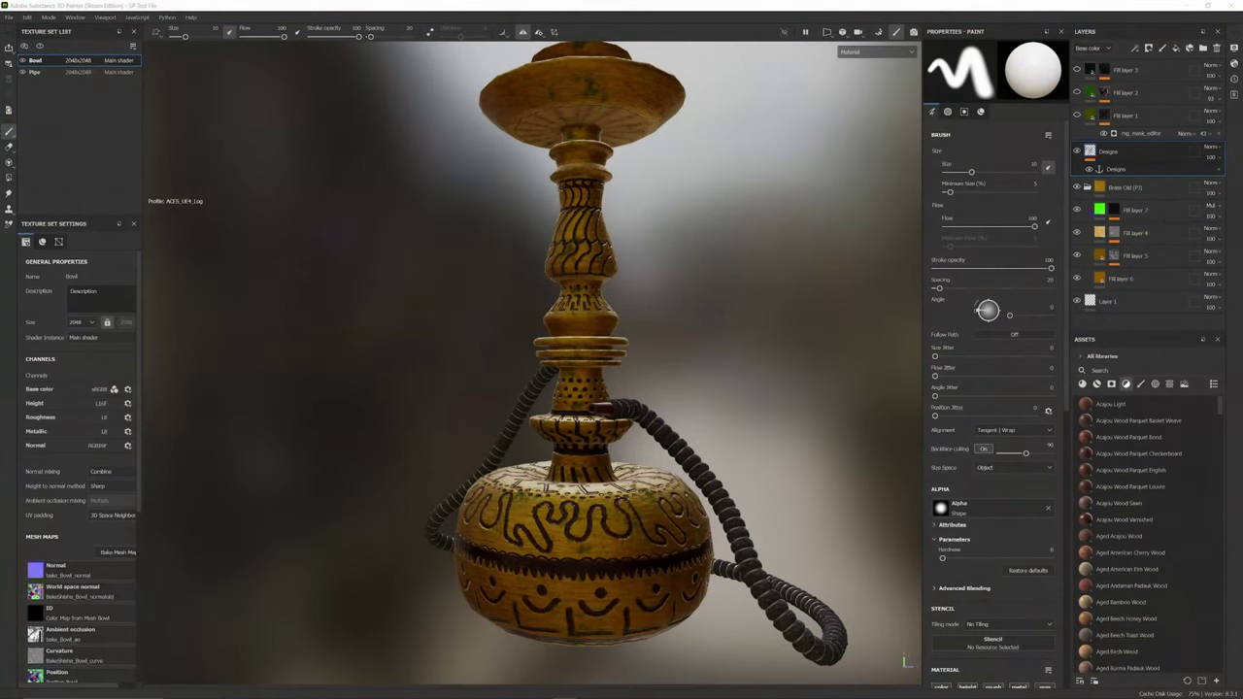
- Examine the finished shisha texture, including the engraved bowl and stem and the ribbed hose, from several angles and distances
left_click_drag(437, 299, 656, 316, "alt")
scroll(607, 332, "down", 2)
middle_click_drag(622, 330, 696, 315, "alt")
scroll(666, 340, "up", 2)
left_click_drag(695, 315, 743, 321, "alt")
scroll(610, 409, "down", 2)
middle_click_drag(636, 408, 718, 337, "alt")
left_click_drag(718, 337, 885, 363, "alt")
left_click_drag(734, 374, 334, 369, "alt")
middle_click_drag(772, 418, 515, 448, "alt")
scroll(450, 408, "up", 8)
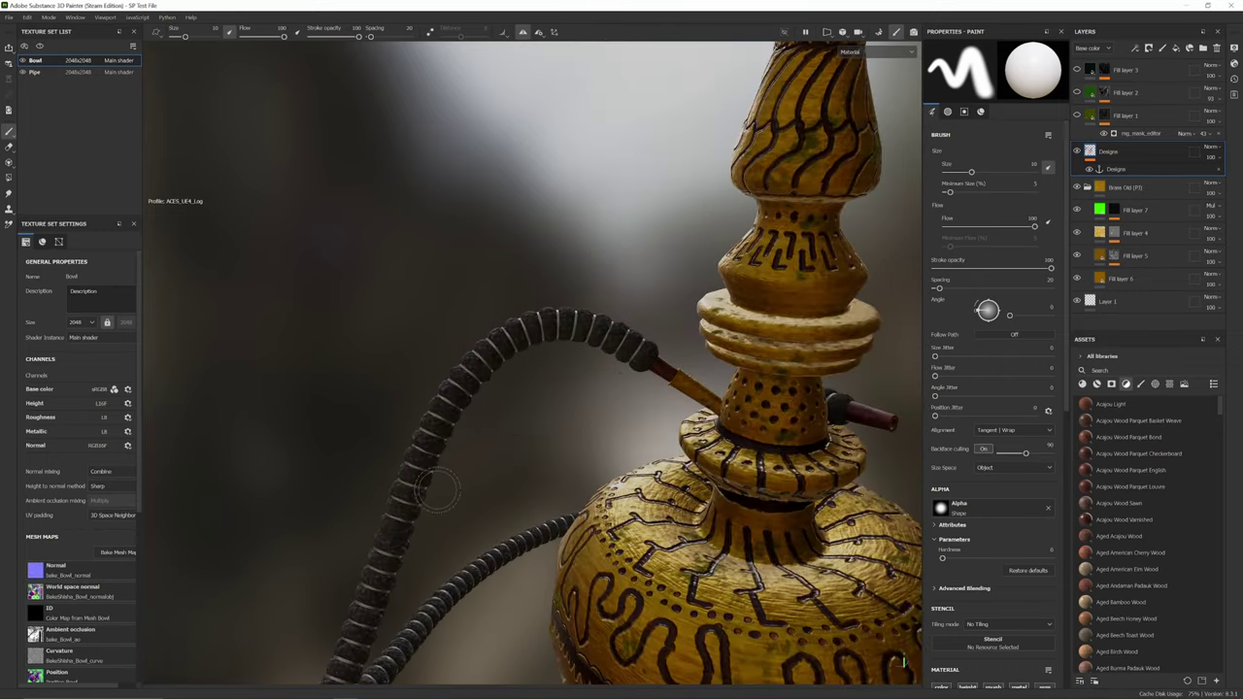
scroll(449, 408, "down", 6)
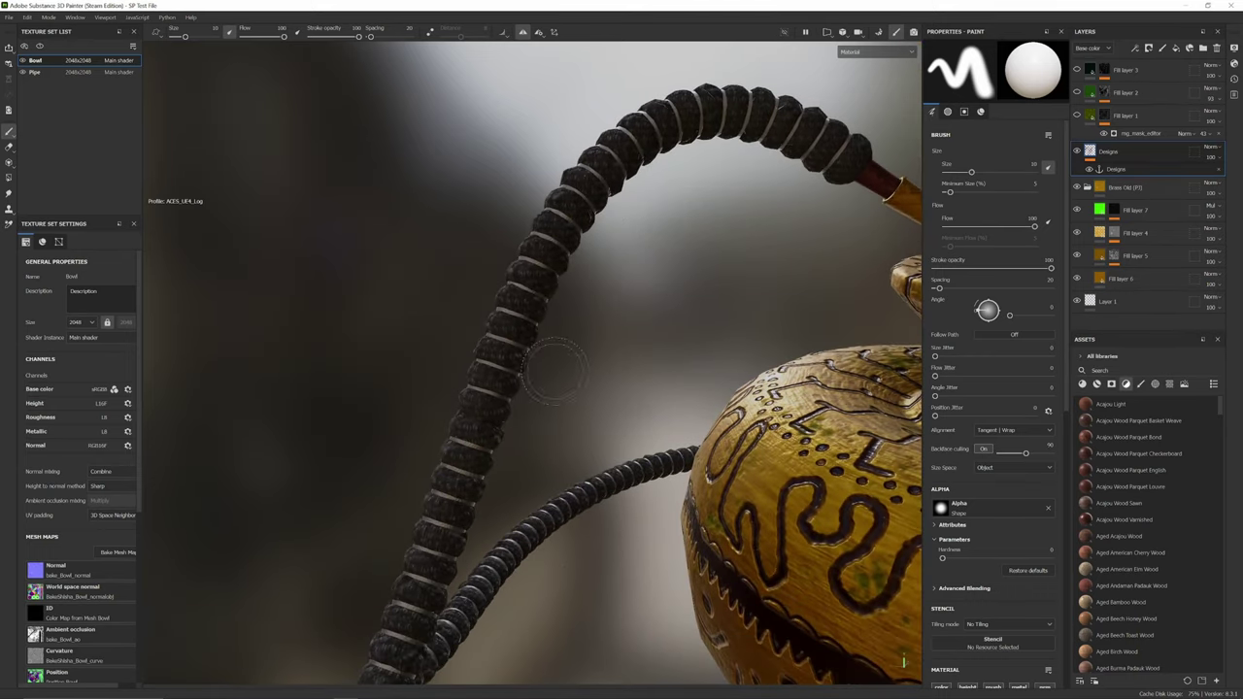
scroll(509, 445, "down", 2)
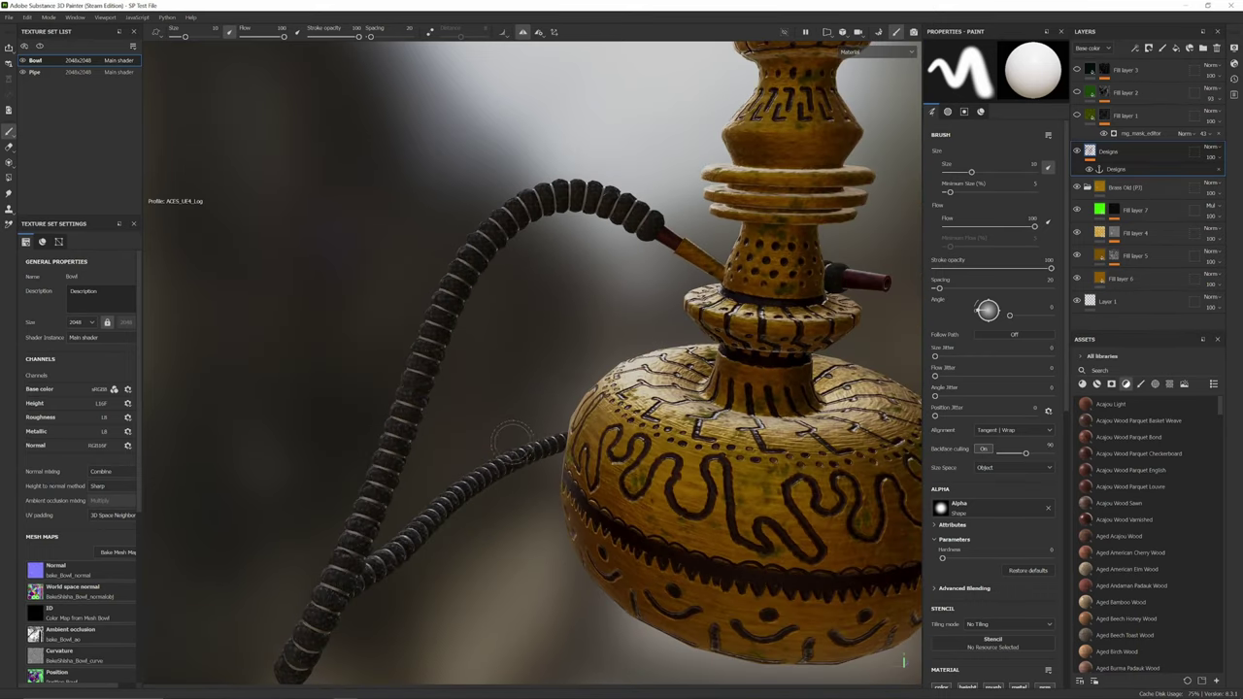
left_click_drag(528, 413, 454, 471, "alt")
left_click_drag(827, 535, 856, 545, "alt")
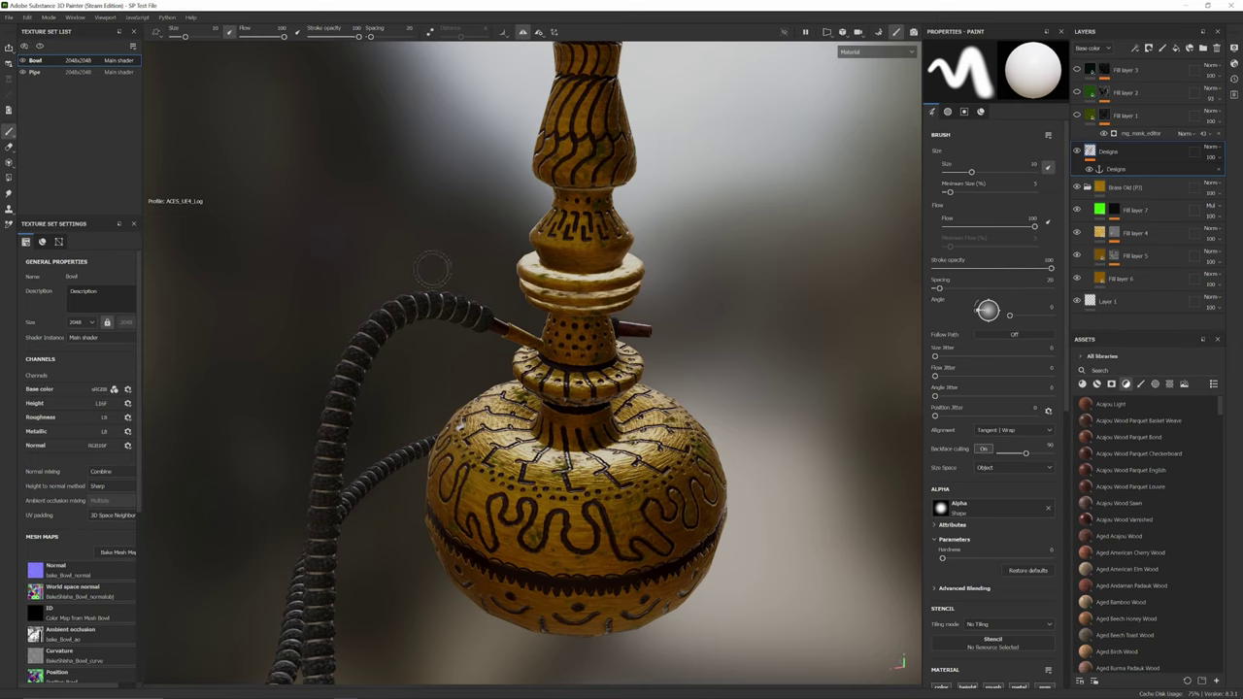
- Switch to Marmoset Toolbag and examine the baked shisha's stem, bowl and pipe from several angles
key("alt")
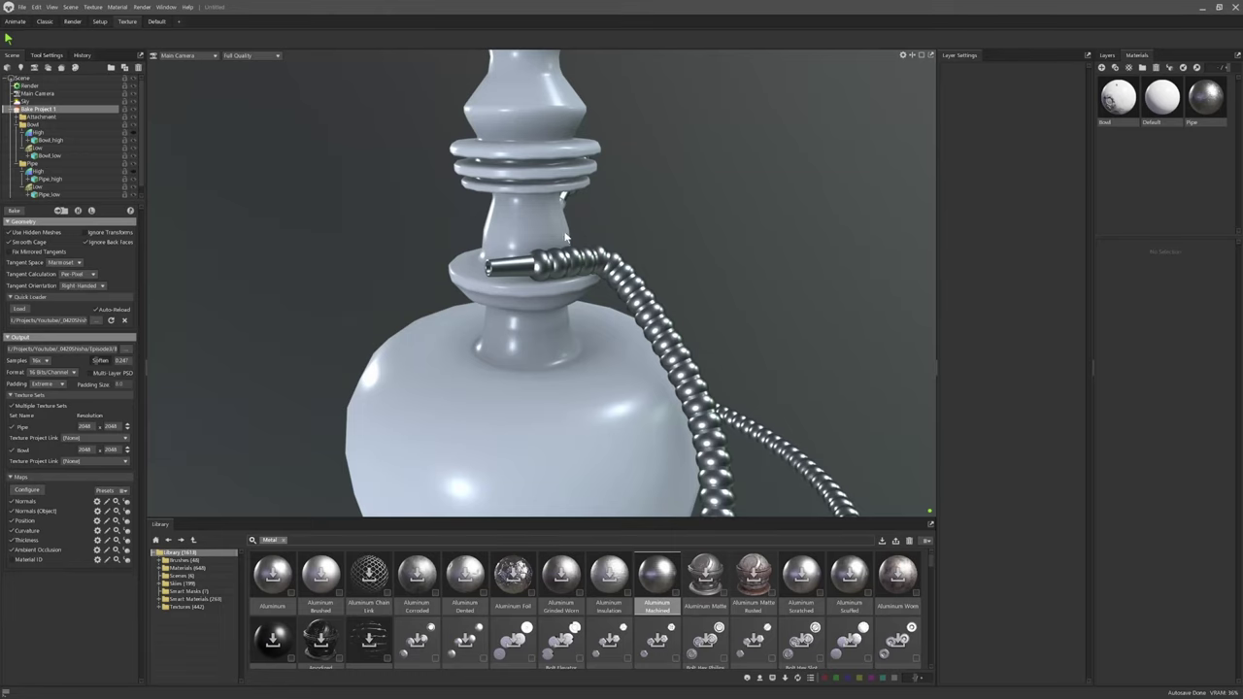
left_click(352, 199)
scroll(372, 210, "down", 3)
left_click_drag(372, 210, 602, 199, "alt")
scroll(530, 272, "down", 3)
middle_click_drag(525, 272, 513, 371, "alt")
left_click_drag(513, 376, 557, 156)
scroll(546, 201, "up", 3)
mouse_move(545, 202)
left_mouse_down()
mouse_move(568, 126)
mouse_move(391, 282)
mouse_move(569, 200)
left_mouse_up()
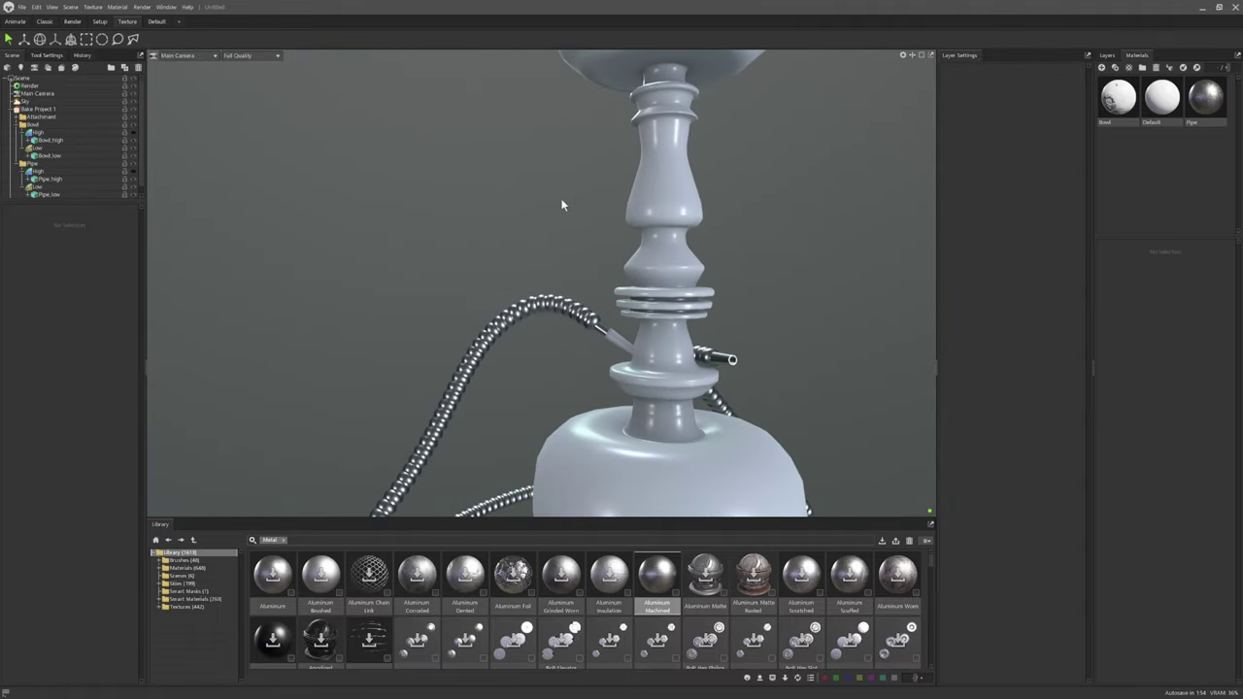
- Exclude Material ID from the configured maps of Bake Project 1 and bake the remaining maps
left_click(40, 109)
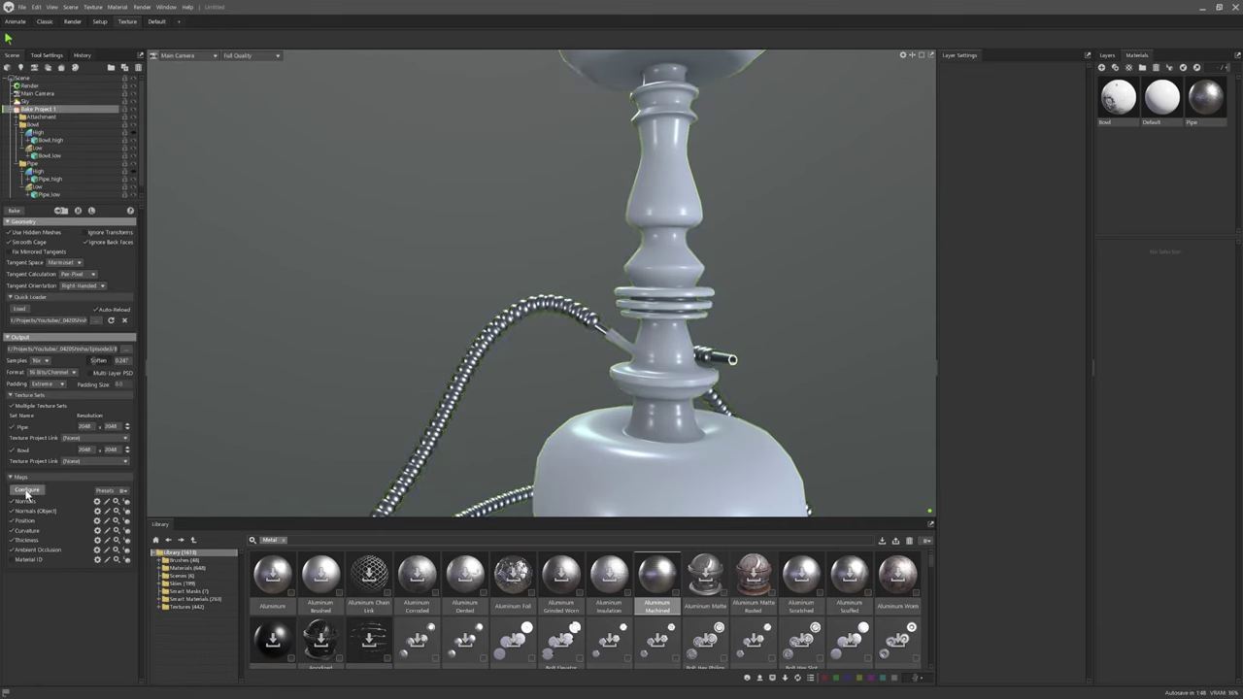
left_click(27, 490)
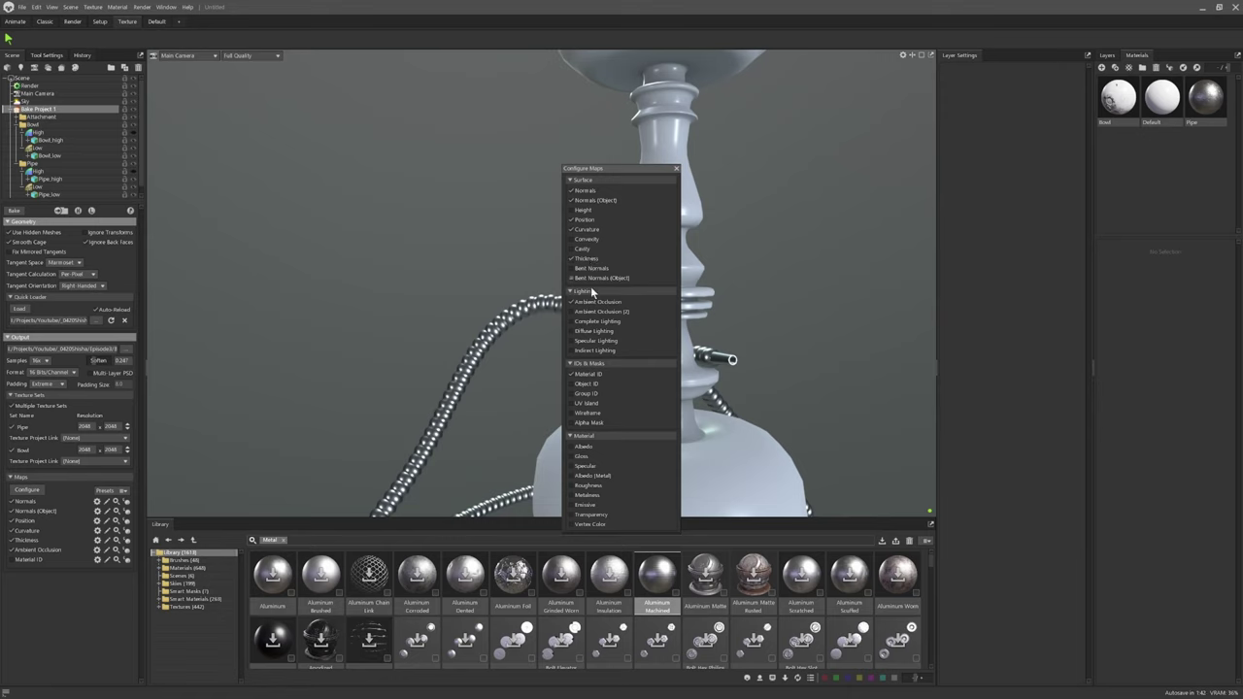
left_click(575, 375)
left_click(793, 279)
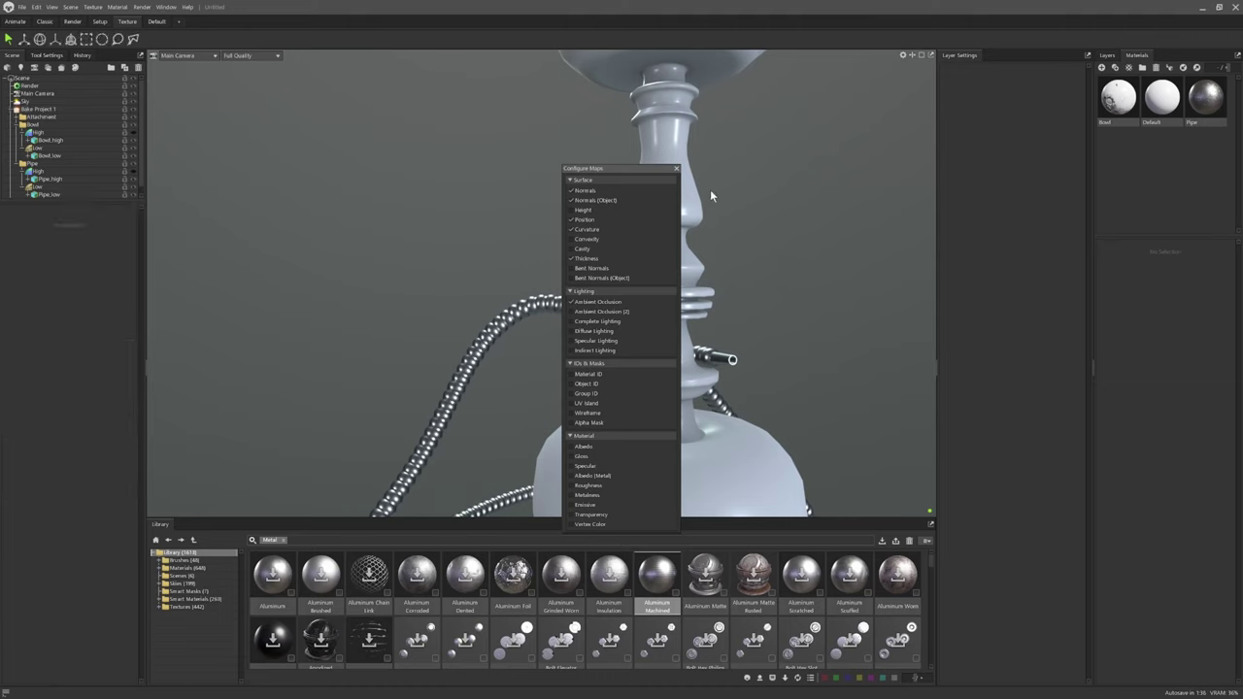
left_click(675, 168)
left_click(44, 108)
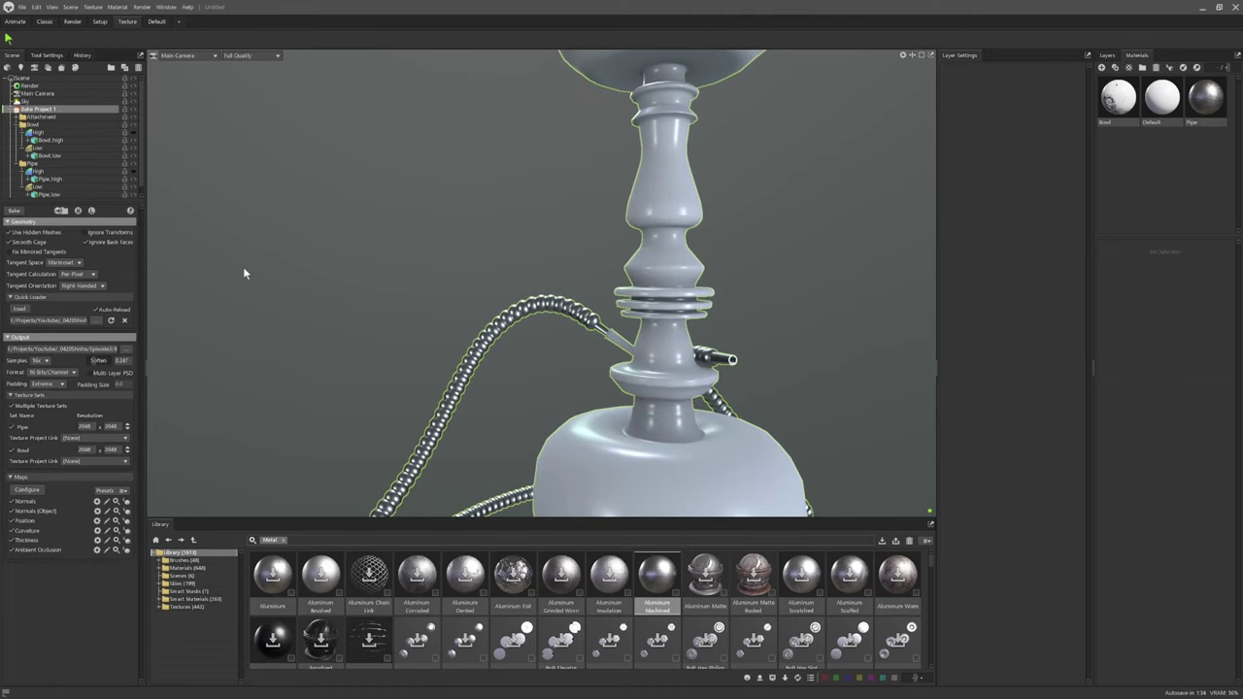
left_click(23, 211)
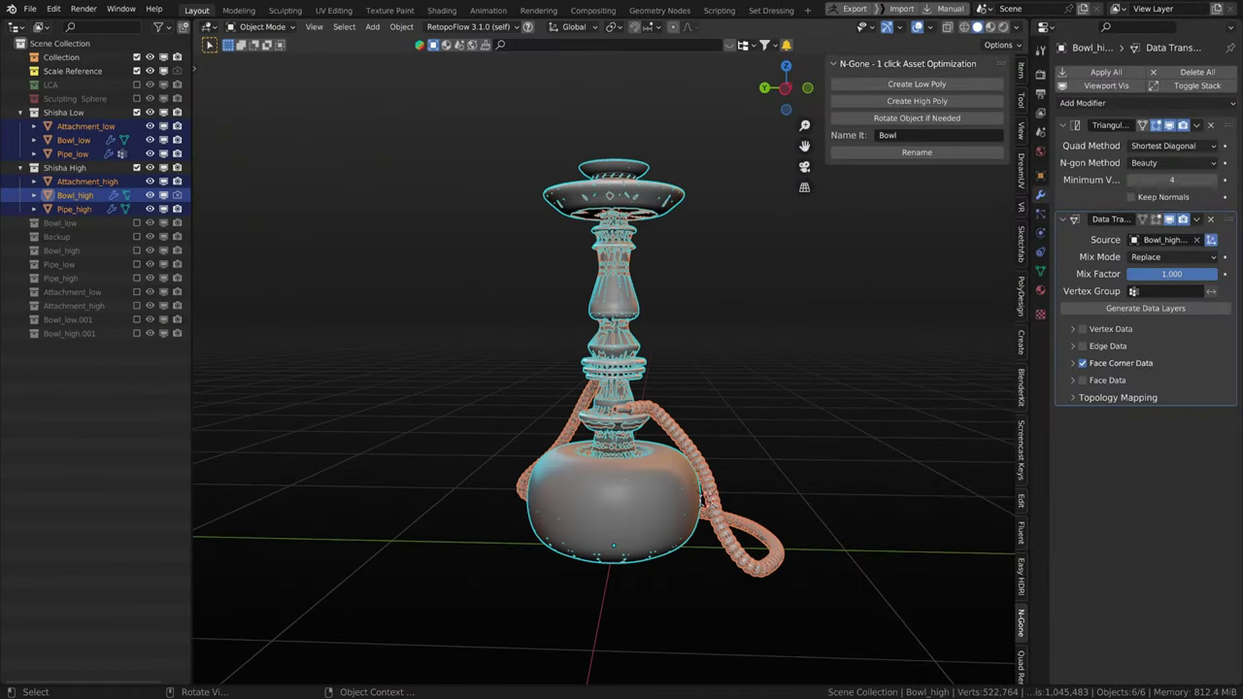
- In Blender, select the Attachment_low, Bowl_low and Pipe_low meshes and exclude the Shisha High collection from the view layer
left_click(80, 128)
left_click(75, 149, "shift")
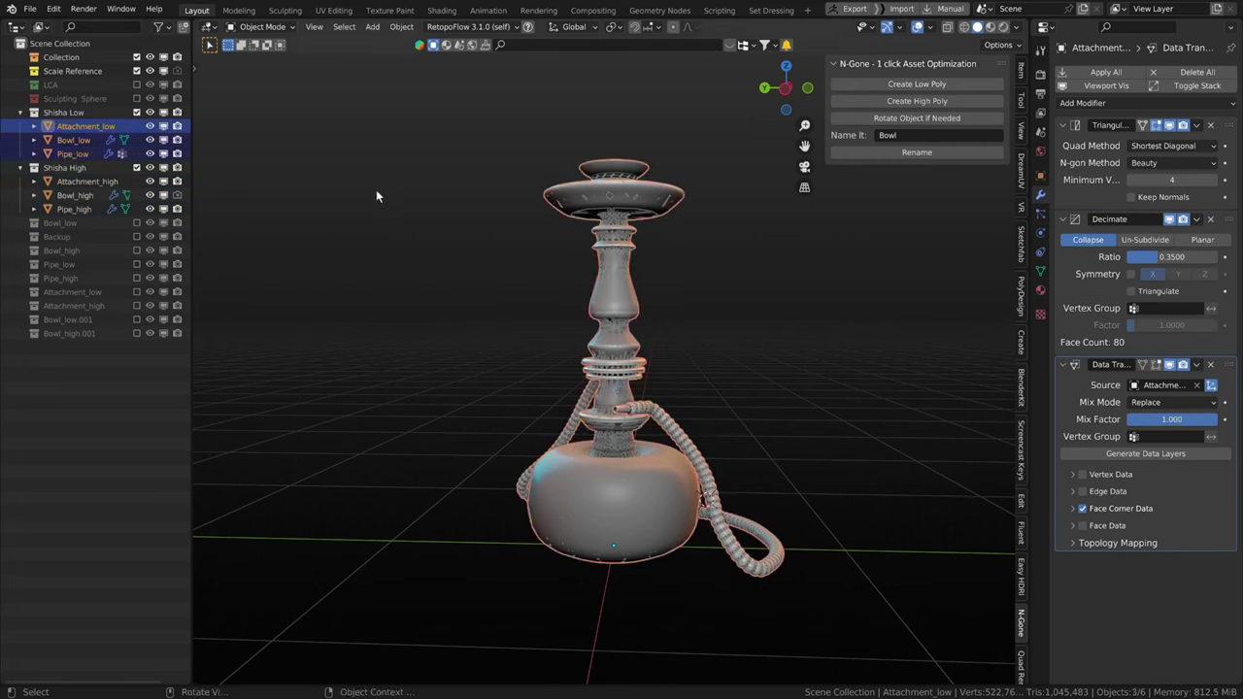
left_click(137, 168)
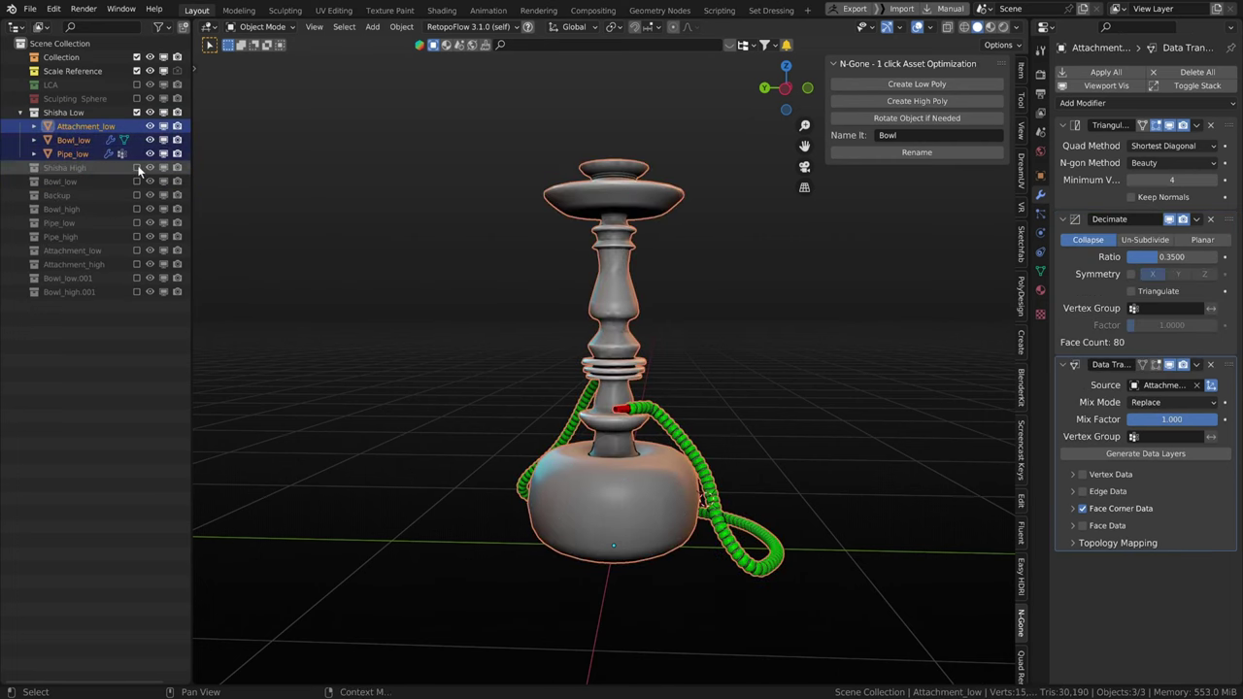
left_click_drag(359, 67, 825, 629)
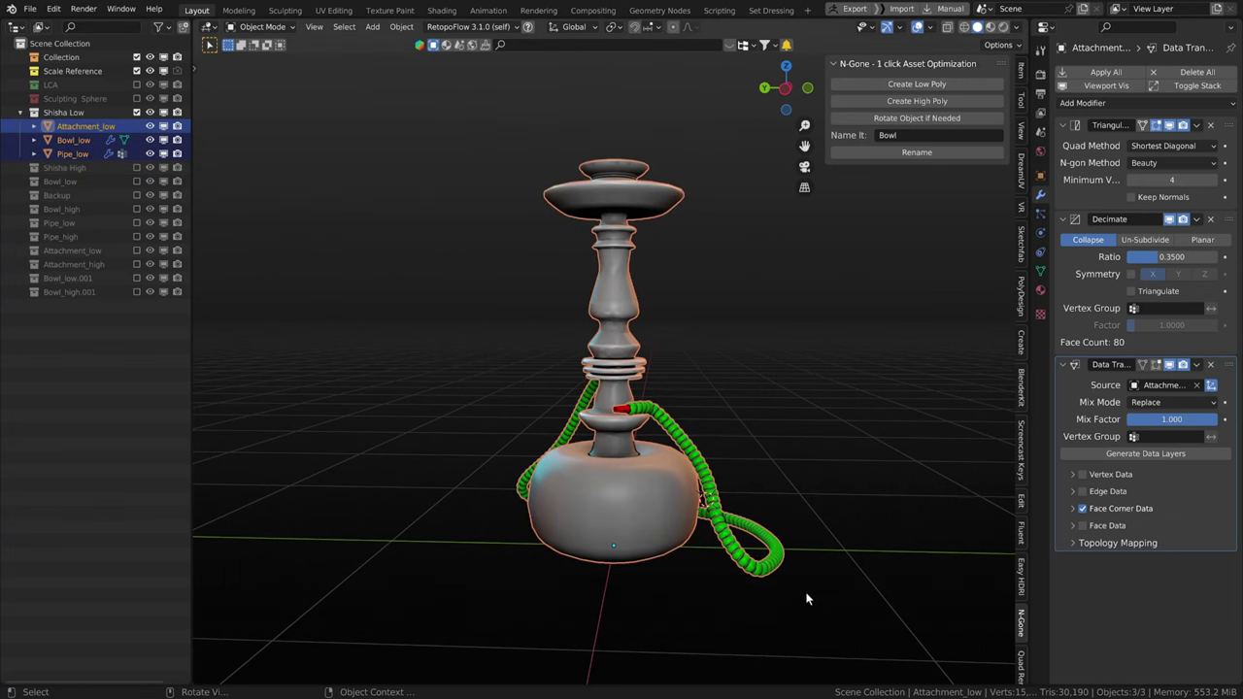
- Make Bowl_low the active object of the selected low-poly meshes and start their export as FBX
left_click(630, 462, "shift")
key("q")
mouse_move(639, 464)
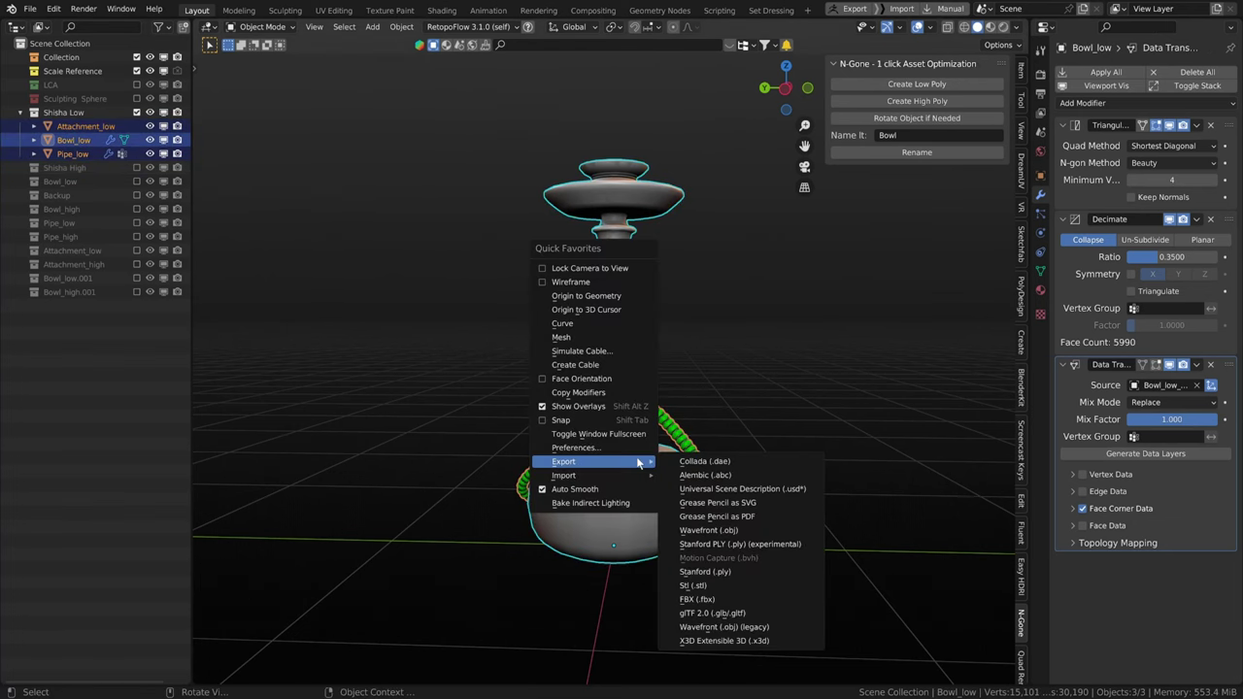
left_click(732, 597)
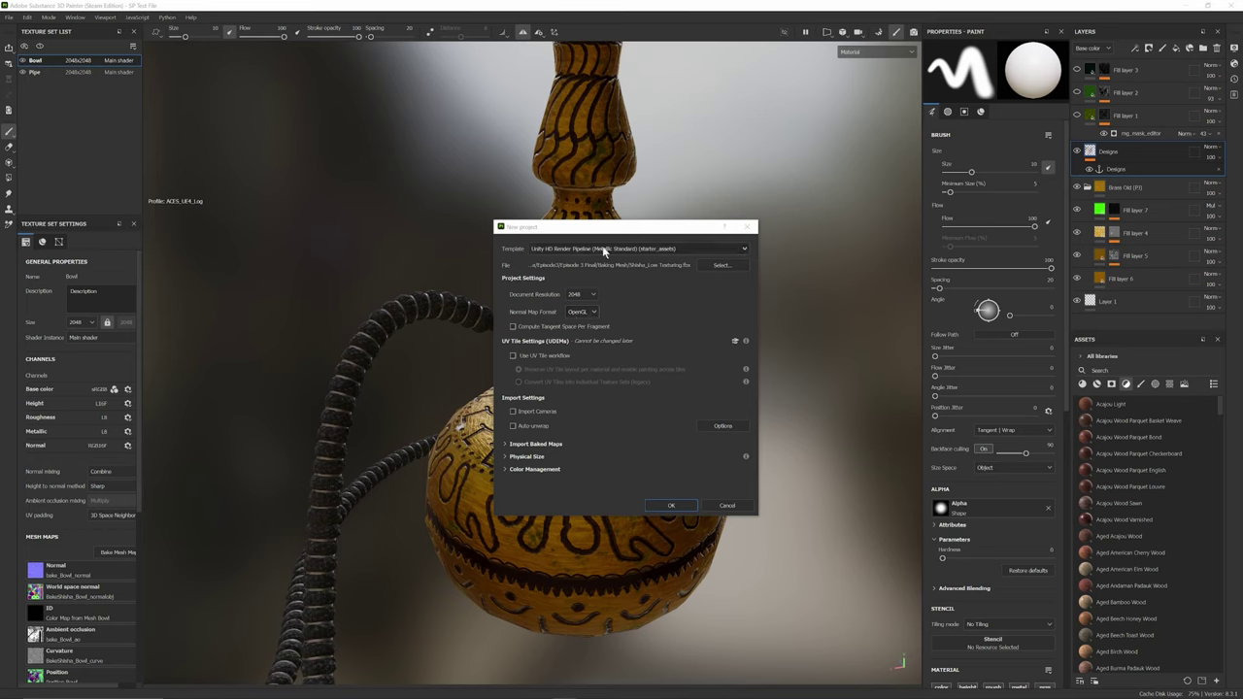
- Change the new Substance Painter project's normal map format and create the project, discarding the open project's unsaved changes
left_click(583, 312)
left_click(604, 300)
left_click(669, 506)
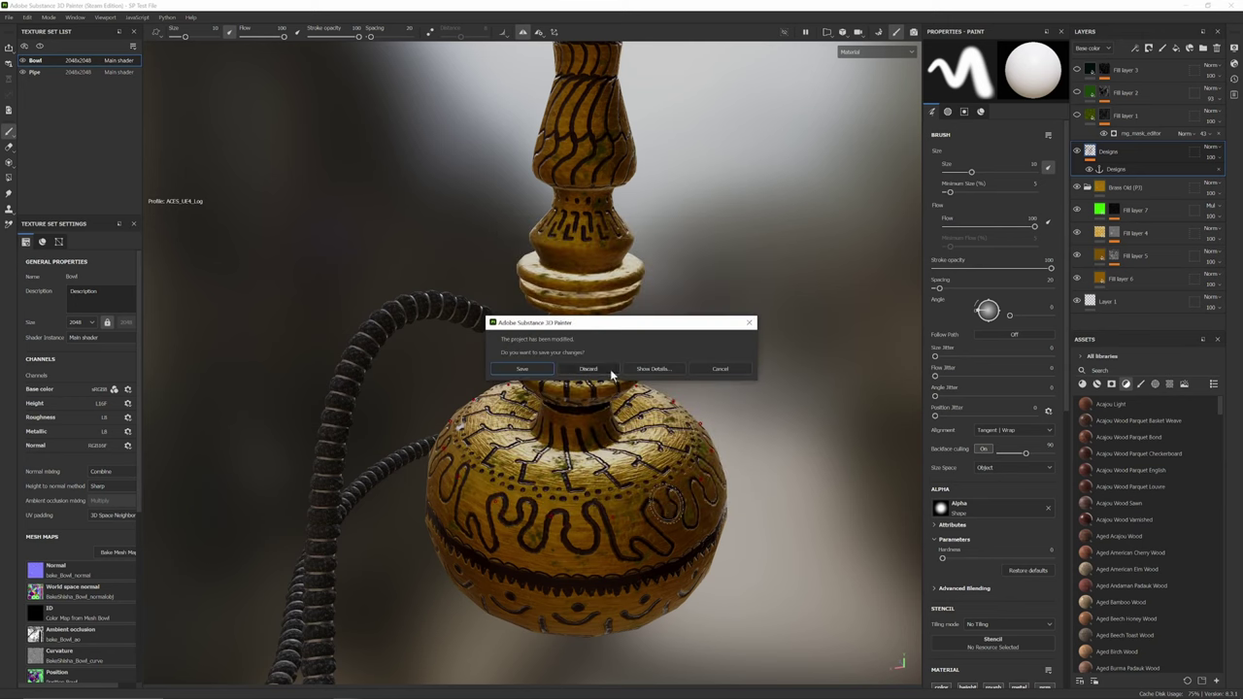
left_click(610, 370)
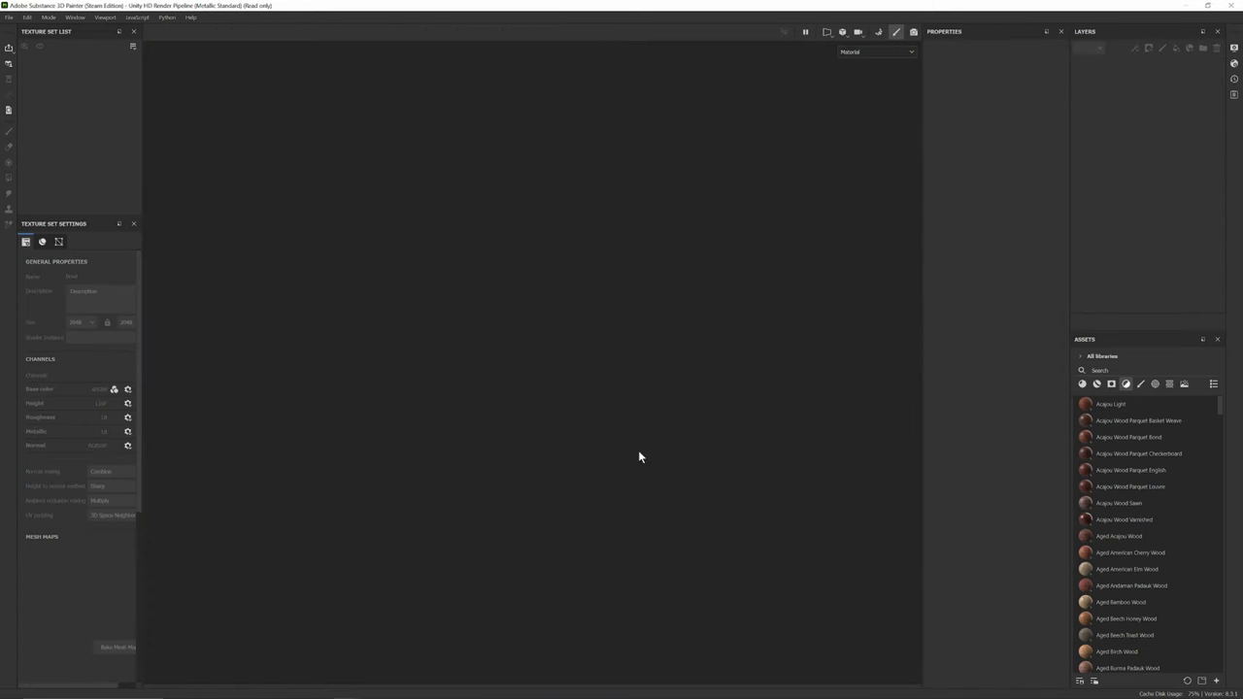
- Examine the imported low-poly shisha mesh, checking the stem rings, hose and bowl up close and as a whole
left_click_drag(527, 412, 684, 342, "alt")
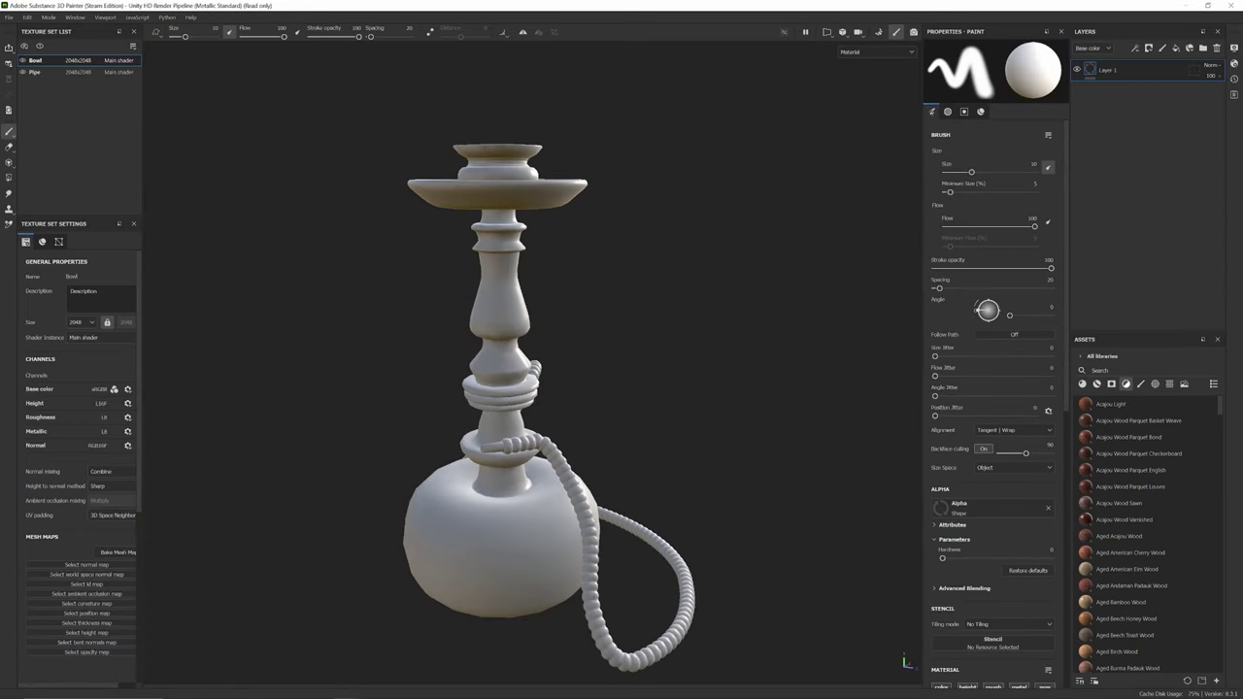
scroll(514, 436, "up", 8)
left_click_drag(514, 436, 530, 462, "alt")
scroll(533, 363, "down", 10)
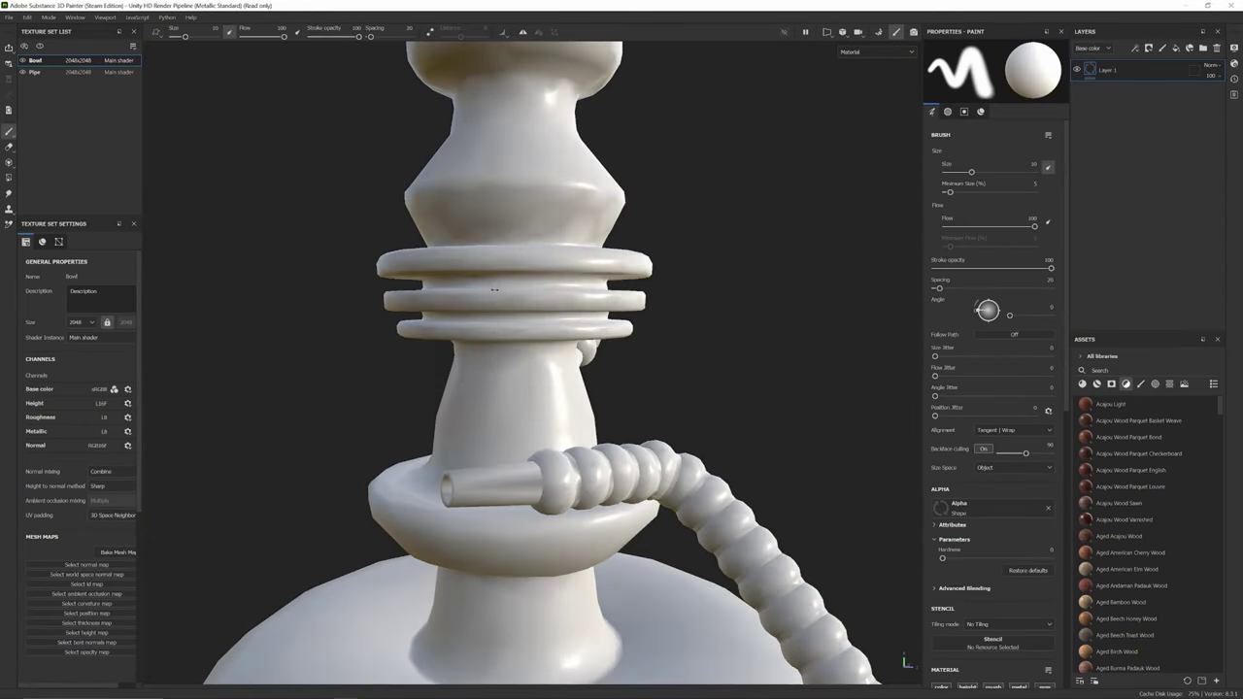
middle_click_drag(532, 363, 538, 344, "alt")
left_click_drag(538, 344, 563, 398, "alt")
scroll(563, 388, "up", 4)
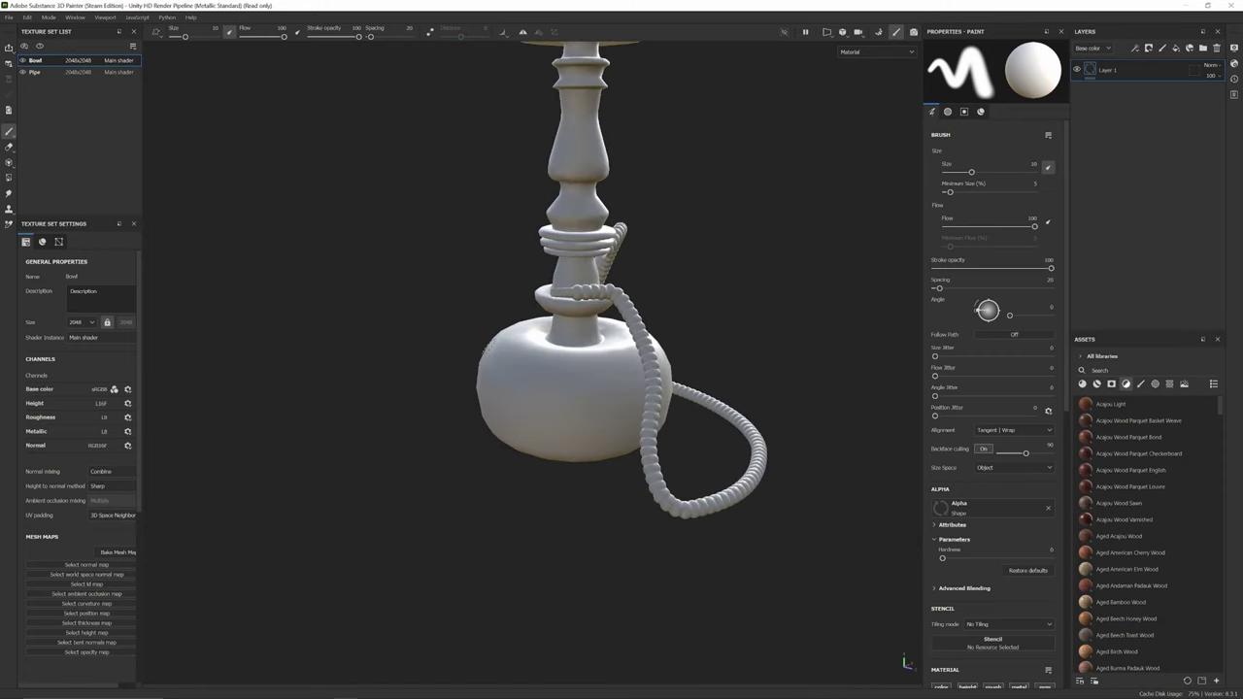
middle_click_drag(564, 379, 560, 449, "alt")
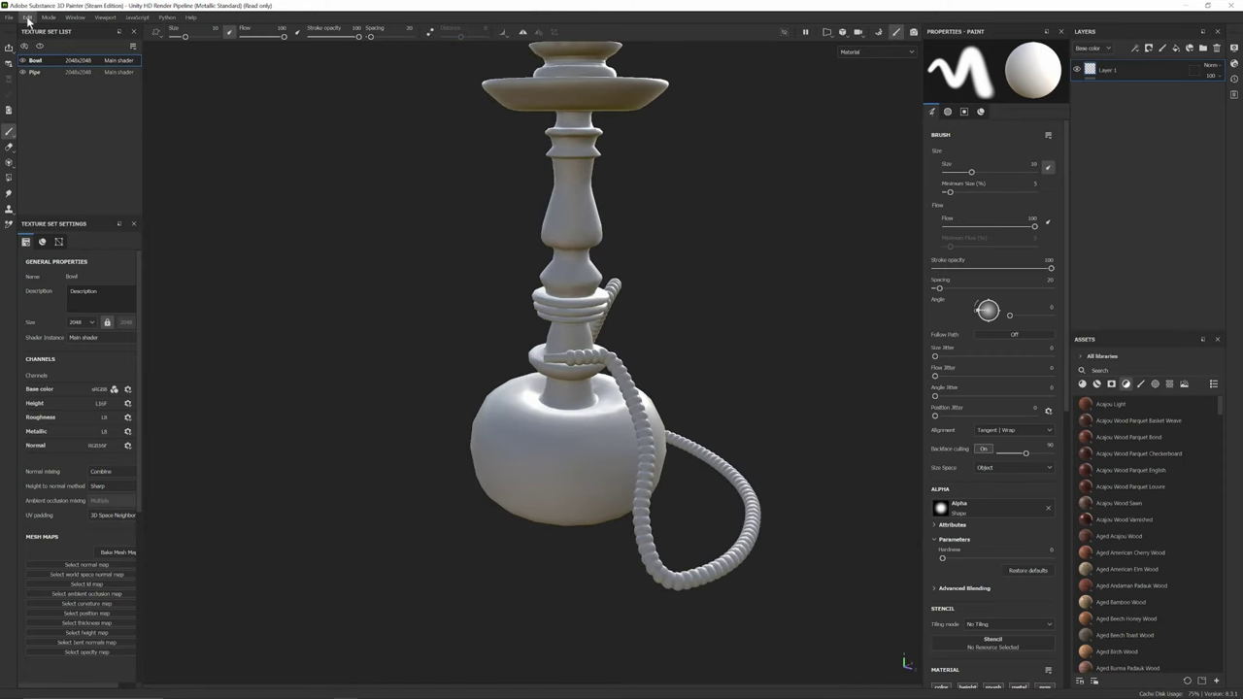
scroll(1144, 448, "down", 10)
scroll(1144, 469, "up", 7)
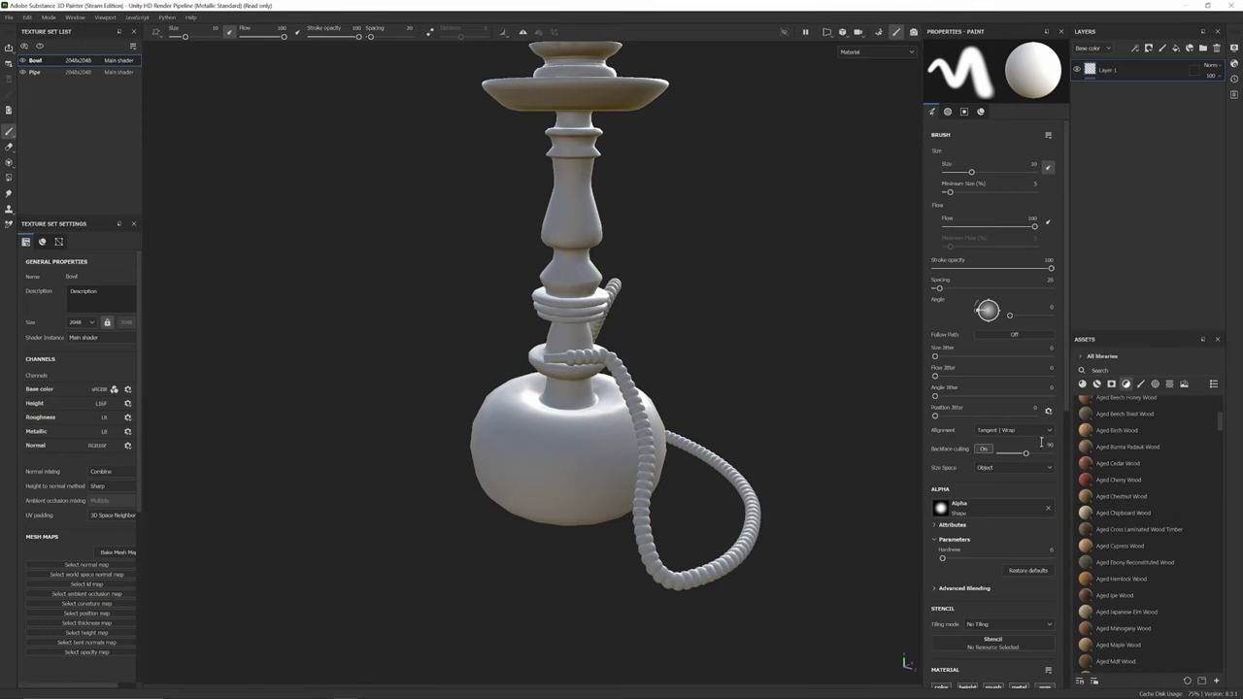
scroll(474, 419, "up", 1)
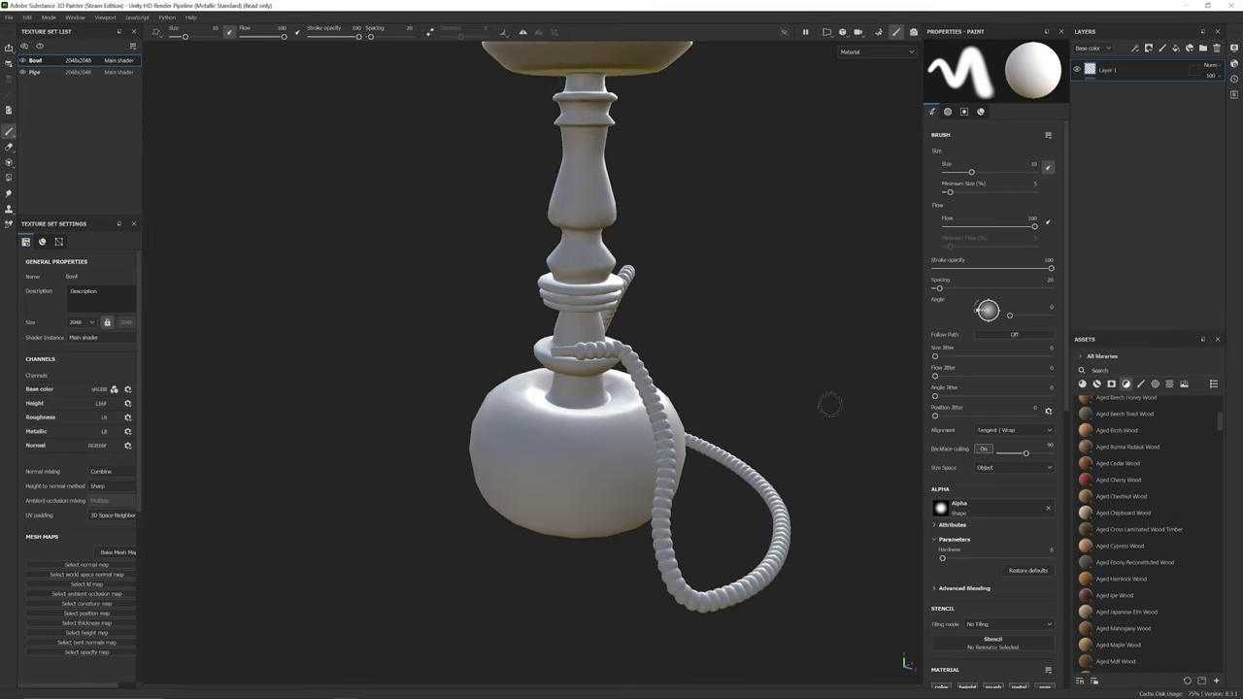
scroll(1096, 429, "up", 5)
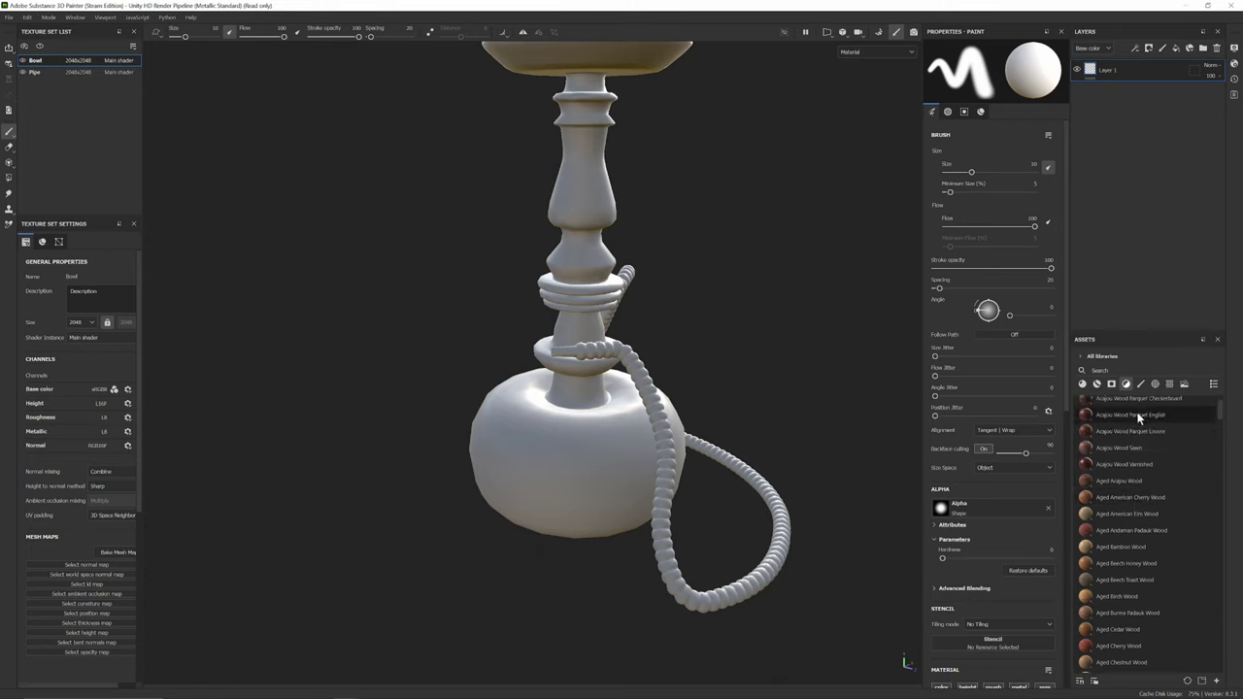
scroll(1134, 437, "down", 5)
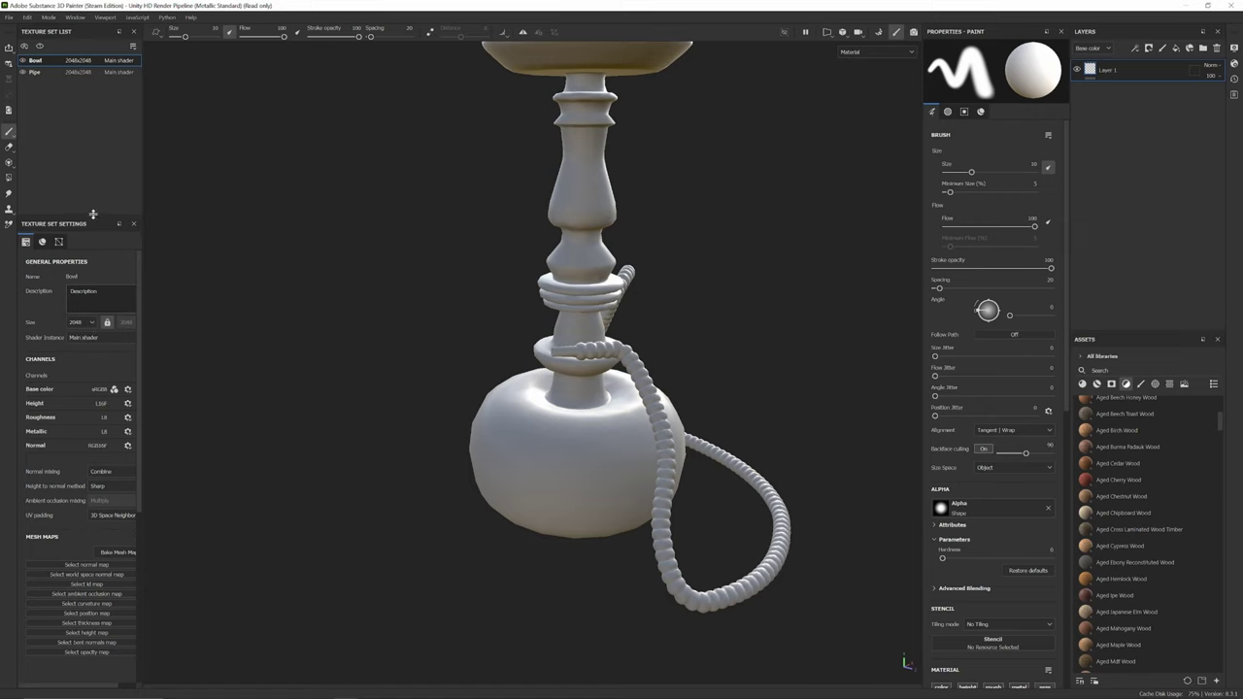
- Open mesh map baking and leave only the ID baker enabled for the Bowl texture set
left_click_drag(328, 306, 449, 284, "alt")
middle_click_drag(450, 286, 480, 389, "alt")
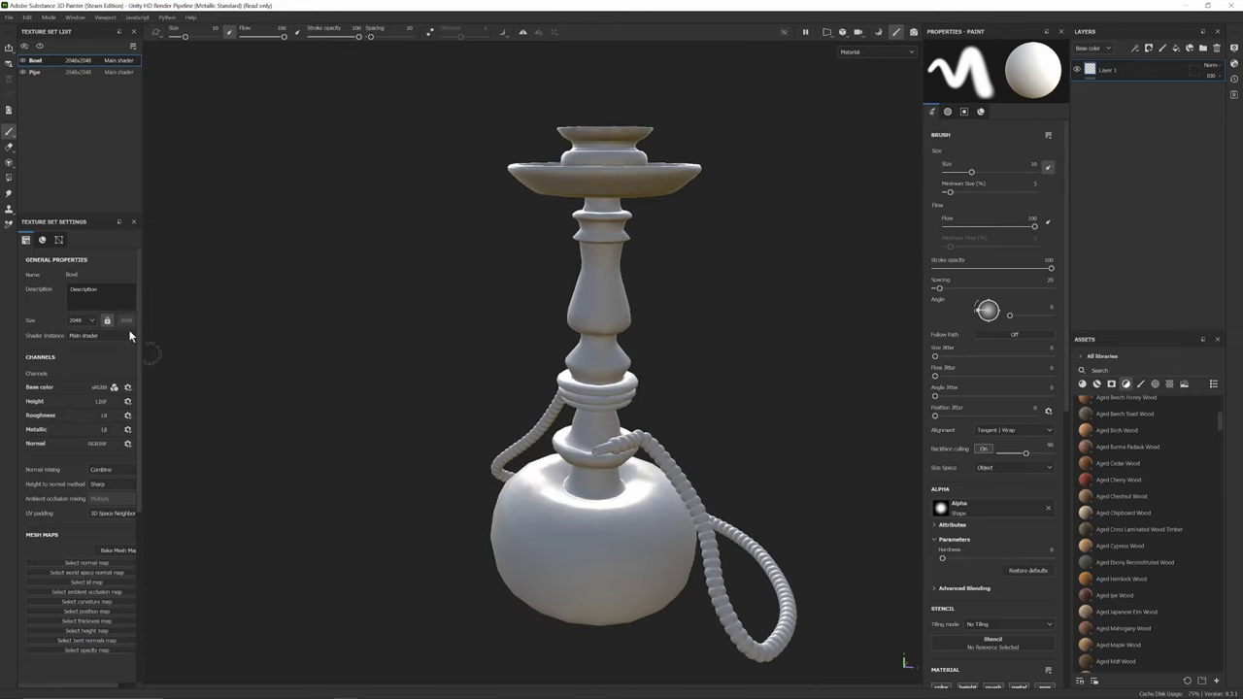
left_click(119, 551)
left_click(141, 123)
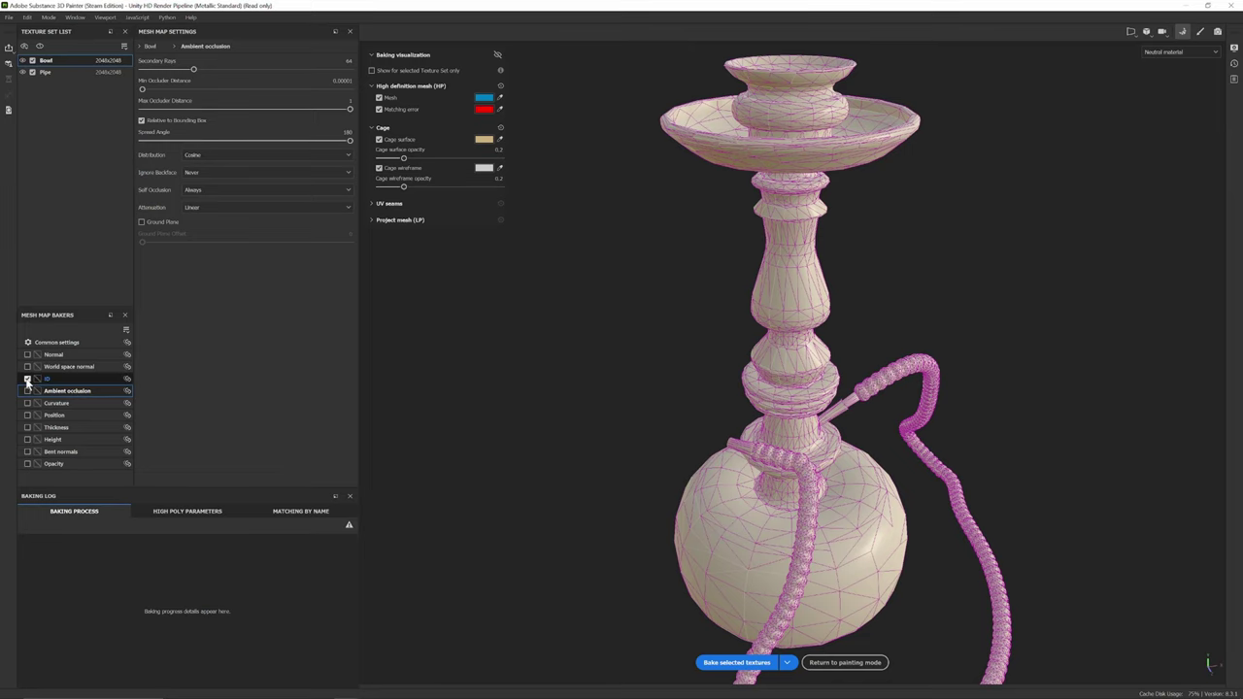
- Select the Pipe texture set and disable all of its mesh map bakers except ID
left_click(58, 72)
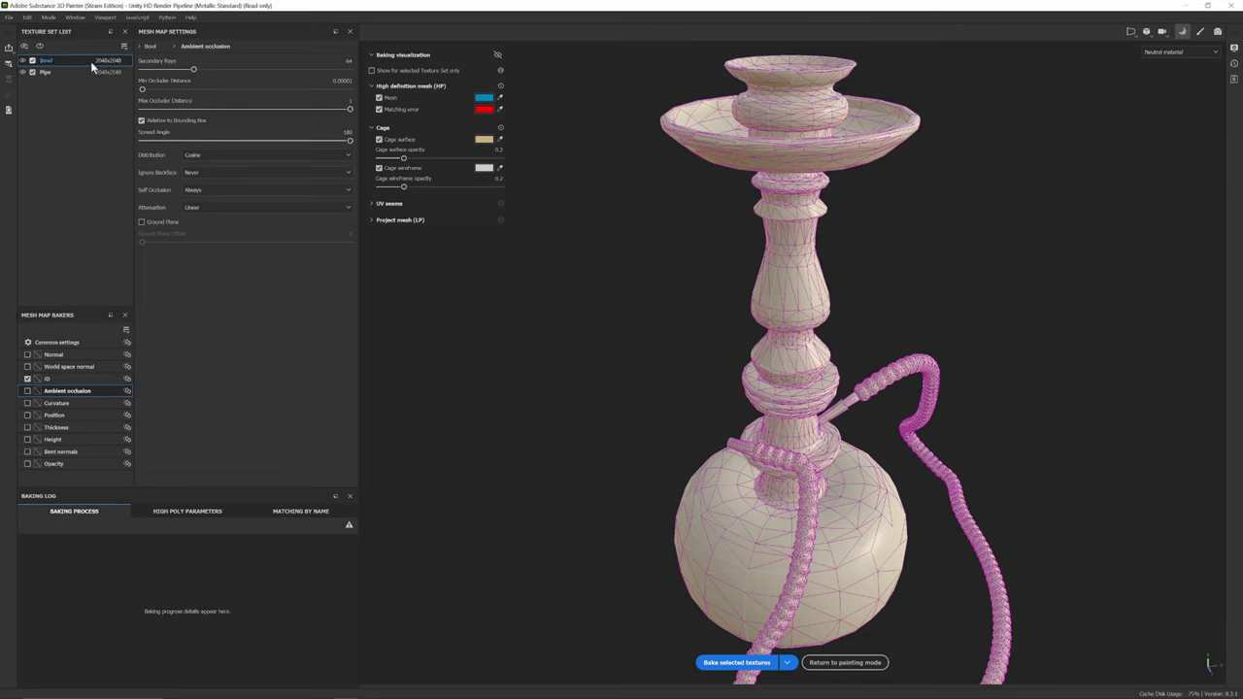
left_click(27, 366)
left_click(28, 379)
left_click(27, 391)
left_click(28, 403)
left_click(27, 415)
left_click(27, 379)
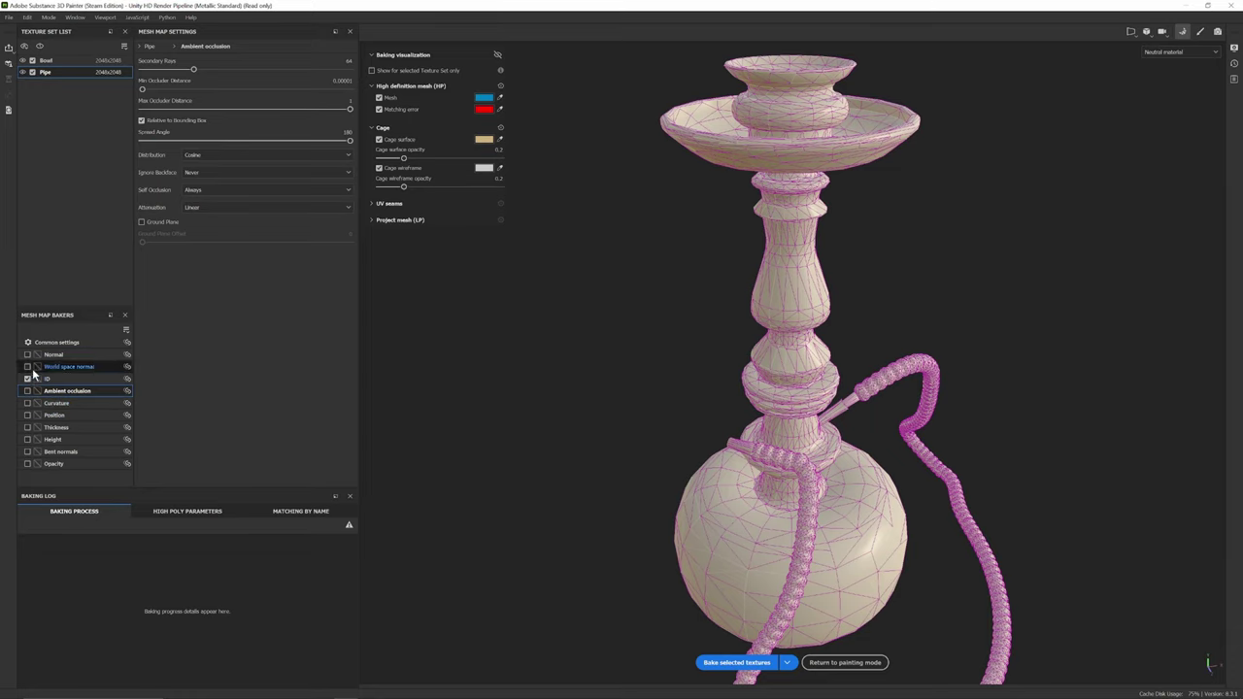
- Set the ID baker's color source to Vertex Color and bake the ID maps for the Bowl and Pipe texture sets
left_click(68, 380)
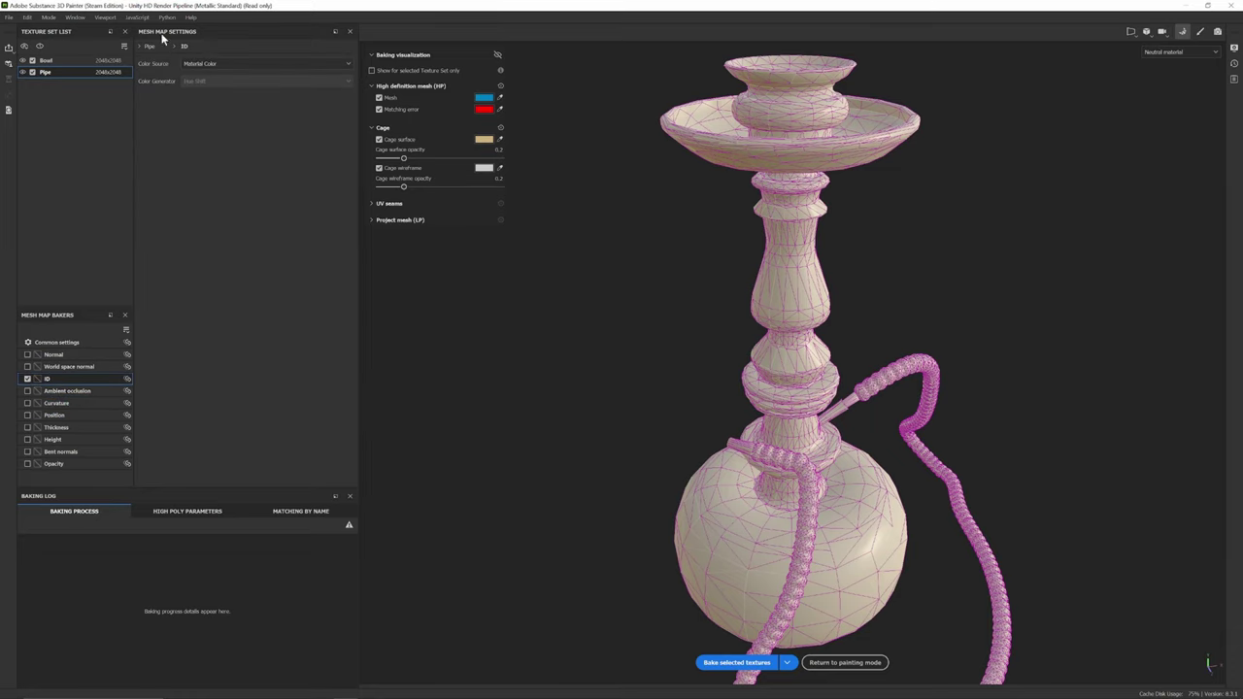
left_click(226, 64)
left_click(229, 76)
left_click(80, 61)
left_click(750, 661)
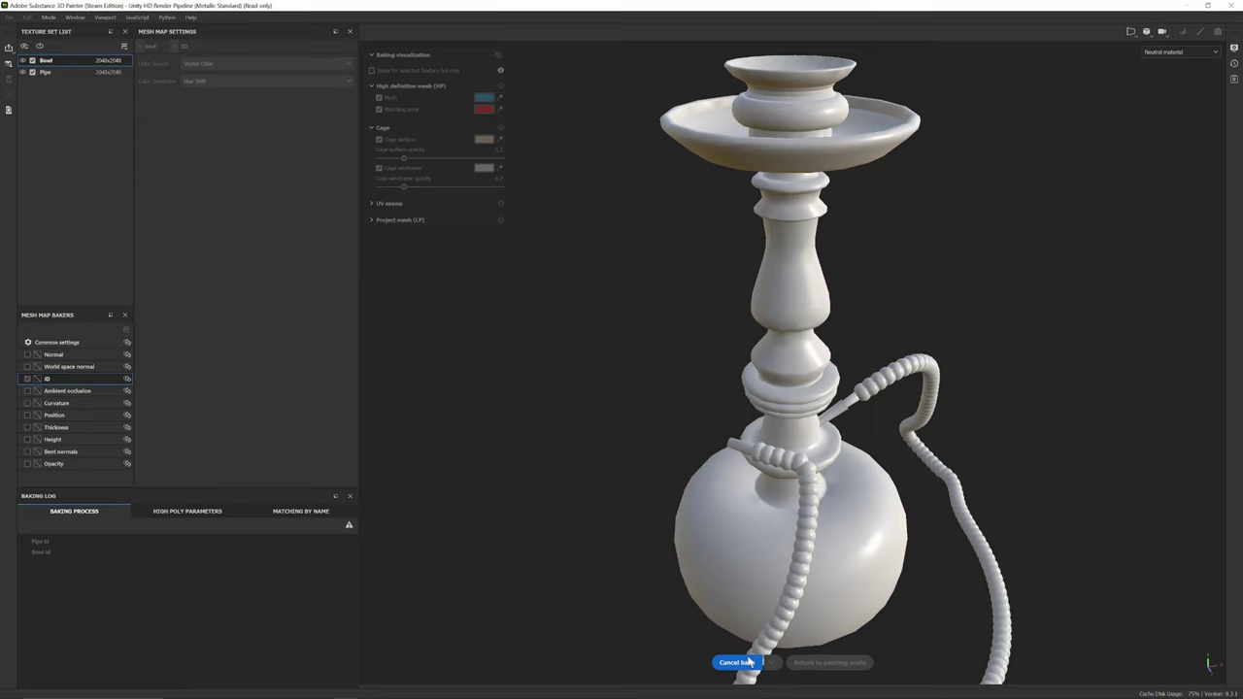
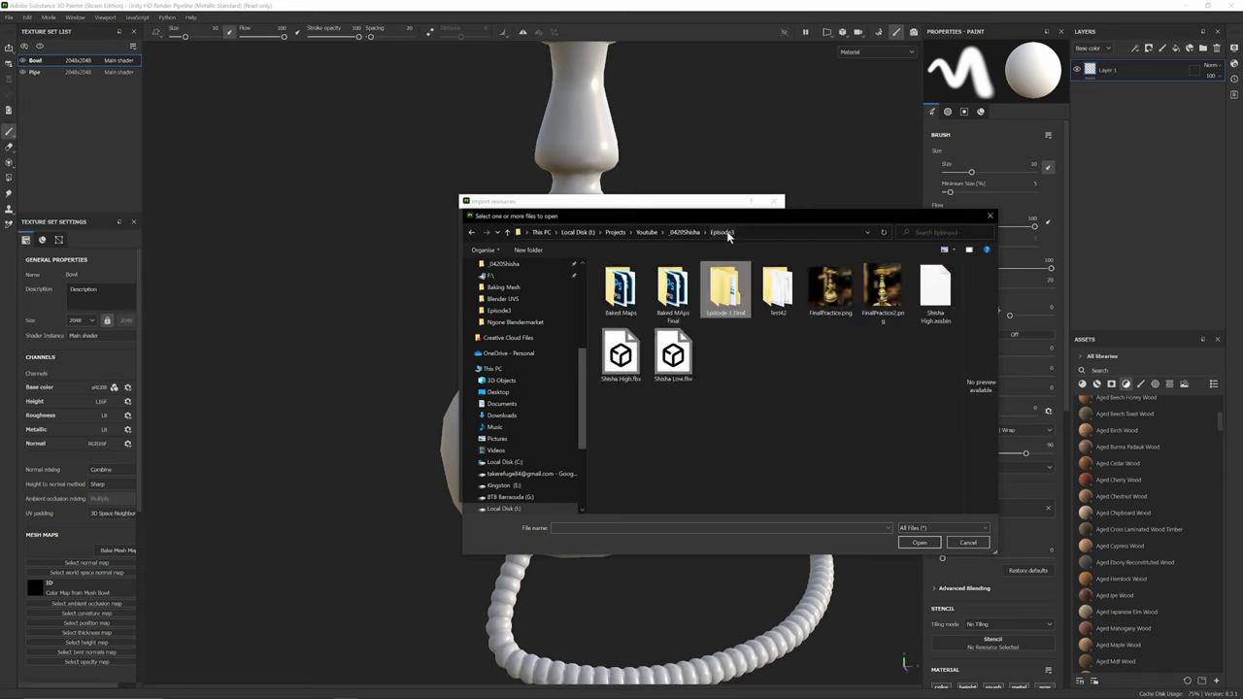
- Add all twelve Bowl and Pipe PSD maps from the Baked MAps Final folder to the resources for import
double_click(673, 287)
left_click(620, 291)
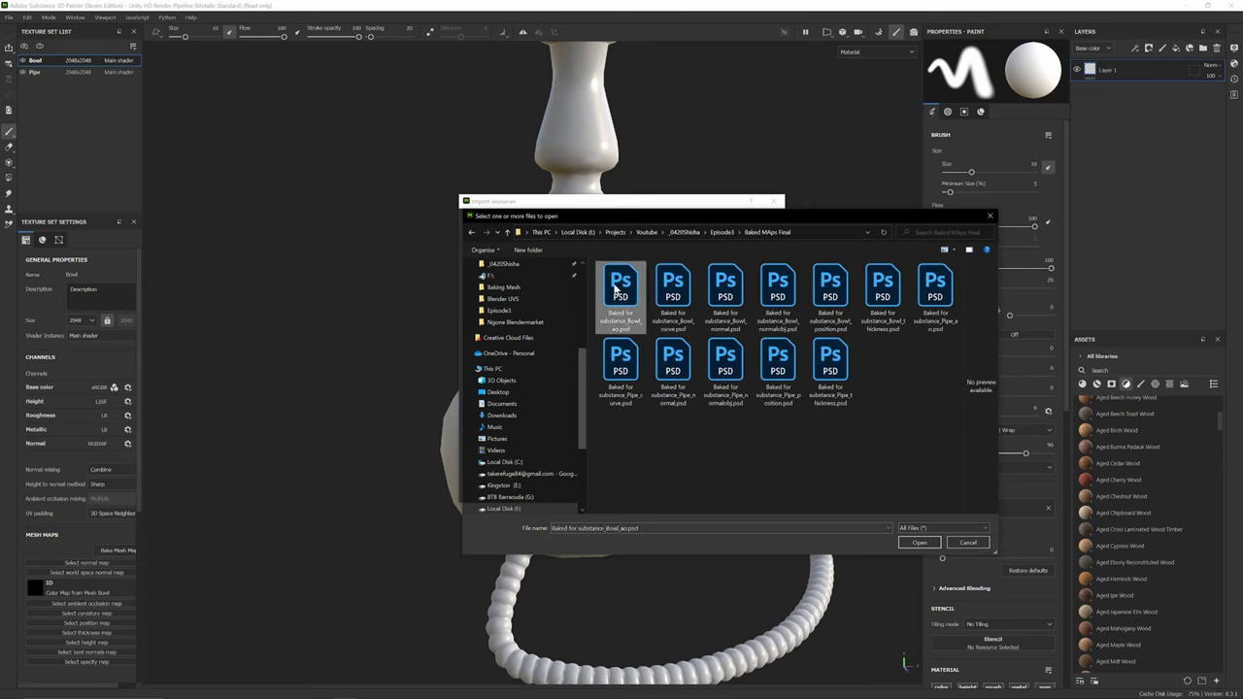
left_click(830, 364, "shift")
left_click(920, 543)
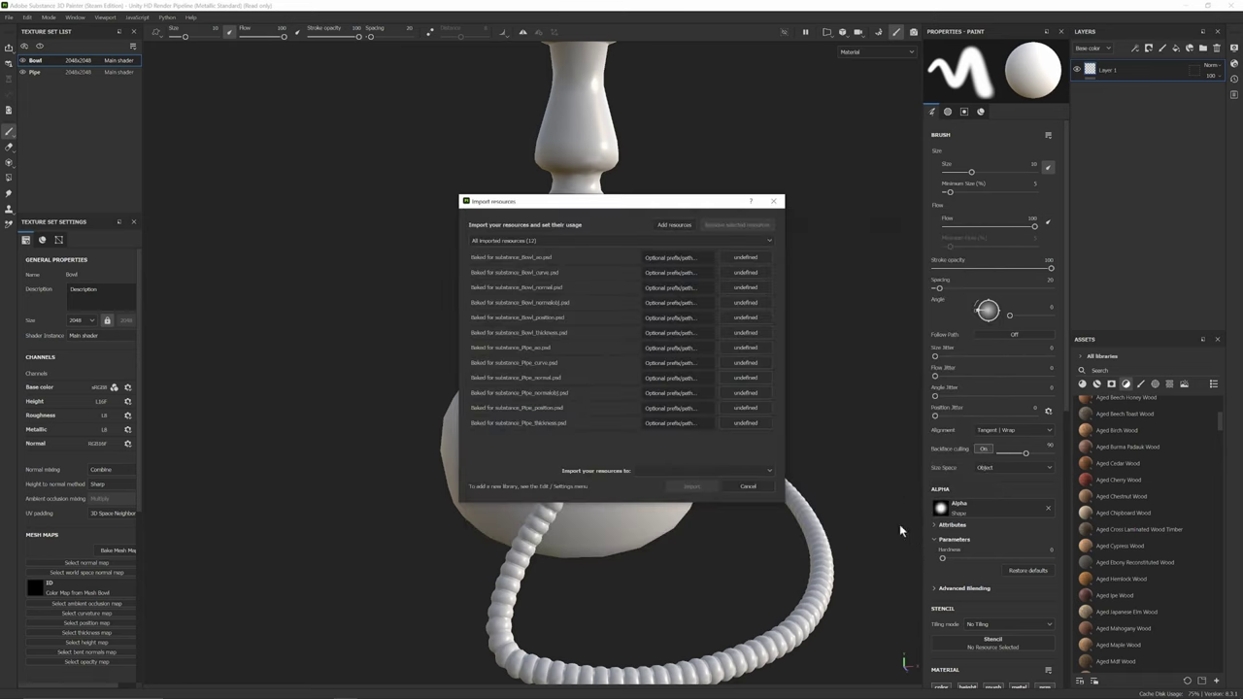
- Set the usage of all twelve baked maps to texture and import them into the current session
left_click(716, 471)
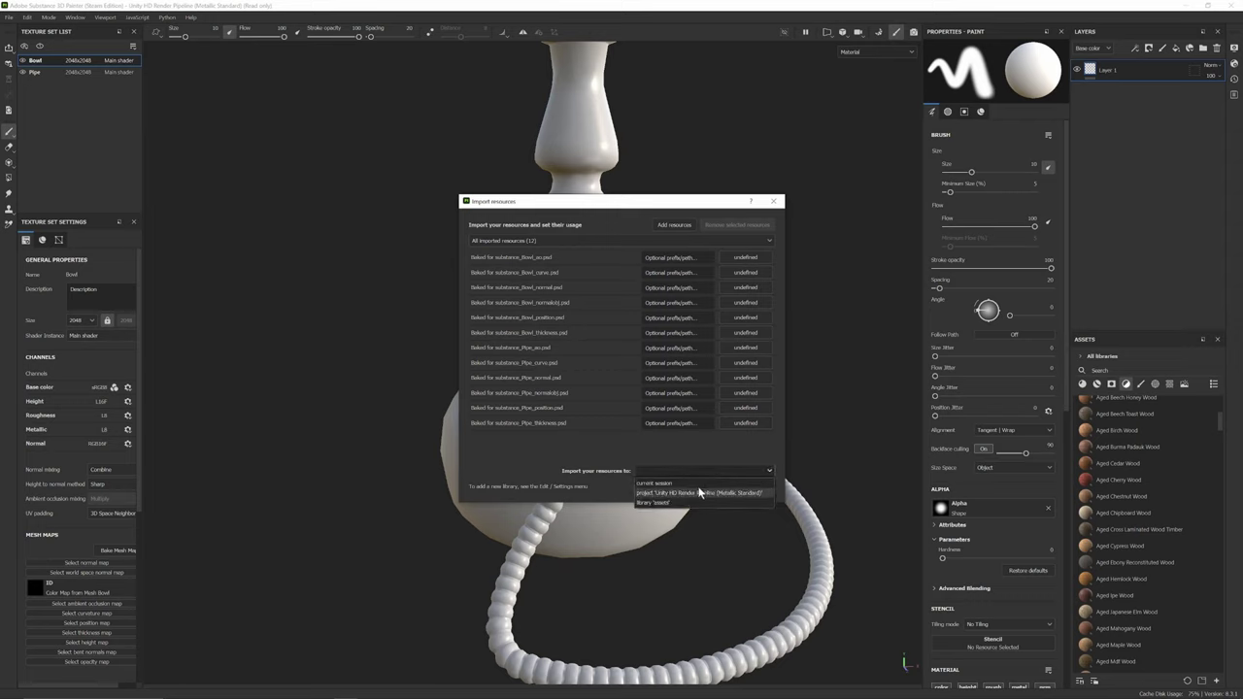
left_click(701, 492)
left_click_drag(584, 259, 581, 419)
left_click(739, 260)
left_click(758, 296)
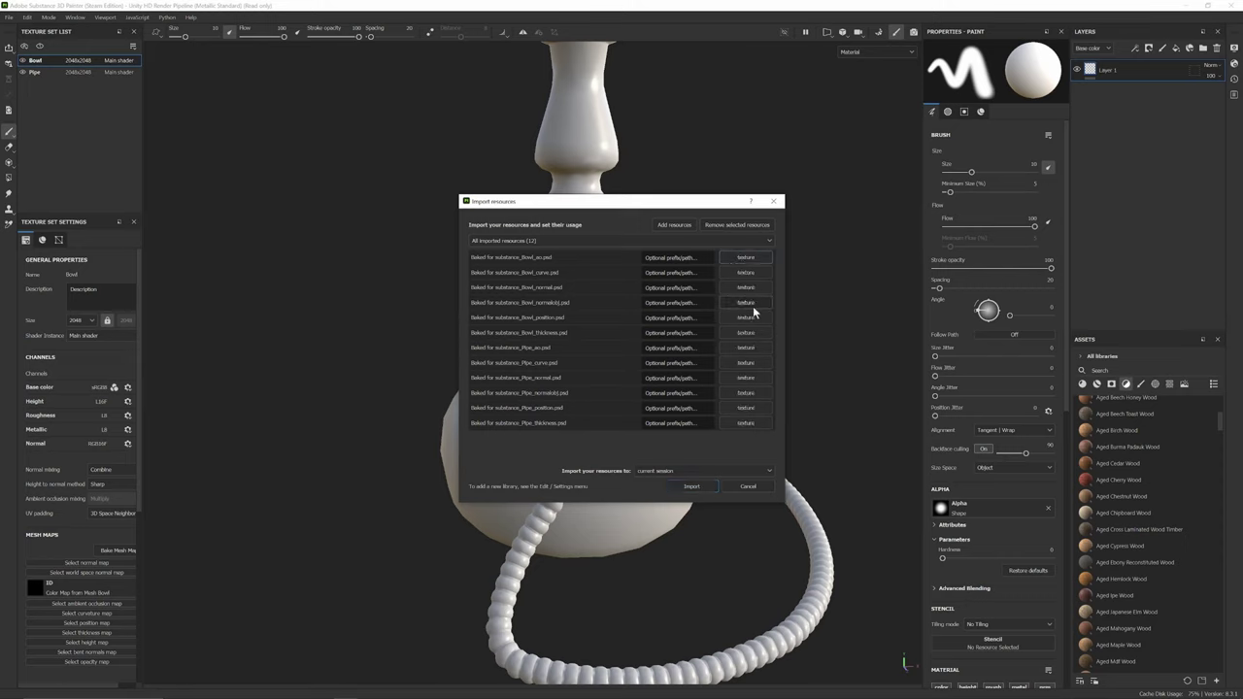
left_click(704, 491)
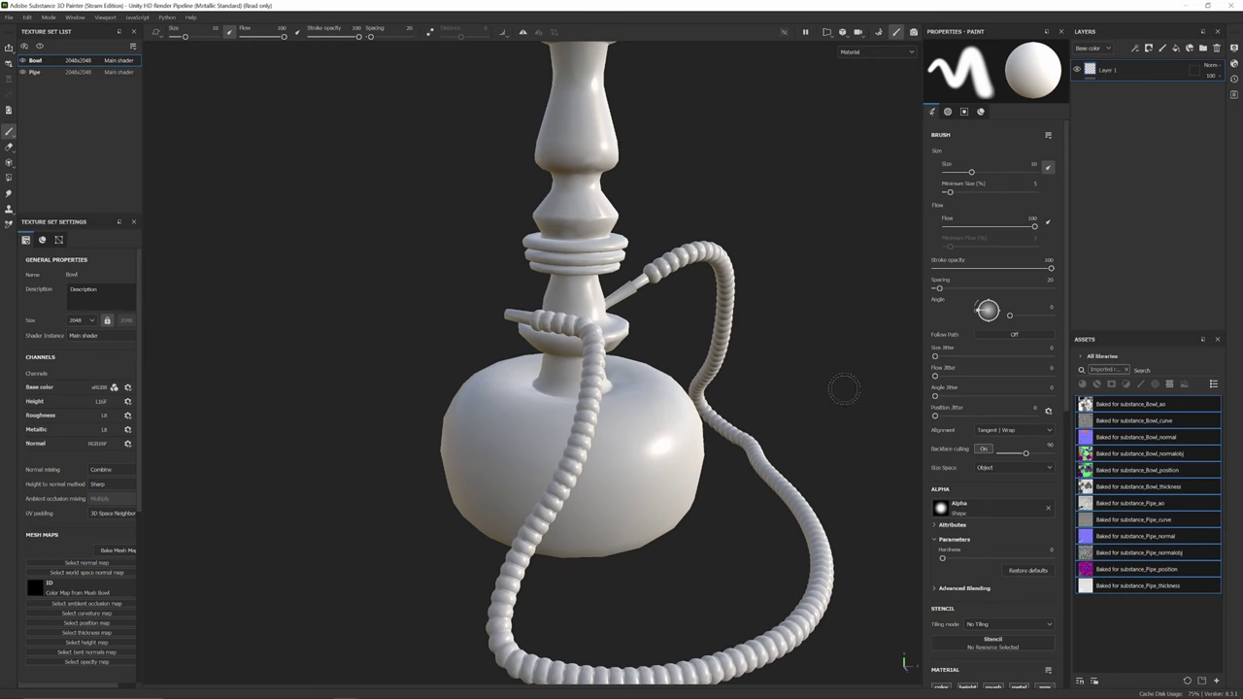
- Dock the Assets panel beneath the viewport, enlarge it, and show the imported maps as large thumbnails
left_click_drag(1092, 342, 160, 678)
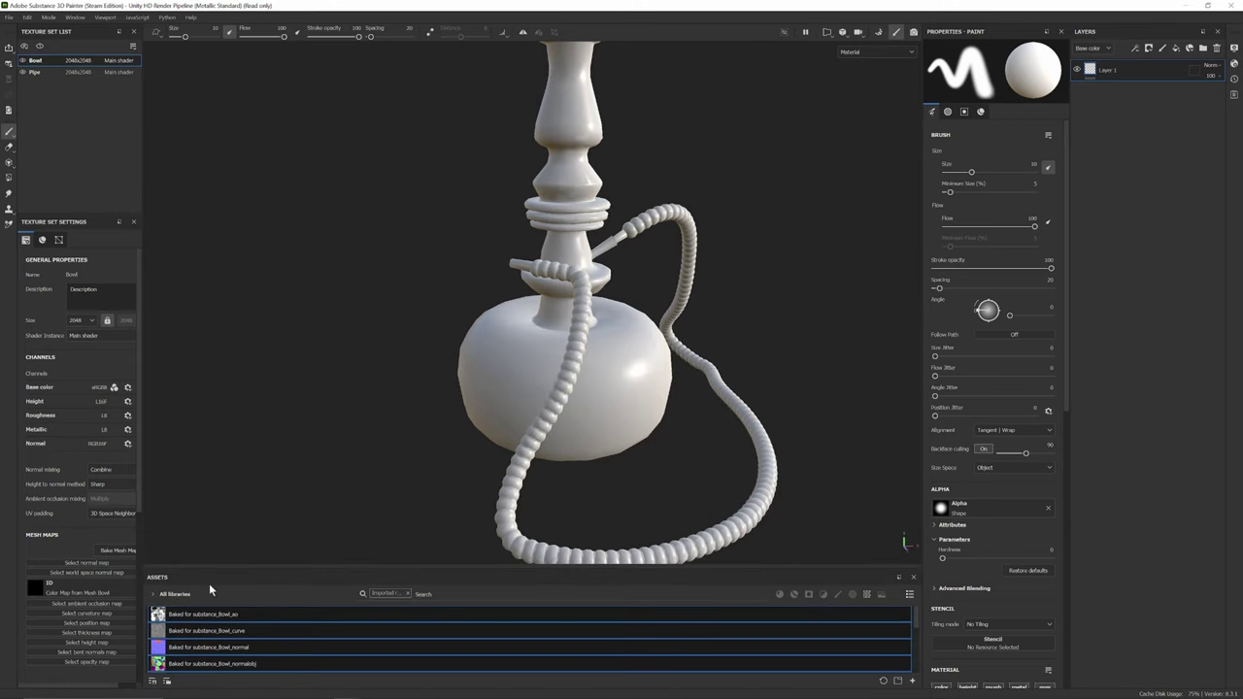
left_click_drag(252, 568, 287, 455)
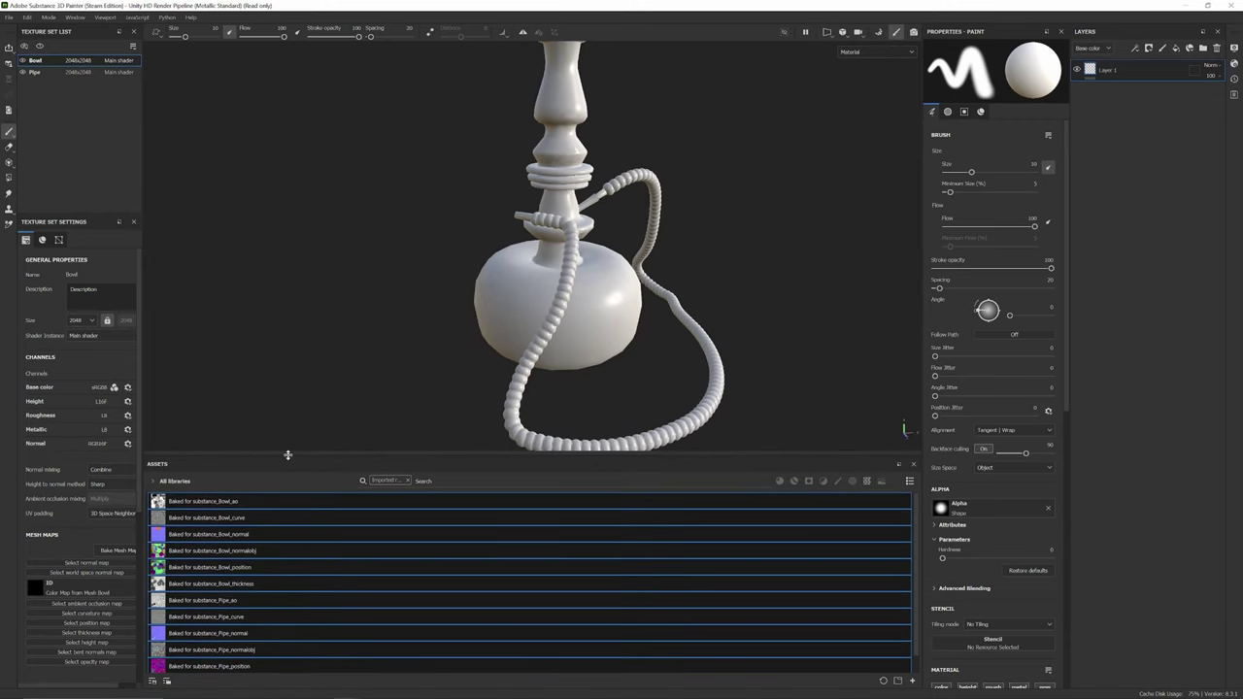
left_click(909, 485)
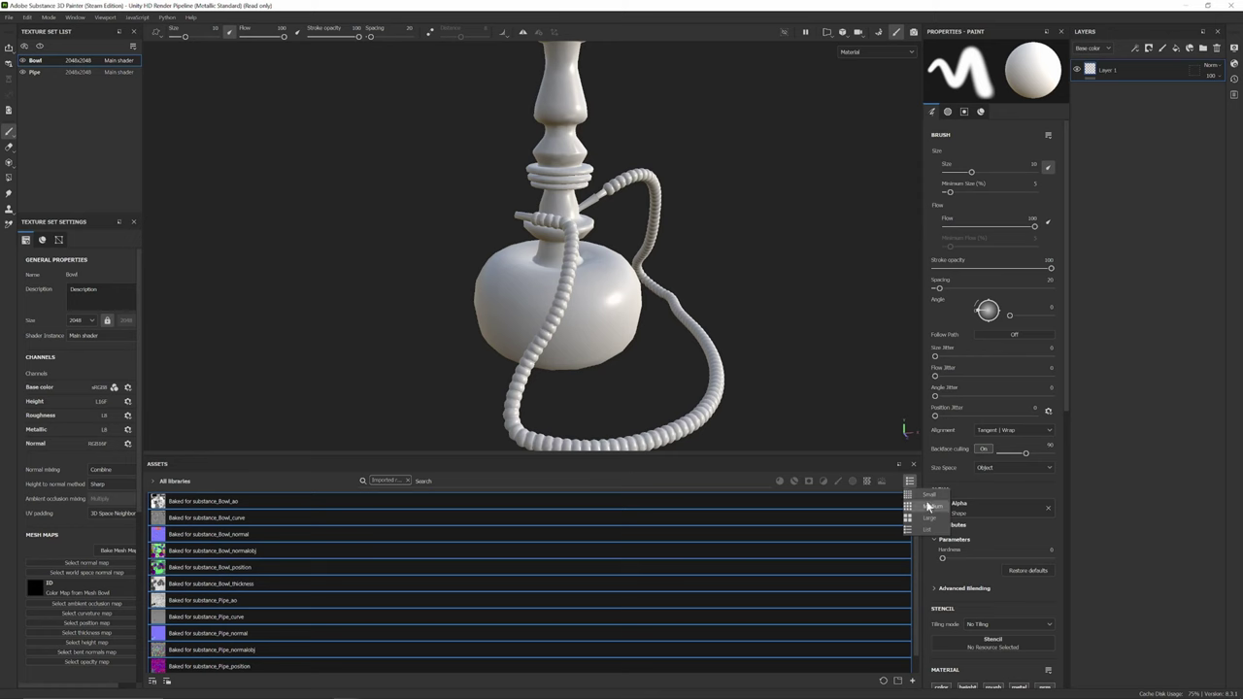
left_click(929, 522)
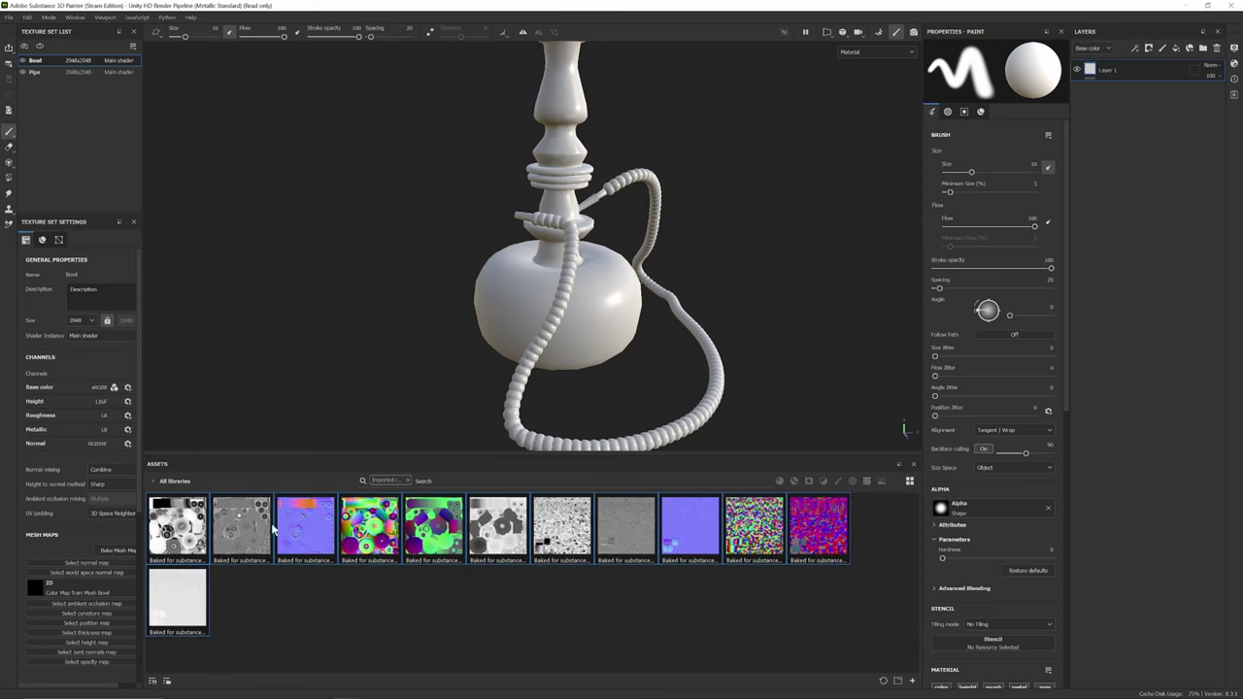
- Assign the baked Bowl normal, ambient occlusion and curvature maps to their matching mesh map slots in the Bowl texture set
mouse_move(301, 554)
left_click_drag(301, 545, 97, 566)
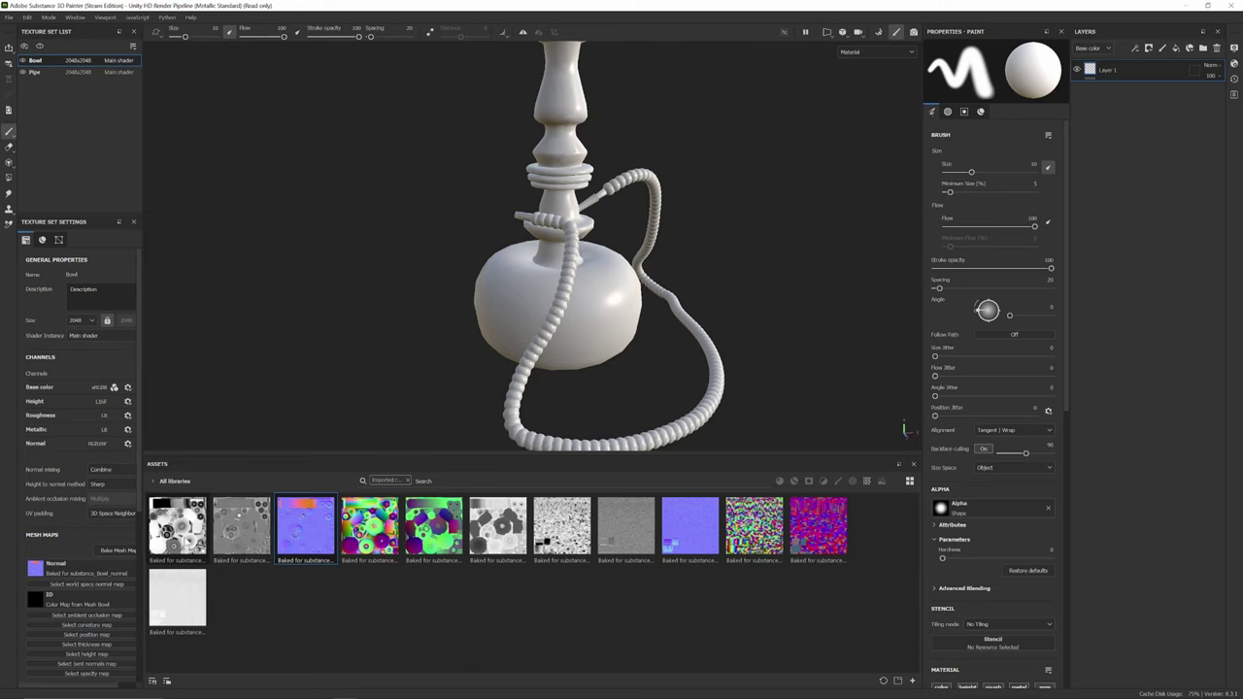
left_click_drag(178, 527, 115, 616)
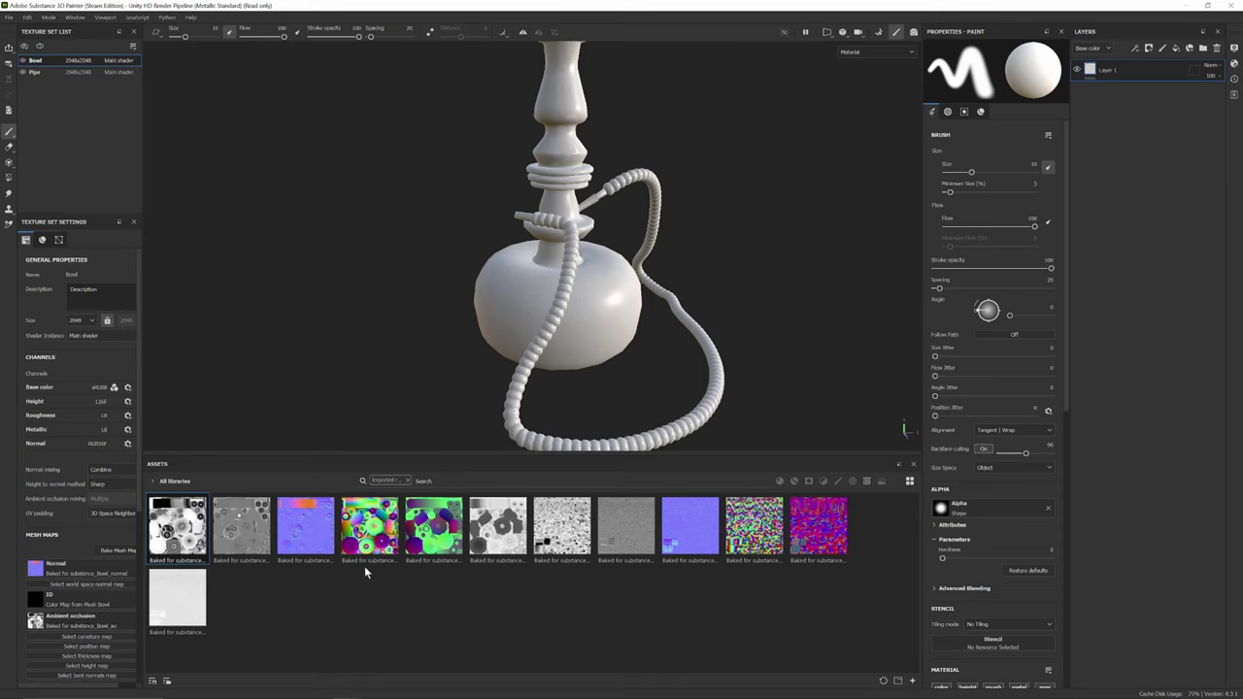
mouse_move(254, 526)
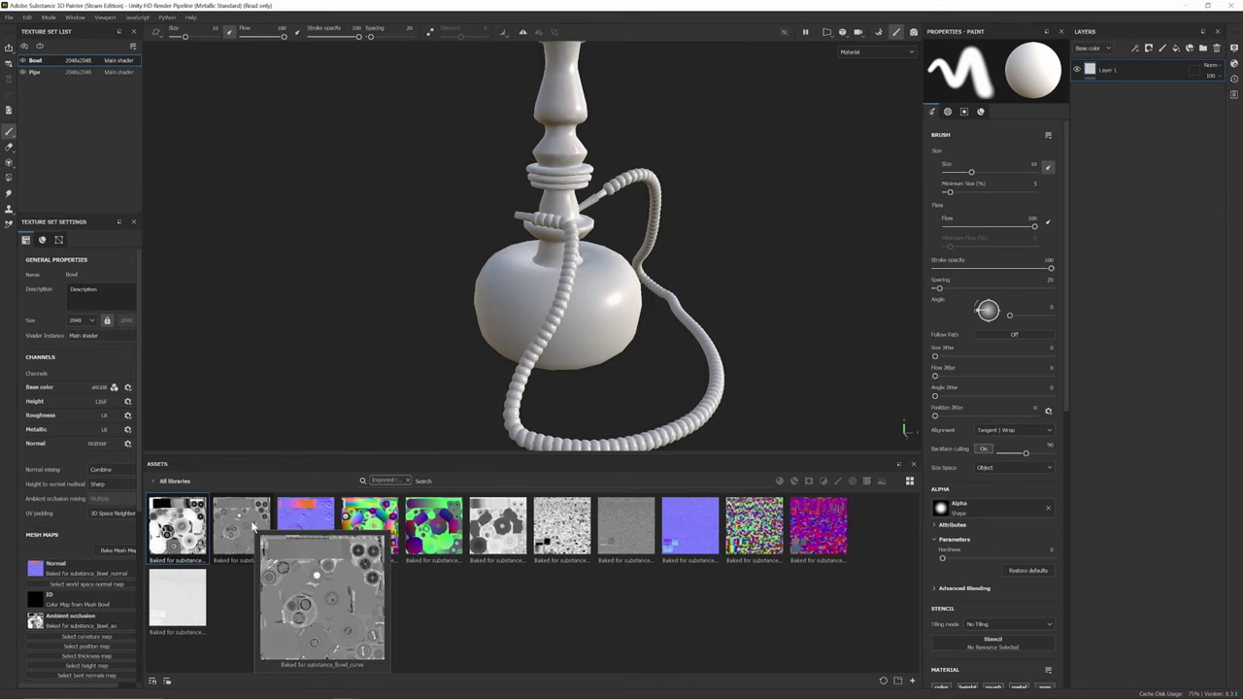
left_click_drag(255, 527, 126, 641)
- Assign the Bowl normalobj map as world space normal, and the Bowl position and thickness maps to their own slots
left_click_drag(347, 552, 114, 585)
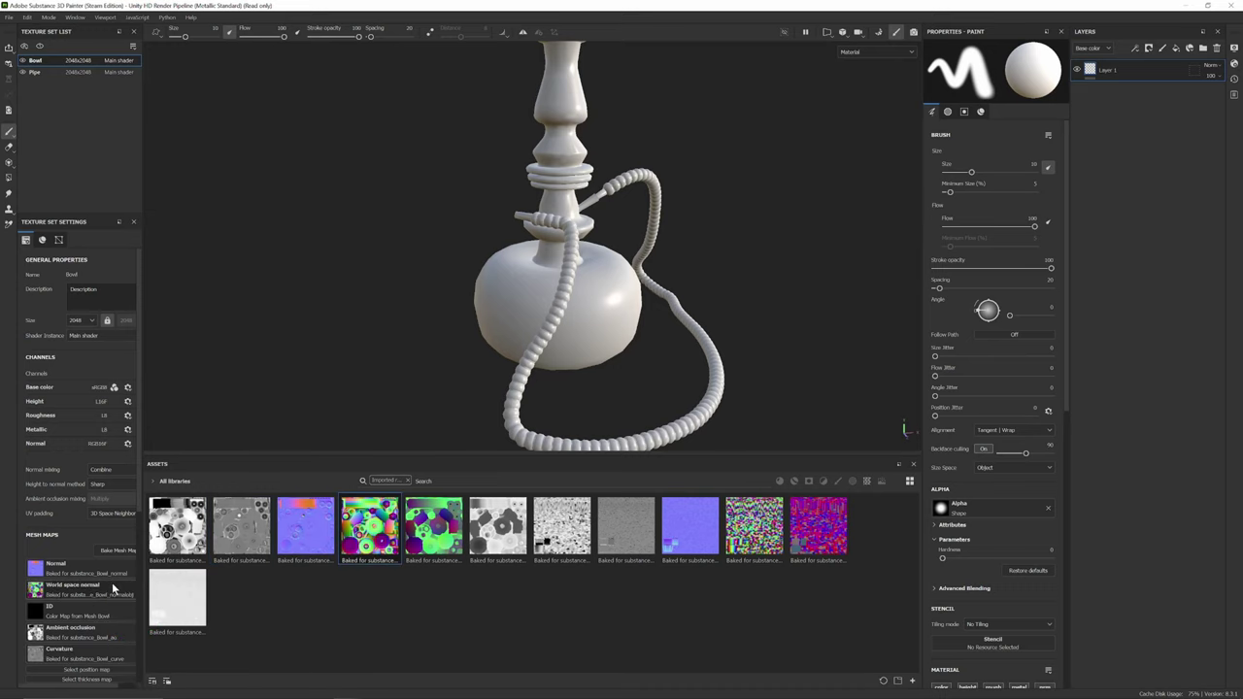
left_click_drag(434, 530, 120, 672)
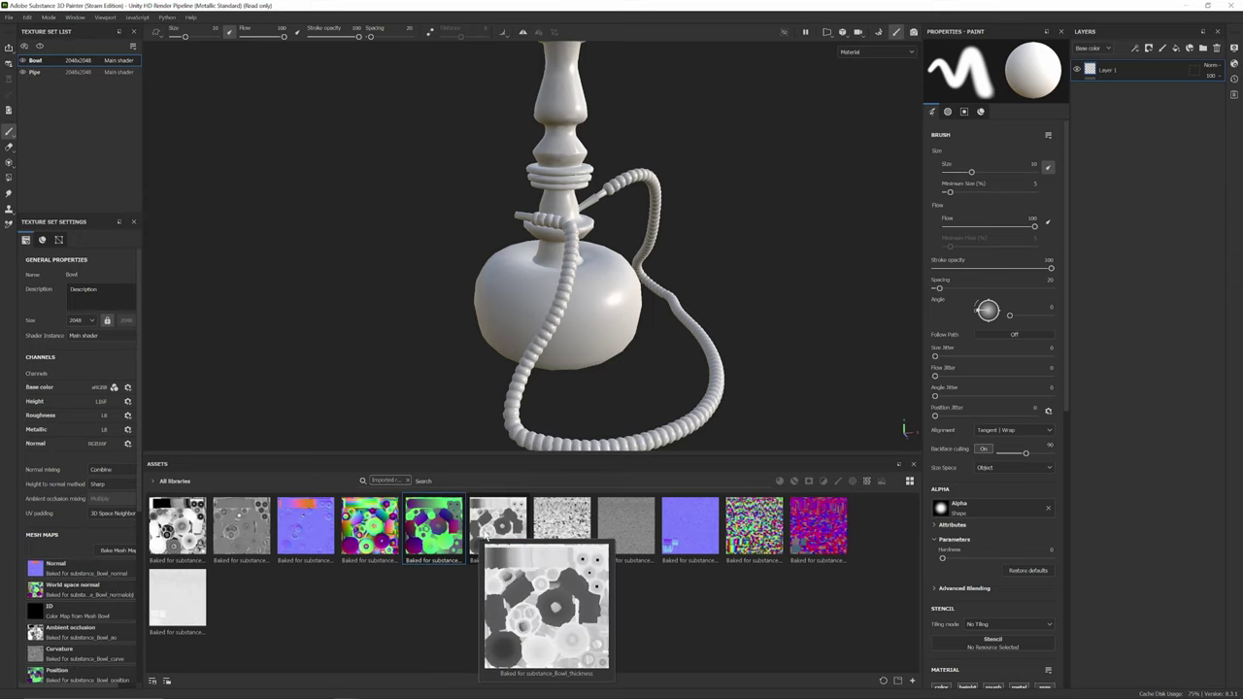
left_click_drag(485, 532, 54, 646)
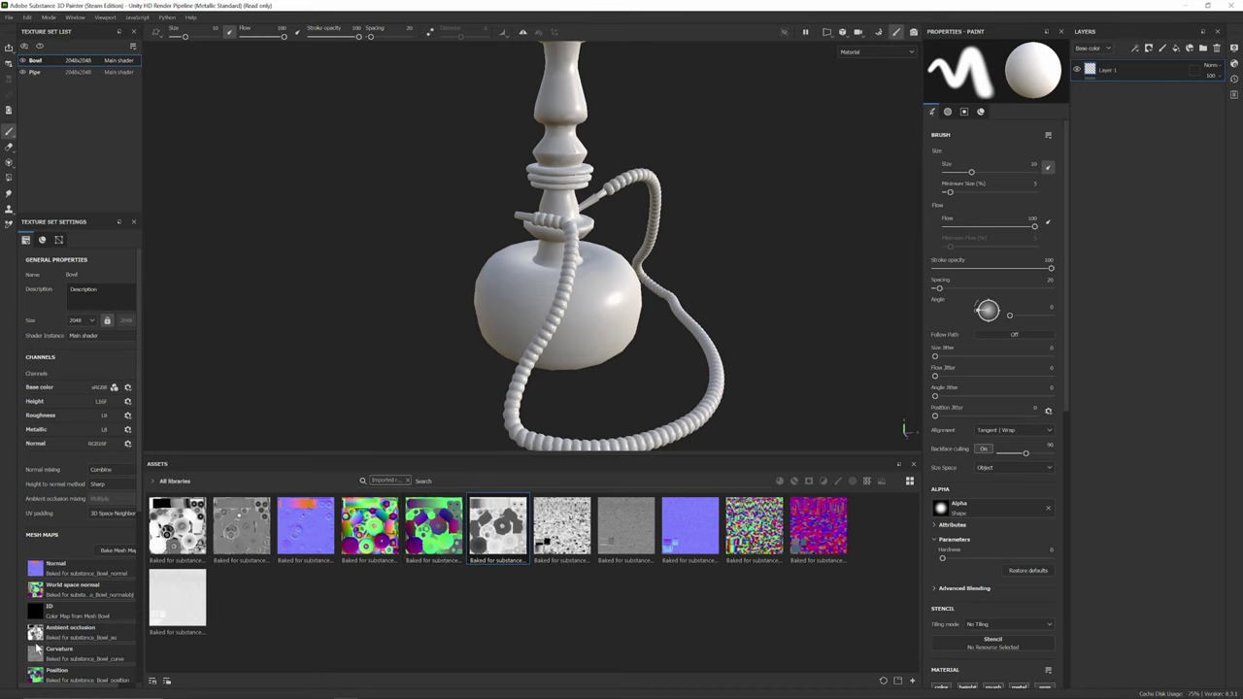
scroll(55, 641, "down", 3)
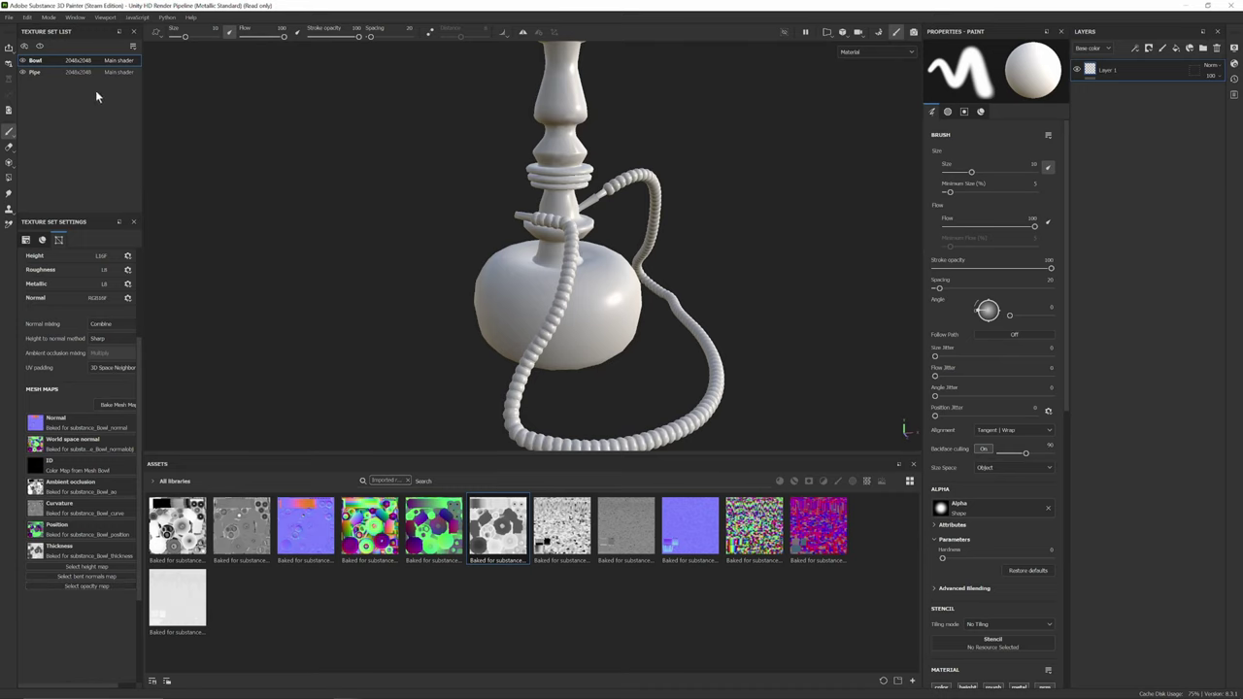
- Select the Pipe texture set and examine the baked shading on the hose, stem rings and underside of the tray
left_click(66, 72)
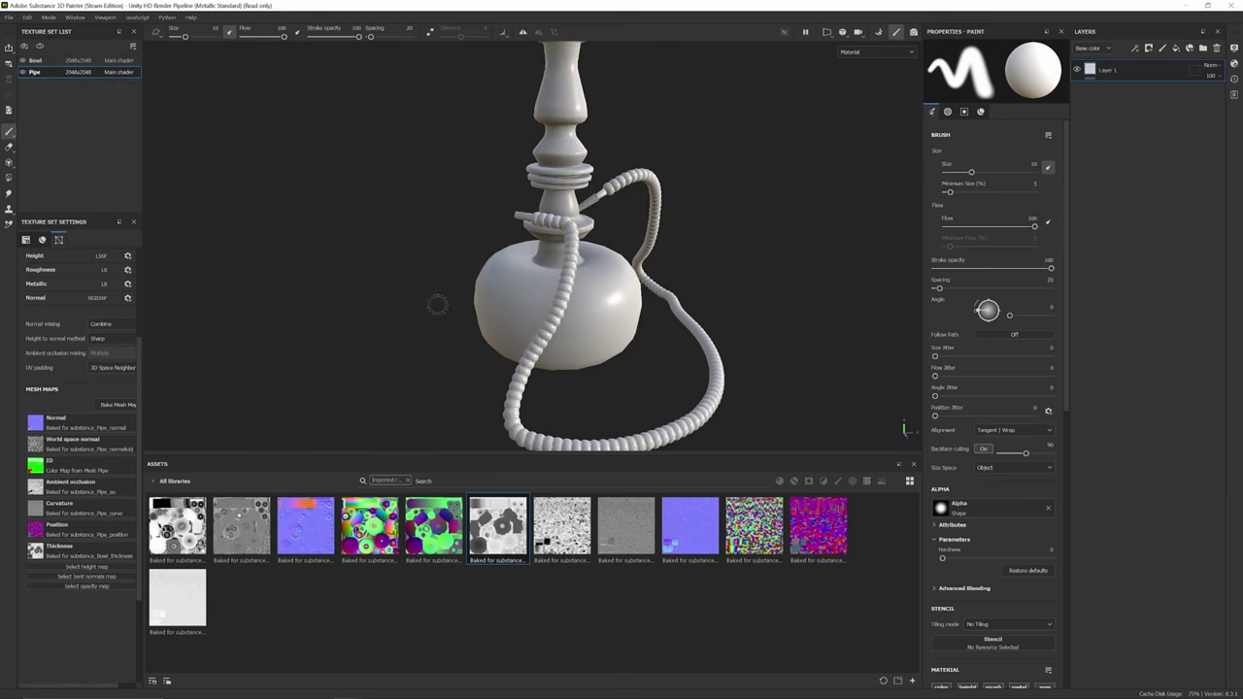
right_click_drag(605, 119, 636, 191, "alt")
left_click_drag(615, 203, 687, 258, "alt")
right_click_drag(688, 259, 549, 209, "alt")
middle_click_drag(549, 209, 555, 311, "alt")
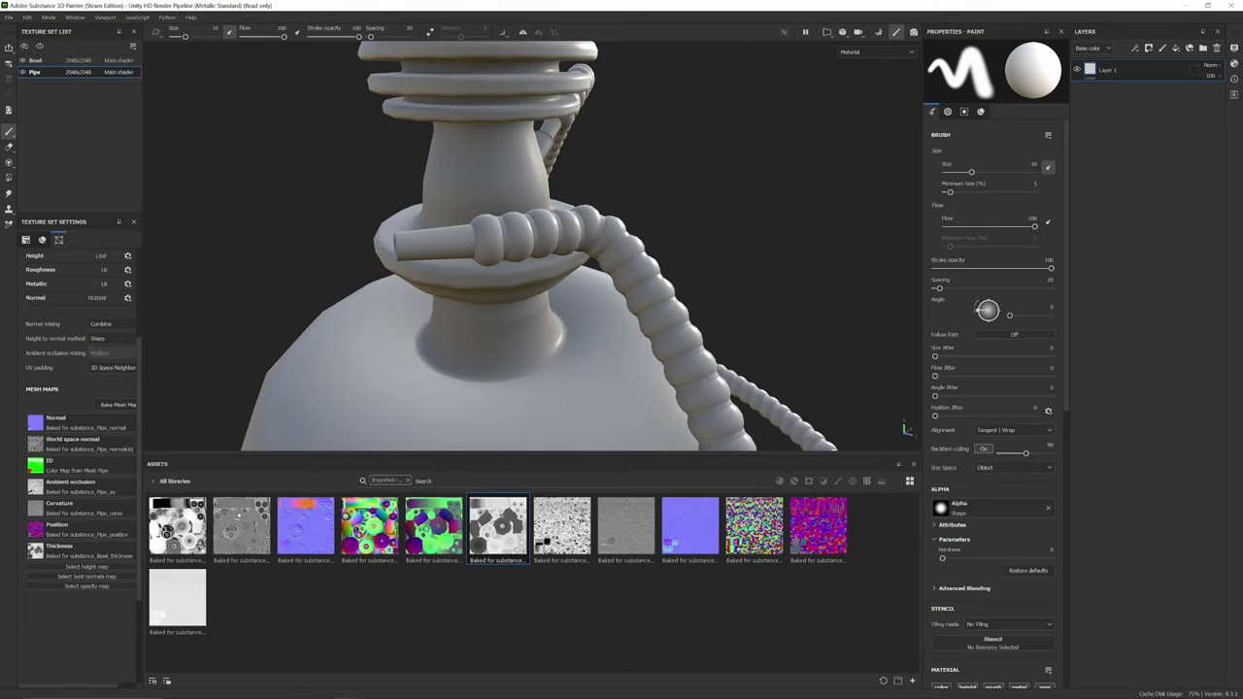
left_click_drag(555, 311, 729, 239, "alt")
scroll(729, 239, "down", 8)
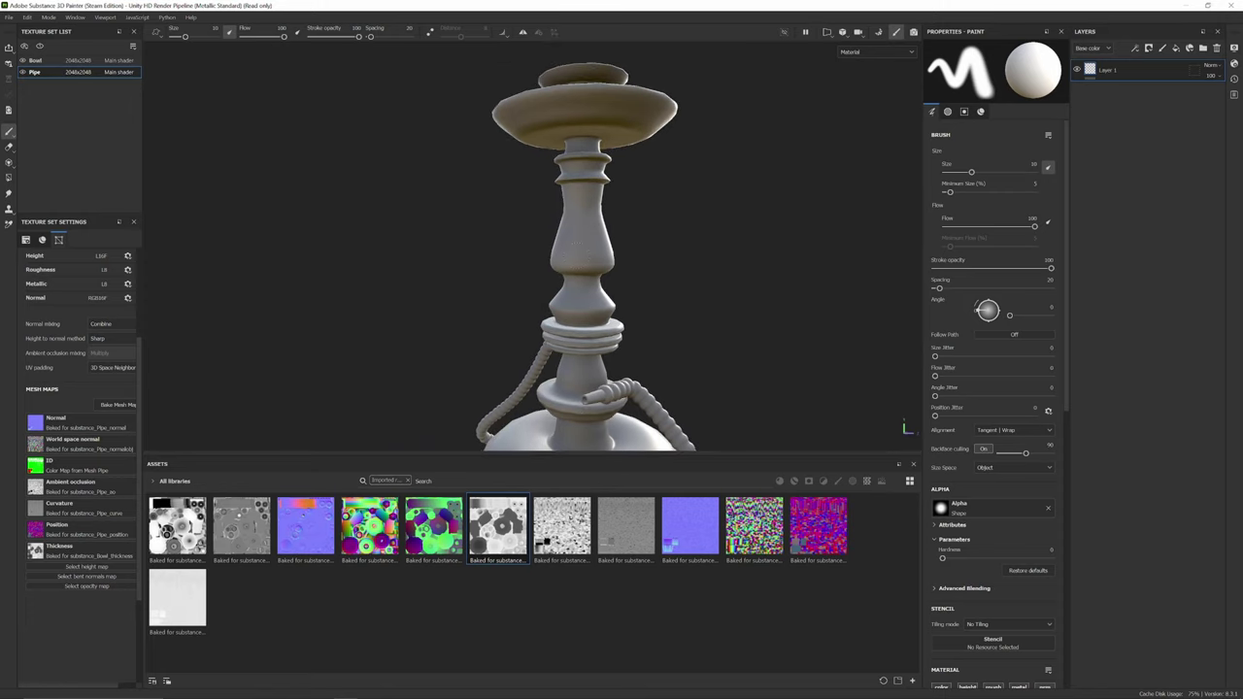
scroll(578, 291, "up", 2)
middle_click_drag(578, 253, 583, 388, "alt")
mouse_move(582, 321)
left_mouse_down("alt")
mouse_move(588, 389)
mouse_move(594, 310)
left_mouse_up("alt")
scroll(595, 311, "up", 3)
scroll(587, 315, "up", 6)
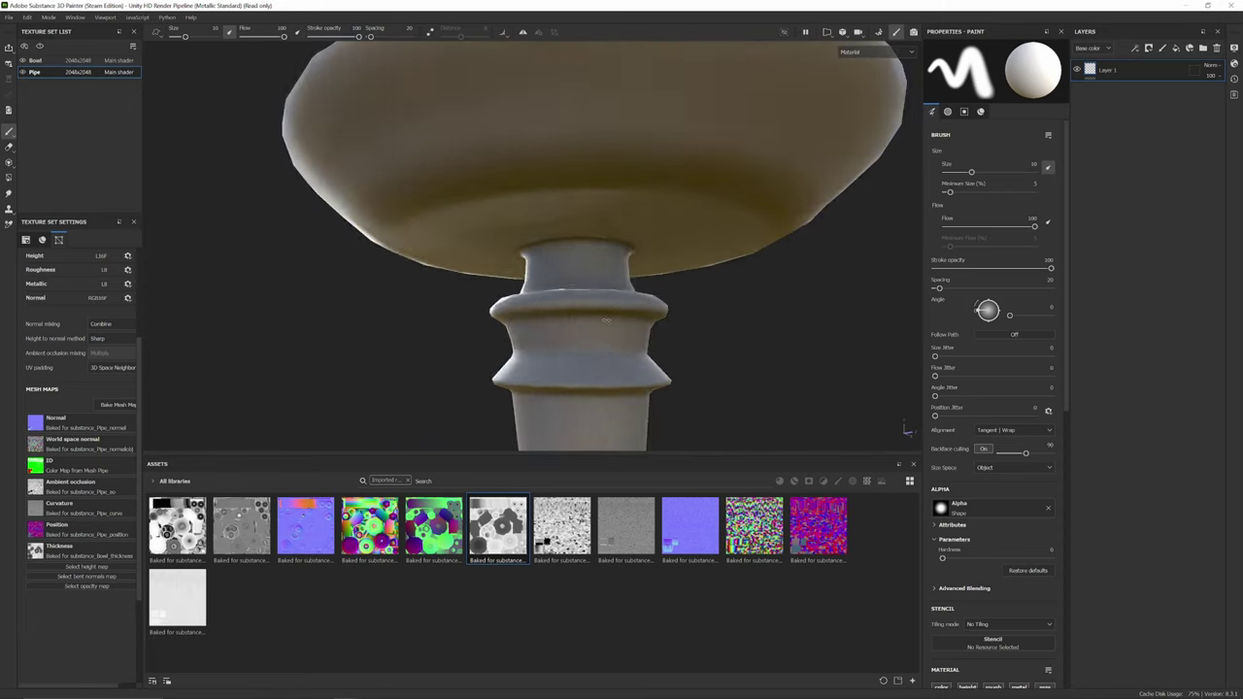
- Examine the baked shading around the whole shisha, covering the stem, bowl base and hose from several sides
scroll(653, 318, "down", 5)
middle_click_drag(652, 318, 578, 133, "alt")
left_click_drag(622, 233, 515, 257, "alt")
scroll(677, 301, "up", 5)
scroll(515, 257, "down", 8)
middle_click_drag(497, 420, 507, 291, "alt")
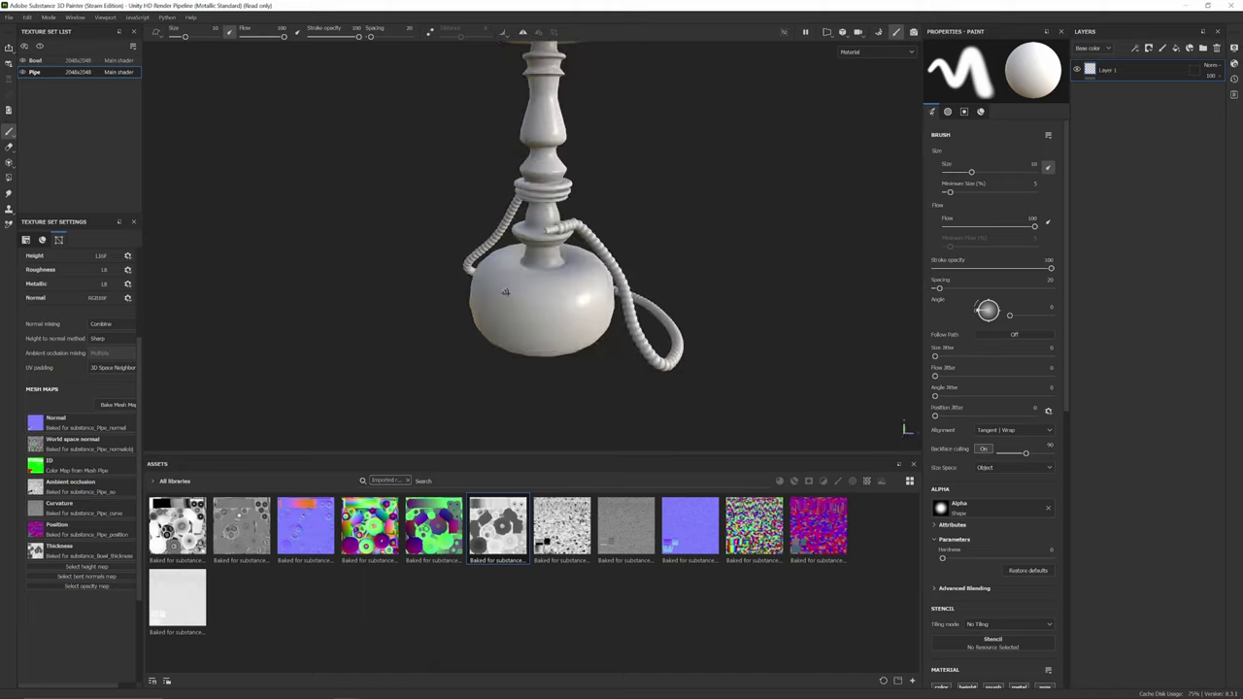
scroll(524, 313, "up", 2)
left_click_drag(507, 291, 813, 242, "alt")
scroll(621, 325, "down", 5)
middle_click_drag(608, 333, 654, 383, "alt")
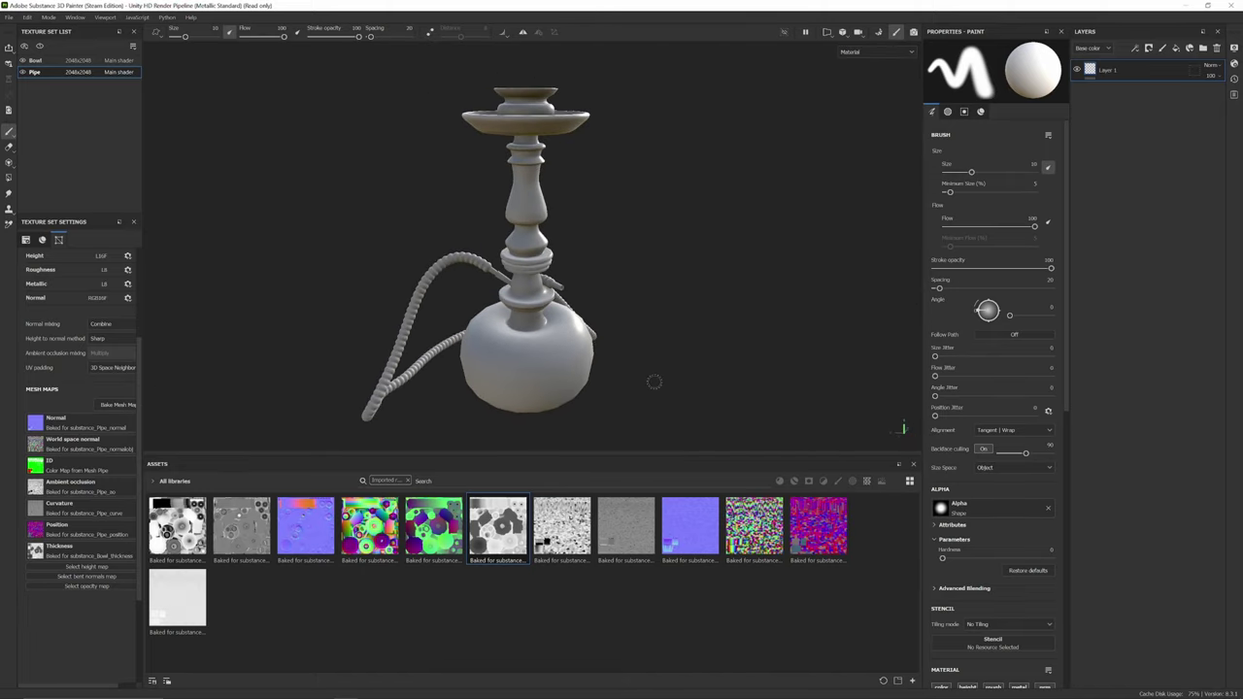
left_click_drag(655, 382, 775, 363, "alt")
scroll(621, 379, "up", 3)
middle_click_drag(605, 383, 746, 331, "alt")
mouse_move(746, 331)
left_mouse_down("alt")
mouse_move(569, 330)
mouse_move(762, 316)
mouse_move(732, 337)
left_mouse_up("alt")
- Select the Bowl texture set, dock the Assets panel back beneath Layers in list view, and clear its imported-resources filter
left_click(45, 60)
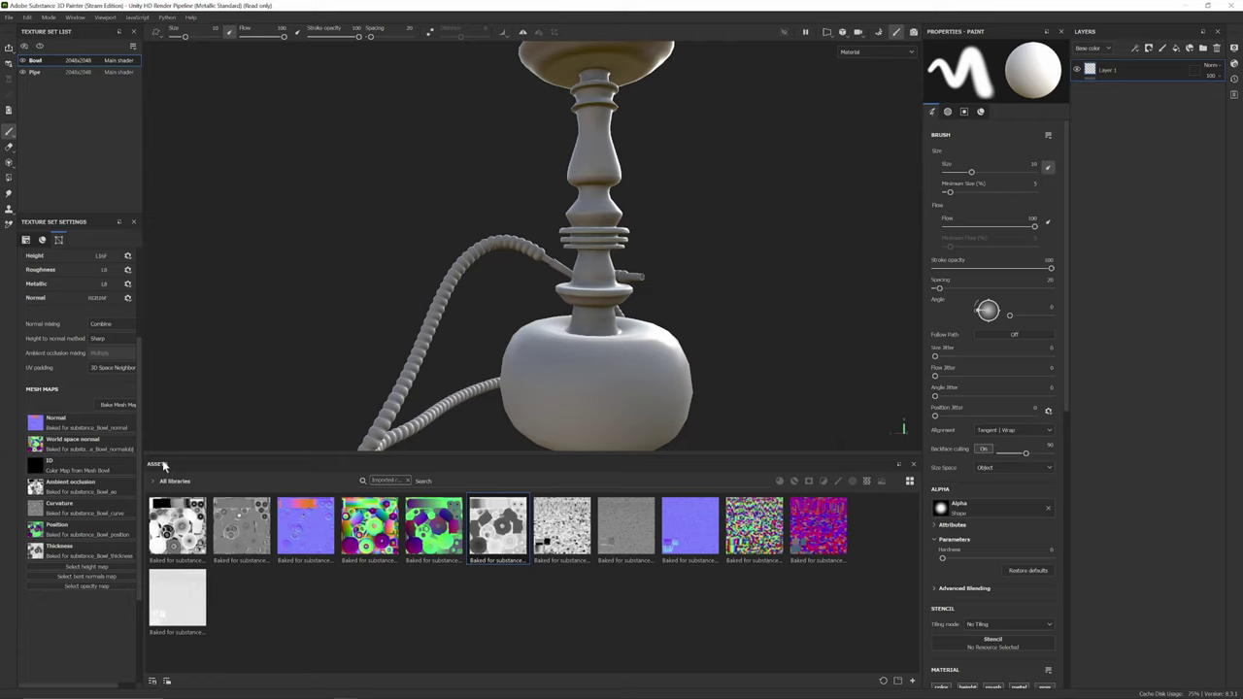
left_click_drag(164, 463, 990, 438)
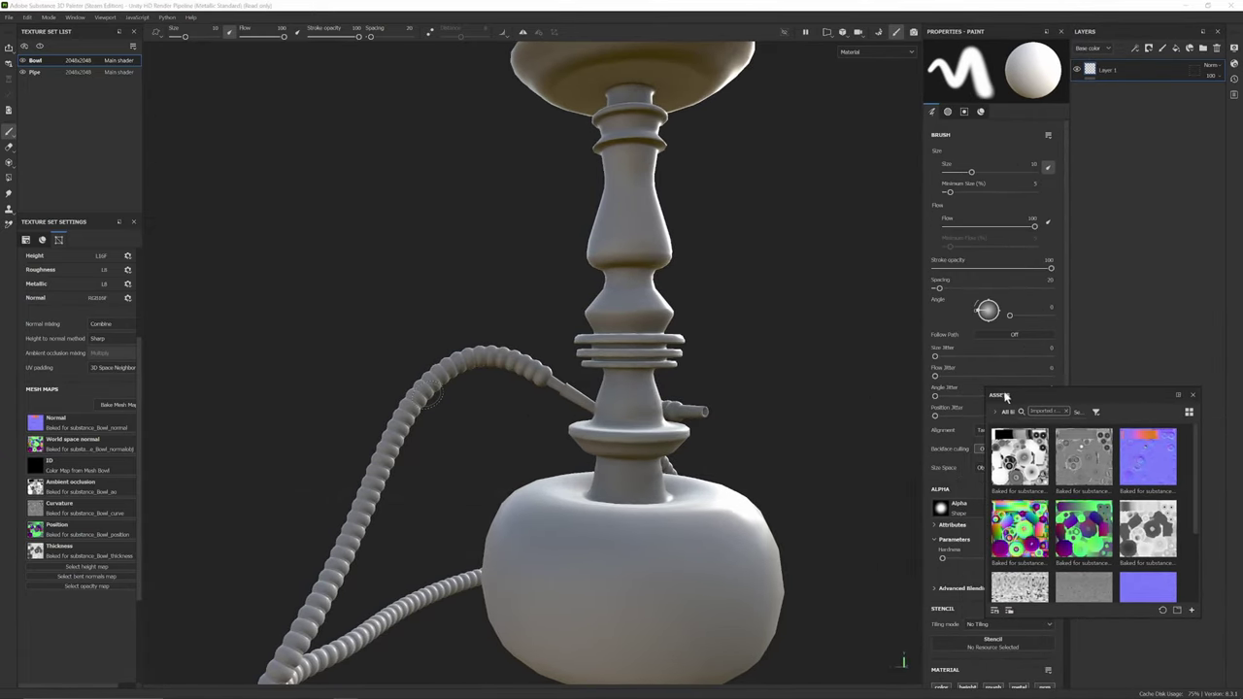
left_click_drag(1005, 396, 1137, 658)
left_click(1213, 508)
left_click(1222, 554)
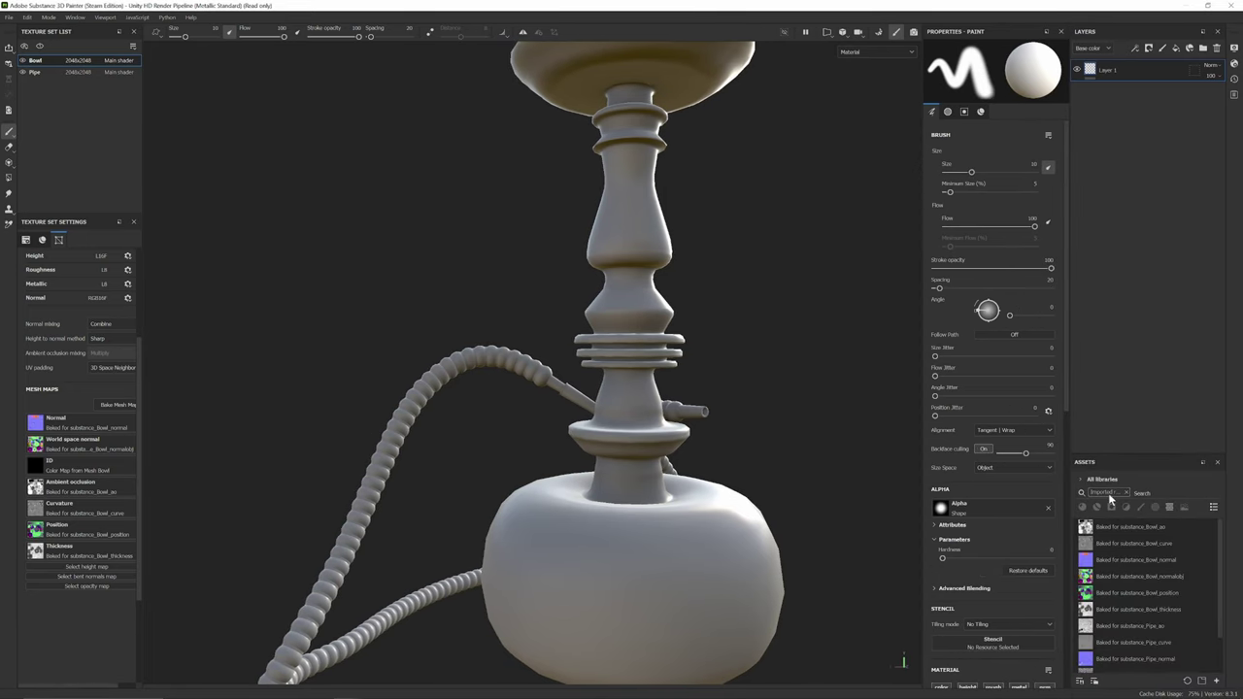
left_click(1126, 494)
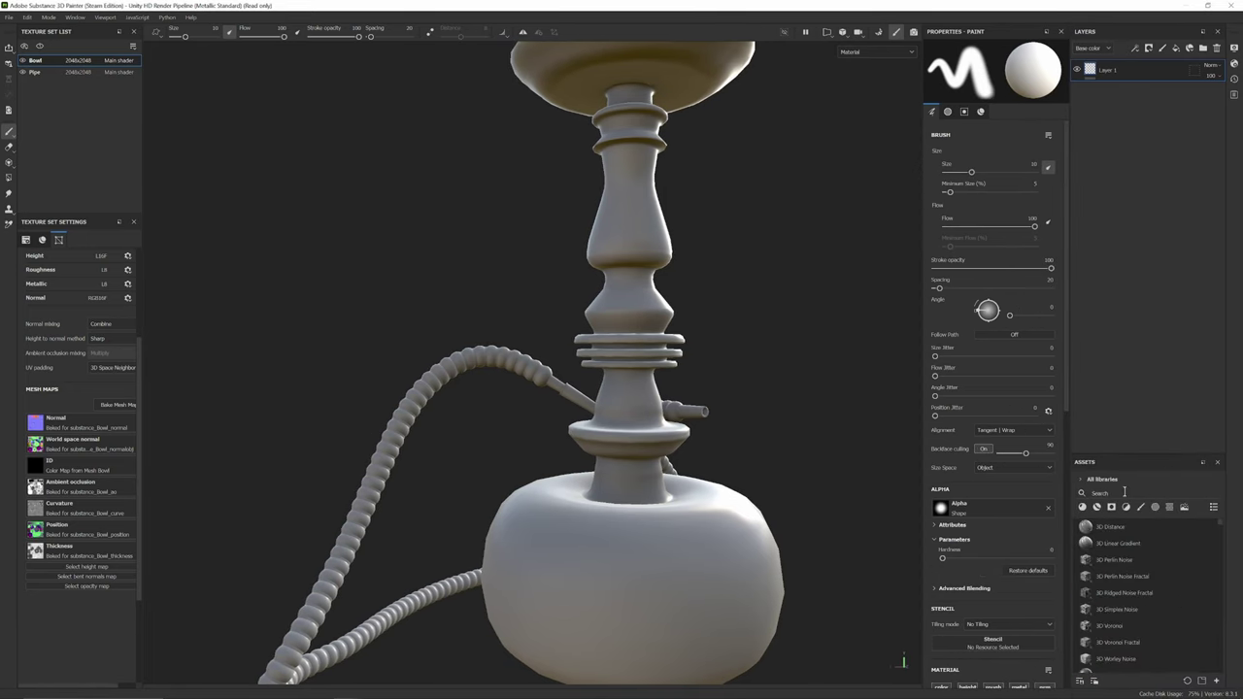
- Compare the mesh maps of the Bowl and Pipe texture sets and examine where the hose meets the stem
scroll(285, 465, "up", 2)
left_click(39, 72)
left_click(37, 60)
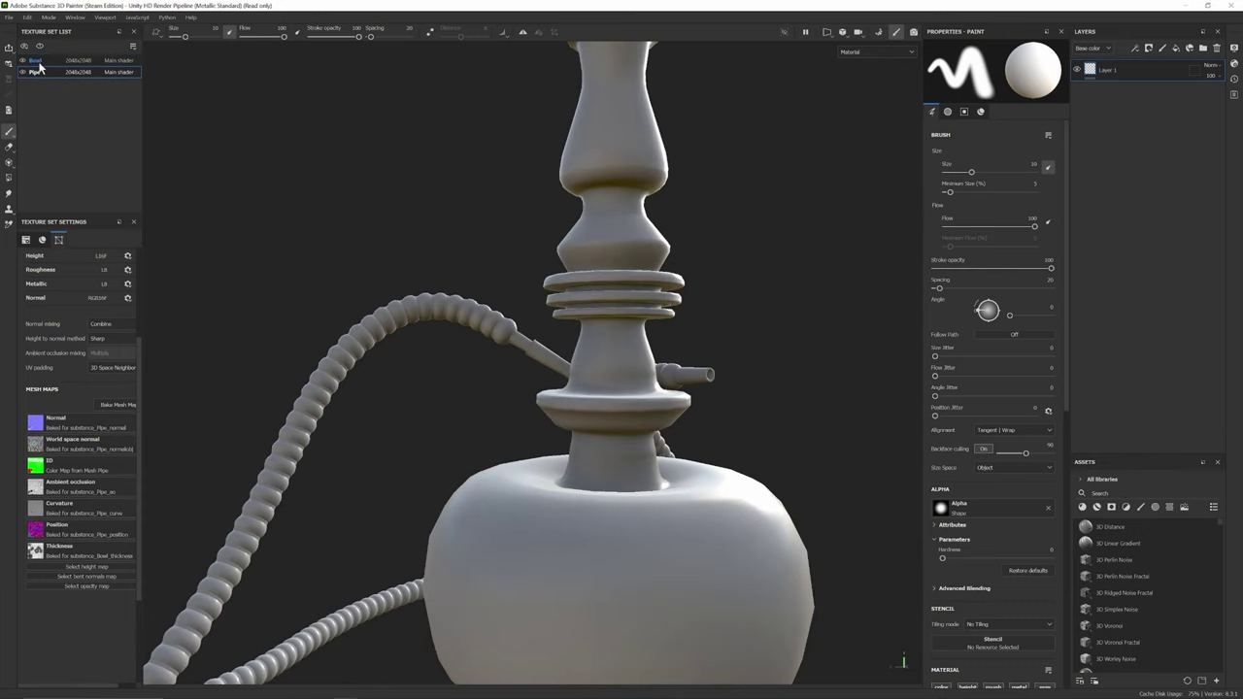
left_click(50, 73)
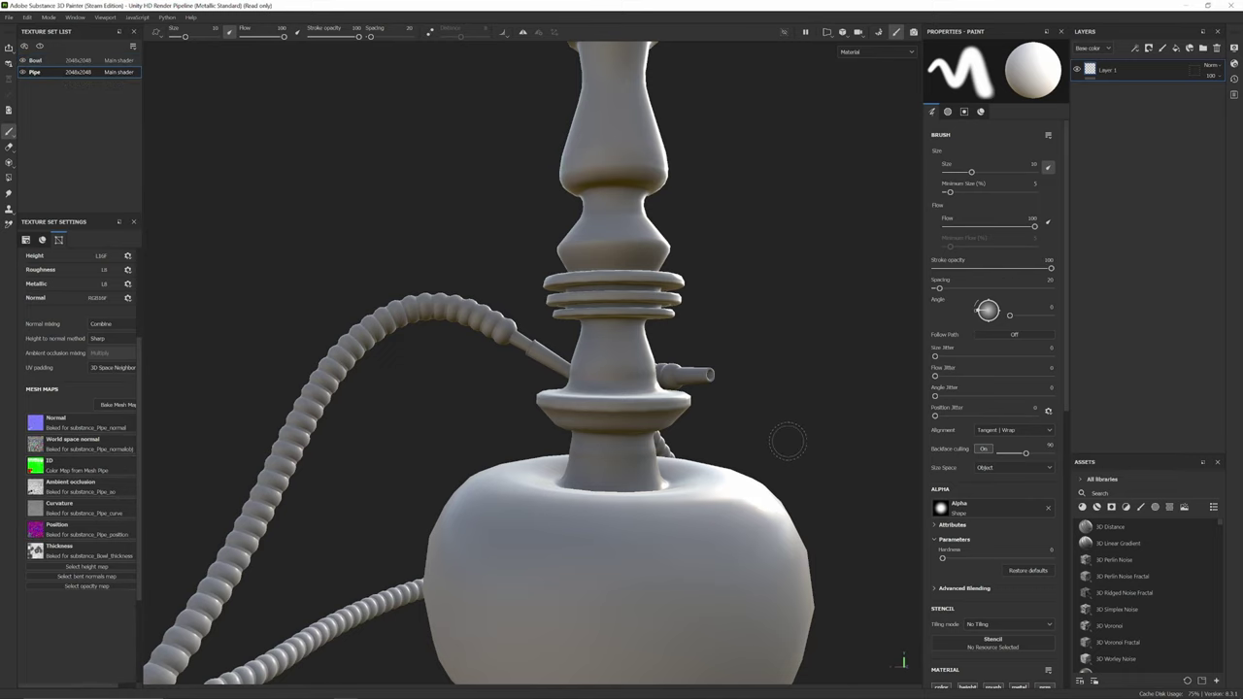
left_click_drag(787, 438, 434, 405, "alt")
scroll(795, 470, "down", 5)
left_click(82, 61)
left_click(850, 345)
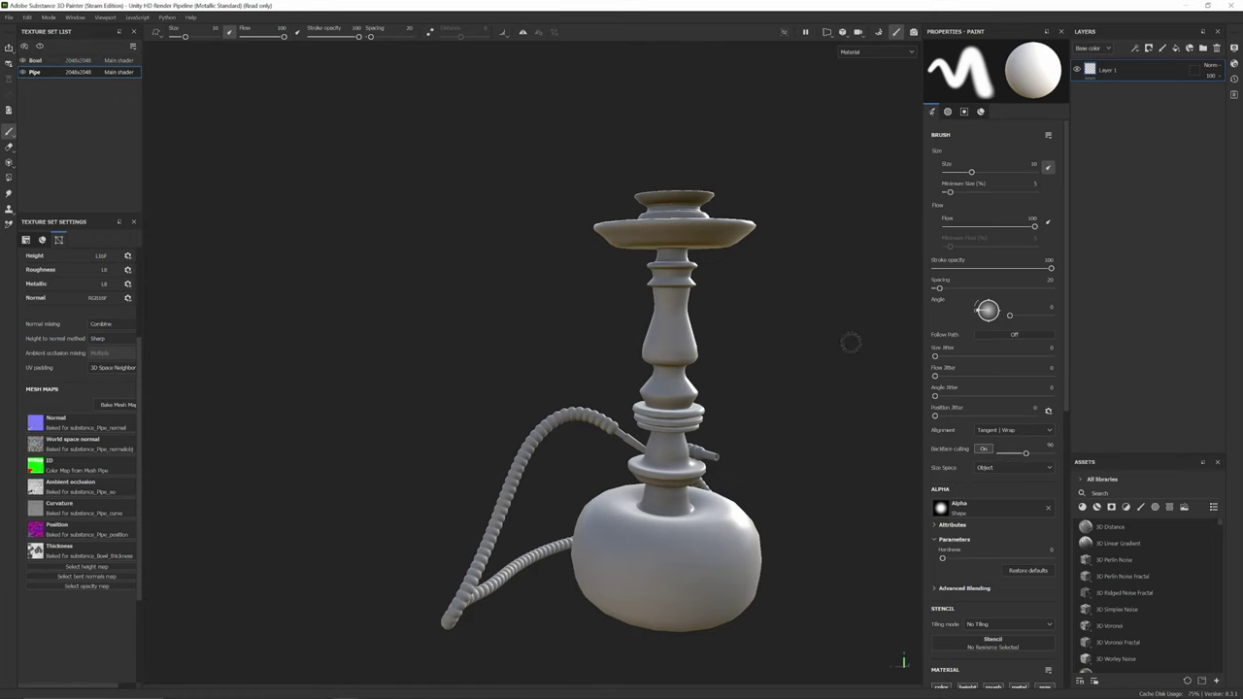
left_click_drag(851, 343, 724, 347, "alt")
middle_click_drag(724, 346, 661, 343, "alt")
right_click_drag(661, 343, 764, 375, "alt")
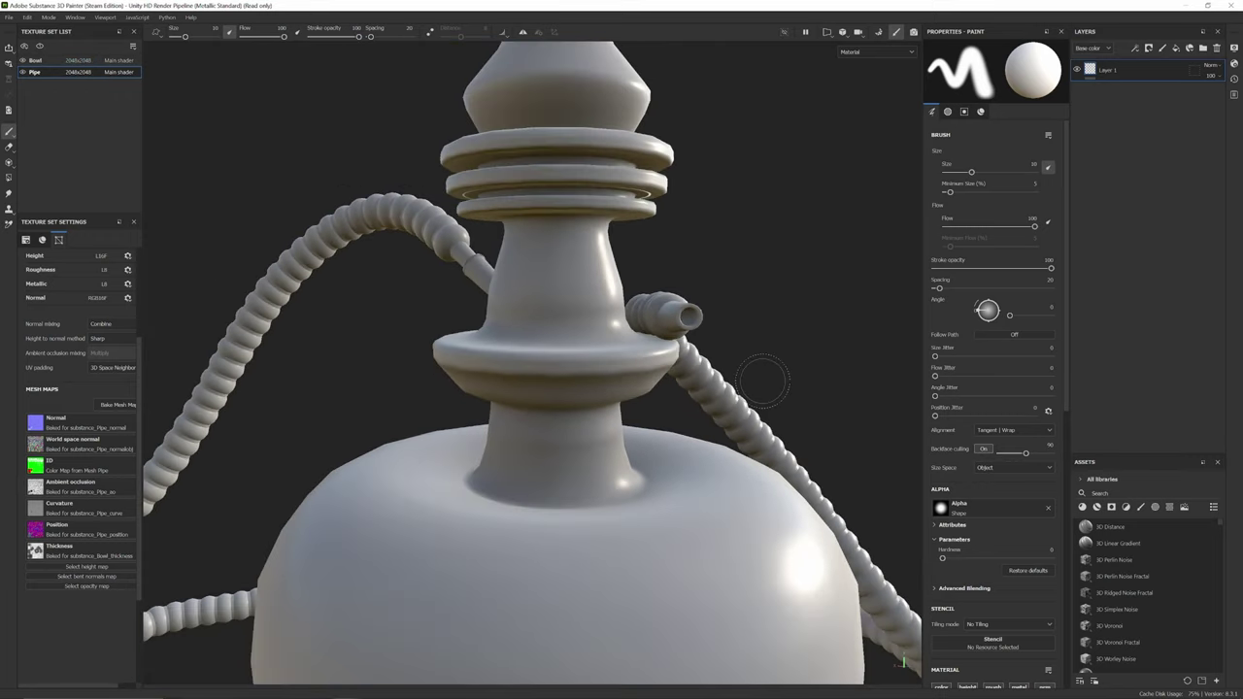
- Delete the default paint layer from the Pipe texture set and hide the Pipe in the viewport
key("Delete")
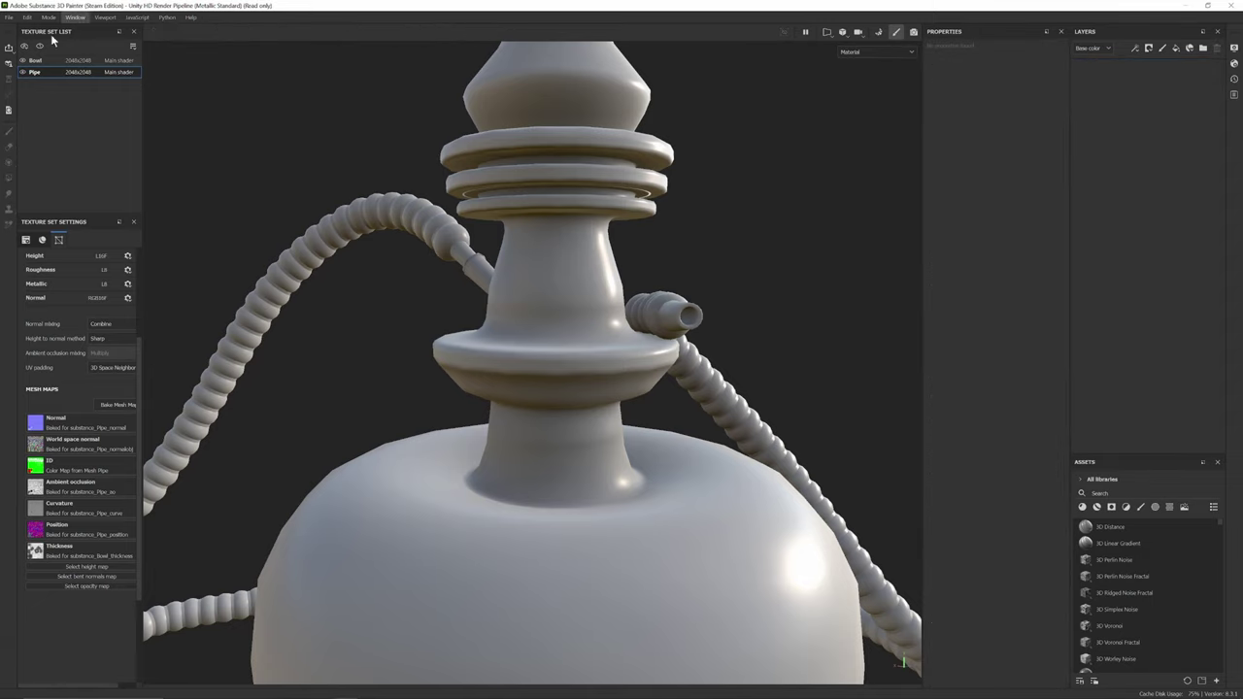
left_click(23, 71)
right_click_drag(593, 365, 527, 330, "alt")
middle_click_drag(528, 331, 558, 238, "alt")
left_click_drag(559, 238, 767, 361, "alt")
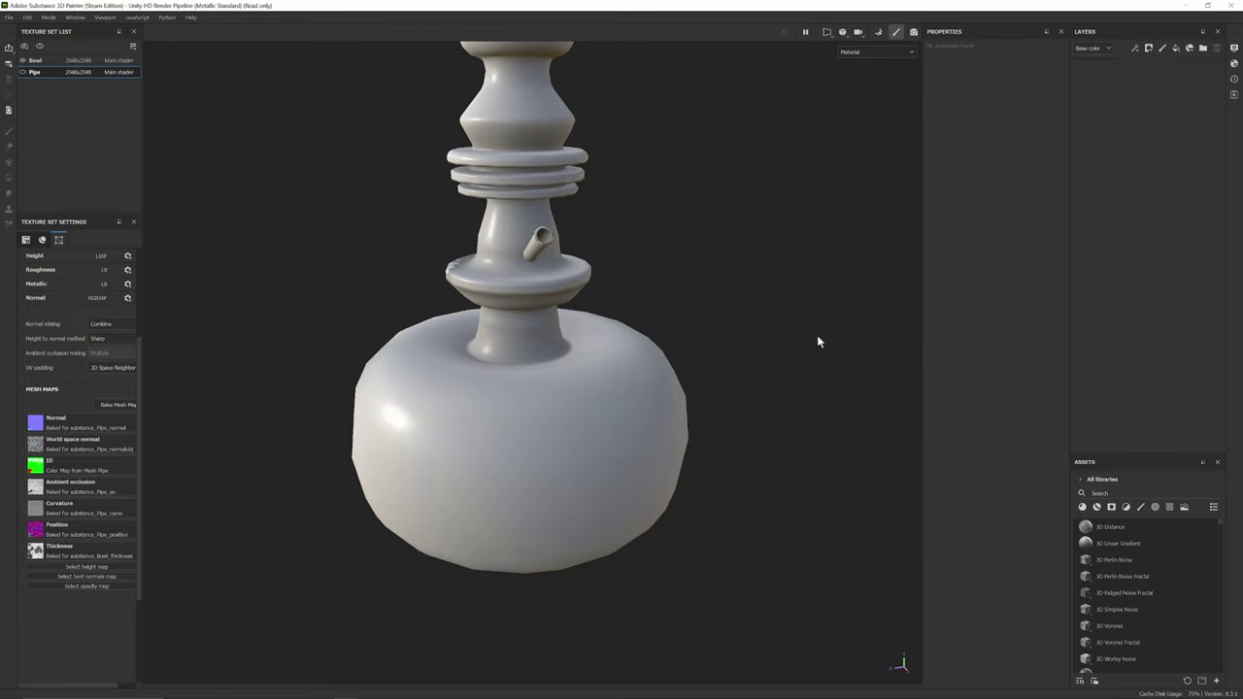
left_click_drag(520, 347, 551, 345, "alt")
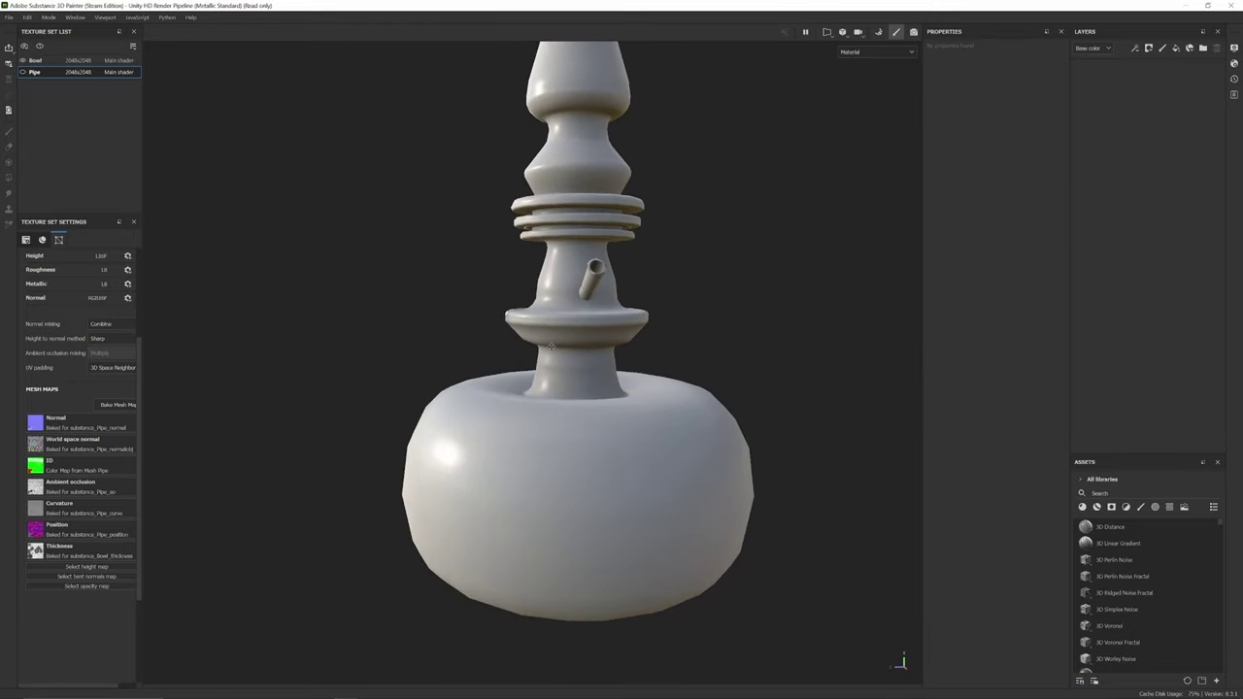
left_click(1175, 48)
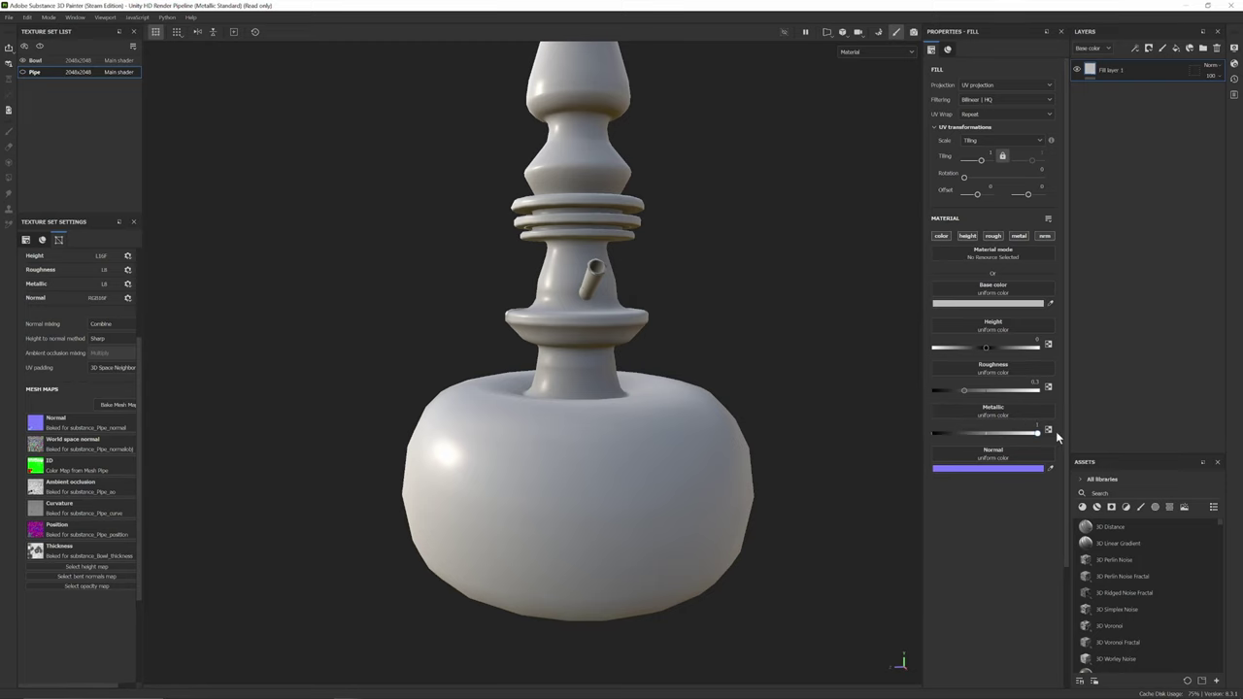
left_click(44, 60)
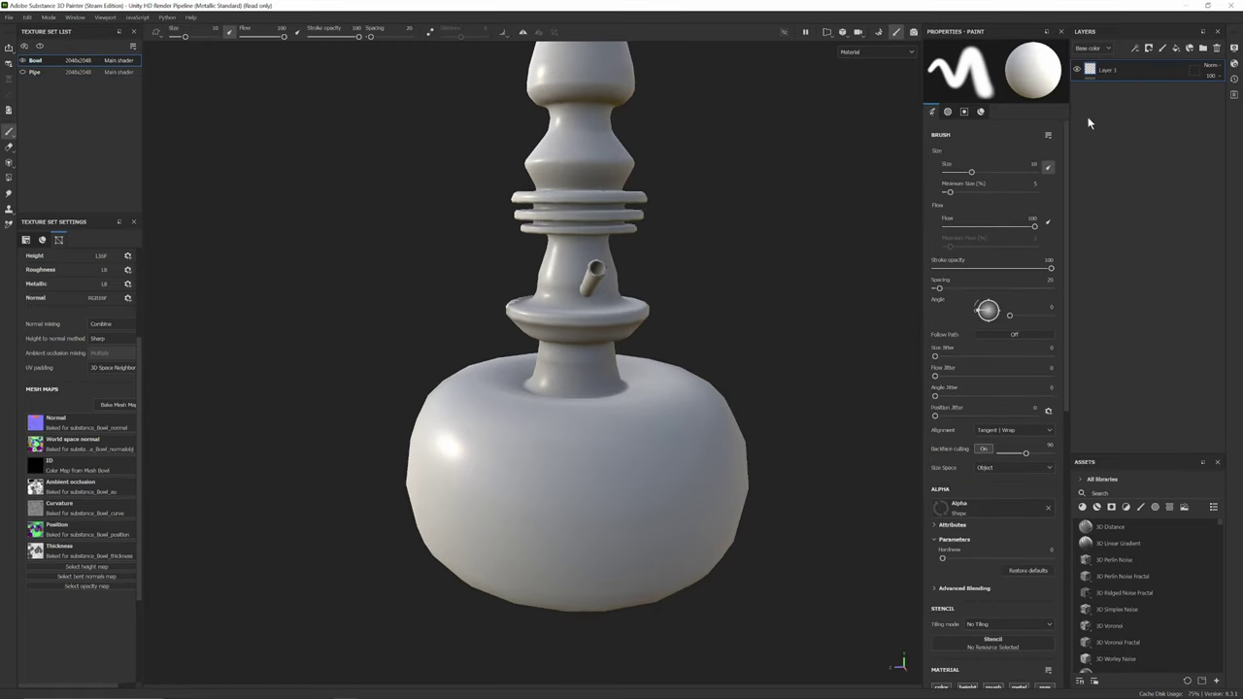
left_click(39, 71)
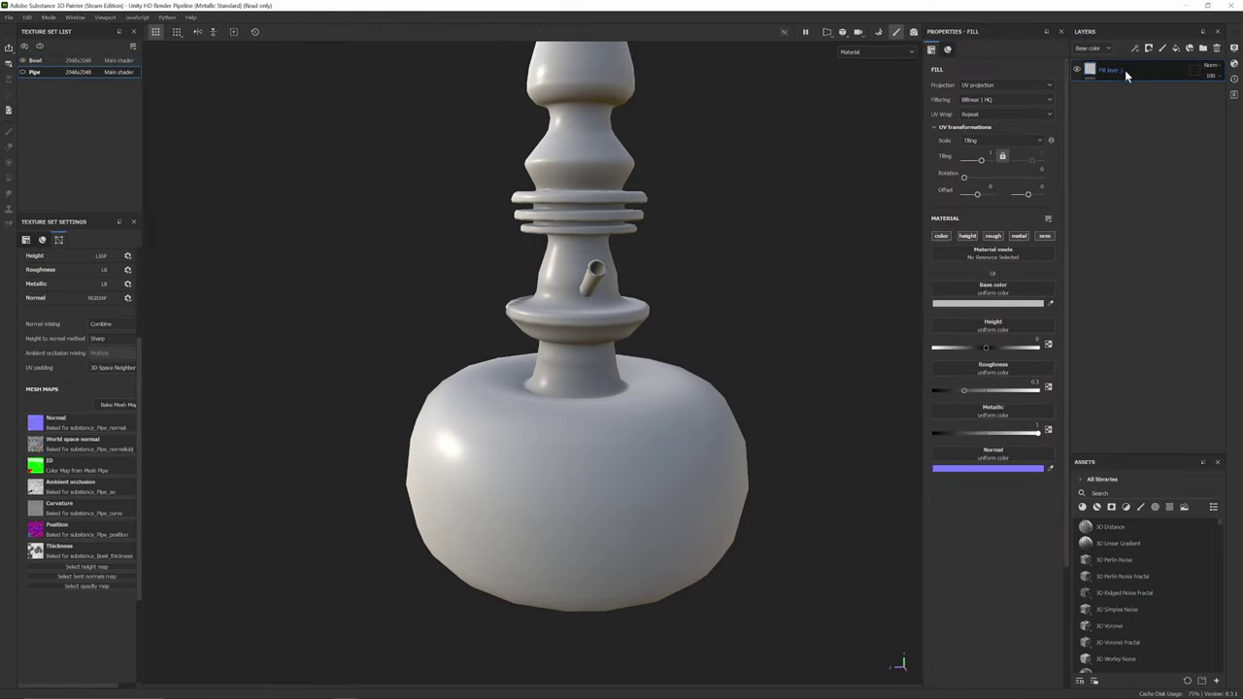
key("Delete")
left_click(93, 72)
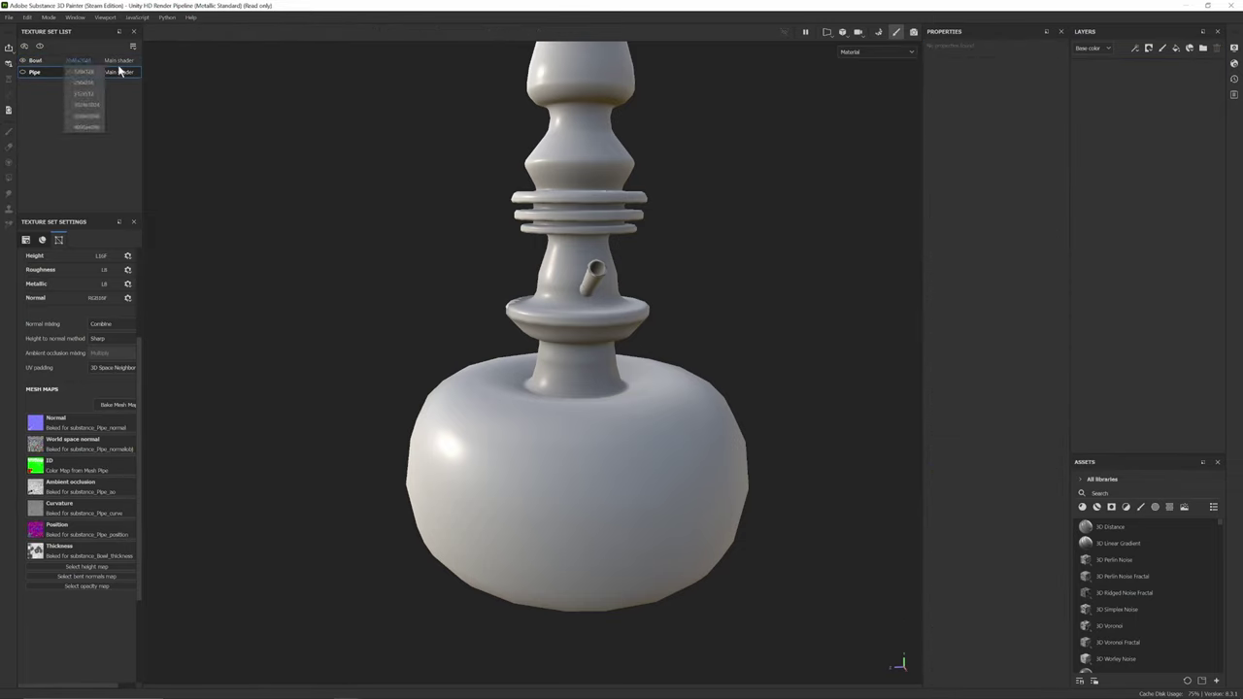
- Add a metallic fill layer to the Pipe texture set and set the Bowl fill layer's metallic value to 1
left_click(1176, 48)
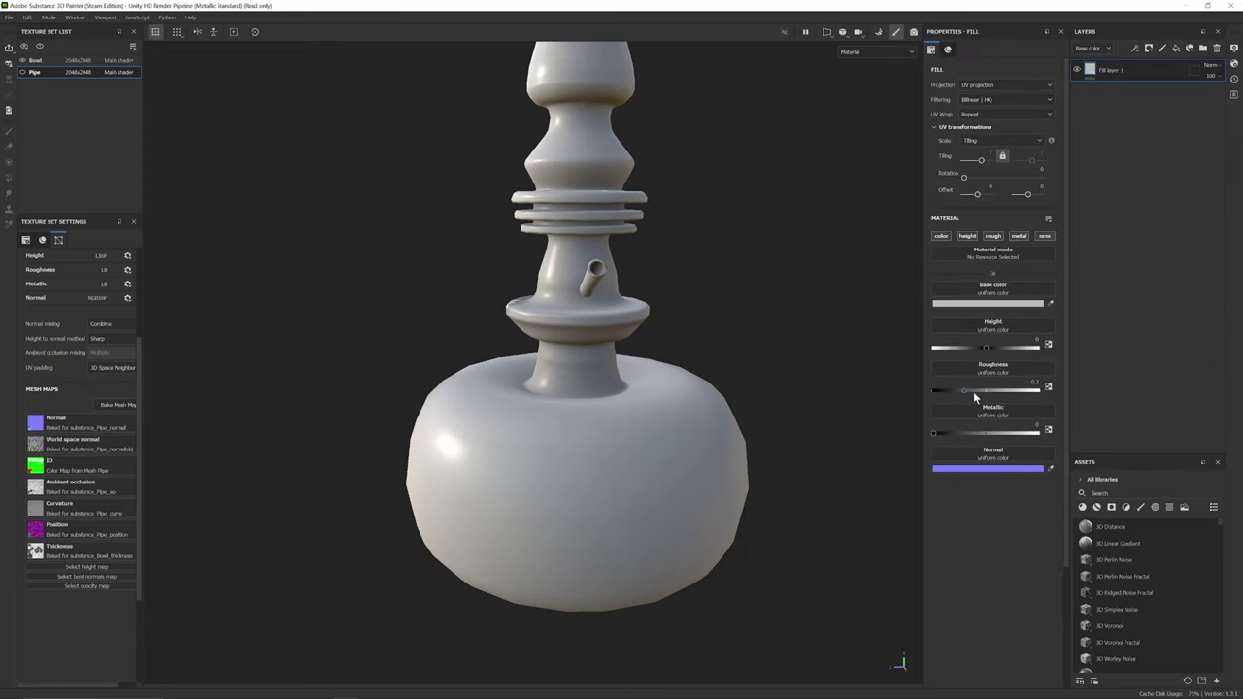
left_click_drag(948, 434, 1038, 432)
left_click(64, 61)
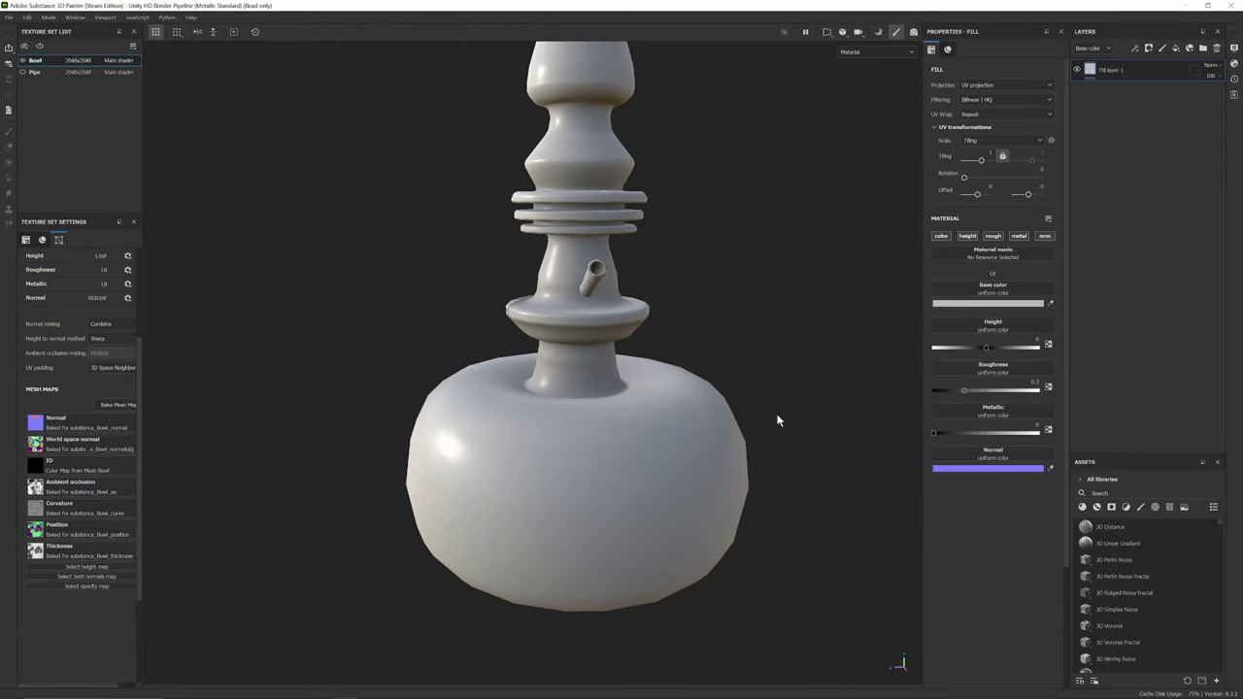
left_click_drag(949, 432, 1063, 437)
left_click_drag(517, 442, 541, 418, "alt")
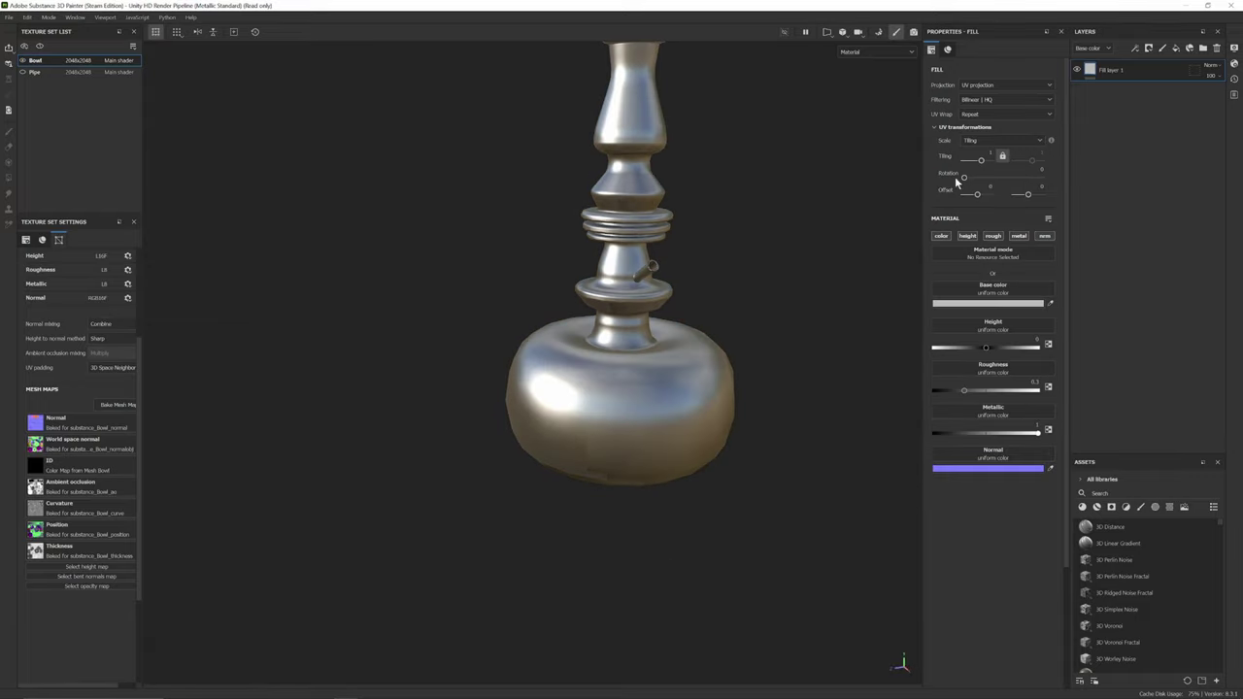
- Try Tri-planar projection on the Bowl's fill layer and undo the change
left_click(1006, 92)
left_click(1002, 115)
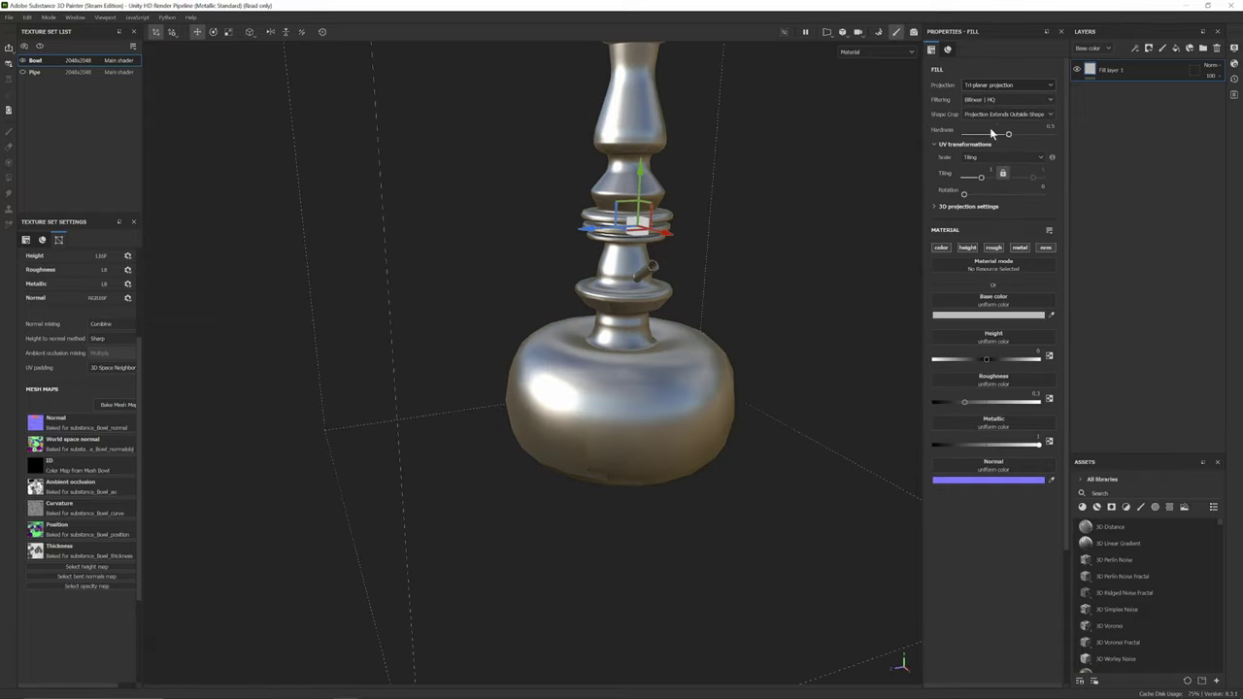
left_click_drag(796, 306, 561, 462, "alt")
scroll(711, 340, "up", 3)
key("ctrl+z")
scroll(545, 462, "down", 5)
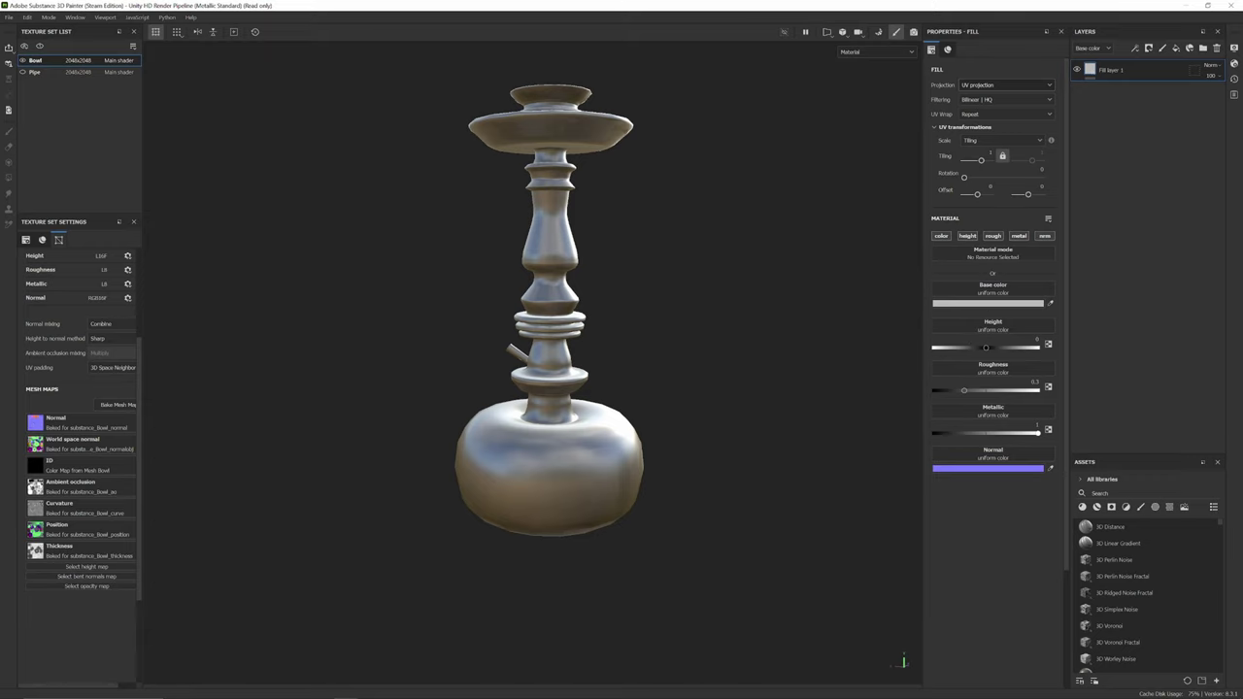
- Open the recent reference board Shisha.pur in PureRef
right_click(417, 690)
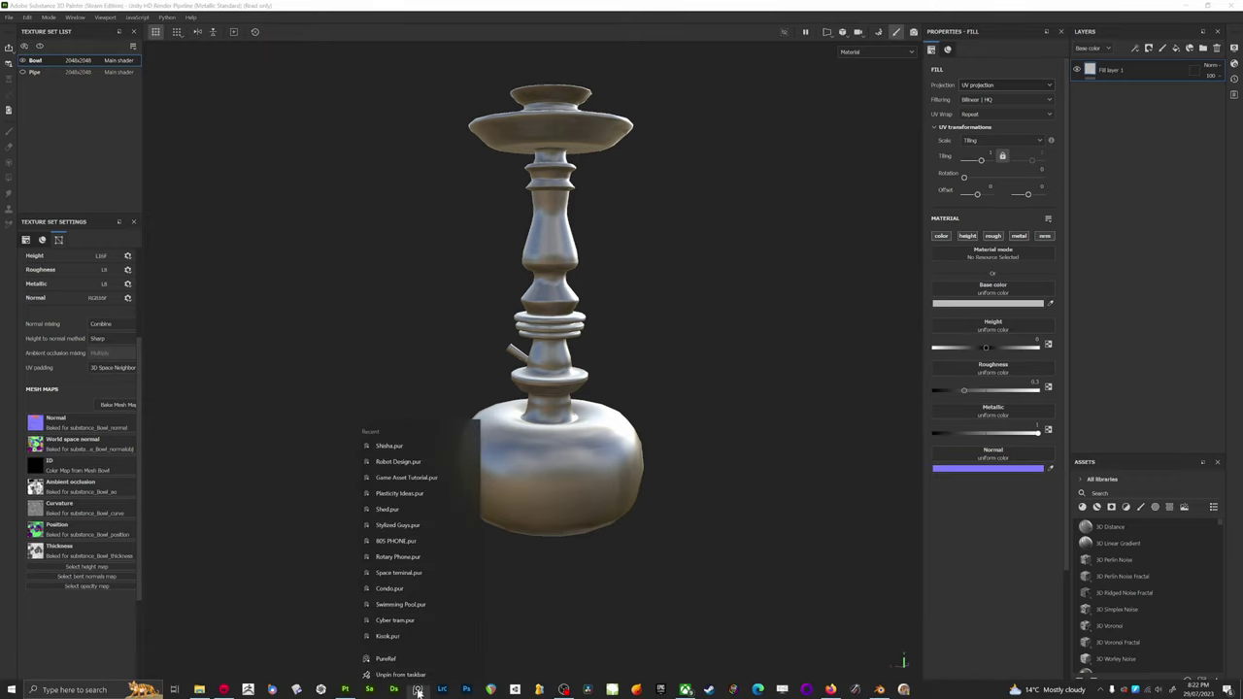
left_click(410, 444)
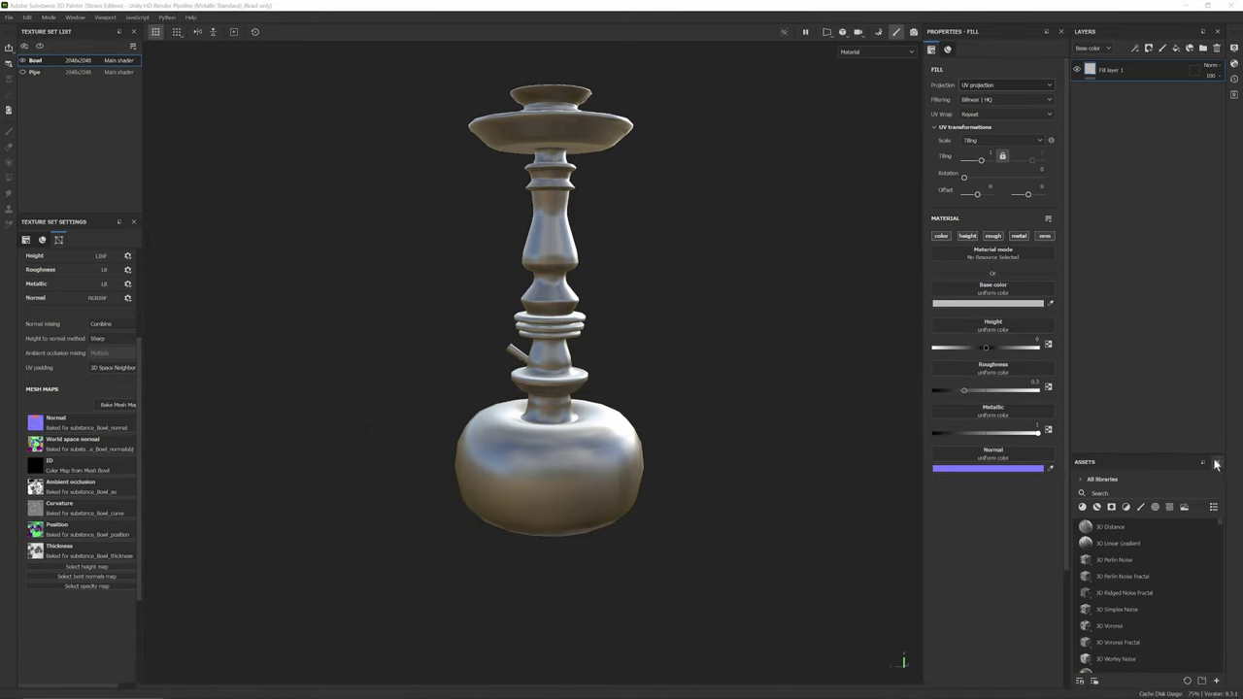
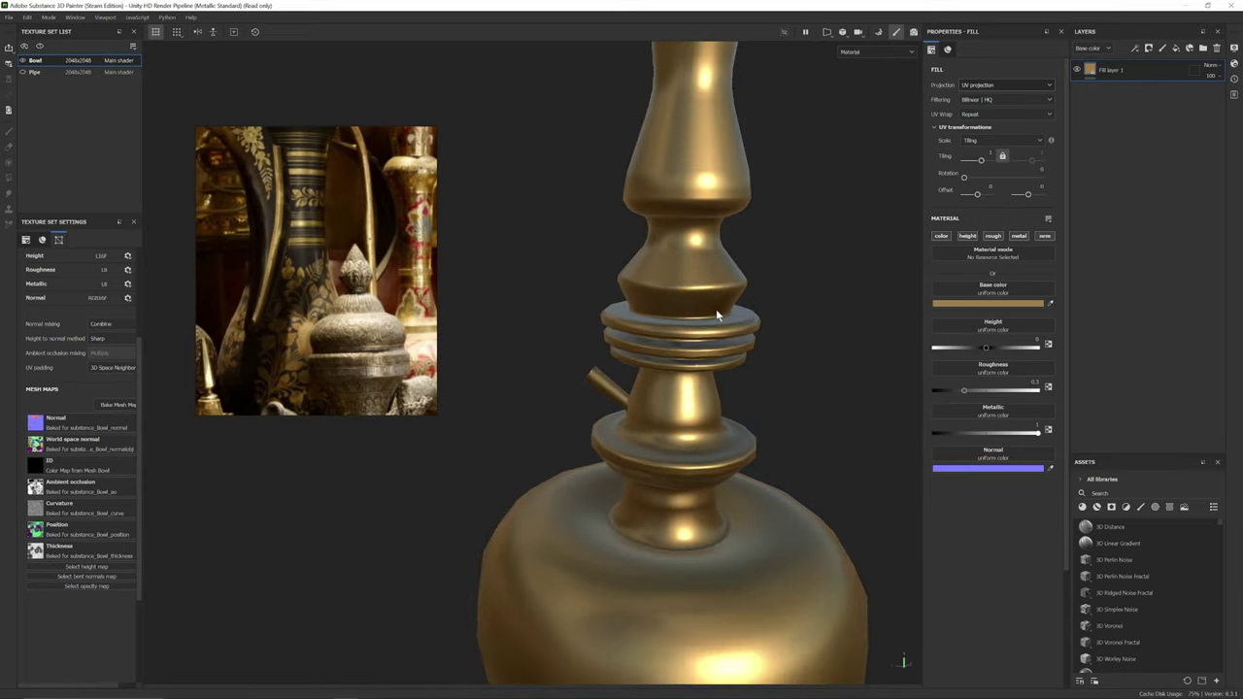
- Duplicate the gold fill layer of the Bowl texture set
middle_click_drag(716, 309, 711, 286, "alt")
left_click_drag(711, 287, 723, 300, "alt")
scroll(723, 300, "down", 2)
middle_click_drag(722, 300, 695, 305, "alt")
left_click_drag(696, 305, 743, 301, "alt")
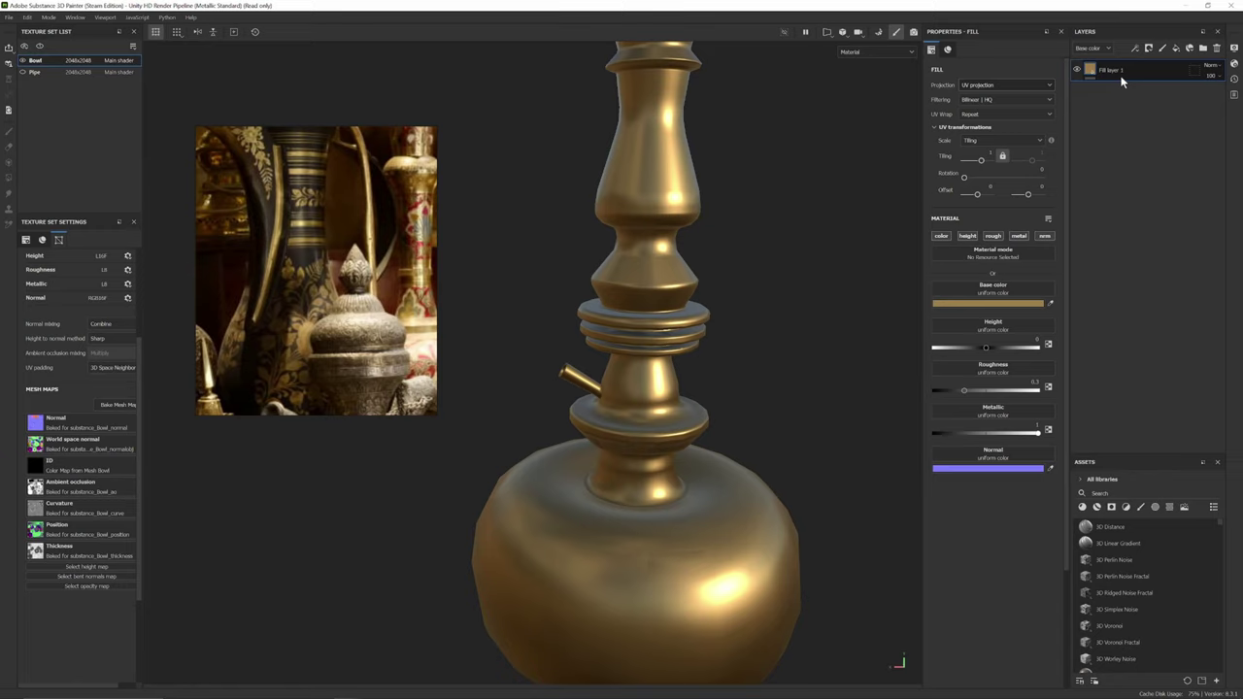
key("ctrl+d")
- Sample a dark brown base color from the reference photo for the duplicated fill layer and adjust it to 6C470C
scroll(378, 333, "up", 2)
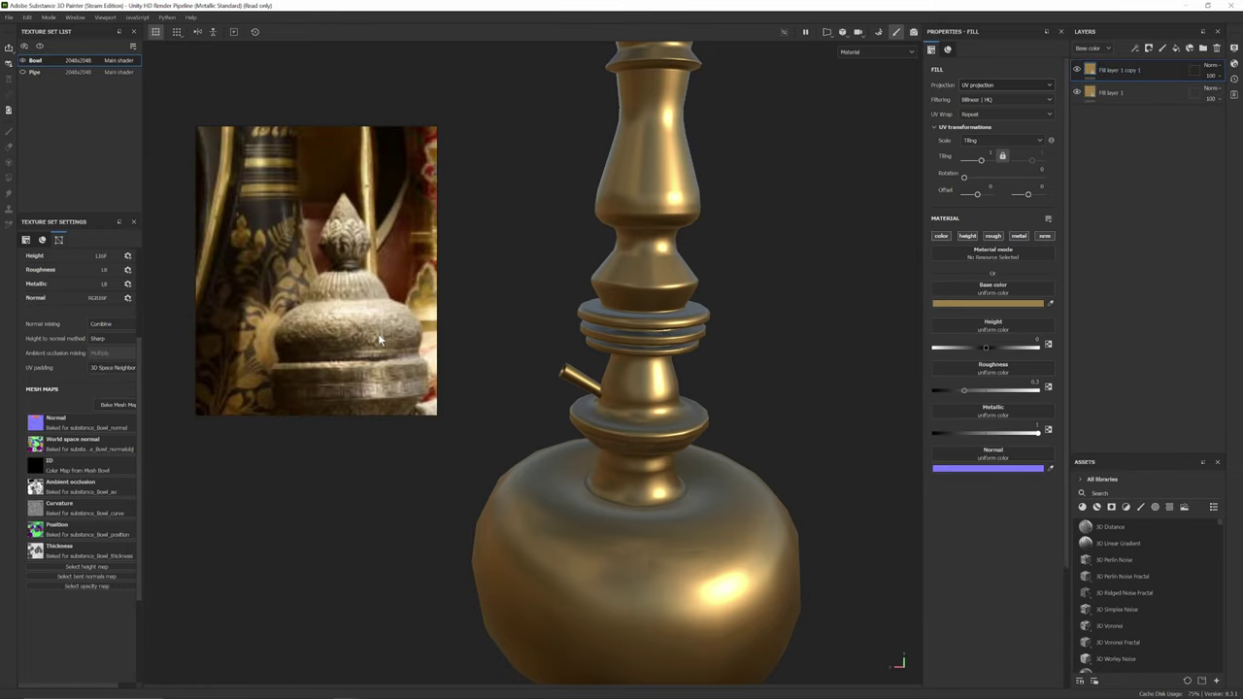
scroll(420, 344, "down", 2)
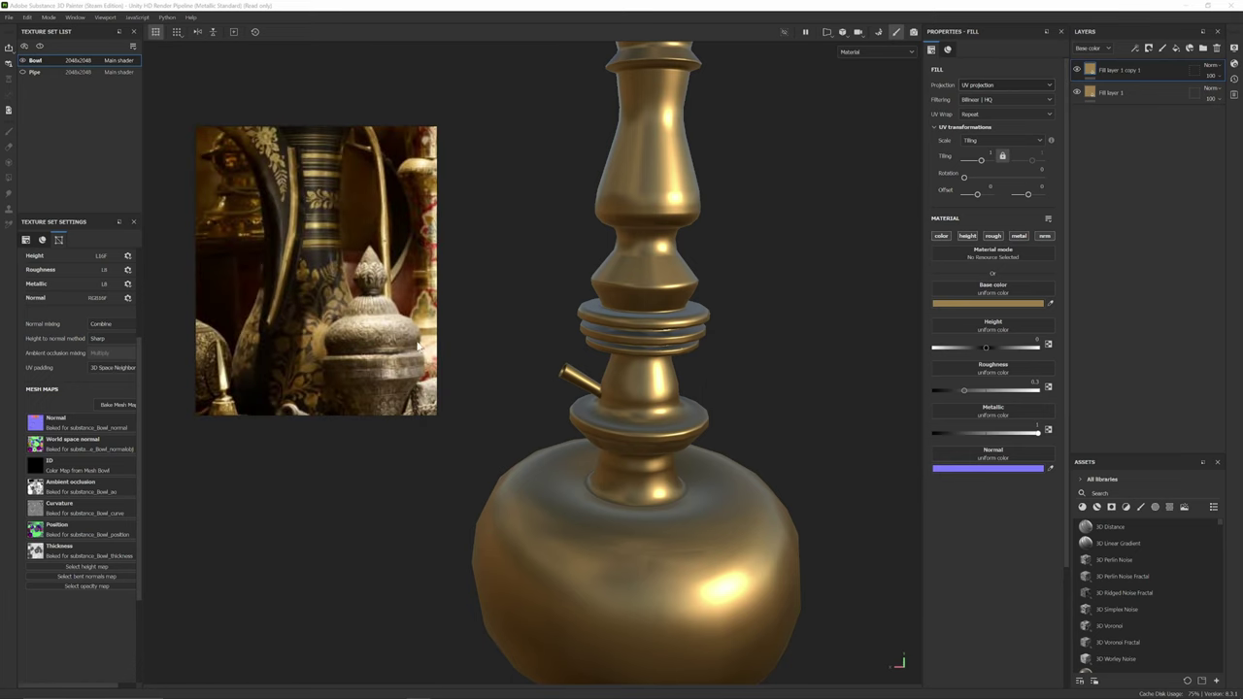
left_click(1016, 304)
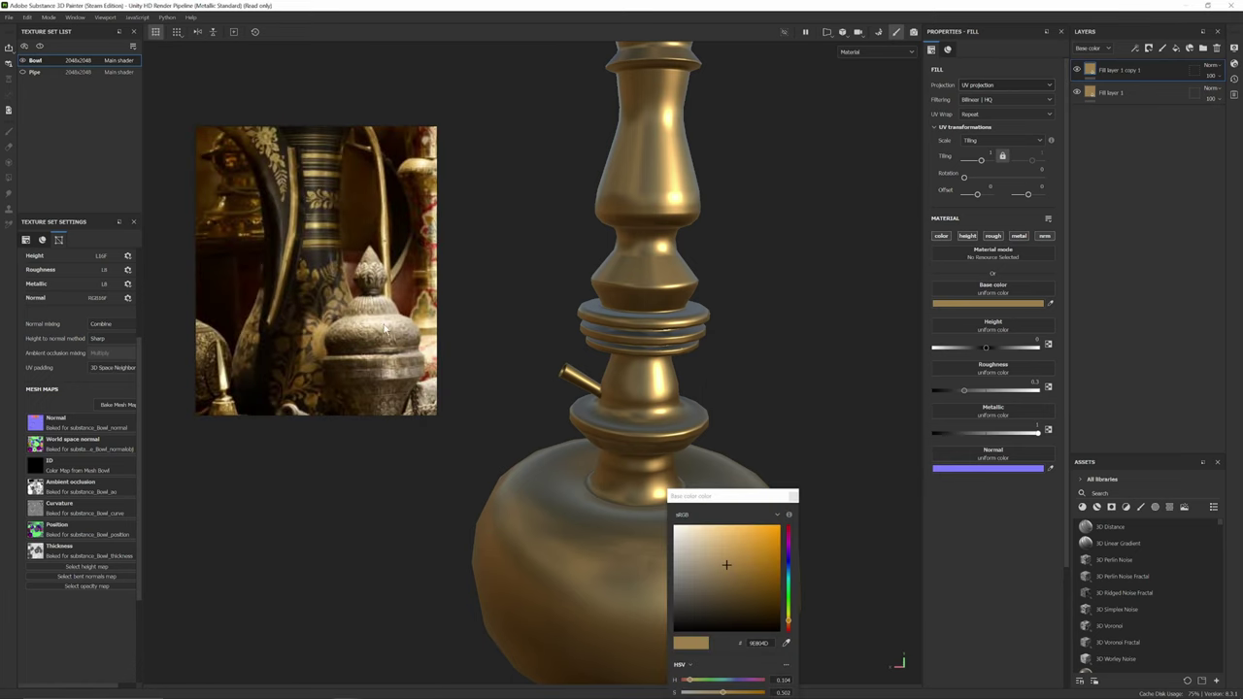
left_click(786, 643)
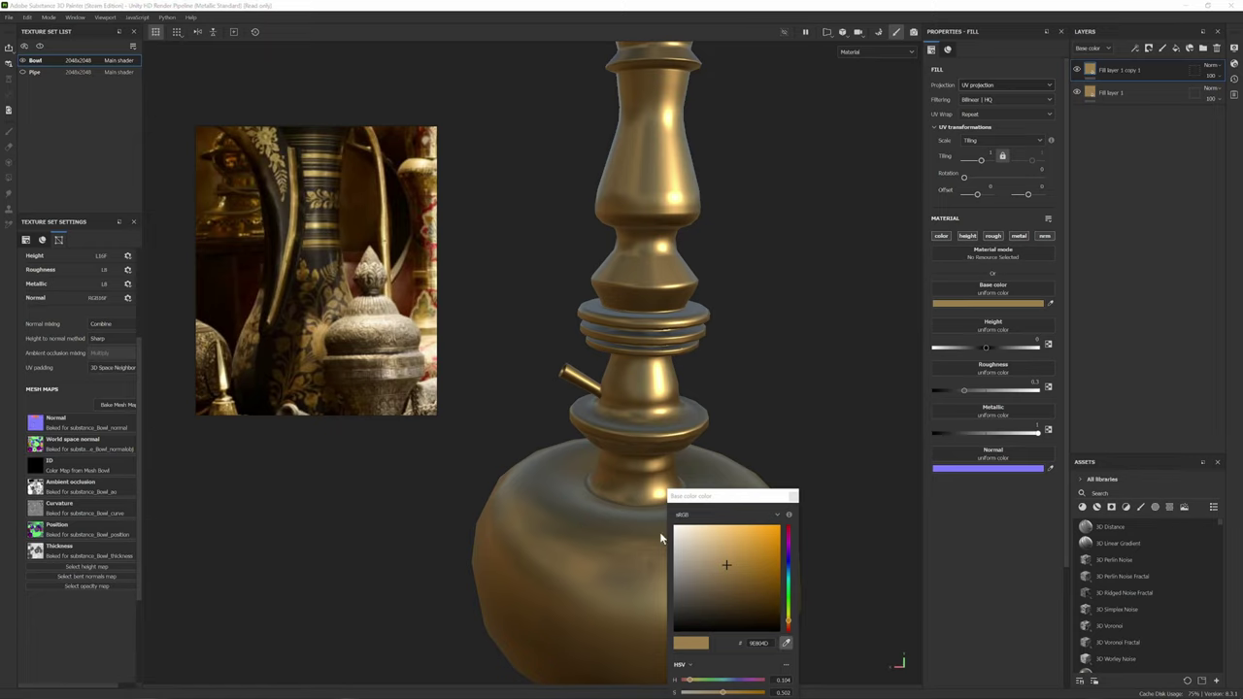
left_click(448, 286)
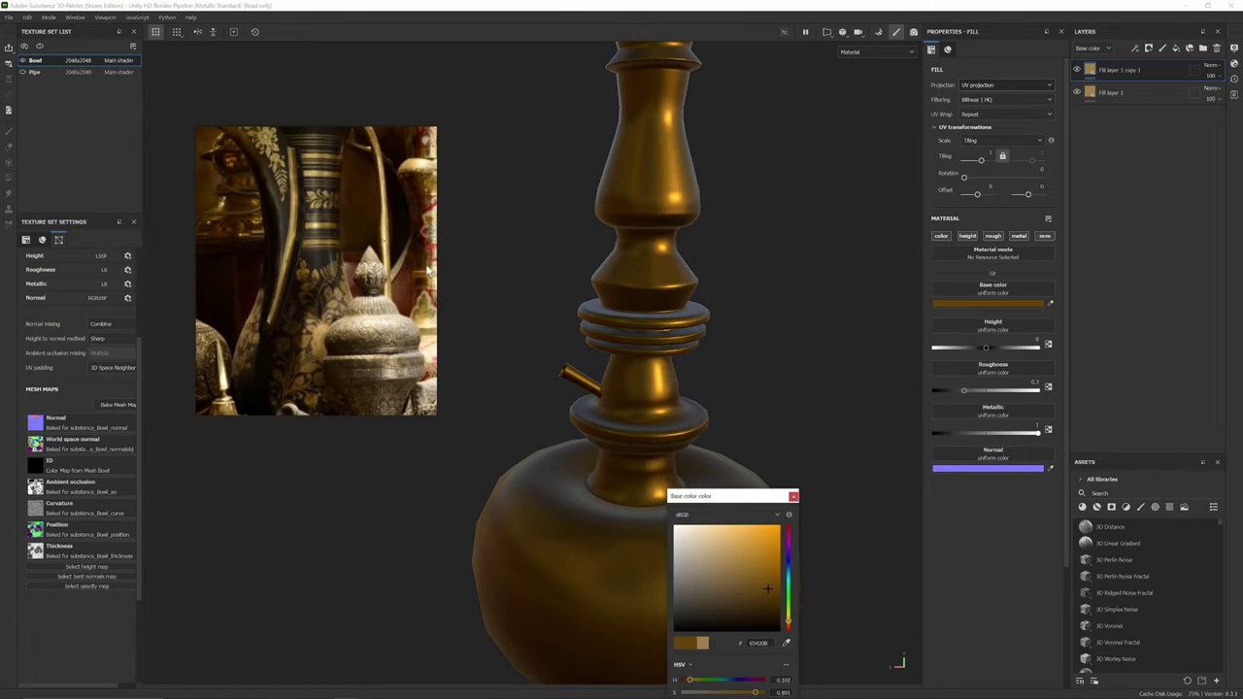
left_click_drag(765, 505, 867, 164)
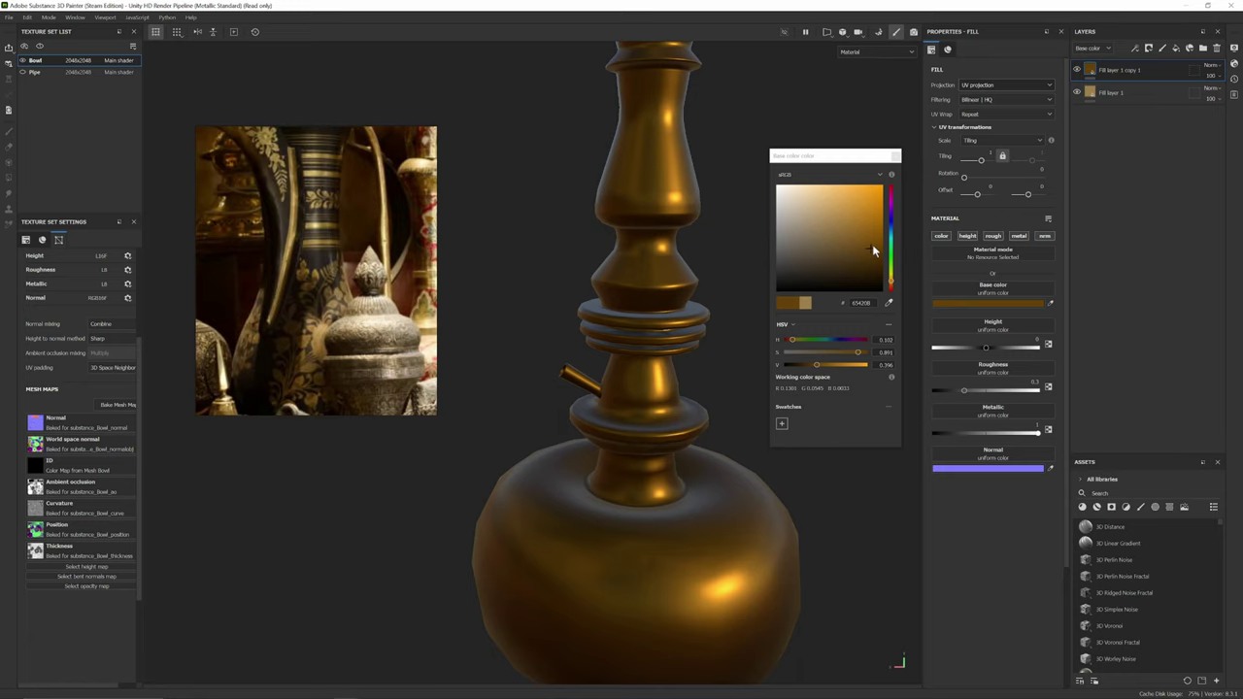
left_click_drag(872, 244, 870, 245)
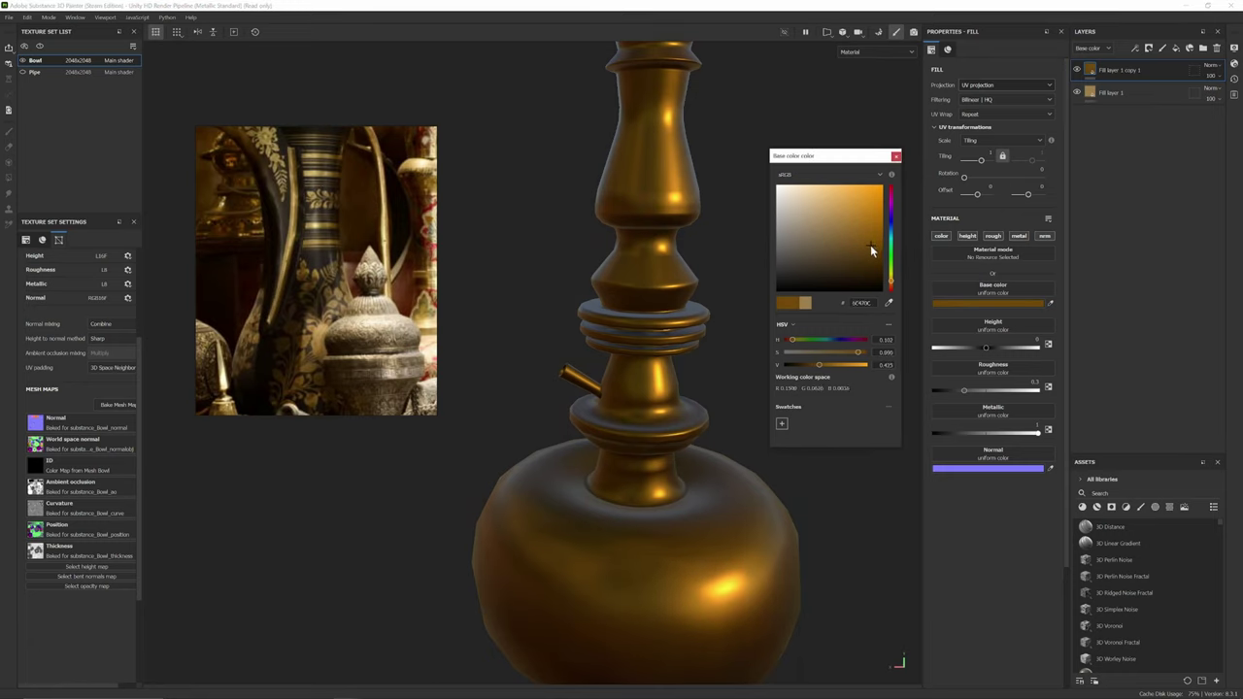
- Compare the Bowl with the dark brown fill layer shown and hidden, and close the color picker
left_click(1076, 70)
left_click(1076, 70)
left_click(1076, 70)
left_click(1076, 70)
left_click(1076, 70)
left_click(1077, 72)
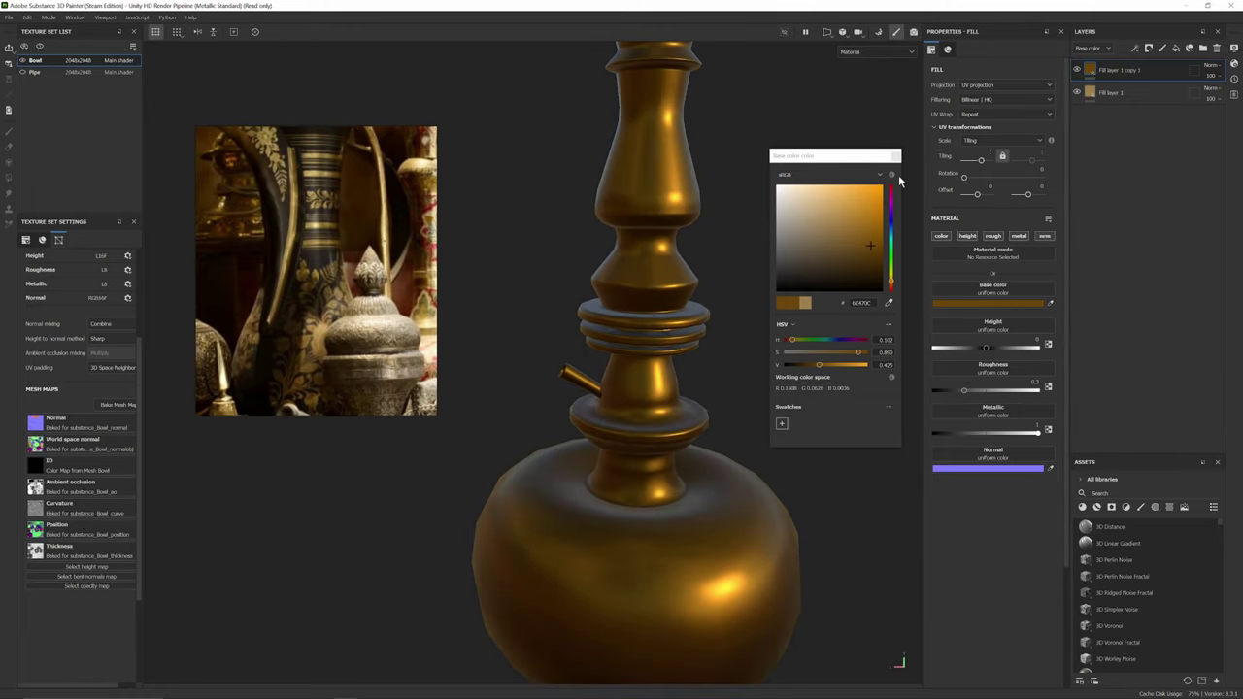
left_click(896, 156)
- Rename the gold fill layer Base Colour and the dark brown copy above it Second Colour
right_click(1113, 78)
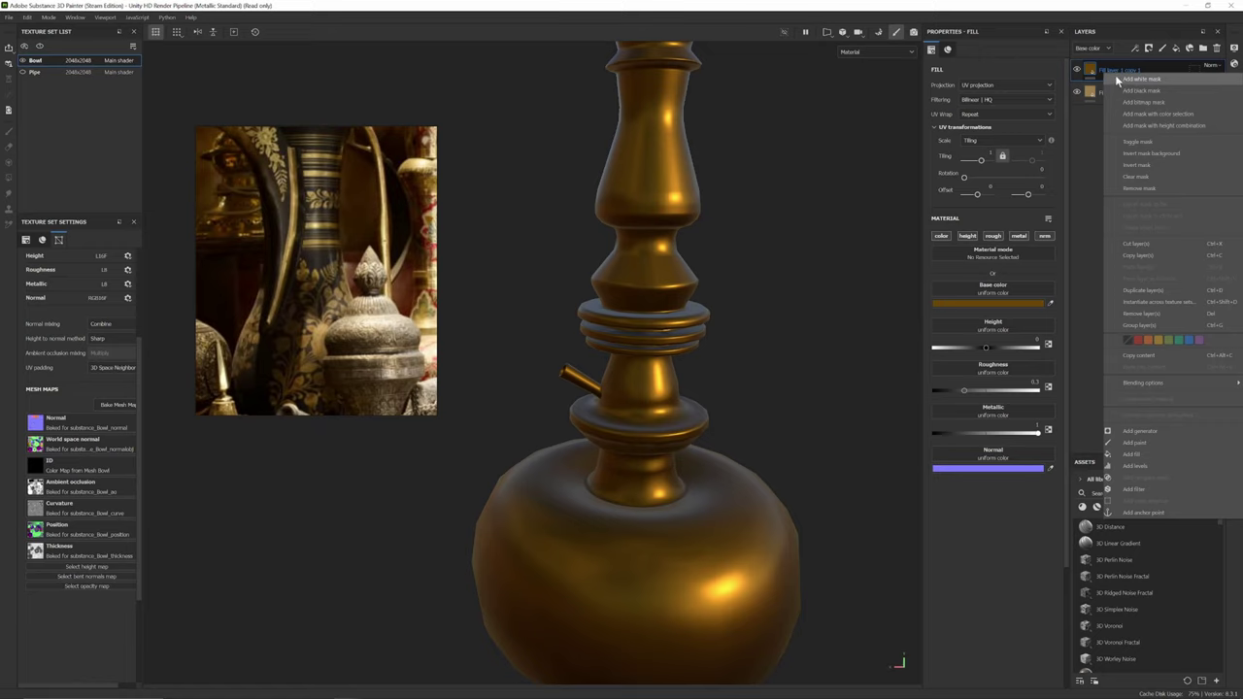
left_click(1096, 95)
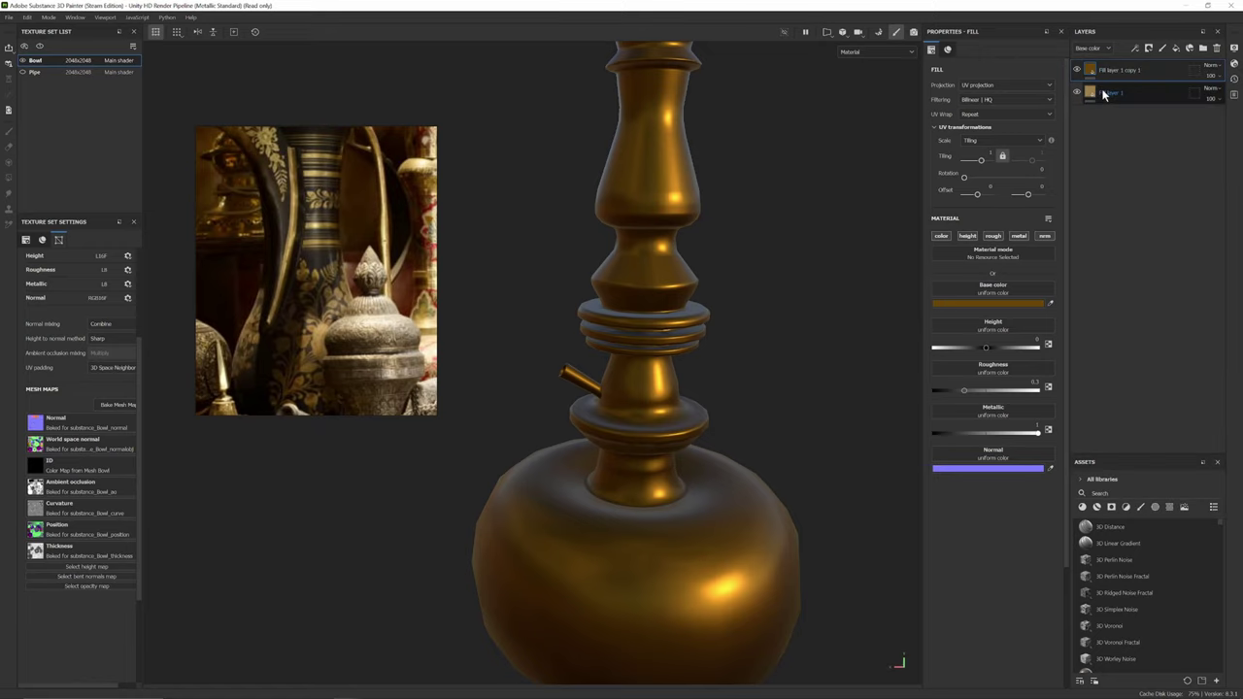
left_click(1110, 93)
double_click(1113, 92)
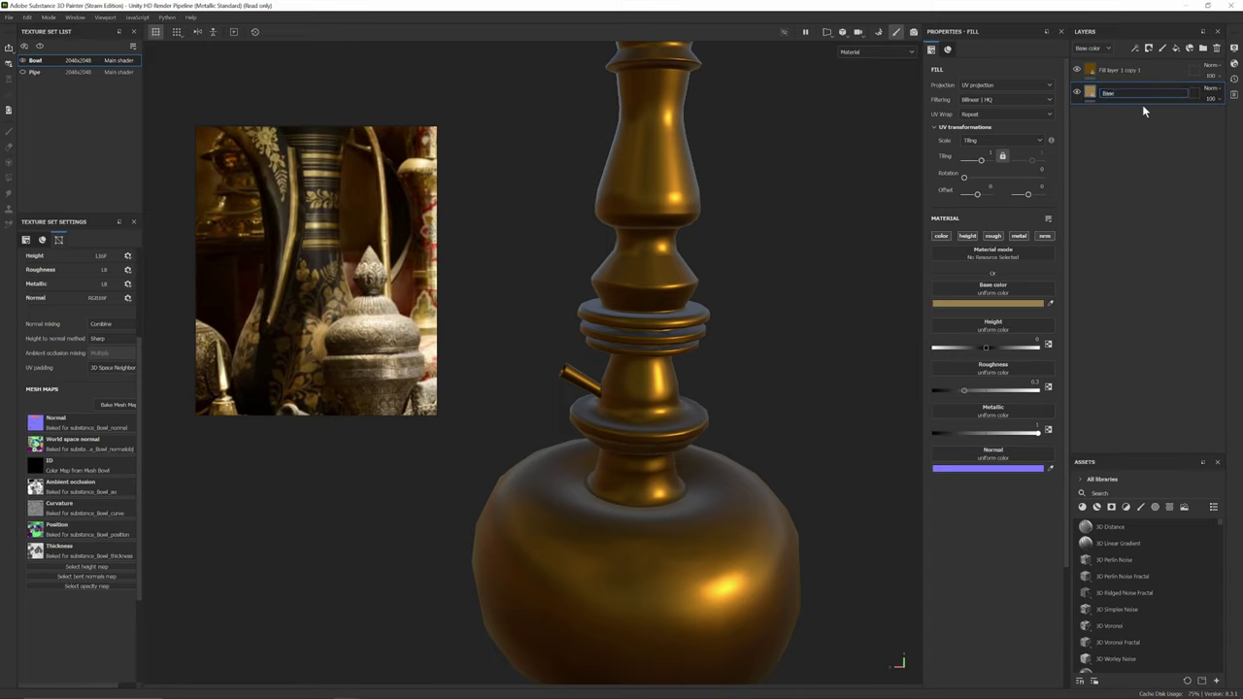
type("Base Colour")
left_click(1156, 69)
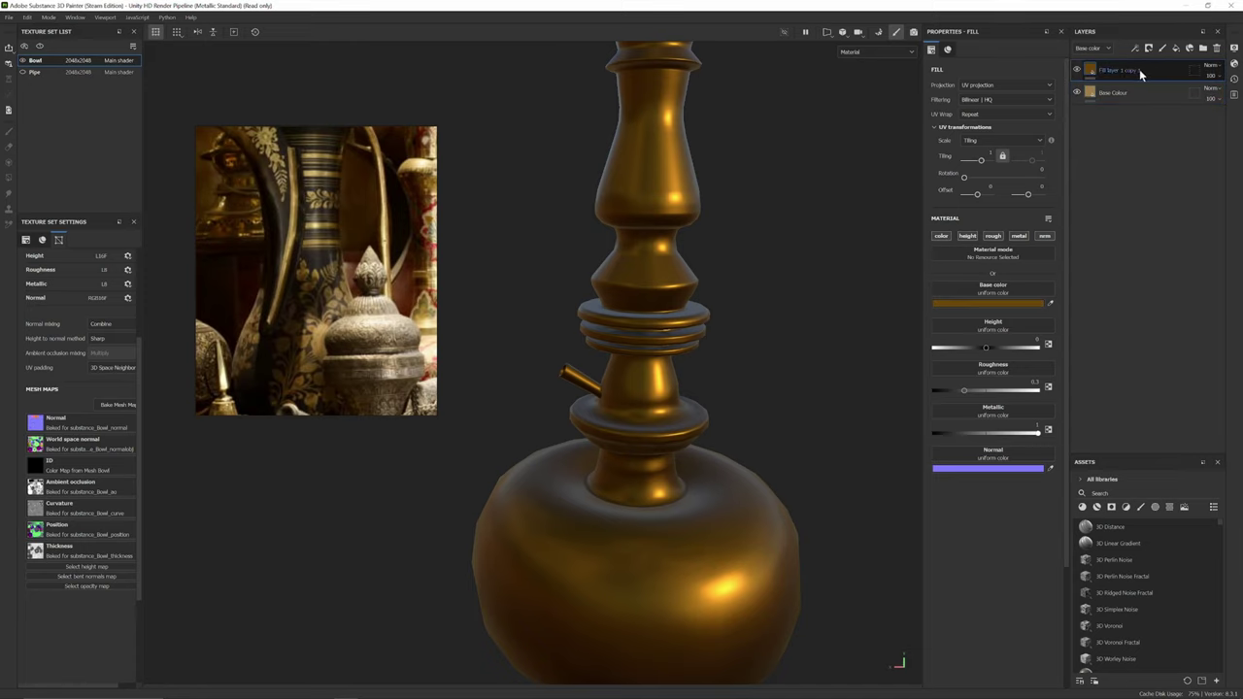
double_click(1126, 70)
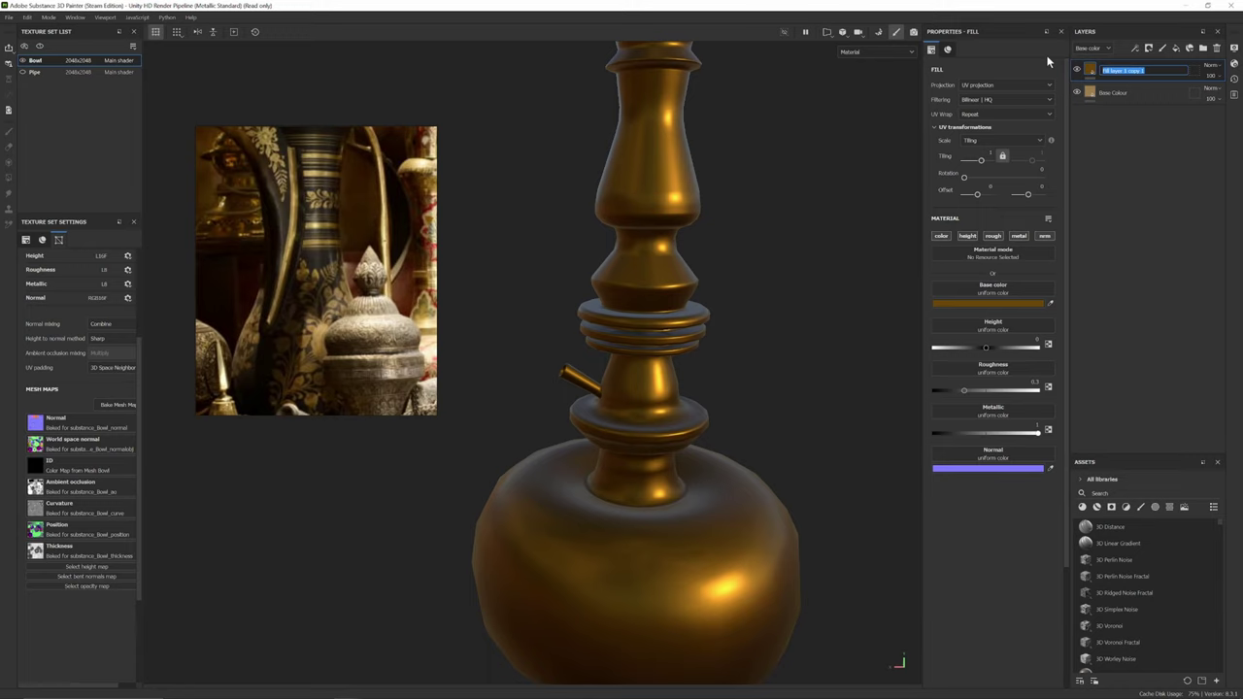
type("Second Colour")
key("Return")
- Filter the asset library to materials and browse the list for a metal surface
scroll(760, 261, "up", 2)
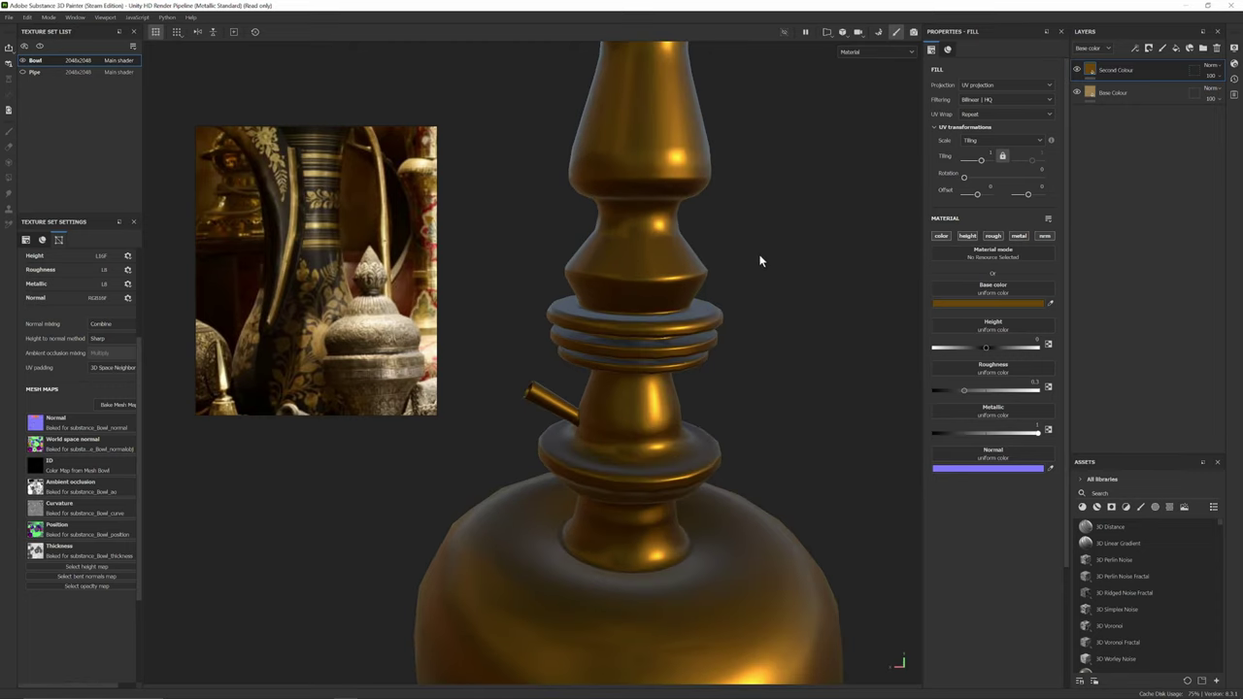
left_click(1082, 507)
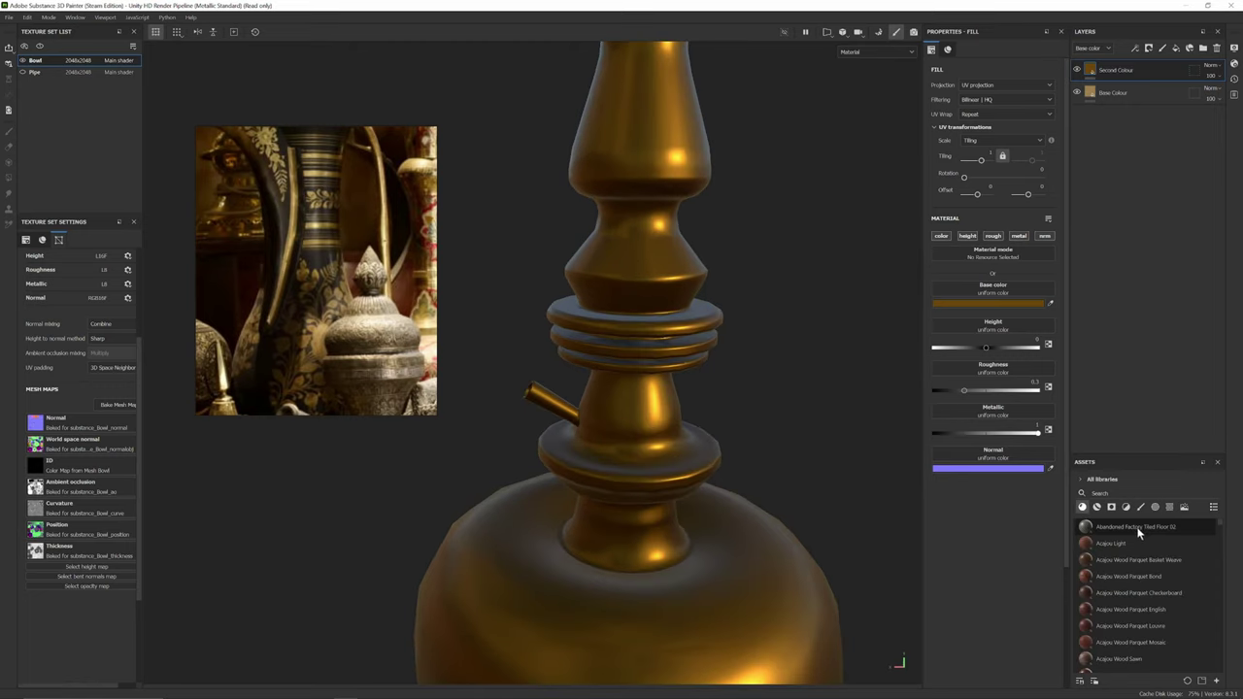
scroll(1112, 595, "down", 5)
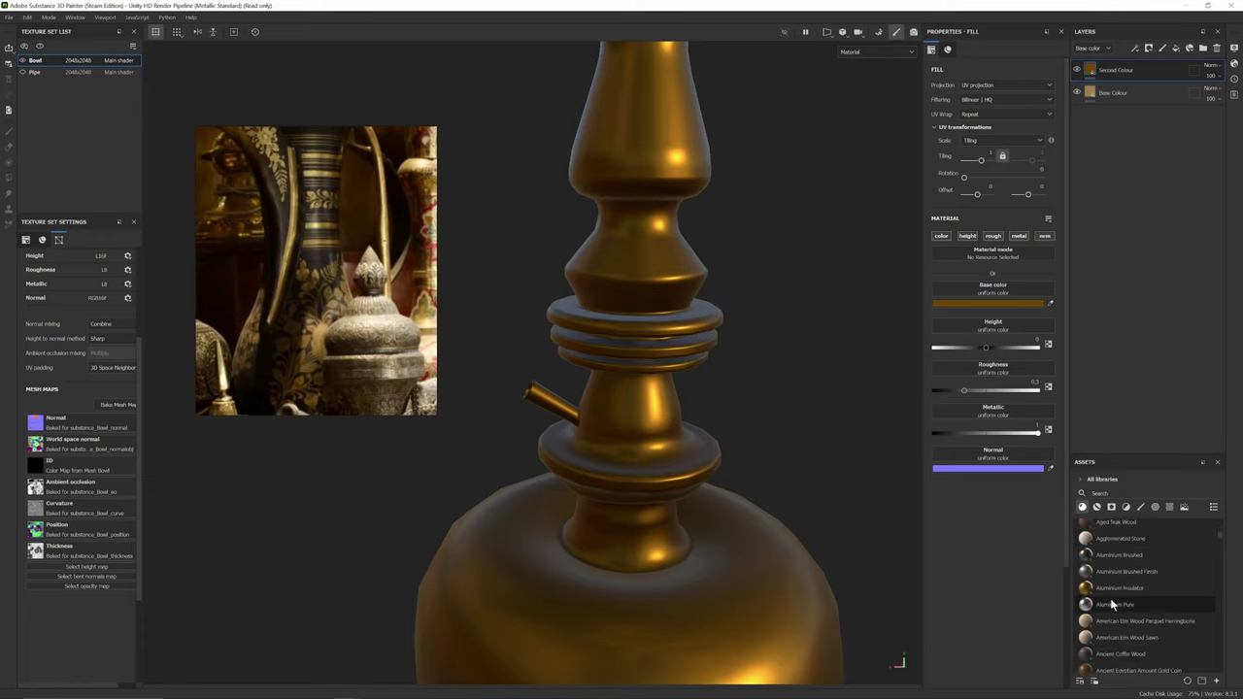
scroll(1133, 588, "down", 3)
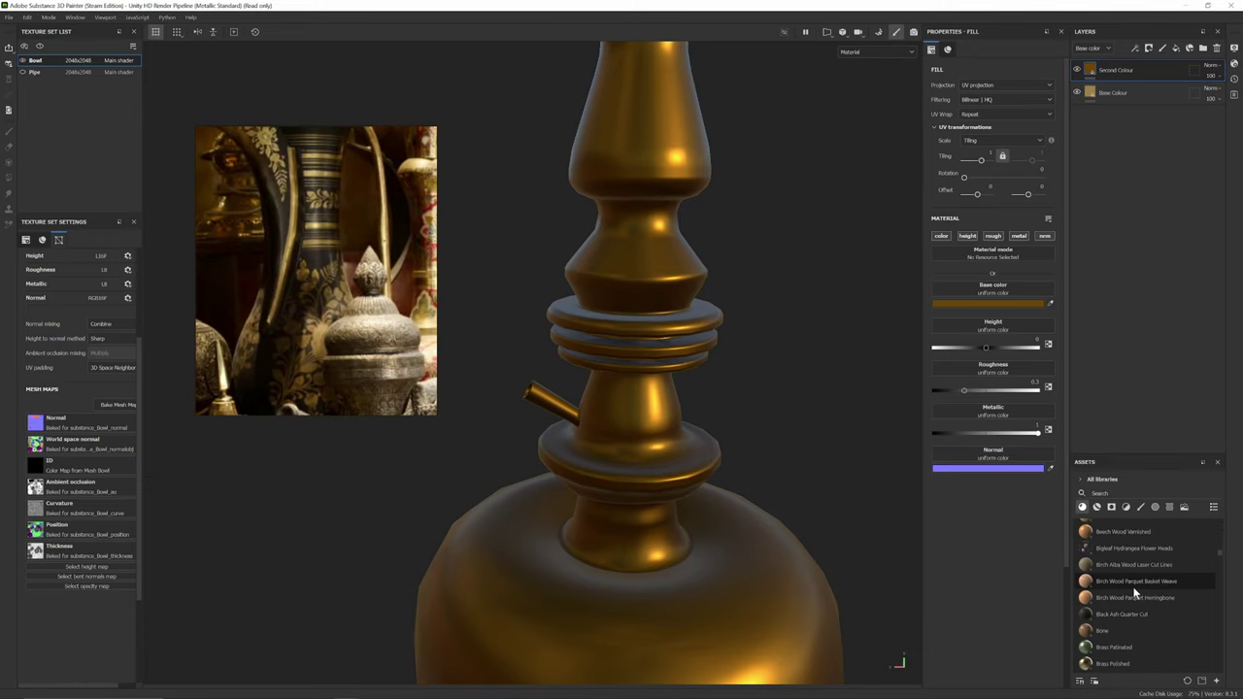
scroll(1133, 593, "up", 3)
- Examine the ringed stem section and the surface of the gold hookah in the SHAPE references up close
left_click_drag(716, 494, 701, 429, "alt")
scroll(649, 457, "up", 3)
left_click_drag(563, 402, 647, 418, "alt")
middle_click_drag(549, 352, 658, 445, "alt")
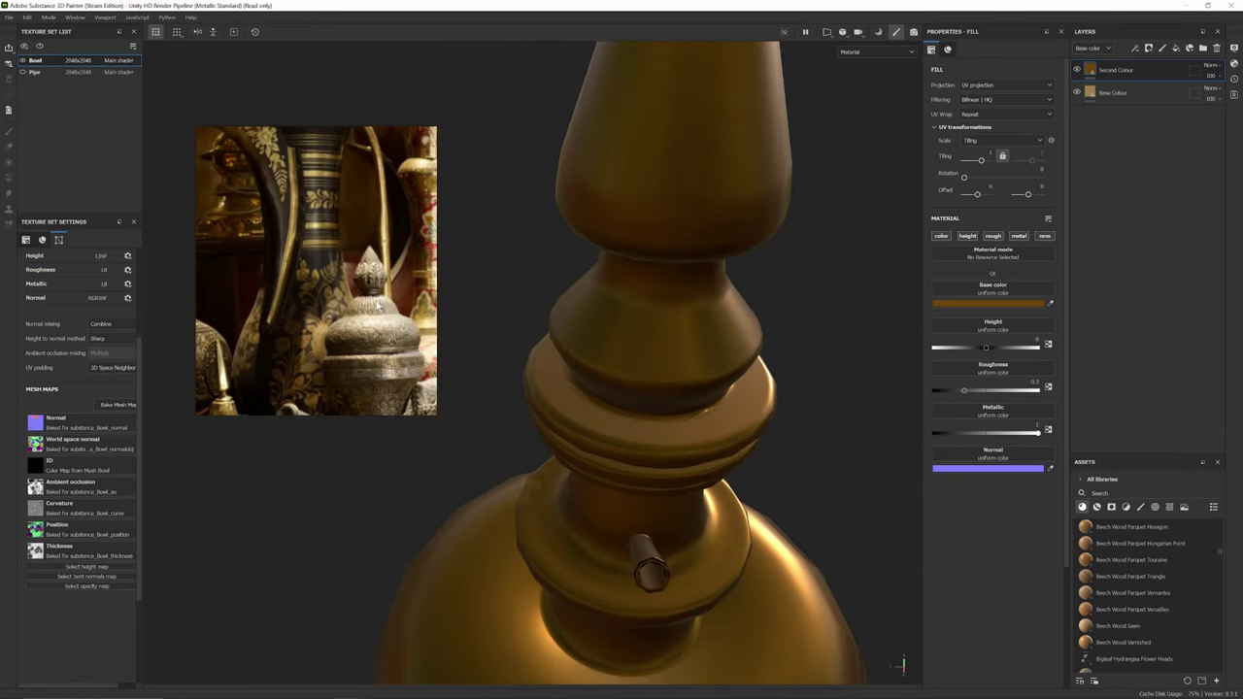
scroll(374, 307, "down", 3)
scroll(373, 307, "down", 5)
middle_click_drag(377, 284, 427, 74)
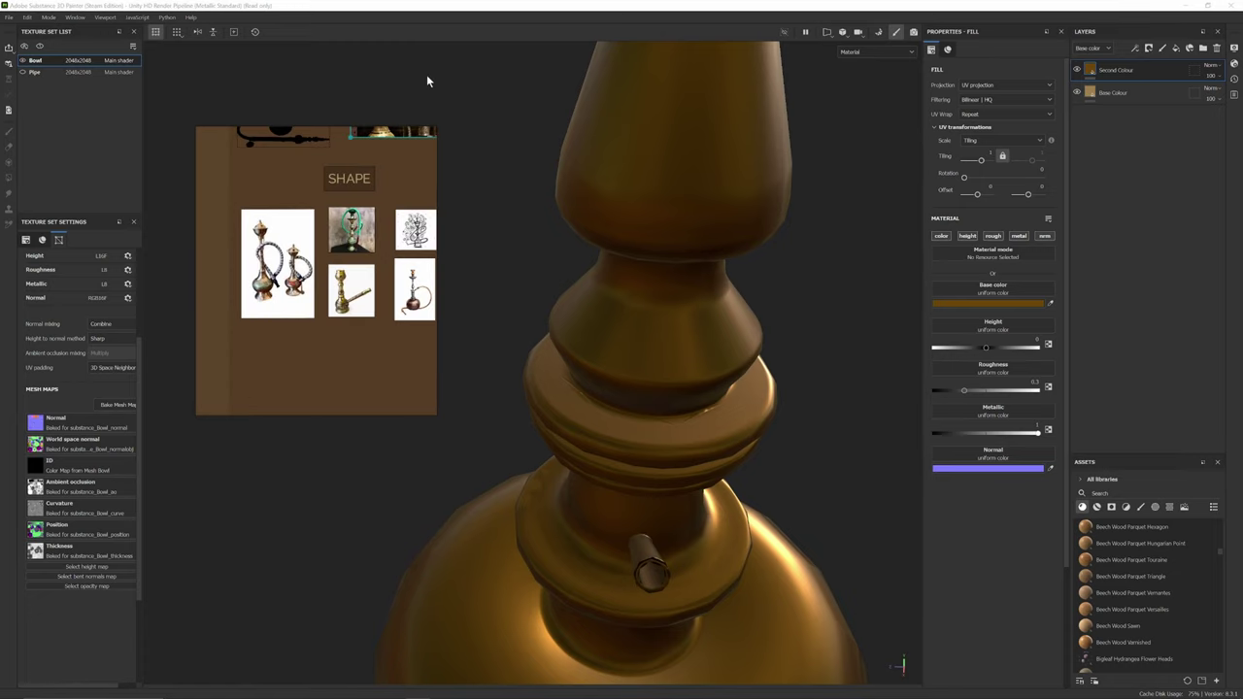
double_click(348, 298)
scroll(348, 318, "up", 3)
middle_click_drag(269, 355, 446, 368)
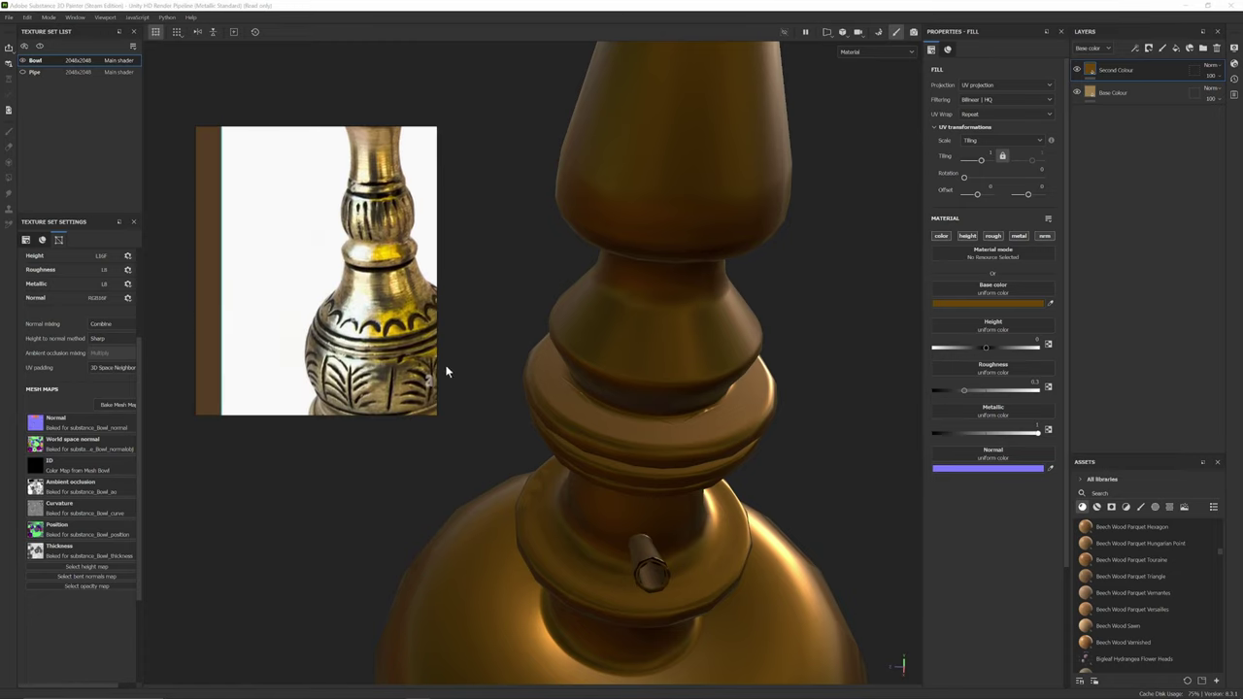
scroll(398, 320, "up", 2)
scroll(391, 296, "up", 3)
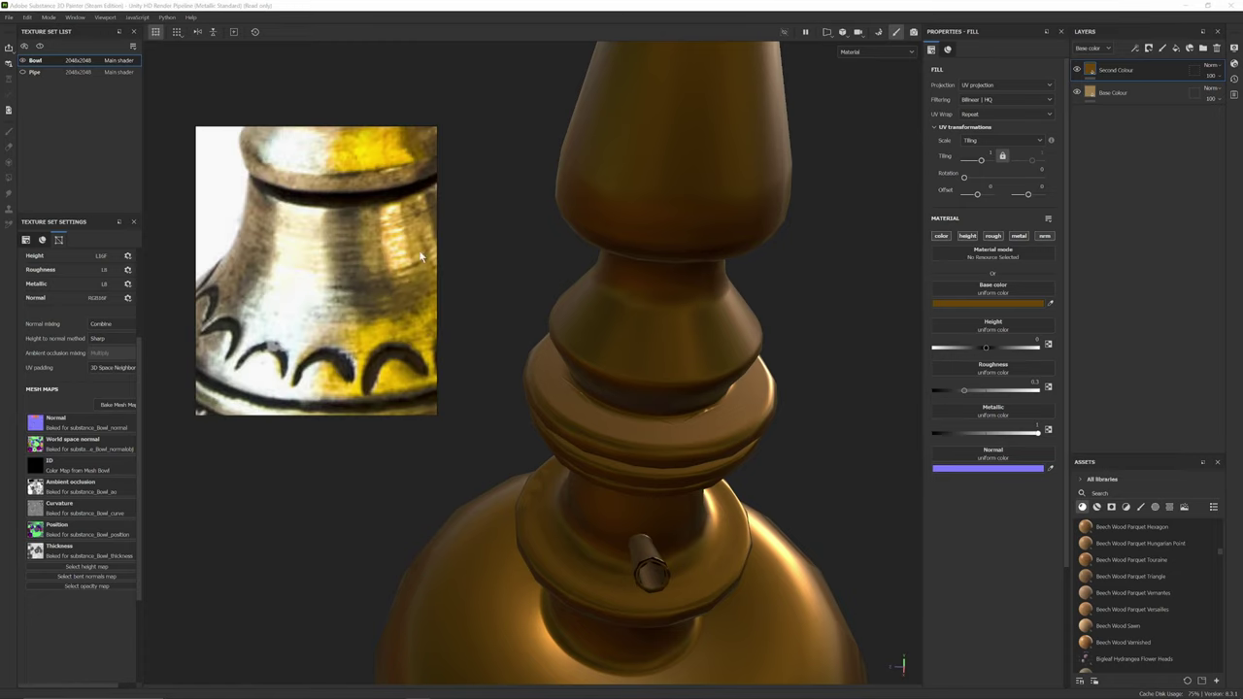
- Review the gold hookah's overall look among the neighbouring SHAPE references and study its engraved bowl again
scroll(399, 250, "down", 6)
scroll(423, 277, "down", 3)
middle_click_drag(430, 294, 335, 356)
scroll(335, 356, "down", 1)
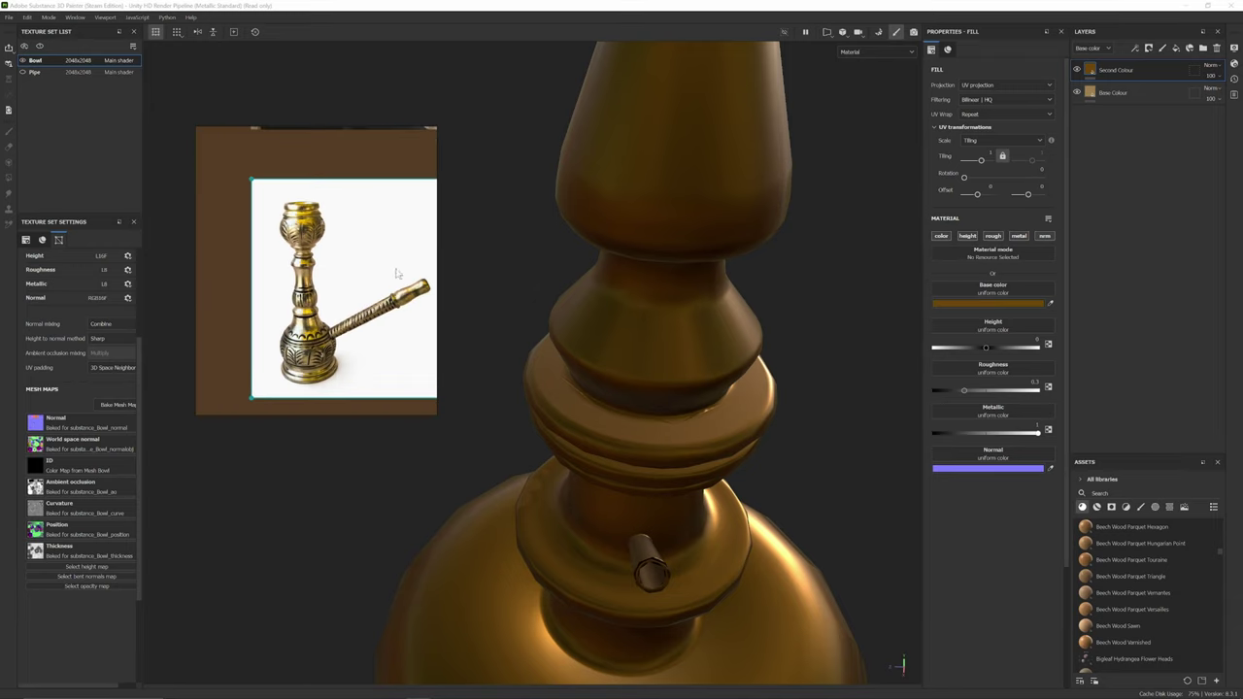
scroll(396, 274, "down", 3)
middle_click_drag(396, 274, 361, 351)
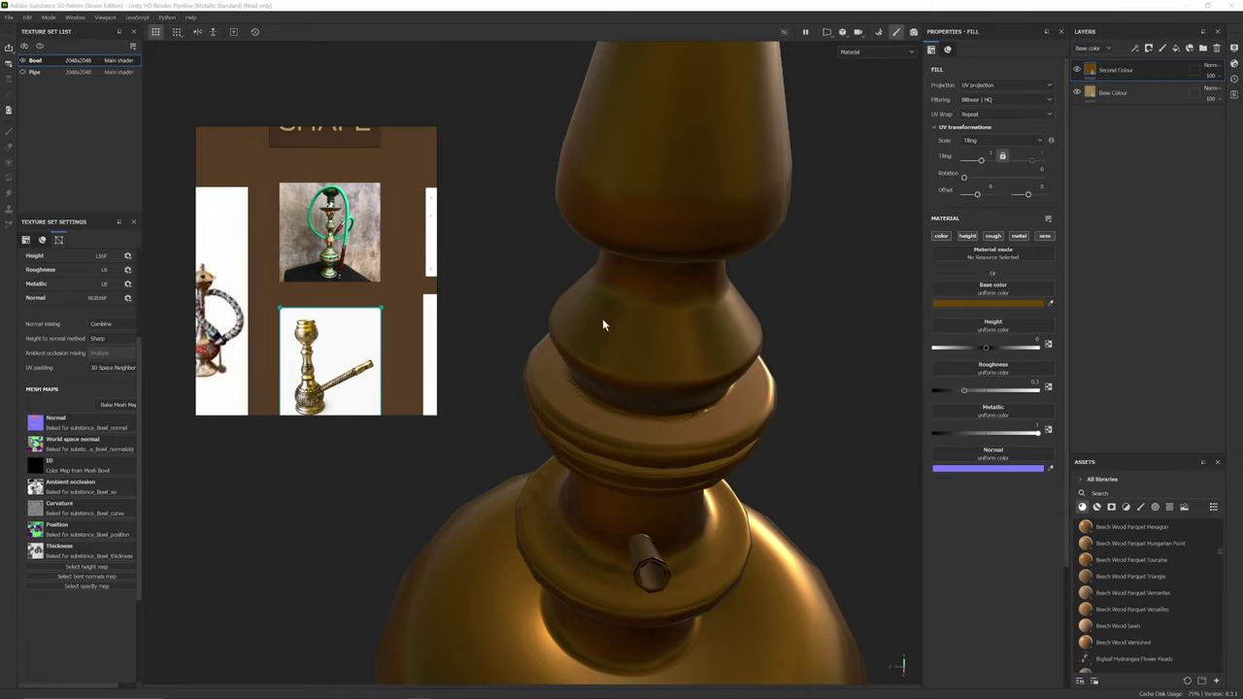
scroll(334, 388, "up", 5)
scroll(369, 289, "up", 3)
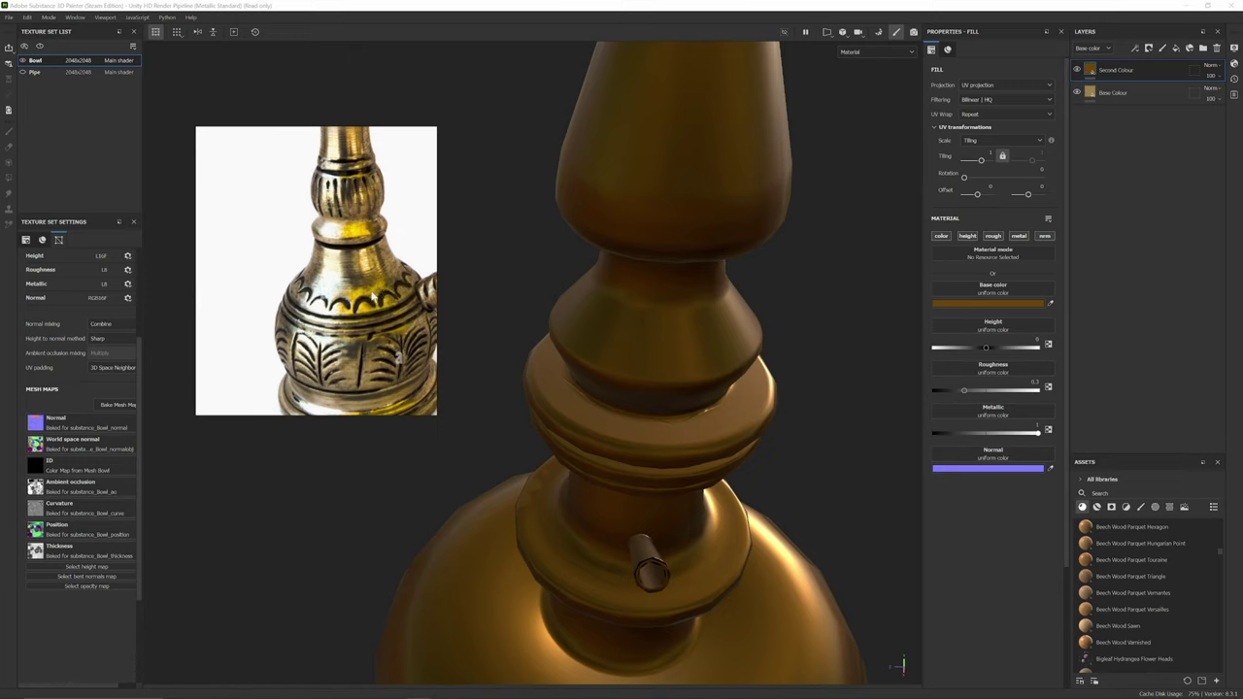
scroll(401, 258, "down", 1)
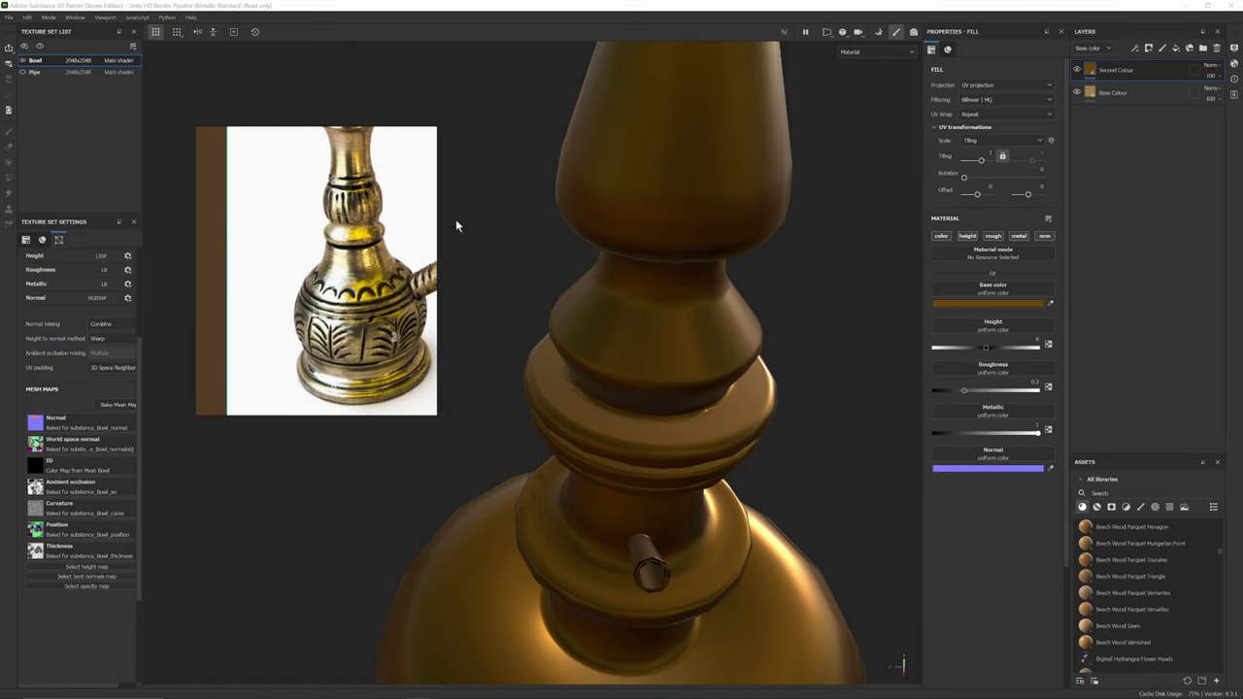
scroll(407, 219, "down", 3)
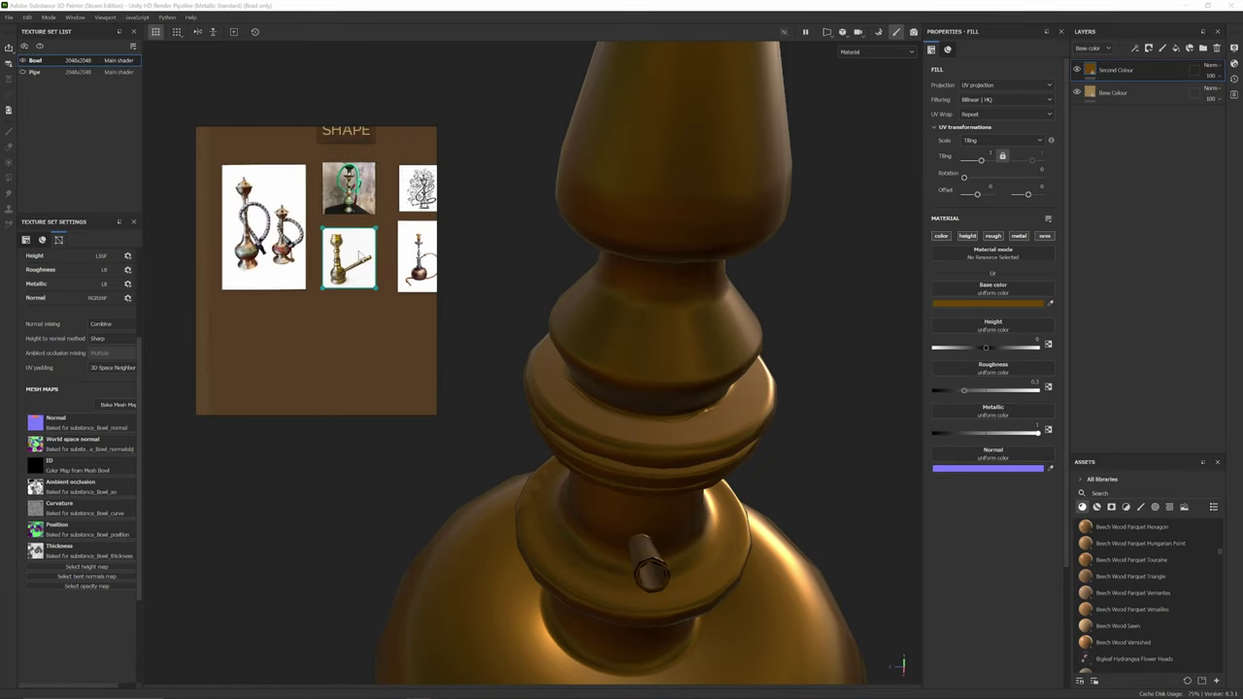
- Return to the photo of brass pots and ewers in the mood references and enlarge it for comparison
scroll(359, 254, "down", 4)
double_click(343, 222)
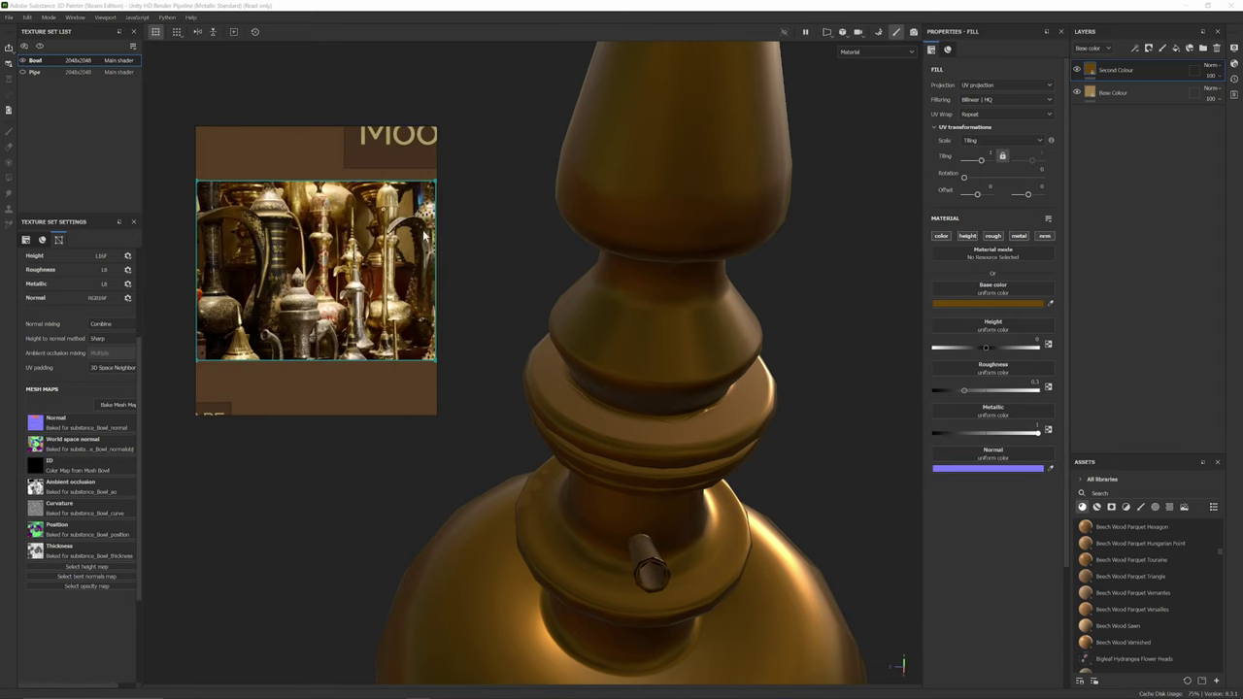
scroll(389, 258, "up", 2)
scroll(377, 264, "down", 1)
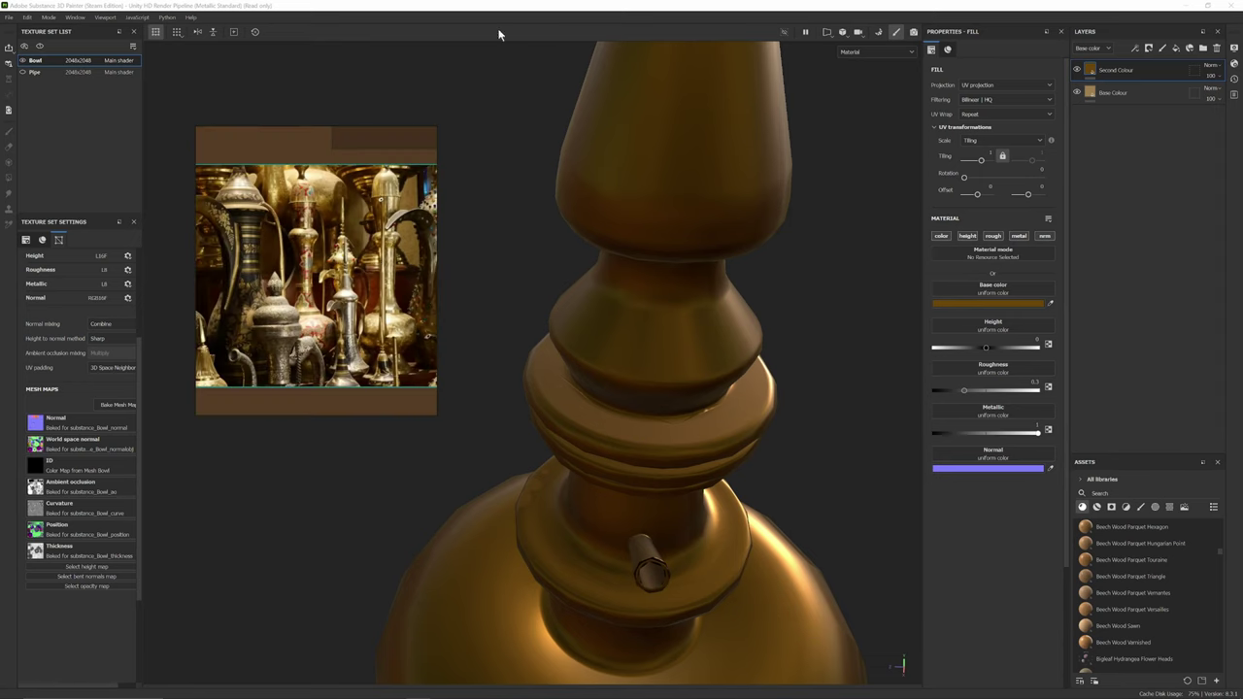
- Add a black mask to the Second Colour layer and check the stem's ringed section
right_click(1132, 70)
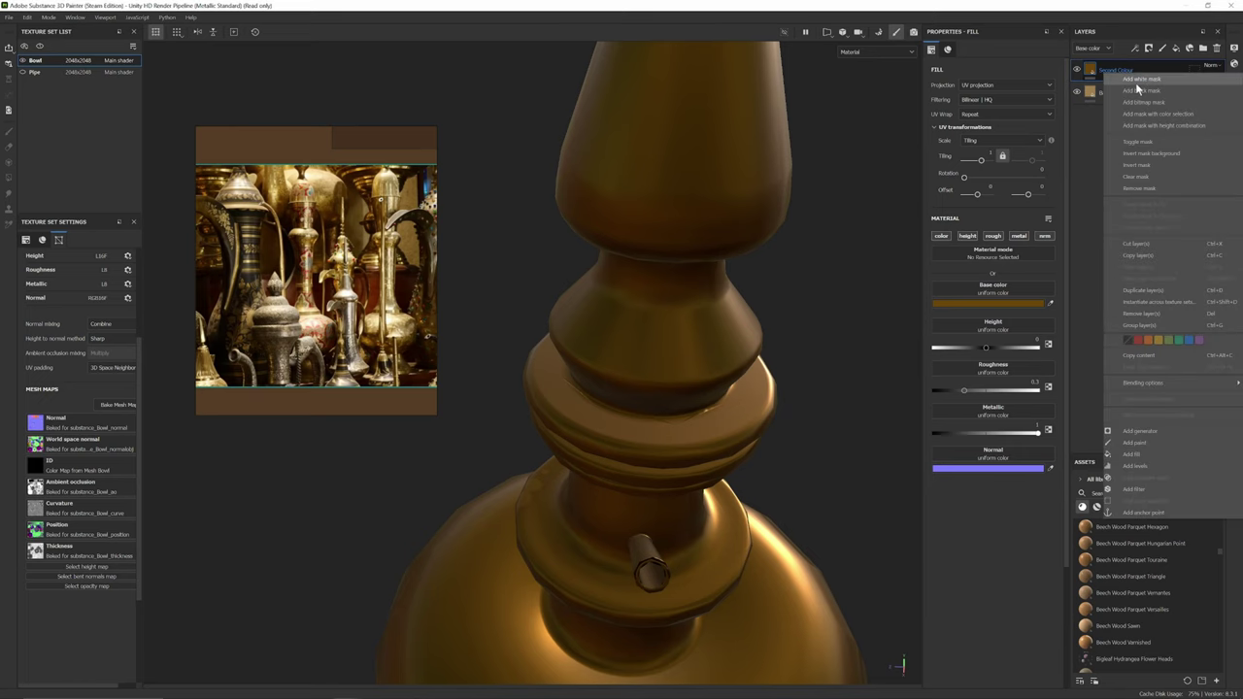
left_click(1151, 93)
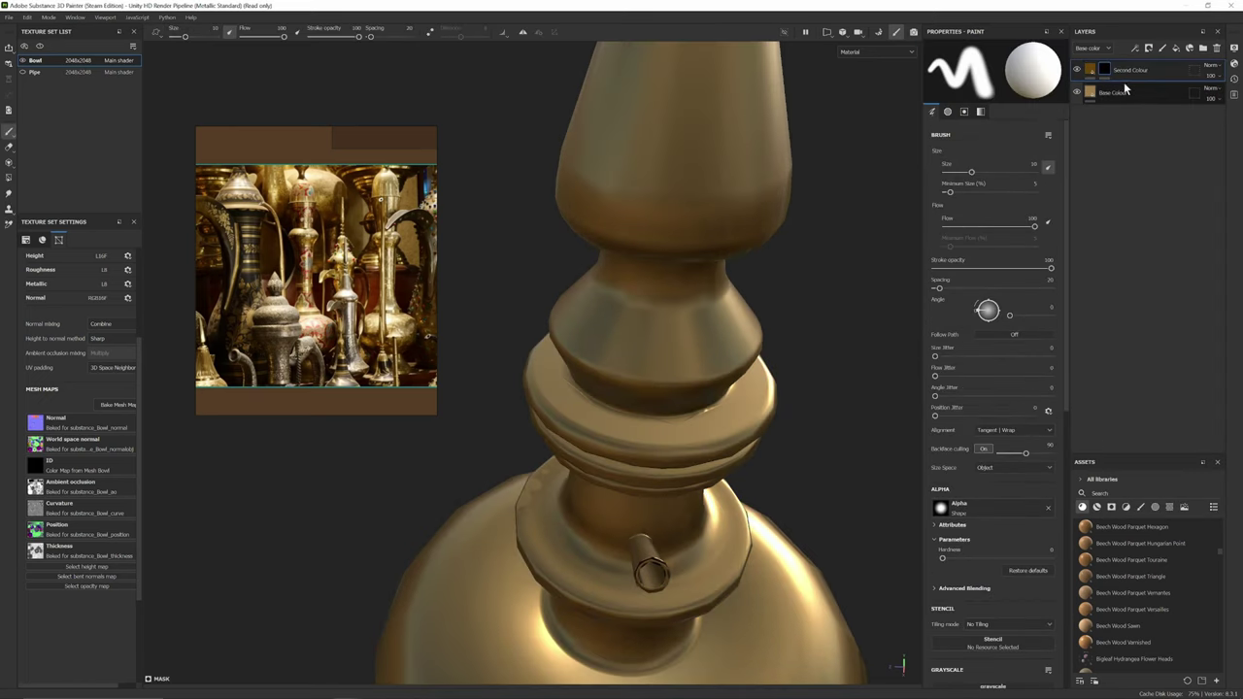
scroll(802, 234, "down", 3)
left_click_drag(783, 227, 760, 270, "alt")
scroll(760, 269, "up", 3)
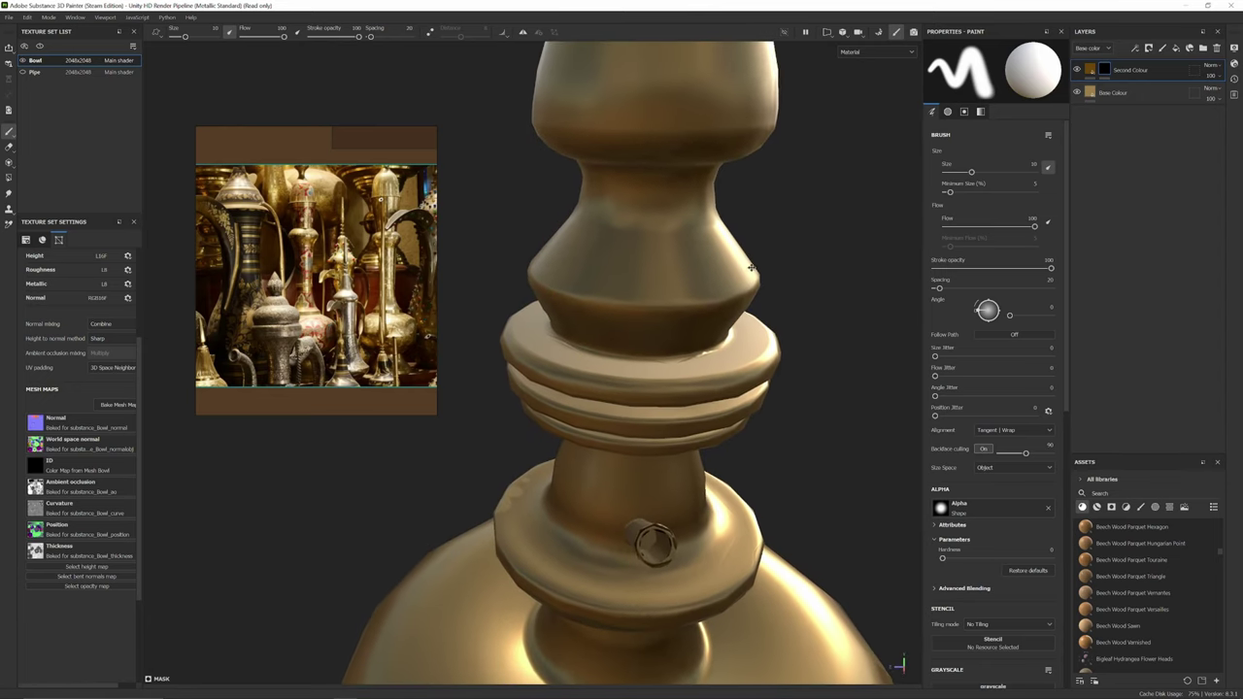
- Add a fill effect to the black mask of the Second Colour layer
mouse_move(1107, 75)
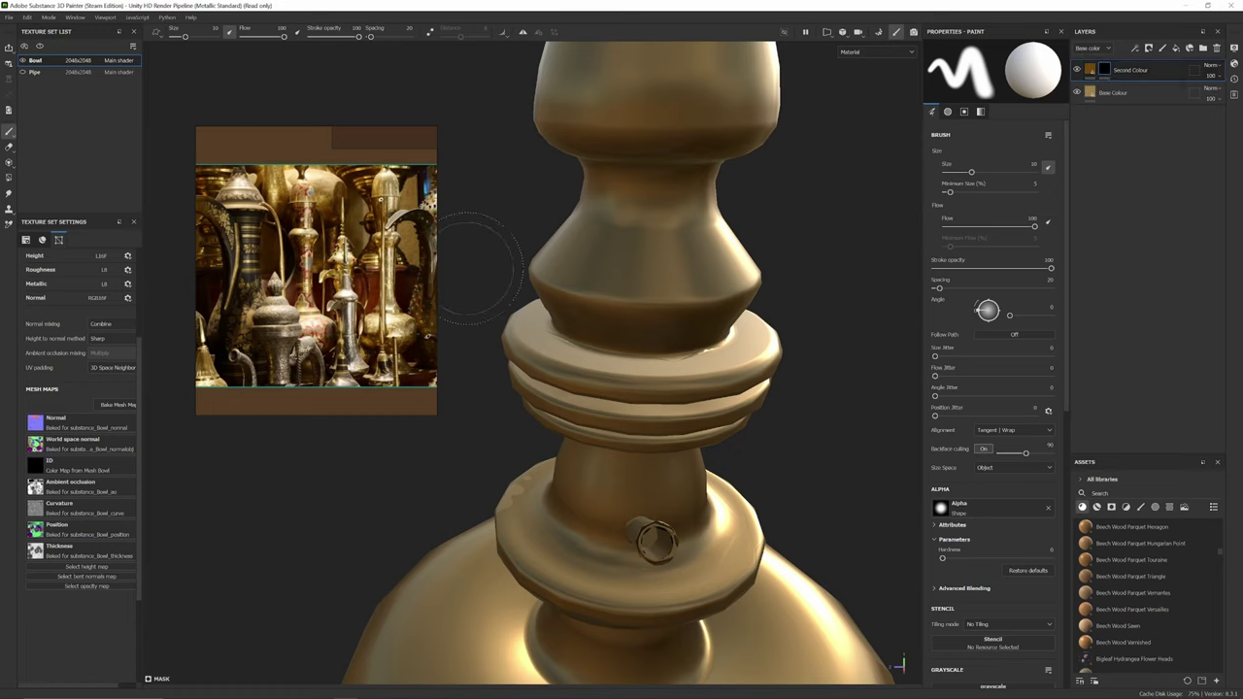
left_click(1078, 71)
right_click(1107, 72)
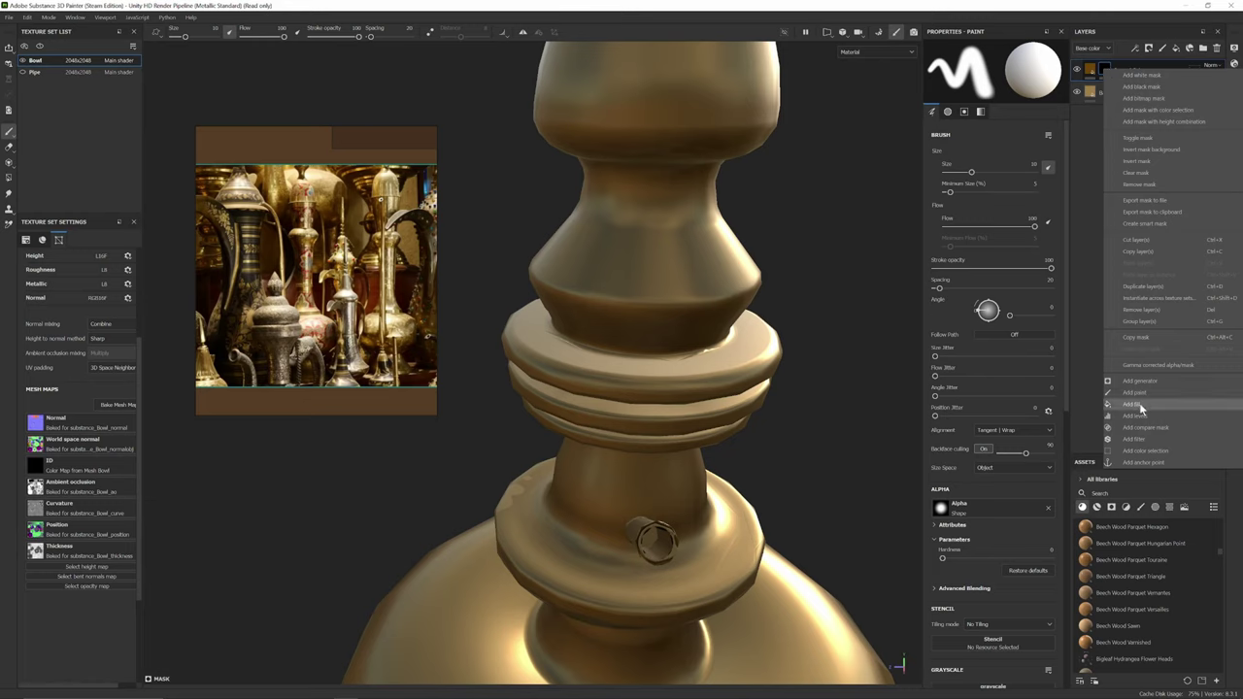
left_click(1132, 404)
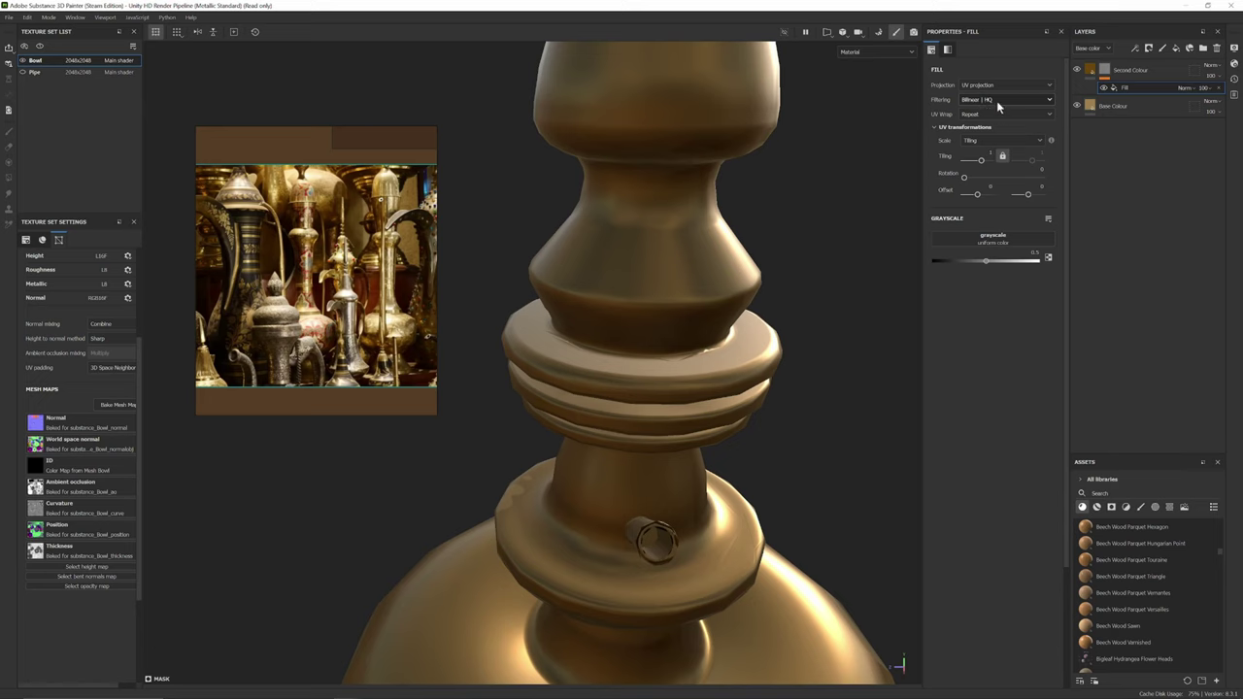
- Search the grayscale resources for "aniso" and assign Anisotropic Noise to the mask's fill
left_click(1002, 243)
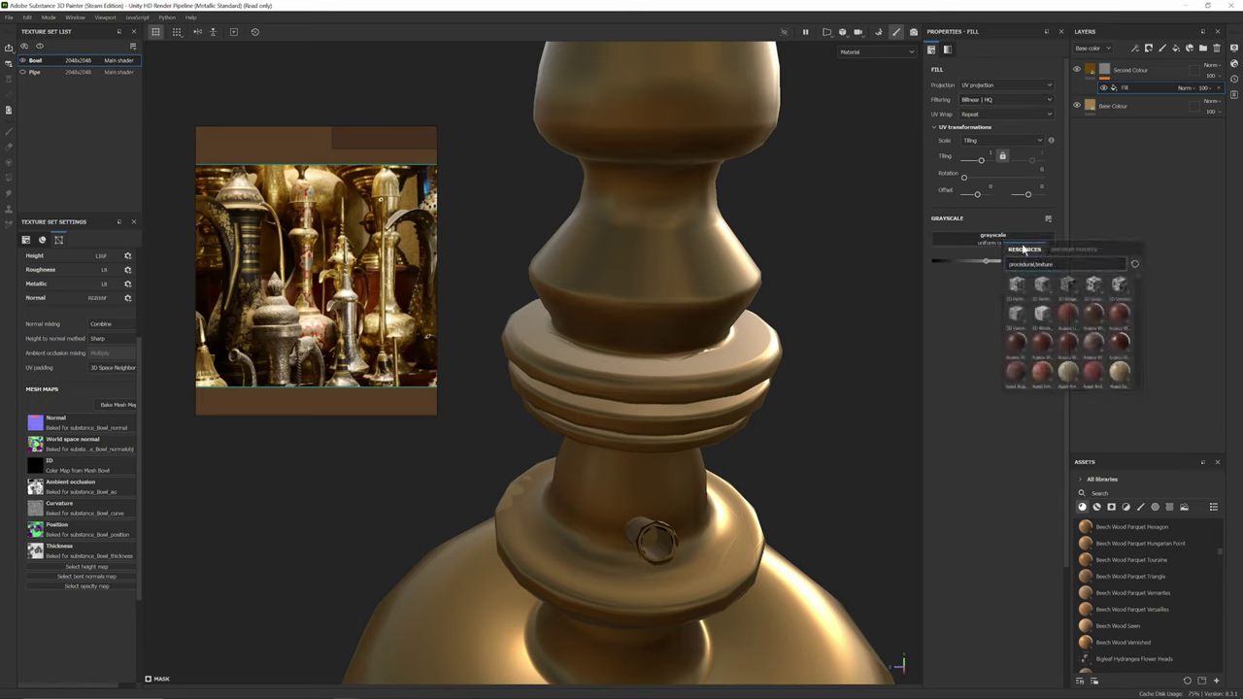
mouse_move(1064, 262)
type("ani")
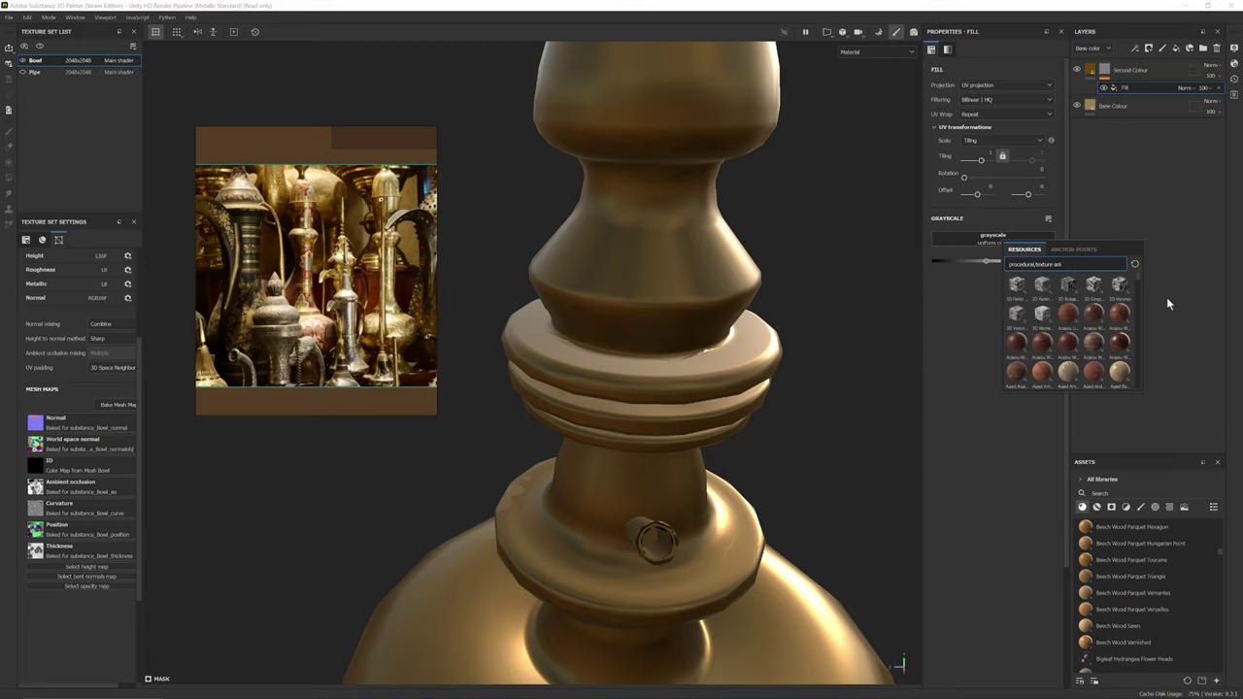
key("ctrl+a")
type("aniso")
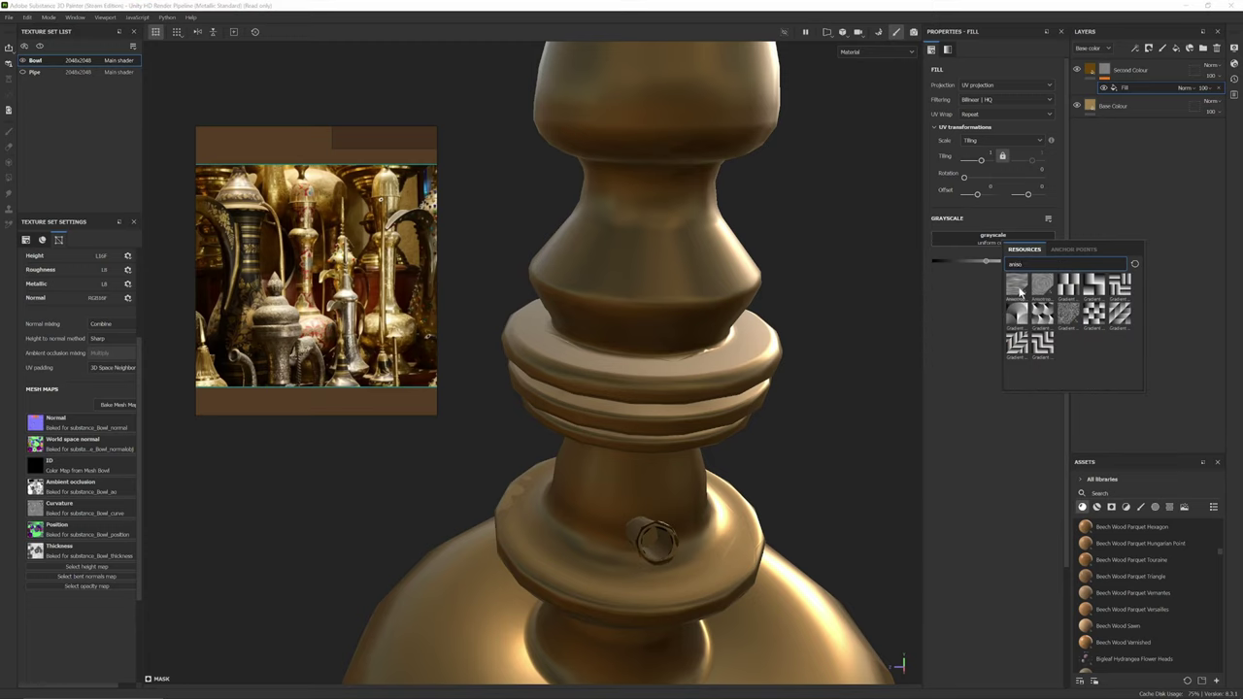
mouse_move(1018, 288)
left_click(1018, 288)
left_click_drag(760, 384, 754, 359, "alt")
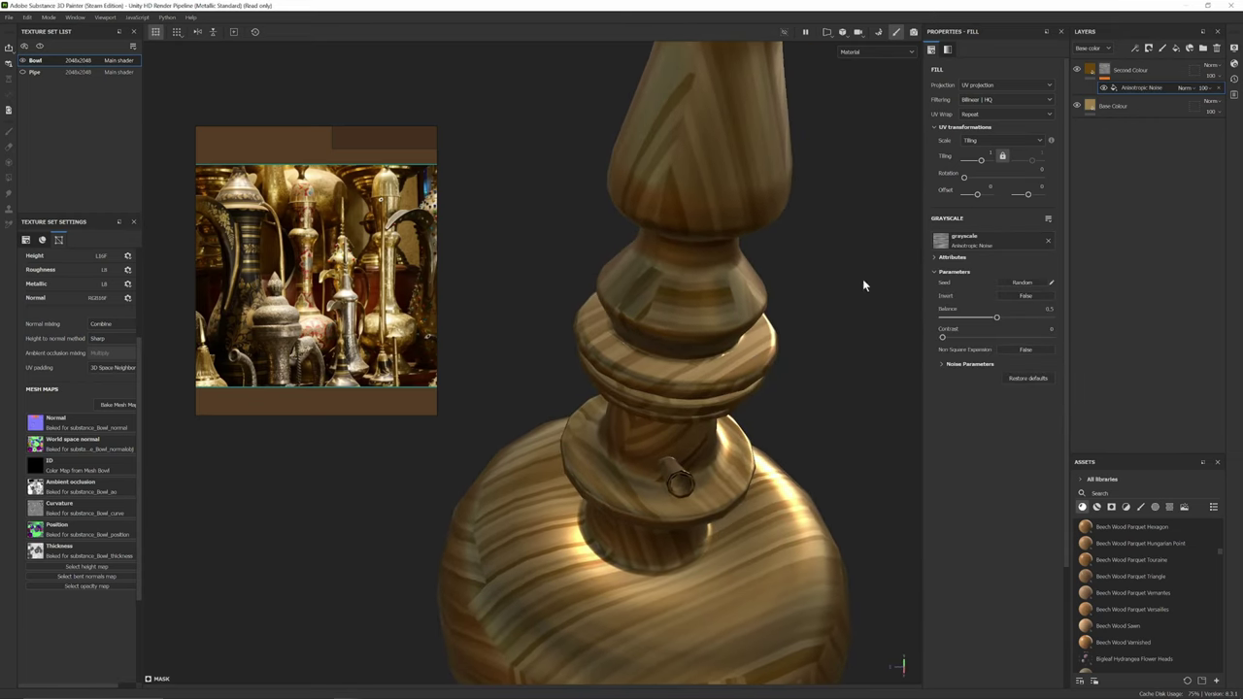
- Try Tri-planar projection on the Anisotropic Noise fill with its tiling raised to about 9.5, and inspect the streaks
left_click(986, 90)
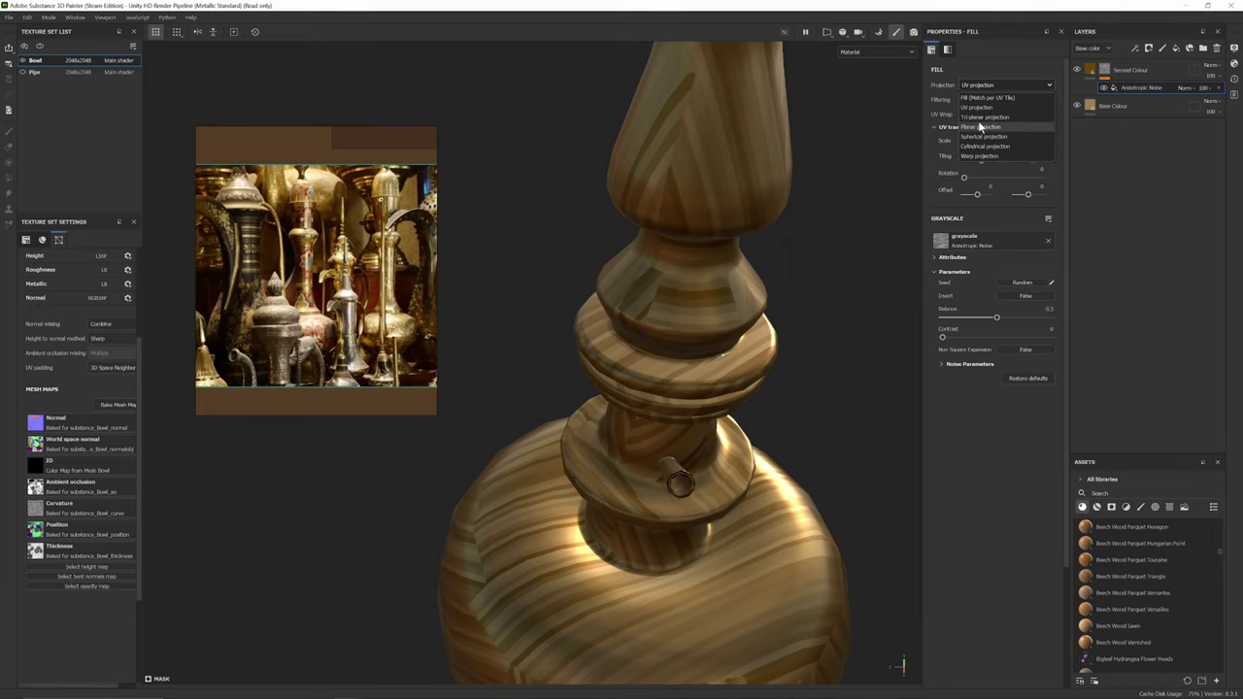
left_click(981, 118)
middle_click_drag(653, 596, 659, 516, "alt")
left_click_drag(710, 469, 845, 287, "alt")
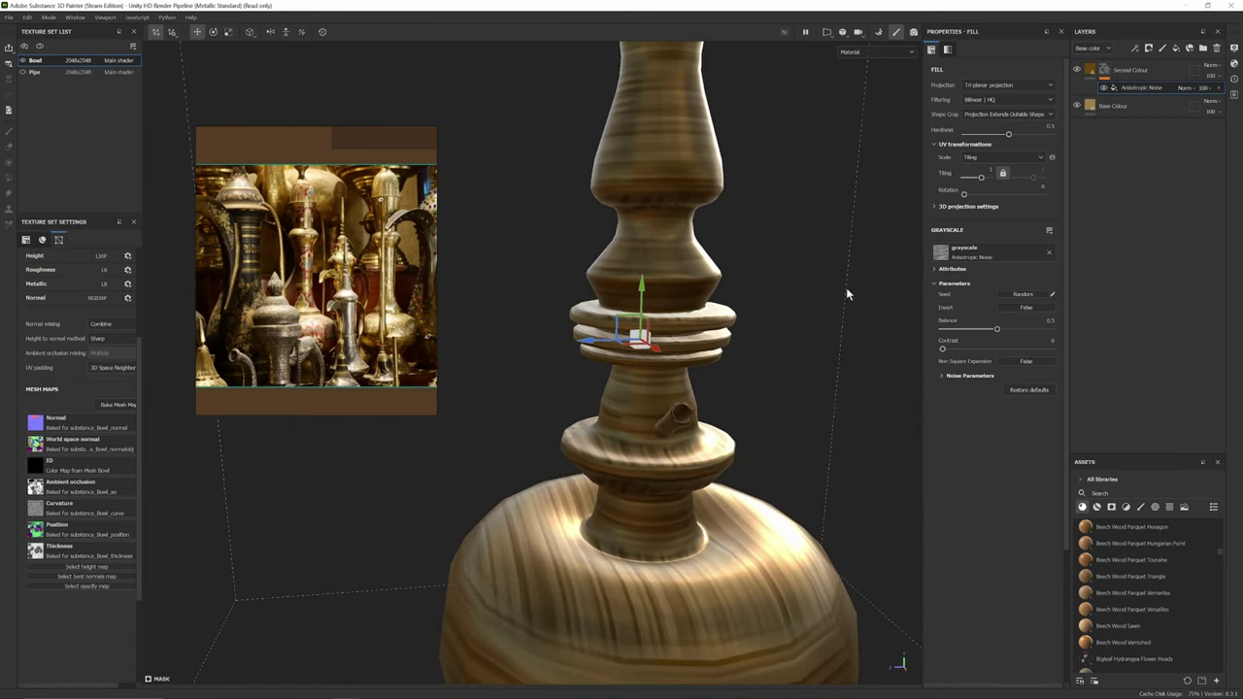
left_click_drag(980, 183, 987, 182)
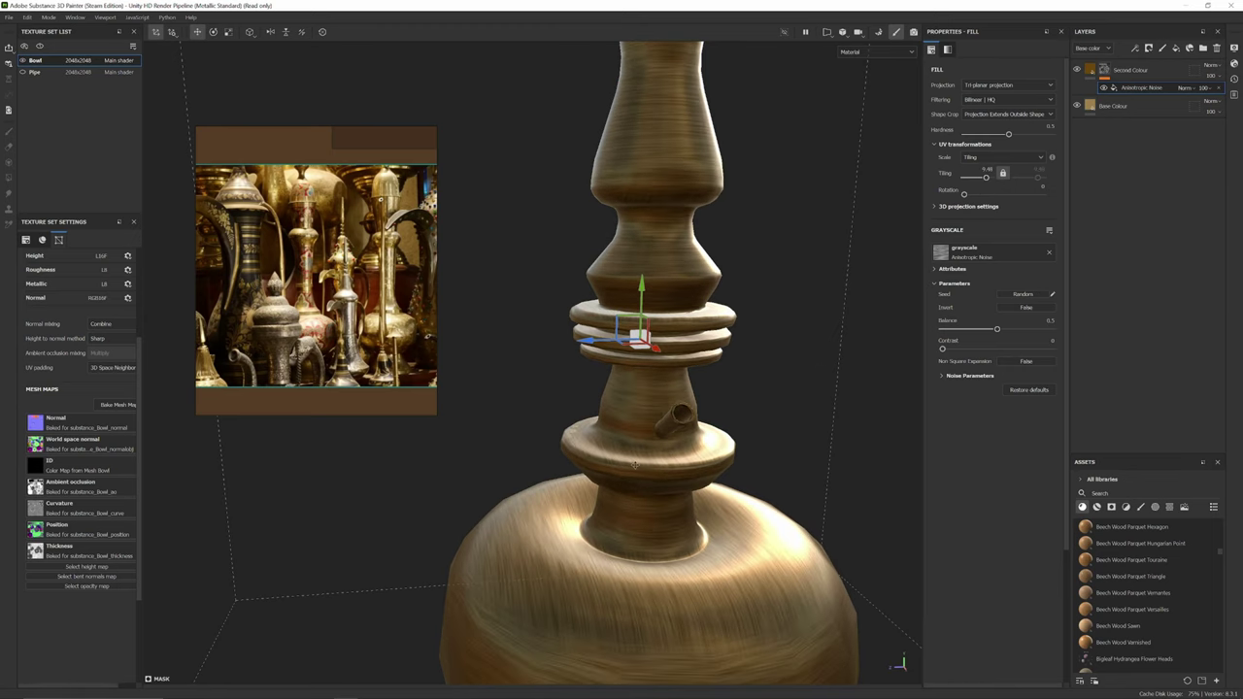
middle_click_drag(635, 465, 638, 392, "alt")
scroll(586, 439, "up", 1)
middle_click_drag(586, 439, 582, 474, "alt")
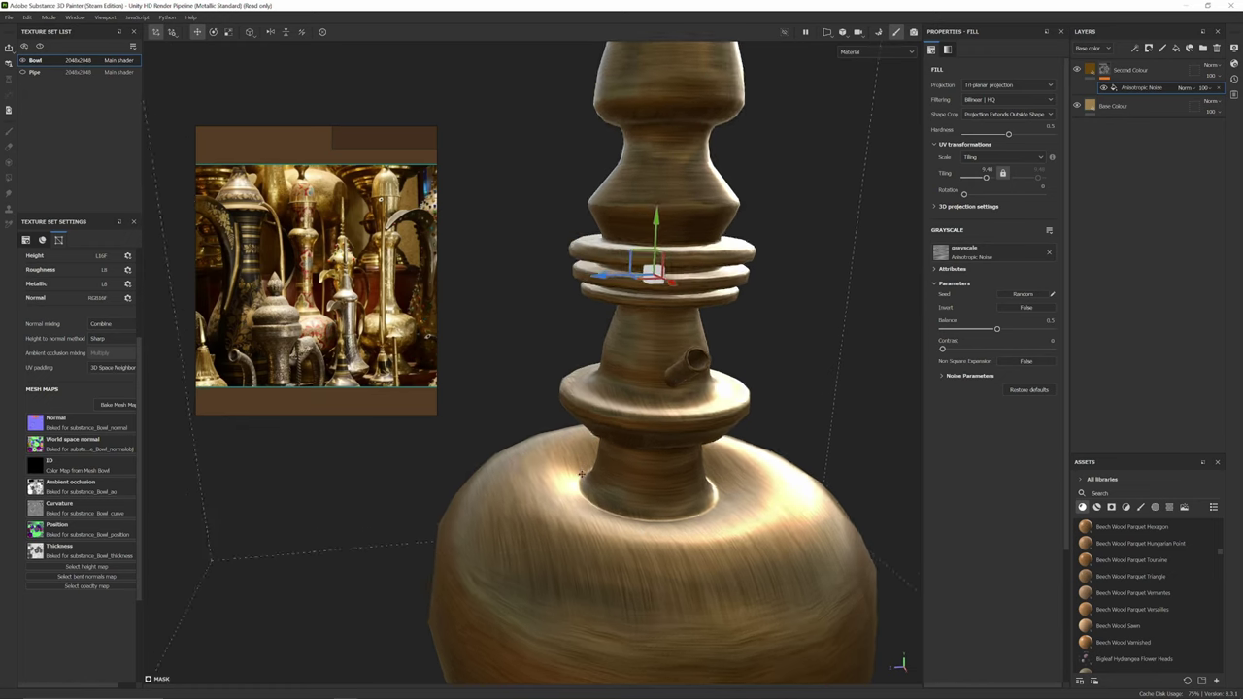
left_click_drag(581, 474, 571, 396, "alt")
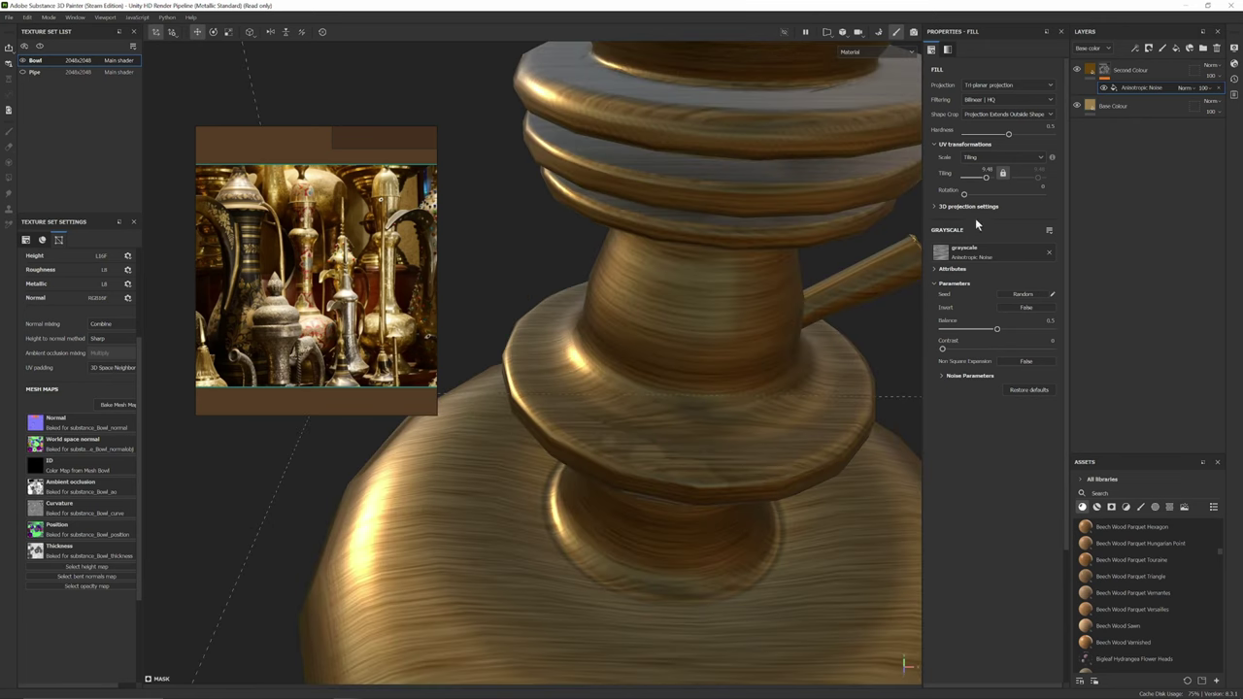
- Try Planar projection on the Anisotropic Noise fill and inspect the streaks around the bowl and stem
left_click(1015, 94)
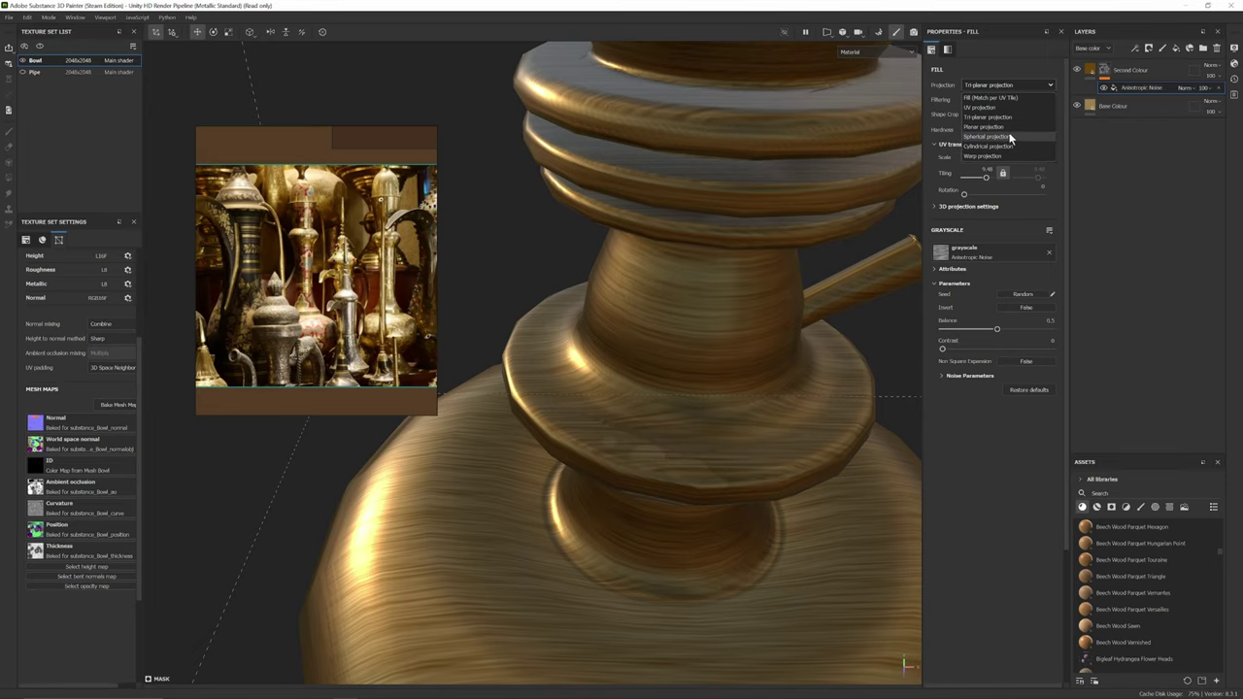
left_click(996, 127)
scroll(707, 528, "down", 10)
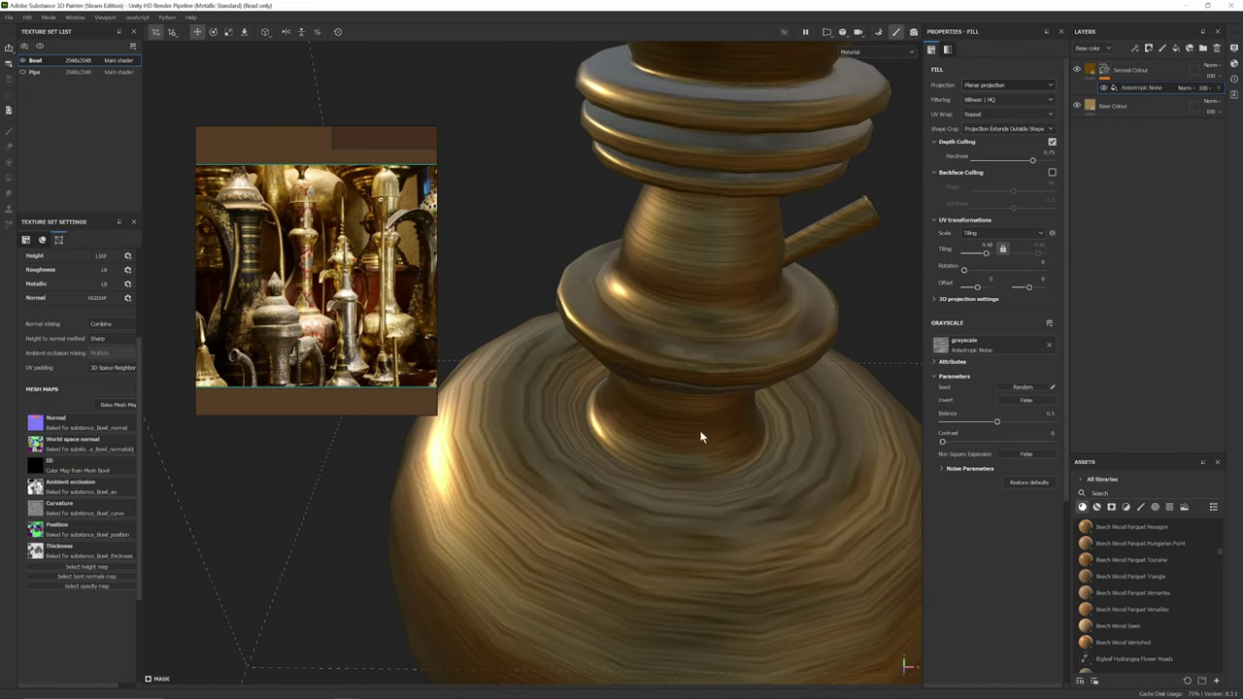
left_click_drag(724, 500, 719, 602, "alt")
scroll(738, 575, "up", 4)
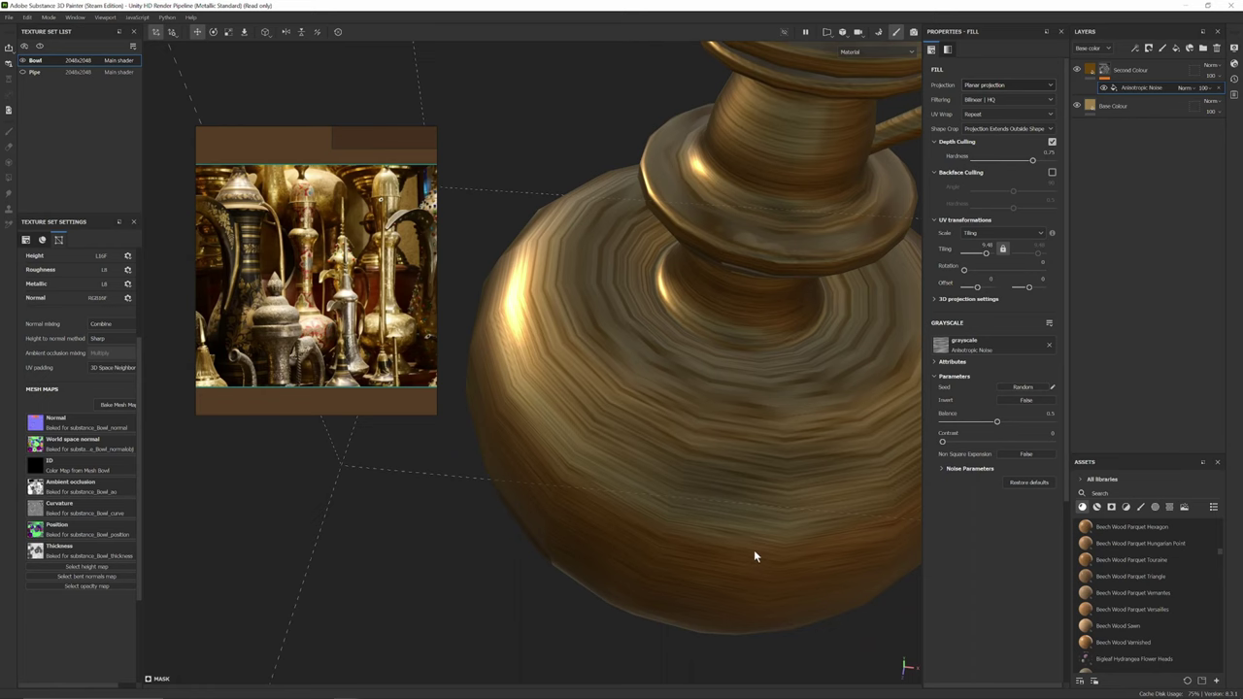
left_click_drag(754, 550, 730, 528, "alt")
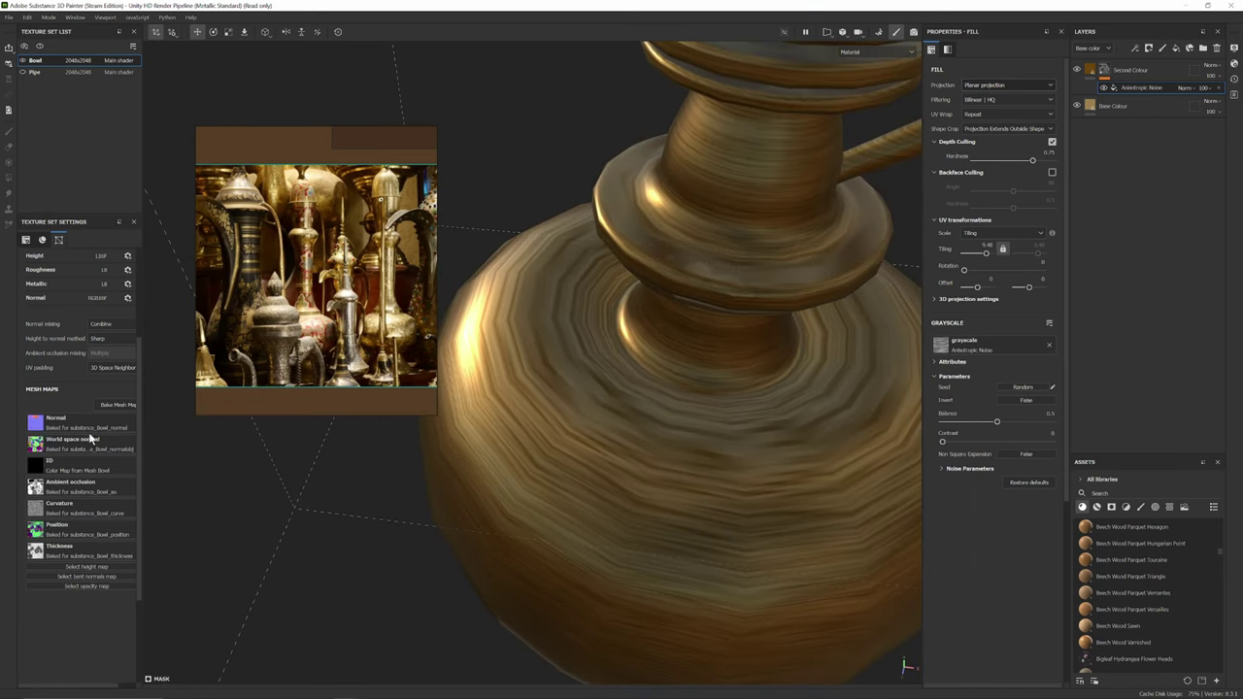
left_click_drag(923, 475, 863, 468, "alt")
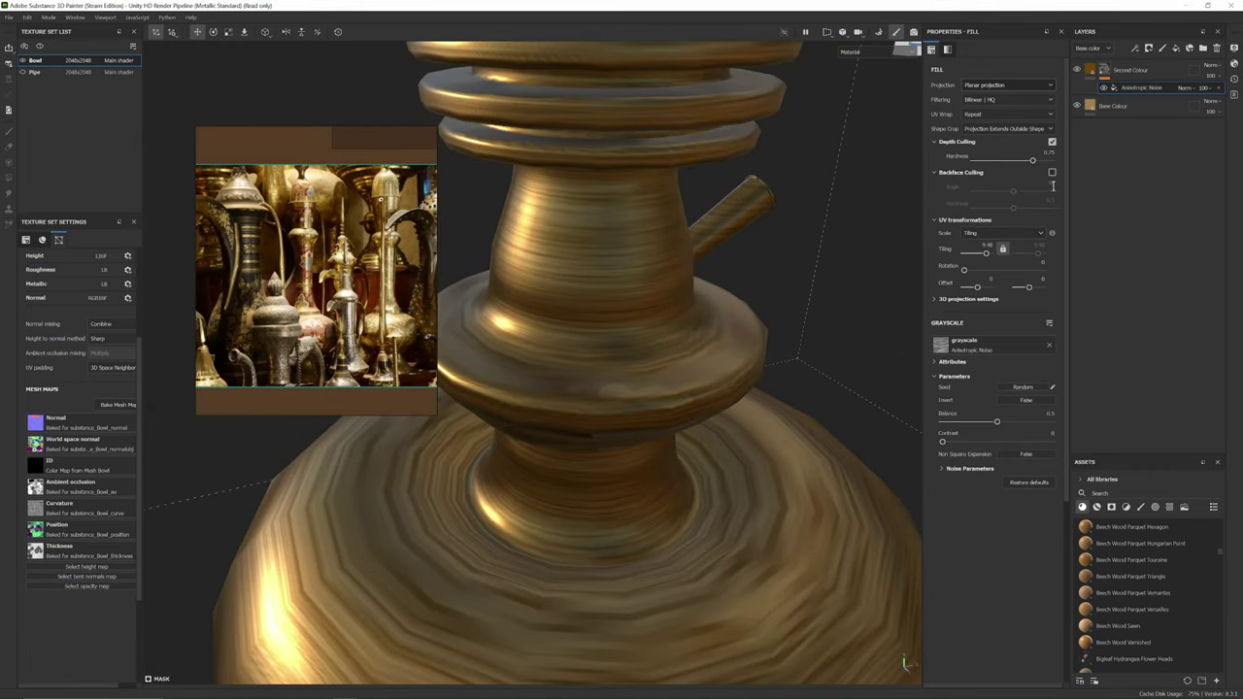
- Lower the Base Colour layer's roughness and raise the Second Colour layer's roughness to about 0.37
left_click(1093, 105)
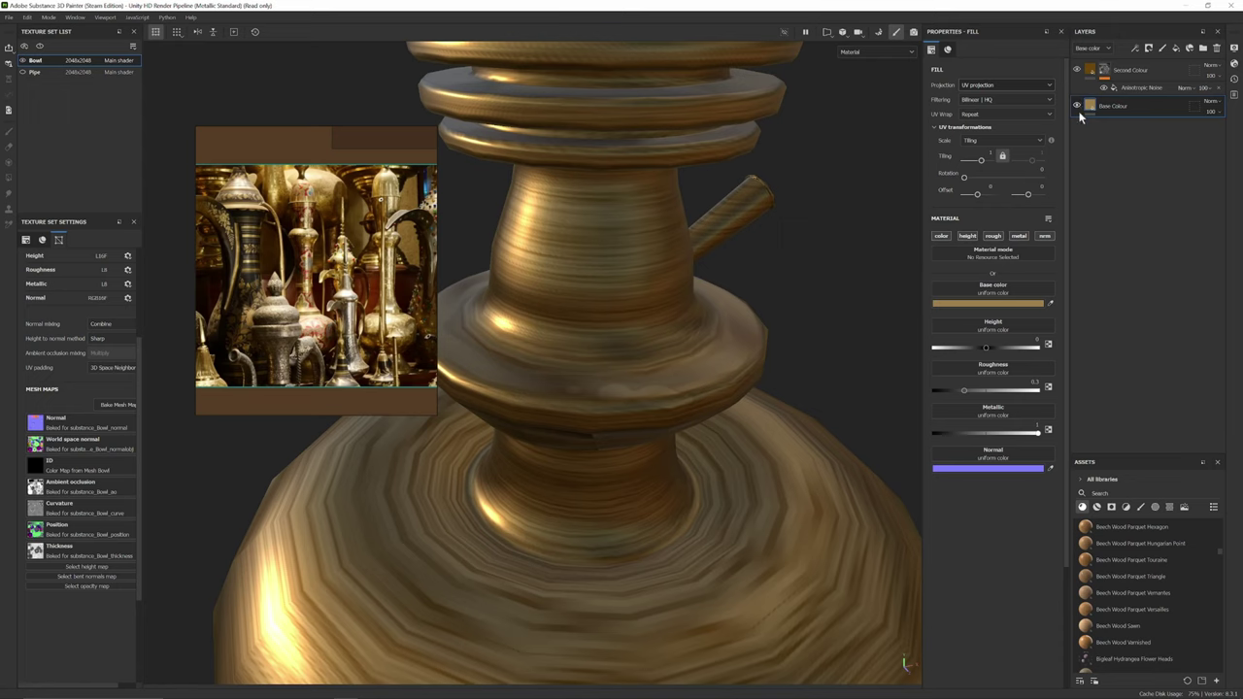
mouse_move(970, 389)
left_mouse_down()
mouse_move(1002, 390)
mouse_move(952, 395)
left_mouse_up()
left_click(1089, 72)
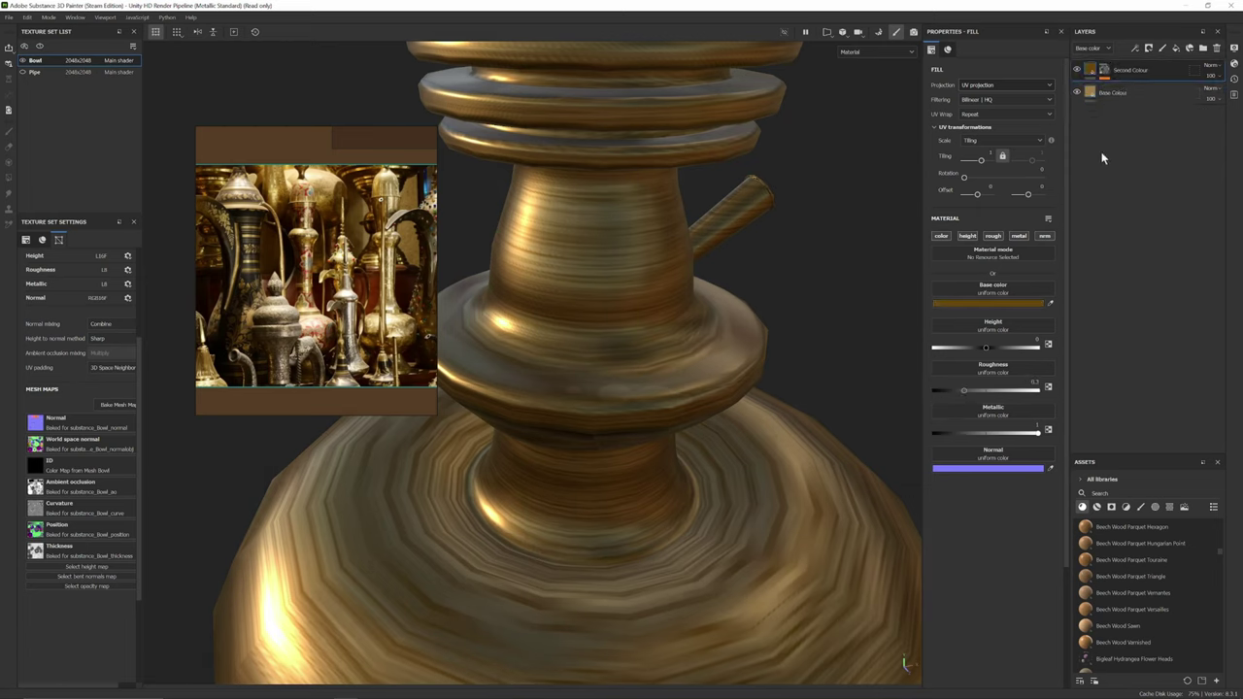
left_click(971, 391)
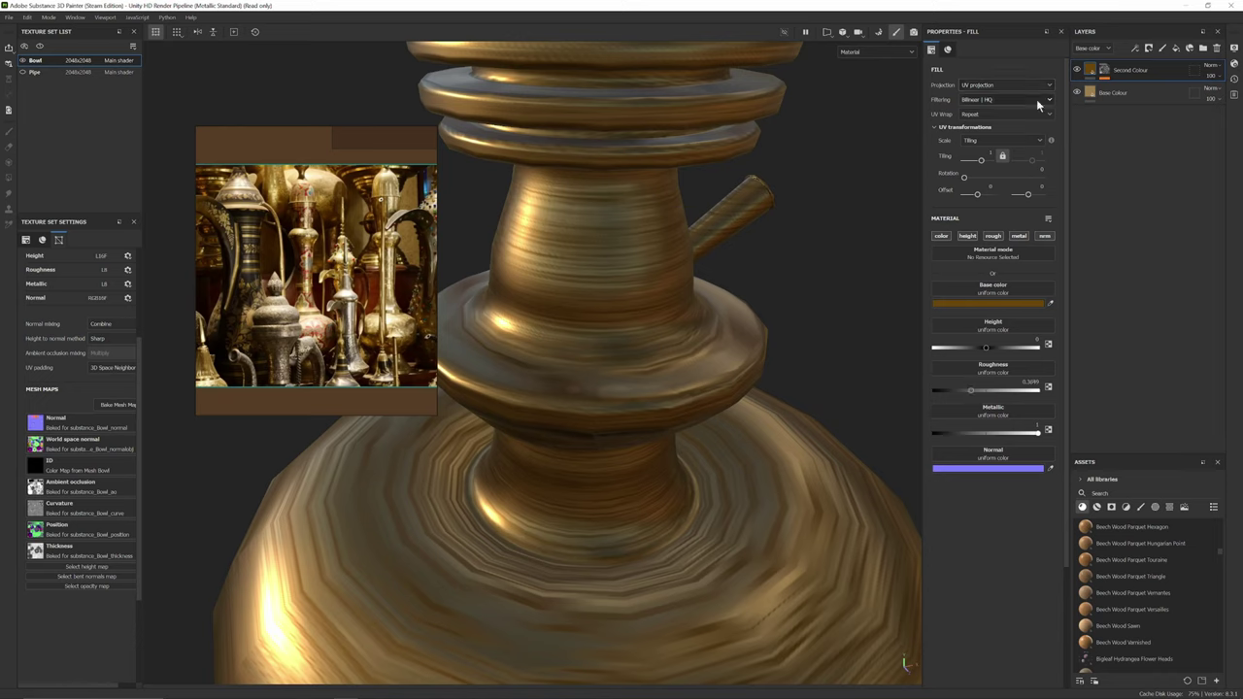
- Select the Anisotropic Noise fill in the Second Colour mask and reduce its tiling to about 8
left_click(1104, 70)
left_click(1125, 88)
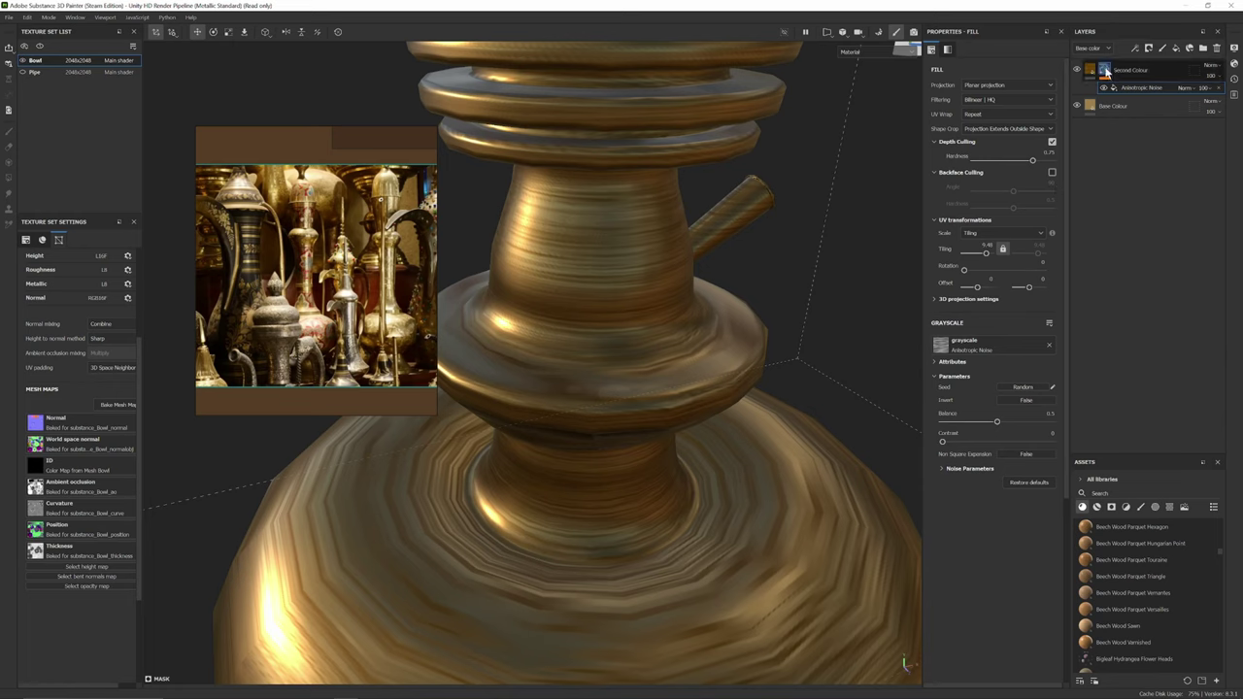
left_click(1106, 70)
left_click(1127, 89)
left_click_drag(984, 256, 985, 255)
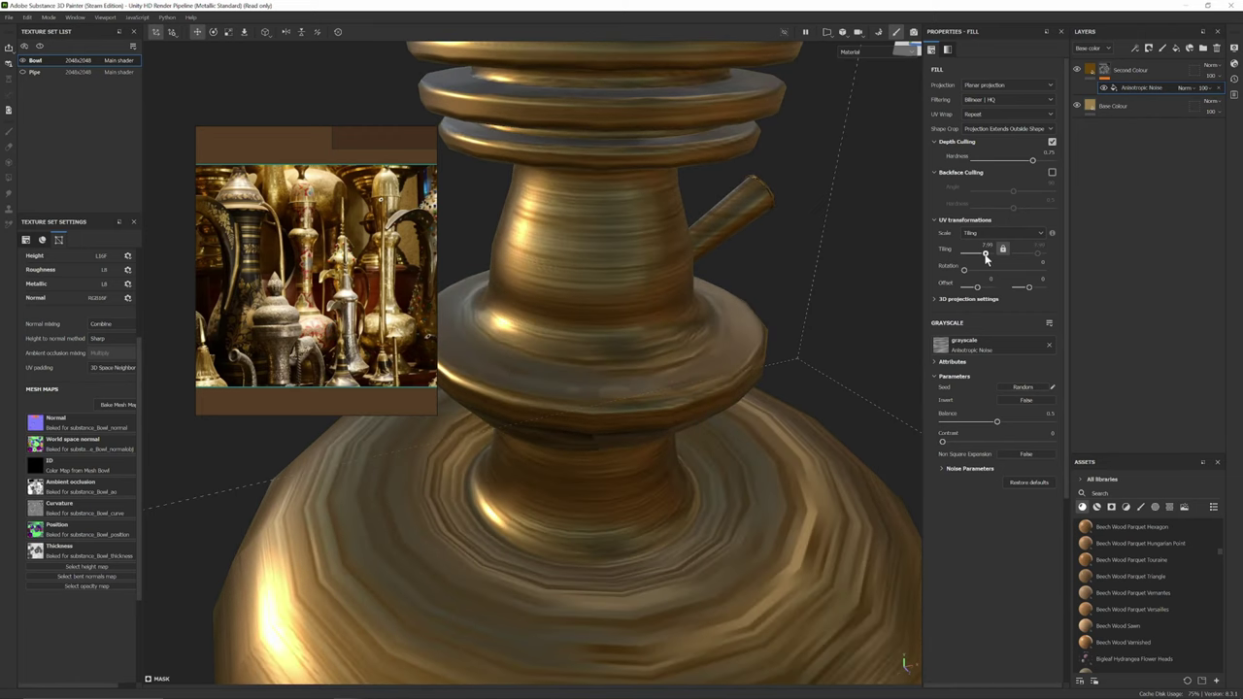
- Switch the Anisotropic Noise fill to Cylindrical projection and check the streaks across the whole bowl and stem
left_click(1002, 87)
left_click(988, 146)
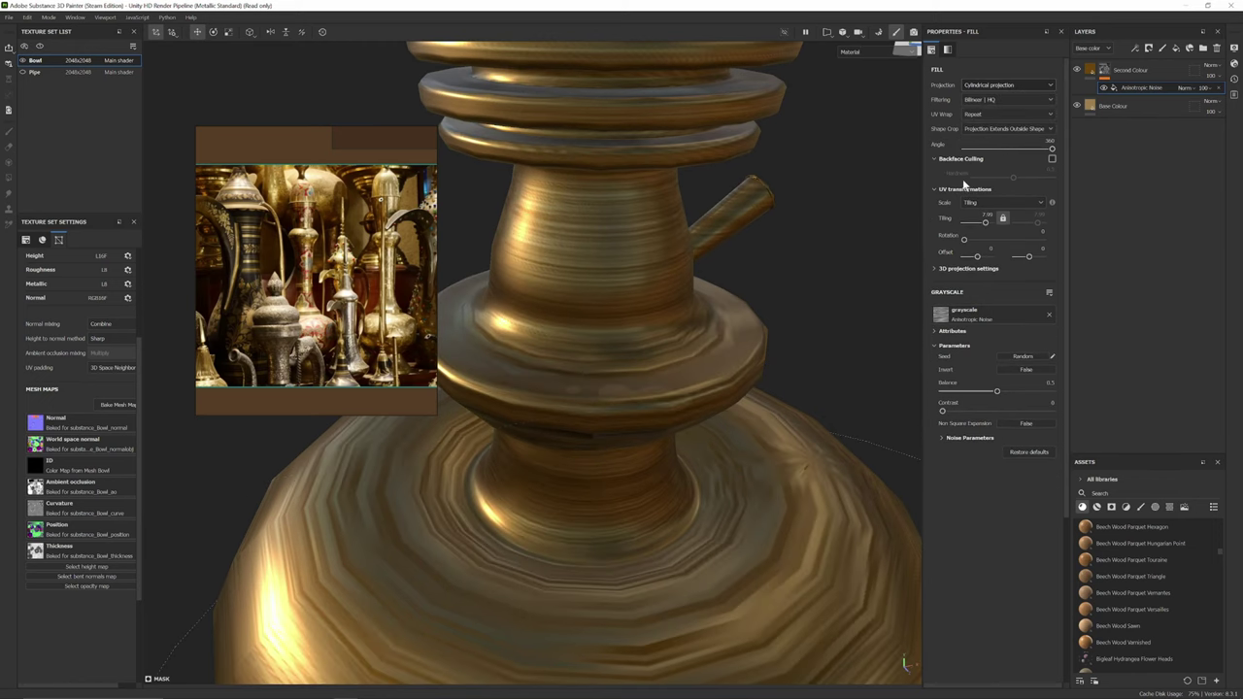
scroll(853, 298, "down", 2)
scroll(853, 298, "down", 5)
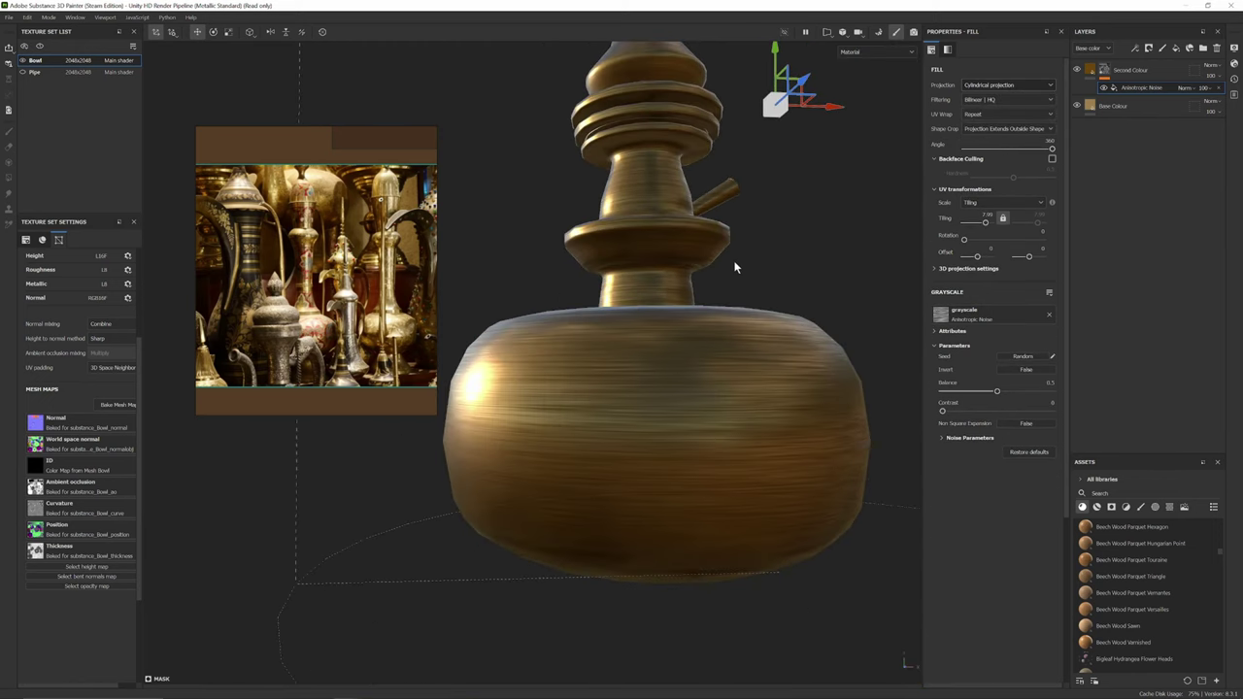
scroll(775, 306, "down", 4)
left_click_drag(775, 316, 698, 415, "alt")
right_click_drag(698, 414, 651, 425, "shift")
scroll(652, 431, "up", 5)
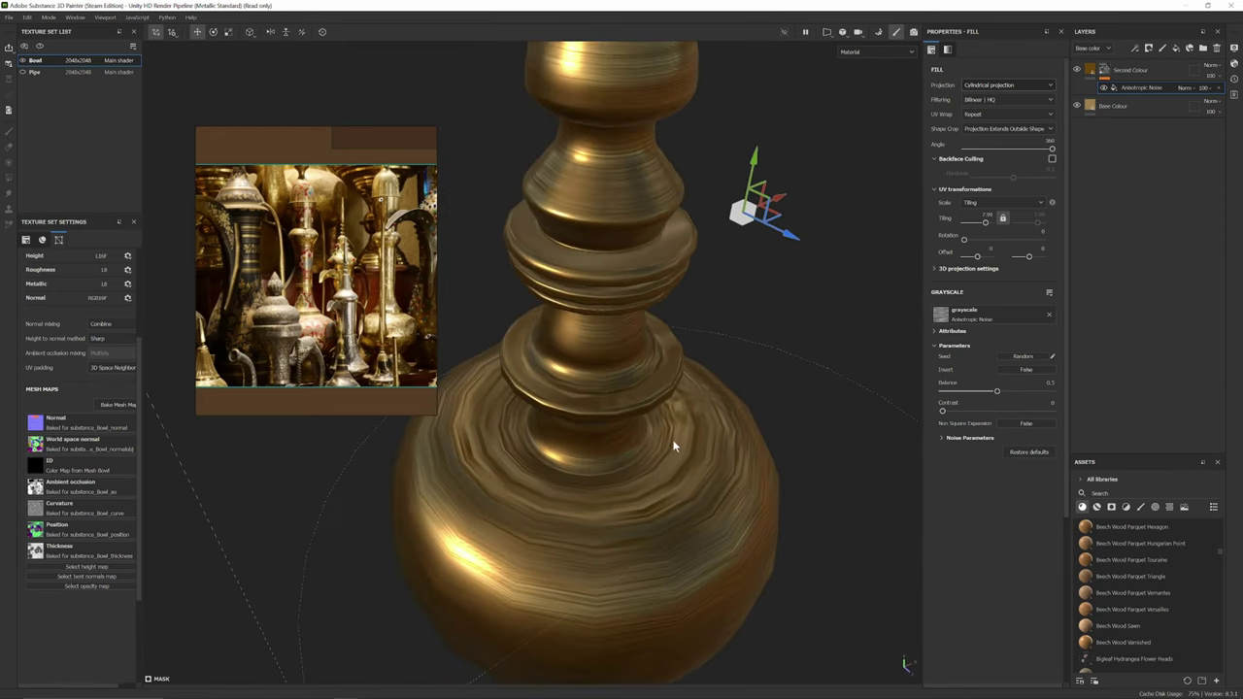
left_click_drag(674, 446, 712, 396, "alt")
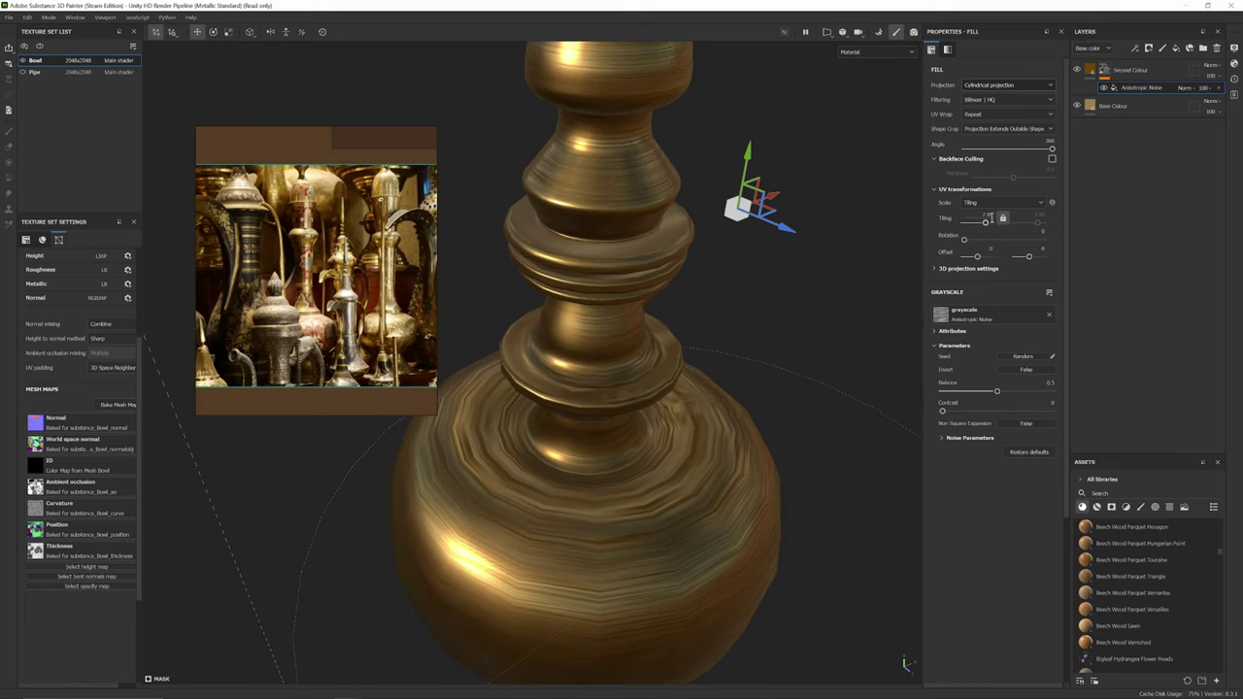
- Adjust the tiling of the Anisotropic Noise fill to about 17 and check the finer streaks on the bowl
left_click_drag(988, 221, 992, 222)
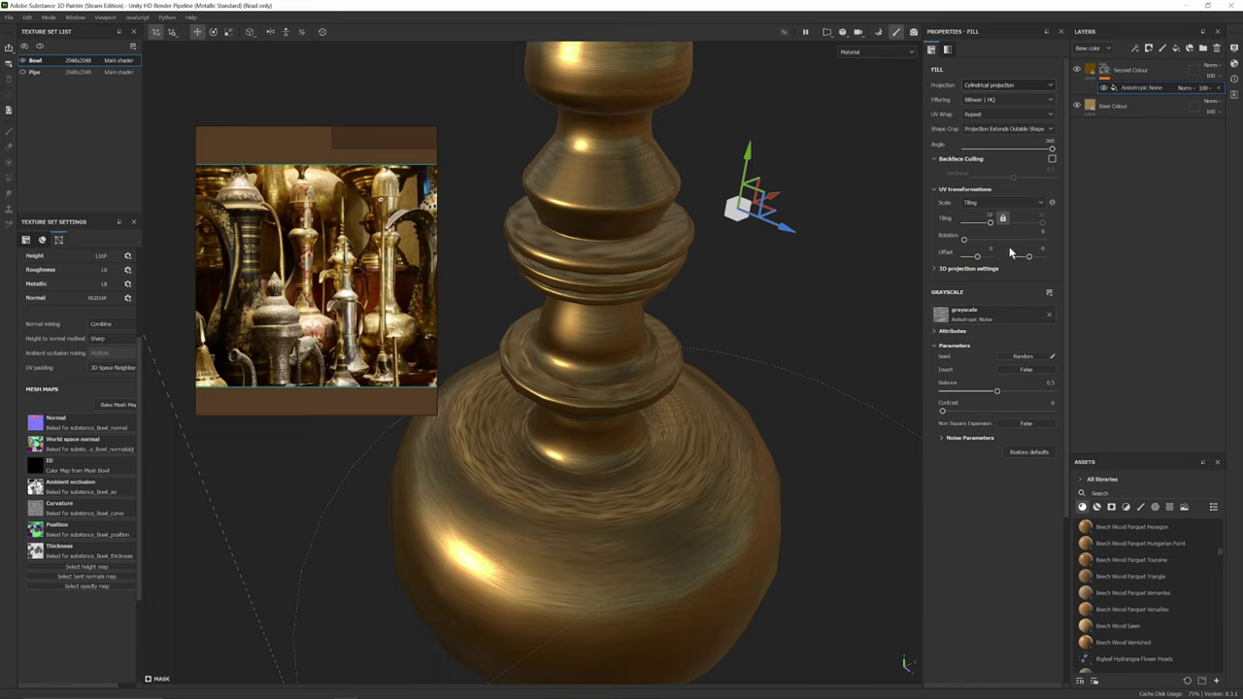
left_click_drag(993, 225, 989, 229)
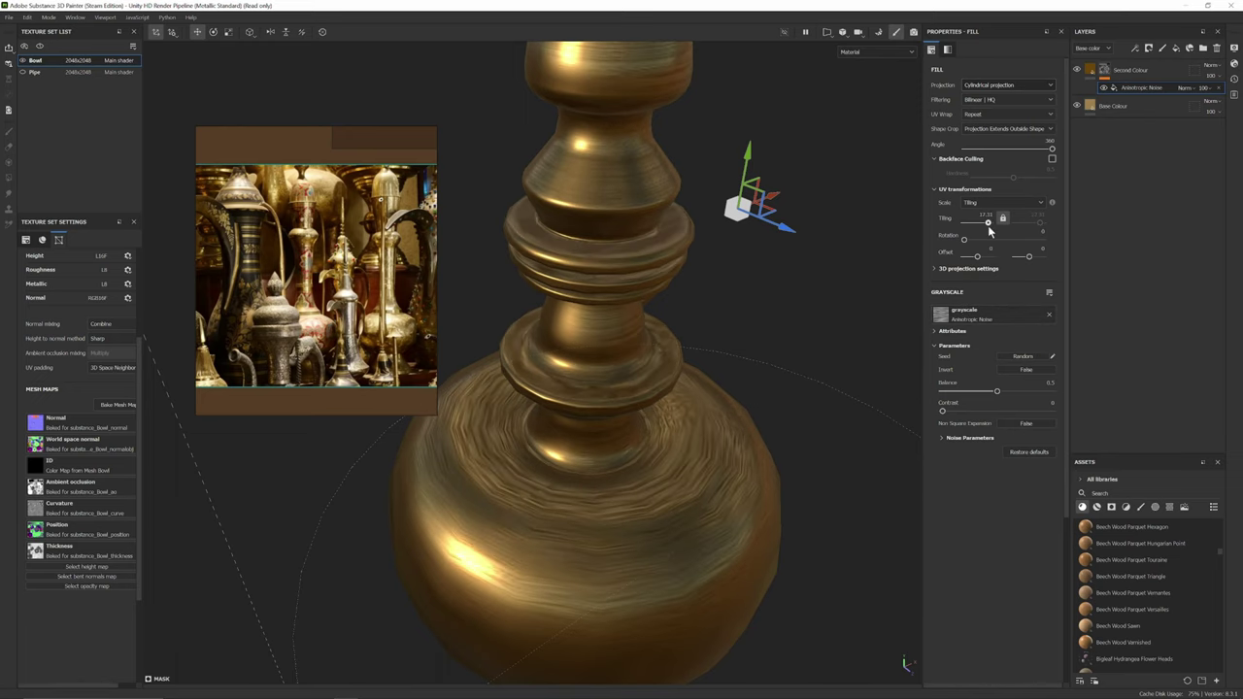
left_click_drag(670, 520, 604, 459, "alt")
scroll(587, 389, "down", 5)
left_click_drag(692, 373, 692, 520, "alt")
scroll(767, 408, "up", 4)
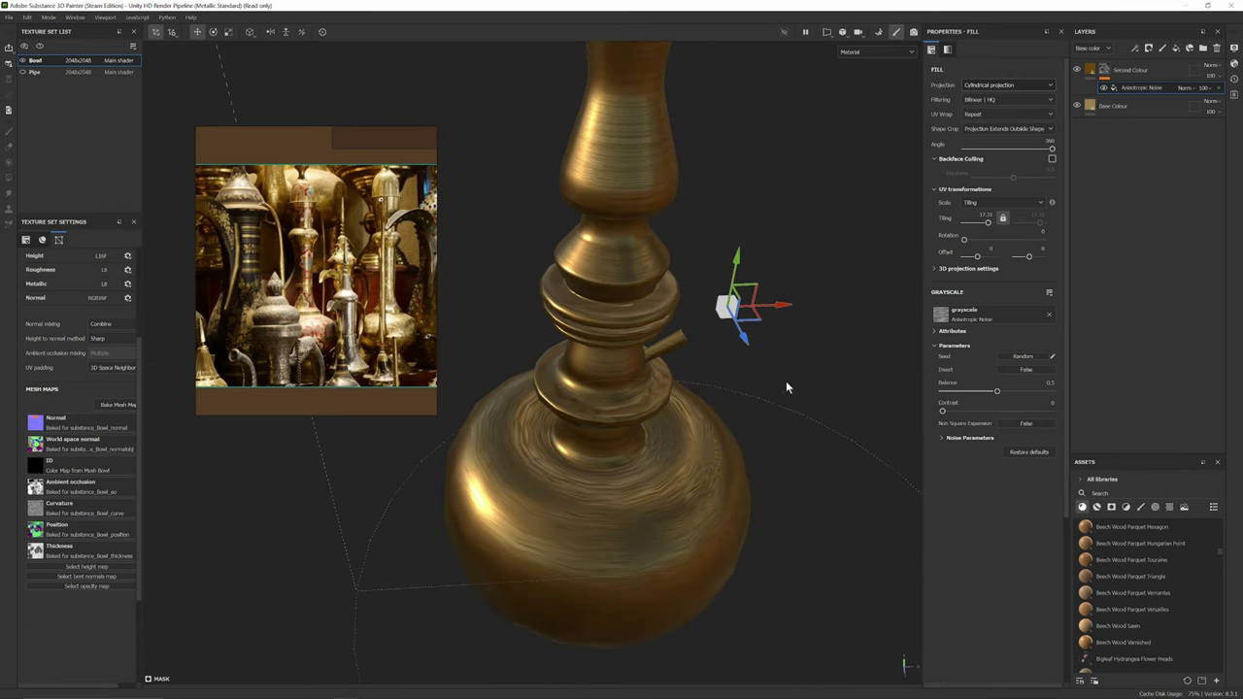
- Try Planar projection on the Anisotropic Noise fill and return it to Cylindrical projection
left_click(987, 86)
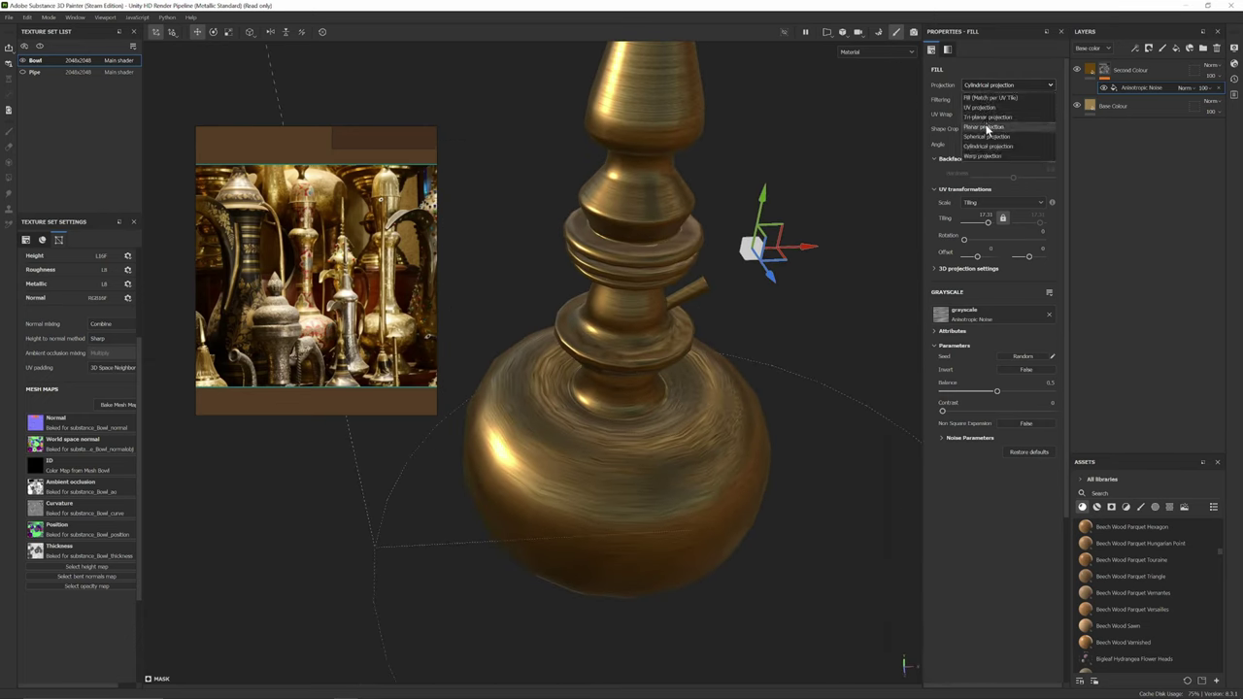
left_click(987, 127)
left_click(1003, 86)
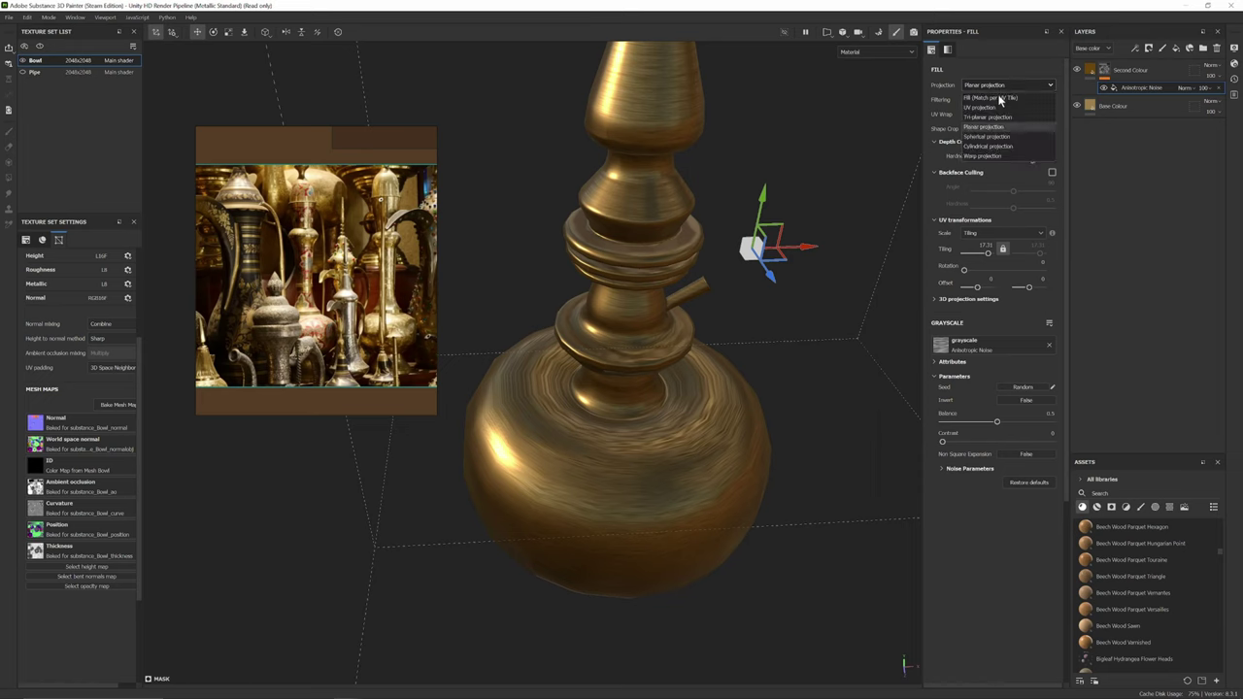
left_click(988, 146)
left_click_drag(773, 312, 797, 395, "alt")
scroll(692, 412, "up", 3)
middle_click_drag(693, 413, 815, 374, "alt")
- Try UV projection and Warp projection on the Anisotropic Noise fill and restore Cylindrical projection
left_click(998, 84)
left_click(985, 114)
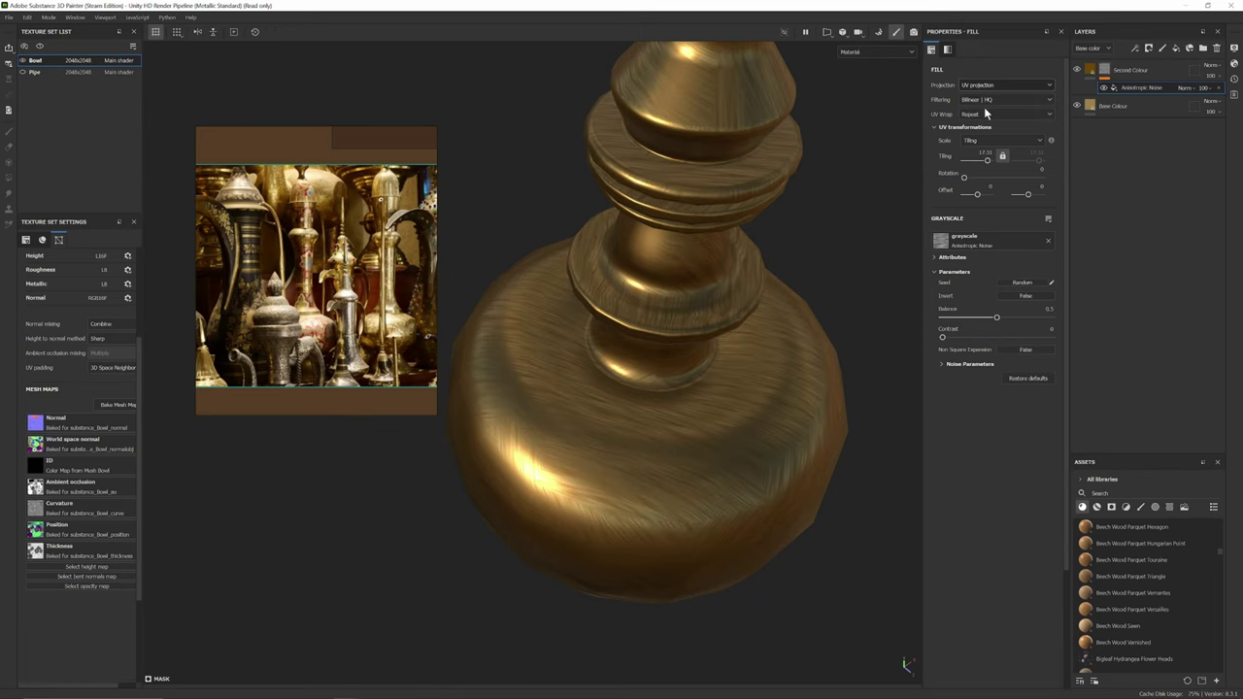
left_click(1001, 87)
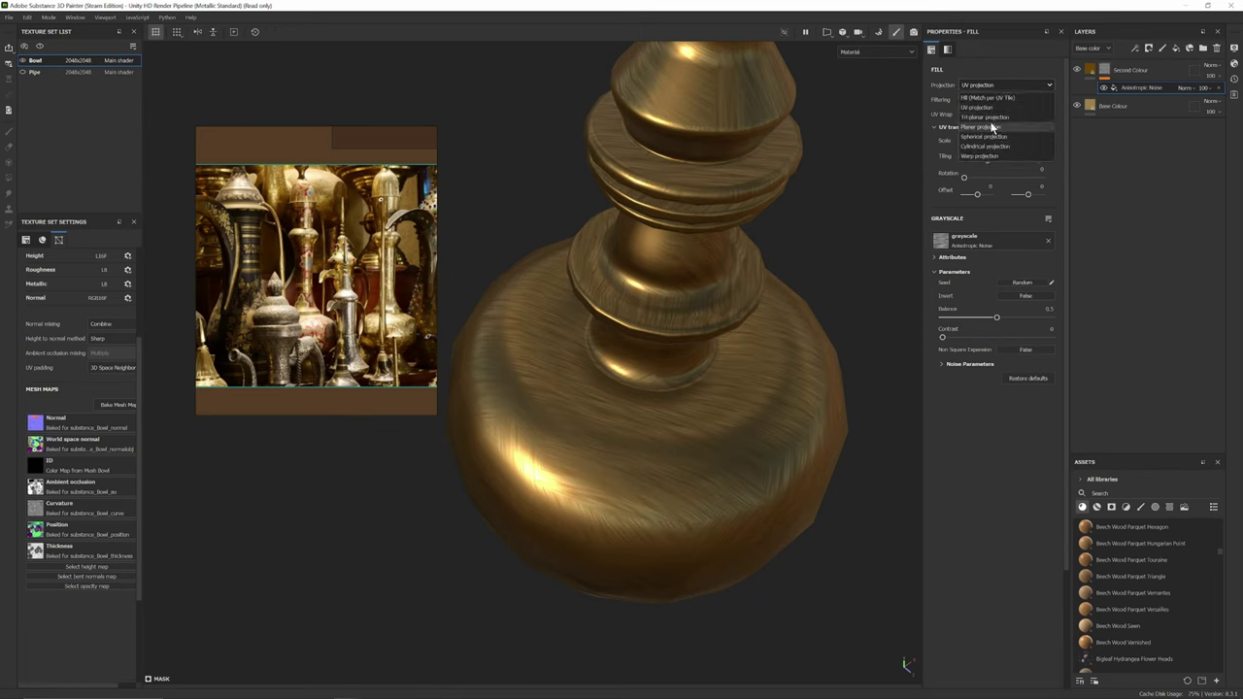
left_click(989, 154)
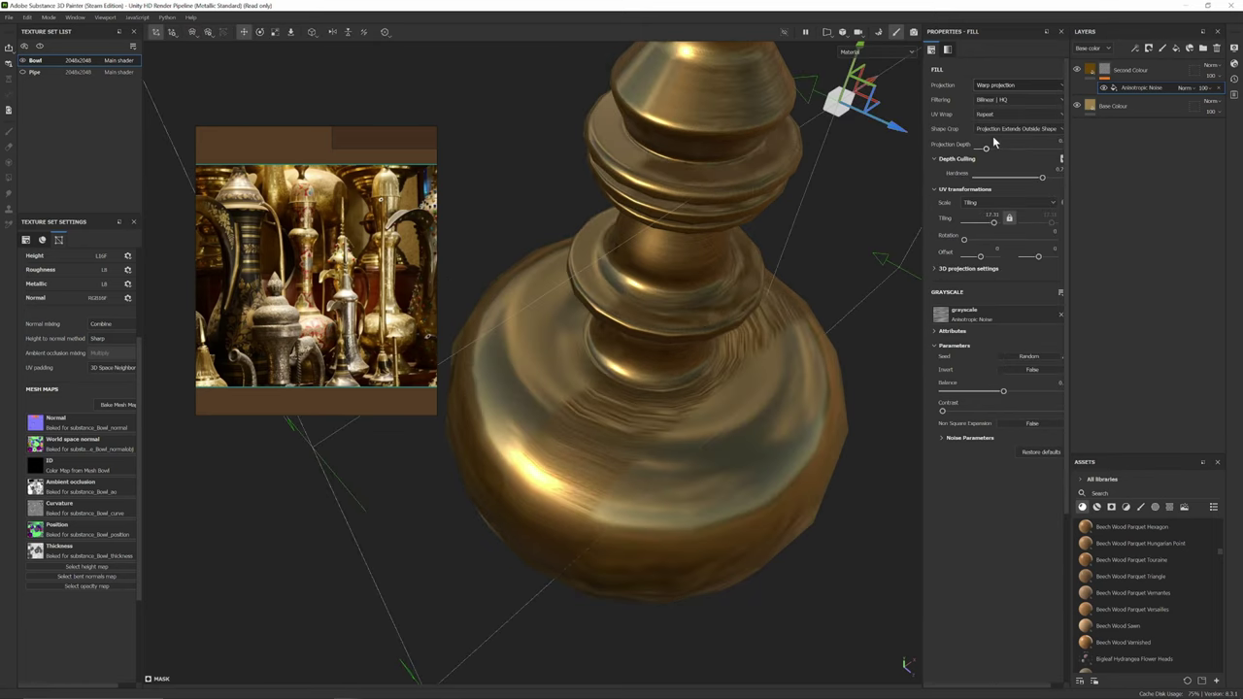
left_click(1001, 86)
left_click(994, 71)
left_click_drag(981, 257, 980, 257)
left_click(1016, 87)
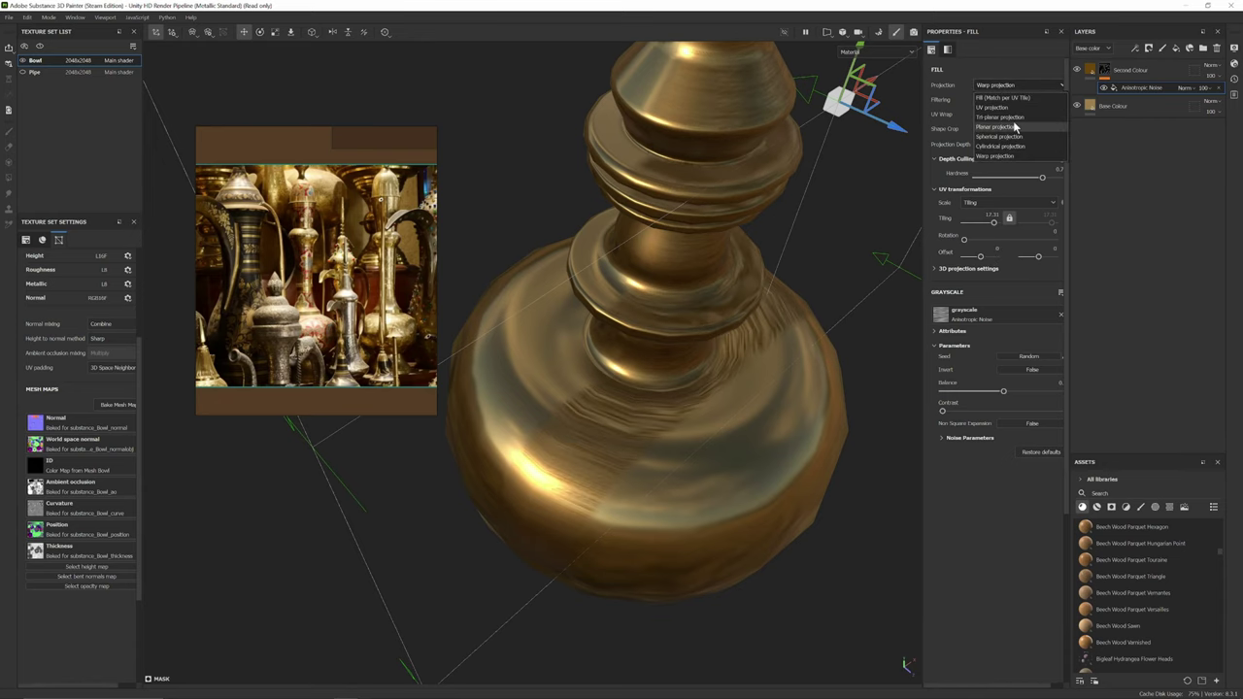
left_click(1000, 145)
scroll(704, 289, "down", 2)
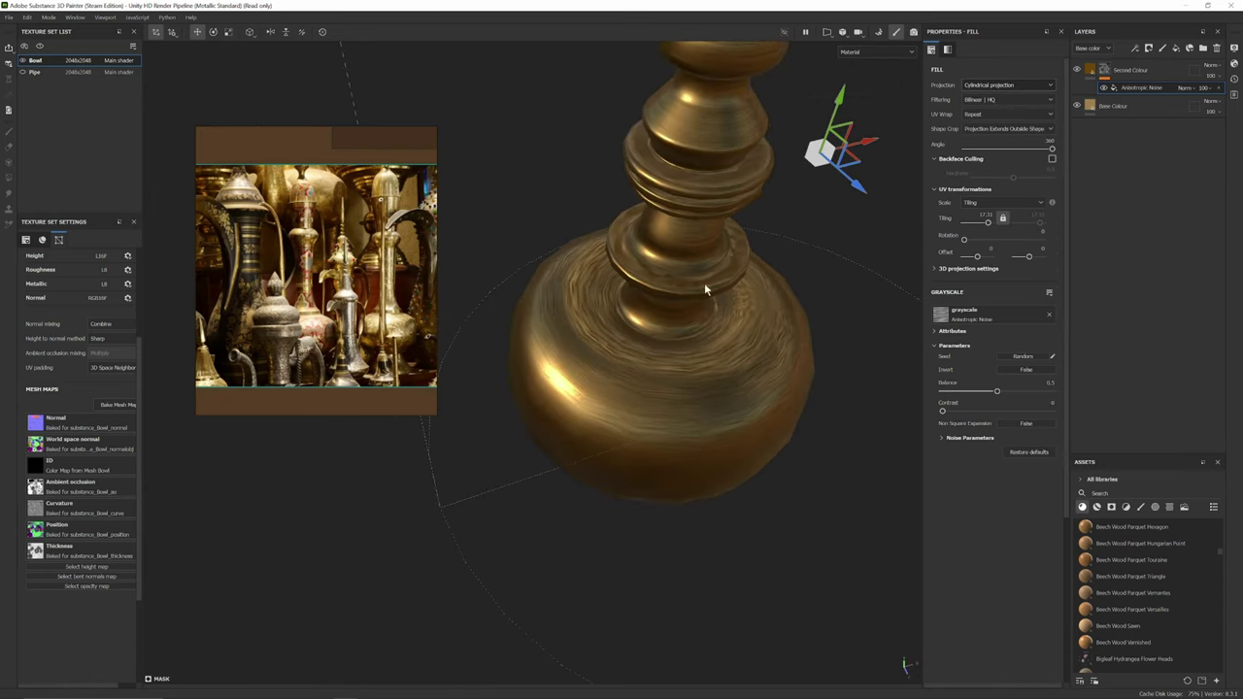
- Move the PureRef reference image out of the 3D viewport so the whole bowl can be inspected
left_click_drag(632, 374, 586, 288, "alt")
scroll(683, 300, "up", 6)
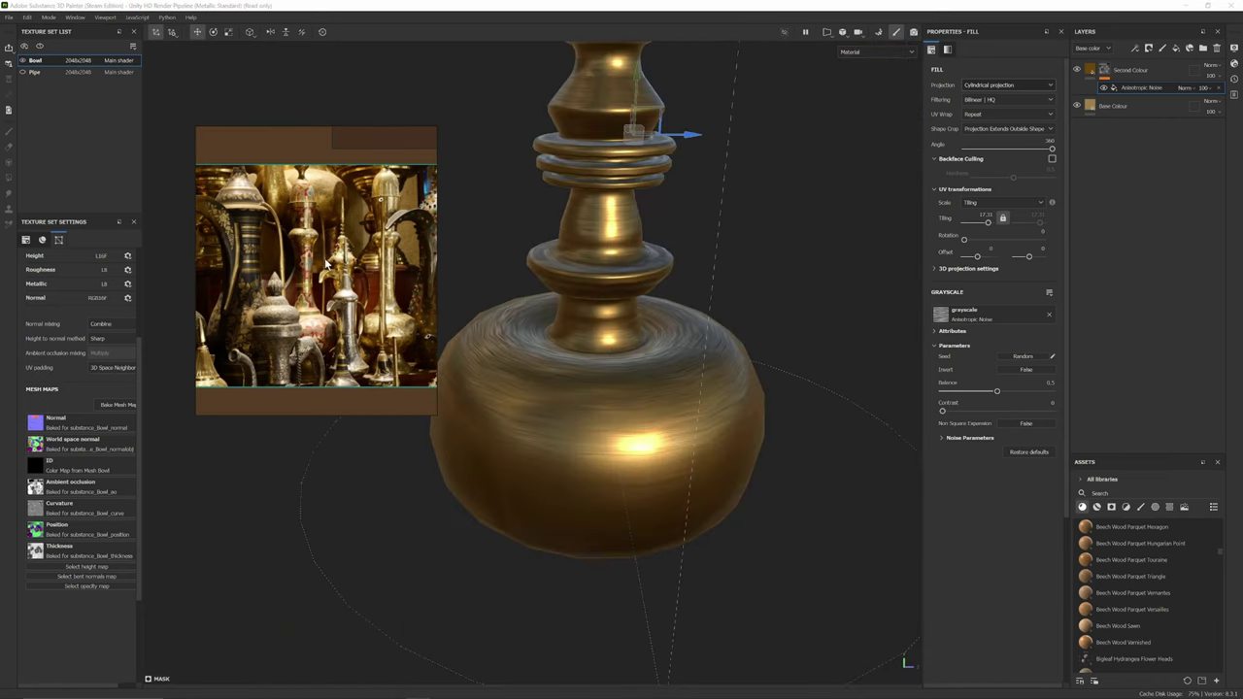
left_click_drag(326, 263, 1242, 301)
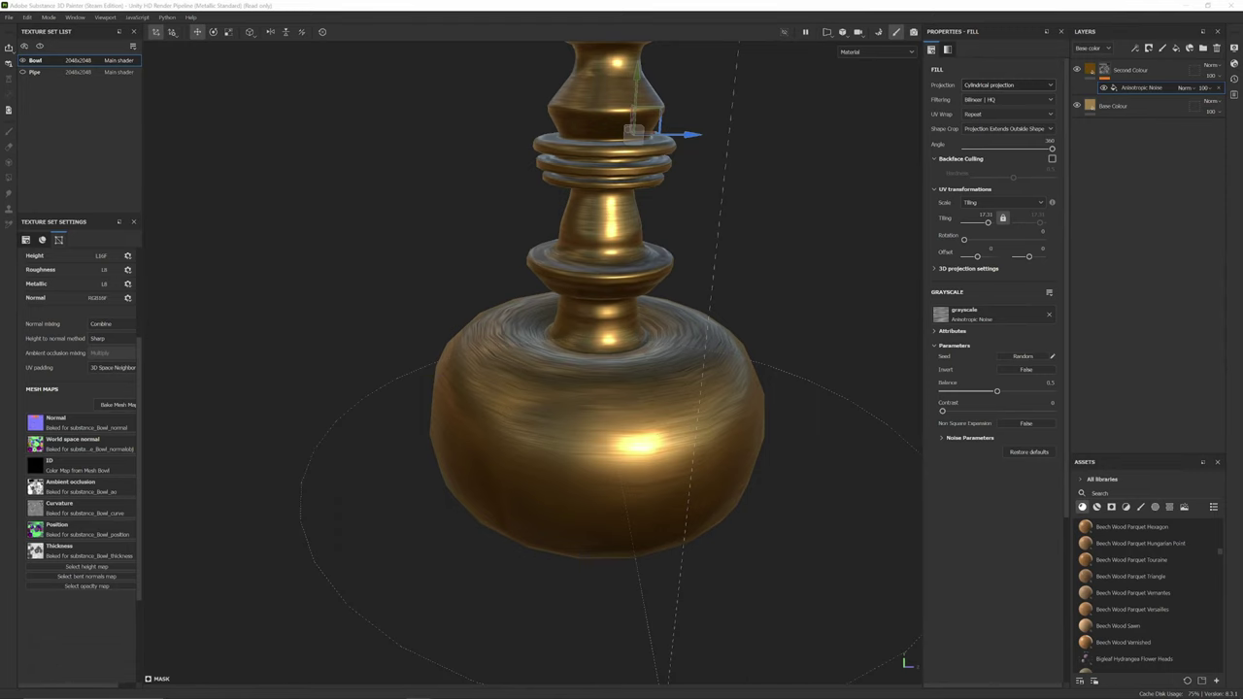
- Inspect the streaks around the bowl and neck and raise the Second Colour layer's height to about 0.036
scroll(744, 300, "up", 5)
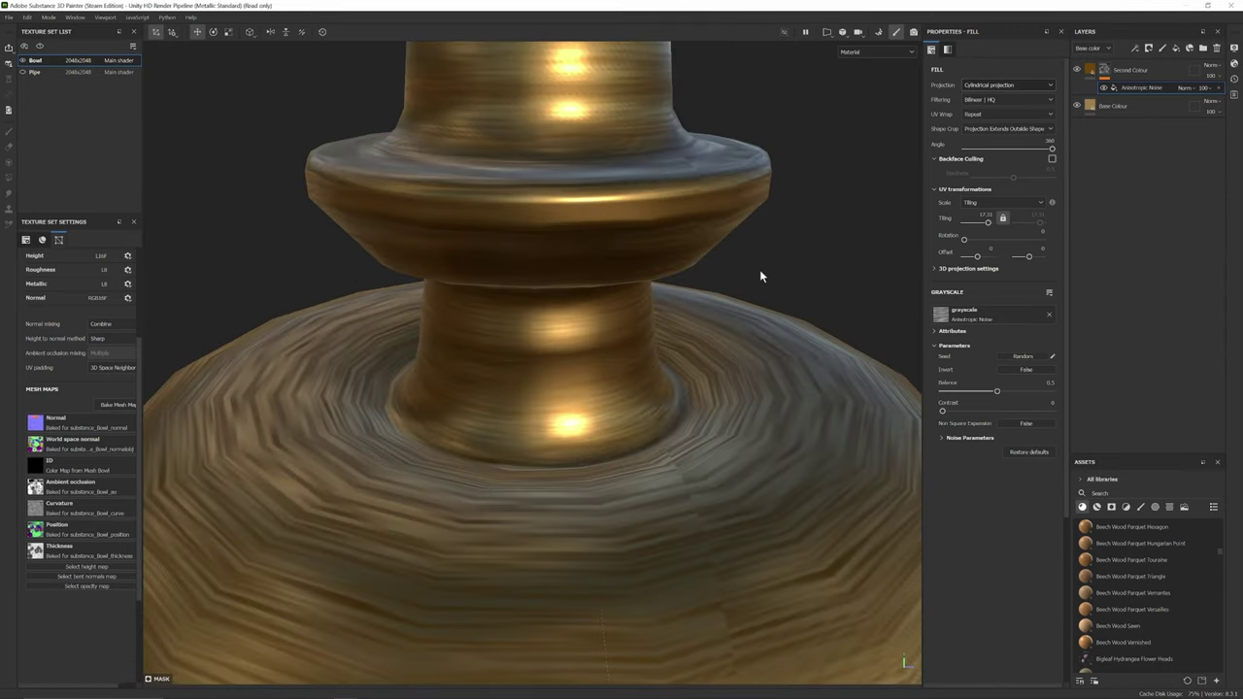
scroll(759, 269, "up", 2)
scroll(670, 345, "down", 2)
left_click_drag(588, 335, 572, 278, "alt")
scroll(671, 289, "down", 4)
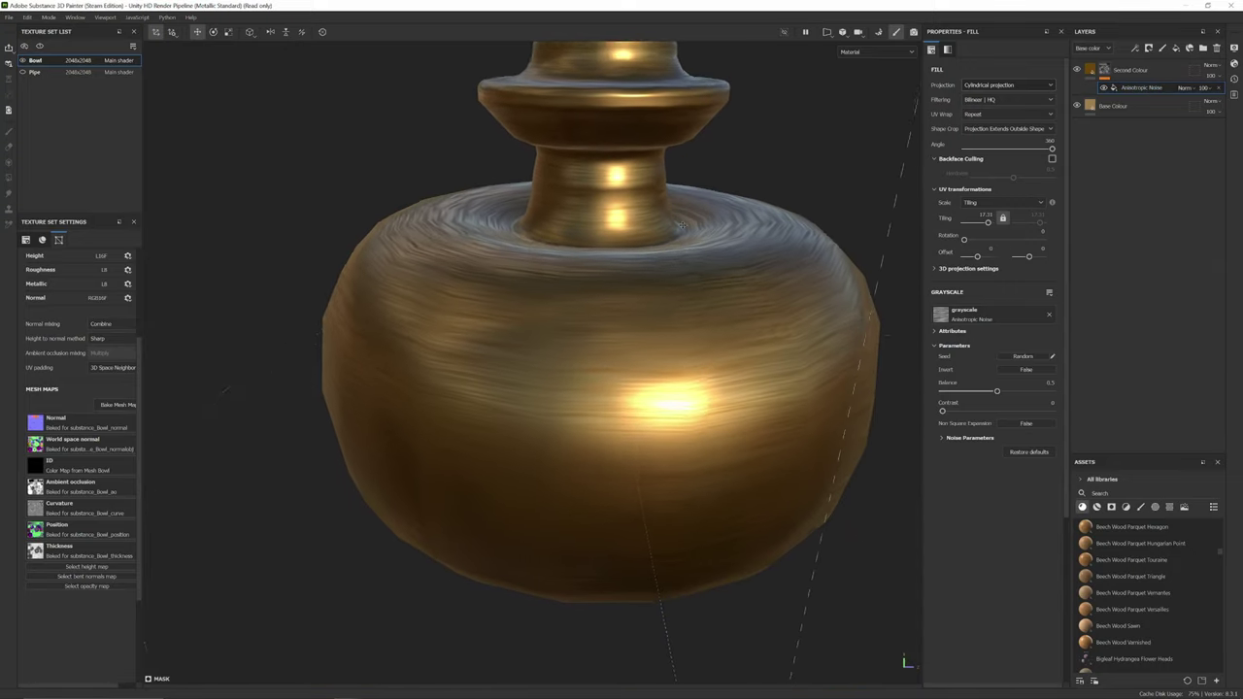
left_click_drag(681, 227, 720, 266, "alt")
scroll(725, 183, "down", 3)
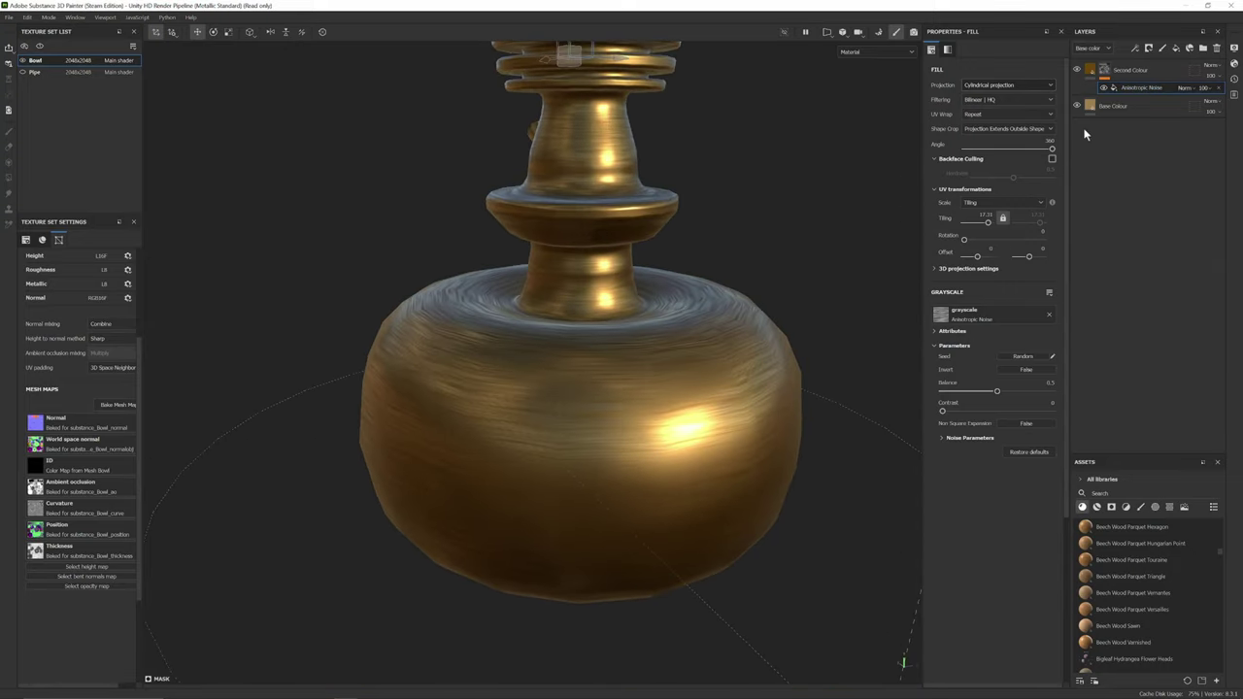
left_click(1095, 70)
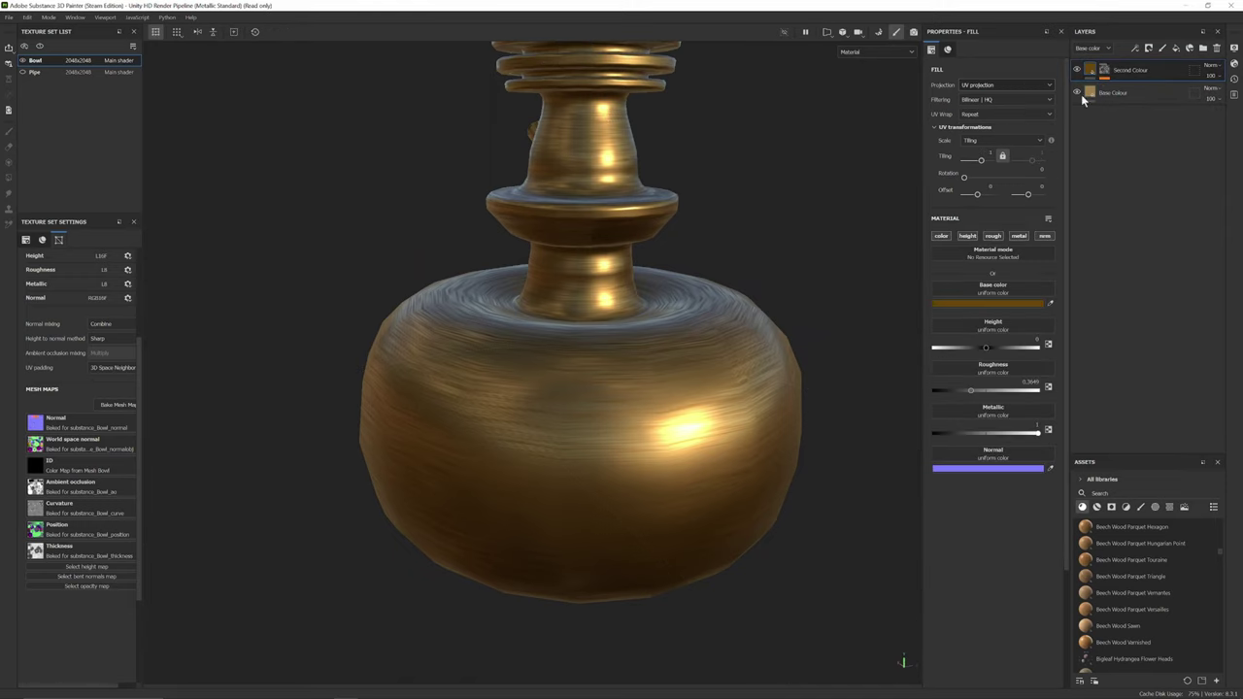
left_click(987, 346)
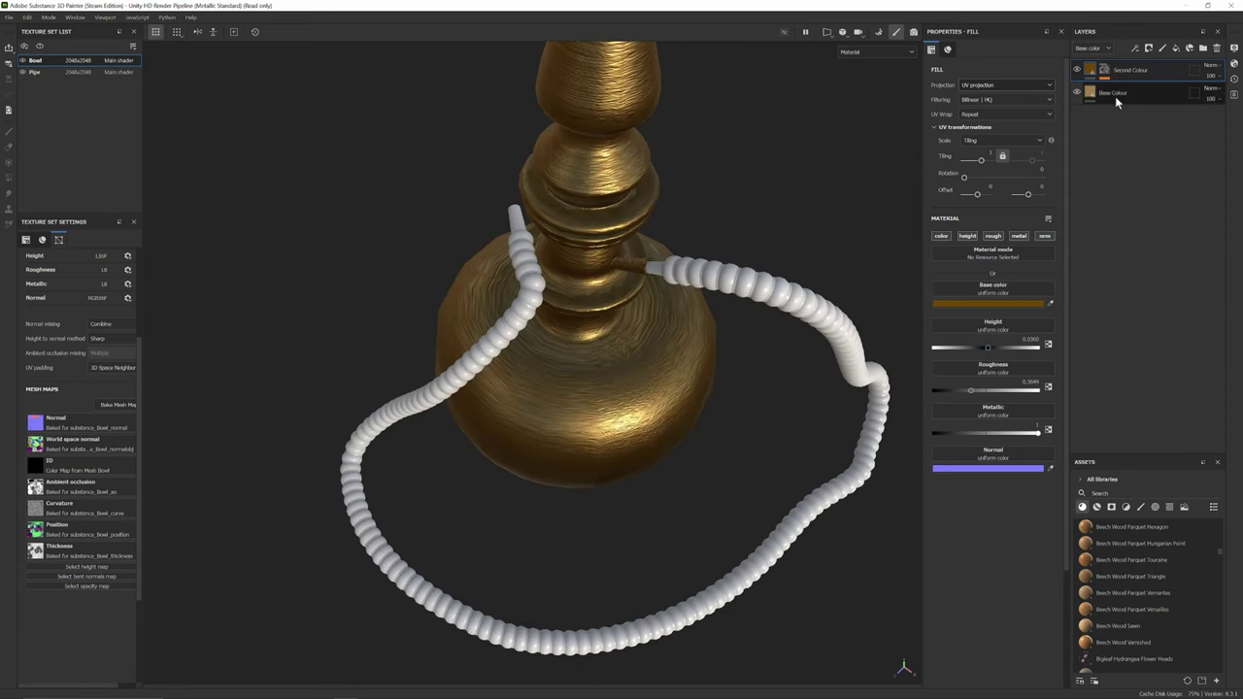
- Centre the Anisotropic Noise fill's cylindrical projection on the bowl's vertical axis, checking its alignment from above
left_click(1104, 72)
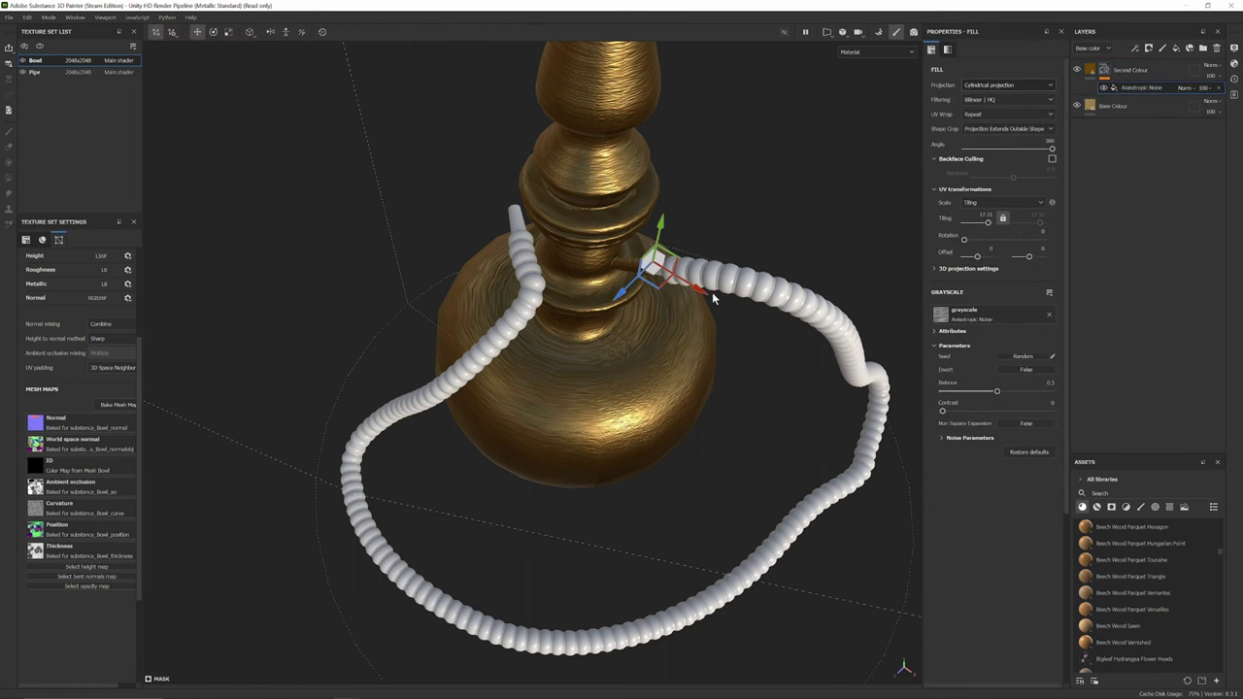
left_click_drag(685, 281, 500, 383, "alt")
left_click_drag(433, 341, 537, 445, "alt")
scroll(566, 391, "up", 8)
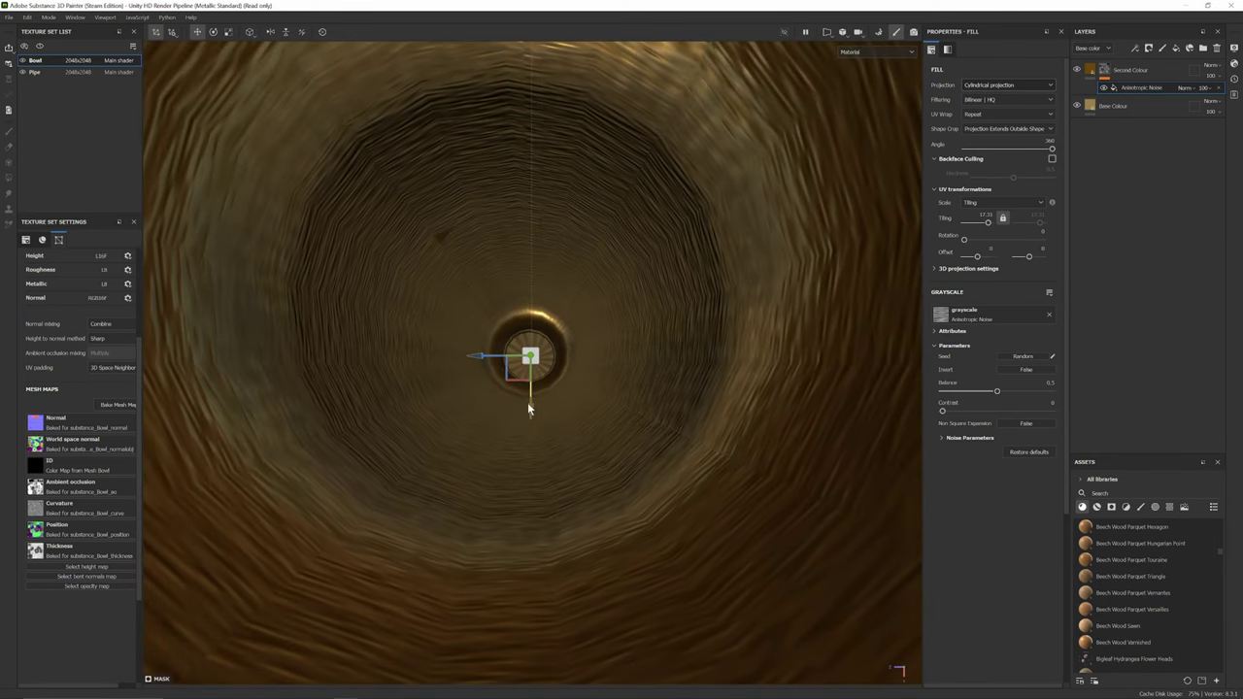
left_click_drag(484, 359, 480, 360)
scroll(493, 361, "down", 8)
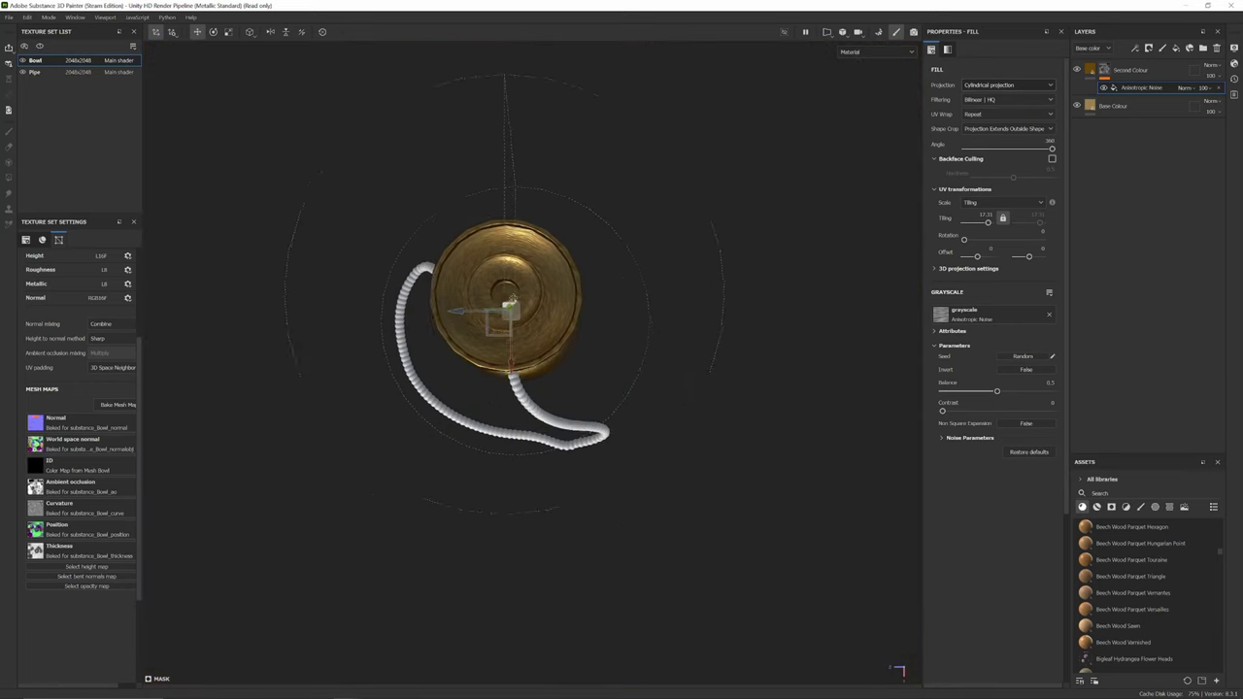
- Examine the streaks on the bowl and stem from the side under different environment lighting angles
left_click_drag(556, 295, 519, 172, "alt")
left_click_drag(527, 427, 529, 515, "alt")
middle_click_drag(529, 516, 576, 286, "alt")
scroll(577, 286, "up", 5)
left_click_drag(588, 276, 616, 327, "alt")
left_click_drag(604, 277, 686, 229, "alt")
right_click_drag(507, 250, 466, 314, "shift")
left_click_drag(467, 314, 561, 335, "alt")
right_click_drag(561, 335, 511, 341, "shift")
scroll(510, 359, "up", 3)
right_click_drag(573, 252, 666, 316, "alt")
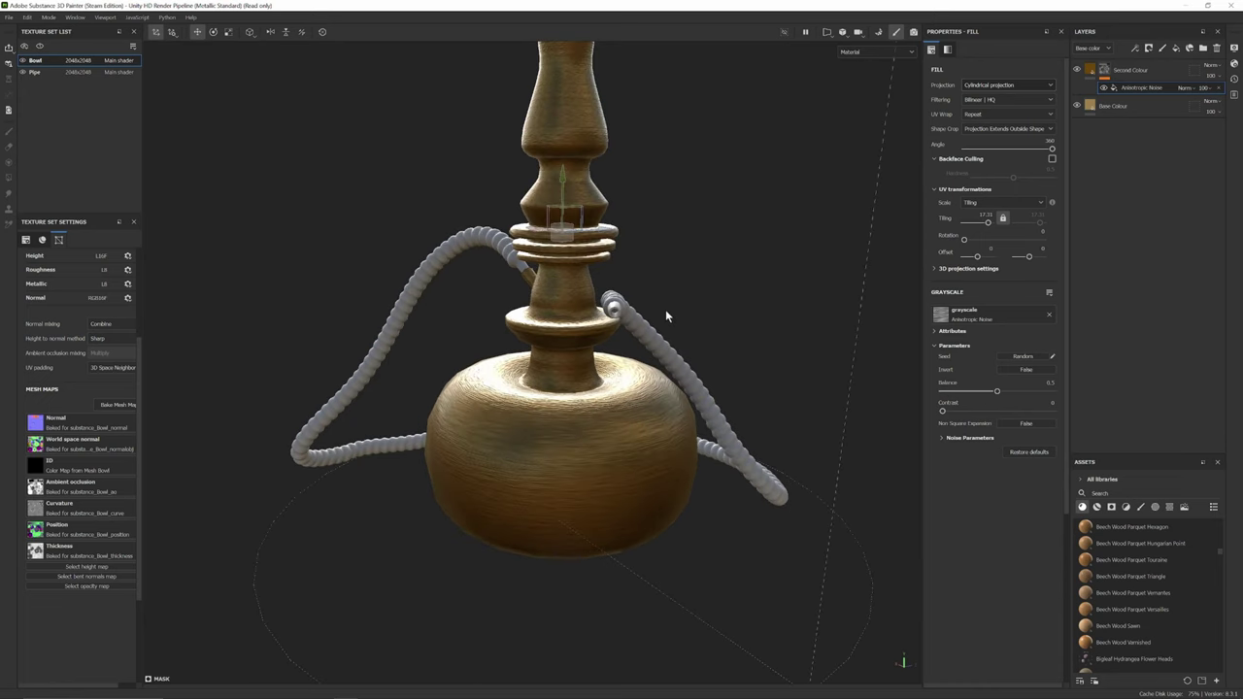
- Set the height to 0.015 on the Second Colour layer and -0.015 on the Base Colour layer
left_click(1089, 71)
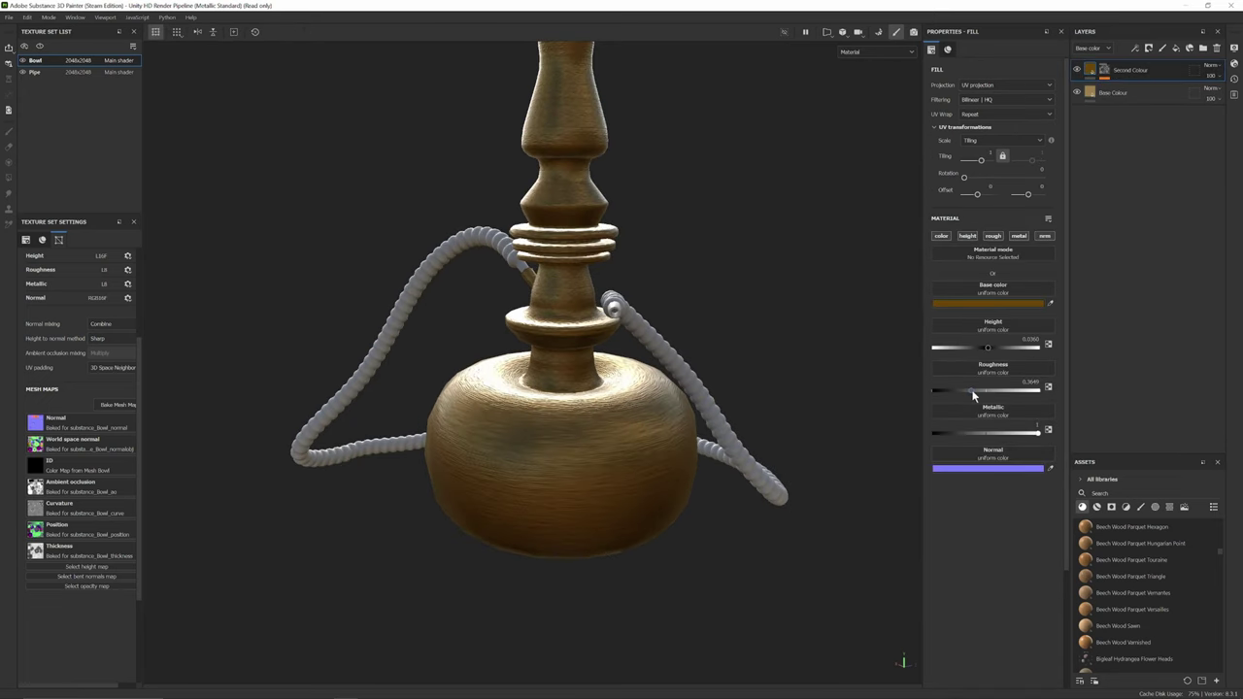
left_click(1027, 339)
type("0")
key("Return")
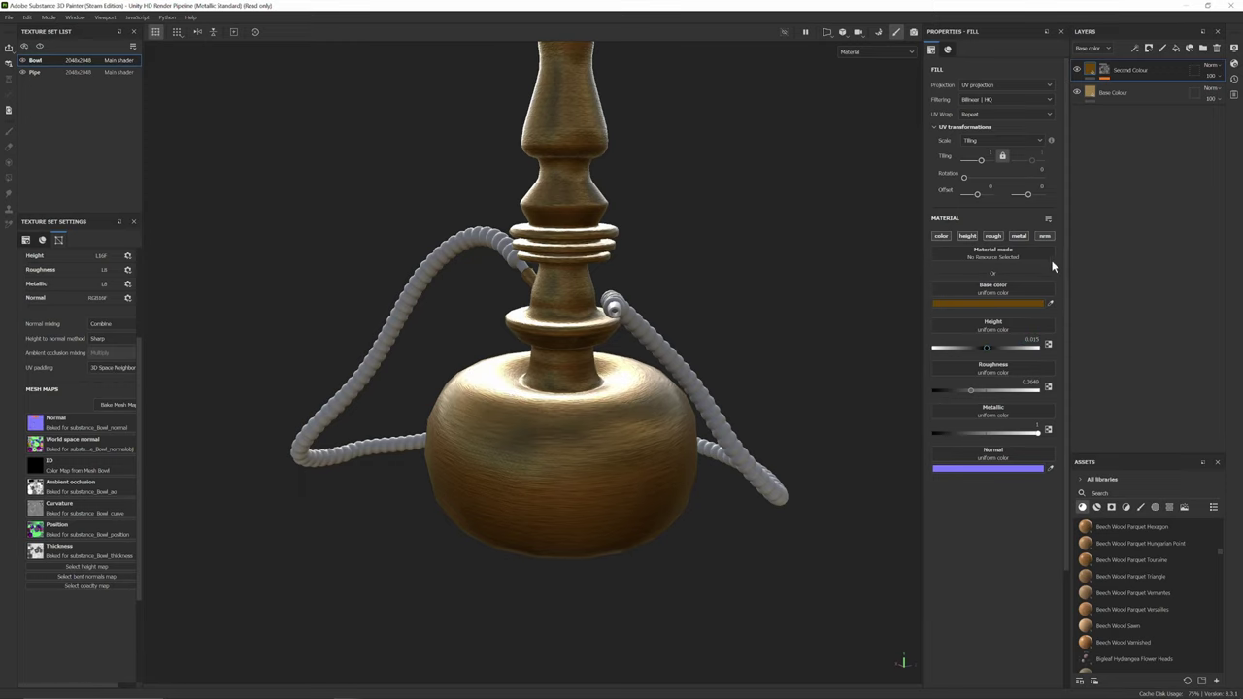
left_click(1092, 92)
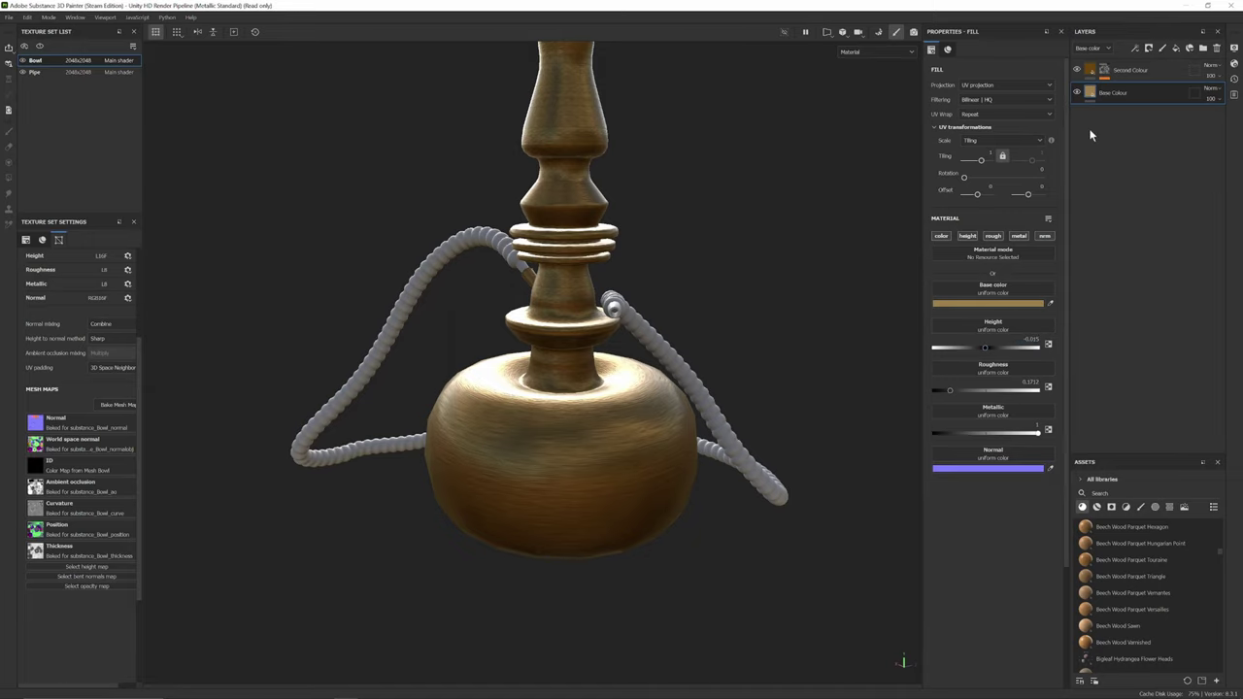
left_click(1095, 69)
- Examine the raised streaks on the bowl close up and from several sides
scroll(586, 508, "up", 10)
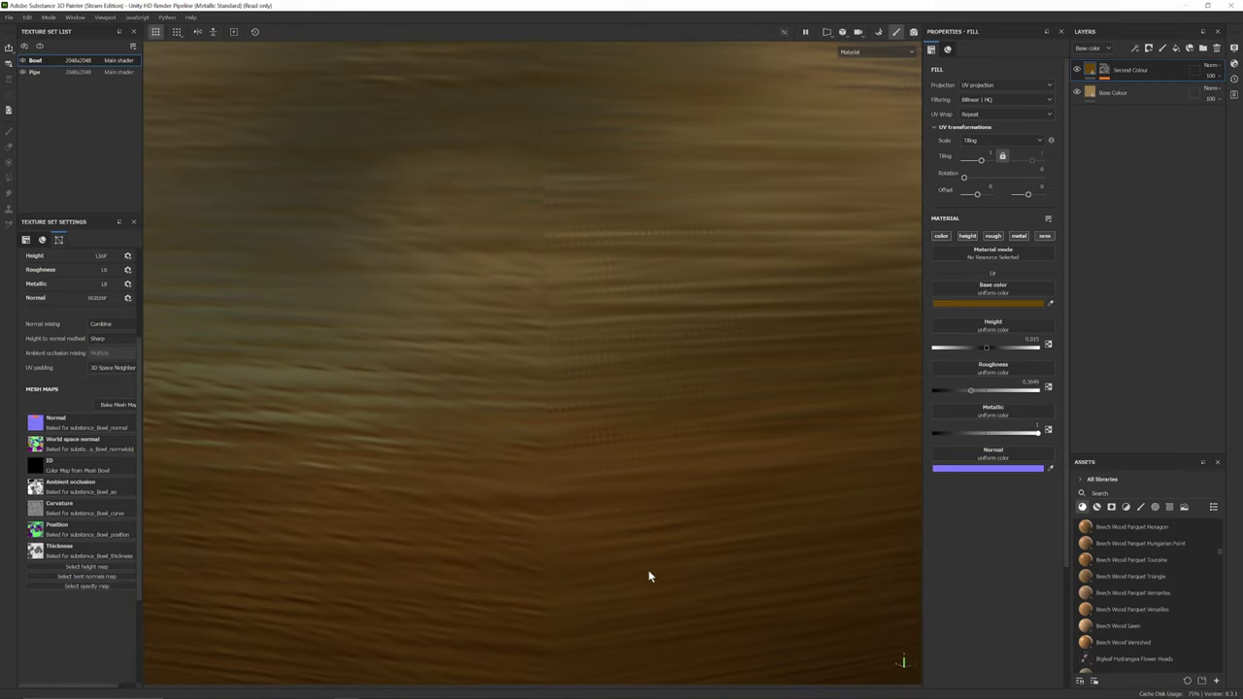
scroll(651, 571, "down", 8)
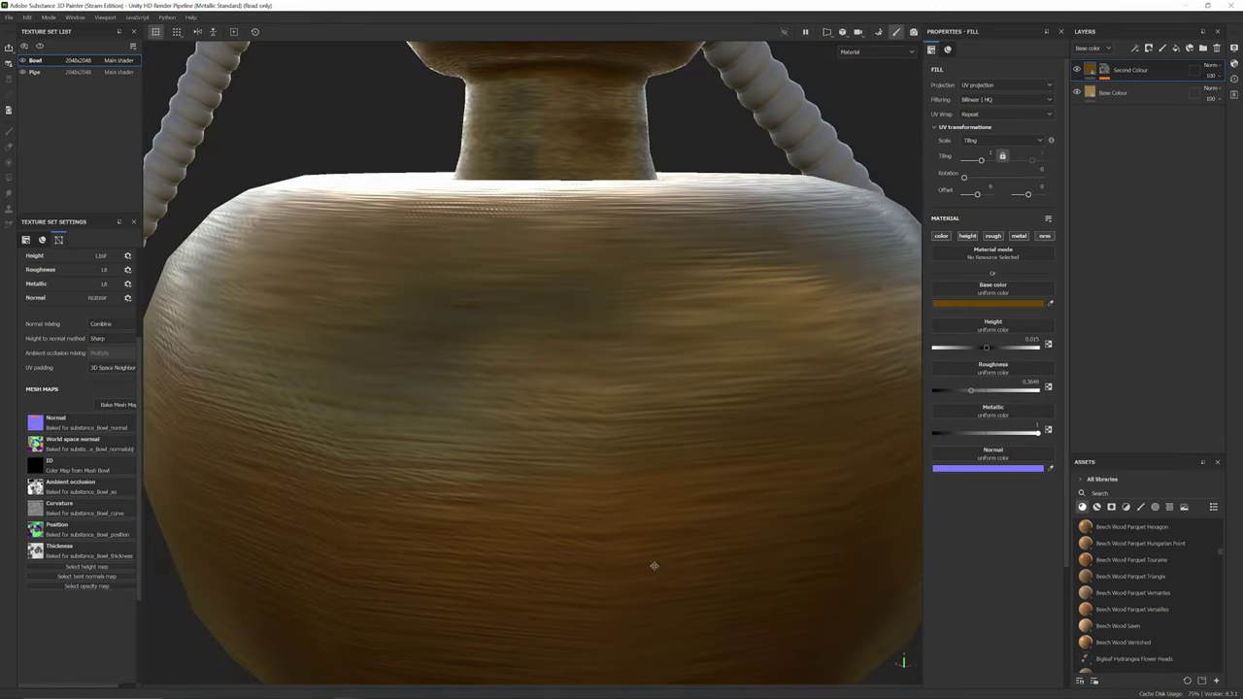
left_click_drag(655, 566, 764, 530, "alt")
scroll(747, 524, "down", 2)
scroll(745, 521, "down", 5)
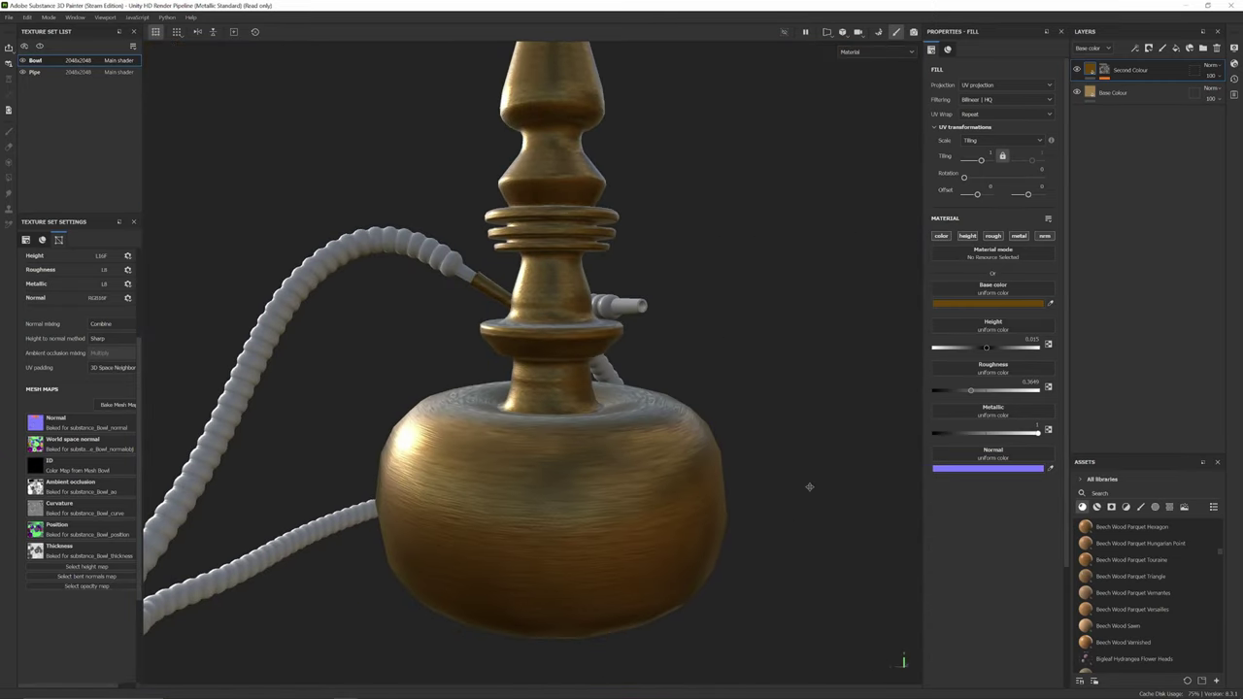
left_click_drag(810, 488, 920, 485, "alt")
scroll(606, 533, "up", 3)
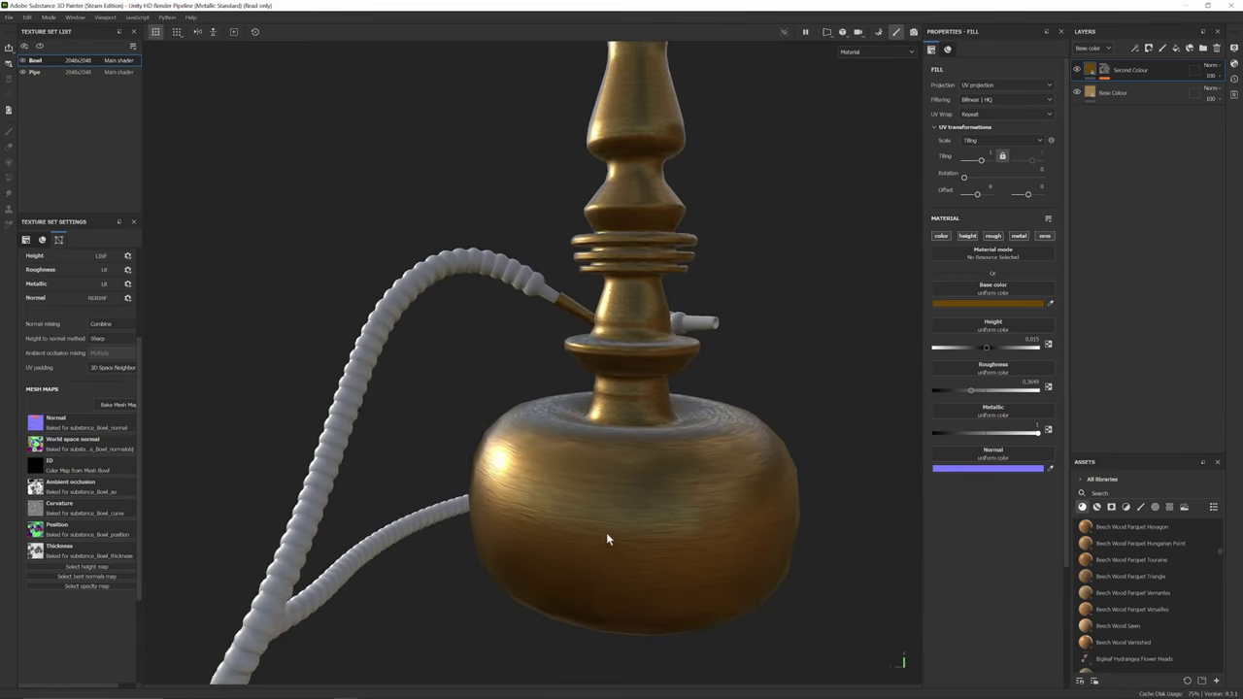
left_click_drag(612, 471, 647, 495, "alt")
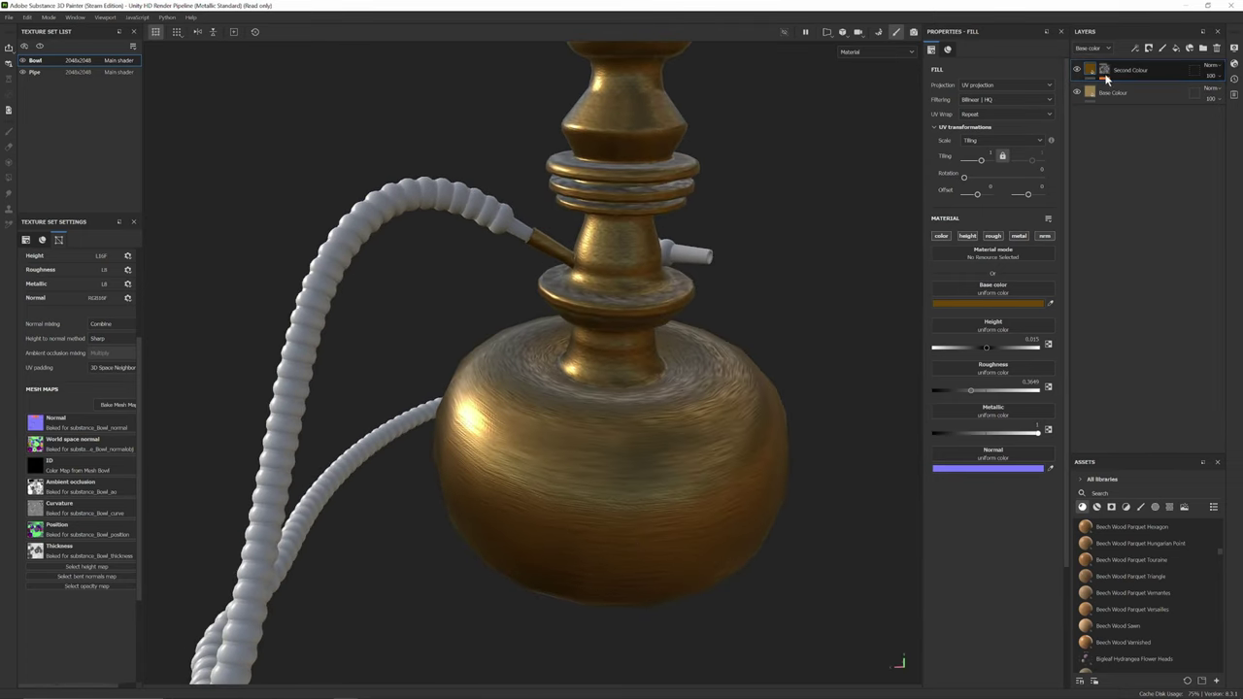
- Select the Anisotropic Noise fill in the Second Colour mask and lower its tiling to about 8 for broader streaks
key("1")
scroll(1002, 344, "down", 1)
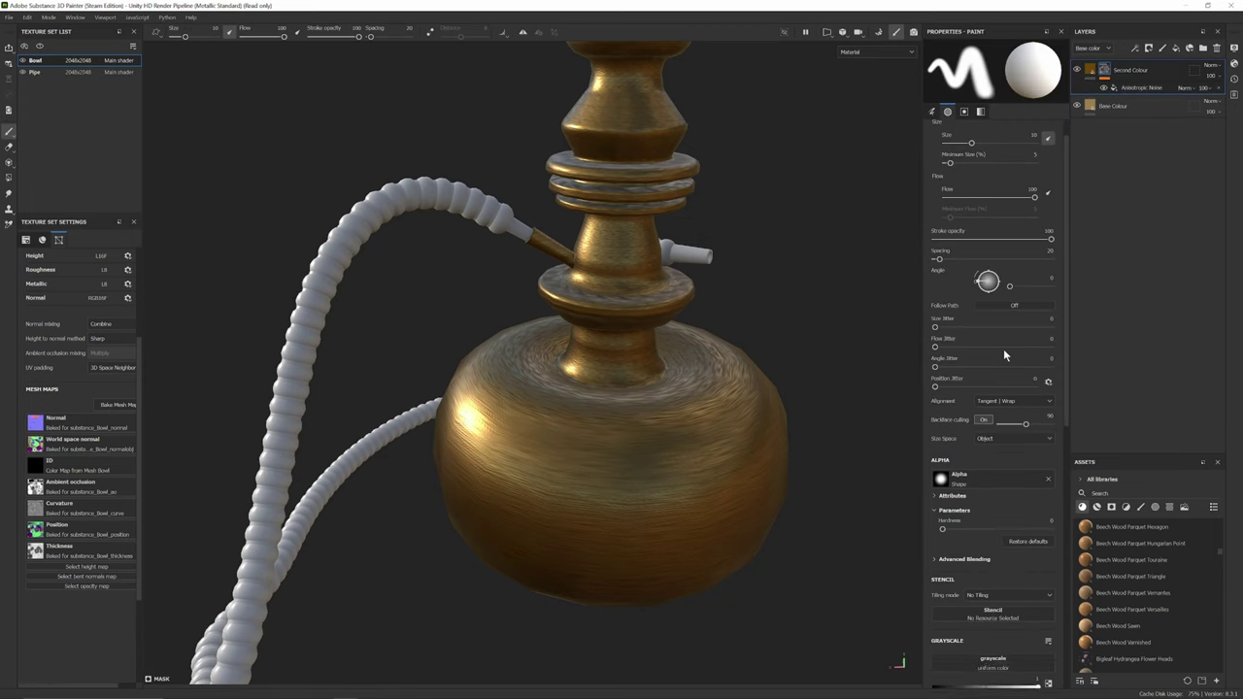
left_click(1125, 85)
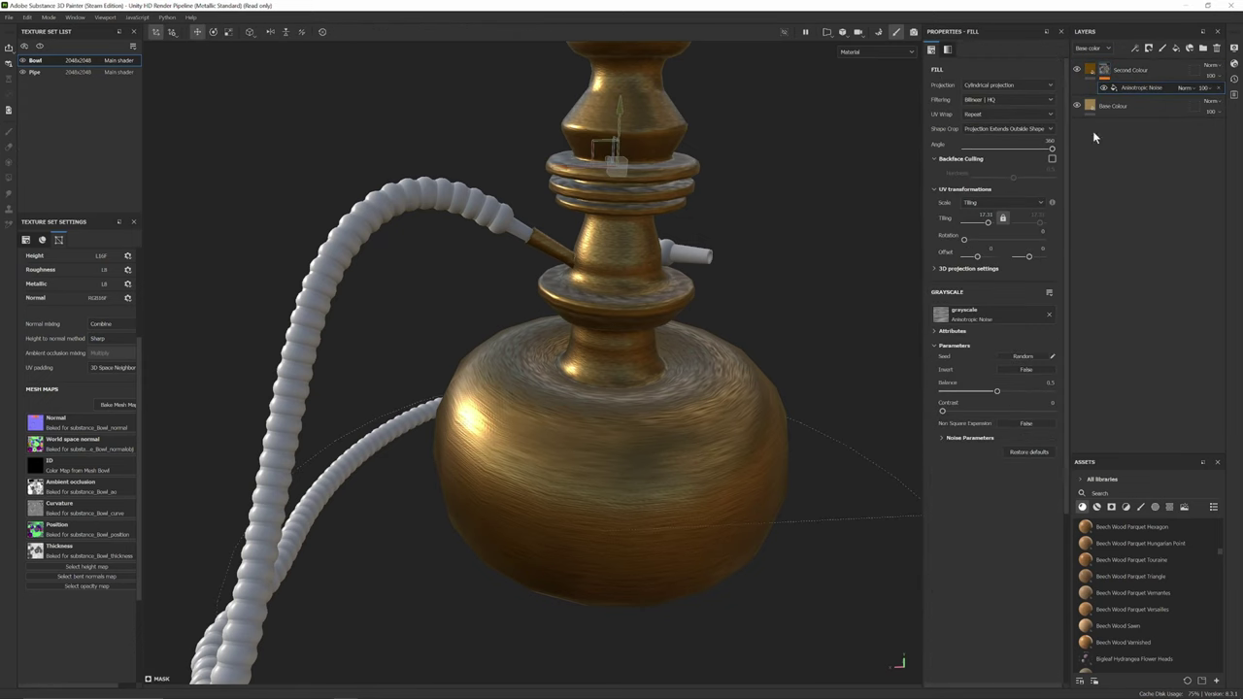
left_click_drag(989, 227, 986, 228)
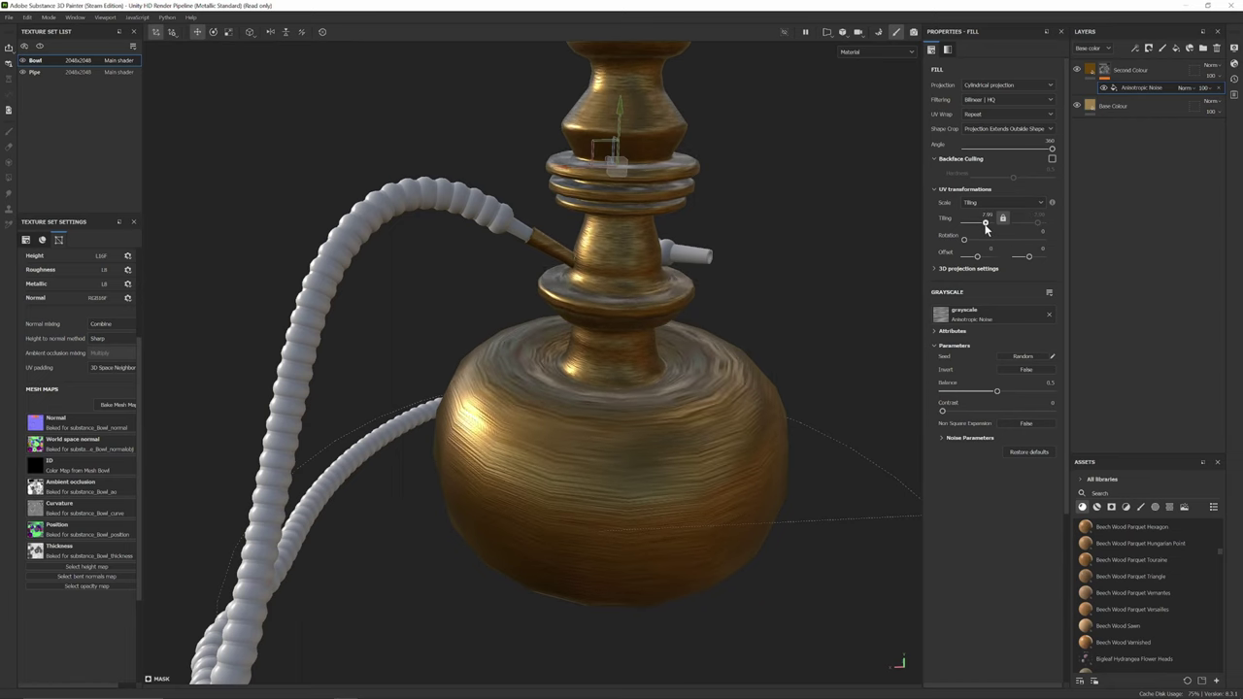
- Add a Blur Slope filter above the Anisotropic Noise fill in the Second Colour mask
right_click(1134, 85)
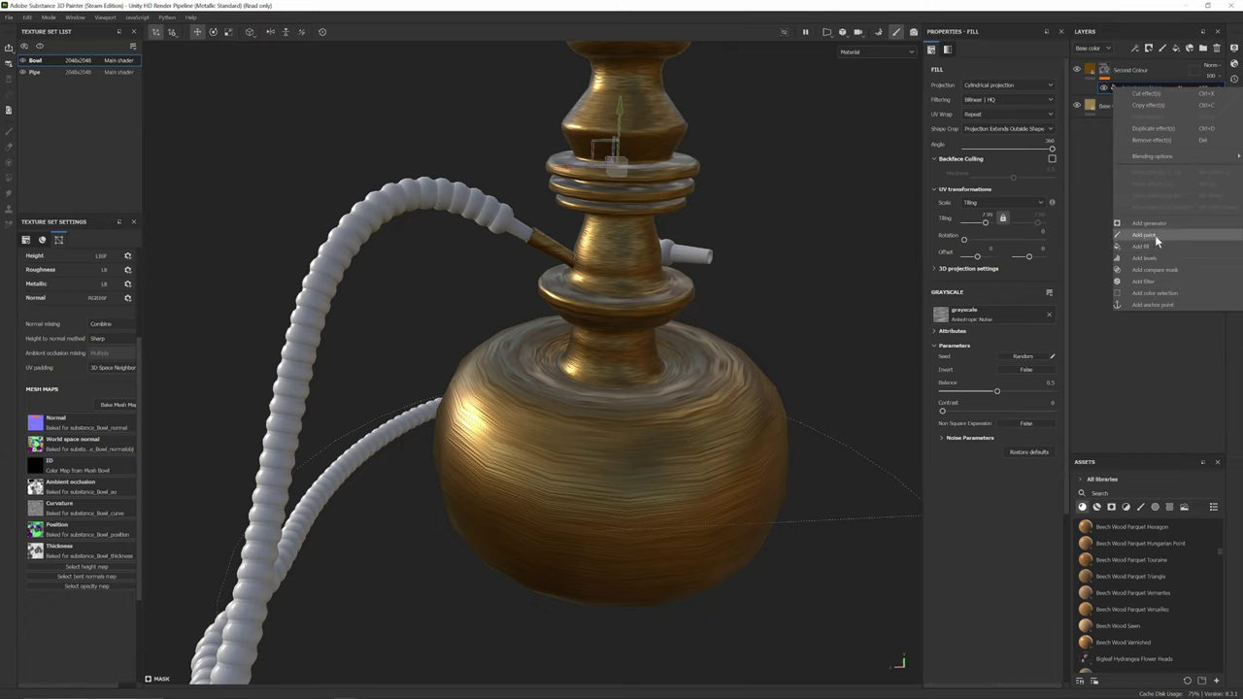
left_click(1146, 280)
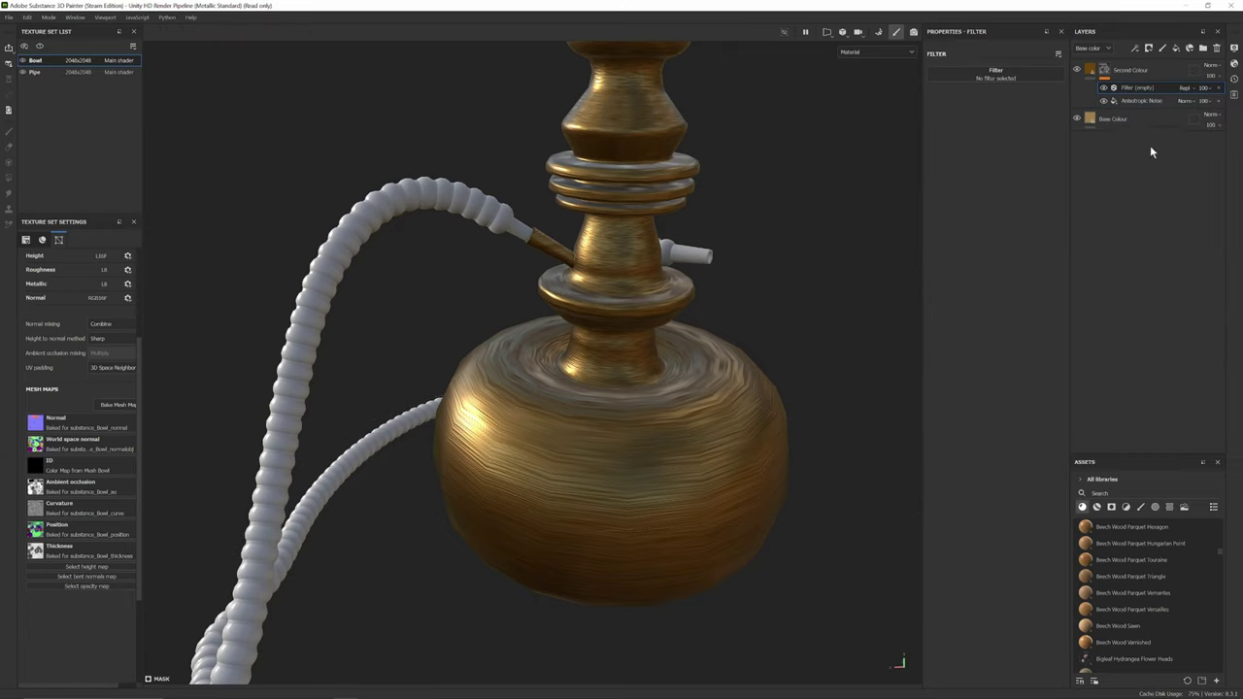
right_click(1115, 87)
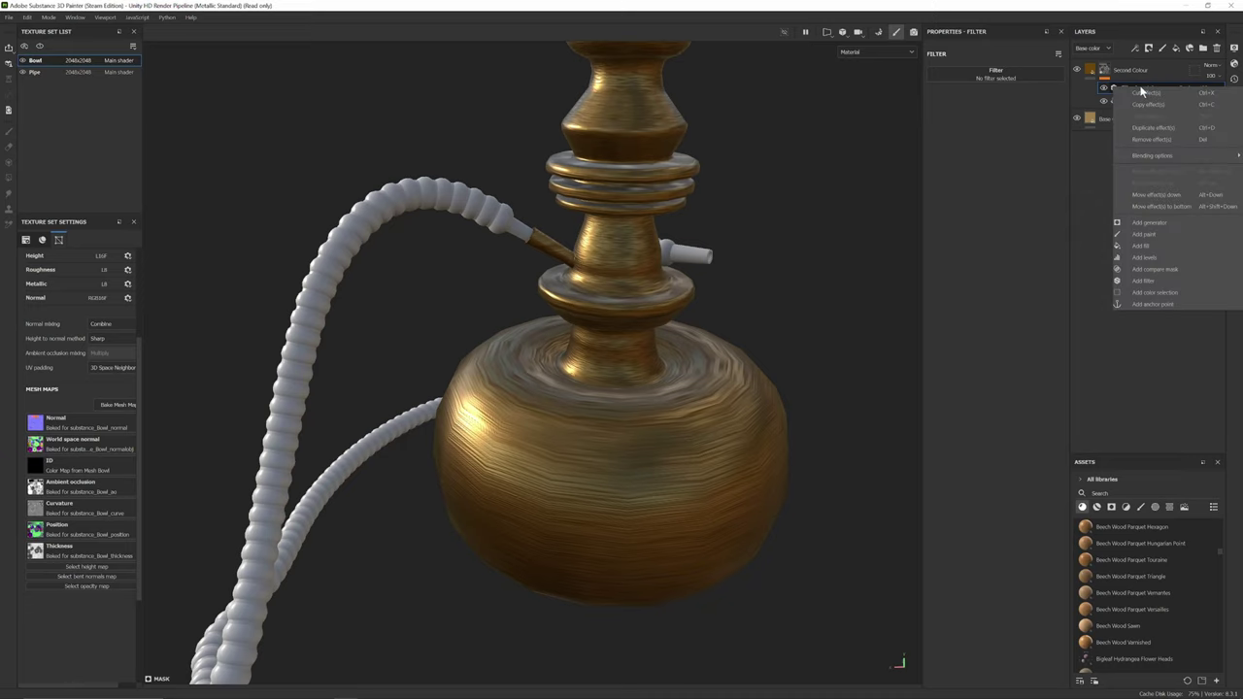
left_click(1090, 186)
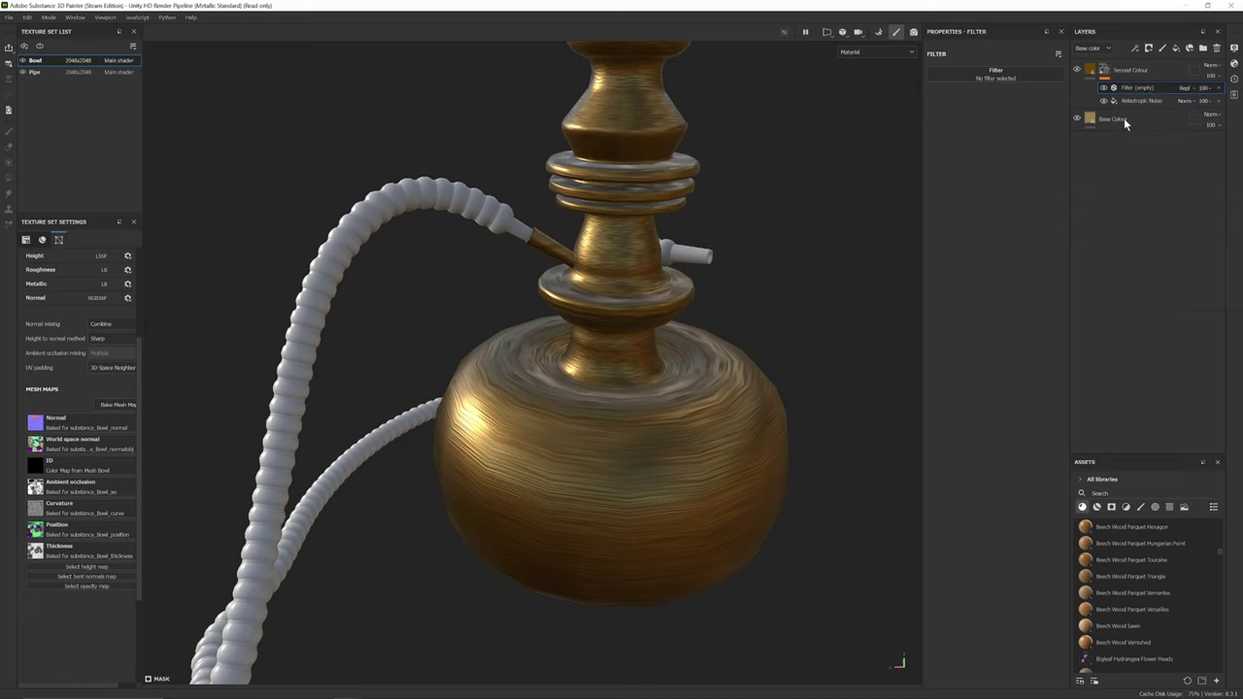
left_click(1003, 73)
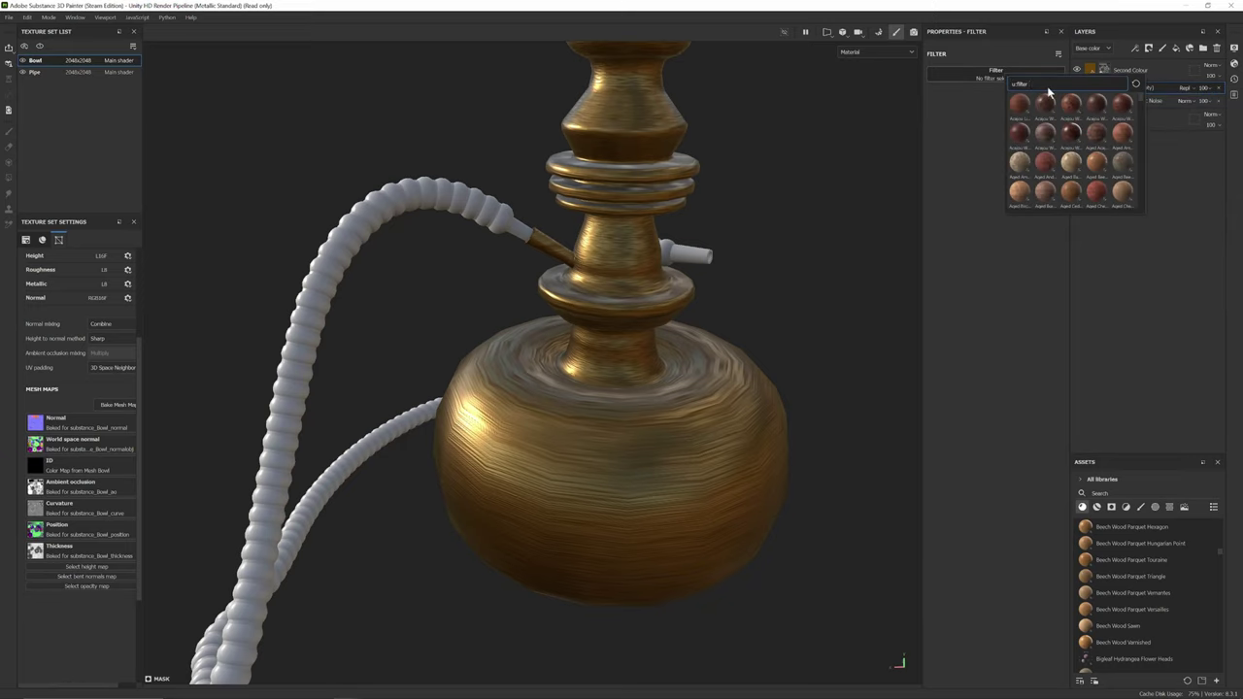
type("Blur")
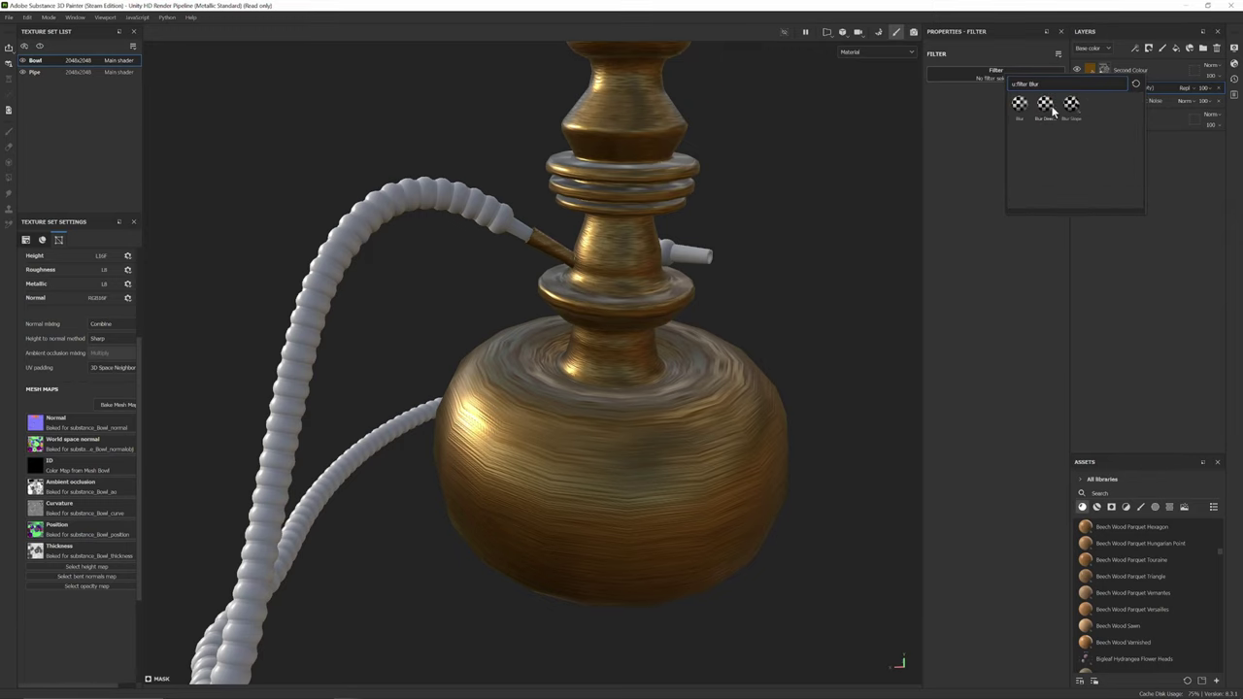
left_click(1072, 105)
- Lower the Blur Slope filter's intensity to 0.008
scroll(649, 485, "up", 5)
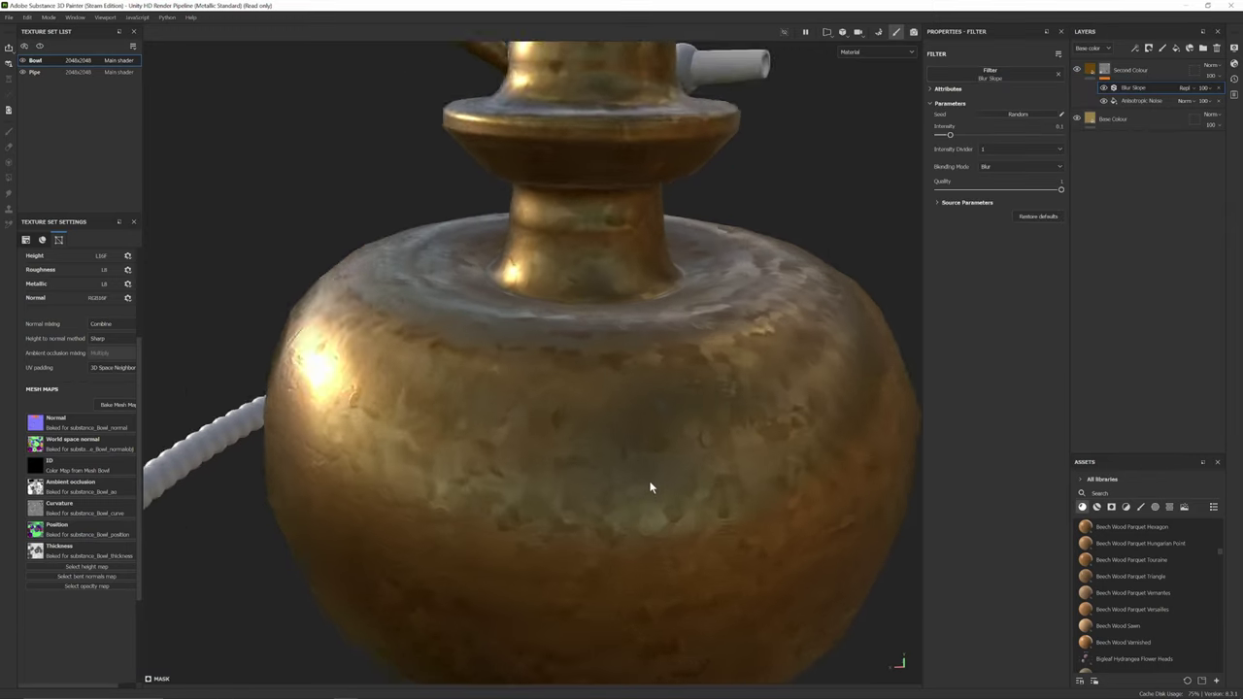
left_click_drag(677, 439, 699, 369, "alt")
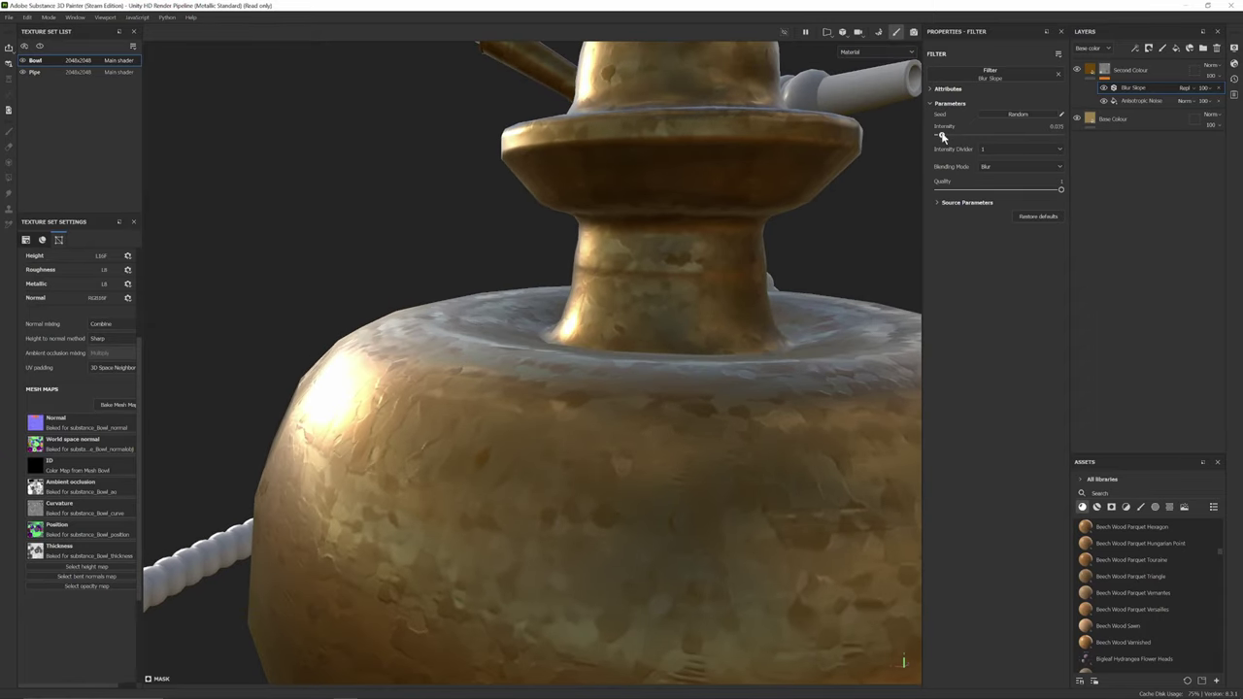
left_click_drag(941, 137, 939, 136)
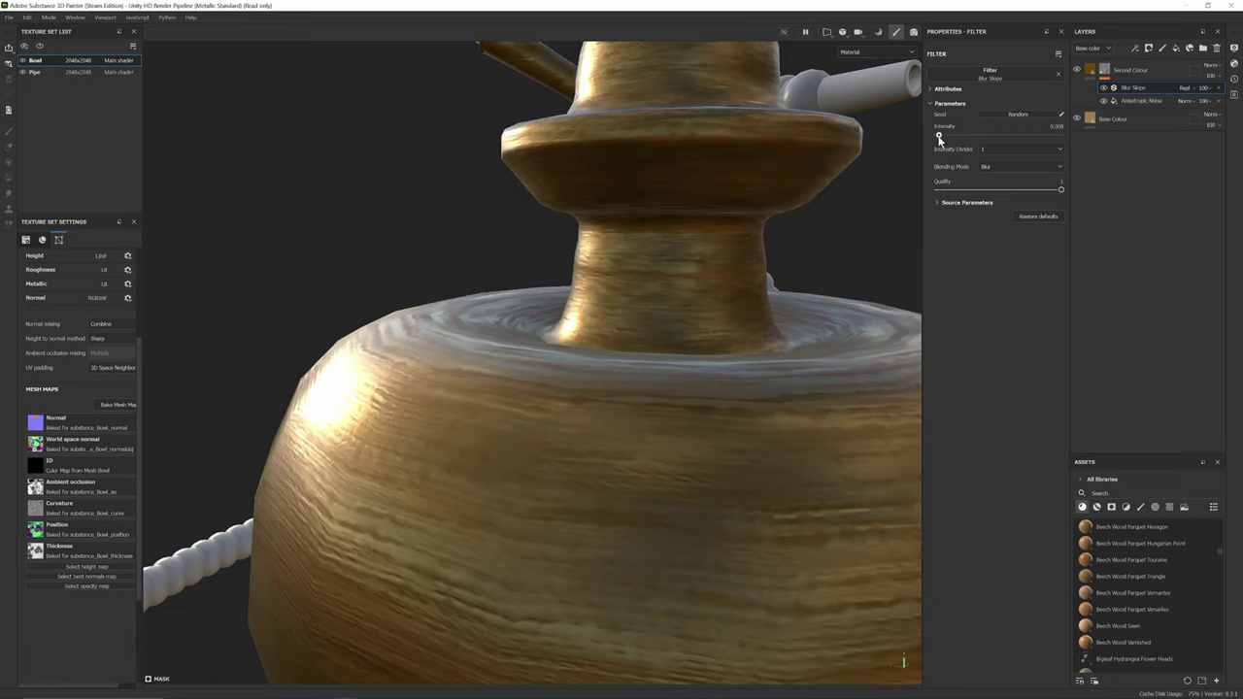
- Examine the slope-blurred streaks on the bowl and stem from several sides and under different lighting
scroll(768, 388, "down", 5)
left_click_drag(767, 413, 853, 398, "alt")
scroll(544, 496, "up", 3)
left_click_drag(550, 496, 637, 494, "alt")
scroll(703, 496, "down", 2)
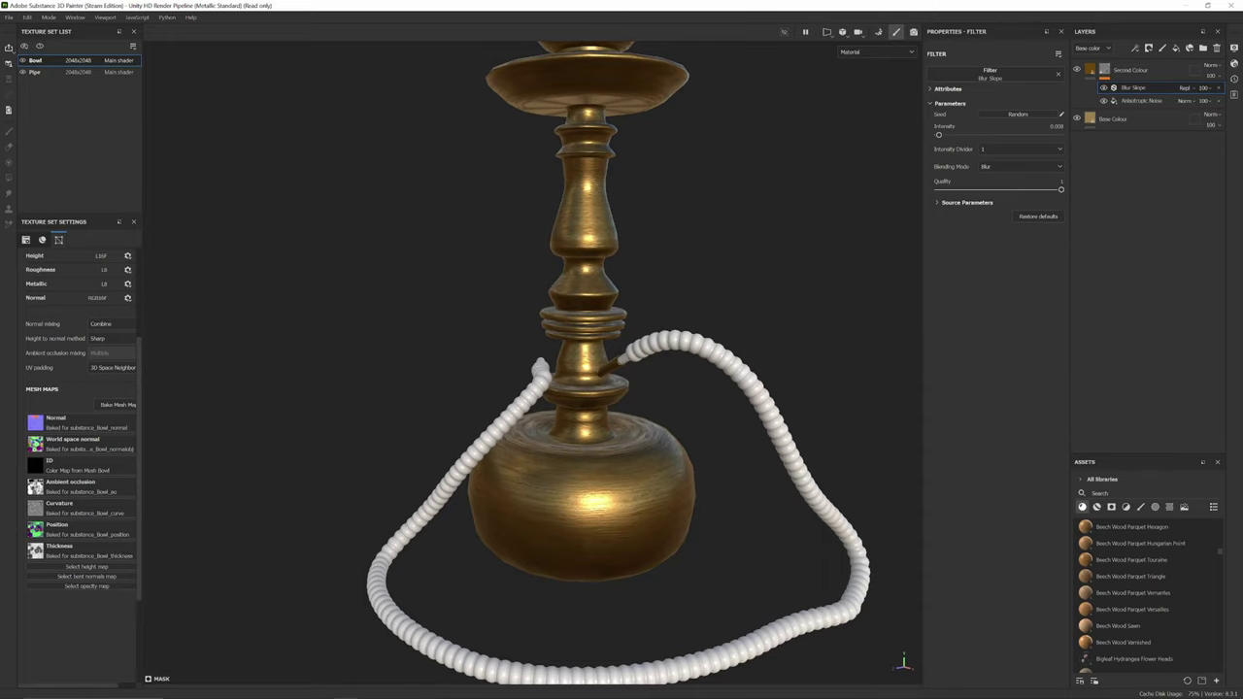
left_click_drag(633, 392, 748, 385, "alt")
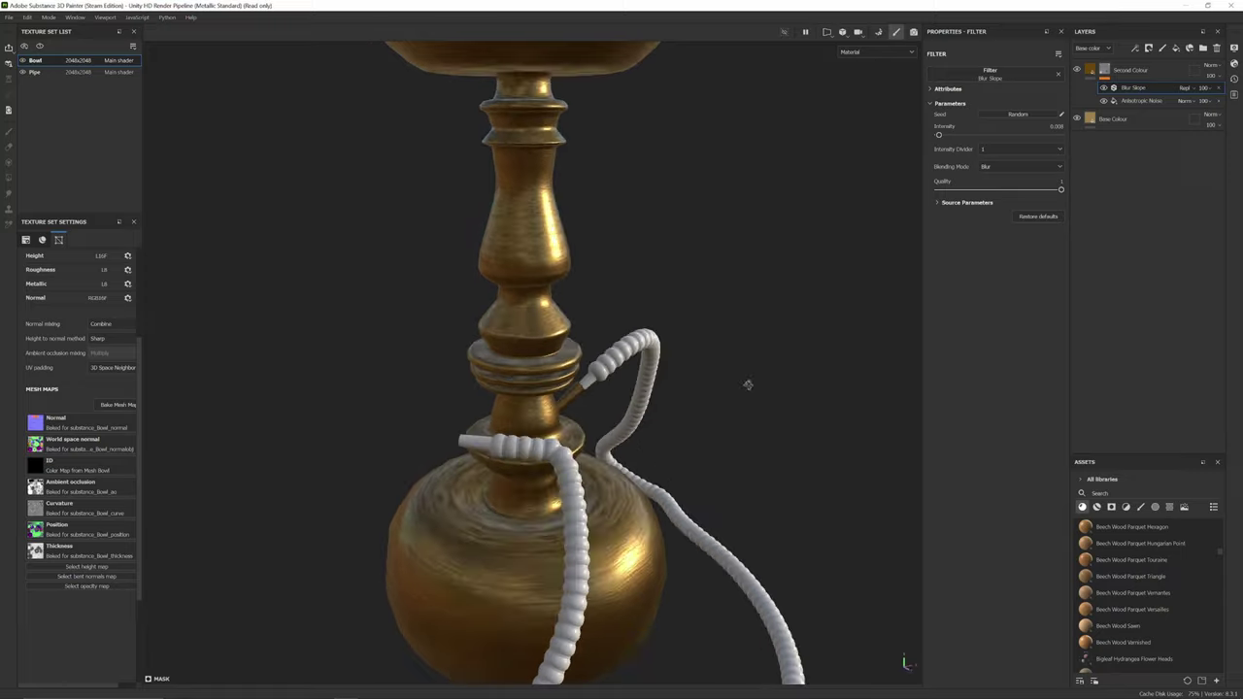
scroll(600, 511, "down", 3)
left_click_drag(600, 511, 651, 600, "alt")
scroll(651, 600, "up", 10)
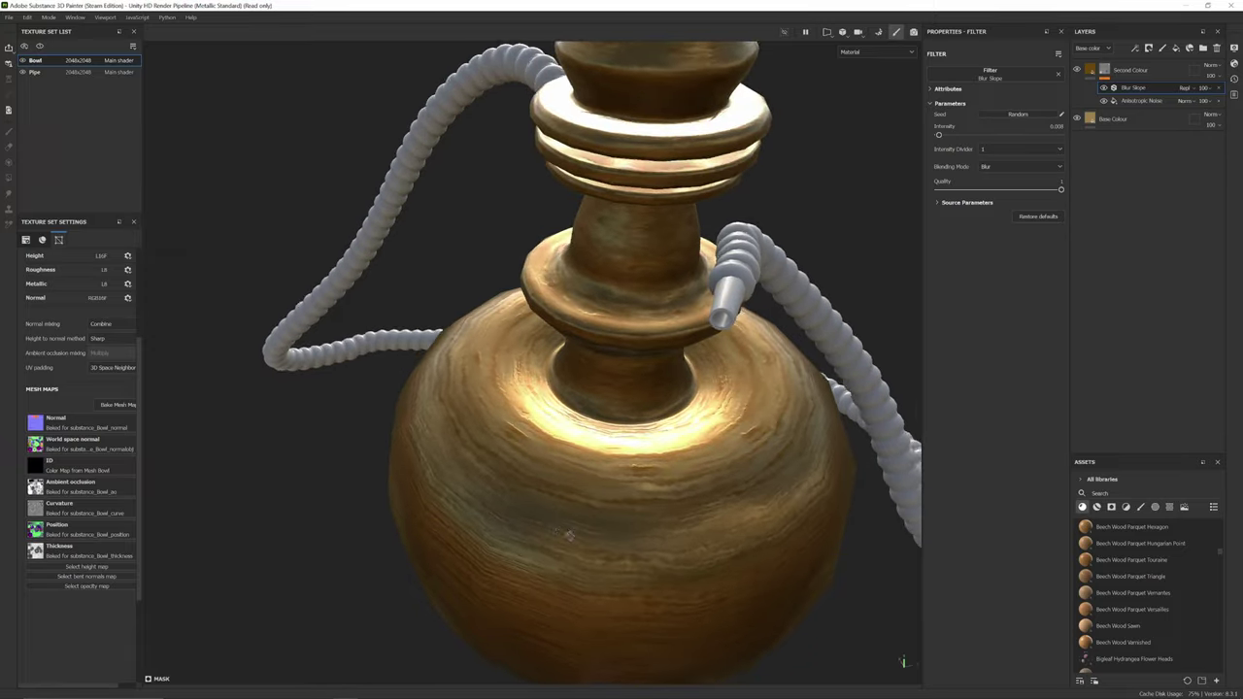
left_click_drag(570, 535, 586, 370, "alt")
right_click_drag(586, 370, 666, 409, "shift")
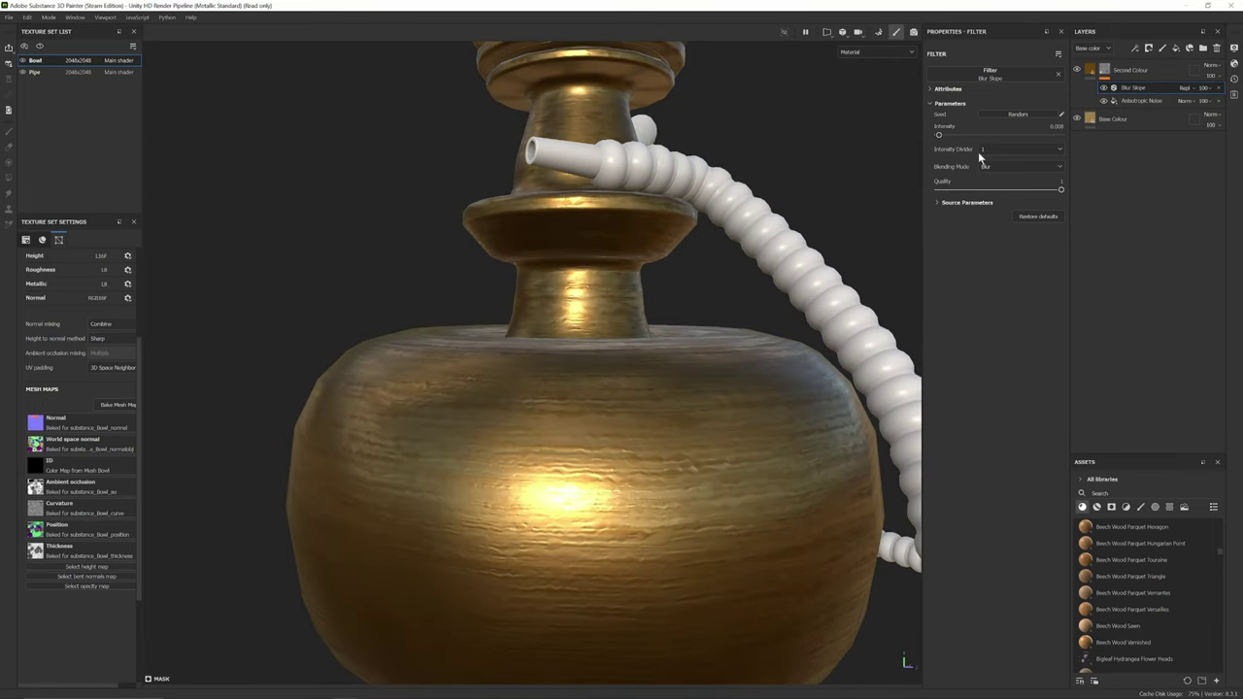
scroll(693, 388, "down", 1)
left_click_drag(692, 382, 748, 466, "alt")
right_click(1115, 90)
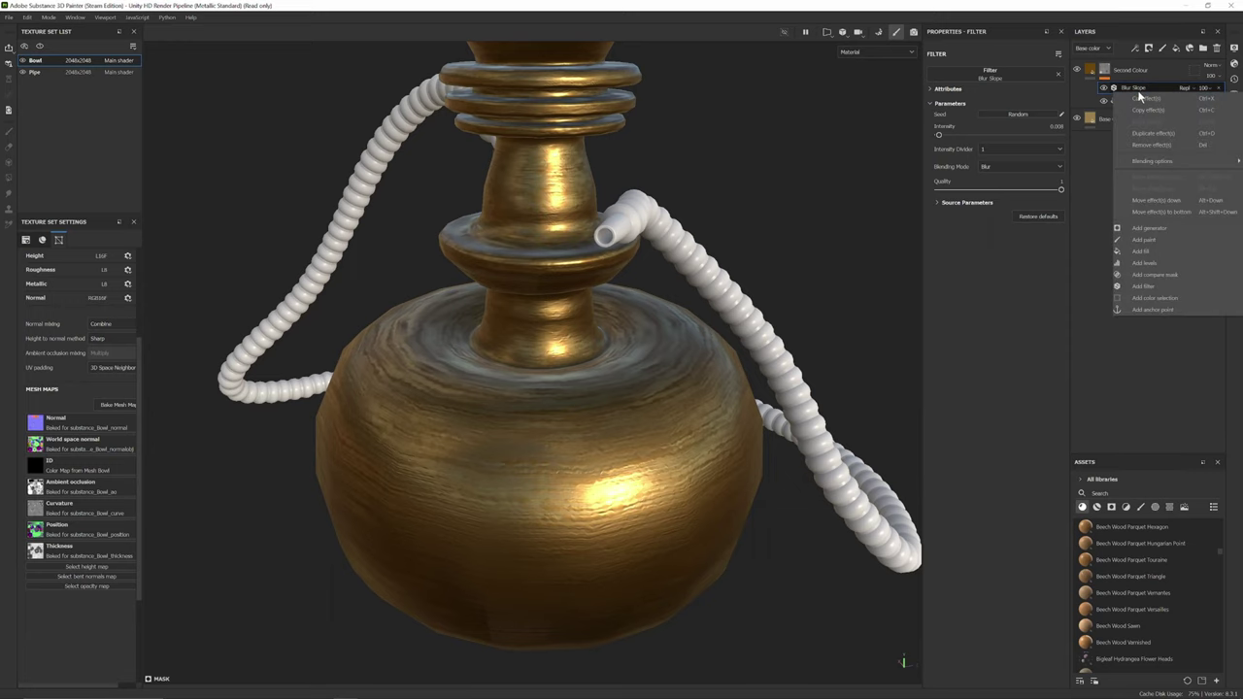
left_click(1105, 120)
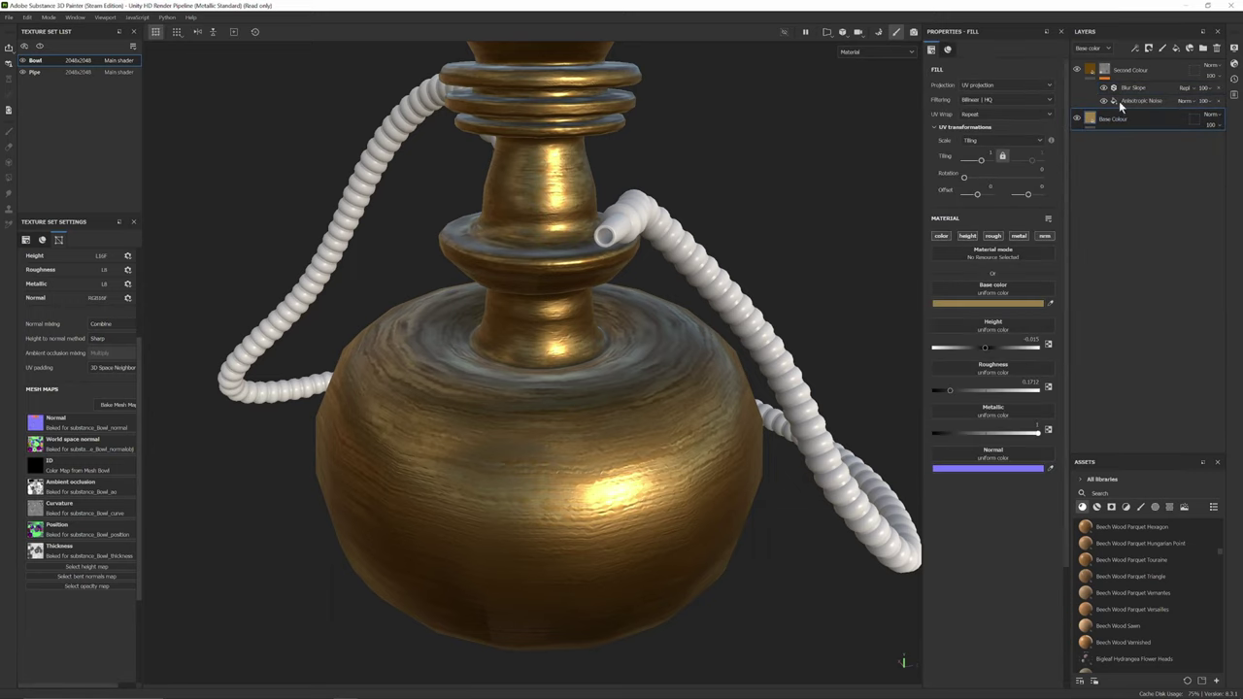
left_click(1135, 104)
right_click(1137, 103)
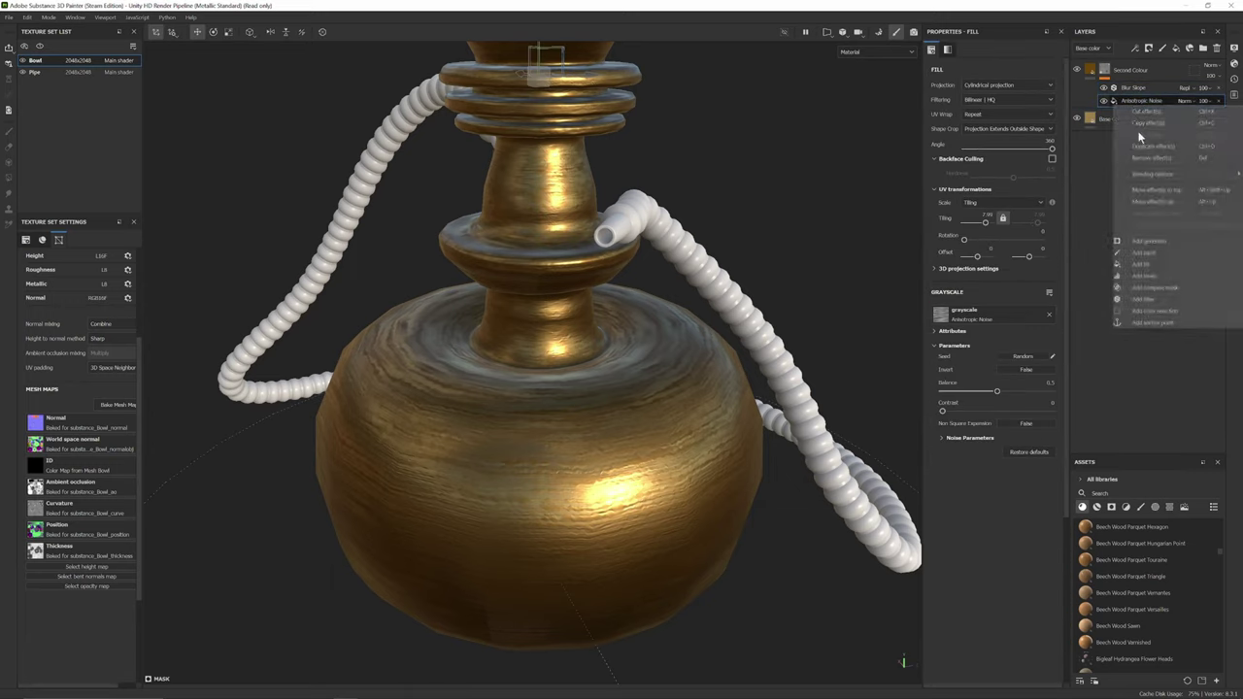
left_click(1157, 264)
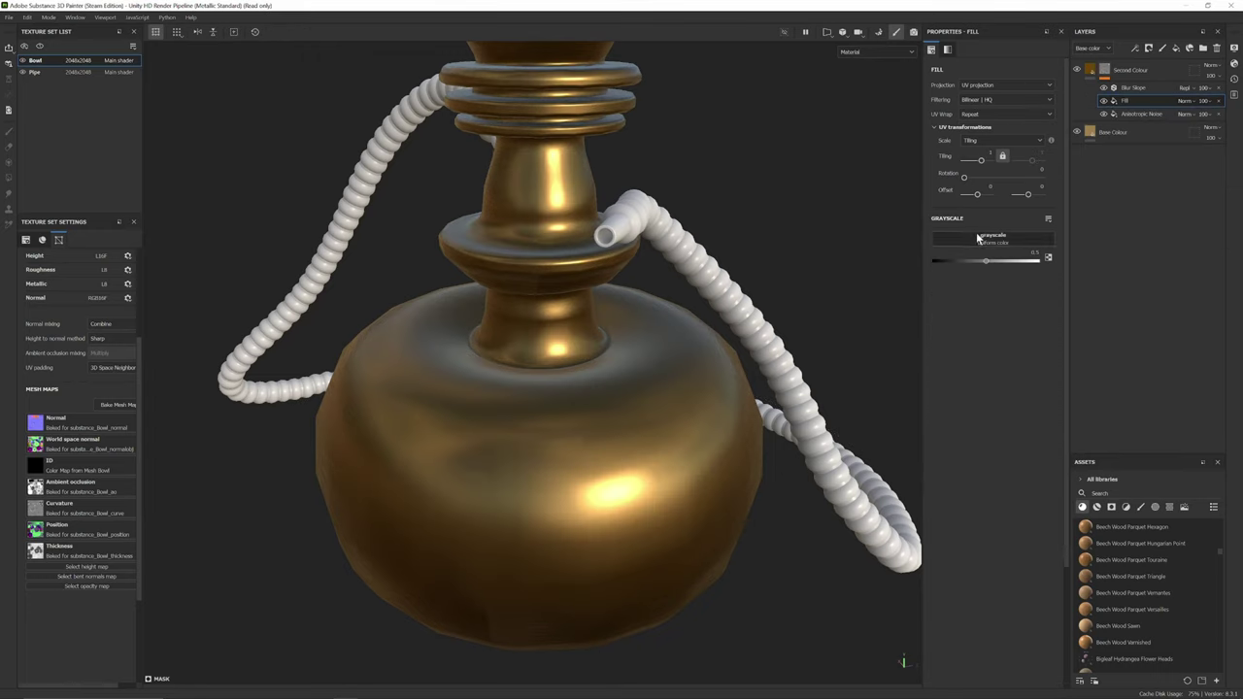
key("Delete")
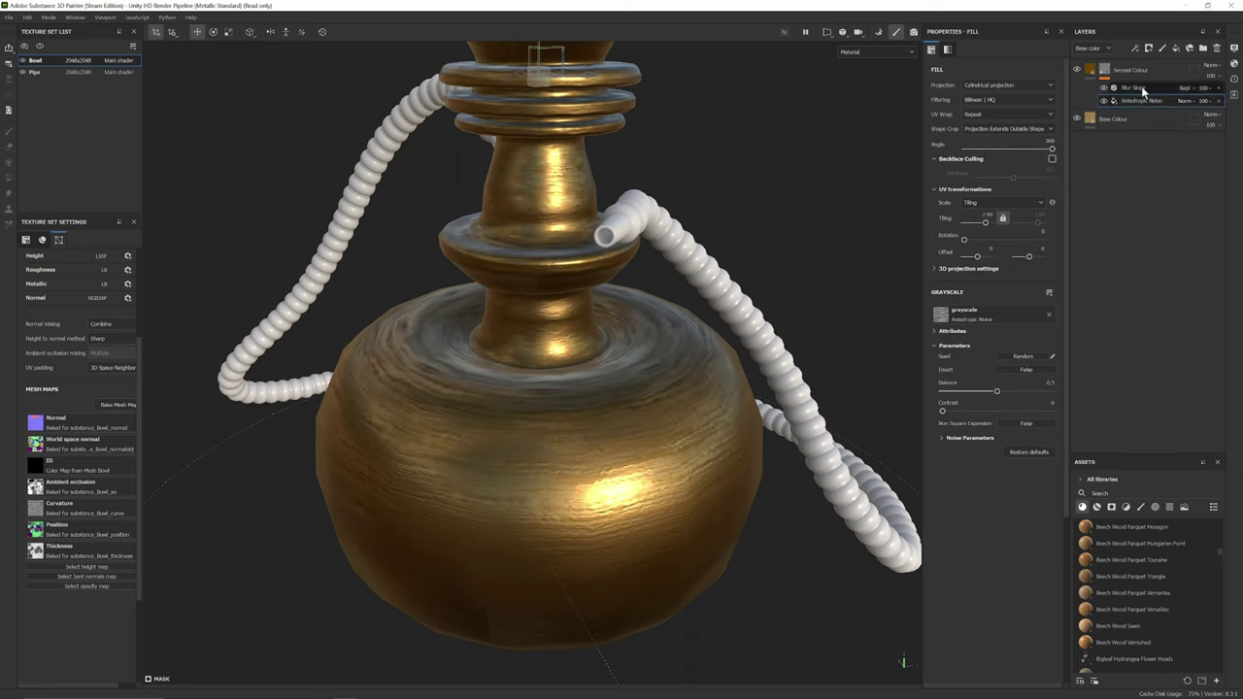
- Compare the bowl with the Anisotropic Noise fill in the Second Colour mask hidden and shown
right_click(1143, 93)
left_click(1105, 102)
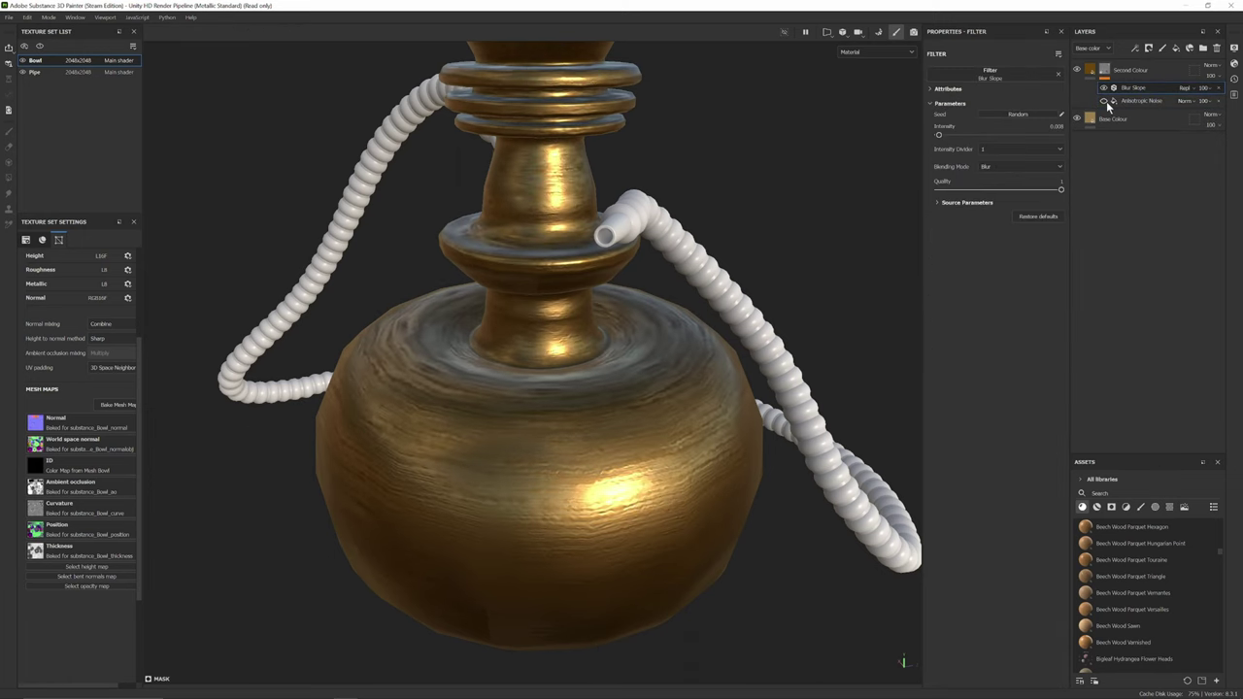
left_click(1105, 102)
left_click(1136, 103)
left_click(1104, 102)
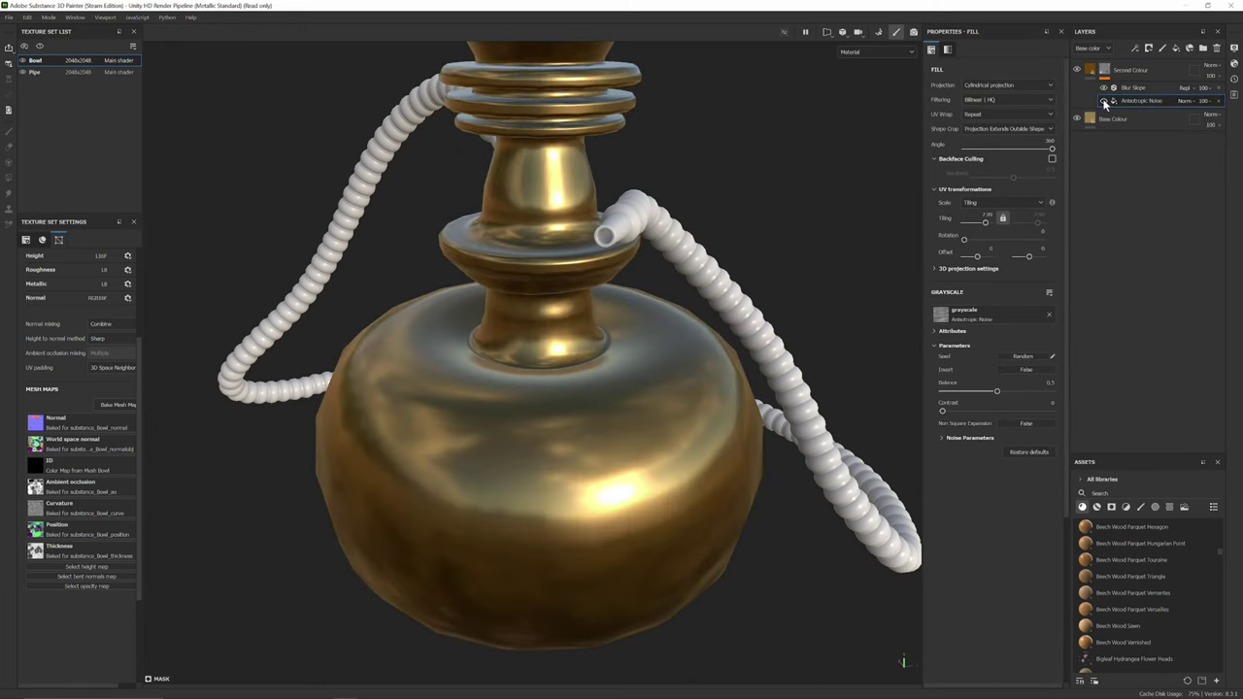
left_click(1104, 102)
- Add a Blur filter between the Anisotropic Noise fill and the Blur Slope filter in the Second Colour mask
right_click(1114, 102)
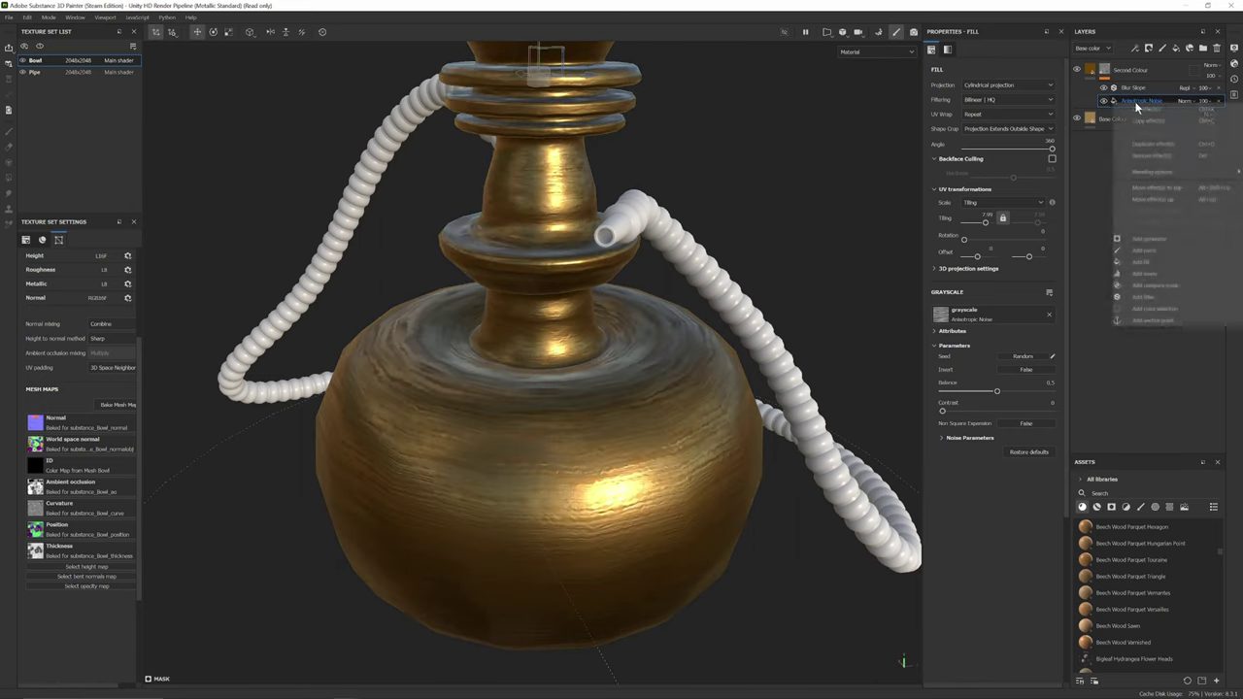
left_click(1152, 293)
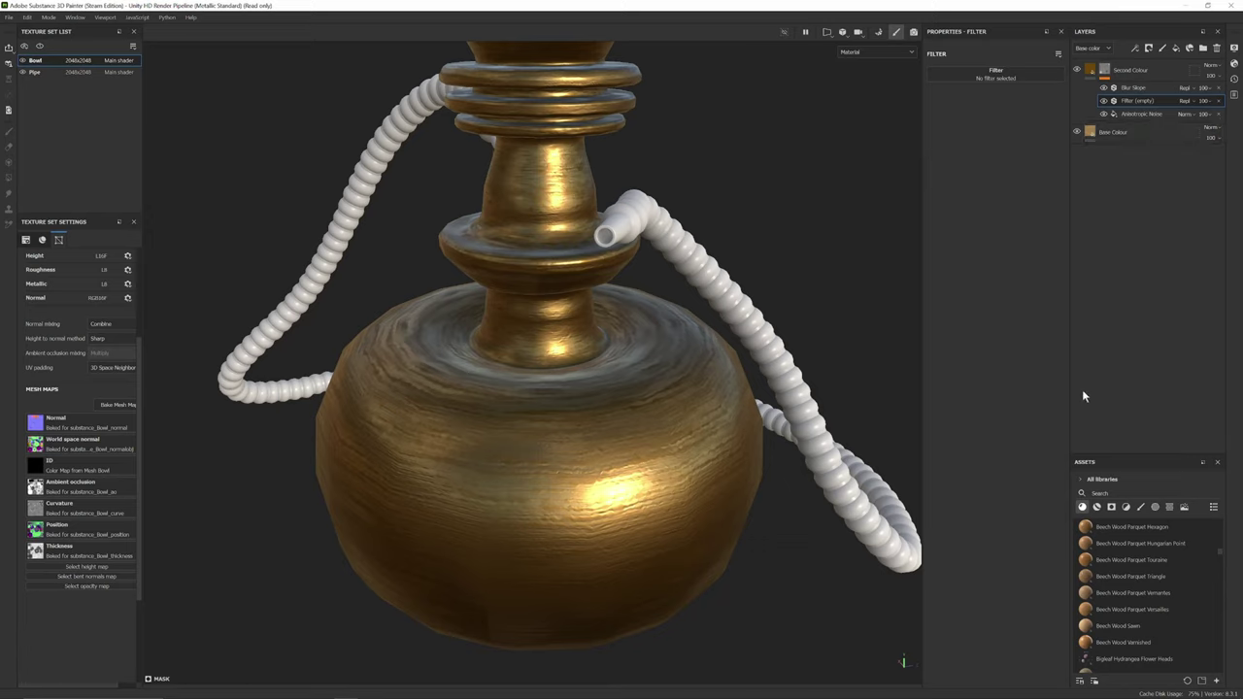
right_click(1152, 102)
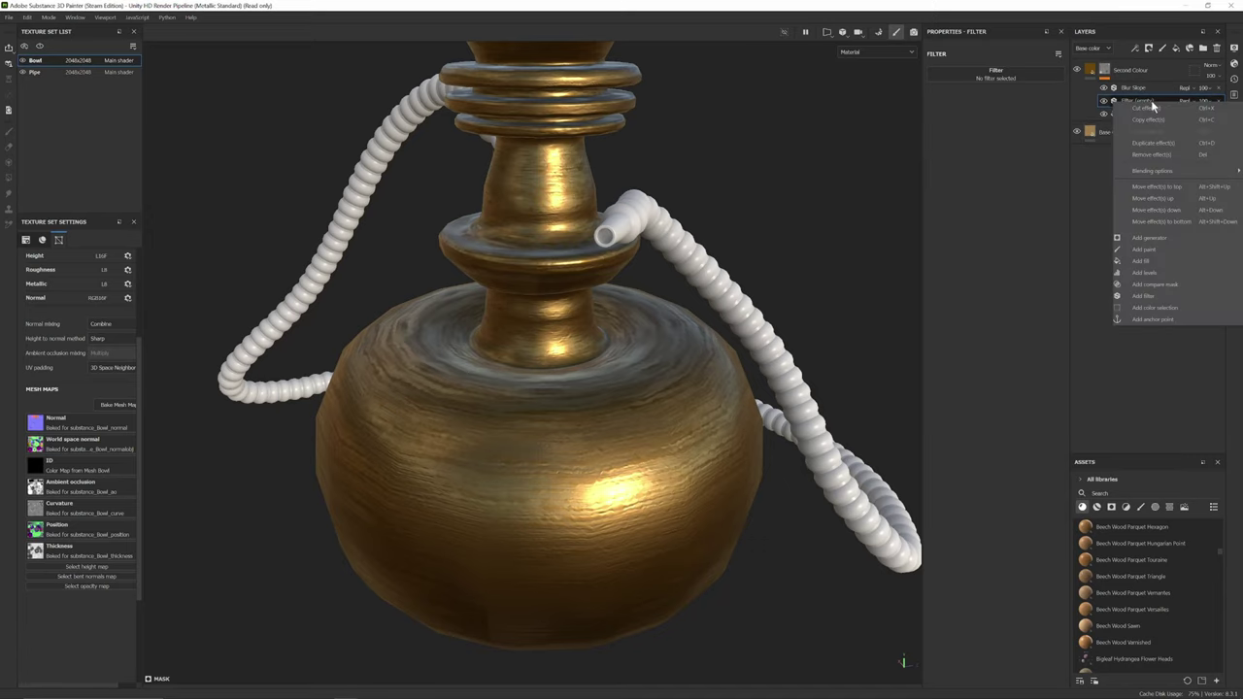
left_click(1103, 325)
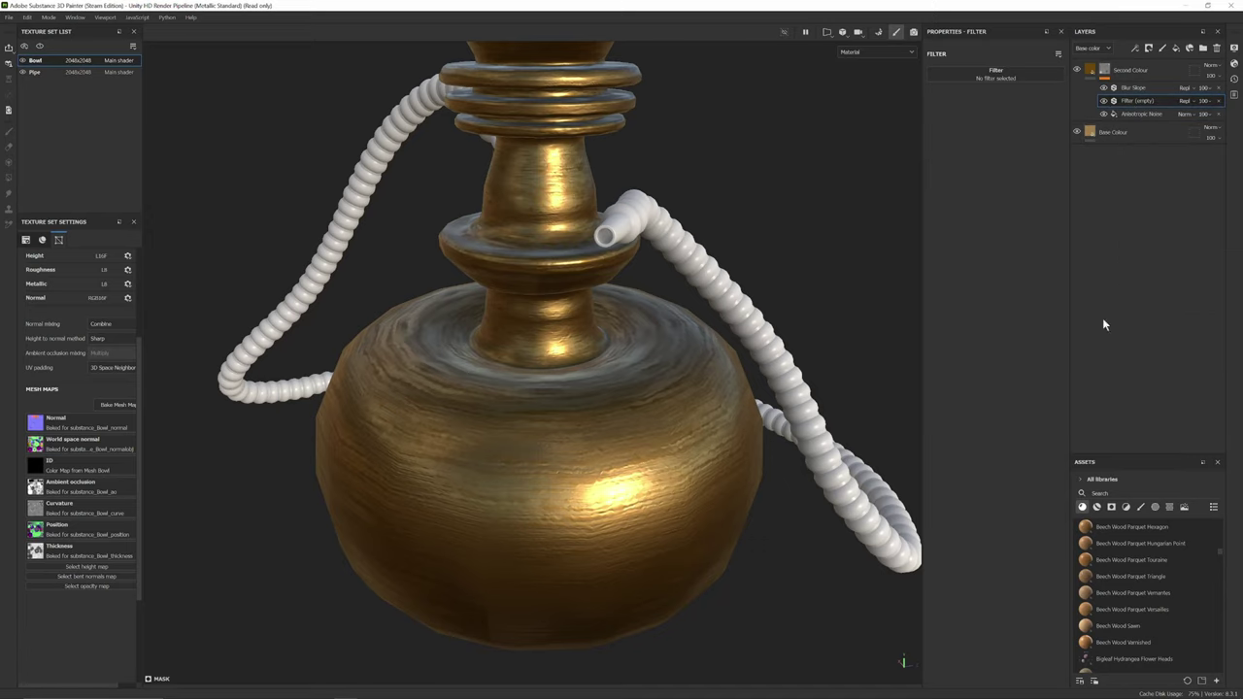
left_click(996, 77)
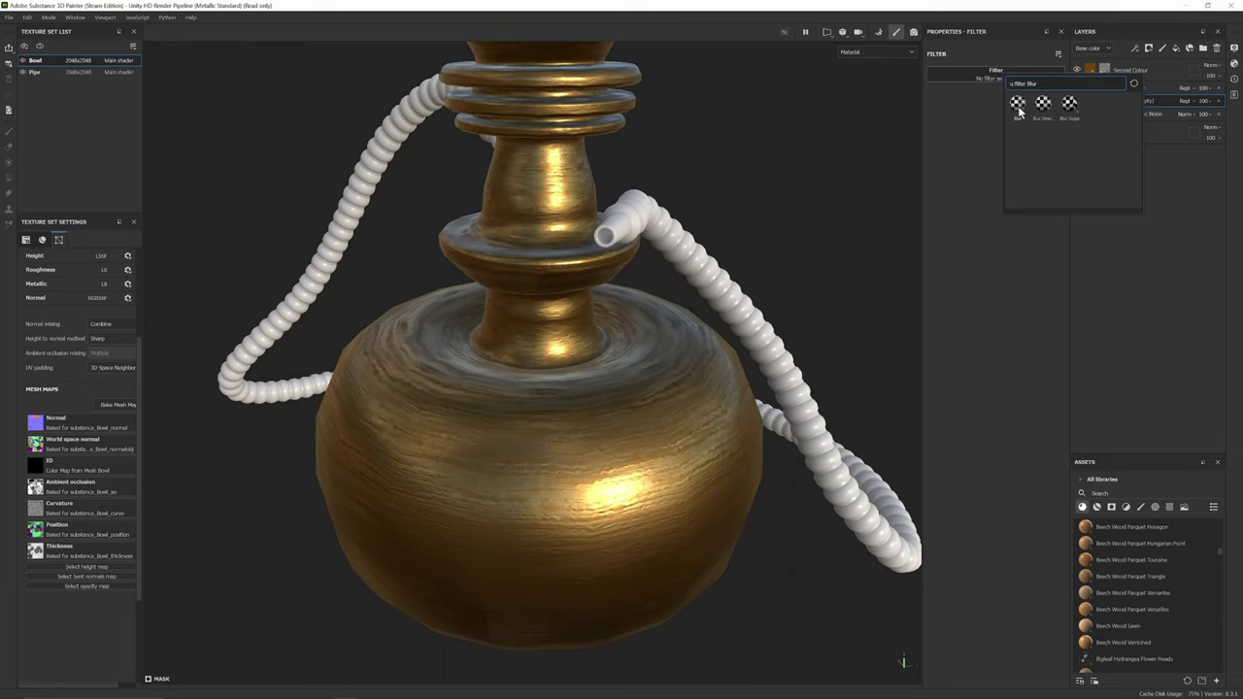
left_click(1016, 105)
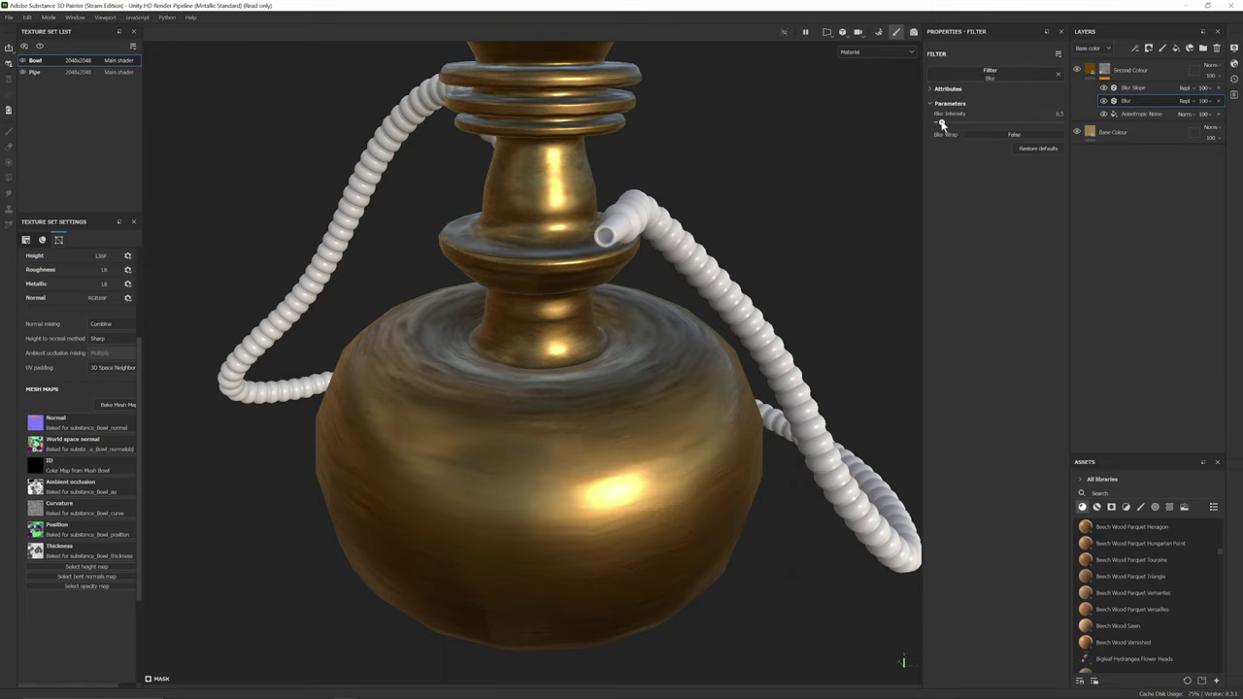
- Set the Blur filter's intensity to 0.01, judging its effect on the bowl's streaks close up
left_click_drag(941, 124, 939, 124)
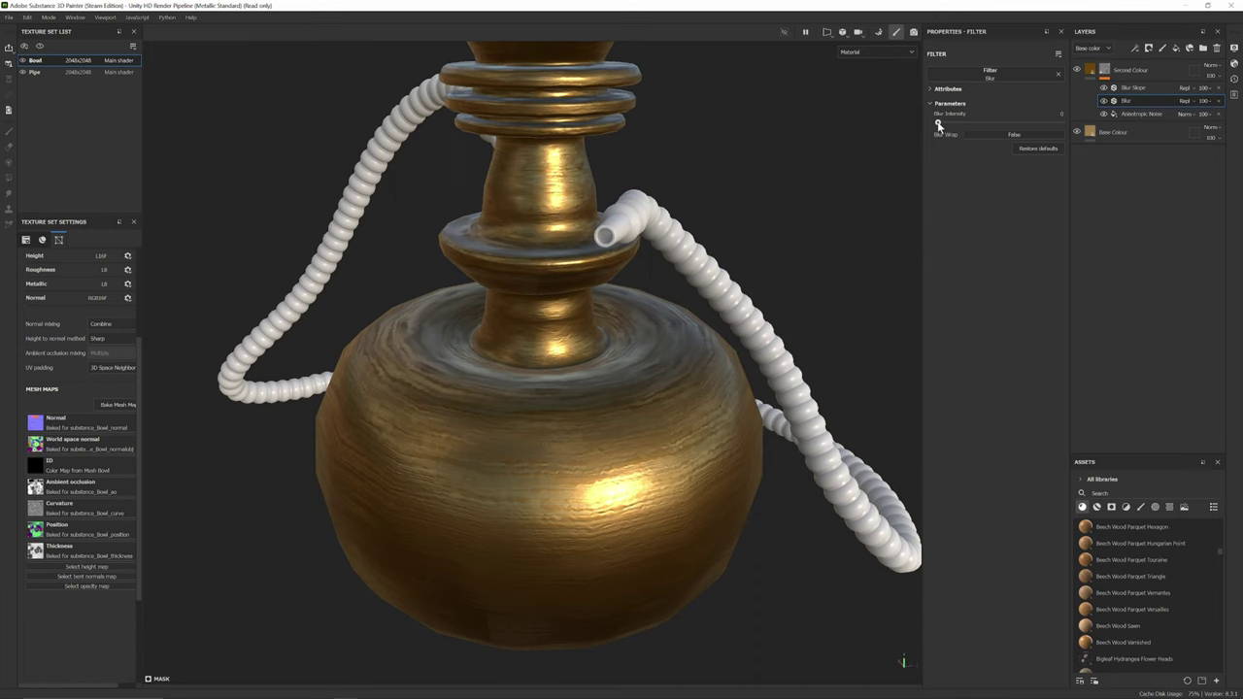
scroll(372, 502, "up", 4)
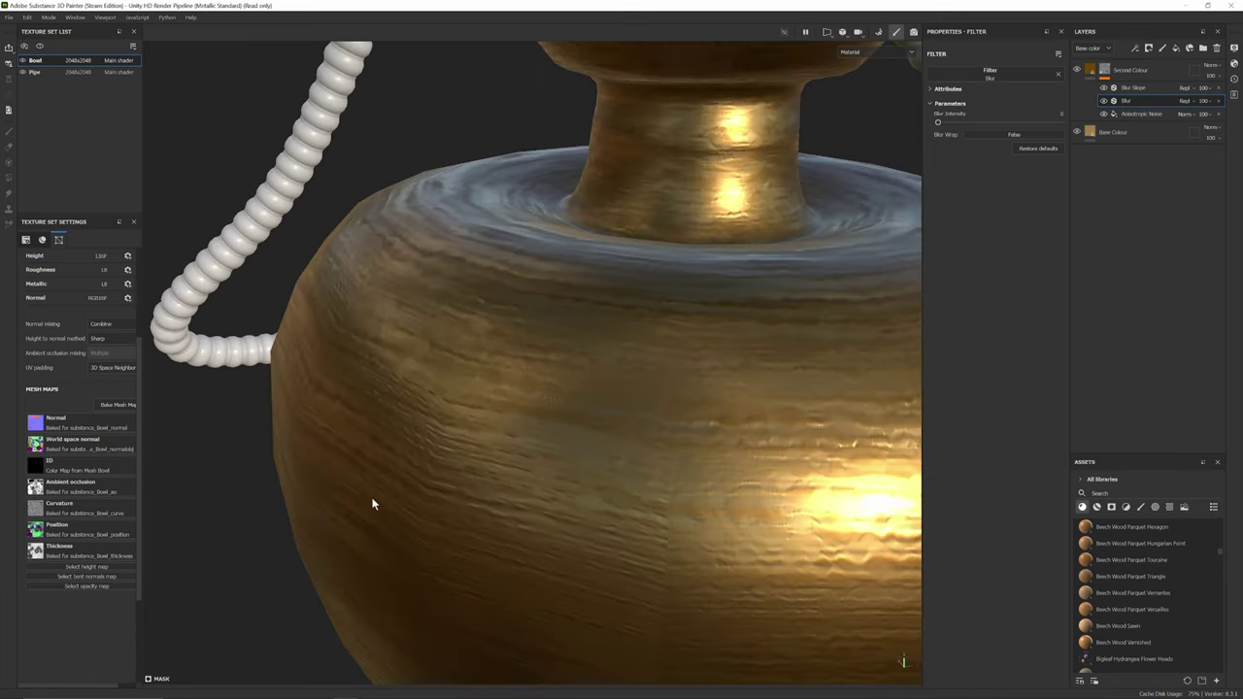
left_click_drag(551, 463, 585, 412, "alt")
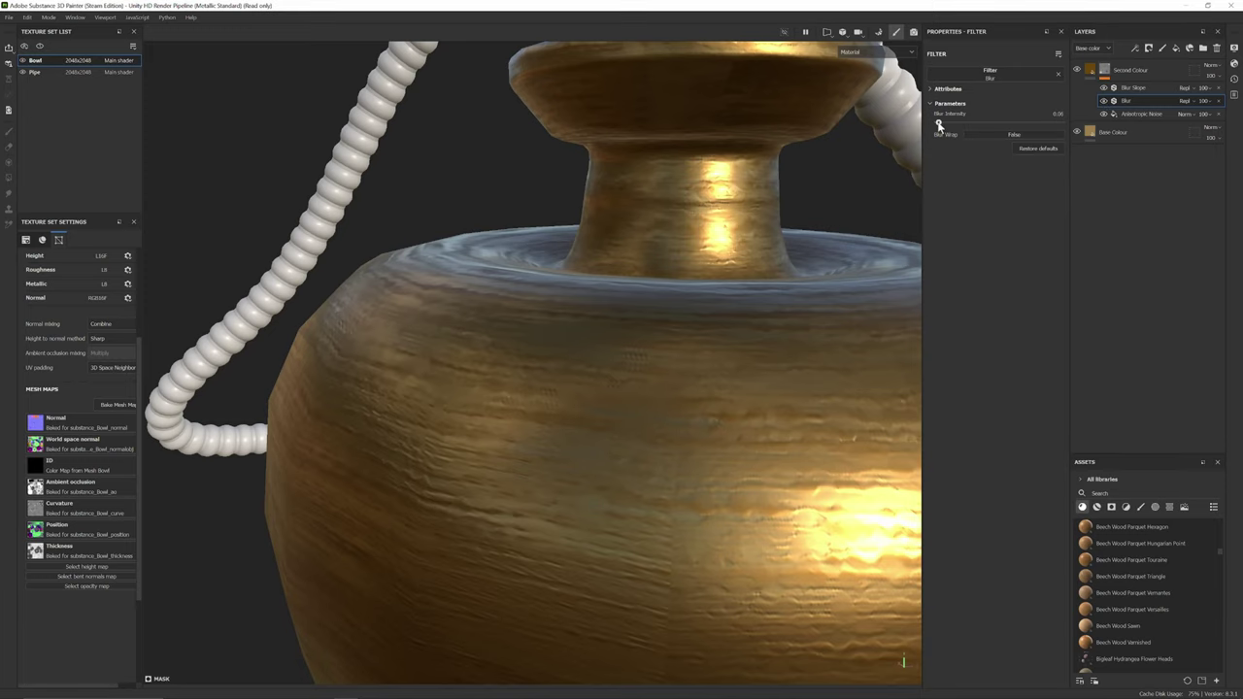
left_click_drag(938, 125, 947, 122)
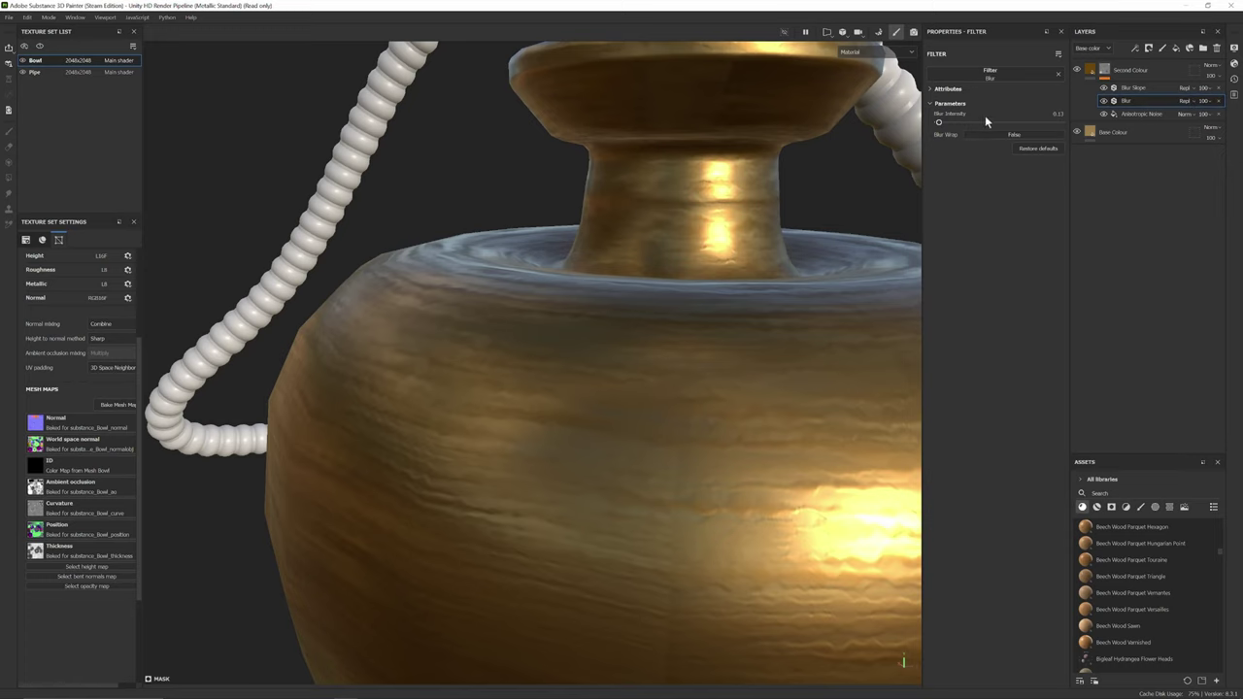
left_click(1057, 113)
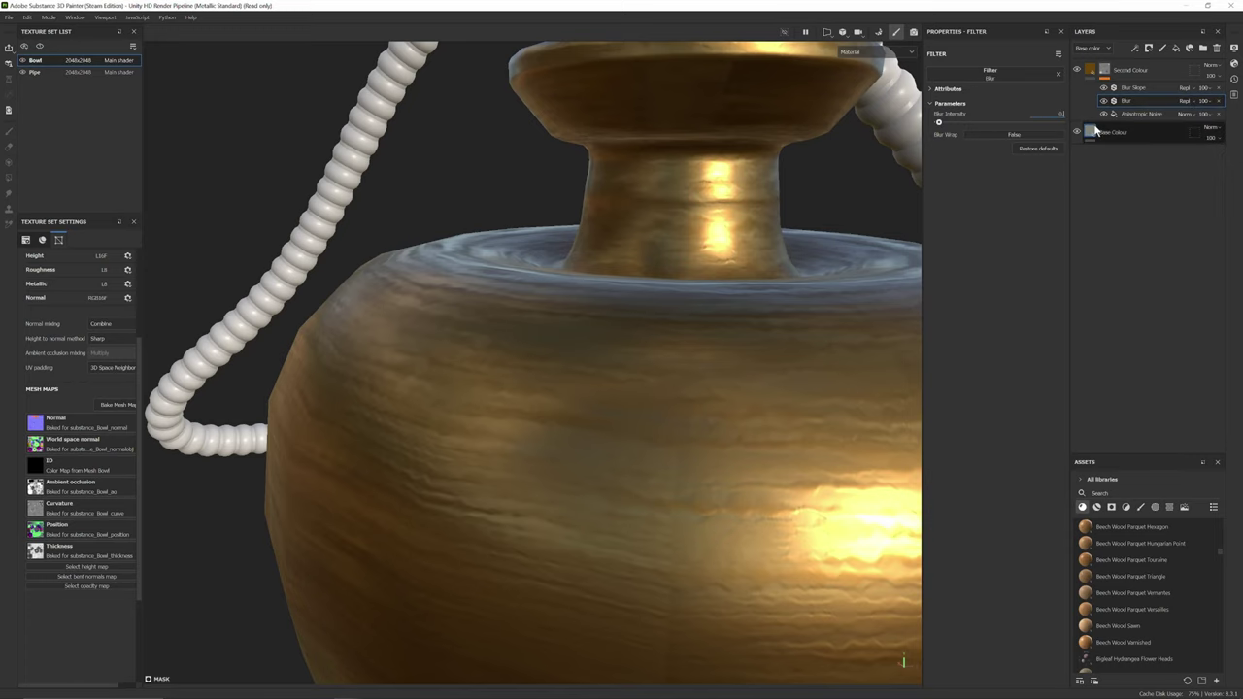
type("0.01")
key("Return")
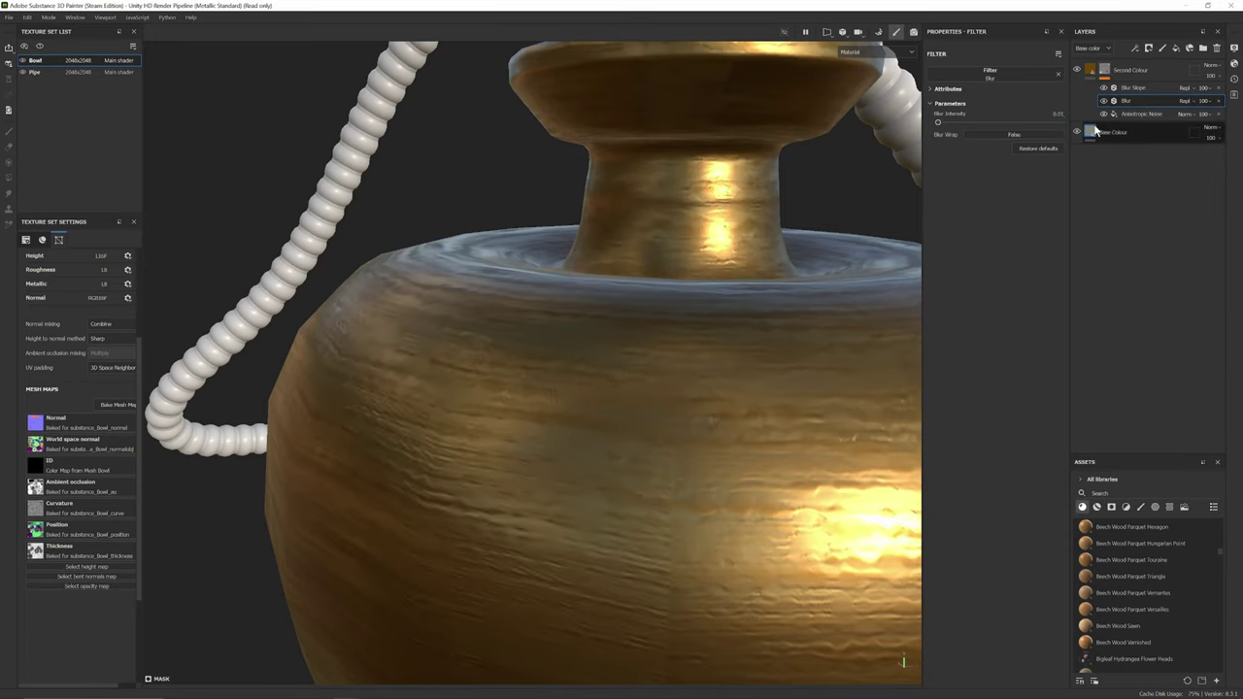
- Reduce the opacity of the Blur filter to 50 and the Blur Slope filter to 88, and check the bowl's streaks
scroll(761, 421, "down", 5)
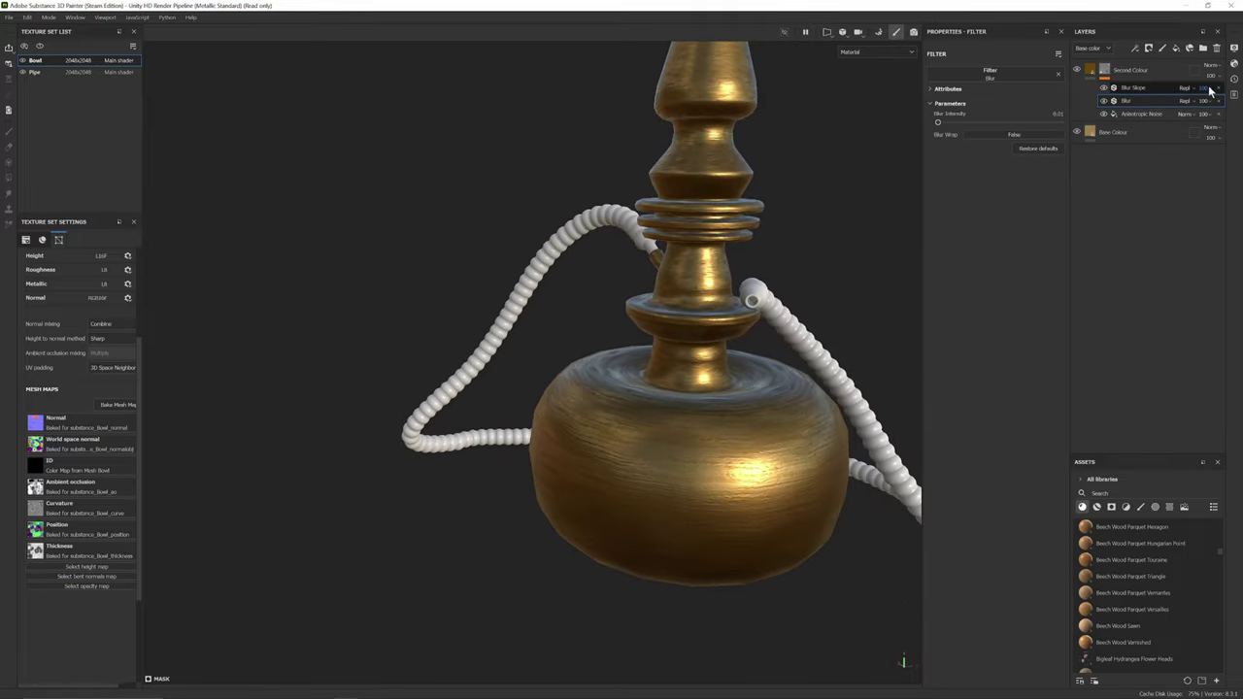
left_click(1209, 102)
left_click_drag(1221, 118, 1213, 105)
left_click(1208, 89)
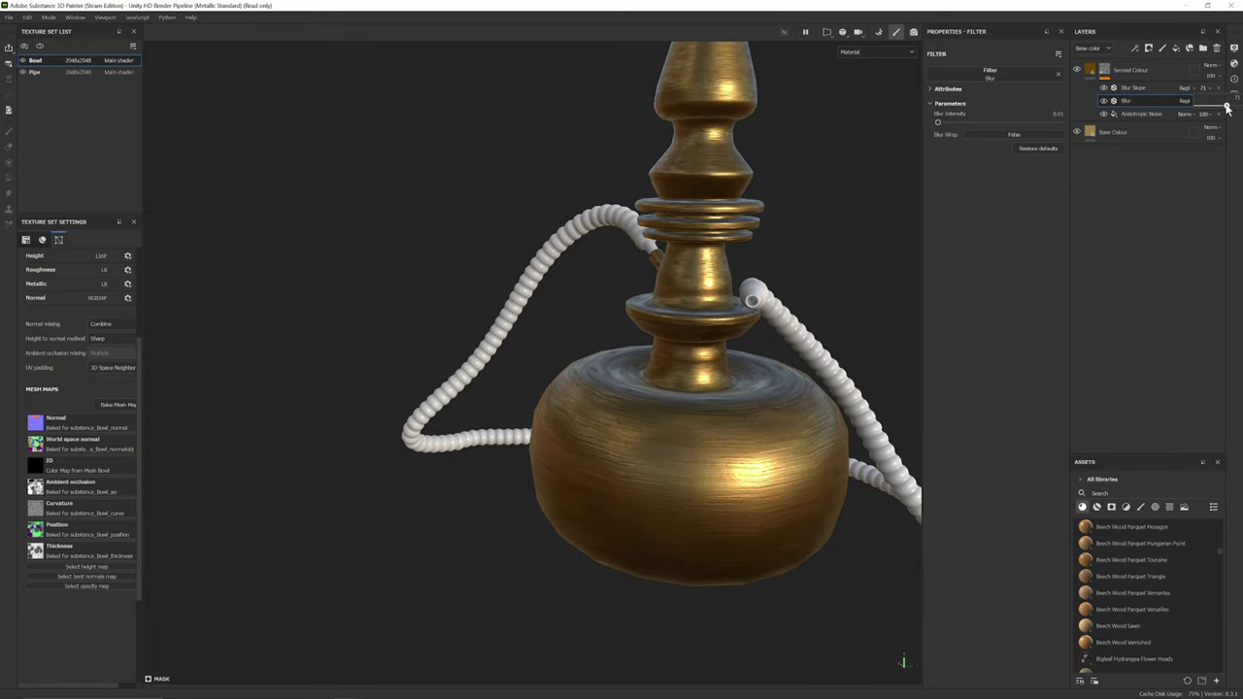
scroll(751, 413, "down", 2)
left_click_drag(751, 414, 753, 384, "alt")
scroll(754, 384, "up", 6)
middle_click_drag(754, 385, 729, 300, "alt")
left_click_drag(730, 301, 777, 350, "alt")
right_click_drag(826, 350, 760, 354, "alt")
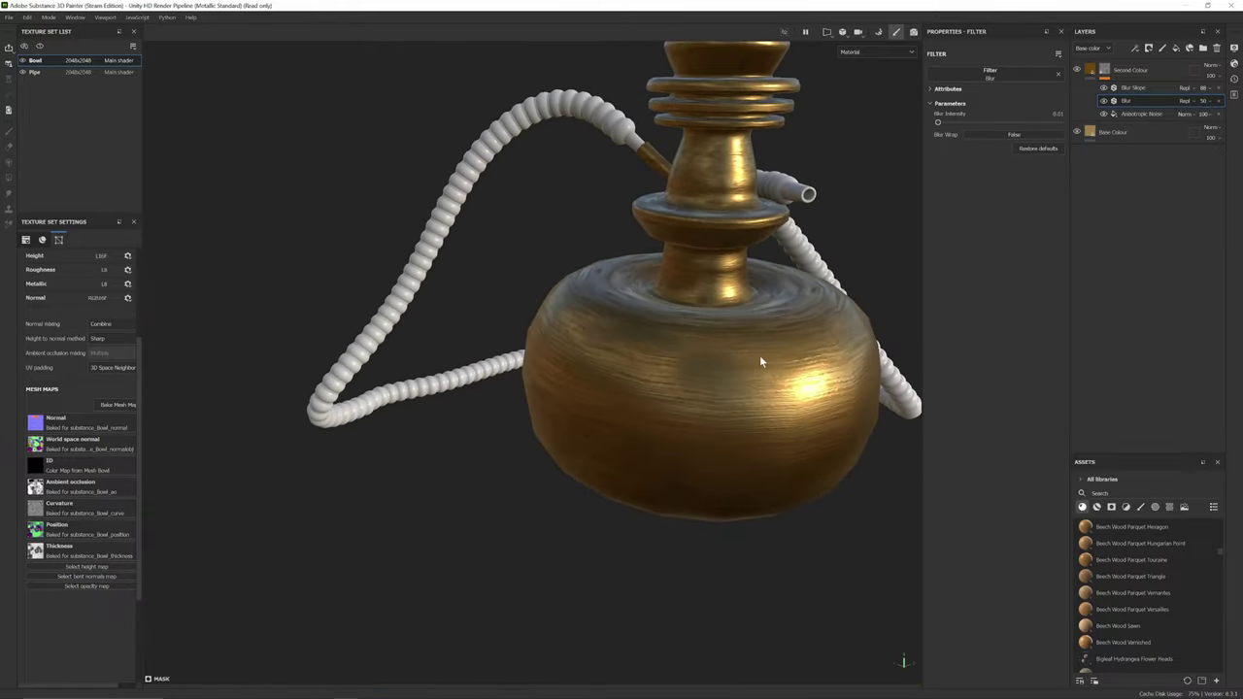
- Hide the Pipe texture set so that only the bowl and its stem show
left_click_drag(760, 355, 866, 371, "alt")
right_click_drag(866, 371, 819, 391, "alt")
left_click_drag(818, 395, 860, 481, "alt")
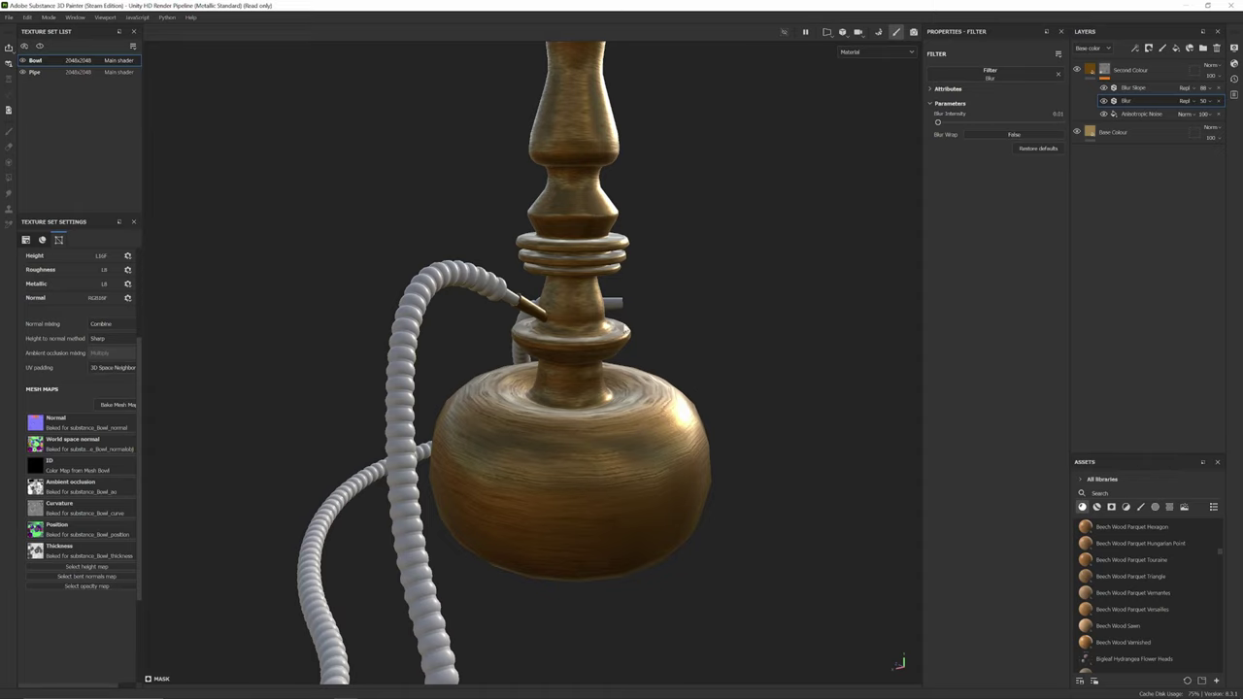
left_click(22, 72)
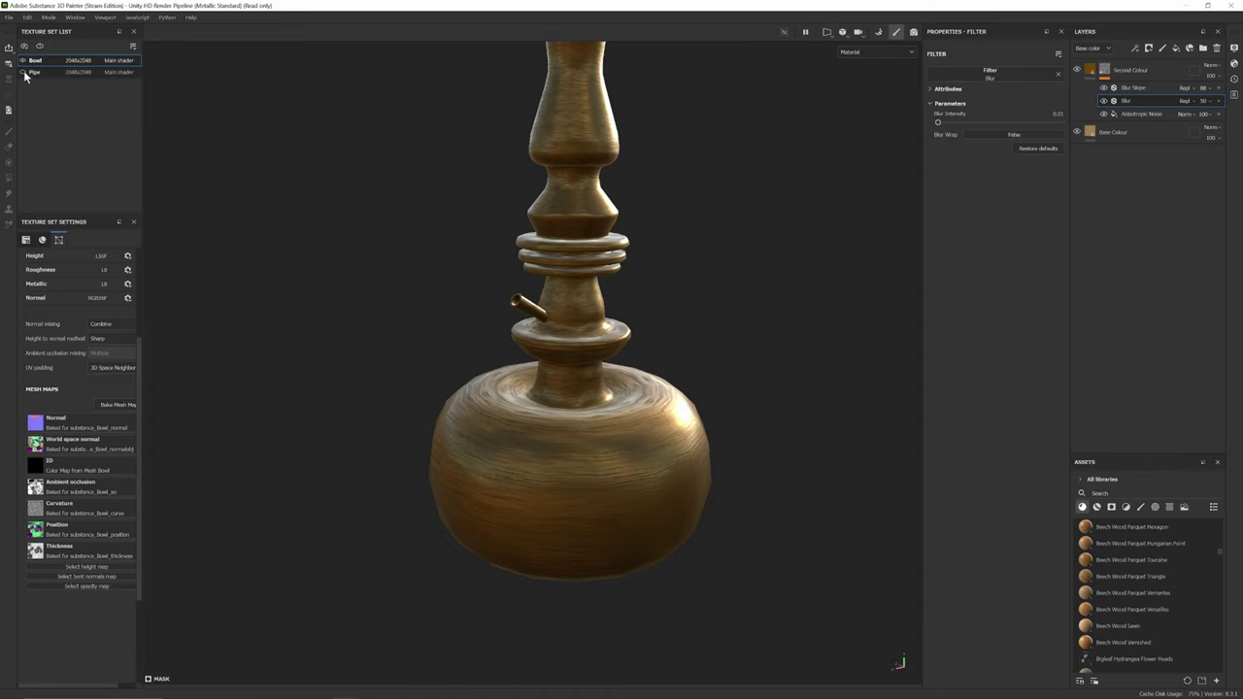
- Examine the brushed streaks on the bowl and stem from several angles, both close up and from a distance
left_click_drag(593, 320, 638, 353, "alt")
scroll(738, 388, "up", 4)
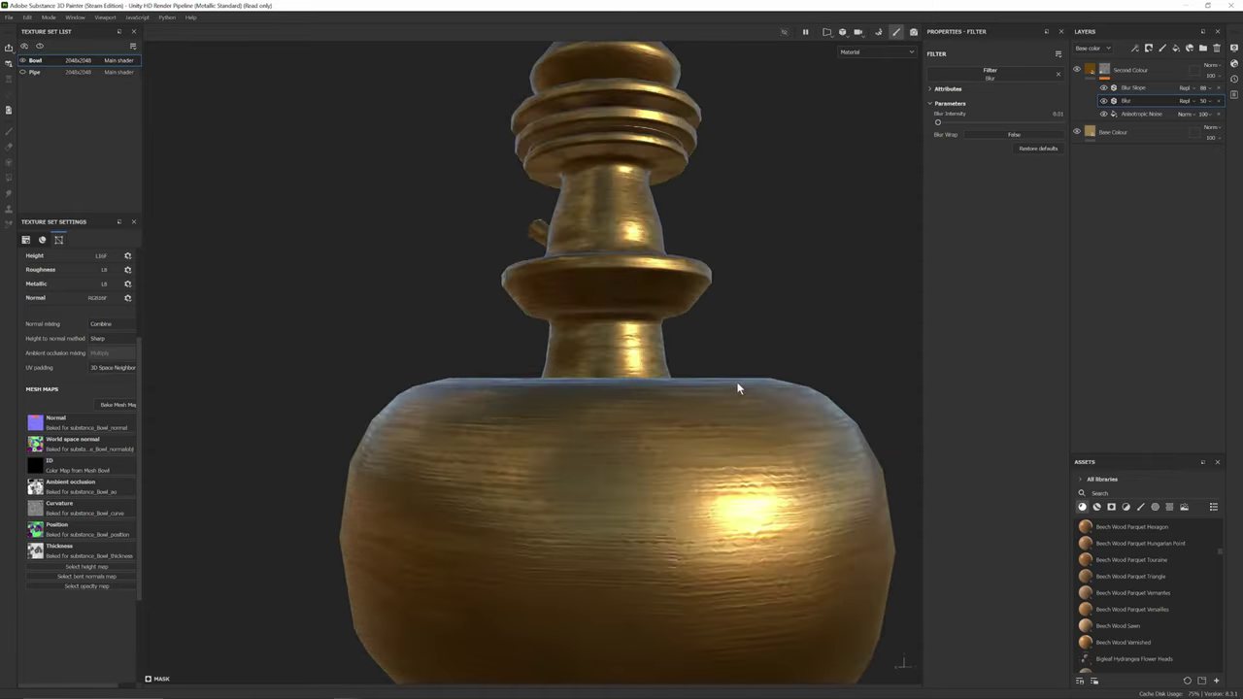
left_click_drag(741, 388, 721, 414, "alt")
scroll(722, 408, "down", 4)
middle_click_drag(721, 403, 710, 419, "alt")
left_click_drag(710, 420, 813, 469, "alt")
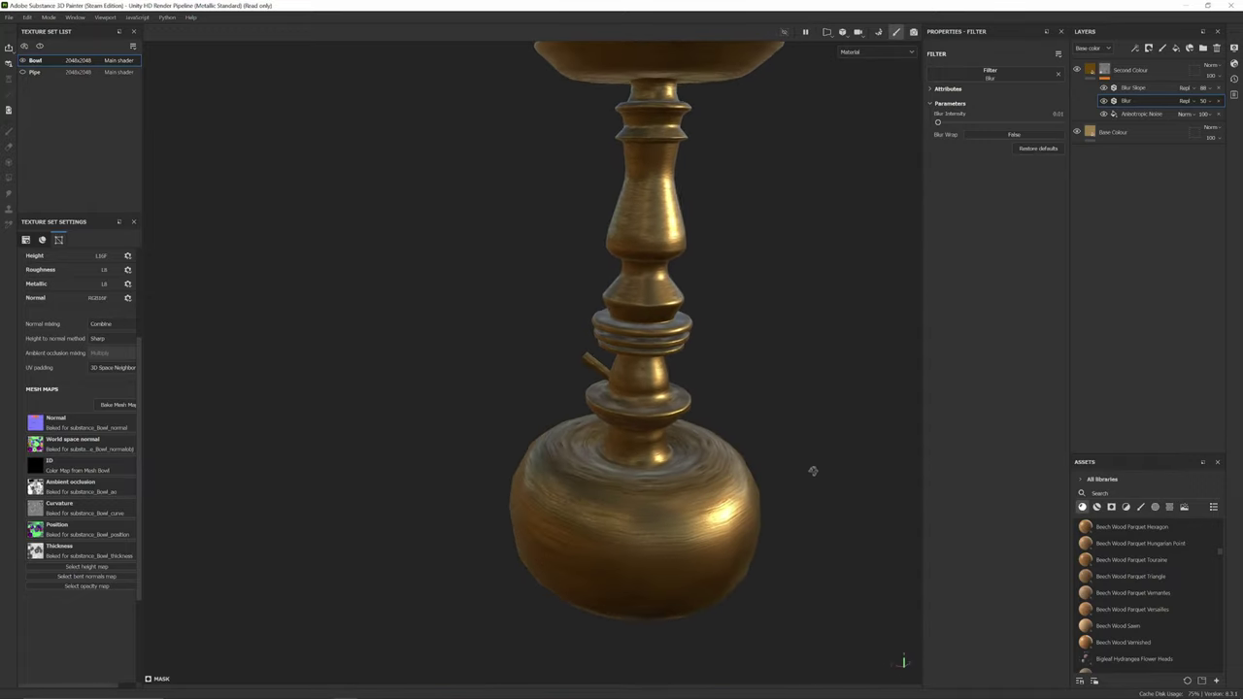
scroll(790, 489, "up", 3)
middle_click_drag(787, 492, 831, 421, "alt")
mouse_move(830, 425)
left_mouse_down("alt")
mouse_move(821, 528)
mouse_move(810, 428)
mouse_move(821, 408)
left_mouse_up("alt")
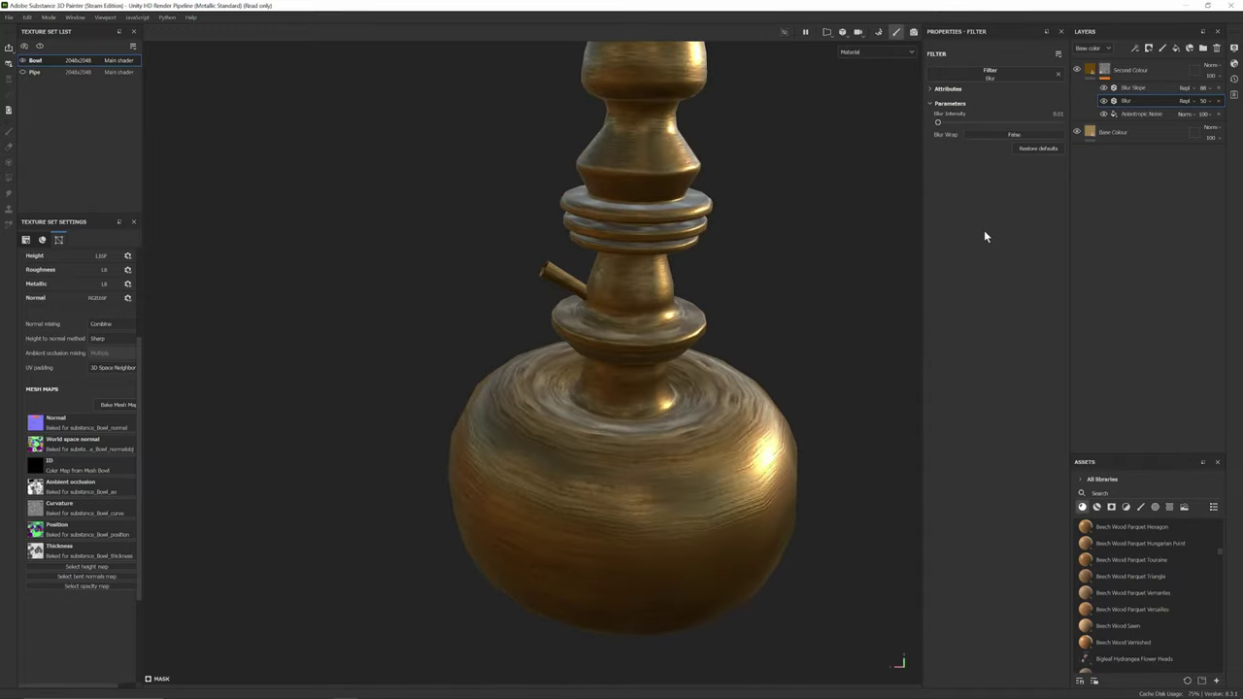
left_click(1142, 117)
right_click(1142, 117)
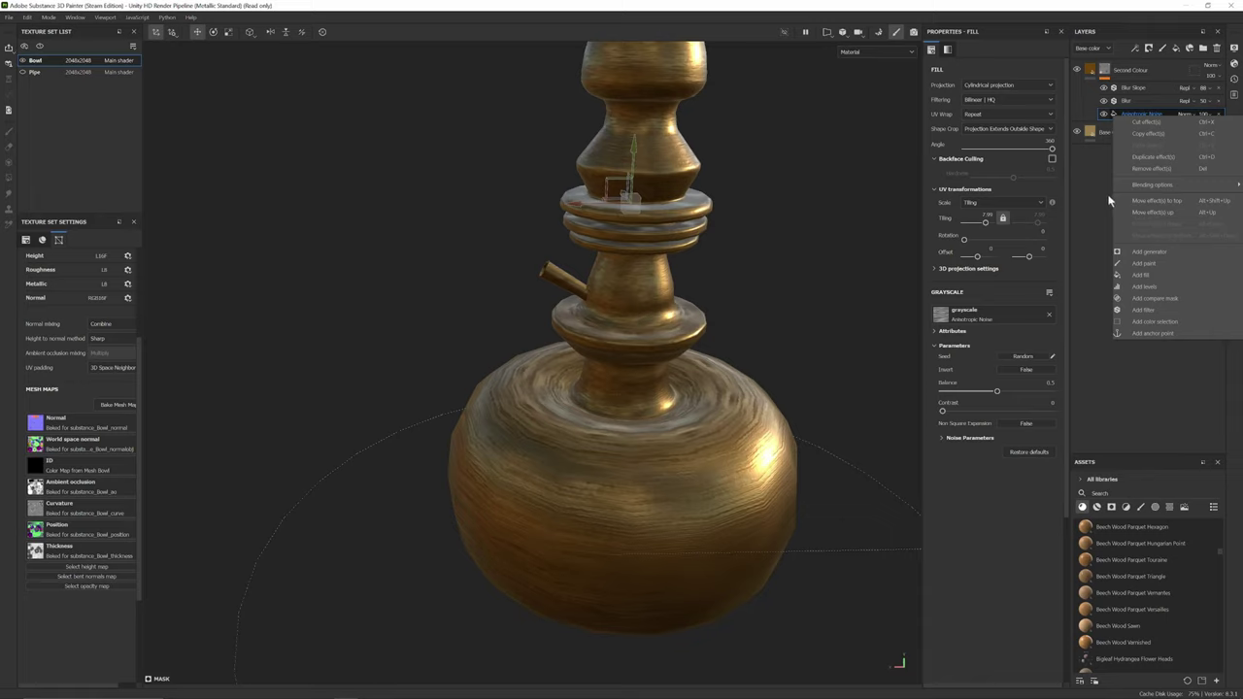
left_click(1108, 192)
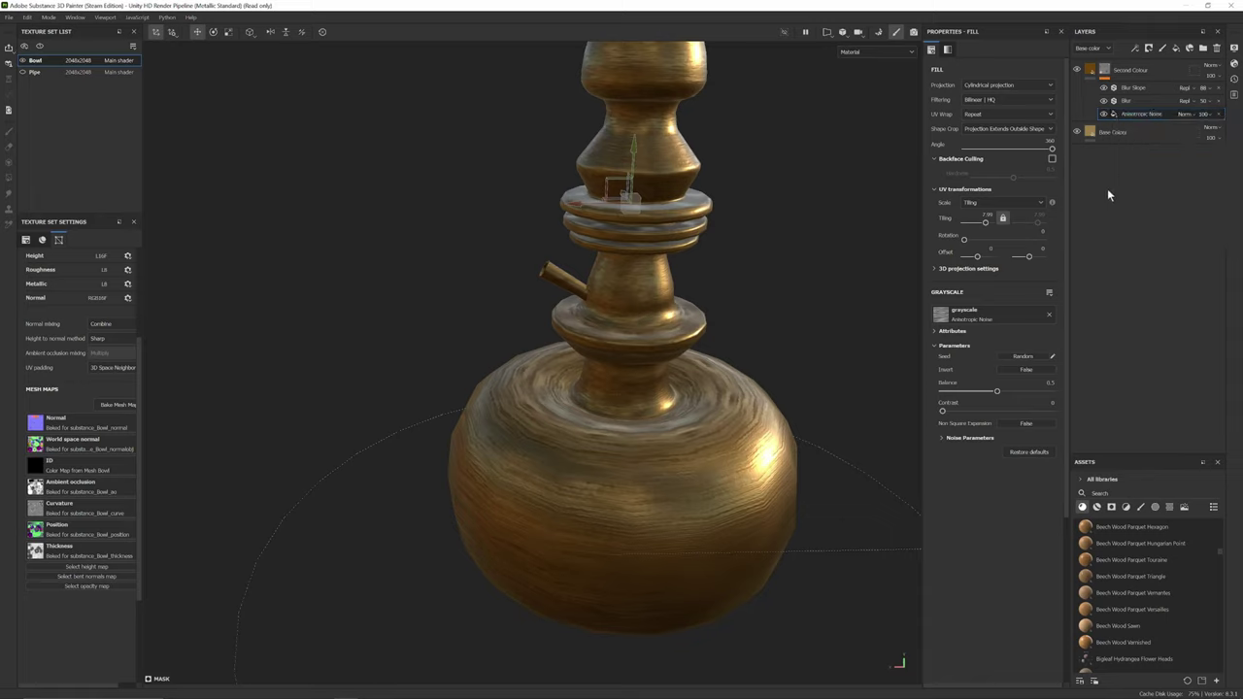
- Add a folder above the Second Colour layer and name it Bronze Brushed (FT)
left_click(1127, 76)
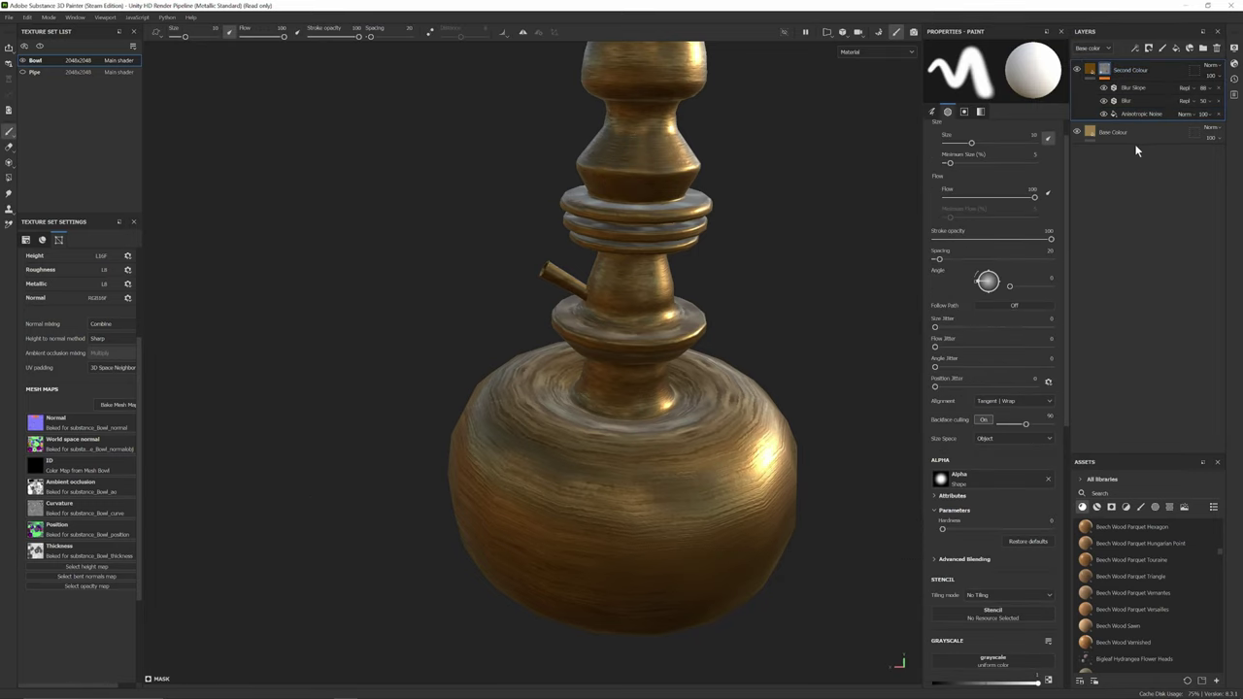
left_click(1204, 47)
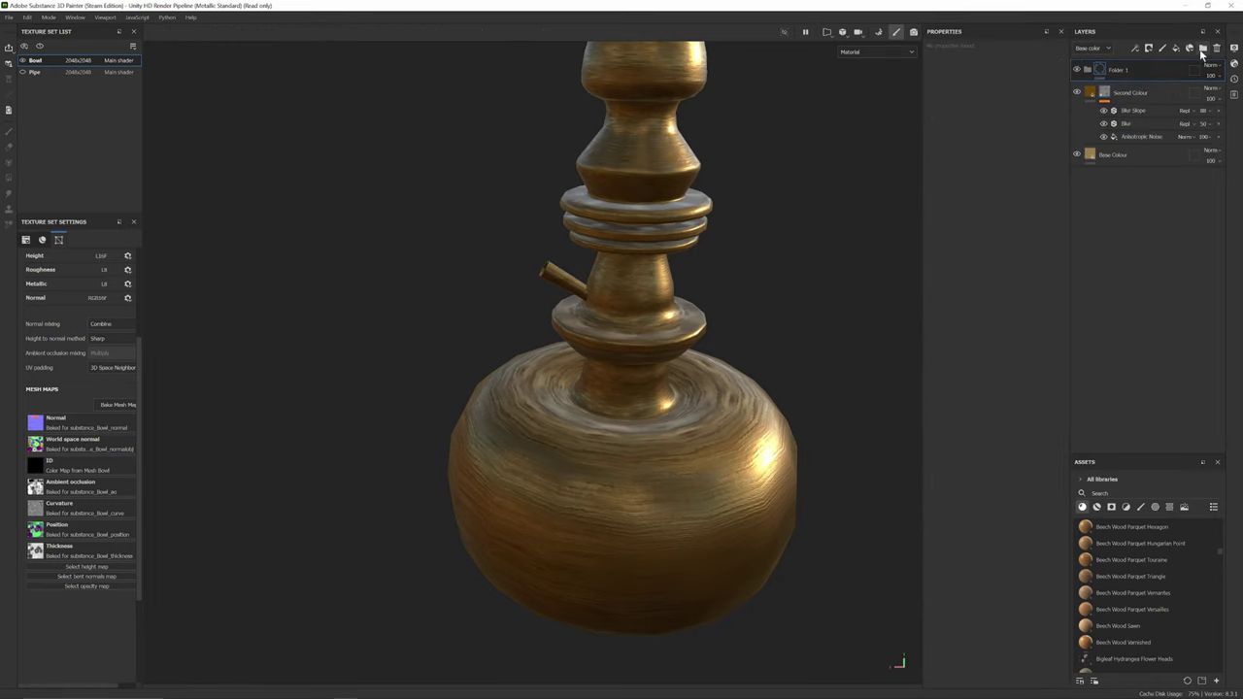
double_click(1144, 72)
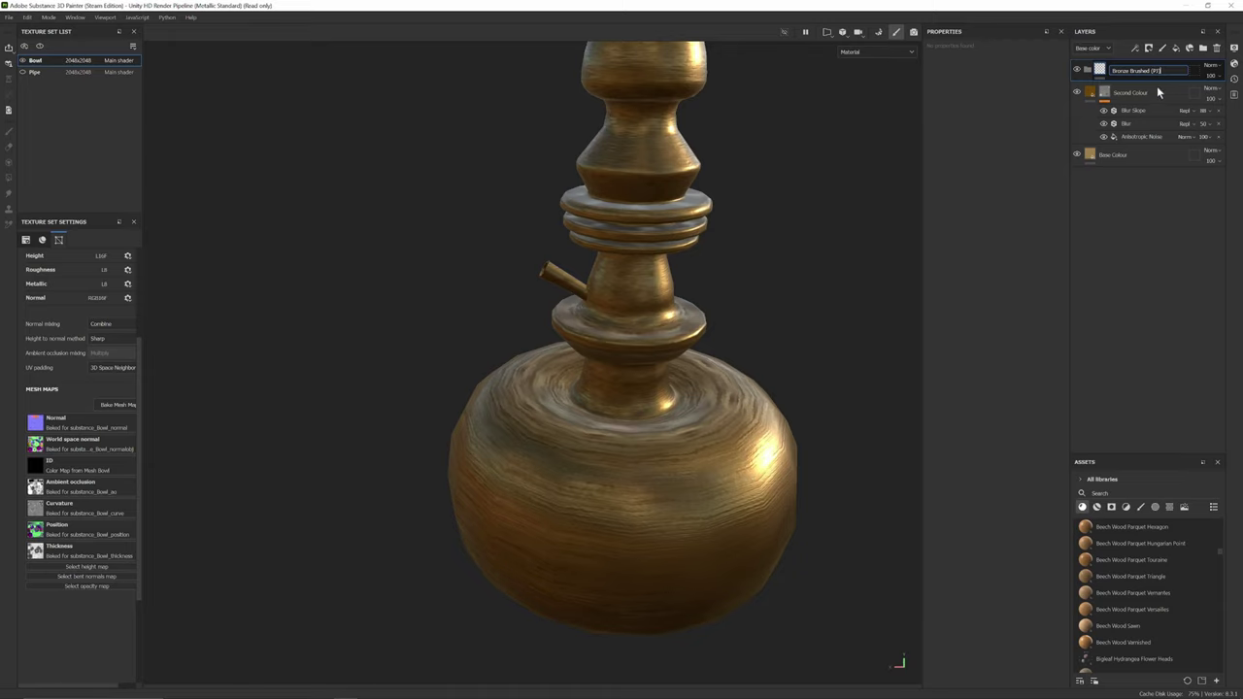
left_click(1157, 92)
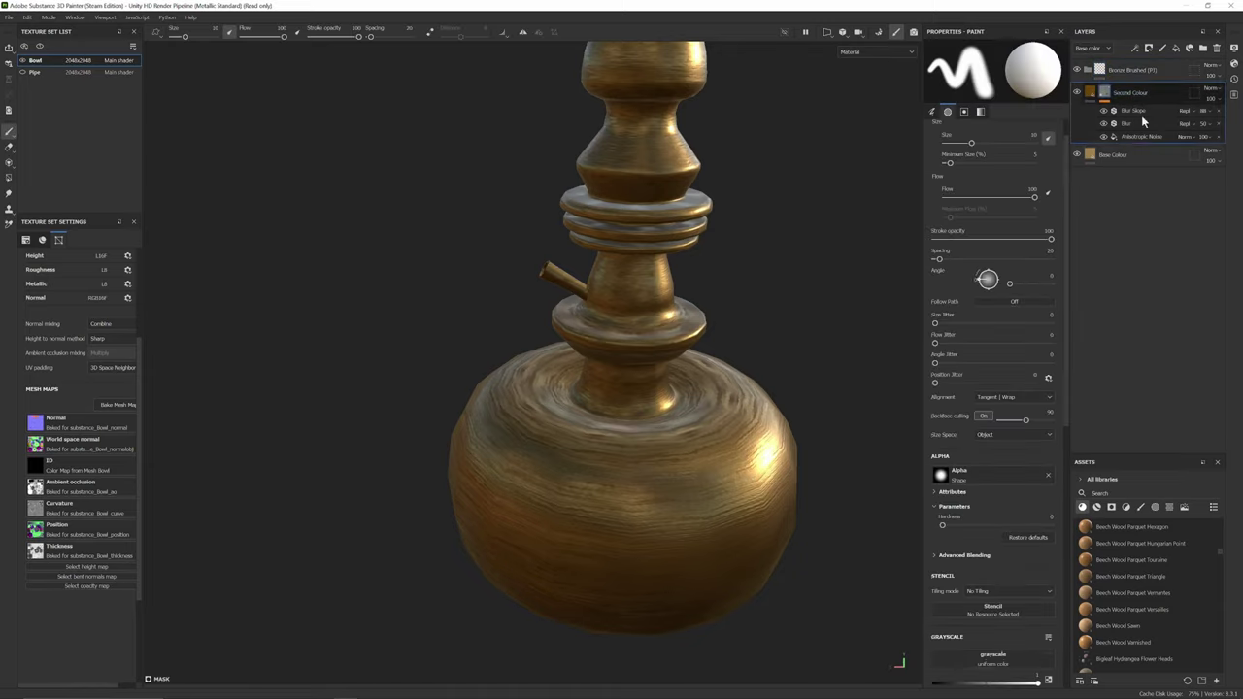
- Move the Second Colour and Base Colour layers into the Bronze Brushed (FT) folder and create a smart material from it
left_click(1138, 156, "shift")
mouse_move(1143, 101)
left_mouse_down()
mouse_move(1143, 67)
mouse_move(1117, 74)
left_mouse_up()
right_click(1125, 74)
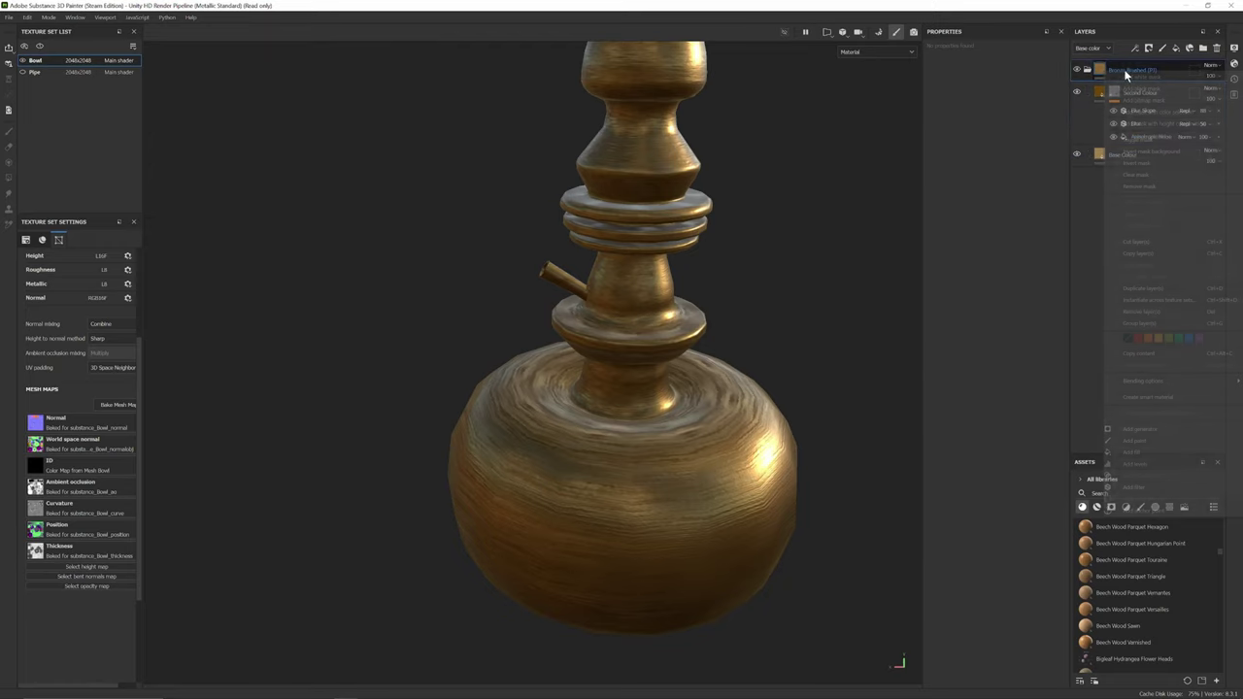
left_click(1177, 396)
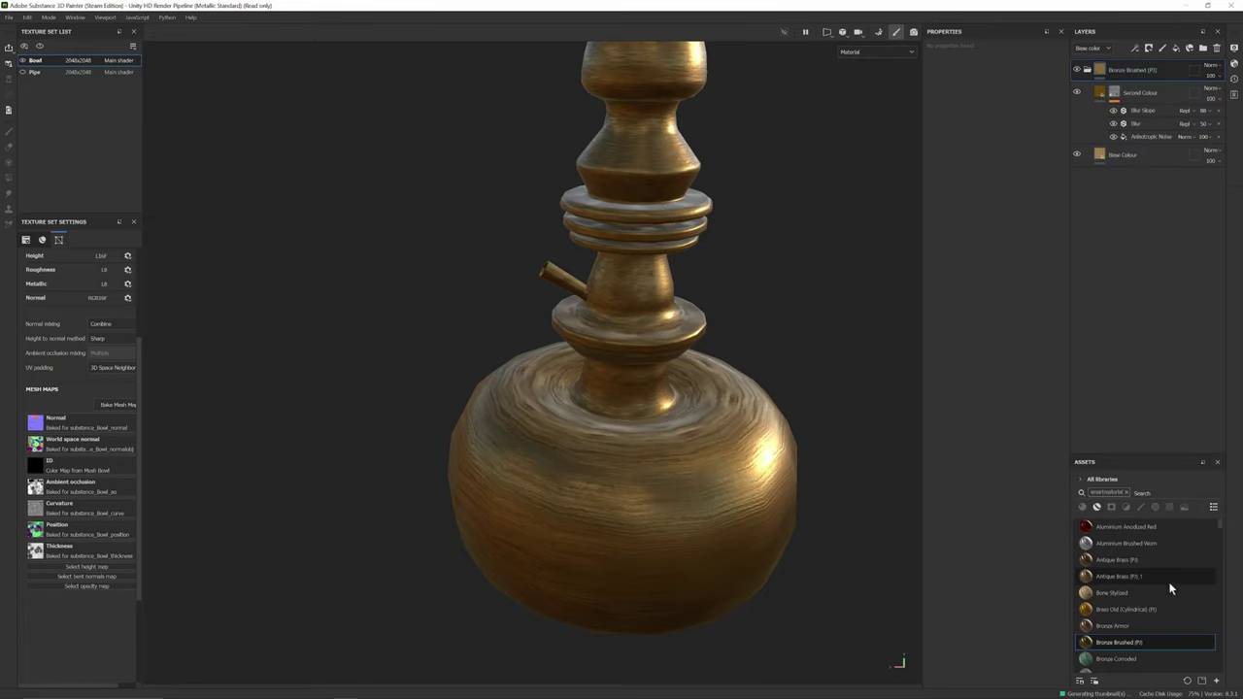
mouse_move(1139, 649)
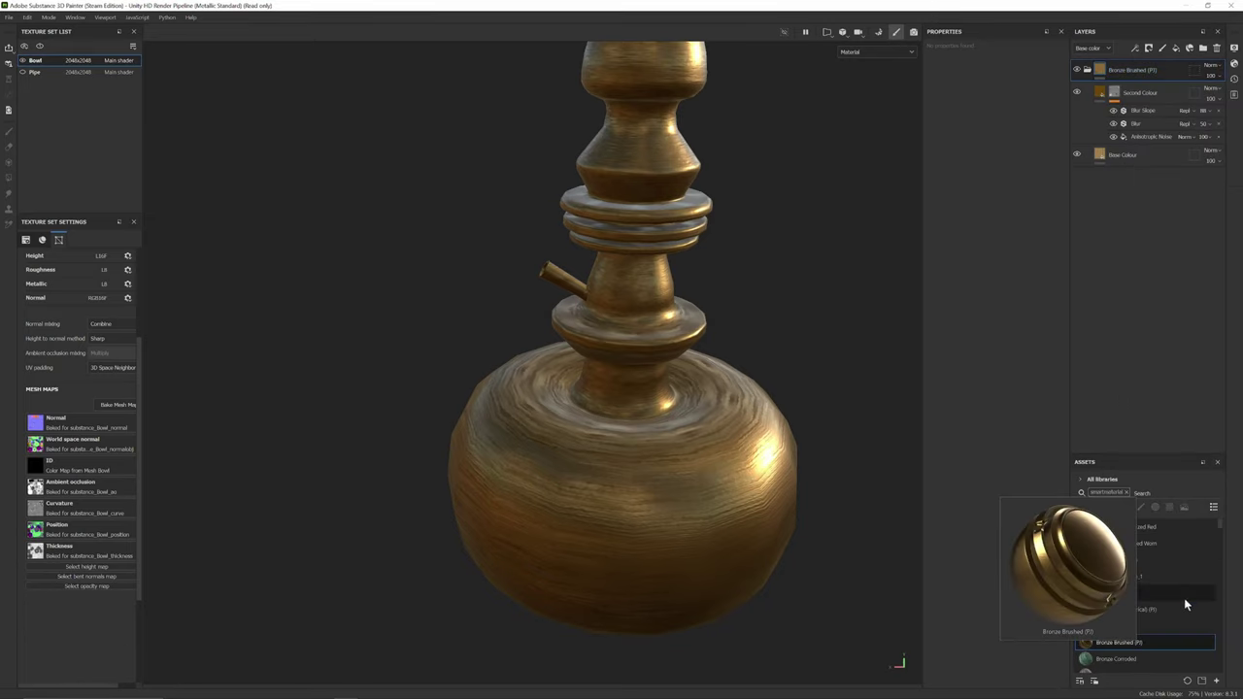
- Try the Brass Old (Cylindrical) and Bronze Brushed smart materials on the model with the original folder hidden, and undo these changes
mouse_move(1143, 612)
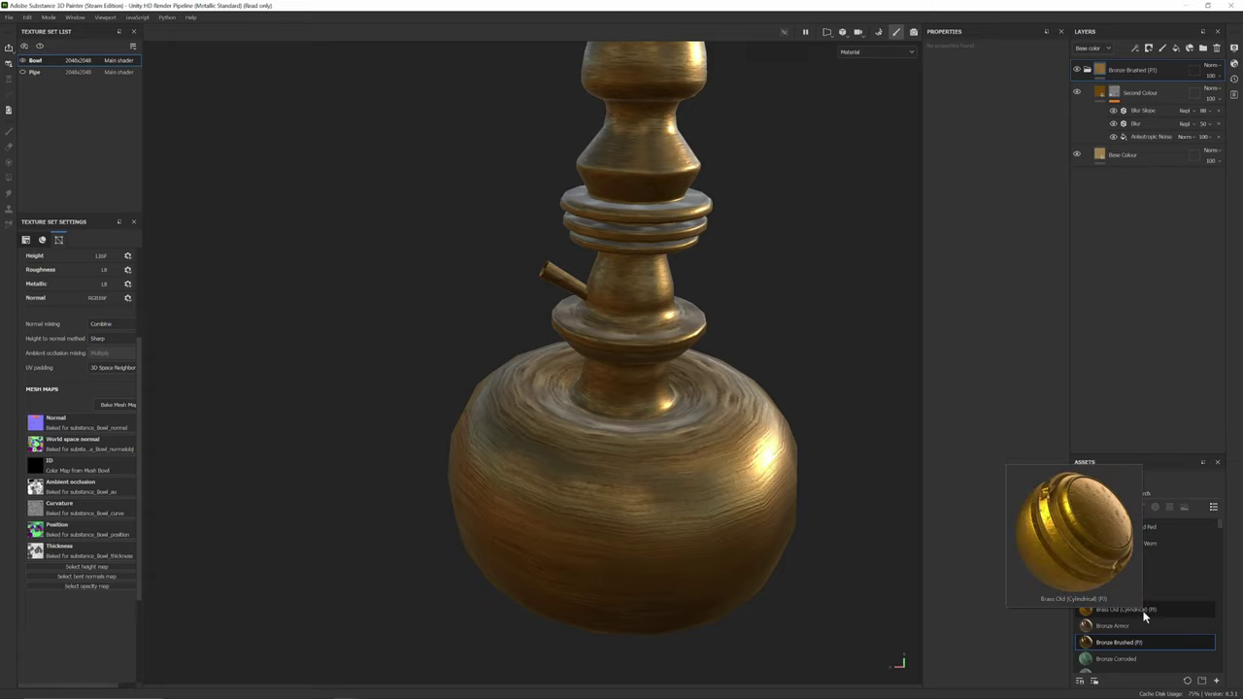
left_click(1076, 69)
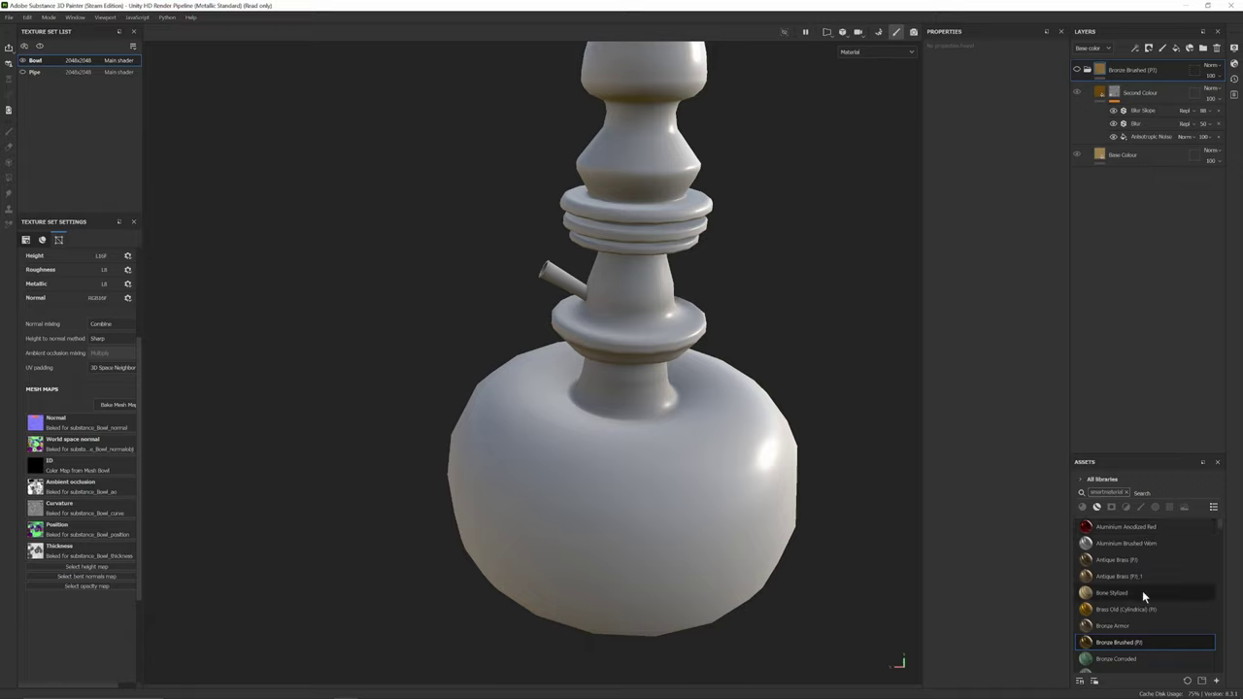
left_click_drag(1139, 604, 774, 414)
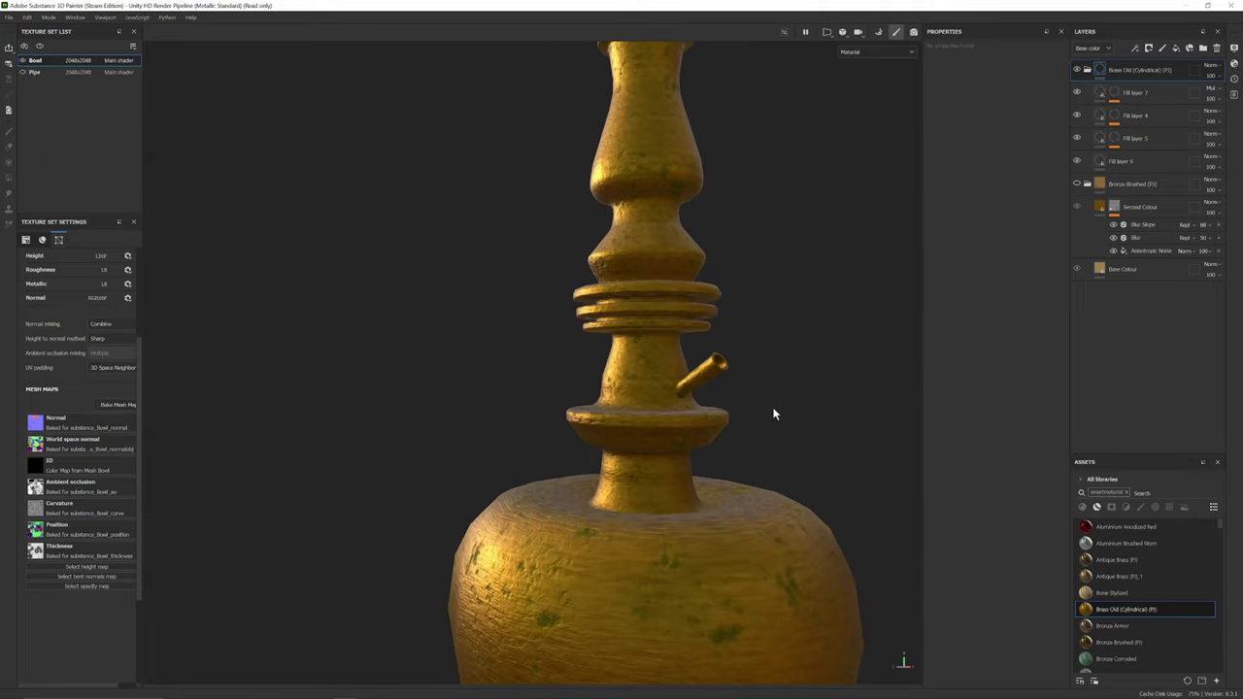
key("ctrl+z")
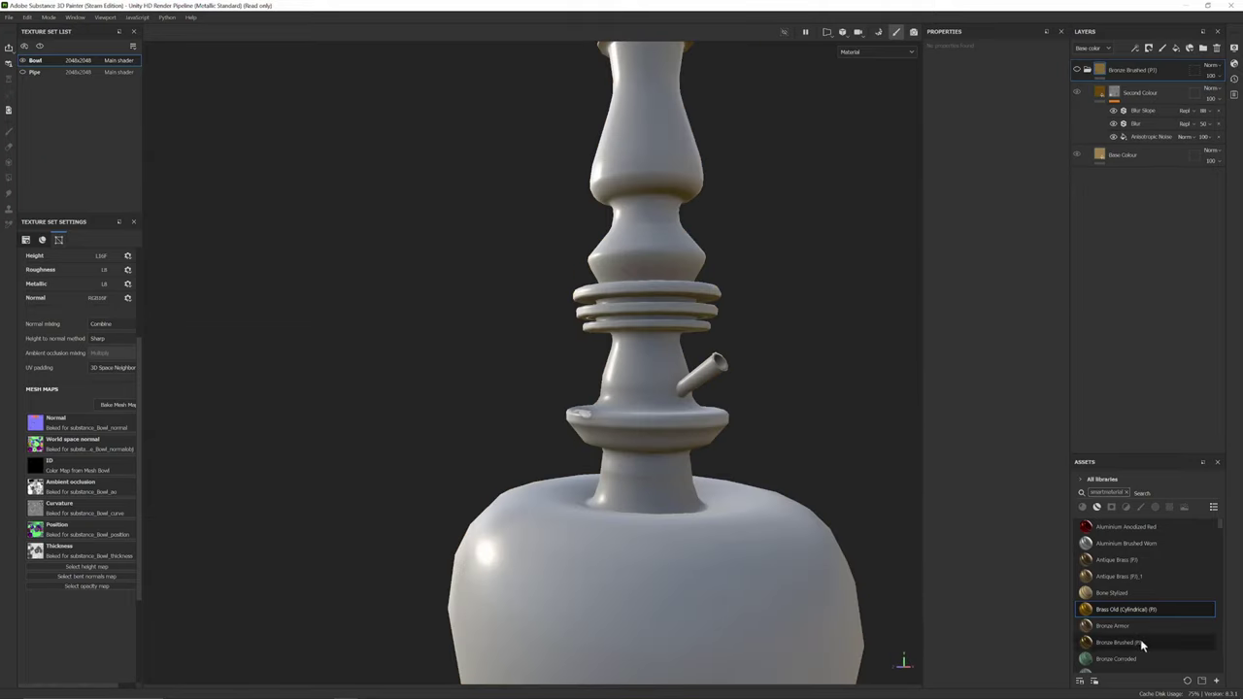
mouse_move(1140, 641)
left_mouse_down()
mouse_move(854, 559)
mouse_move(664, 542)
left_mouse_up()
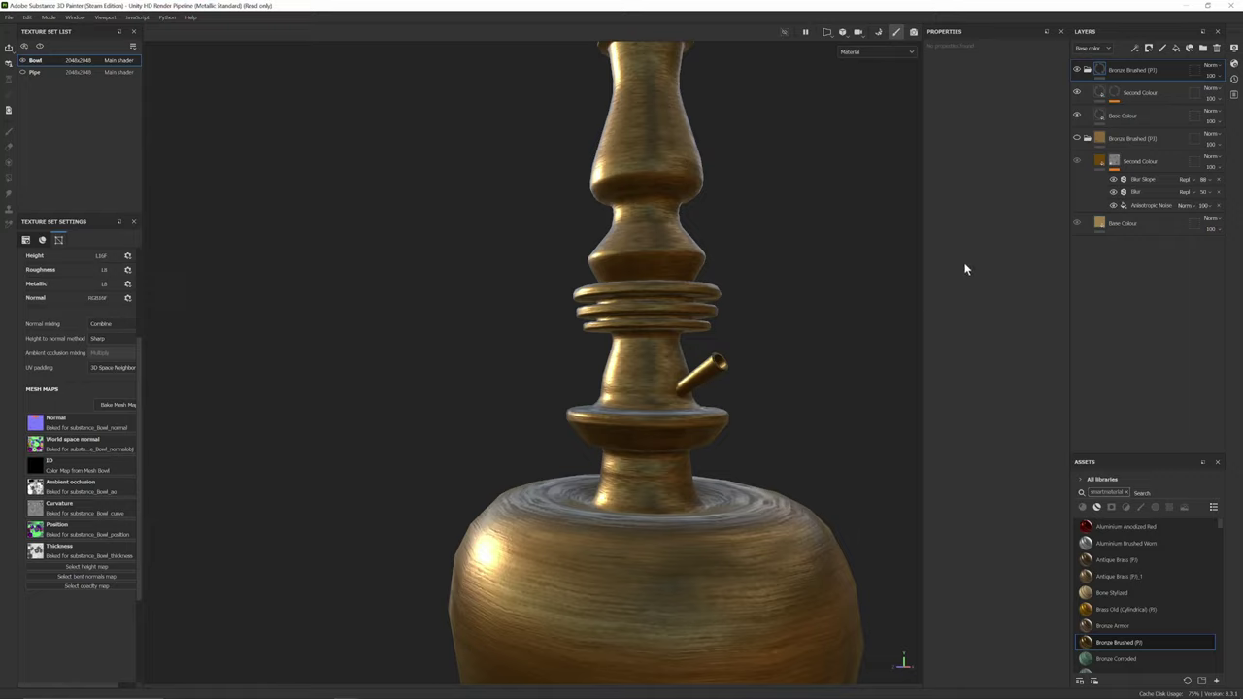
key("ctrl+z")
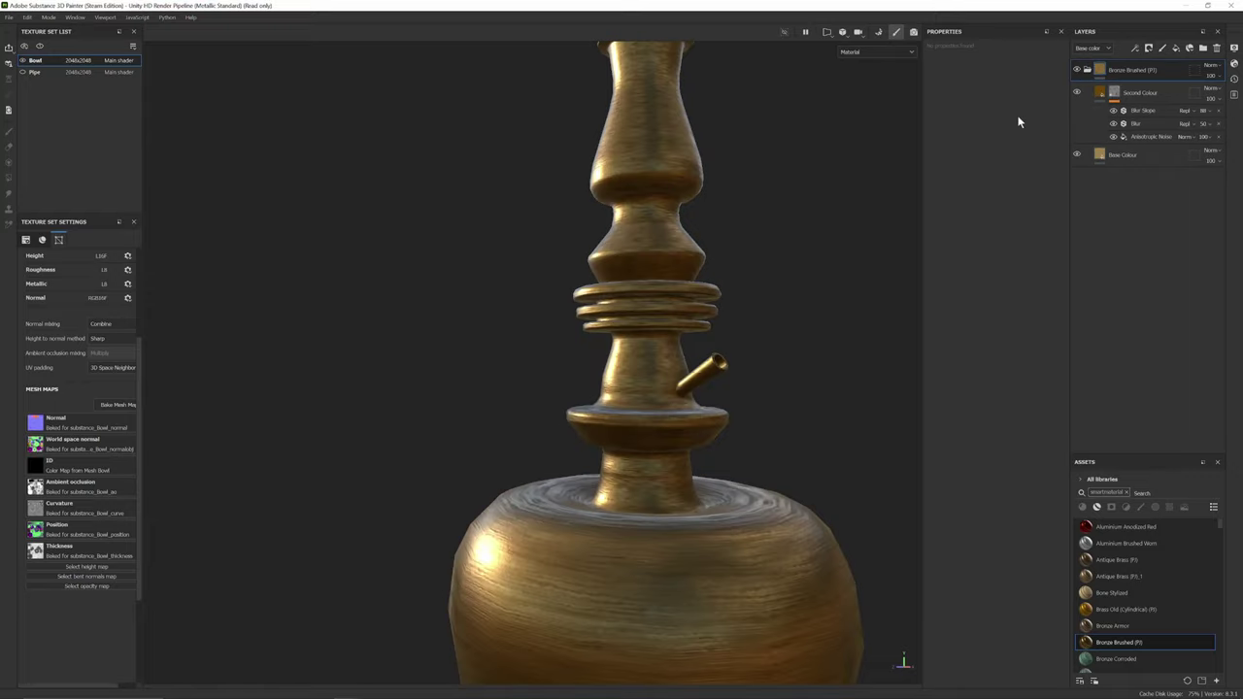
- Raise the tiling of the Anisotropic Noise fill in the Second Colour mask to about 15, judging the streaks on the upper plate
left_click_drag(583, 340, 571, 405, "alt")
right_click_drag(571, 405, 508, 408, "alt")
left_click_drag(508, 408, 515, 515, "alt")
right_click_drag(514, 515, 577, 508, "alt")
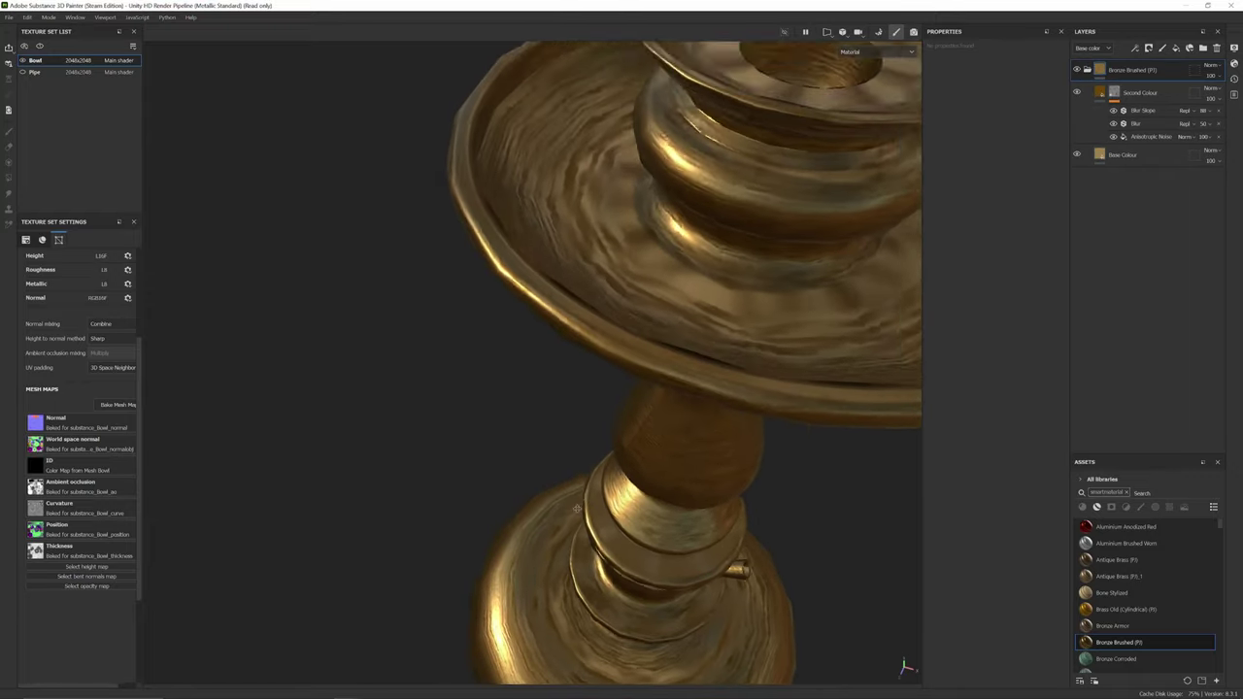
middle_click_drag(577, 508, 424, 598, "alt")
left_click_drag(738, 267, 814, 338, "alt")
right_click_drag(820, 340, 784, 337, "alt")
middle_click_drag(641, 400, 413, 425, "alt")
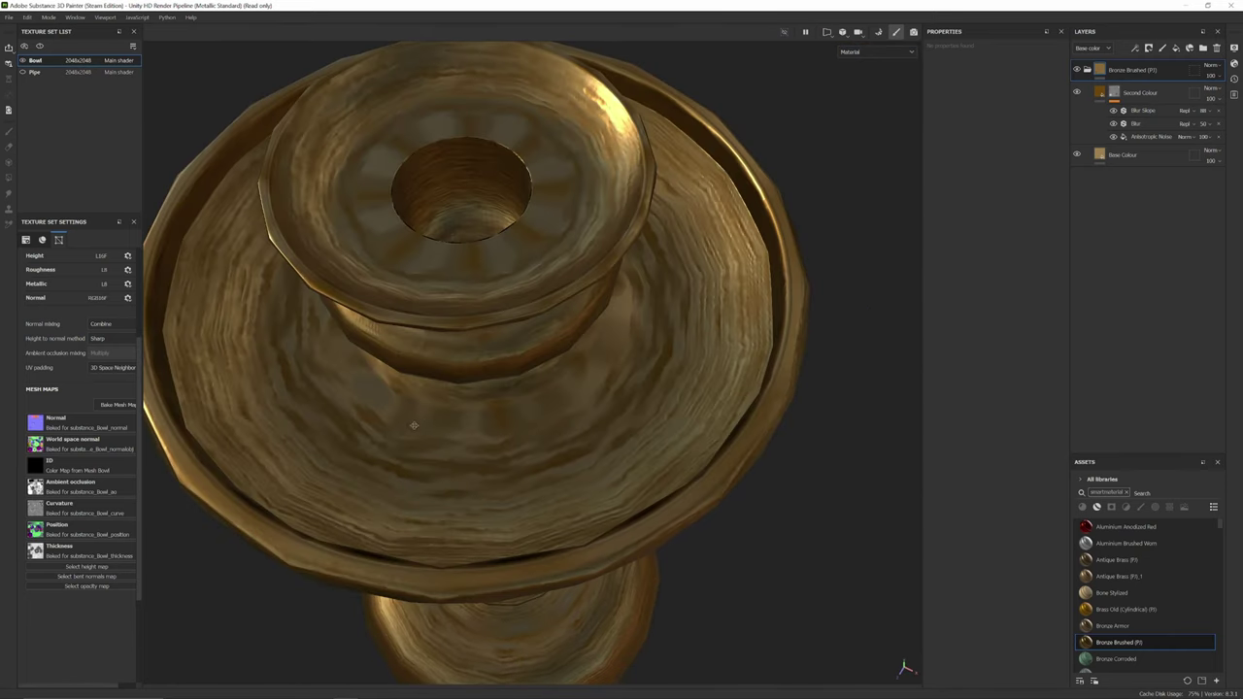
left_click_drag(414, 426, 846, 203, "alt")
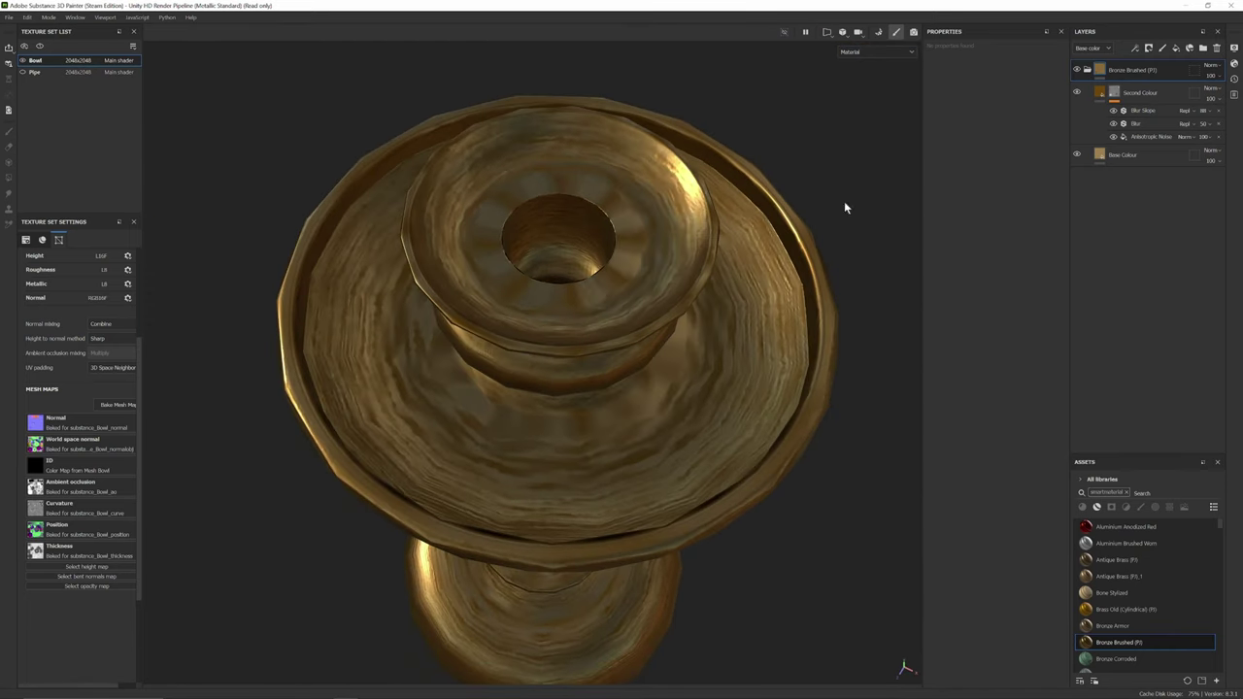
left_click(1141, 136)
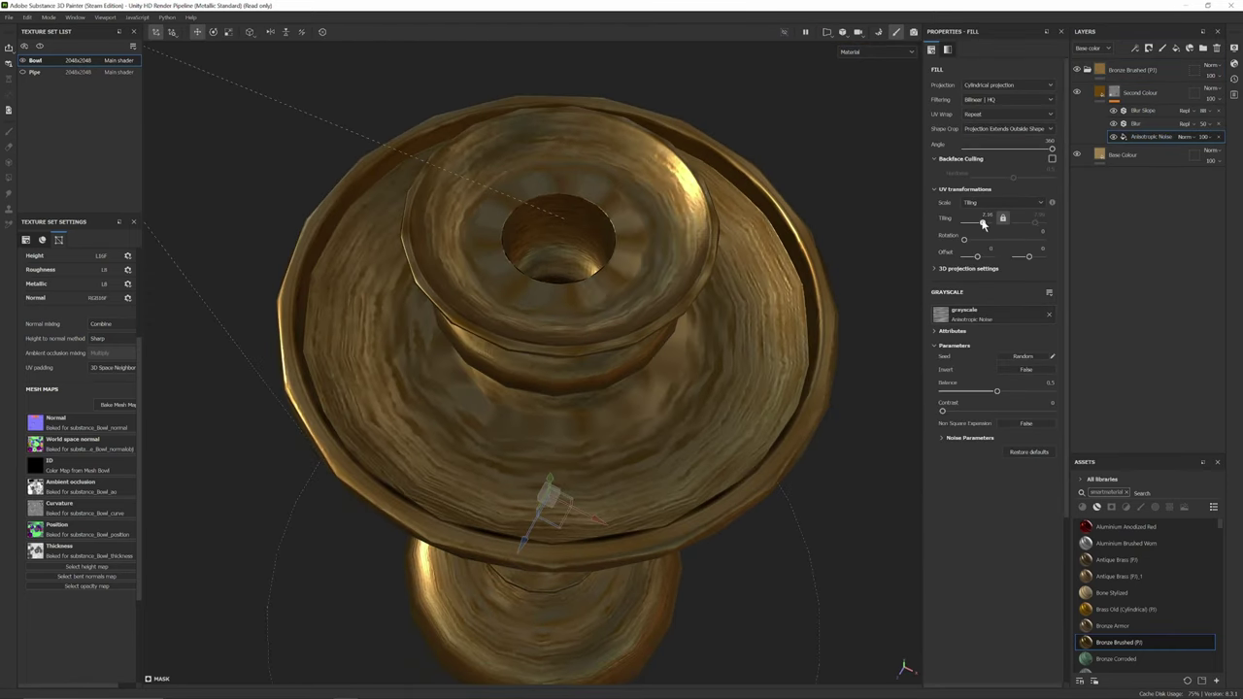
left_click_drag(983, 222, 989, 223)
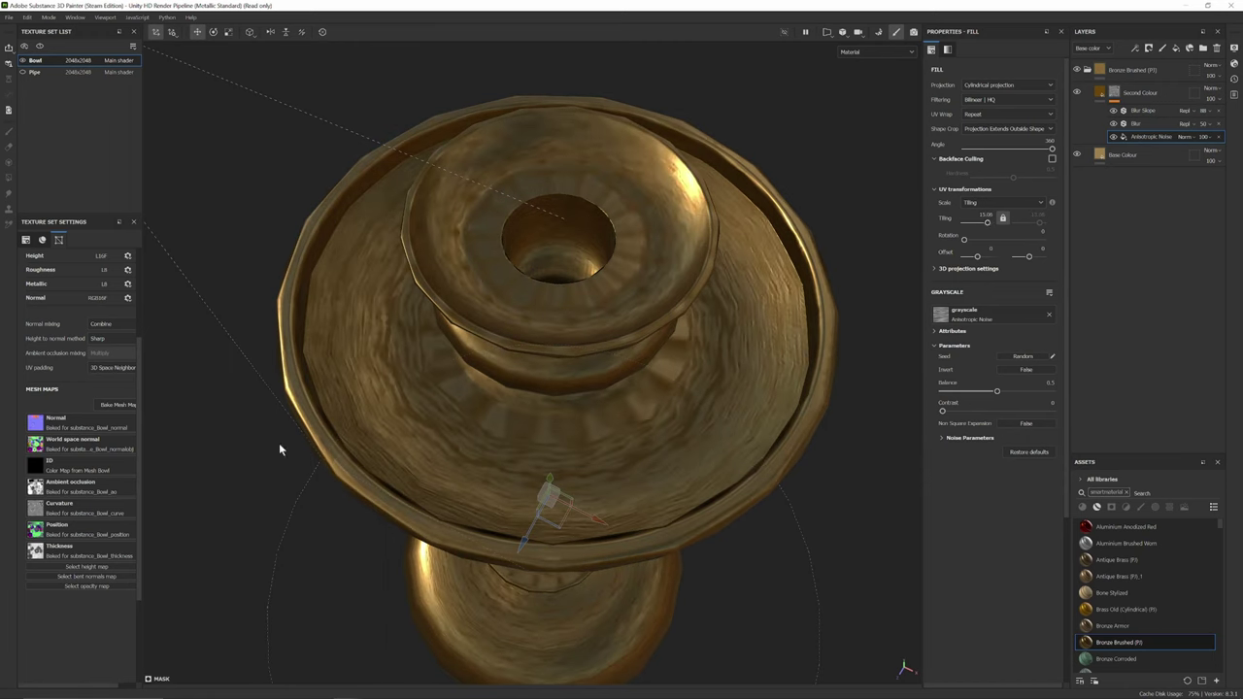
- Set the Bowl texture set's size to 4096
scroll(82, 350, "up", 4)
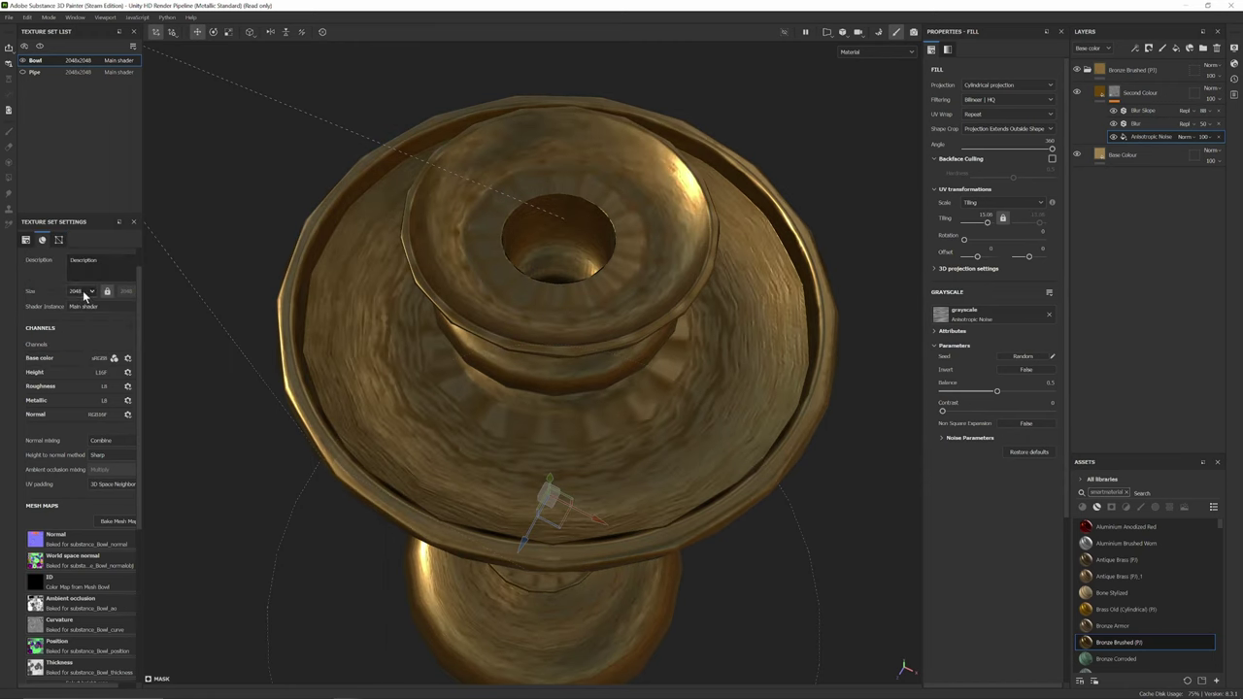
left_click(83, 290)
left_click(83, 354)
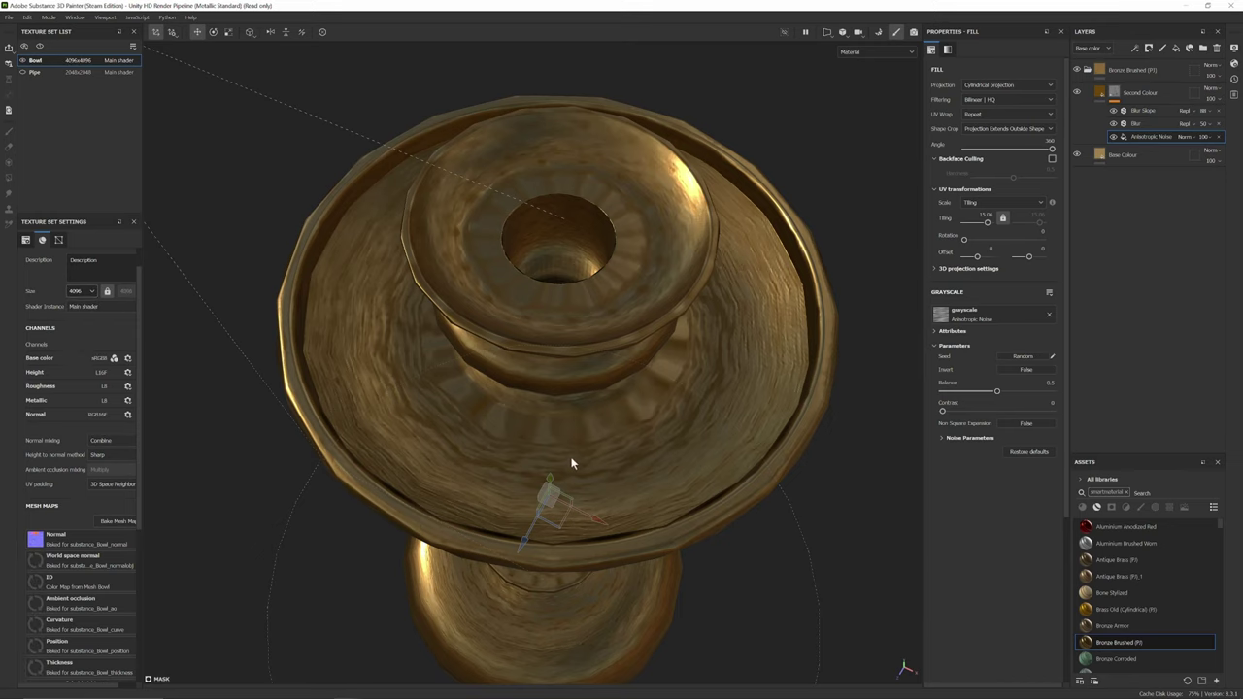
- Examine the finer streaks on the plate, stem and bowl, viewing the whole model from the lit and shadowed sides
scroll(569, 467, "down", 3)
left_click_drag(561, 485, 586, 374, "alt")
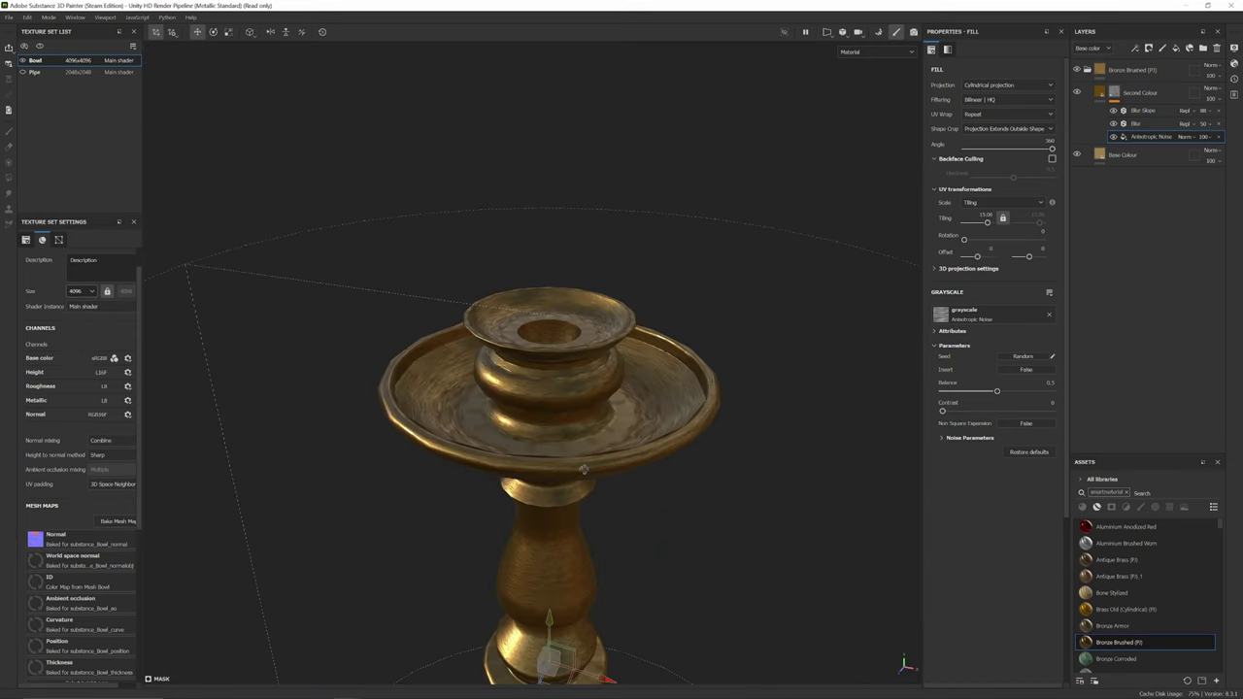
left_click_drag(584, 470, 666, 410, "alt")
left_click_drag(753, 317, 599, 299, "alt")
middle_click_drag(699, 302, 564, 369, "alt")
left_click_drag(635, 348, 582, 444, "alt")
scroll(583, 444, "up", 4)
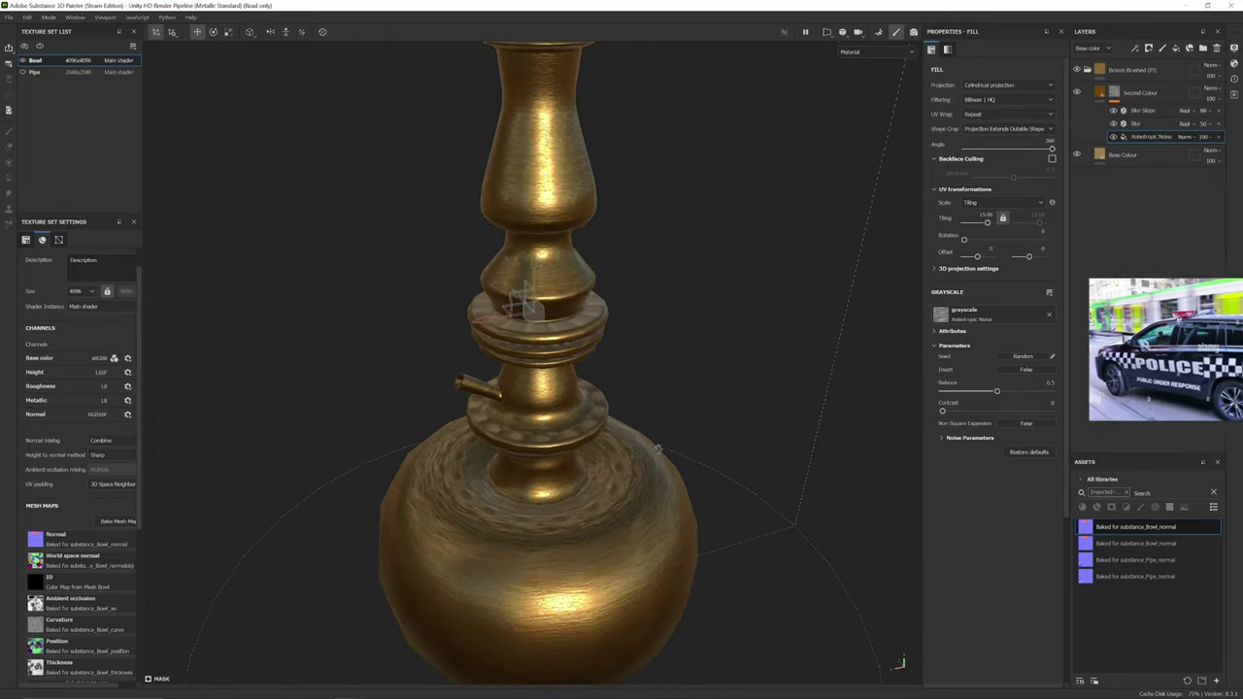
scroll(554, 533, "down", 10)
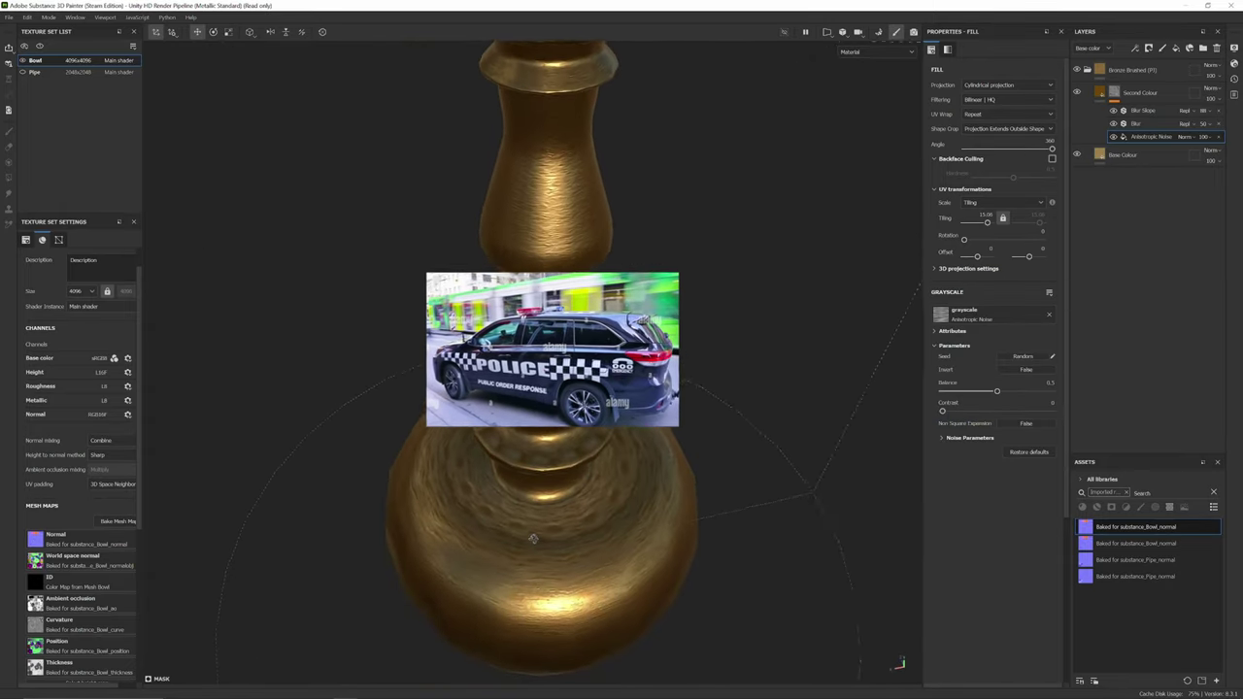
scroll(579, 509, "down", 3)
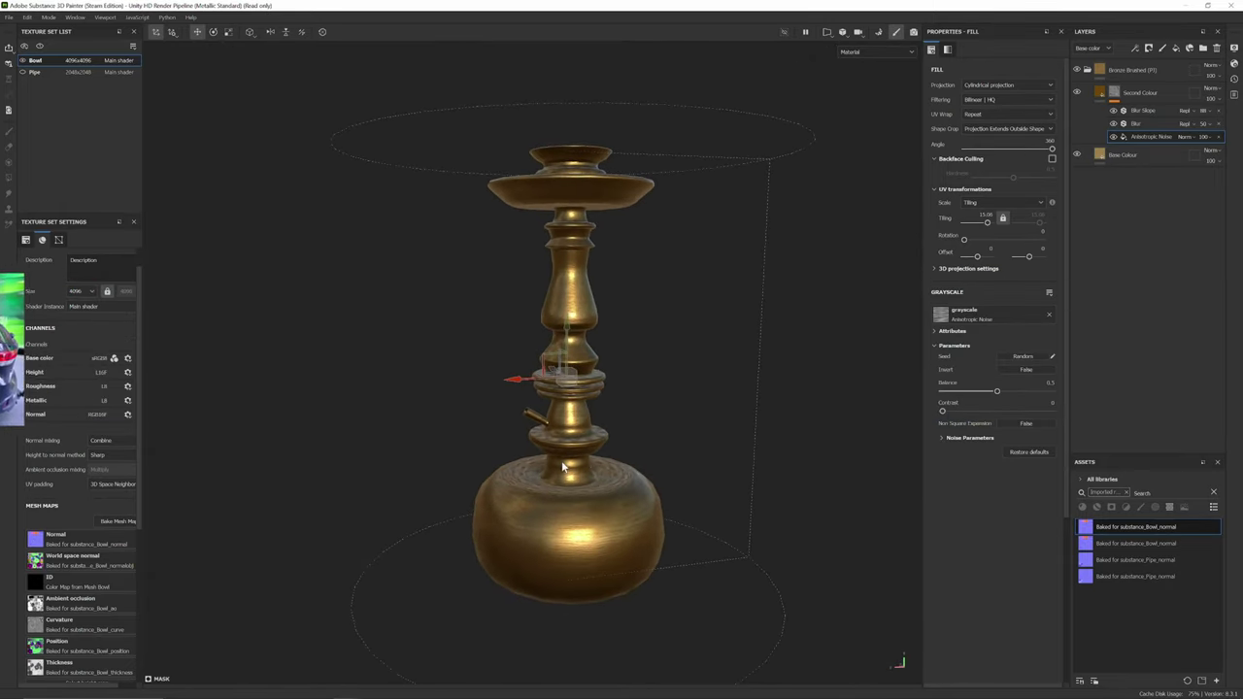
left_click_drag(579, 509, 771, 474, "alt")
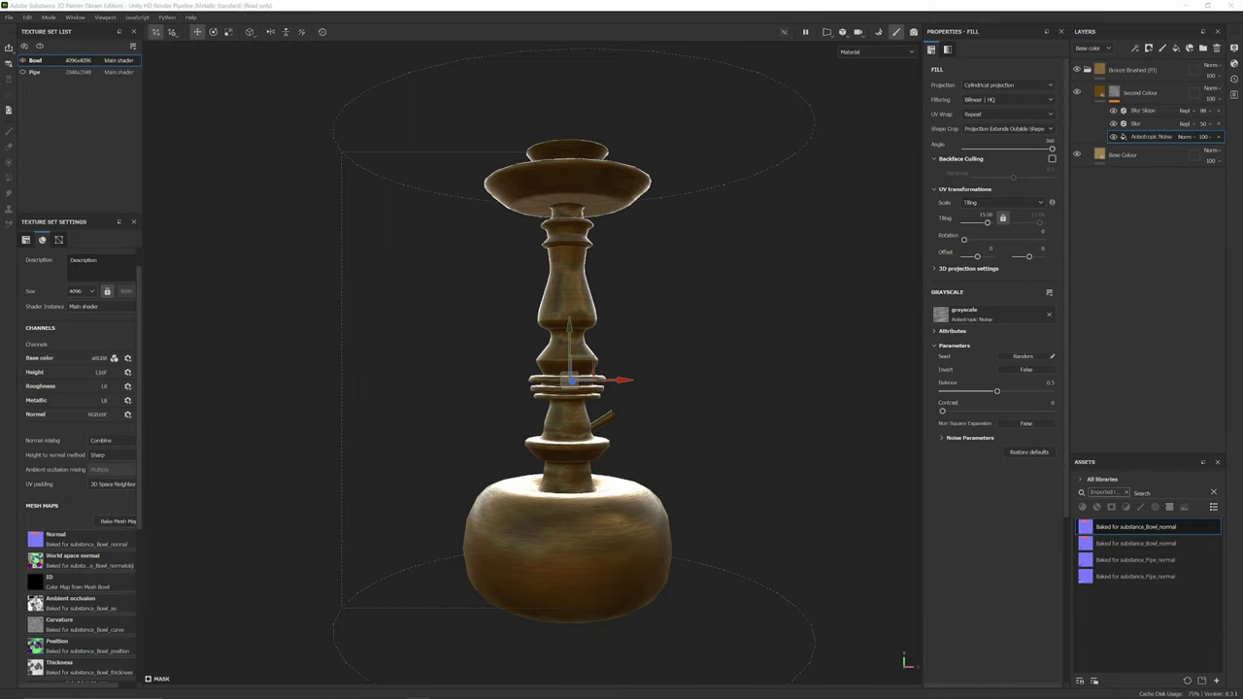
scroll(551, 327, "up", 5)
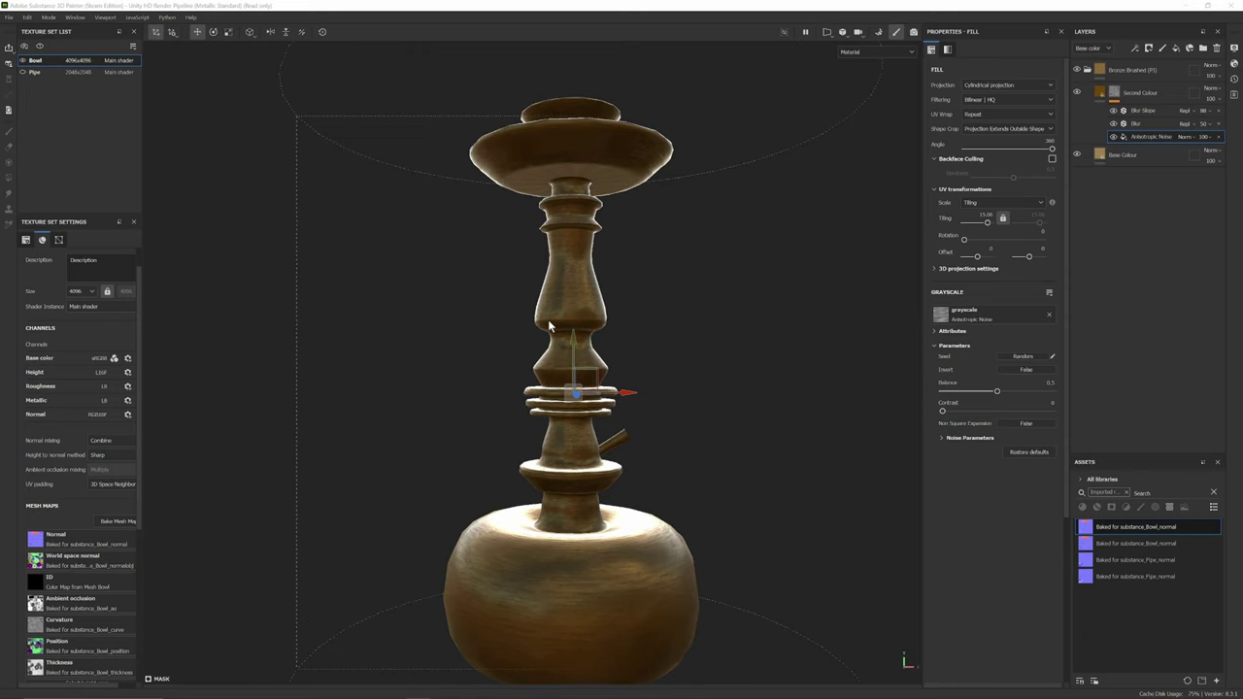
scroll(550, 344, "up", 1)
scroll(551, 342, "down", 2)
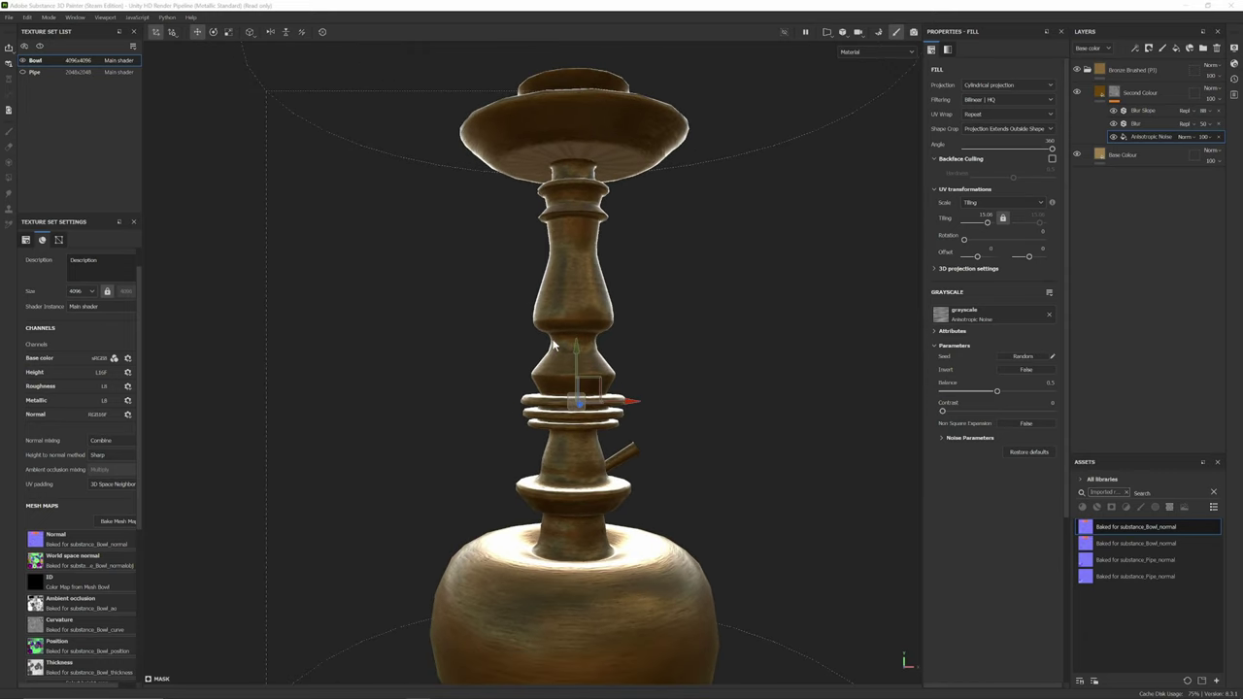
middle_click_drag(553, 340, 576, 240, "alt")
- Collapse the Bronze Brushed folder and add an empty paint layer above it
left_click(1156, 70)
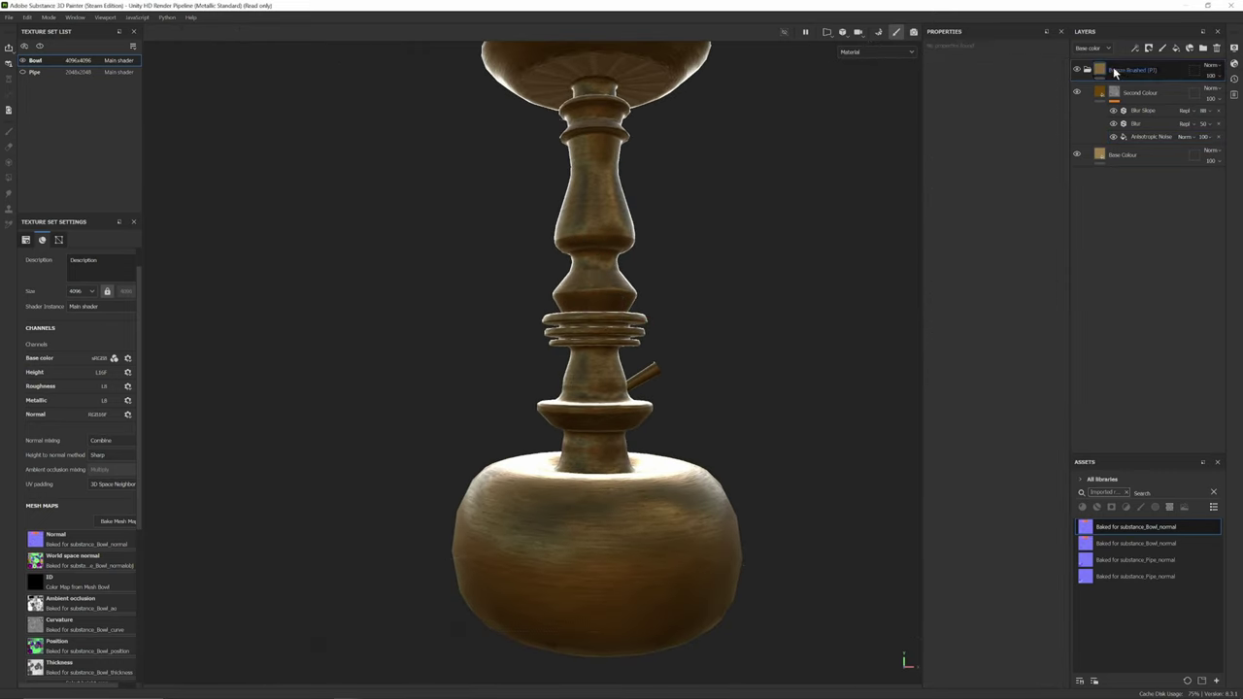
left_click(1088, 70)
scroll(706, 235, "up", 3)
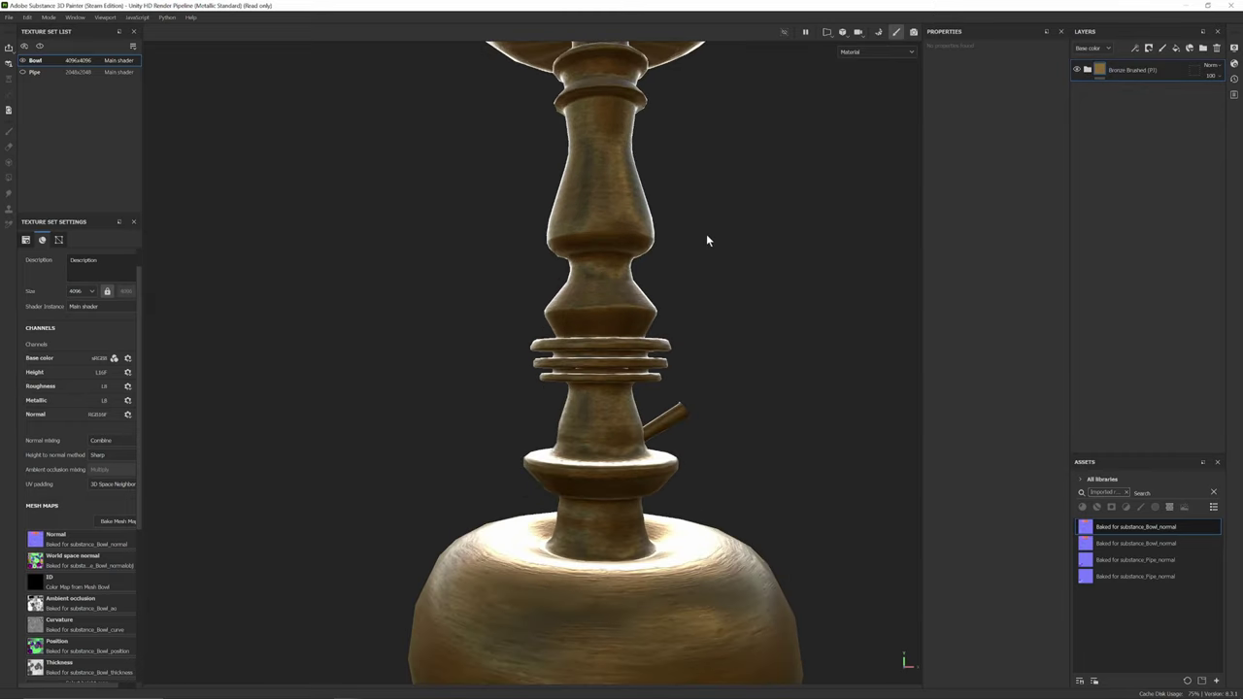
left_click(1163, 49)
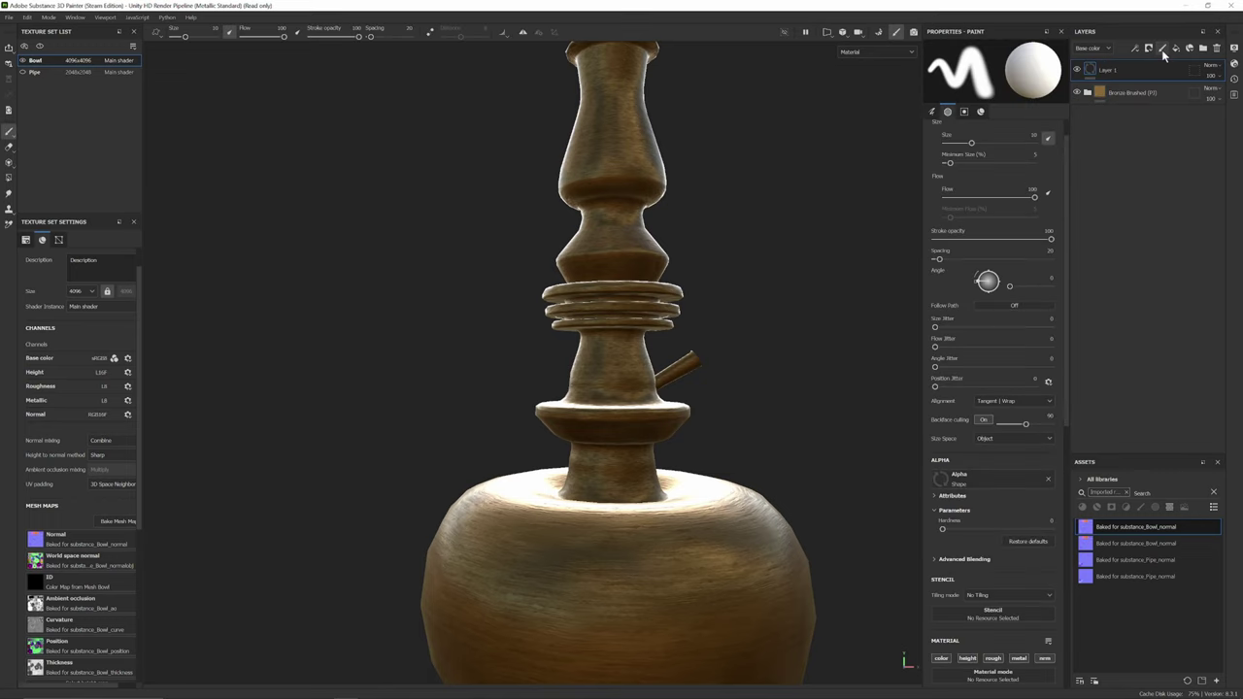
- Try adding an anchor point to the new paint layer and undo it
right_click(1127, 68)
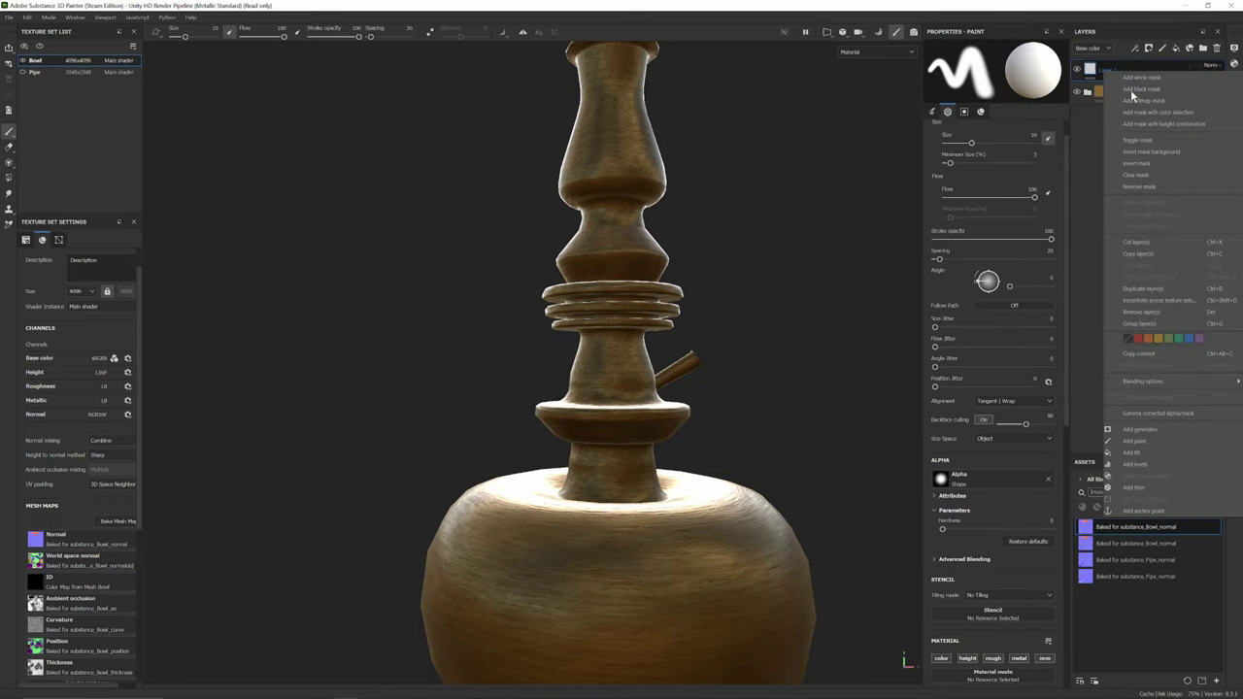
left_click(1176, 510)
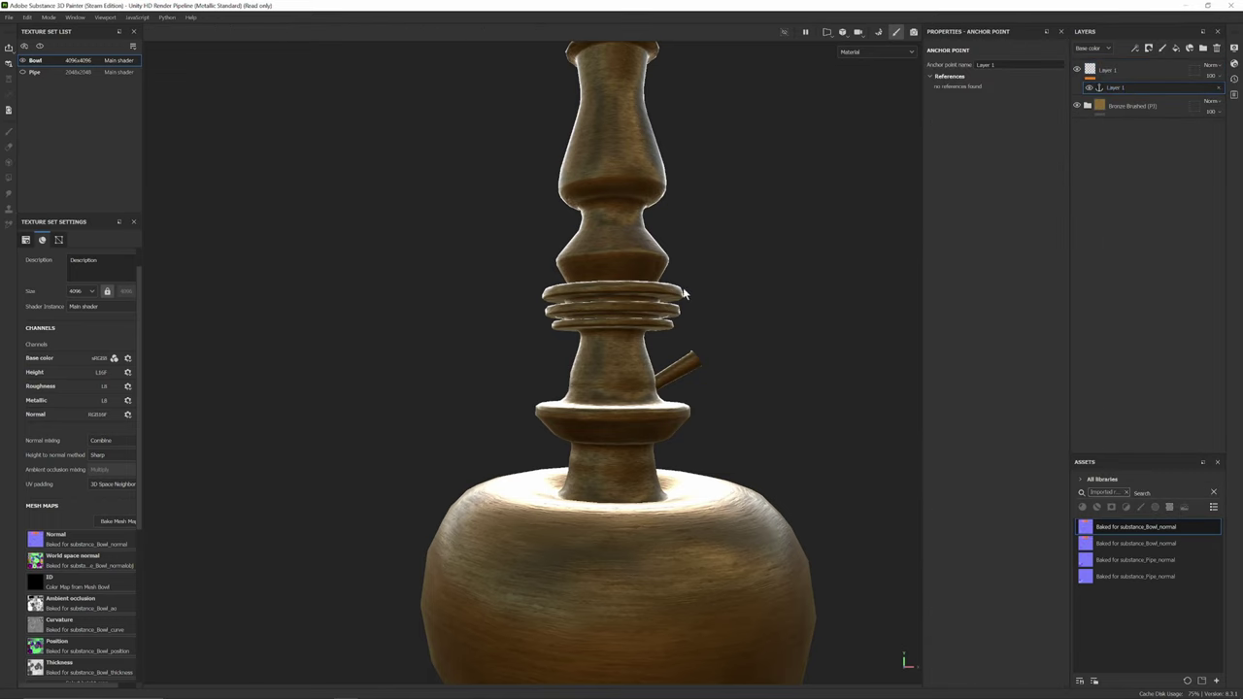
key("ctrl+z")
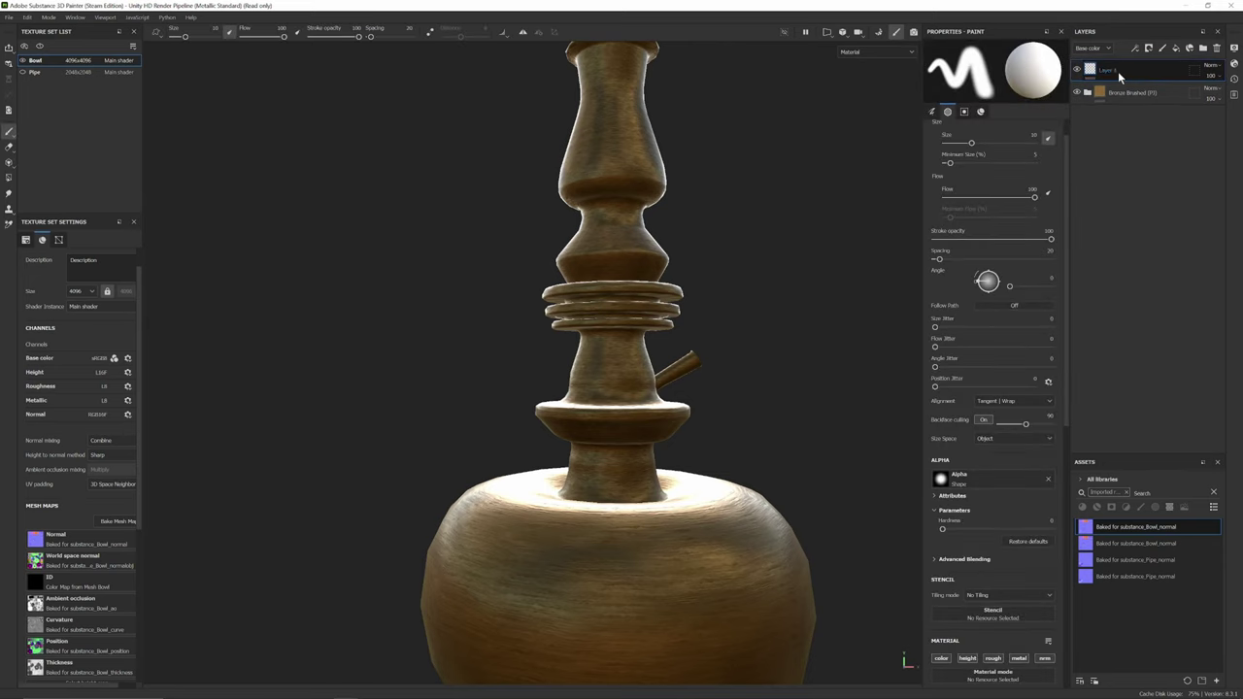
- Rename the new paint layer as Detailing
double_click(1118, 71)
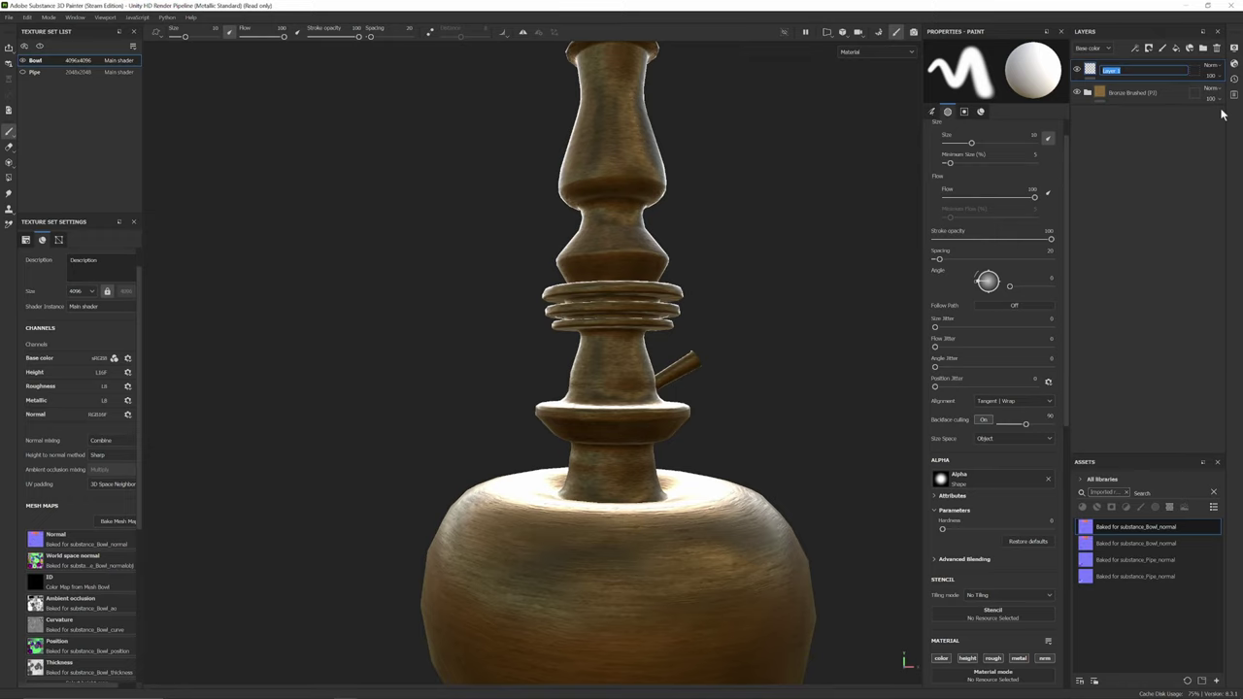
type("Detailing")
key("Return")
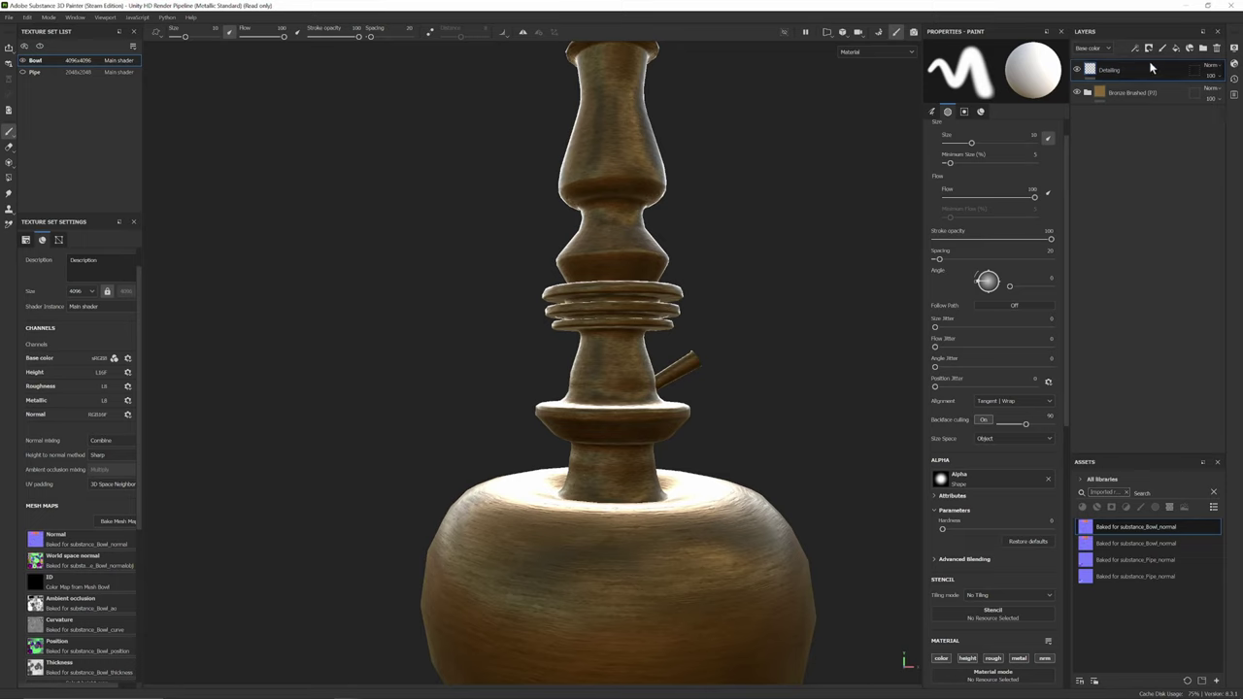
- Add another paint layer above Detailing and delete it
left_click(1162, 47)
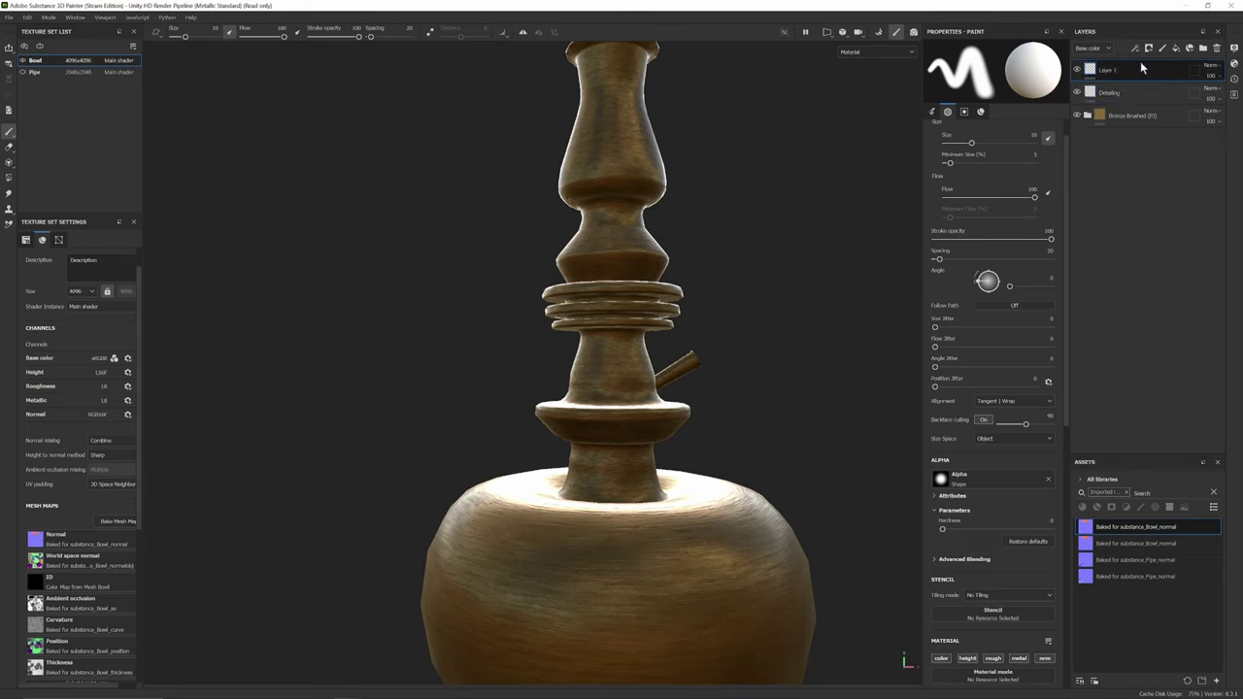
double_click(1127, 74)
left_click(1117, 96)
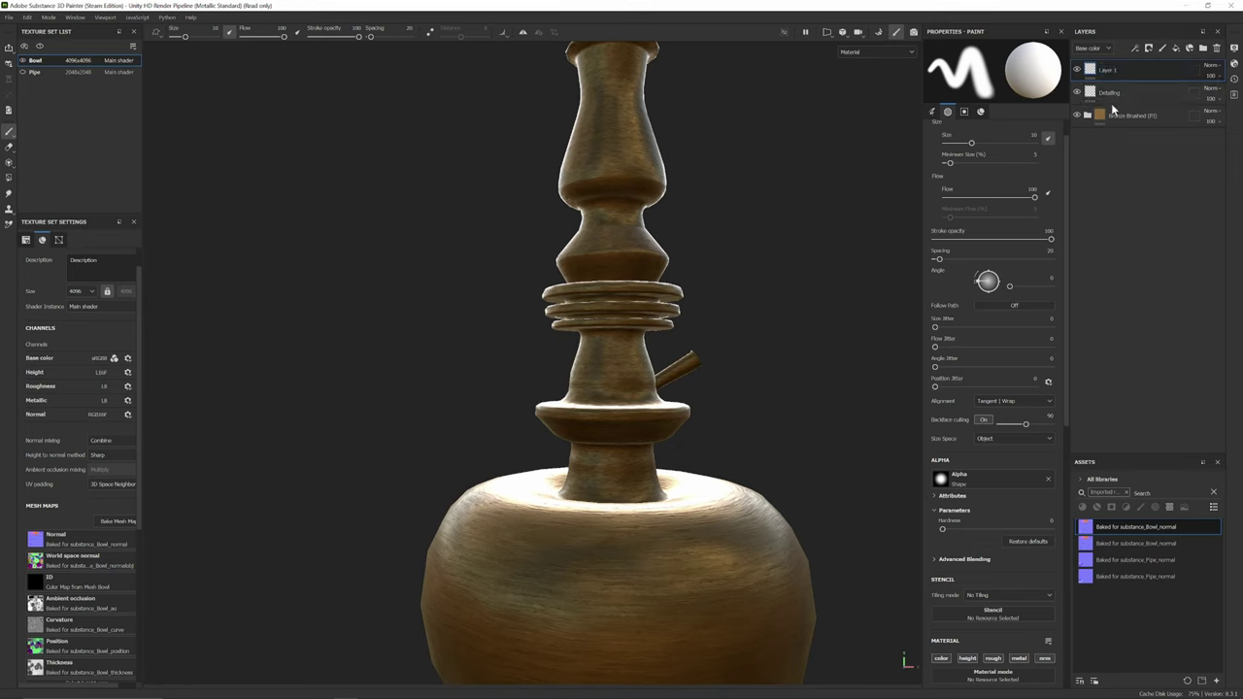
left_click(1108, 76)
key("Delete")
- Try a white zigzag brush stroke on the bowl's upper side and undo it
scroll(767, 325, "up", 3)
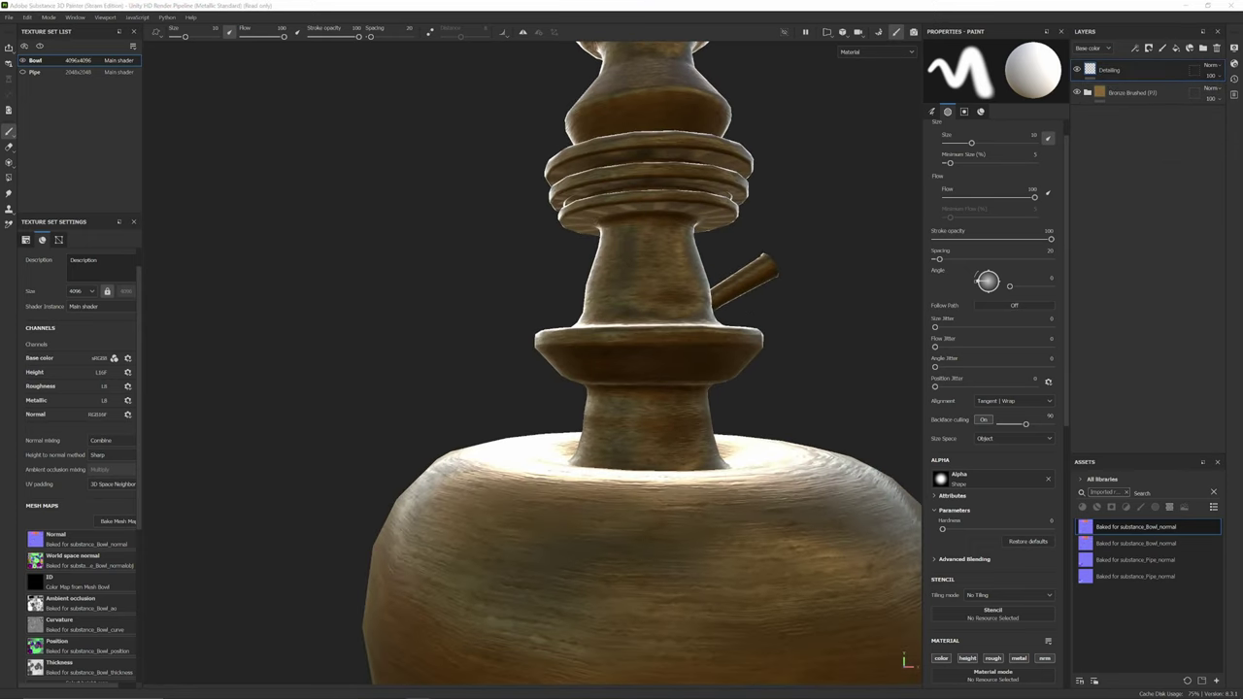
scroll(602, 456, "down", 1)
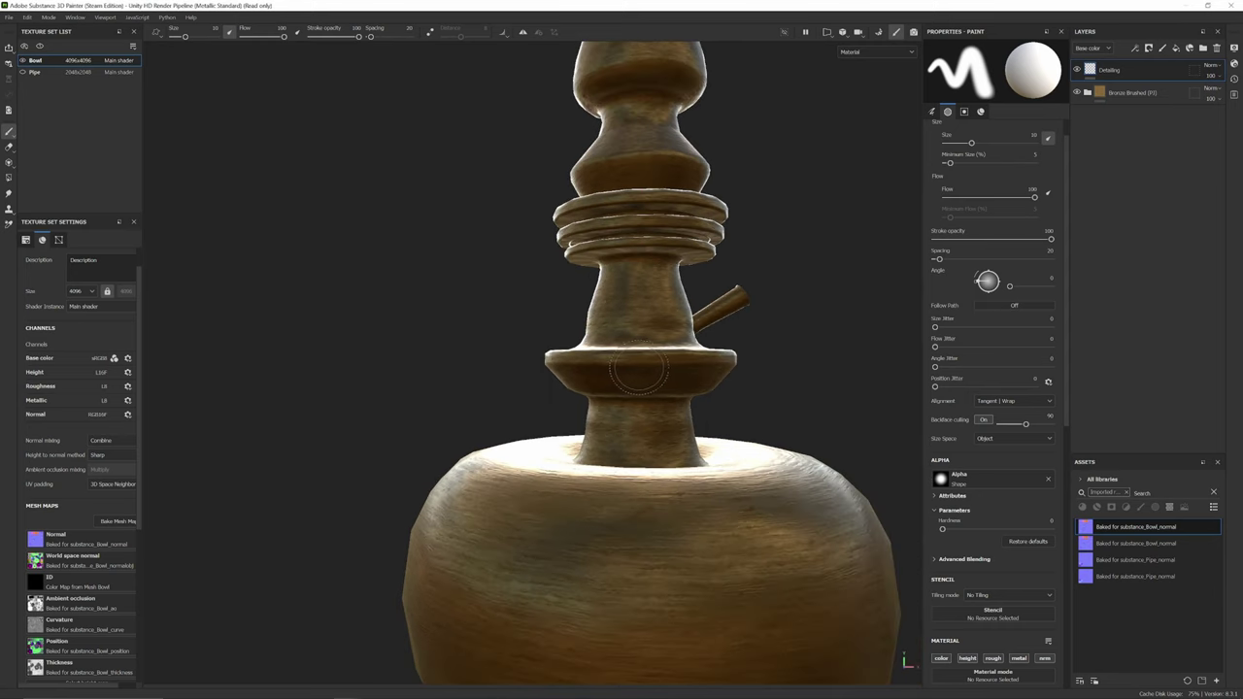
scroll(656, 440, "down", 1)
scroll(660, 437, "up", 2)
scroll(630, 450, "up", 1)
mouse_move(632, 480)
left_mouse_down()
mouse_move(613, 582)
mouse_move(636, 462)
mouse_move(821, 592)
mouse_move(821, 512)
left_mouse_up()
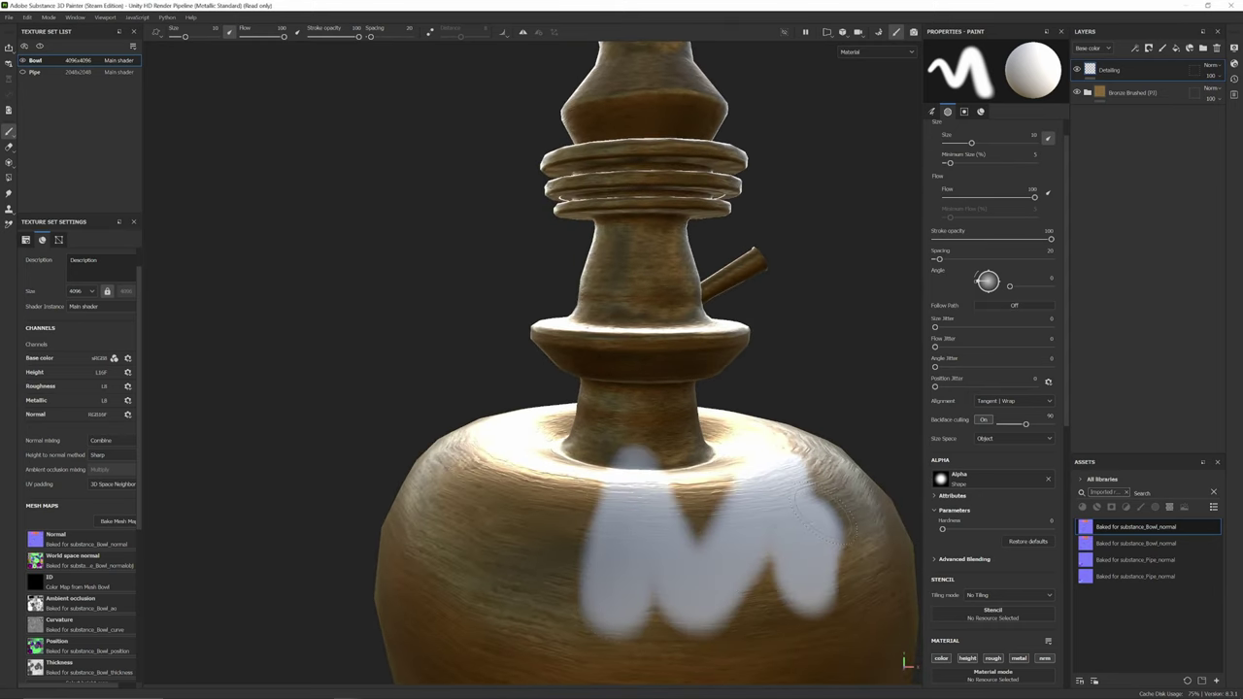
key("ctrl+z")
middle_click_drag(808, 518, 797, 450, "alt")
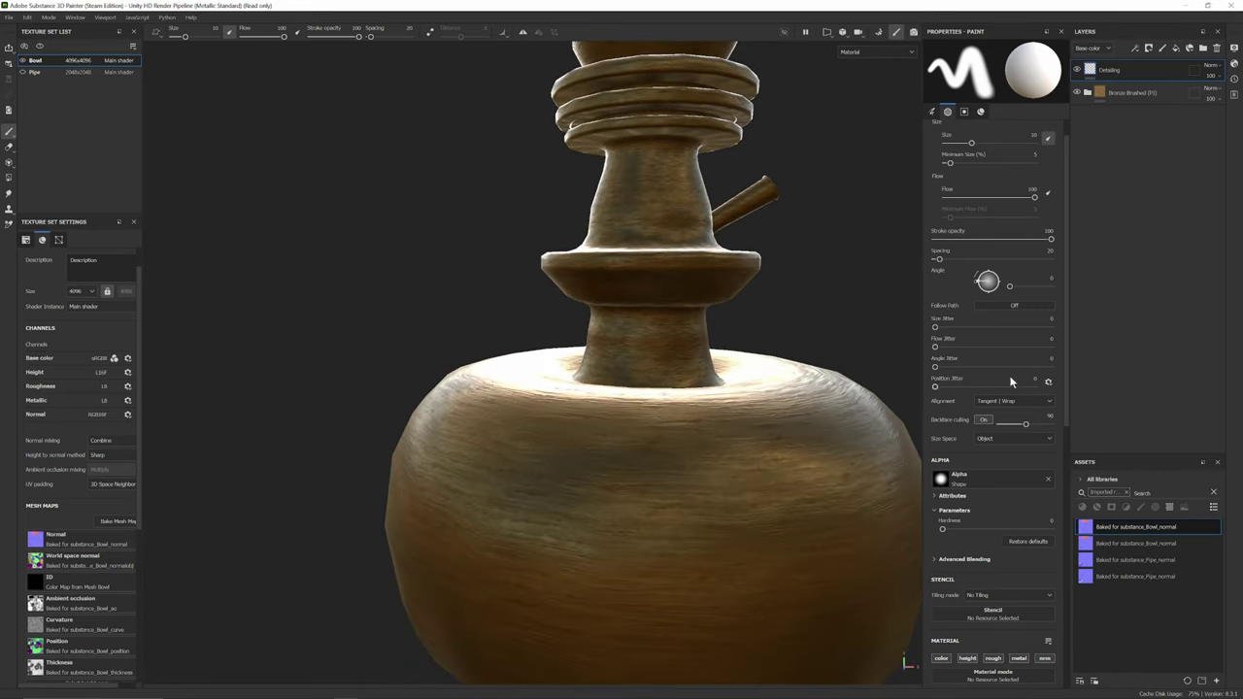
- Look through the brush, alpha and material settings for painting on the Detailing layer
scroll(984, 423, "down", 1)
left_click(976, 446)
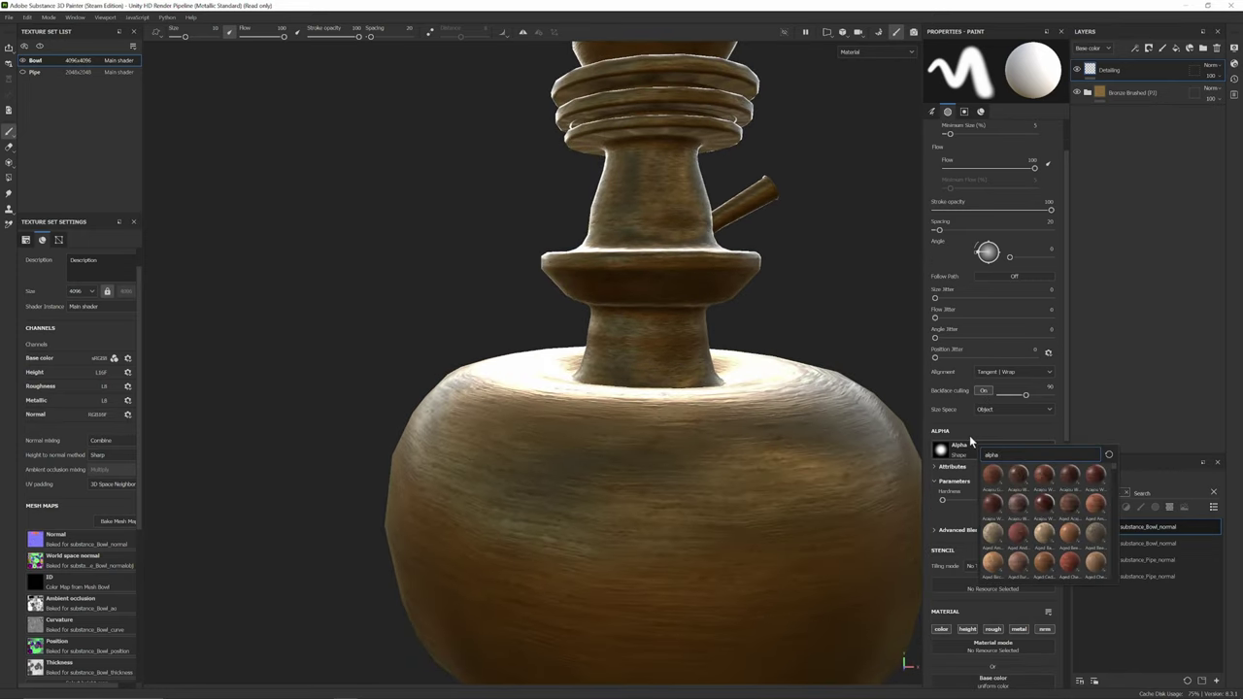
left_click_drag(688, 405, 657, 368, "alt")
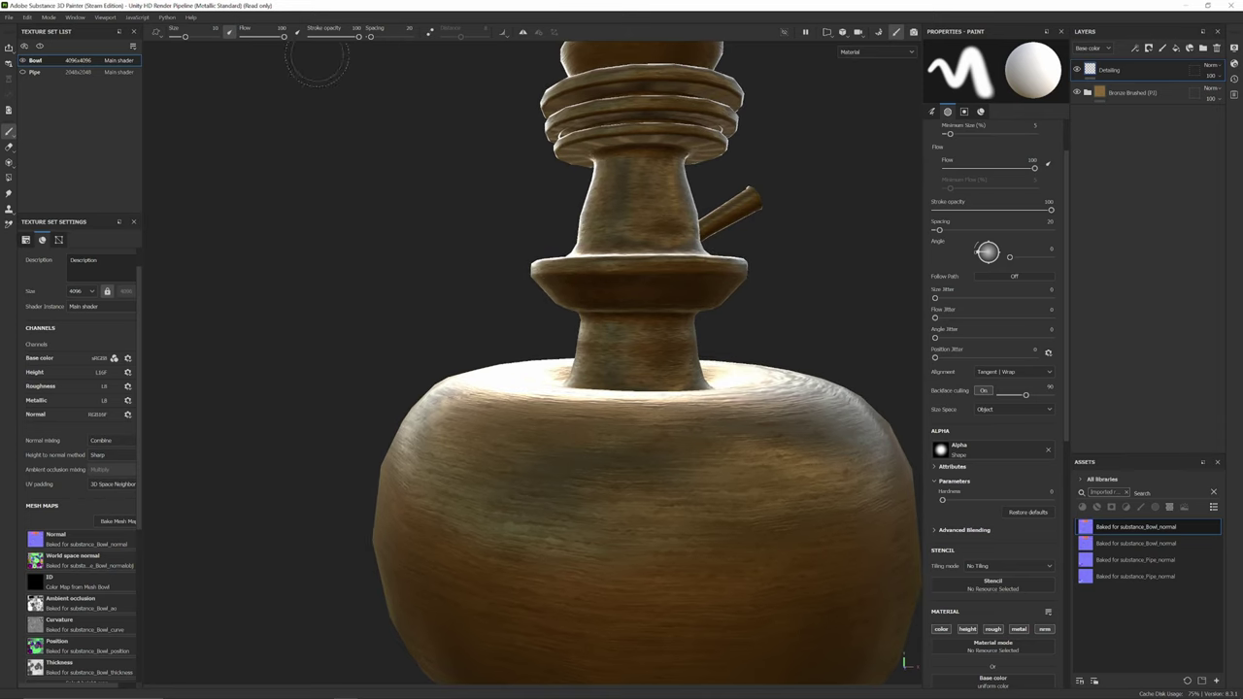
scroll(1002, 405, "up", 2)
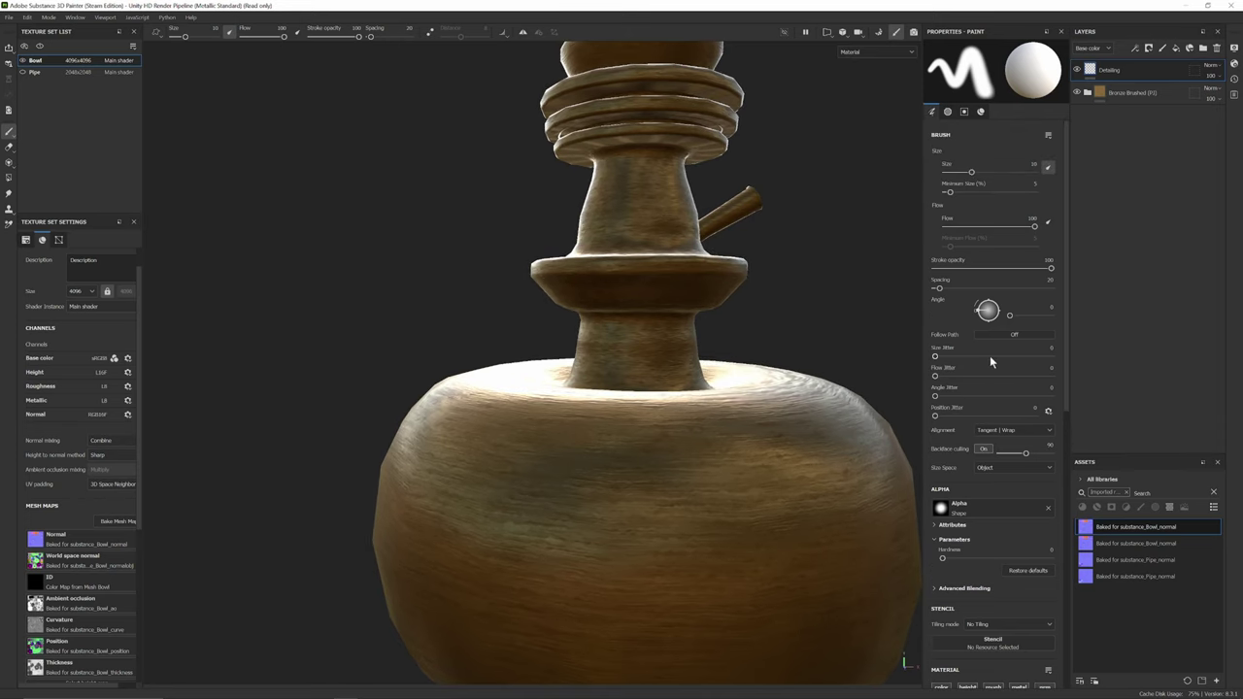
scroll(989, 356, "down", 2)
left_click(1091, 73)
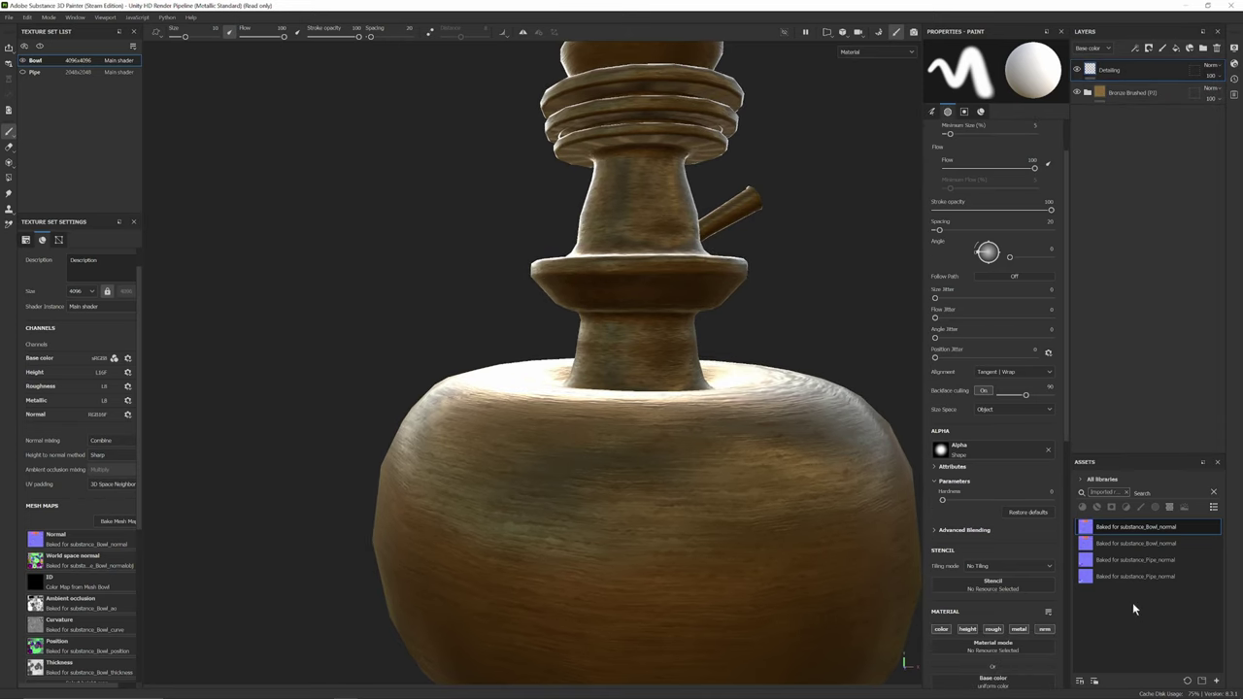
scroll(1037, 439, "down", 8)
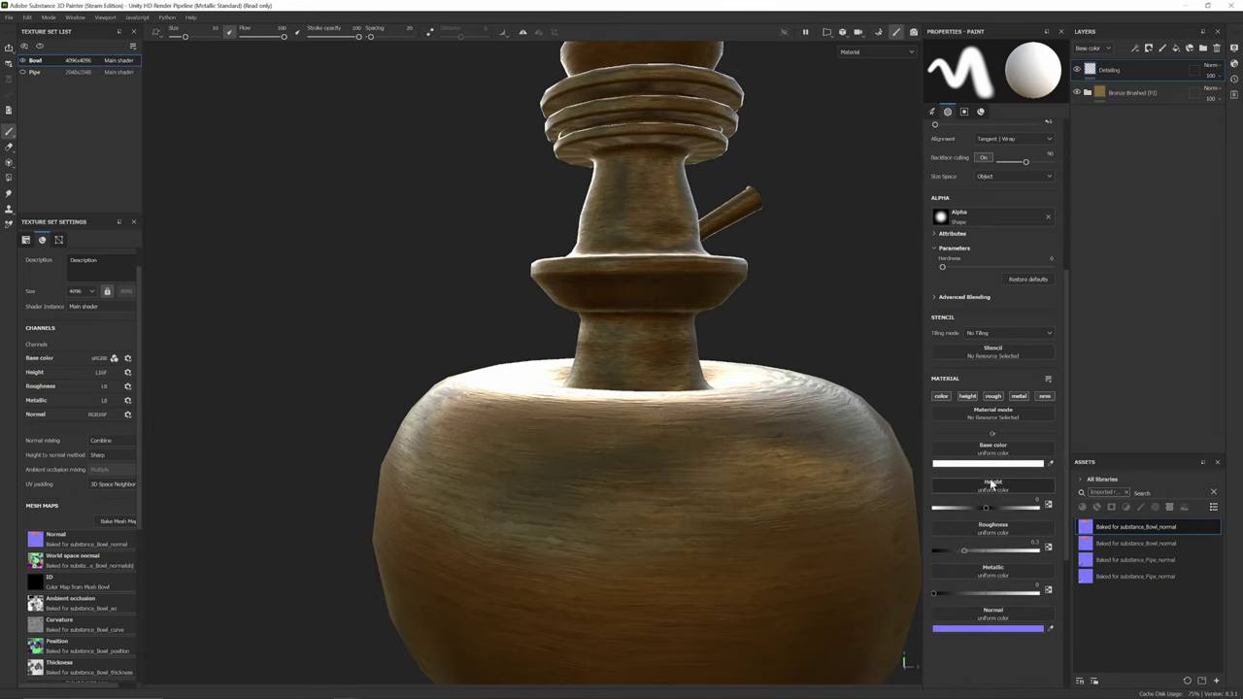
- Remove the Imported filter from the asset library and list its smart masks
left_click(1214, 493)
left_click(1126, 492)
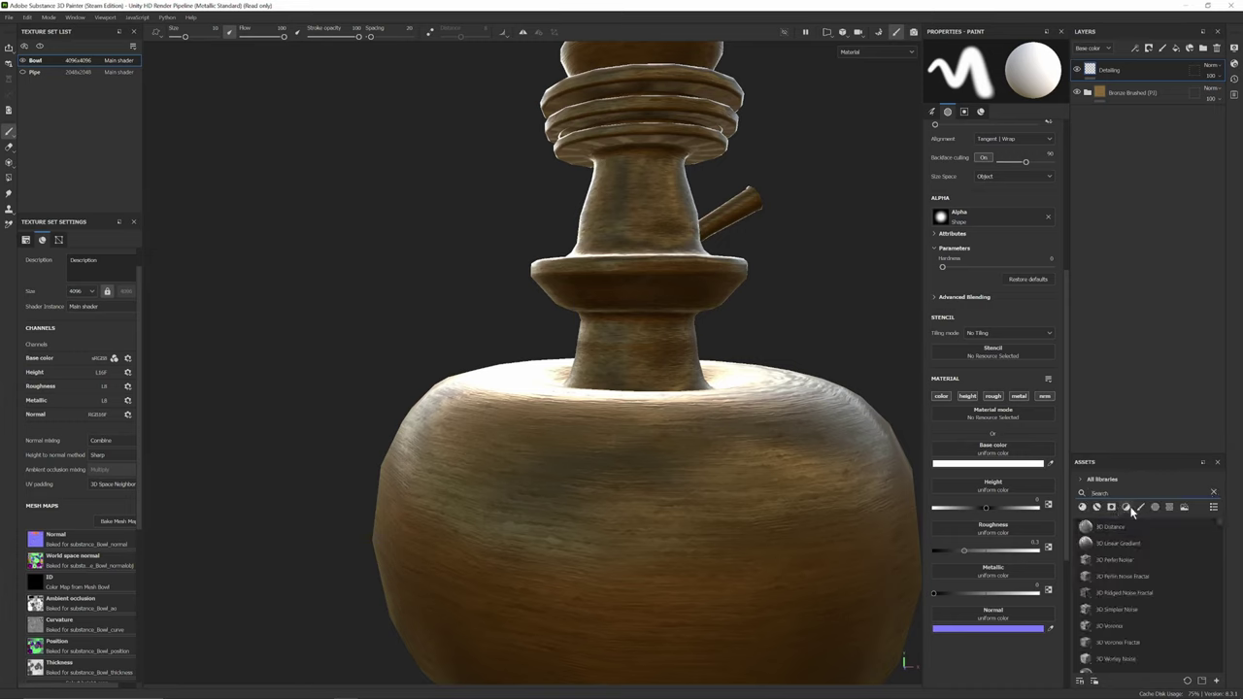
left_click(1110, 508)
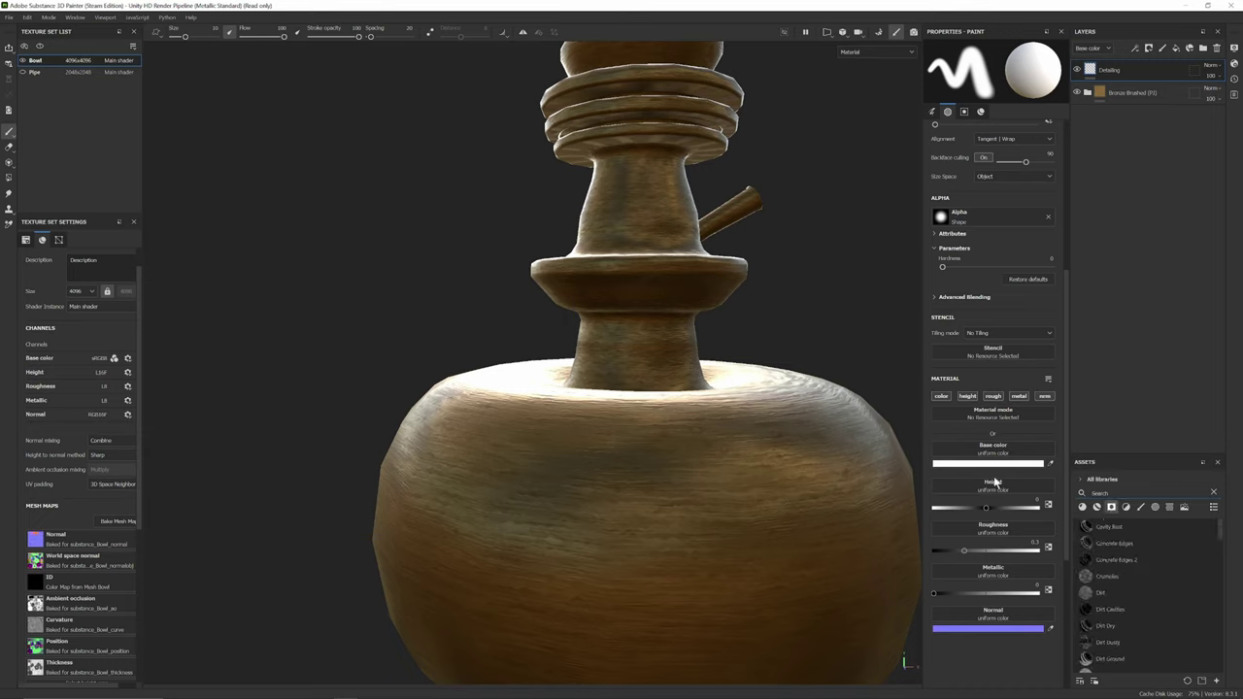
left_click(1213, 507)
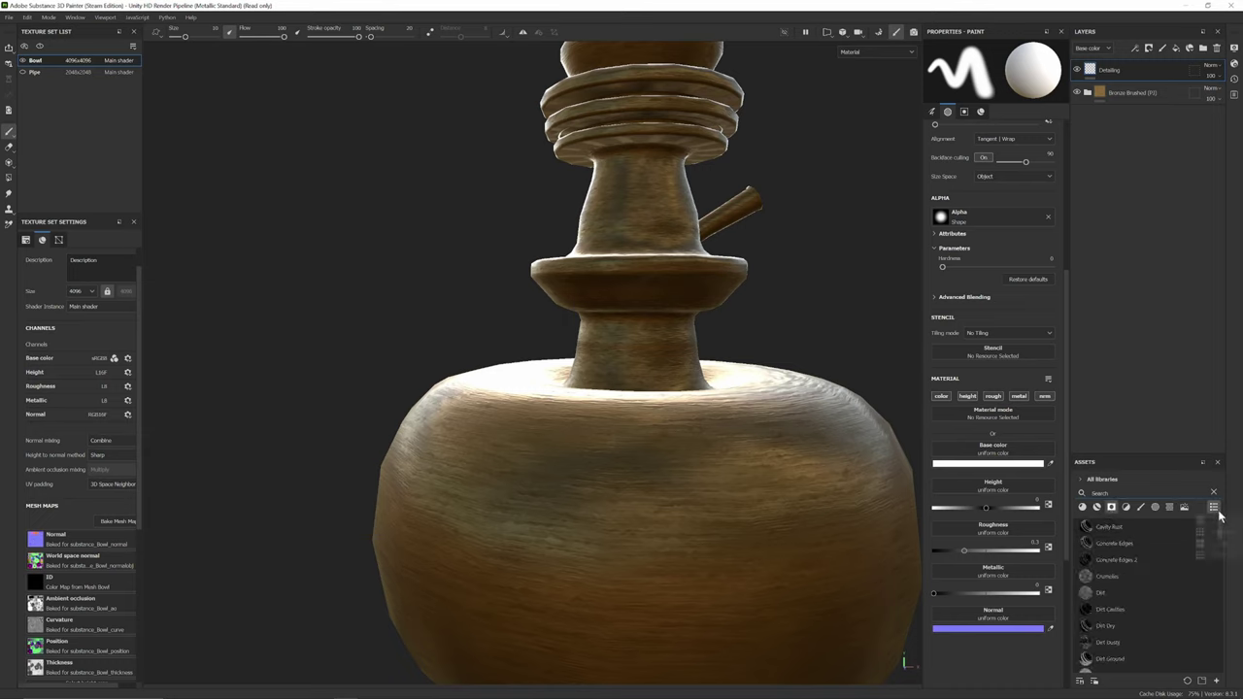
left_click(1030, 434)
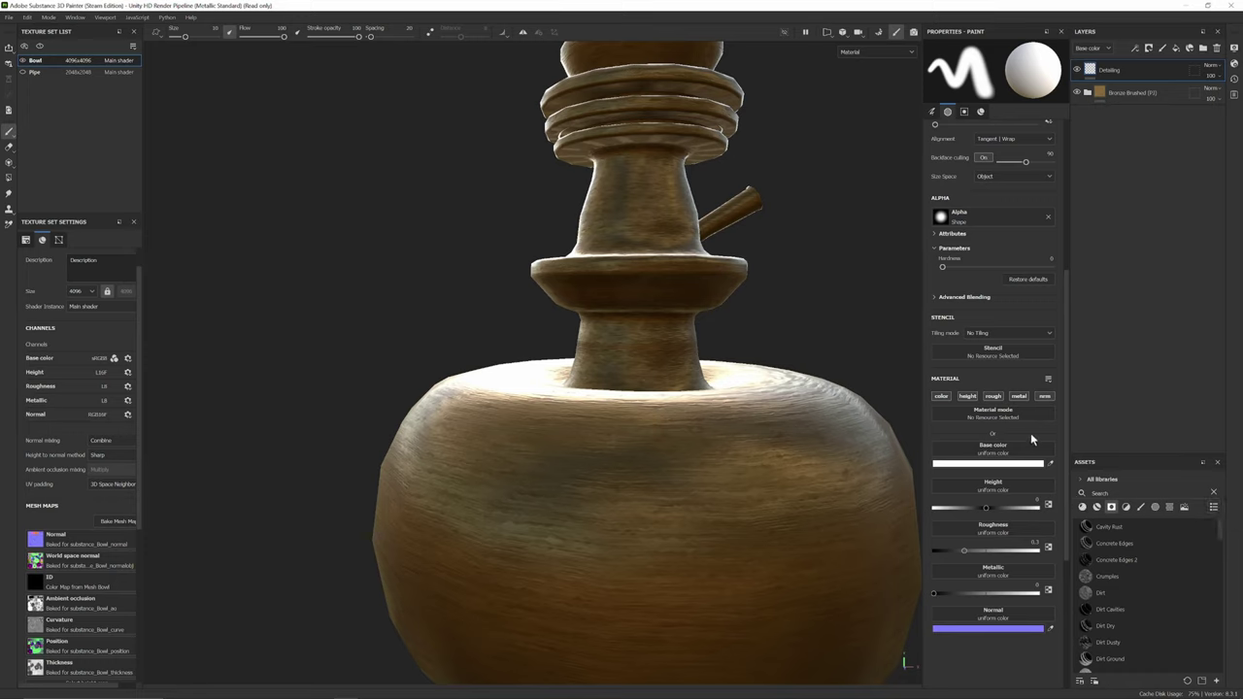
- Set the brush's height to about -0.07 and turn off its color, roughness and metallic channels, leaving height and normal
left_click(987, 506)
left_click(941, 397)
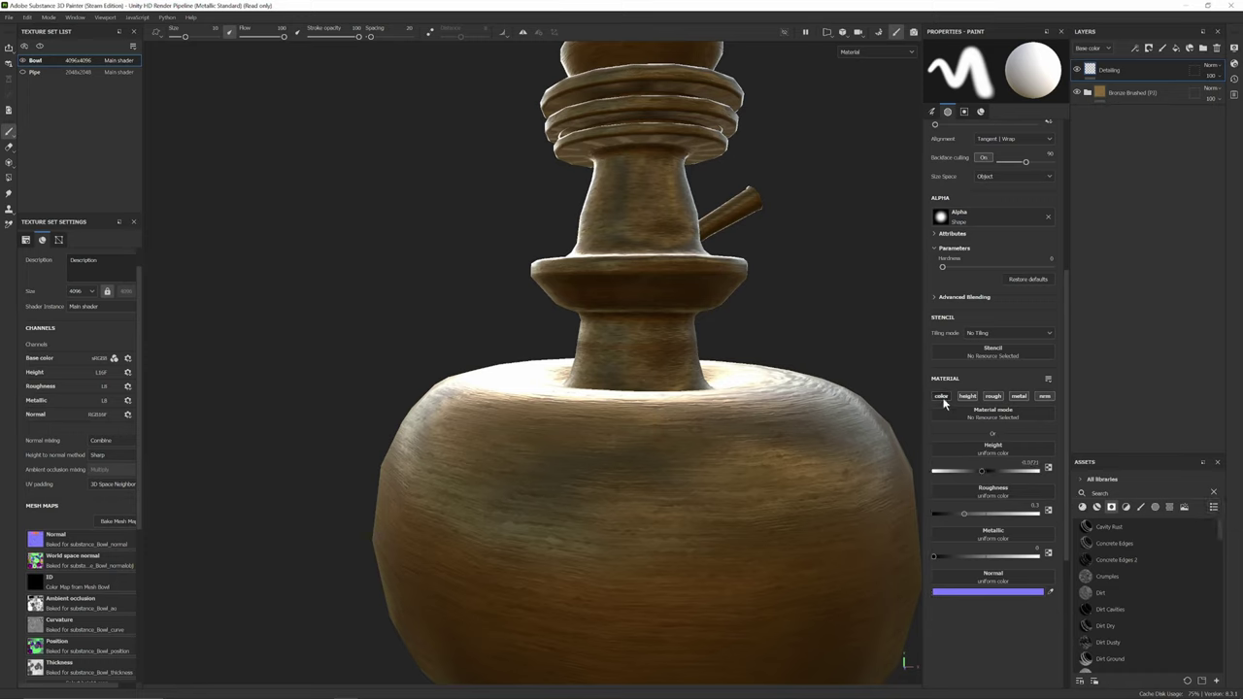
mouse_move(712, 451)
left_mouse_down()
mouse_move(711, 512)
mouse_move(734, 437)
left_mouse_up()
key("ctrl+z")
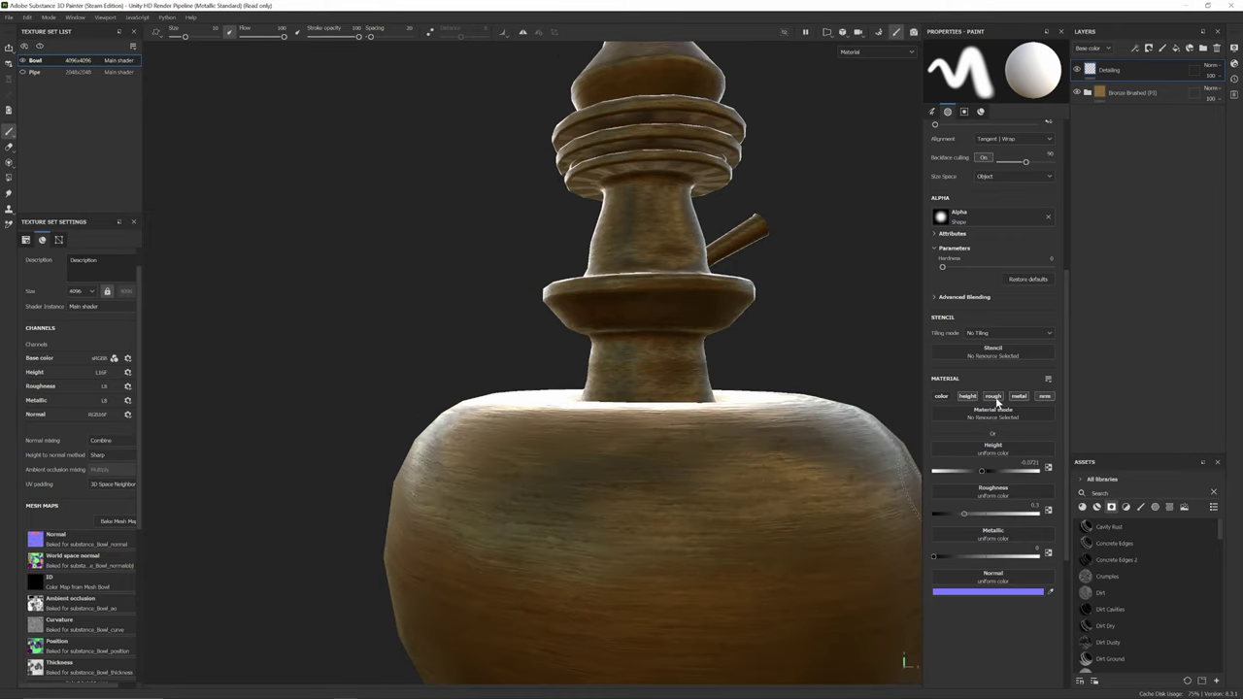
left_click(994, 397)
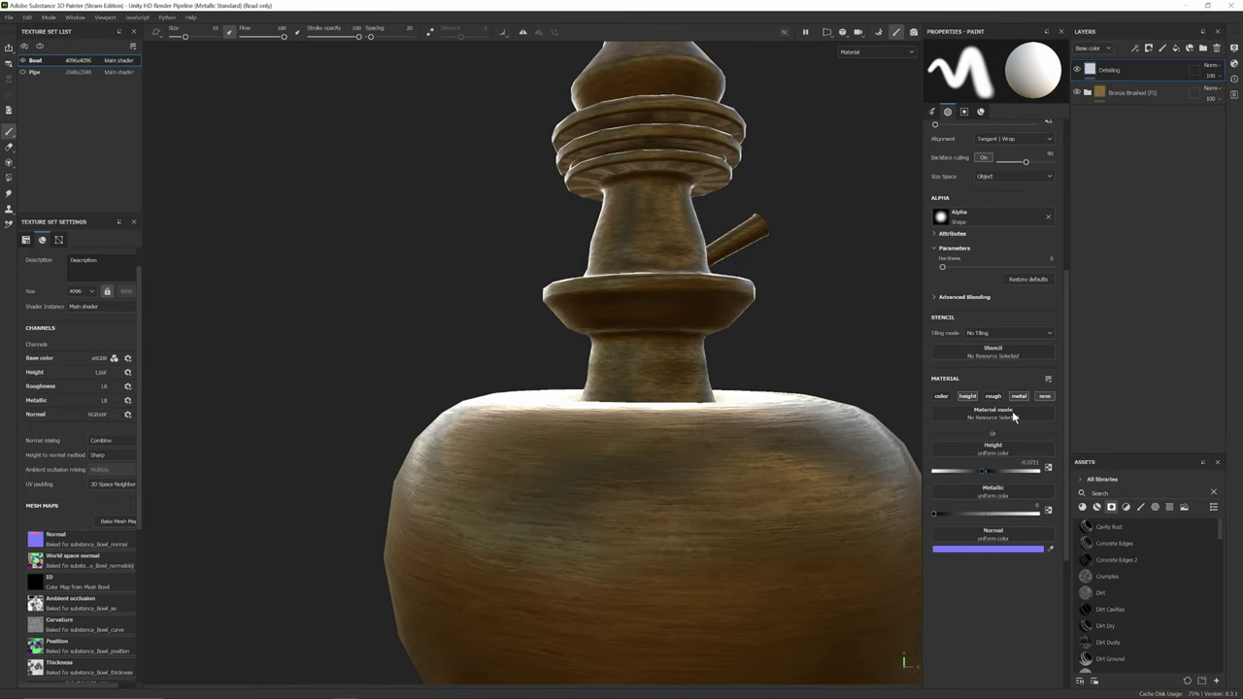
left_click(1019, 396)
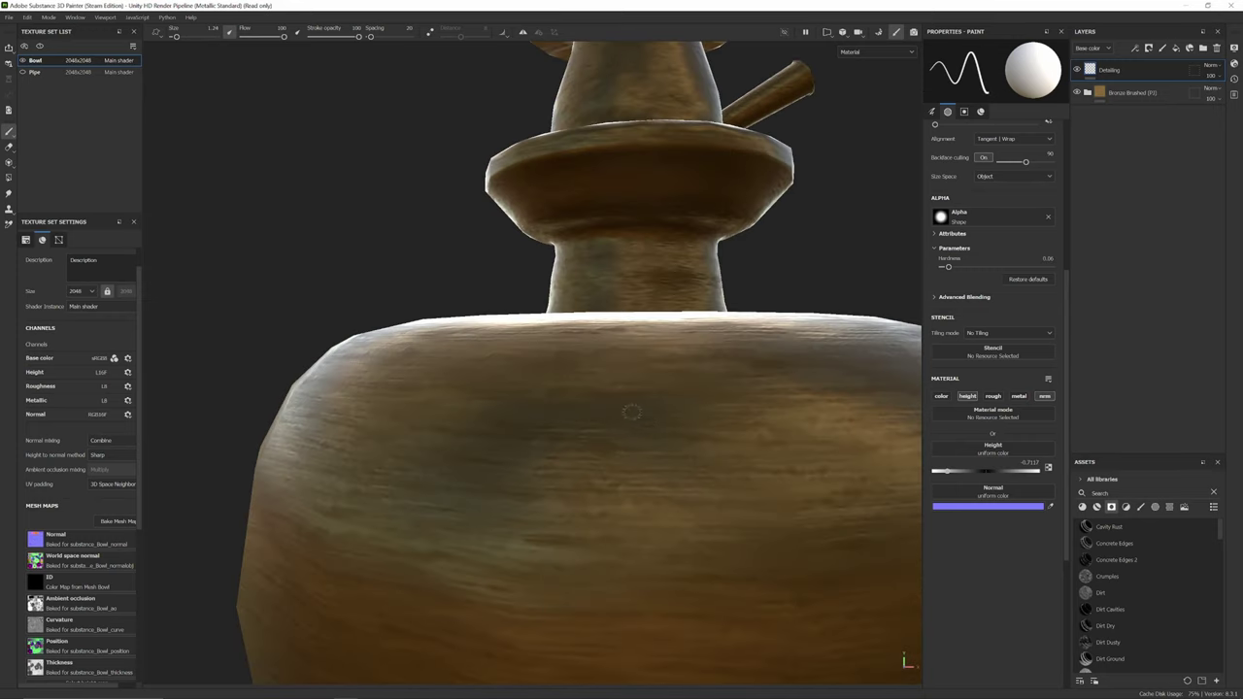
- Try a height stroke on the bowl with brush size 4.83 and hardness 1, and undo it
mouse_move(596, 411)
right_mouse_down("ctrl")
mouse_move(565, 415)
mouse_move(600, 415)
right_mouse_up("ctrl")
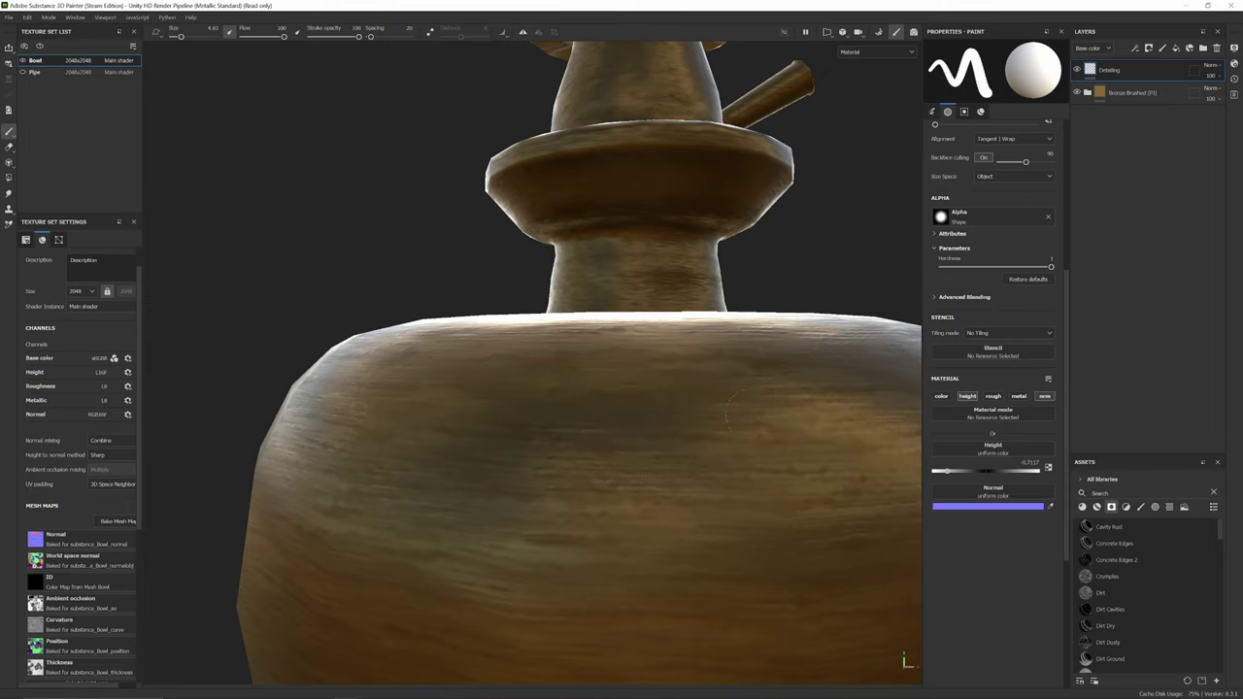
left_click_drag(659, 397, 670, 491)
key("ctrl+z")
- Set the brush size to about 1.1 and its hardness to about 0.73
left_click_drag(1051, 266, 988, 266)
right_click_drag(709, 365, 707, 366, "ctrl")
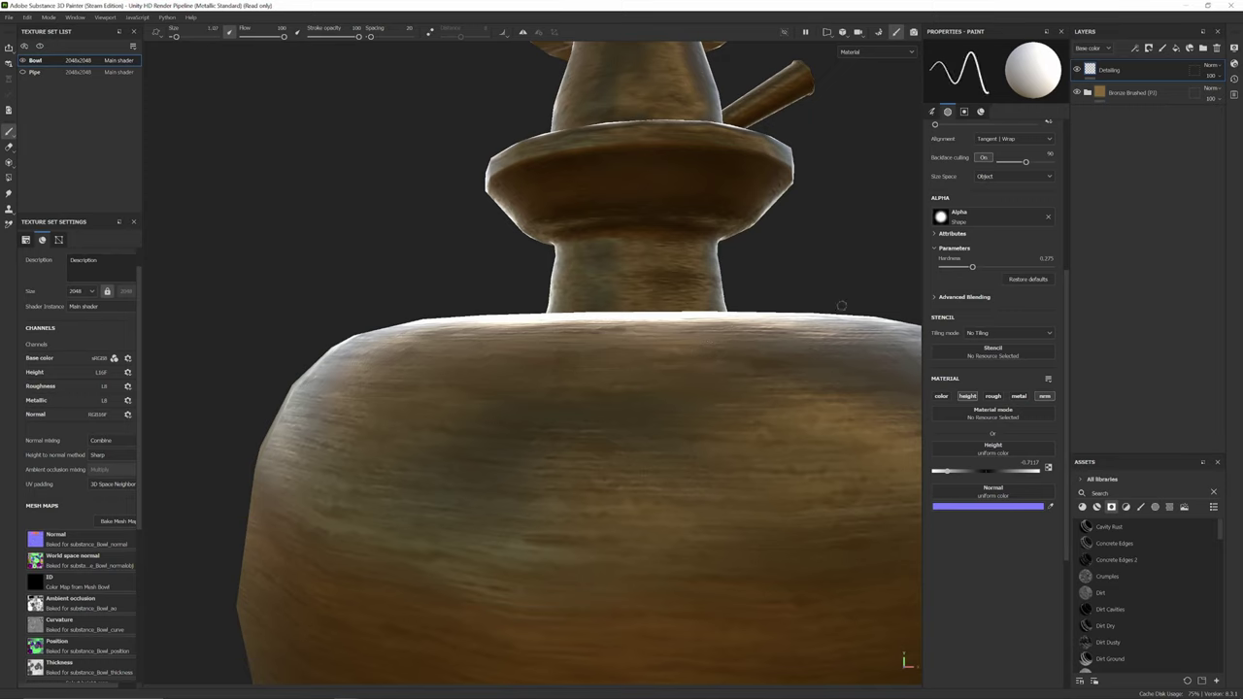
left_click_drag(977, 267, 1020, 267)
- Try a freehand engraved groove running down the bowl's upper side, examine it up close and undo it
mouse_move(694, 348)
left_mouse_down()
mouse_move(697, 504)
mouse_move(621, 555)
left_mouse_up()
middle_click_drag(621, 555, 544, 529, "alt")
scroll(544, 529, "up", 4)
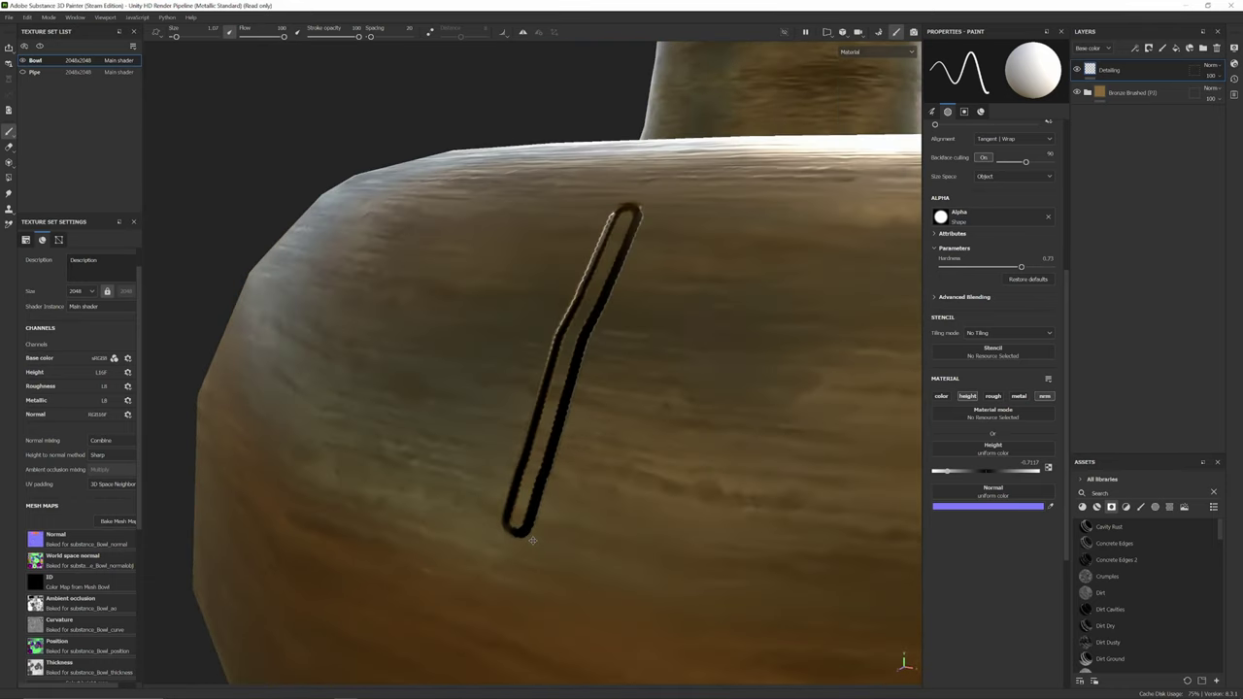
mouse_move(544, 555)
left_mouse_down("alt")
mouse_move(551, 518)
mouse_move(588, 507)
left_mouse_up("alt")
key("ctrl+z")
- Try a U-shaped groove of three connected straight height strokes on the bowl, inspect it and undo the three segments
scroll(573, 452, "down", 3)
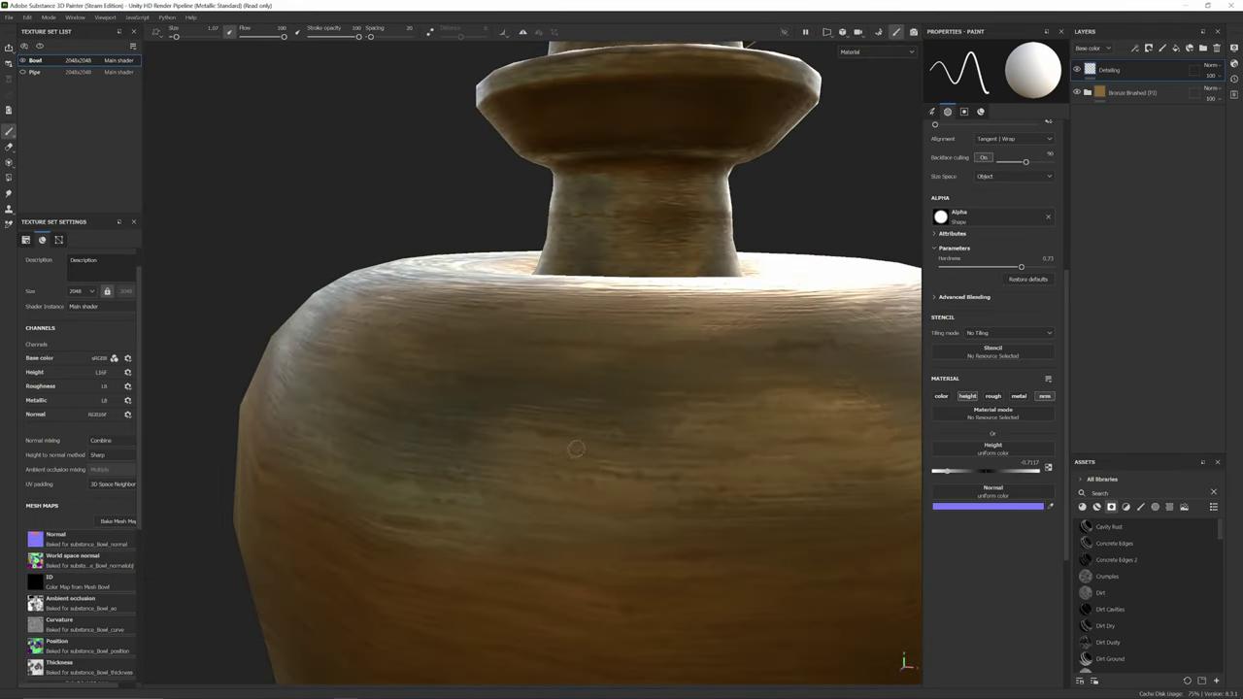
left_click(580, 321)
left_click(548, 515, "shift")
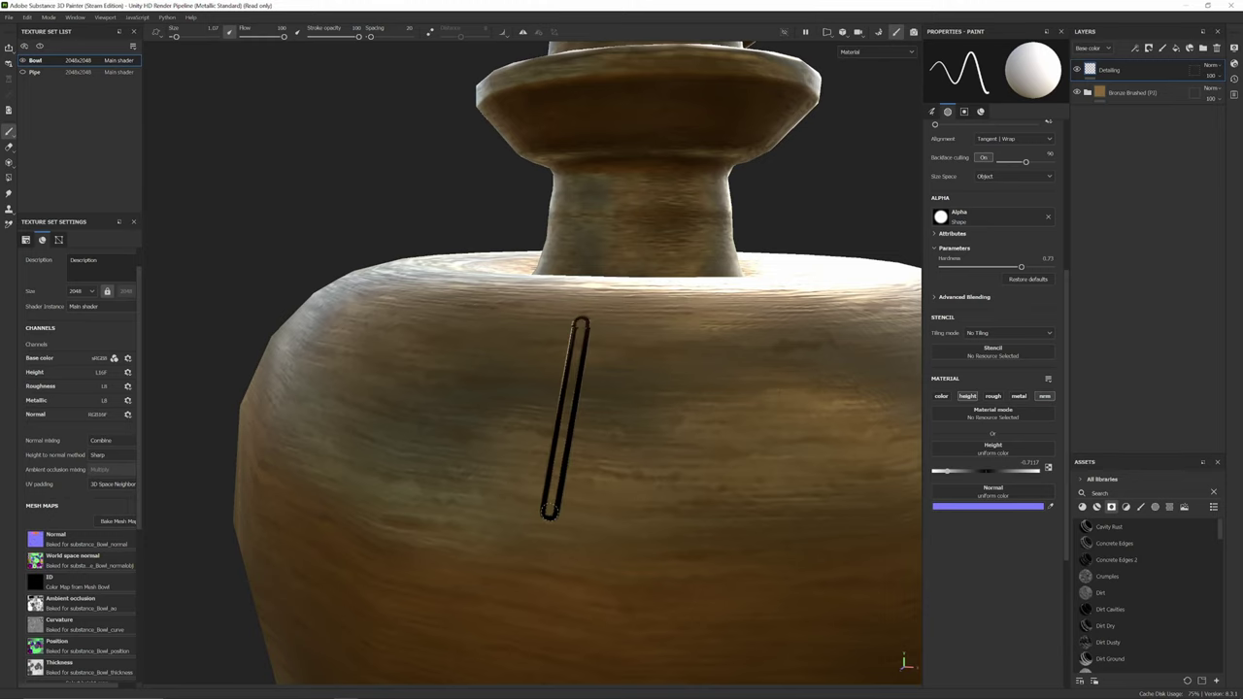
left_click(743, 514, "shift")
left_click(744, 322, "shift")
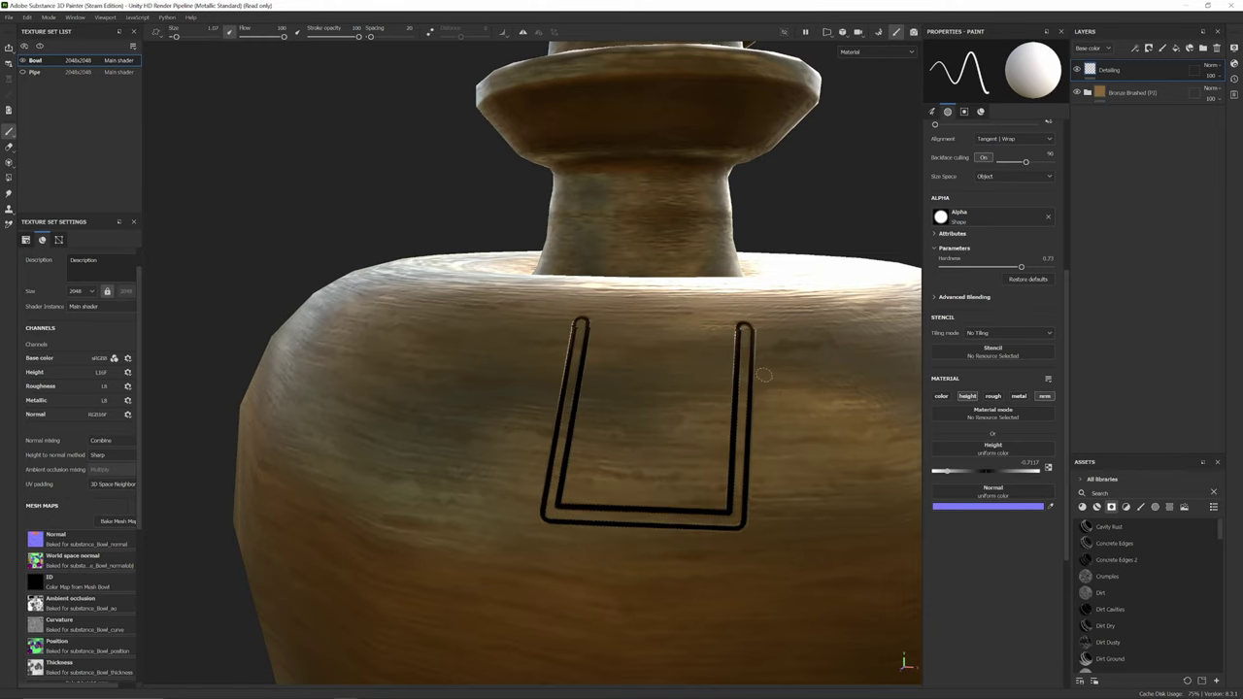
scroll(767, 375, "down", 3)
left_click_drag(658, 385, 566, 439, "alt")
scroll(566, 444, "up", 3)
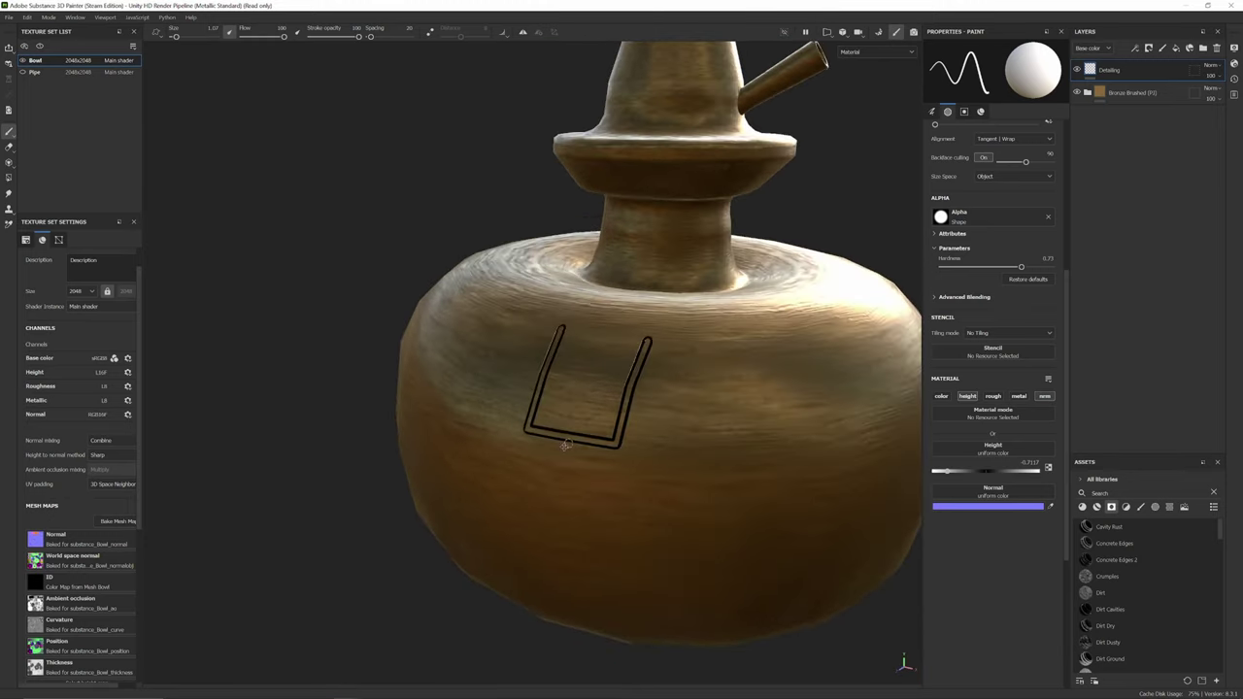
middle_click_drag(566, 444, 550, 490, "alt")
key("ctrl+z")
key("ctrl+z")
key("ctrl+z")
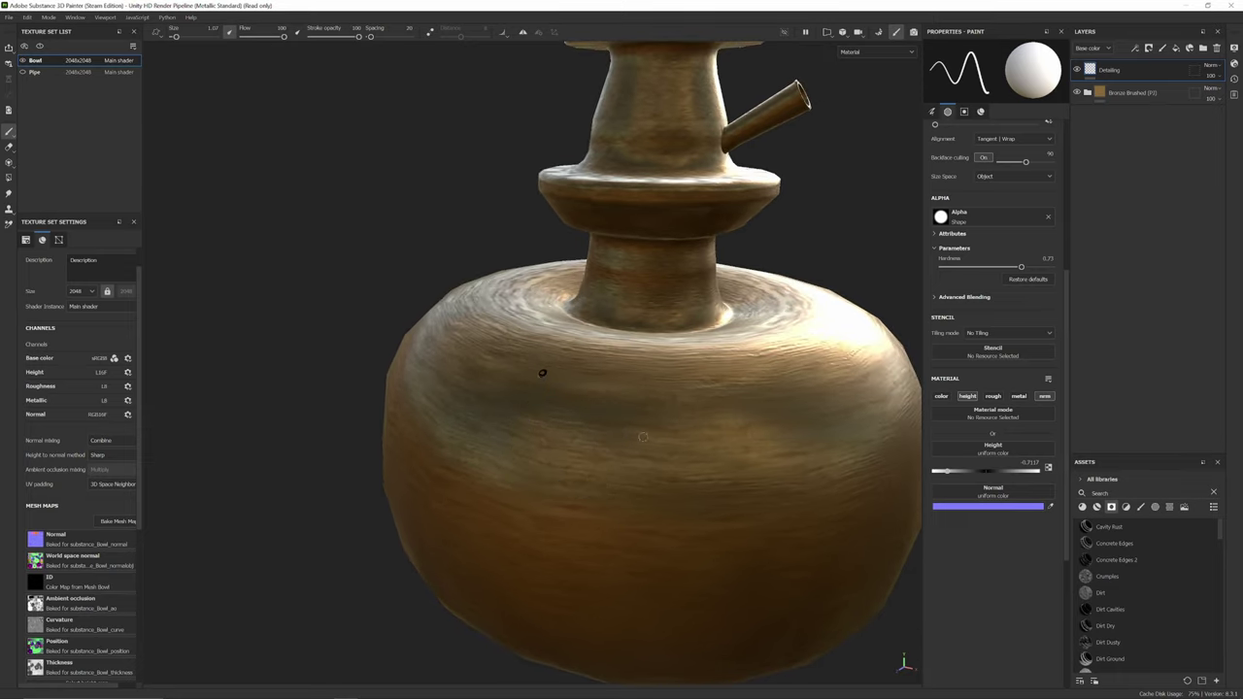
- Undo the remaining test stroke, add the color channel to the brush and sample a dark base color from the screen
key("ctrl+z")
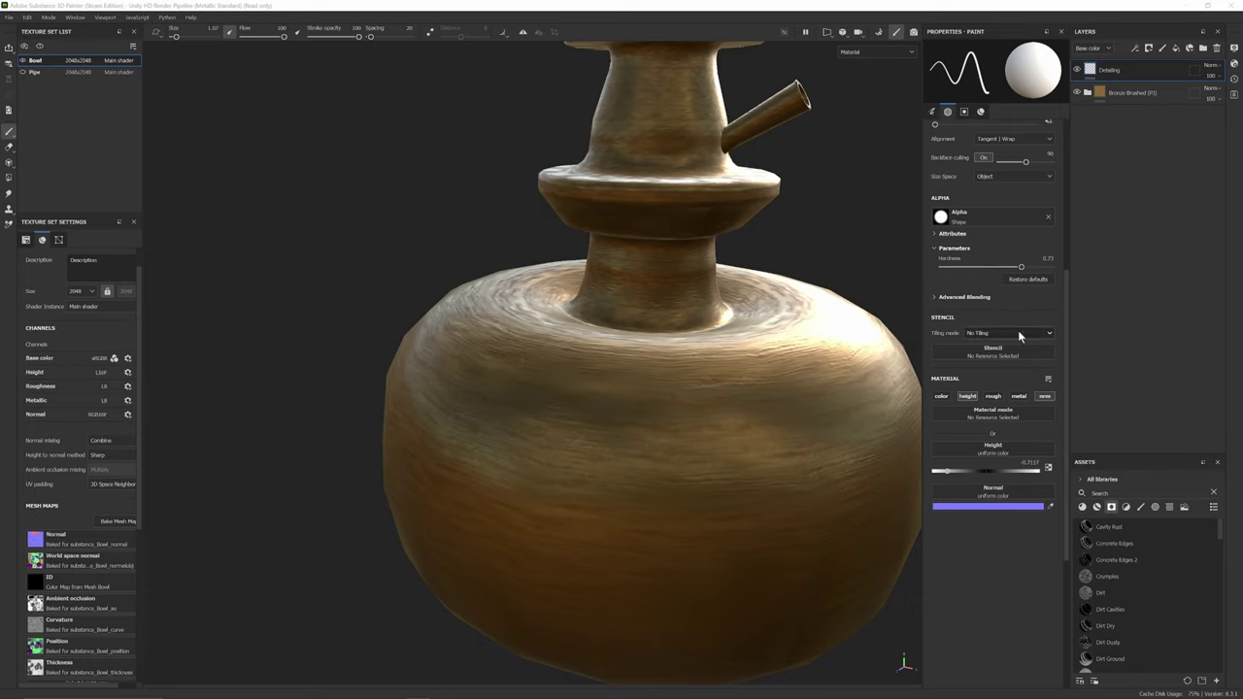
scroll(1017, 335, "down", 1)
left_click(941, 367)
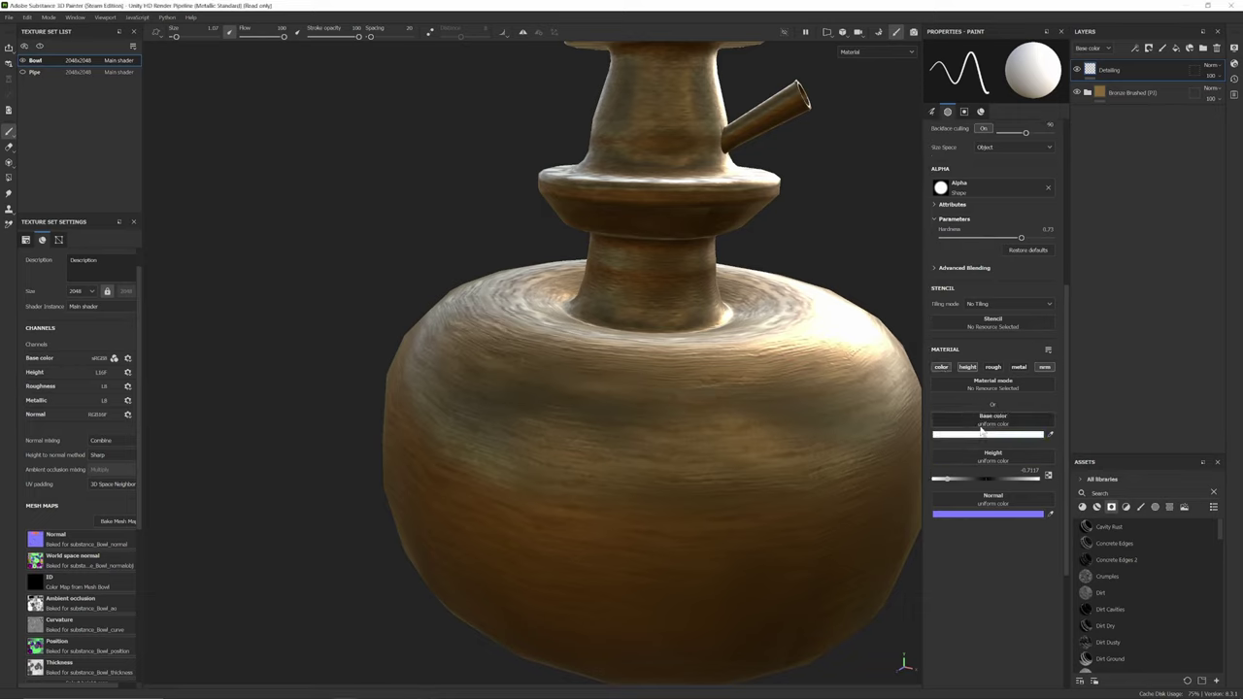
left_click(980, 434)
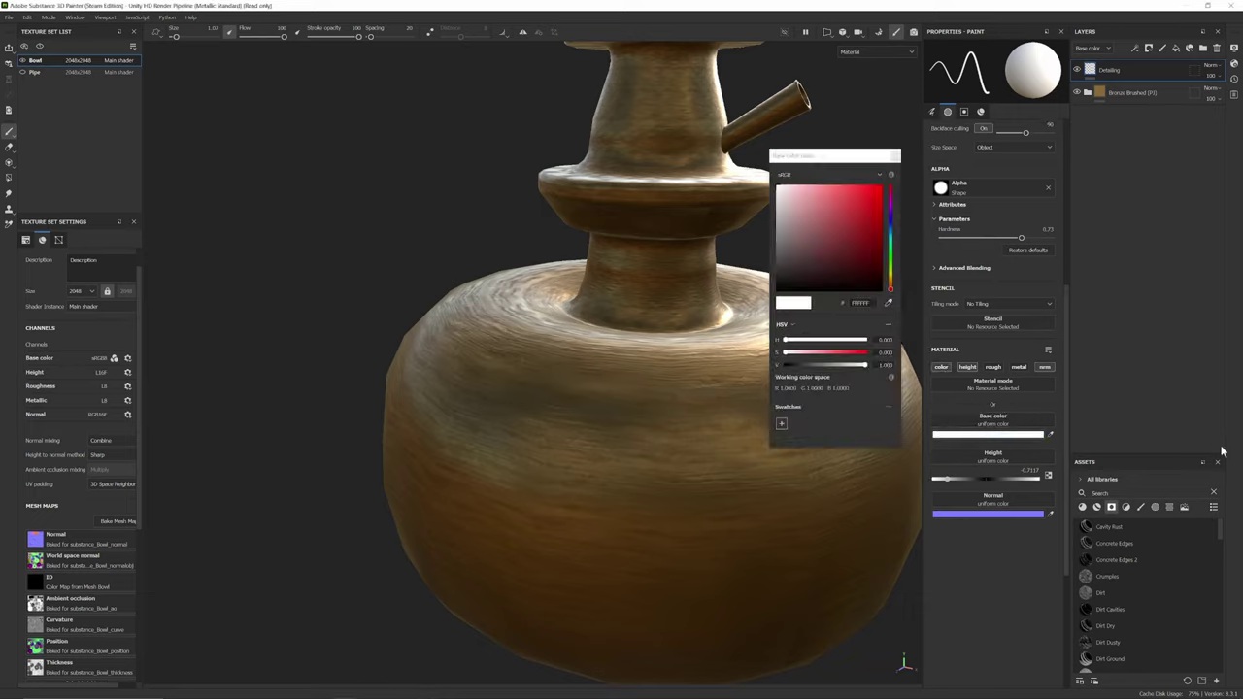
left_click(888, 302)
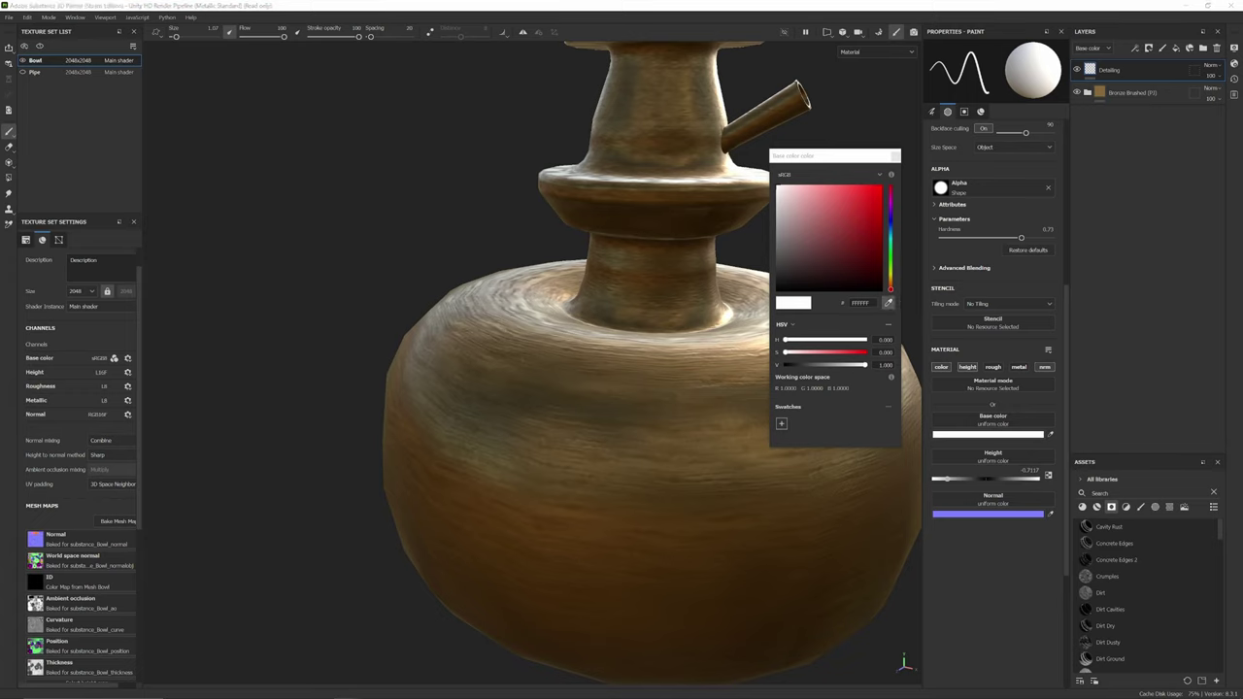
left_click(907, 260)
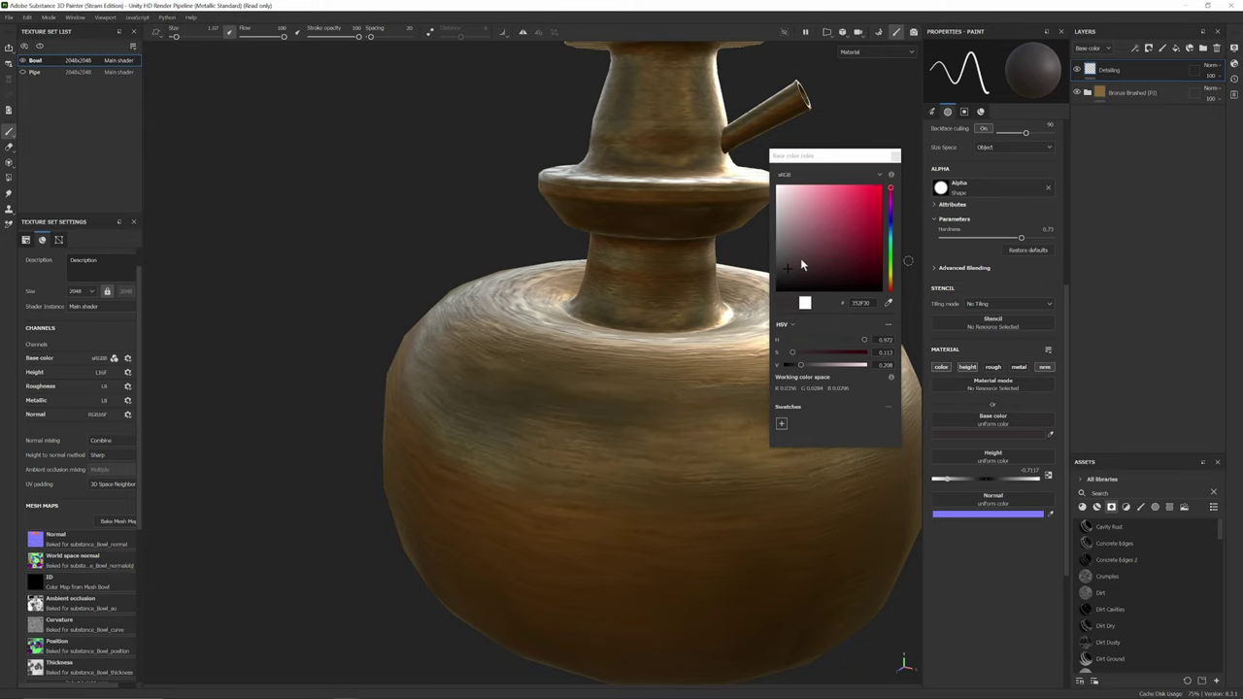
- Resample the brush's base color and shift it to a saturated dark blue
left_click(887, 302)
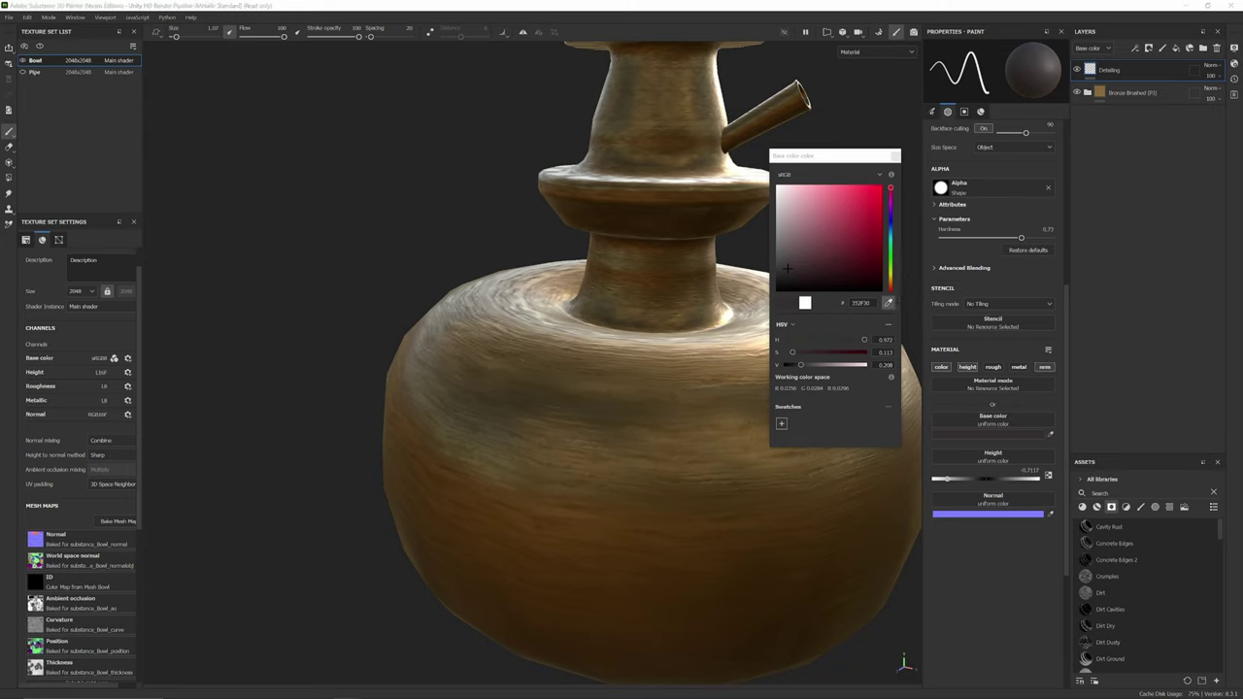
left_click(952, 295)
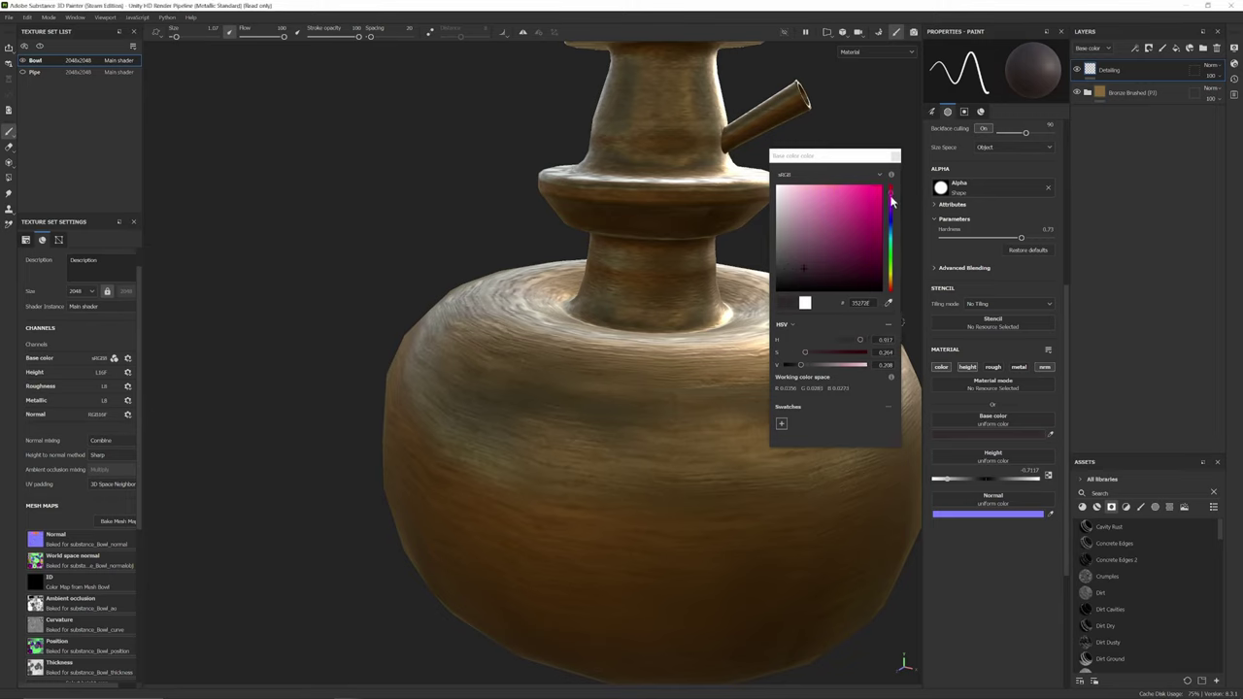
left_click_drag(891, 199, 891, 223)
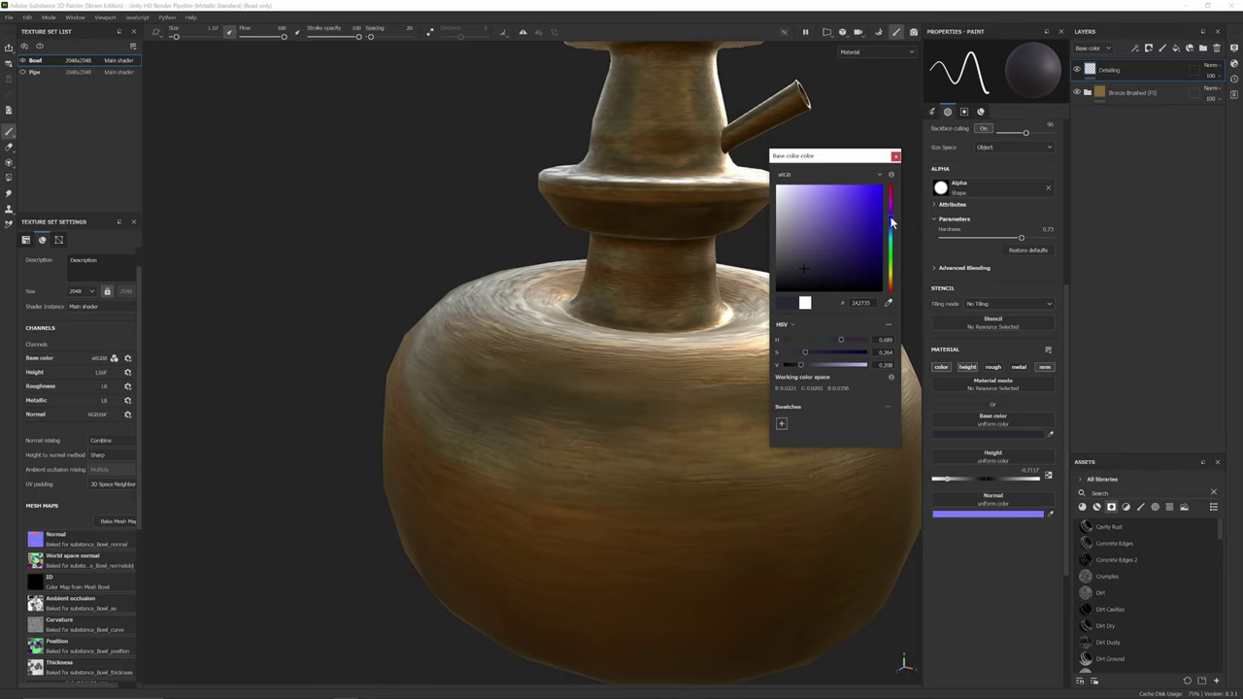
left_click_drag(821, 279, 862, 284)
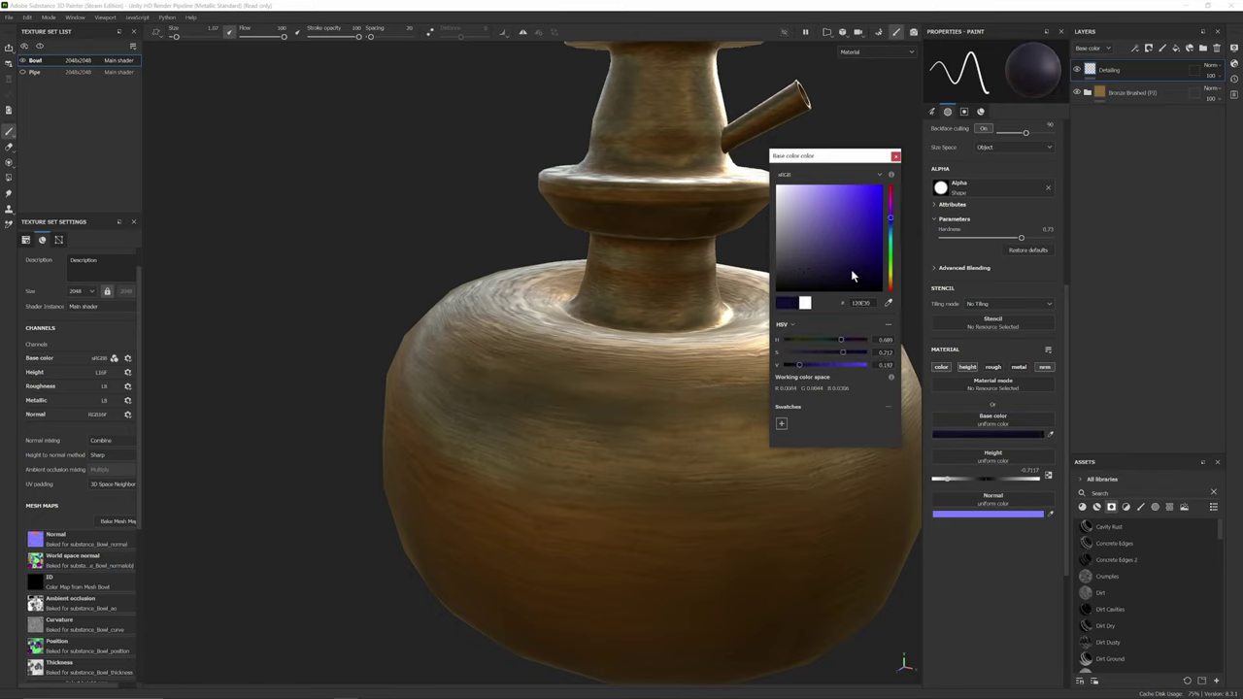
left_click(893, 157)
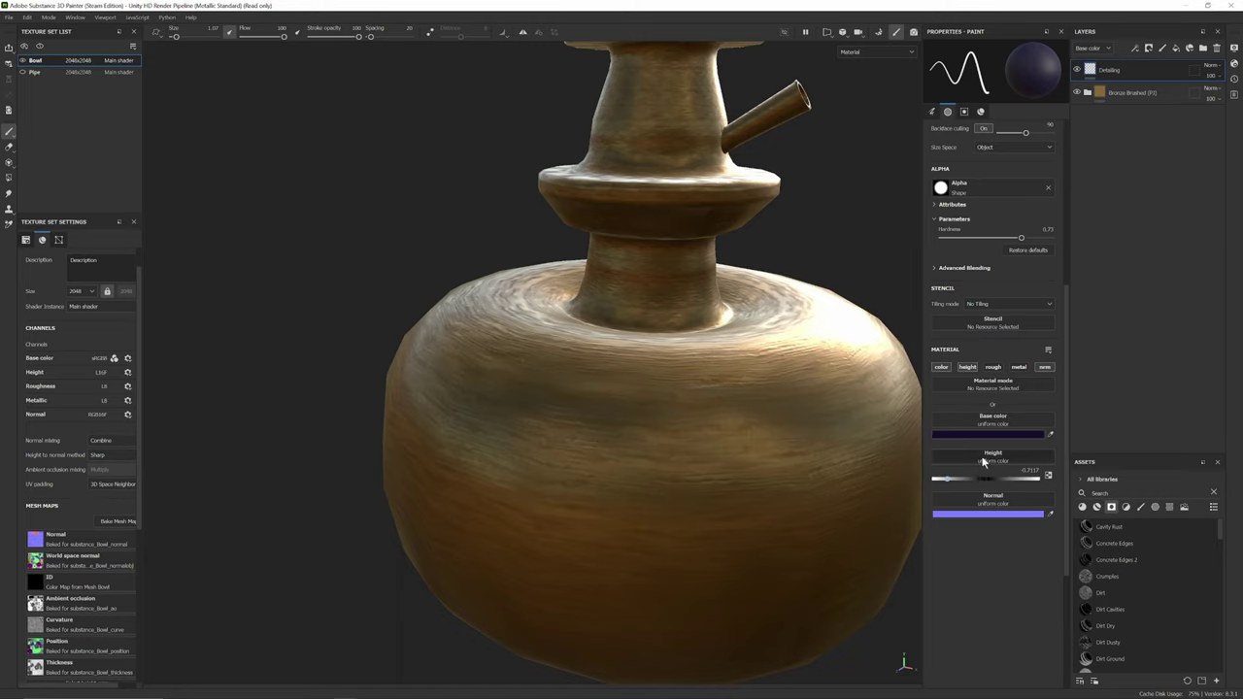
- Add the roughness channel to the brush at about 0.23, then try a stroke on the bowl's upper side and undo it
left_click(994, 367)
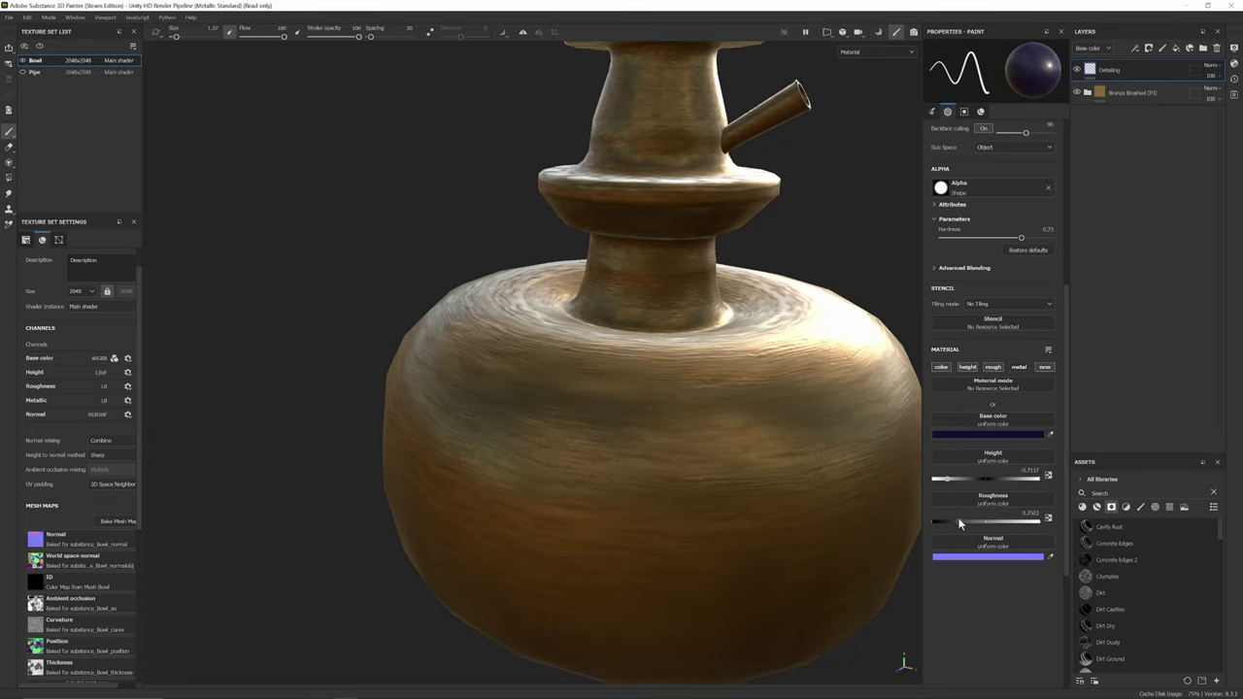
mouse_move(656, 378)
left_mouse_down()
mouse_move(656, 477)
mouse_move(683, 397)
mouse_move(697, 433)
left_mouse_up()
scroll(664, 473, "up", 4)
key("ctrl+z")
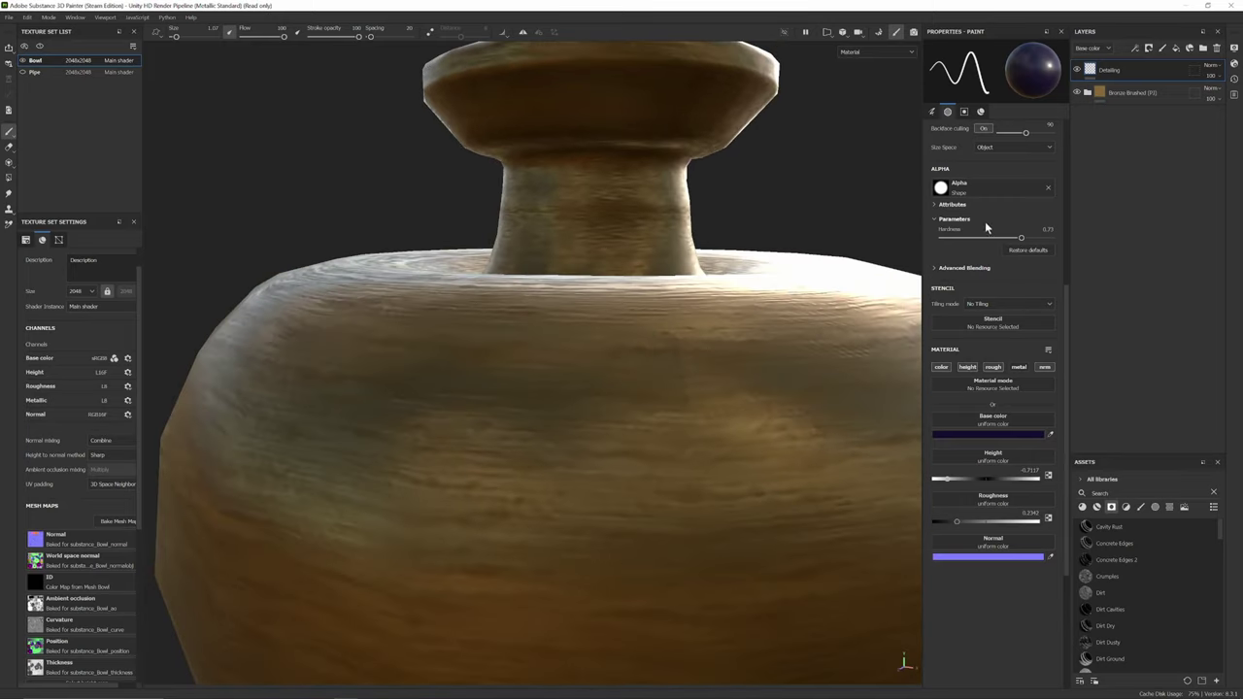
- Change the brush's base color to dark green 203205, then try a stroke on the bowl and undo it
left_click(990, 436)
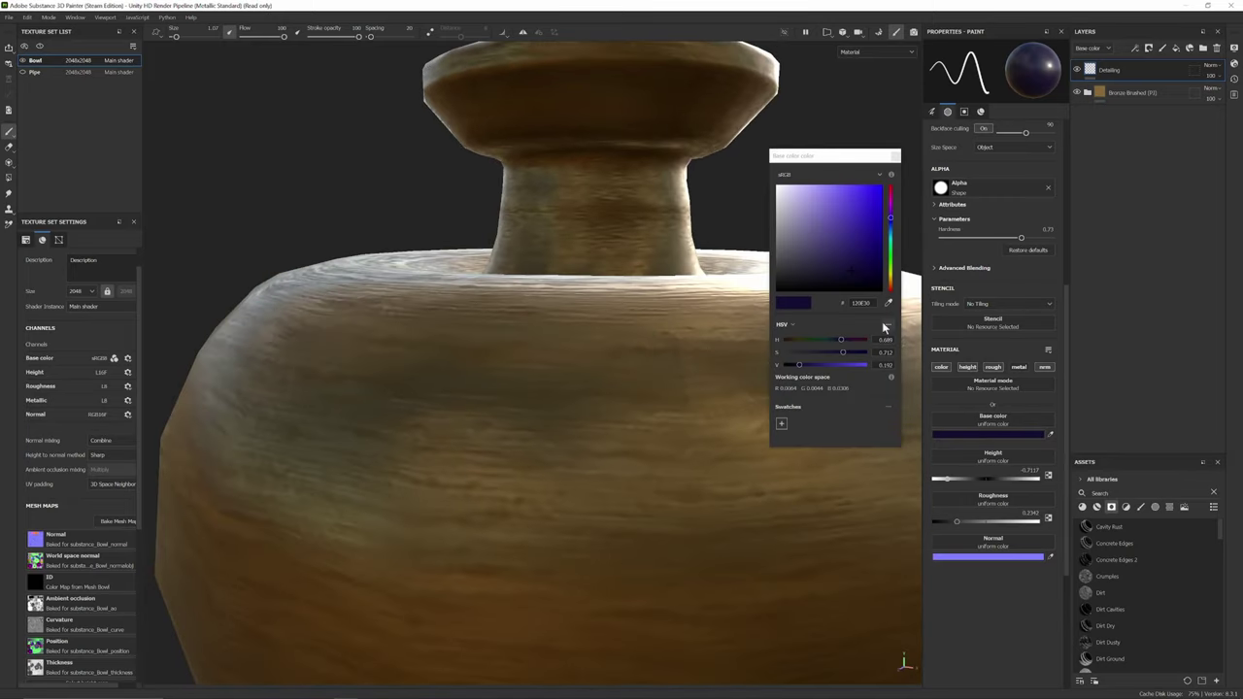
left_click_drag(891, 259, 891, 272)
left_click(870, 271)
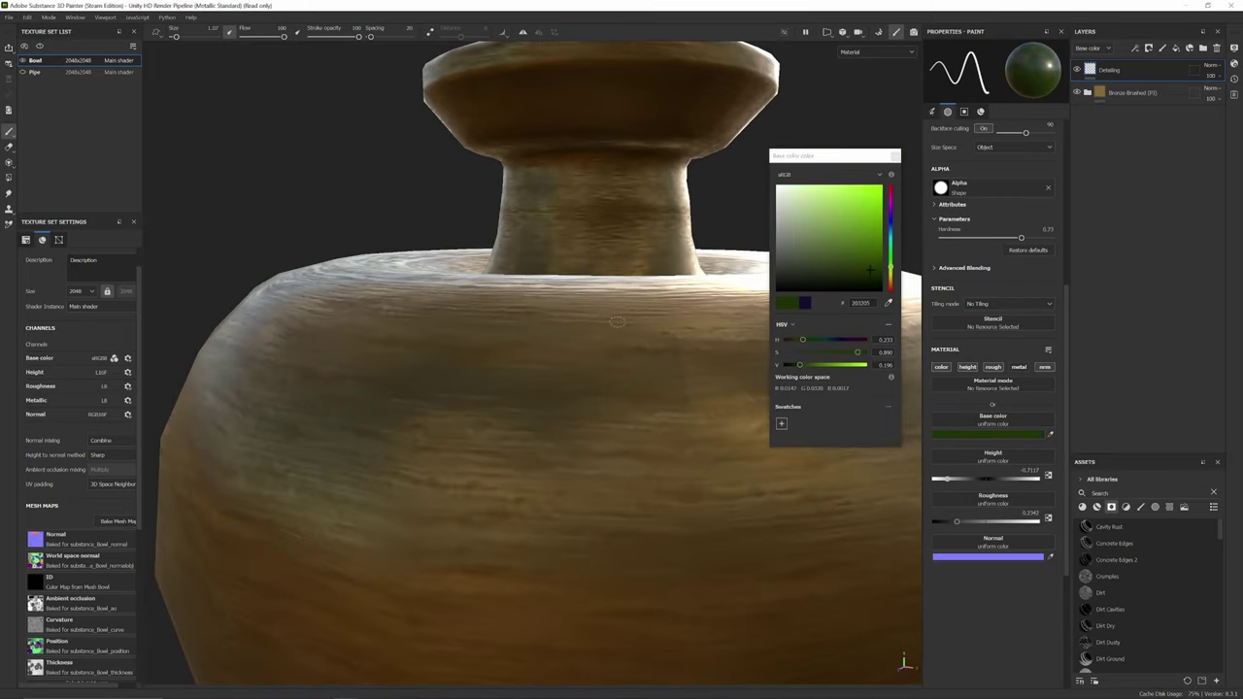
mouse_move(615, 323)
left_mouse_down()
mouse_move(611, 475)
mouse_move(895, 288)
left_mouse_up()
key("ctrl+z")
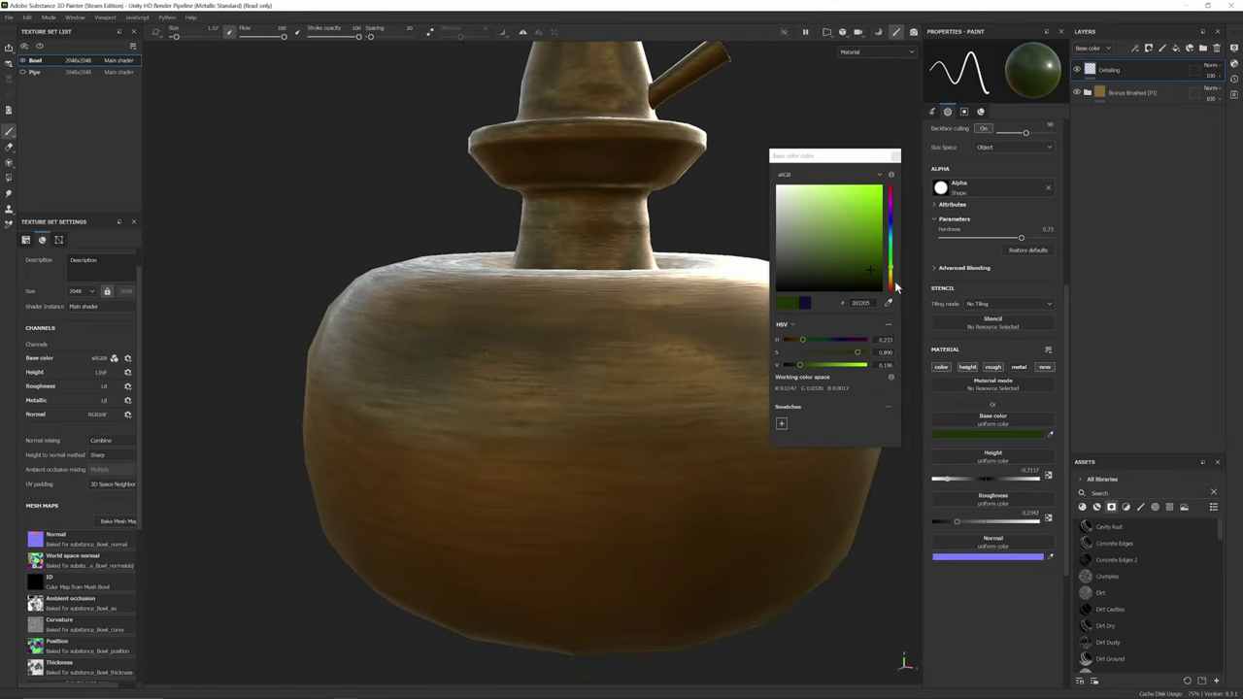
- Darken the green base color to 0D1501, try a short vertical stroke on the bowl, inspect it and undo it
left_click(876, 282)
left_click_drag(621, 301, 625, 398)
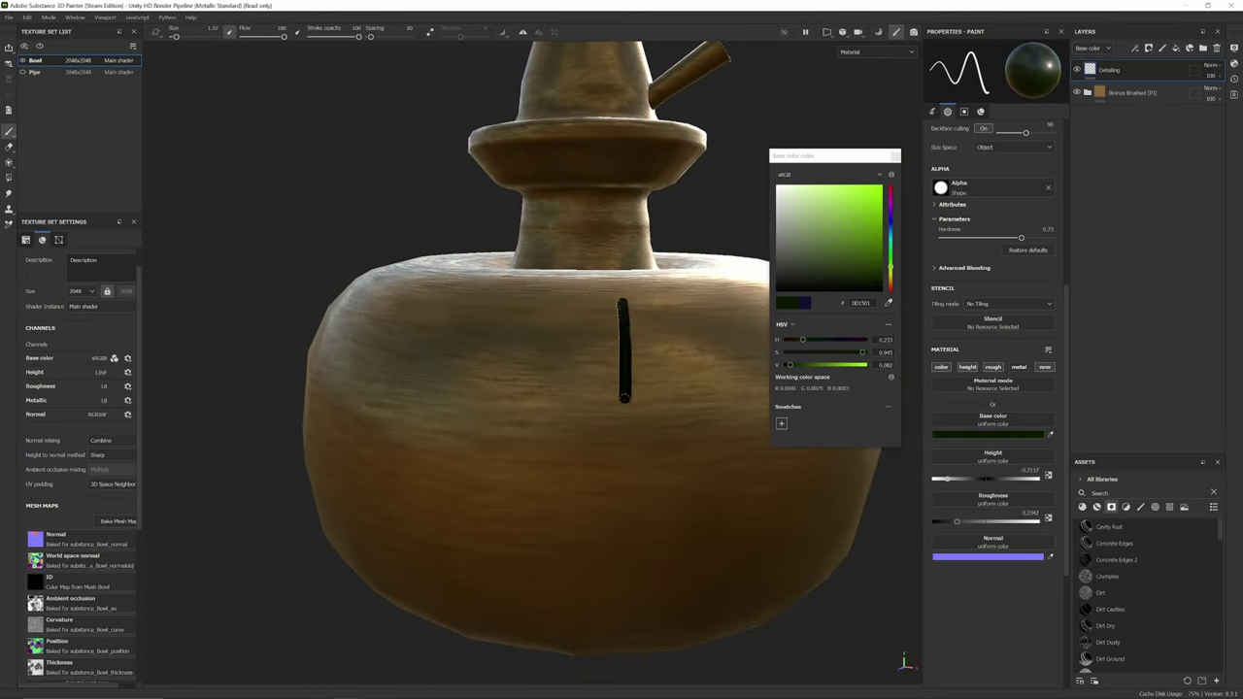
scroll(642, 364, "up", 2)
key("ctrl+z")
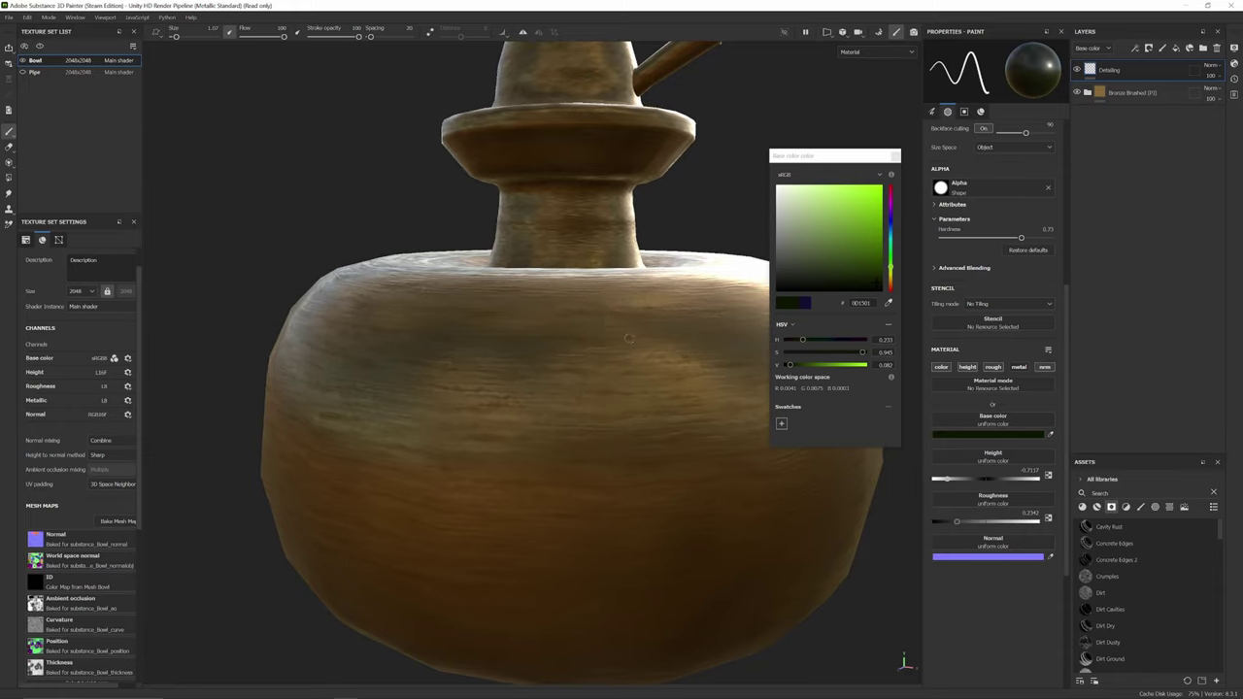
- Activate post effects in the display settings and look through the remaining camera and viewport options
left_click(1234, 50)
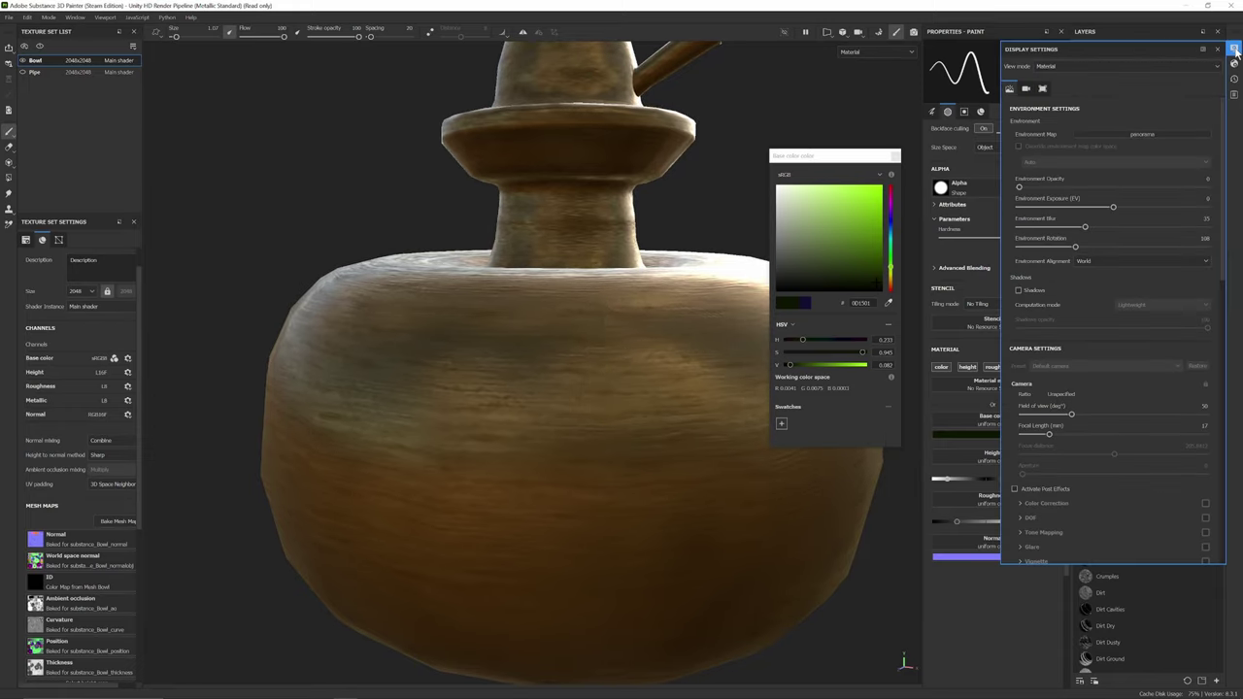
scroll(1095, 283, "down", 5)
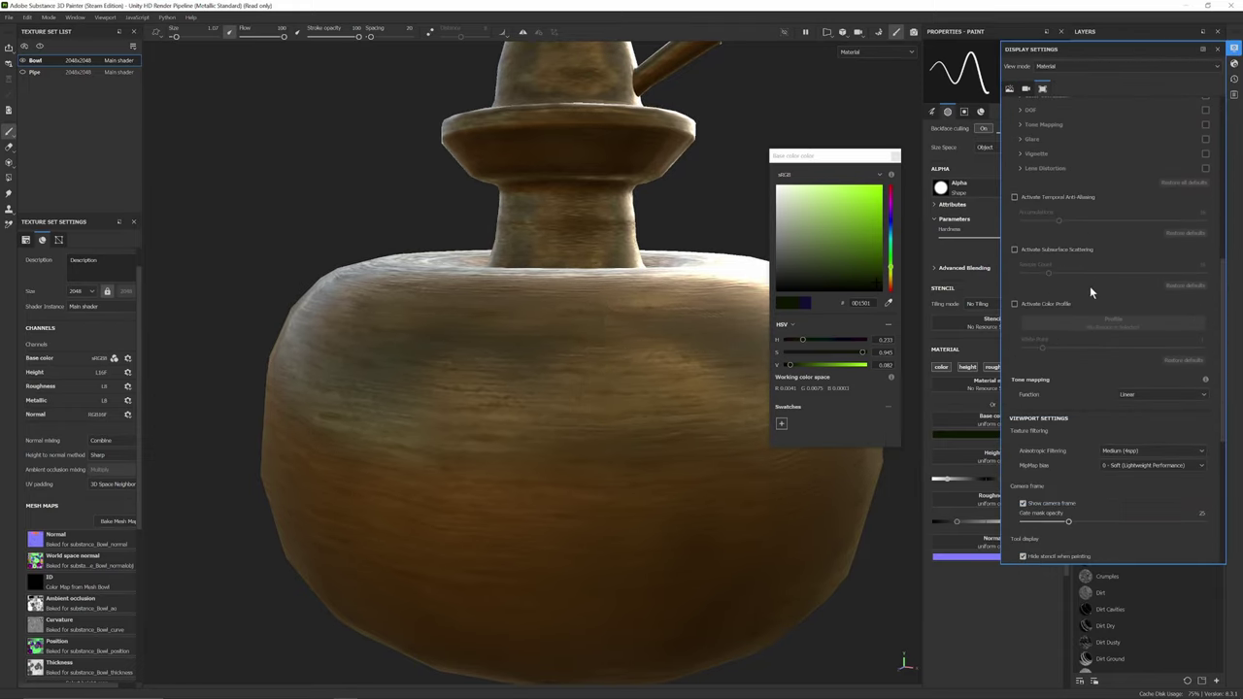
scroll(1088, 290, "up", 4)
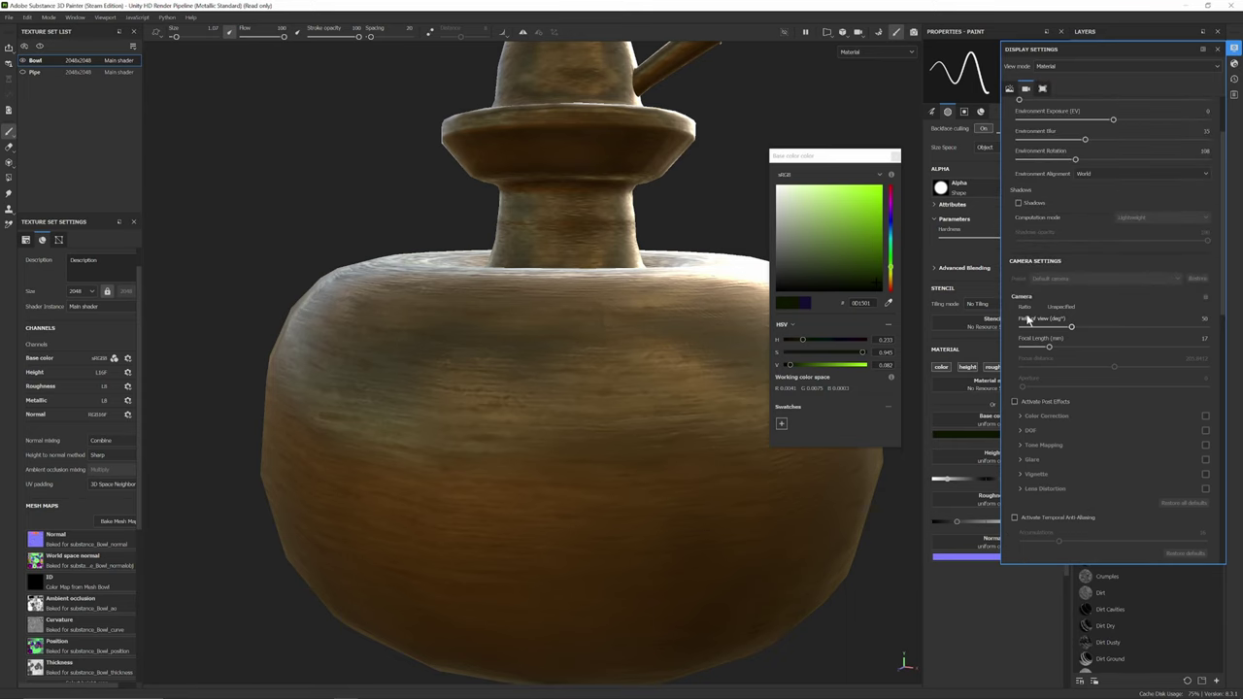
scroll(1049, 393, "down", 5)
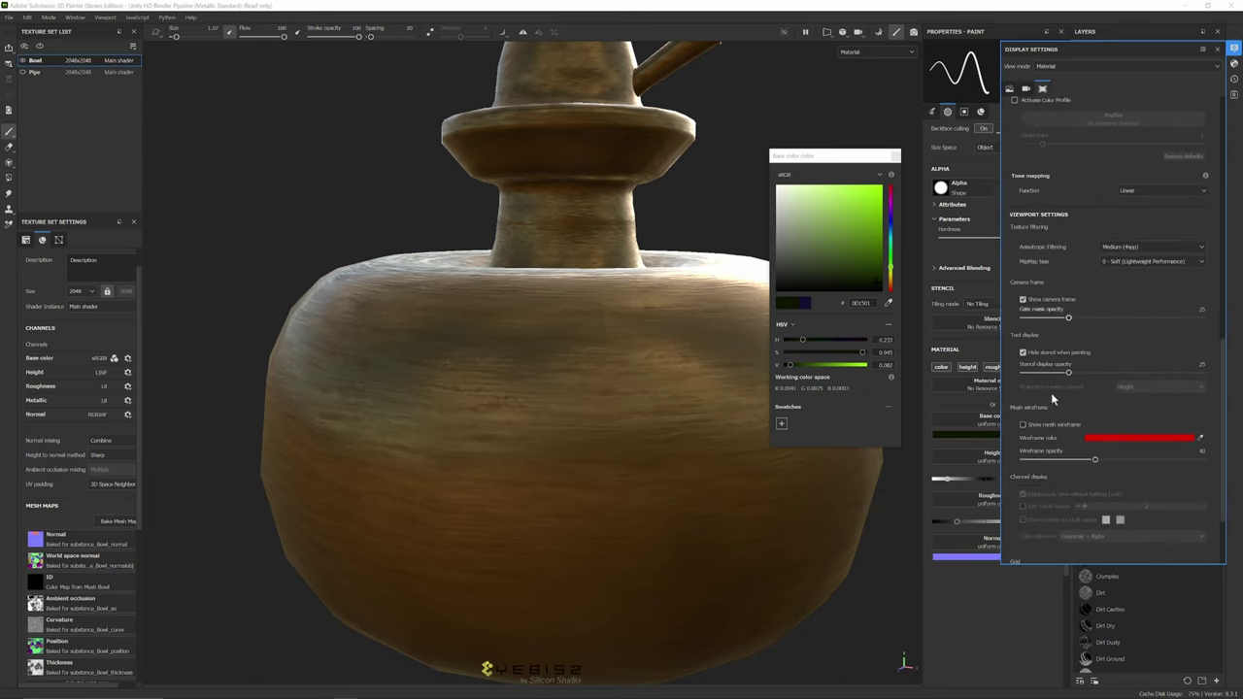
scroll(1053, 393, "down", 1)
scroll(1059, 388, "up", 2)
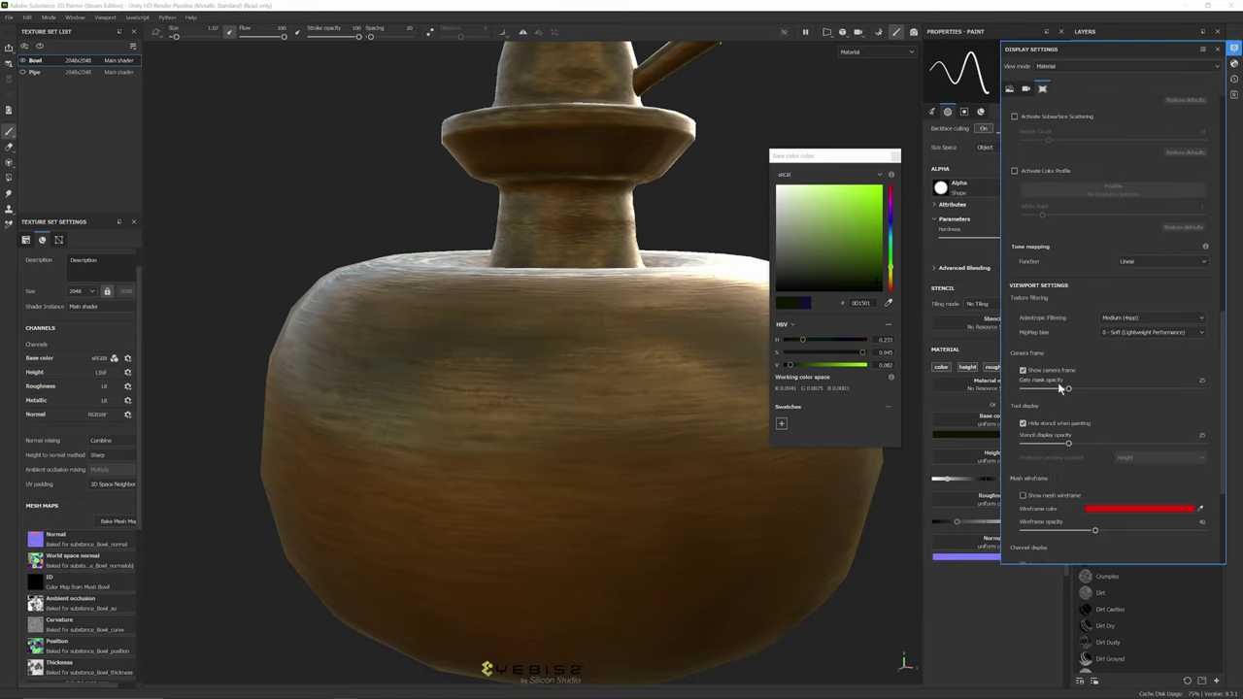
scroll(1062, 382, "up", 3)
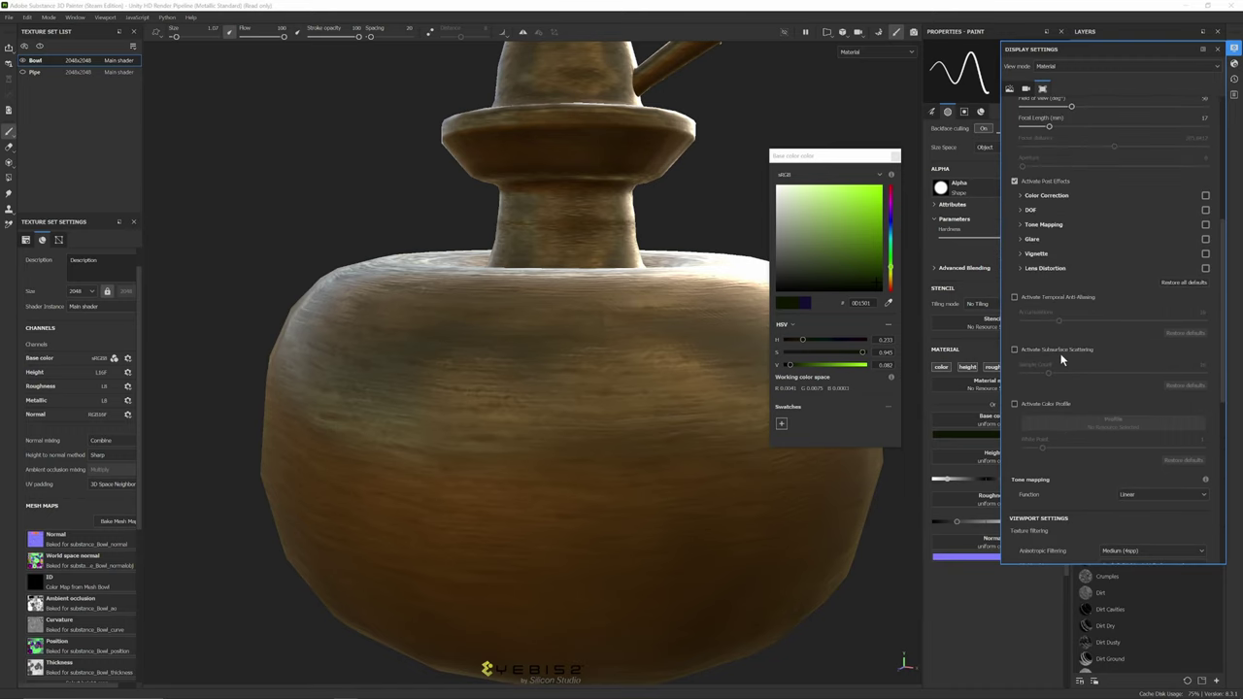
scroll(1049, 357, "down", 1)
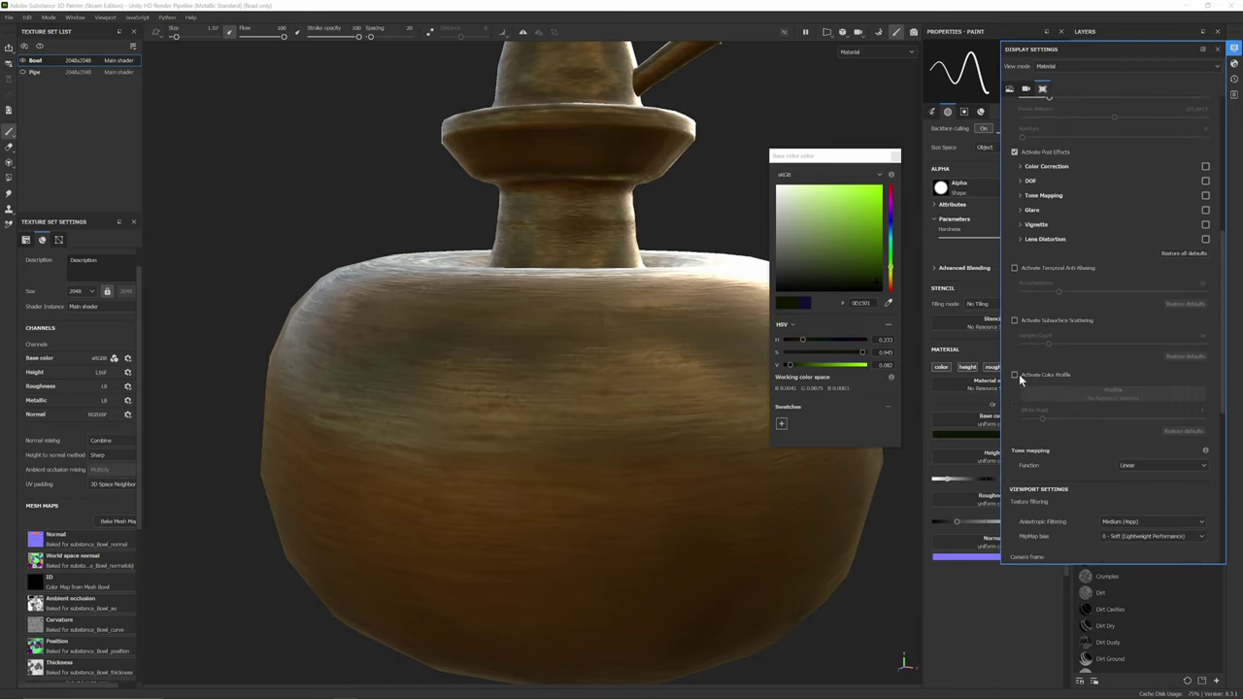
- Activate the viewport color profile, close the base color picker and assign the ACES_UE4_Log profile
left_click(1015, 375)
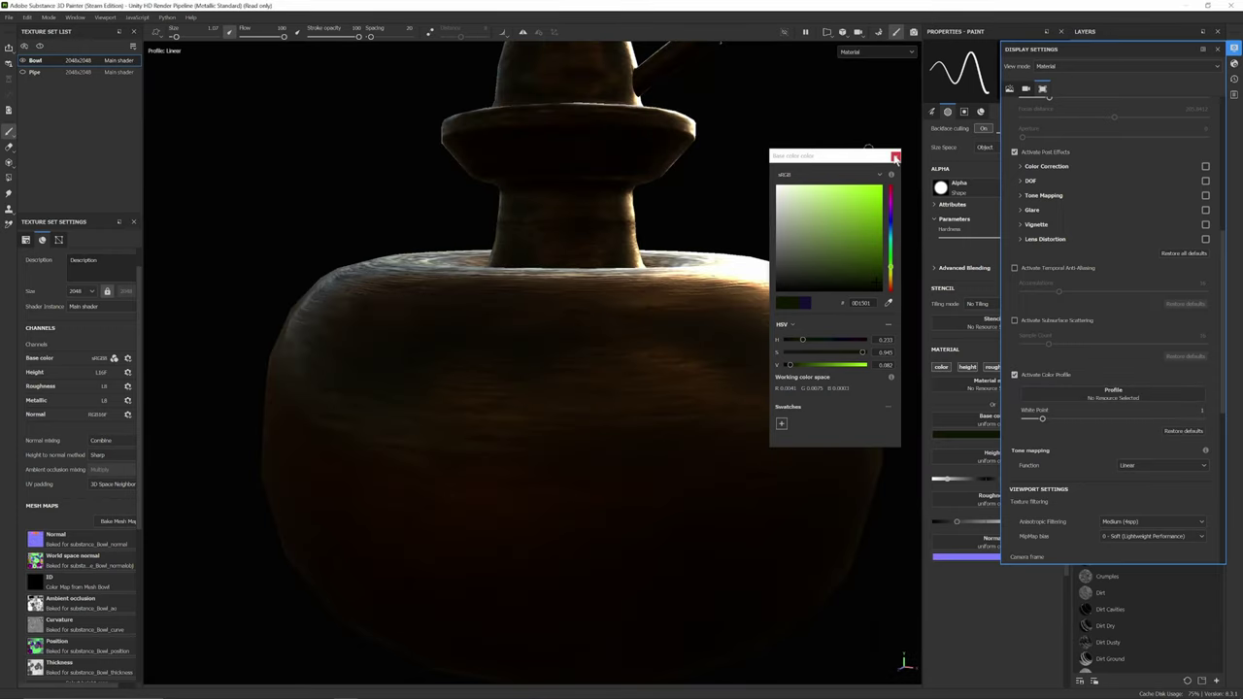
left_click(895, 155)
left_click(1104, 393)
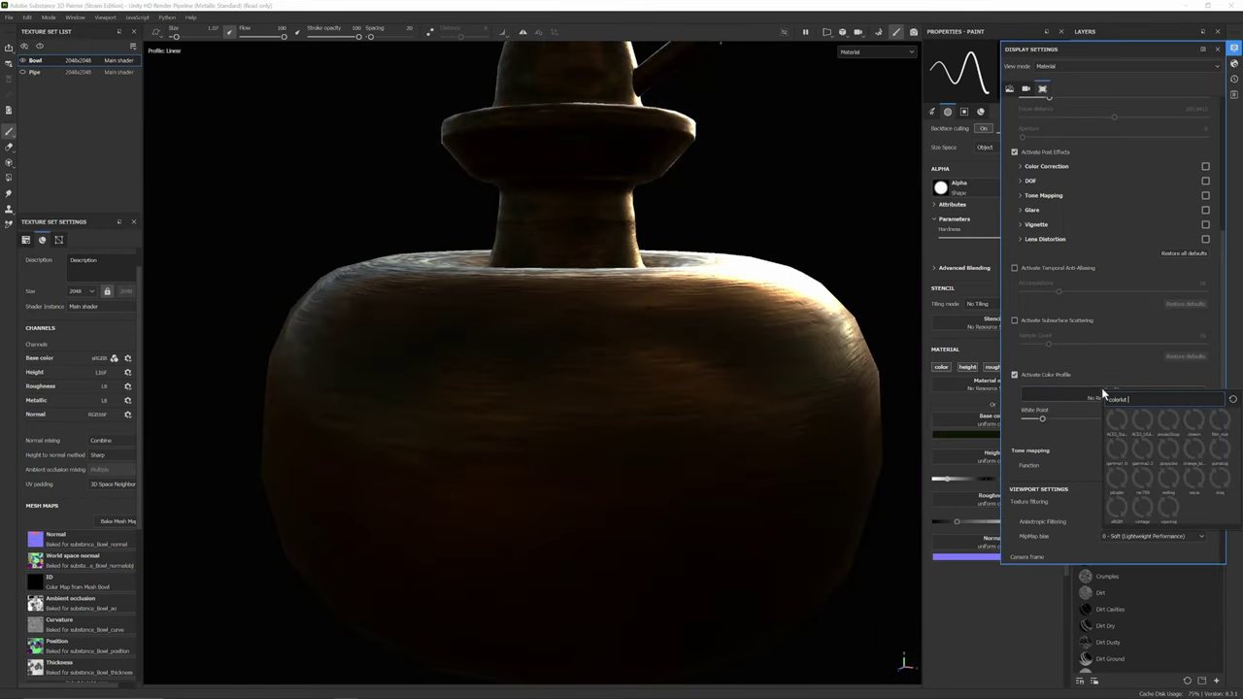
left_click(1142, 425)
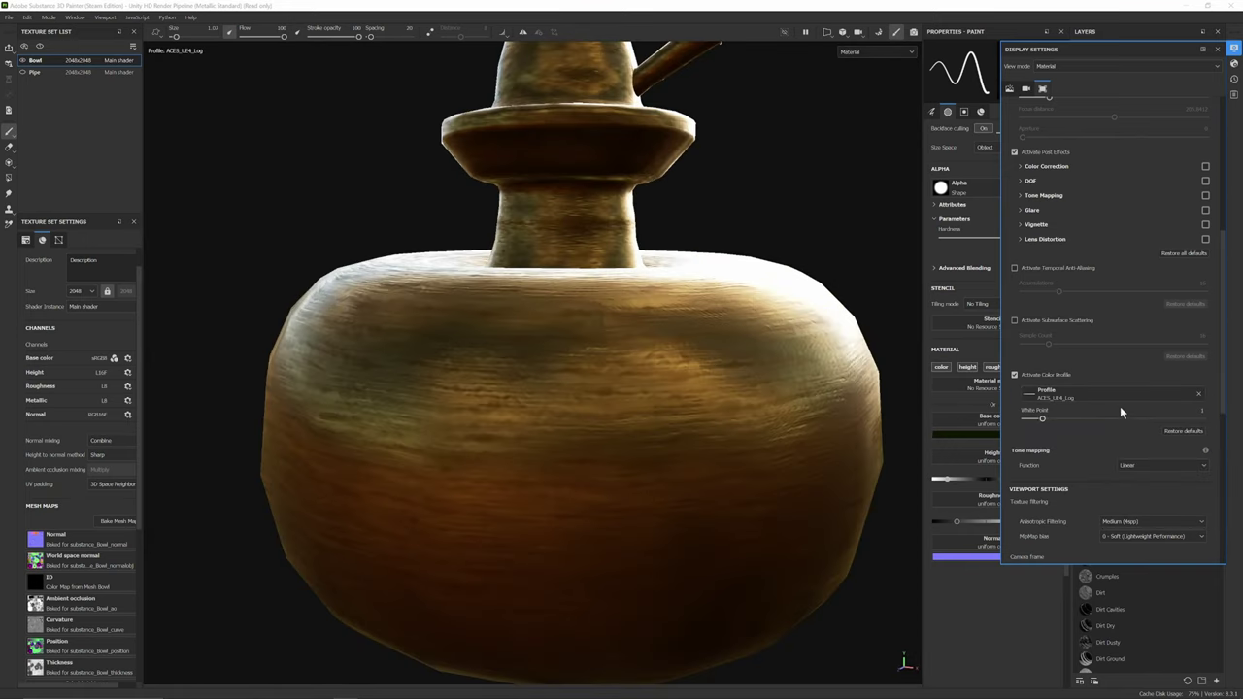
- Try the ACES_Standard_Log color profile, return to ACES_UE4_Log and look over the shisha from farther away
left_click(1120, 398)
left_click(1124, 431)
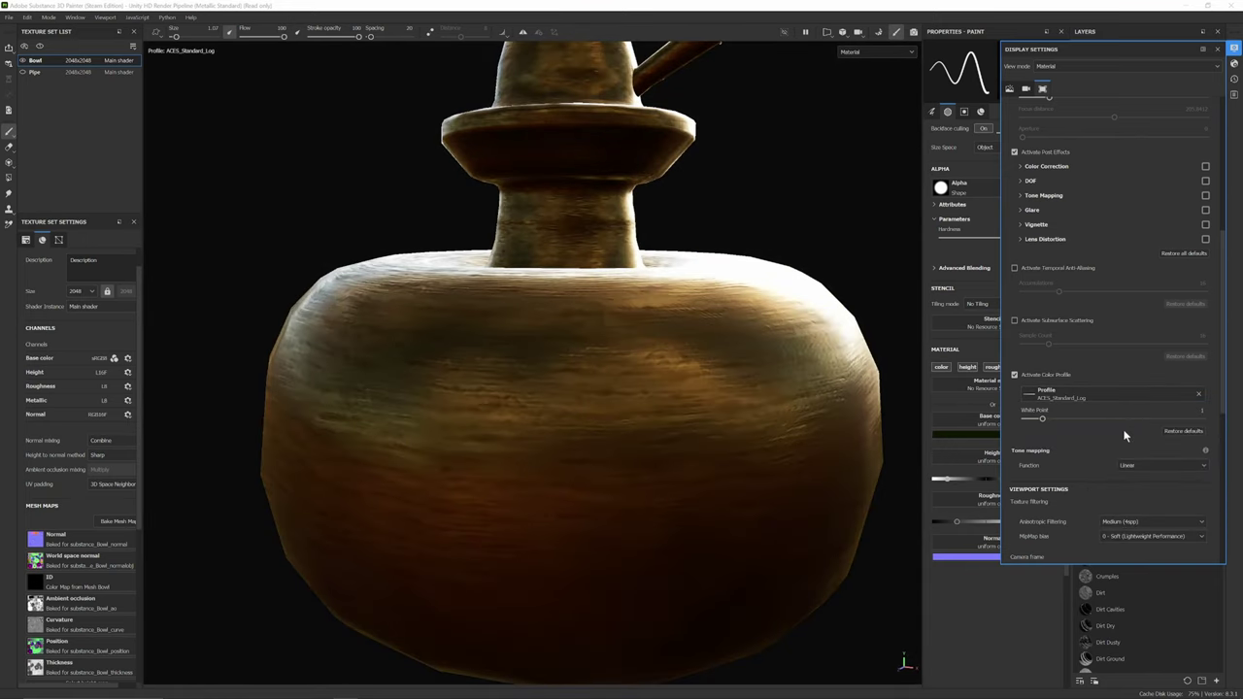
left_click(1123, 397)
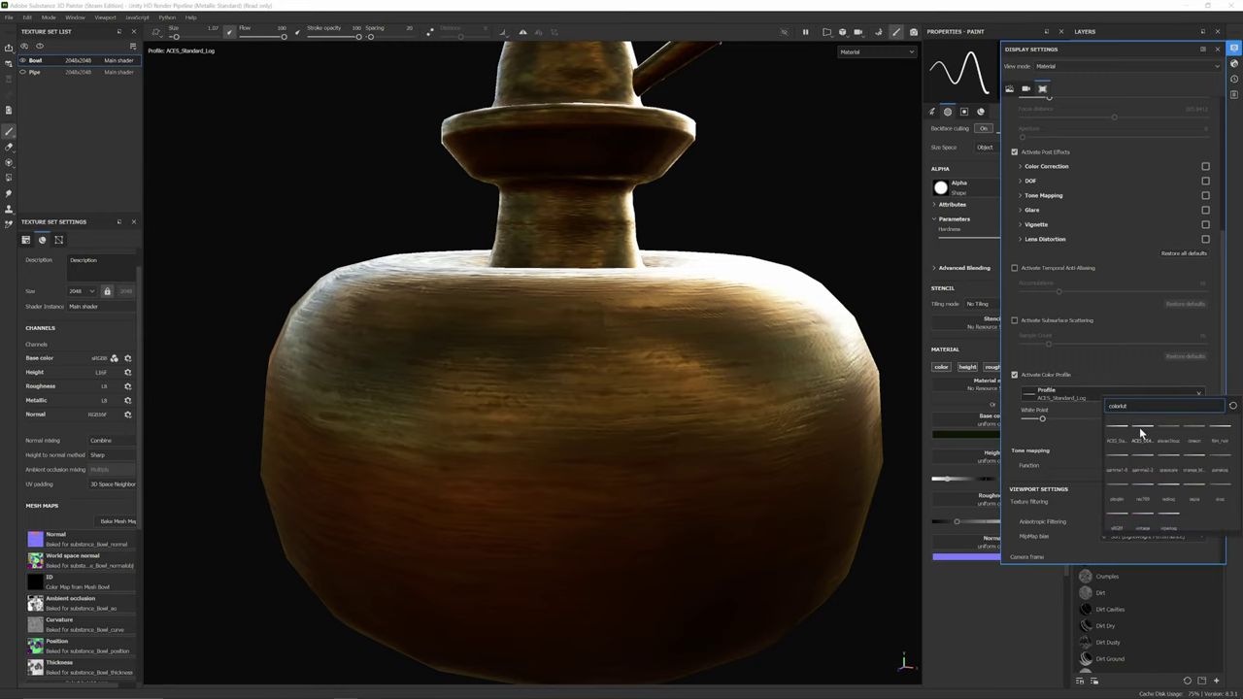
left_click(1141, 430)
scroll(748, 332, "down", 2)
scroll(748, 332, "down", 4)
middle_click_drag(747, 333, 689, 370, "alt")
scroll(687, 369, "down", 2)
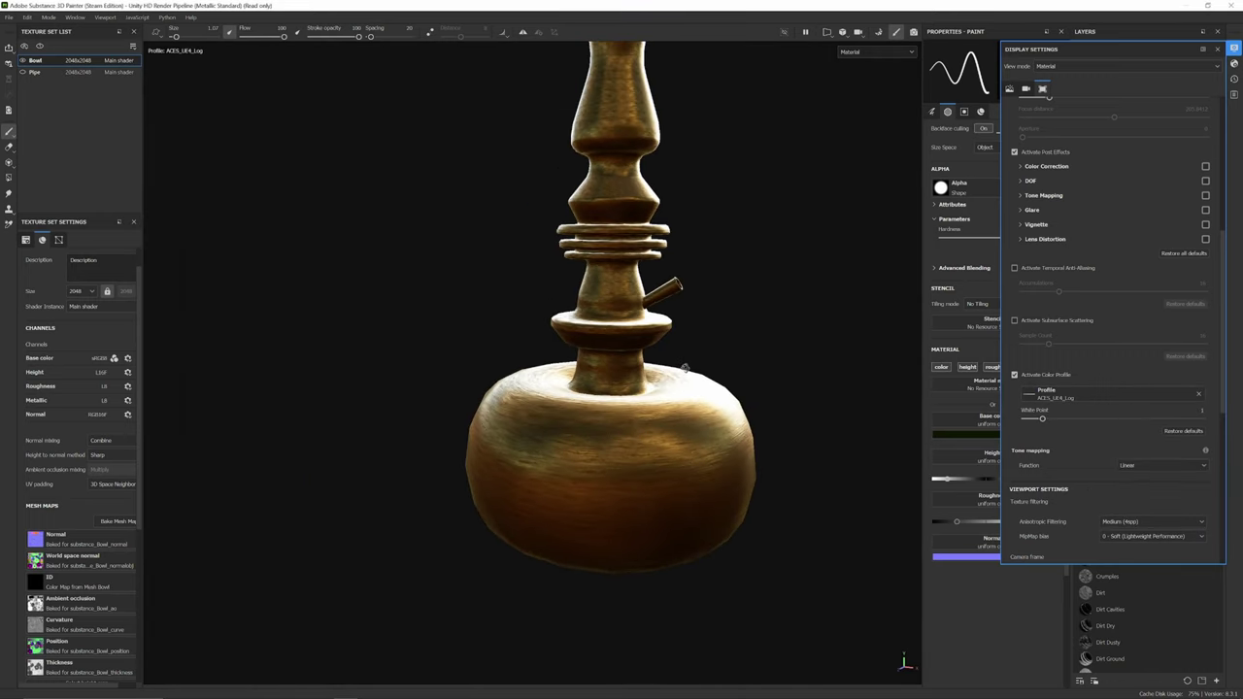
- Set the environment exposure to 0.36, the environment blur to 36 and the environment opacity to 22
scroll(1093, 236, "up", 6)
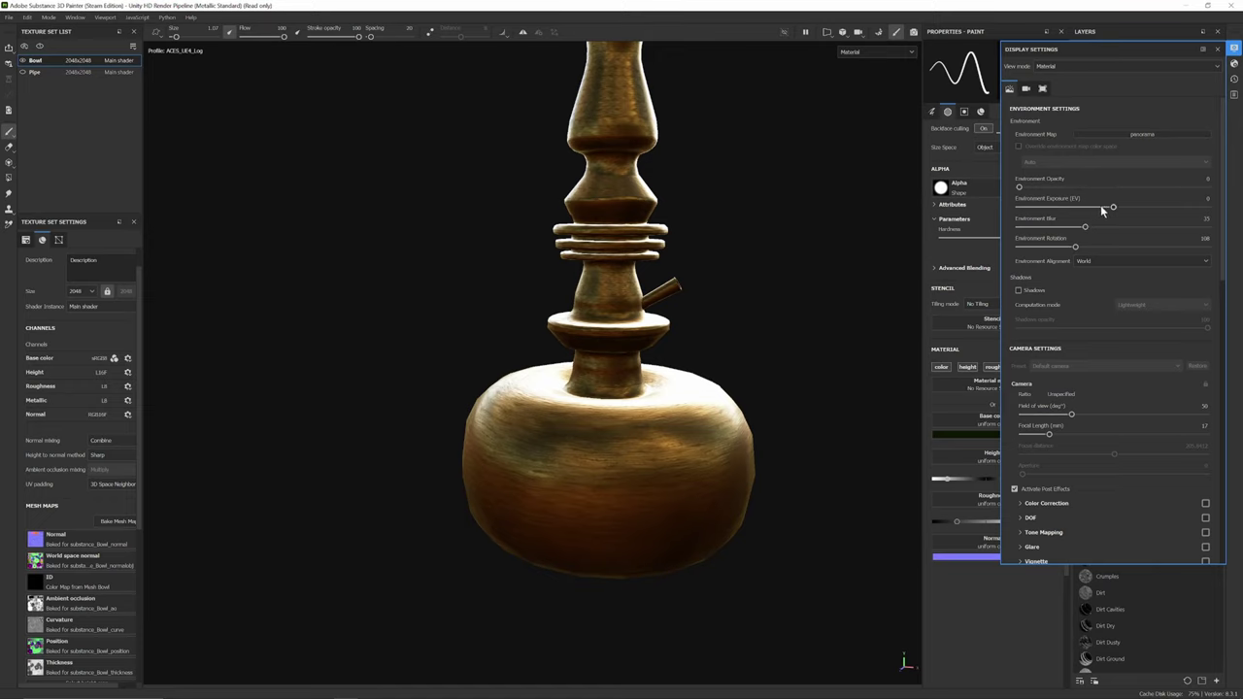
left_click_drag(1103, 211, 1115, 210)
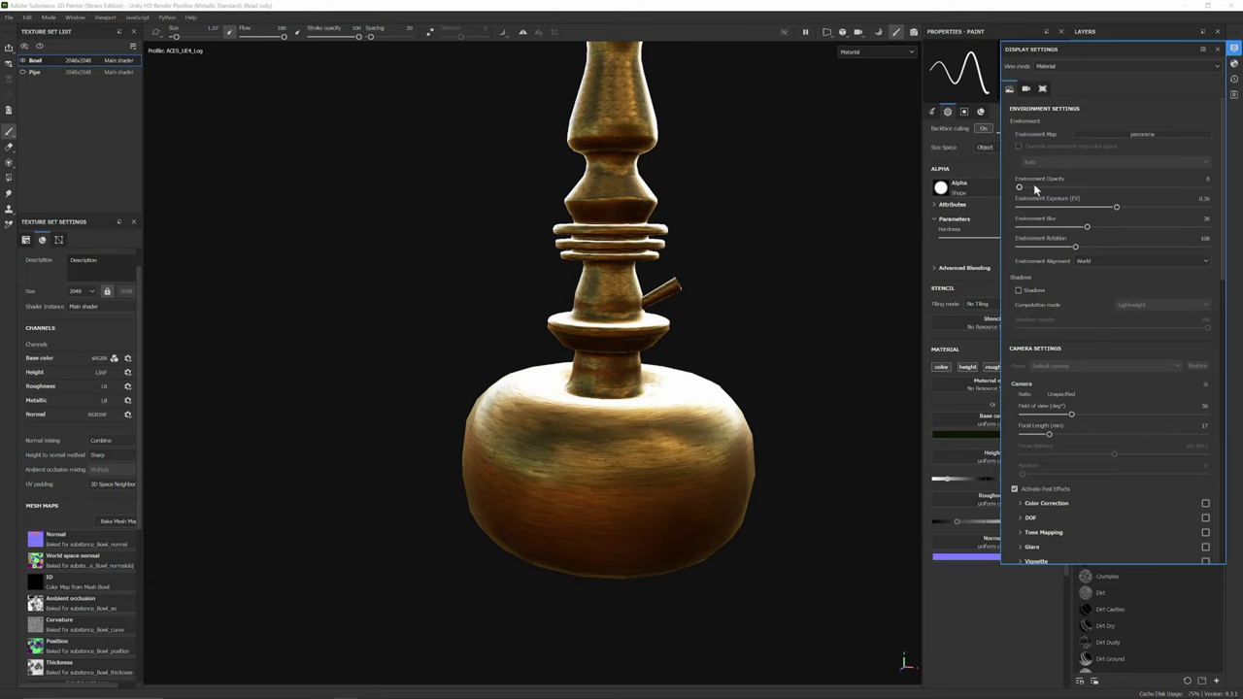
left_click_drag(1035, 188, 1061, 189)
- Switch the environment map to Glazed Patio and look over the whole shisha under the new lighting
left_click(1141, 135)
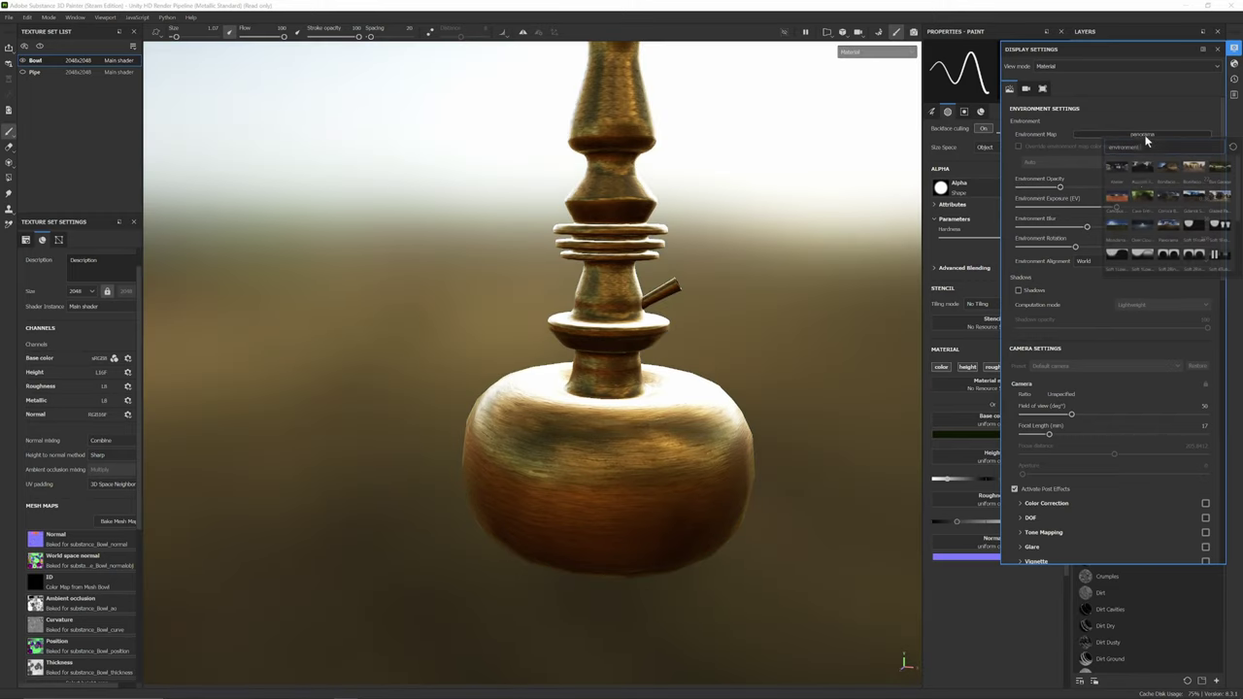
left_click(1218, 199)
left_click_drag(836, 273, 974, 268, "alt")
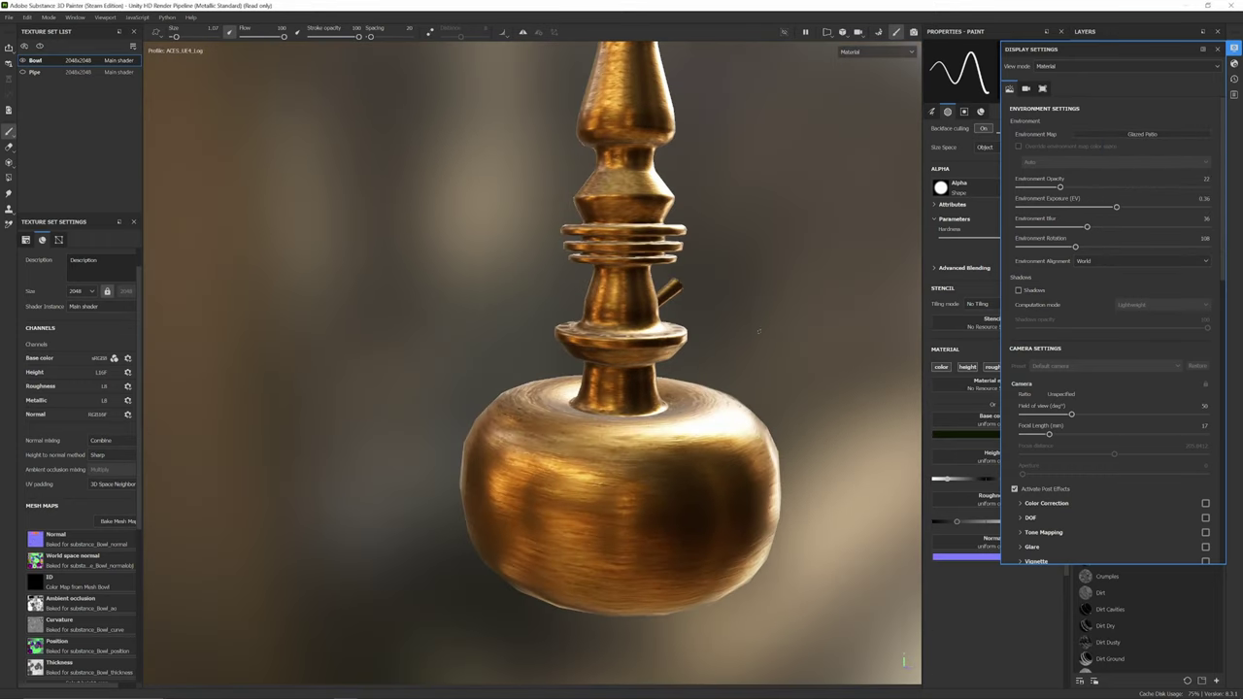
scroll(701, 340, "down", 3)
middle_click_drag(701, 330, 627, 383, "alt")
scroll(636, 371, "down", 2)
scroll(641, 366, "down", 1)
left_click_drag(641, 366, 753, 432, "alt")
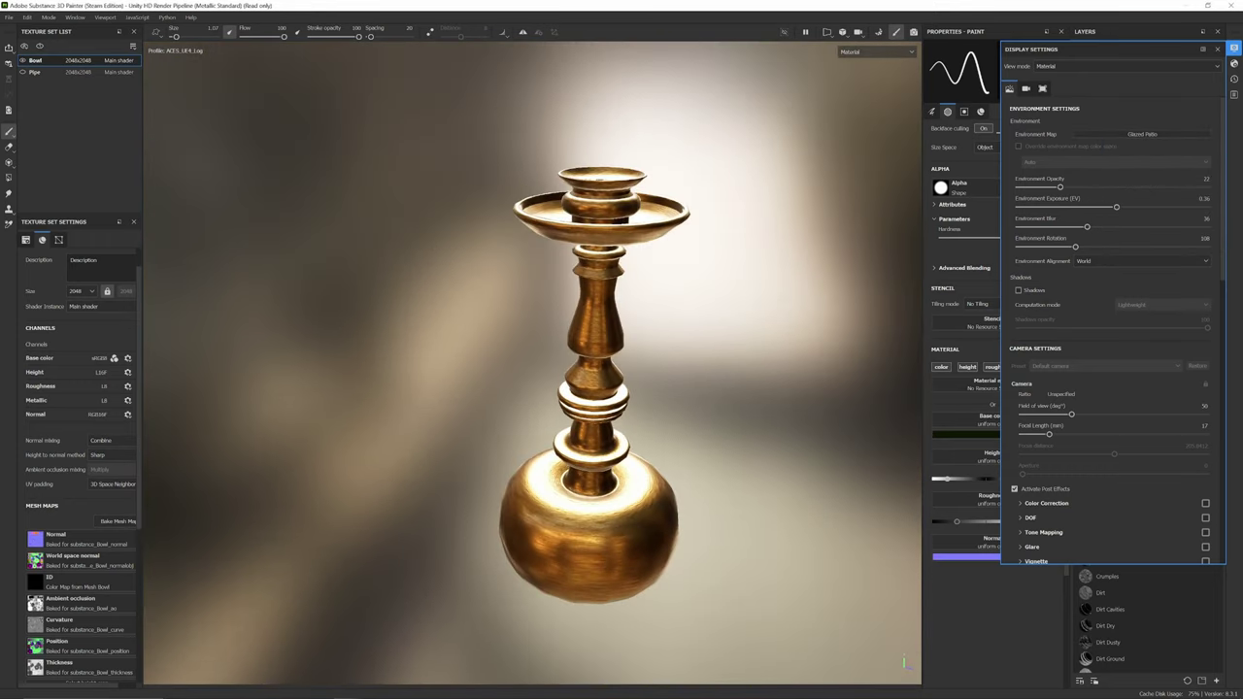
- Rotate the environment lighting to 302 and view the bowl up close
scroll(679, 417, "up", 4)
middle_click_drag(670, 427, 681, 326, "alt")
left_click_drag(681, 327, 677, 303, "alt")
right_click_drag(544, 364, 667, 369, "shift")
scroll(667, 368, "up", 4)
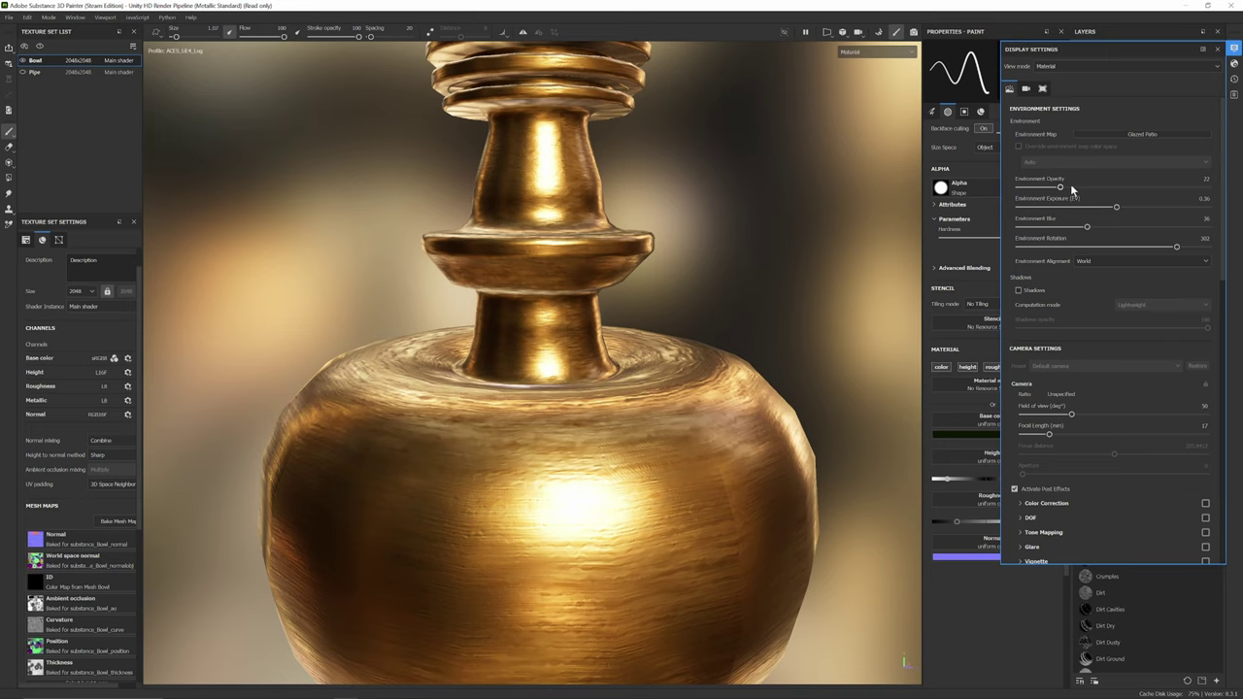
- Lower the environment opacity to 4 and the environment blur to 19 in the display settings
left_click_drag(1059, 190, 1026, 192)
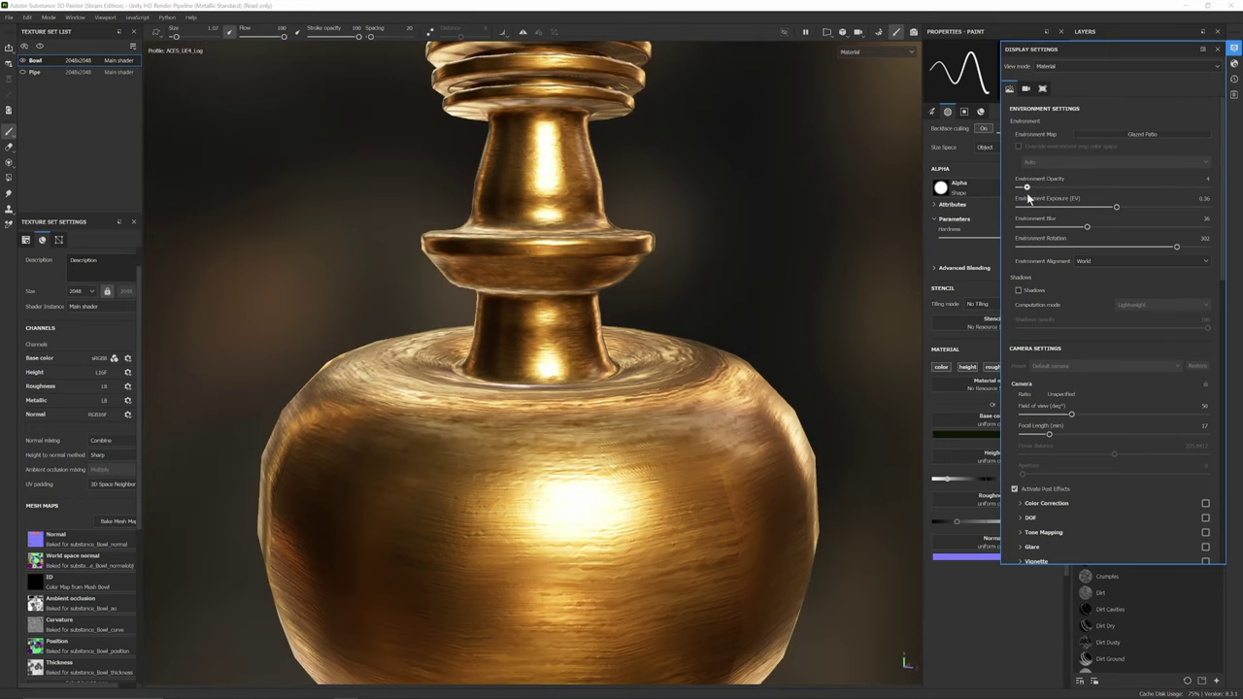
left_click_drag(1082, 231, 1055, 235)
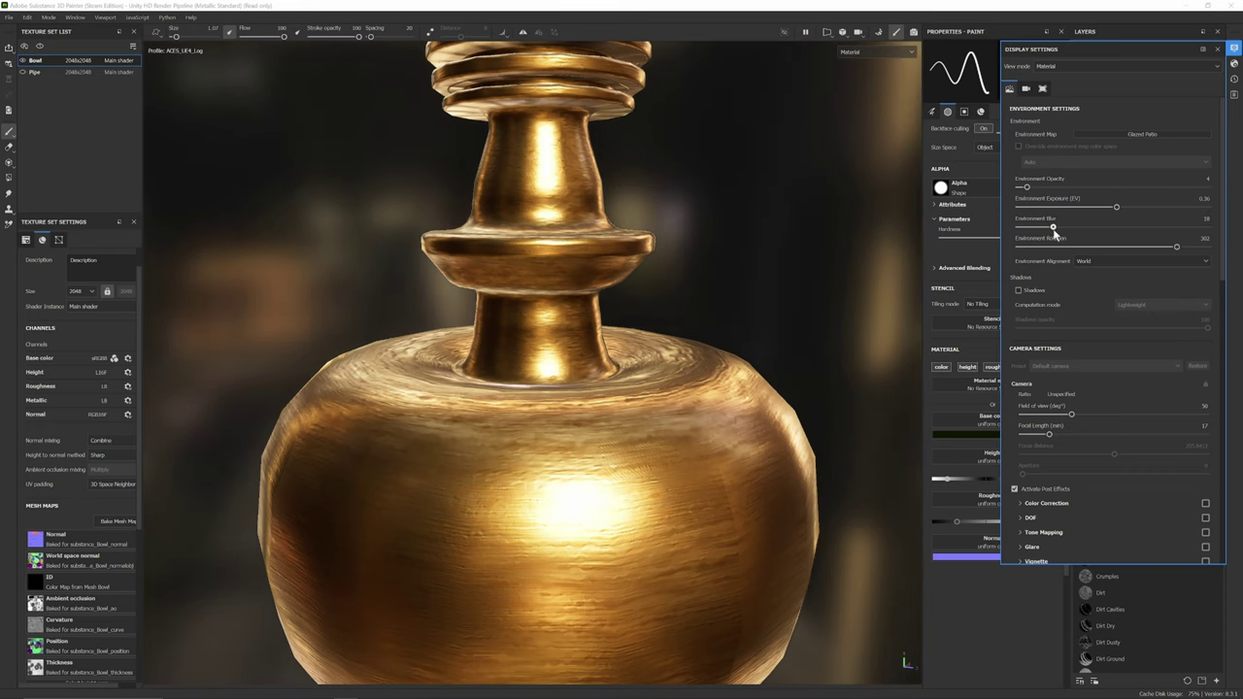
scroll(777, 333, "down", 4)
middle_click_drag(777, 333, 646, 363, "alt")
scroll(668, 339, "down", 5)
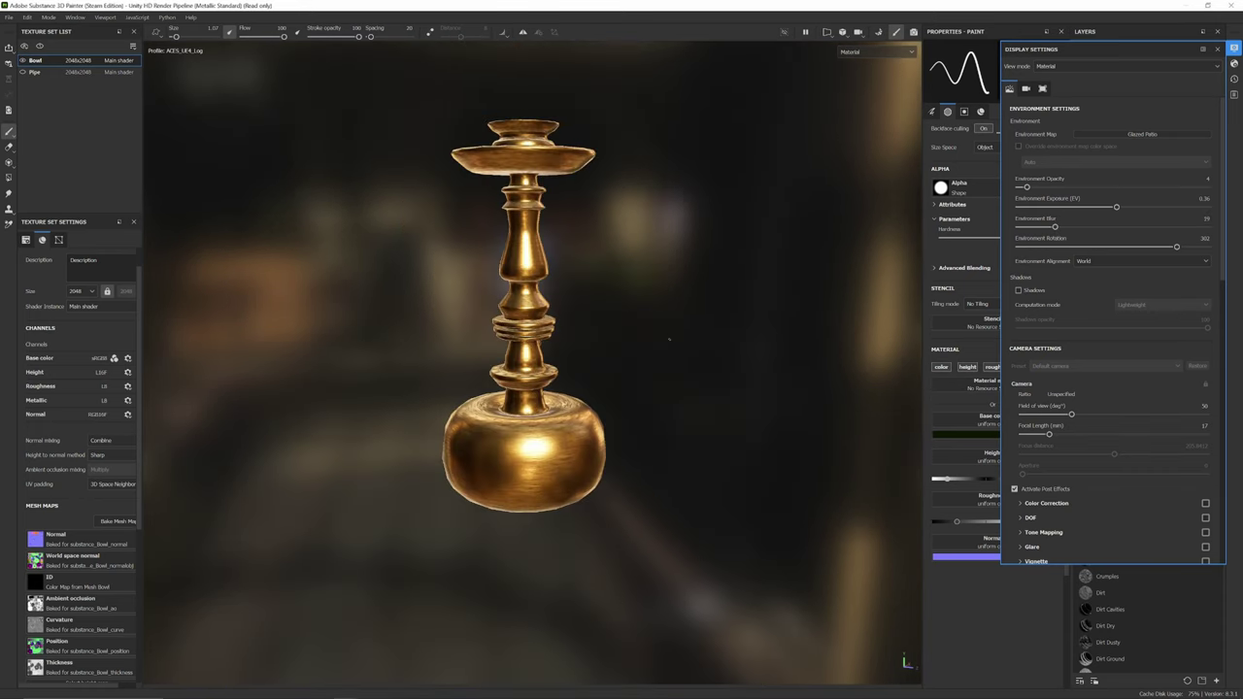
left_click_drag(669, 339, 608, 281, "alt")
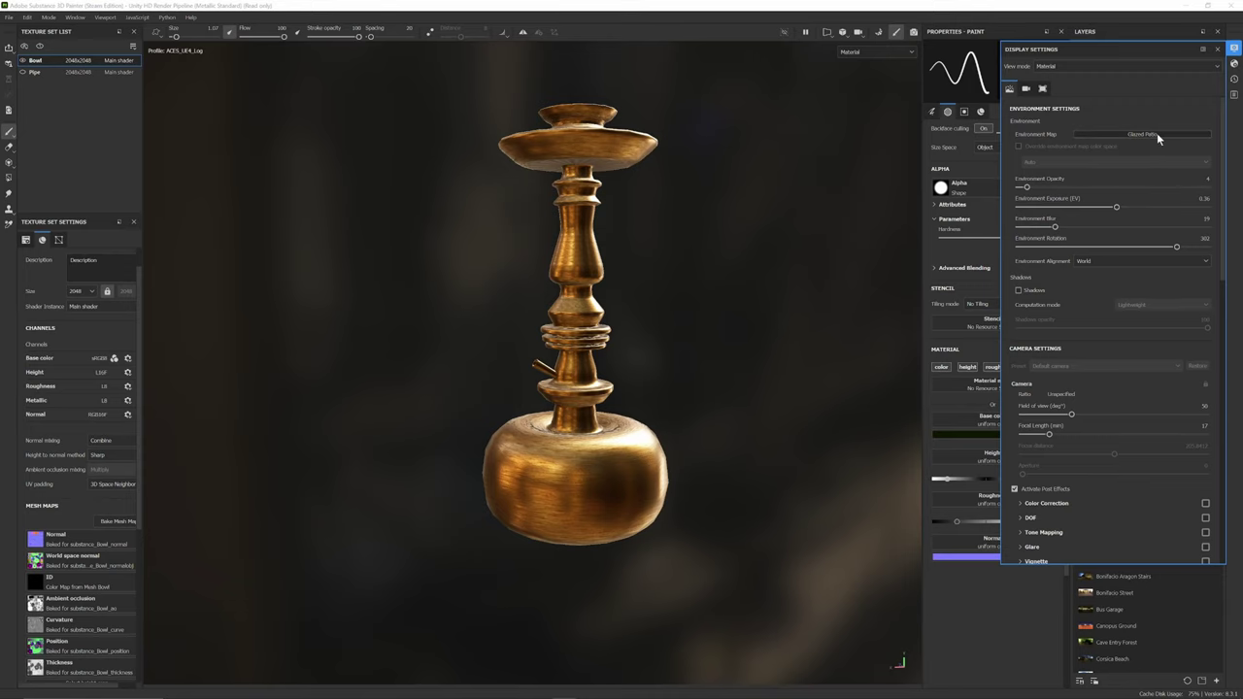
- Change the environment map to the artist_workshop image and rotate its lighting around the hookah
left_click(1157, 132)
left_click(1121, 170)
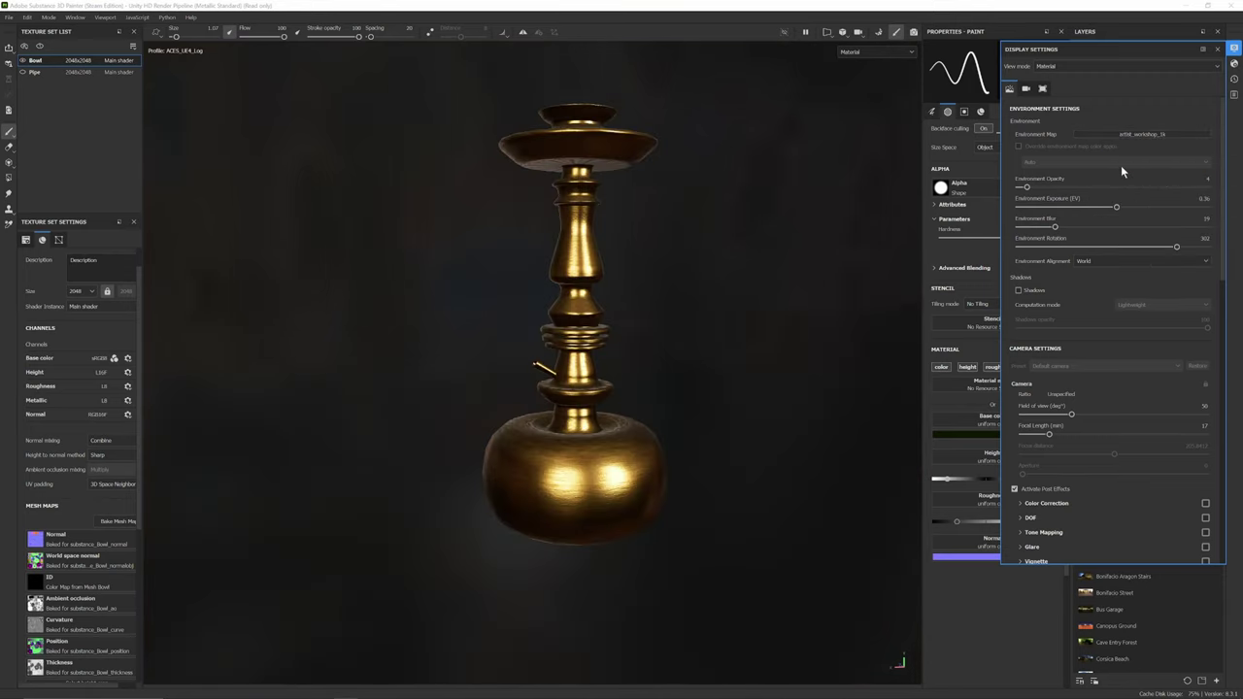
left_click_drag(720, 303, 675, 319, "alt")
right_click_drag(658, 348, 692, 340, "shift")
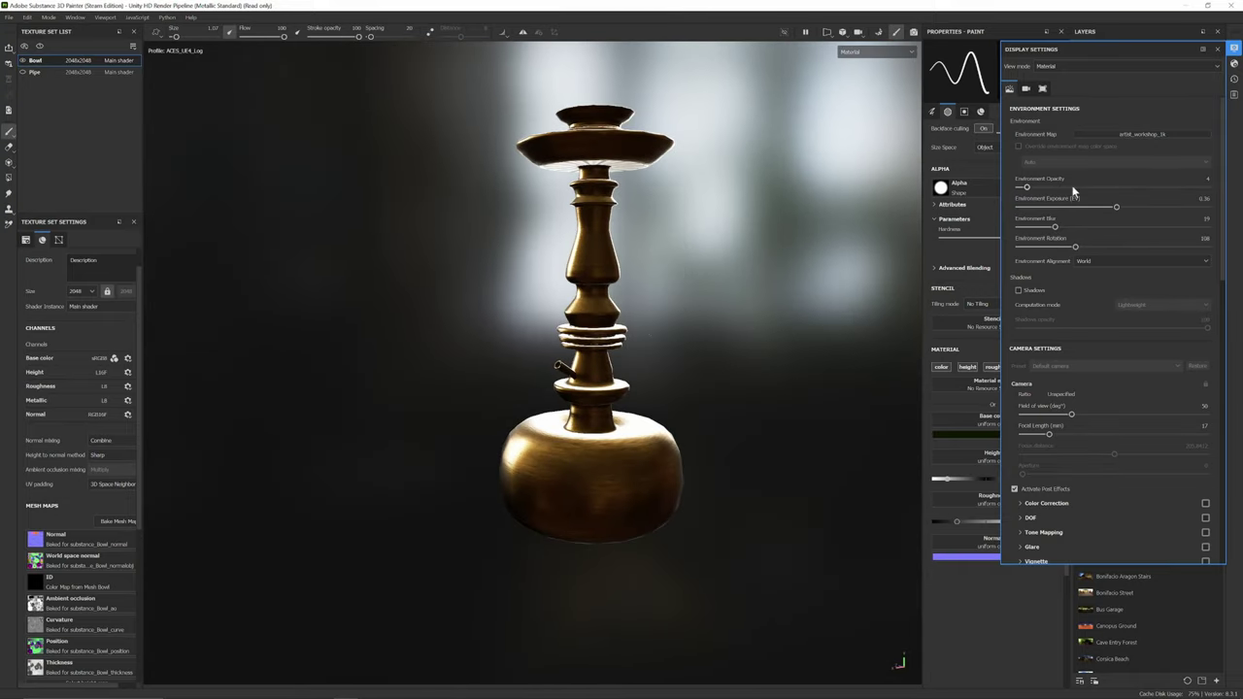
- Lower the white point of the ACES_UE4_Log color profile to brighten the viewport
left_click_drag(1116, 207, 1118, 211)
scroll(1117, 409, "down", 5)
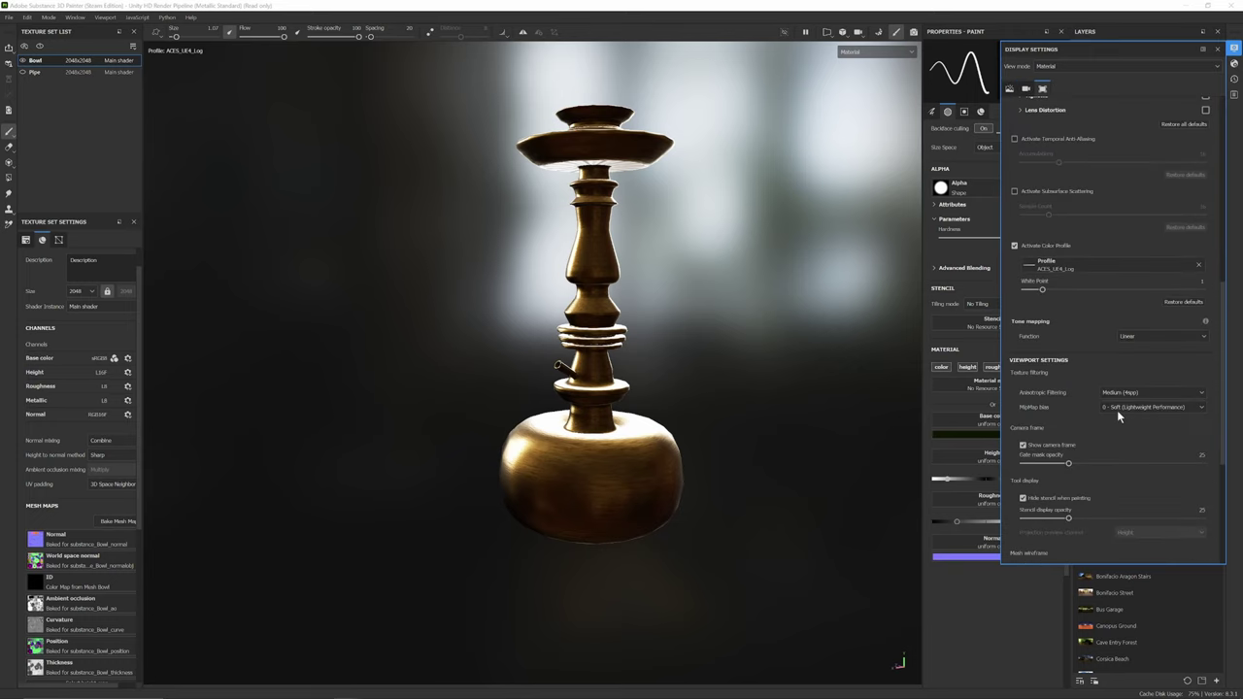
scroll(1038, 374, "down", 3)
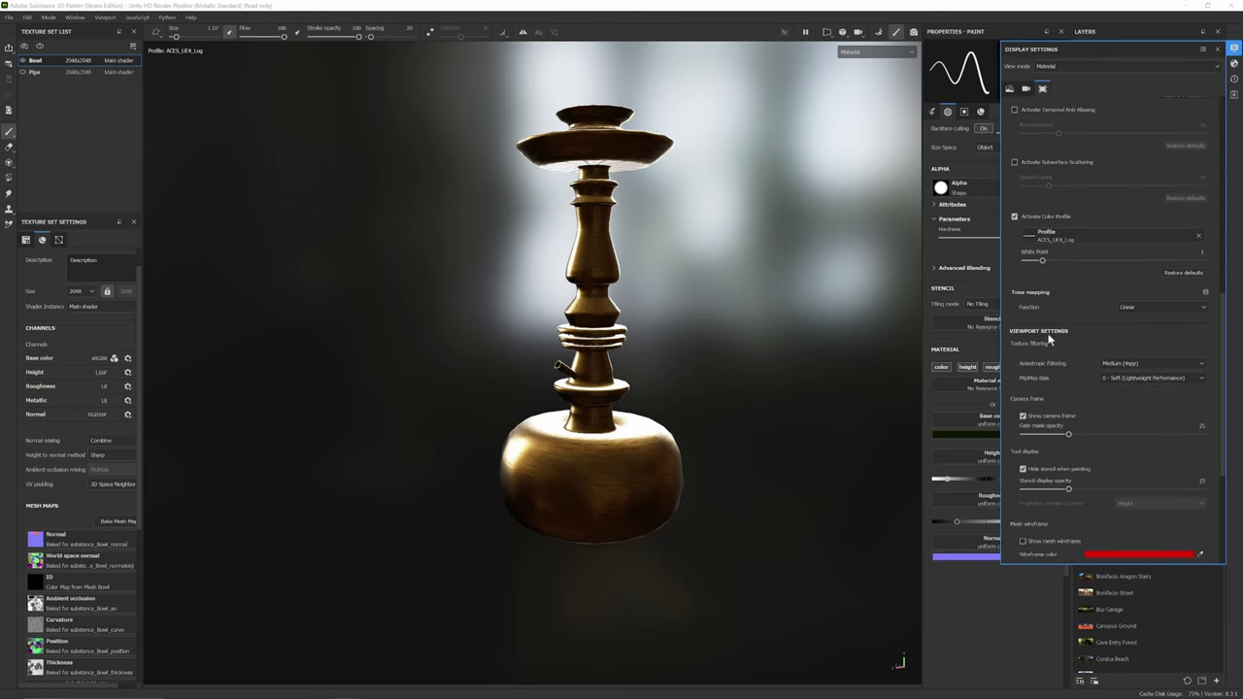
left_click_drag(1044, 260, 1033, 263)
scroll(1076, 189, "up", 8)
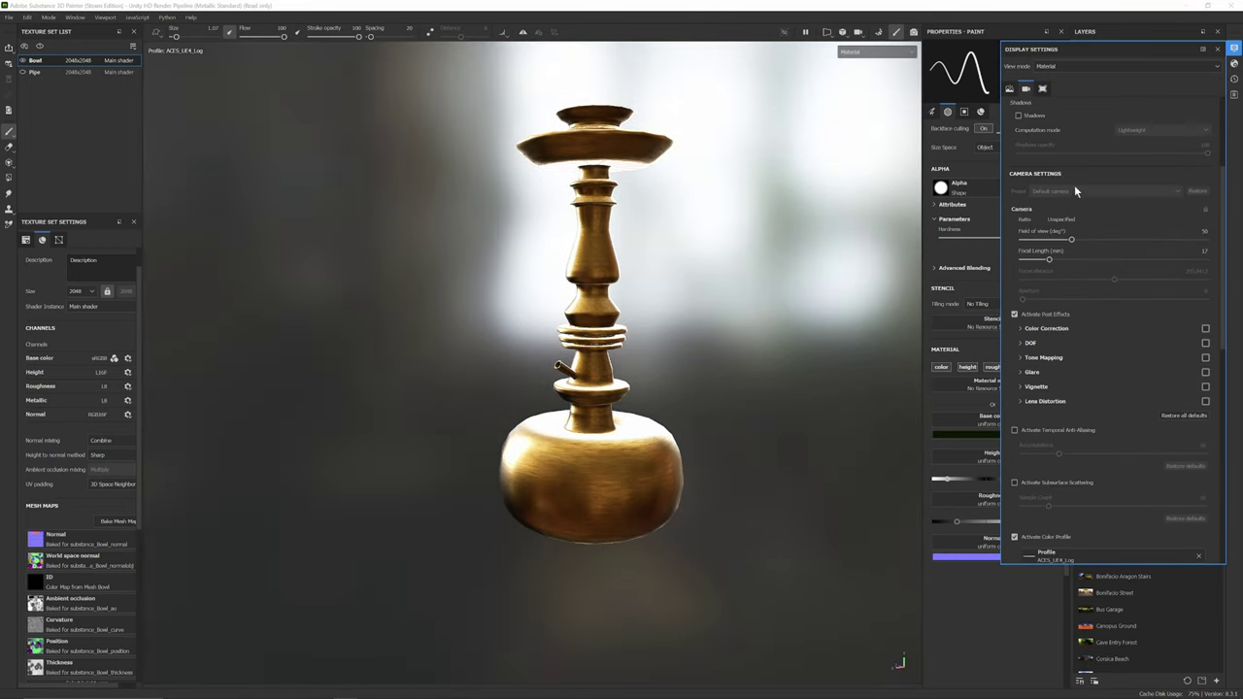
- Reduce the environment exposure to about -0.3 and rotate the environment to 86
left_click_drag(1116, 179, 1110, 178)
left_click_drag(578, 413, 743, 417, "alt")
right_click_drag(743, 418, 801, 411, "shift")
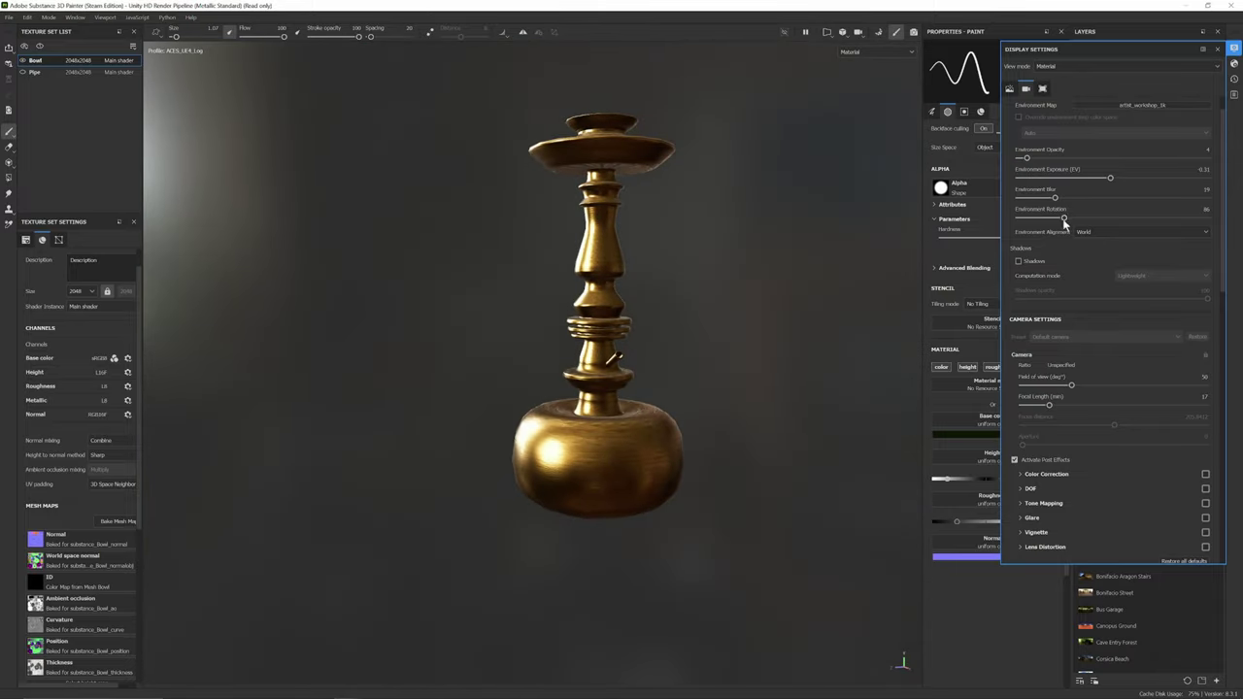
scroll(1067, 309, "down", 4)
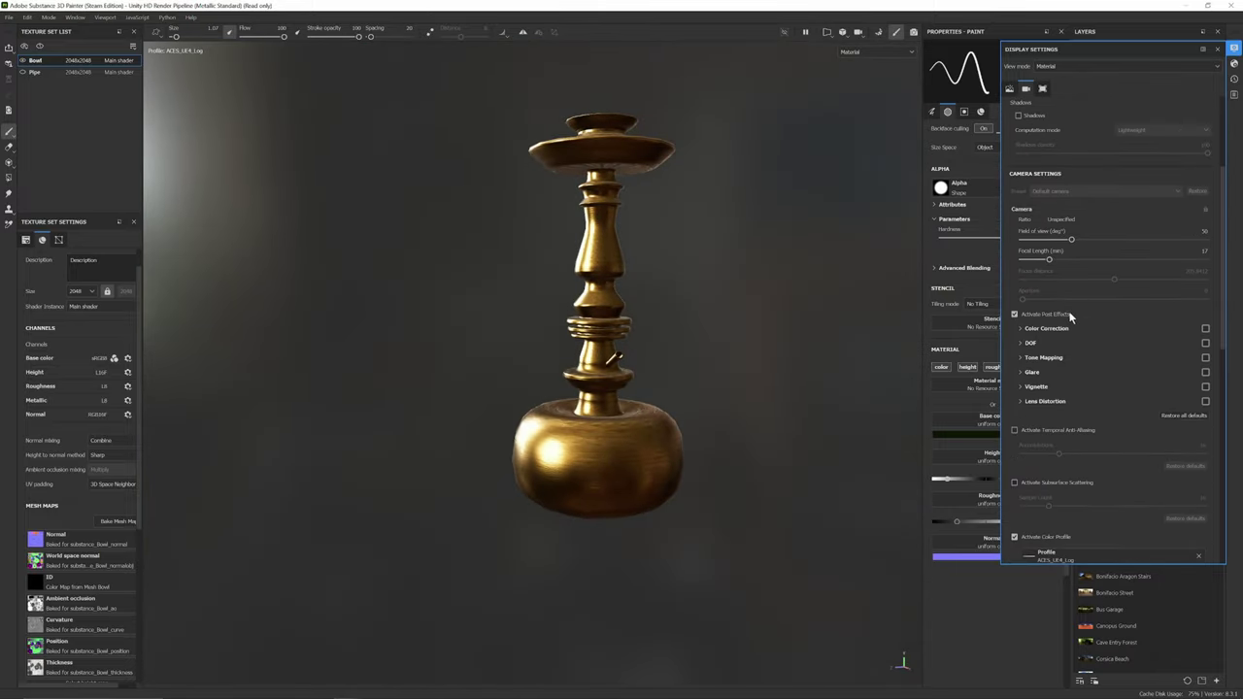
scroll(1069, 311, "up", 5)
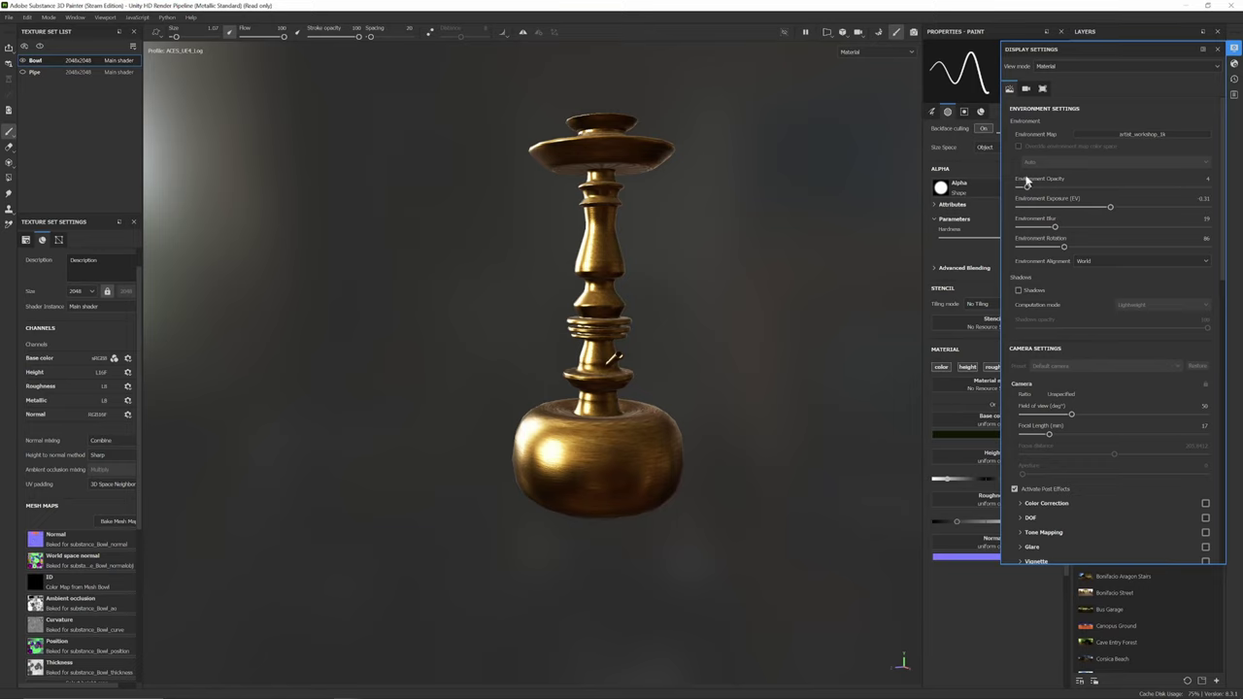
- Set the environment alignment to Camera, check the lighting by rotating it around the model, and close the display settings
left_click(1108, 260)
left_click(1108, 283)
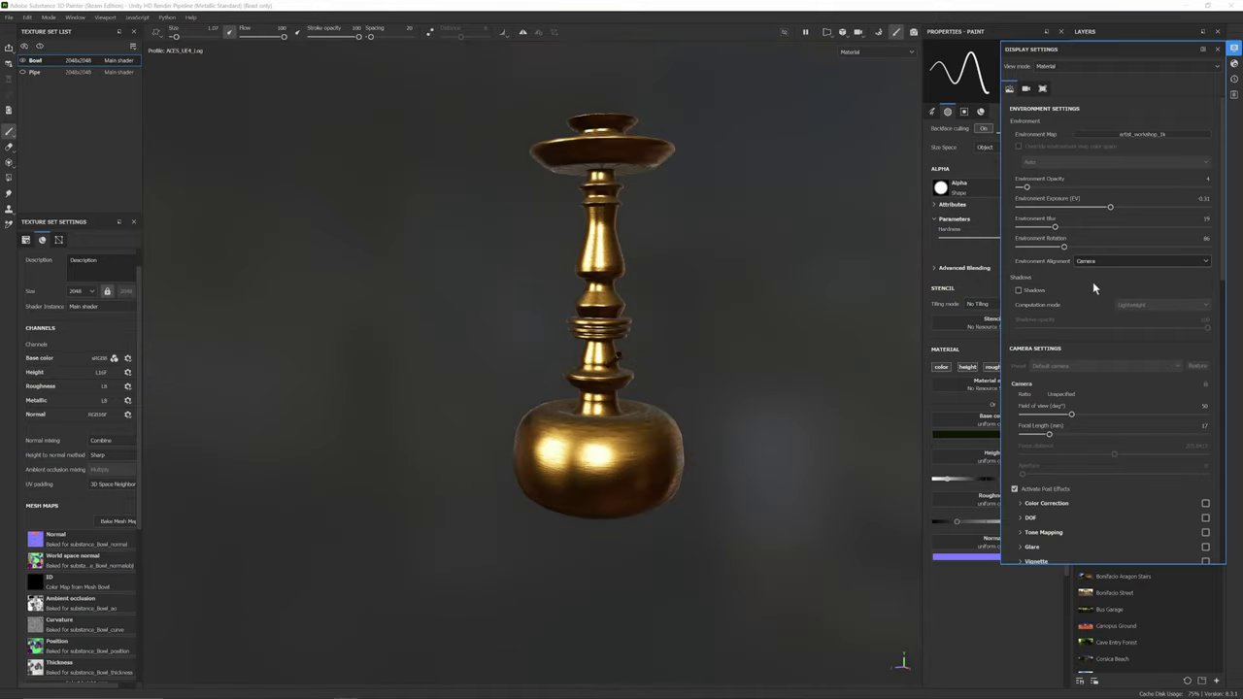
right_click_drag(754, 310, 701, 323, "shift")
scroll(680, 350, "up", 3)
middle_click_drag(714, 393, 628, 419, "alt")
left_click_drag(628, 420, 574, 480, "alt")
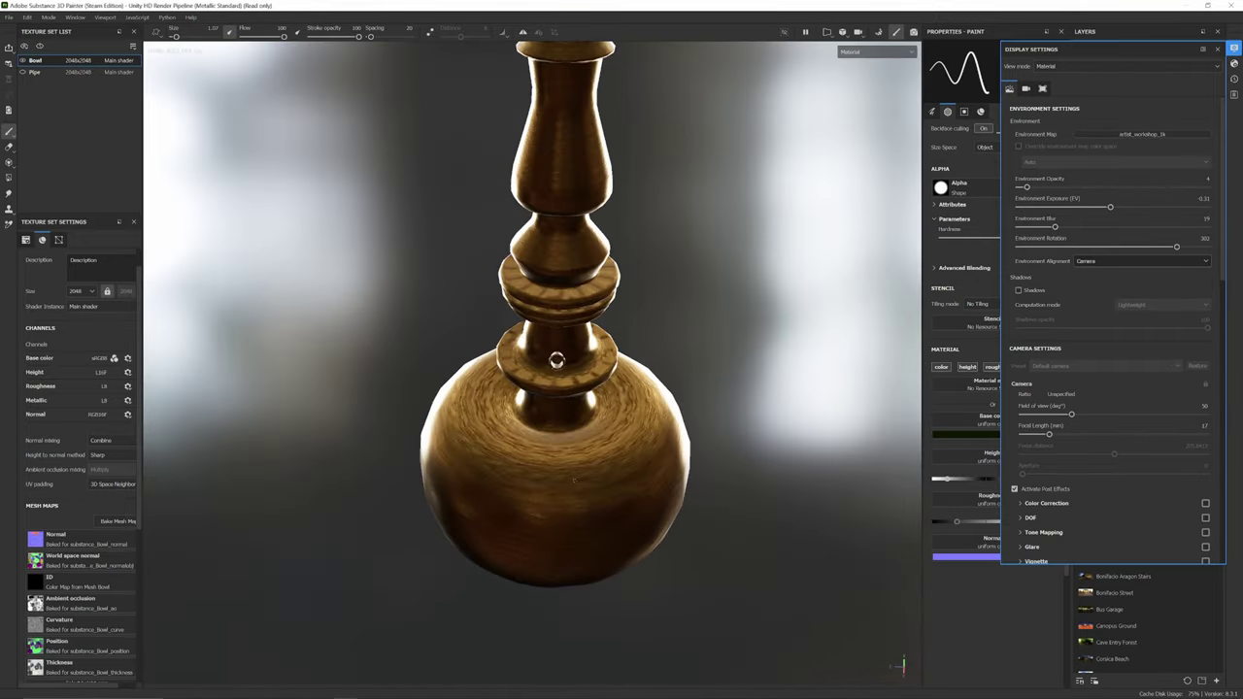
mouse_move(574, 480)
right_mouse_down("alt")
mouse_move(579, 433)
mouse_move(575, 462)
right_mouse_up("alt")
left_click_drag(575, 462, 573, 400, "alt")
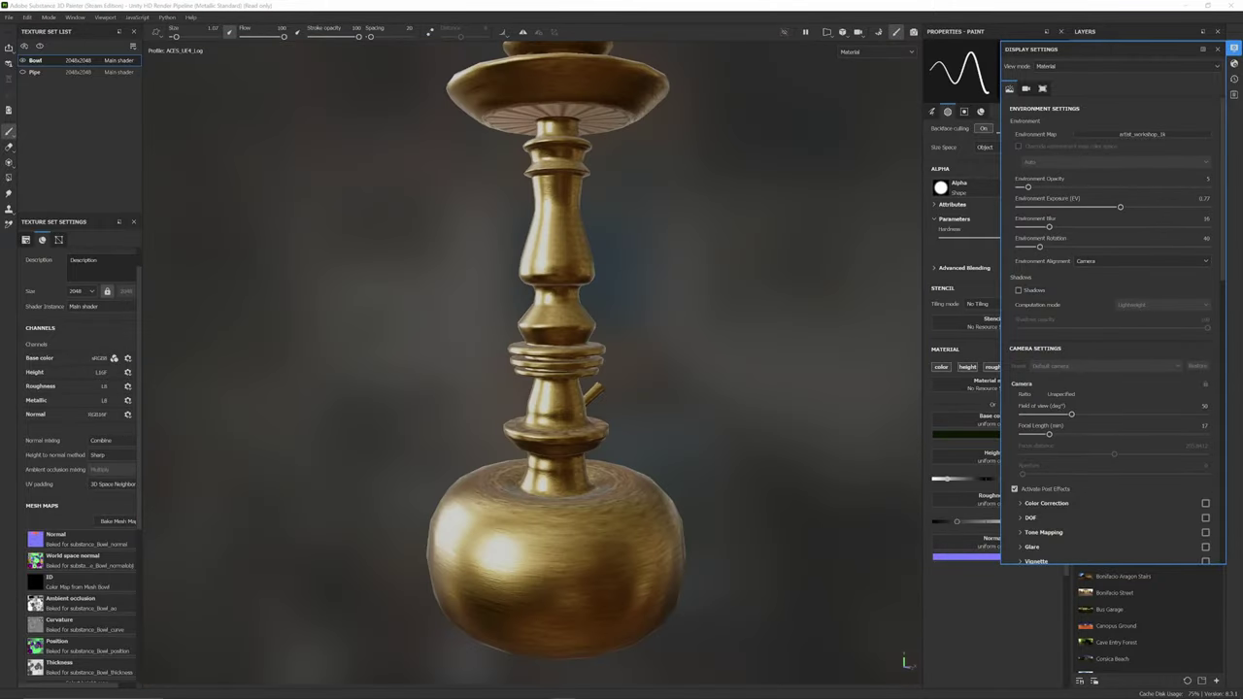
left_click(1217, 49)
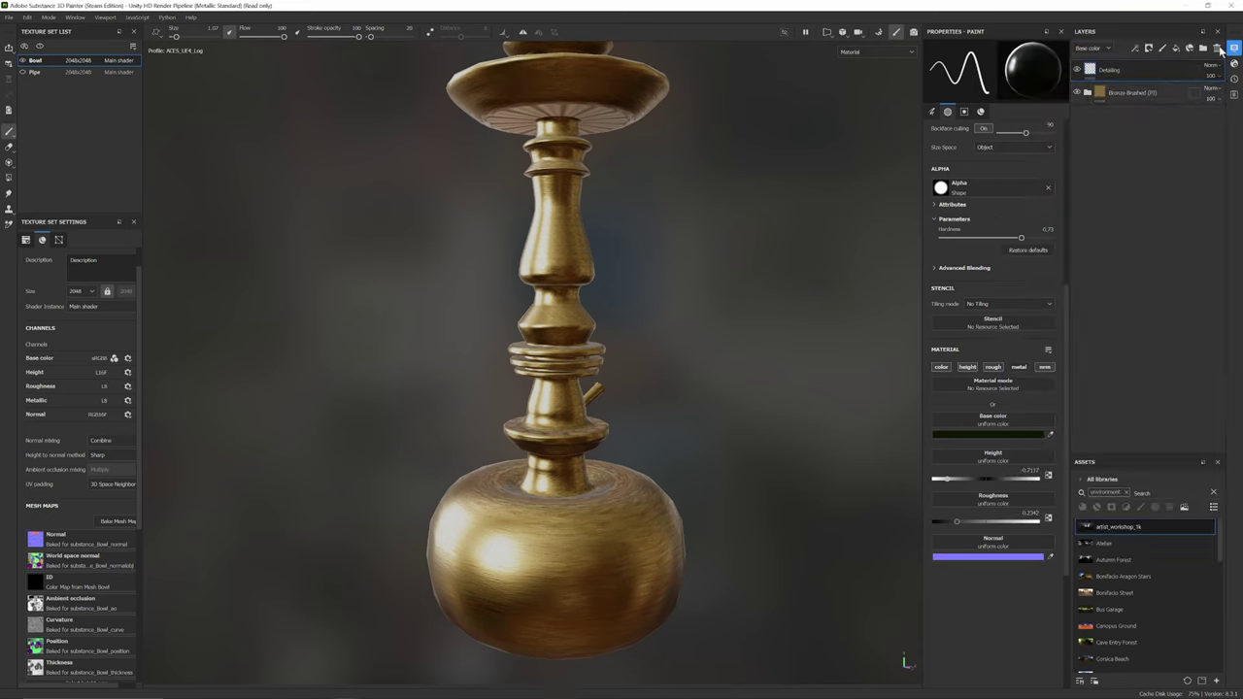
- Set the brush size to 2.27 and hardness to 0.905, and try a vertical stroke on the bowl before undoing it
scroll(609, 401, "down", 3)
left_click_drag(608, 401, 623, 386, "alt")
right_click_drag(622, 386, 627, 369, "alt")
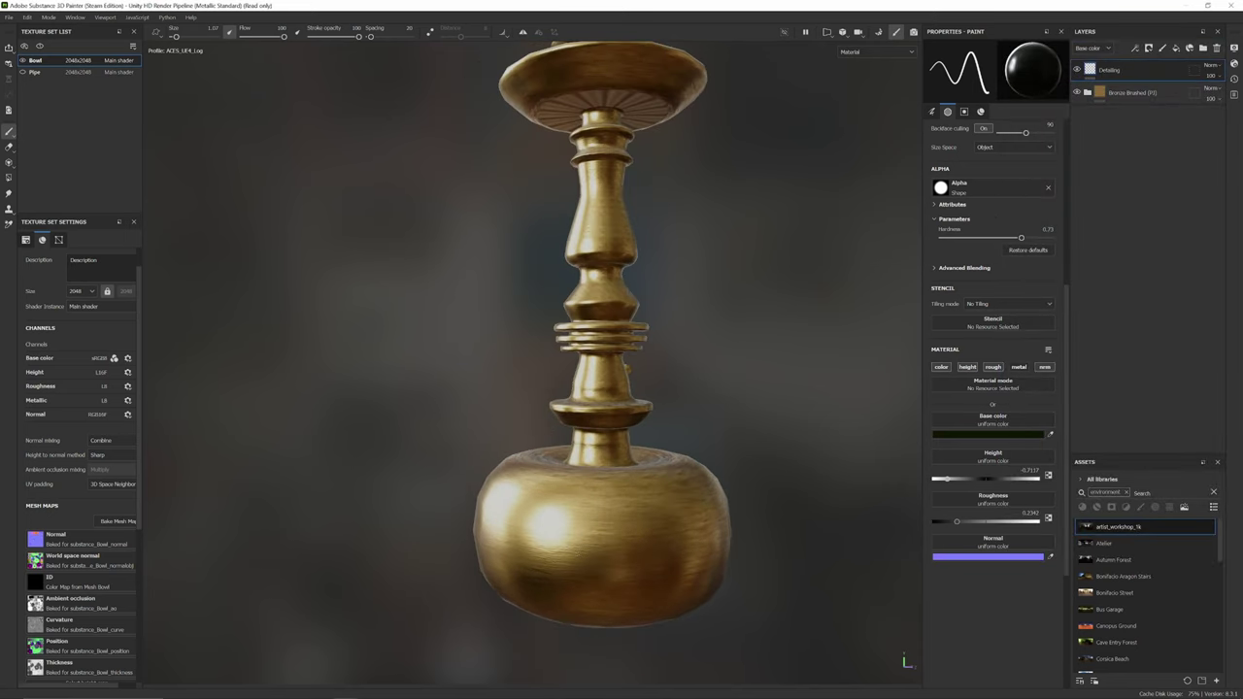
scroll(588, 369, "up", 3)
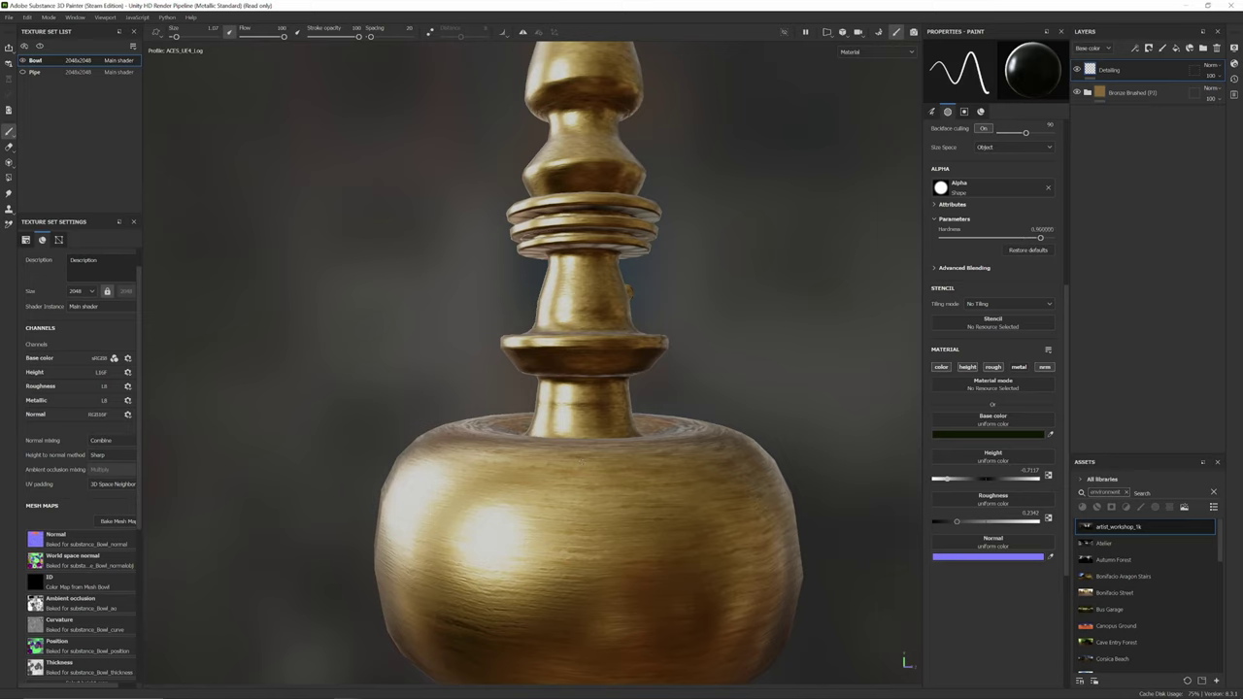
mouse_move(605, 472)
right_mouse_down("ctrl")
mouse_move(636, 472)
mouse_move(612, 472)
right_mouse_up("ctrl")
left_click_drag(605, 472, 601, 544)
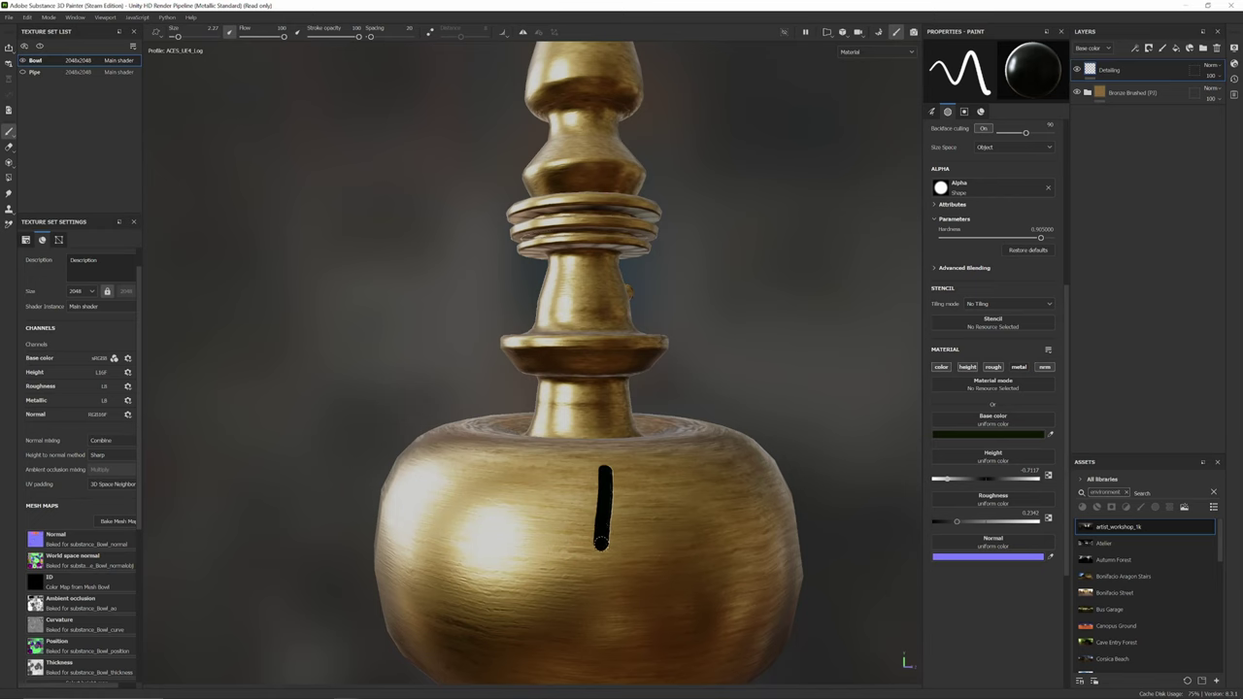
scroll(641, 516, "up", 4)
key("ctrl+z")
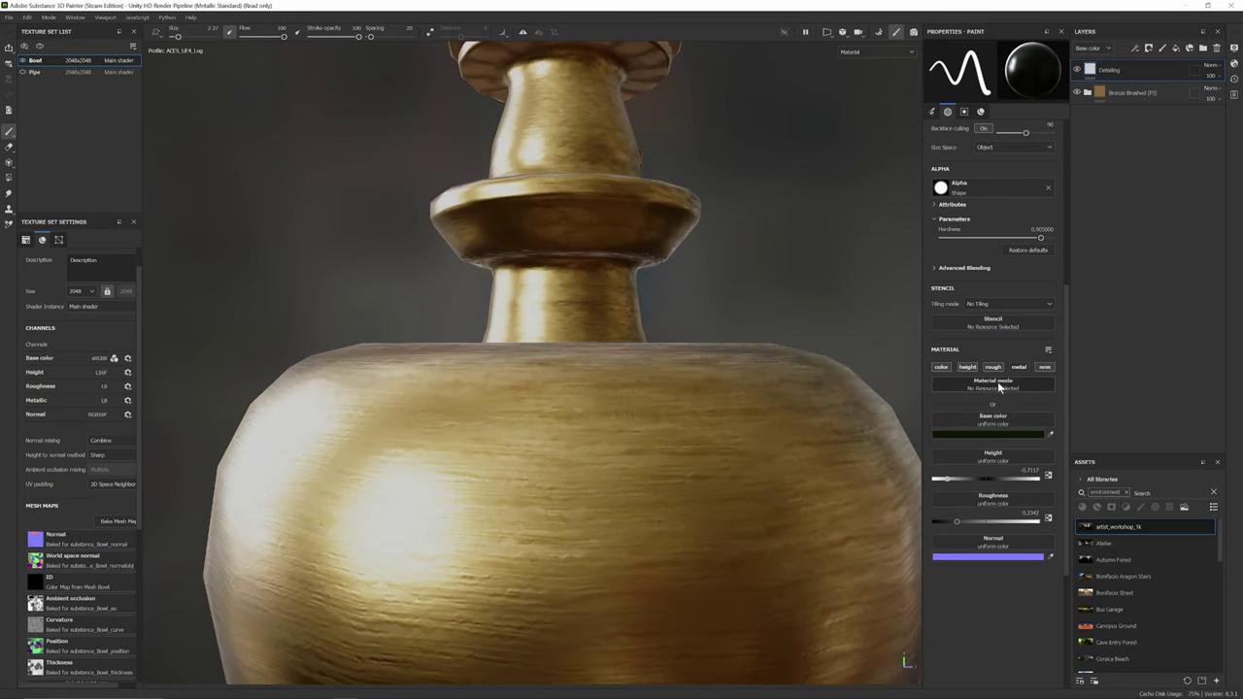
- Set the brush's size jitter to about 19, paint a test stroke on the bowl and undo it
scroll(996, 382, "up", 3)
scroll(993, 381, "up", 3)
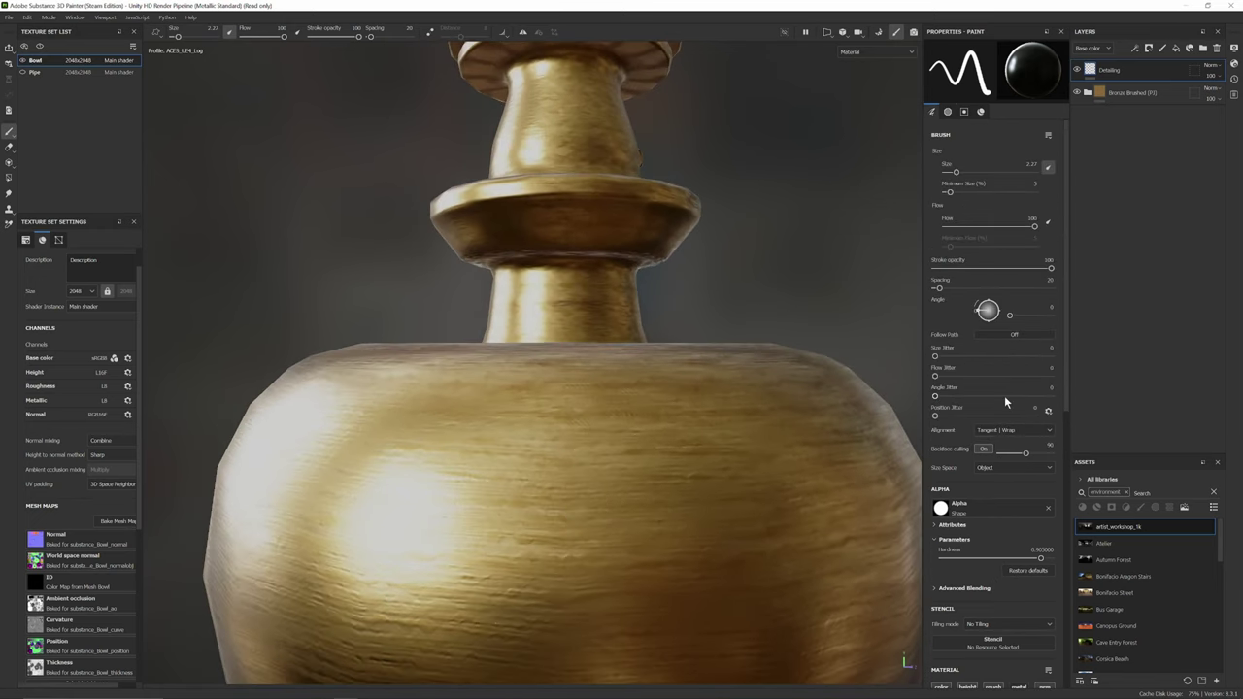
scroll(1004, 398, "down", 1)
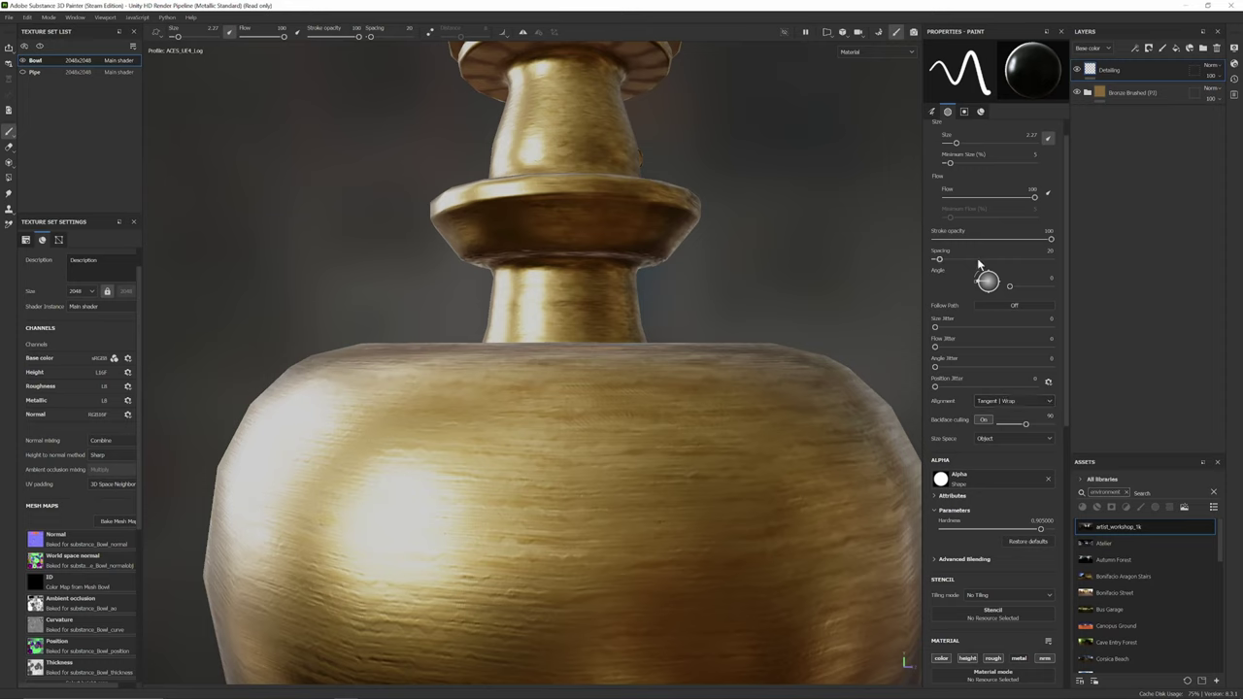
scroll(997, 380, "up", 1)
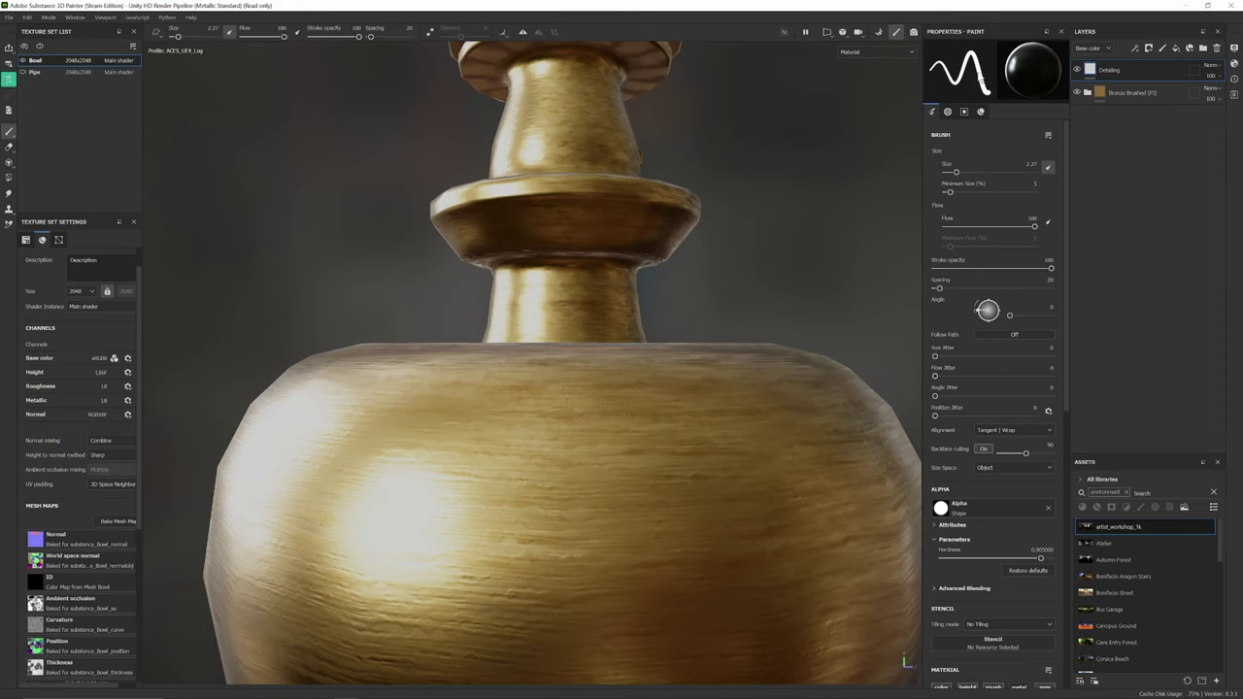
mouse_move(956, 67)
left_mouse_down()
mouse_move(970, 81)
mouse_move(945, 66)
mouse_move(977, 88)
left_mouse_up()
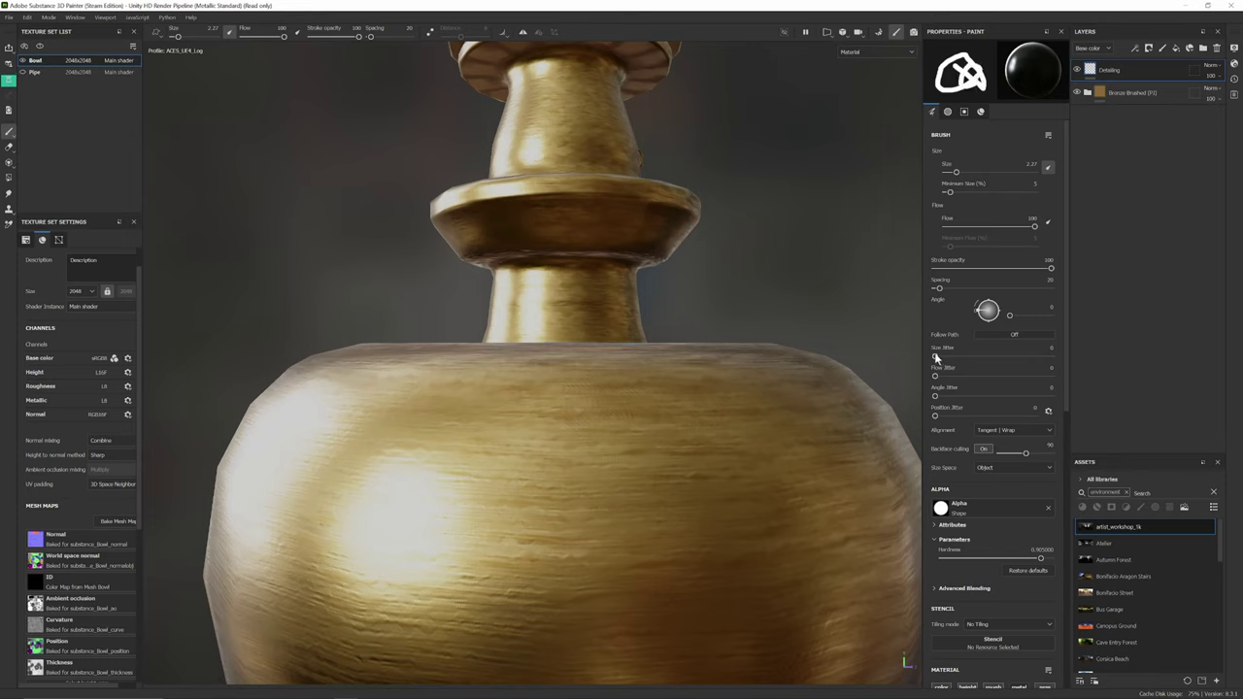
left_click_drag(935, 357, 956, 359)
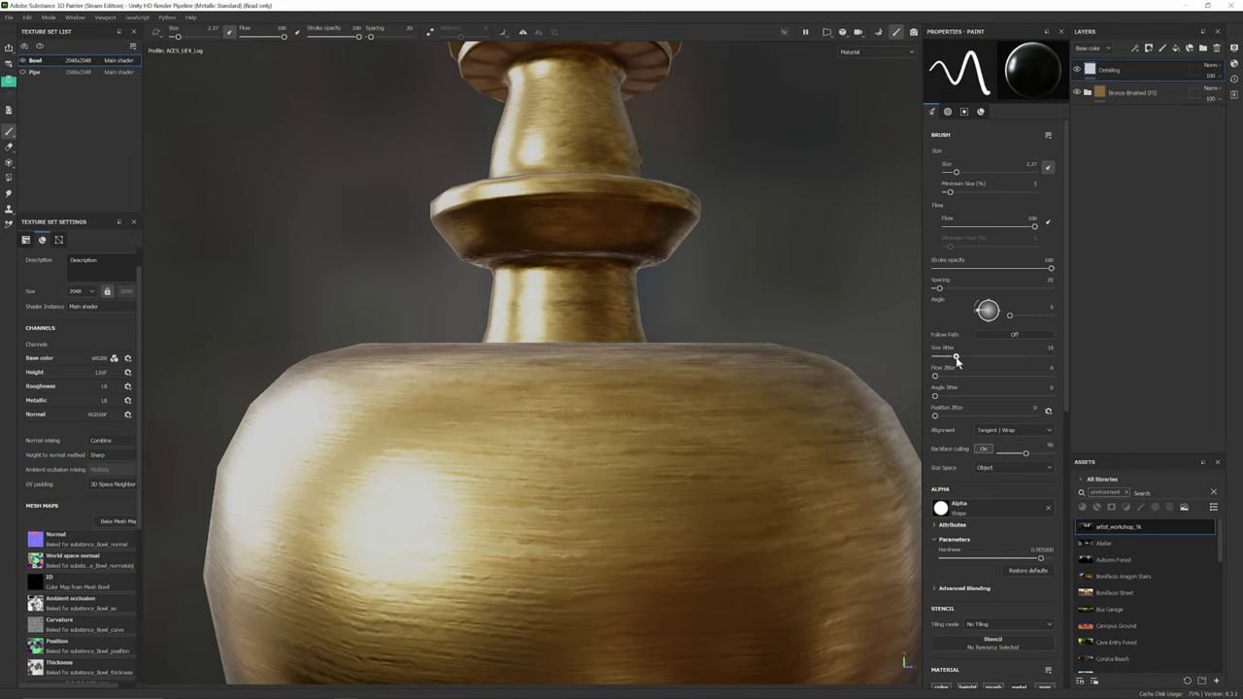
left_click_drag(507, 369, 549, 537)
key("ctrl+z")
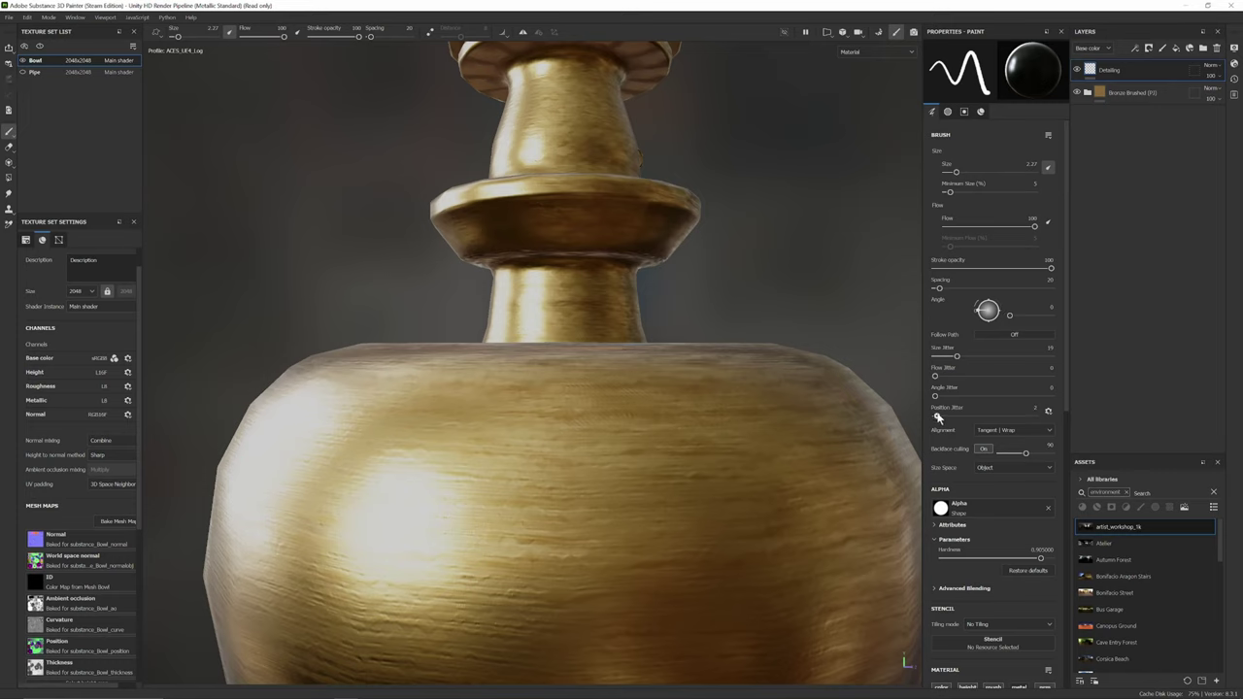
- Set the brush's position jitter to 4, paint a test stroke down the bowl and undo it
left_click_drag(937, 417, 941, 416)
mouse_move(653, 379)
left_mouse_down()
mouse_move(660, 529)
mouse_move(560, 497)
mouse_move(602, 497)
left_mouse_up()
scroll(670, 489, "down", 2)
scroll(560, 496, "up", 5)
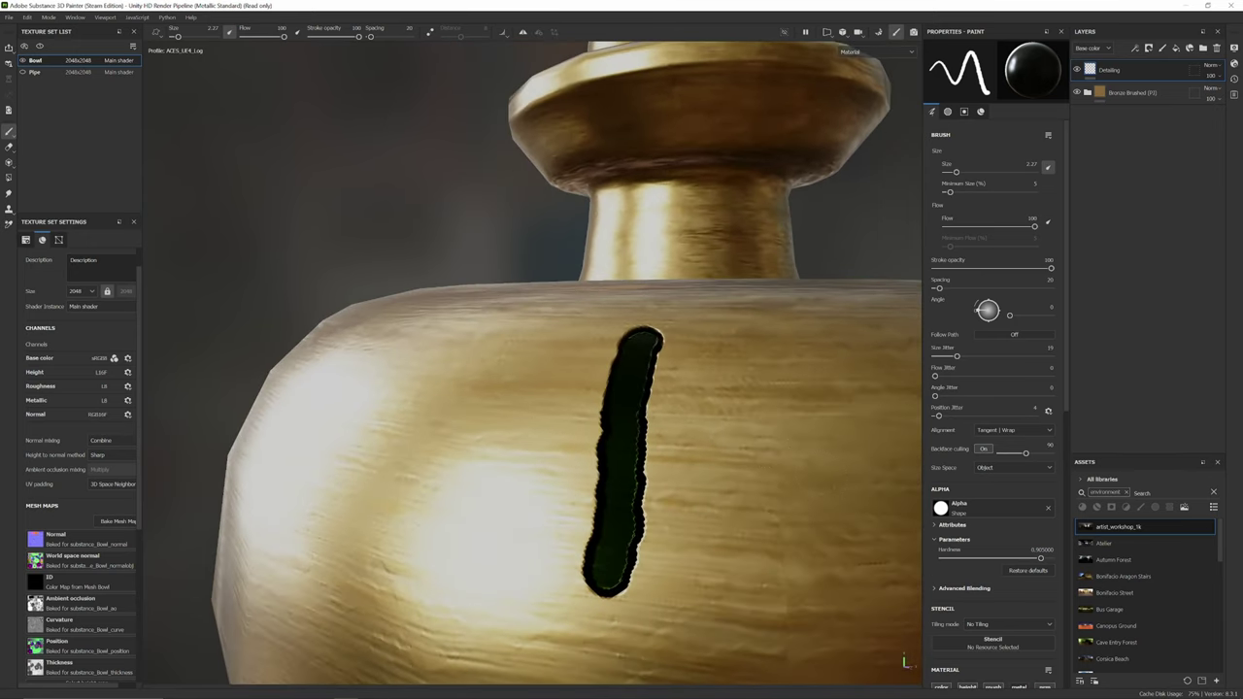
key("ctrl+z")
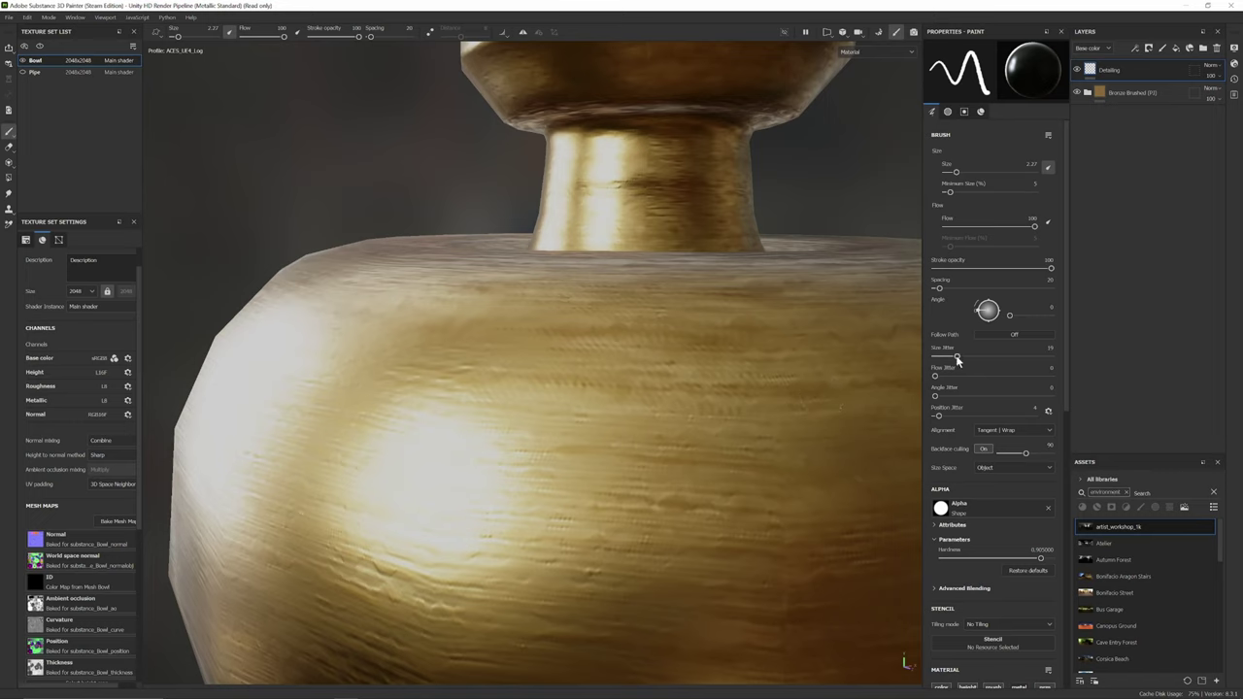
- Reduce the size jitter to 15 and test it with a vertical stroke on the bowl, undoing the stroke
left_click_drag(958, 359, 950, 359)
left_click_drag(691, 330, 689, 498)
key("ctrl+z")
- Set the angle jitter to 6 and the position jitter to 5, and undo the short stroke painted to test them
left_click(938, 416)
left_click_drag(721, 319, 725, 422)
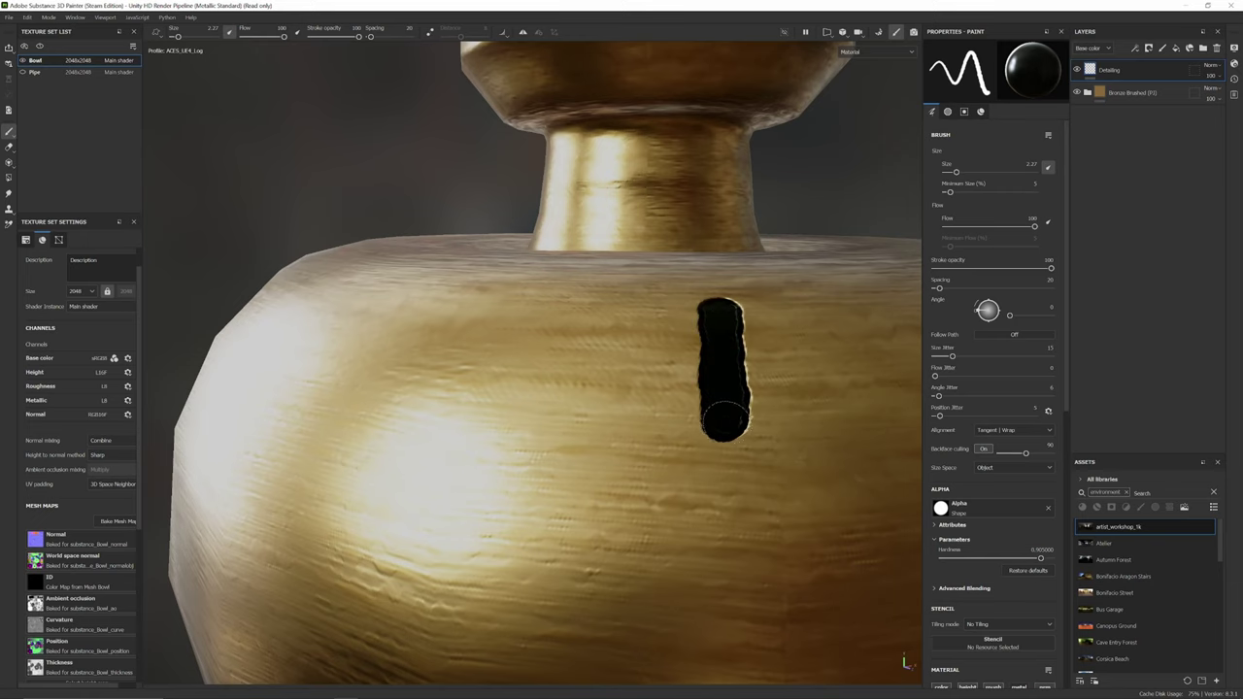
scroll(726, 418, "down", 3)
middle_click_drag(715, 352, 701, 298, "alt")
scroll(701, 298, "down", 2)
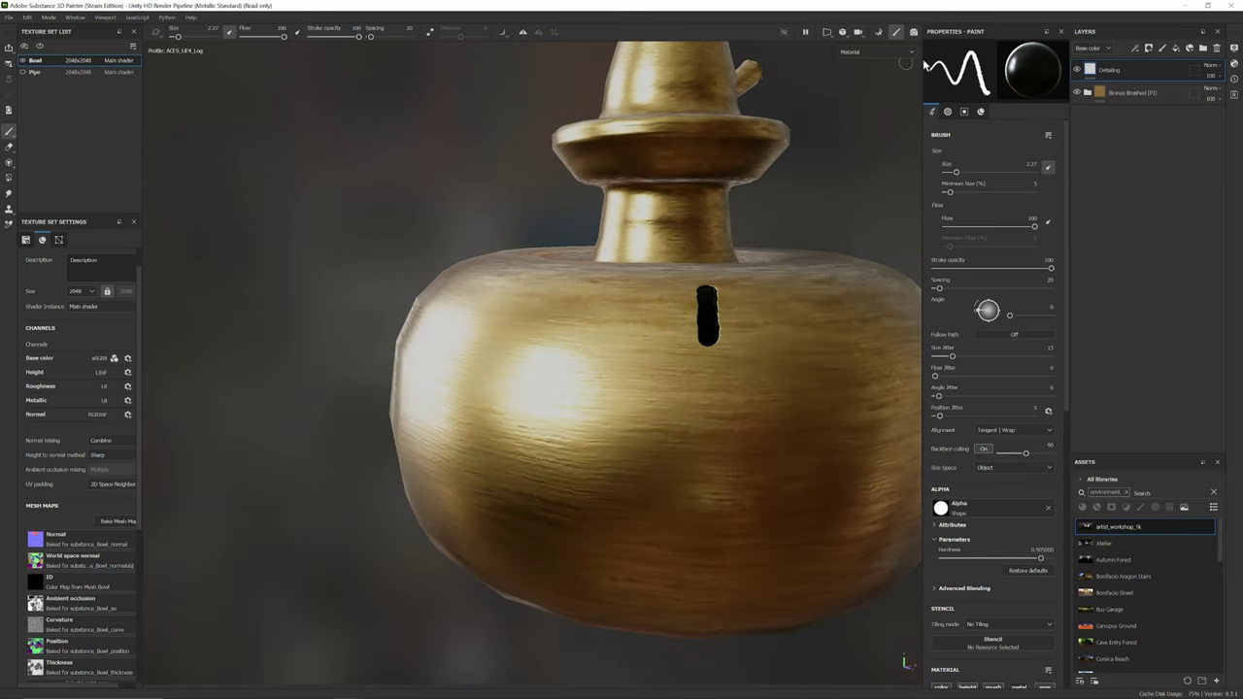
mouse_move(961, 70)
left_mouse_down()
mouse_move(976, 66)
mouse_move(983, 90)
mouse_move(954, 83)
left_mouse_up()
key("ctrl+z")
scroll(732, 230, "up", 1)
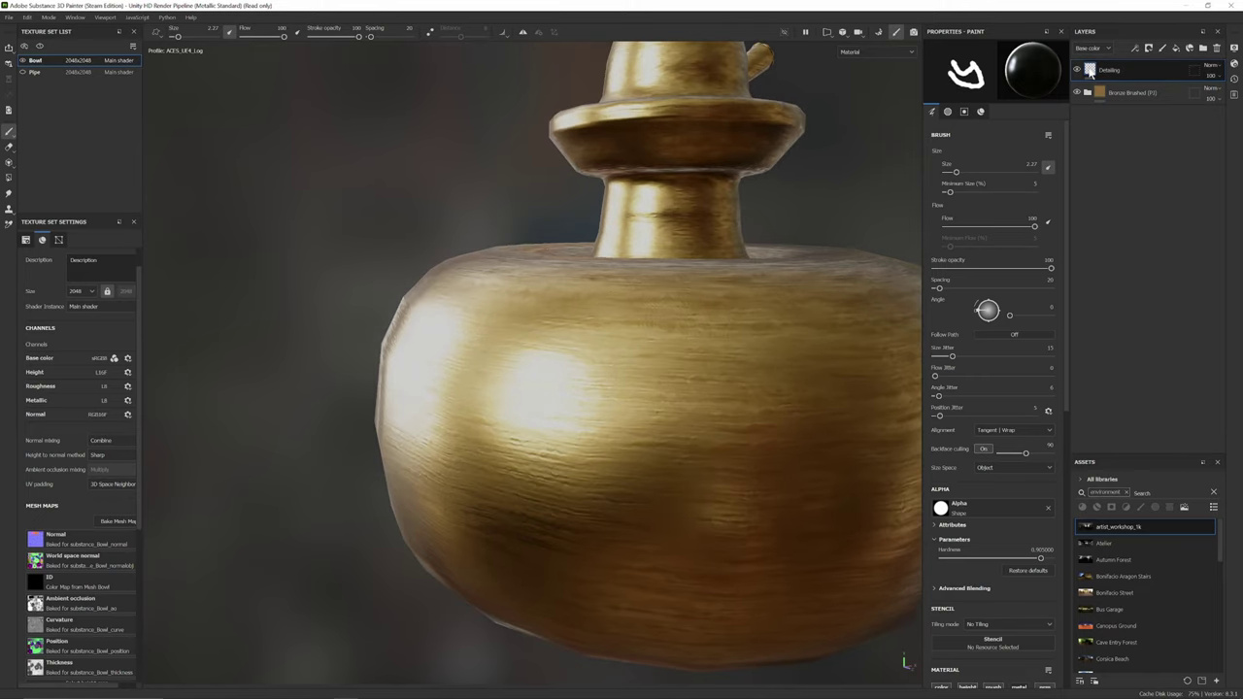
- Set the paint material's height to about -0.4 and try two vertical strokes on the bowl, undoing each
scroll(962, 389, "down", 5)
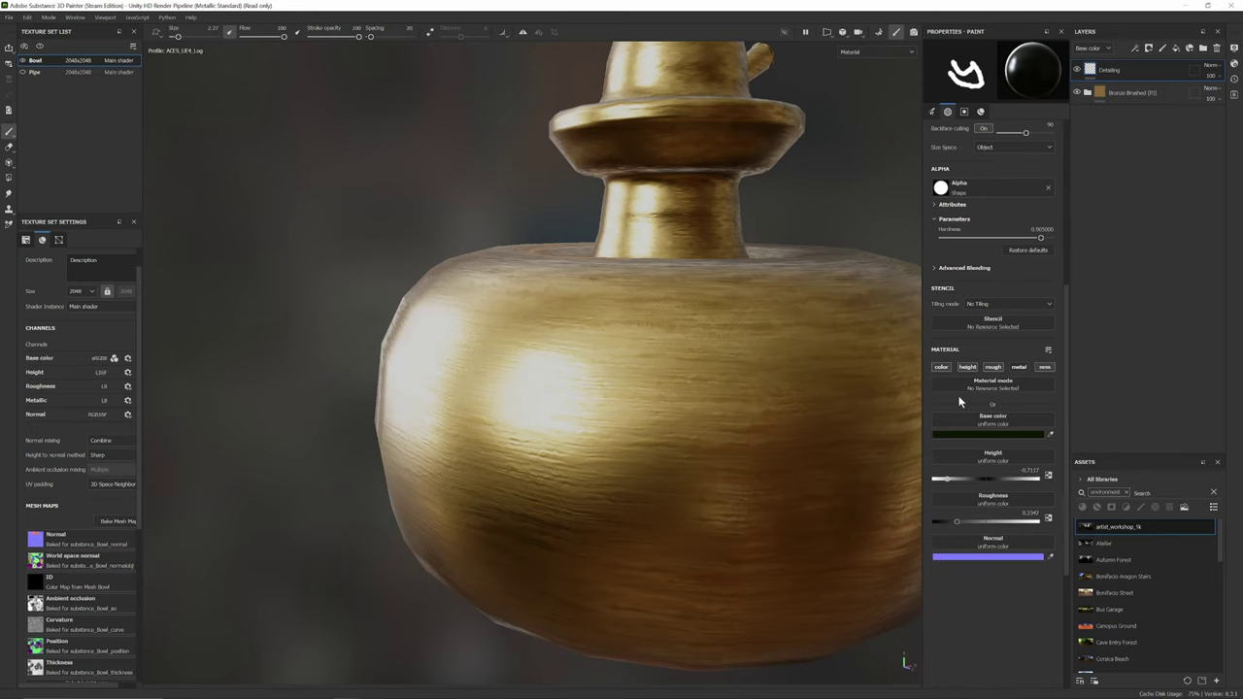
left_click_drag(953, 454, 959, 453)
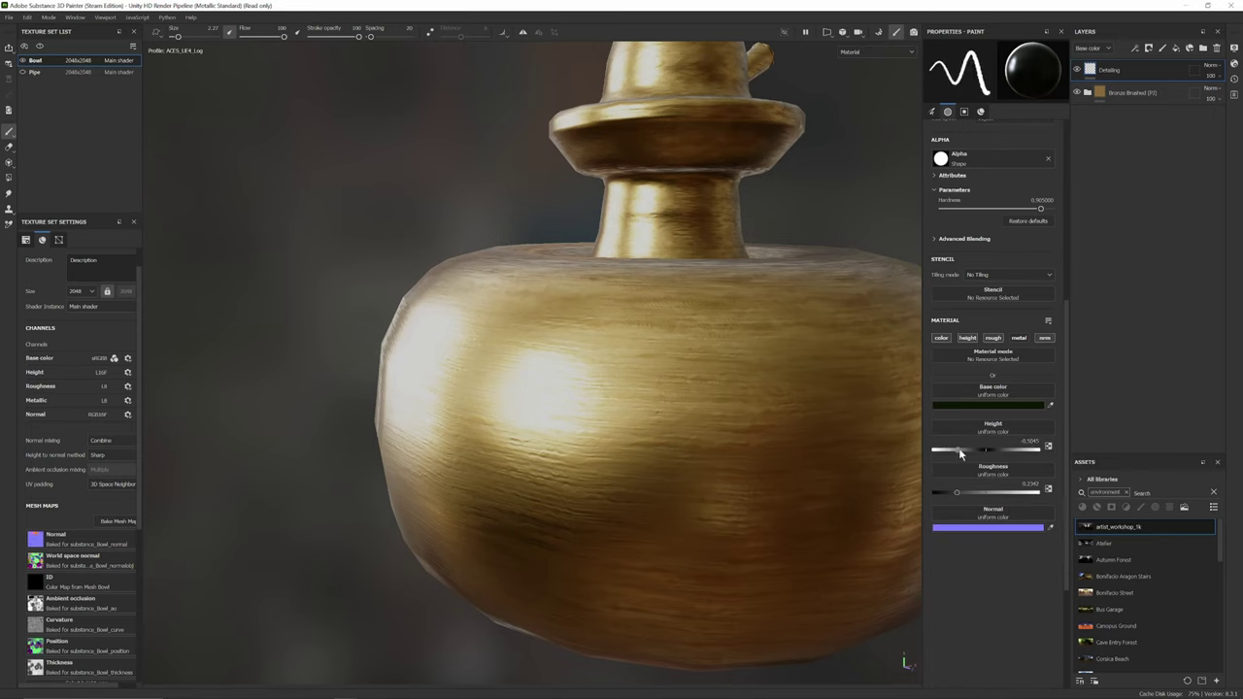
left_click_drag(696, 296, 698, 398)
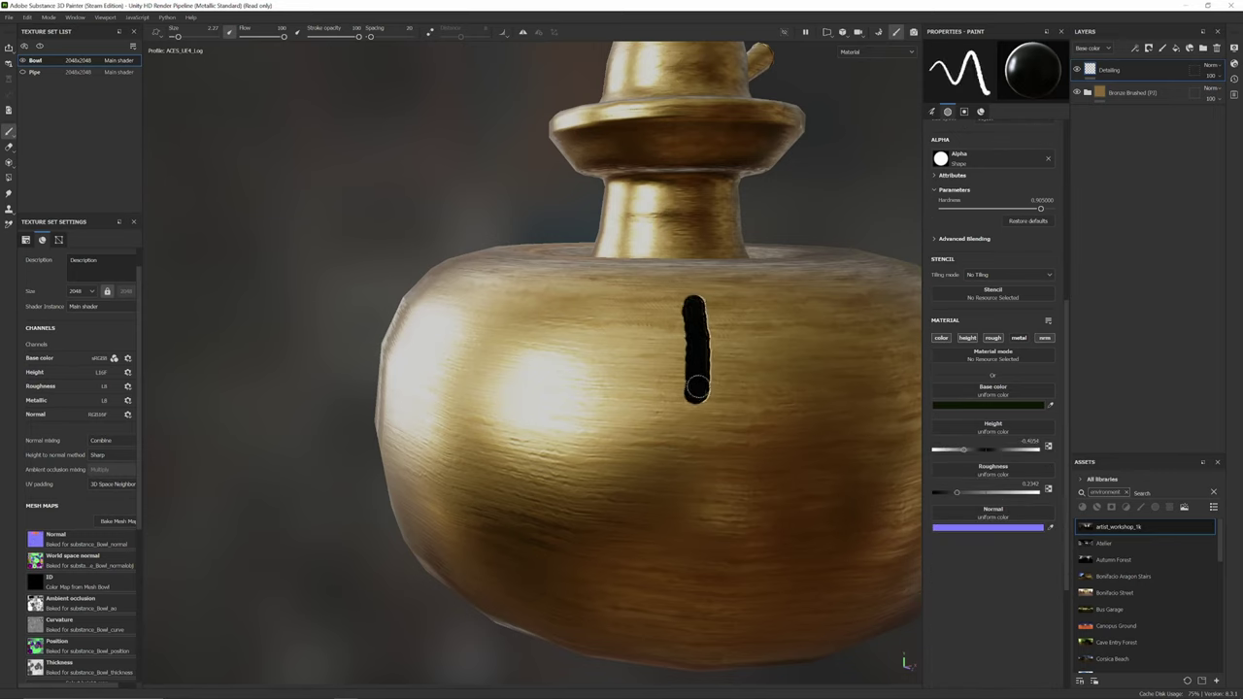
key("ctrl+z")
left_click_drag(708, 300, 709, 345)
key("ctrl+z")
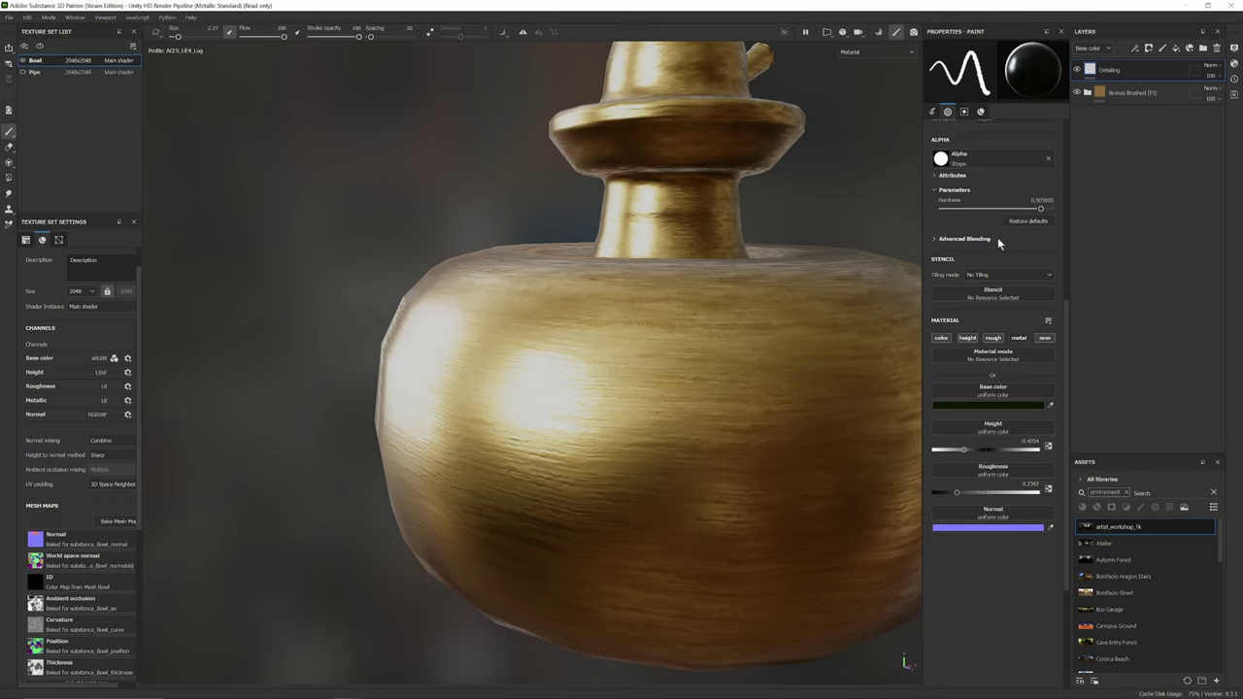
- Raise the brush's flow jitter slightly above 0 and test it with a vertical stroke on the bowl, undoing the stroke
scroll(1000, 243, "up", 5)
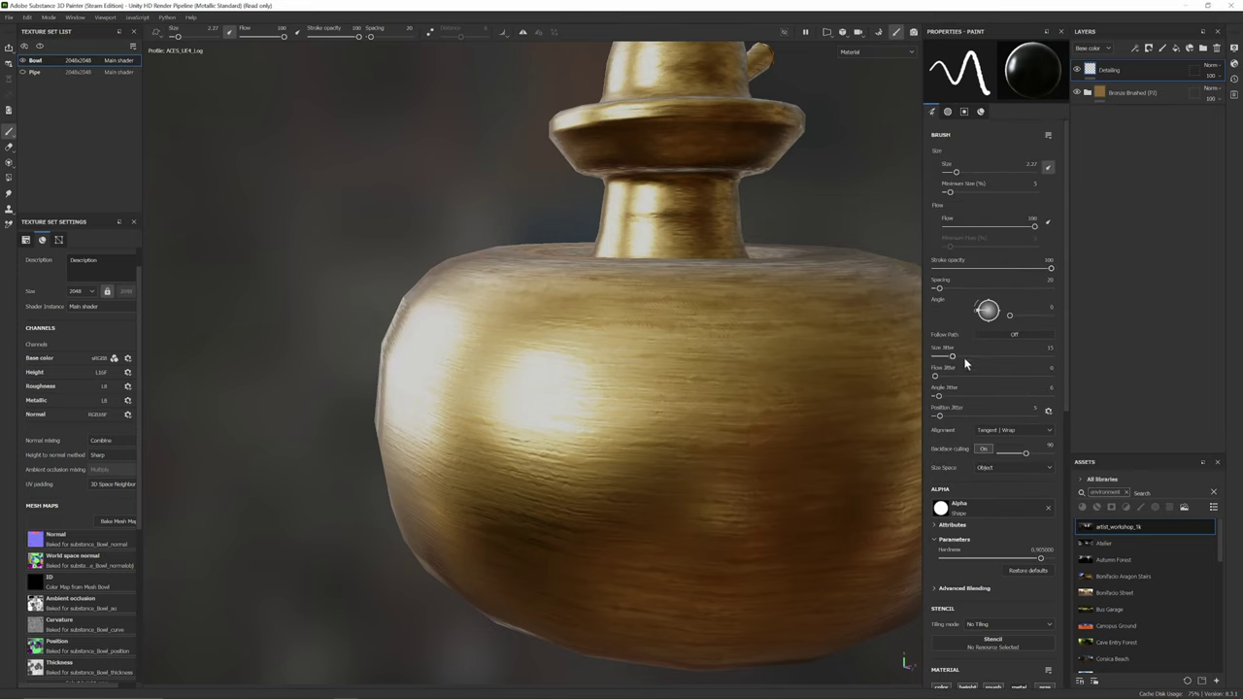
left_click_drag(938, 376, 950, 376)
left_click_drag(689, 294, 692, 417)
key("ctrl+z")
- Set the paint's base color to the dark greyish green 2A2D24 and test it with a vertical stroke on the bowl, undoing the stroke
scroll(993, 364, "down", 5)
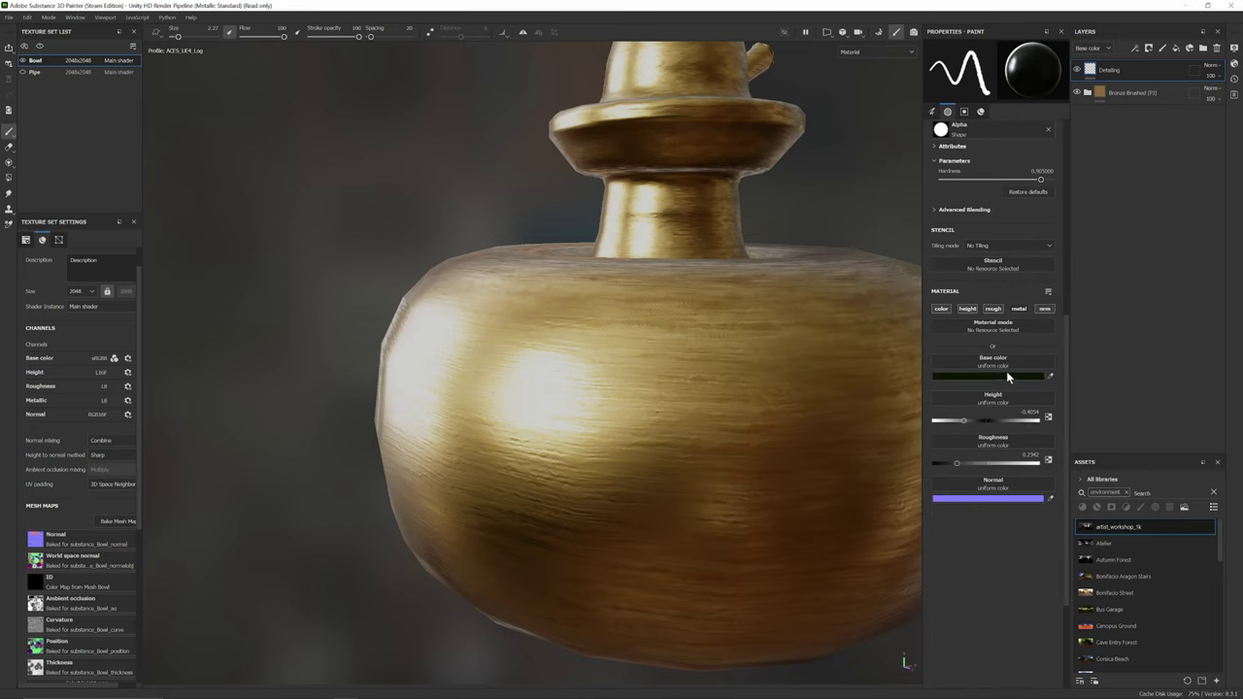
left_click(1007, 376)
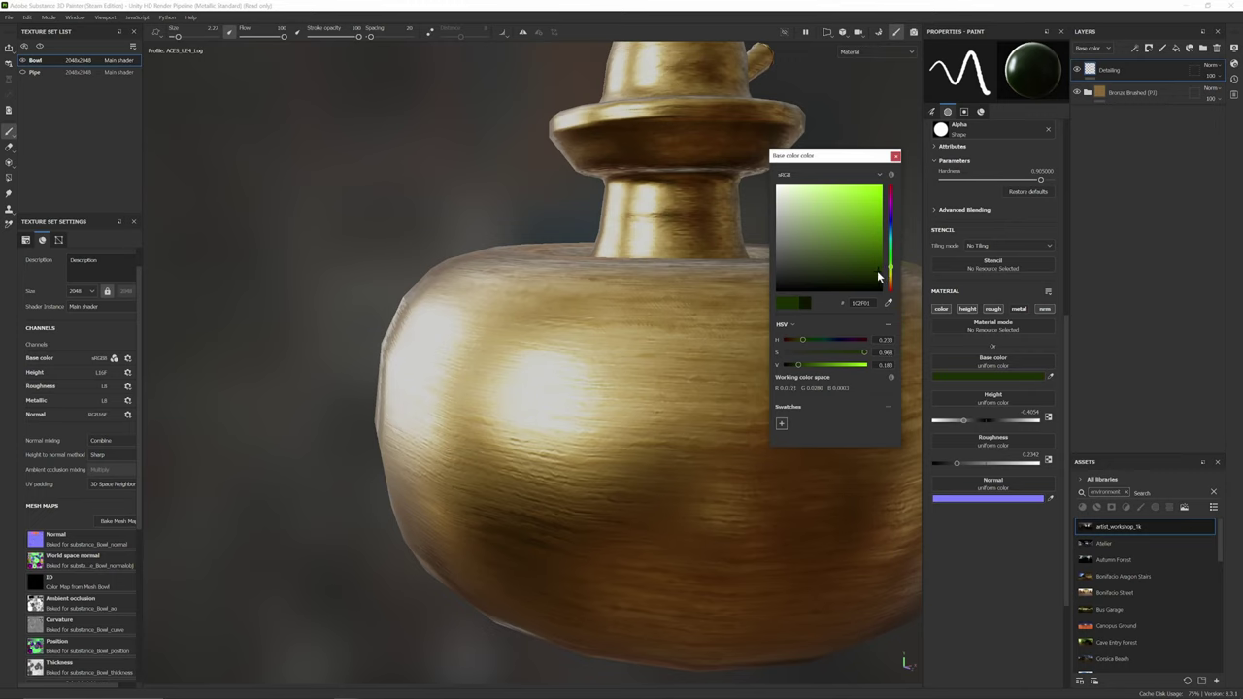
left_click_drag(877, 270, 798, 277)
left_click_drag(664, 304, 655, 396)
key("ctrl+z")
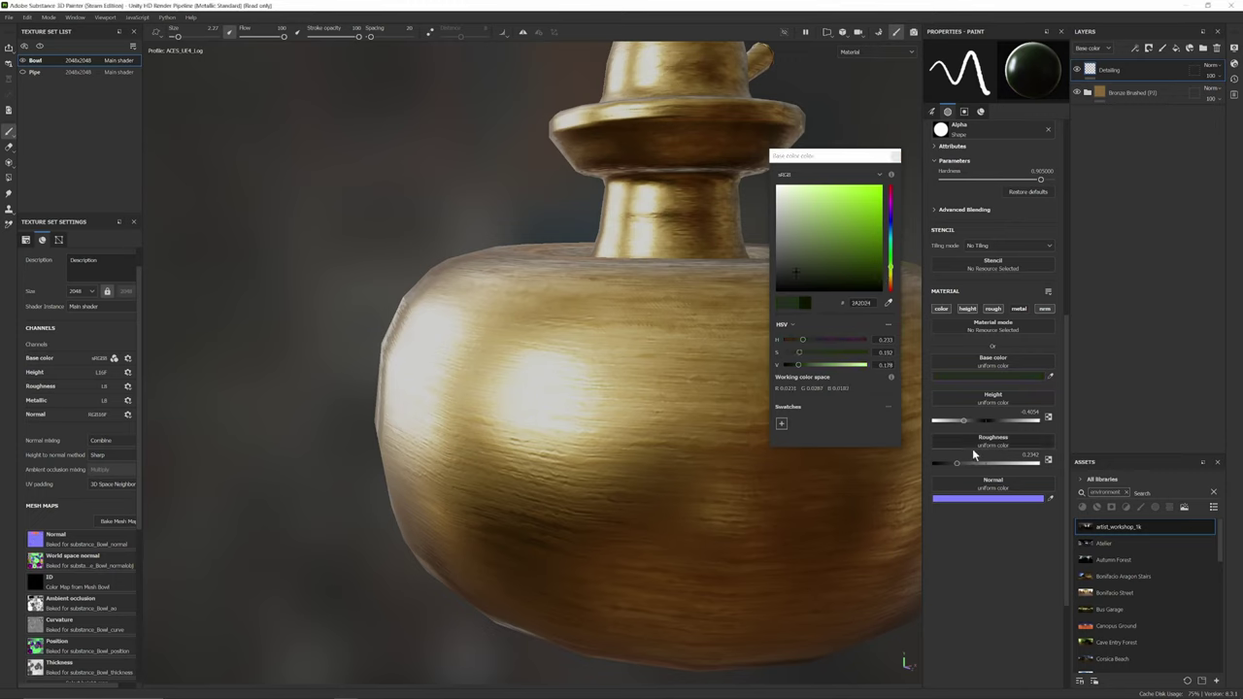
- Raise the paint's roughness to about 0.38, paint a vertical stroke down the bowl to inspect it up close, and undo the stroke
left_click_drag(964, 465, 973, 463)
left_click_drag(650, 296, 649, 409)
left_click_drag(594, 378, 670, 396, "alt")
scroll(685, 349, "up", 2)
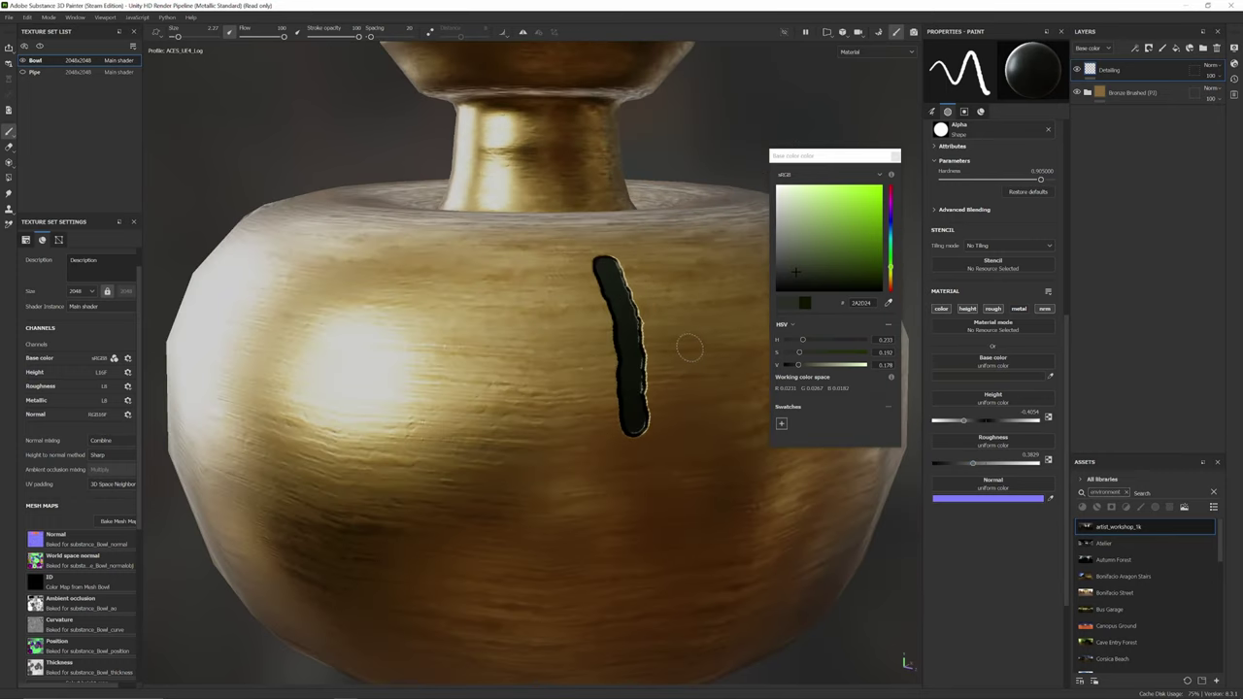
left_click_drag(683, 336, 639, 292, "alt")
key("ctrl+z")
- Try a straight vertical line between two points on the front of the bowl and undo it
left_click(625, 267)
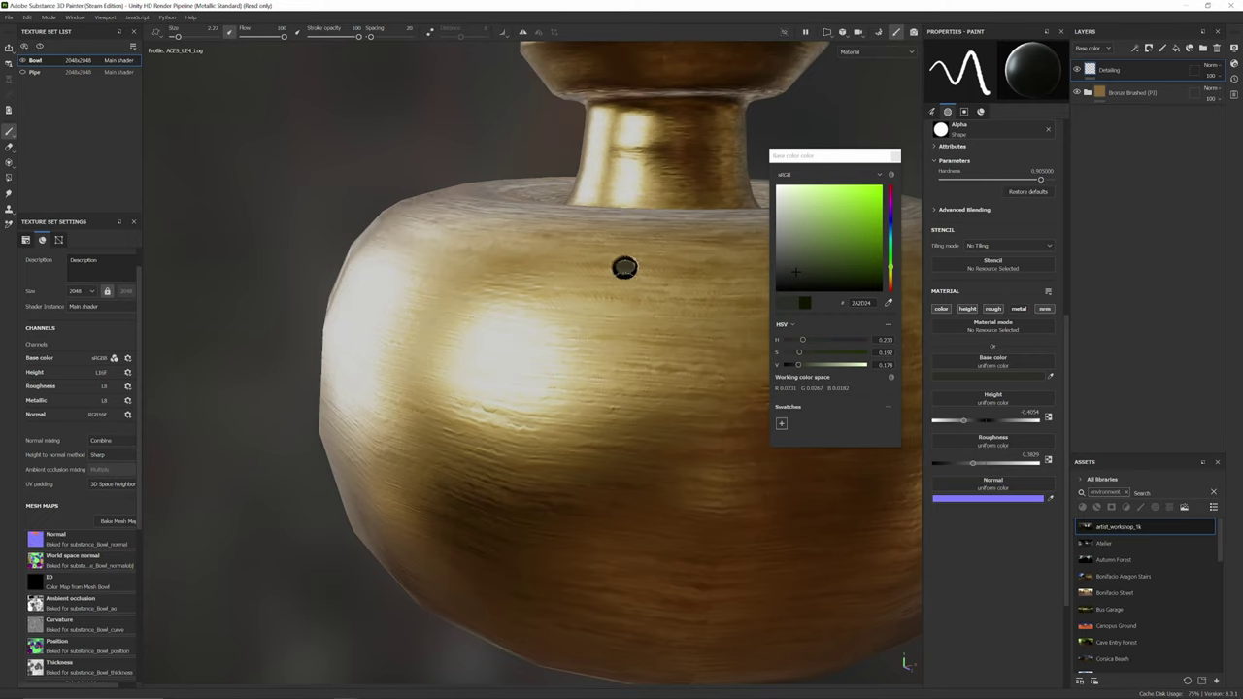
left_click(624, 415, "shift")
key("ctrl+z")
key("ctrl+z")
- Close the base color picker and rename the Detailing layer as Detailing (Paint)
scroll(638, 328, "down", 5)
middle_click_drag(638, 328, 621, 342, "alt")
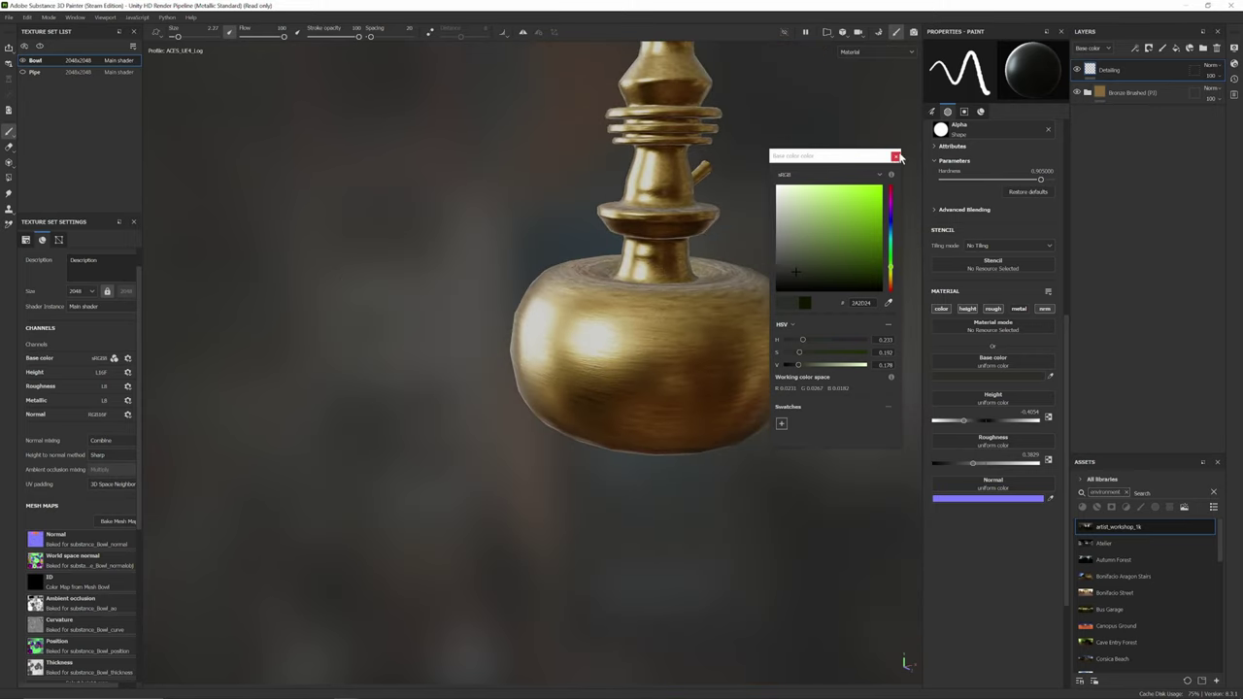
left_click(895, 157)
scroll(691, 277, "up", 2)
scroll(691, 277, "up", 2)
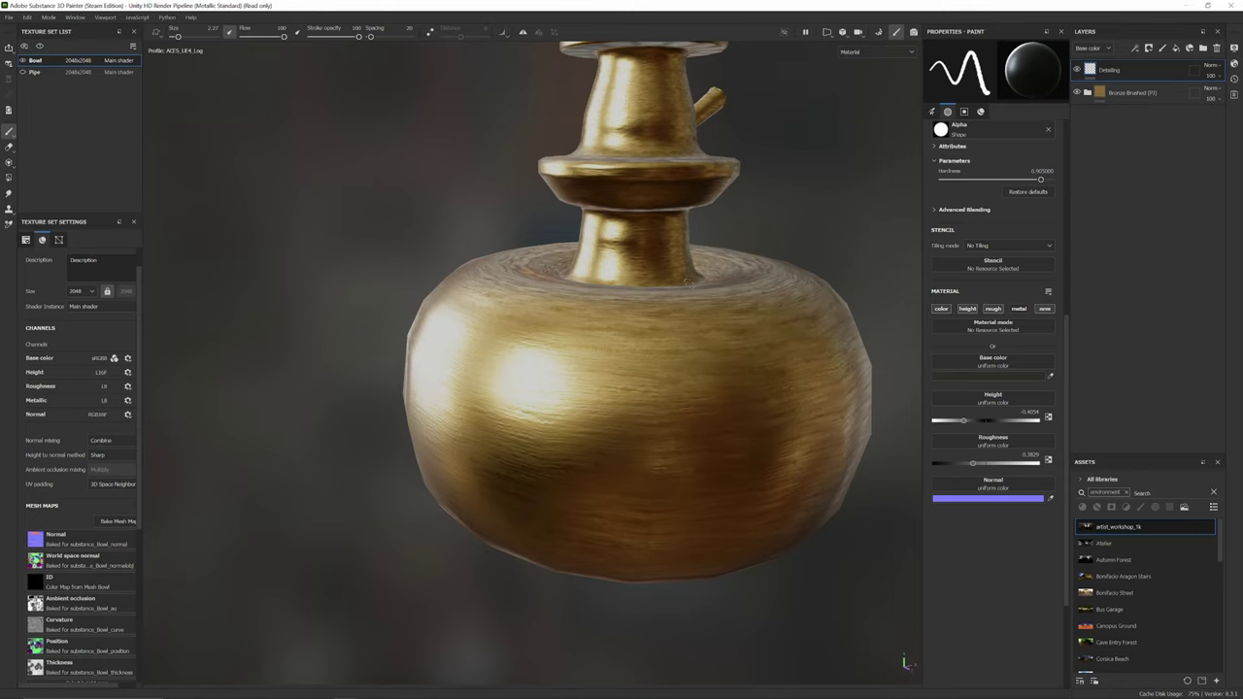
double_click(1126, 69)
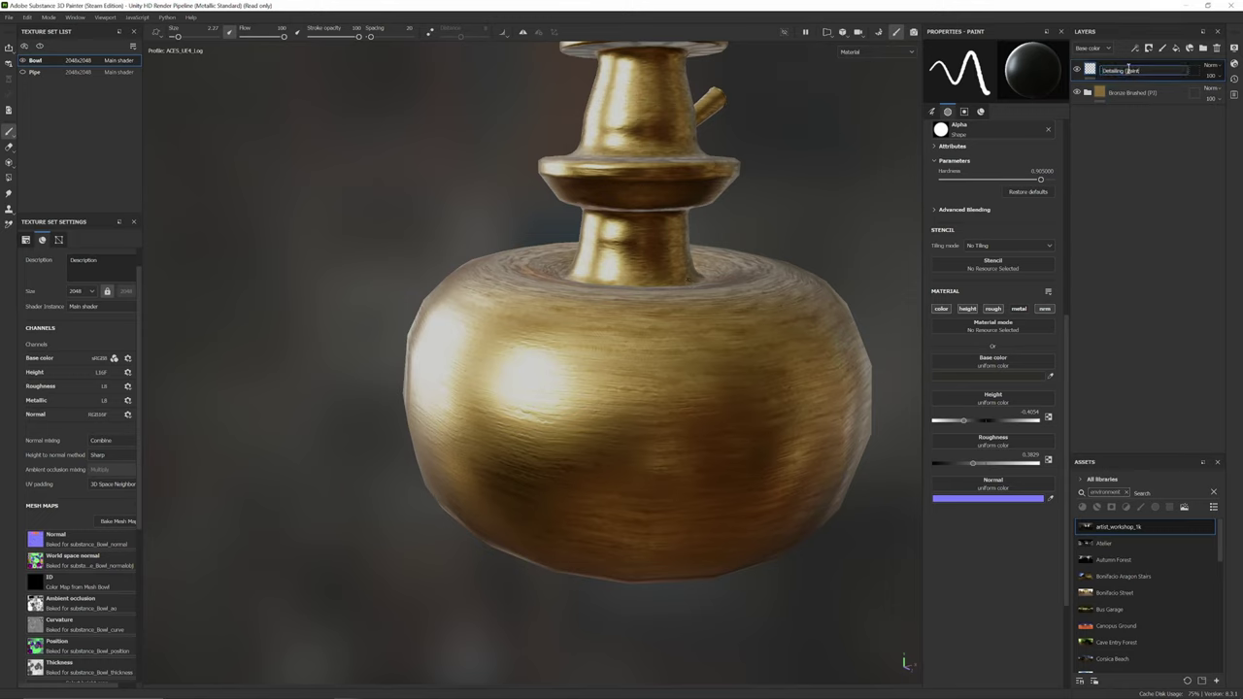
key("Return")
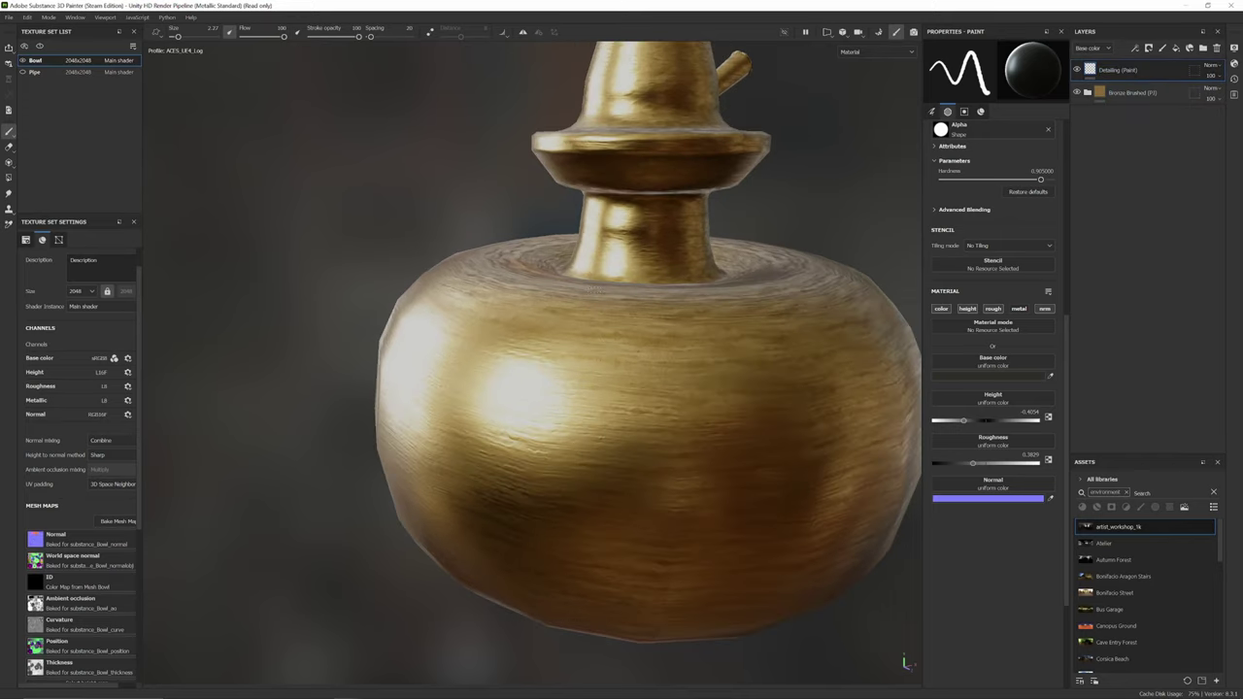
- Paint a short vertical stroke on the narrow neck just above the bowl and undo it
scroll(772, 201, "up", 1)
left_click_drag(773, 201, 762, 228, "alt")
left_click_drag(664, 269, 657, 217)
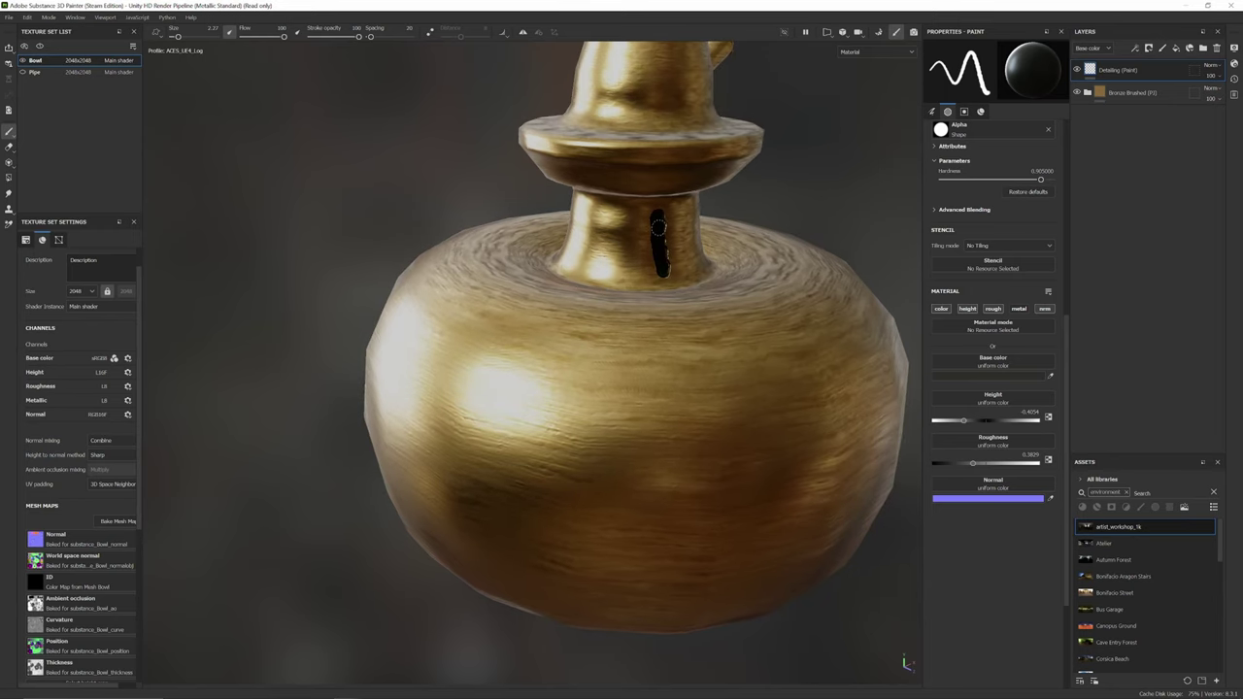
key("ctrl+z")
scroll(680, 279, "up", 3)
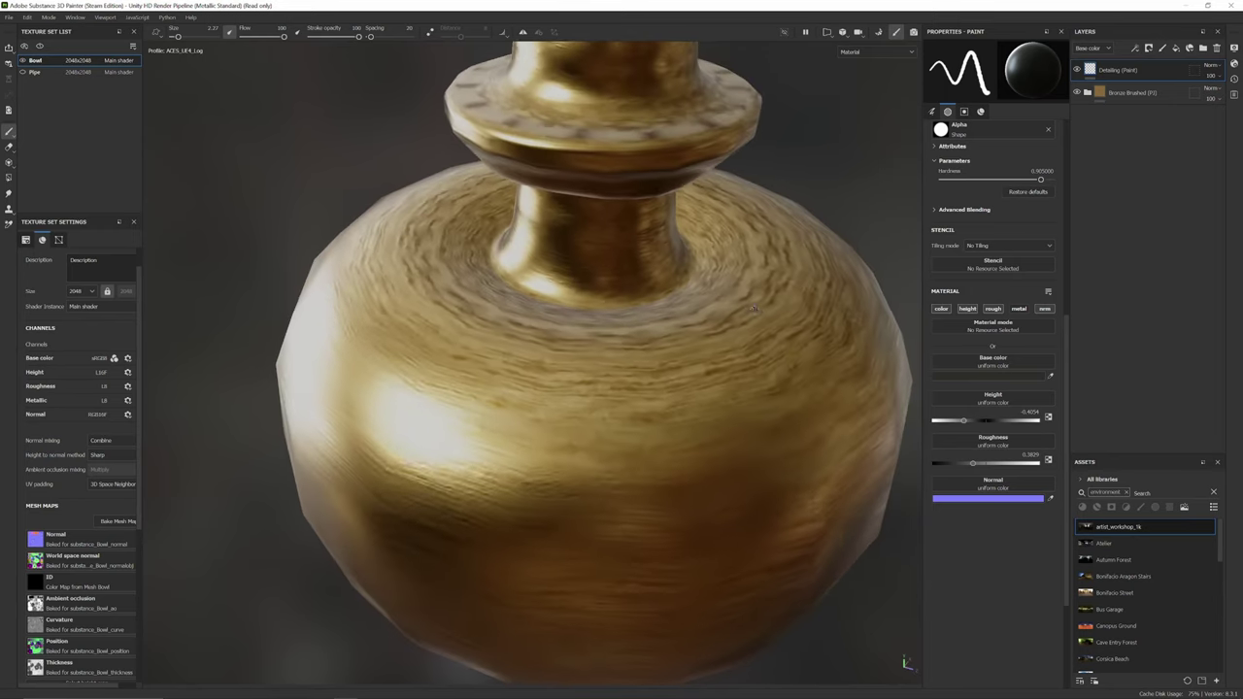
scroll(699, 330, "down", 2)
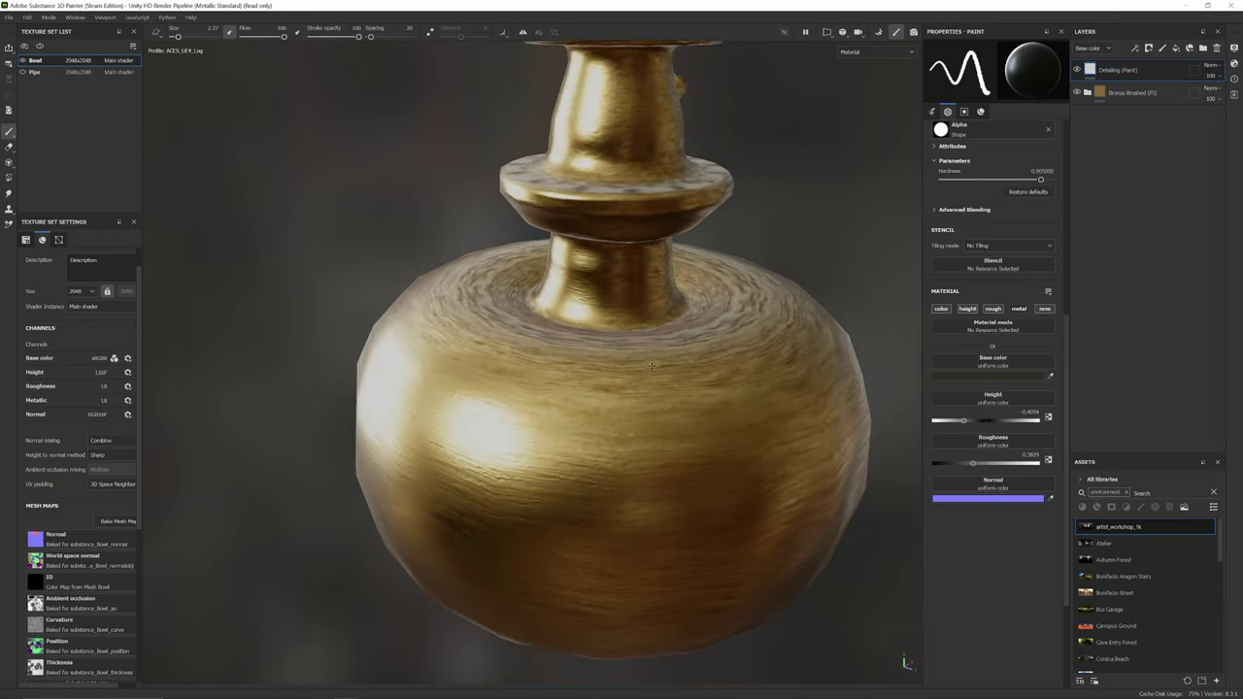
left_click_drag(680, 374, 669, 317, "alt")
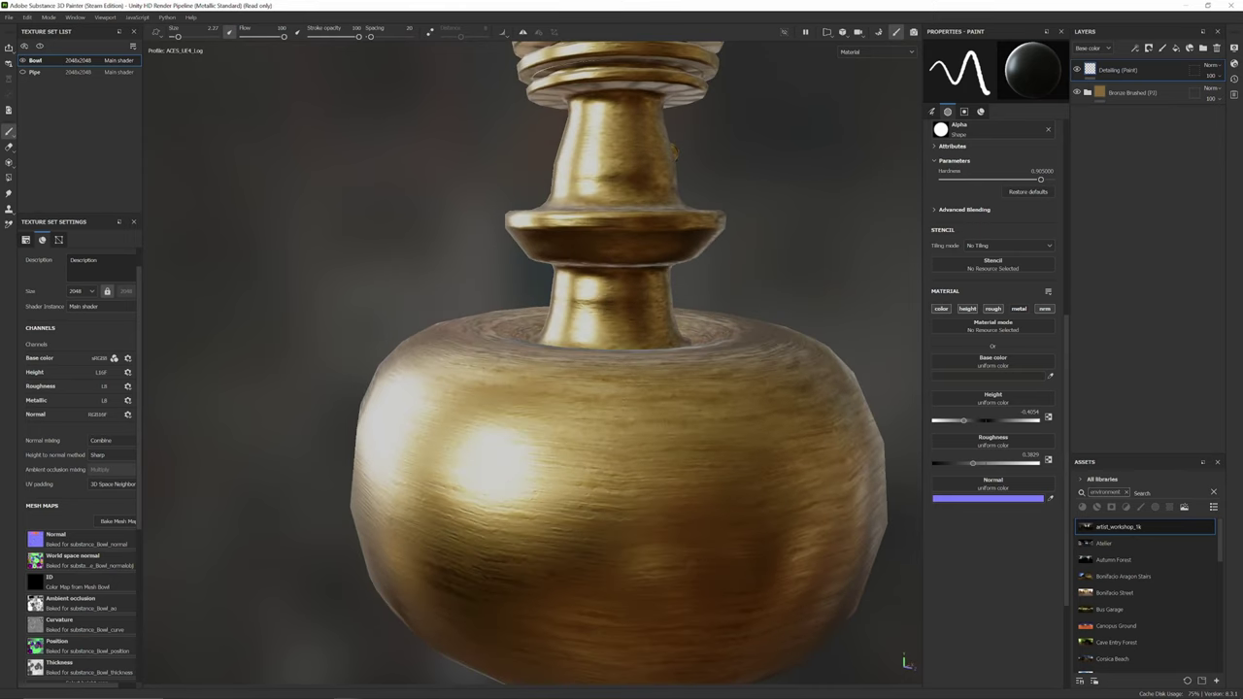
- Add a fill layer above Detailing (Paint), clear the environment filter in the asset library and show only smart masks
left_click(1176, 49)
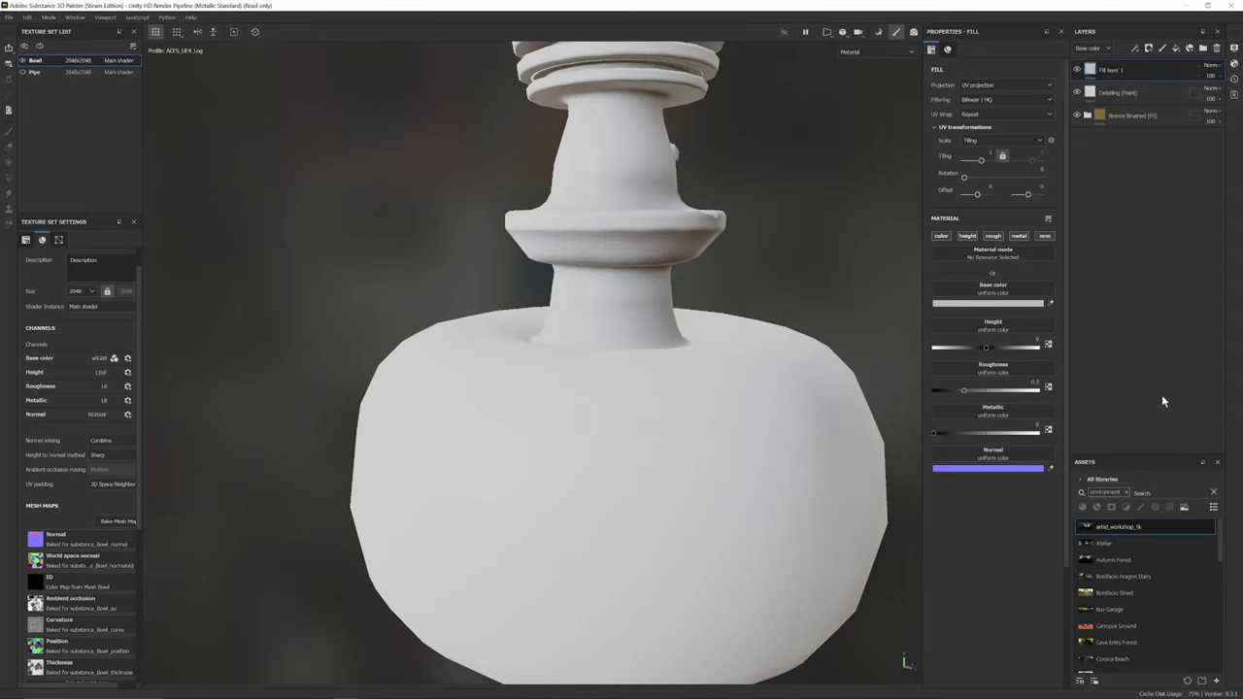
left_click(1128, 492)
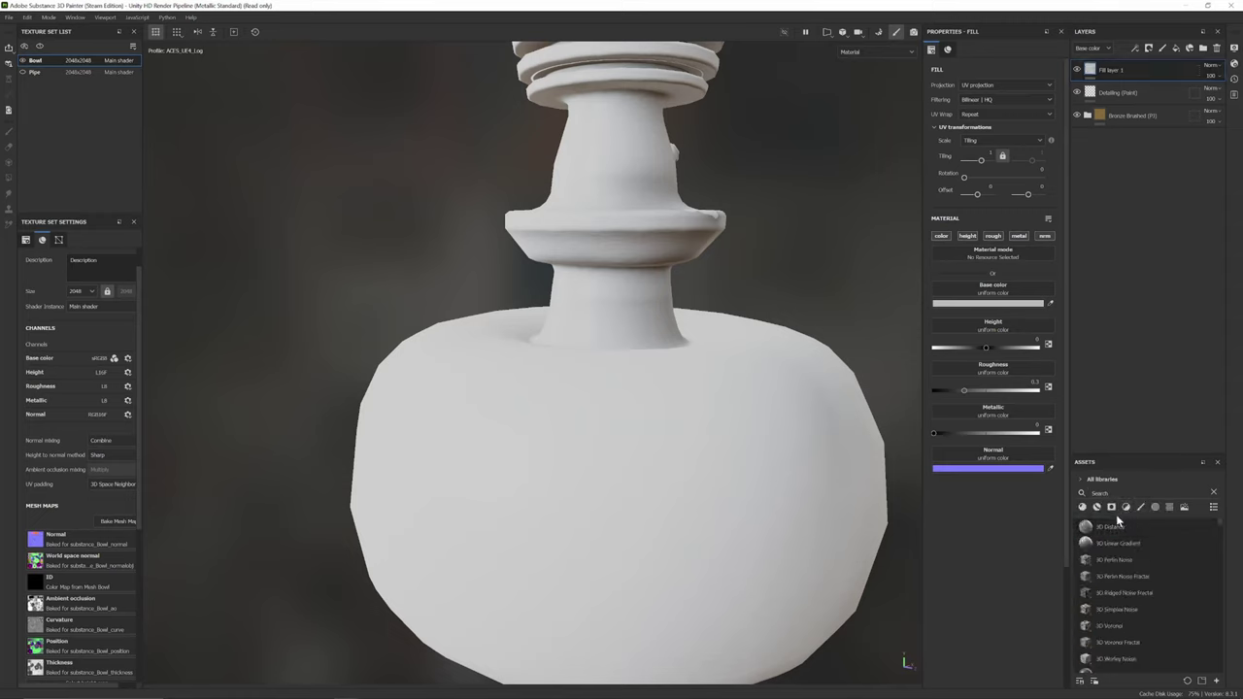
left_click(1112, 509)
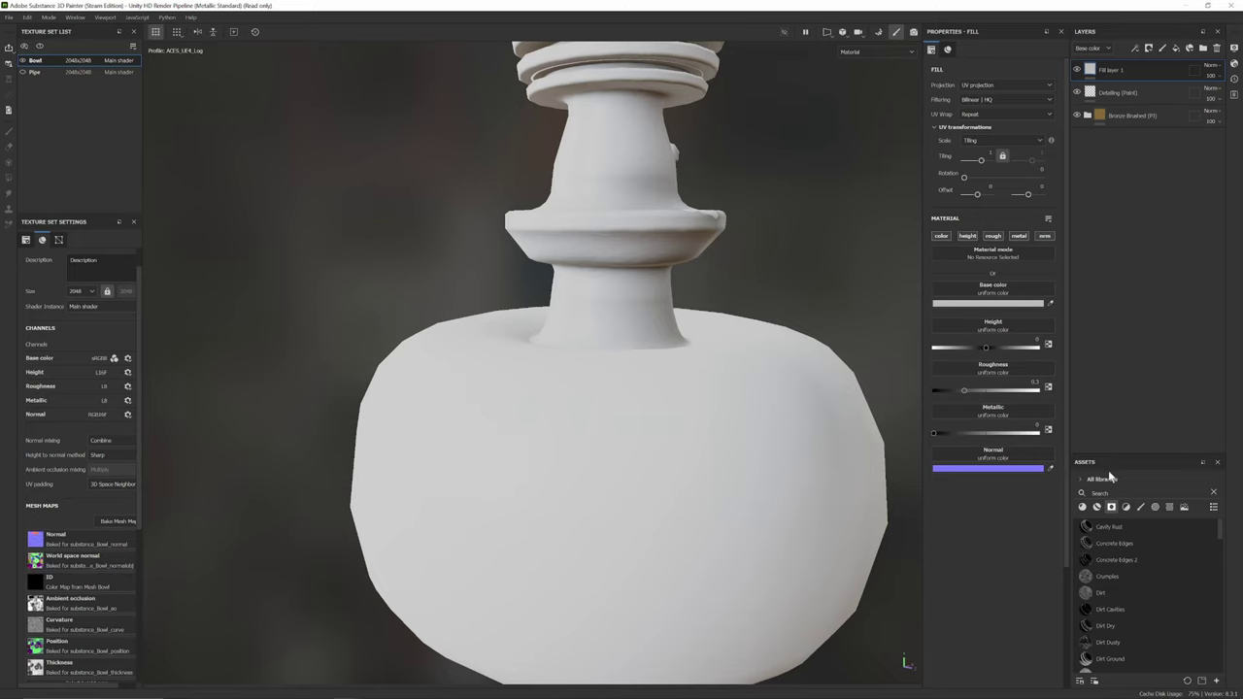
- Widen the asset library and display its smart masks as medium thumbnails
left_click_drag(1067, 496, 1046, 495)
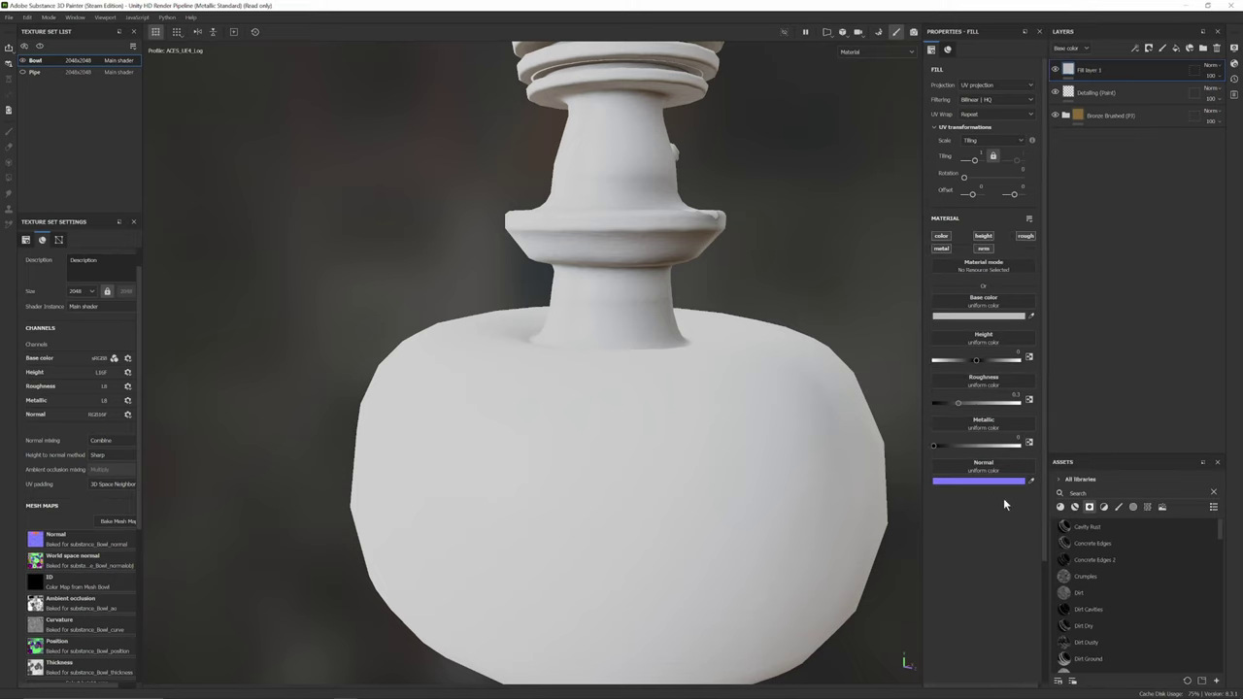
left_click(1214, 507)
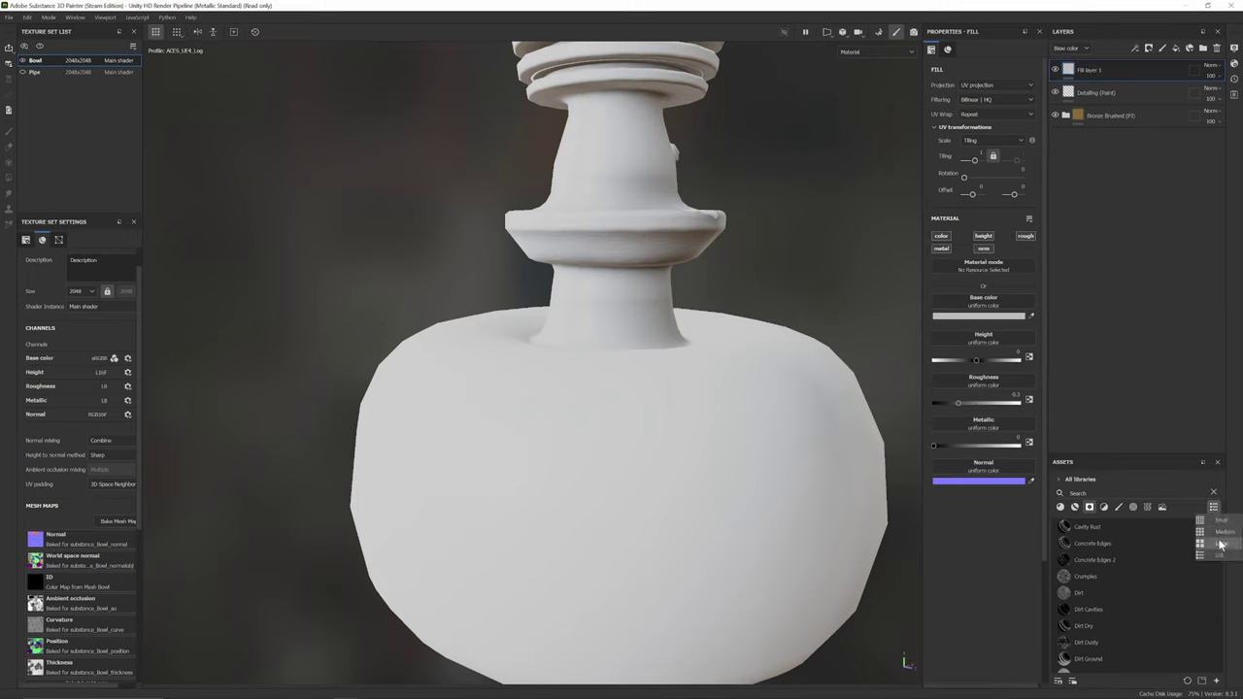
left_click(1218, 549)
left_click(1215, 508)
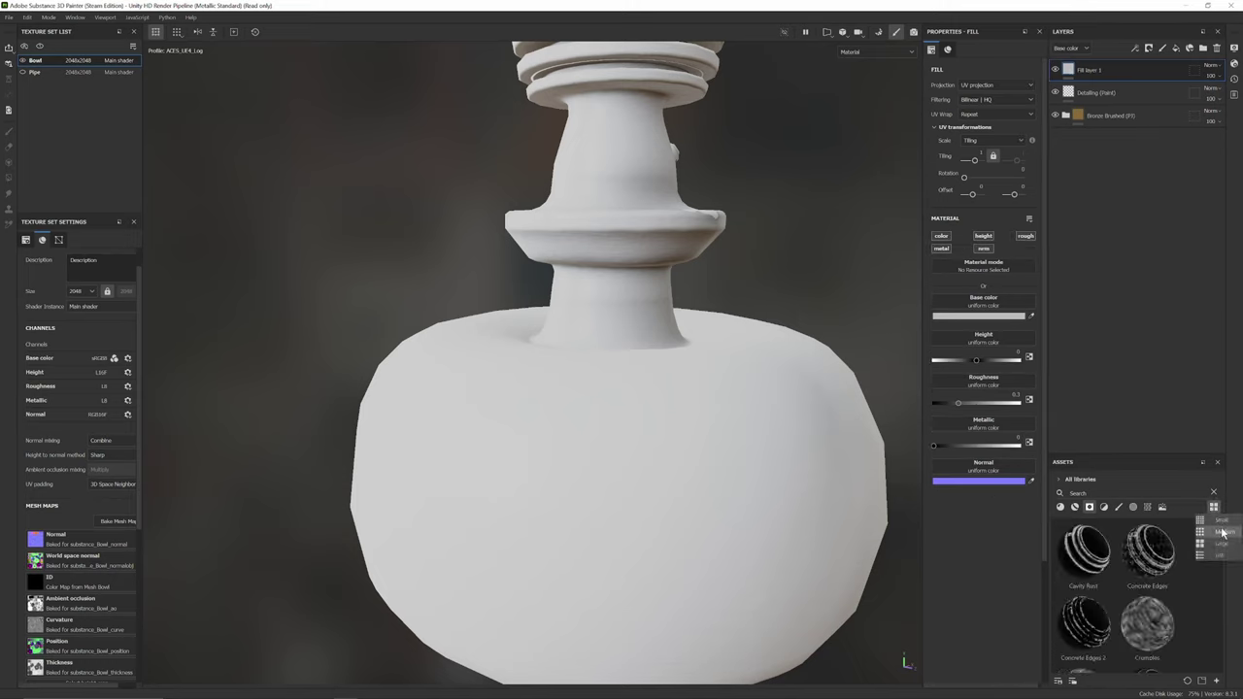
left_click(1221, 533)
- Browse the smart masks and filter them with the search word "edge"
scroll(1136, 587, "down", 3)
scroll(1122, 575, "up", 2)
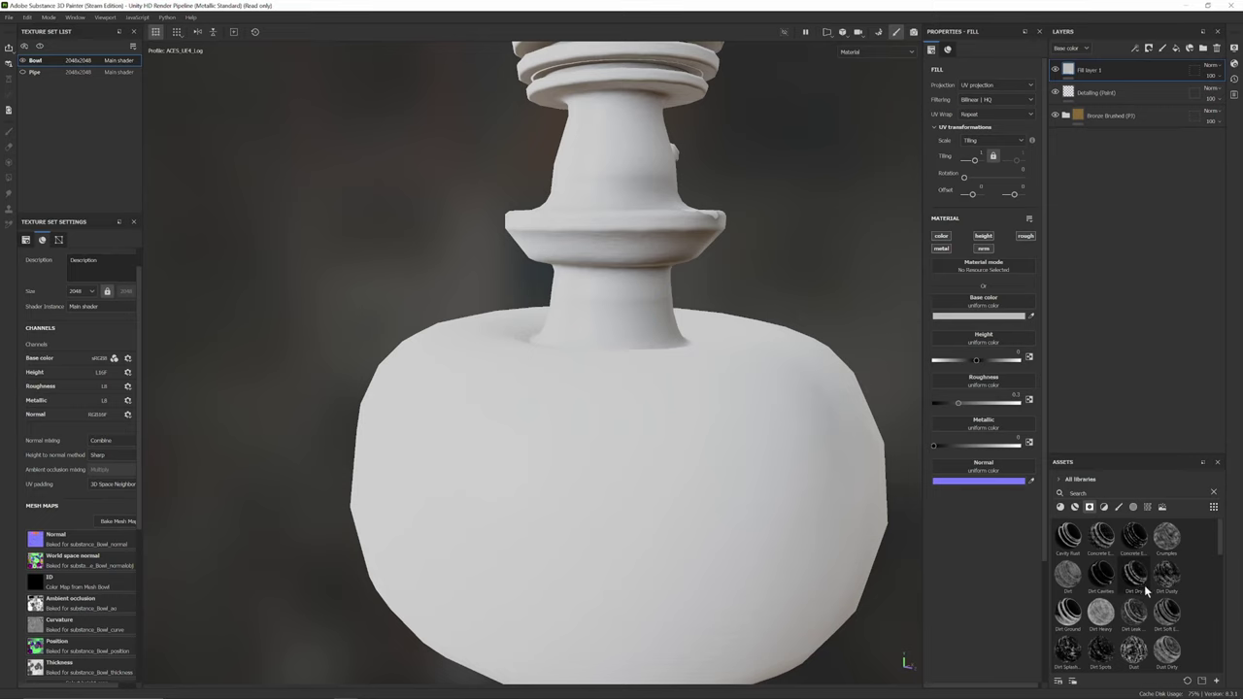
scroll(1126, 584, "down", 10)
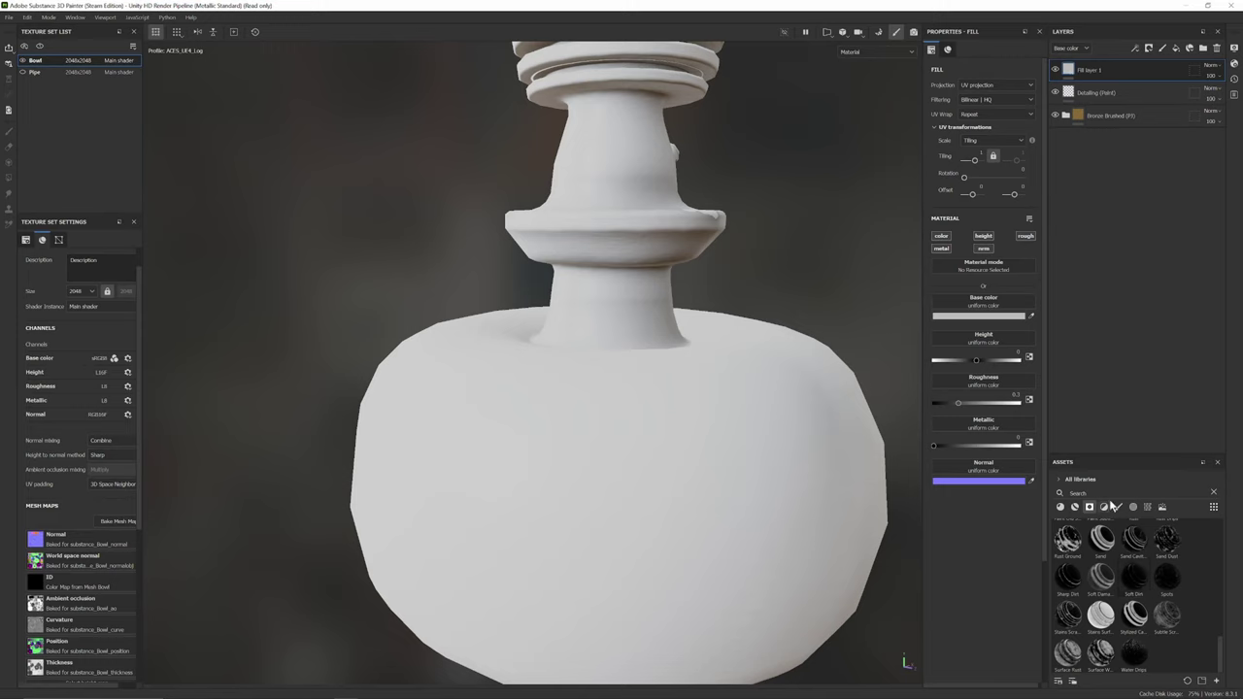
left_click(1107, 490)
type("edge")
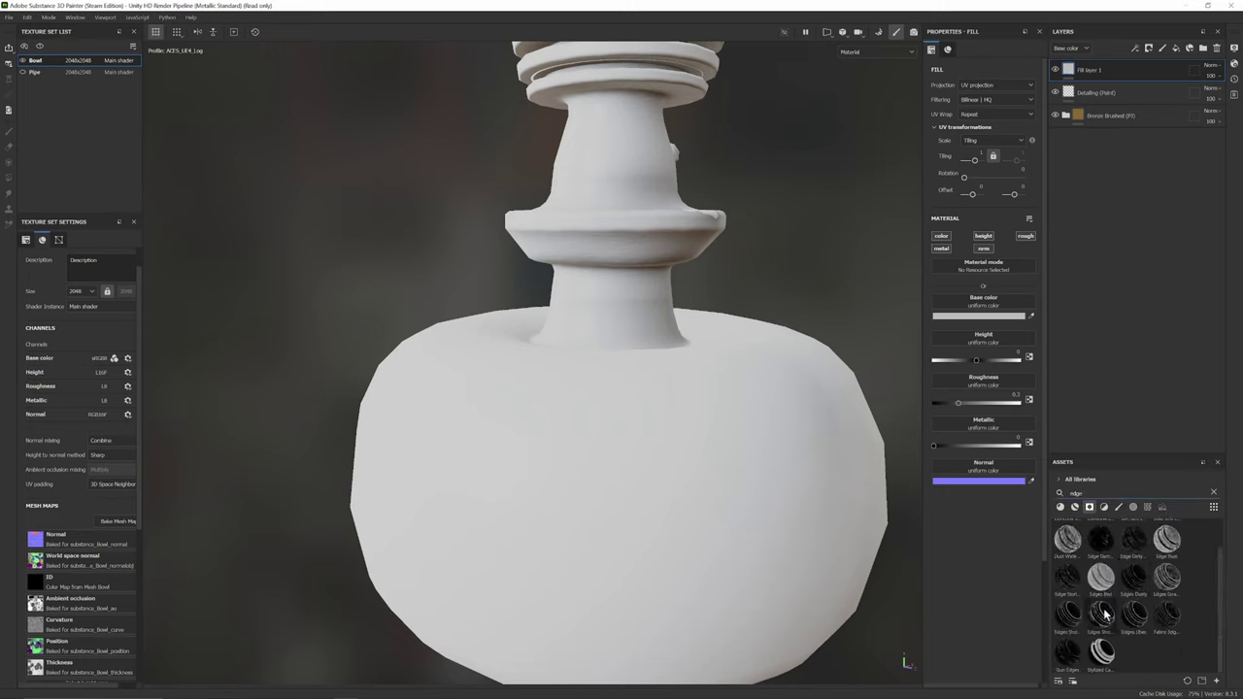
- Compare the previews of the edge smart masks and apply Edges Dusty to the new fill layer
mouse_move(1103, 613)
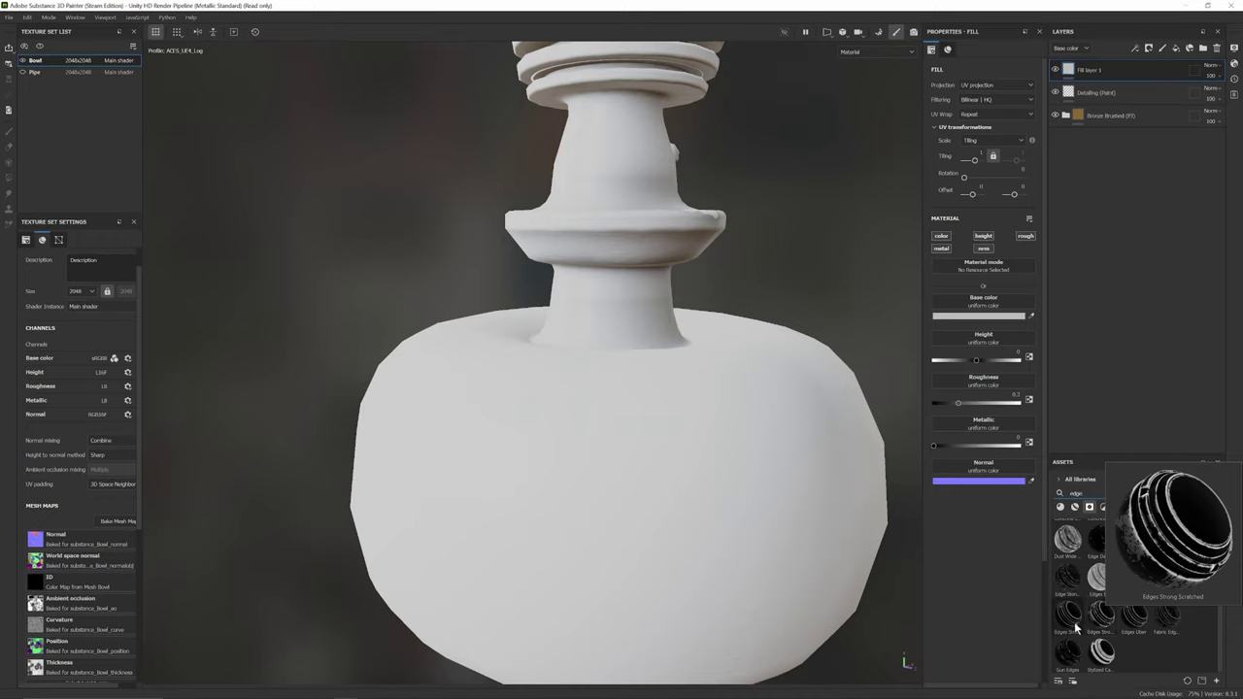
mouse_move(1135, 625)
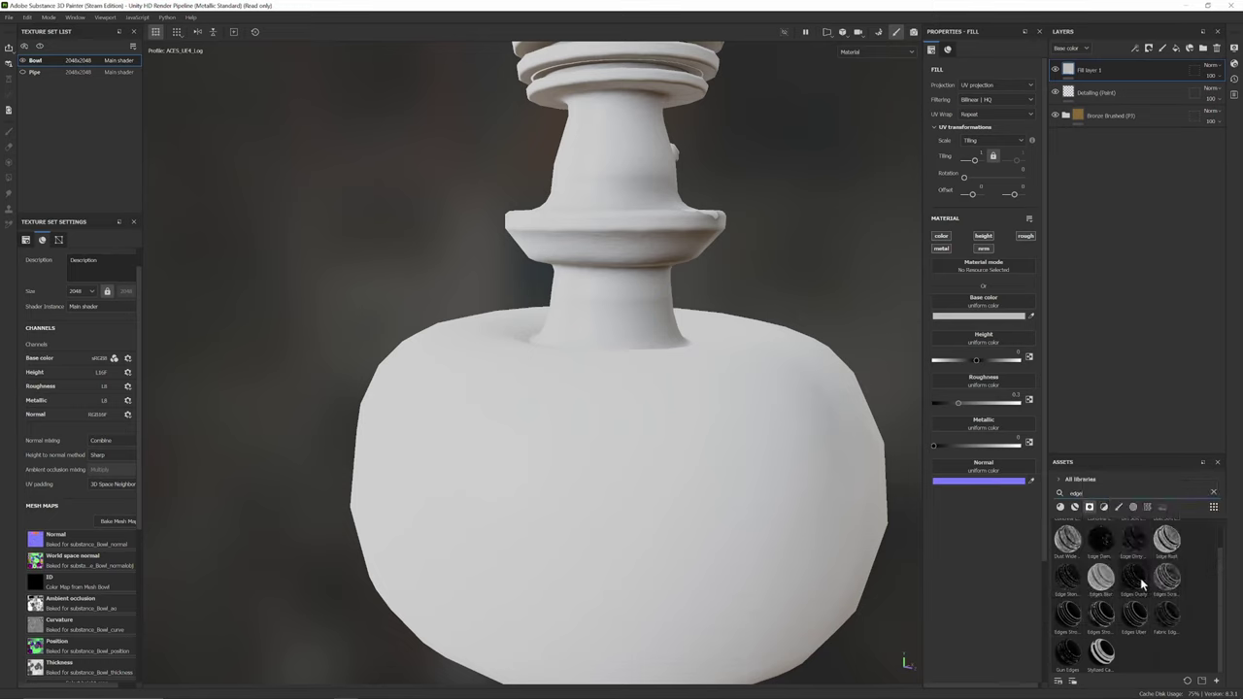
mouse_move(1140, 584)
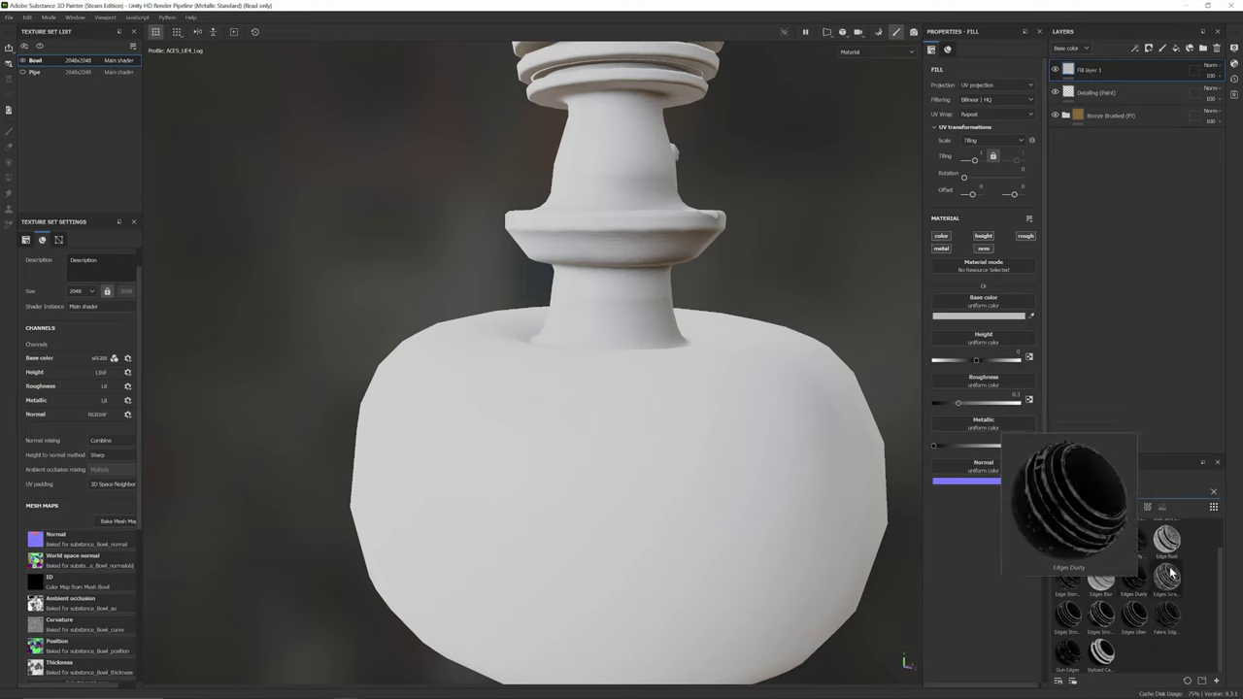
scroll(1171, 577, "up", 1)
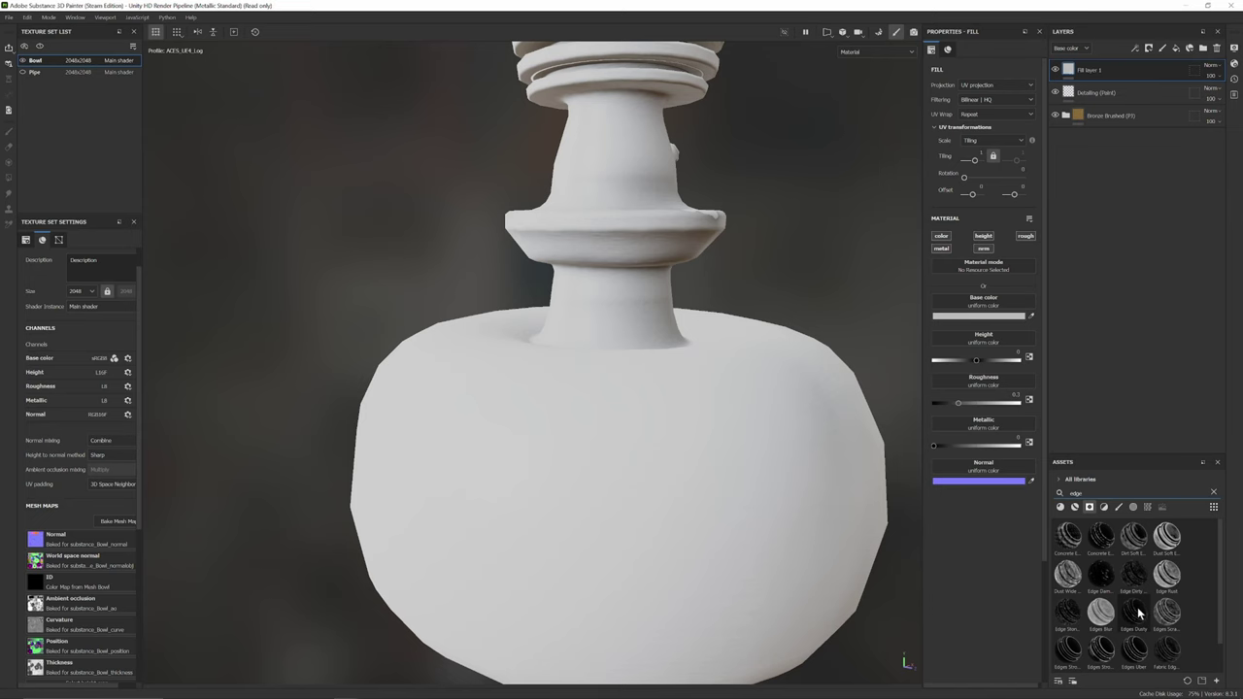
left_click_drag(1137, 612, 1101, 67)
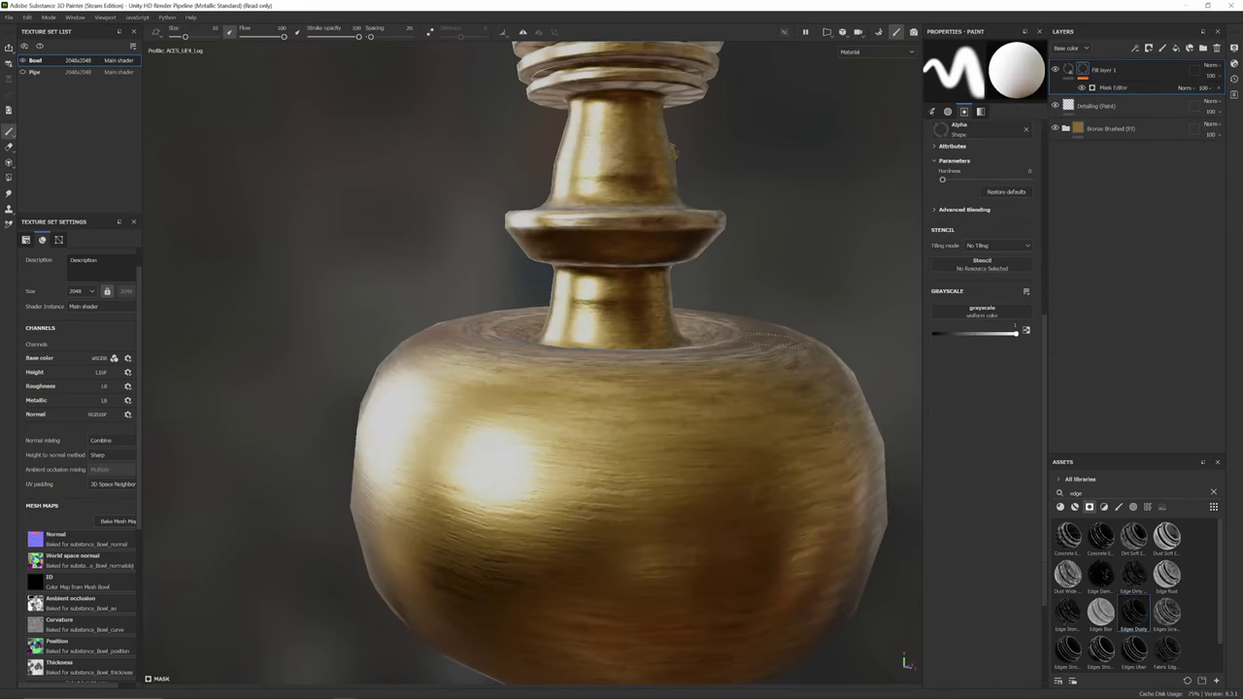
scroll(761, 335, "down", 2)
mouse_move(761, 335)
left_mouse_down("alt")
mouse_move(725, 381)
mouse_move(748, 369)
left_mouse_up("alt")
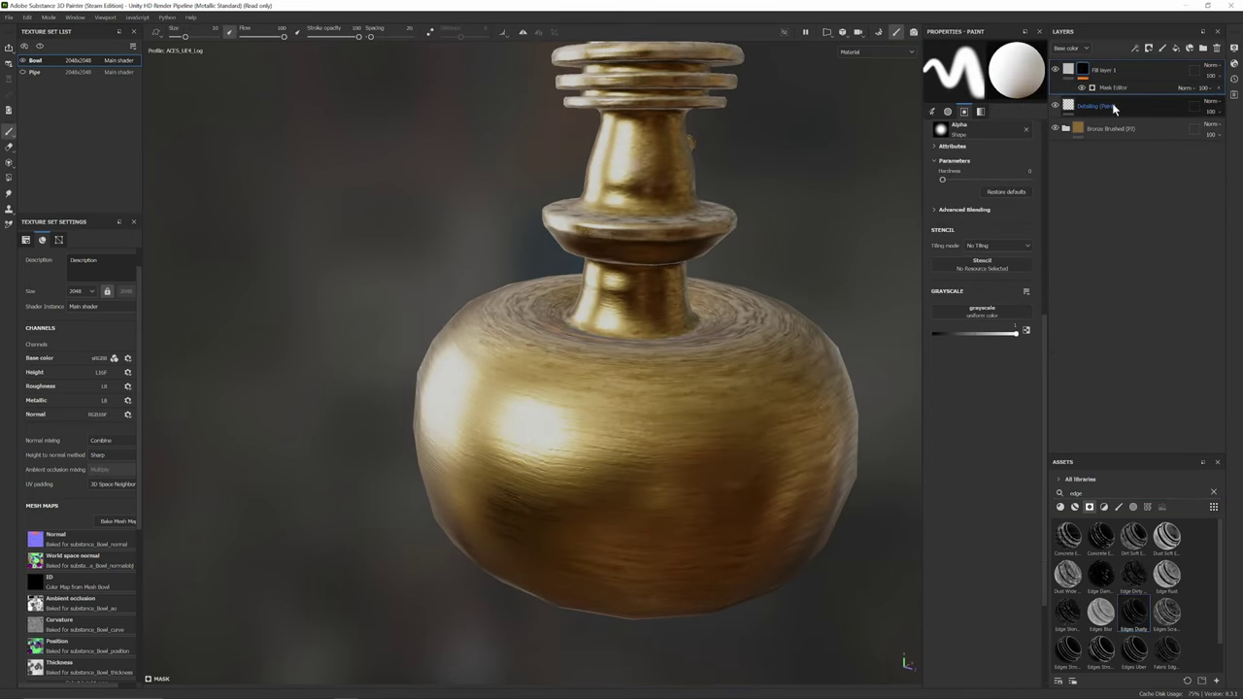
- Add an anchor point to the Detailing (Paint) layer
left_click(1108, 105)
right_click(1108, 107)
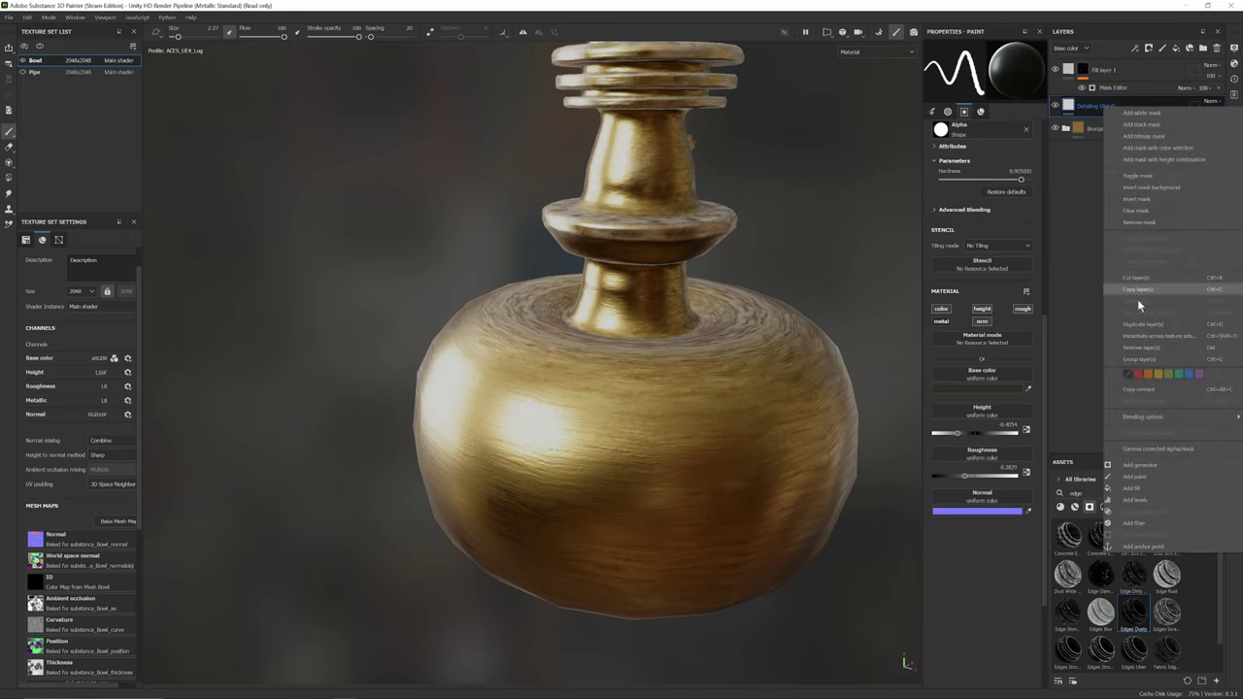
left_click(1168, 549)
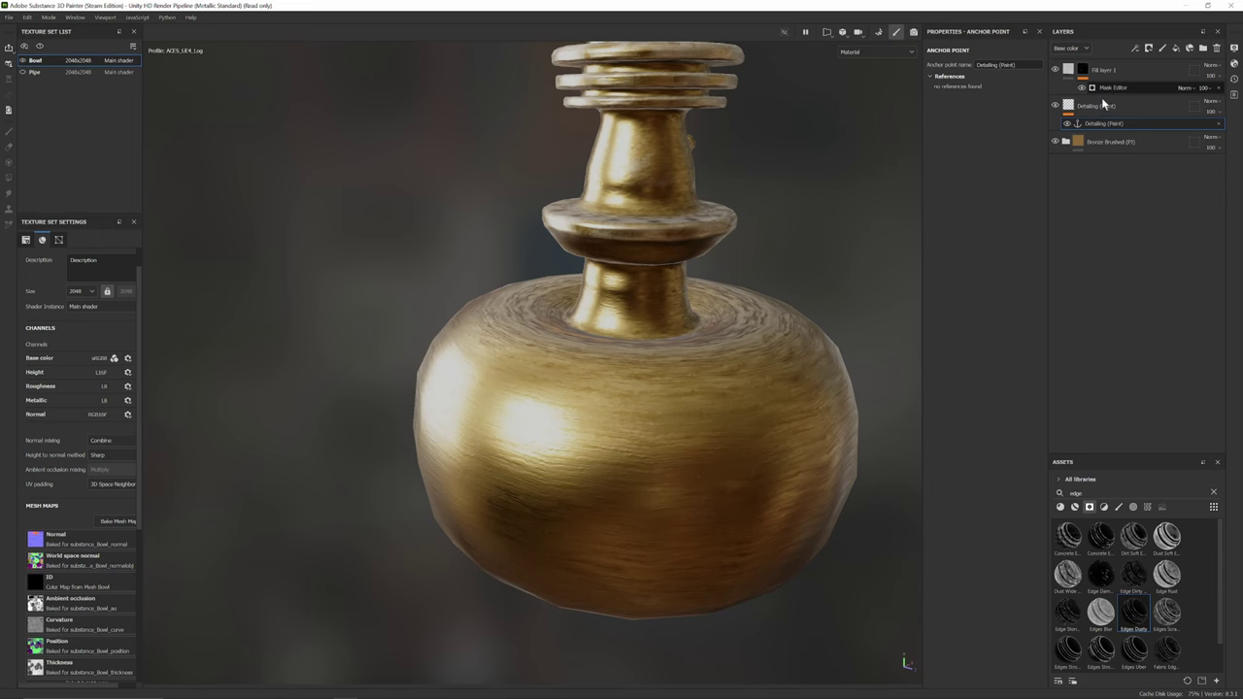
- Inspect the fill layer's Mask Editor generator and remove the mask from the fill layer
left_click(1103, 91)
mouse_move(774, 178)
left_mouse_down("alt")
mouse_move(786, 237)
mouse_move(780, 181)
left_mouse_up("alt")
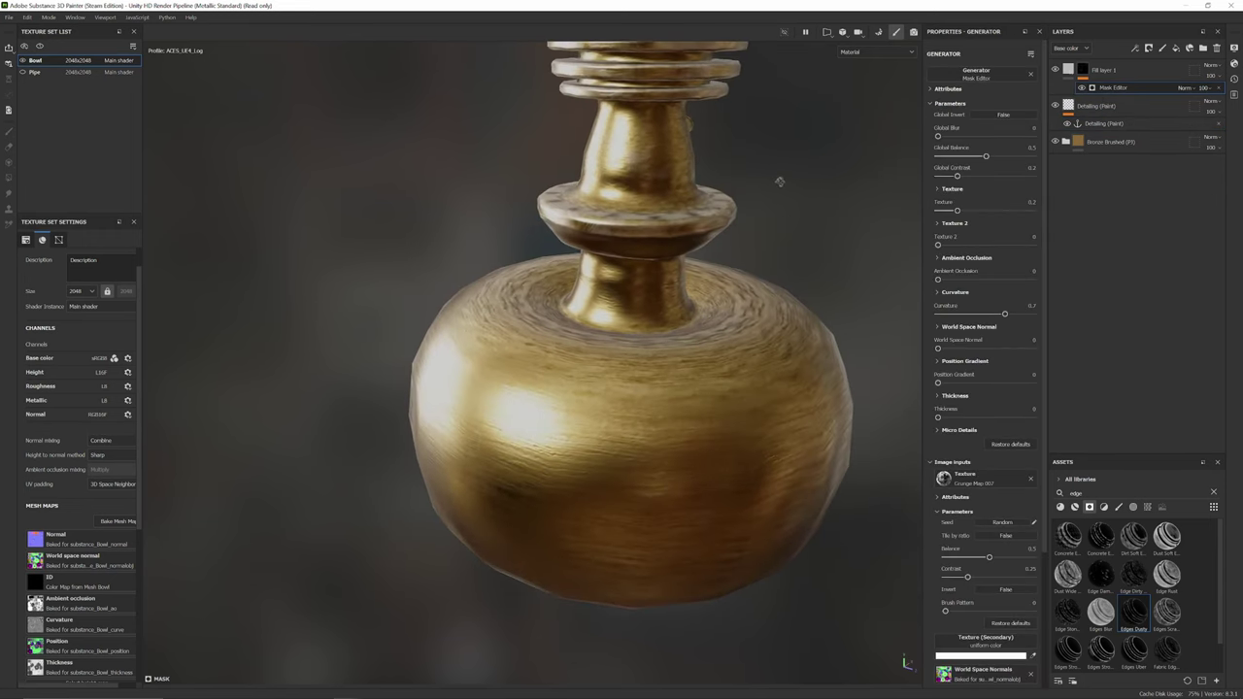
right_click(1107, 71)
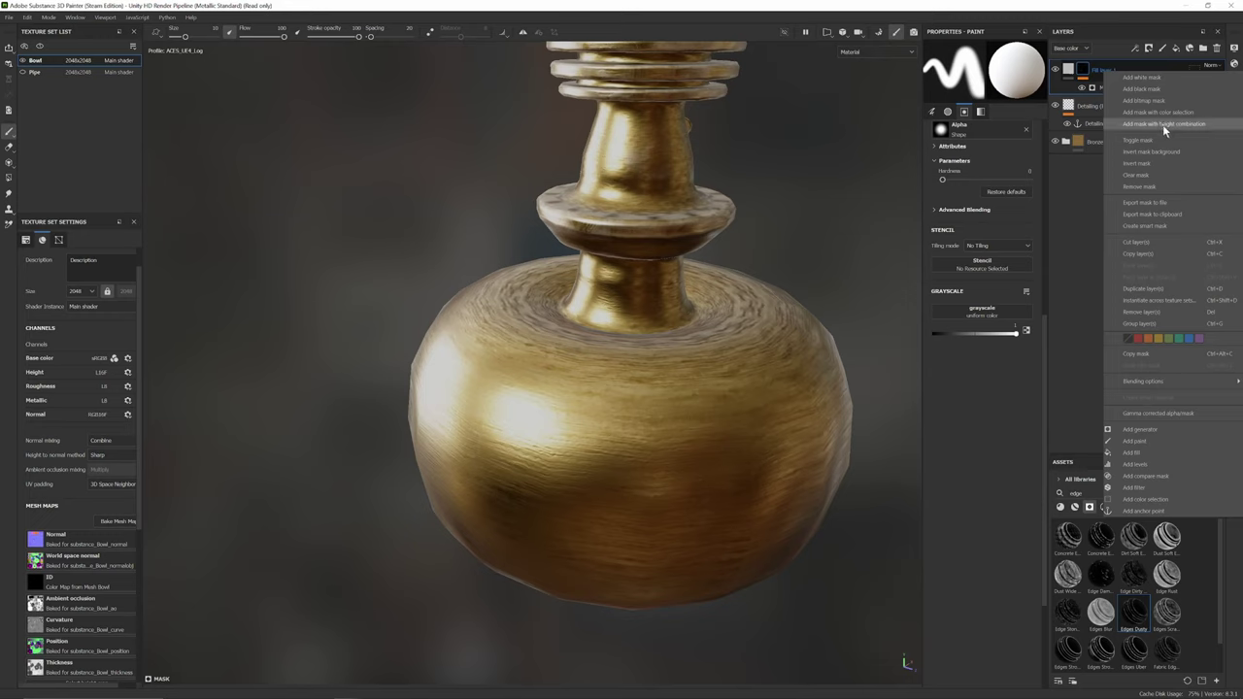
left_click(1141, 186)
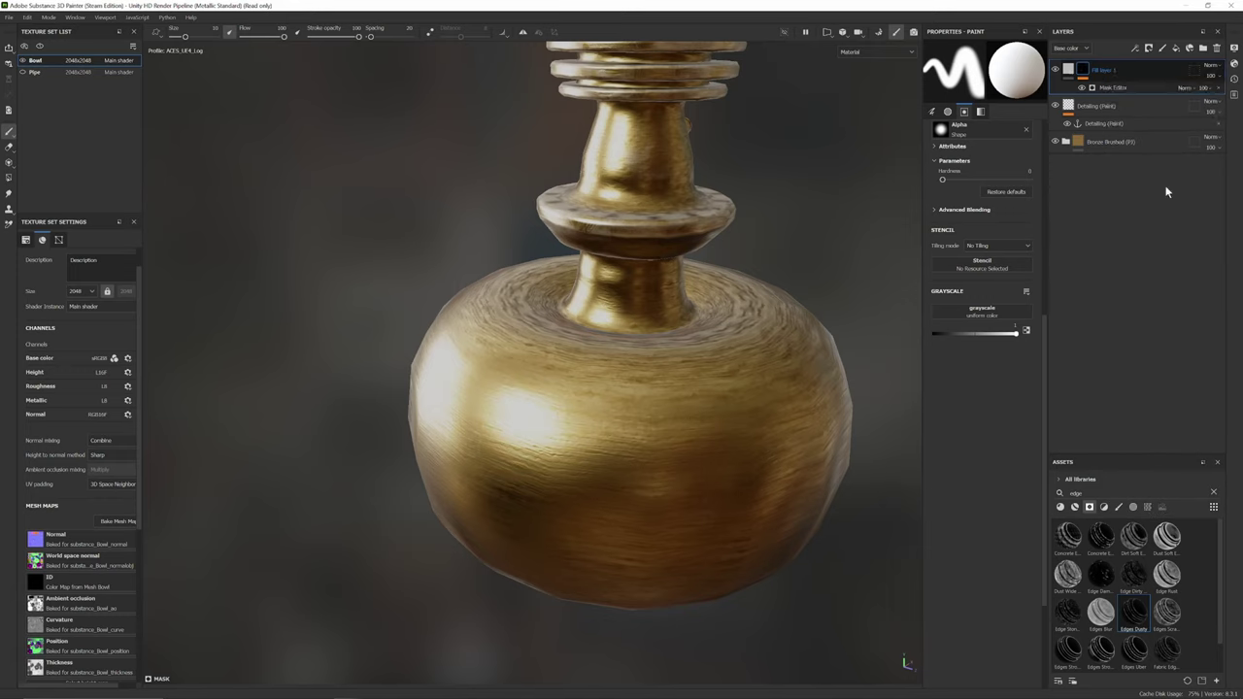
left_click_drag(771, 285, 826, 291, "alt")
scroll(814, 346, "up", 4)
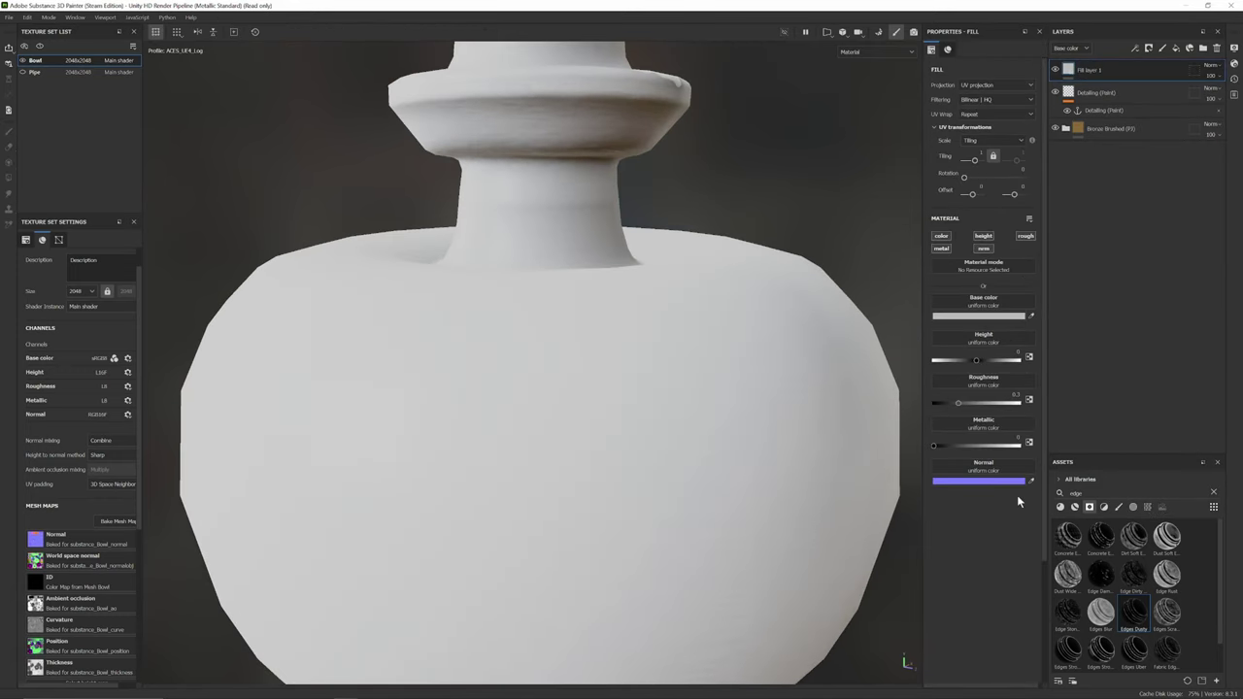
- Apply the second of the Concrete edge smart masks to Fill layer 1
left_click_drag(1098, 535, 1122, 70)
scroll(672, 276, "down", 3)
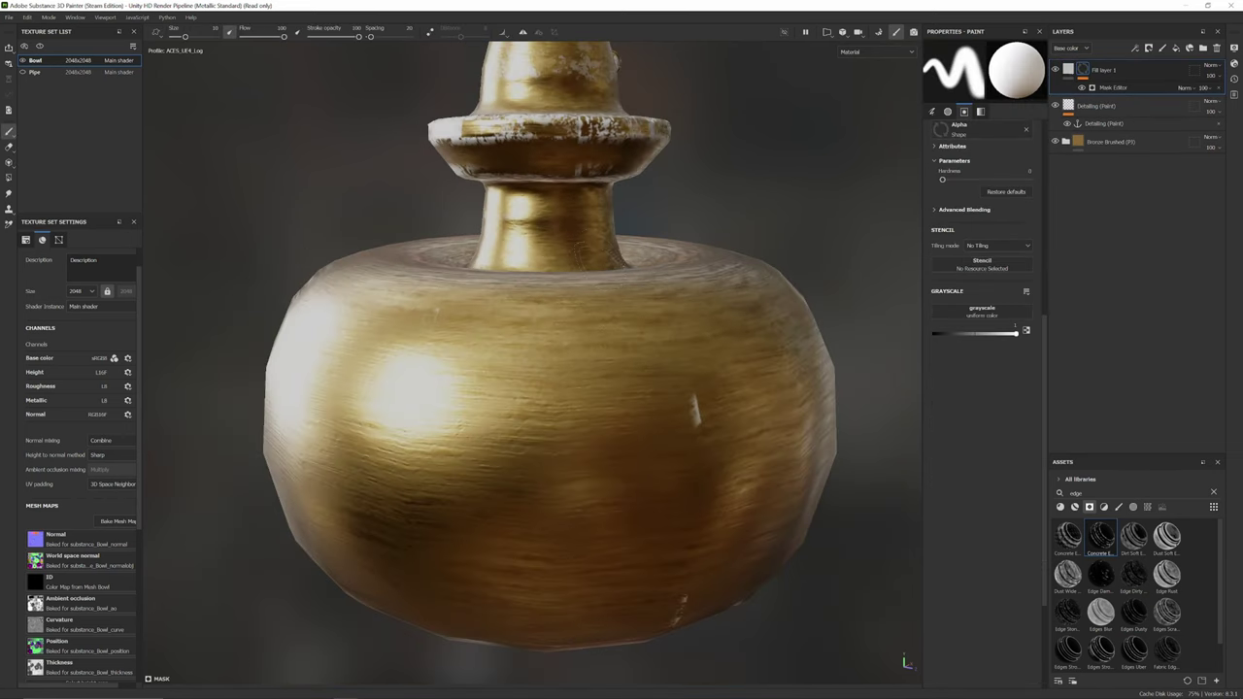
left_click_drag(668, 267, 645, 336, "alt")
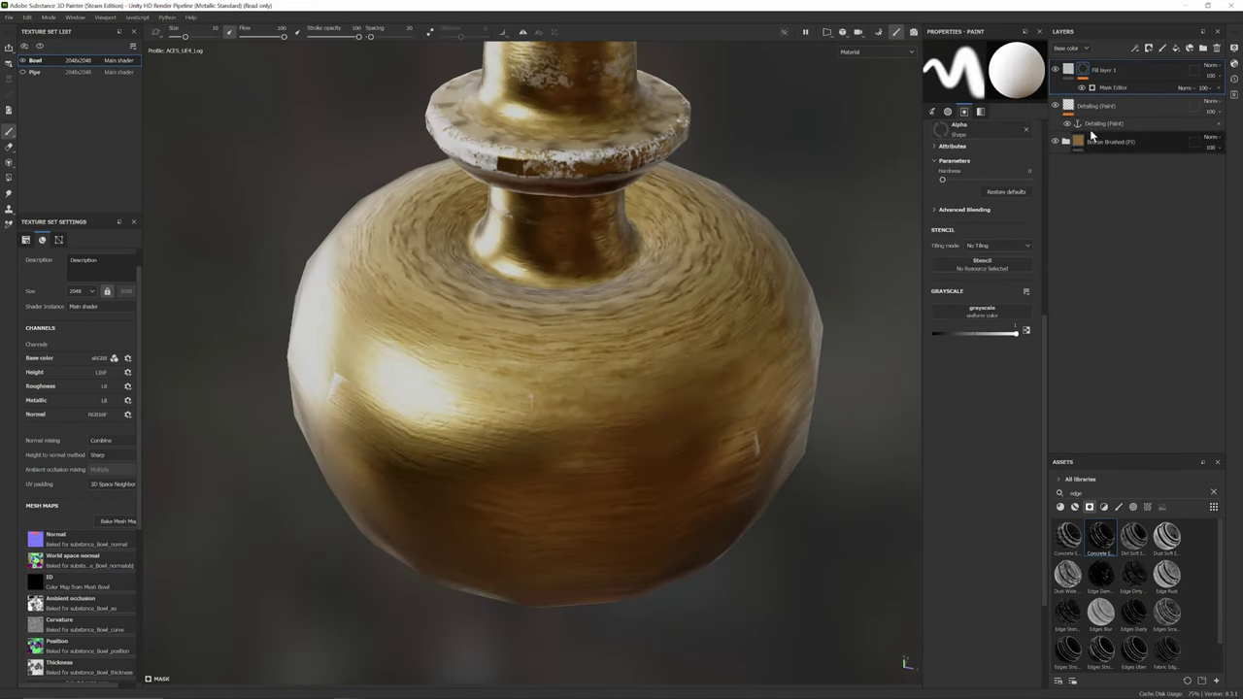
middle_click_drag(586, 252, 594, 280, "alt")
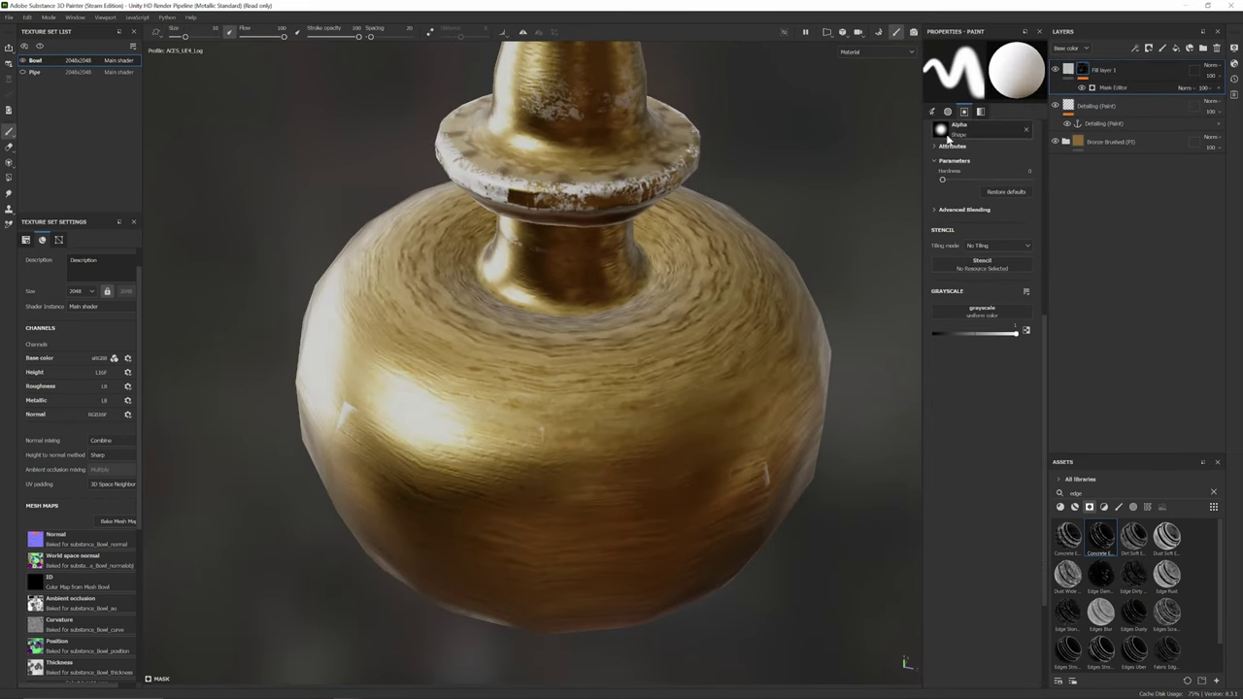
- Open the base color of Fill layer 1 for editing and place the reference photo of stained brass beside the color picker
left_click(1068, 76)
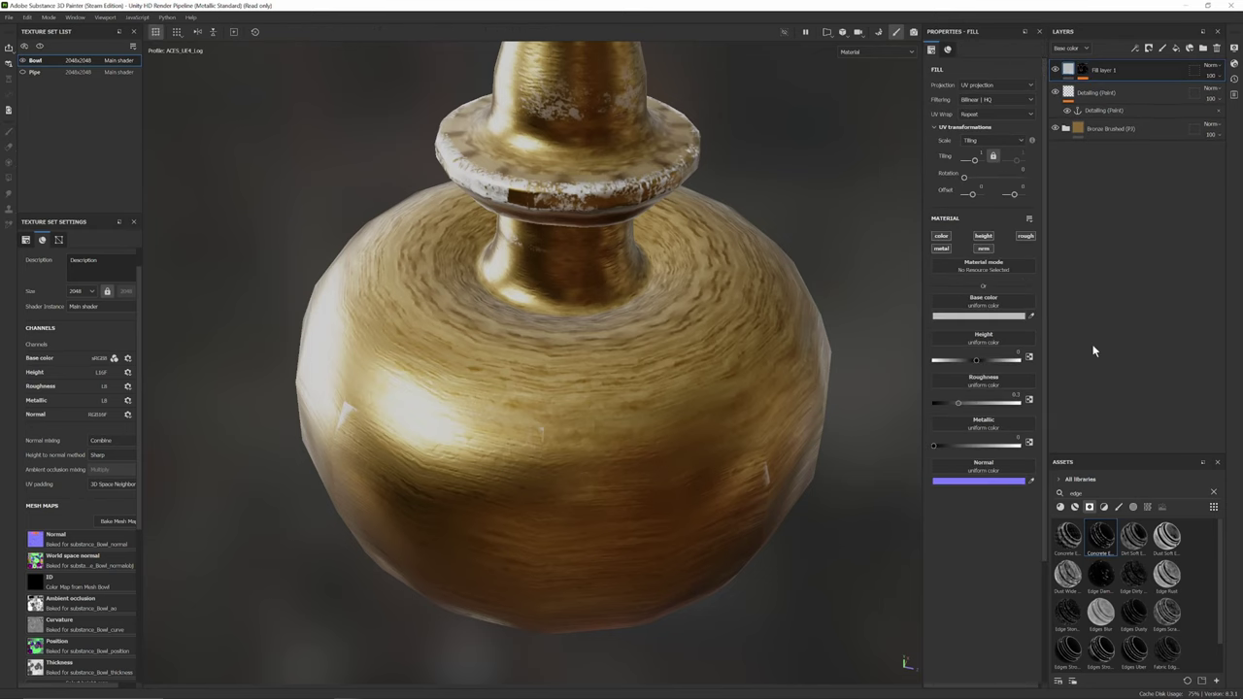
left_click(992, 318)
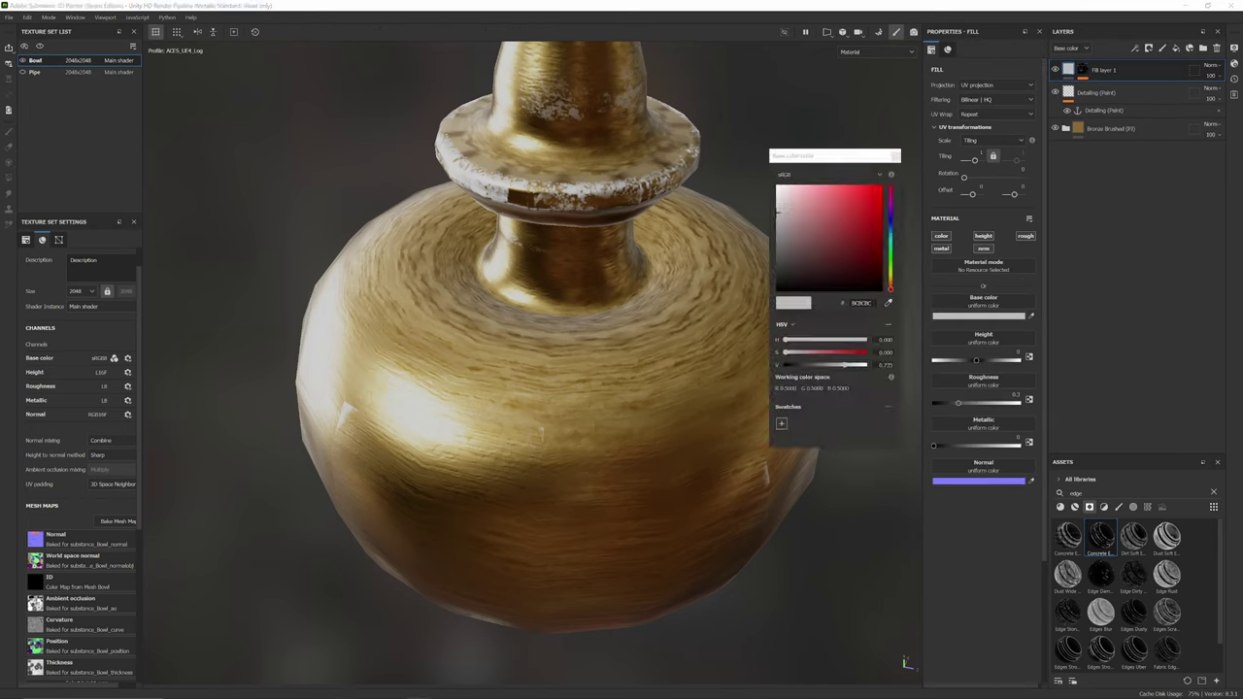
right_click_drag(1242, 280, 584, 278)
scroll(583, 278, "up", 2)
scroll(584, 278, "down", 5)
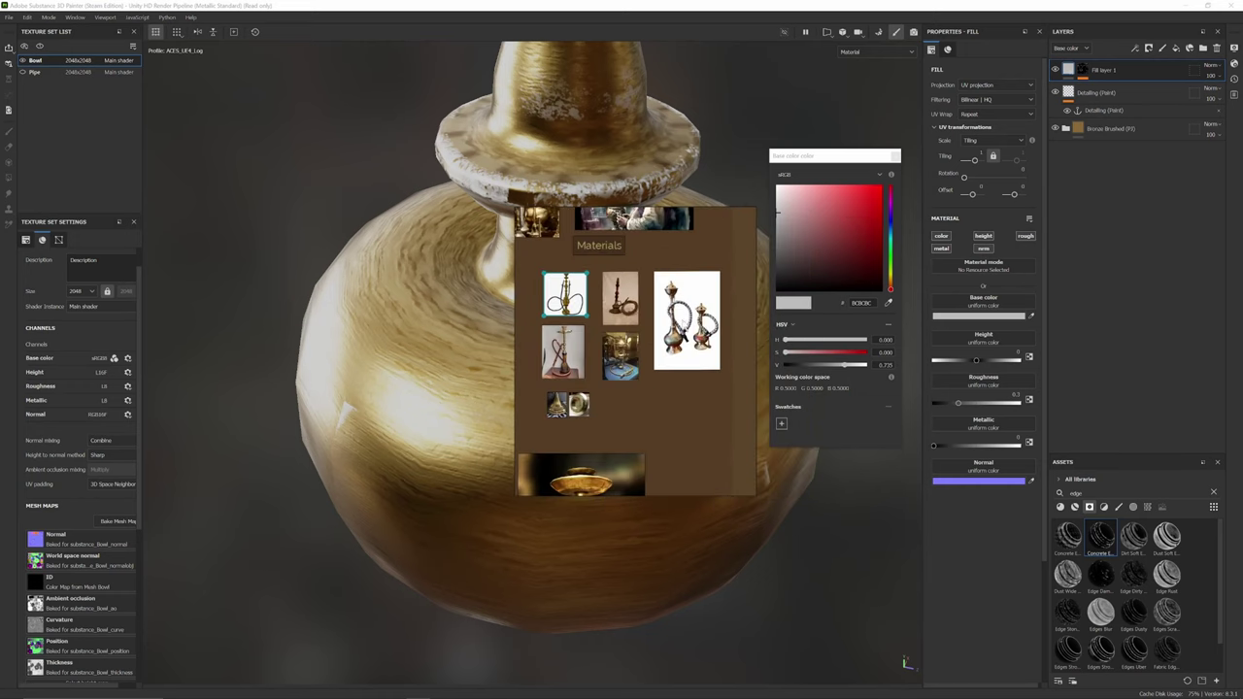
double_click(580, 404)
scroll(628, 377, "up", 3)
scroll(628, 377, "down", 2)
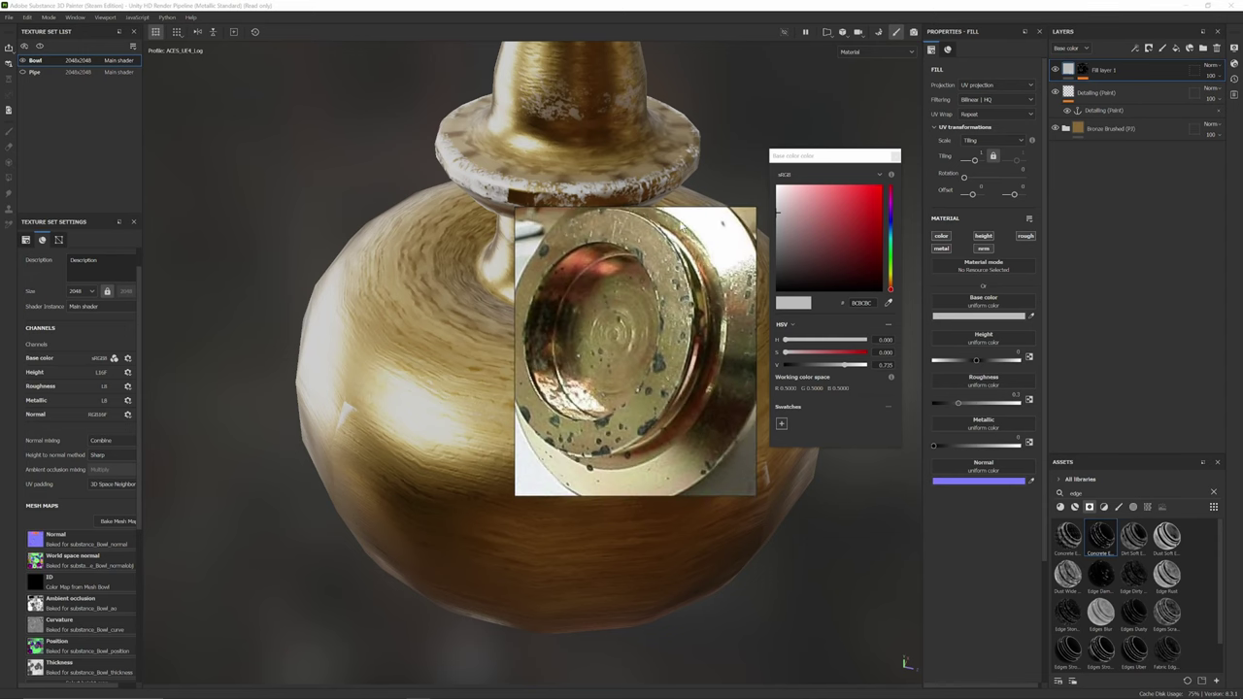
right_click_drag(647, 282, 694, 270)
left_click_drag(694, 270, 1062, 228)
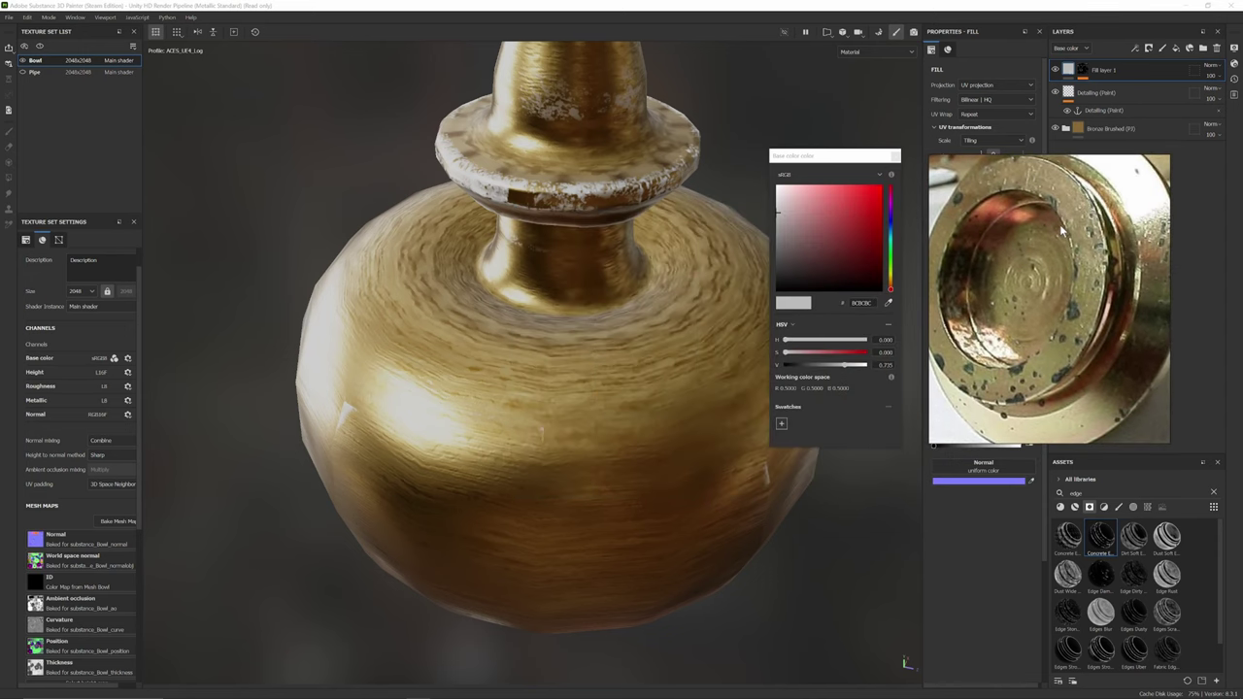
- Sample the dark gray-green stain color from the reference photo as the base color and darken it to a value of about 0.24
left_click(889, 304)
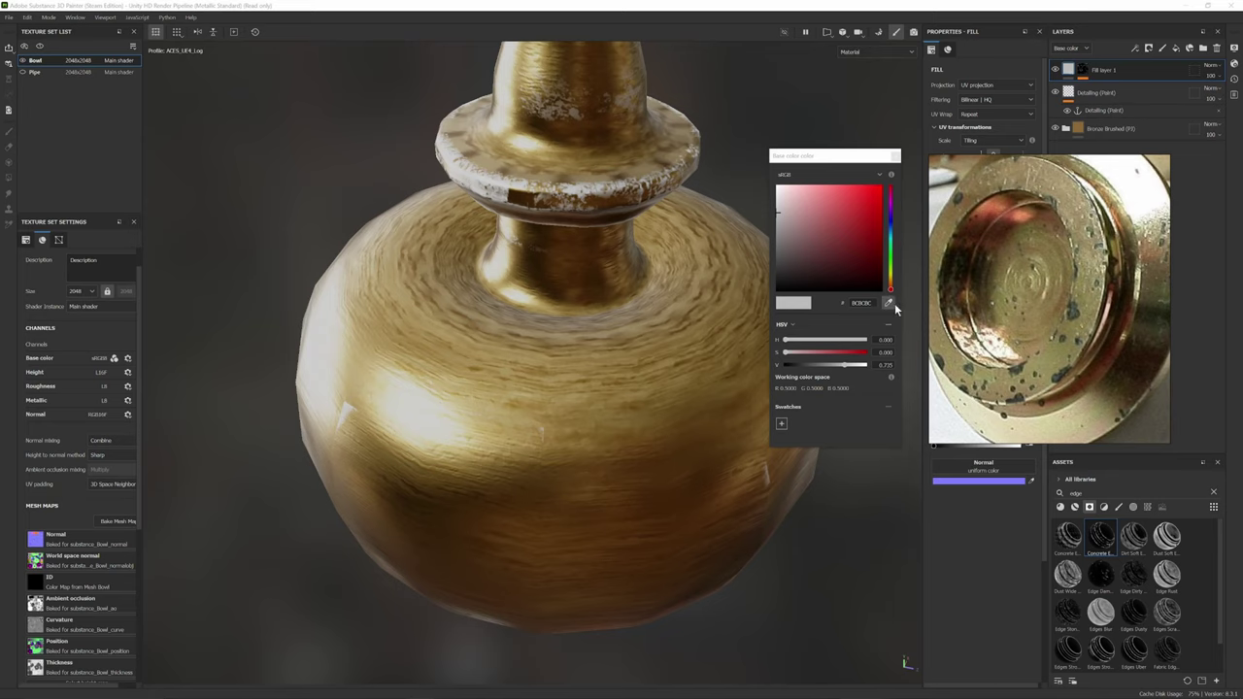
left_click(1095, 331)
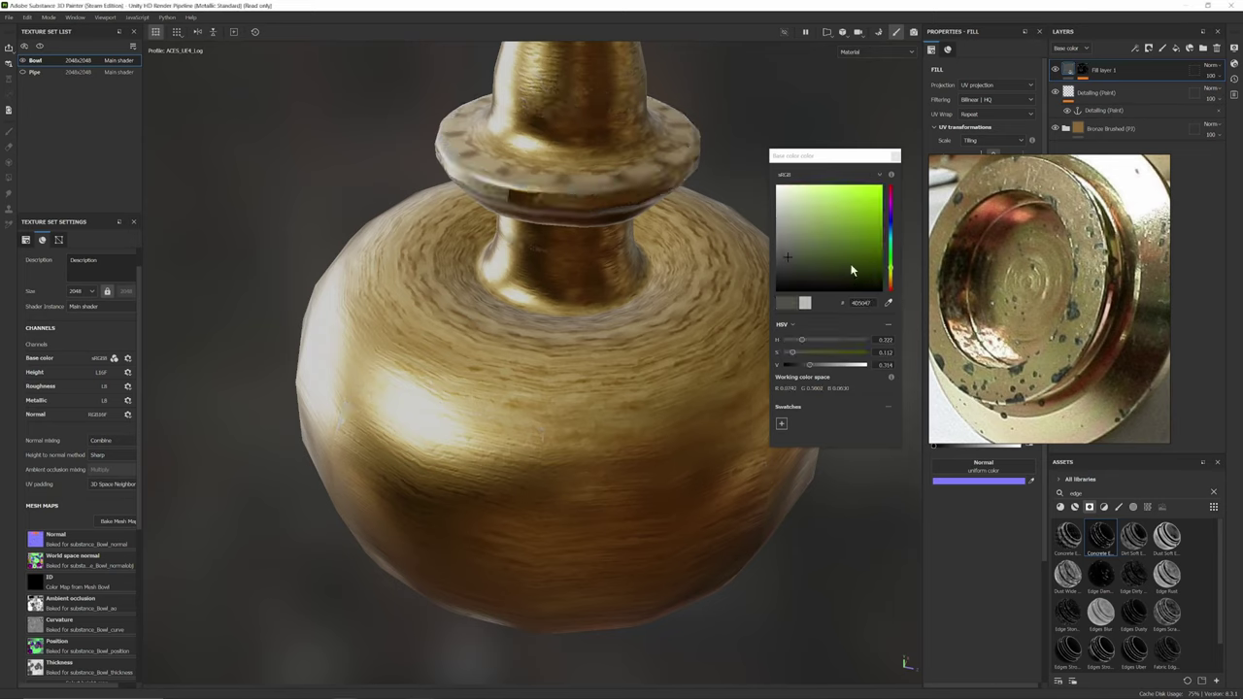
left_click(894, 157)
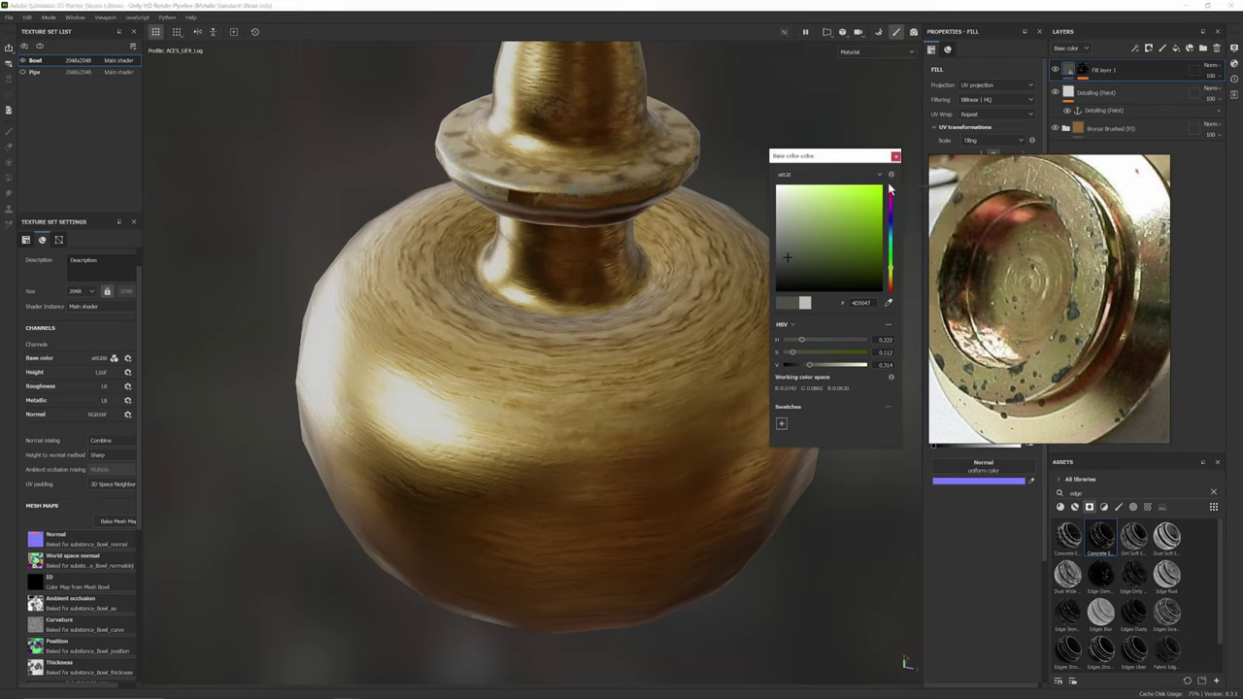
left_click(786, 265)
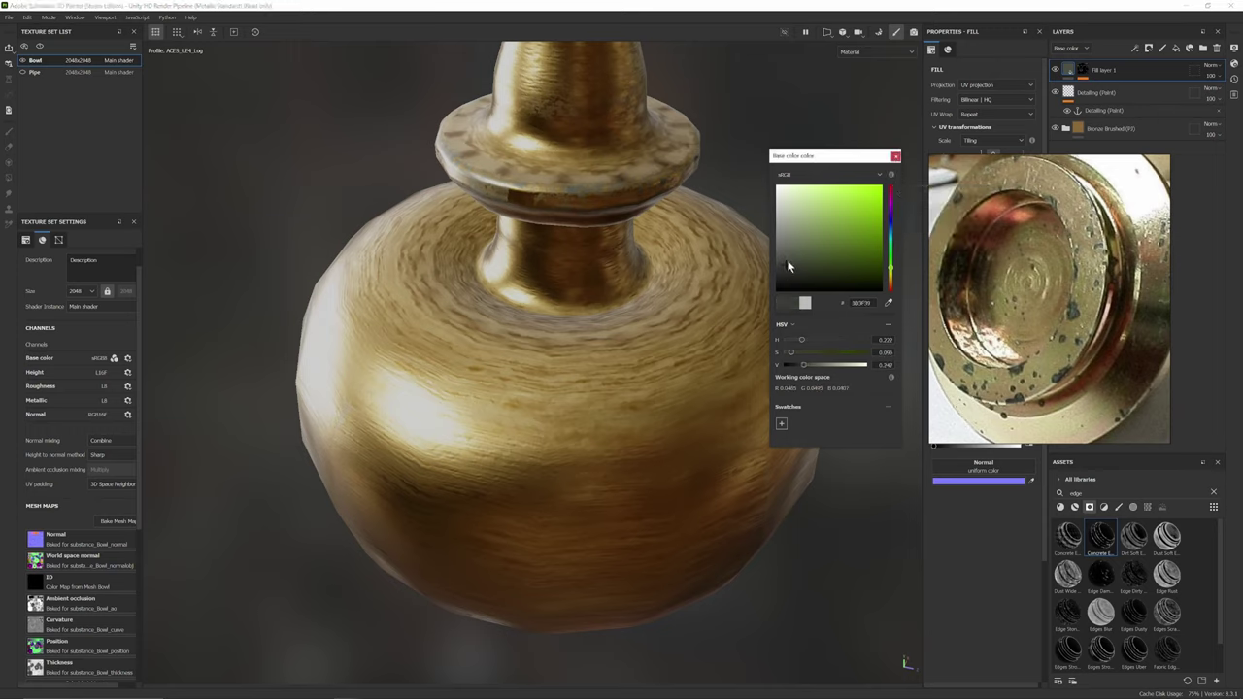
left_click(895, 154)
- Add a Blur filter above the Mask Editor in the fill layer's mask, with blur intensity 0.25
left_click(1084, 75)
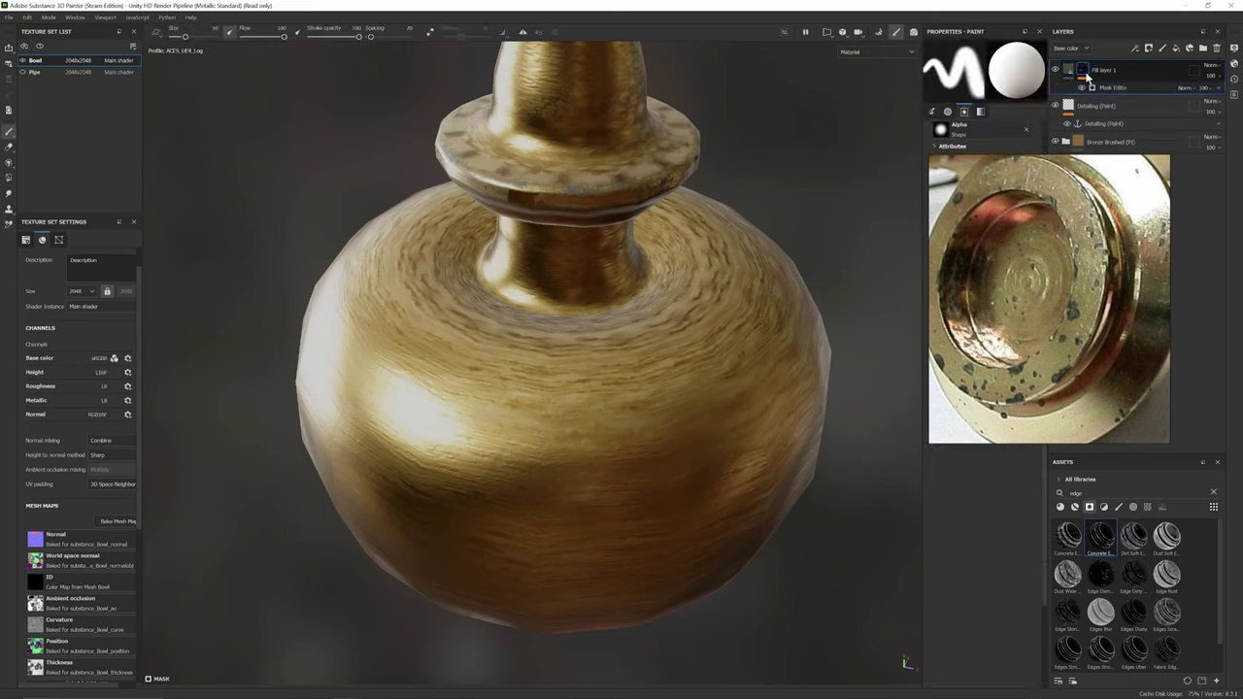
left_click(1110, 90)
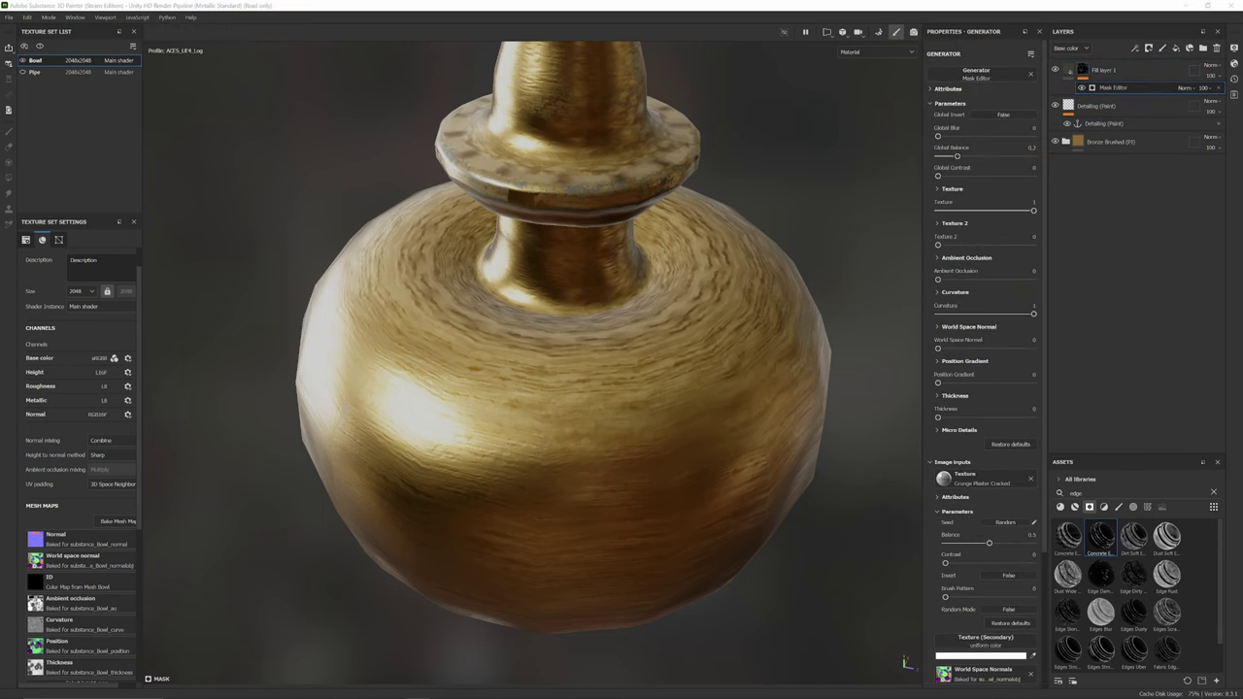
scroll(701, 238, "up", 6)
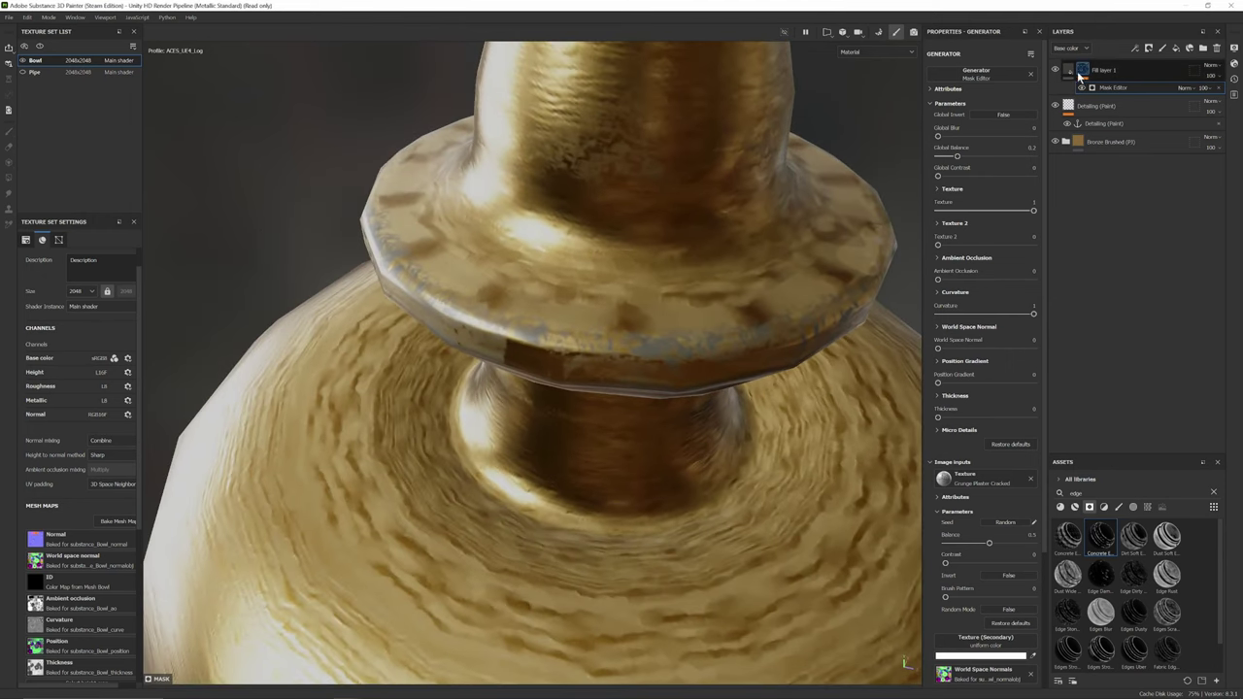
right_click(1115, 86)
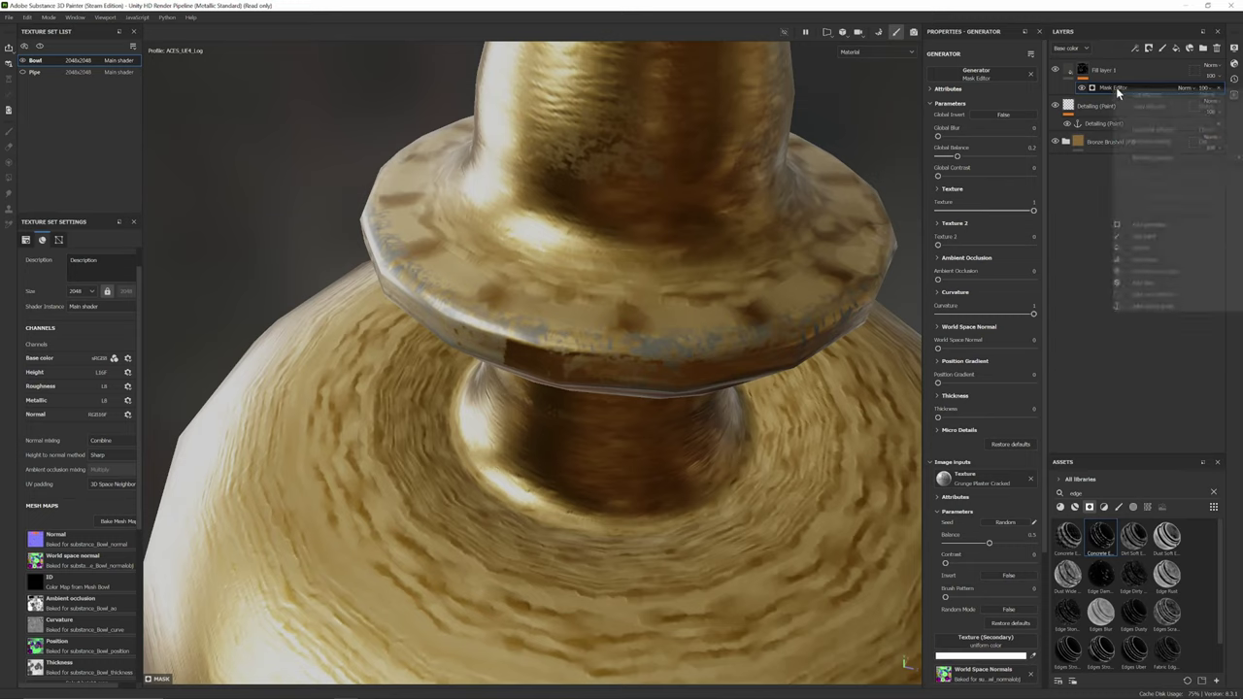
left_click(1153, 287)
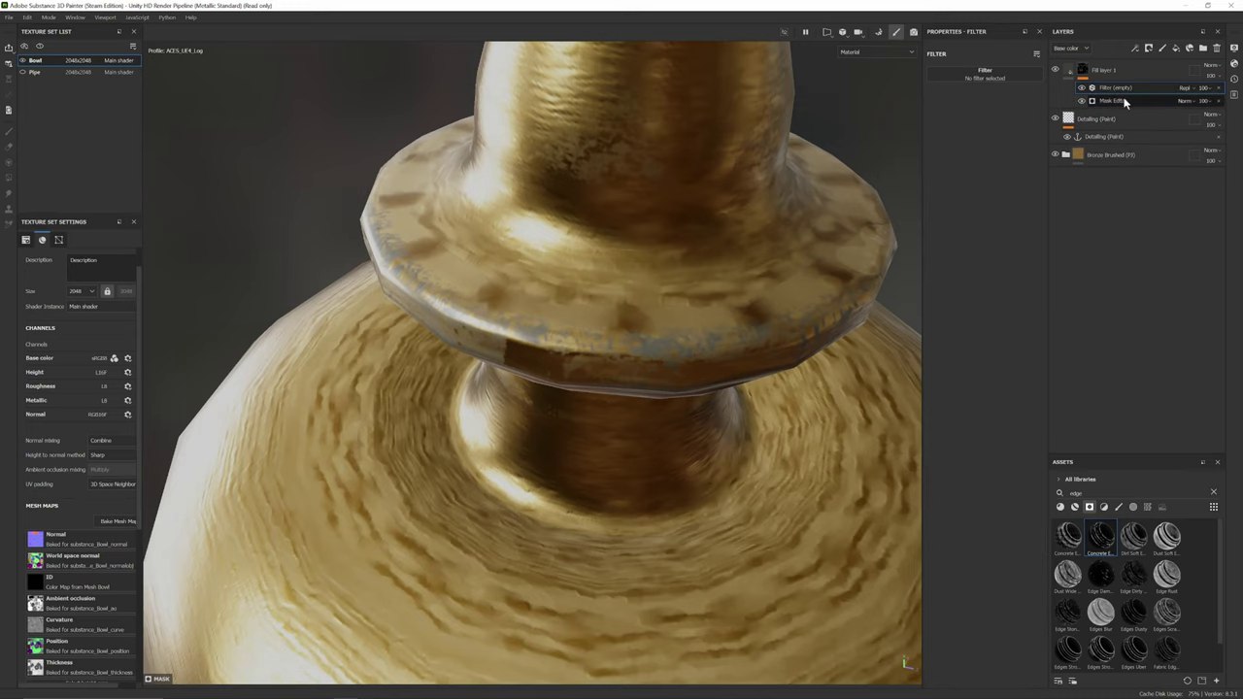
left_click(985, 73)
left_click(1020, 113)
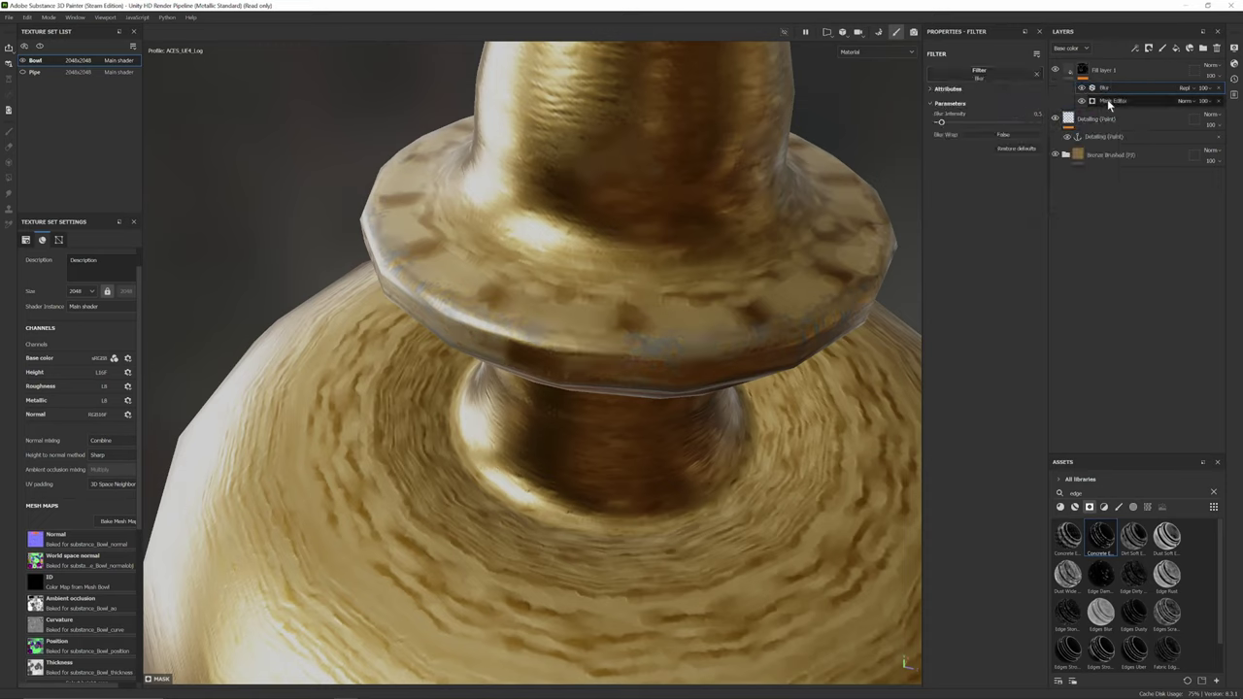
left_click_drag(951, 122, 938, 124)
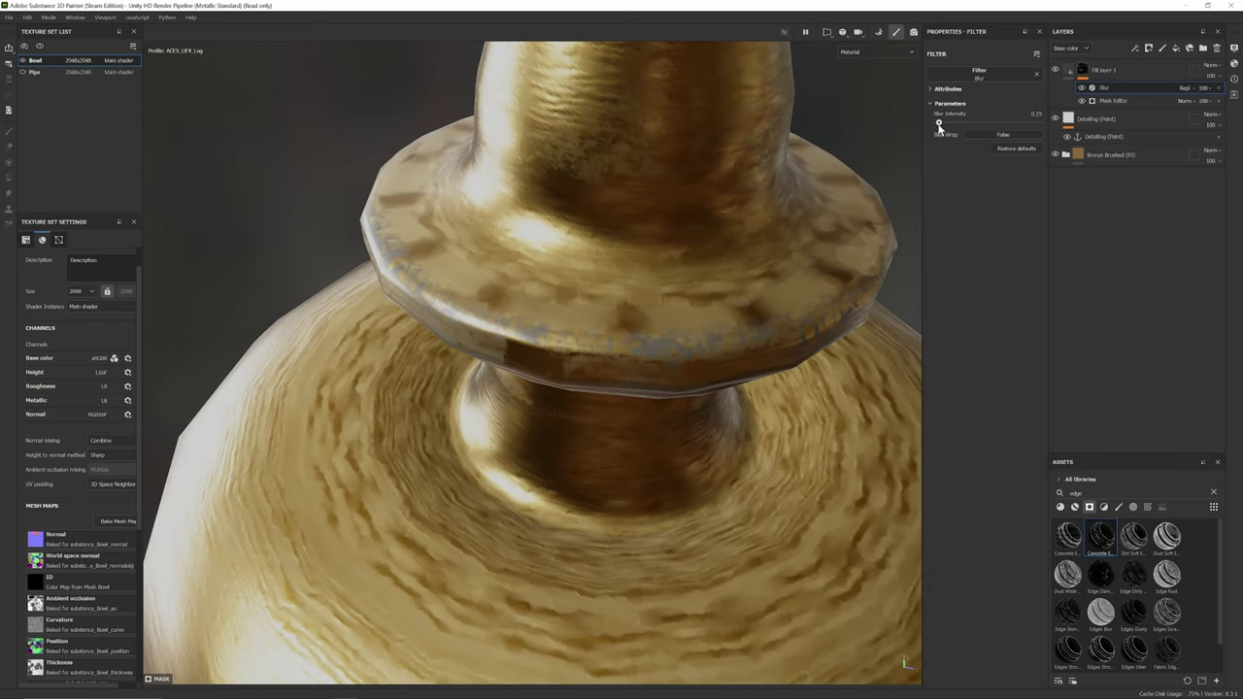
left_click(1112, 99)
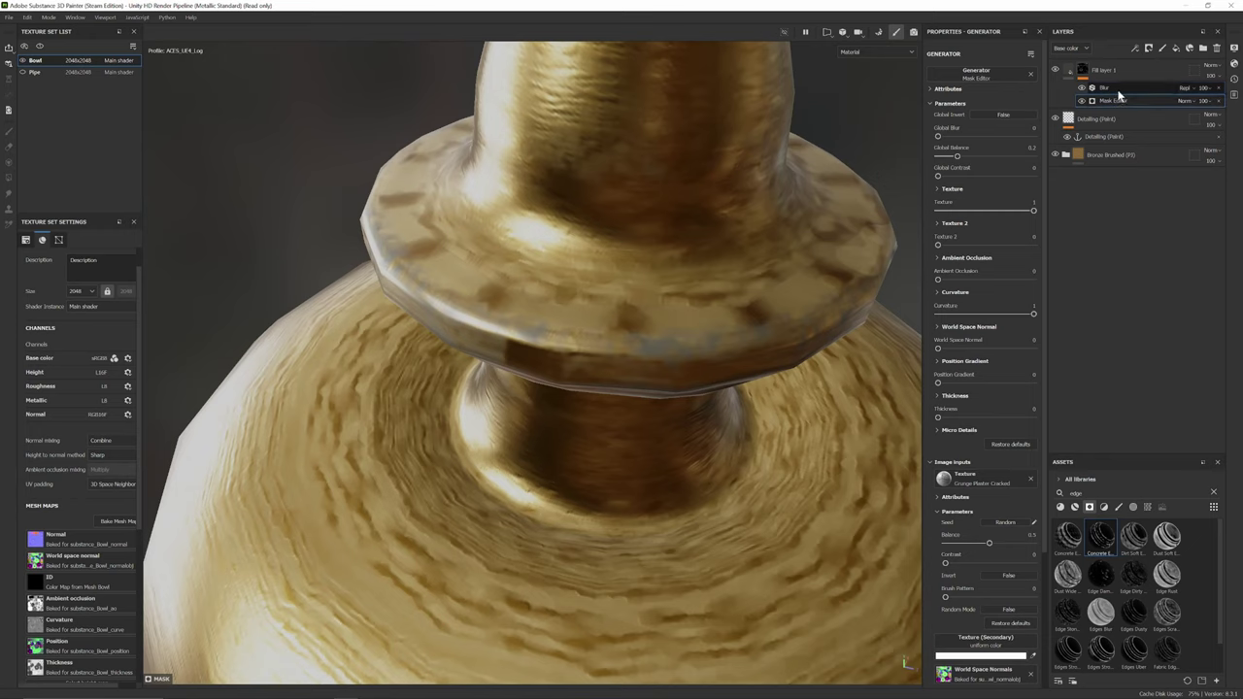
left_click(1118, 90)
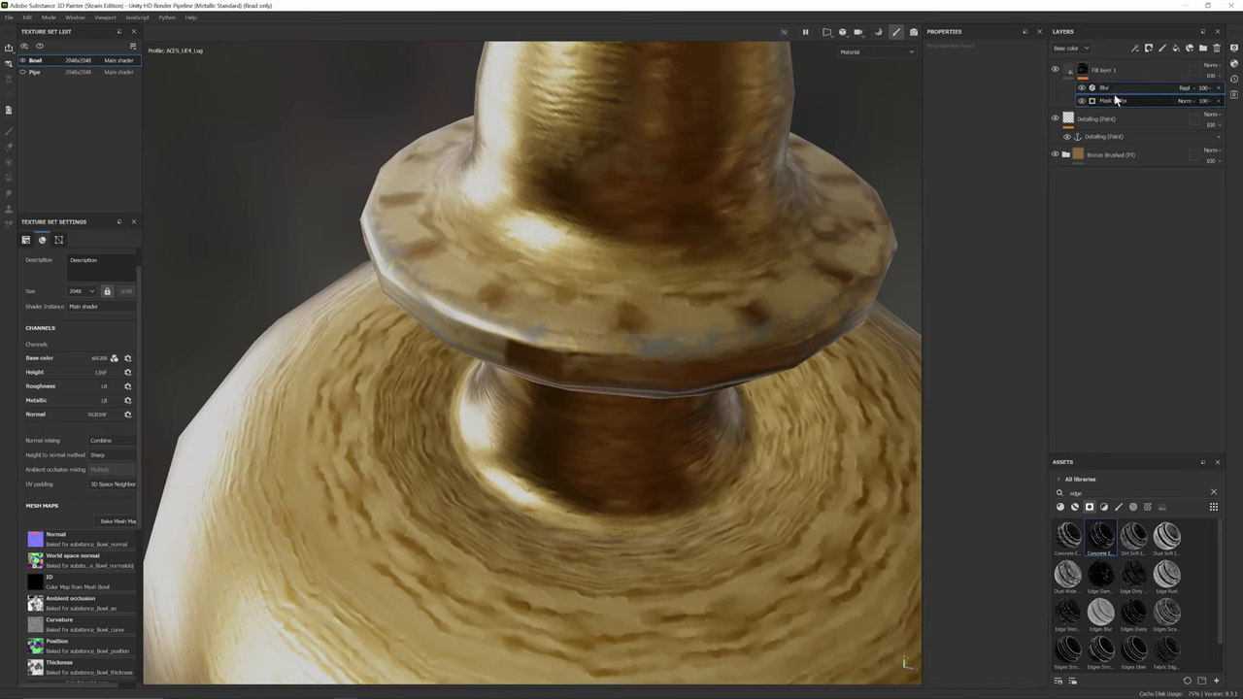
key("Delete")
right_click(1104, 74)
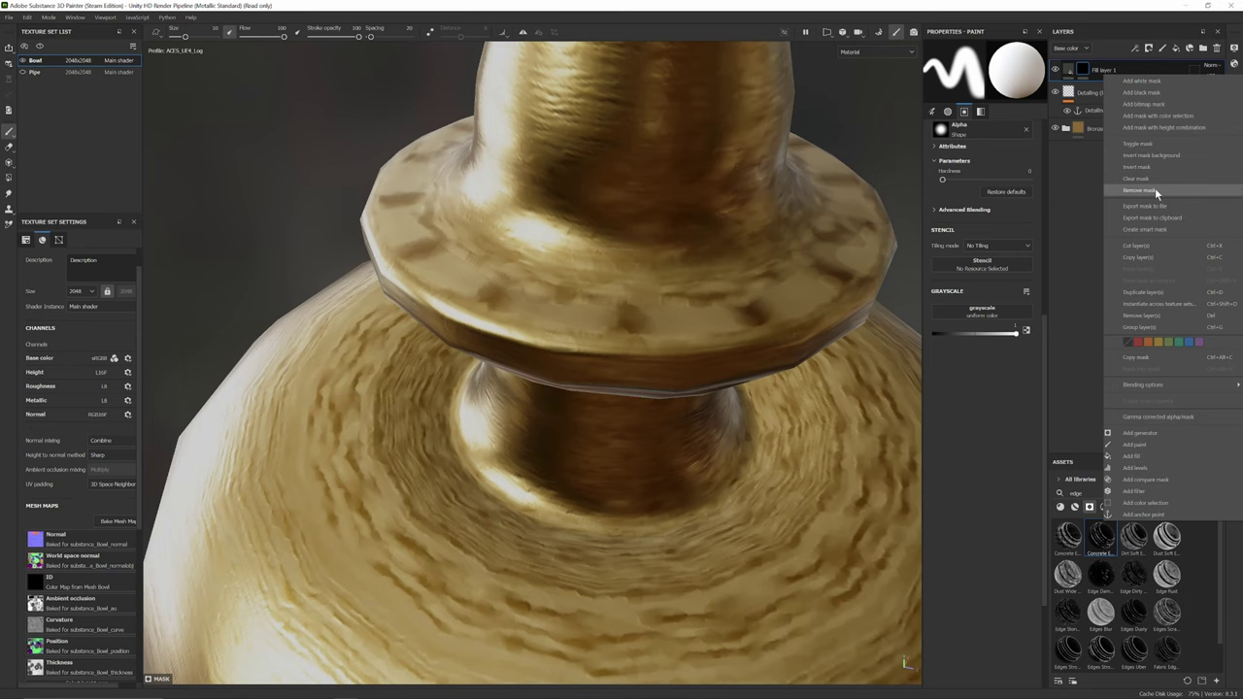
key("ctrl+z")
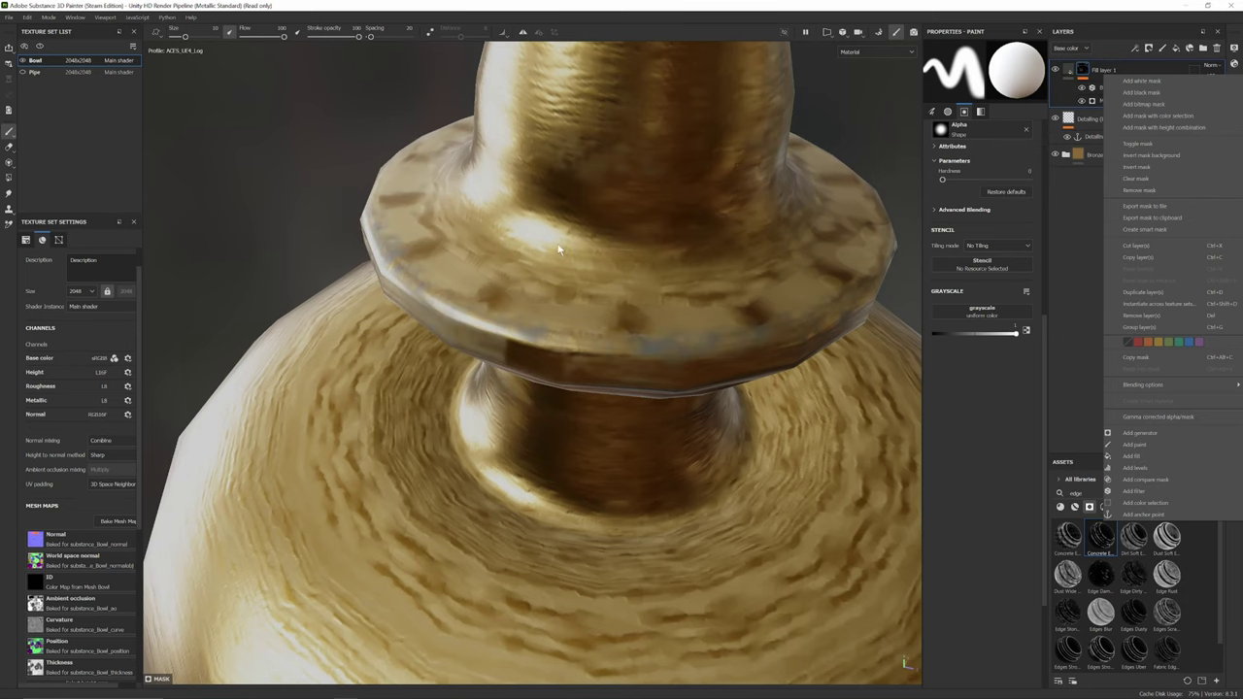
- Set the material of Fill layer 1 to metallic 1, roughness about 0.54 and a height slightly below zero
left_click_drag(557, 250, 551, 238, "alt")
left_click(1070, 70)
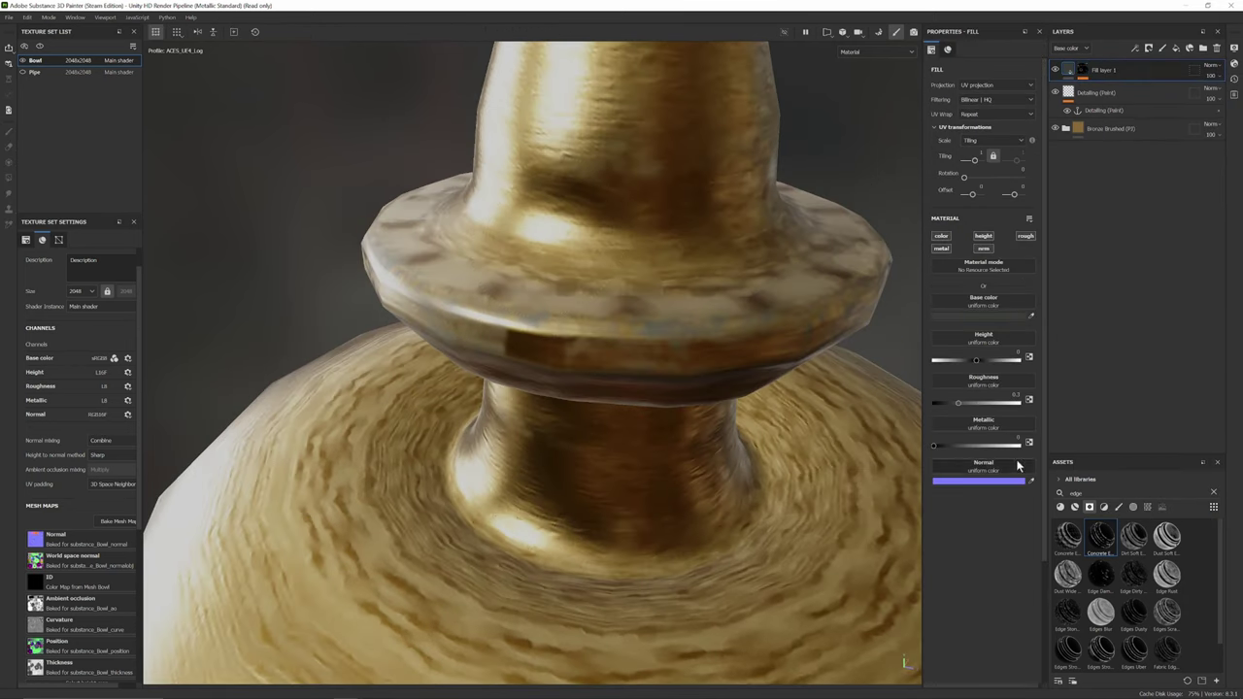
left_click_drag(936, 445, 1059, 444)
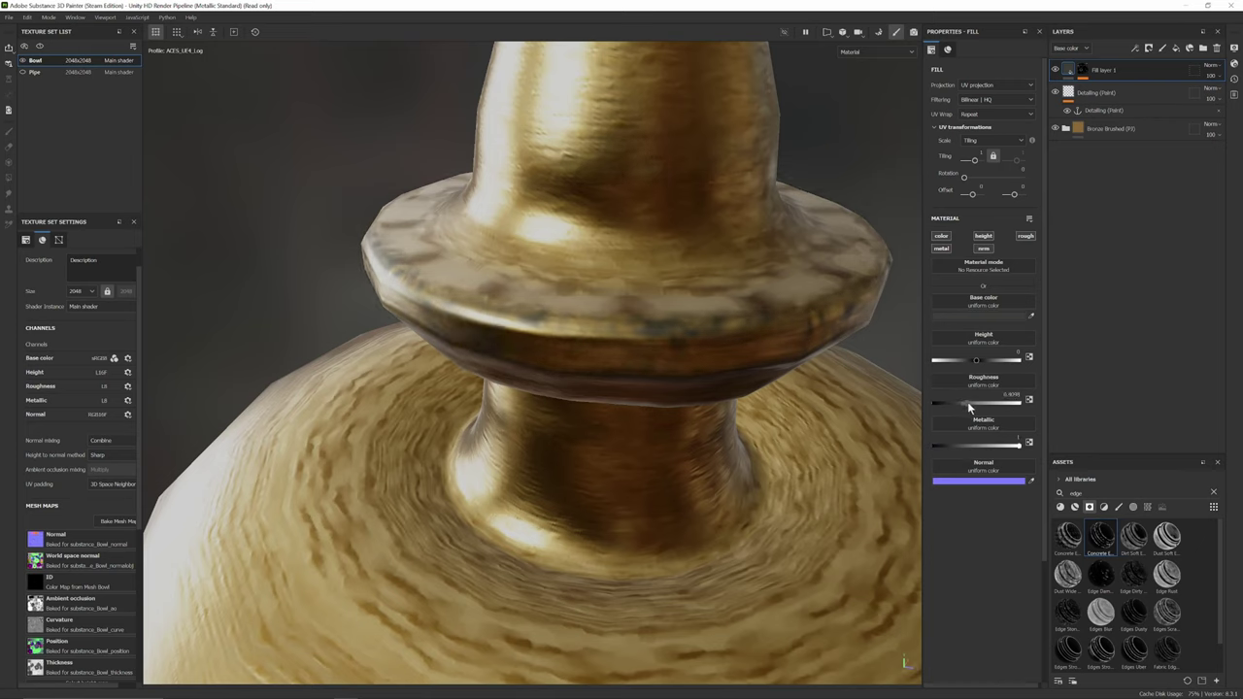
left_click_drag(964, 404, 975, 364)
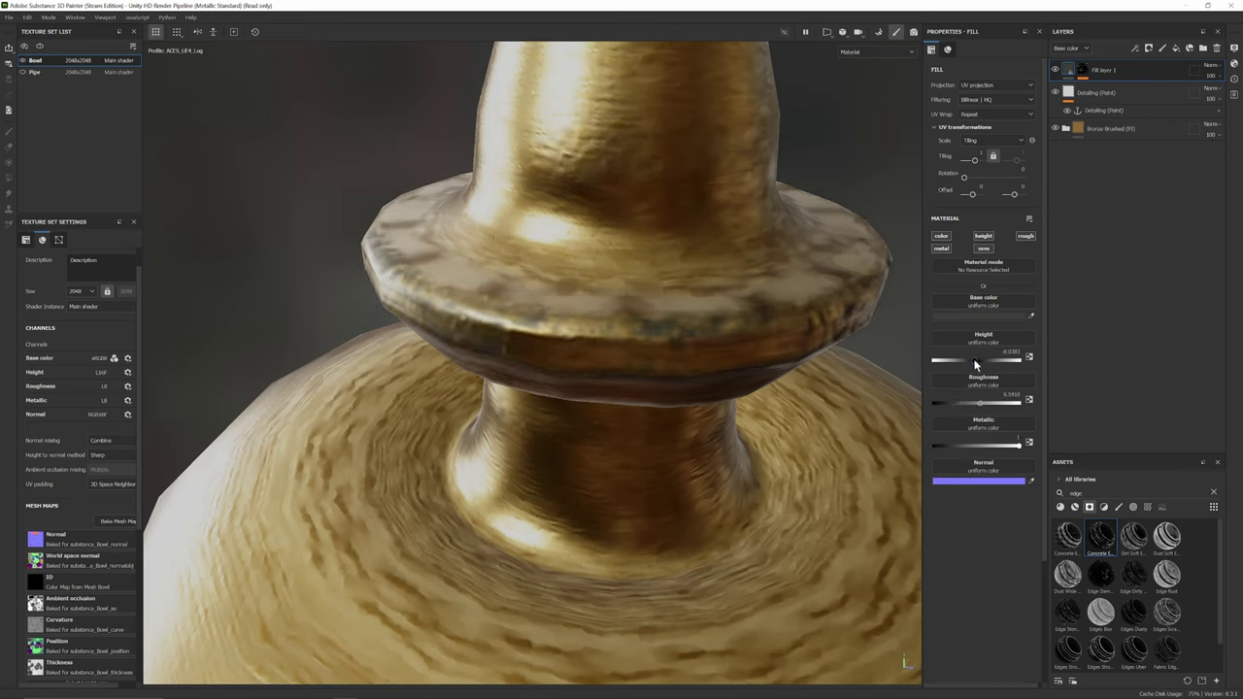
scroll(741, 233, "down", 5)
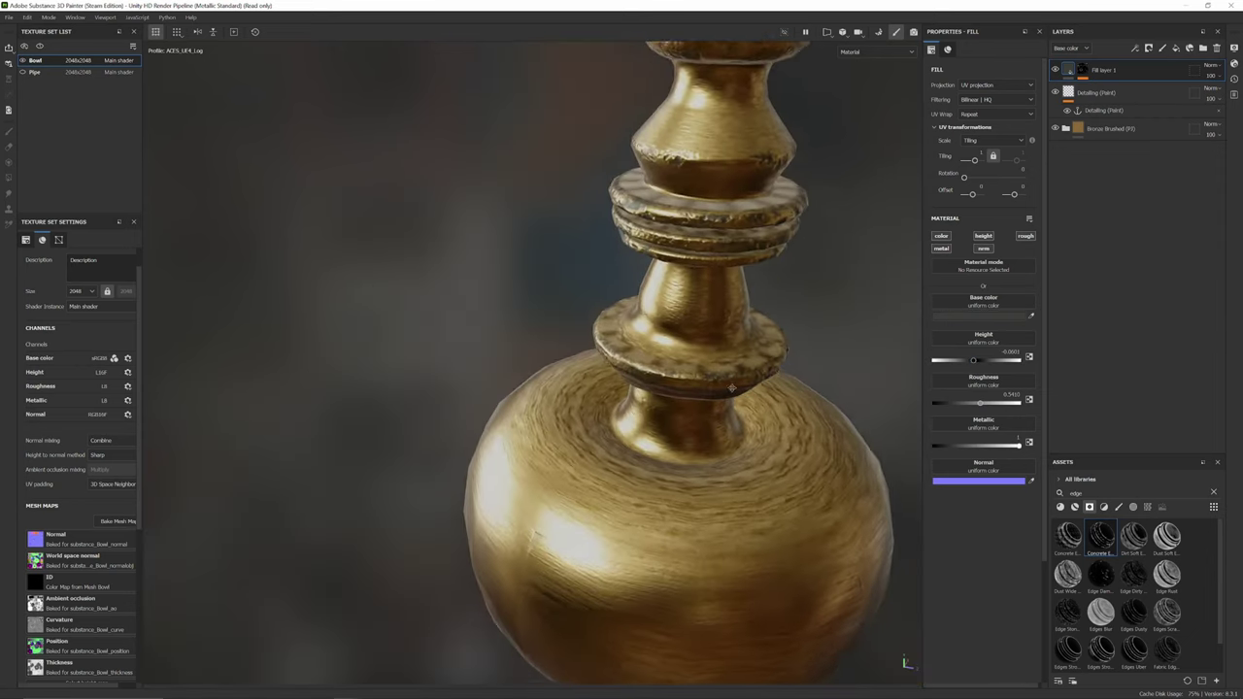
left_click_drag(731, 320, 712, 378, "alt")
scroll(711, 379, "up", 3)
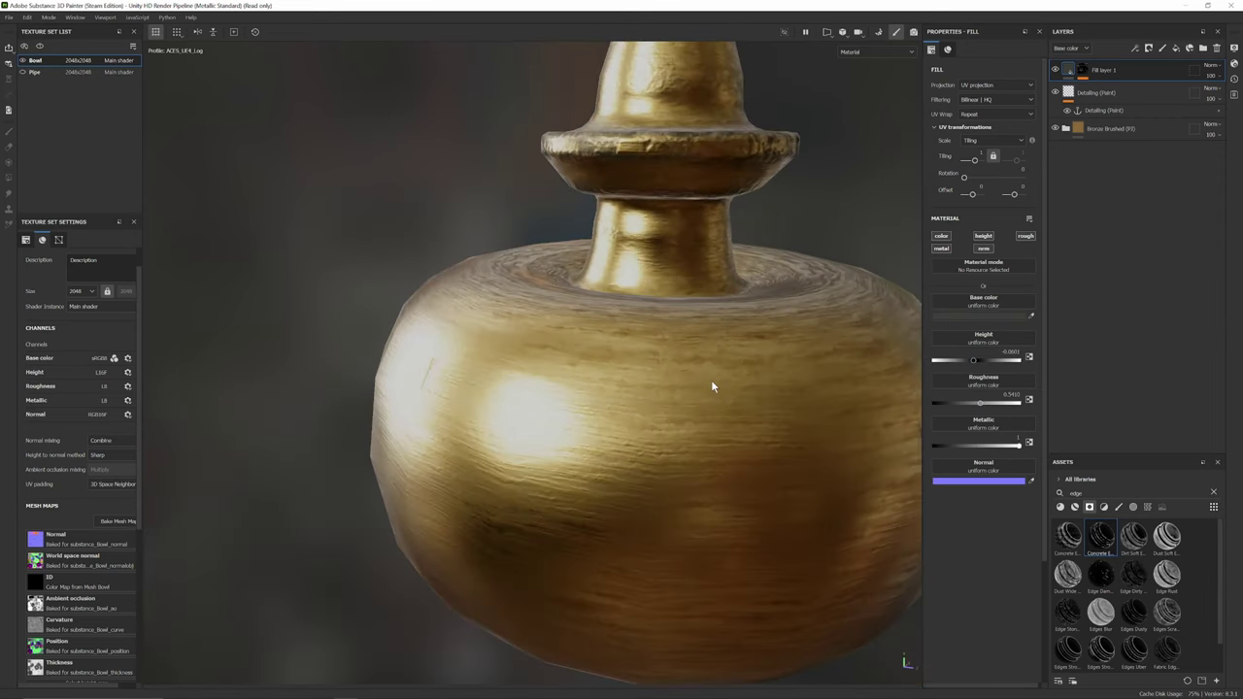
middle_click_drag(711, 380, 726, 451, "alt")
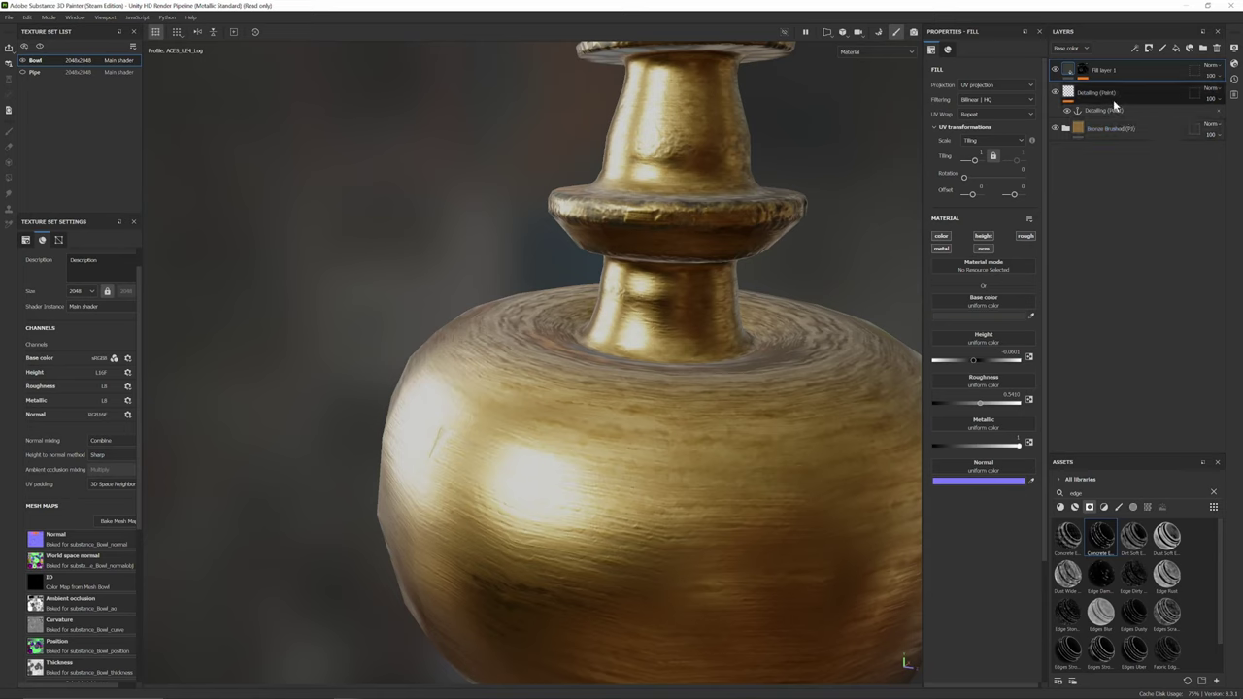
- Enable Micro Height and Micro Normal in the Micro Details of the fill layer's Mask Editor generator
left_click(1088, 70)
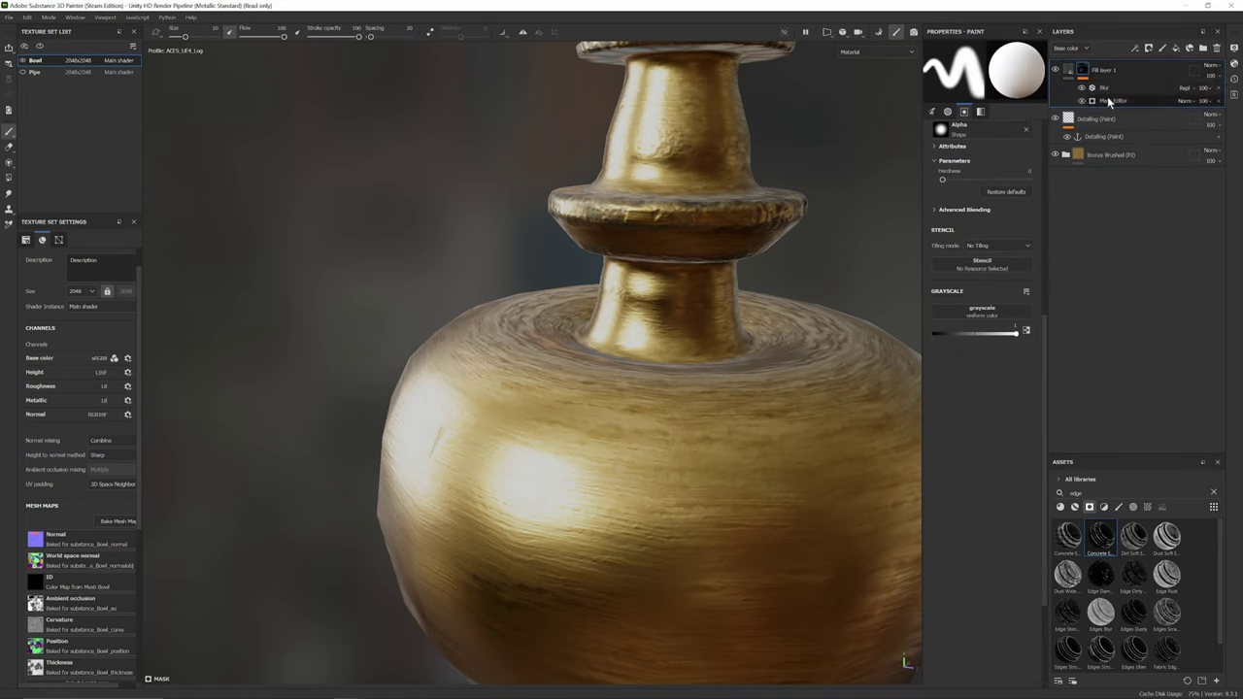
left_click(1113, 101)
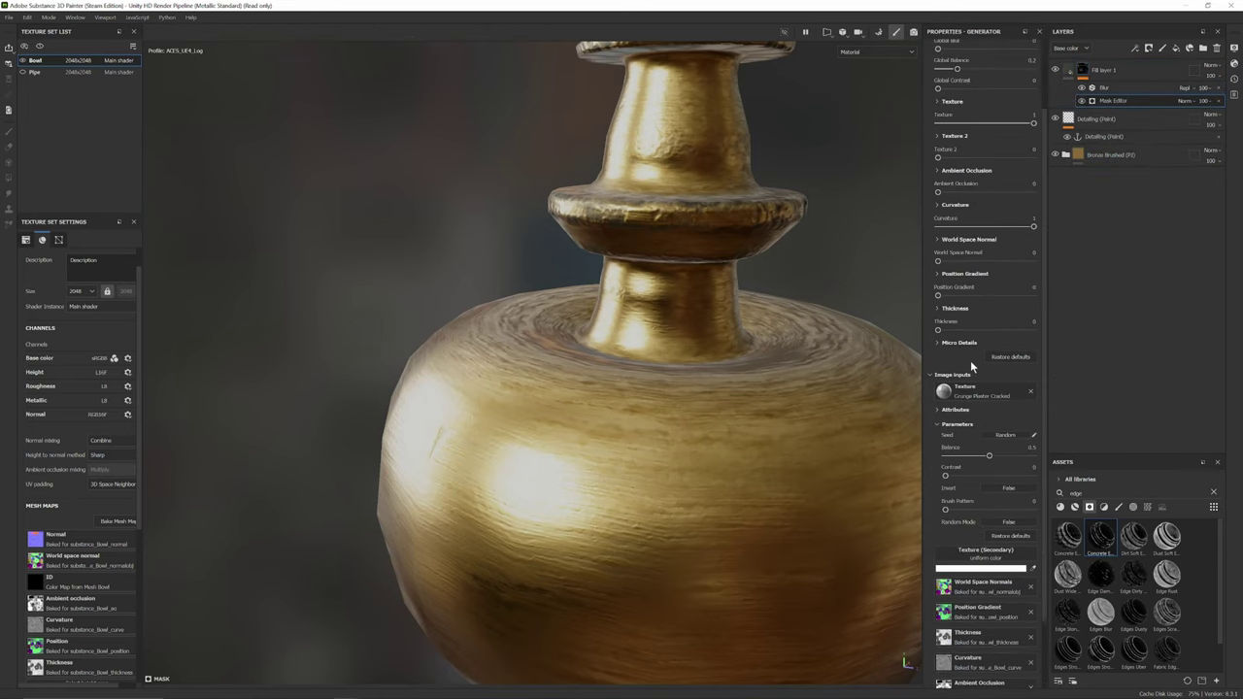
scroll(970, 364, "down", 3)
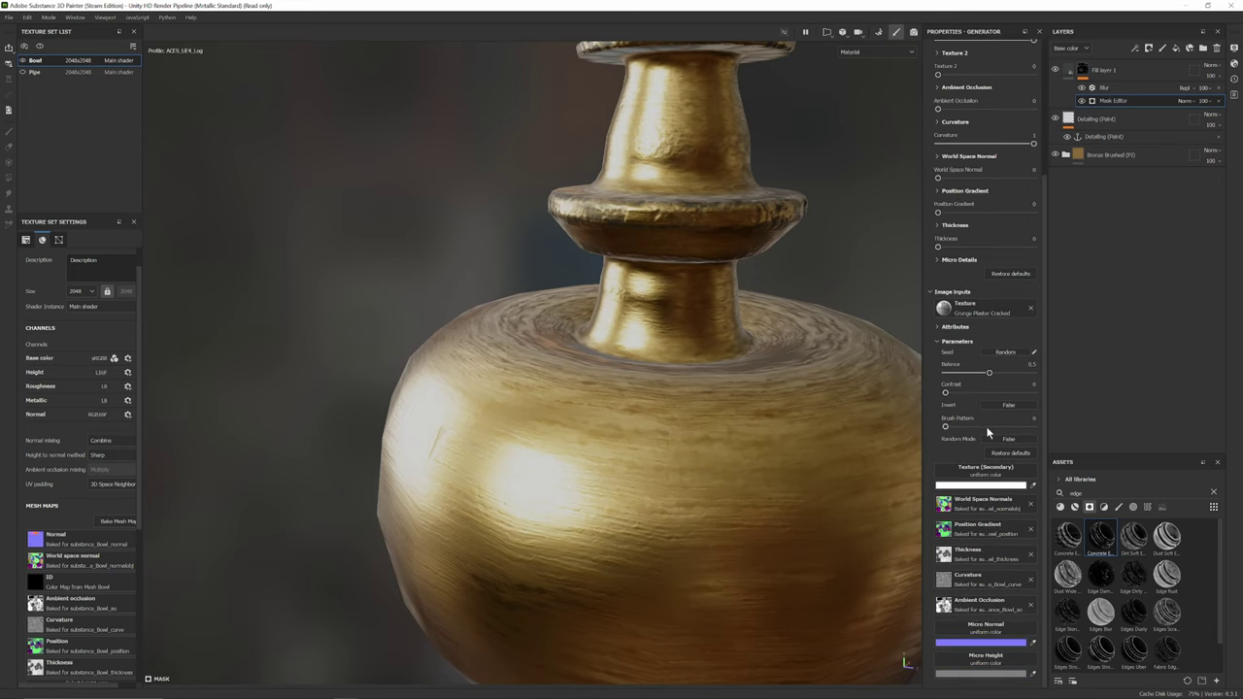
scroll(1004, 369, "up", 1)
left_click(966, 291)
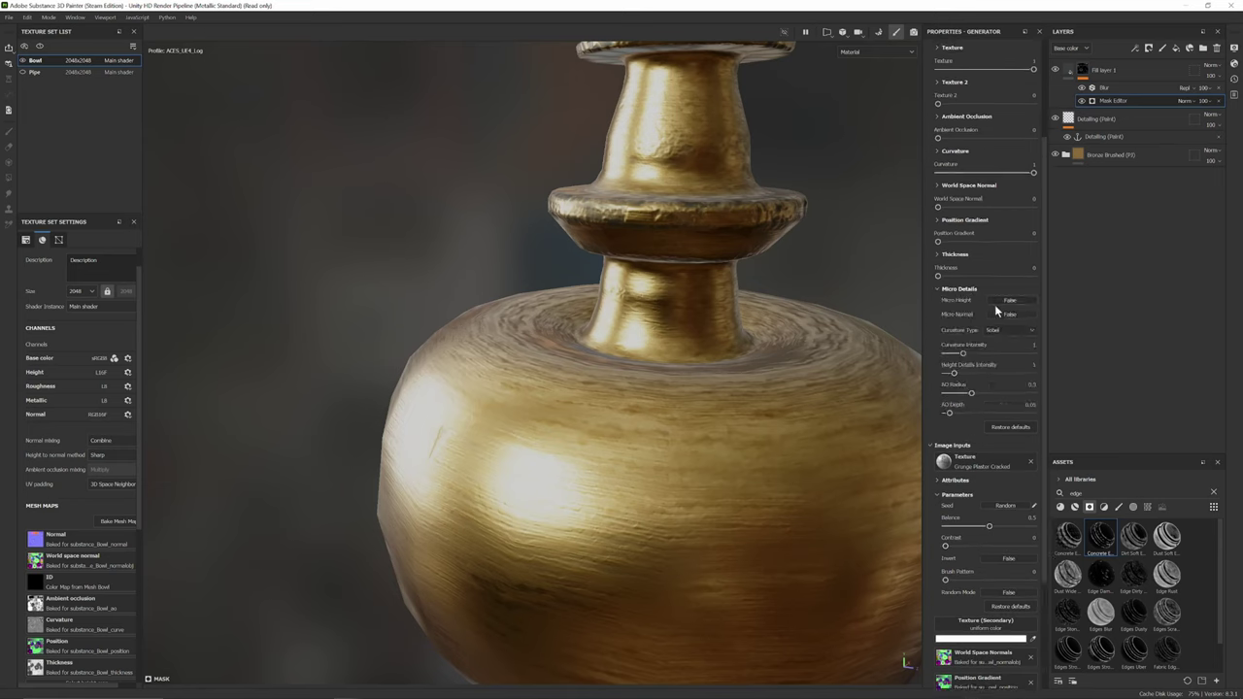
left_click(1008, 300)
left_click(1009, 314)
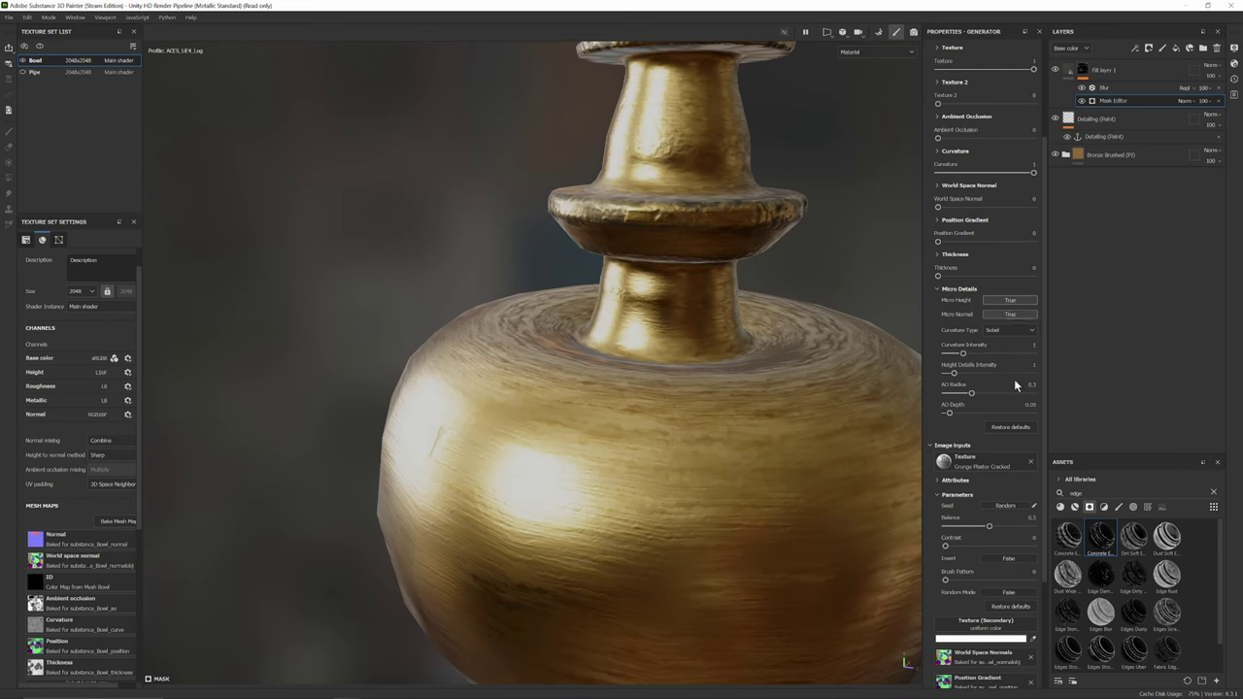
- Assign the Detailing (Paint) anchor point to the Mask Editor generator's Micro Normal and Micro Height inputs
scroll(1014, 386, "down", 3)
left_click(1006, 636)
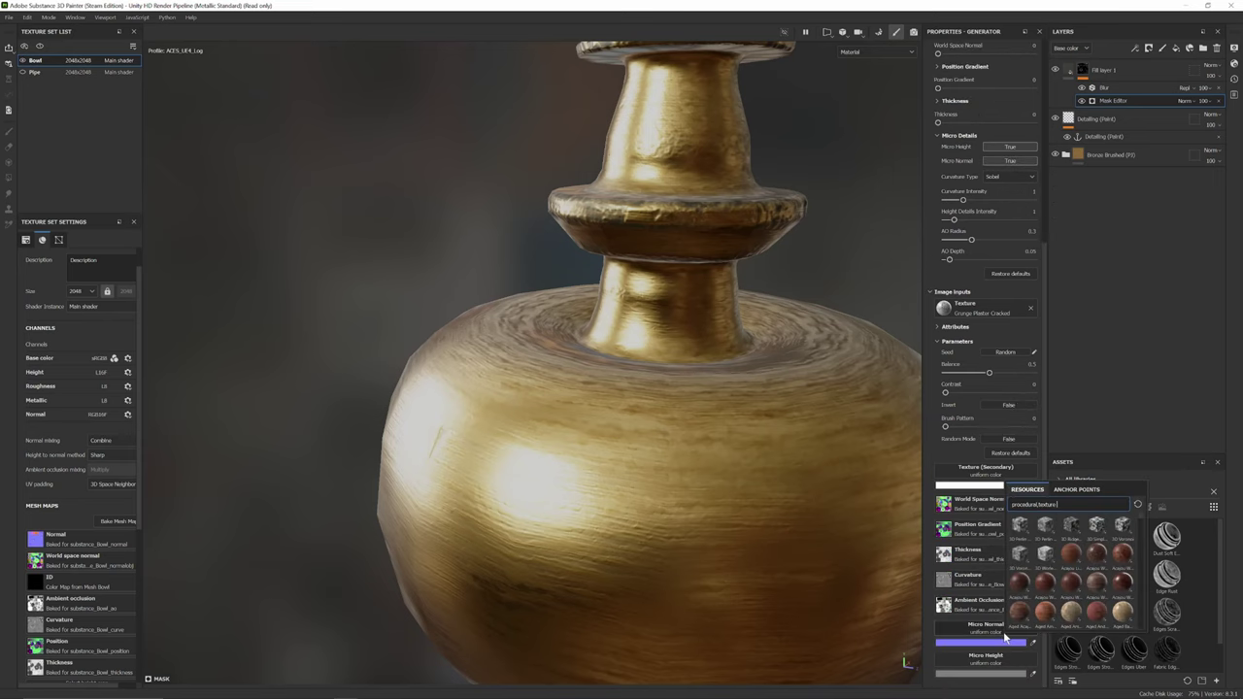
left_click(1074, 489)
left_click(1053, 507)
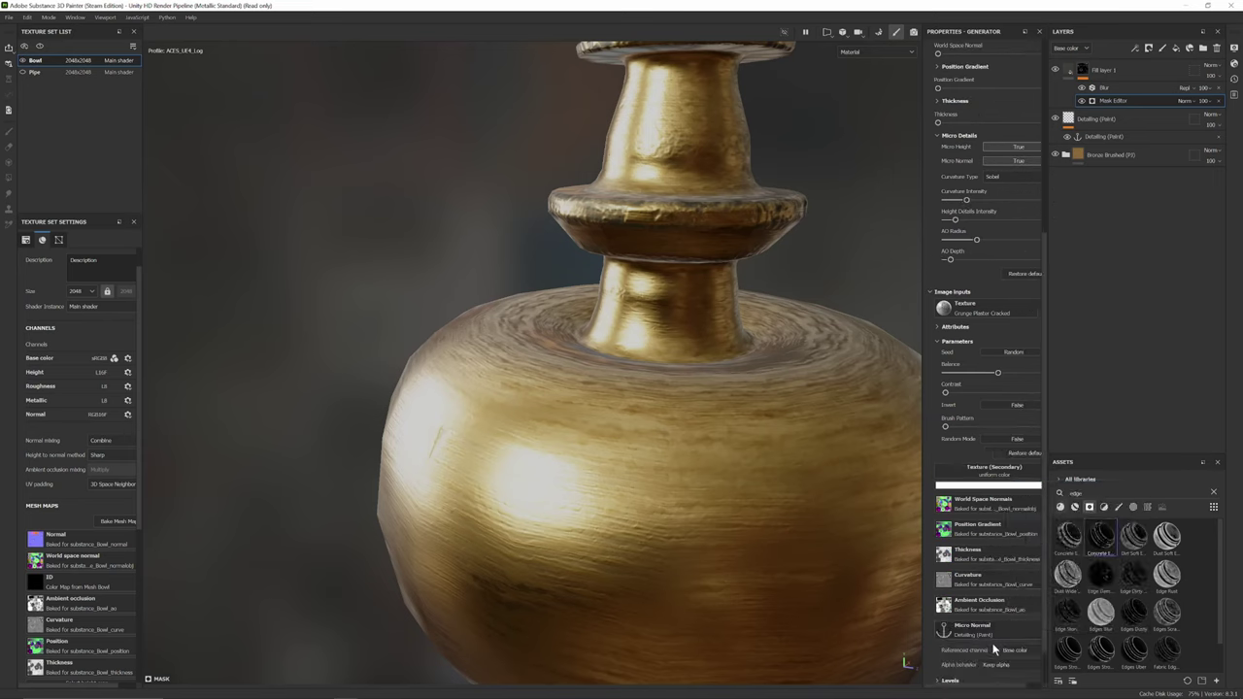
left_click(998, 641)
left_click(1068, 507)
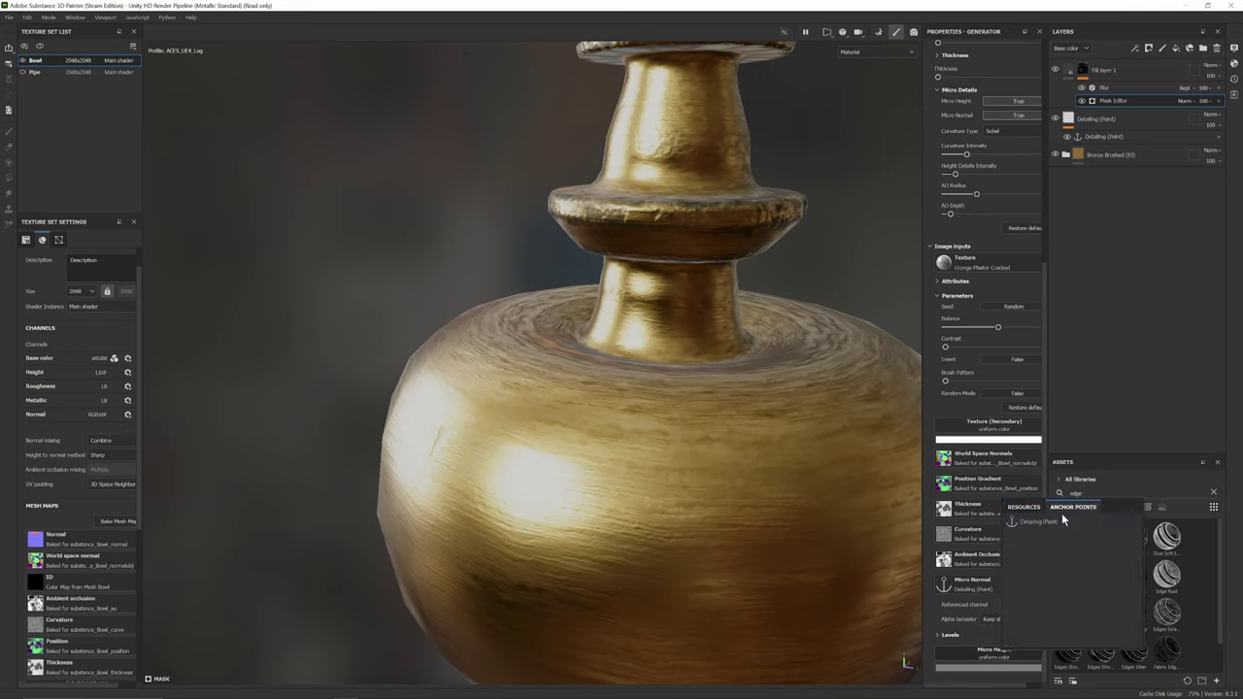
left_click(1016, 542)
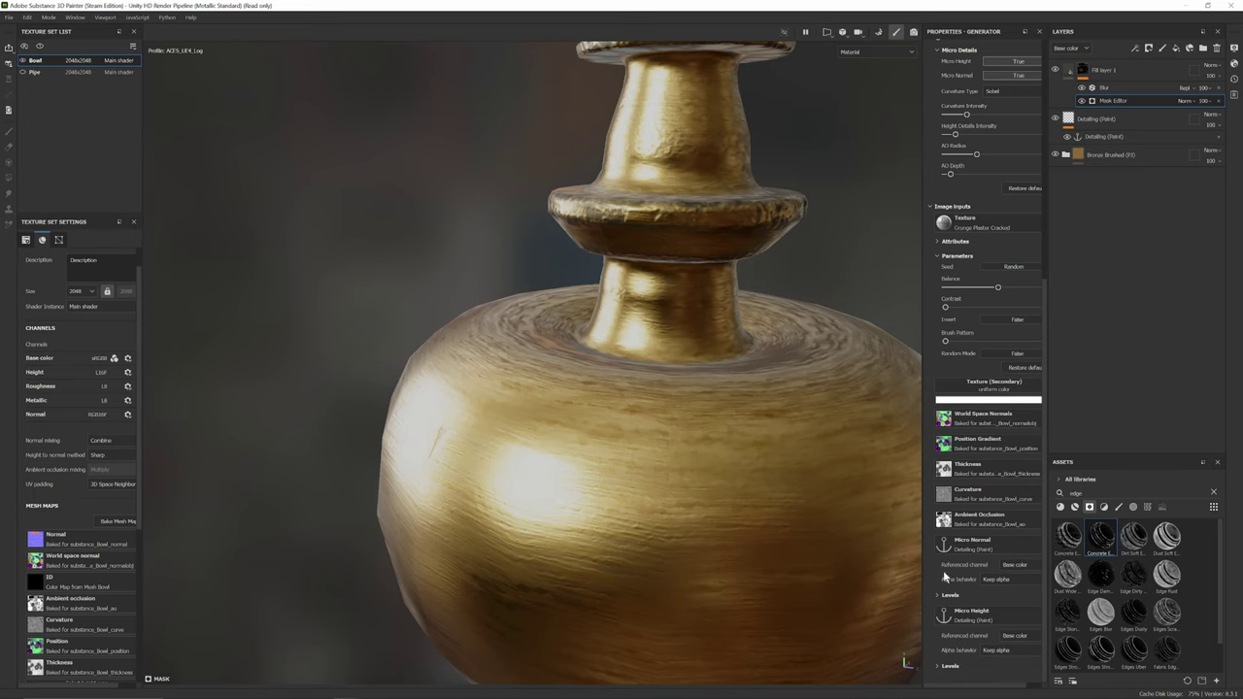
- Set the referenced channel to Normal for the Micro Normal input and to Height for the Micro Height input
left_click_drag(922, 563, 865, 566)
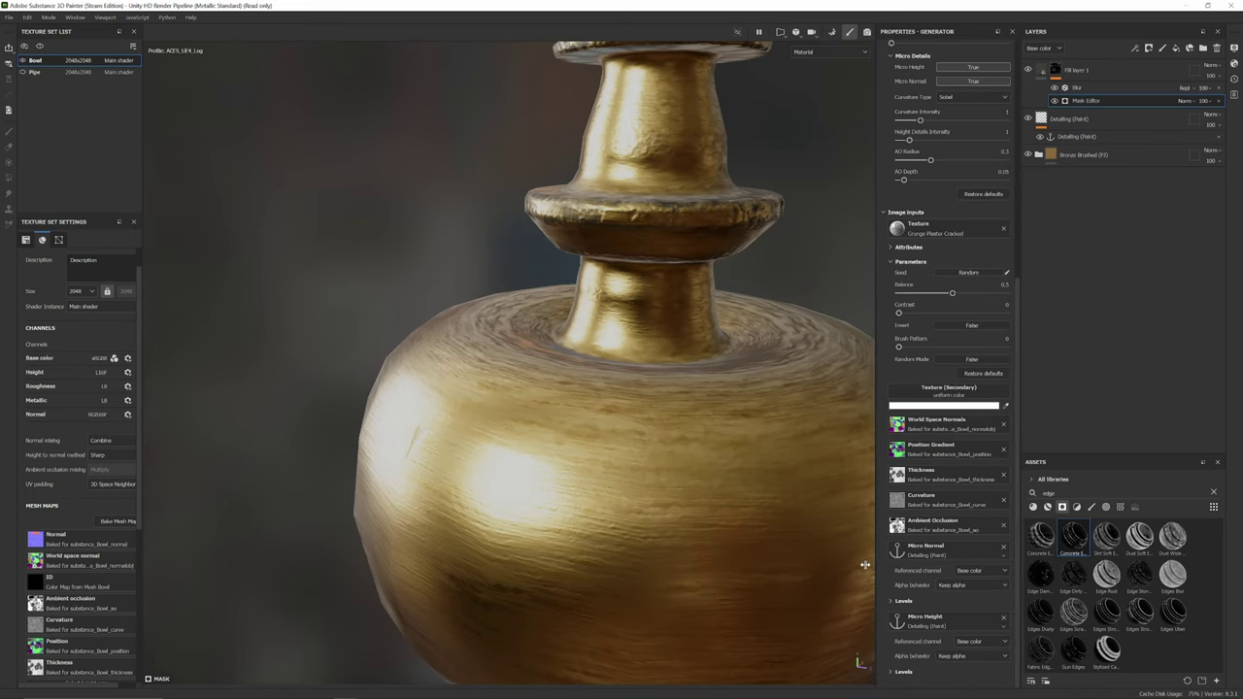
left_click(964, 570)
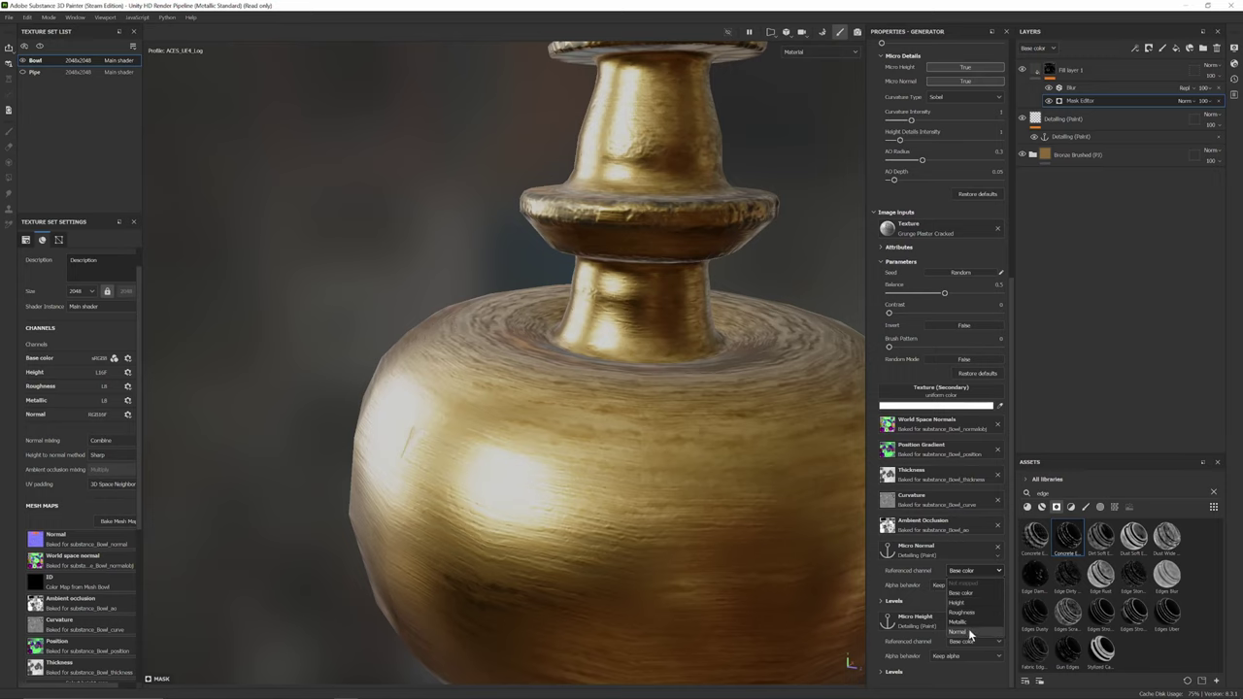
left_click(976, 629)
left_click(959, 600)
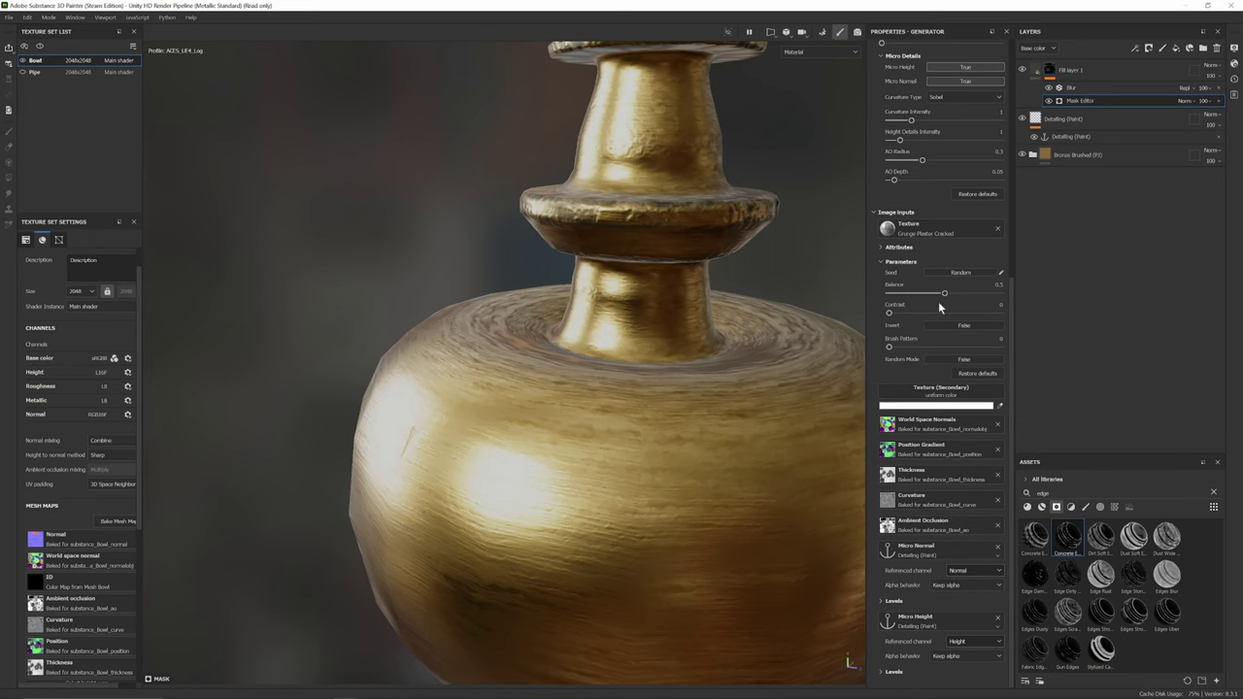
- Paint a trial stroke down the bowl's body on the Detailing (Paint) layer and undo it
left_click(1064, 118)
mouse_move(652, 397)
left_mouse_down()
mouse_move(642, 509)
mouse_move(660, 540)
left_mouse_up()
scroll(643, 505, "up", 2)
scroll(650, 509, "up", 2)
key("ctrl+z")
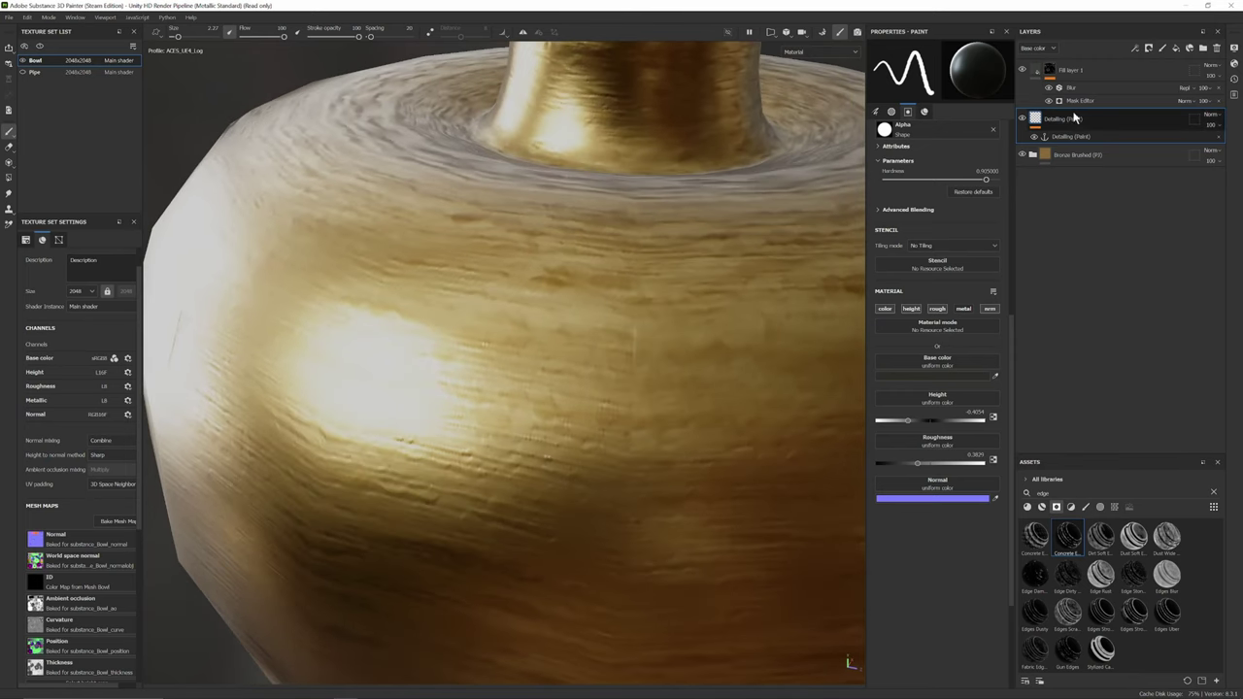
- Set the Mask Editor's Global Balance to about 0.26 and Global Contrast to 0.2
left_click(1085, 102)
scroll(580, 301, "down", 3)
left_click_drag(583, 311, 612, 442, "alt")
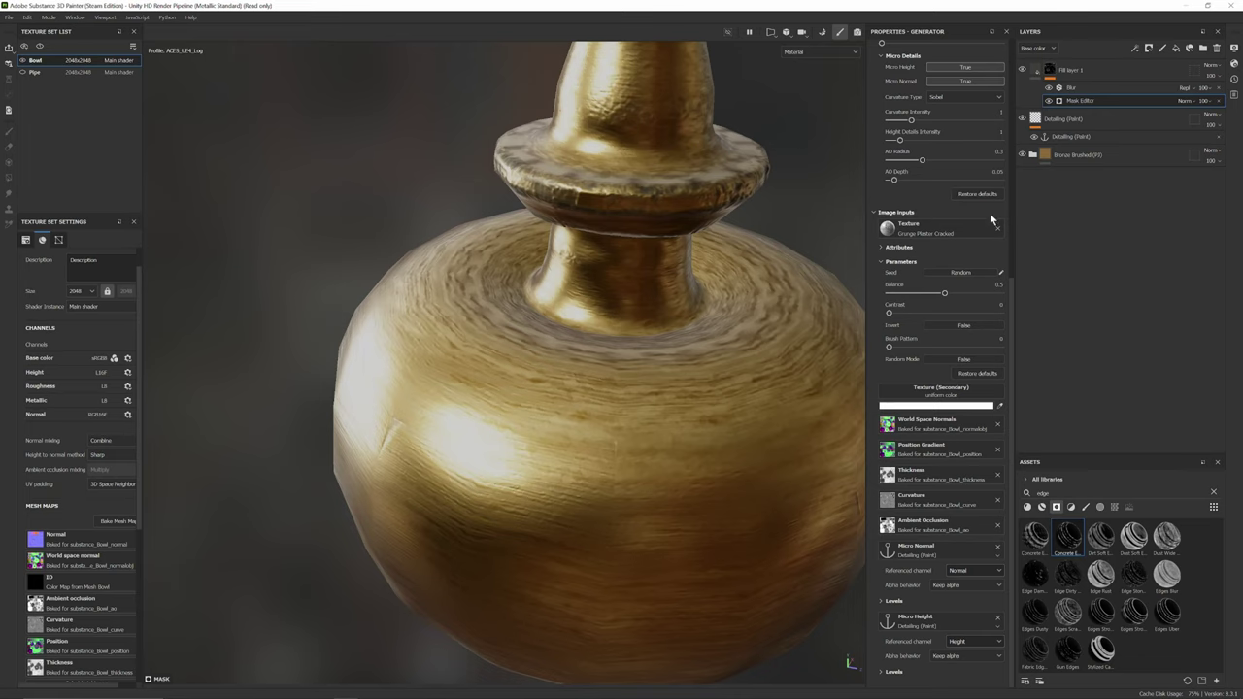
scroll(973, 246, "up", 6)
scroll(942, 201, "up", 1)
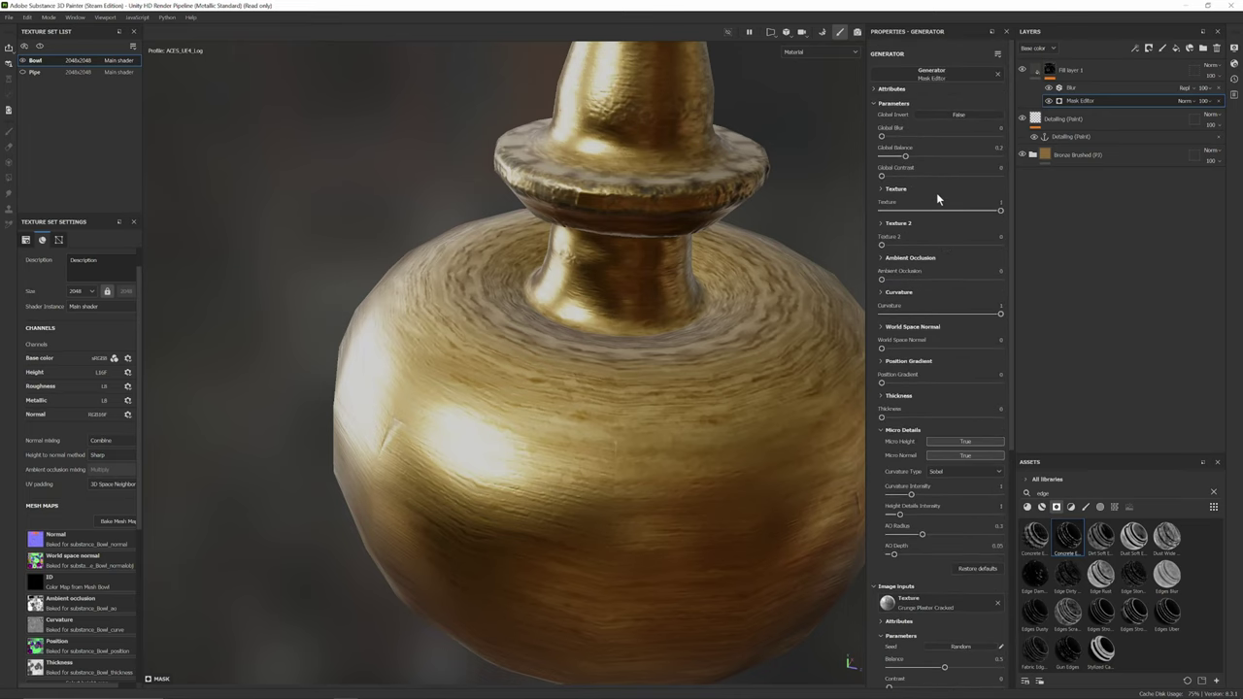
left_click_drag(905, 157, 913, 163)
left_click(894, 175)
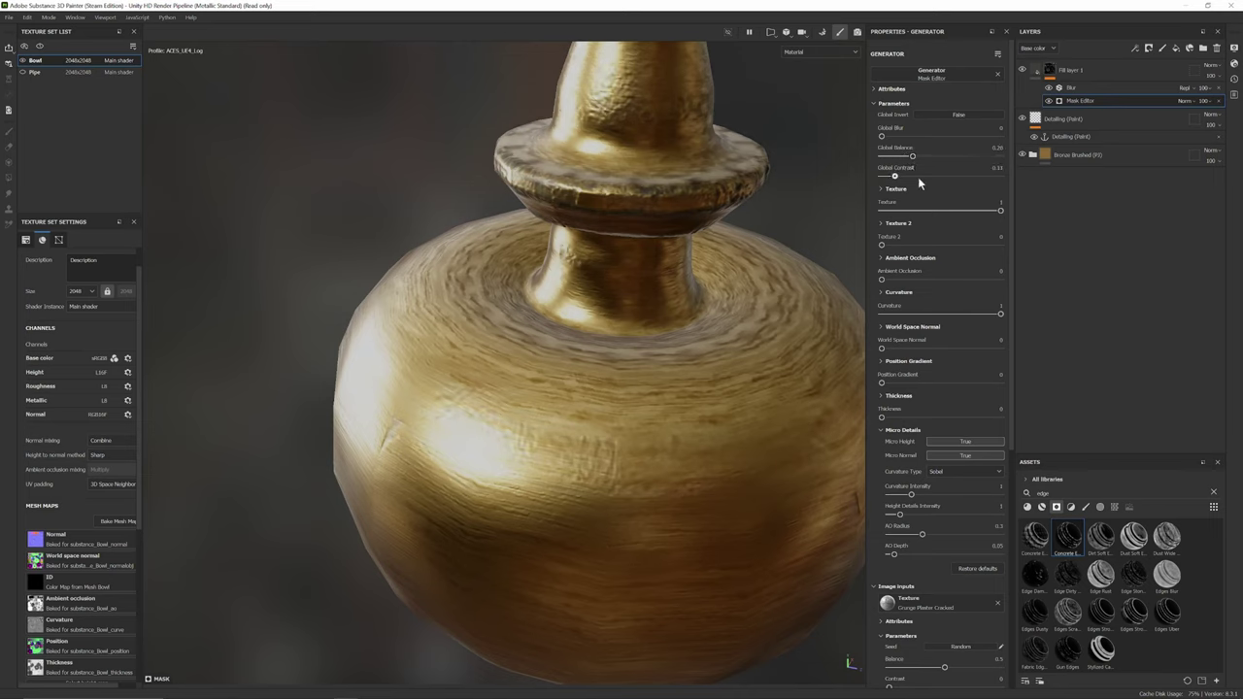
left_click(912, 177)
left_click(905, 176)
- Paint a test groove below the bowl's neck on the Detailing (Paint) layer and check the texture set's size options
left_click(1085, 124)
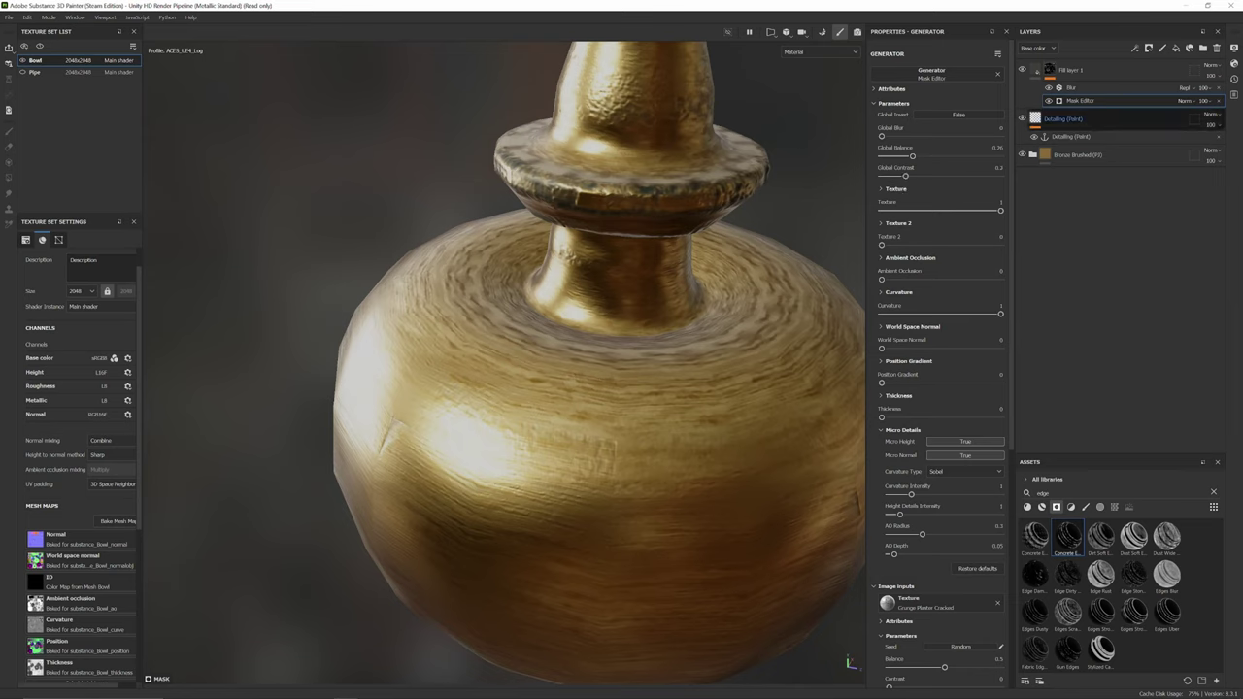
left_click(1073, 120)
mouse_move(638, 398)
left_mouse_down()
mouse_move(638, 493)
mouse_move(636, 456)
left_mouse_up()
scroll(637, 477, "up", 2)
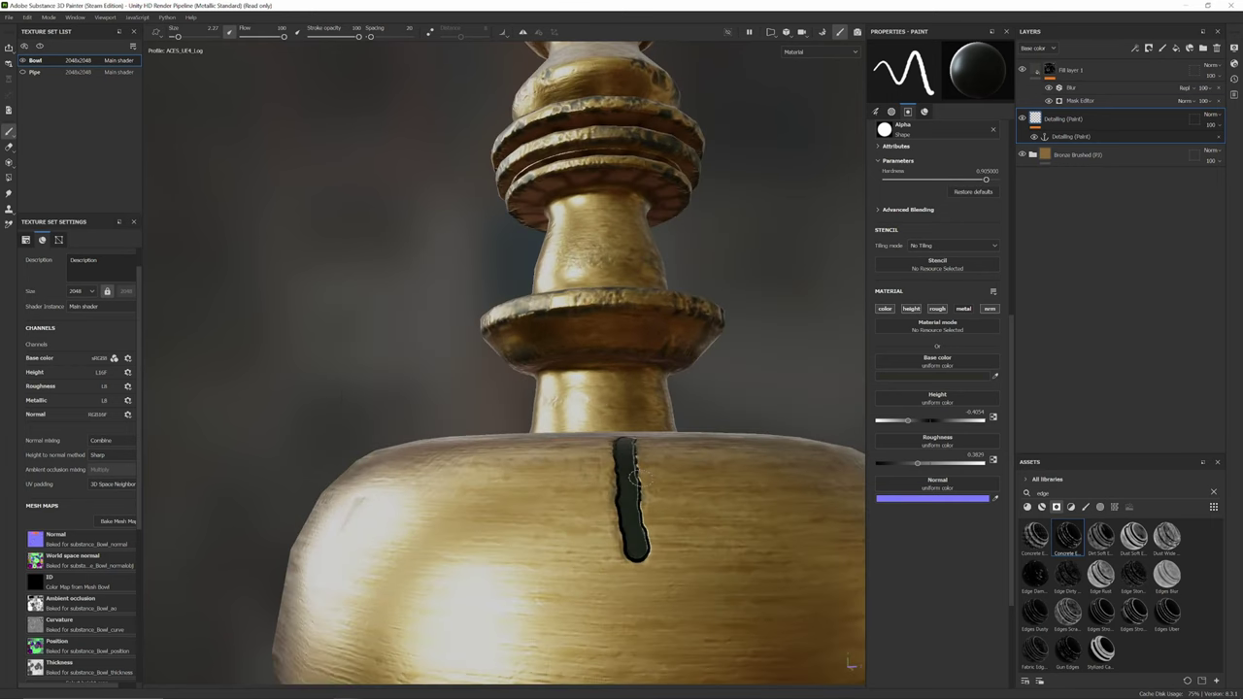
scroll(636, 478, "up", 4)
left_click_drag(636, 478, 625, 514, "alt")
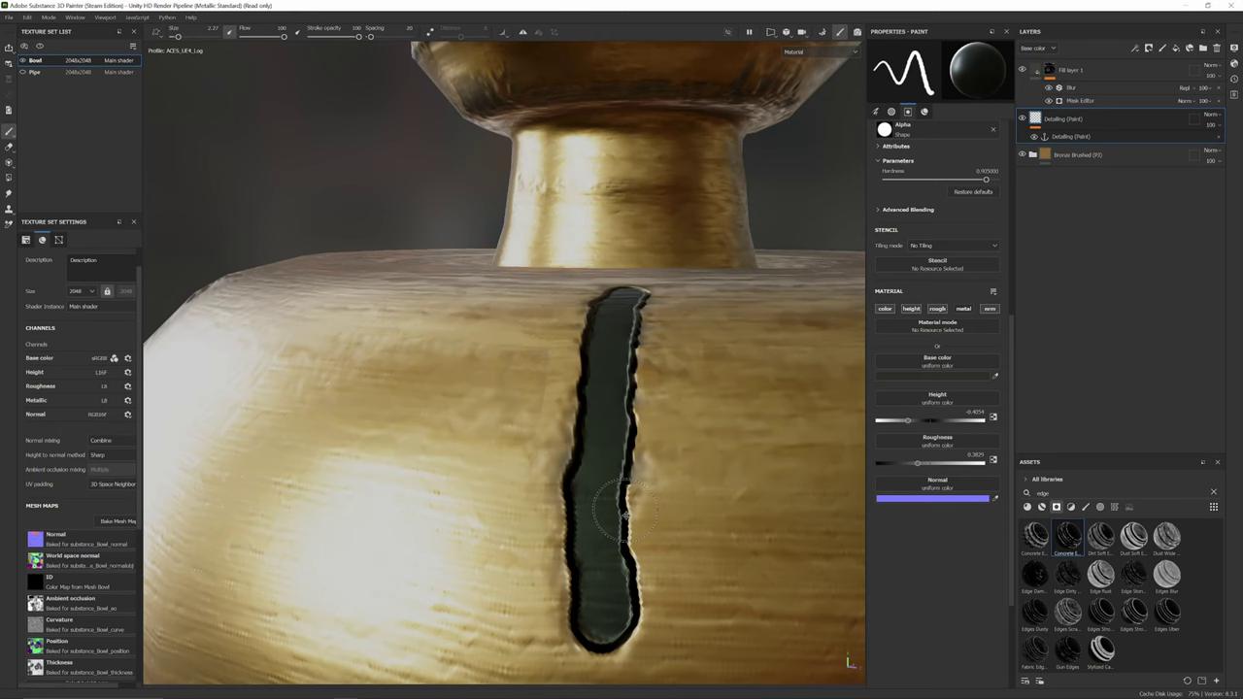
left_click(81, 291)
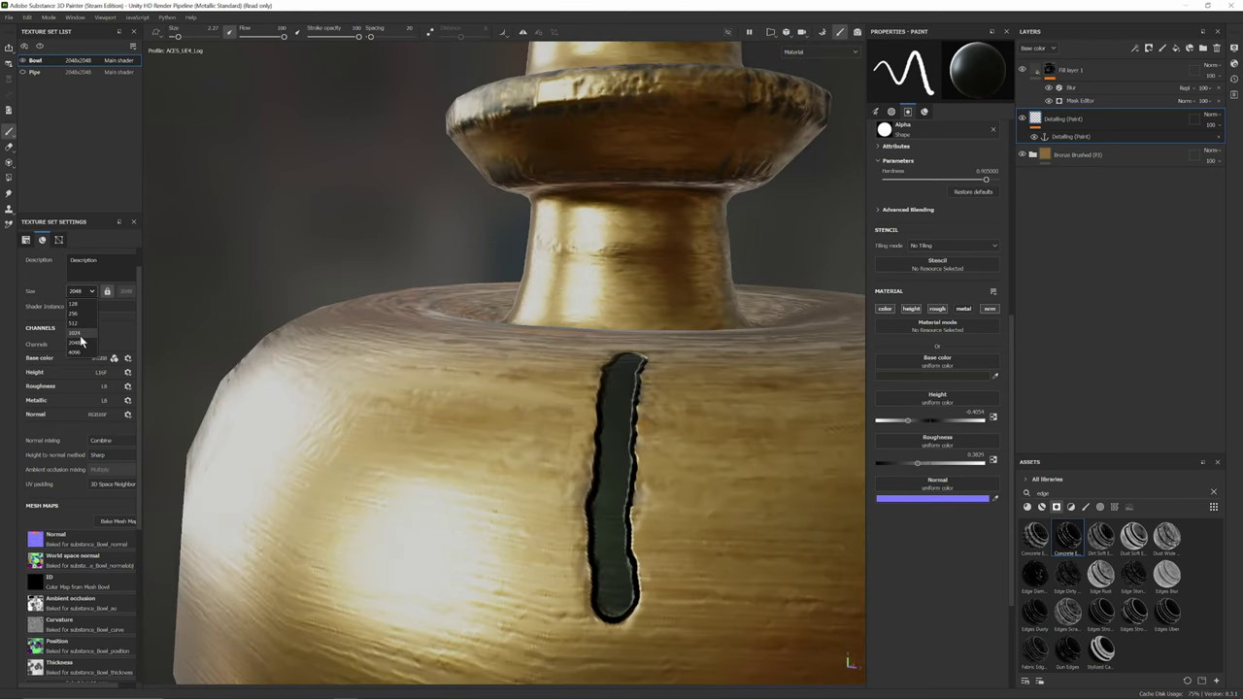
left_click(73, 351)
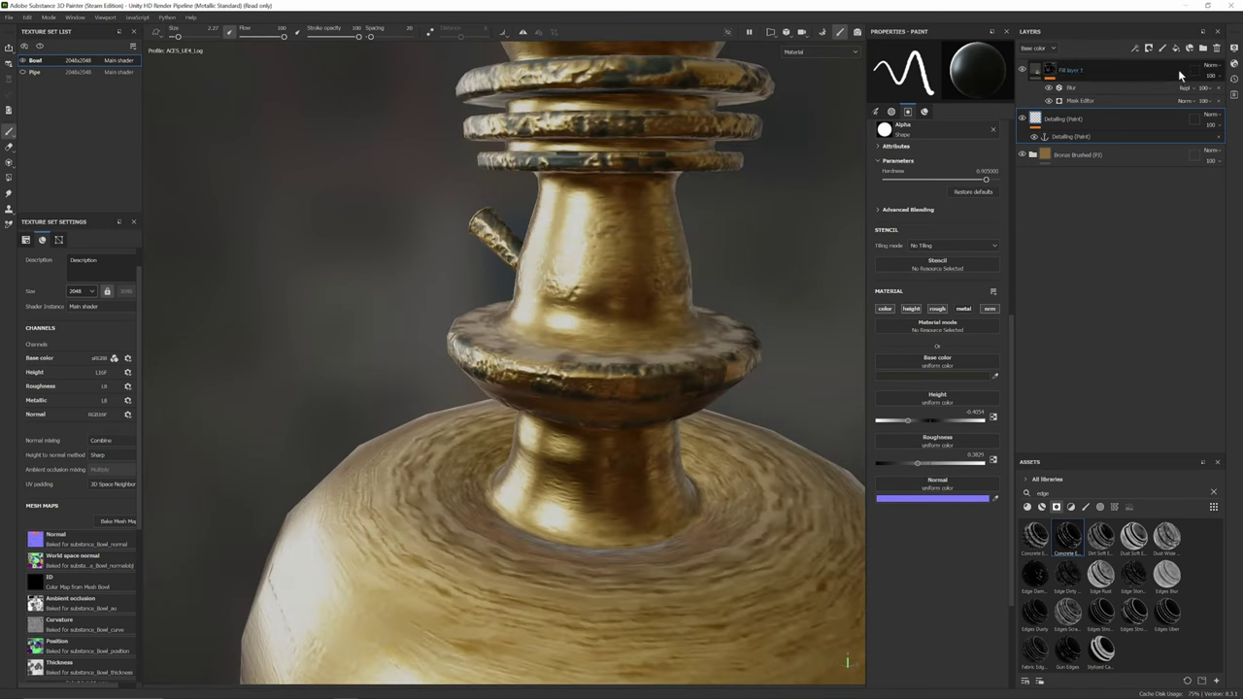
- Lower Fill layer 1's opacity to 55 and lighten its base color to a pale gray-green
left_click(1219, 95)
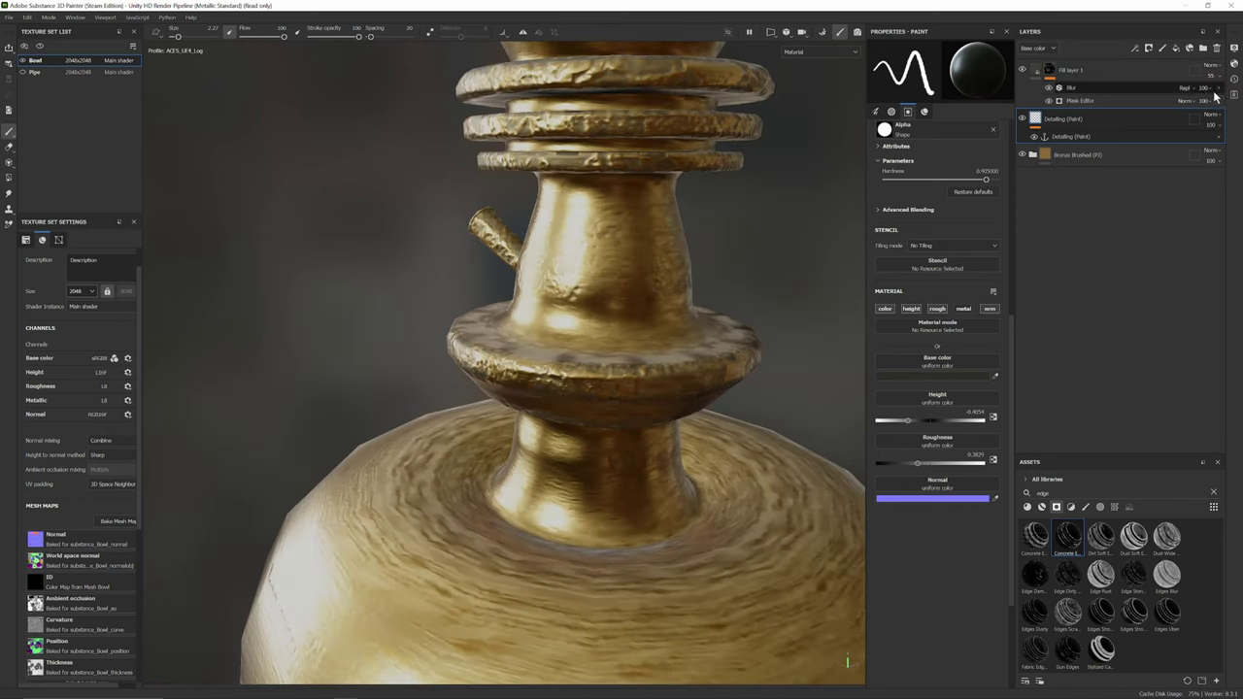
left_click(1039, 72)
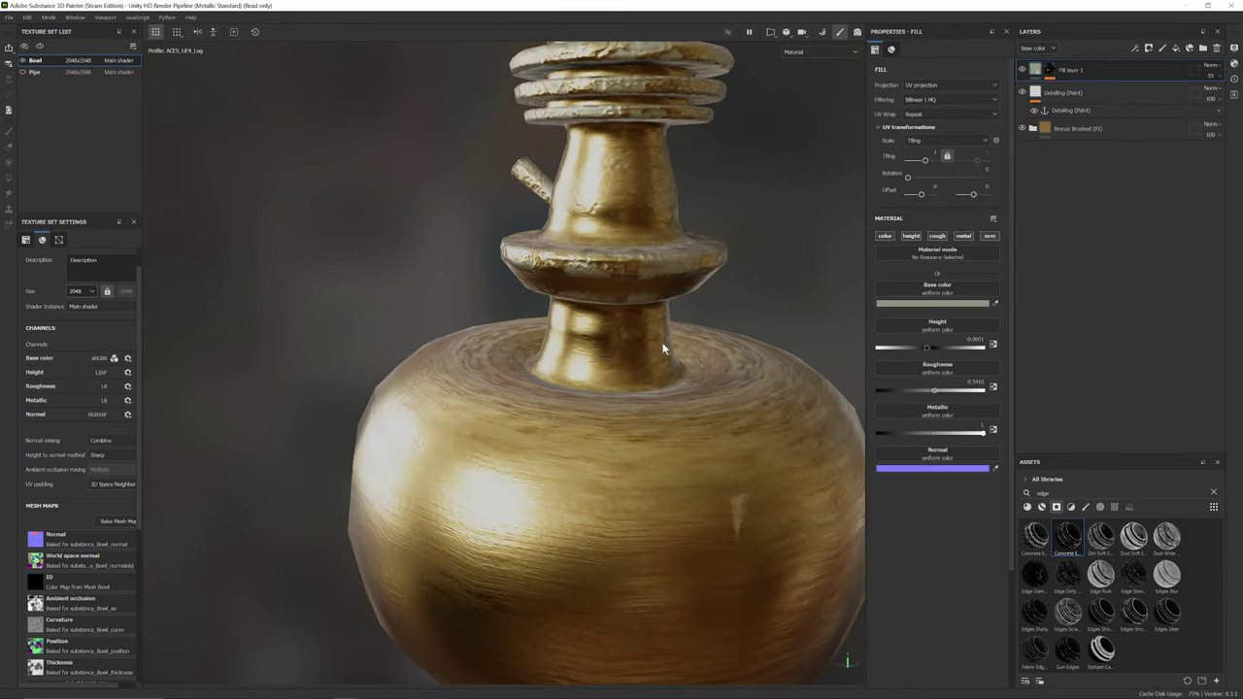
left_click_drag(621, 389, 676, 438, "alt")
- Test the lighter edge staining with two trial grooves on the bowl in the Detailing (Paint) layer, undoing each one
left_click(1064, 94)
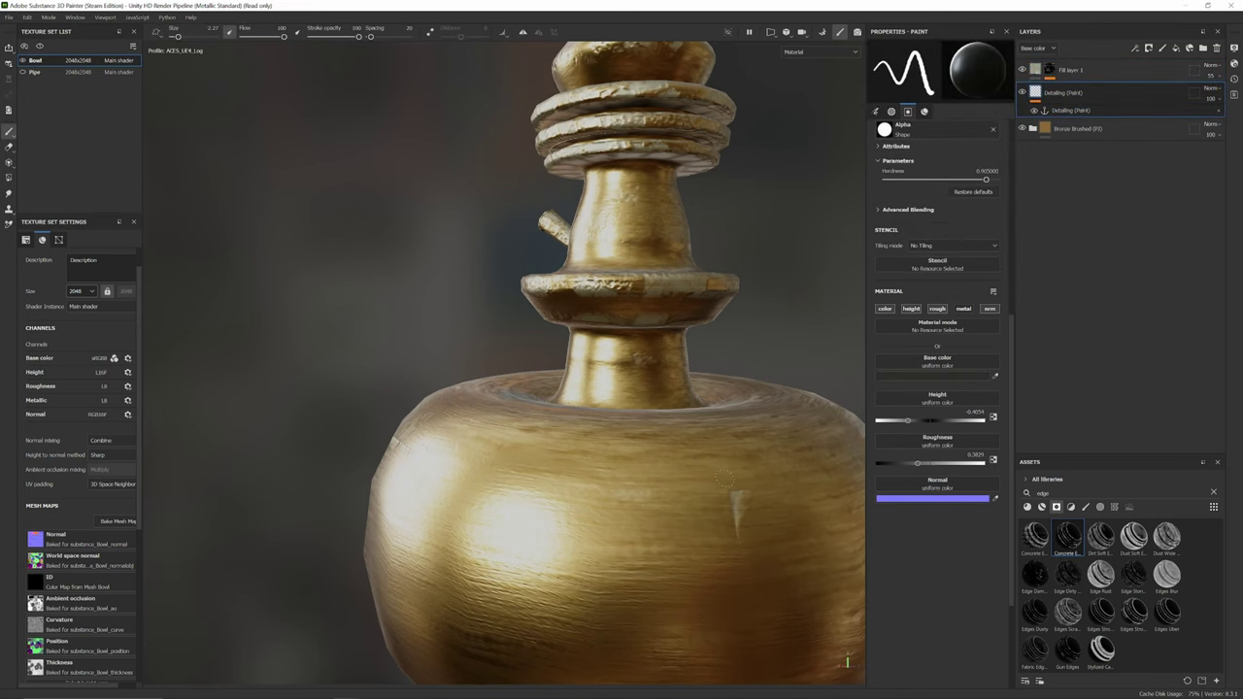
left_click_drag(720, 476, 740, 550)
middle_click_drag(740, 543, 677, 437, "alt")
mouse_move(677, 437)
left_mouse_down("alt")
mouse_move(583, 414)
mouse_move(595, 454)
left_mouse_up("alt")
key("ctrl+z")
left_click_drag(672, 340, 667, 454)
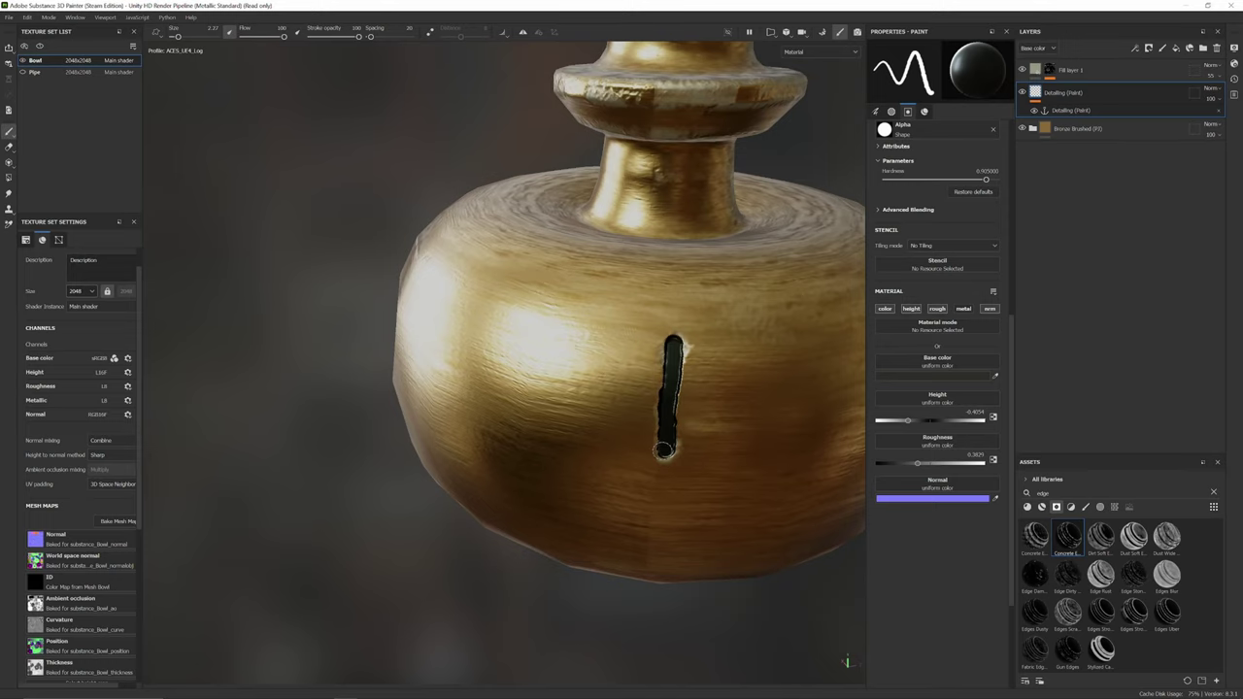
scroll(671, 400, "up", 10)
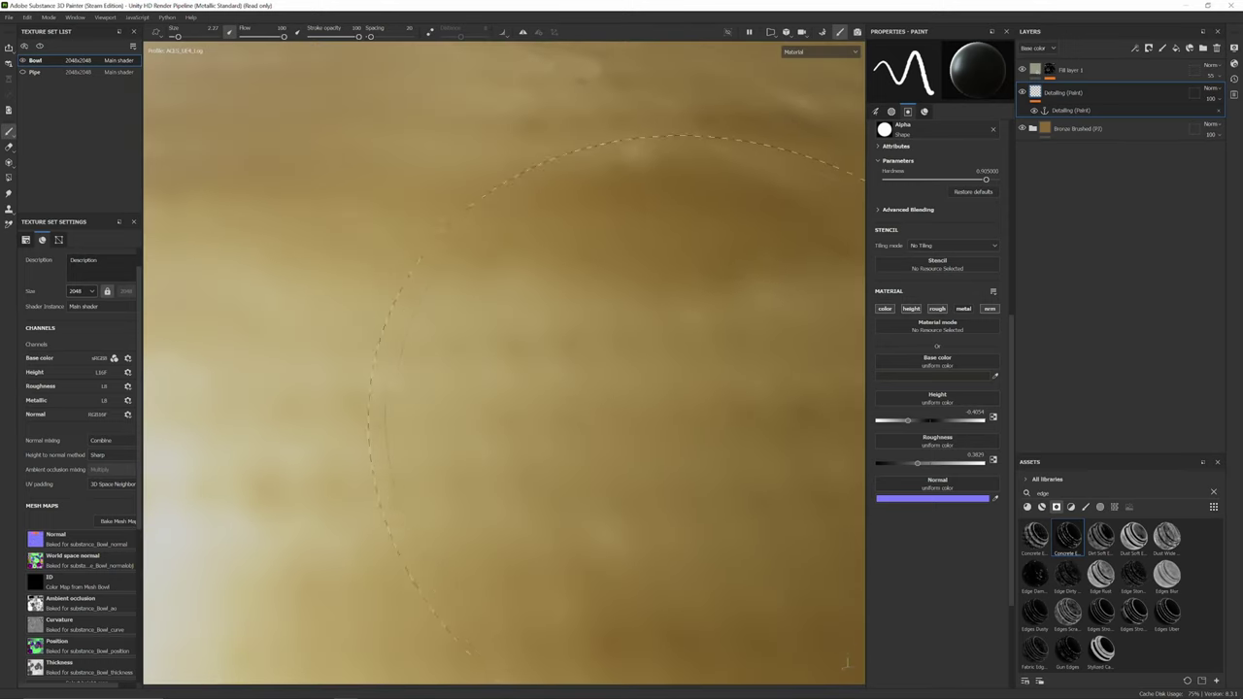
scroll(649, 368, "down", 5)
scroll(649, 367, "down", 10)
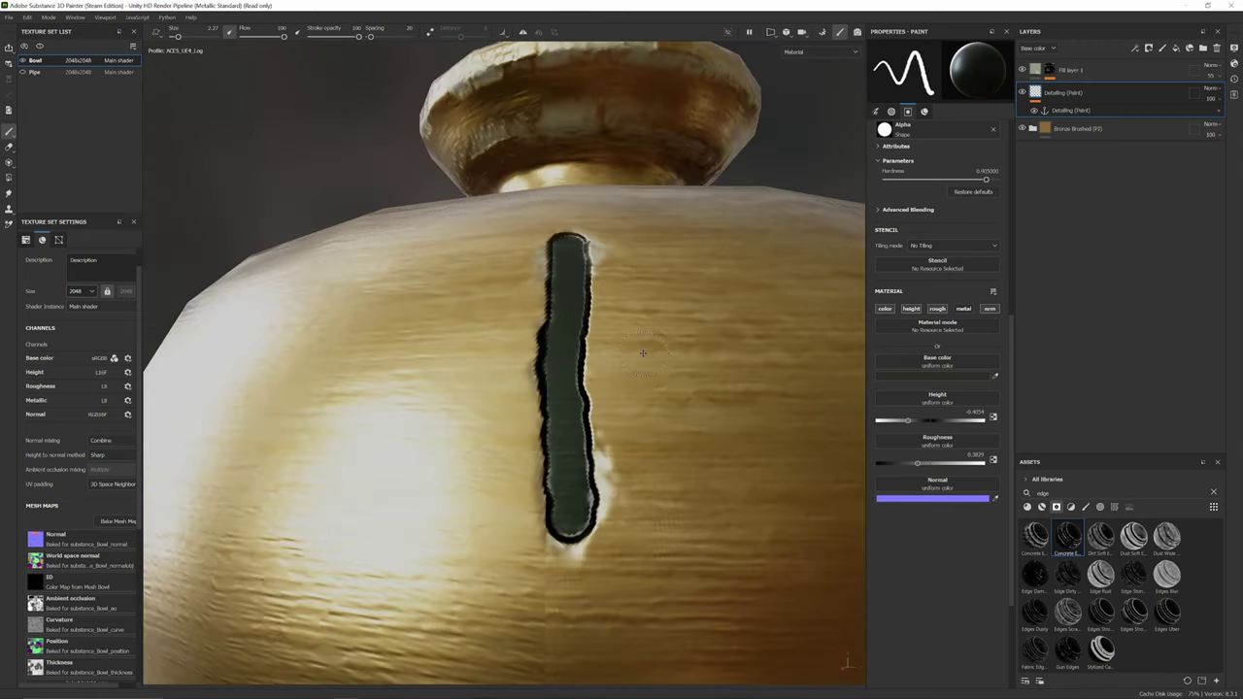
key("ctrl+z")
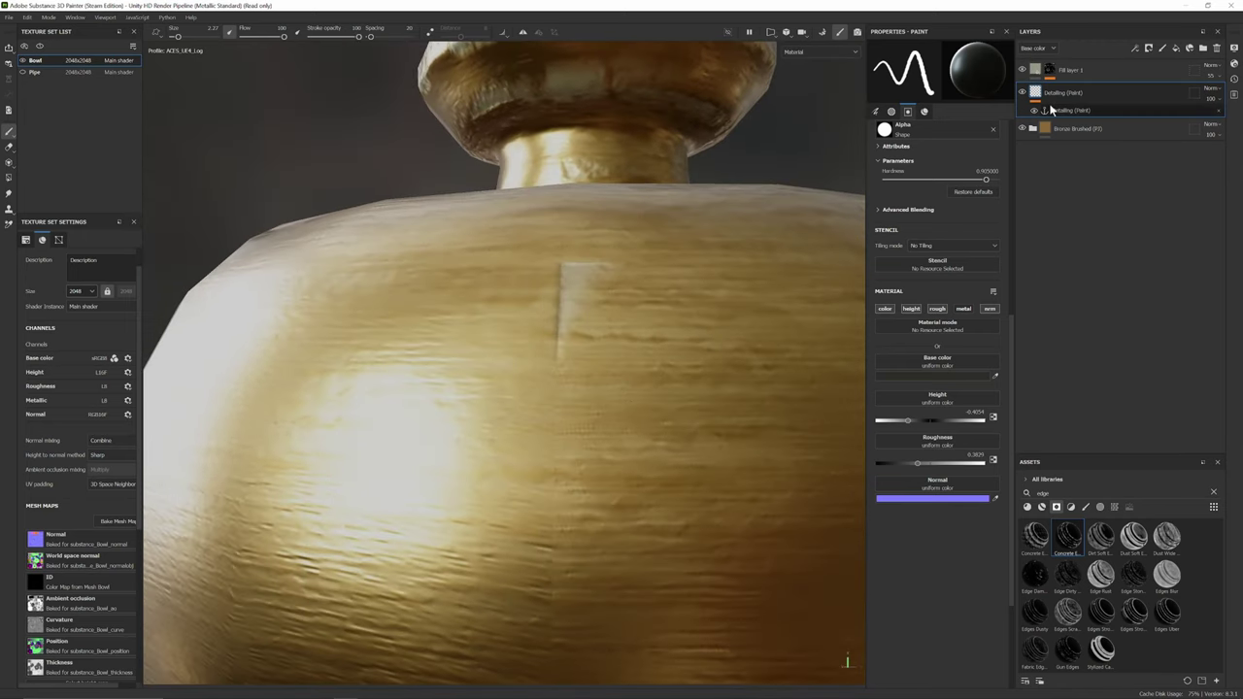
- Try a short stroke over the small pale mark on the bowl's upper body and inspect the surrounding surface
left_click(1066, 95)
left_click_drag(723, 145, 743, 199, "alt")
scroll(738, 198, "down", 3)
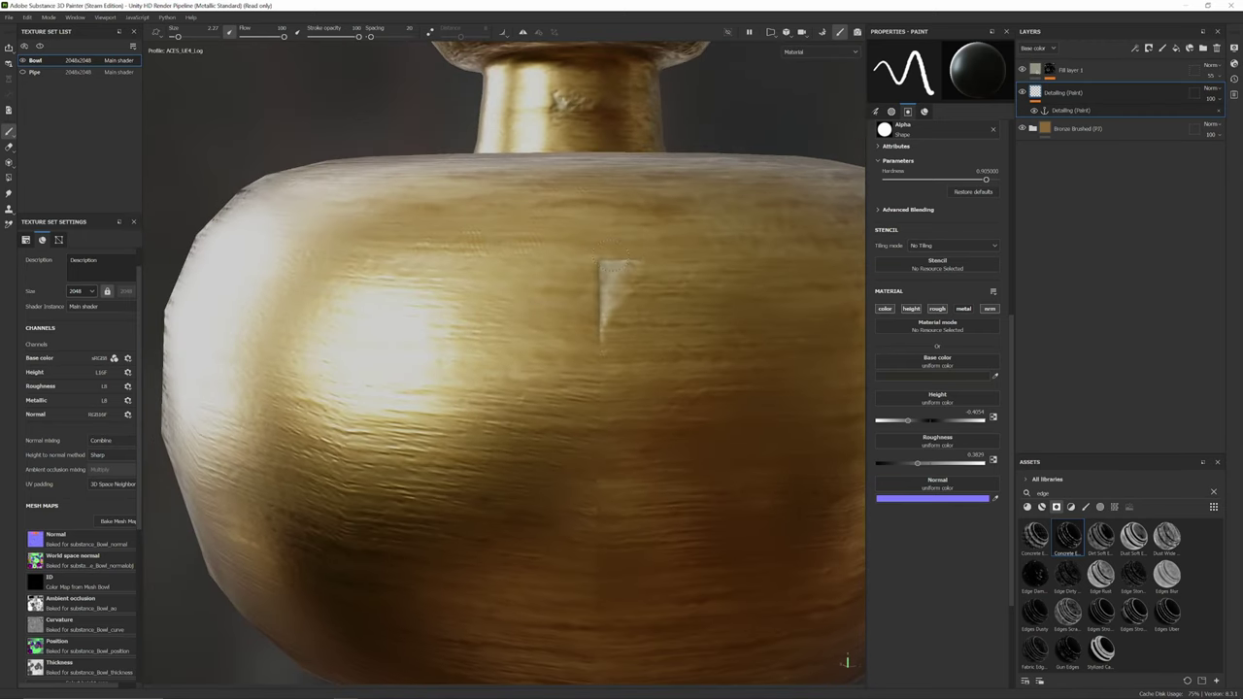
mouse_move(607, 254)
left_mouse_down()
mouse_move(591, 286)
mouse_move(598, 339)
left_mouse_up()
scroll(639, 260, "up", 2)
scroll(649, 262, "down", 4)
left_click_drag(641, 267, 633, 352, "alt")
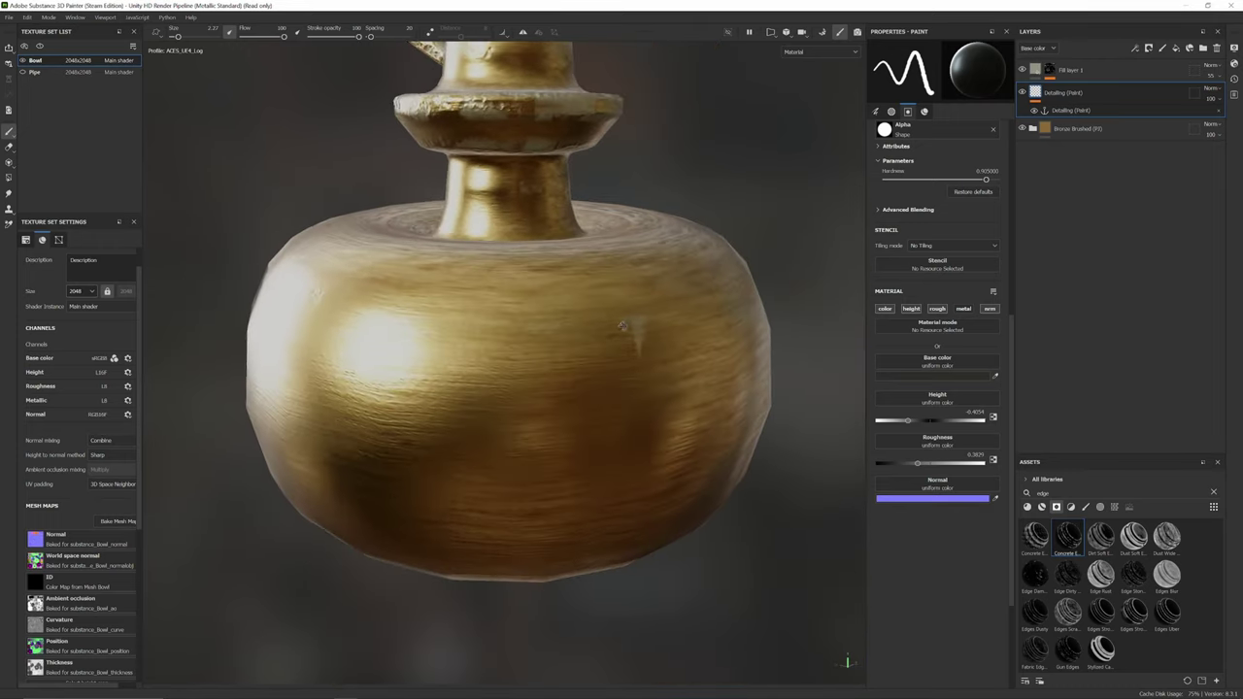
middle_click_drag(618, 313, 683, 478, "alt")
left_click_drag(736, 319, 674, 345, "alt")
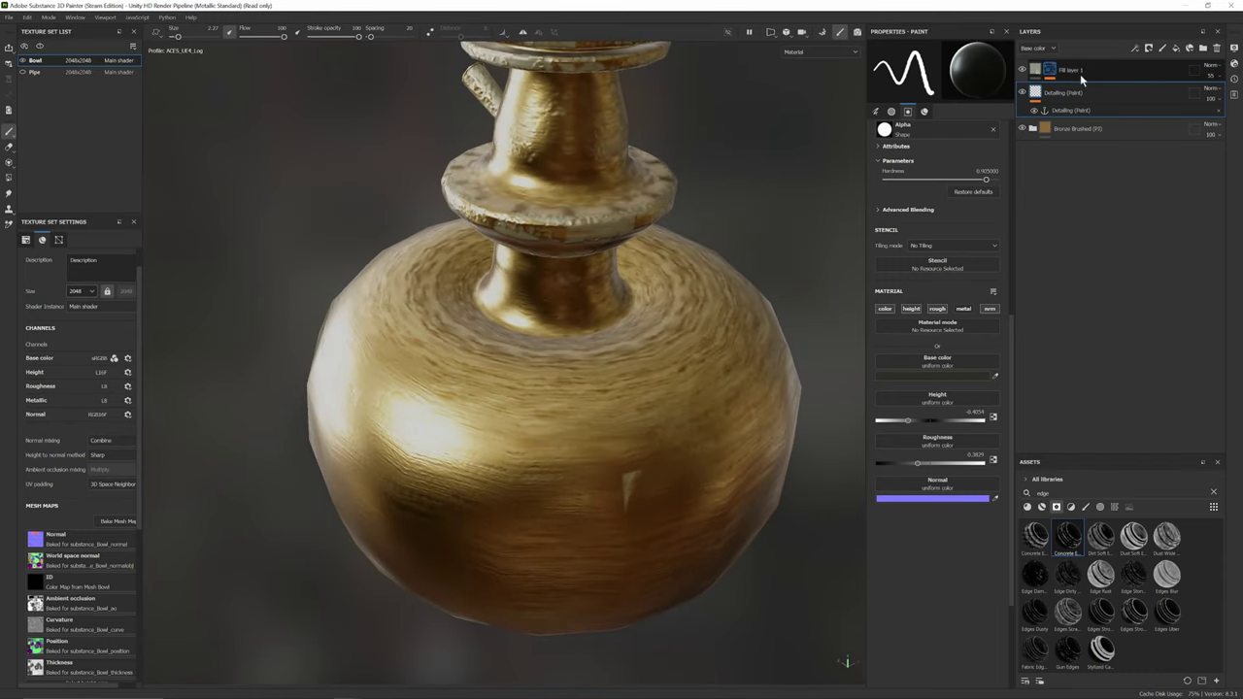
- Reduce the opacity of the Mask Editor in Fill layer 1's mask to 57
left_click(1051, 70)
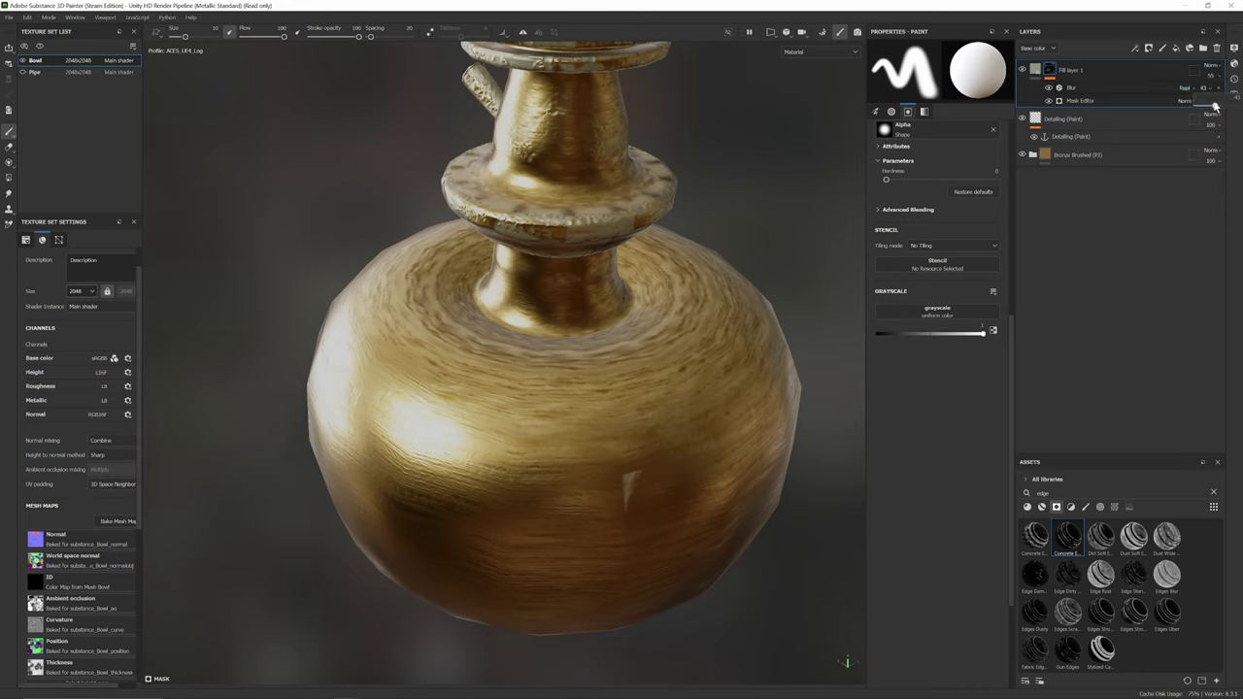
mouse_move(1214, 107)
left_mouse_down()
mouse_move(1239, 109)
mouse_move(1219, 116)
left_mouse_up()
left_click(1206, 101)
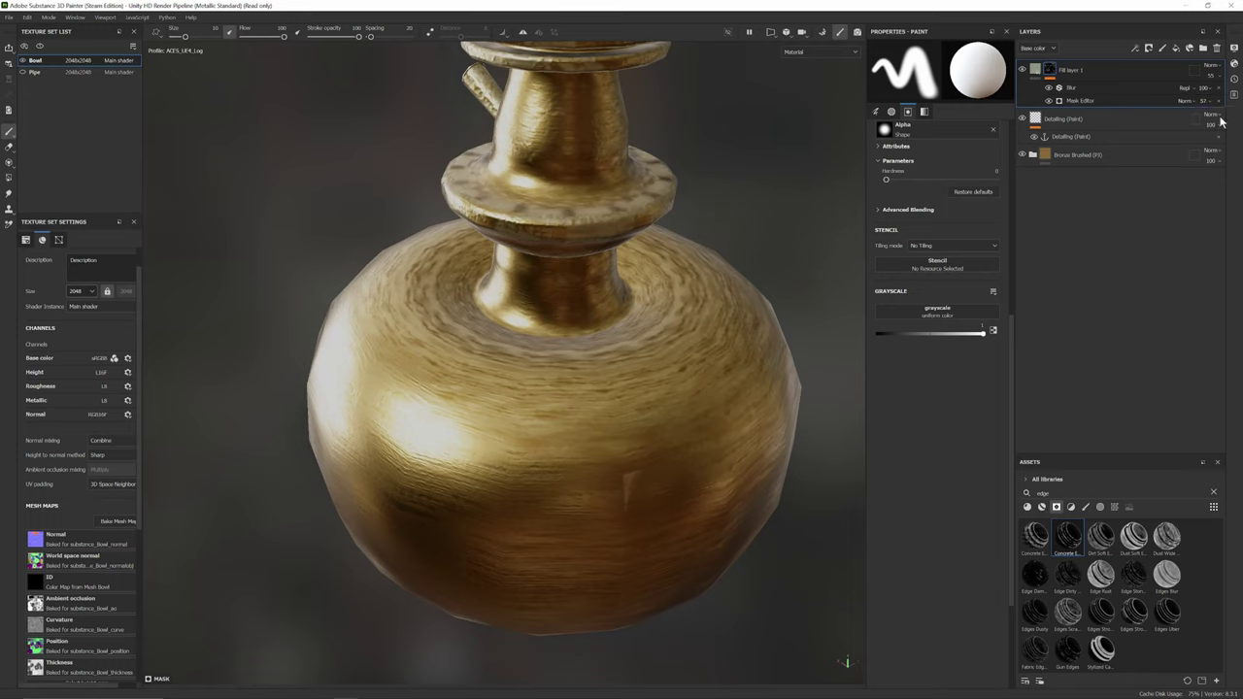
- Rename the edge staining fill layer as Slight Damage
double_click(1069, 72)
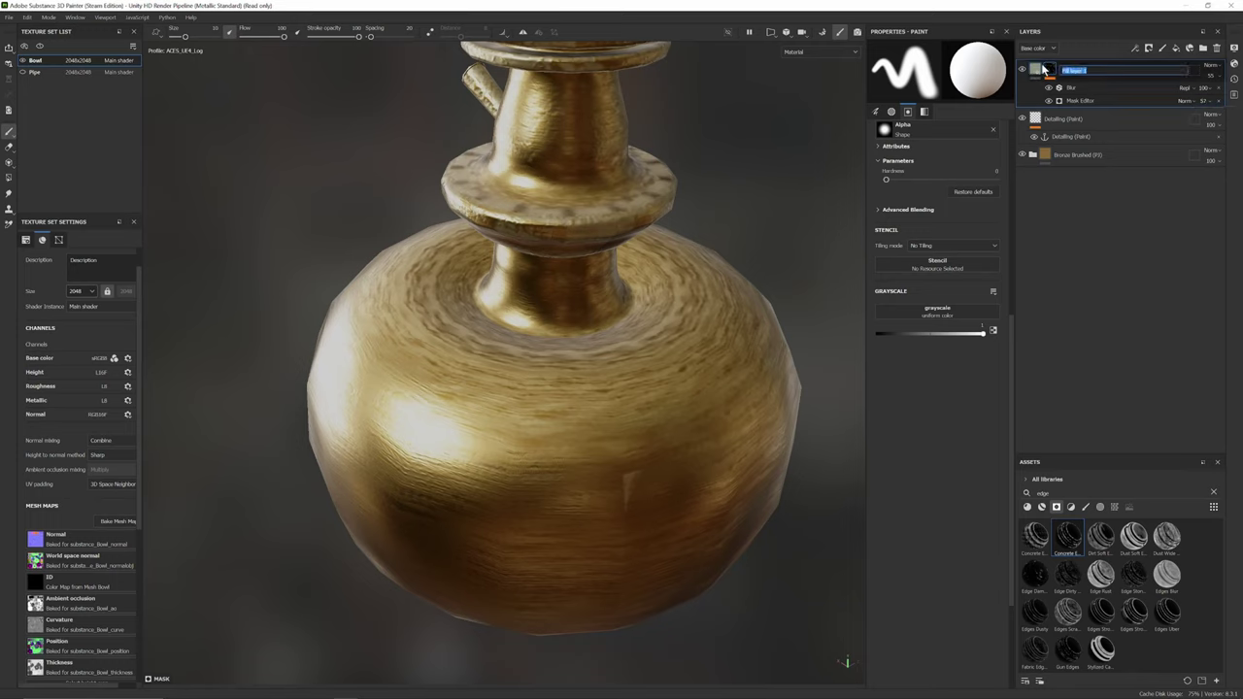
type("slight Damage")
key("Return")
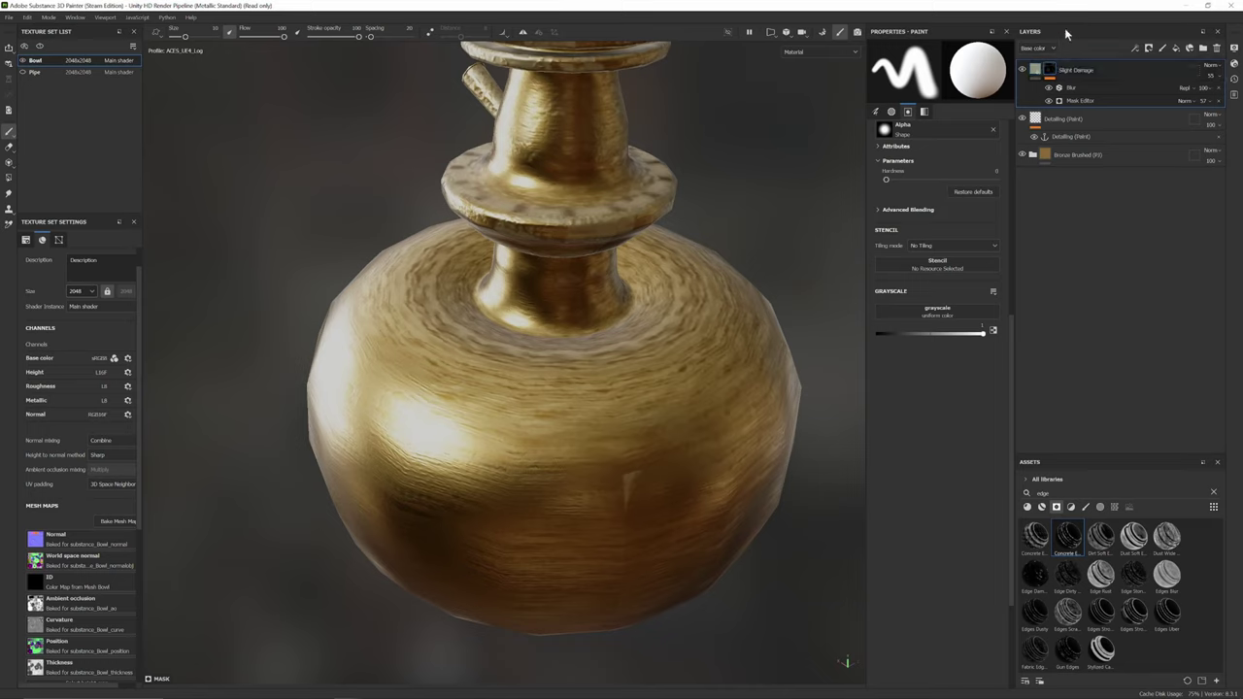
- Add a new fill layer and place it between the Detailing (Paint) layer and the Bronze Brushed folder
left_click(1188, 49)
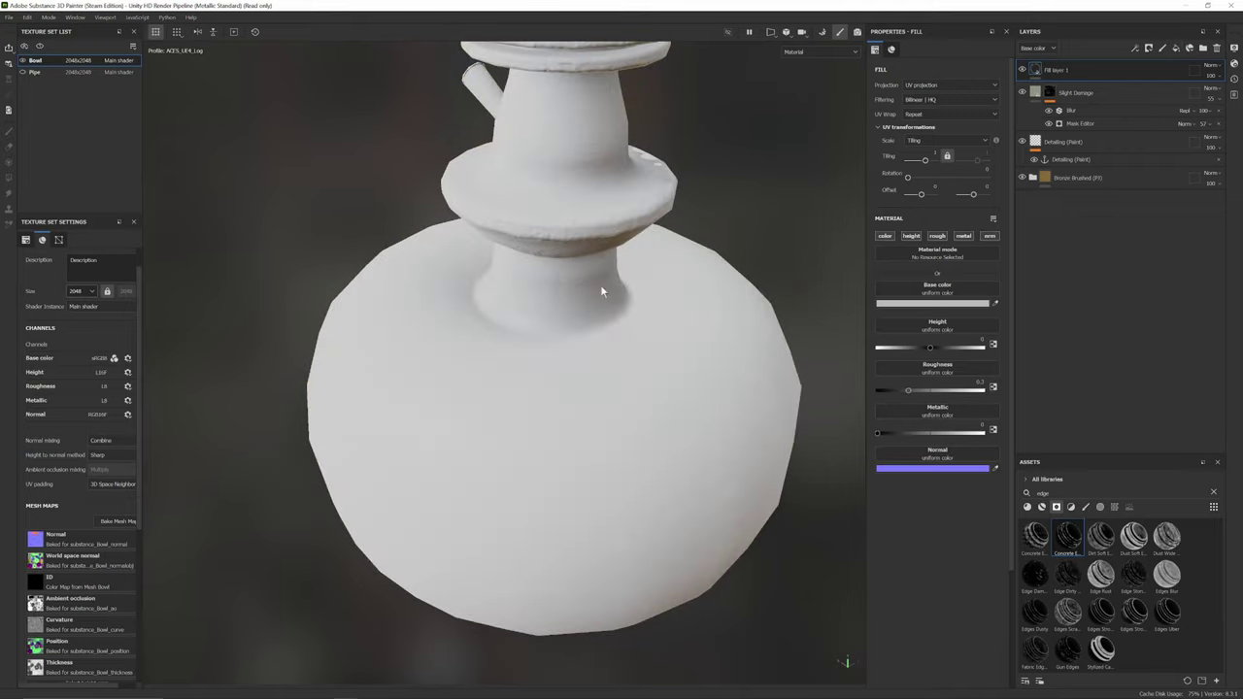
scroll(582, 283, "up", 3)
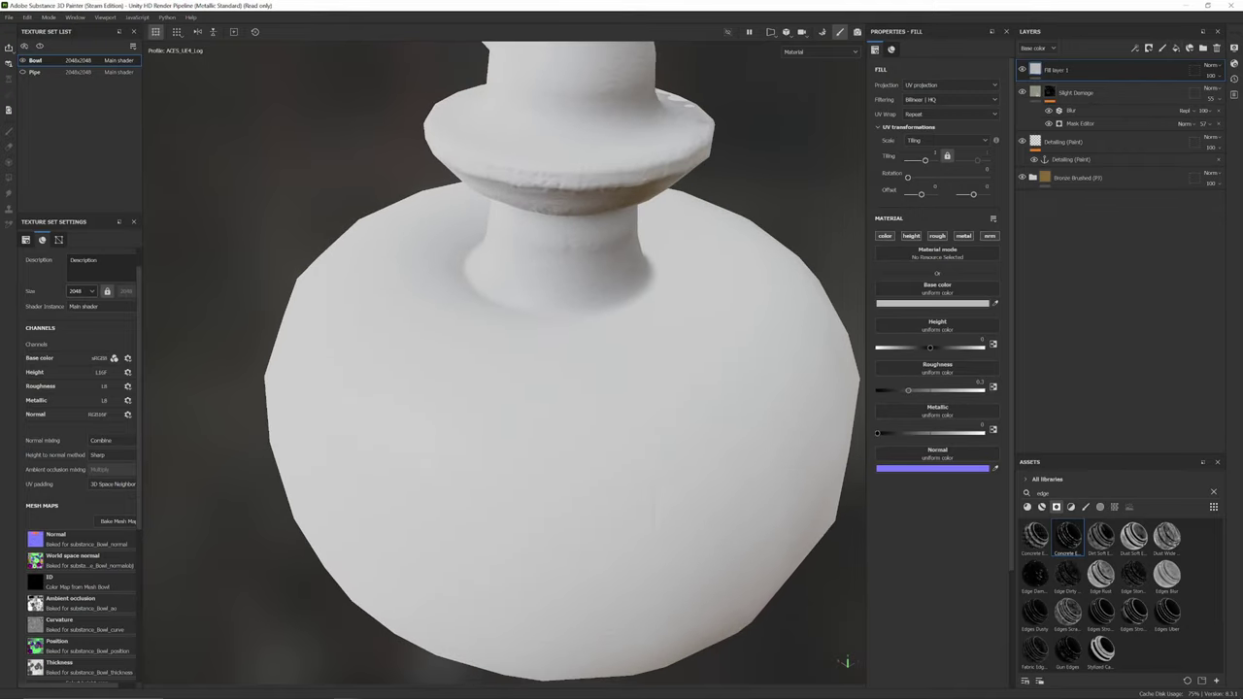
scroll(563, 359, "down", 2)
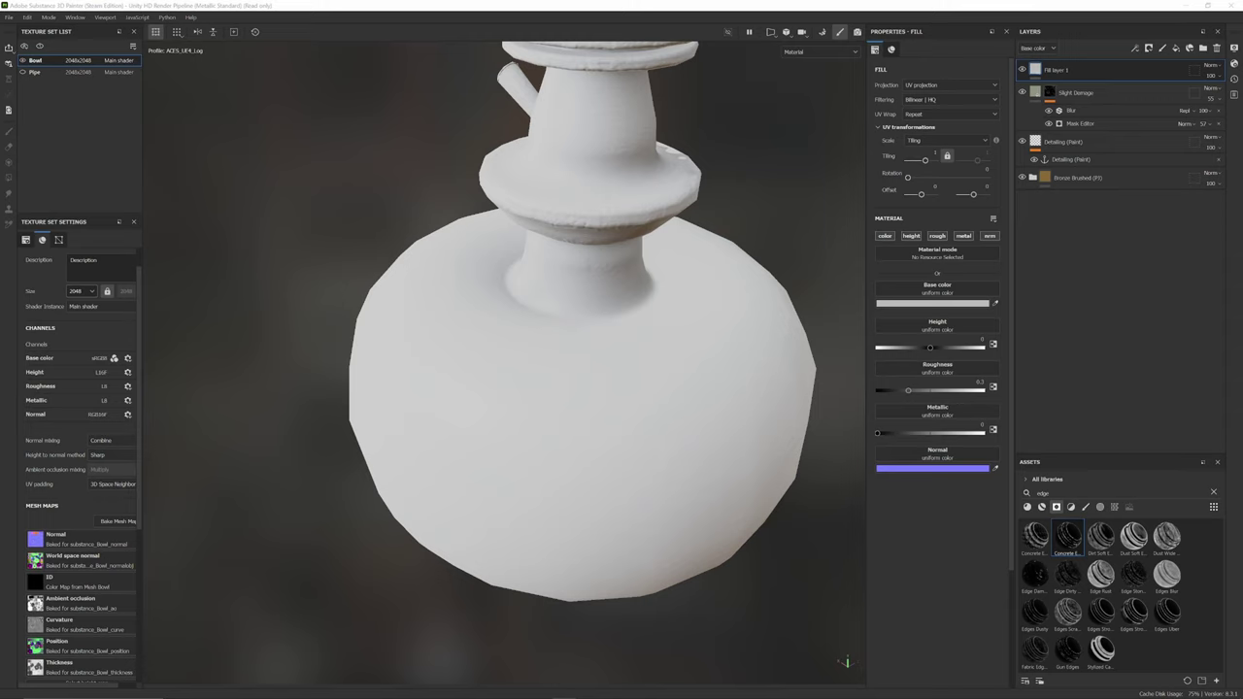
left_click_drag(1055, 68, 1088, 172)
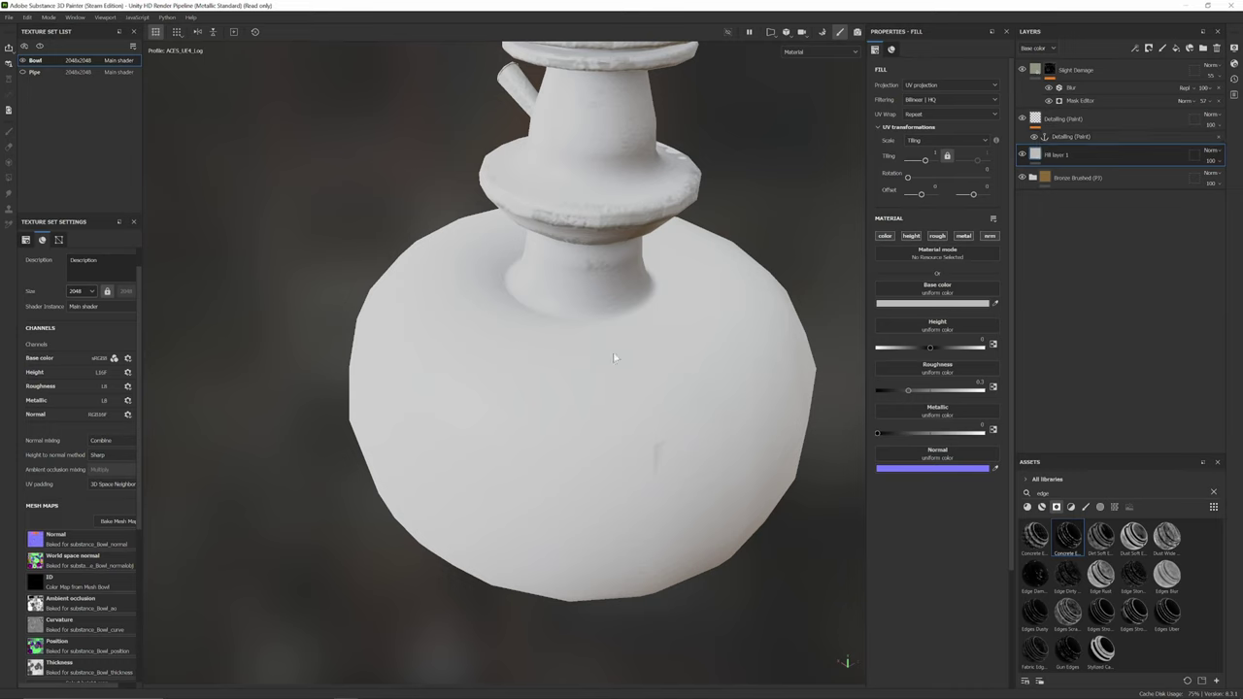
left_click_drag(616, 359, 632, 306, "alt")
- Add a black mask to the new fill layer above the Bronze Brushed folder and add a fill effect to that mask
right_click(1070, 156)
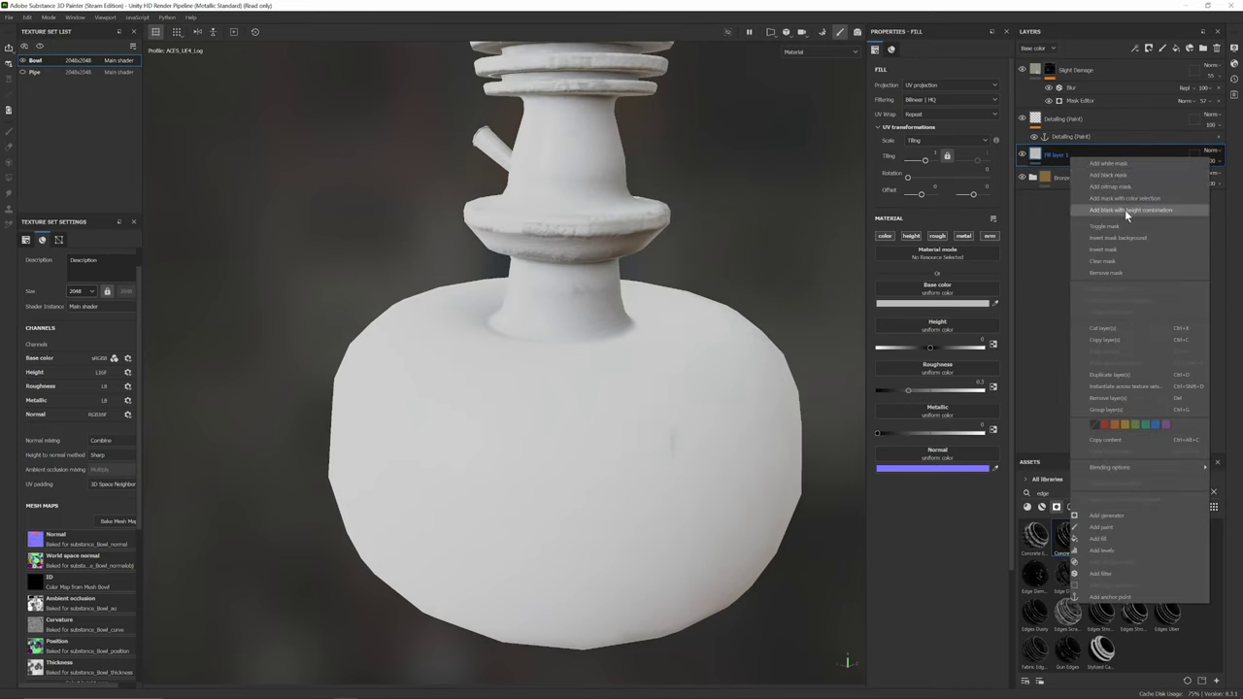
left_click(1131, 175)
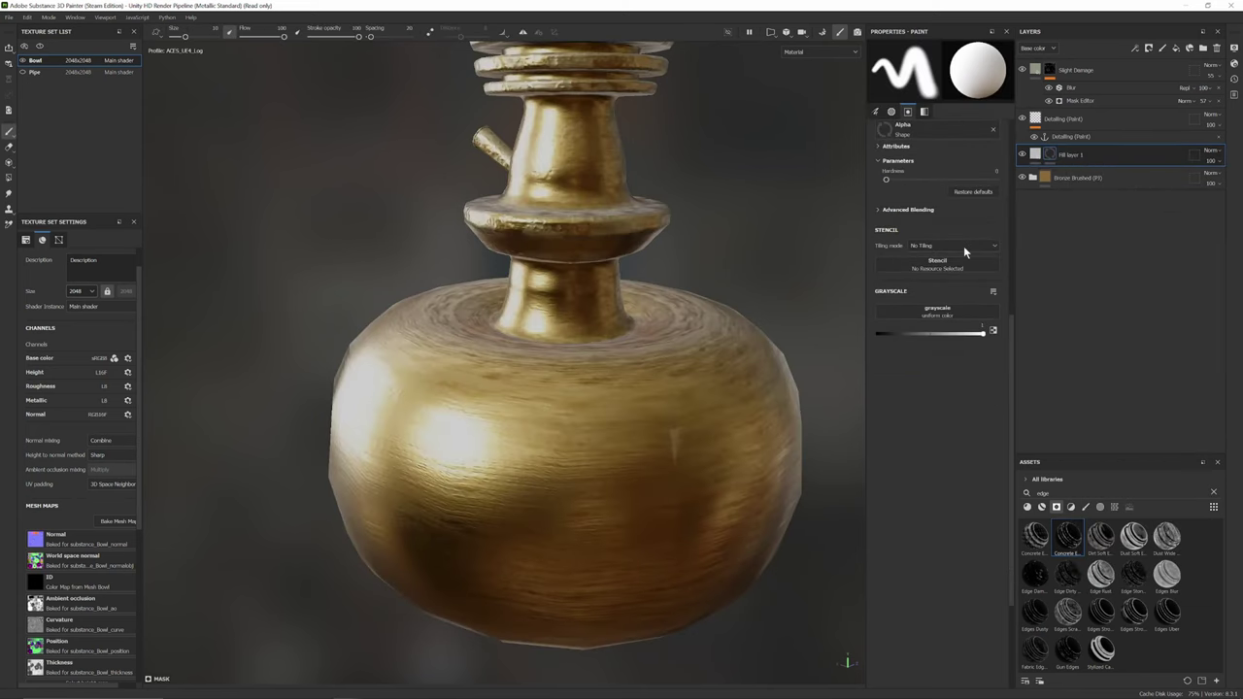
scroll(563, 369, "up", 3)
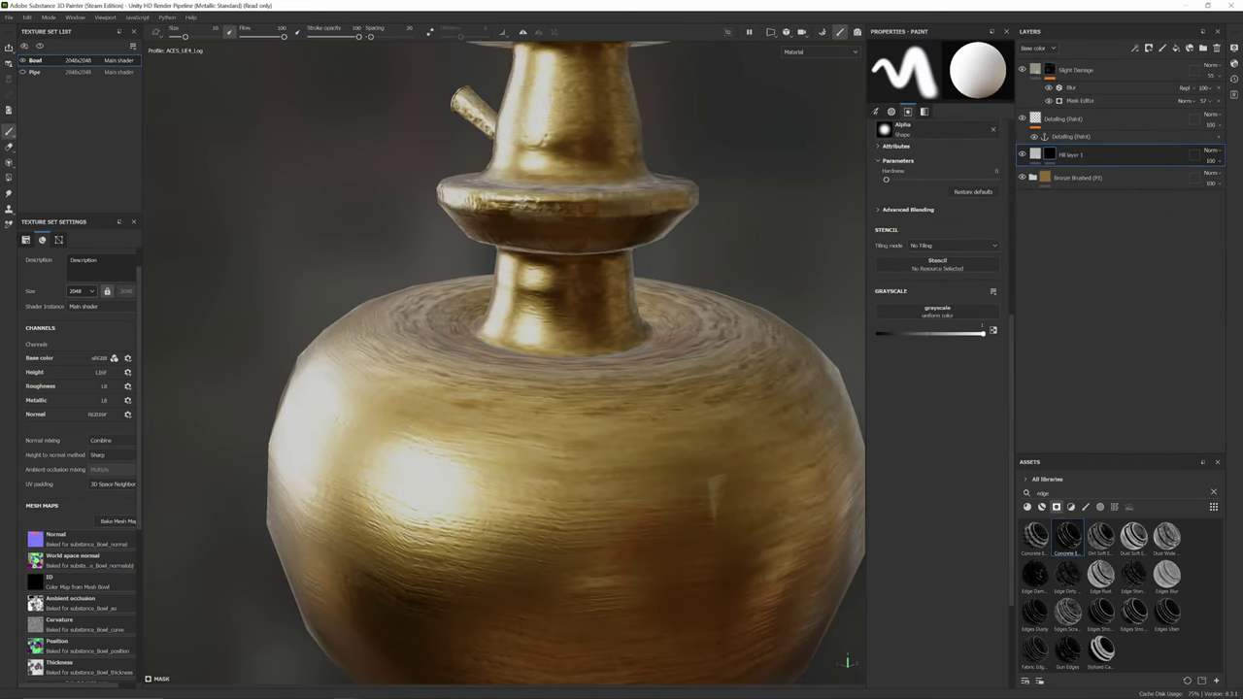
left_click_drag(622, 389, 757, 364, "alt")
middle_click_drag(762, 364, 723, 474, "alt")
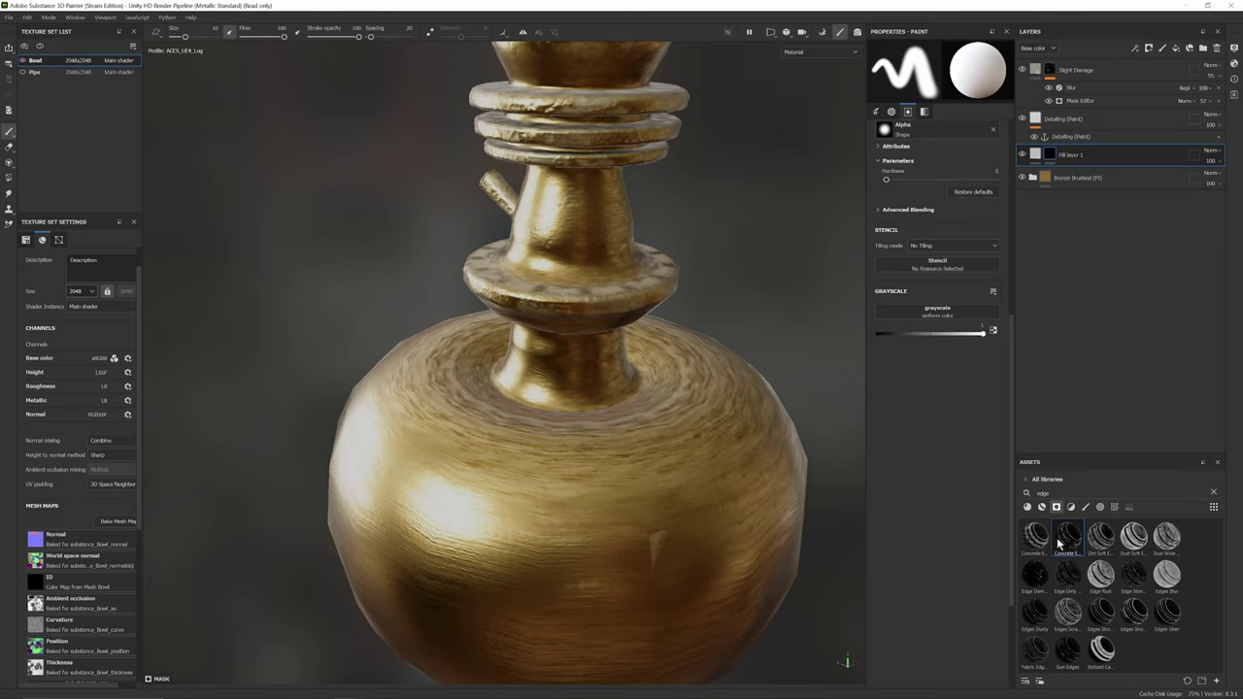
right_click(1052, 153)
left_click(1084, 491)
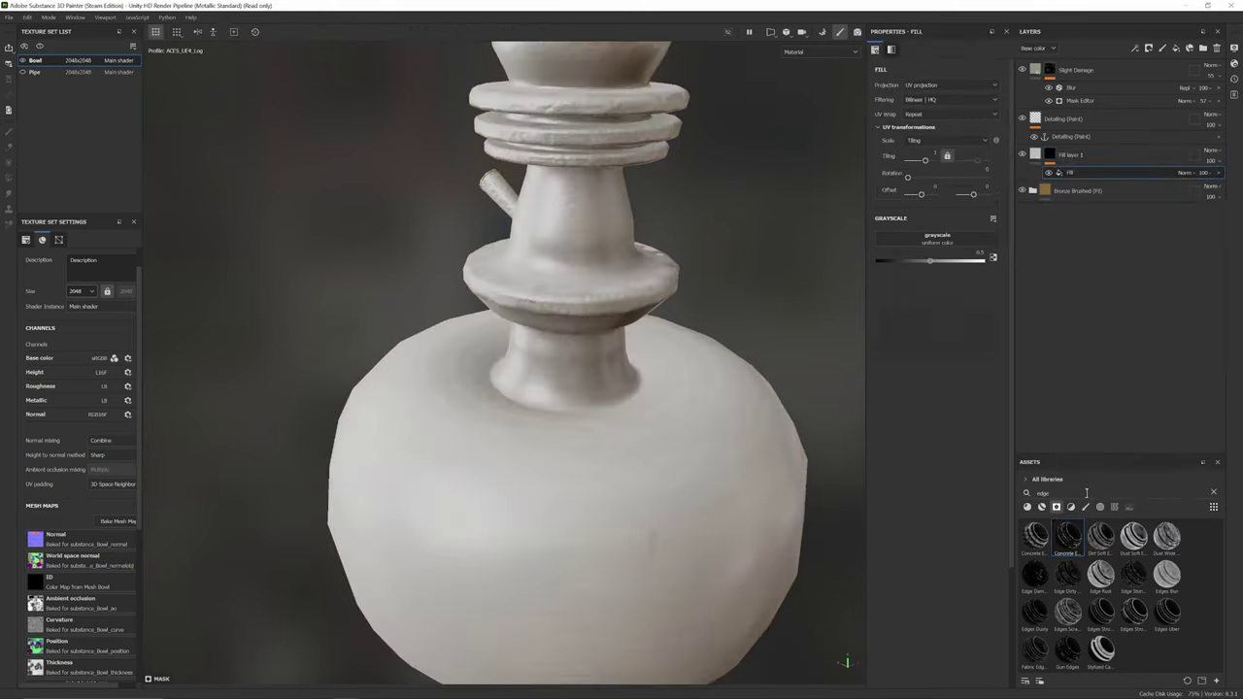
left_click_drag(718, 391, 683, 242, "alt")
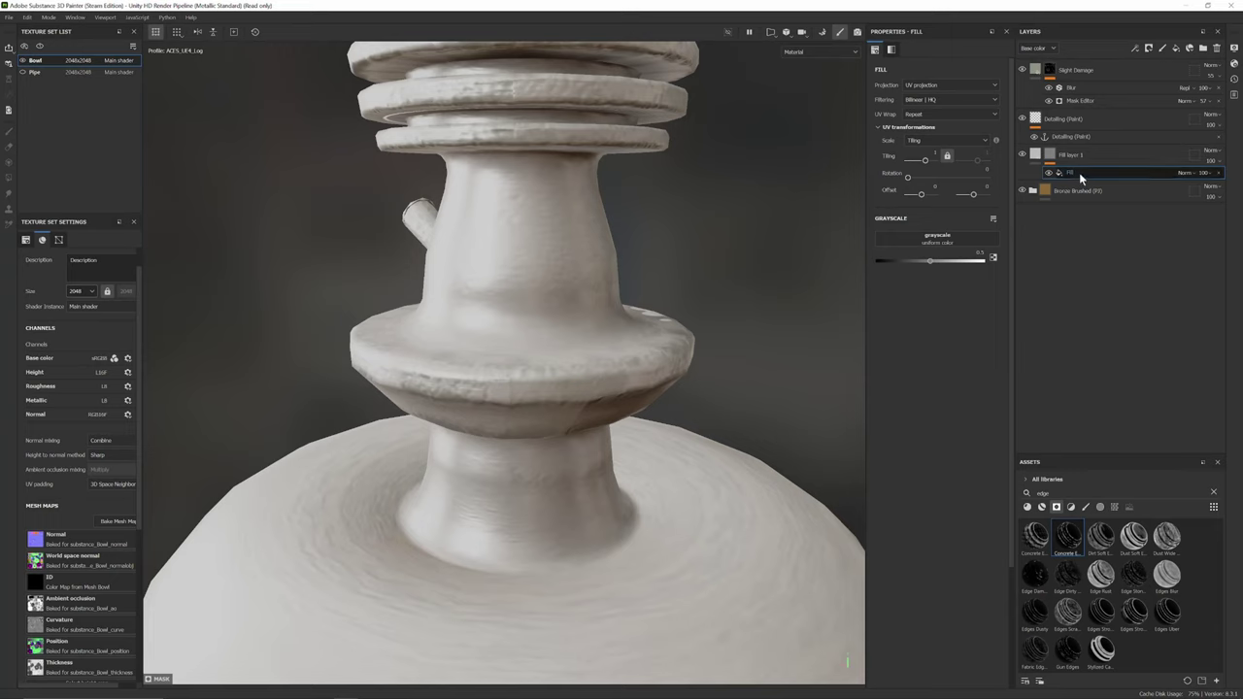
- Search all assets for bnw and apply BnW Spots 1 as the grayscale source of the mask's fill
left_click_drag(1077, 497, 1028, 494)
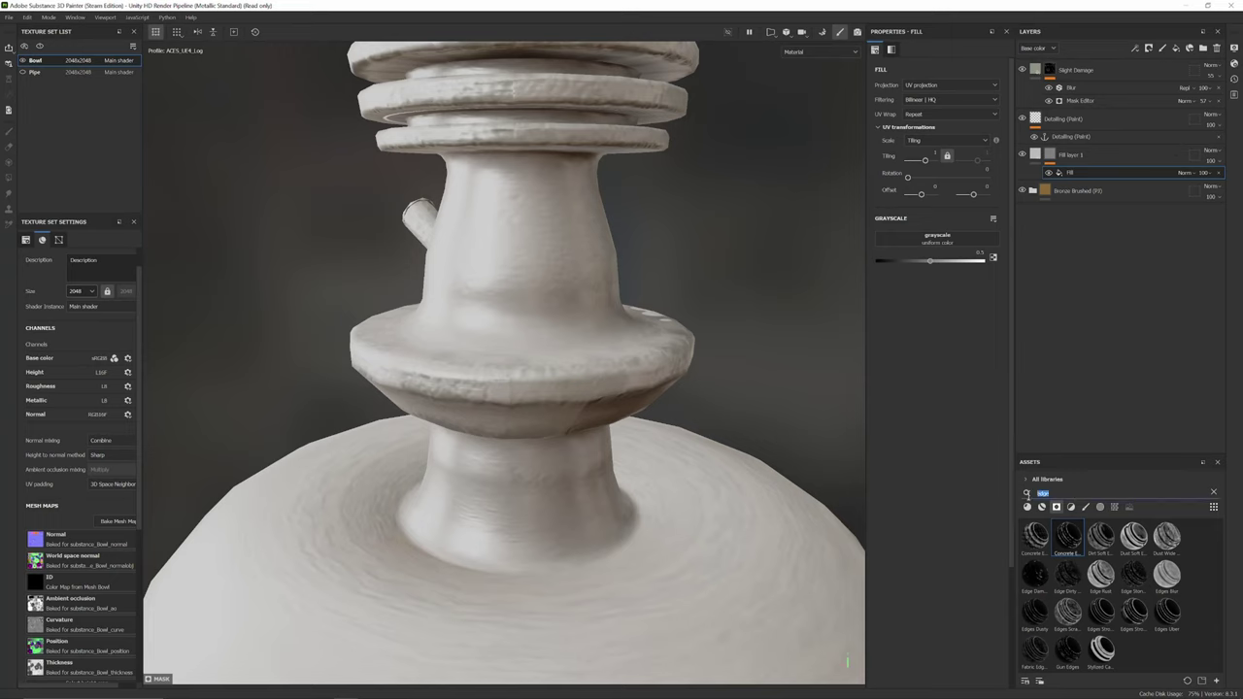
key("BackSpace")
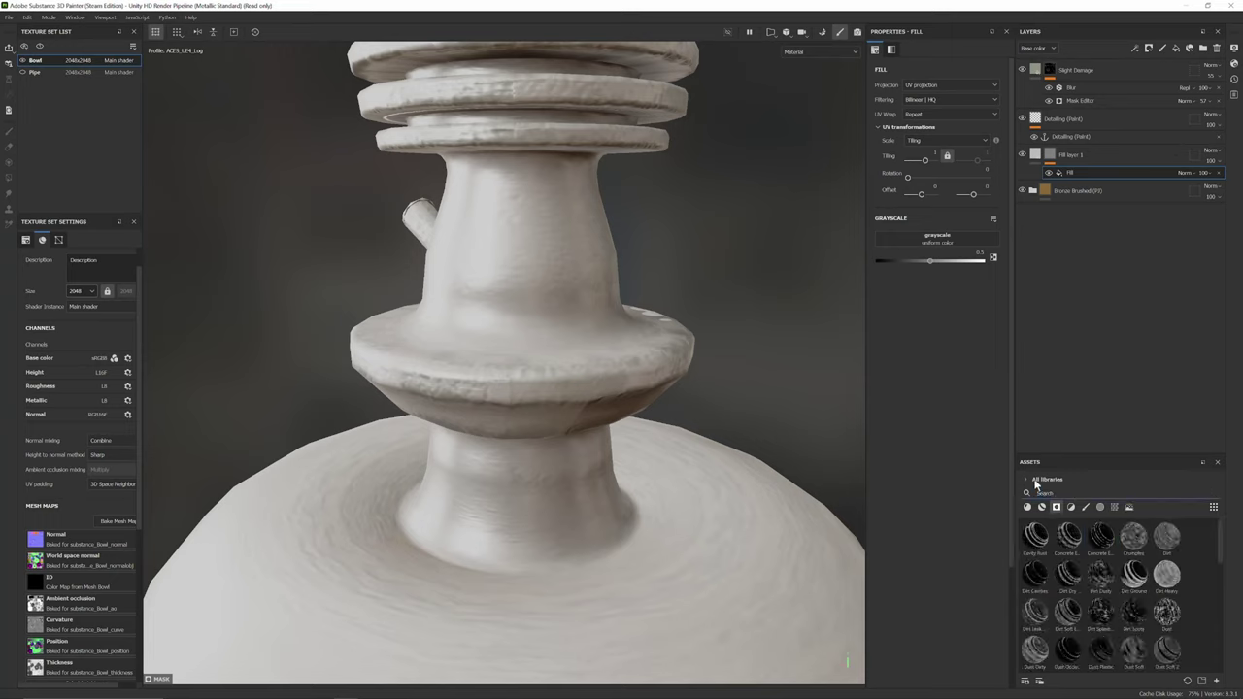
type("bn")
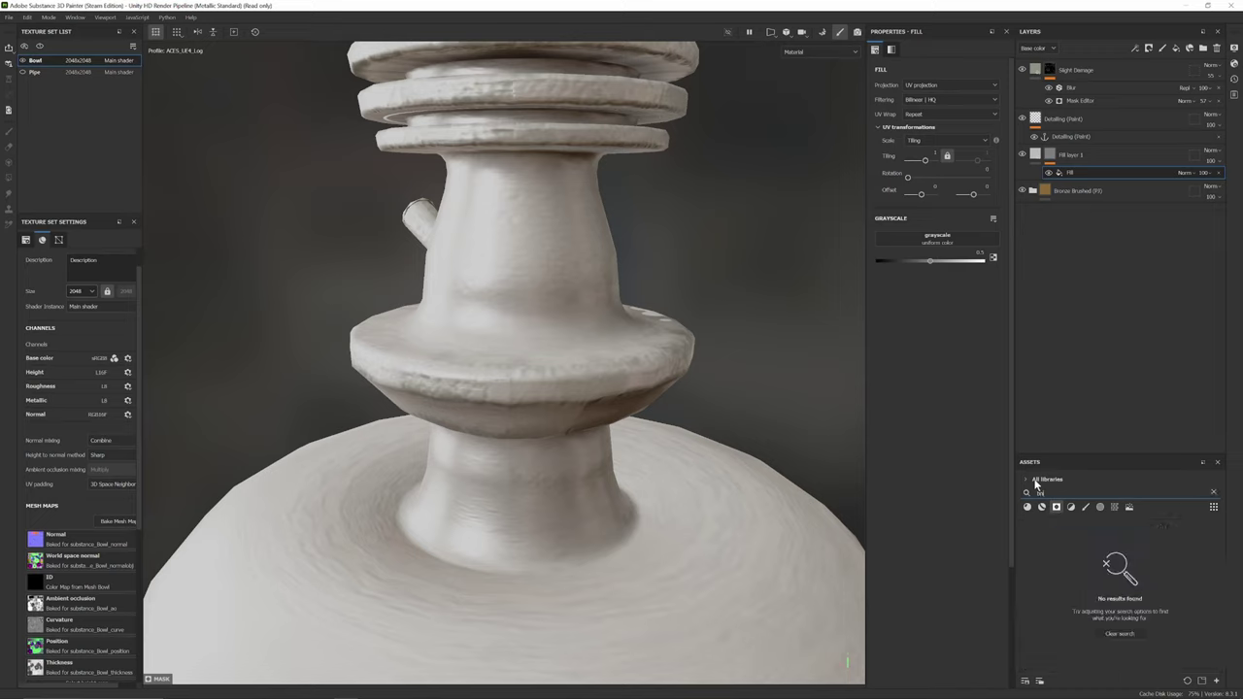
key("BackSpace")
key("BackSpace")
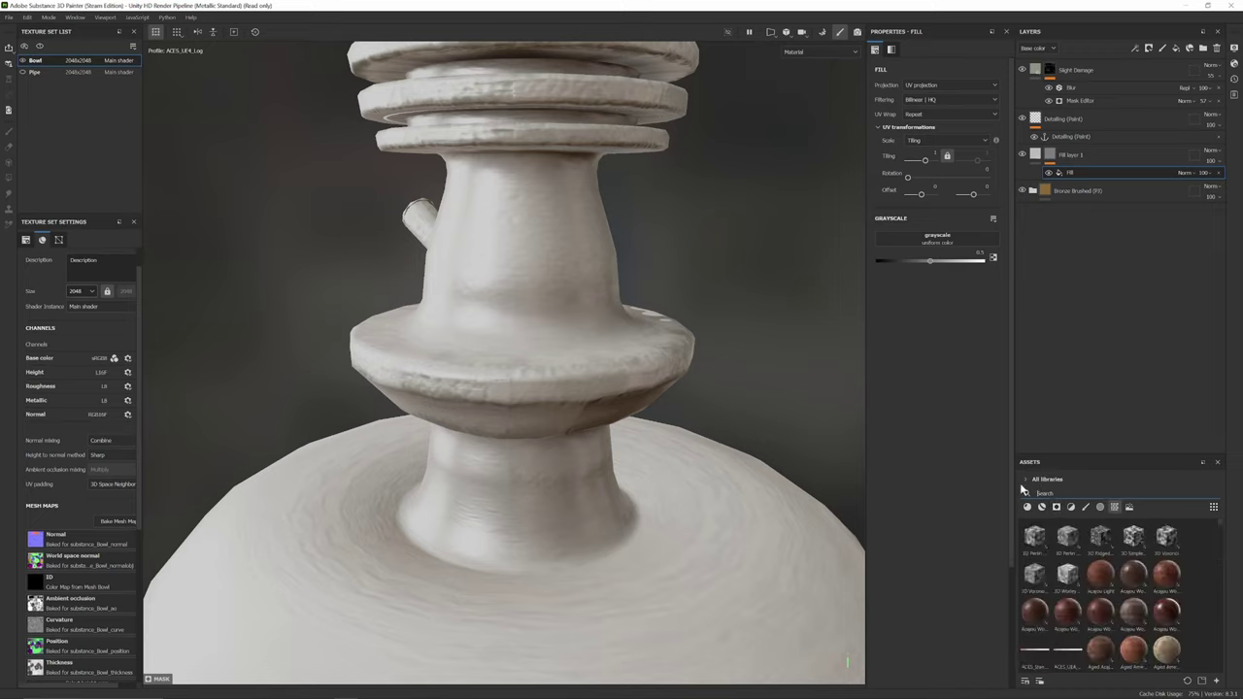
type("bnw")
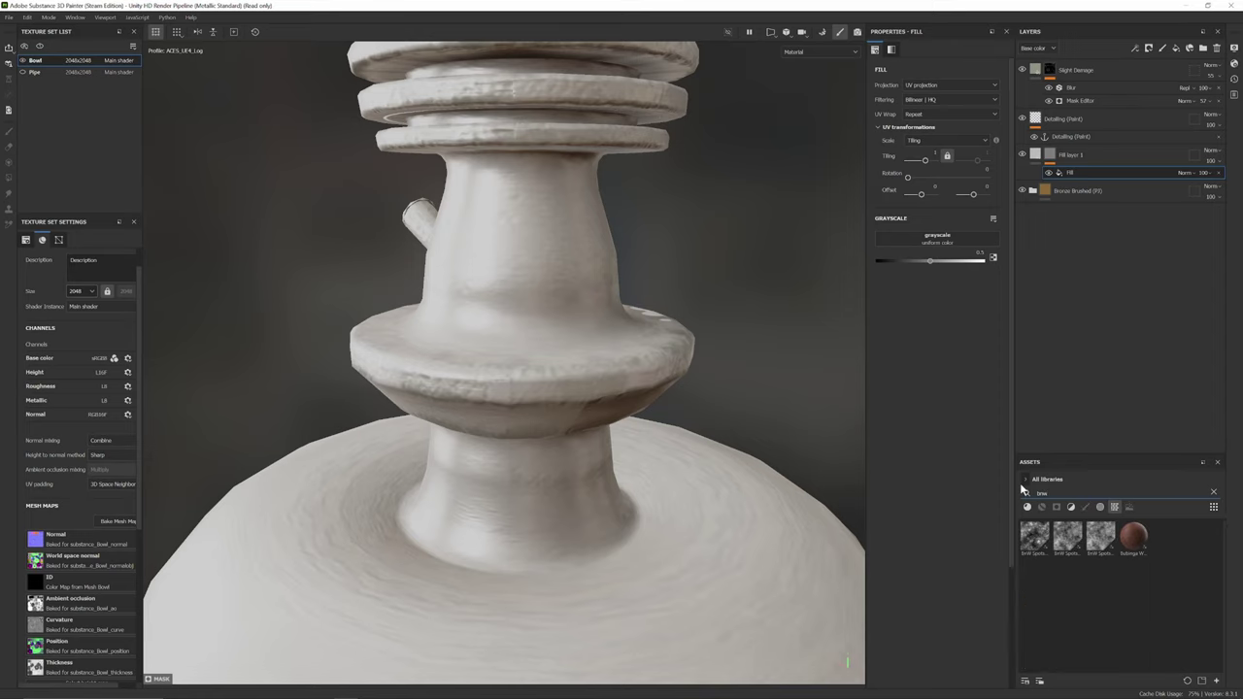
left_click_drag(1035, 536, 940, 241)
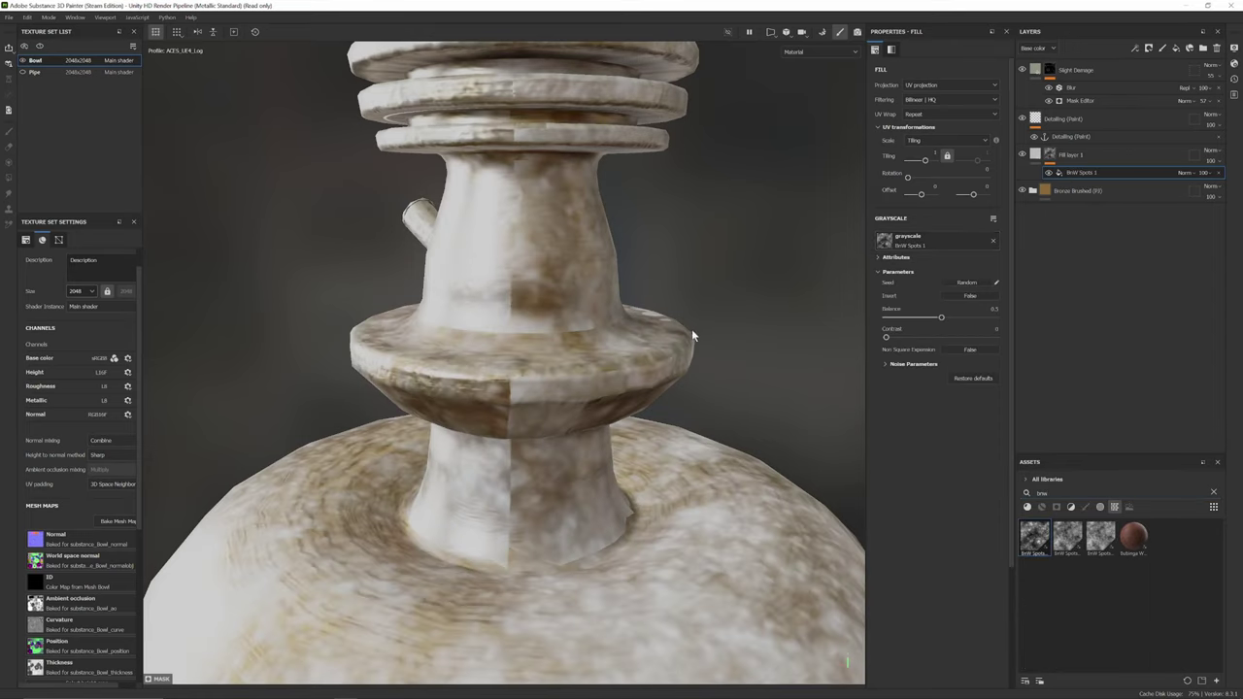
- Switch the BnW Spots 1 mask fill to tri-planar projection
scroll(692, 331, "down", 2)
middle_click_drag(680, 329, 715, 291, "alt")
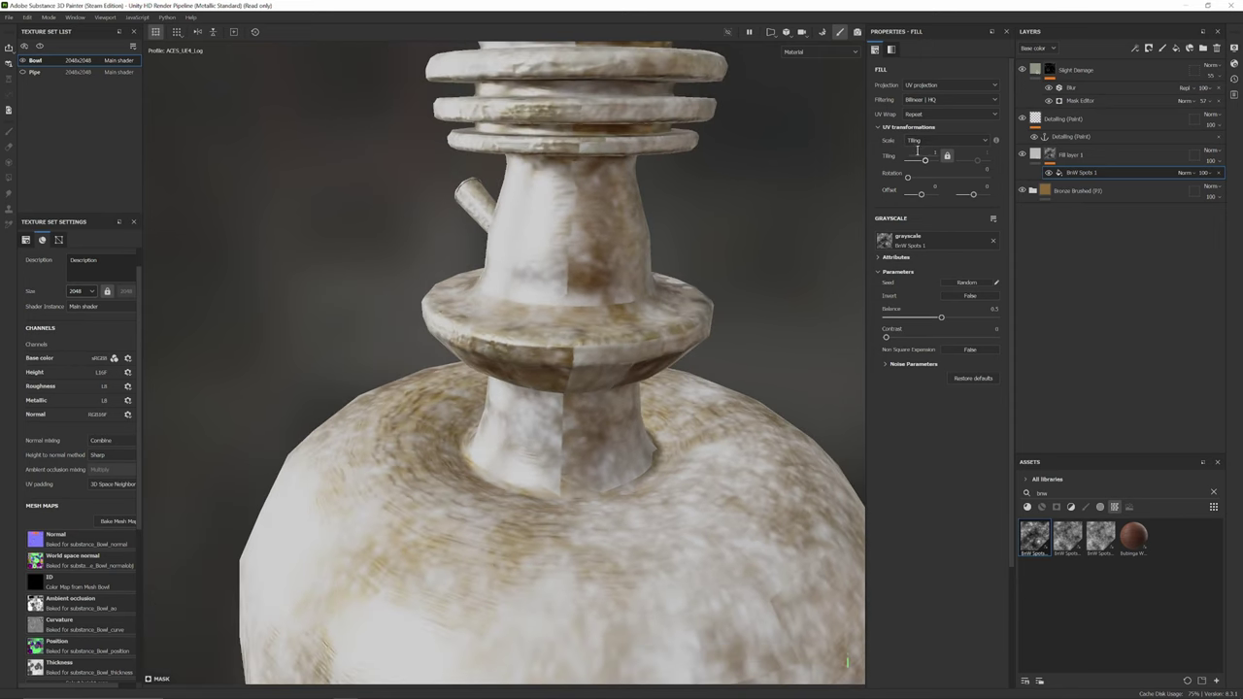
left_click(947, 87)
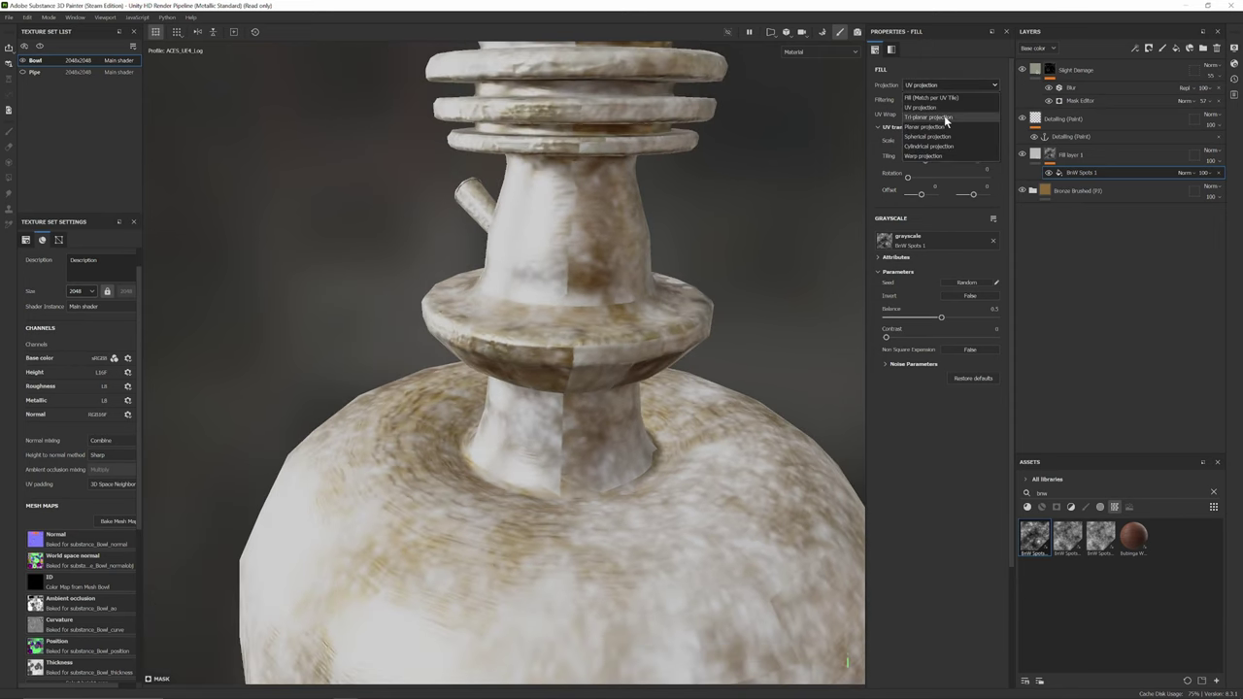
left_click(930, 117)
left_click_drag(702, 336, 864, 194, "alt")
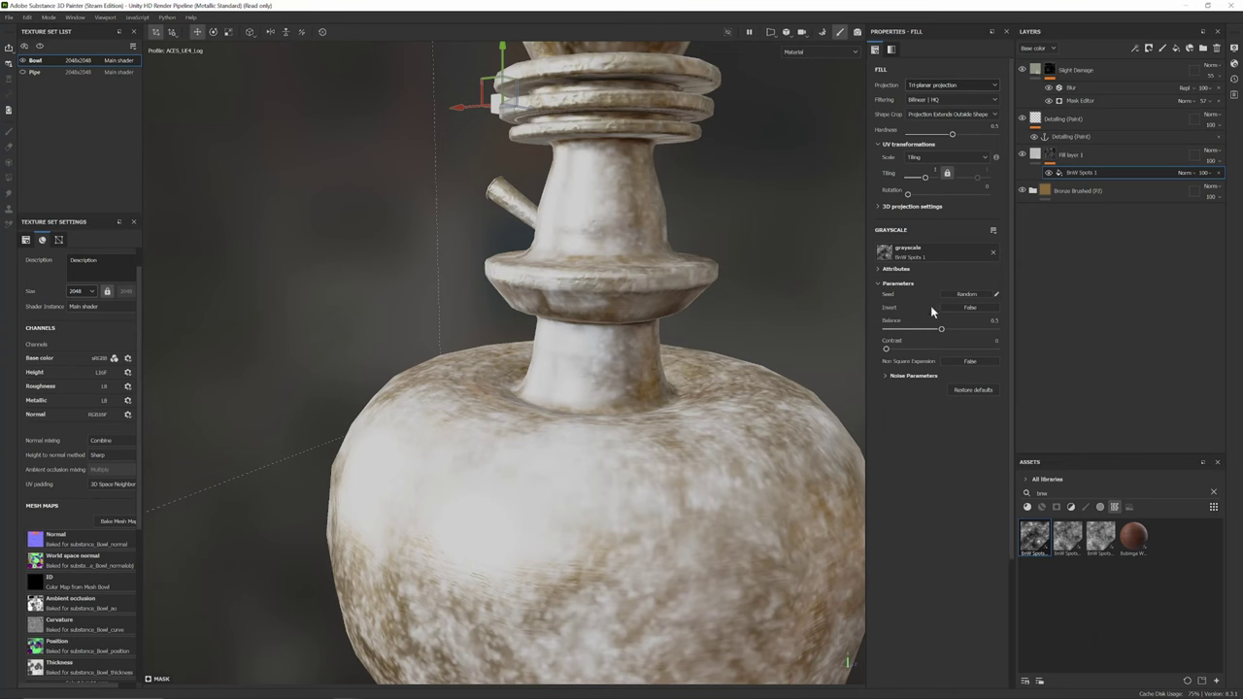
- Set the balance of the BnW Spots 1 mask fill to 0.2 and its tiling to about 4.6
left_click_drag(941, 332, 904, 346)
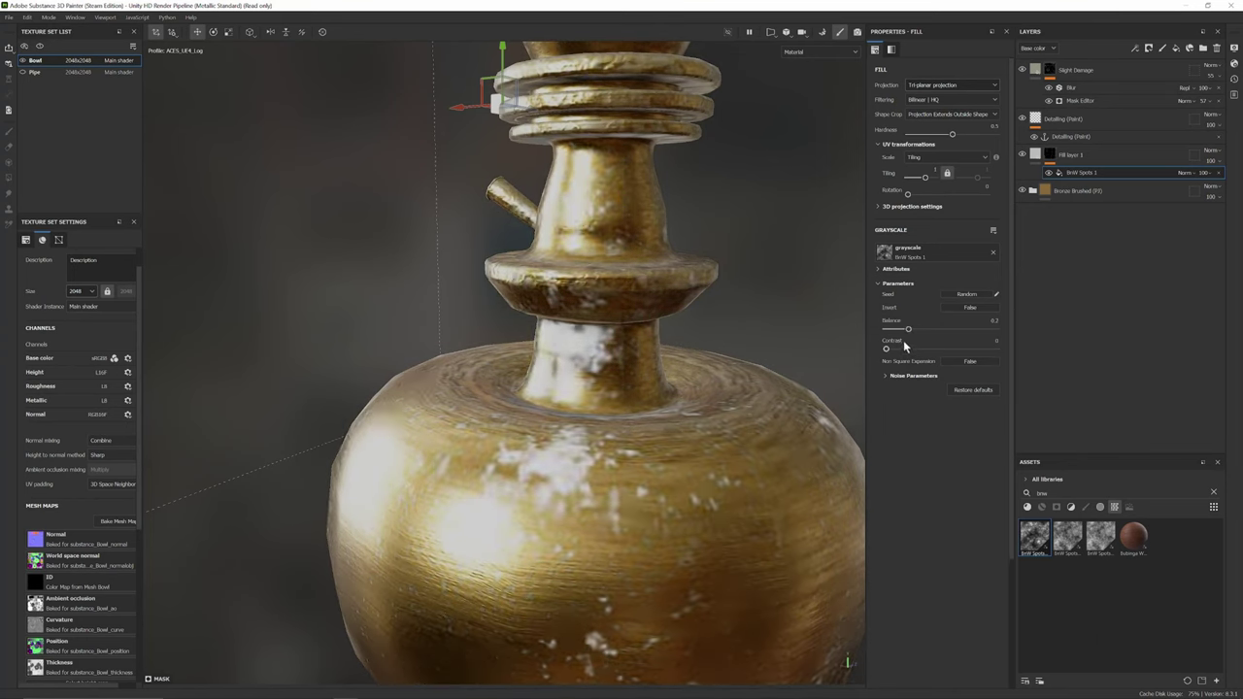
left_click_drag(927, 179, 934, 183)
scroll(578, 414, "down", 3)
middle_click_drag(578, 414, 598, 449, "alt")
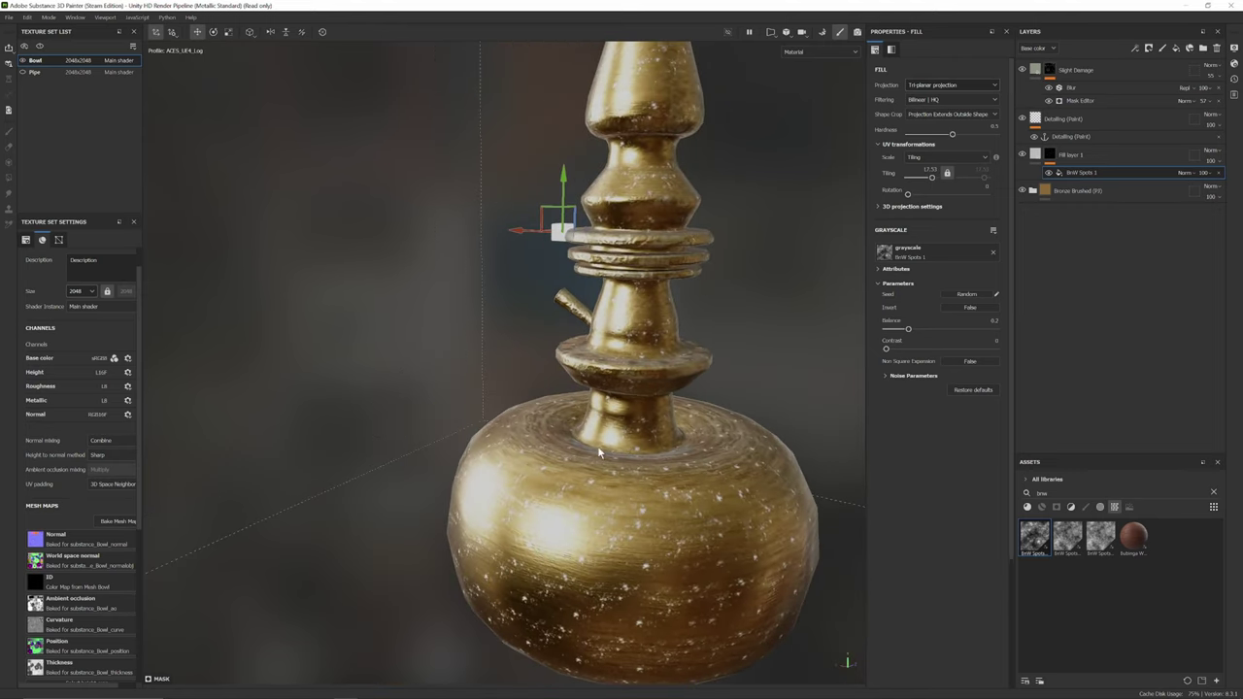
left_click_drag(599, 452, 863, 291, "alt")
scroll(699, 490, "up", 6)
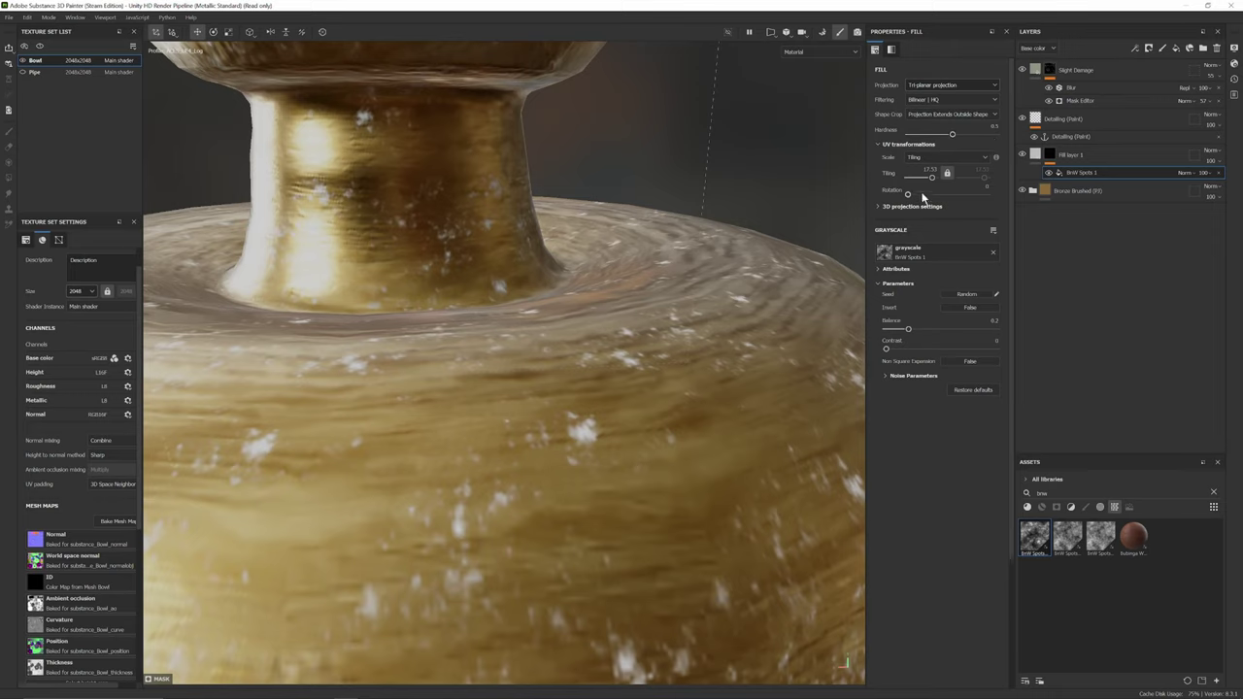
left_click_drag(929, 181, 927, 179)
- Add a Blur Slope filter above BnW Spots 1 in Fill layer 1's mask
right_click(1071, 171)
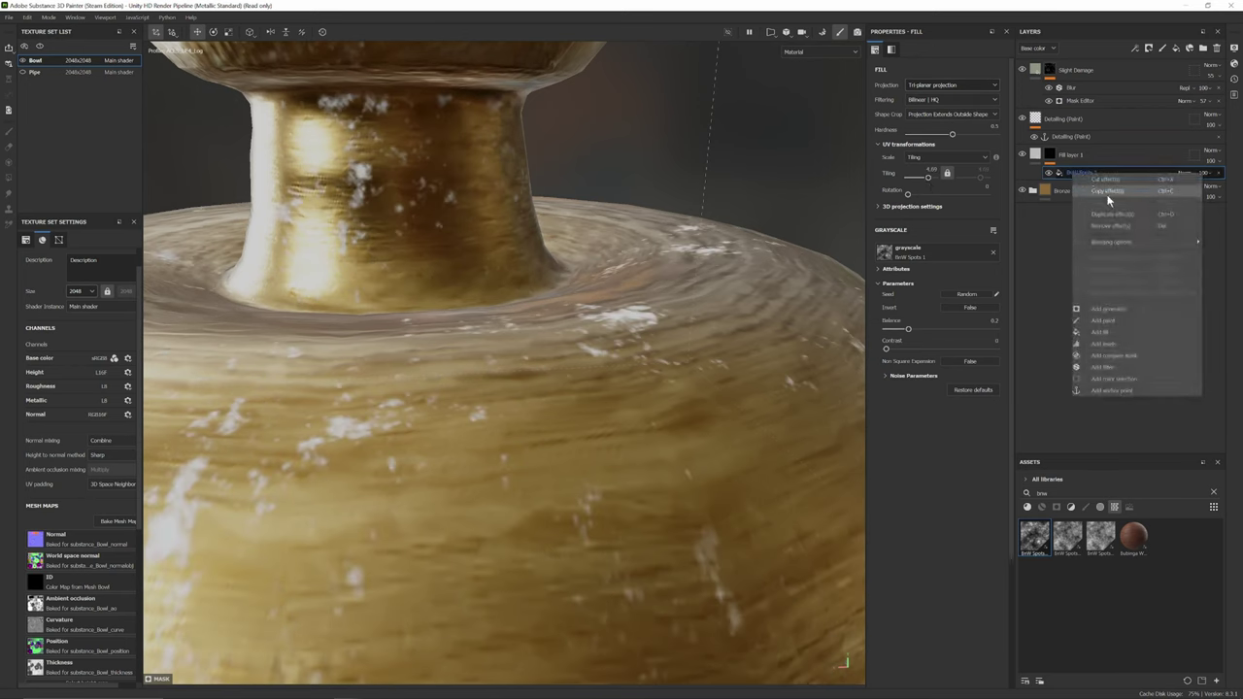
left_click(1129, 367)
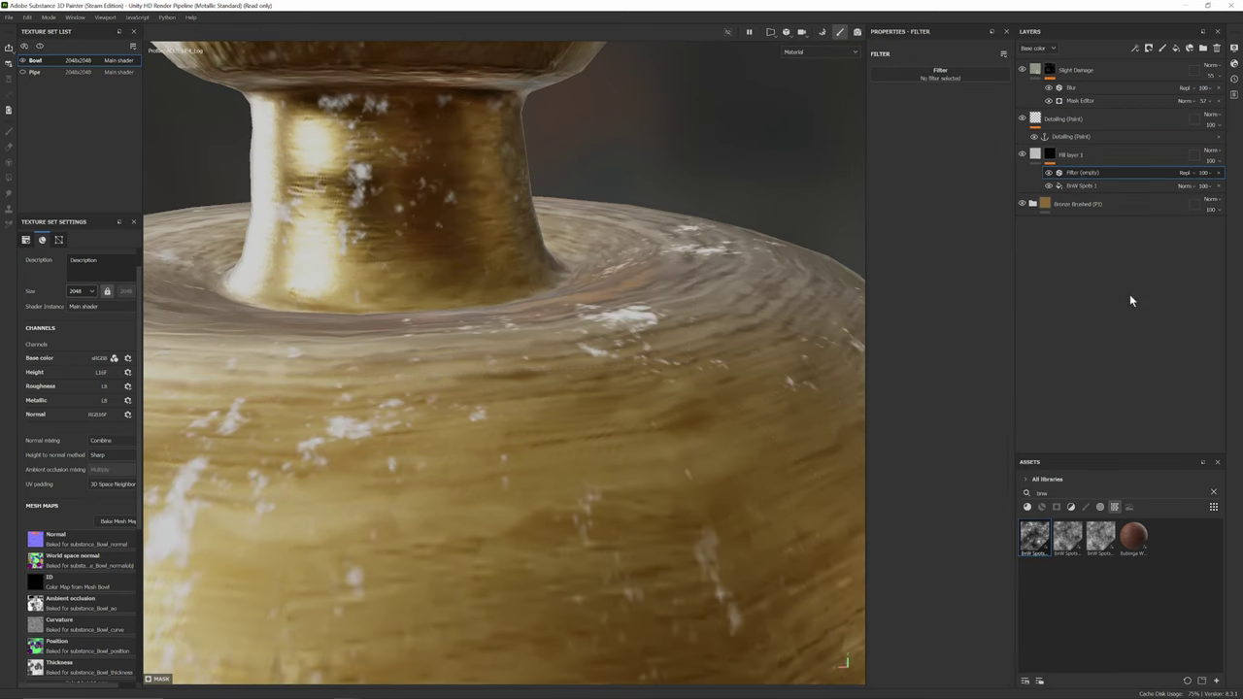
right_click(1100, 176)
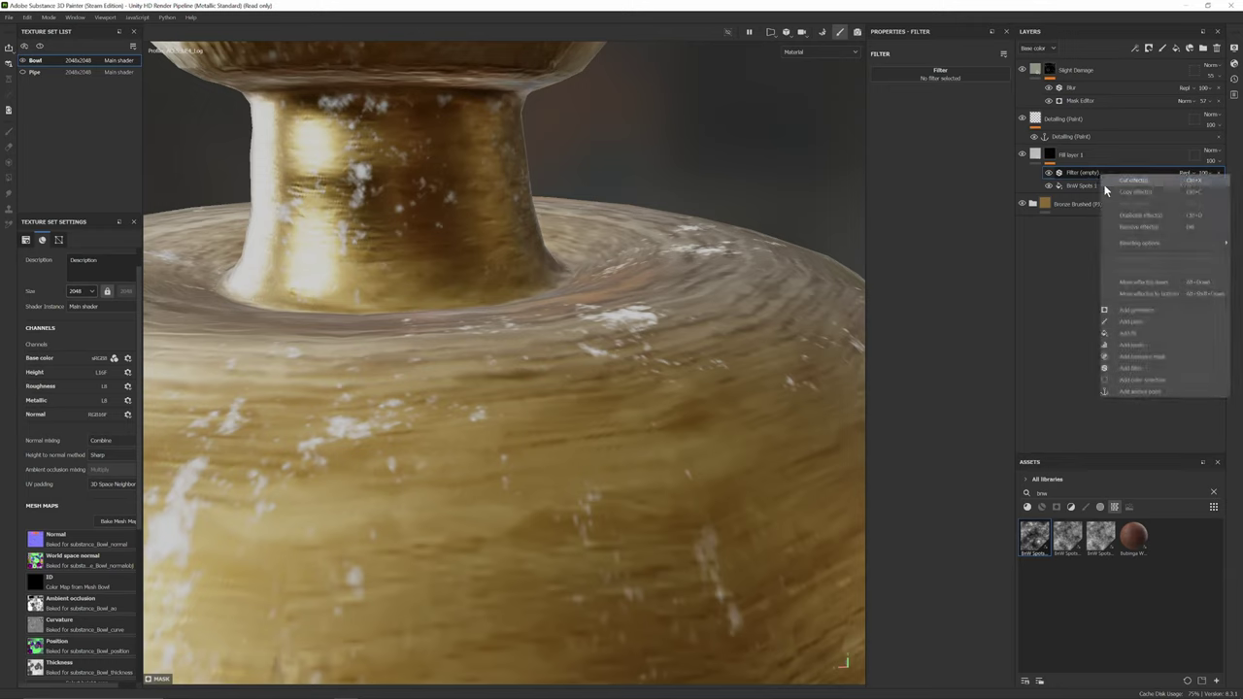
left_click(952, 79)
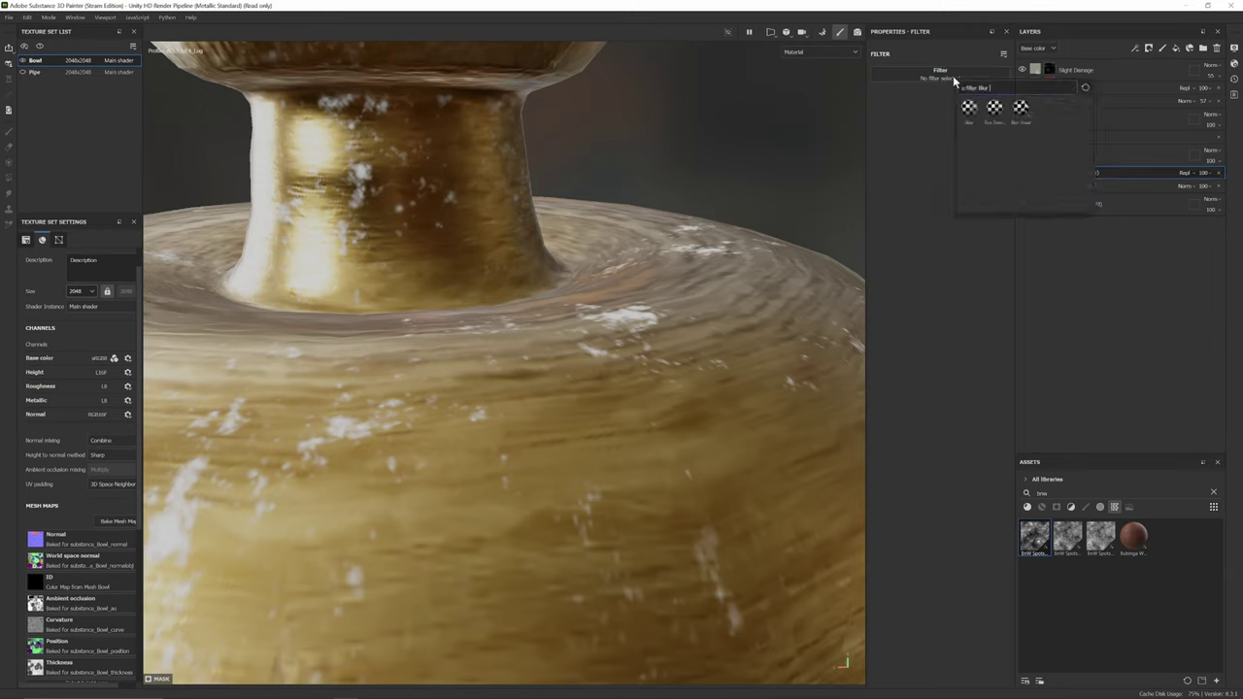
left_click(1020, 110)
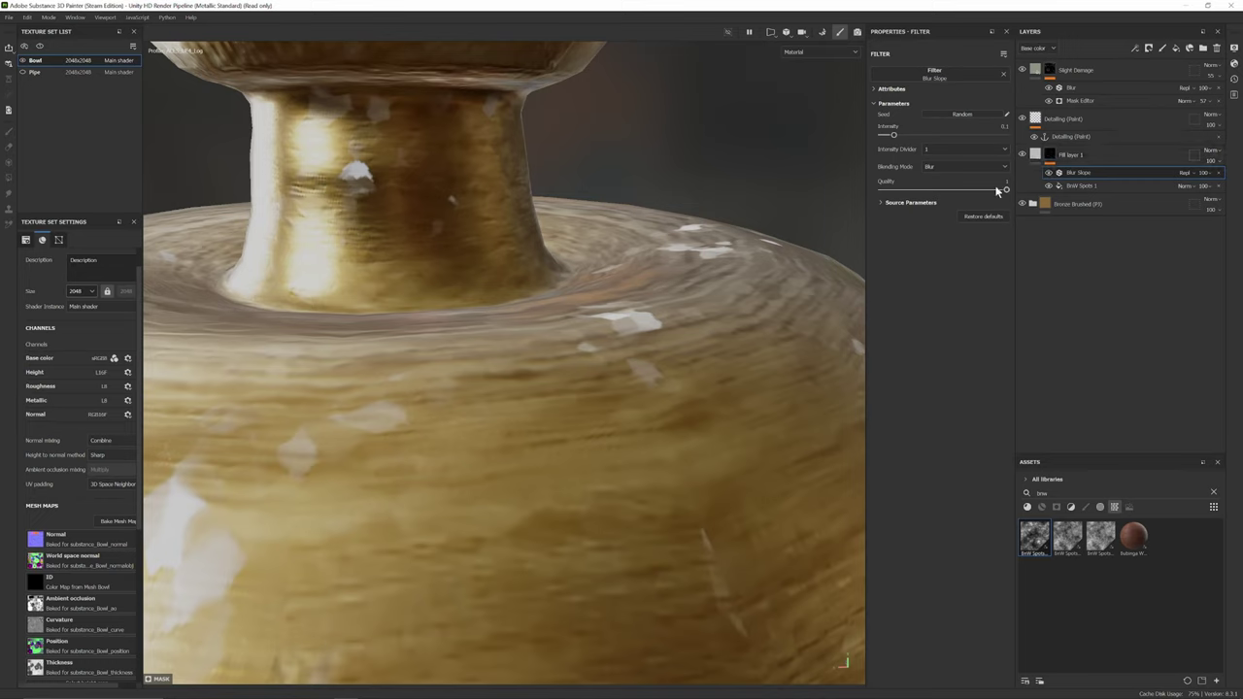
- Try a Blur Slope intensity of 0.016 and inspect the spots around the bowl
left_click_drag(896, 138, 887, 142)
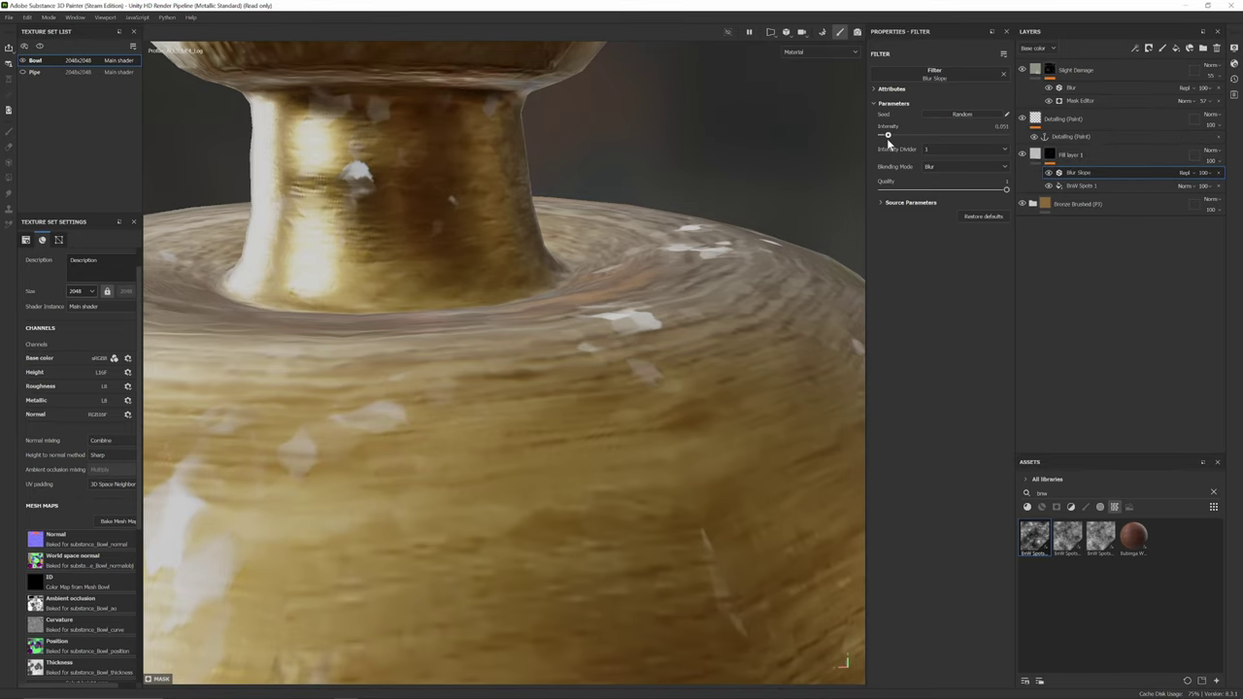
scroll(578, 378, "down", 6)
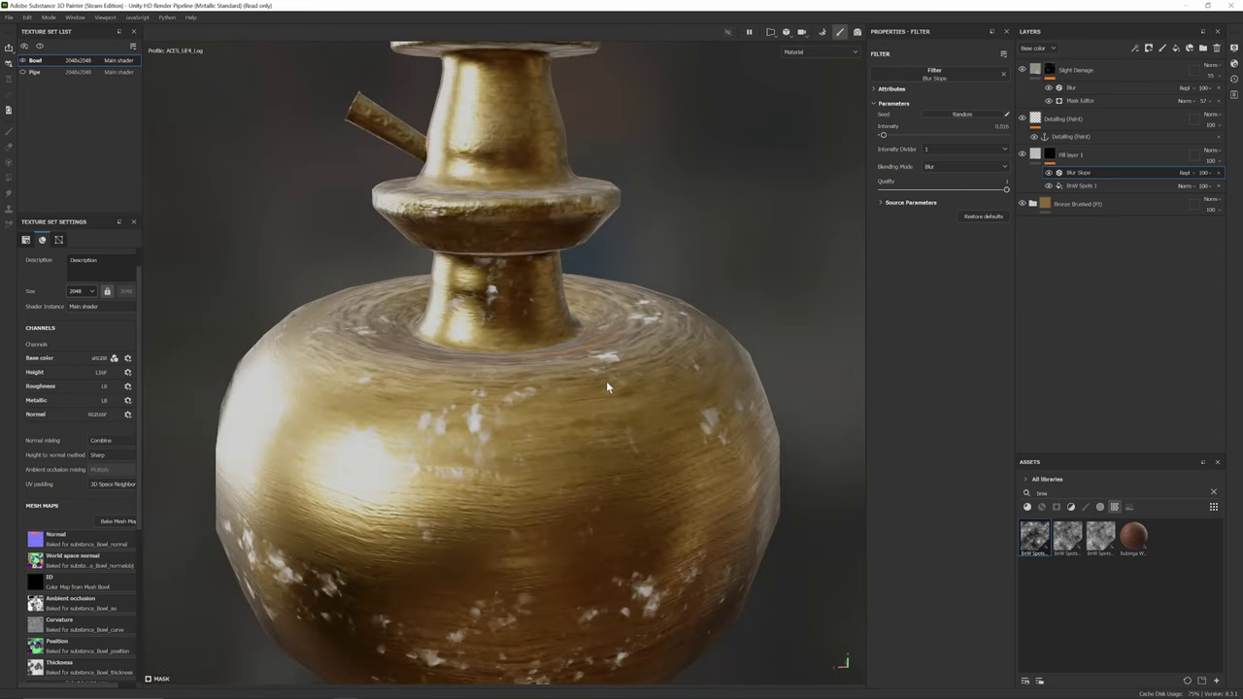
middle_click_drag(607, 387, 687, 293, "alt")
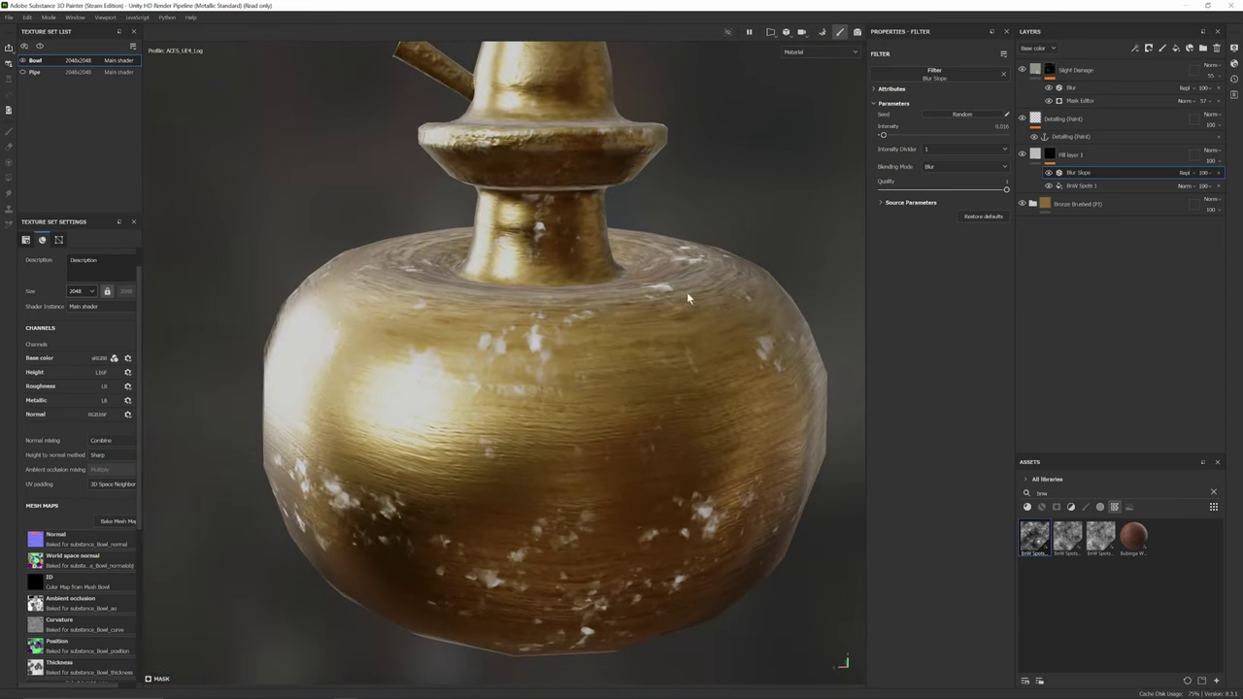
left_click_drag(686, 293, 843, 211, "alt")
- Compare Blur Slope intensity dividers of 10 and 100, settling on 10 with the intensity at 0.039
left_click(961, 151)
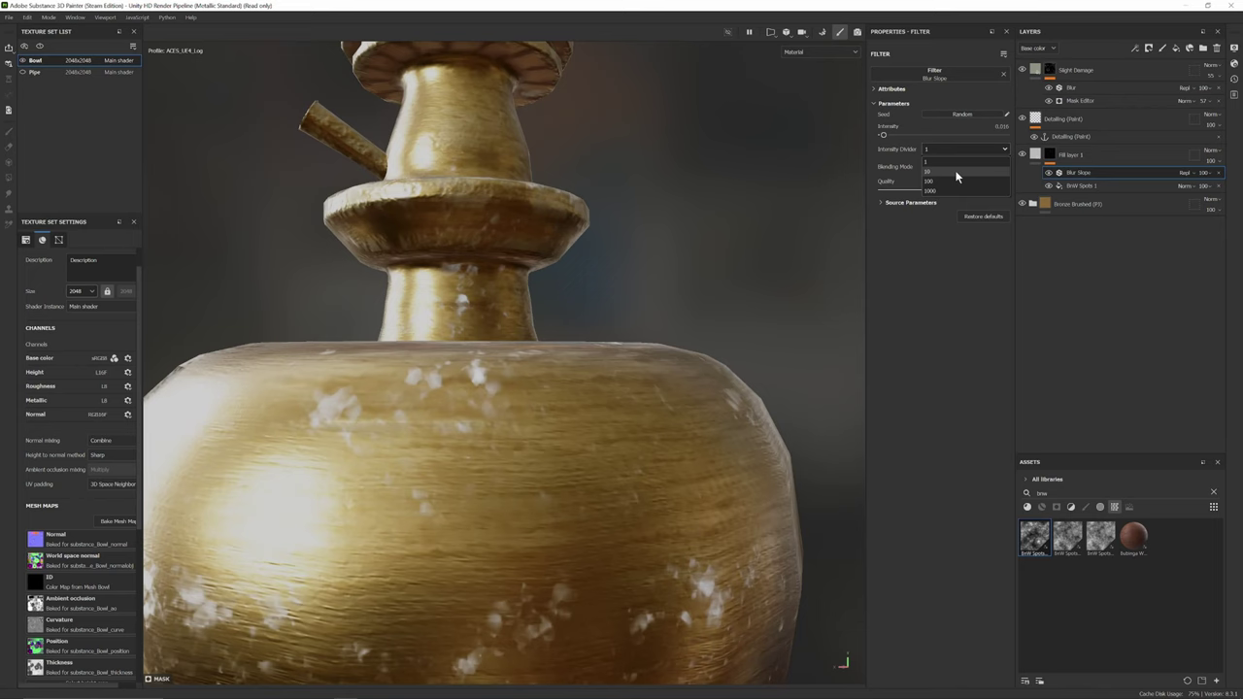
left_click(958, 175)
left_click(954, 154)
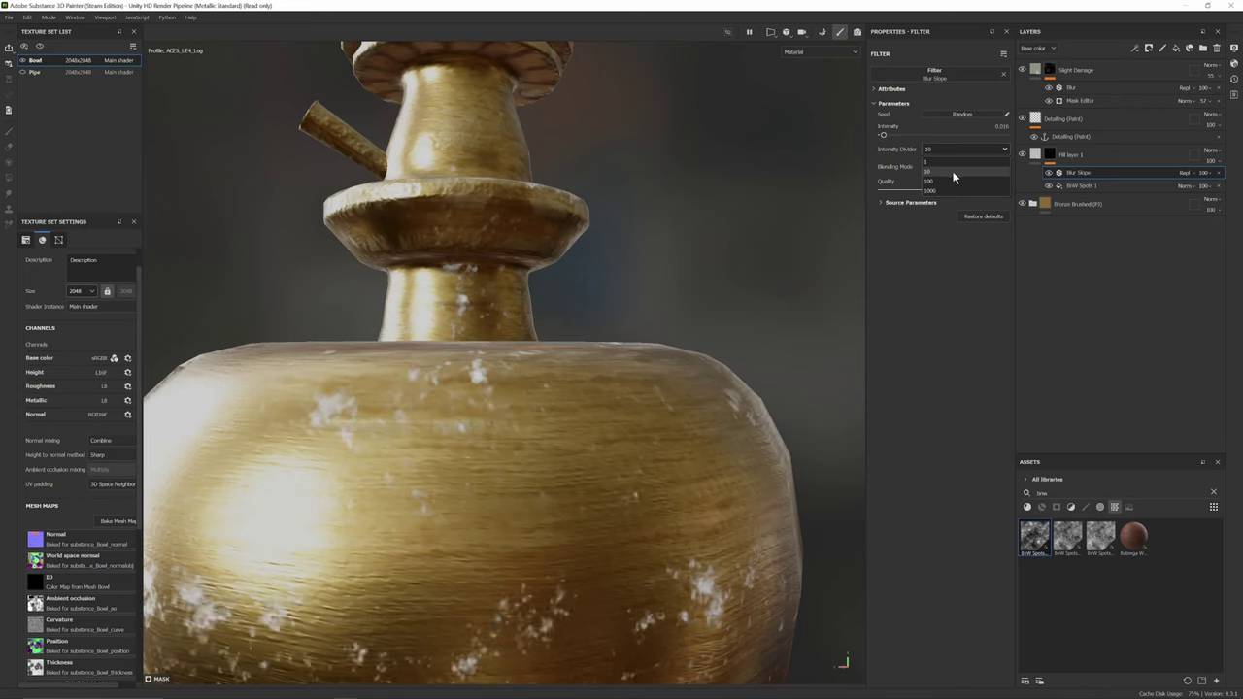
left_click(952, 178)
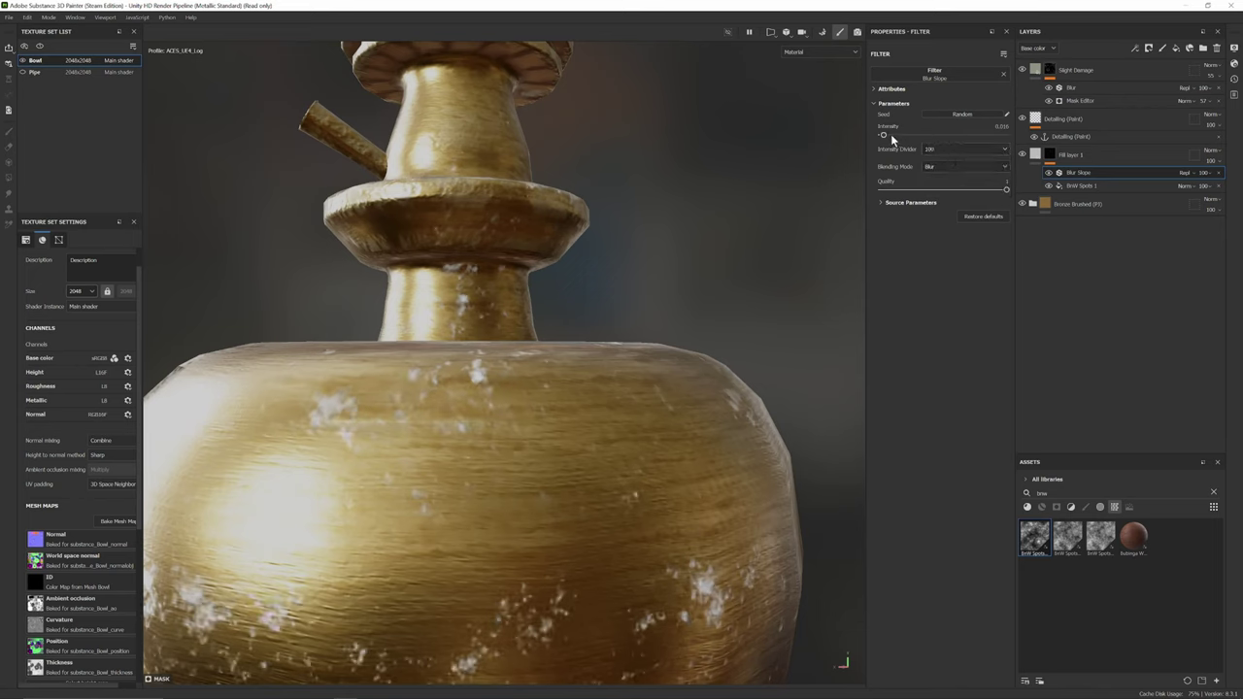
mouse_move(892, 138)
left_mouse_down()
mouse_move(880, 139)
mouse_move(907, 136)
left_mouse_up()
left_click(938, 151)
left_click(929, 173)
left_click_drag(926, 136, 886, 138)
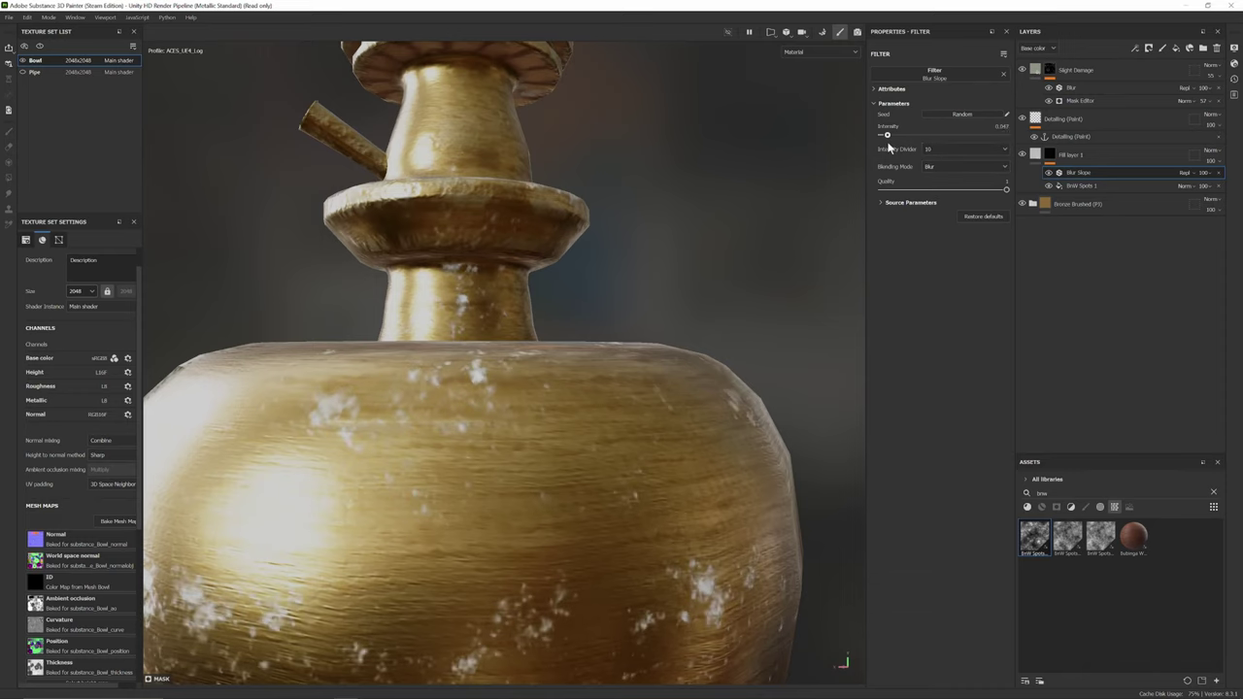
- Set Fill layer 1's base color to a dark muted green, 333A33
scroll(516, 337, "down", 1)
scroll(515, 338, "down", 4)
middle_click_drag(516, 338, 548, 367, "alt")
left_click_drag(548, 367, 729, 453, "alt")
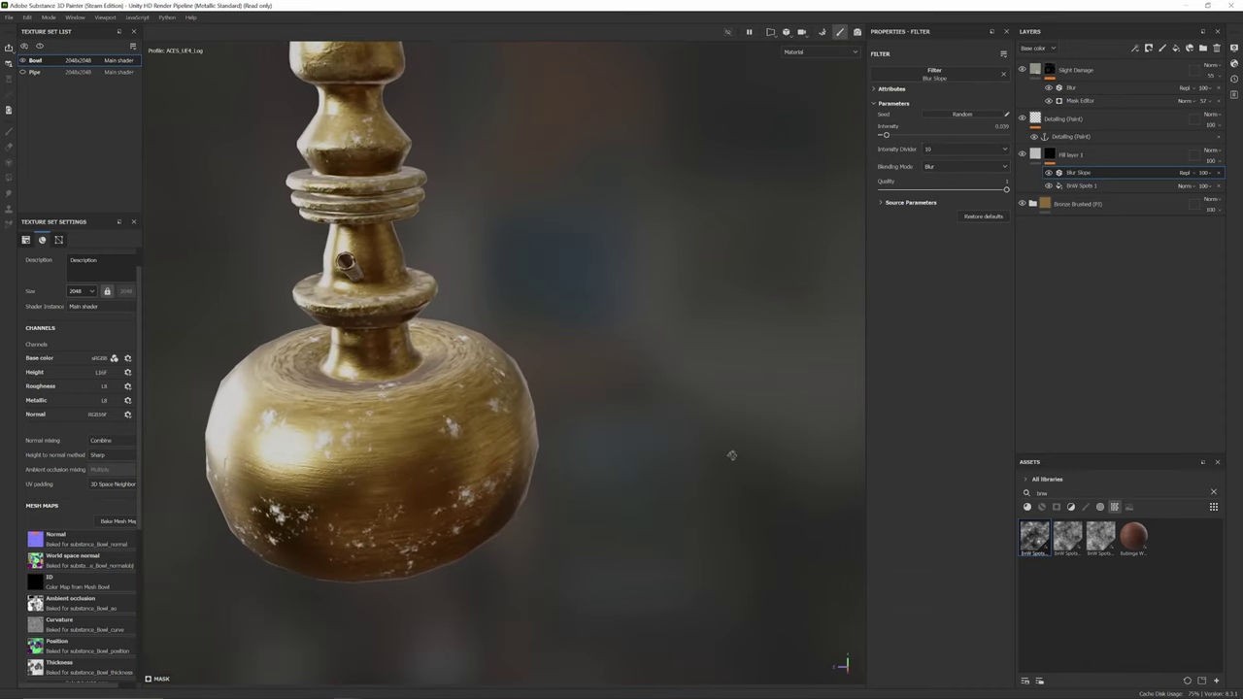
scroll(442, 472, "up", 2)
middle_click_drag(443, 472, 670, 512, "alt")
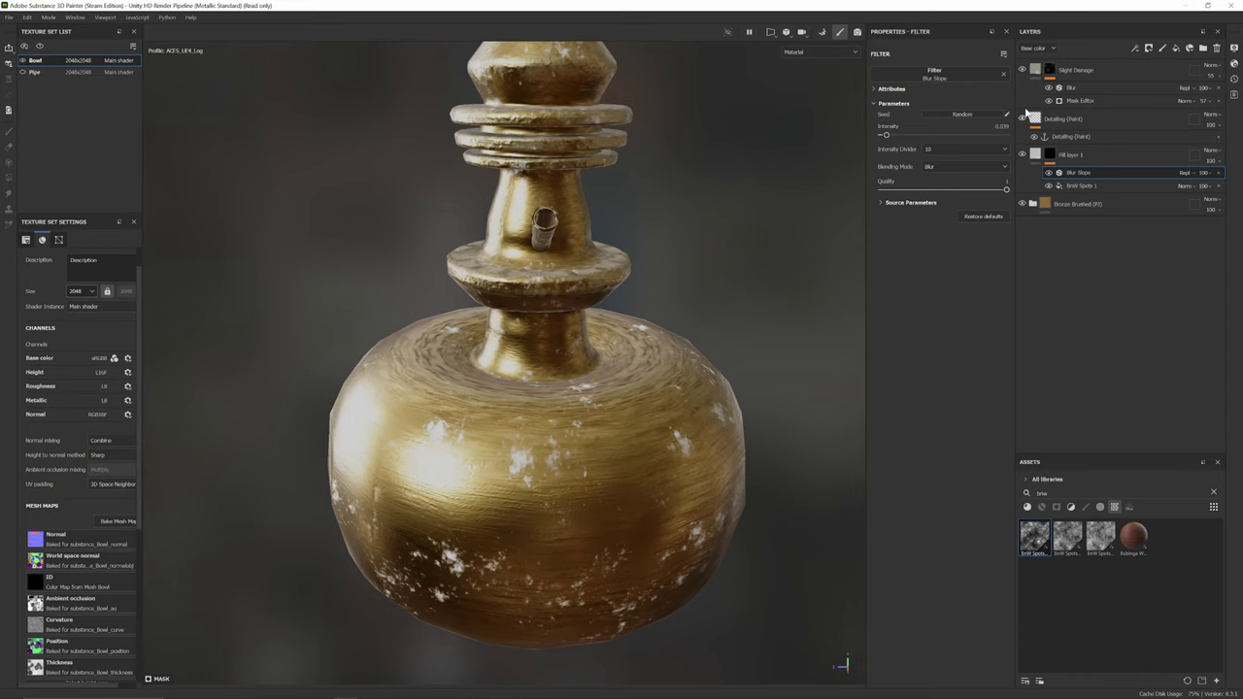
left_click(1037, 154)
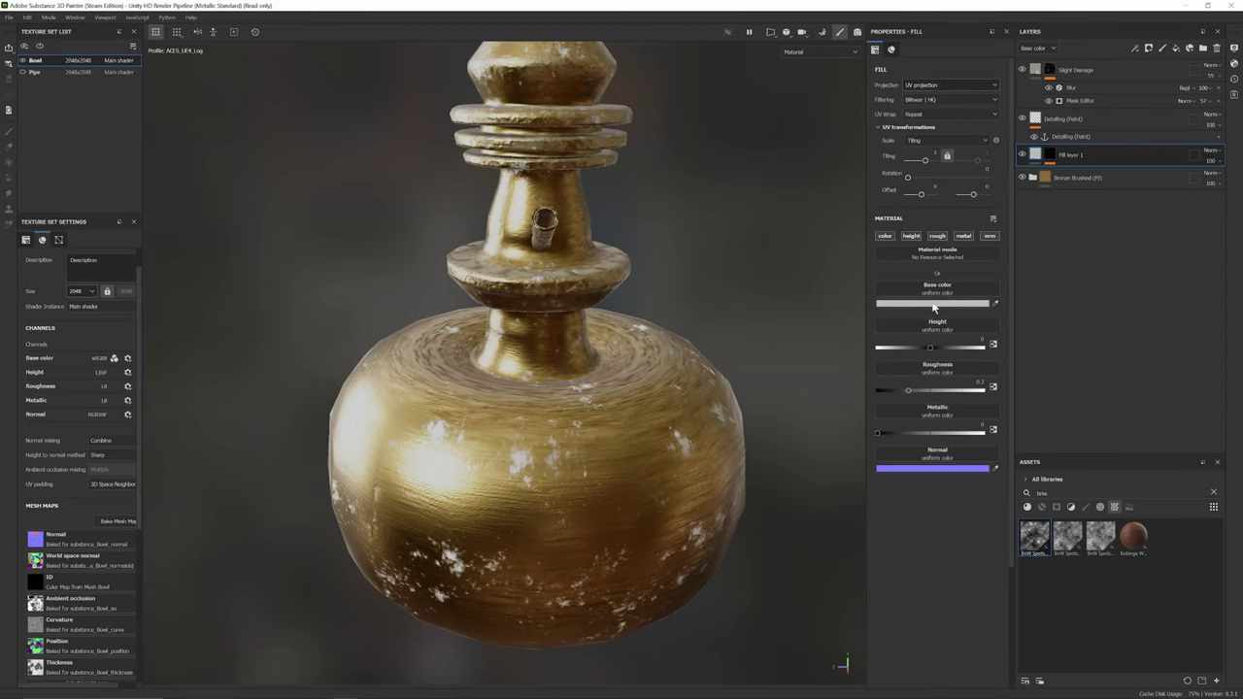
left_click(933, 307)
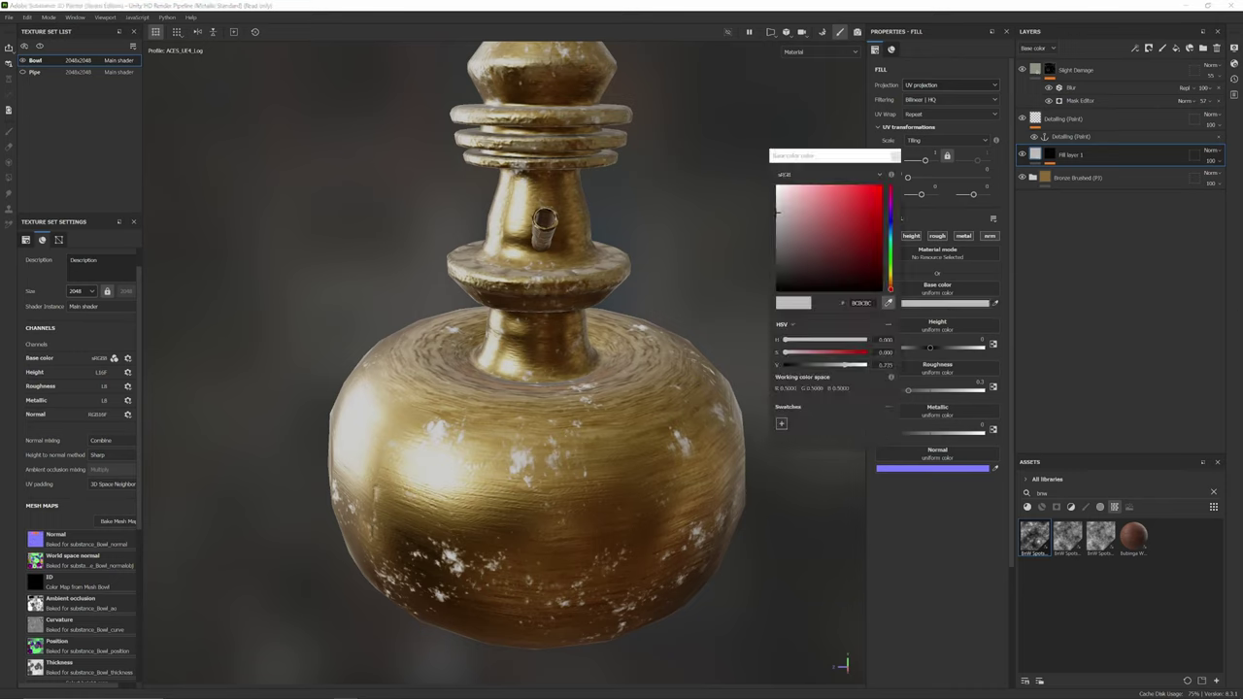
left_click(747, 367)
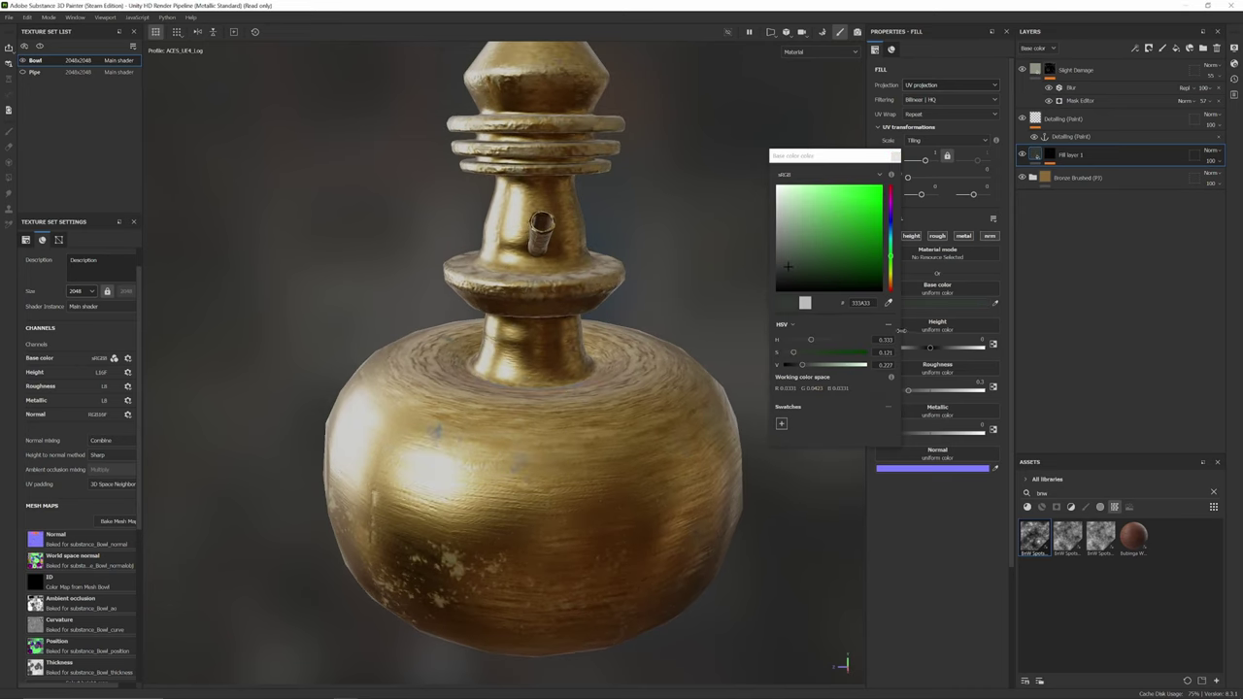
- Set Fill layer 1's roughness to about 0.516 and its height to about -0.058, checking the spots around the bowl
left_click(894, 156)
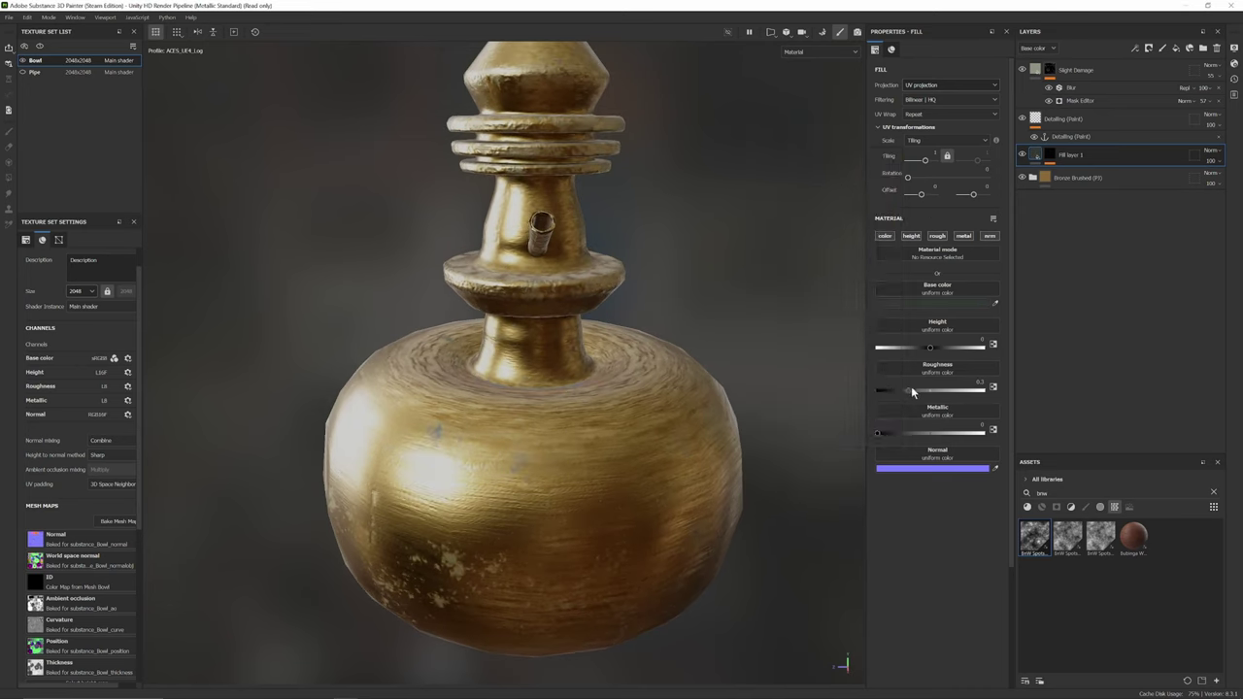
left_click_drag(909, 390, 936, 392)
left_click_drag(928, 347, 924, 349)
left_click_drag(493, 461, 655, 397, "alt")
left_click_drag(459, 466, 593, 436, "alt")
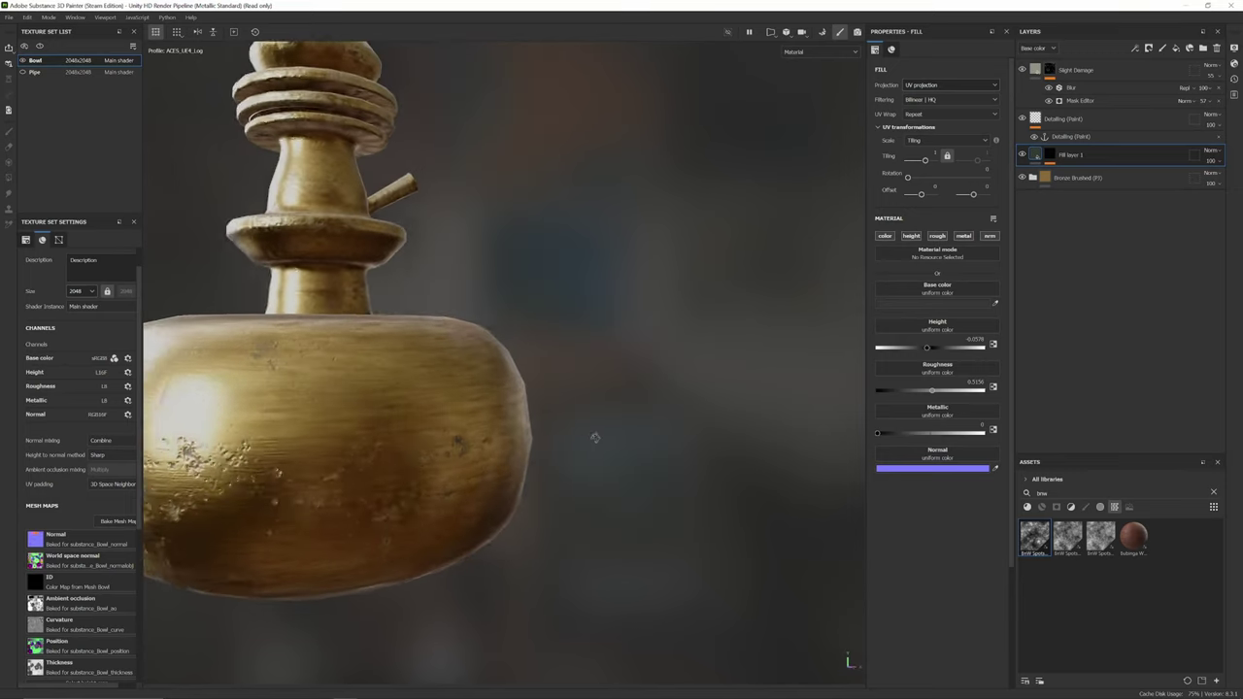
left_click_drag(505, 457, 621, 449, "alt")
mouse_move(543, 474)
left_mouse_down("alt")
mouse_move(652, 485)
mouse_move(644, 417)
mouse_move(705, 398)
left_mouse_up("alt")
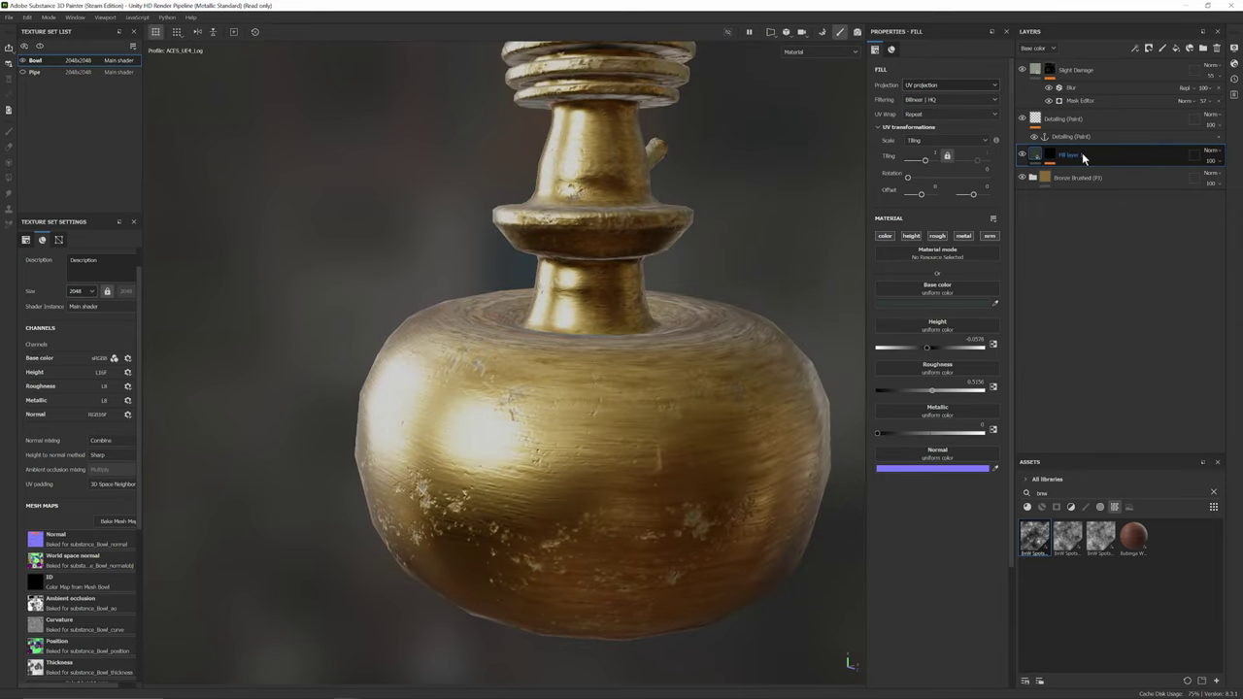
- Try Fill layer 1 above Slight Damage in the layer stack, and return it to just above the Bronze Brushed folder
left_click_drag(1082, 153, 1090, 64)
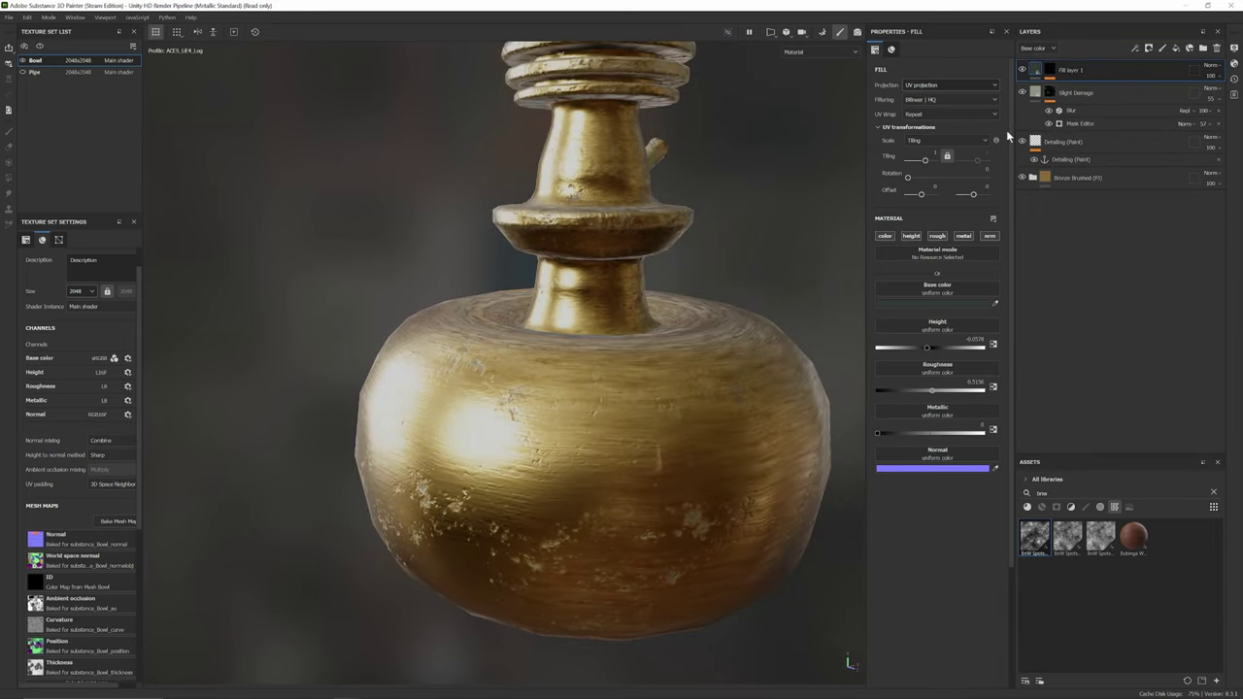
left_click(1048, 72)
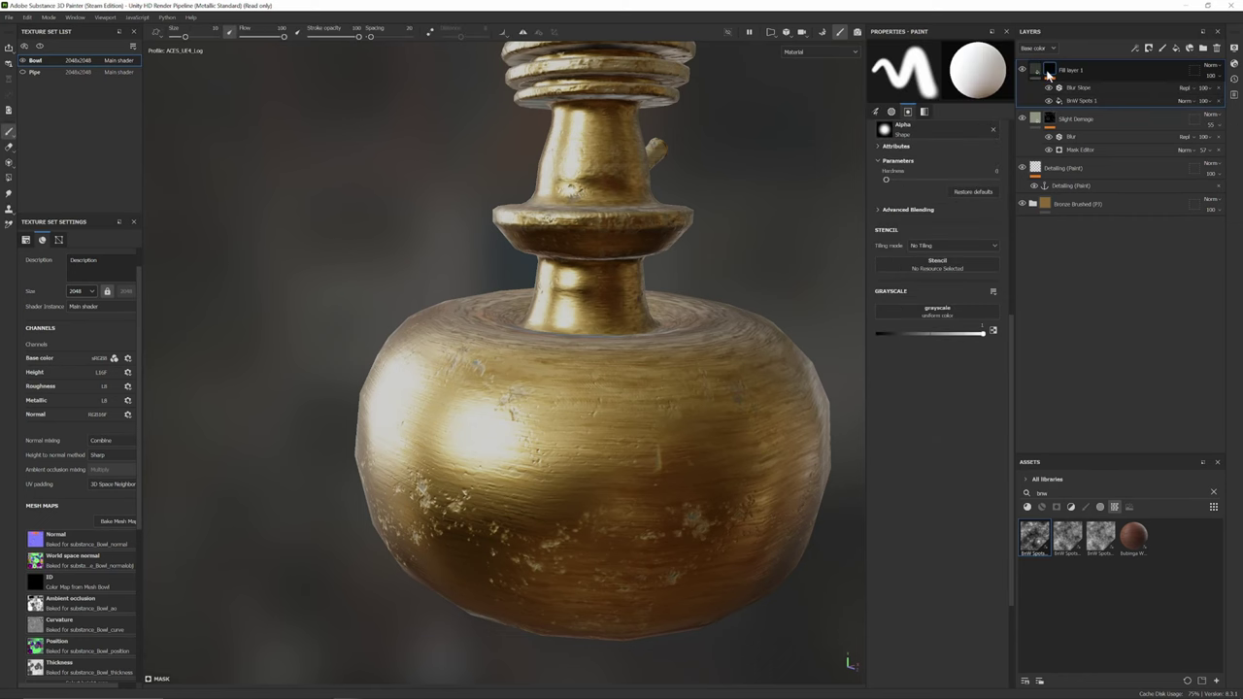
left_click_drag(1063, 73, 1096, 185)
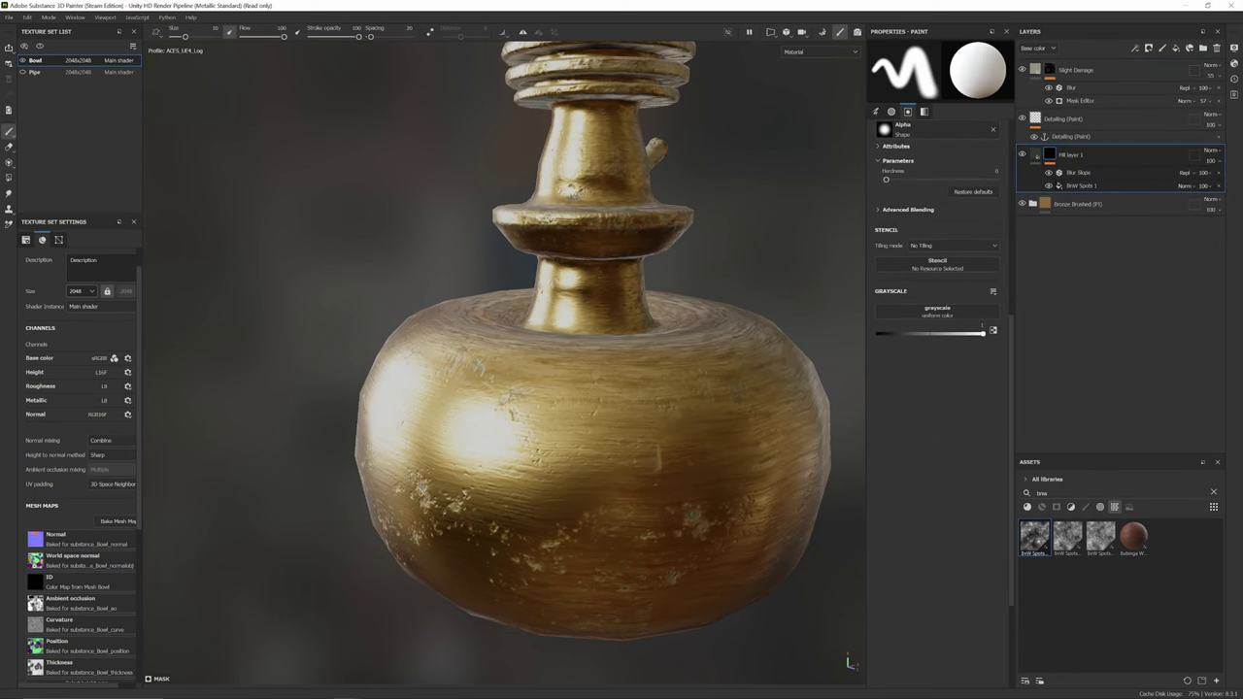
- Set the Balance of BnW Spots 1 in Fill layer 1's mask to 0.14
right_click_drag(582, 408, 660, 408, "alt")
left_click_drag(660, 408, 554, 340, "alt")
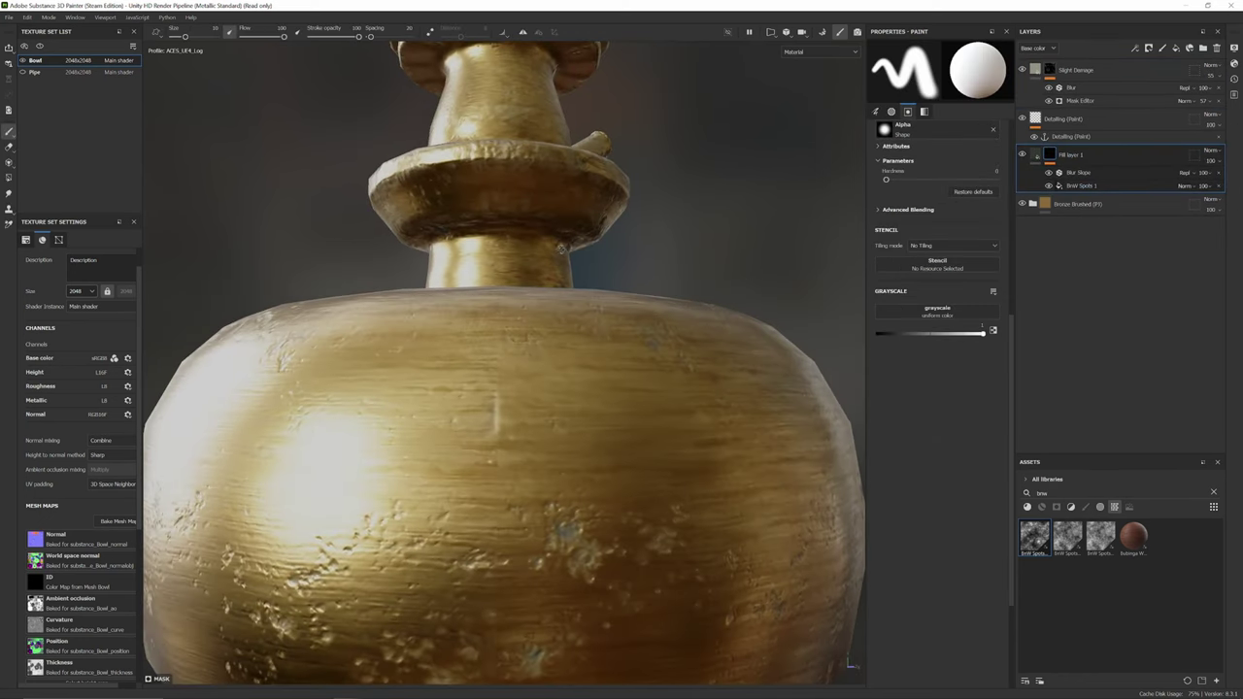
double_click(1080, 185)
left_click(1079, 186)
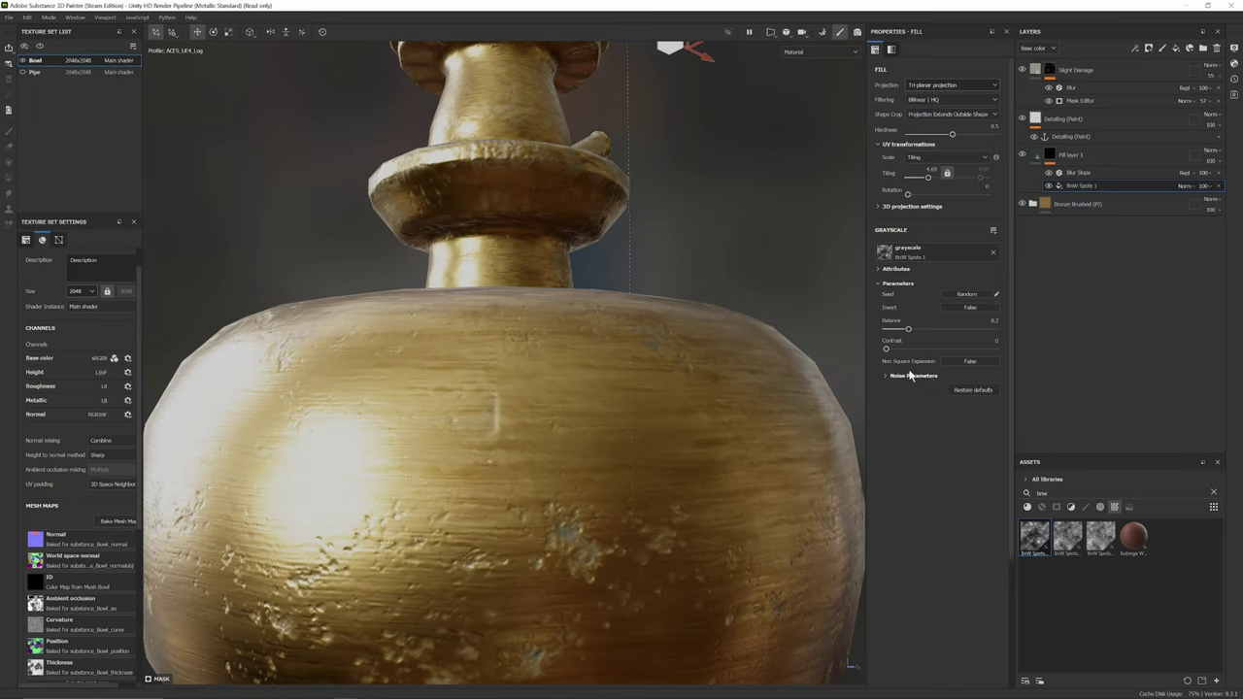
left_click_drag(908, 331, 901, 334)
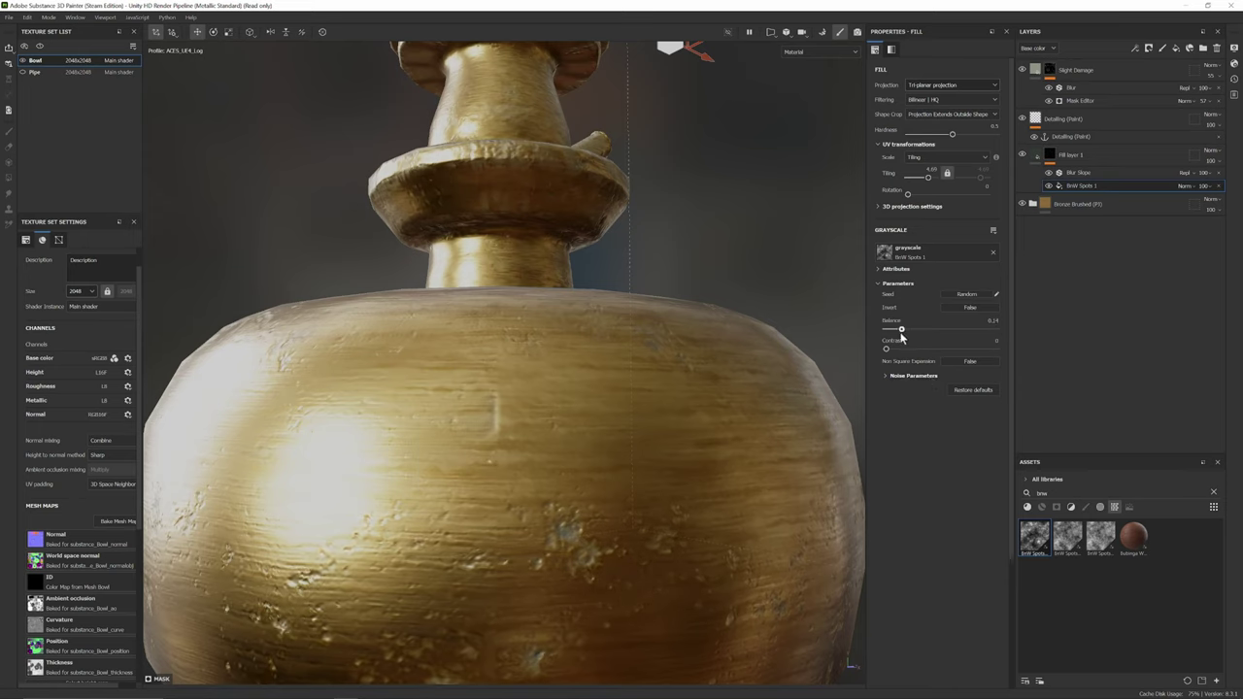
- Set Fill layer 1's height to -0.0222 and its metallic value to 1
left_click(1037, 155)
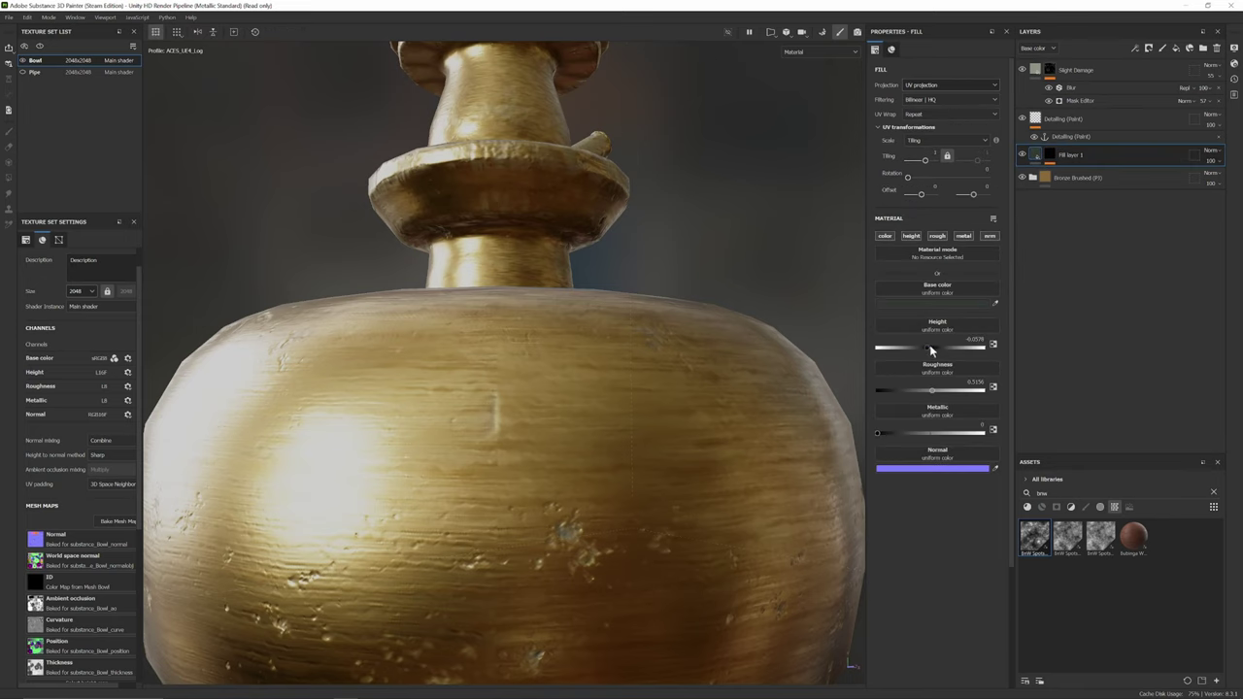
left_click_drag(927, 352, 929, 353)
left_click_drag(929, 351, 928, 351)
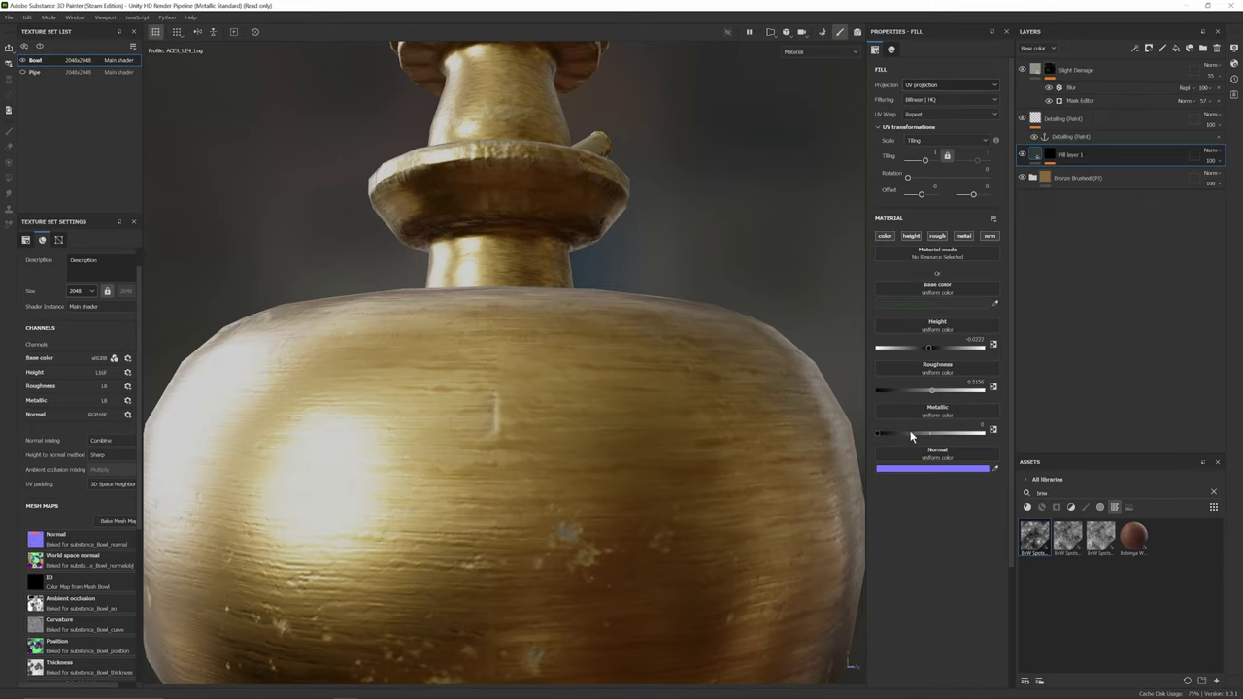
left_click_drag(899, 438, 1031, 433)
scroll(602, 430, "down", 3)
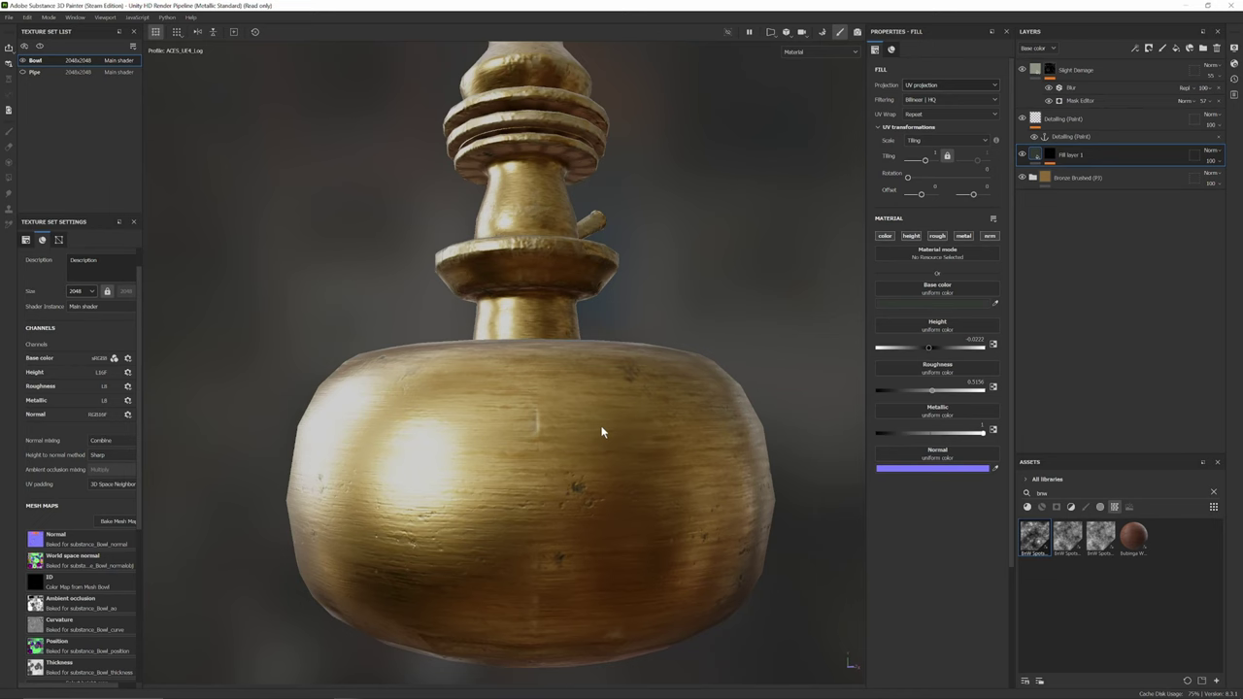
- Try the Divide, Replace, Inverse Subtract and Inverse divide blending modes on Fill layer 1 while viewing the spots up close
left_click_drag(602, 431, 638, 482, "alt")
scroll(638, 482, "up", 4)
middle_click_drag(694, 494, 682, 383, "alt")
left_click_drag(682, 384, 633, 367, "alt")
left_click(1212, 152)
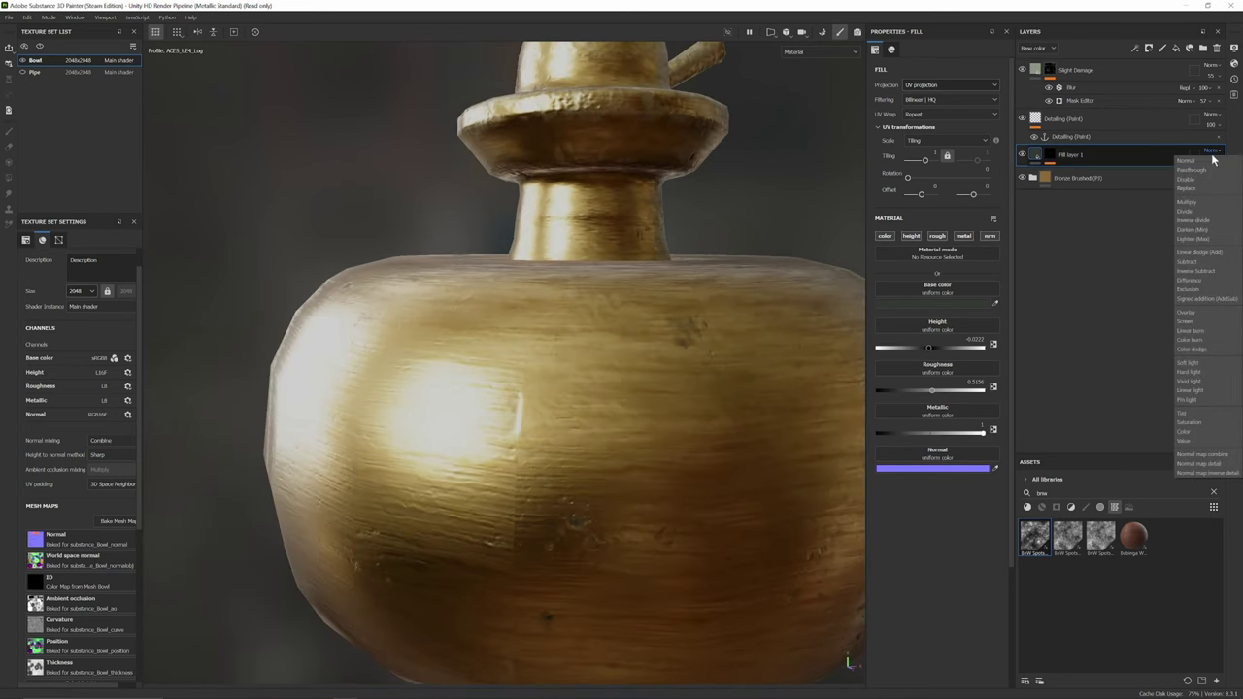
left_click(1196, 210)
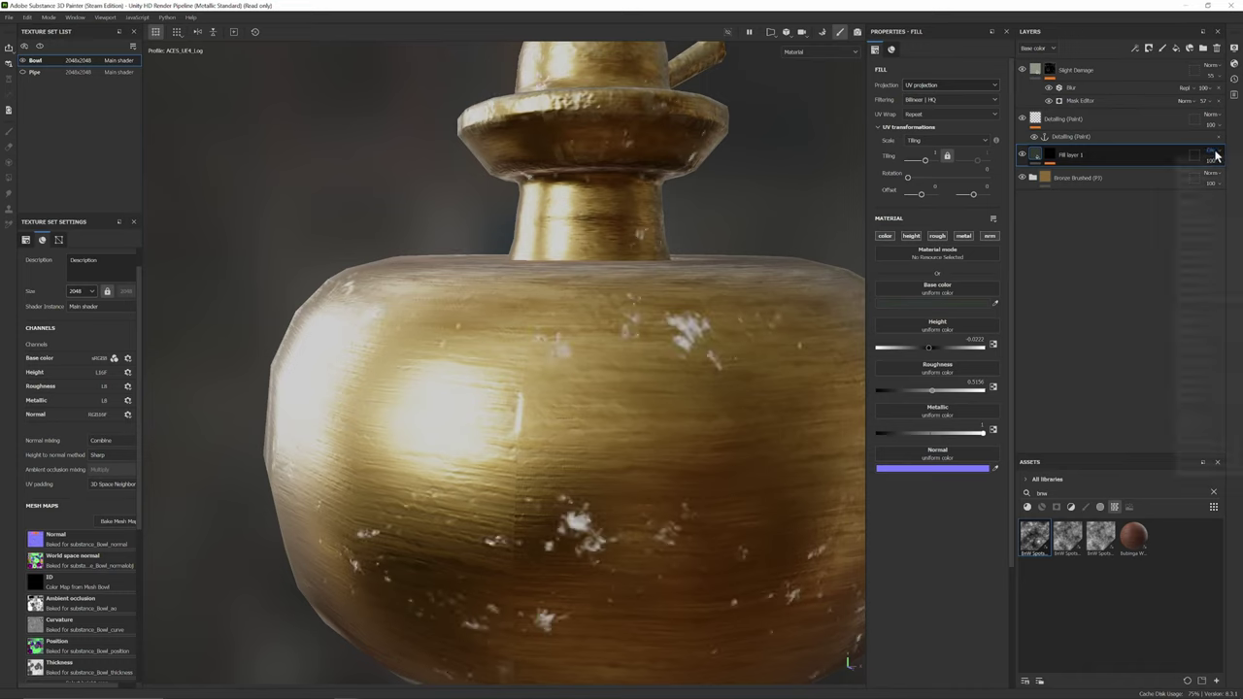
left_click(1210, 150)
left_click(1205, 189)
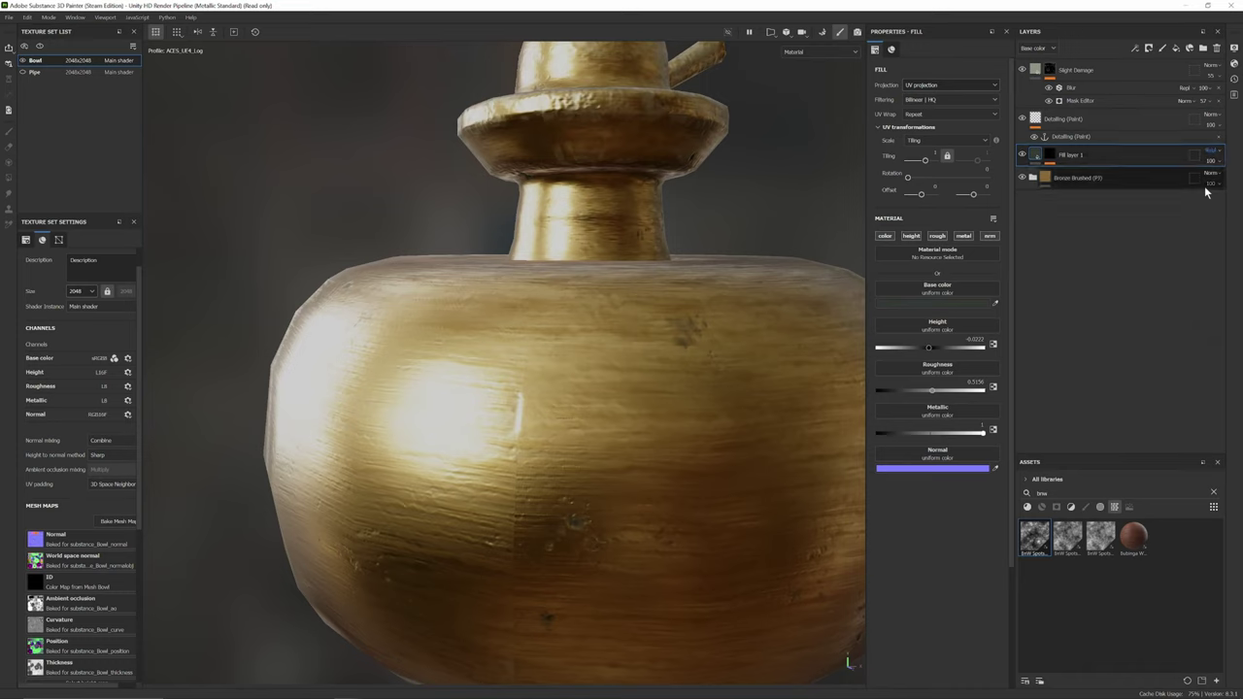
left_click(1210, 151)
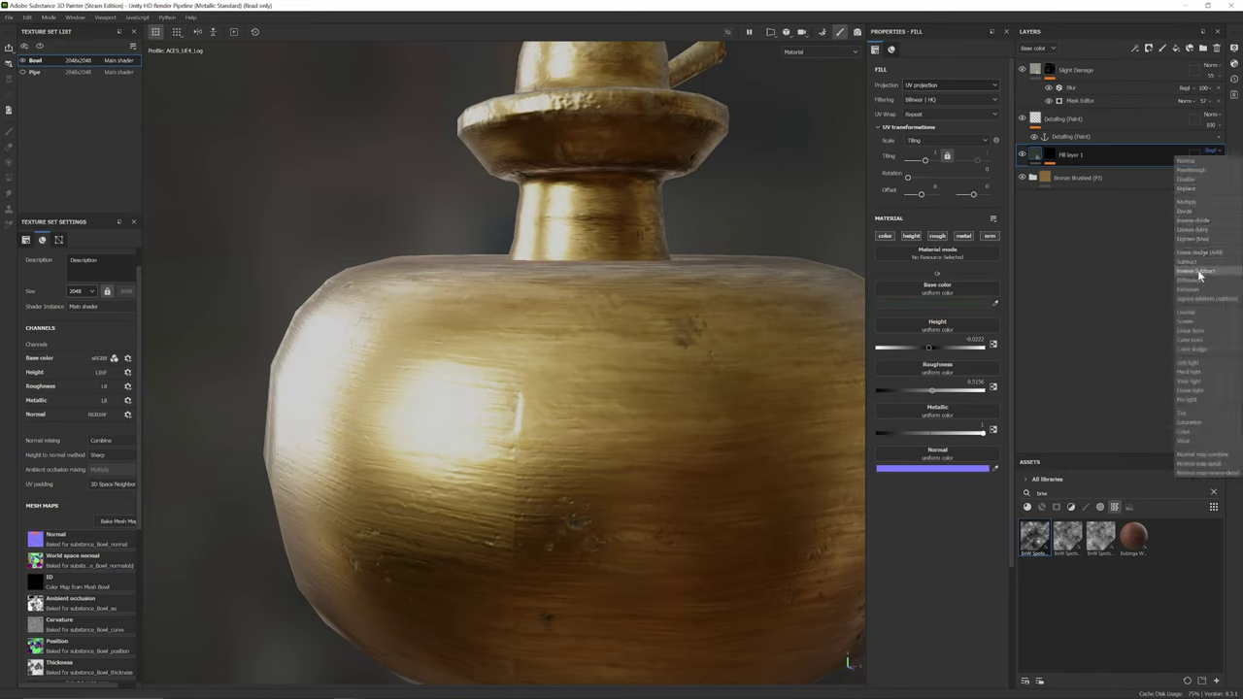
left_click(1197, 276)
left_click(1214, 160)
left_click(1196, 224)
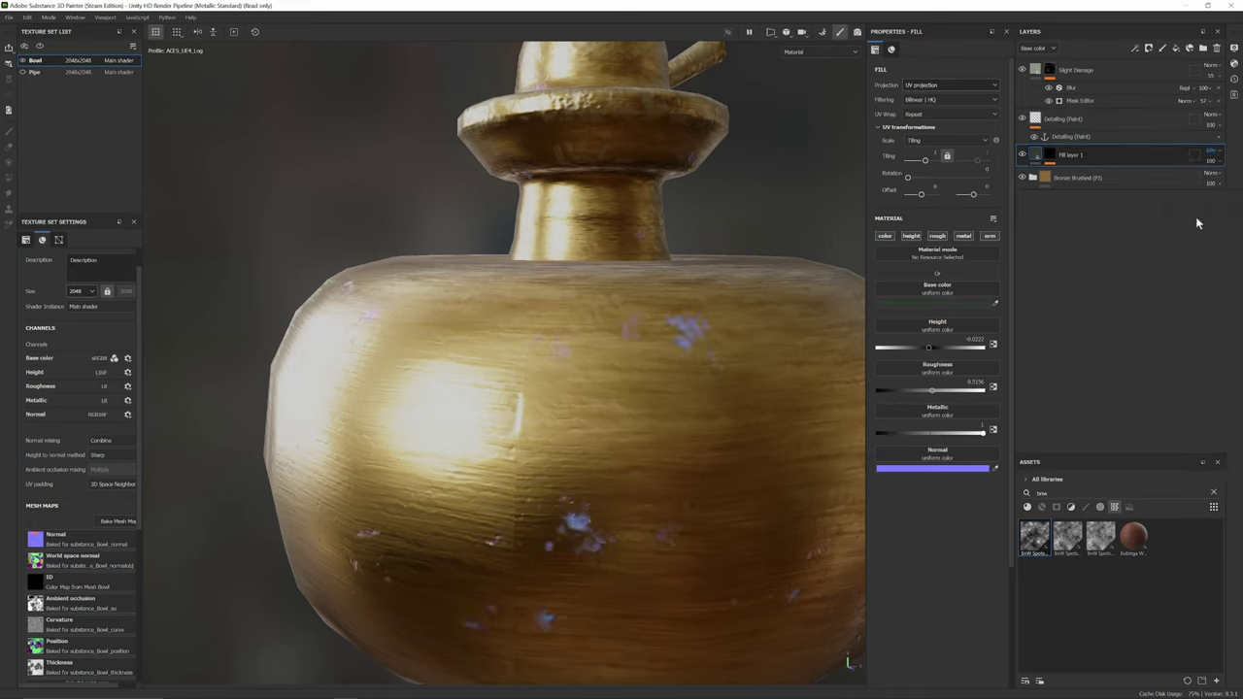
- Try the Overlay and Multiply blending modes on Fill layer 1, and set it back to Normal
left_click(1210, 152)
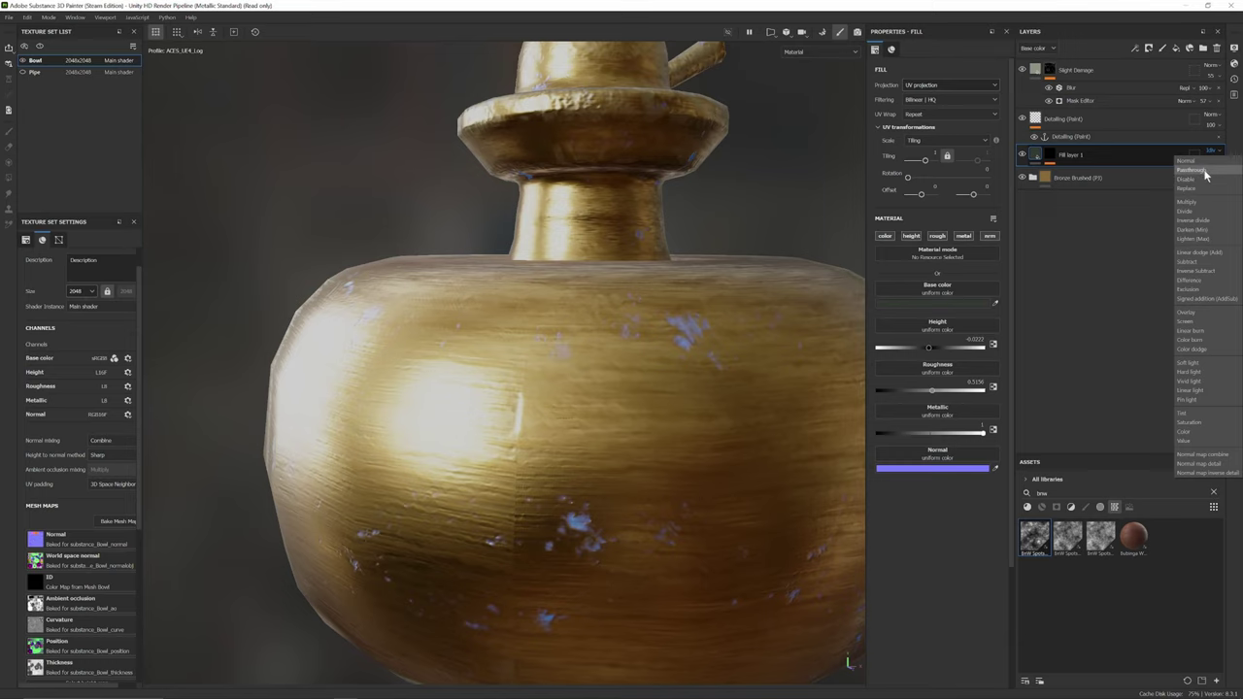
left_click(1192, 314)
scroll(741, 395, "down", 2)
left_click_drag(740, 394, 825, 438, "alt")
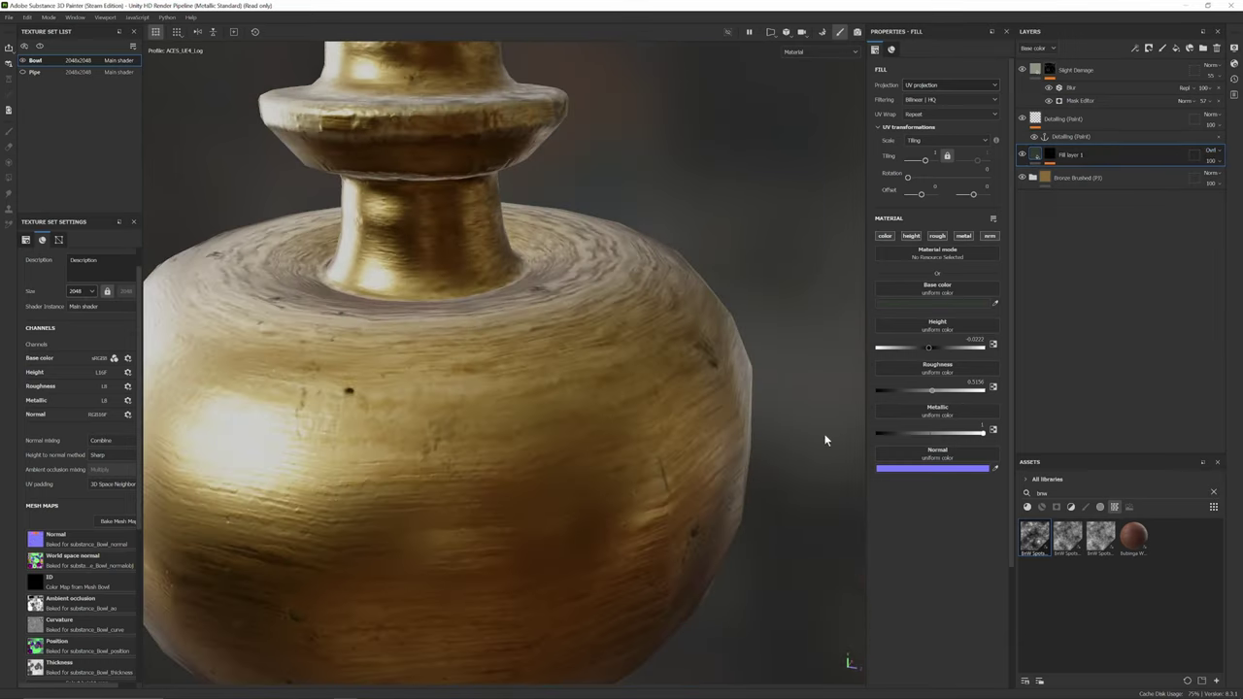
scroll(751, 409, "down", 4)
left_click(1210, 151)
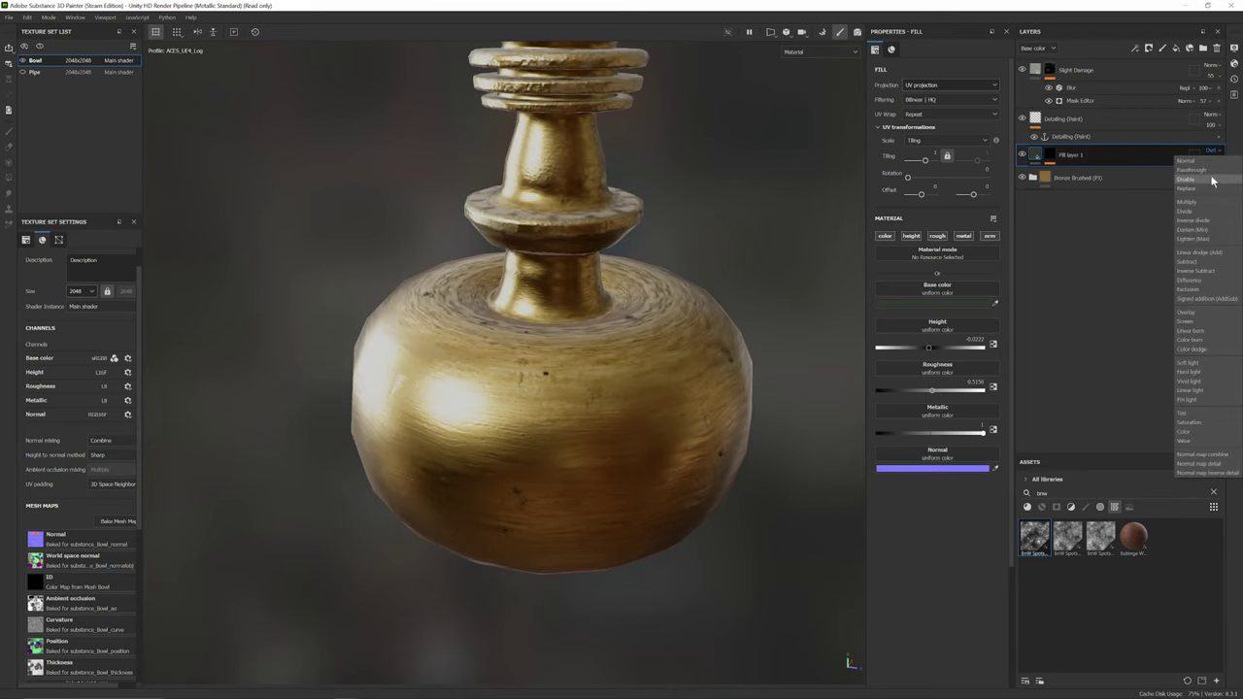
left_click(1204, 204)
left_click(1210, 151)
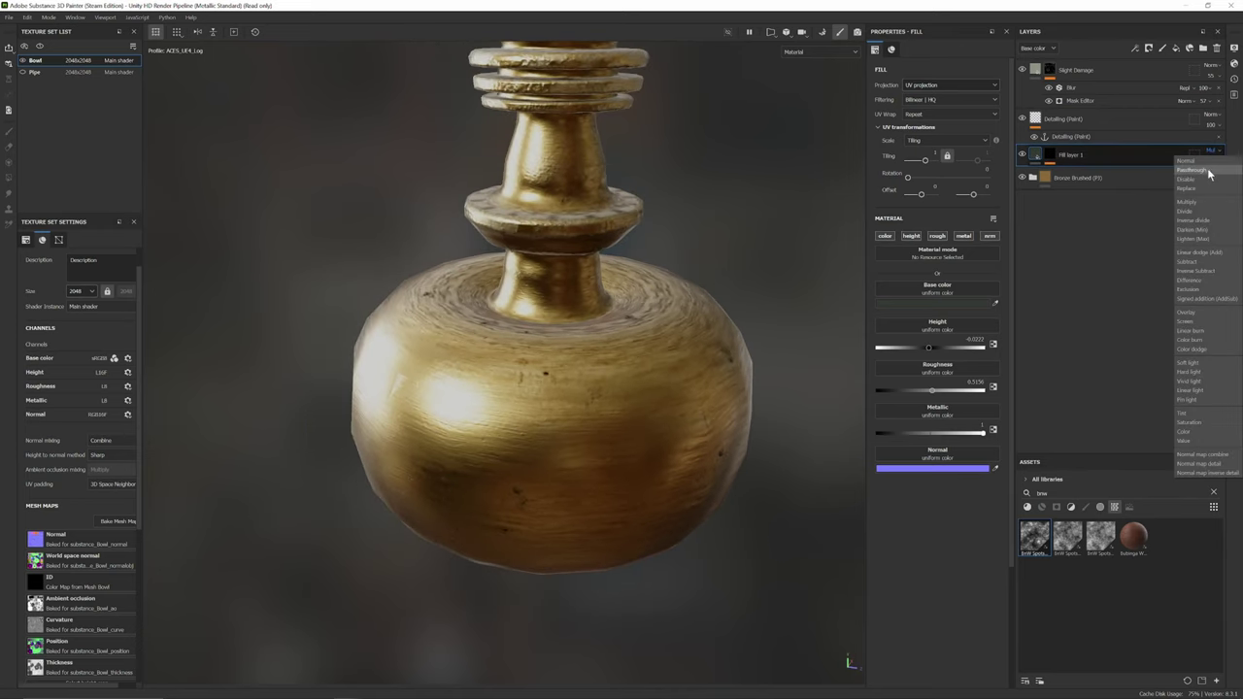
left_click(1202, 161)
- Set Fill layer 1's base color to a more saturated dark green, 324032, and check the spots on the bowl
scroll(692, 321, "up", 5)
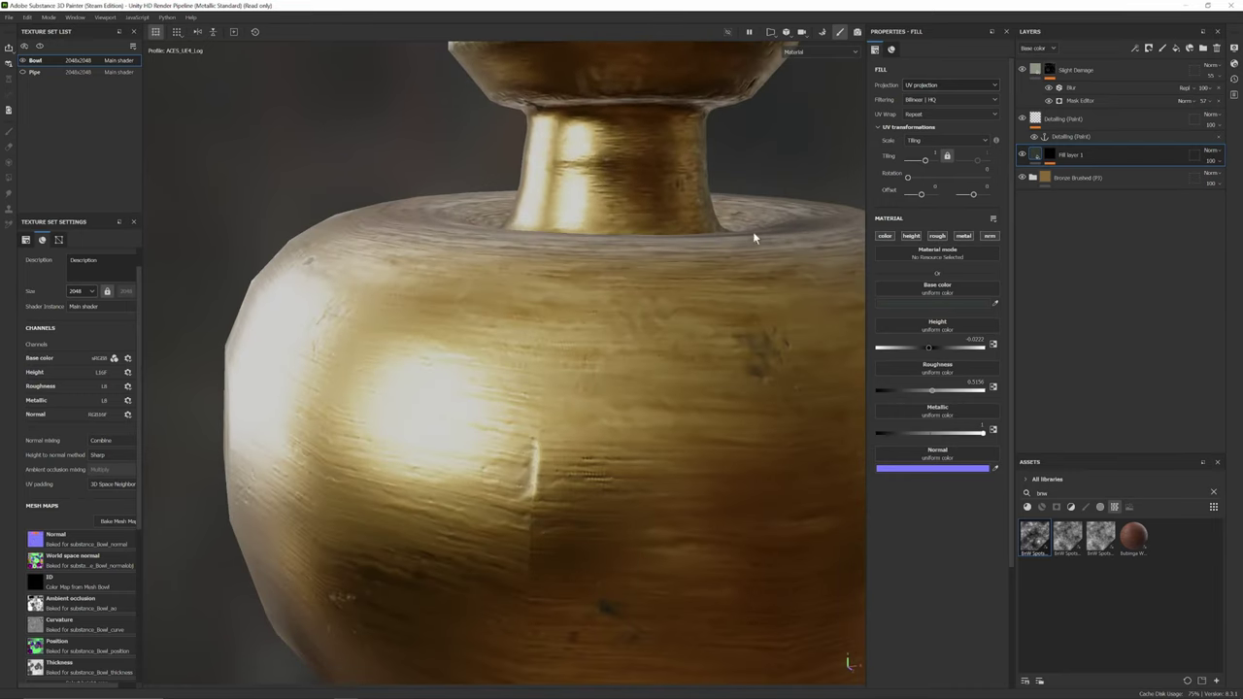
left_click(919, 302)
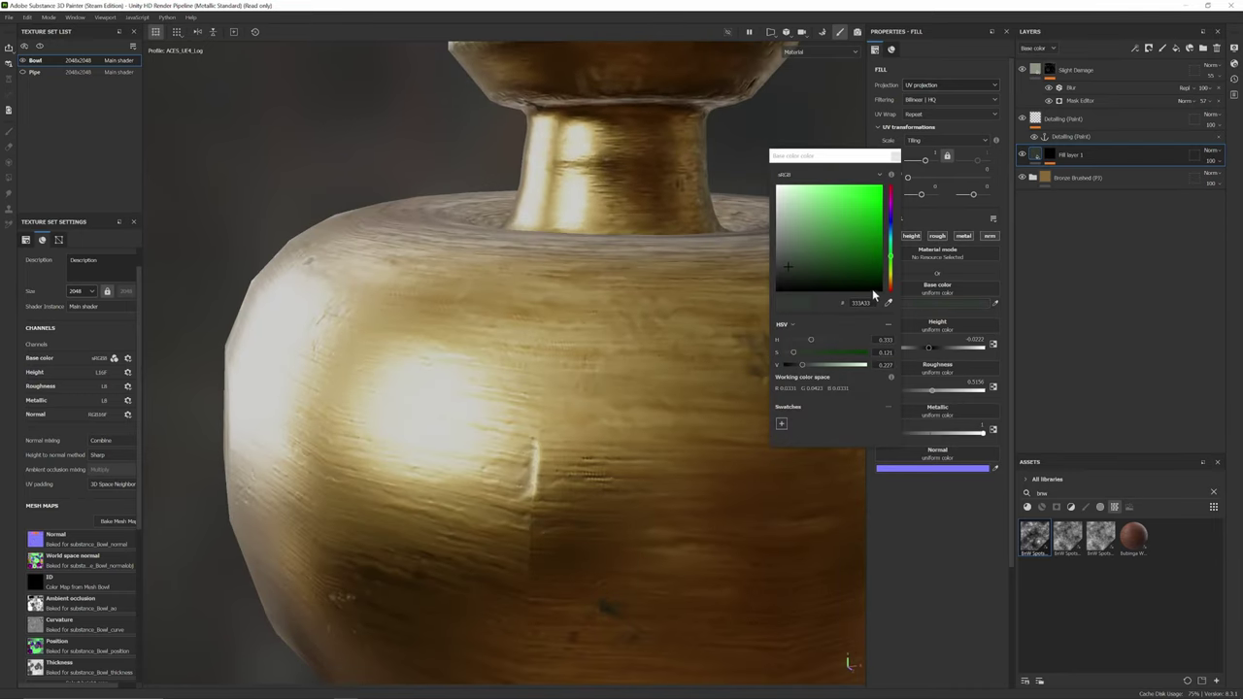
left_click(792, 260)
left_click_drag(793, 259, 798, 263)
left_click_drag(421, 315, 479, 284, "alt")
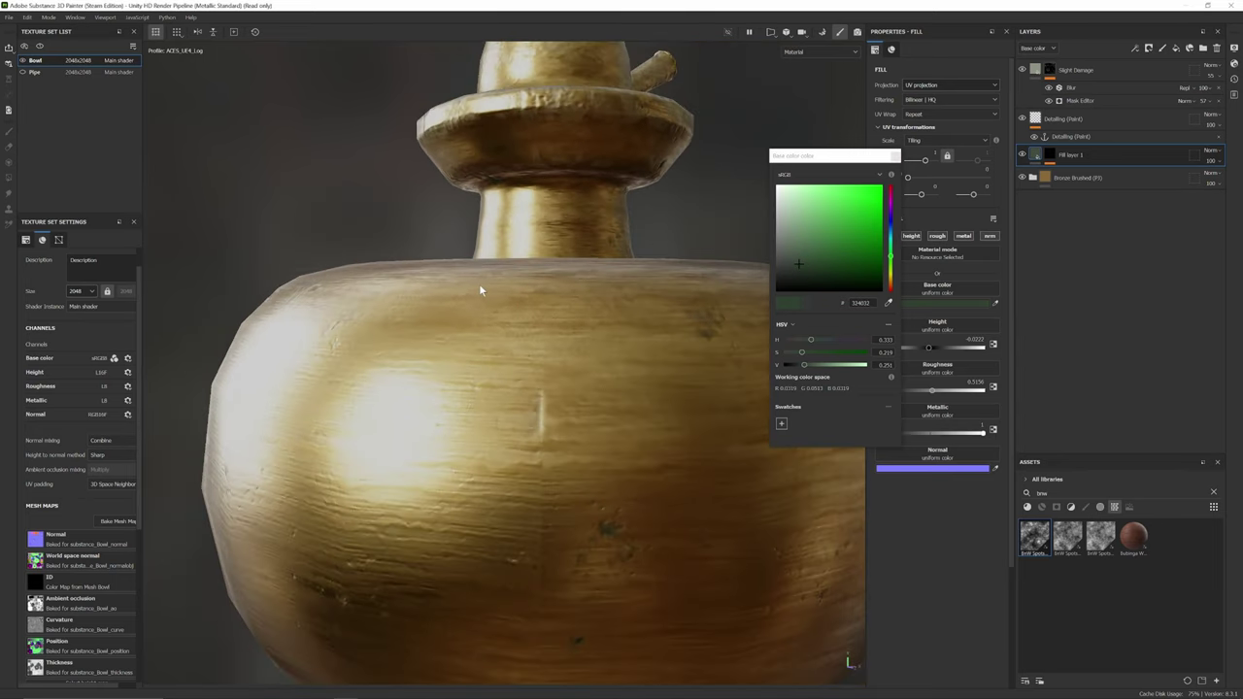
left_click(895, 157)
scroll(754, 259, "down", 6)
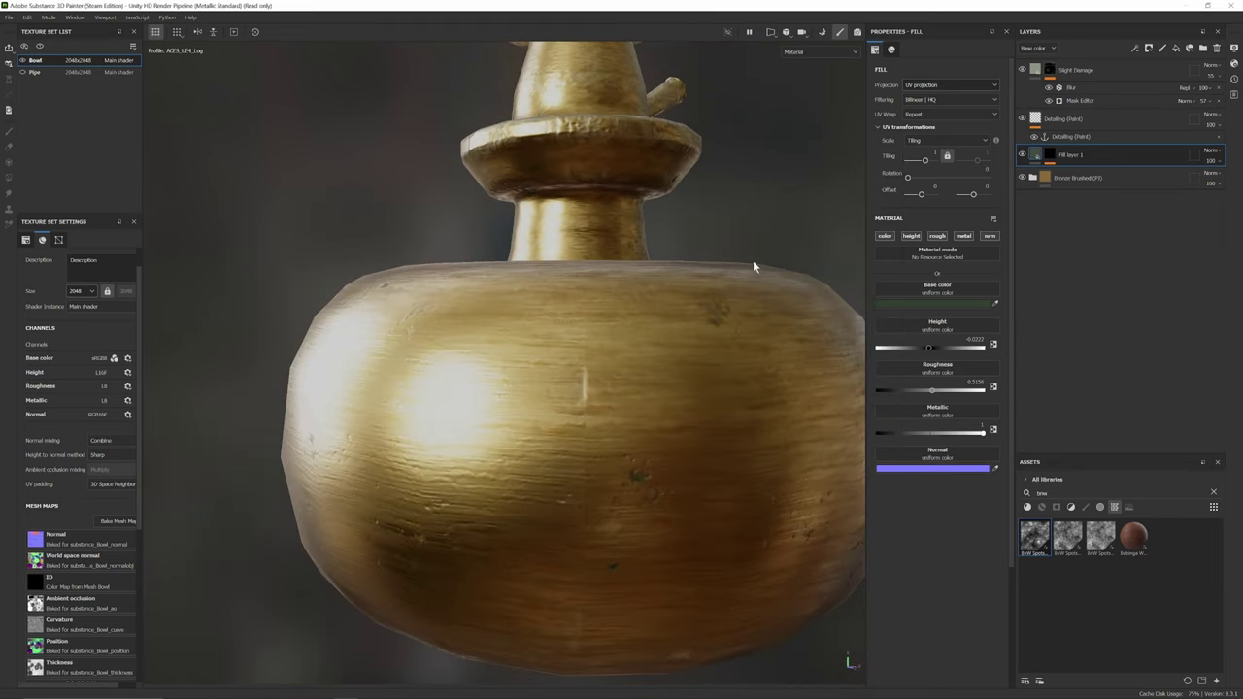
left_click_drag(756, 249, 728, 253, "alt")
scroll(729, 258, "up", 6)
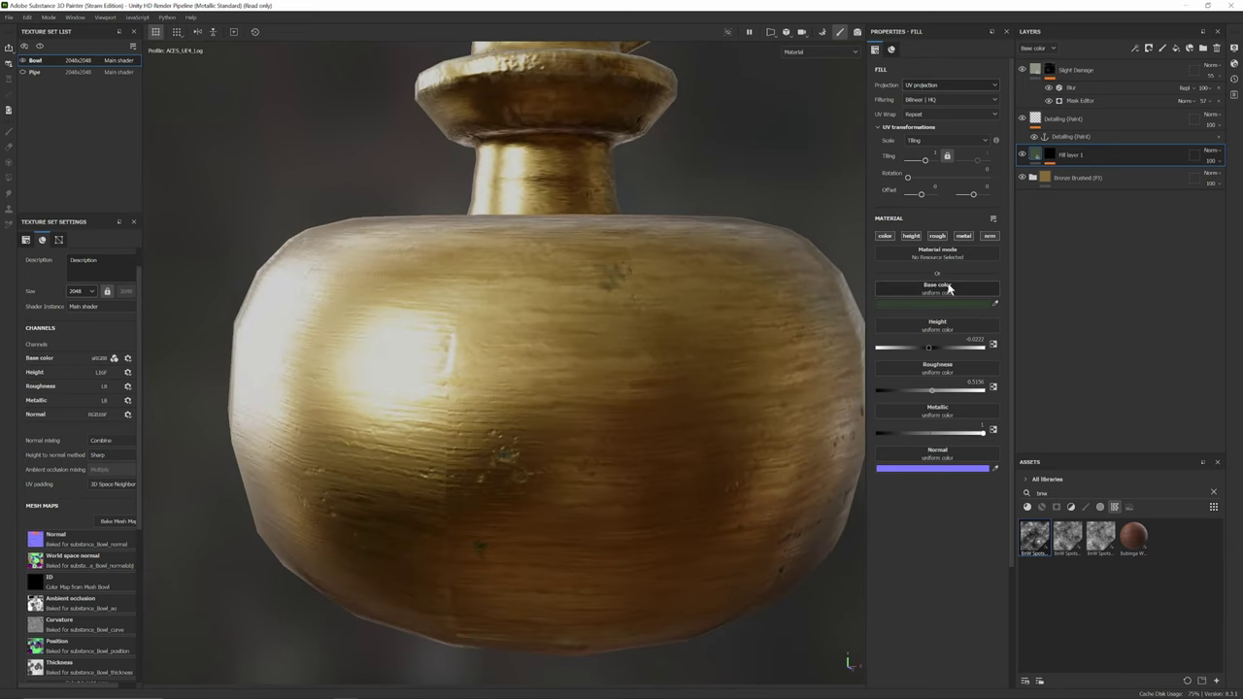
- Find the Gradient resource and assign it to Fill layer 1's base color
left_click(949, 288)
double_click(978, 309)
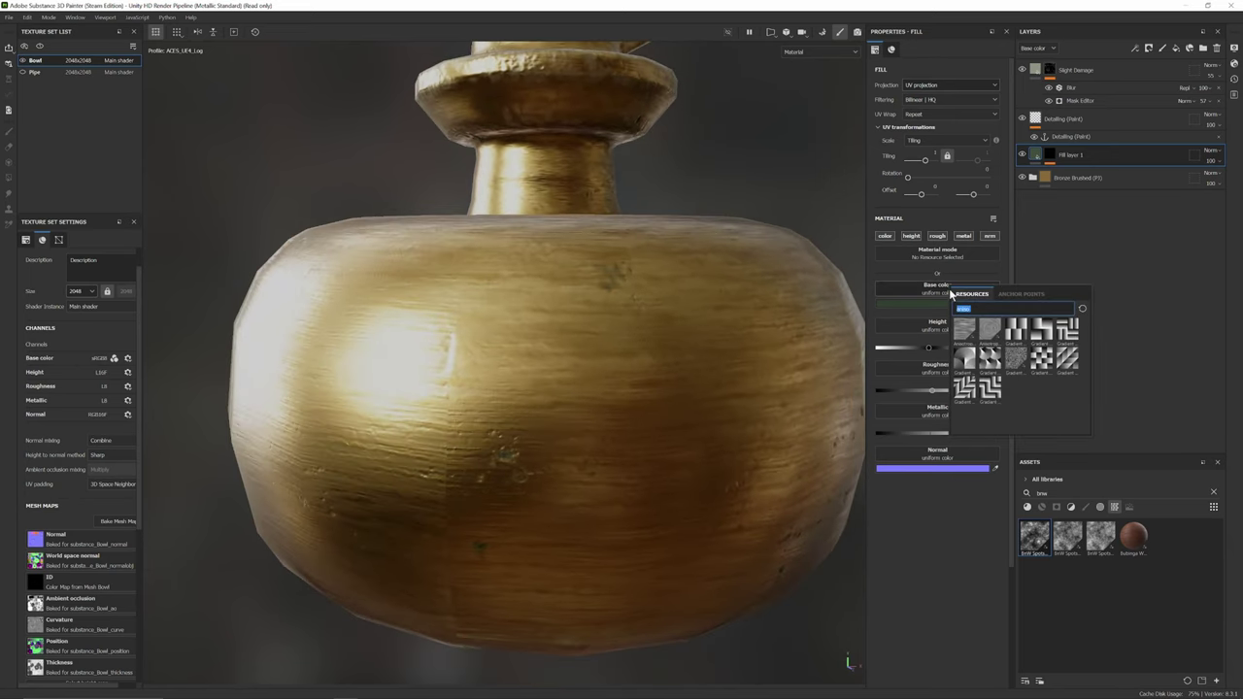
type("gradi")
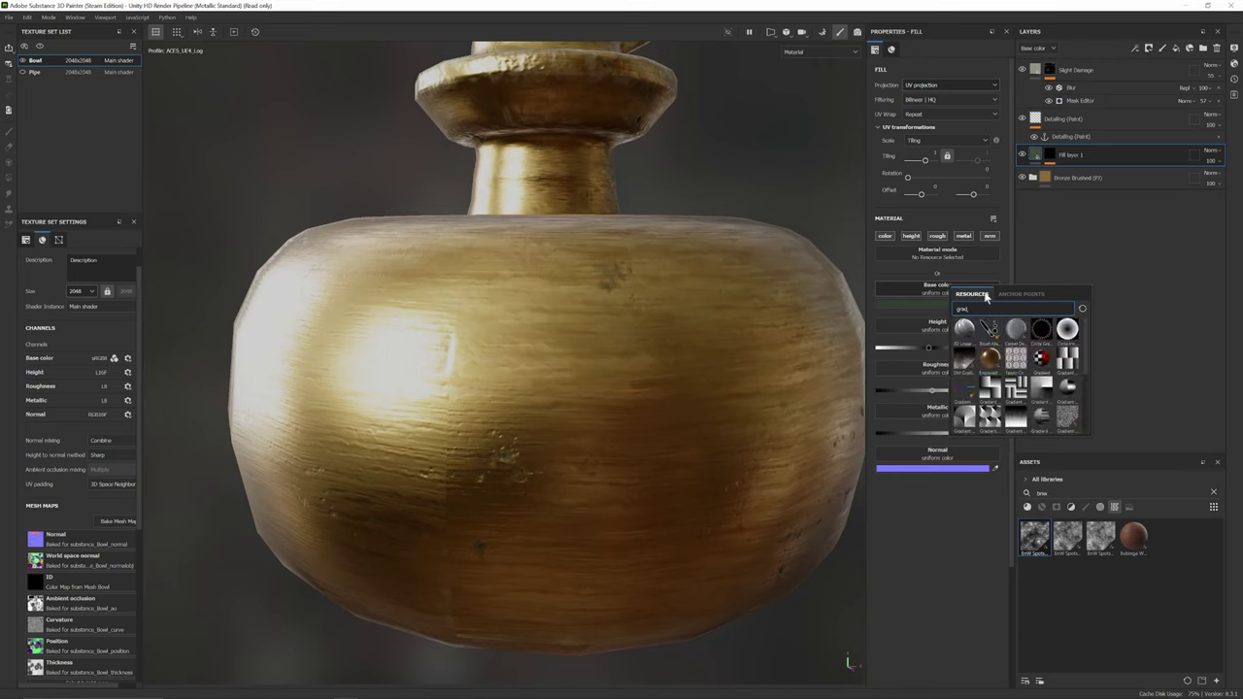
left_click(1040, 357)
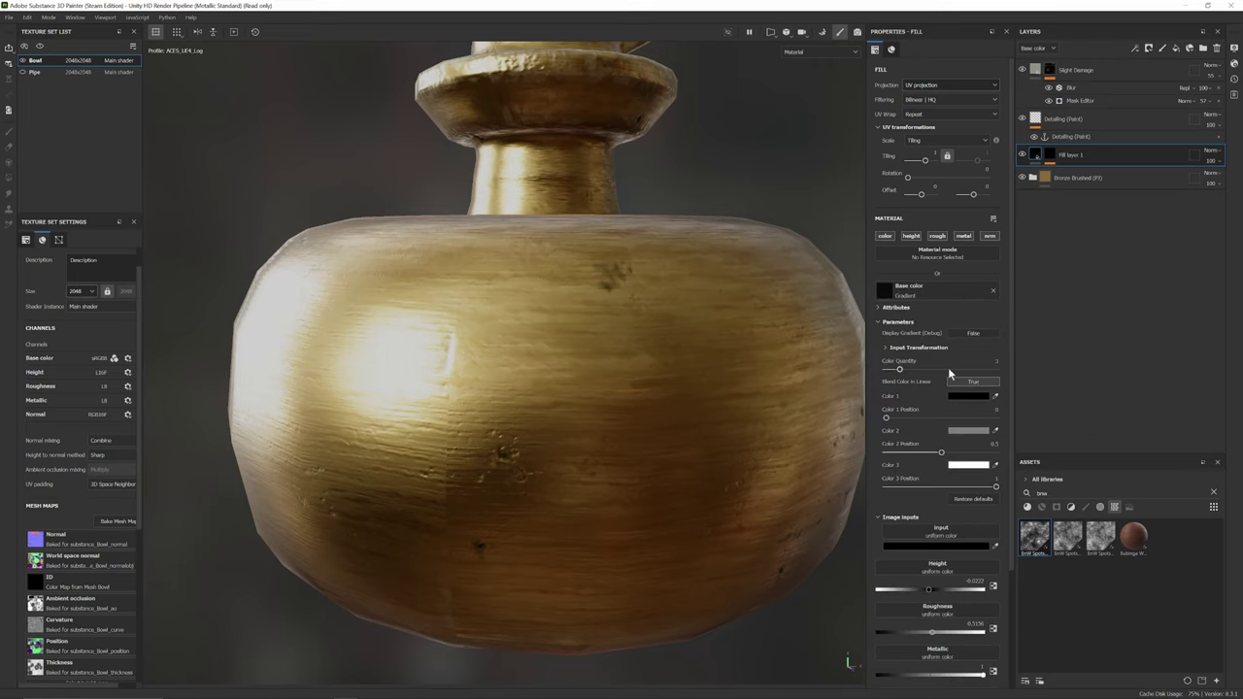
- Try sampling the Slight Damage layer's color for the gradient's image input, and undo it
scroll(930, 315, "down", 5)
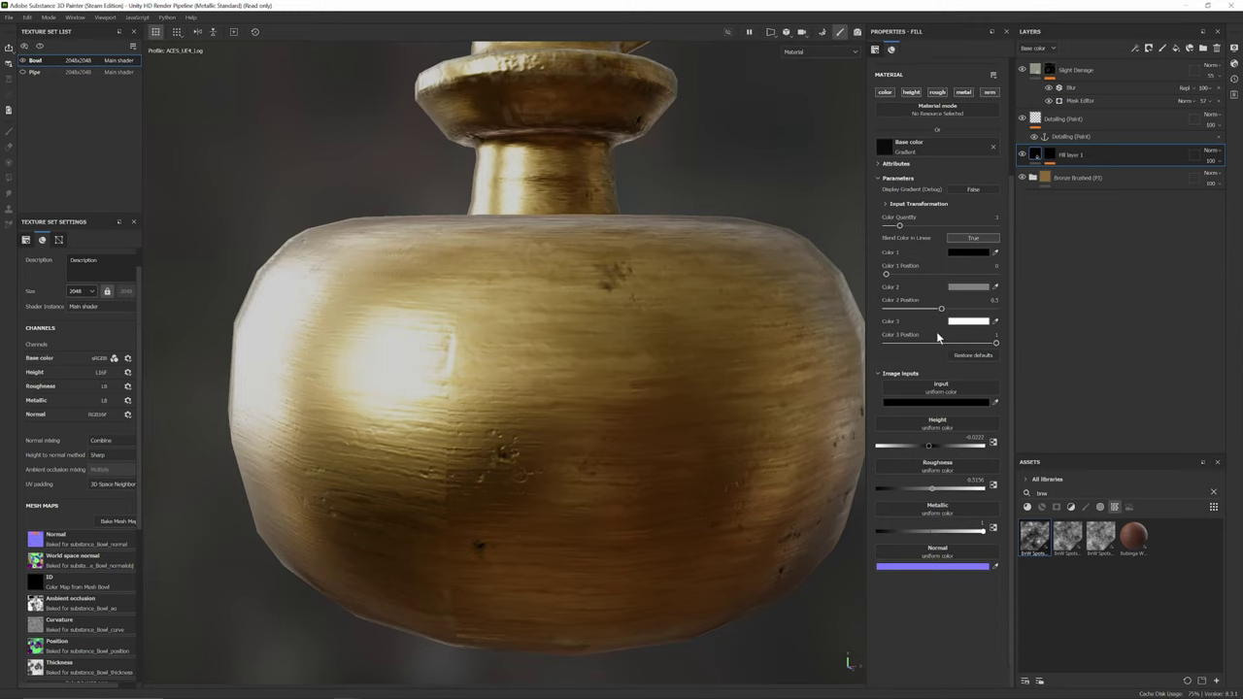
left_click(941, 402)
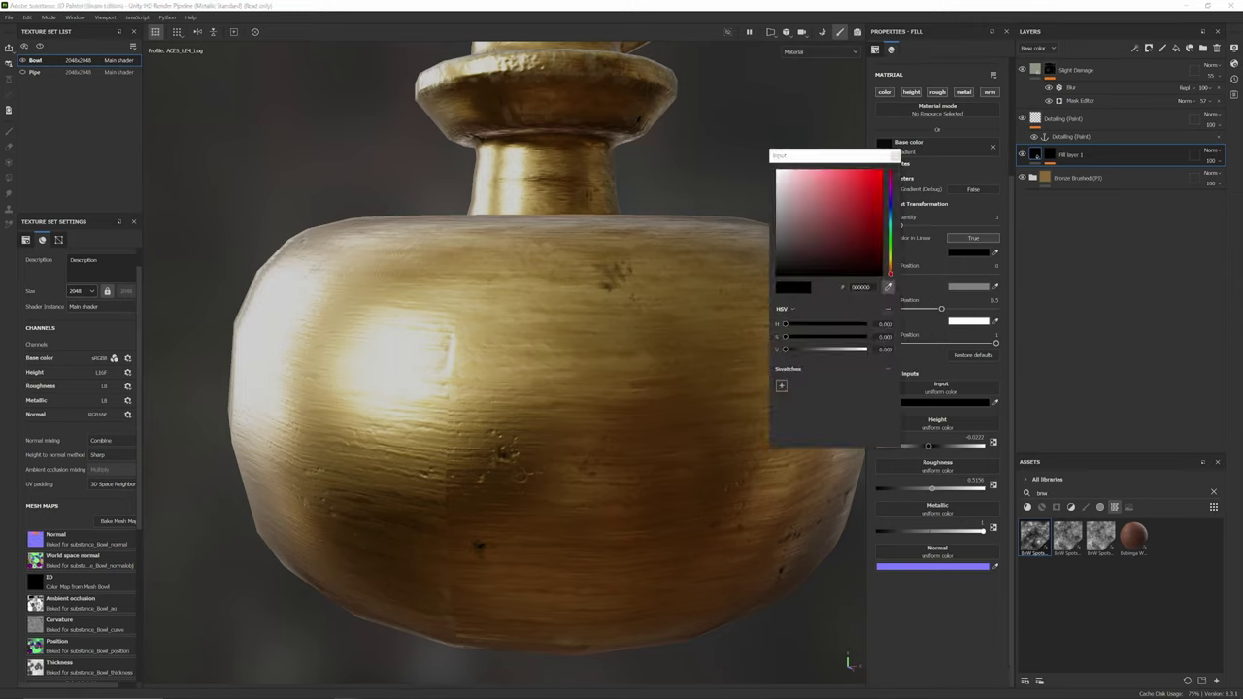
left_click(1035, 71)
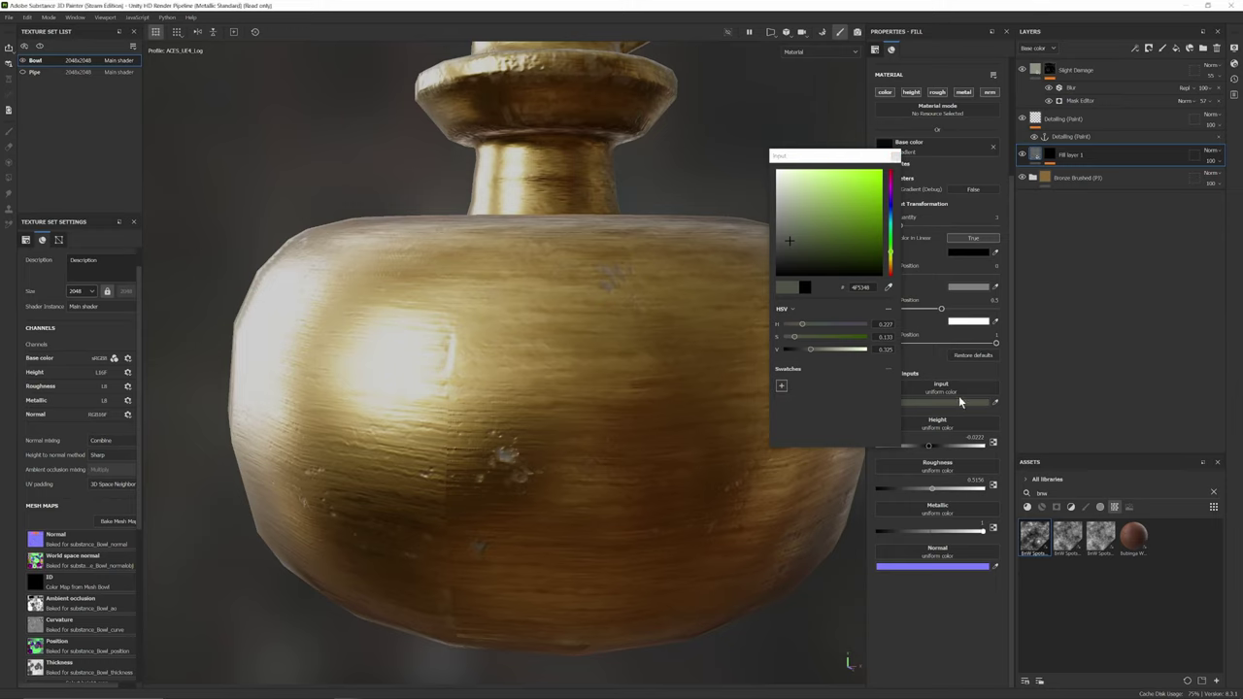
key("ctrl+z")
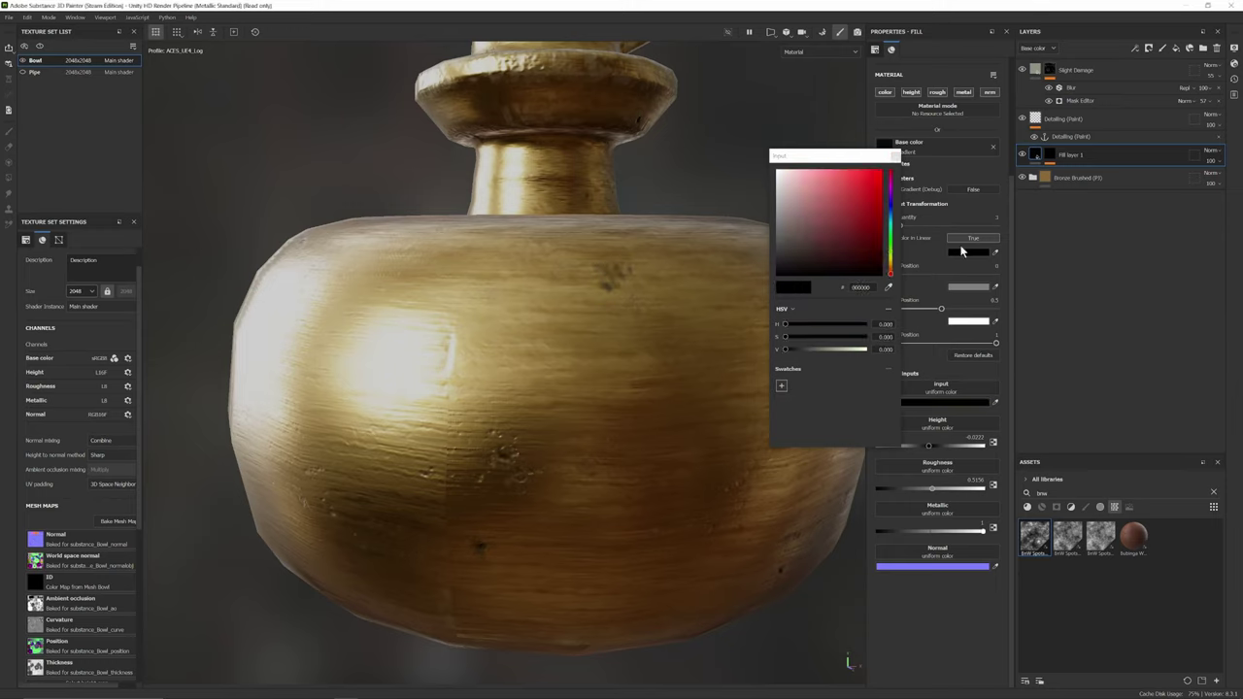
- Set the gradient's Color 1 to a dark olive green sampled from the brass reference photo
left_click(962, 251)
left_click(961, 252)
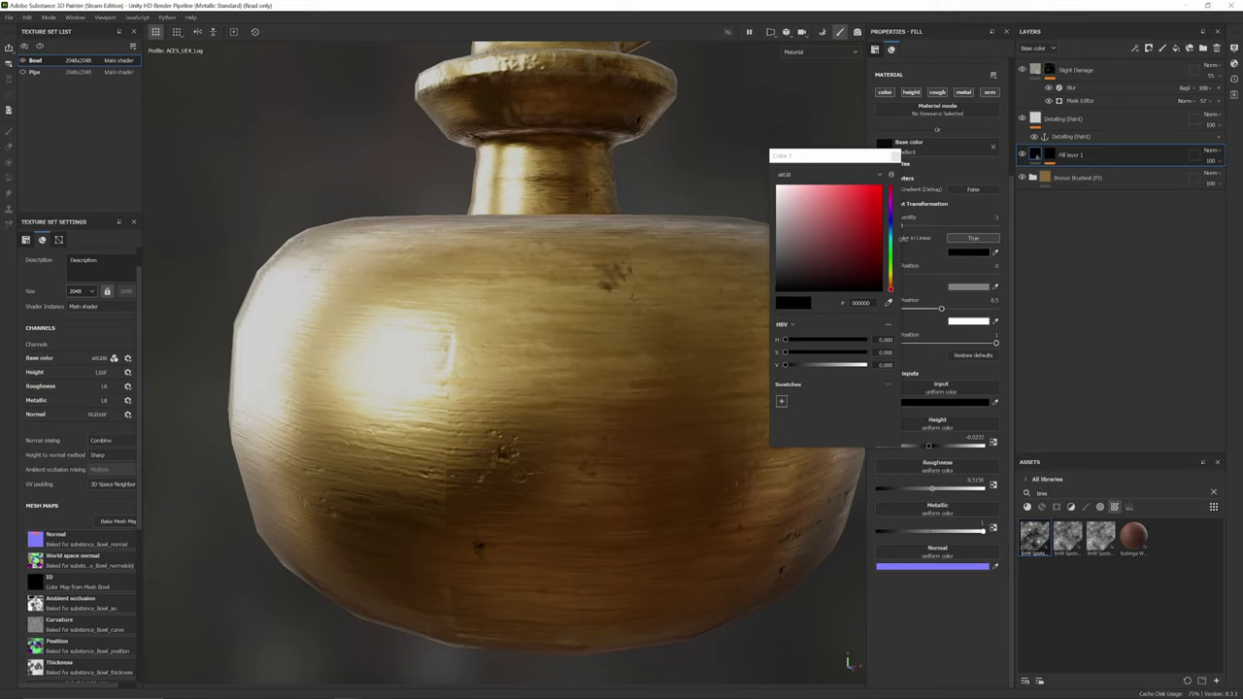
left_click(888, 303)
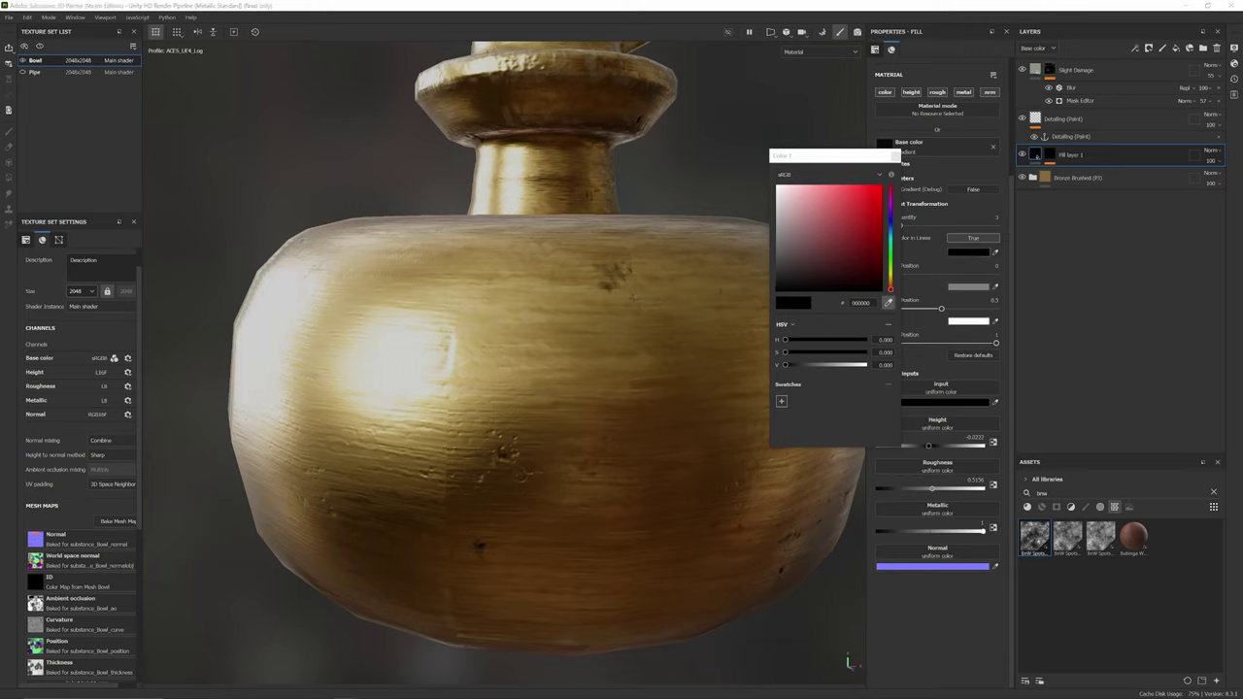
right_click_drag(1242, 369, 528, 250)
left_click(889, 305)
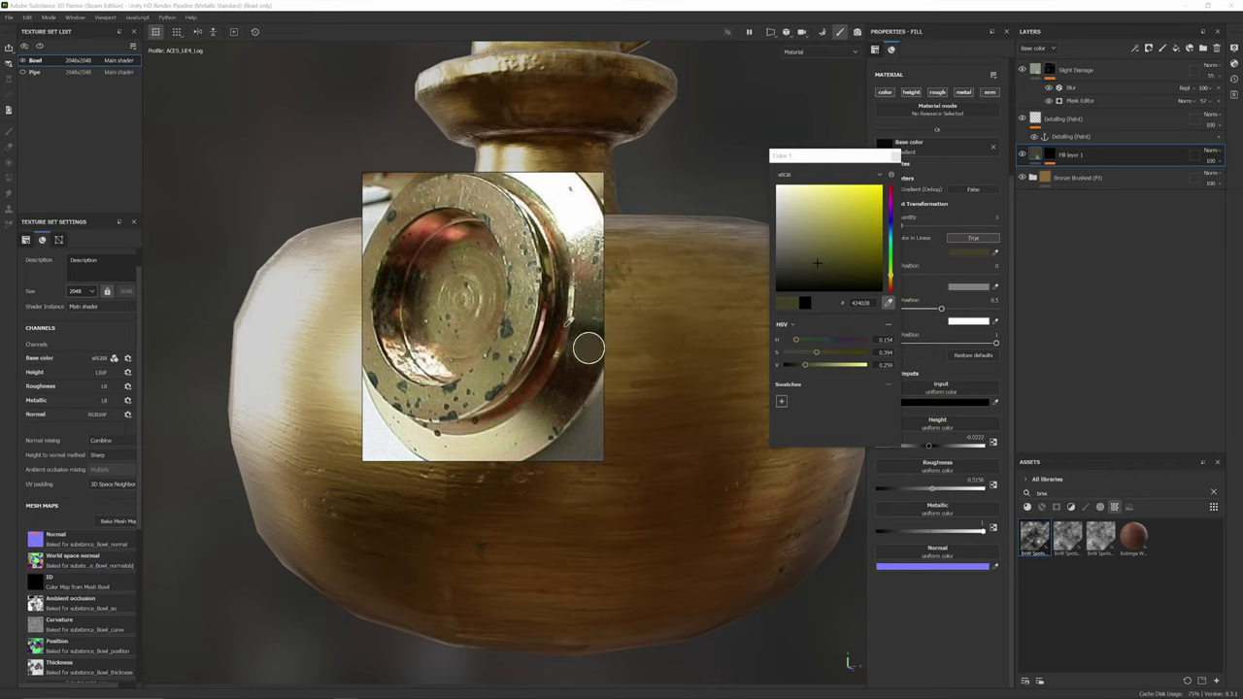
left_click(521, 356)
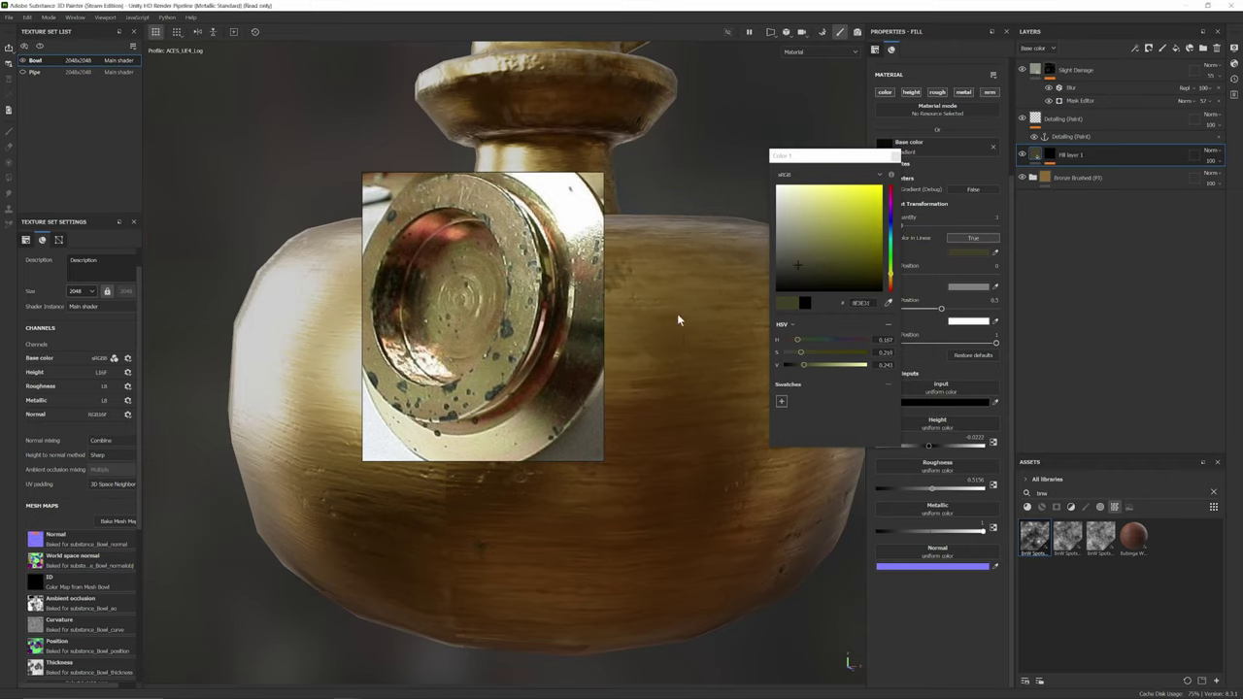
left_click(895, 156)
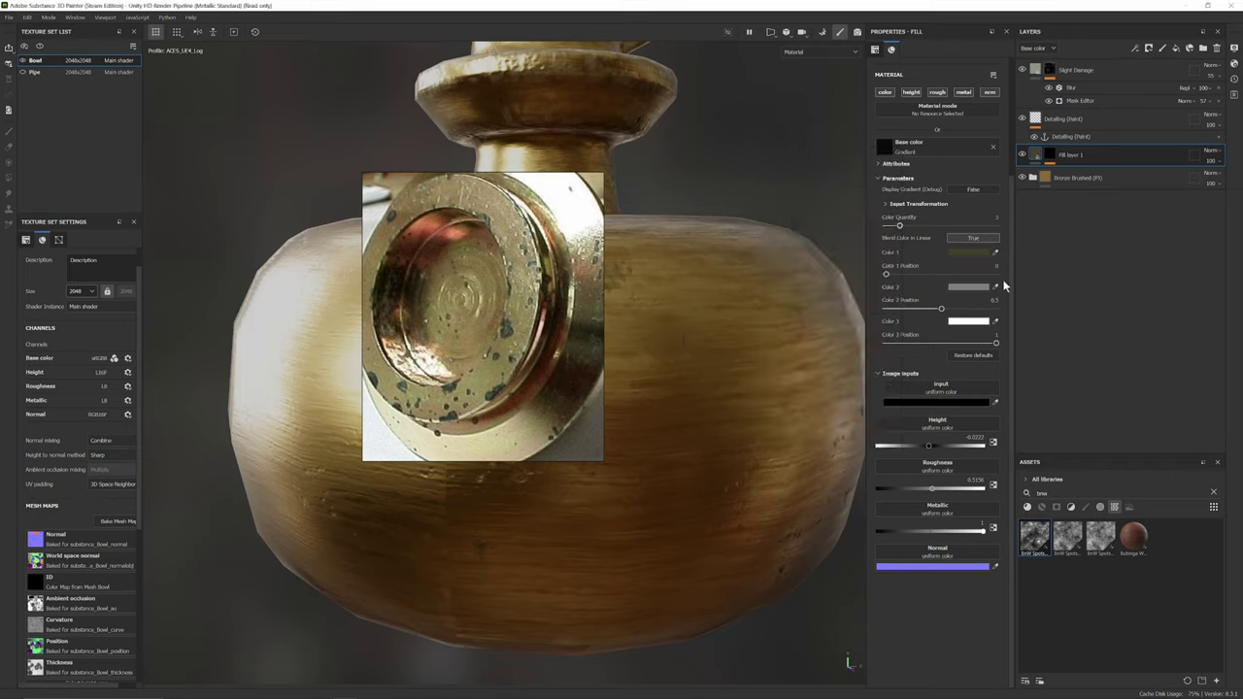
- Sample the gradient's Color 2 as near-black olive 201E11 and Color 3 as olive green 50502F from the reference photo
left_click(978, 289)
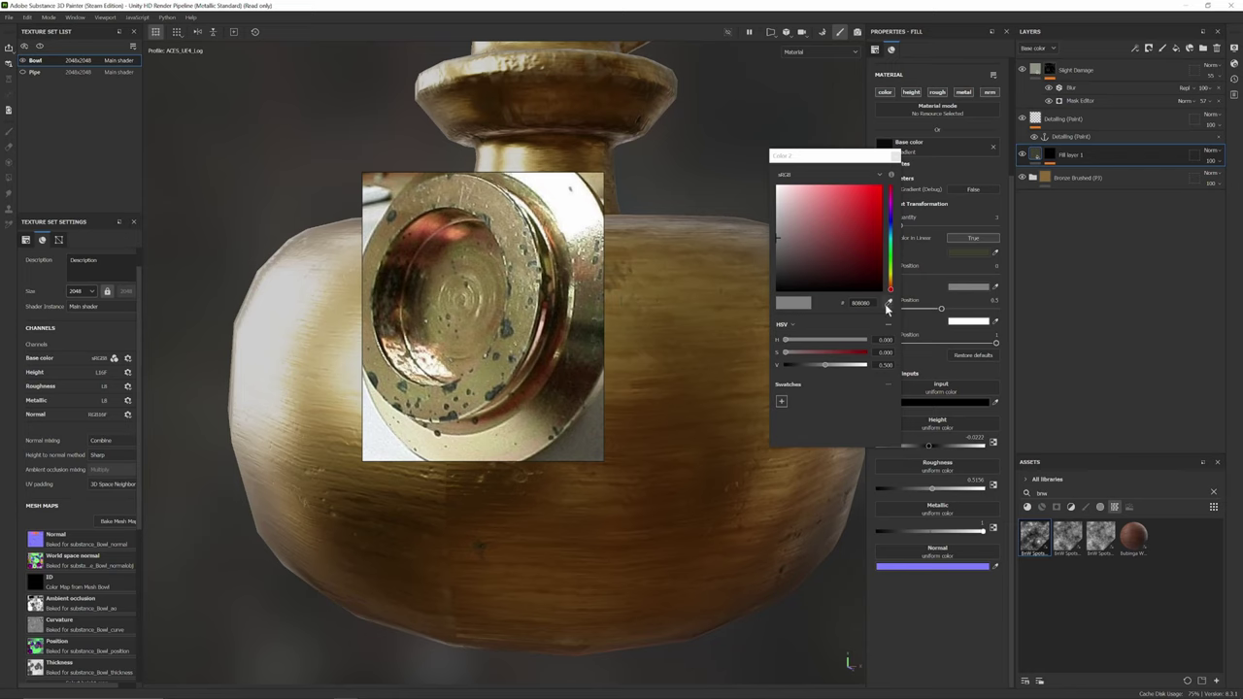
left_click(888, 302)
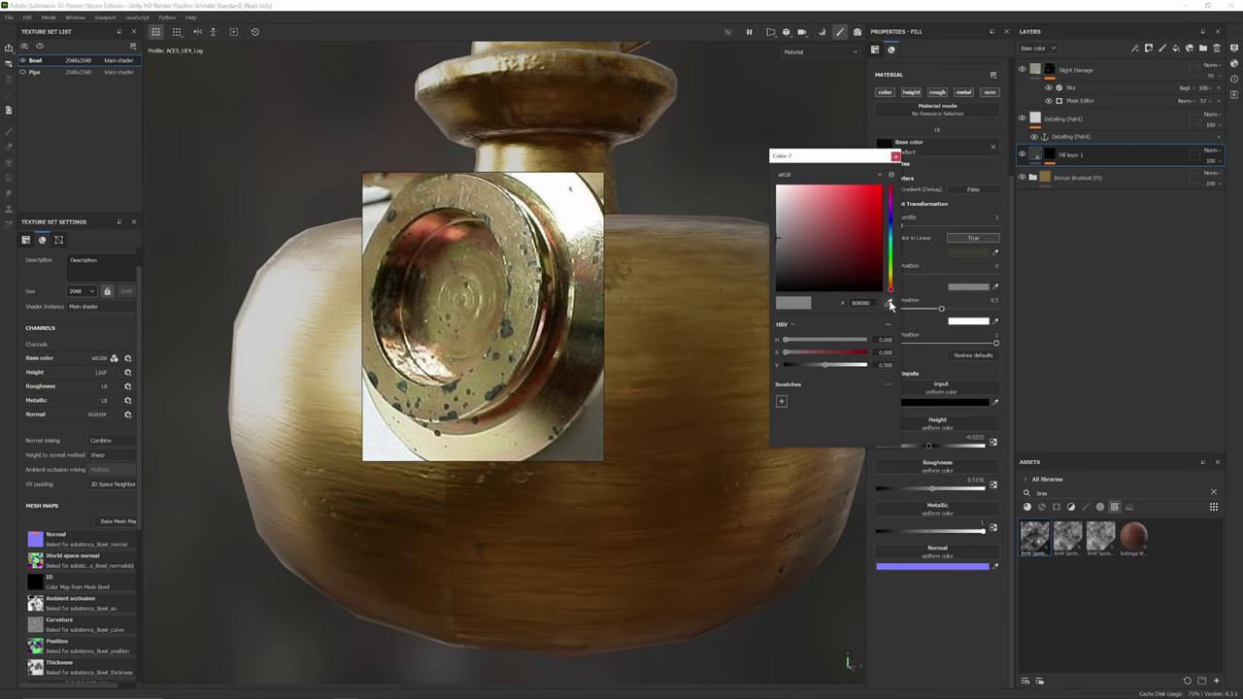
left_click(585, 336)
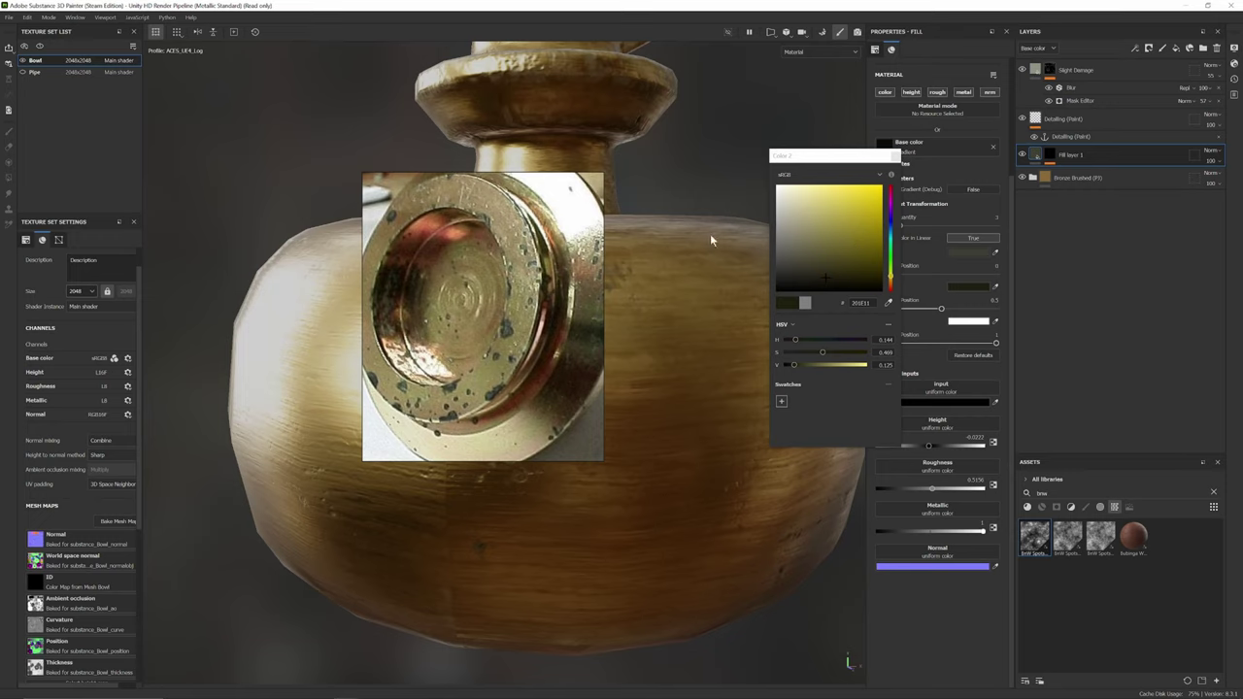
left_click(894, 155)
left_click(967, 322)
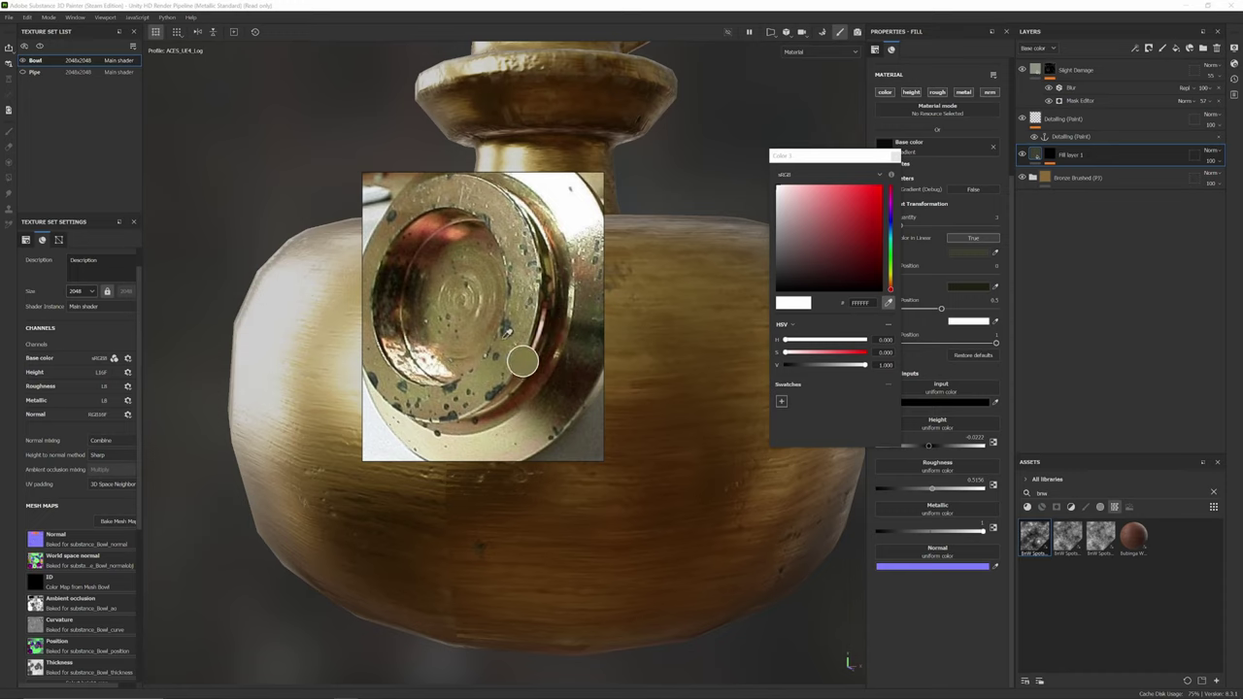
left_click(608, 331)
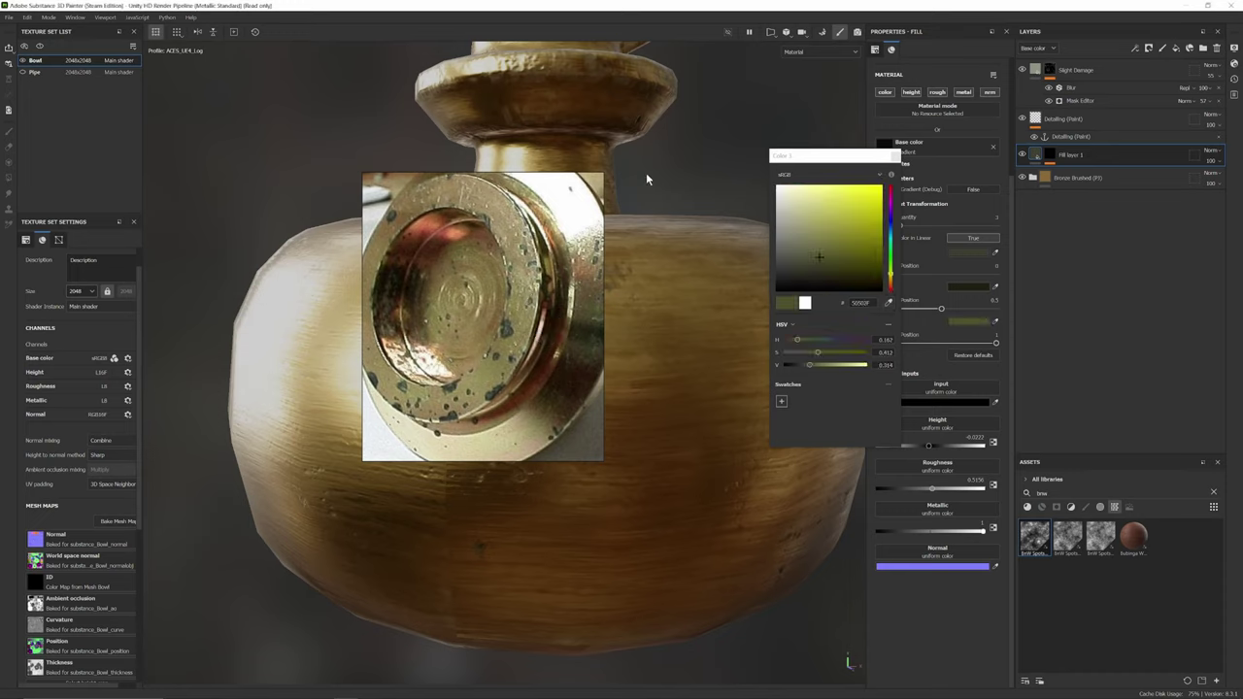
left_click(902, 158)
- Search the resources for grunge textures and assign Grunge Concrete to the gradient's image input
left_click(947, 390)
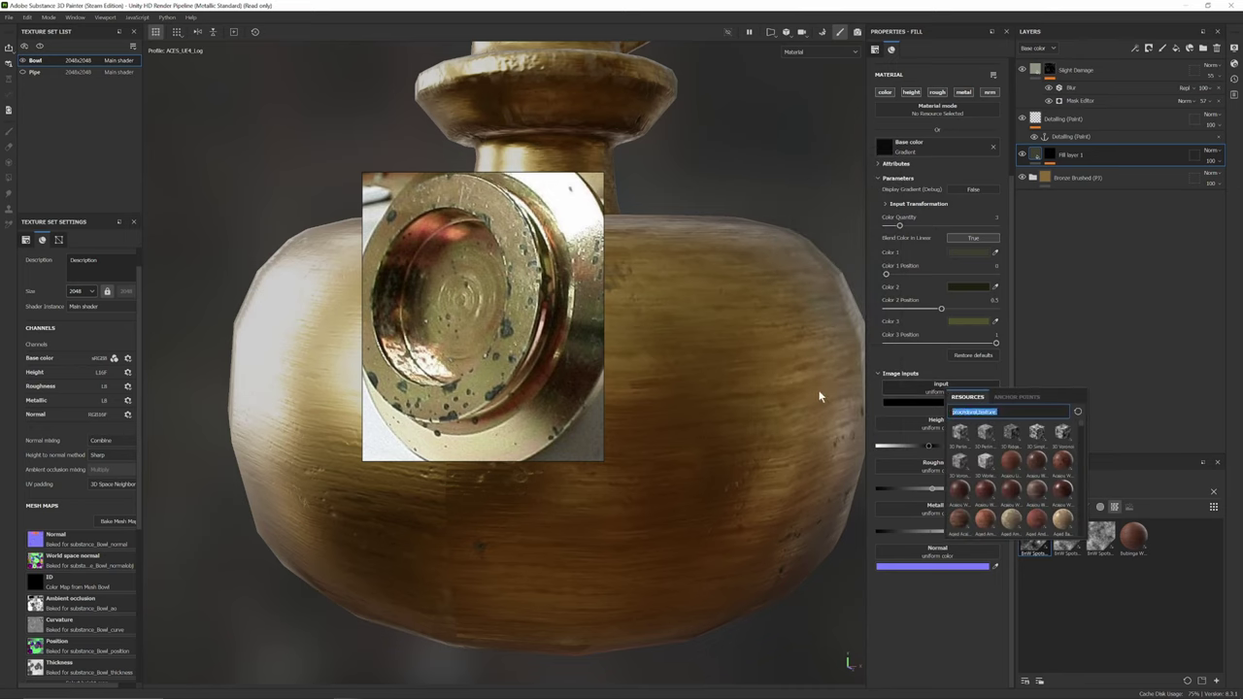
type("concr")
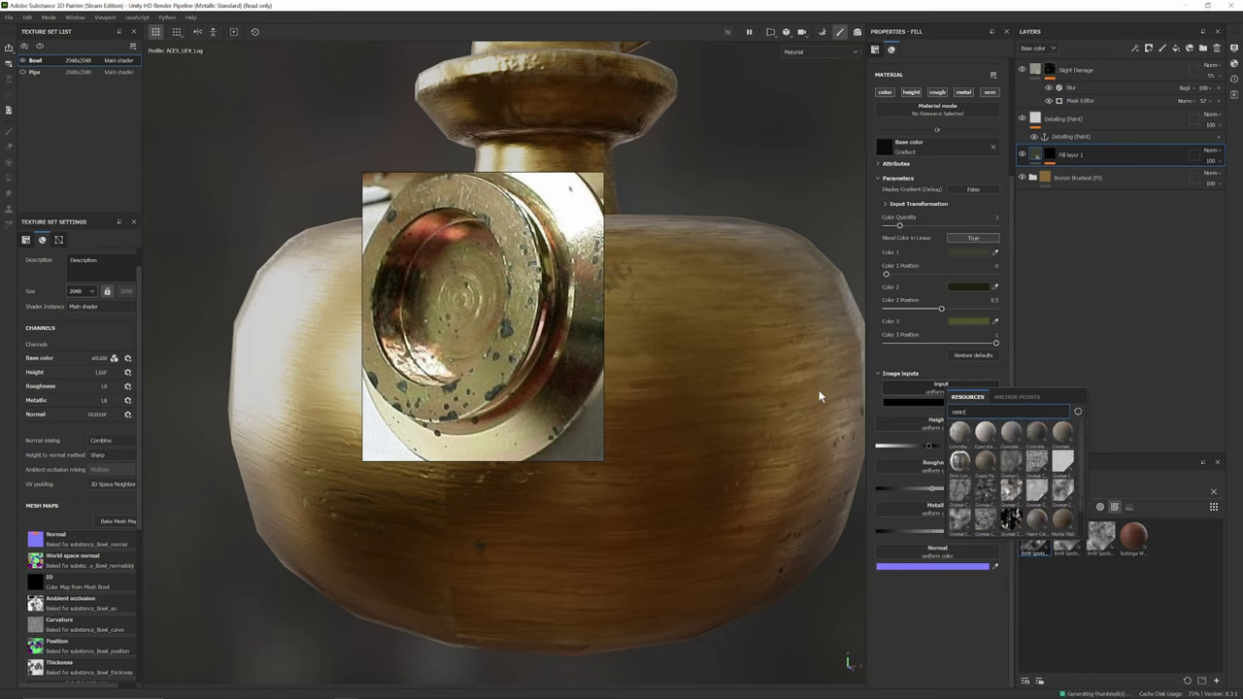
key("BackSpace")
key("BackSpace")
key("BackSpace")
key("BackSpace")
type("grunge")
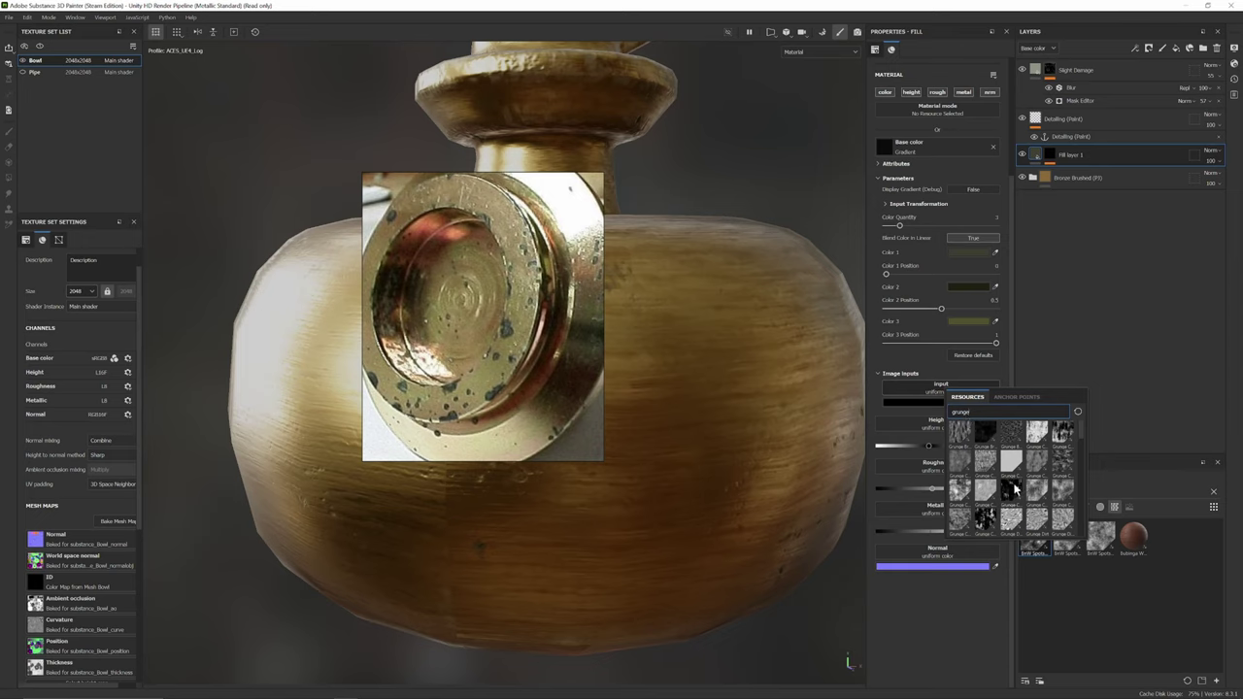
scroll(1020, 490, "down", 4)
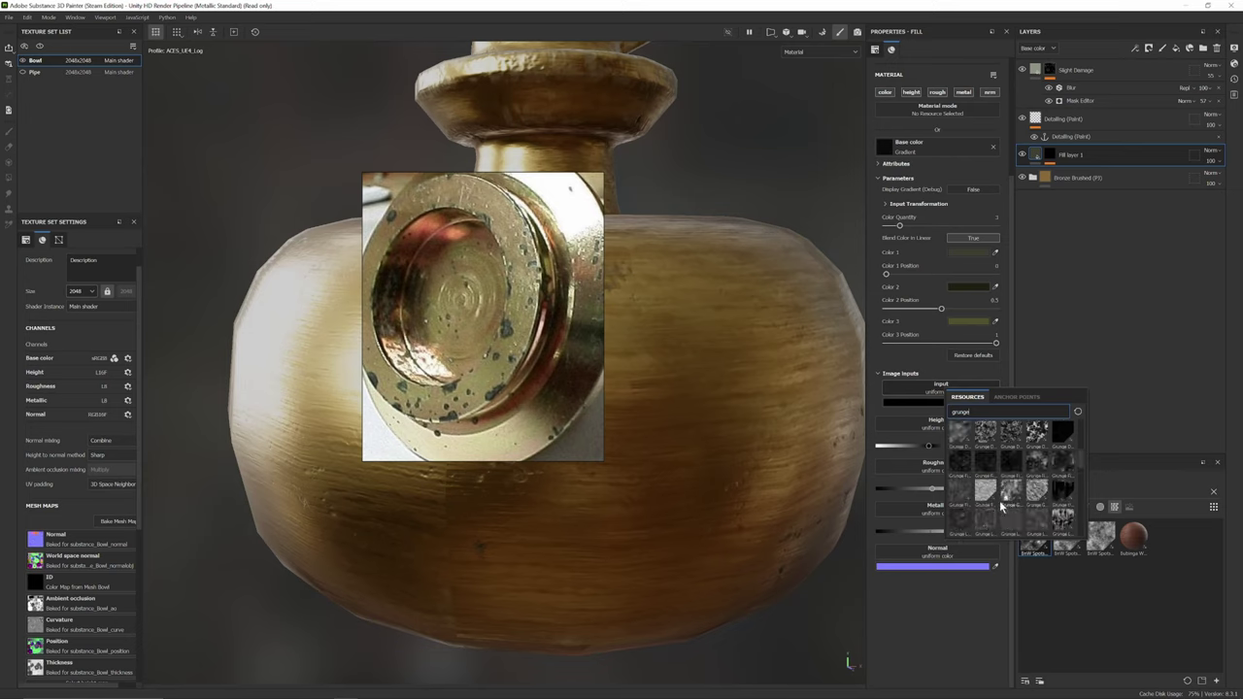
scroll(1031, 520, "down", 3)
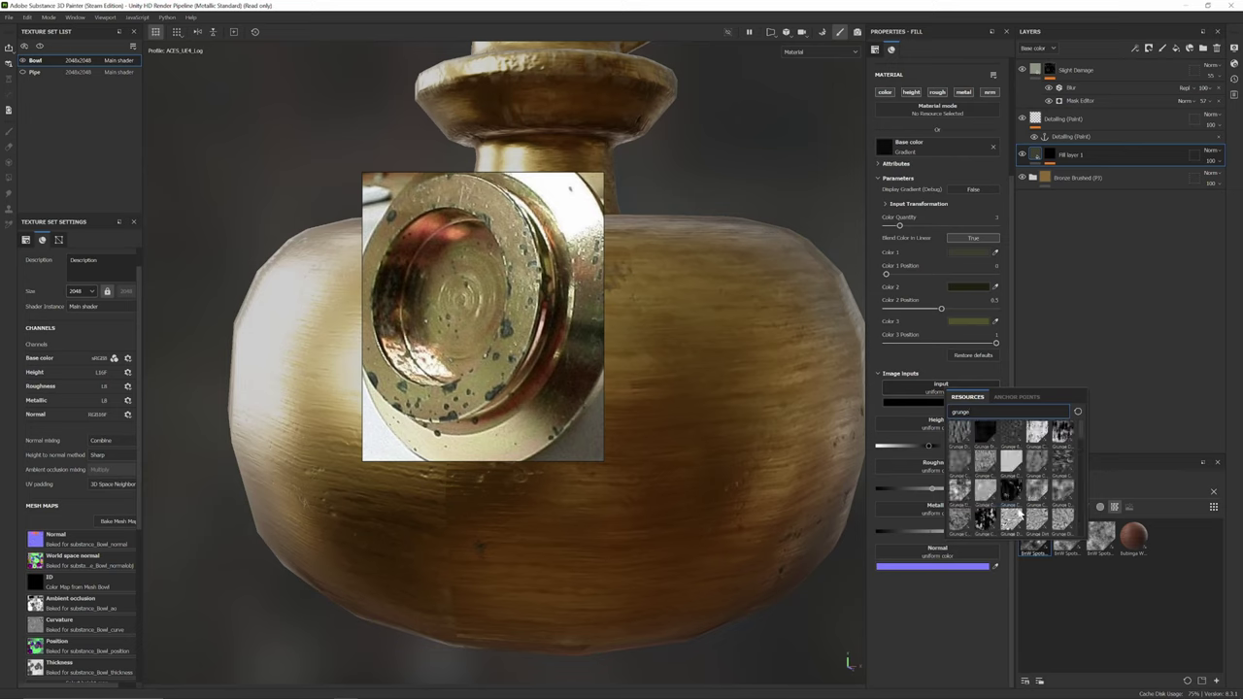
left_click(967, 463)
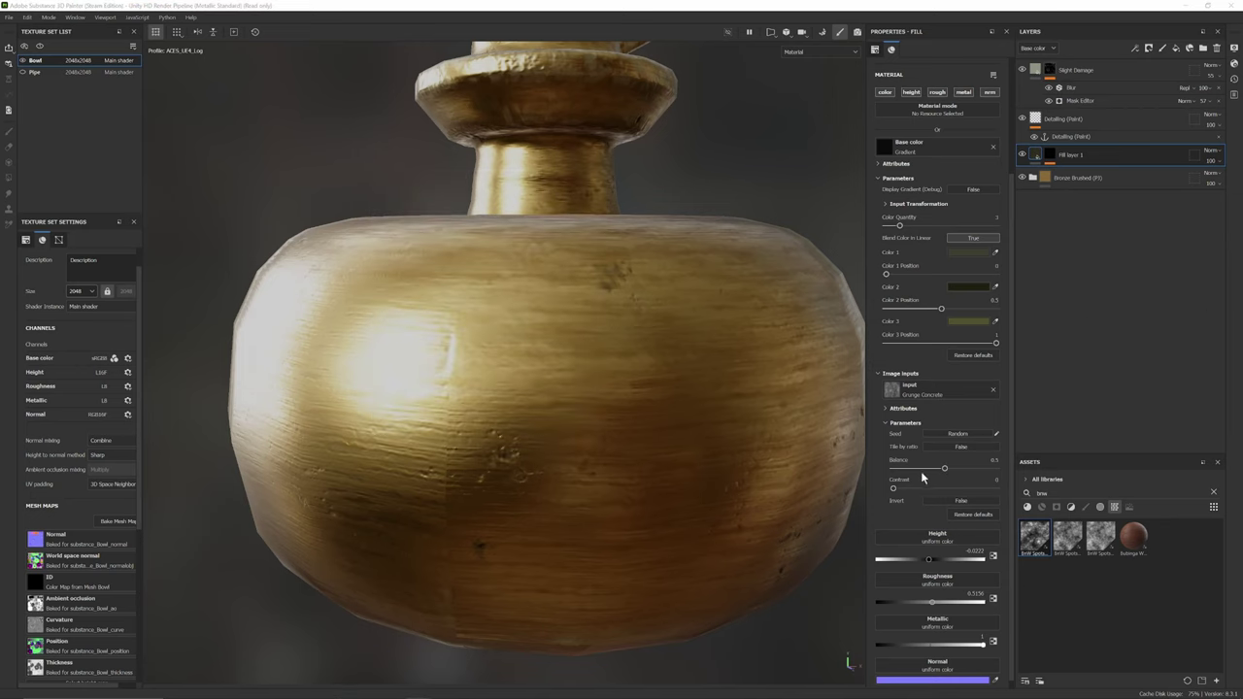
- Lower the Grunge Concrete balance to 0.42 and inspect the spots on the bowl up close
left_click_drag(942, 467, 935, 471)
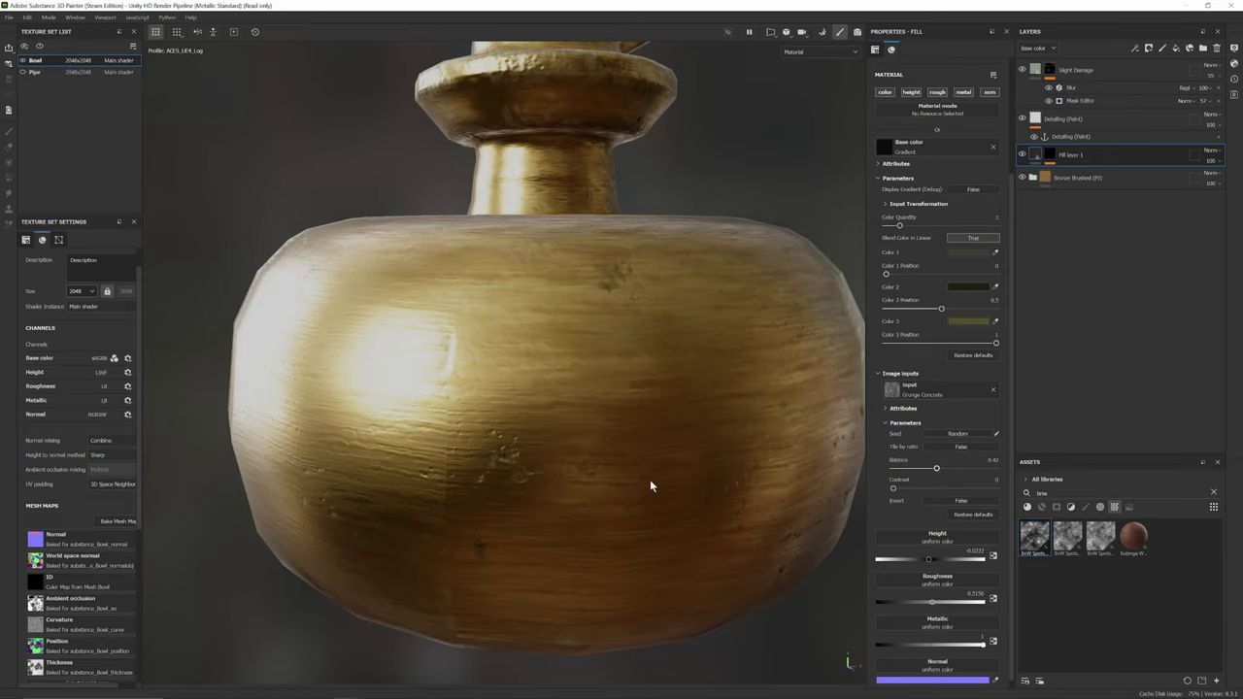
scroll(477, 468, "up", 5)
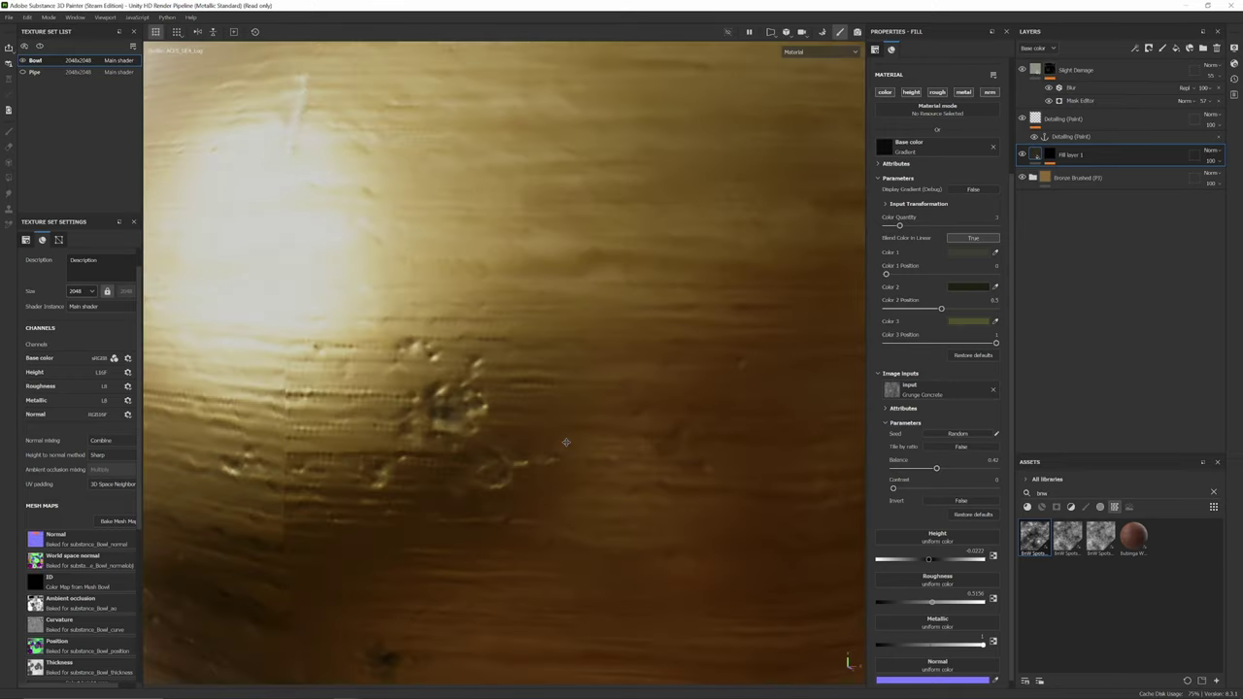
middle_click_drag(566, 442, 649, 418, "alt")
- Raise the BnW Spots 1 mask balance to 0.38 and hide the Blur Slope filter to examine the gradient's colors
left_click(1052, 156)
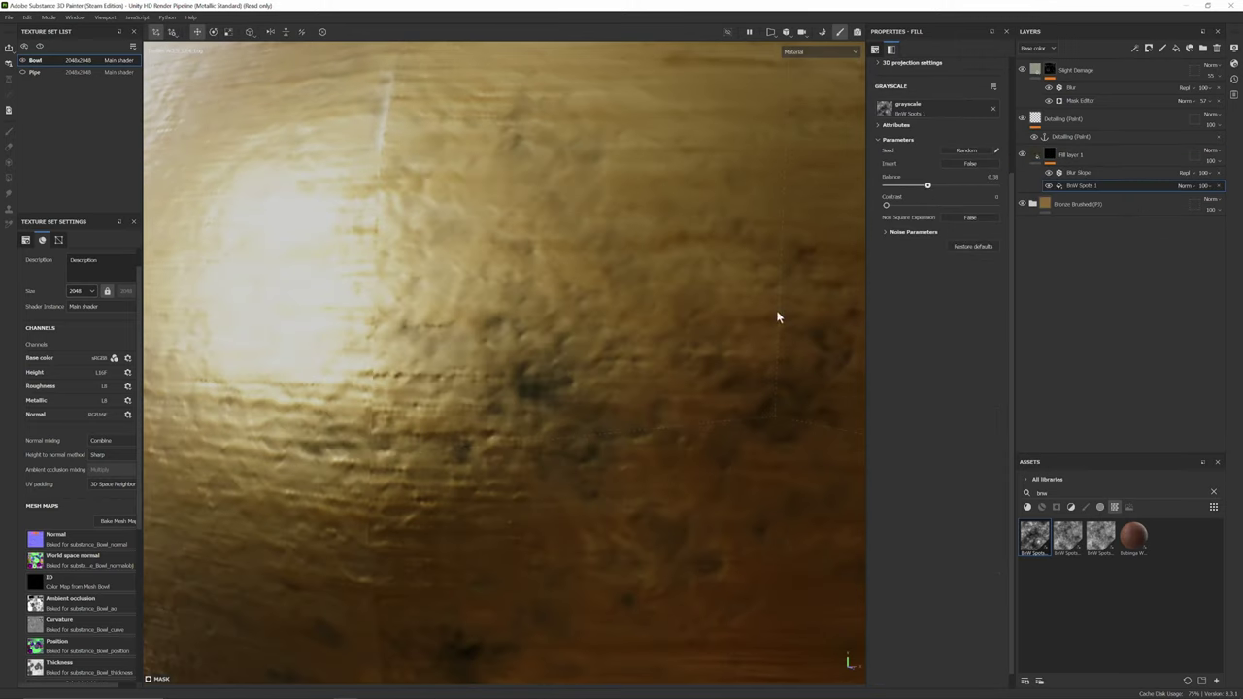
scroll(777, 317, "down", 5)
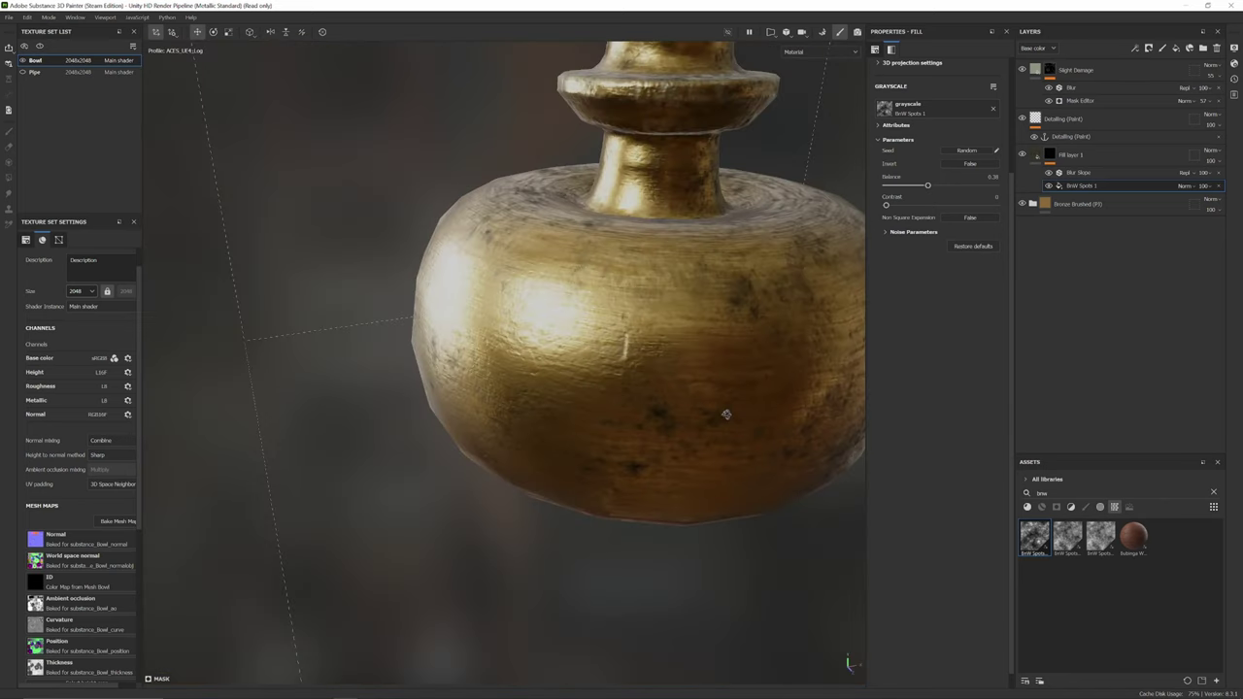
scroll(725, 414, "up", 3)
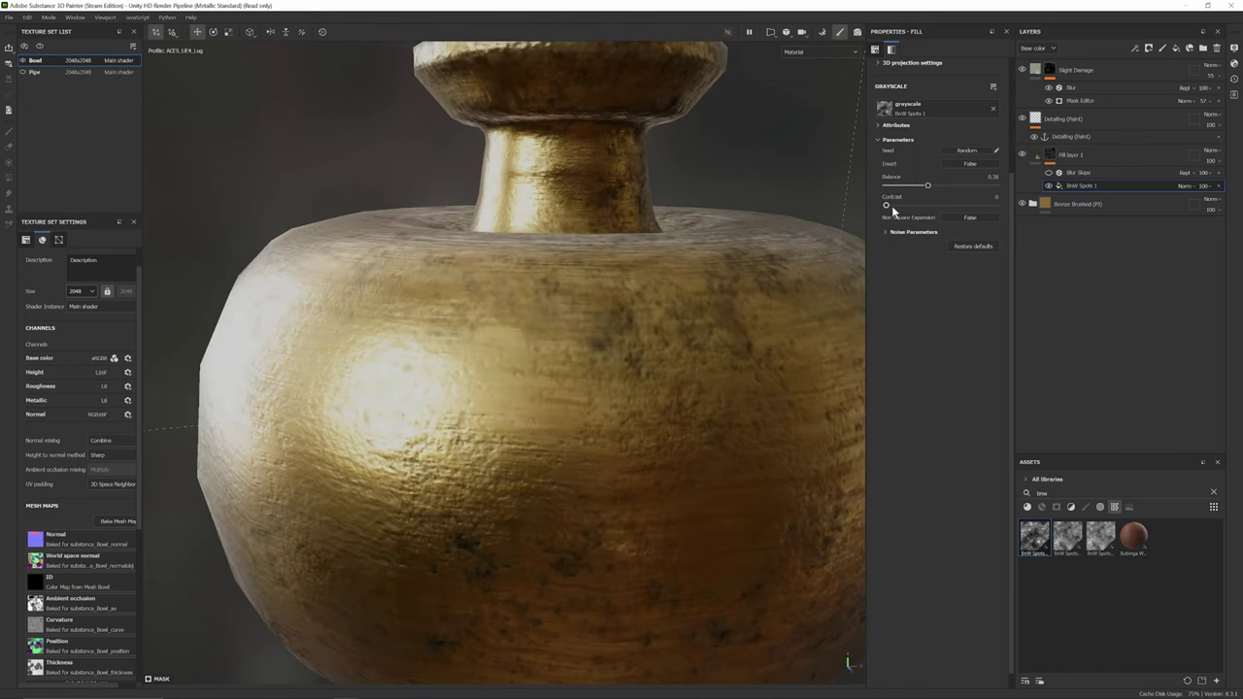
- Lighten the gradient's Color 3 on Fill layer 1 to an olive green with an HSV value of 0.406
left_click(1036, 158)
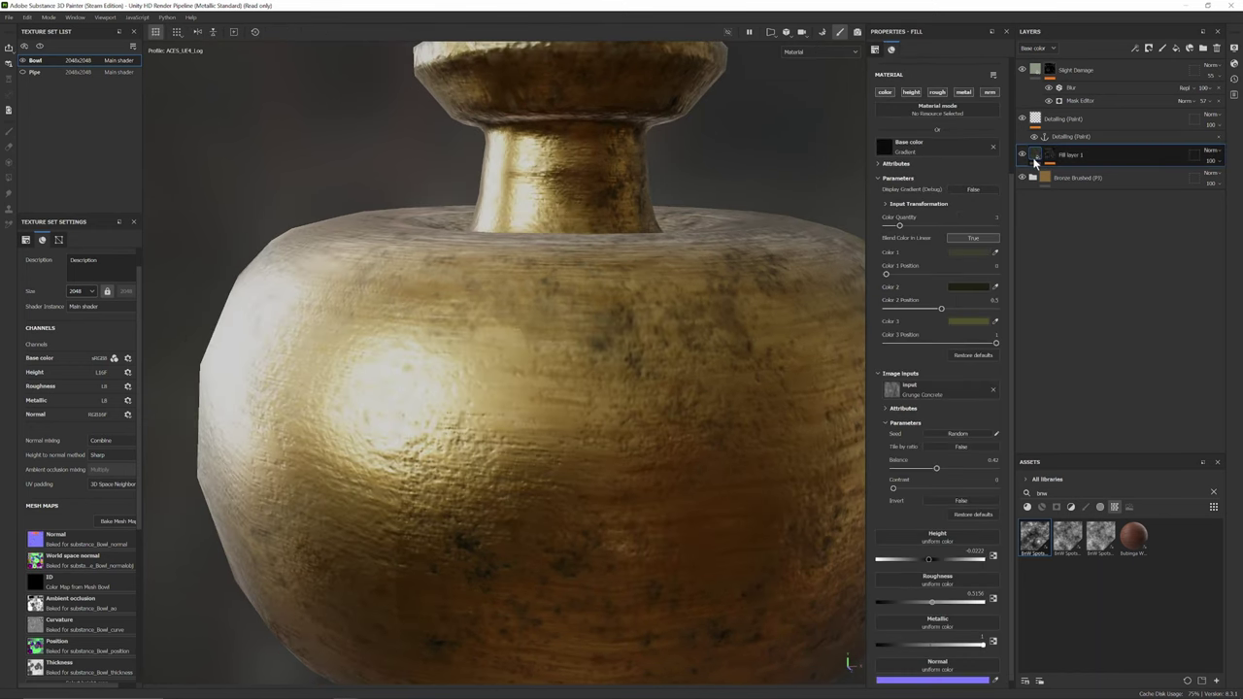
mouse_move(1036, 158)
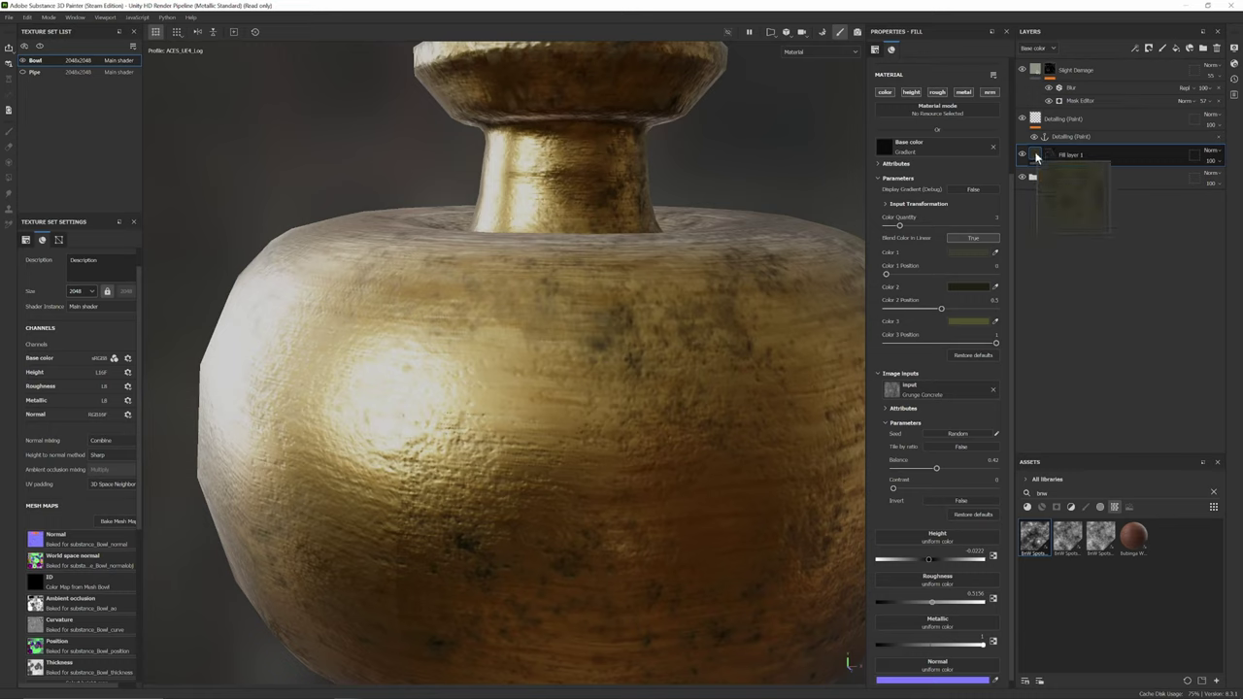
left_click(968, 320)
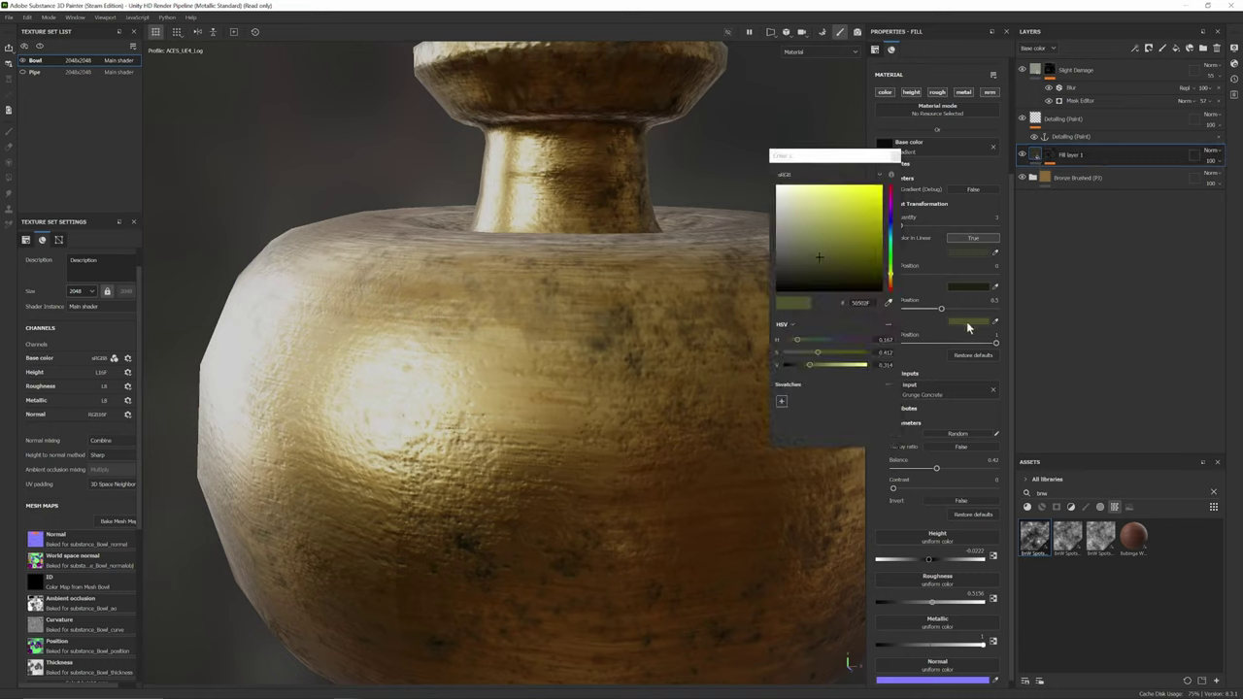
left_click(820, 249)
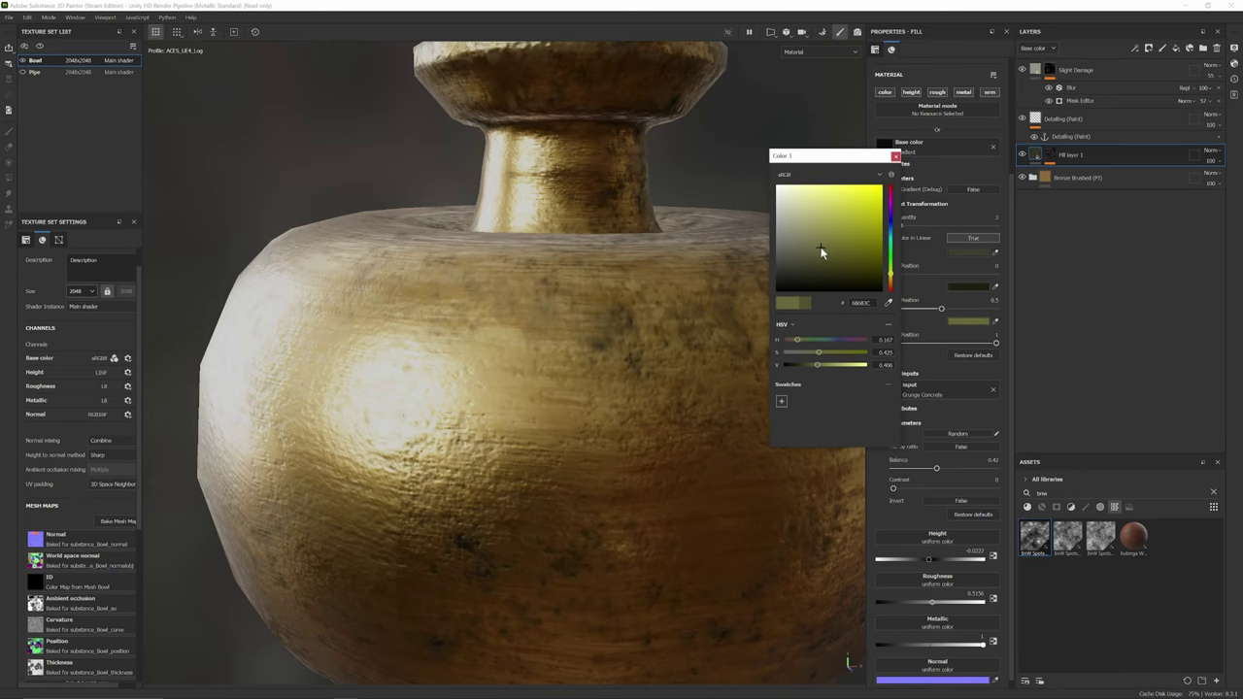
left_click(895, 156)
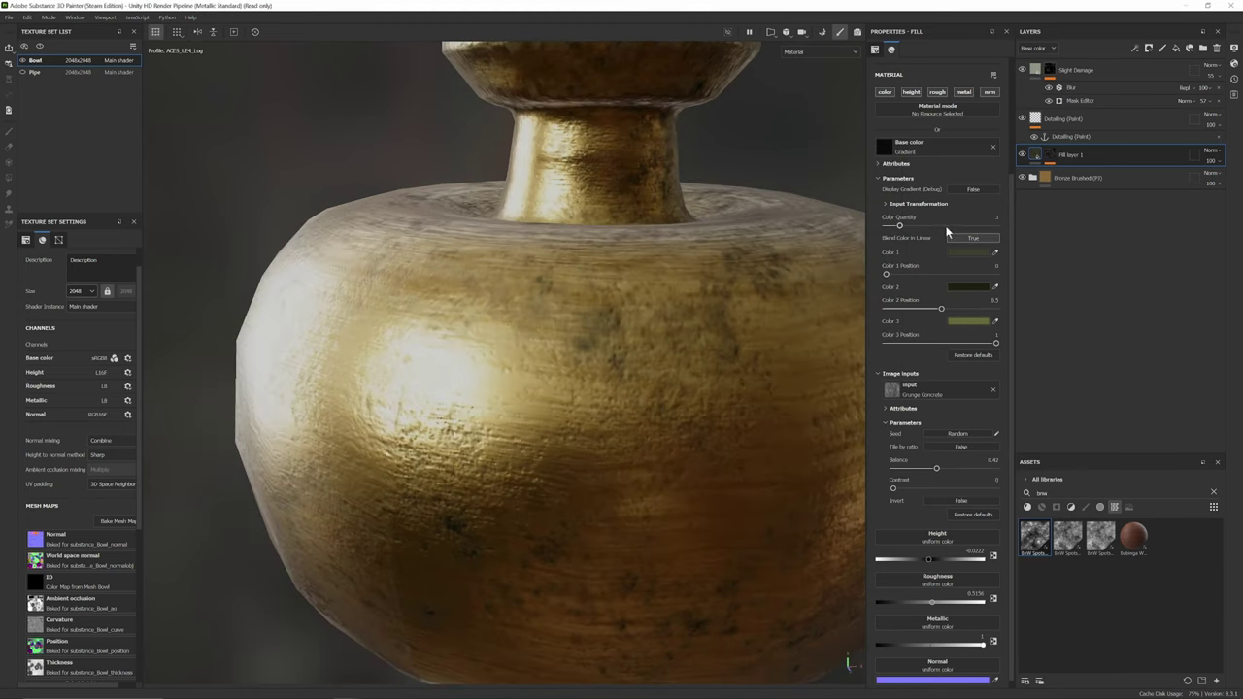
- Set the Grunge Concrete balance to 0.51 and check the stains across the whole bowl
mouse_move(934, 469)
left_mouse_down()
mouse_move(902, 470)
mouse_move(964, 471)
mouse_move(930, 470)
mouse_move(947, 469)
left_mouse_up()
scroll(680, 397, "down", 5)
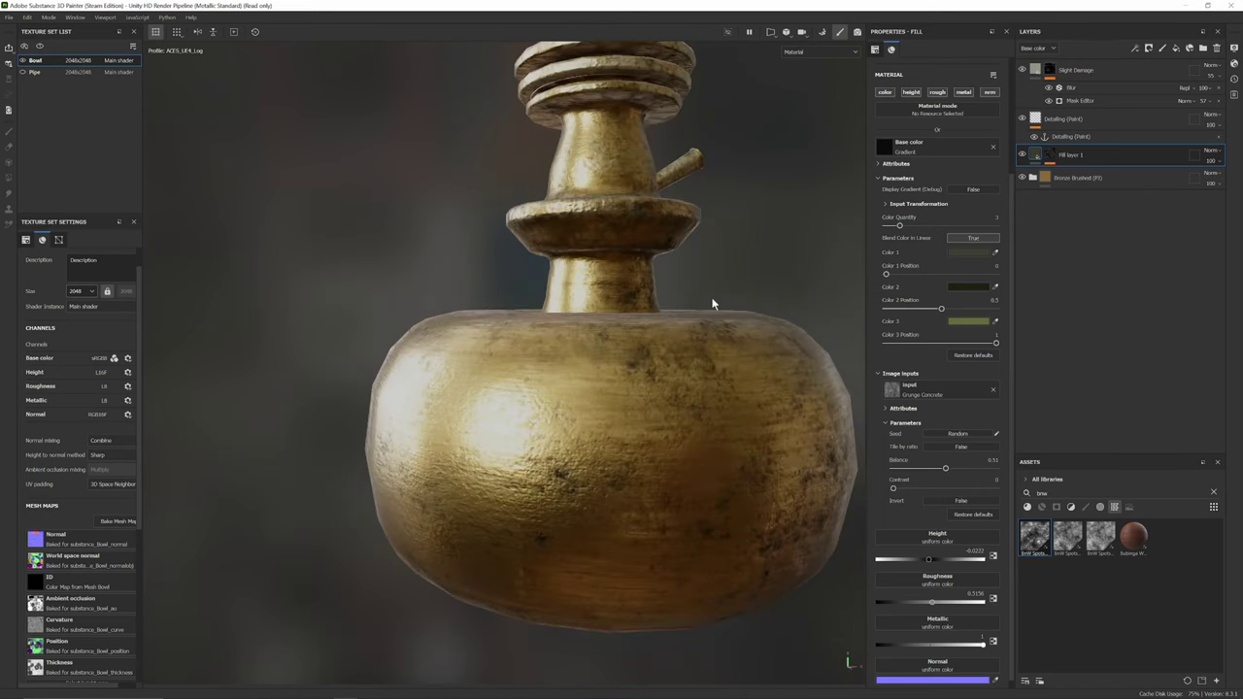
left_click_drag(677, 366, 672, 390, "alt")
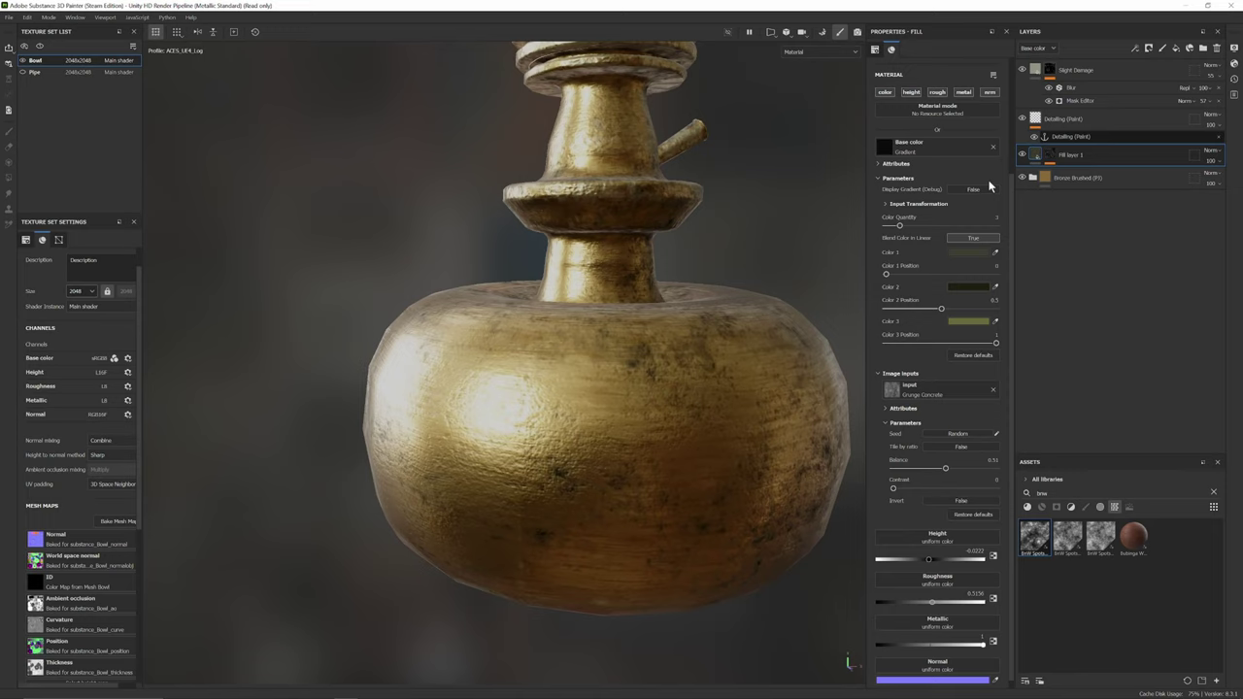
- Show the Blur Slope filter on Fill layer 1's mask again and set the BnW Spots 1 balance to 0.19
left_click(1047, 157)
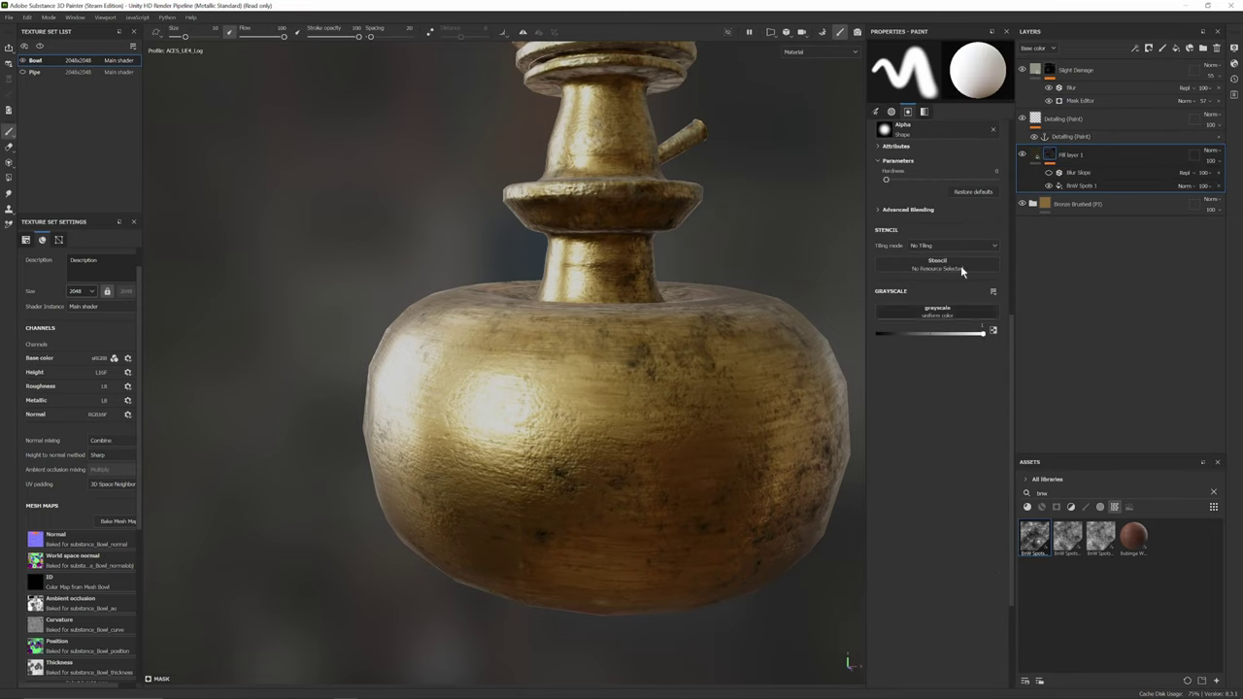
left_click(1068, 184)
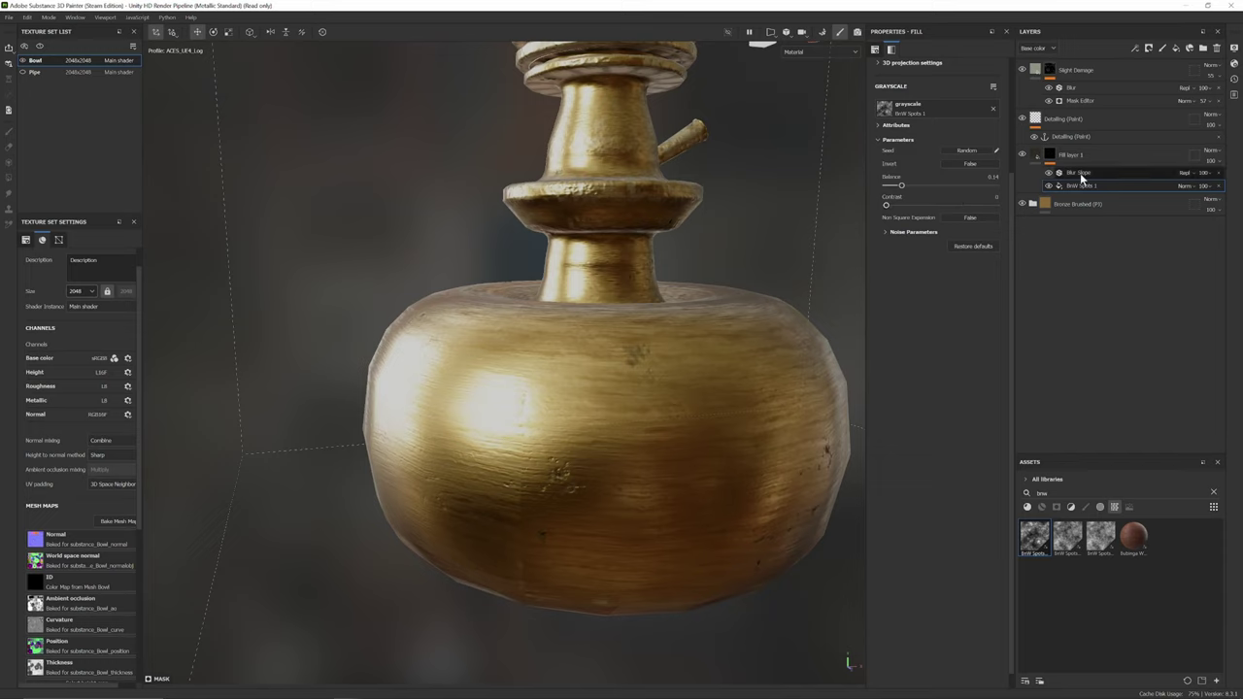
left_click_drag(901, 185, 908, 186)
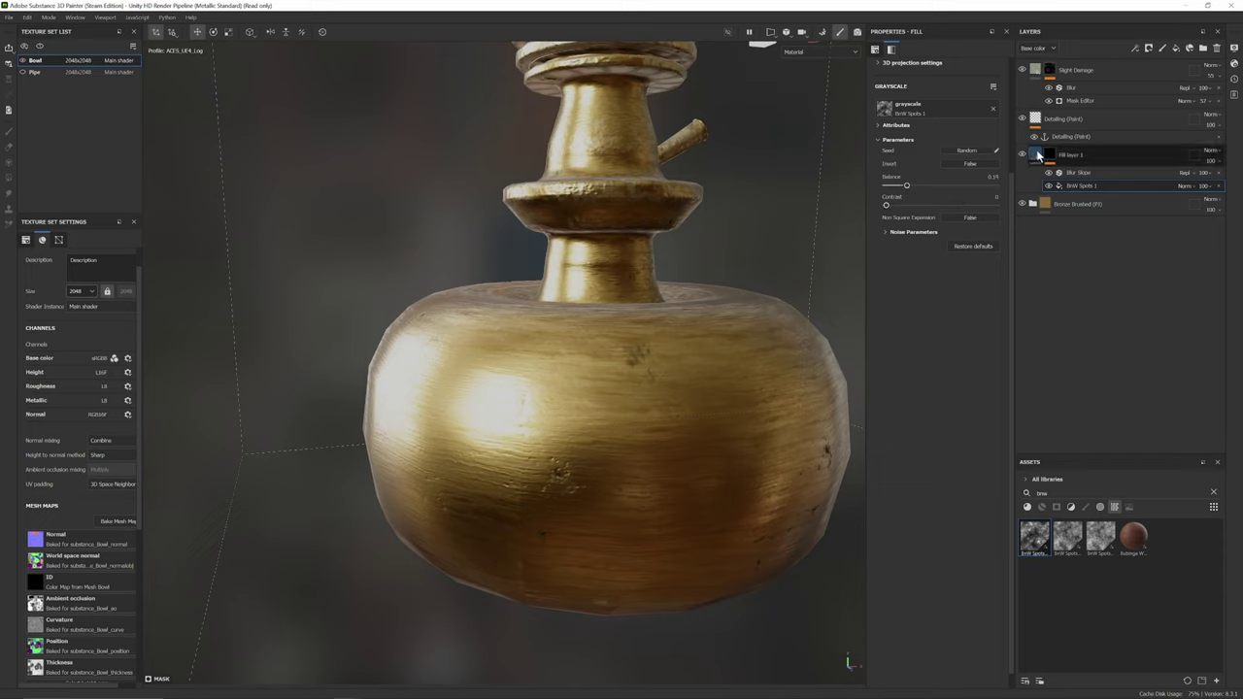
- Set Fill layer 1 to tri-planar projection with a tiling of about 2.8, and expand its 3D projection settings
left_click(1038, 156)
scroll(946, 239, "up", 2)
scroll(944, 234, "up", 1)
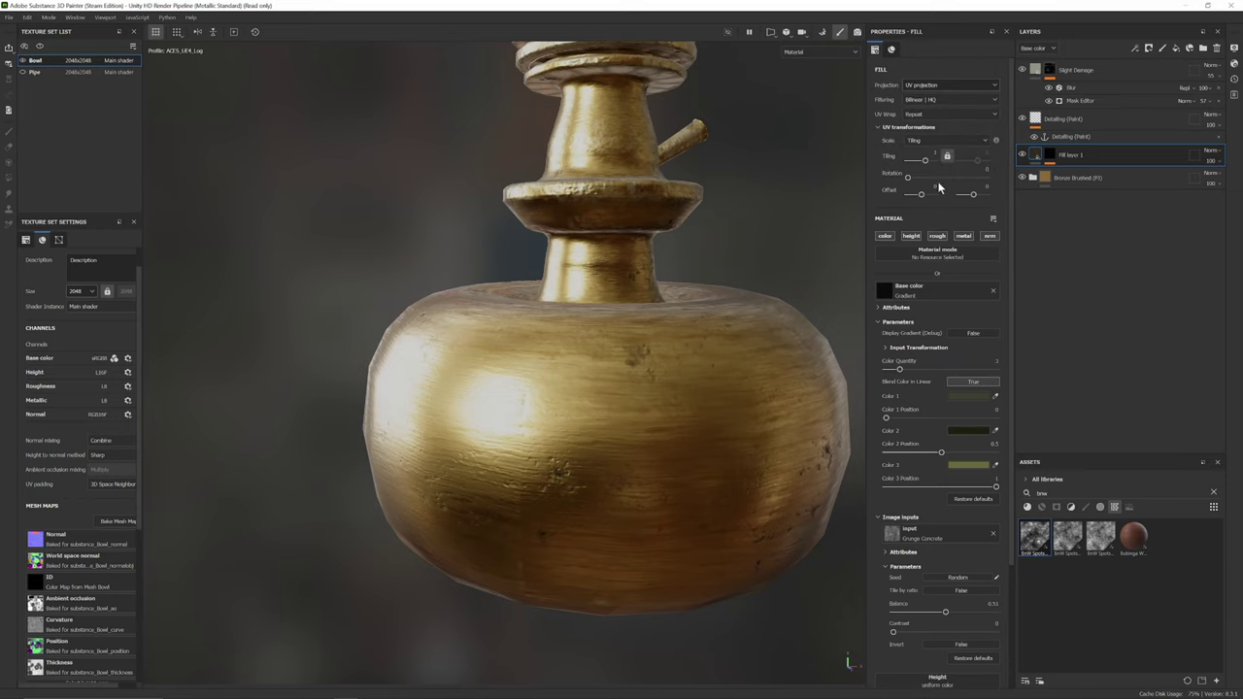
left_click_drag(925, 160, 926, 162)
left_click(934, 85)
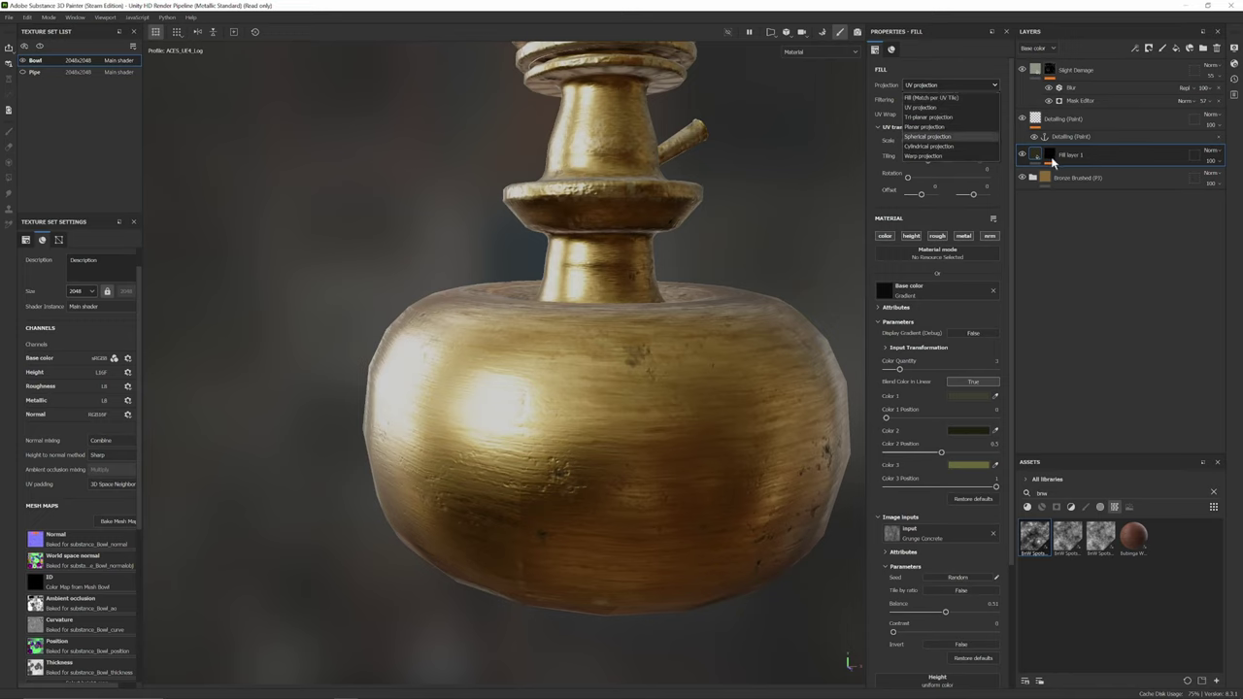
left_click(956, 117)
left_click(956, 114)
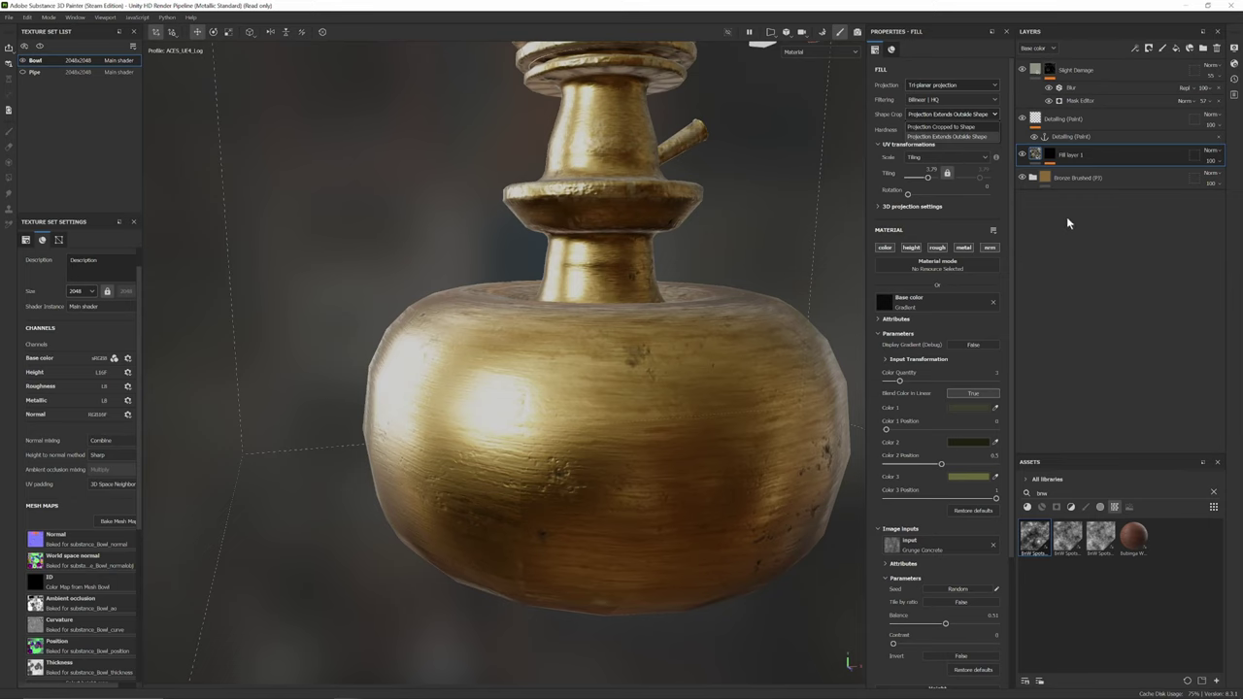
left_click(984, 202)
left_click(979, 207)
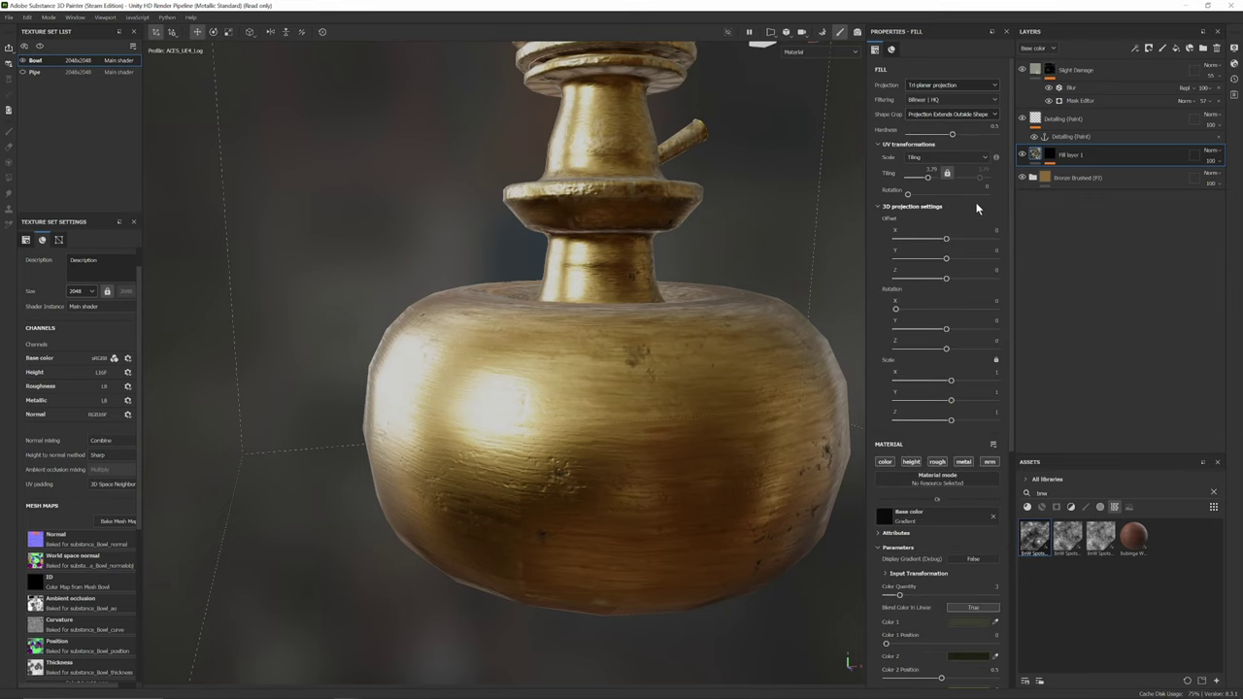
- Increase the UV tiling of the BnW Spots 1 fill in Fill layer 1's mask
left_click(899, 208)
left_click_drag(733, 225, 723, 226, "alt")
scroll(757, 211, "down", 2)
scroll(757, 208, "down", 2)
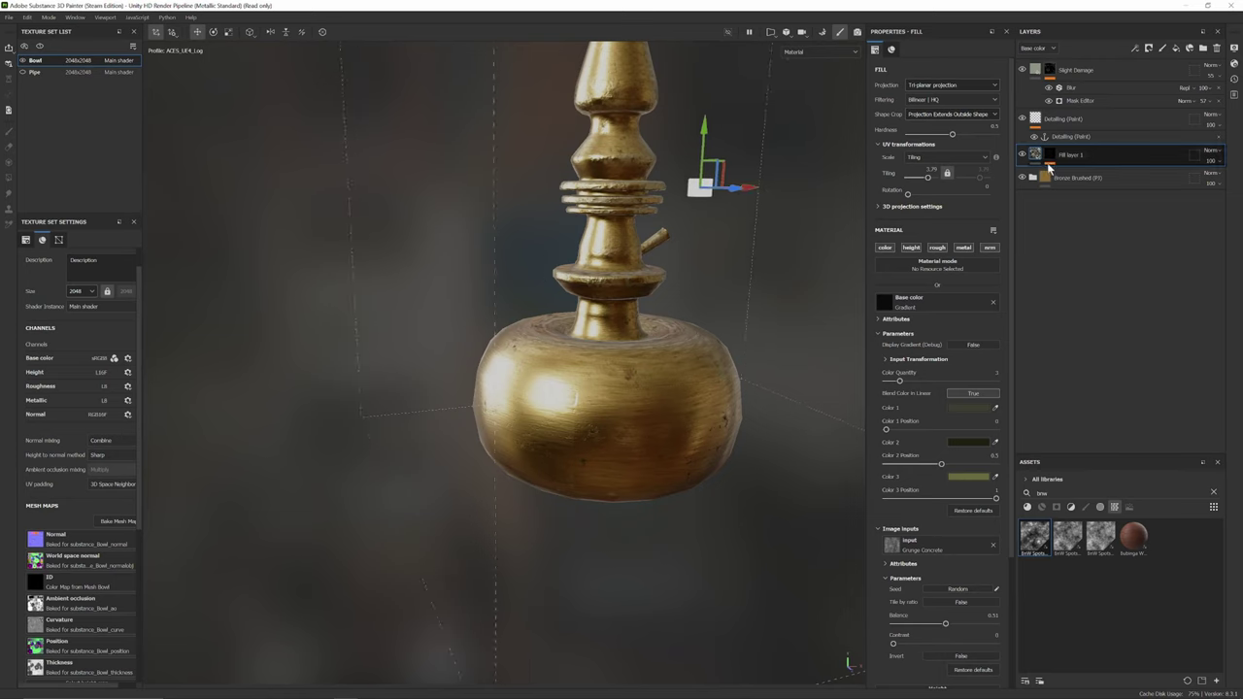
left_click(1049, 165)
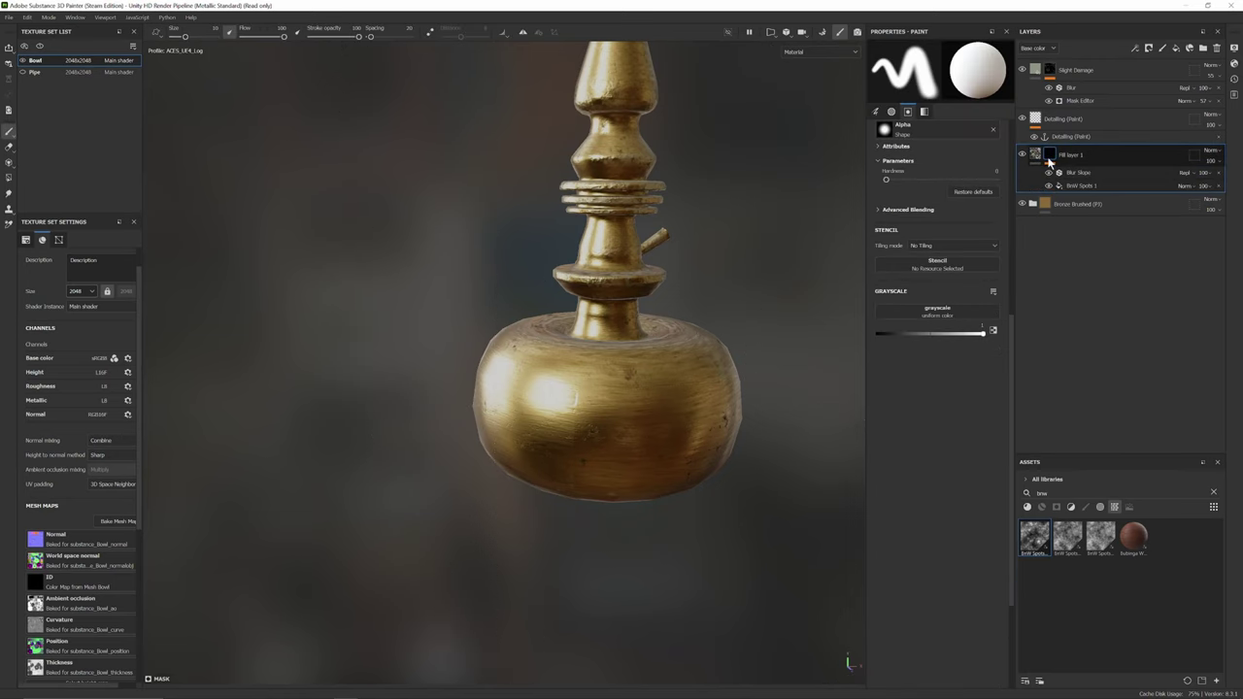
left_click(1081, 185)
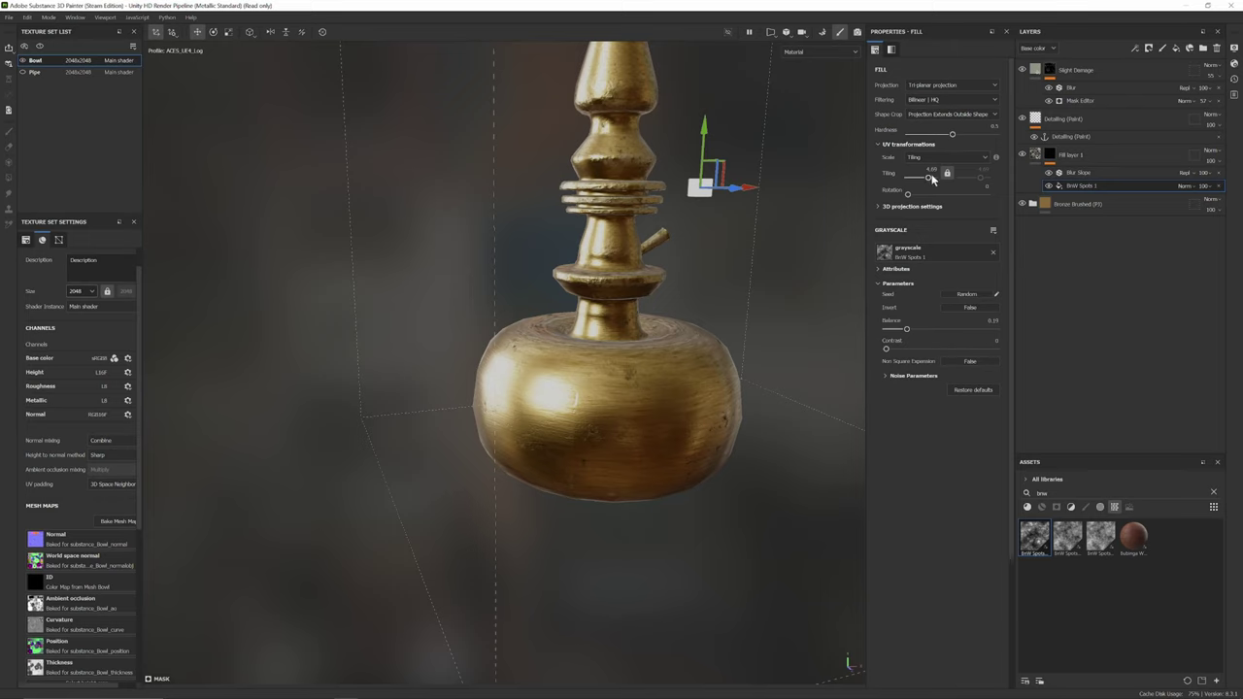
left_click_drag(932, 179, 933, 182)
- Examine the size and density of the spot stains on the bowl, neck and rings from several angles
left_click_drag(686, 236, 685, 302, "alt")
scroll(672, 274, "up", 6)
scroll(682, 271, "down", 3)
scroll(693, 279, "down", 5)
scroll(751, 305, "up", 6)
scroll(686, 302, "down", 1)
middle_click_drag(686, 302, 712, 363, "alt")
left_click_drag(676, 340, 703, 305, "alt")
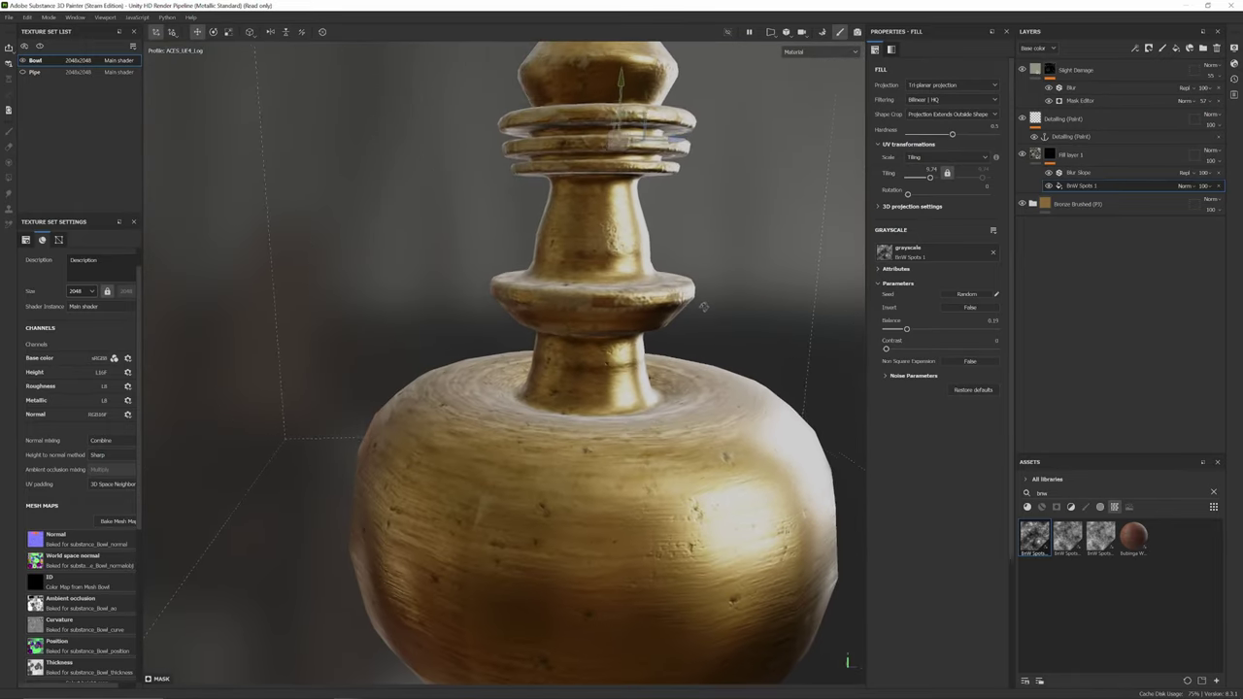
scroll(707, 307, "down", 2)
middle_click_drag(710, 307, 677, 344, "alt")
left_click_drag(662, 341, 709, 336, "alt")
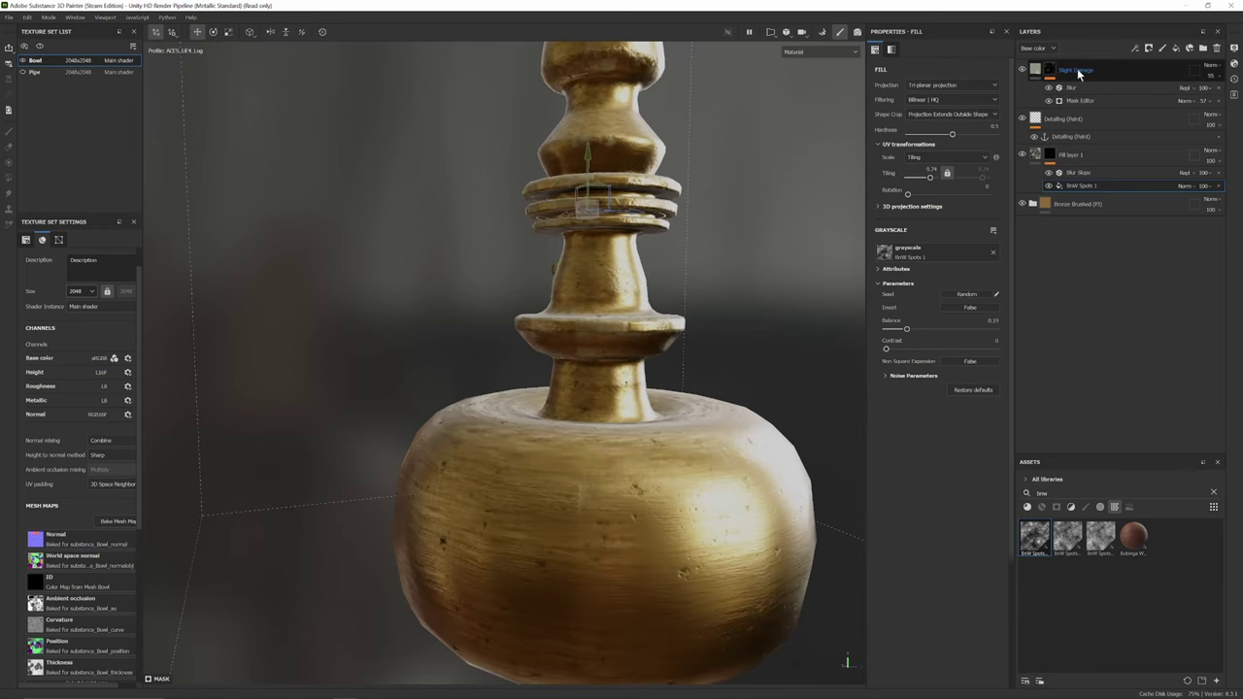
- Add a fill layer above Slight Damage and name it Second Damage
left_click(1081, 74)
scroll(597, 345, "down", 2)
left_click_drag(594, 341, 617, 382, "alt")
scroll(771, 314, "up", 4)
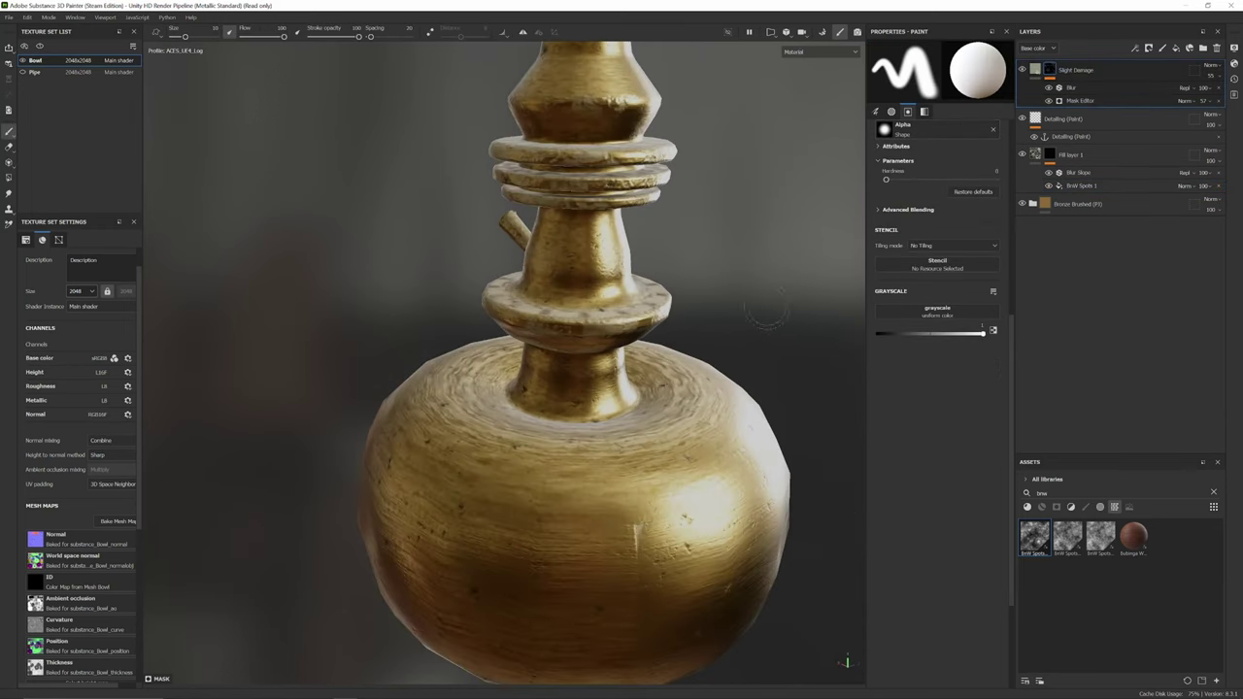
middle_click_drag(771, 313, 758, 366, "alt")
scroll(729, 338, "down", 2)
middle_click_drag(660, 320, 683, 277, "alt")
left_click_drag(682, 278, 707, 262, "alt")
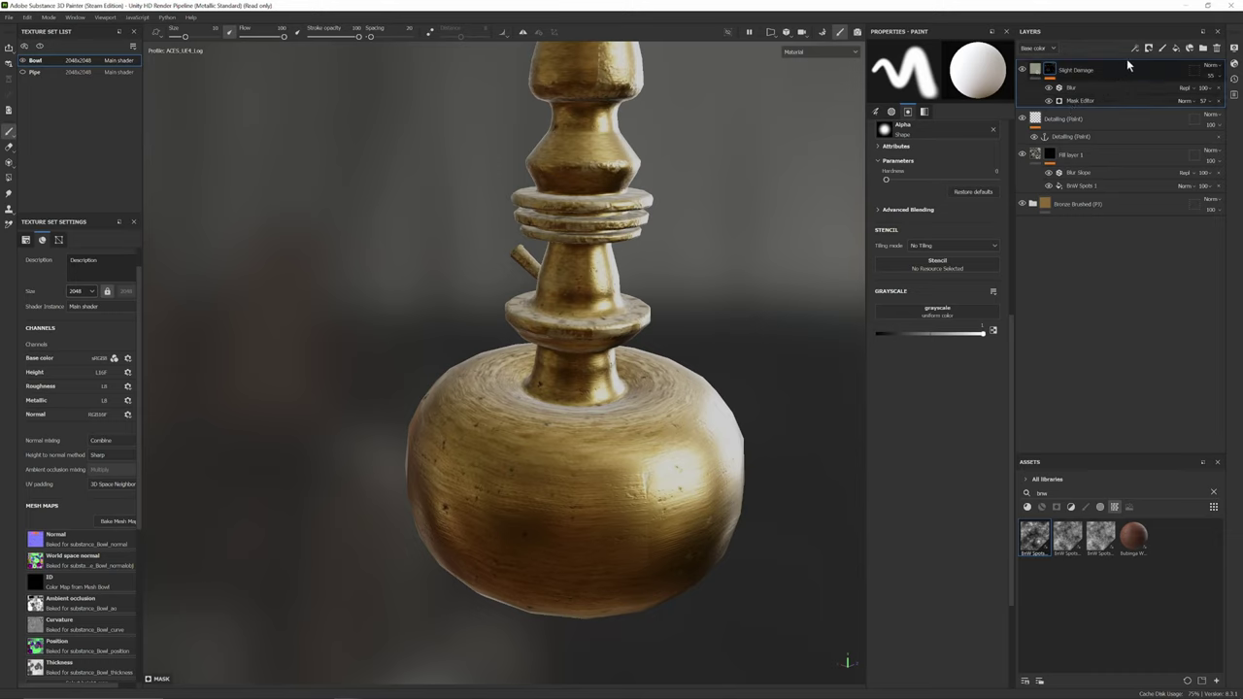
left_click(1178, 51)
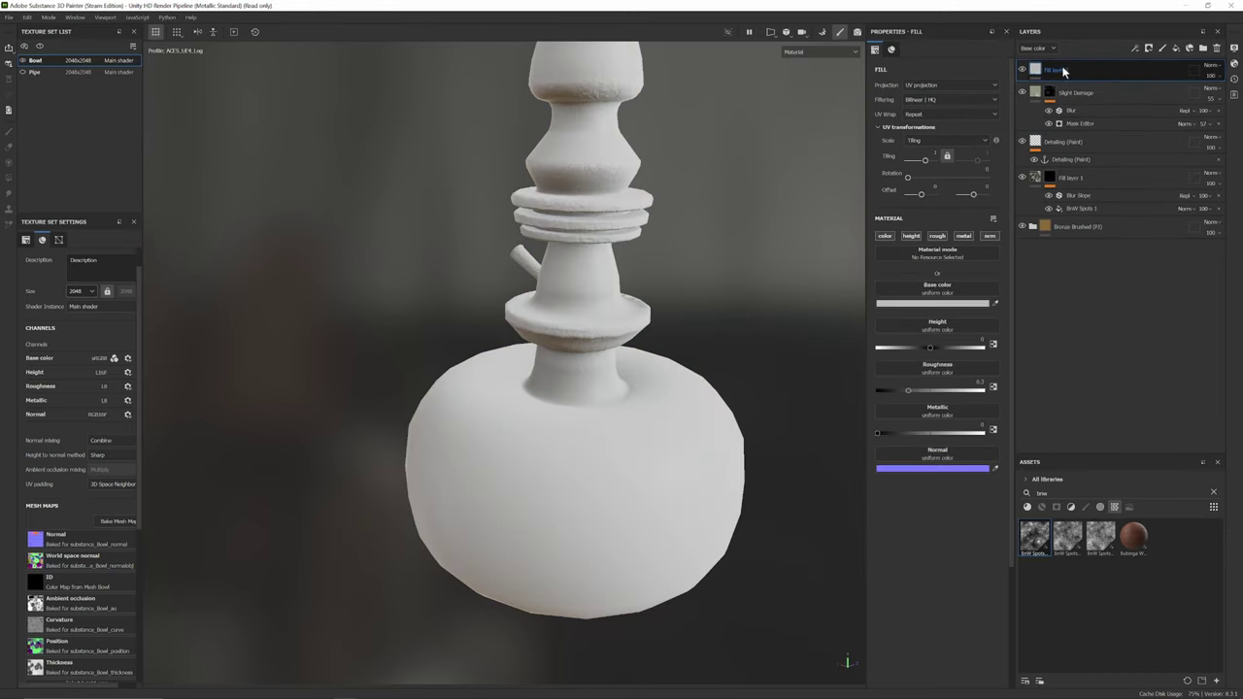
double_click(1158, 70)
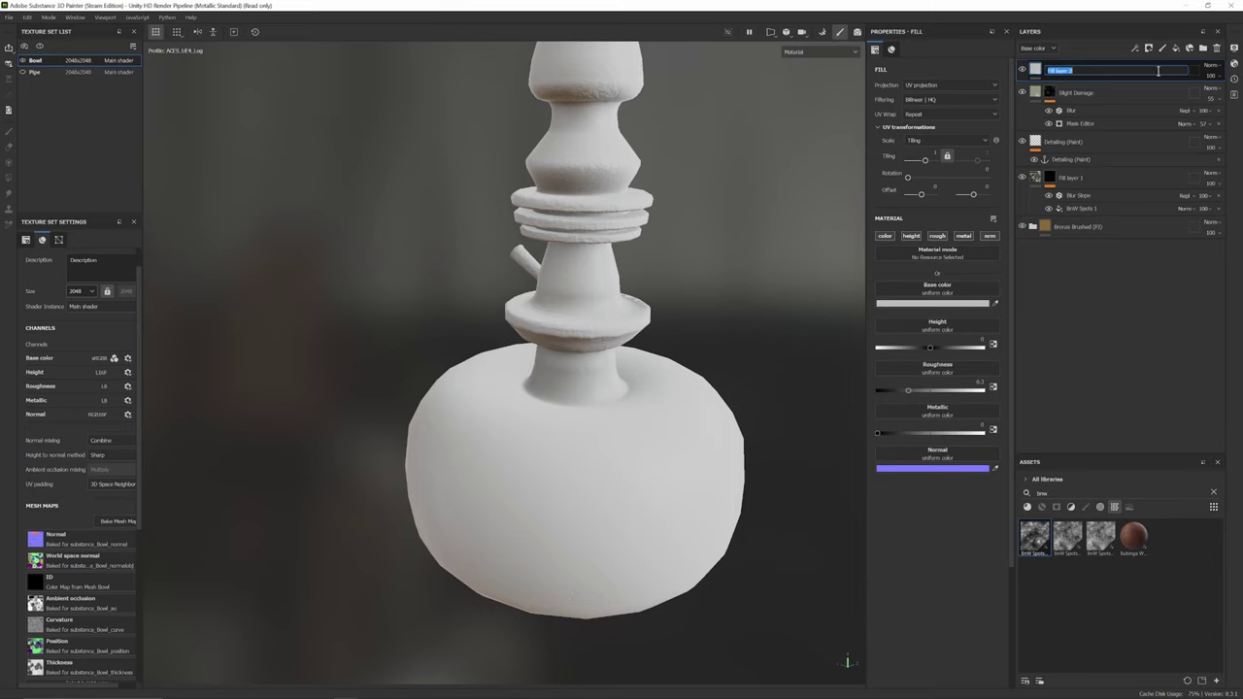
type("Second Damage")
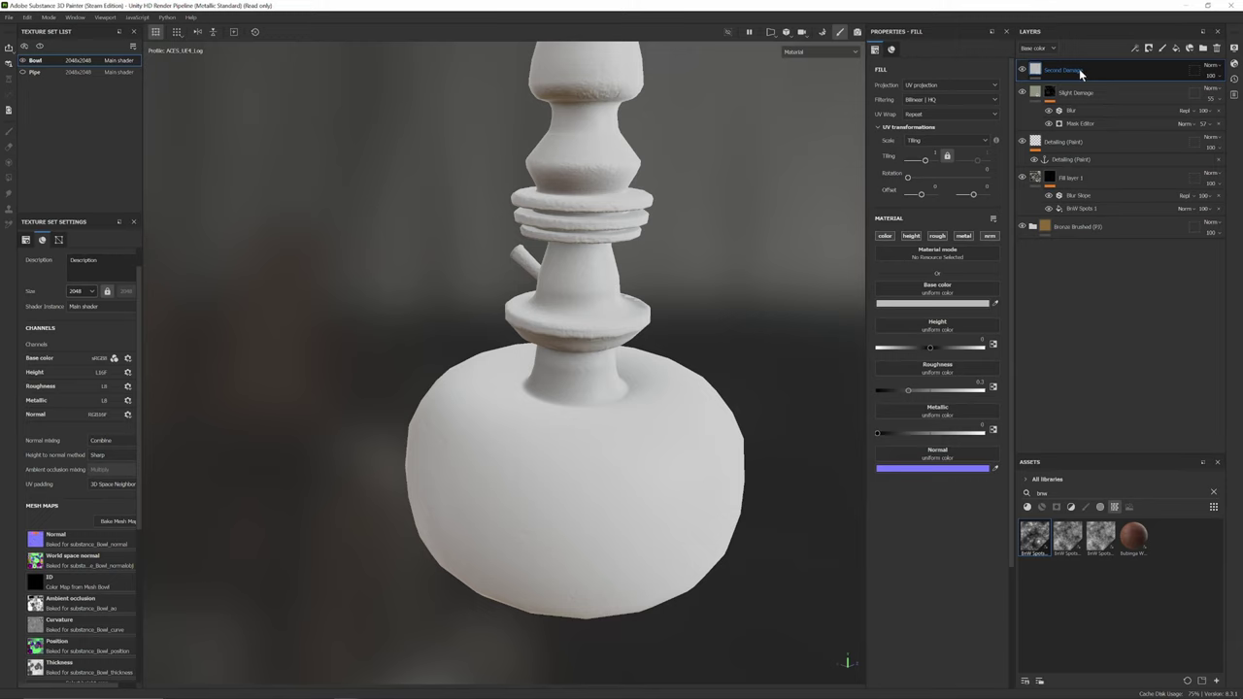
key("Return")
- Clear the asset search and show only smart masks in the library
scroll(586, 249, "up", 3)
left_click_drag(605, 233, 777, 221, "alt")
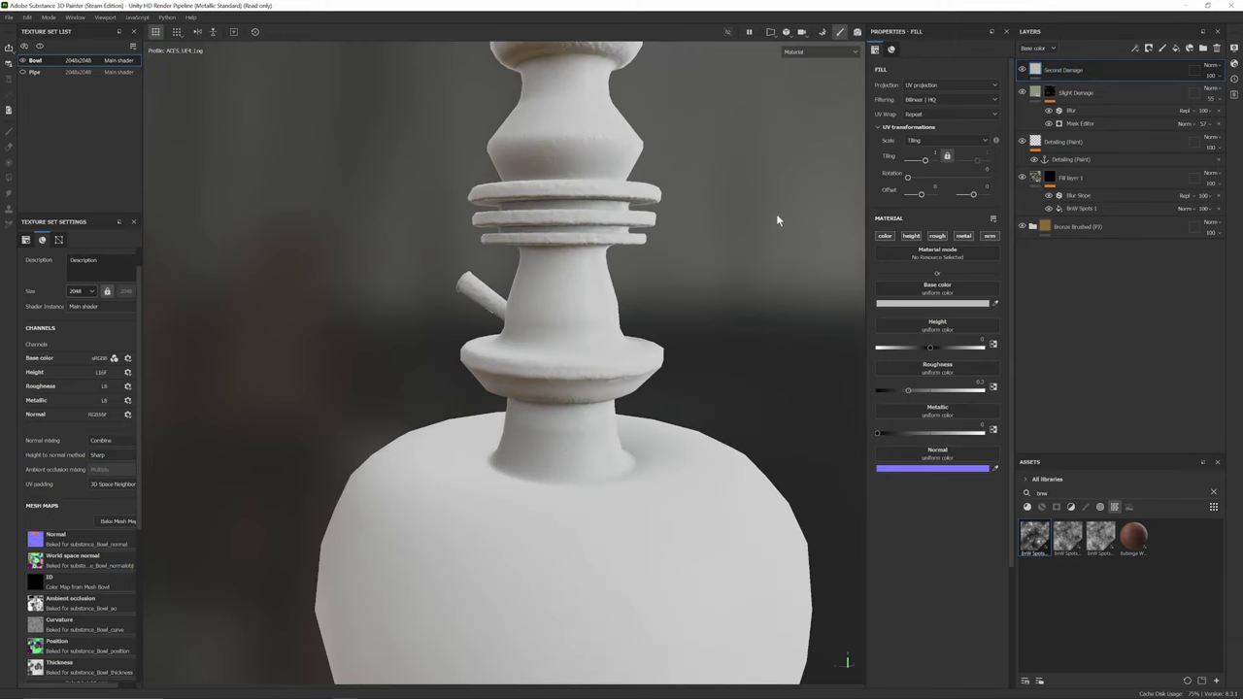
left_click(1213, 493)
left_click(1071, 507)
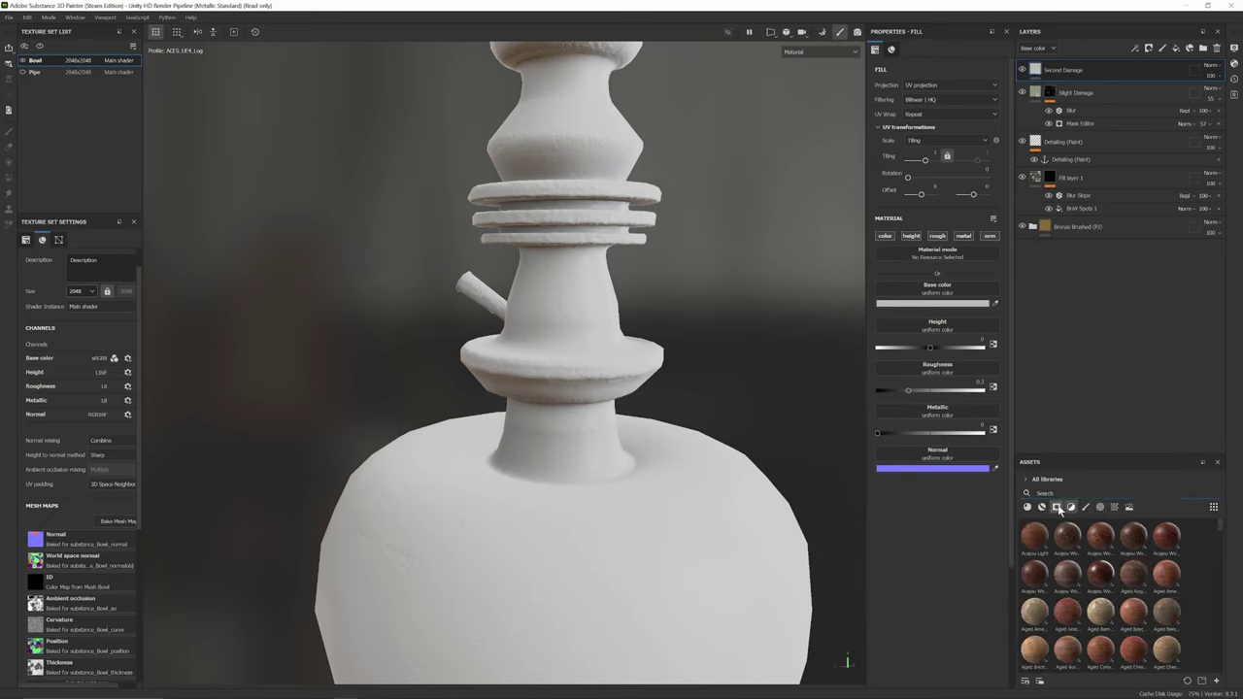
left_click(1057, 507)
scroll(1103, 542, "down", 3)
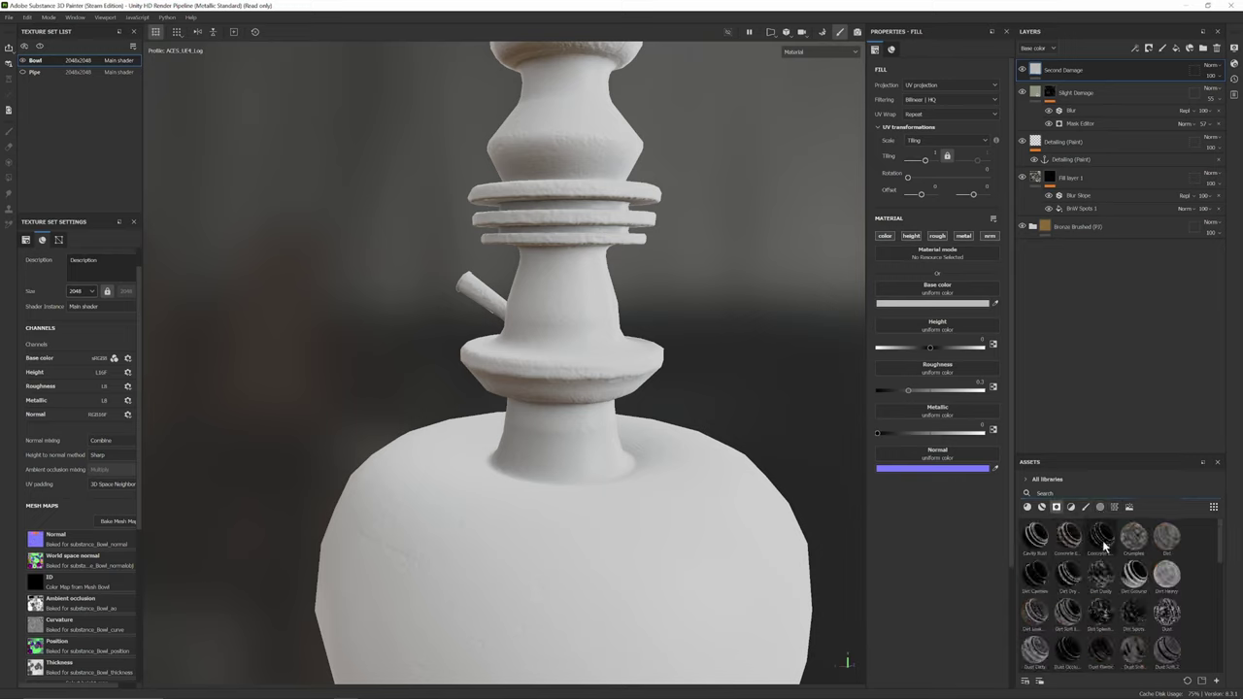
- Try a stylized smart mask on the Second Damage layer and undo it
left_click(1080, 492)
type("pl")
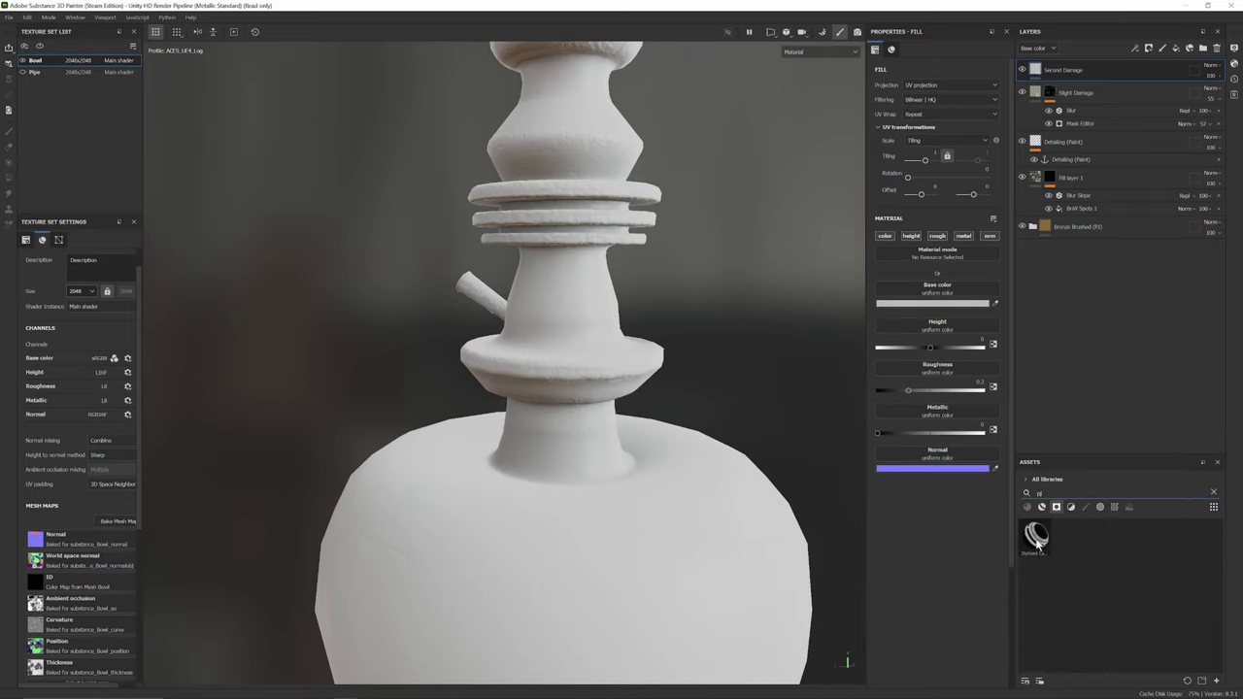
mouse_move(1037, 542)
left_mouse_down()
mouse_move(1068, 164)
mouse_move(1057, 68)
left_mouse_up()
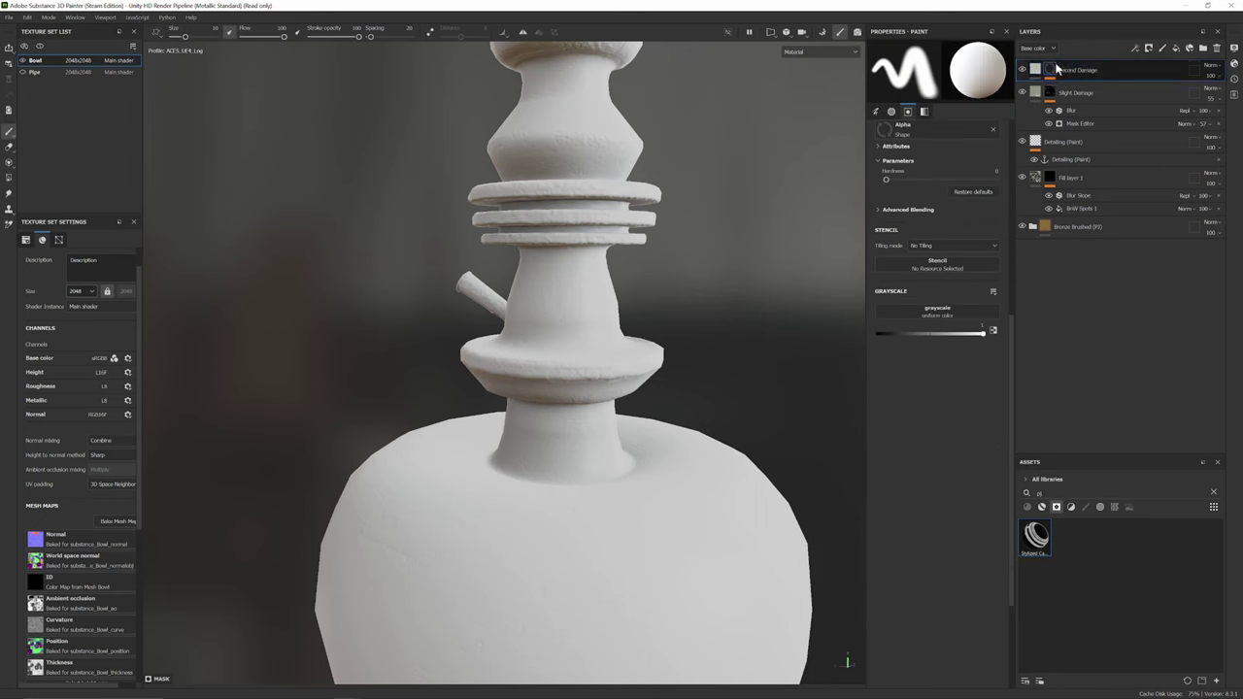
scroll(721, 366, "down", 3)
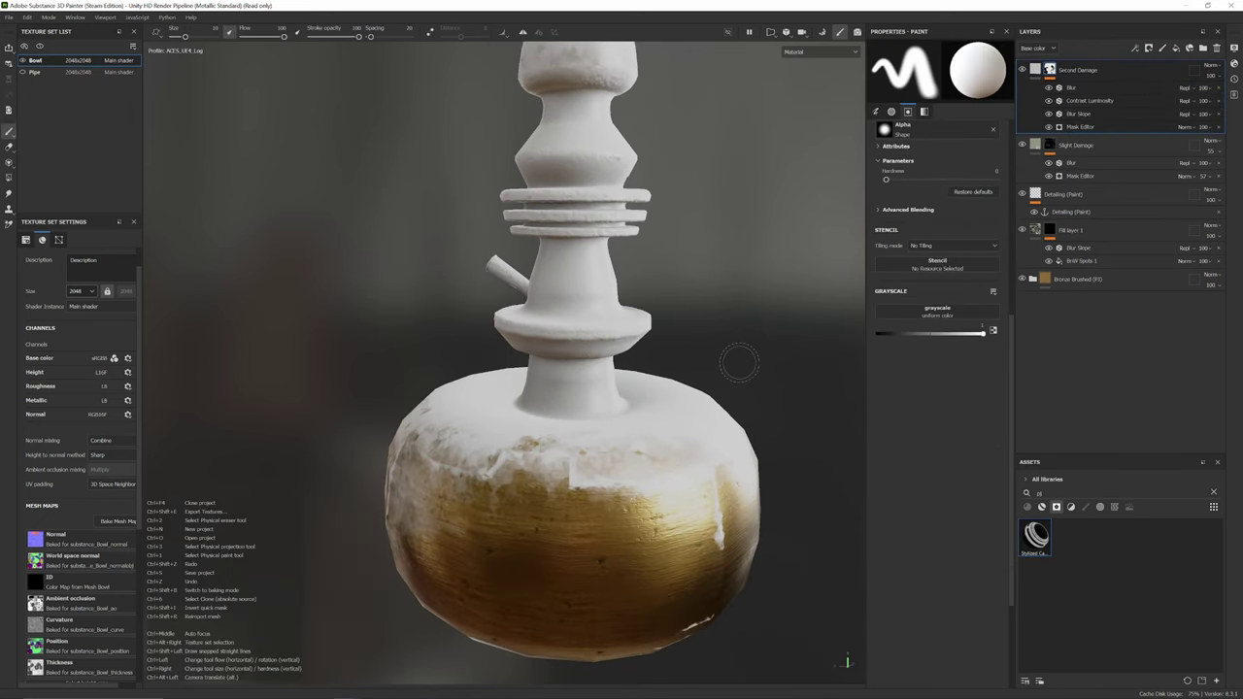
key("ctrl+z")
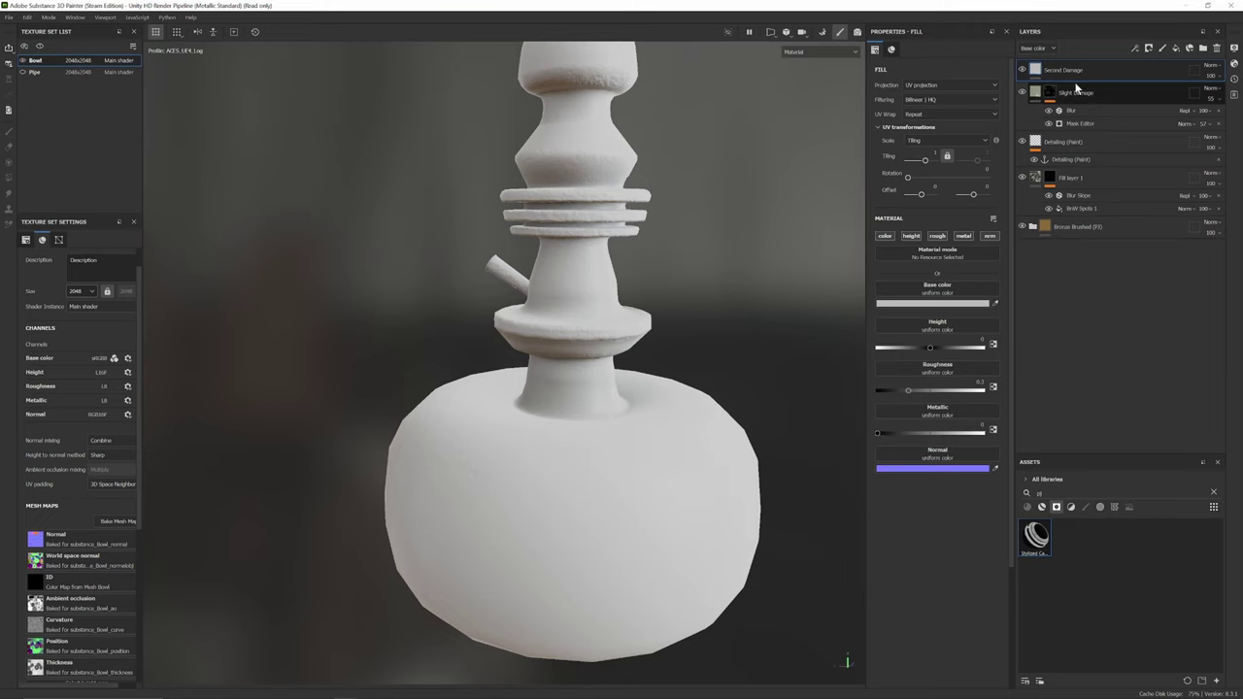
- Search the smart masks for dirt and apply Dirt Leak Dry to the Second Damage layer
left_click(1213, 493)
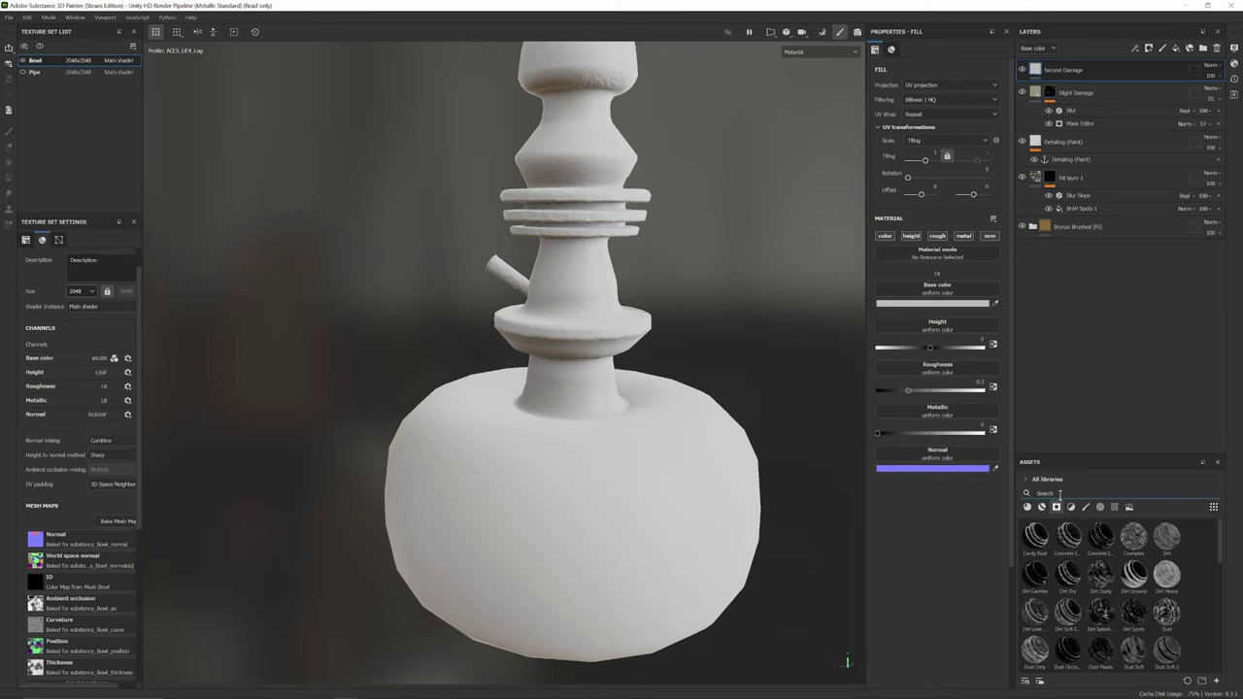
type("dirt")
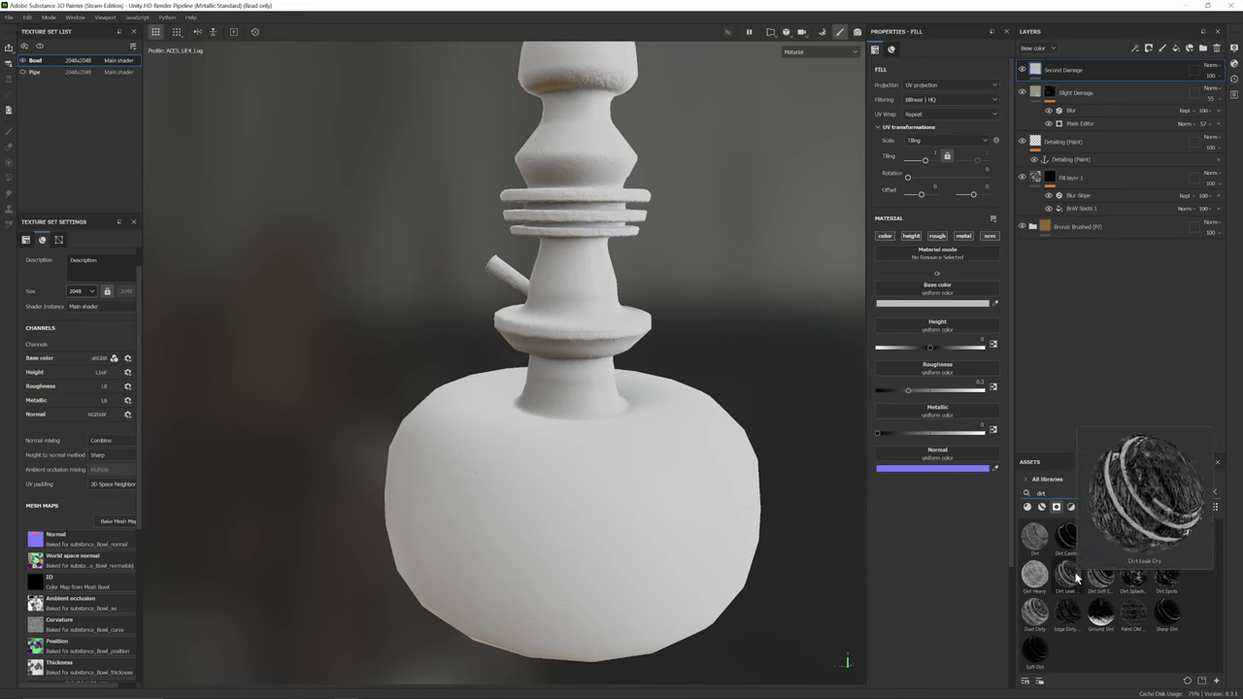
left_click_drag(1075, 579, 1117, 77)
mouse_move(623, 339)
left_mouse_down("alt")
mouse_move(771, 372)
mouse_move(940, 339)
mouse_move(1004, 357)
mouse_move(1076, 349)
mouse_move(1105, 328)
mouse_move(1097, 299)
left_mouse_up("alt")
middle_click_drag(816, 325, 813, 276, "alt")
scroll(813, 276, "down", 2)
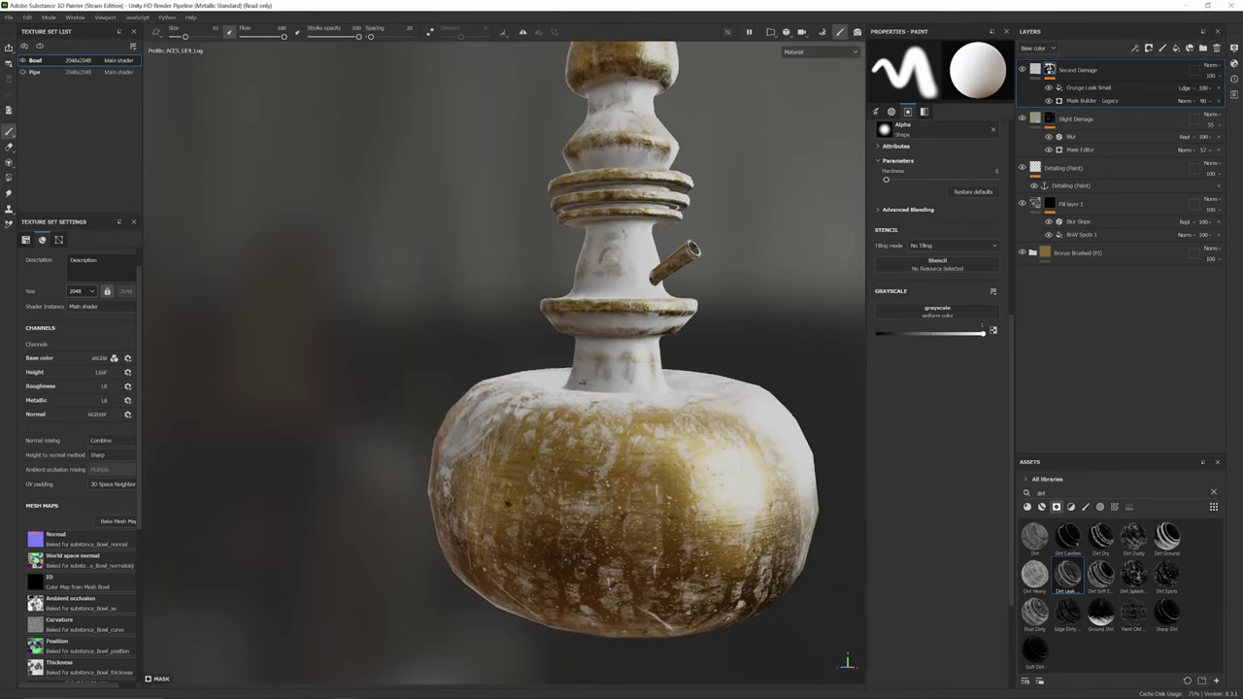
- Set the Mask Builder - Legacy level on Second Damage's mask to 0.07
left_click_drag(814, 277, 832, 313, "alt")
left_click(1085, 100)
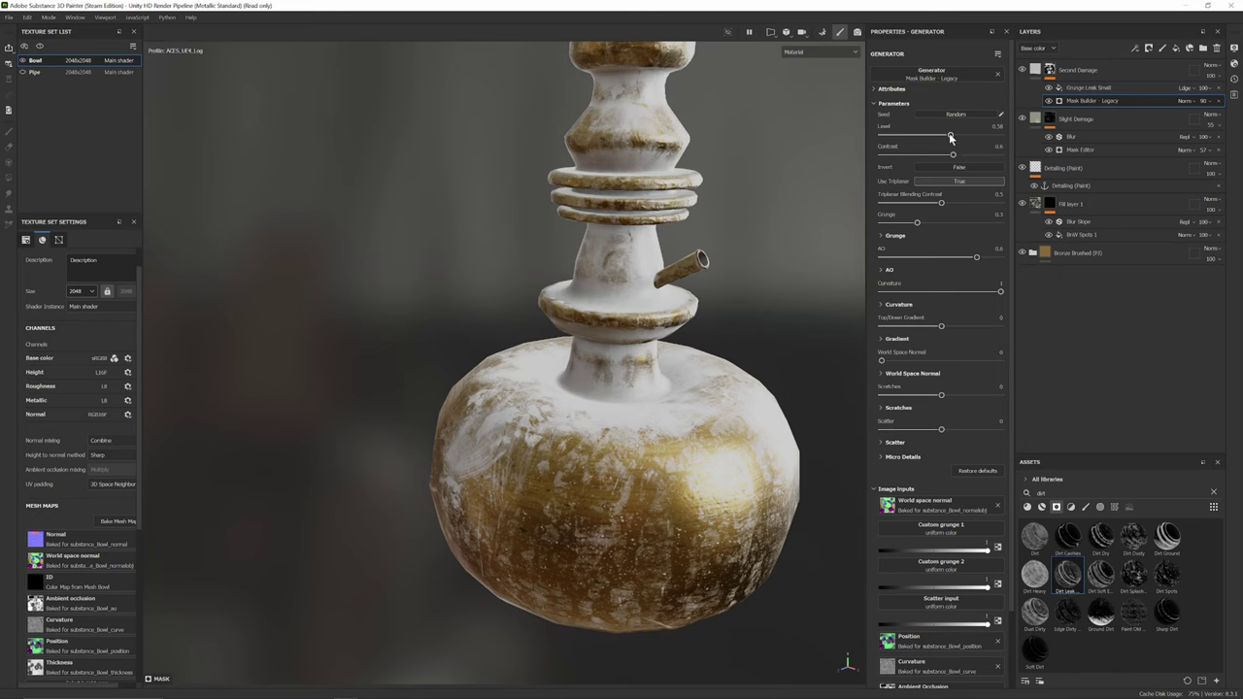
left_click_drag(950, 137, 891, 146)
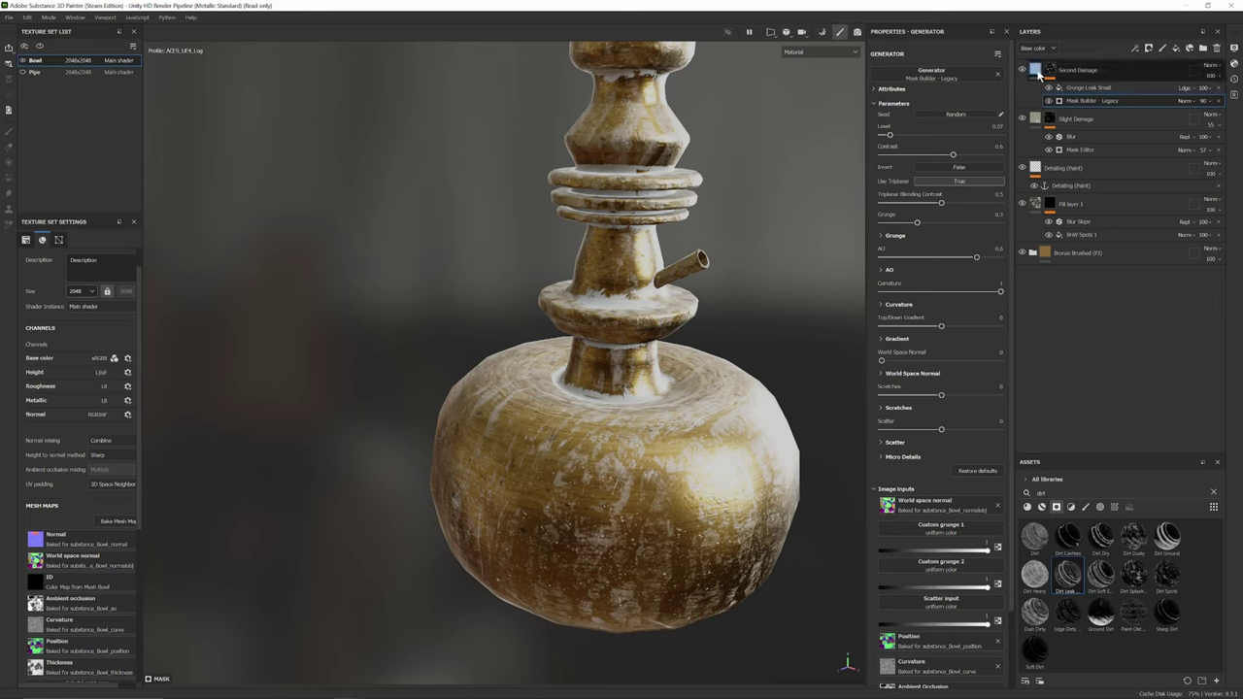
- Set Second Damage's base color to a dark olive with HSV values of about 0.137, 0.562 and 0.406
left_click(1037, 72)
left_click(948, 303)
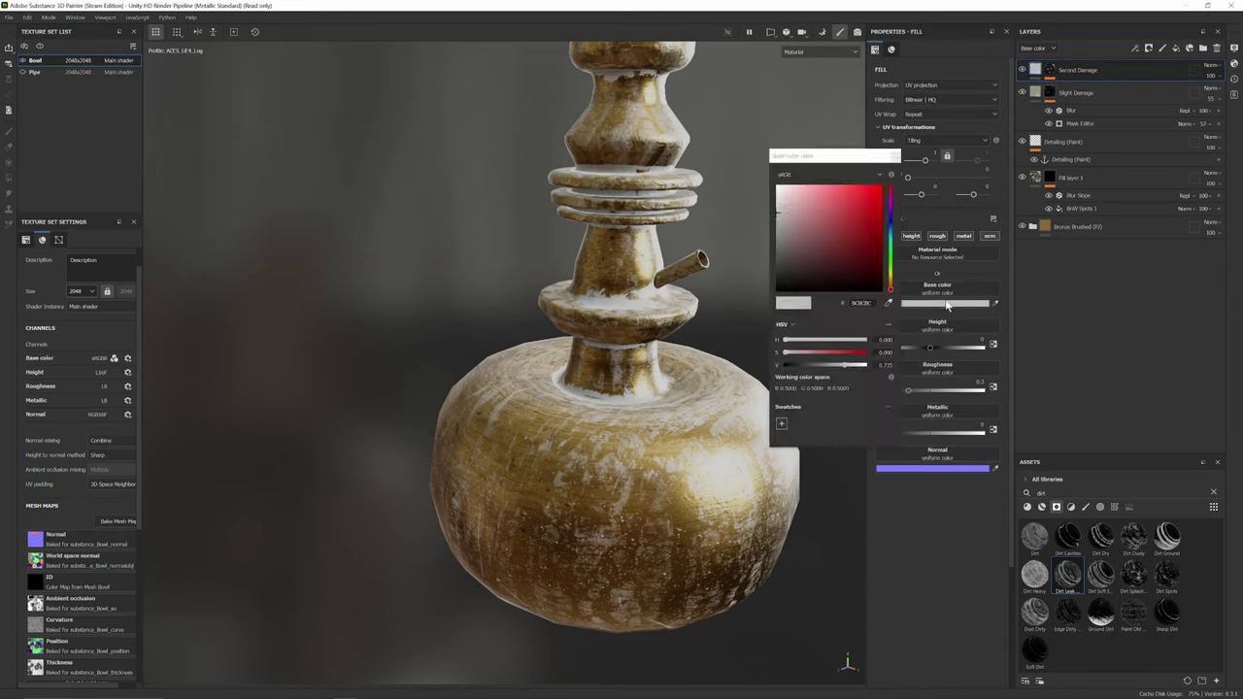
left_click_drag(891, 281, 834, 249)
left_click(864, 267)
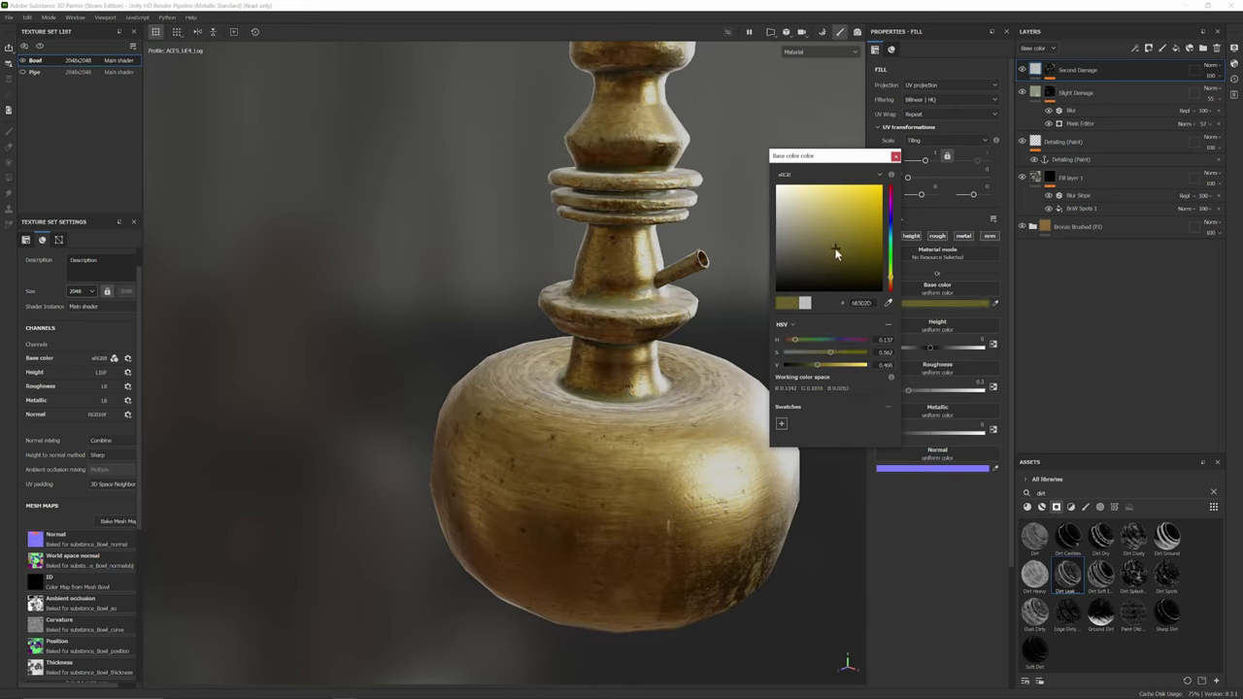
left_click(895, 156)
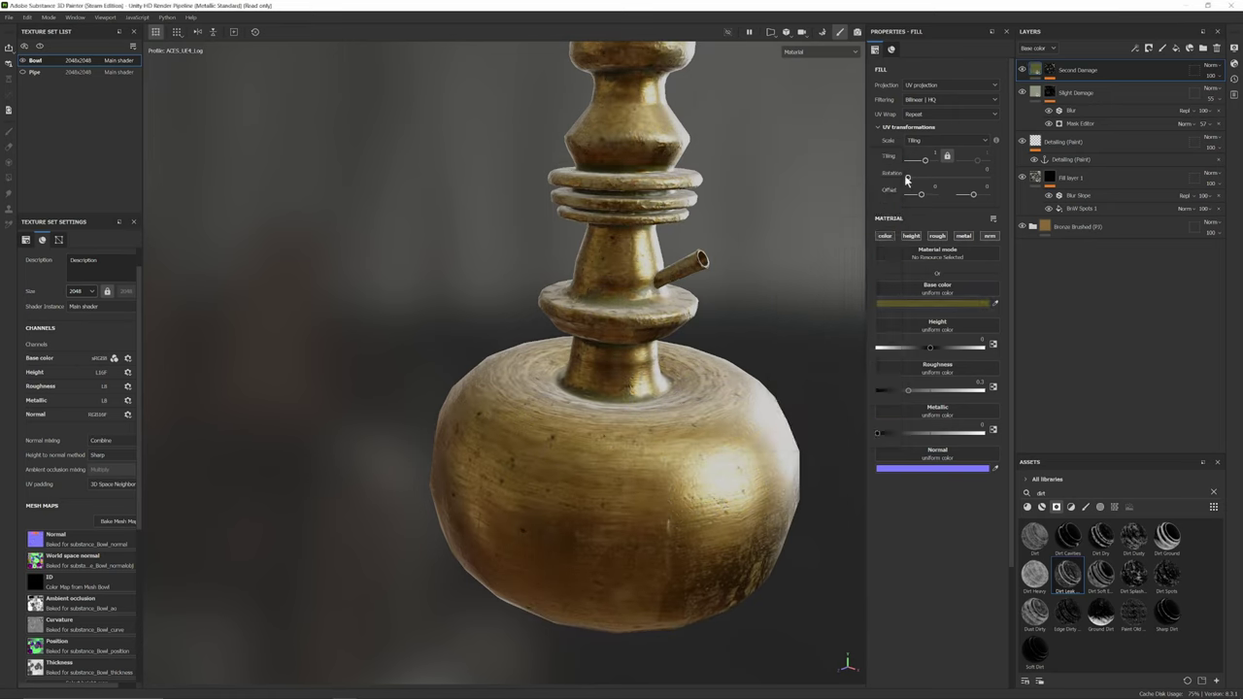
left_click(930, 346)
- Add a Blur Slope filter above Grunge Leak Small in Second Damage's mask
left_click(1049, 71)
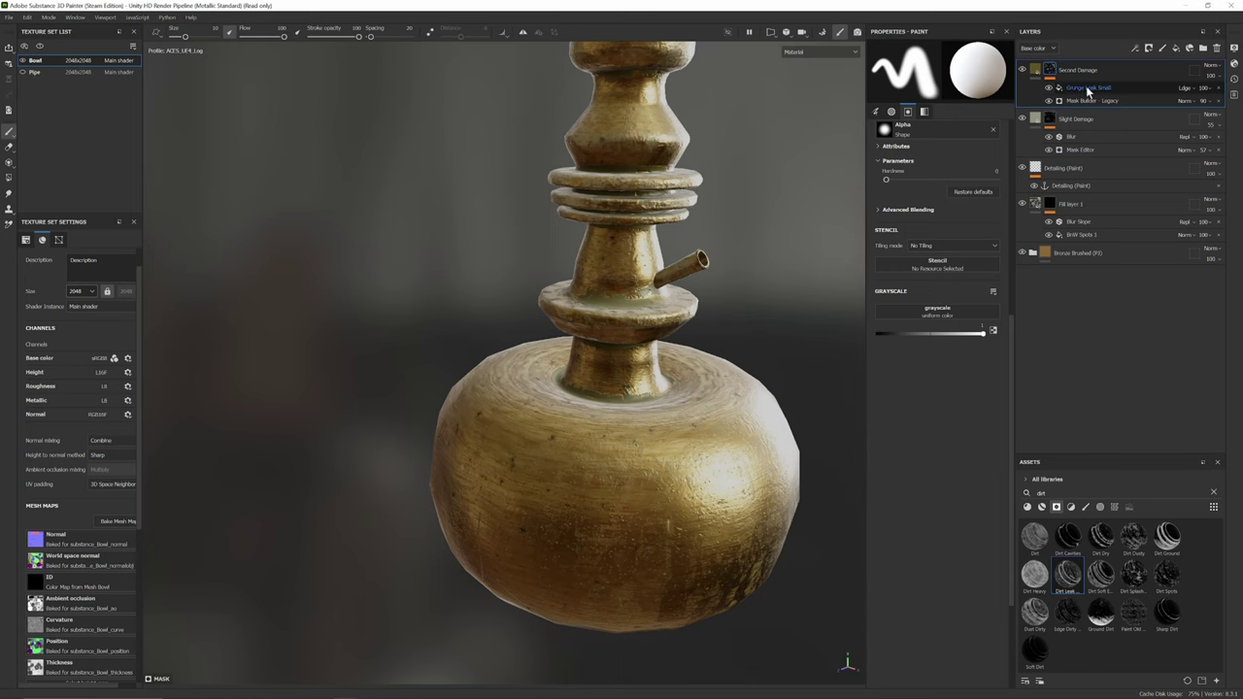
right_click(1087, 88)
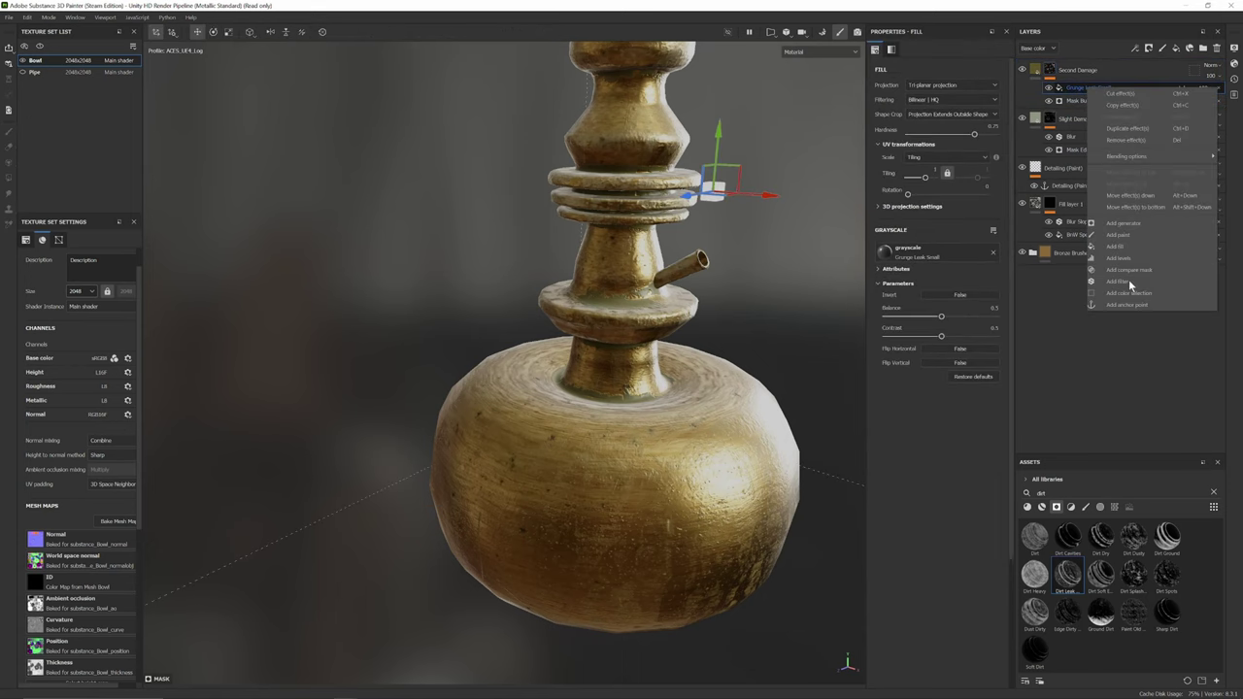
left_click(1133, 244)
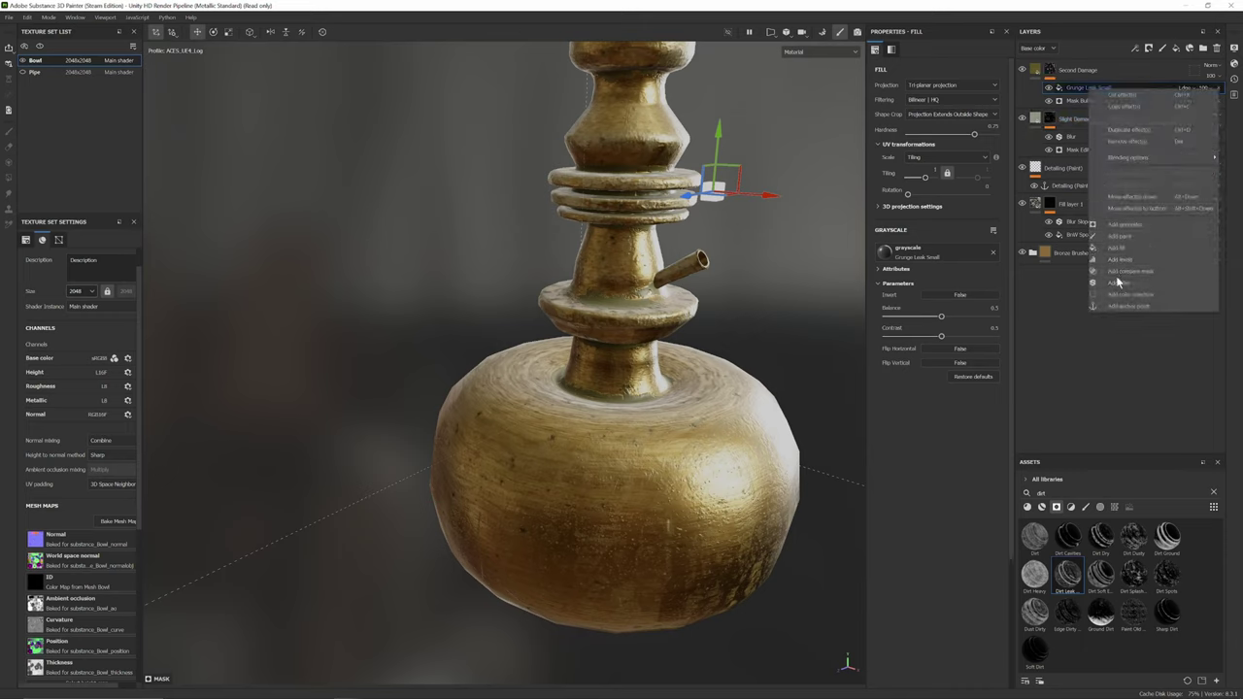
left_click(973, 78)
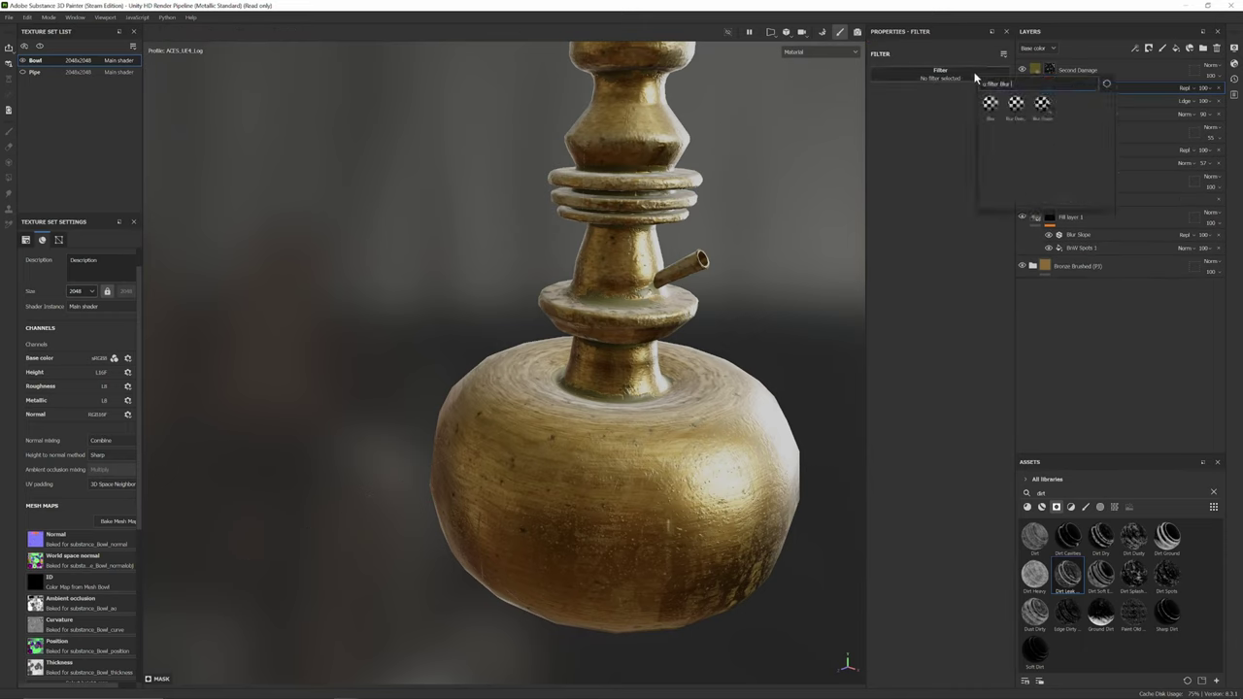
left_click(1042, 105)
- Set the Blur Slope intensity divider to 10 and lower the filter's intensity
scroll(666, 344, "up", 5)
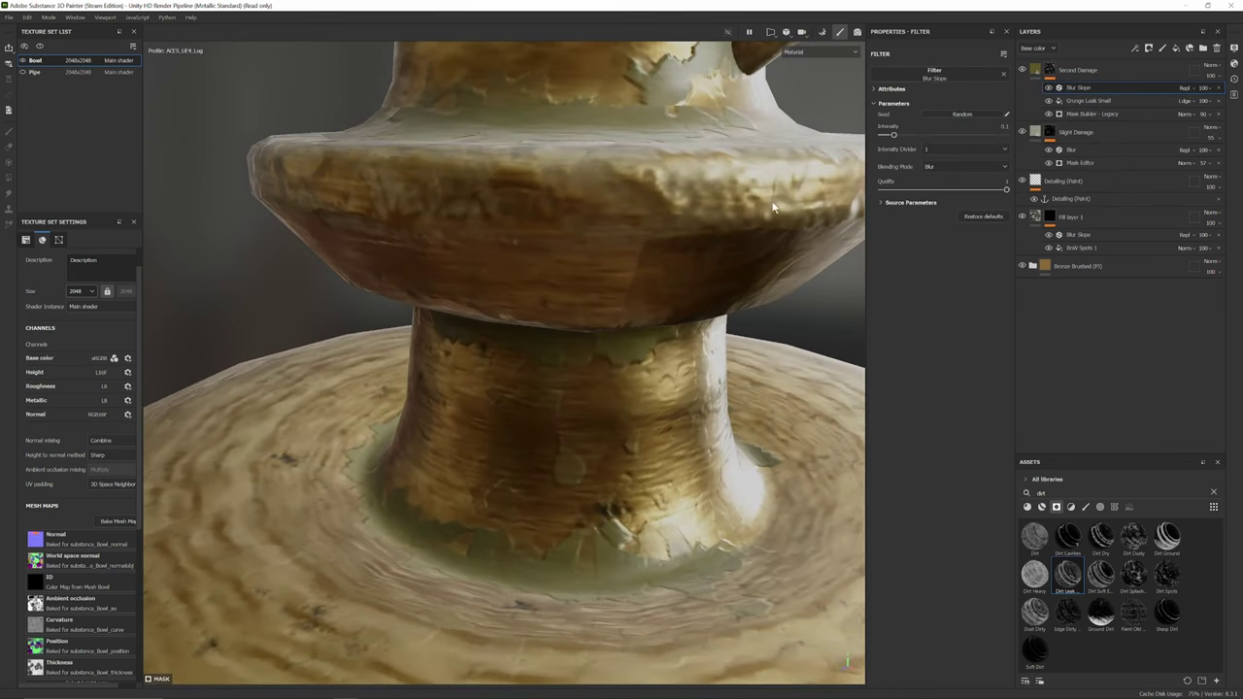
left_click(925, 149)
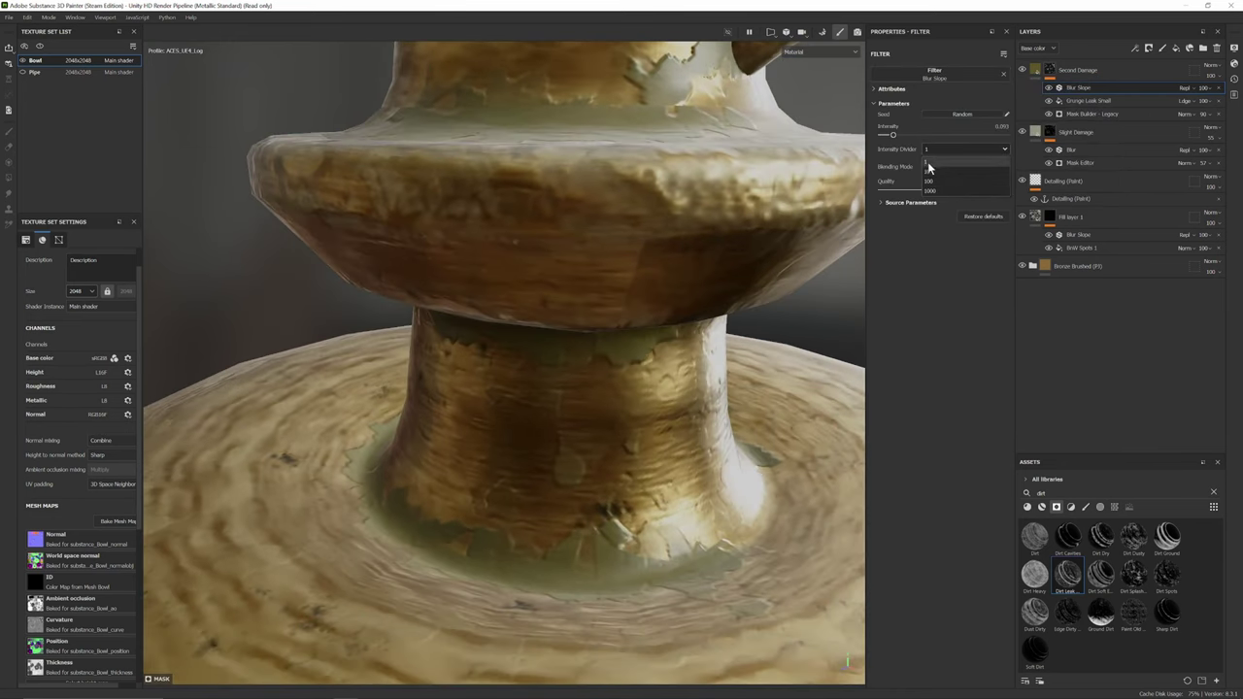
left_click(930, 171)
left_click_drag(891, 133, 884, 138)
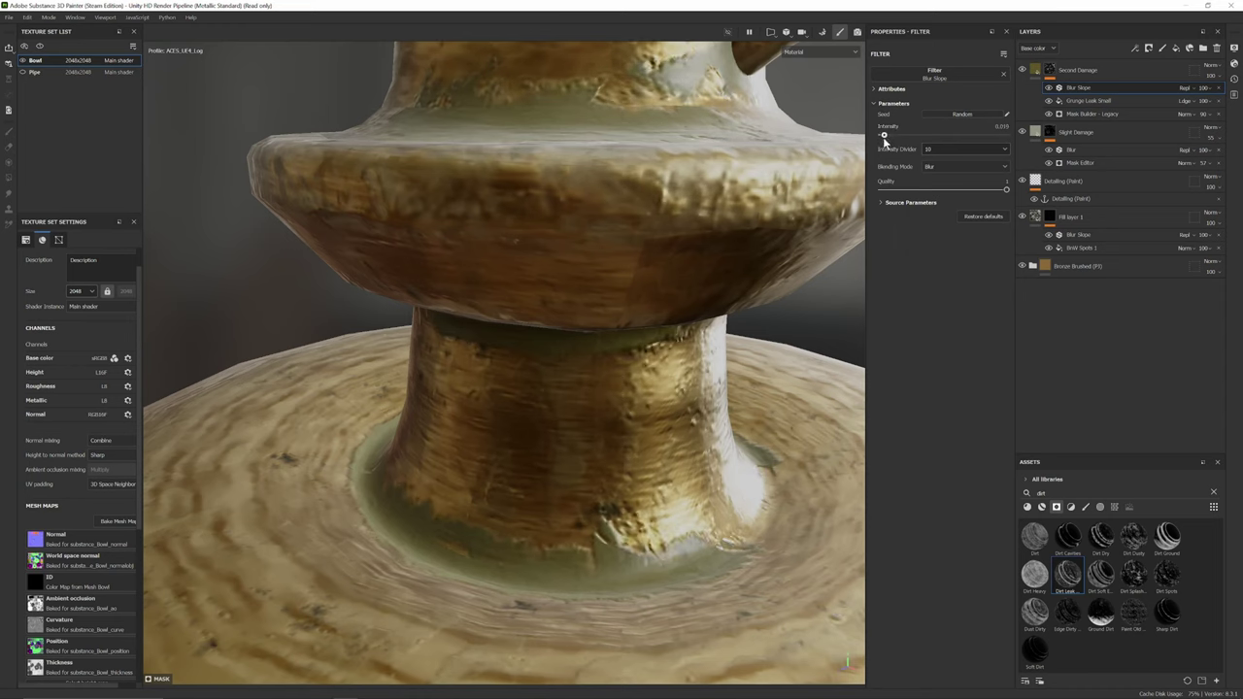
- Set Second Damage's height to about 0.013 and its roughness to about 0.42
left_click(1038, 70)
left_click_drag(932, 348, 928, 347)
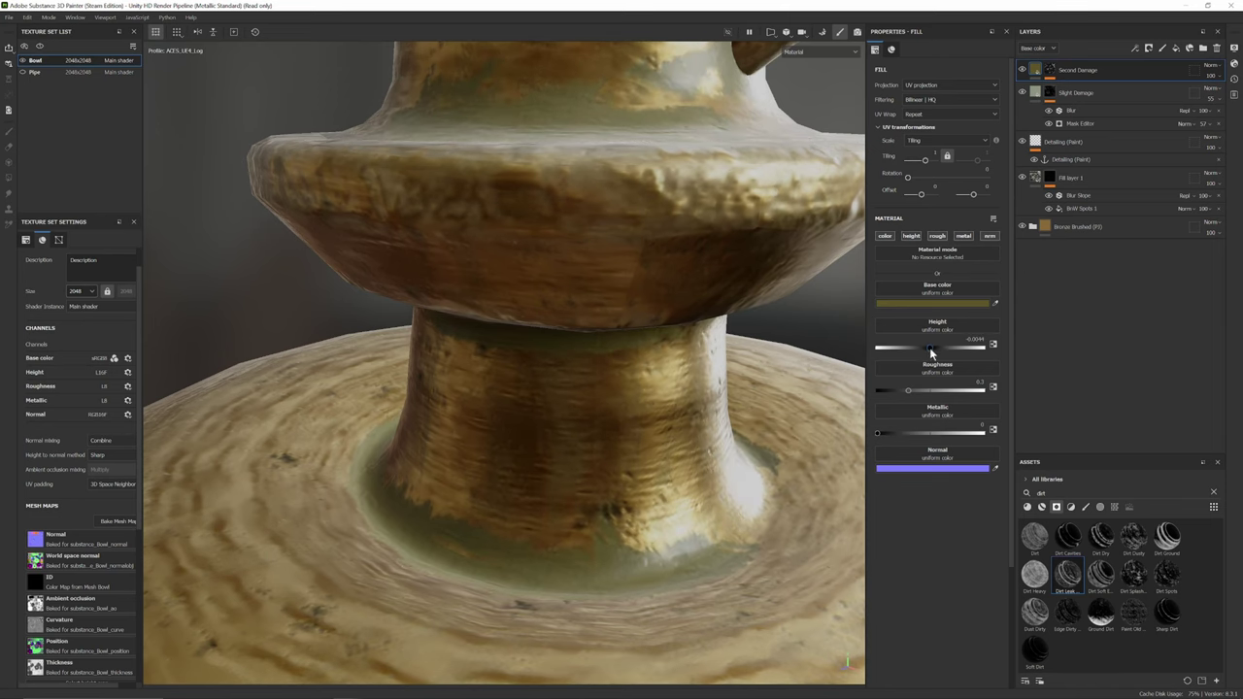
left_click_drag(930, 347, 930, 348)
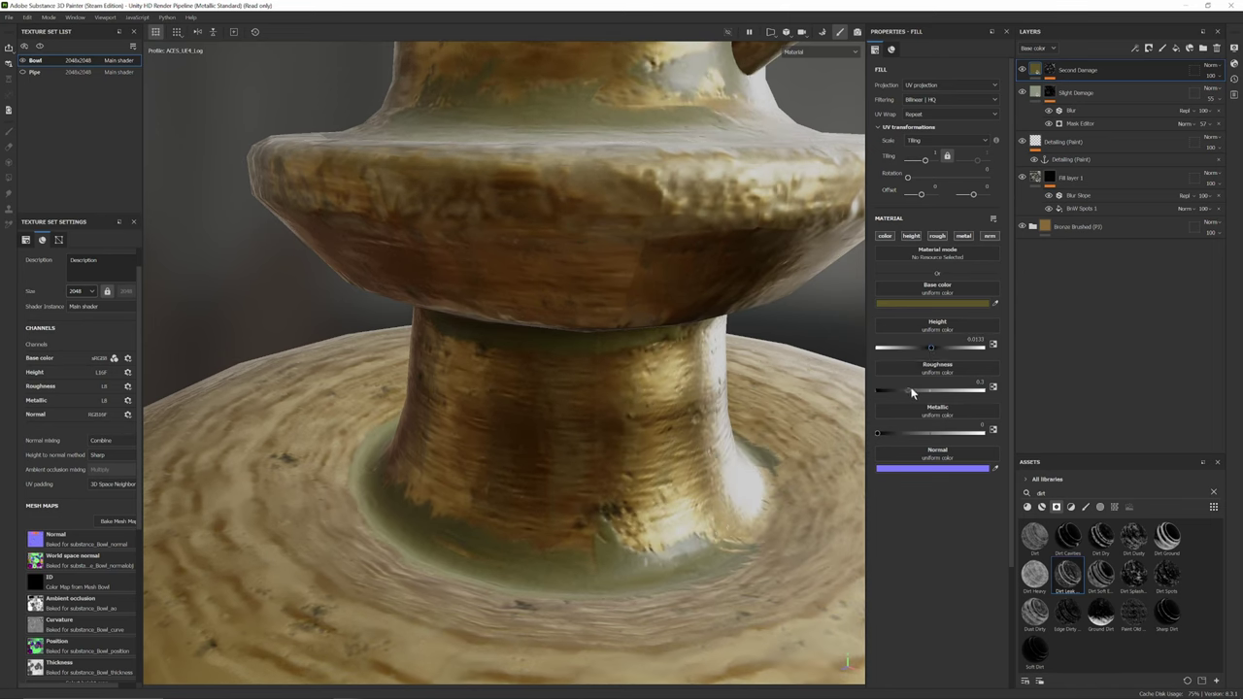
left_click_drag(909, 387, 923, 390)
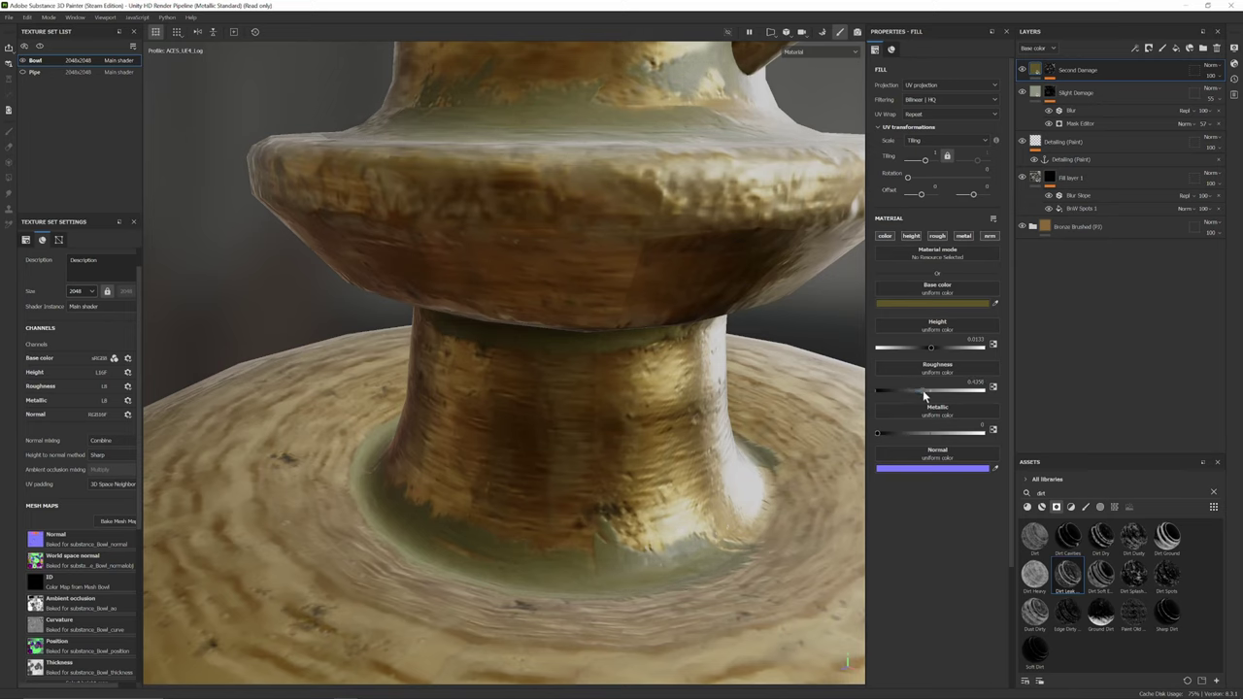
- Set Second Damage's base color to a dark brown with HSV values of about 0.087, 0.699 and 0.274
left_click(957, 300)
left_click_drag(891, 276, 891, 287)
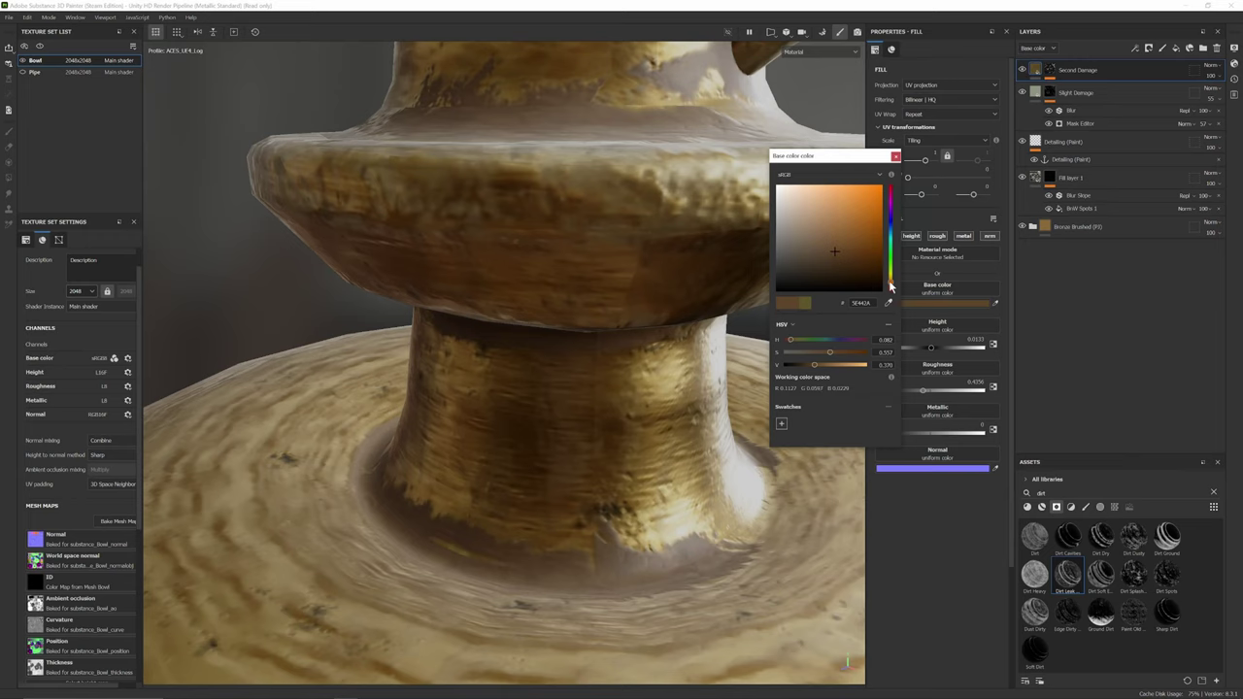
left_click(848, 267)
left_click_drag(848, 267, 850, 260)
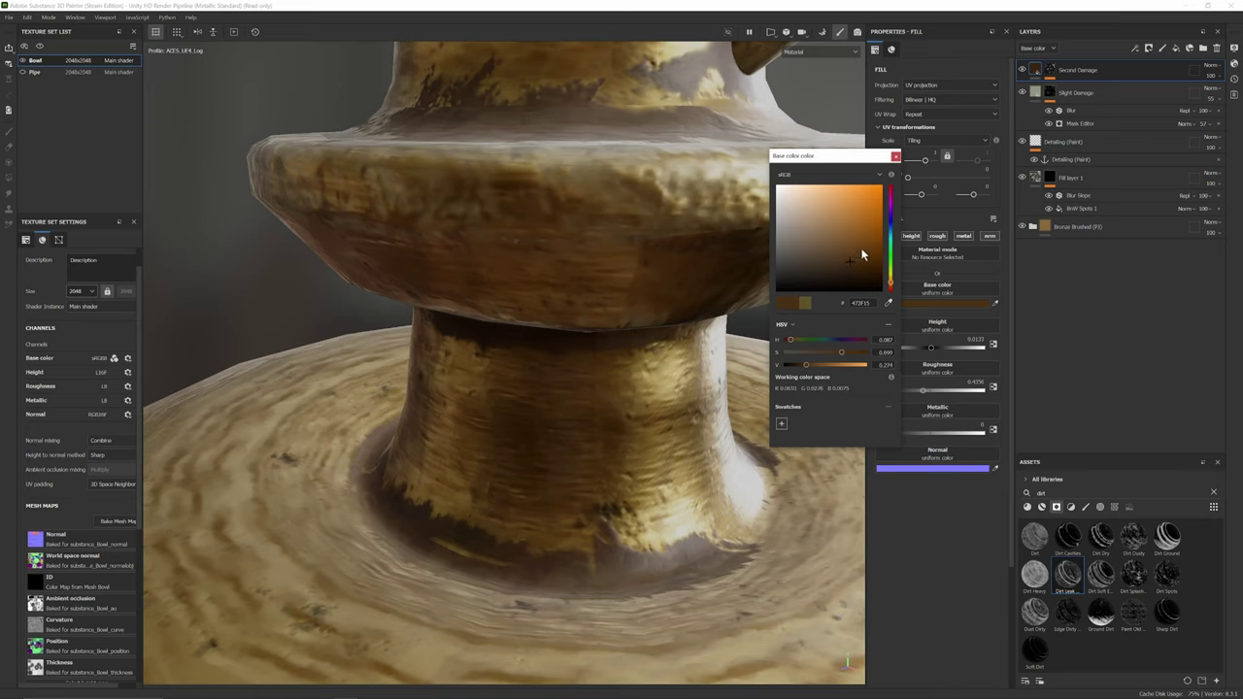
left_click(896, 156)
- Lower the Second Damage layer's opacity to 71
left_click(1214, 76)
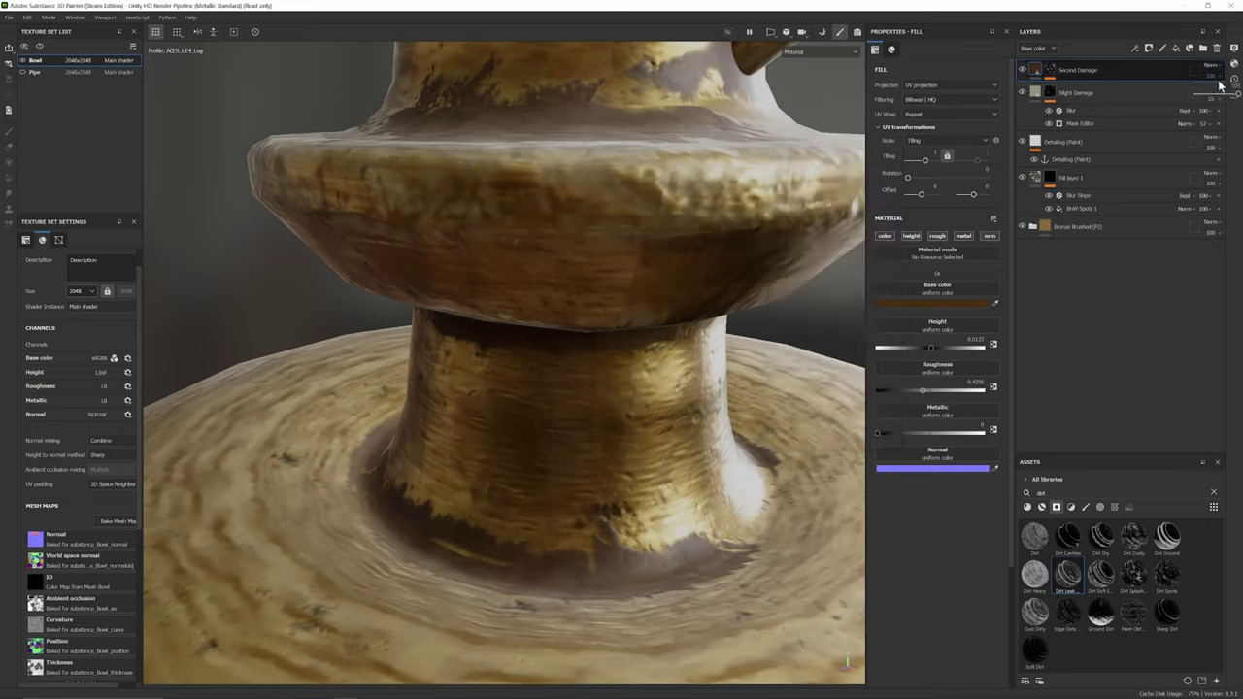
left_click_drag(1225, 94, 1226, 94)
scroll(826, 326, "down", 5)
mouse_move(787, 356)
middle_mouse_down("alt")
mouse_move(714, 279)
mouse_move(653, 277)
middle_mouse_up("alt")
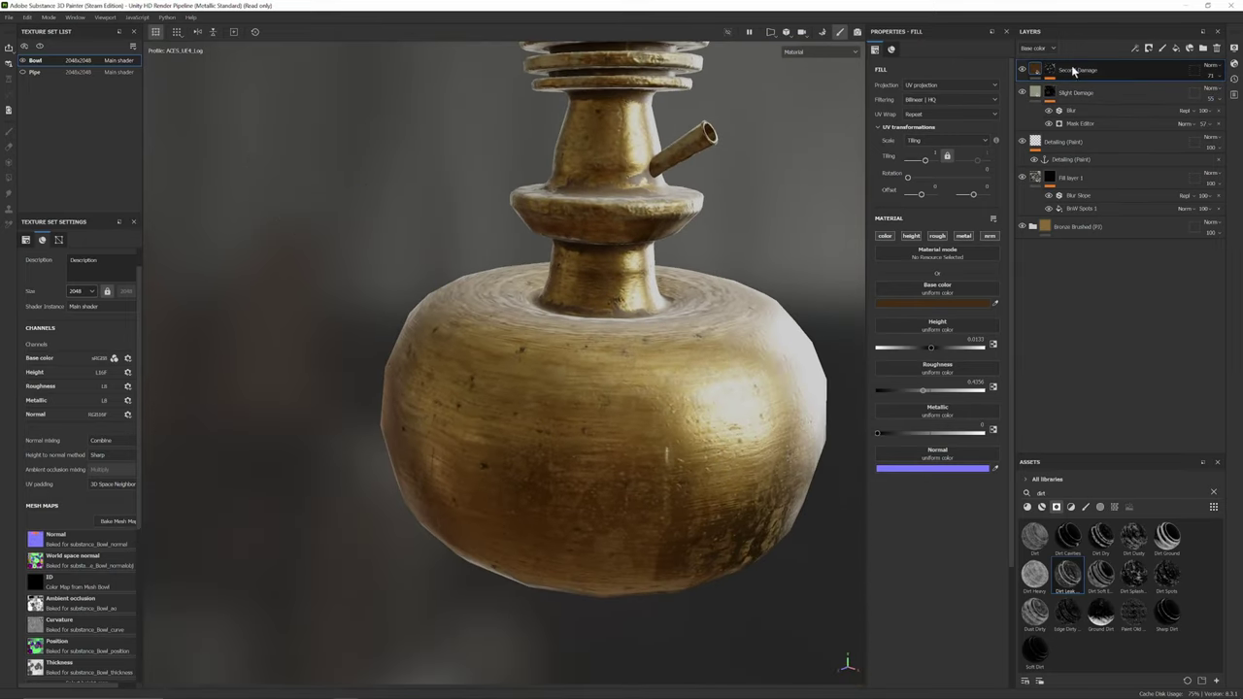
- Enable Micro Height and Micro Normal in the Mask Builder - Legacy generator of Second Damage's mask
left_click(1050, 71)
left_click(1095, 114)
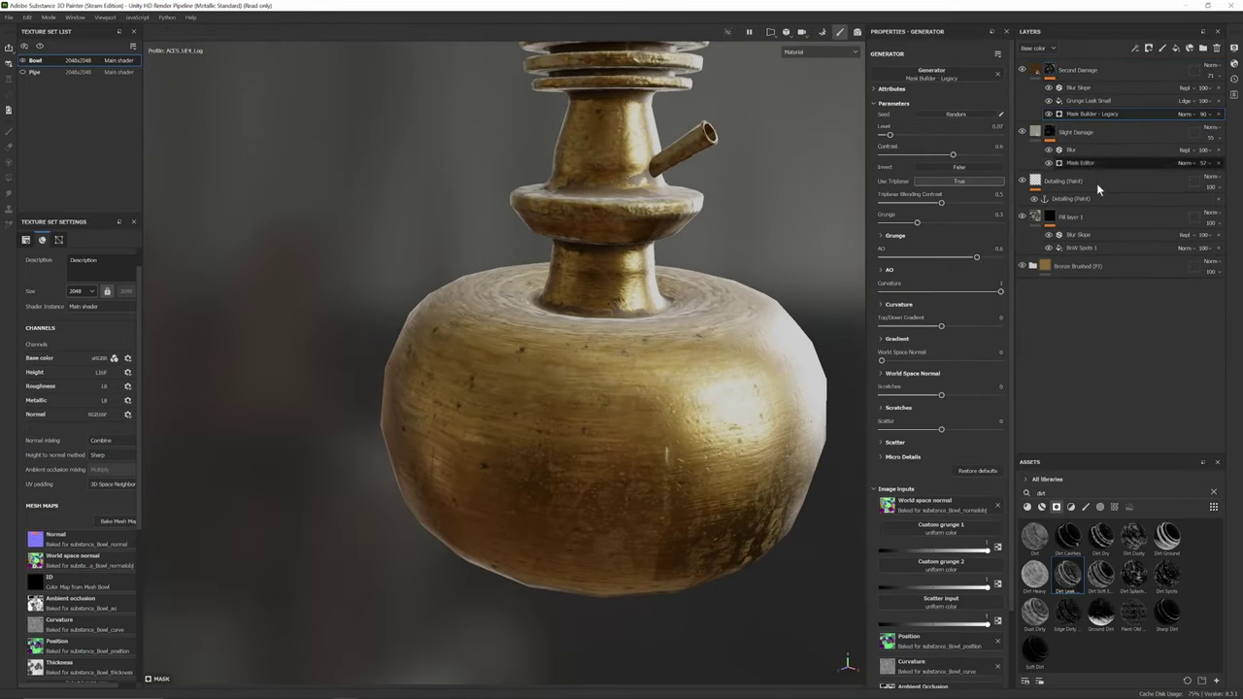
scroll(923, 397, "up", 1)
left_click(903, 399)
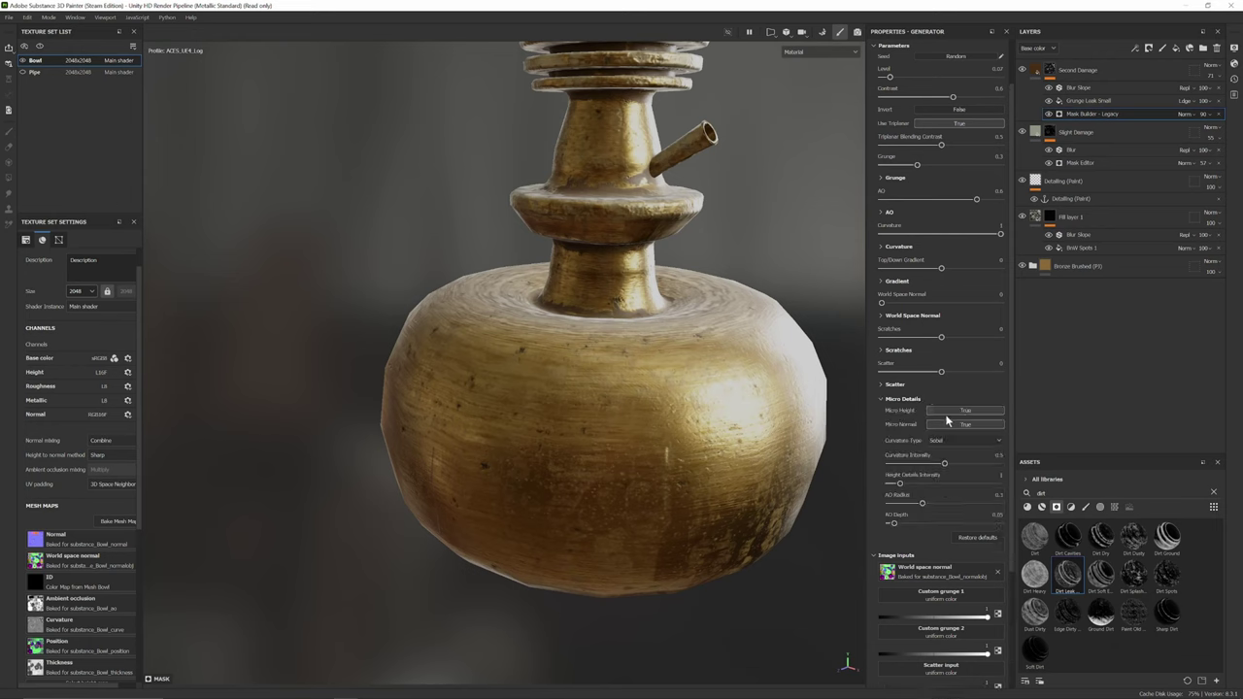
left_click(963, 413)
- Link the generator's Micro Normal input to the Detailing (Paint) anchor point, with Normal as the referenced channel
scroll(962, 425, "down", 4)
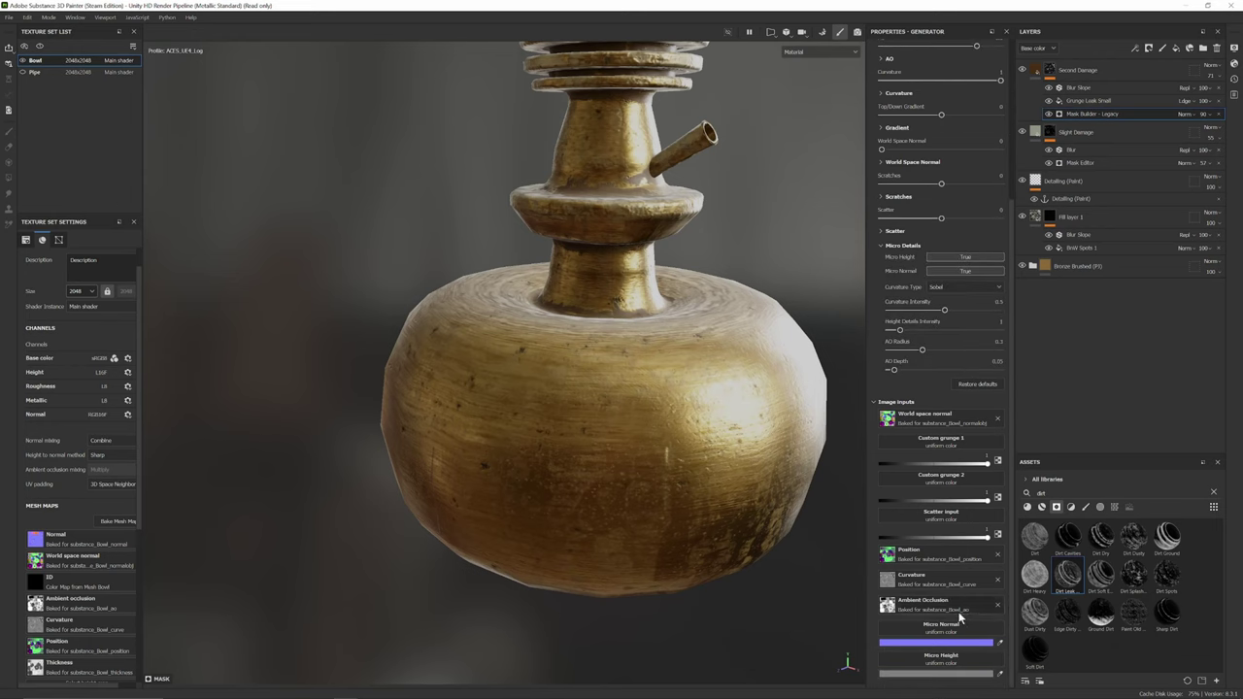
left_click(966, 628)
left_click(1054, 480)
left_click(1008, 494)
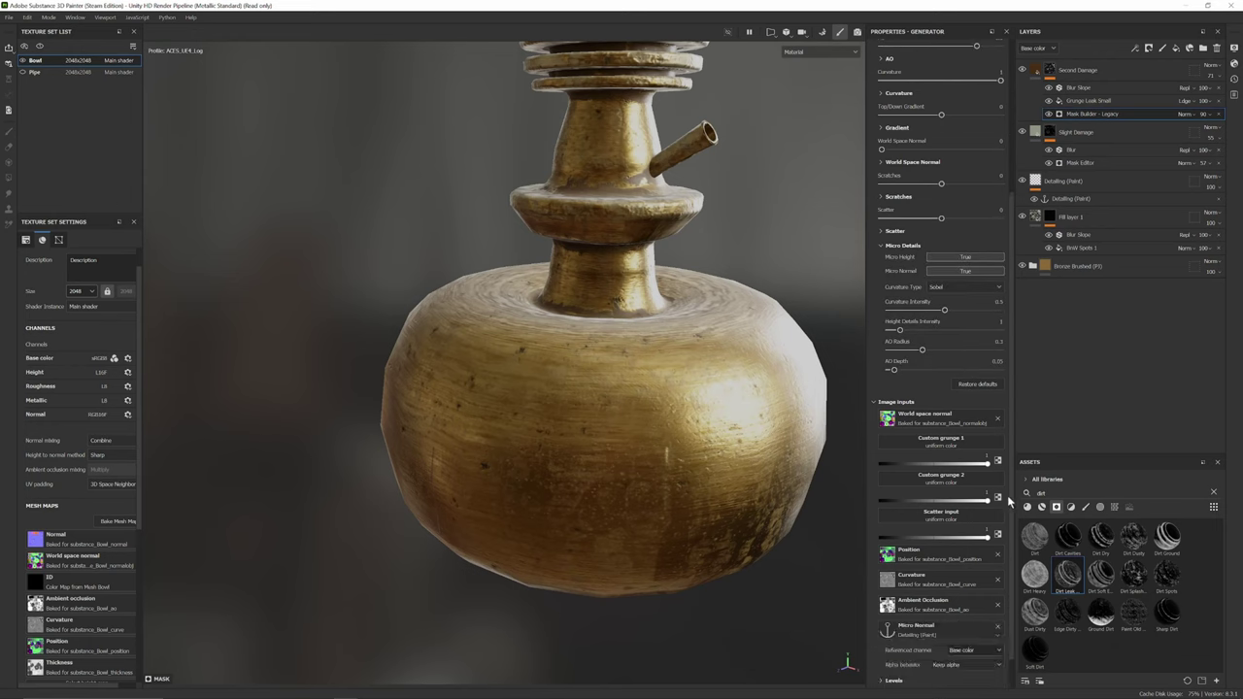
scroll(972, 608, "down", 1)
left_click(974, 611)
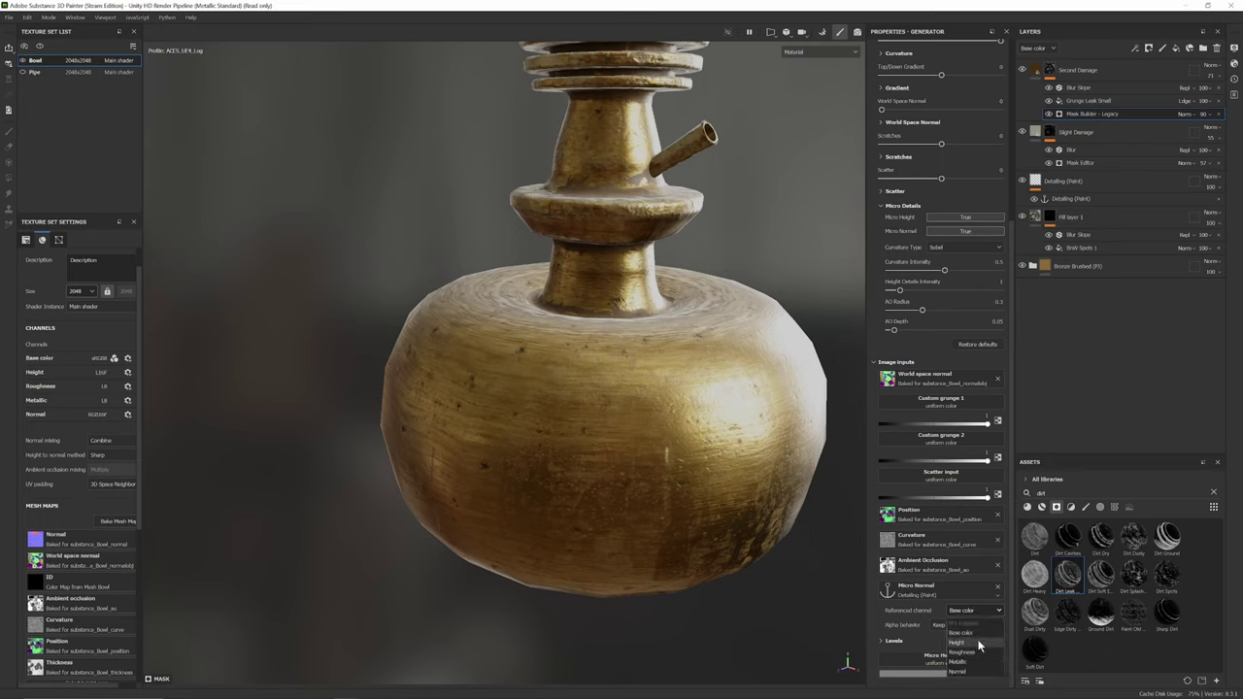
left_click(958, 671)
- Link the generator's Micro Height input to the Detailing (Paint) anchor point, with Height as the referenced channel
left_click(956, 658)
left_click(1031, 516)
left_click(1012, 535)
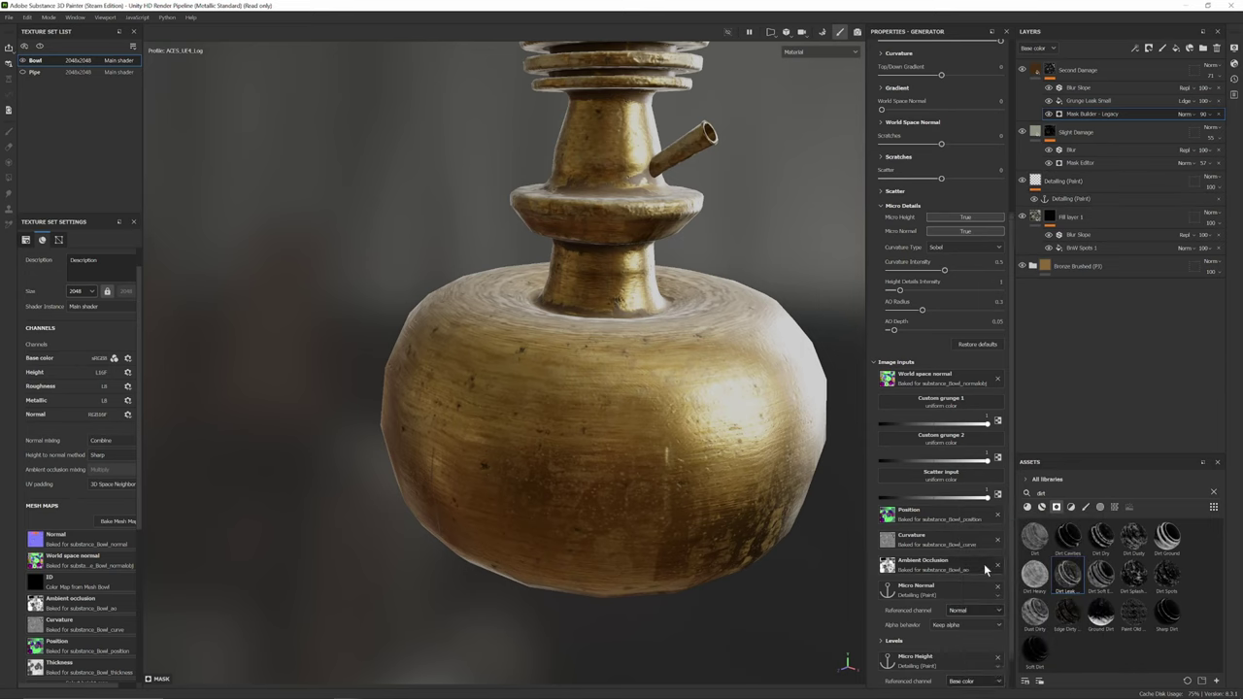
scroll(984, 563, "down", 1)
left_click(961, 570)
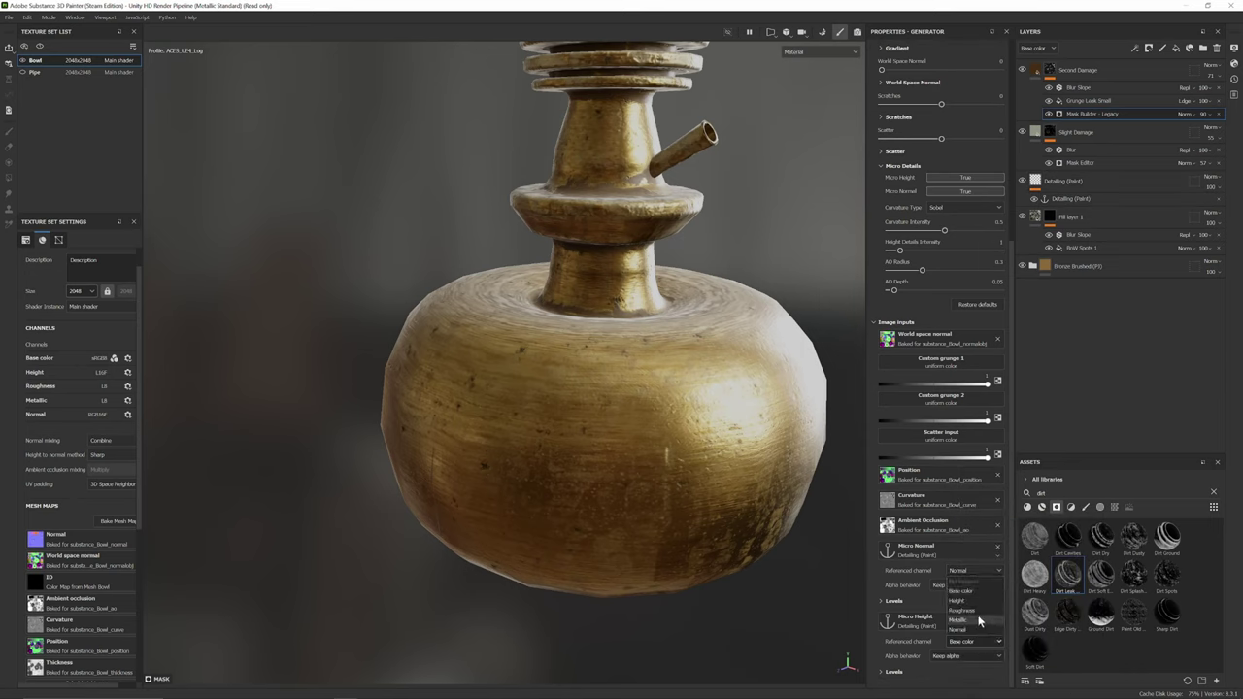
left_click(978, 600)
- Try test brush strokes on the Detailing (Paint) layer across the bowl's body and lower neck, undoing them
left_click(1089, 184)
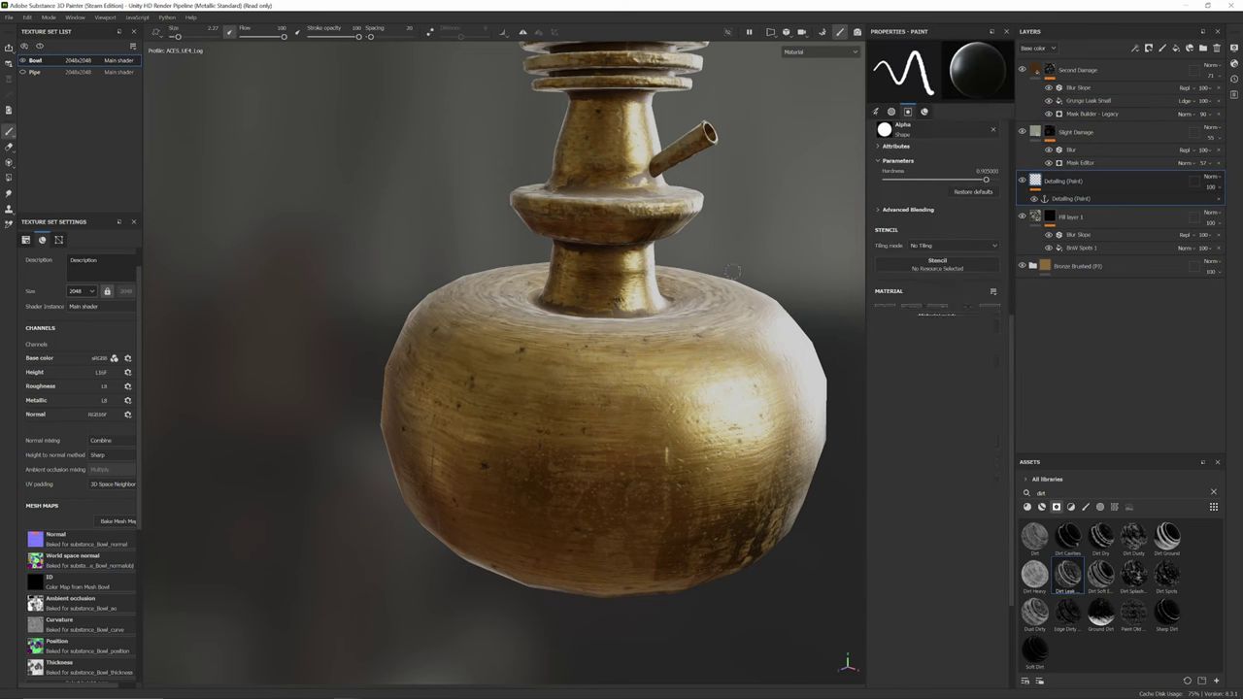
scroll(621, 368, "up", 3)
left_click_drag(622, 367, 616, 435)
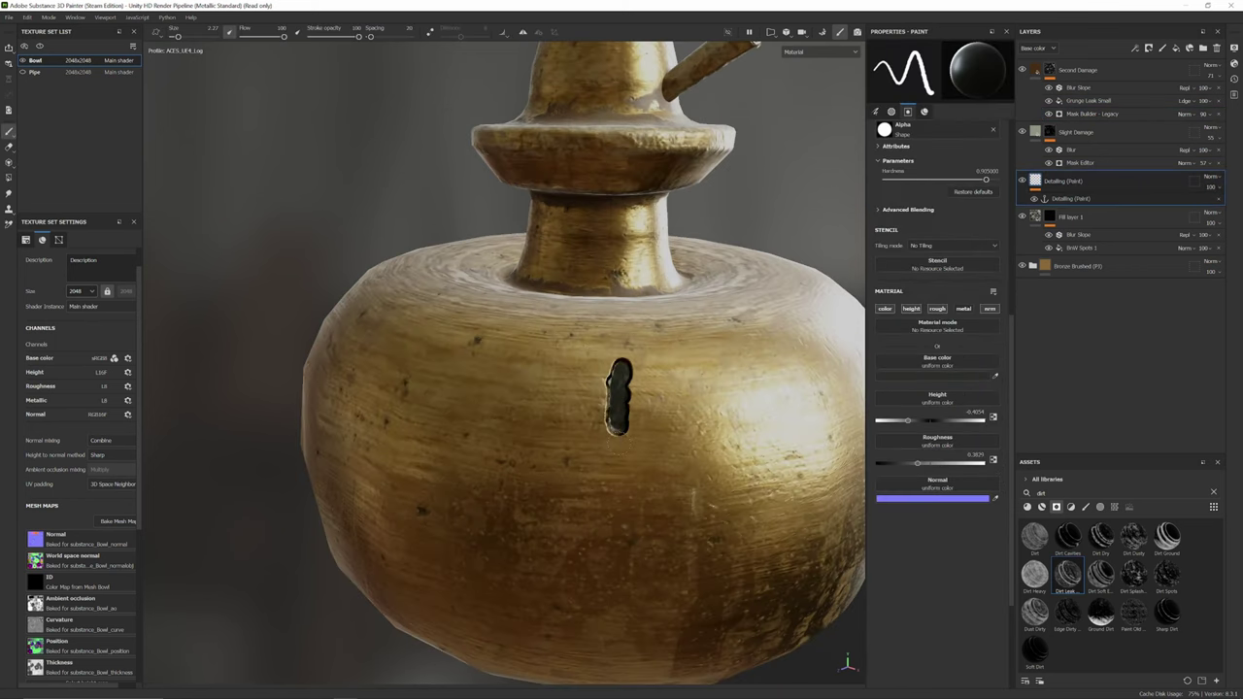
scroll(616, 435, "up", 4)
scroll(626, 428, "down", 4)
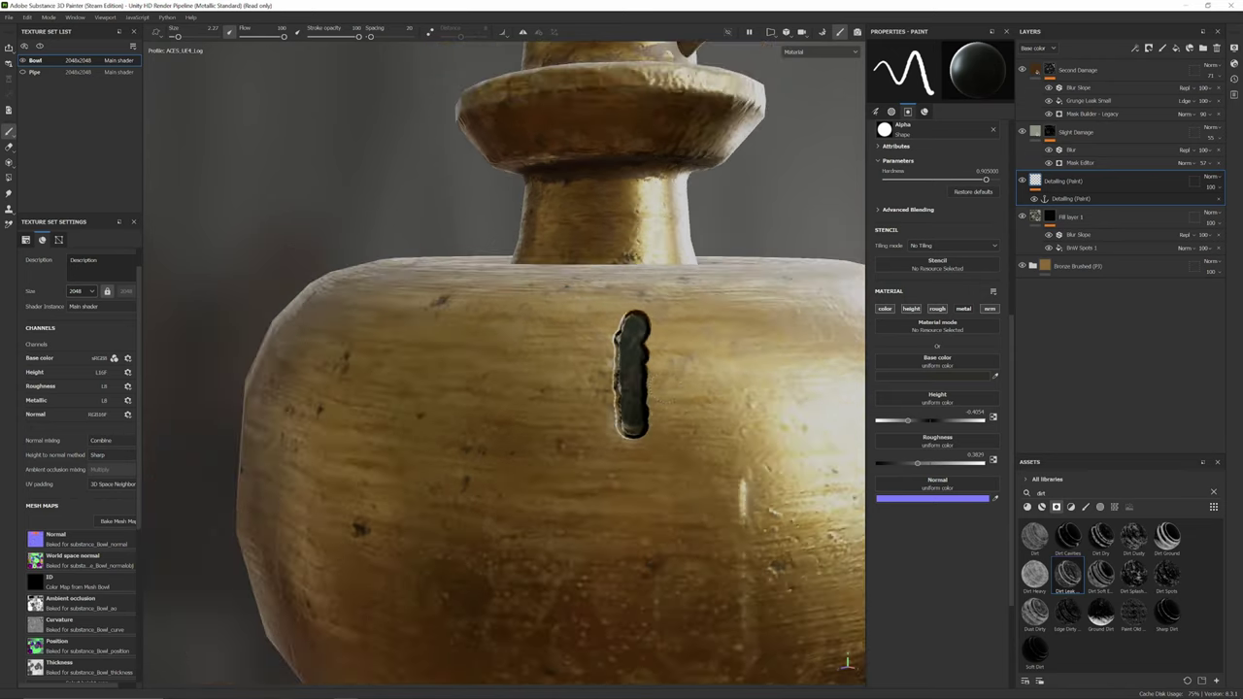
left_click(623, 353)
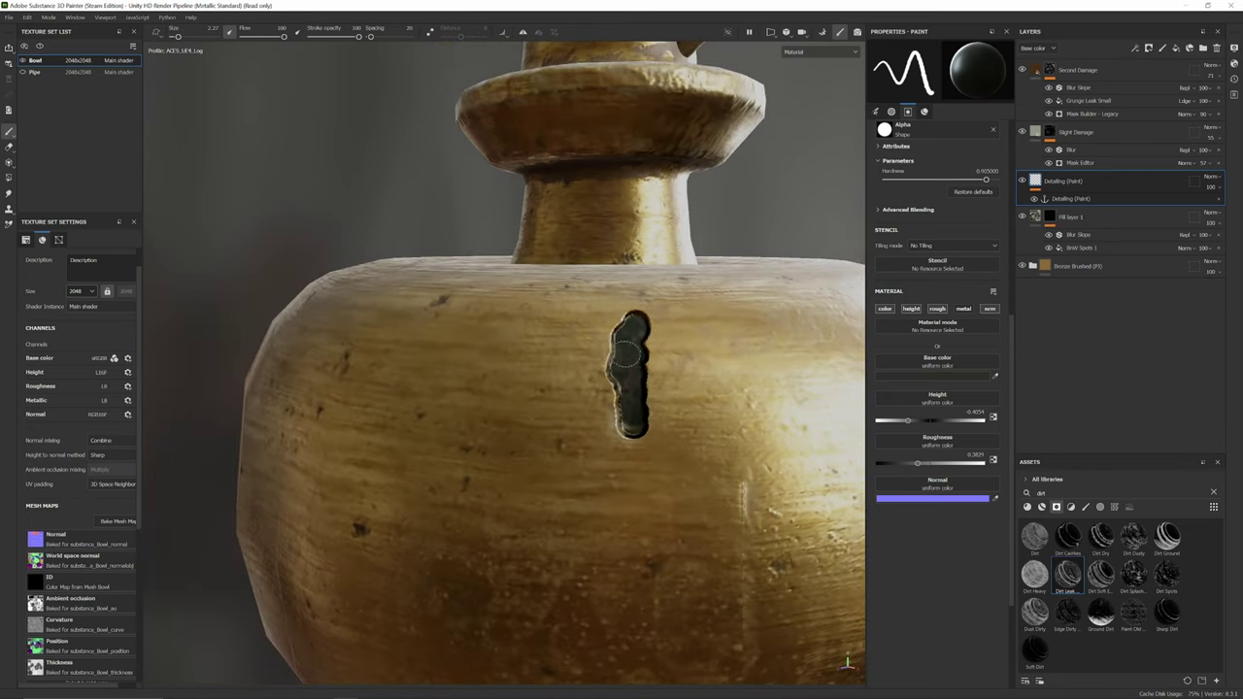
key("ctrl+z")
left_click_drag(627, 359, 628, 457, "alt")
key("ctrl+z")
left_click_drag(610, 366, 627, 400, "alt")
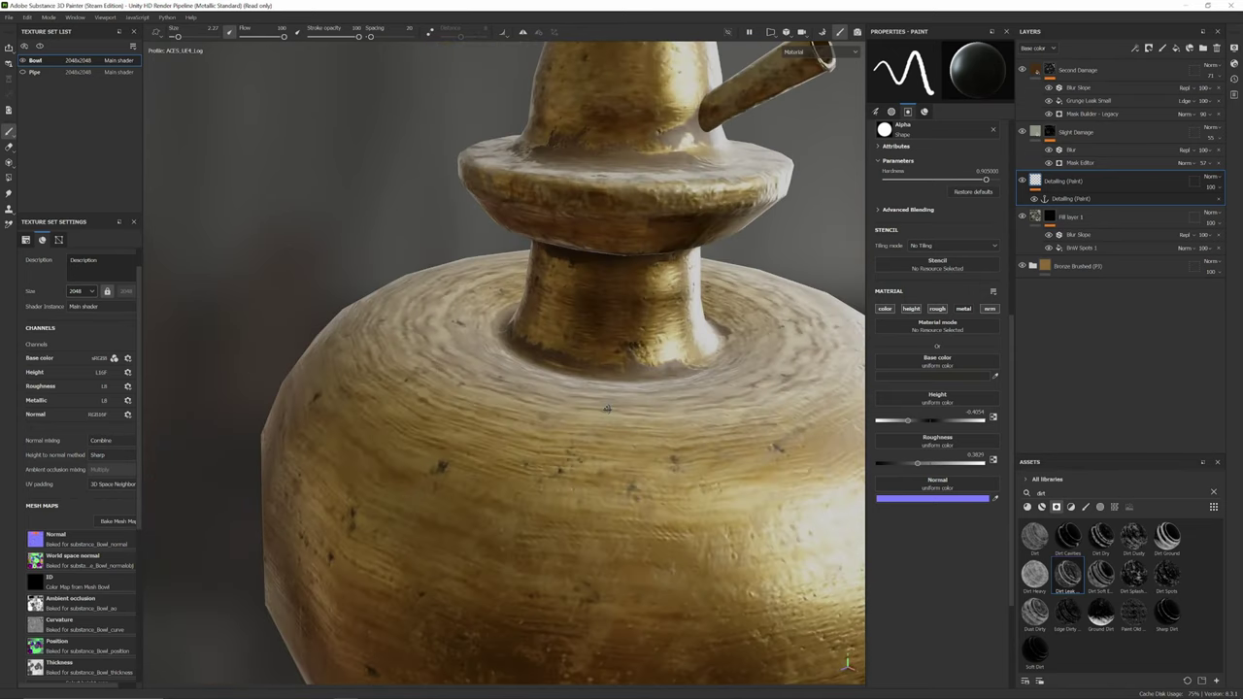
left_click_drag(634, 345, 633, 384)
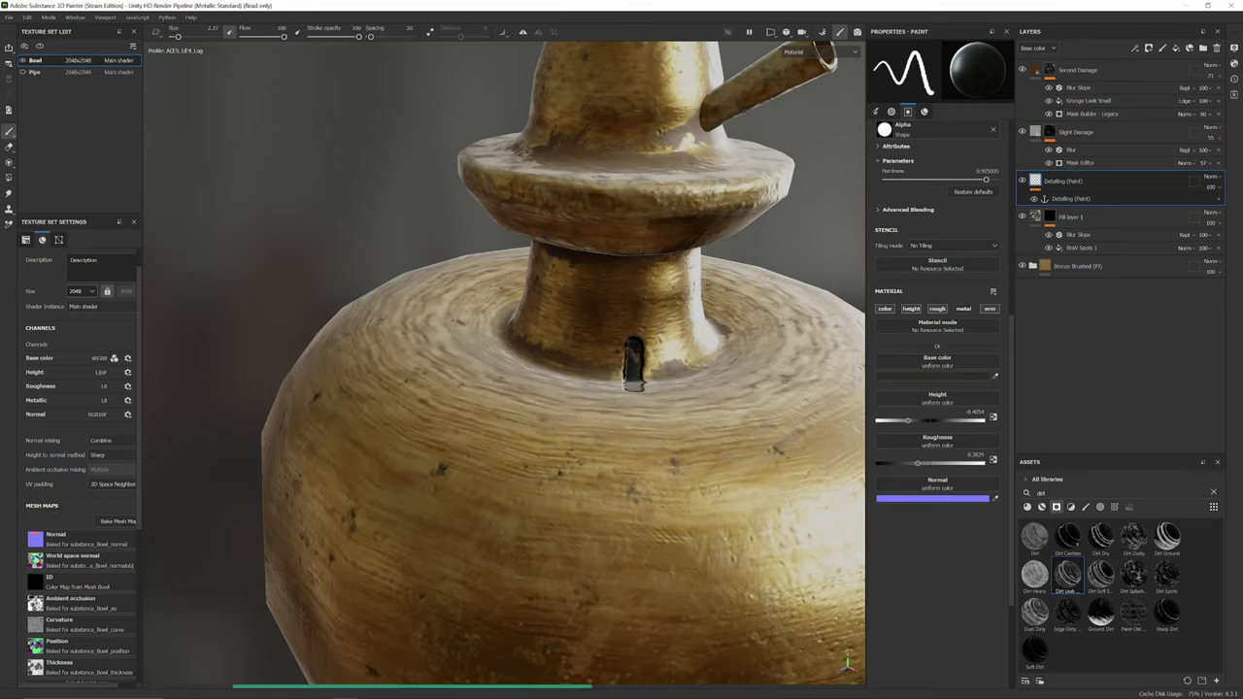
- Lower the opacity of Grunge Leak Small in Second Damage's mask to about 50
left_click(1029, 198)
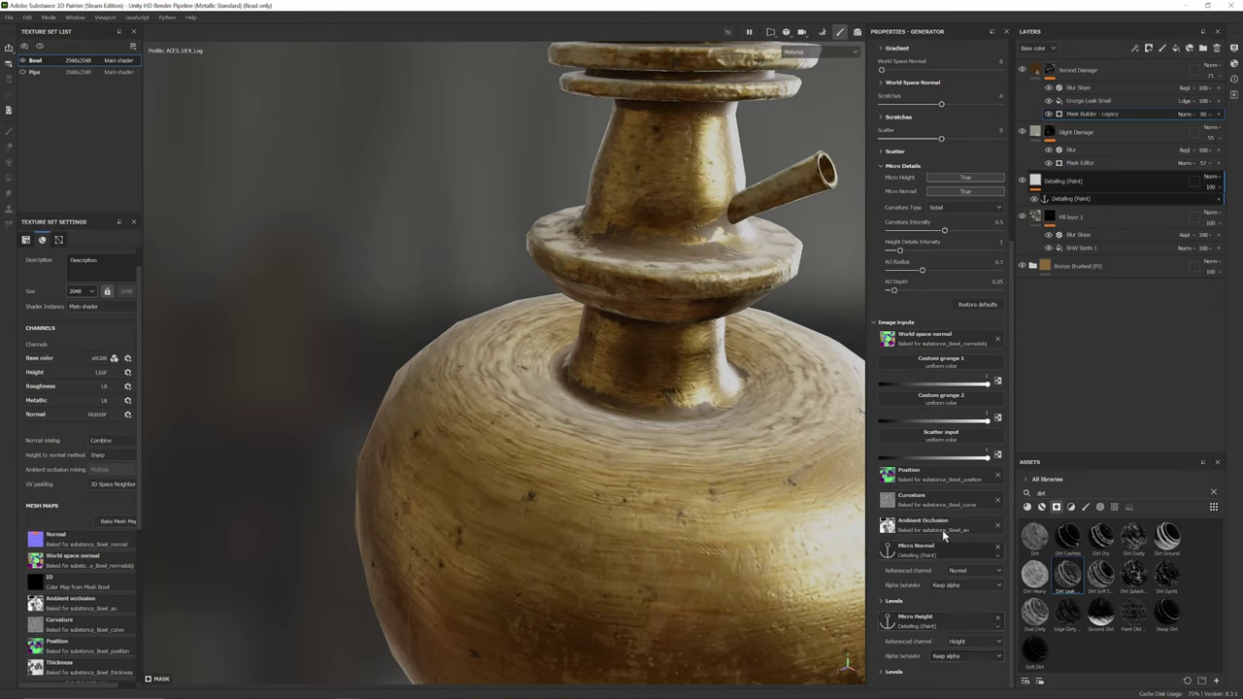
scroll(942, 529, "up", 3)
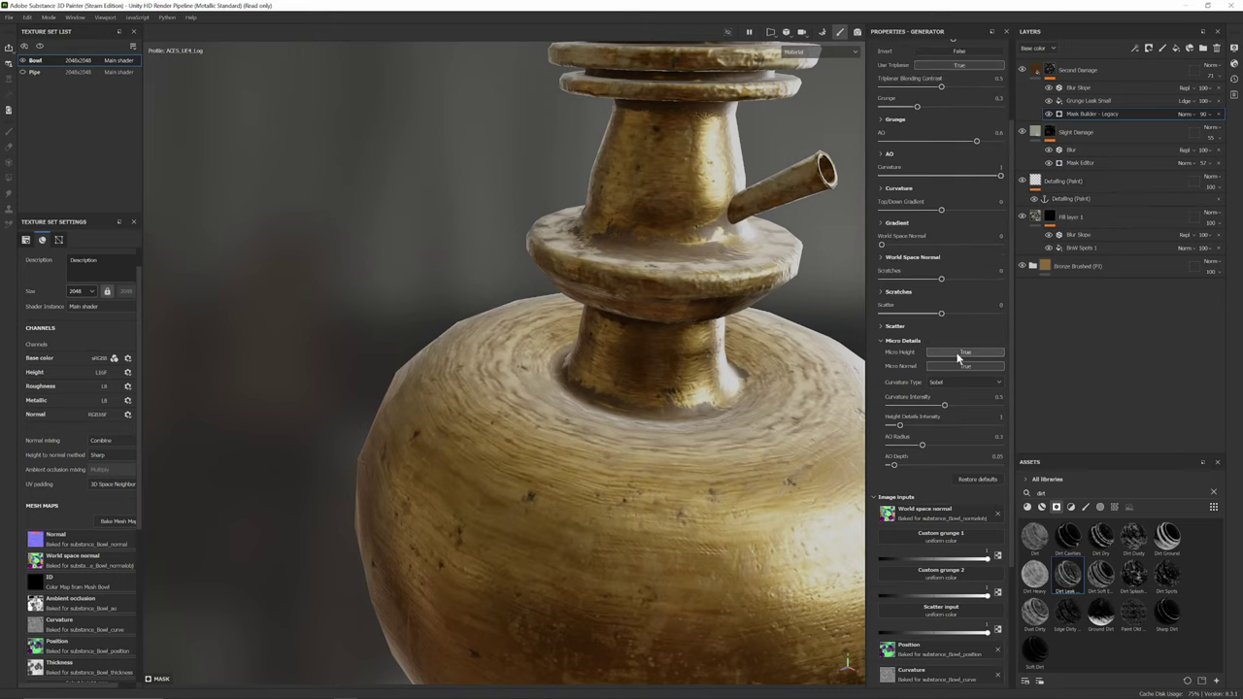
scroll(984, 274, "up", 2)
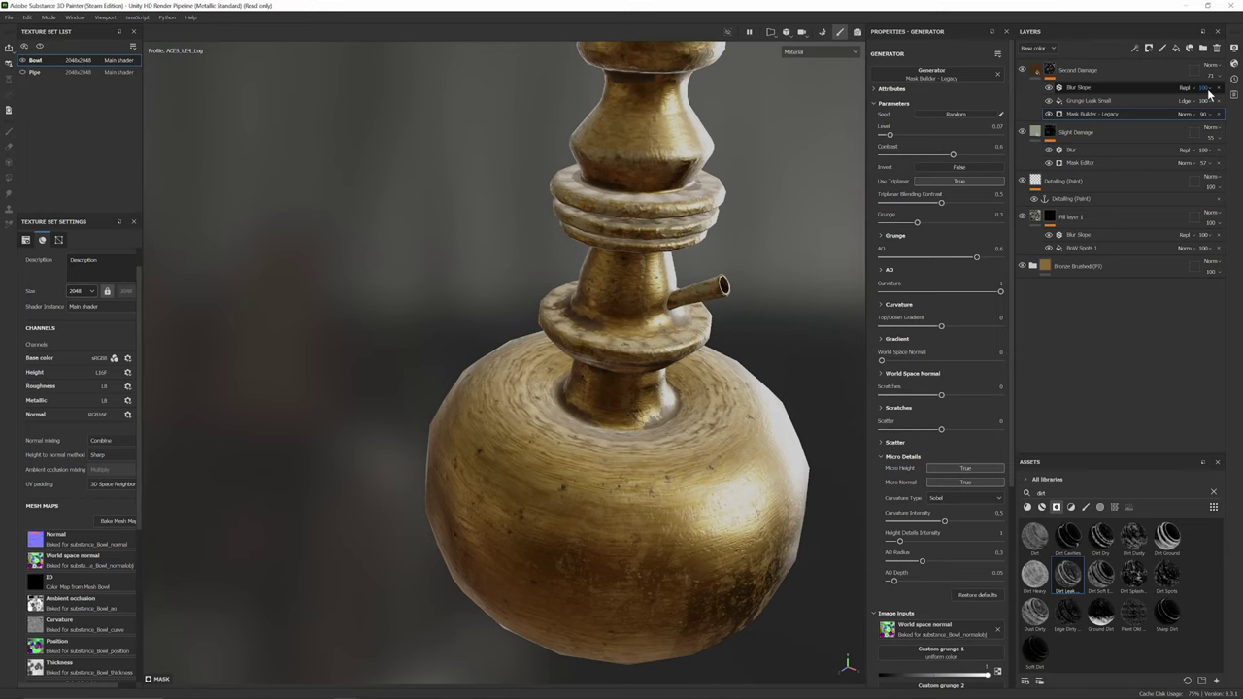
left_click(1204, 100)
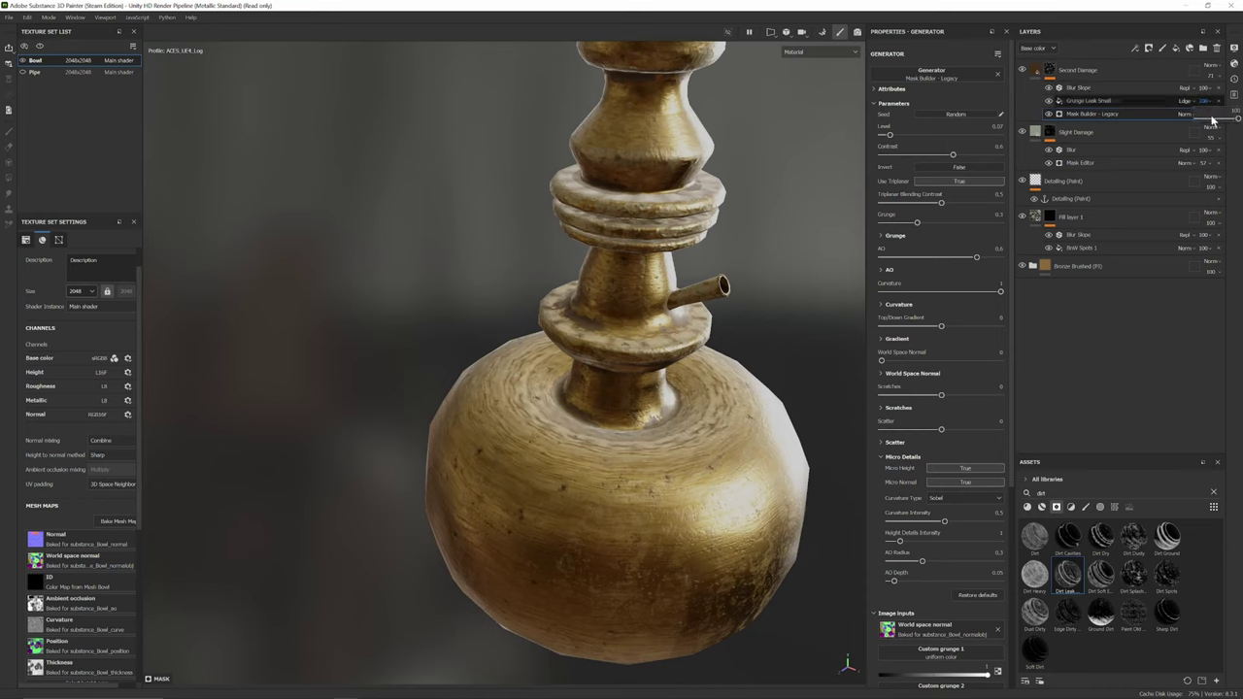
left_click(1218, 118)
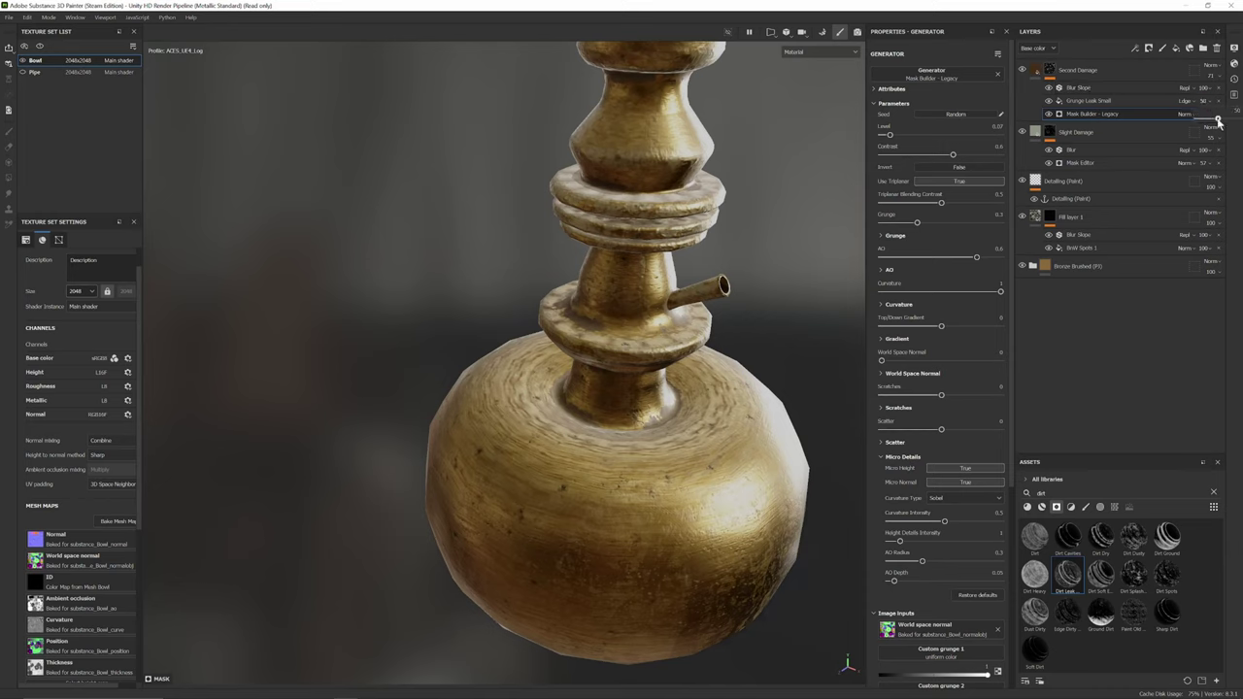
- Limit Second Damage to its color and height channels, and turn off Slight Damage's roughness channel
left_click(1038, 75)
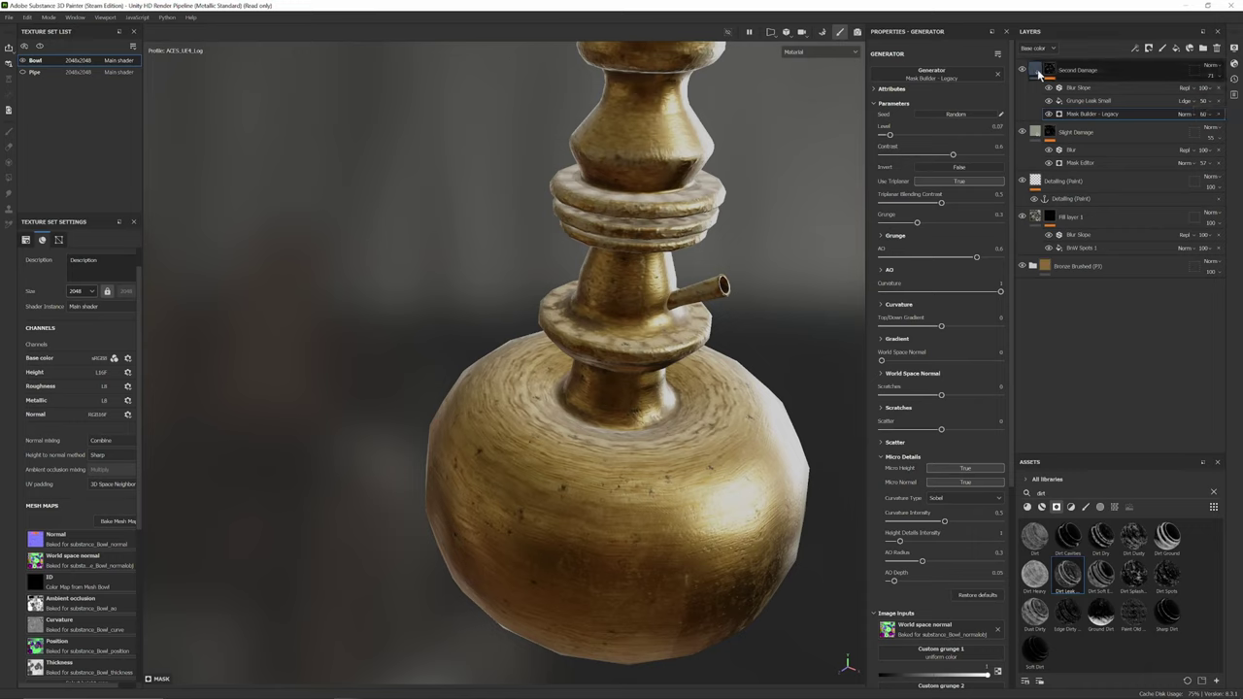
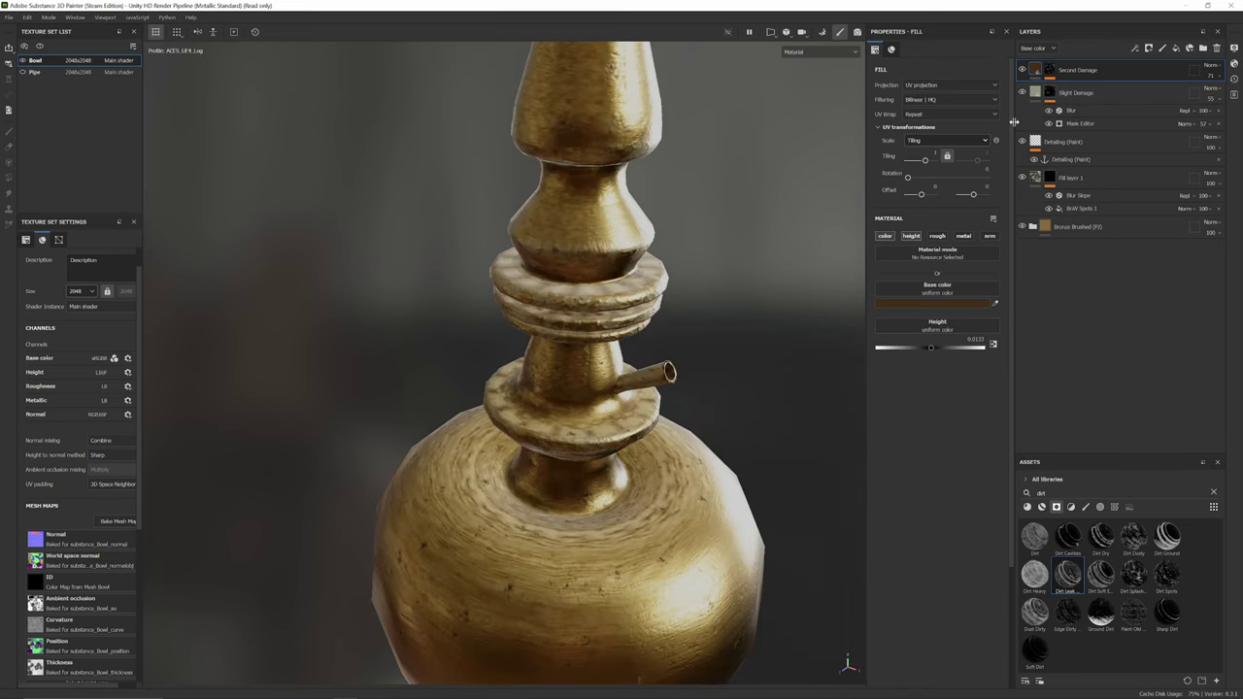
left_click(1037, 94)
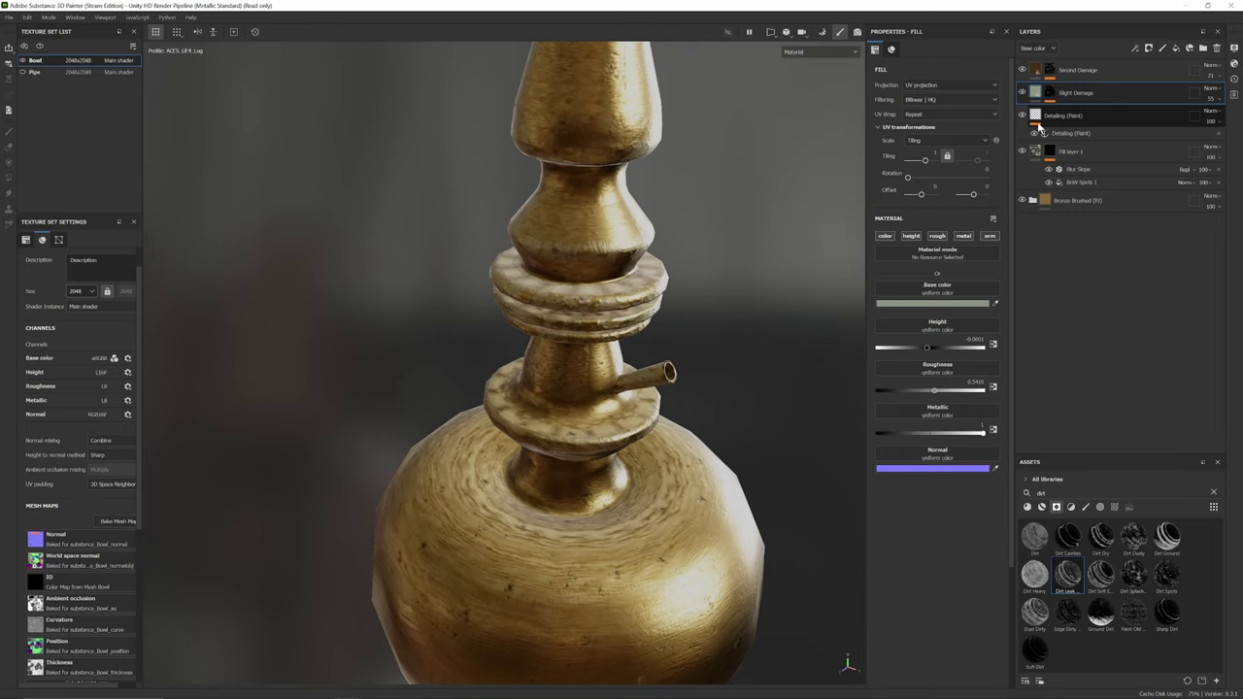
left_click(937, 236)
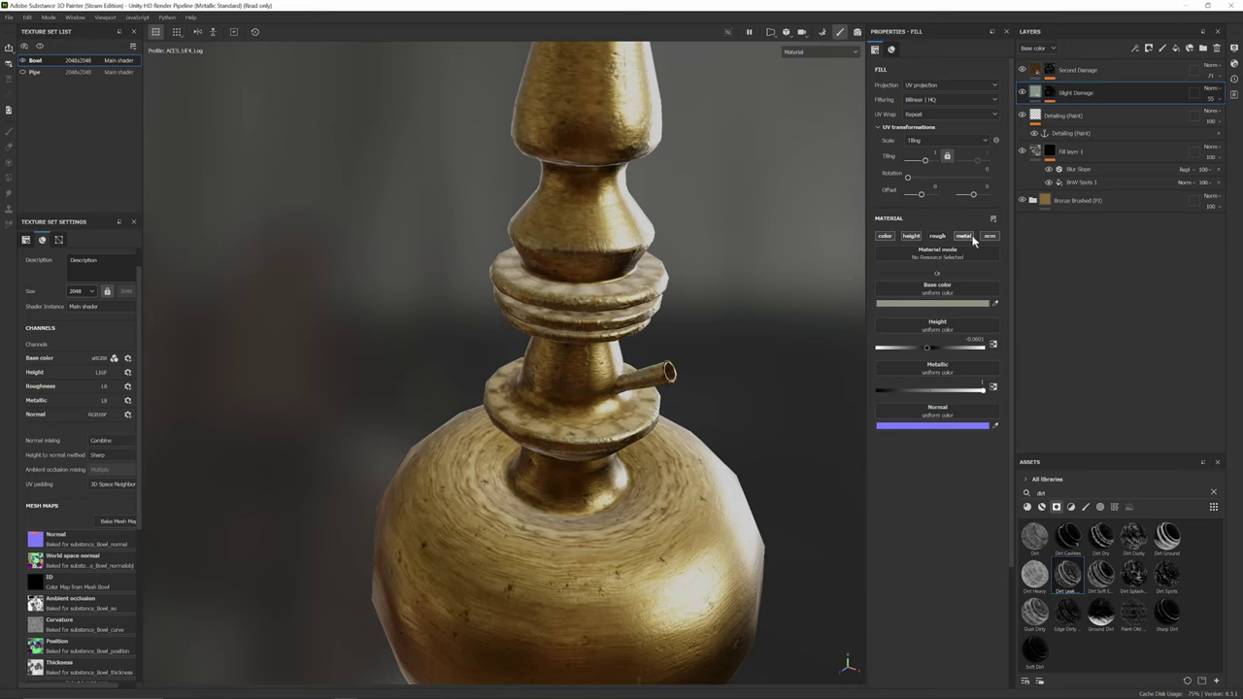
- Examine the damage layers on the bowl and stem from several angles and distances
left_click_drag(677, 339, 701, 346, "alt")
scroll(702, 346, "up", 3)
middle_click_drag(724, 330, 735, 266, "alt")
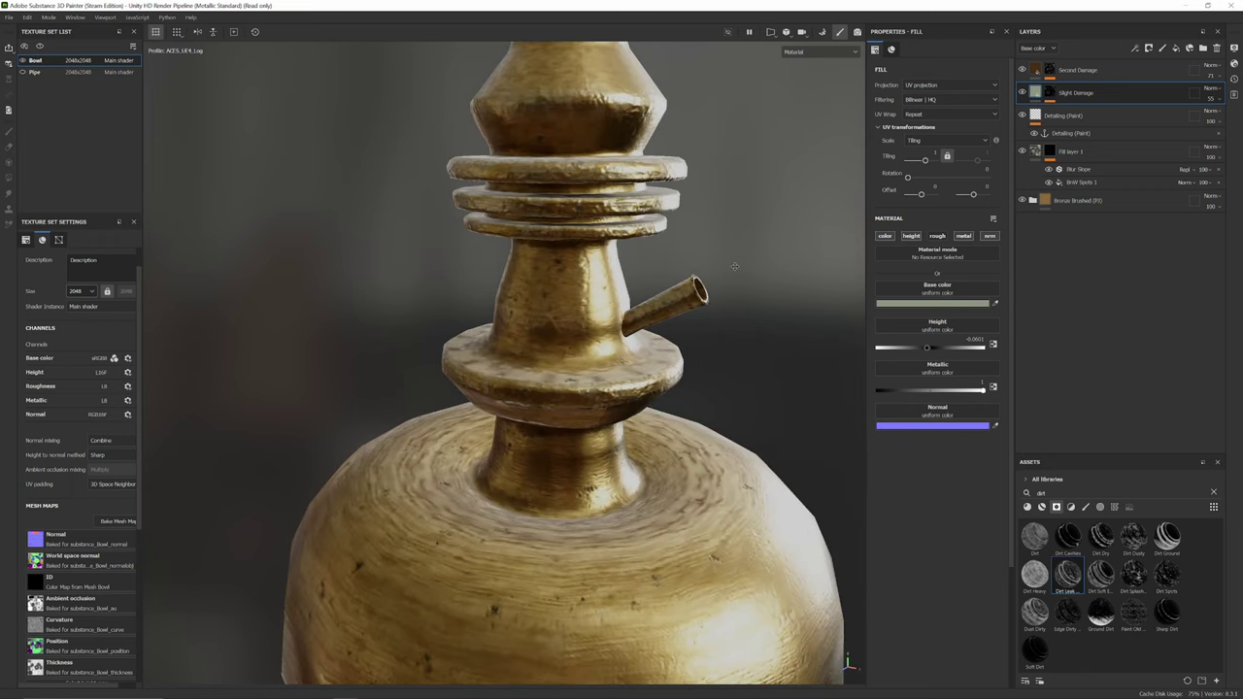
scroll(735, 266, "down", 2)
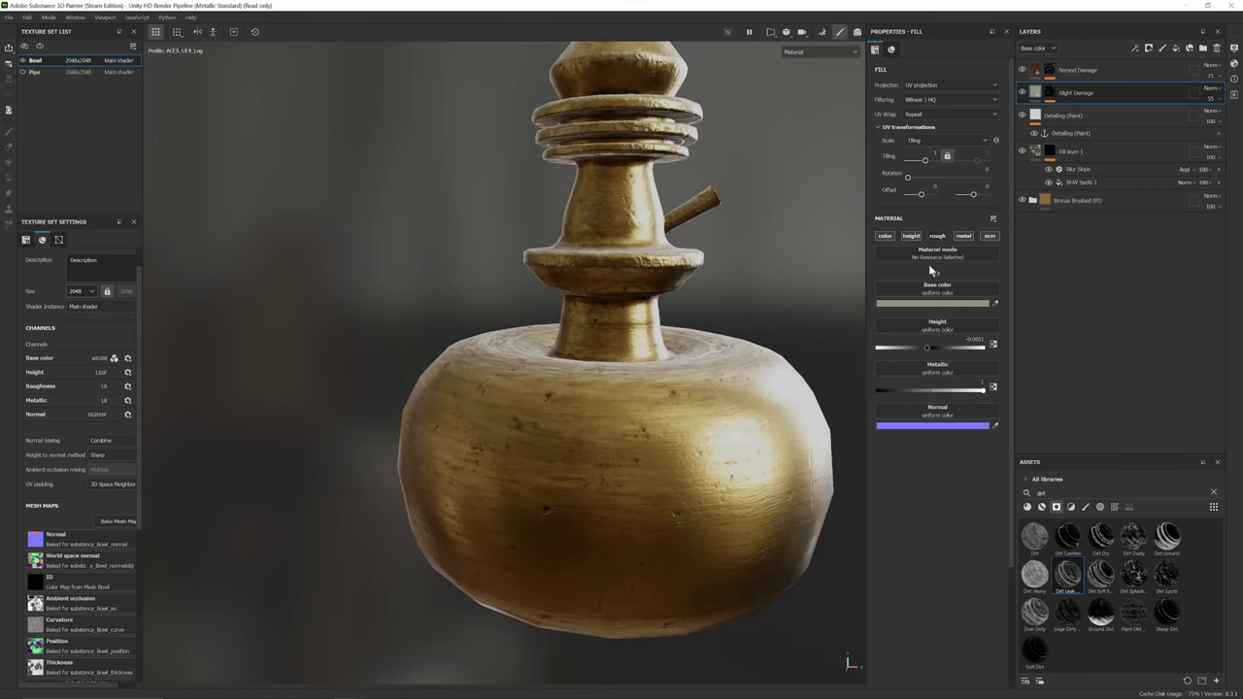
mouse_move(1047, 97)
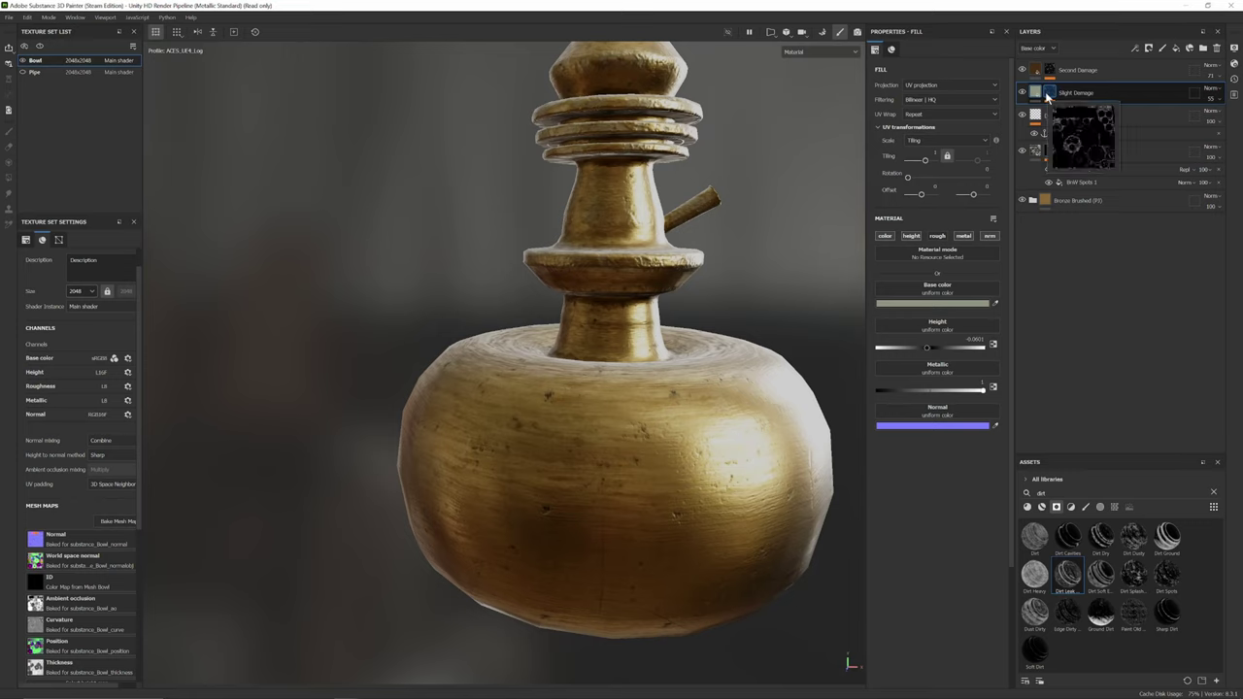
scroll(433, 394, "down", 2)
left_click_drag(433, 394, 606, 432, "alt")
scroll(584, 490, "down", 3)
scroll(610, 515, "up", 2)
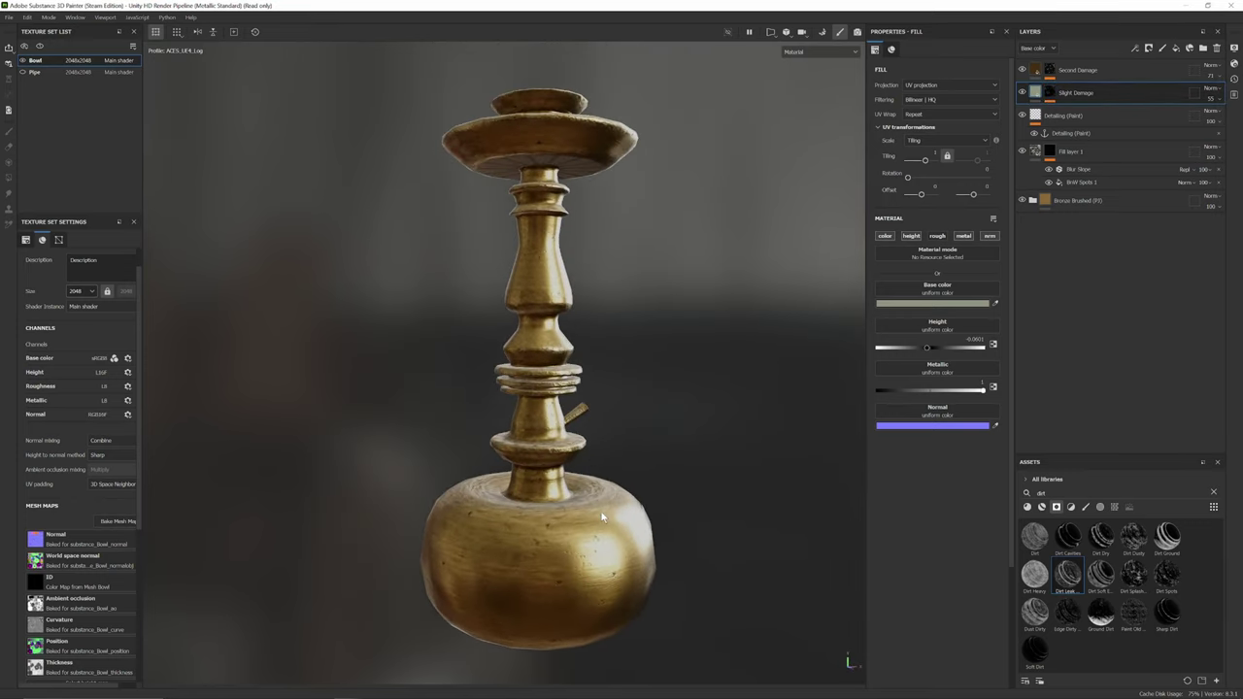
middle_click_drag(610, 516, 665, 411, "alt")
scroll(666, 411, "up", 2)
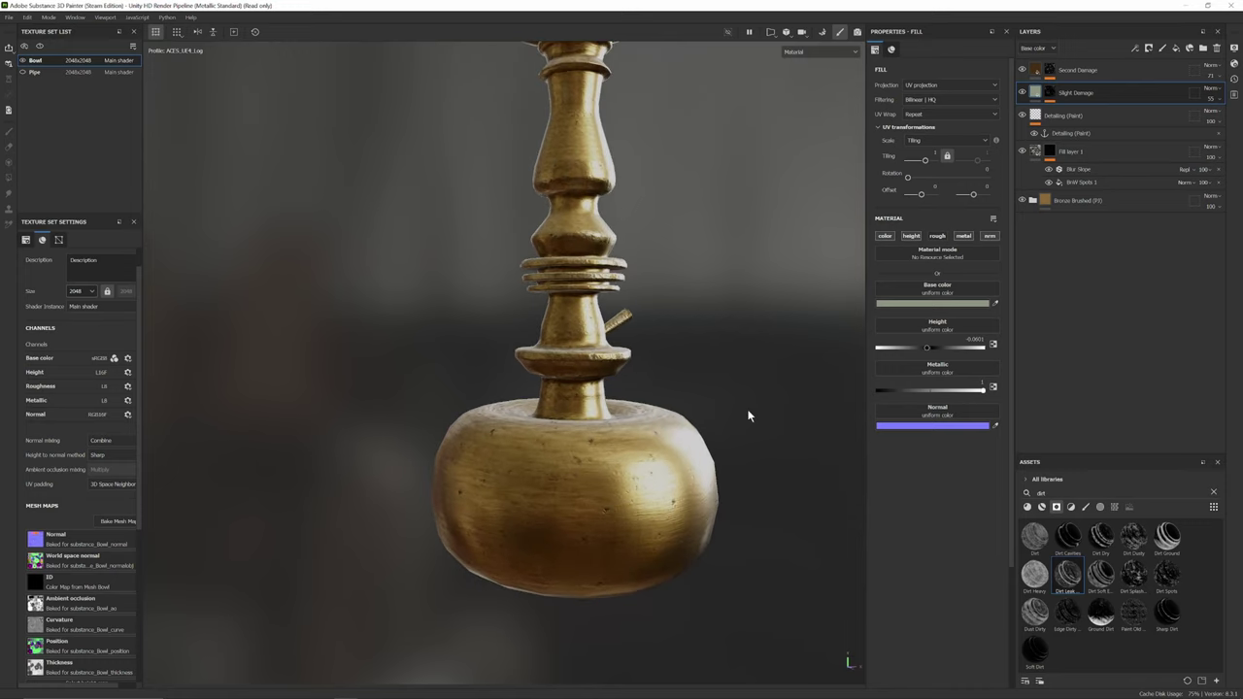
- Examine the surface damage on the bowl and the small side spout up close
scroll(746, 411, "up", 1)
scroll(735, 402, "up", 6)
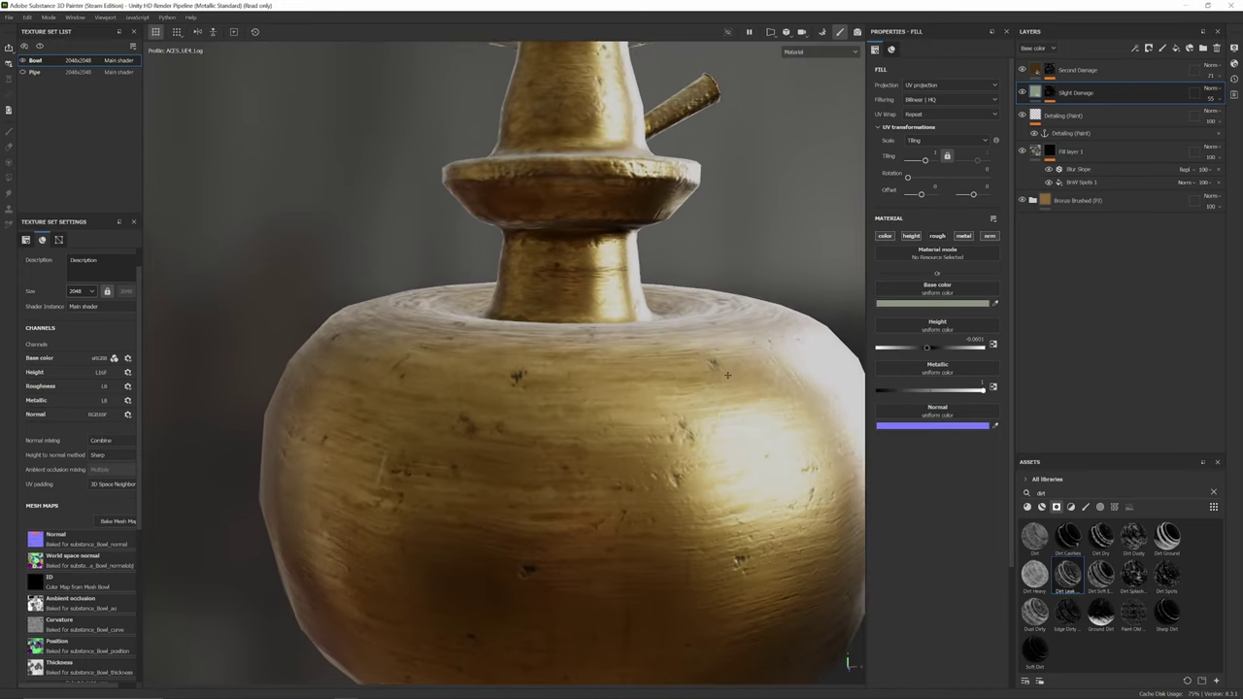
left_click_drag(648, 447, 677, 362, "alt")
scroll(694, 374, "down", 3)
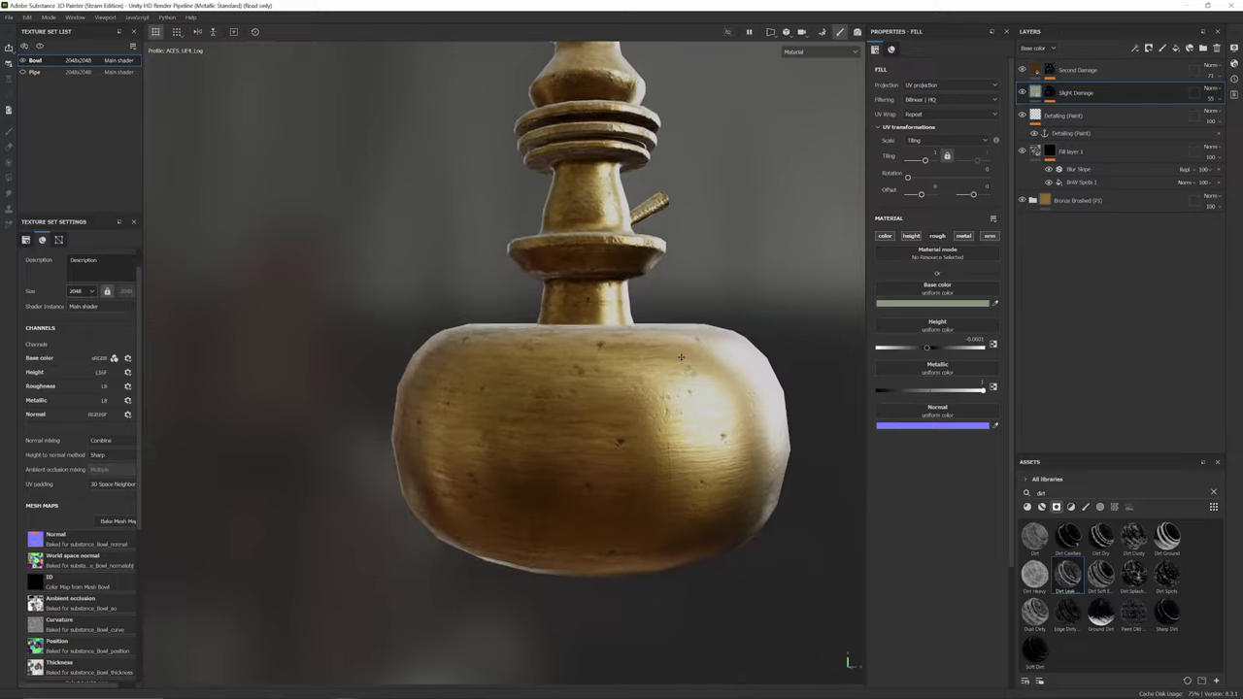
left_click_drag(722, 398, 215, 521, "alt")
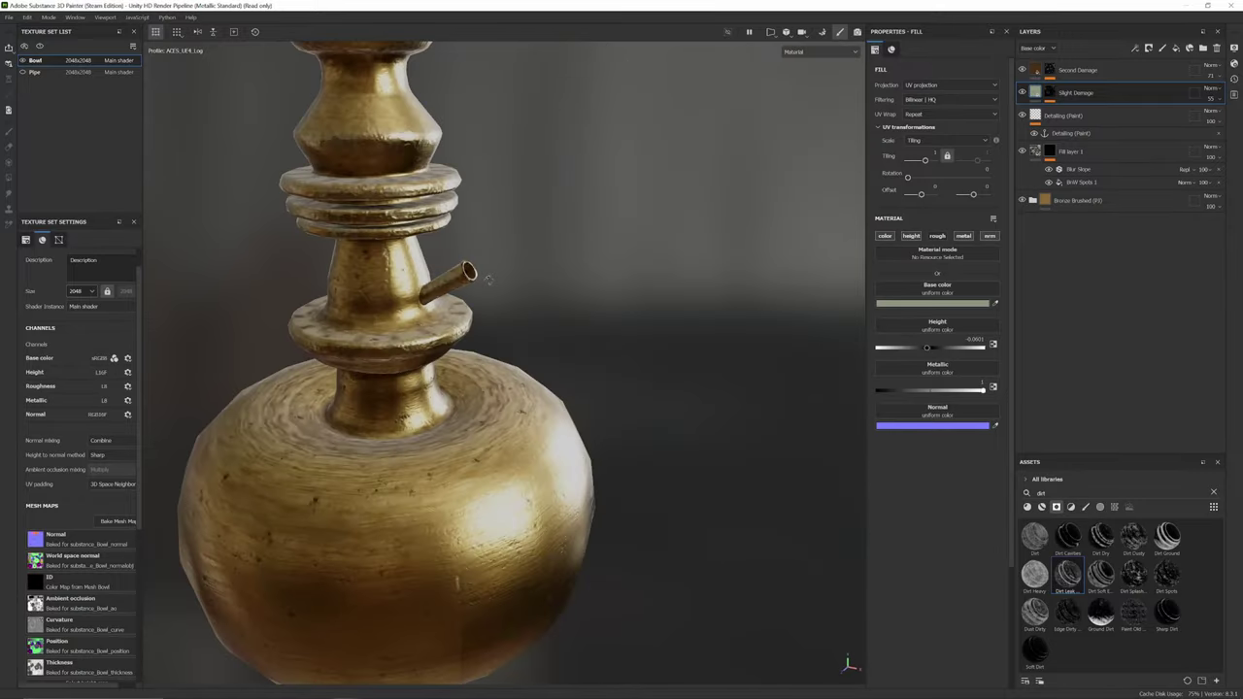
scroll(433, 325, "up", 5)
left_click_drag(433, 325, 663, 312, "alt")
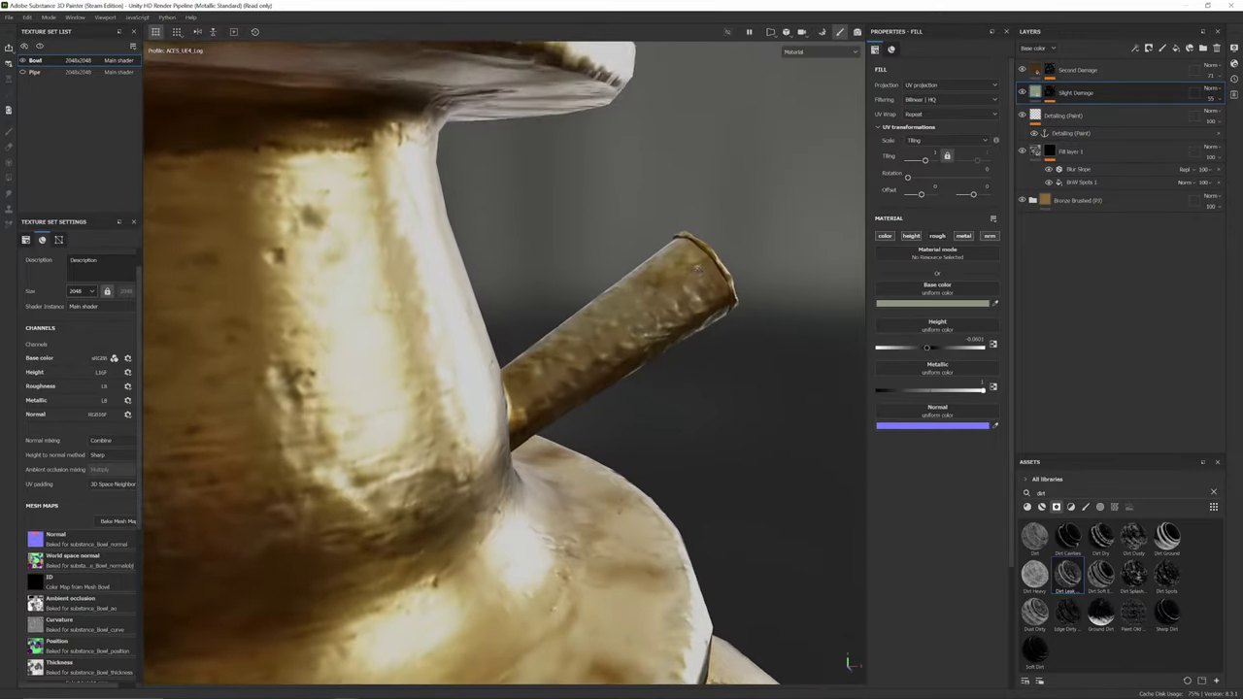
scroll(663, 312, "up", 3)
scroll(664, 312, "down", 6)
middle_click_drag(713, 344, 713, 184, "alt")
left_click_drag(713, 320, 610, 349, "alt")
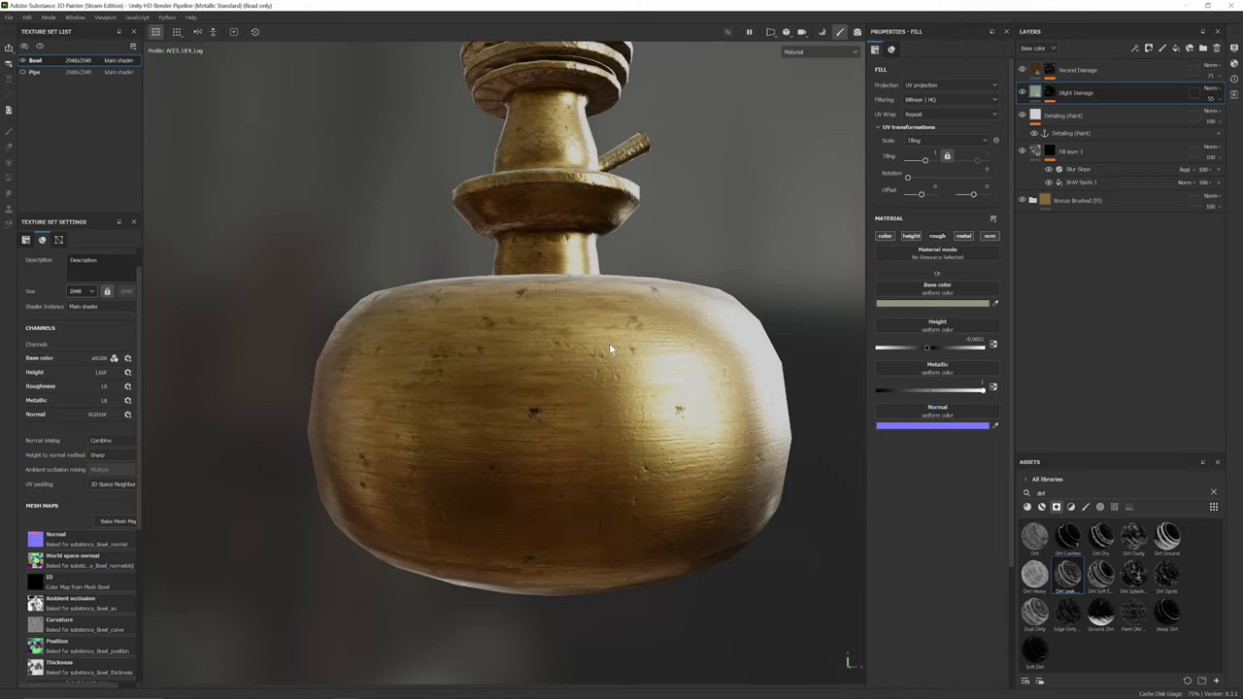
- Compare how the wear on the bowl and stem reads from a distance and at medium range
left_click_drag(610, 347, 665, 502, "alt")
scroll(666, 502, "down", 7)
middle_click_drag(666, 502, 645, 411, "alt")
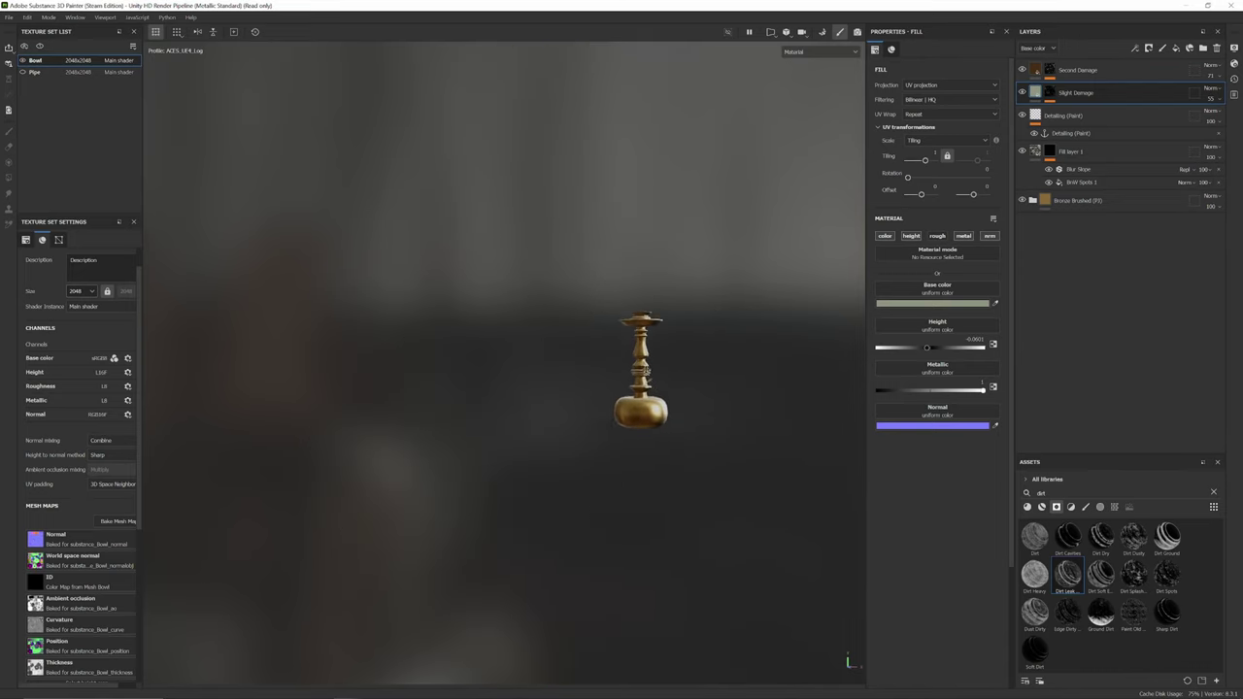
scroll(643, 402, "up", 6)
scroll(647, 363, "up", 2)
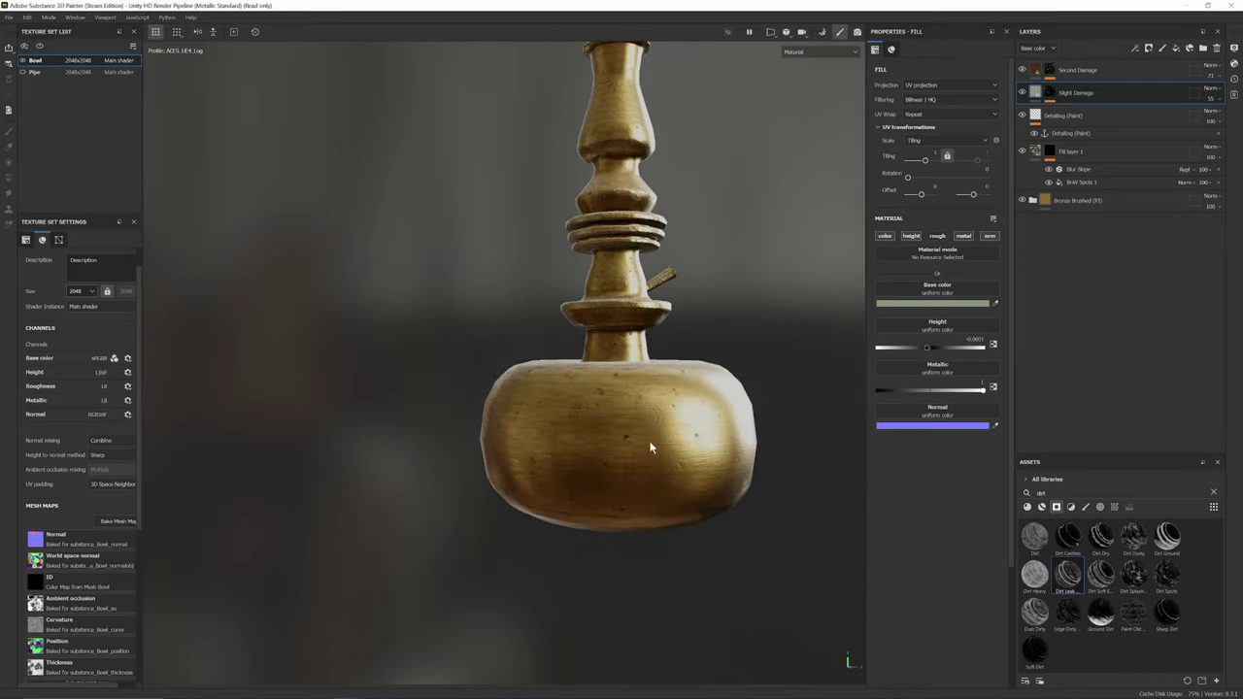
left_click_drag(658, 335, 688, 453, "alt")
scroll(677, 428, "down", 3)
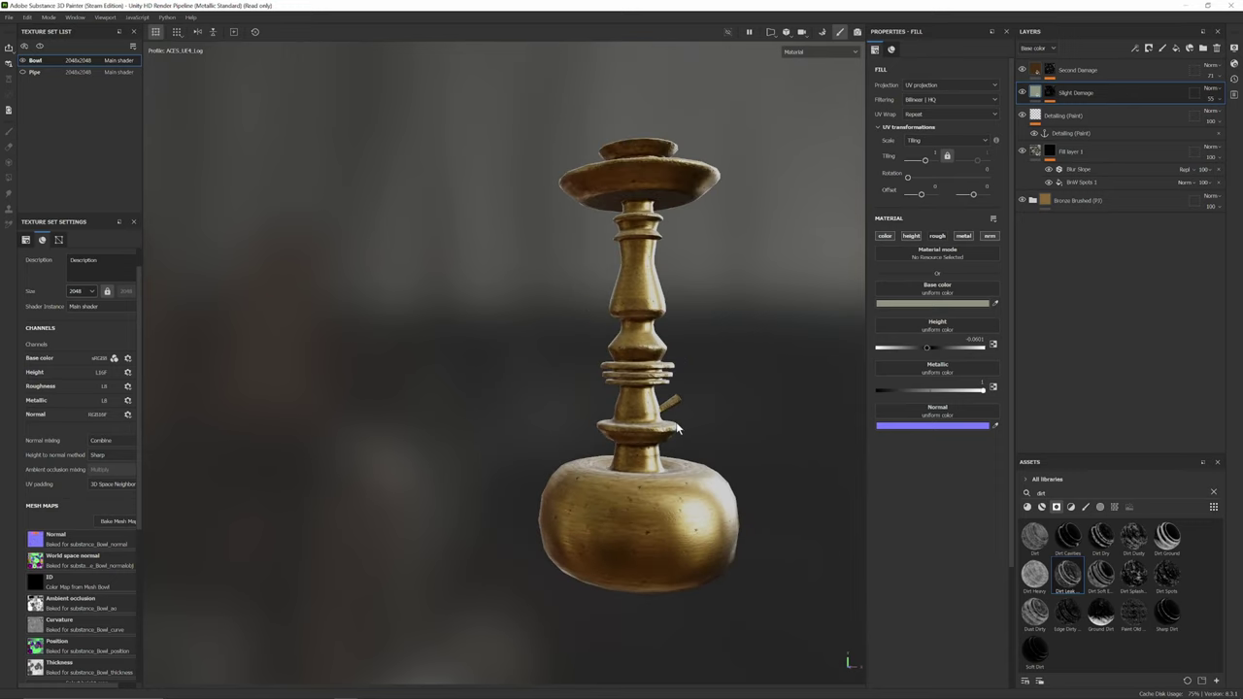
scroll(679, 411, "up", 5)
scroll(688, 437, "down", 2)
middle_click_drag(686, 403, 688, 366, "alt")
left_click_drag(687, 366, 685, 339, "alt")
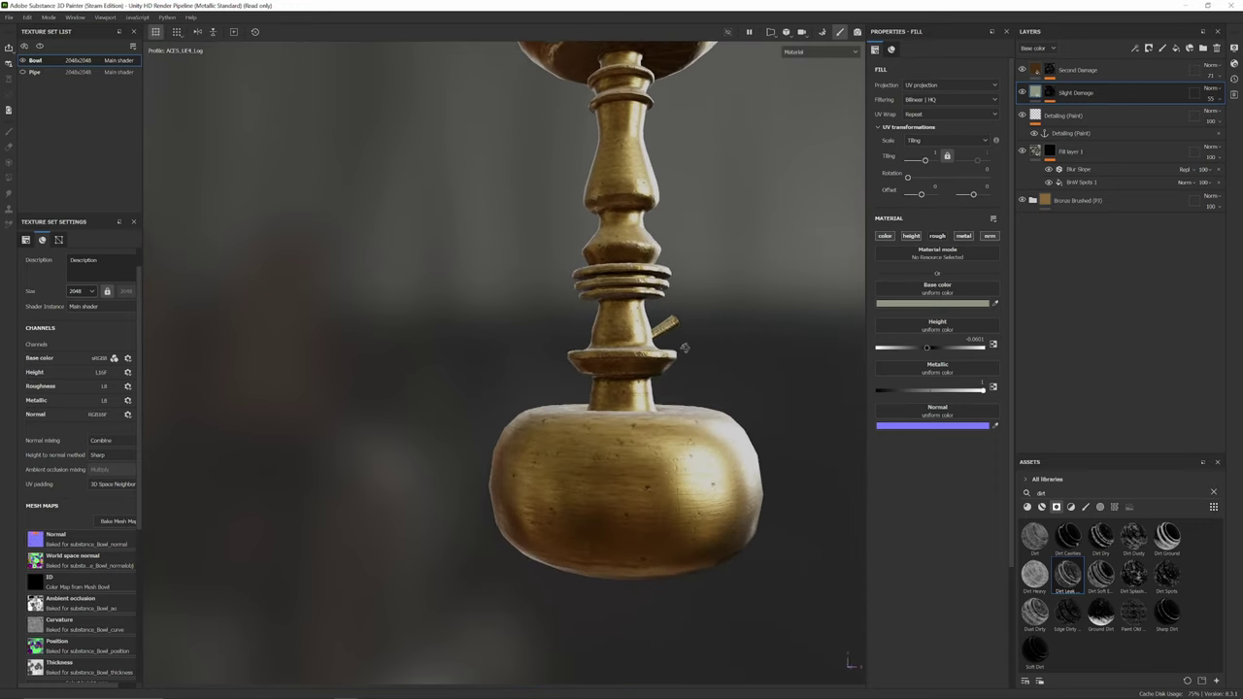
scroll(699, 381, "up", 5)
left_click_drag(699, 380, 700, 390, "alt")
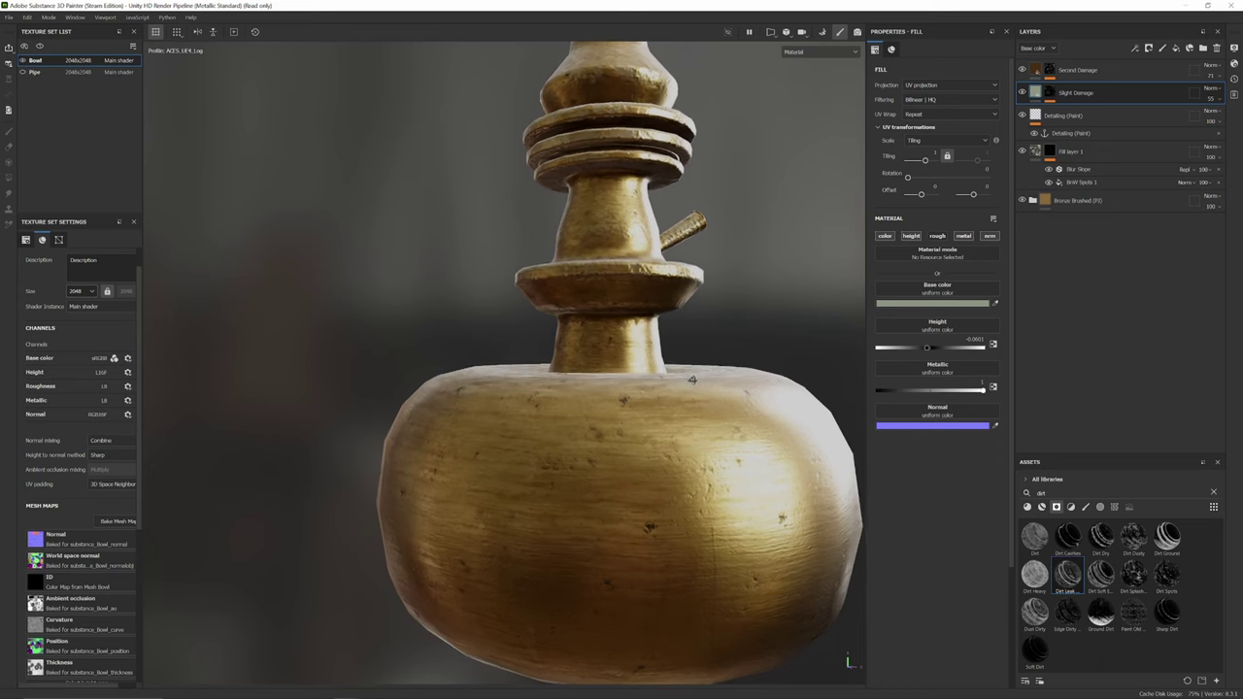
- Try a short dark stroke on the front of the bowl in the Detailing (Paint) layer and inspect the surface
left_click(1042, 118)
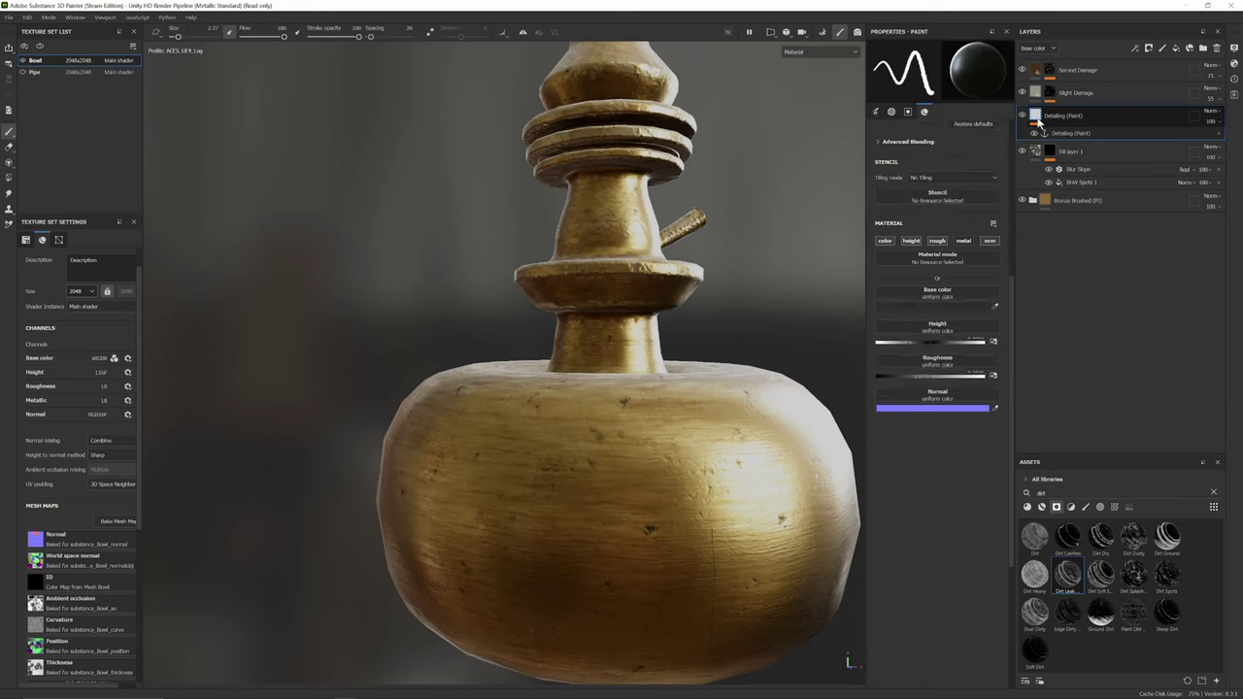
left_click(652, 422)
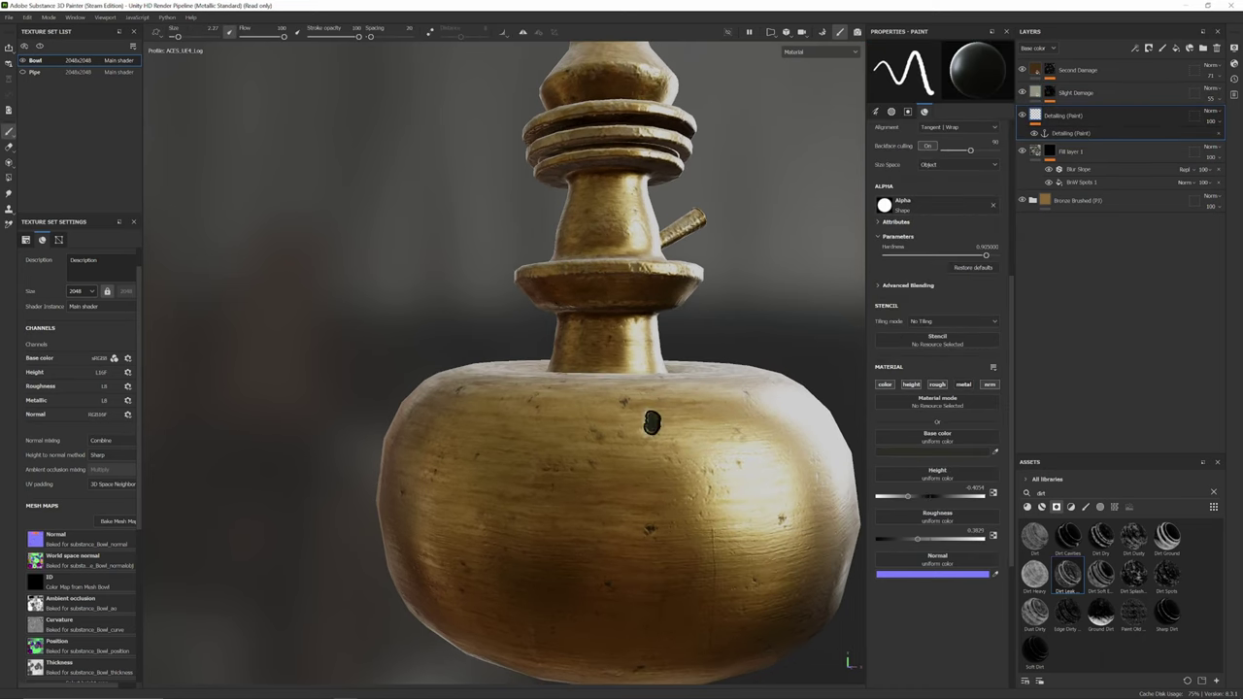
left_click_drag(651, 423, 647, 483)
scroll(646, 484, "up", 5)
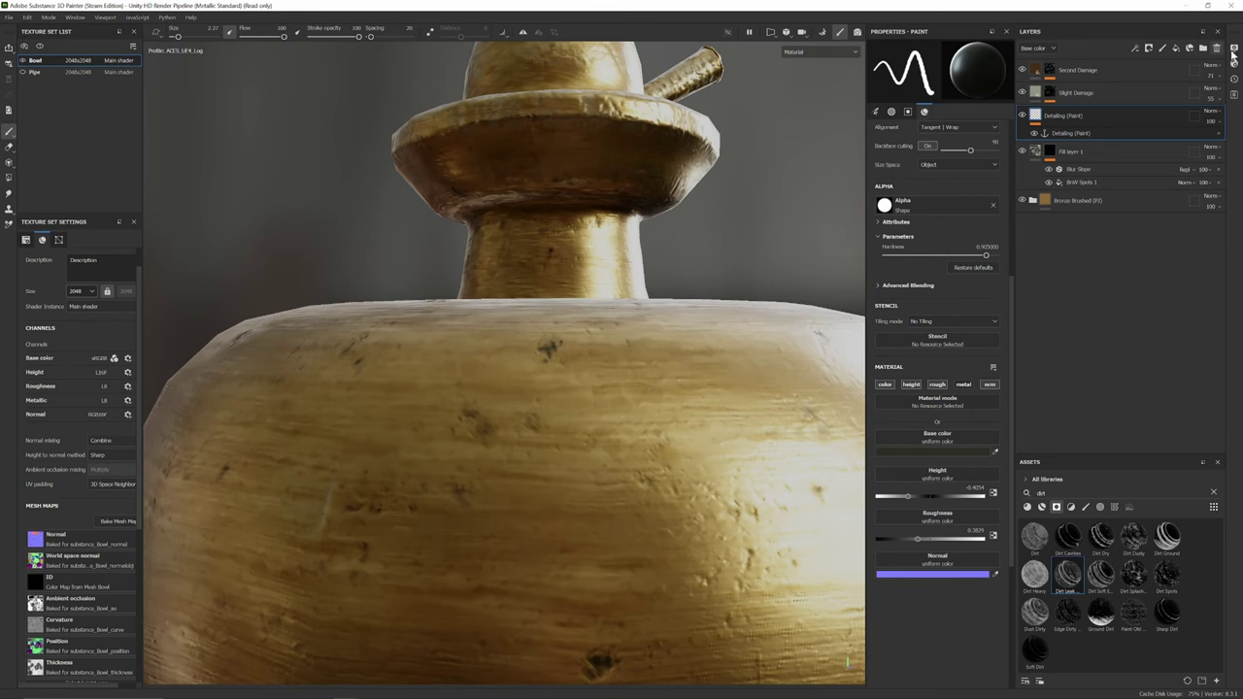
- Turn temporal anti-aliasing on in the display settings to judge a test stroke on the bowl, and turn it back off
left_click(1234, 50)
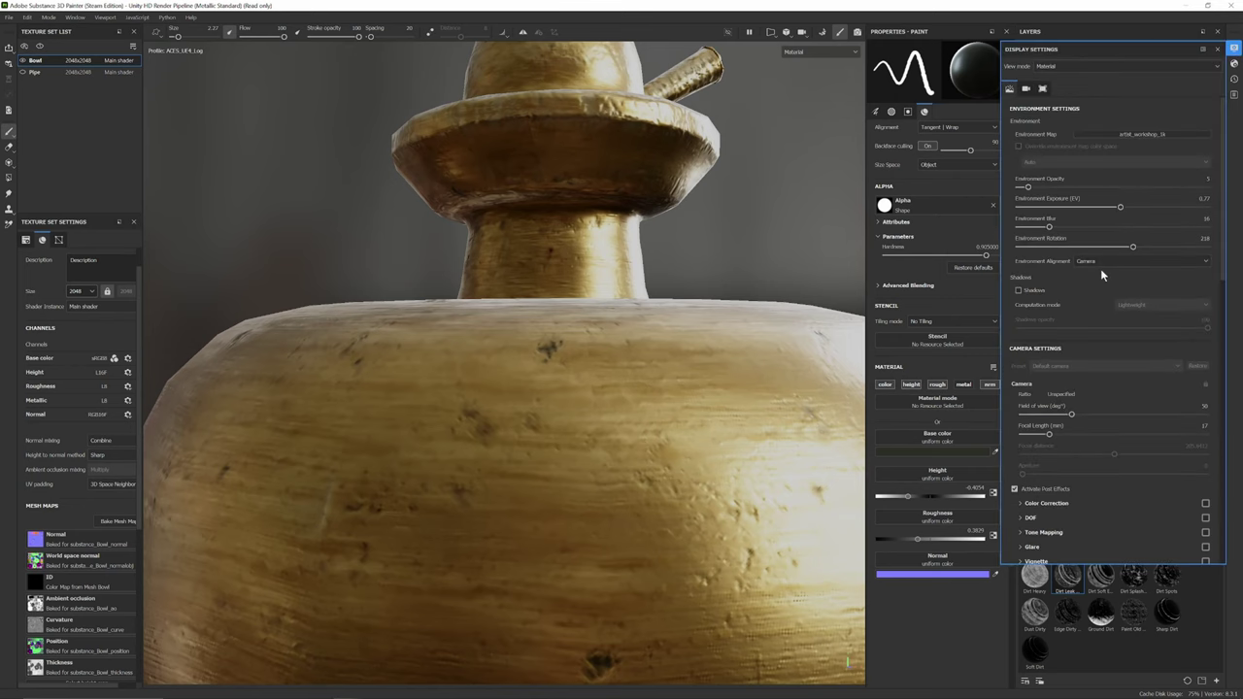
scroll(1101, 278, "down", 4)
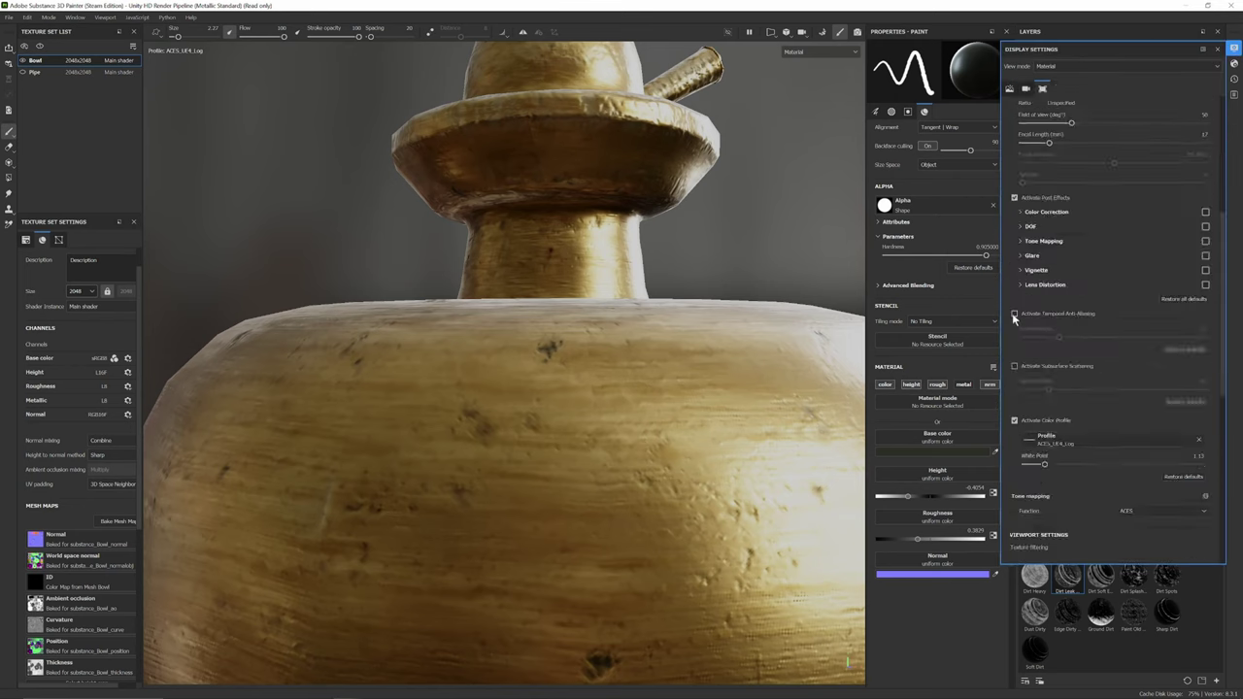
left_click(1015, 313)
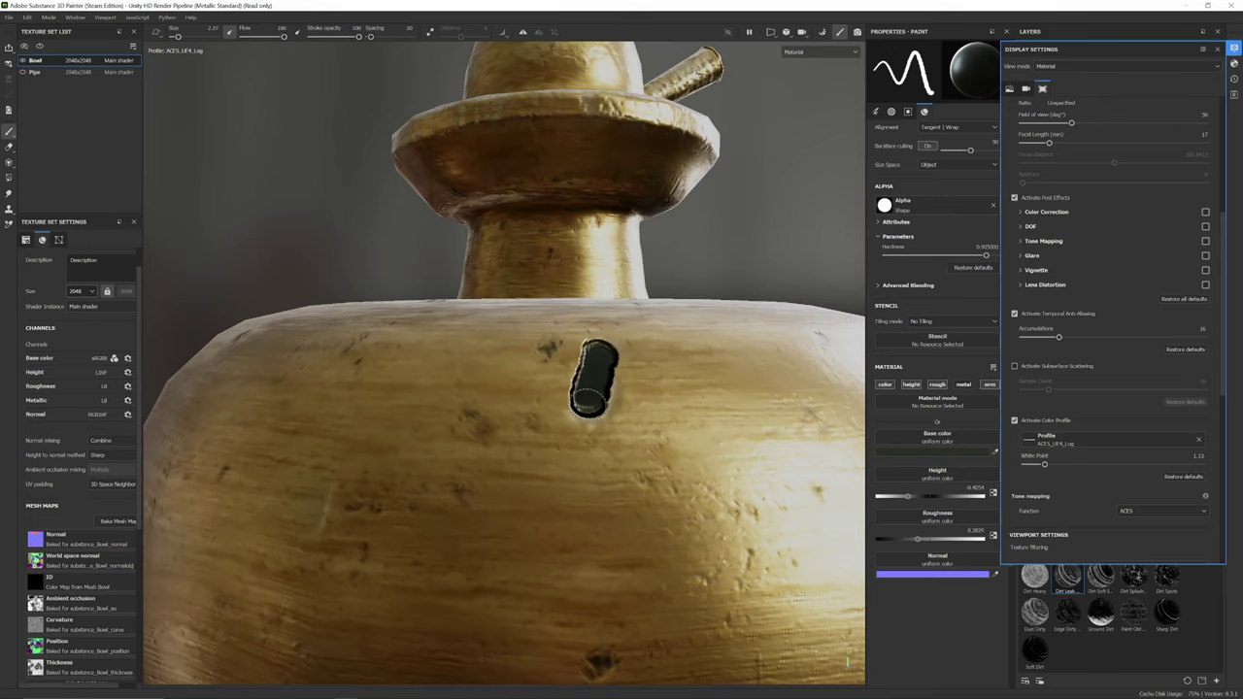
left_click(1014, 314)
right_click_drag(524, 322, 699, 324, "alt")
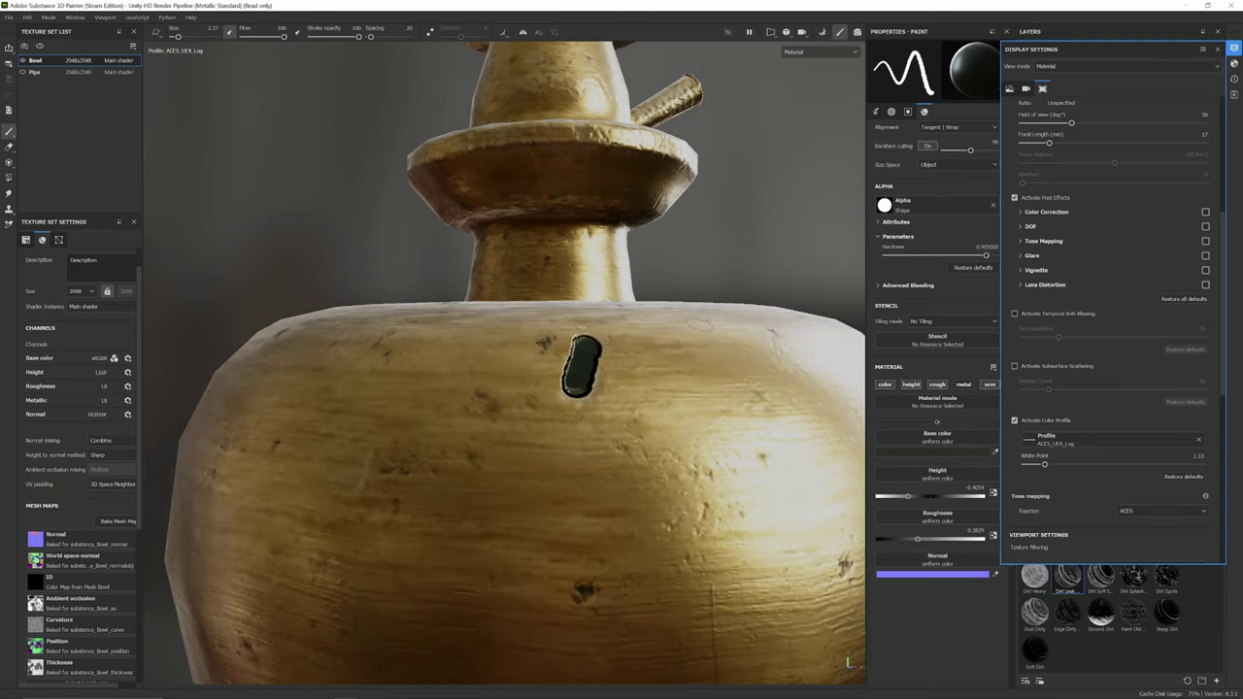
left_click_drag(697, 324, 614, 322, "alt")
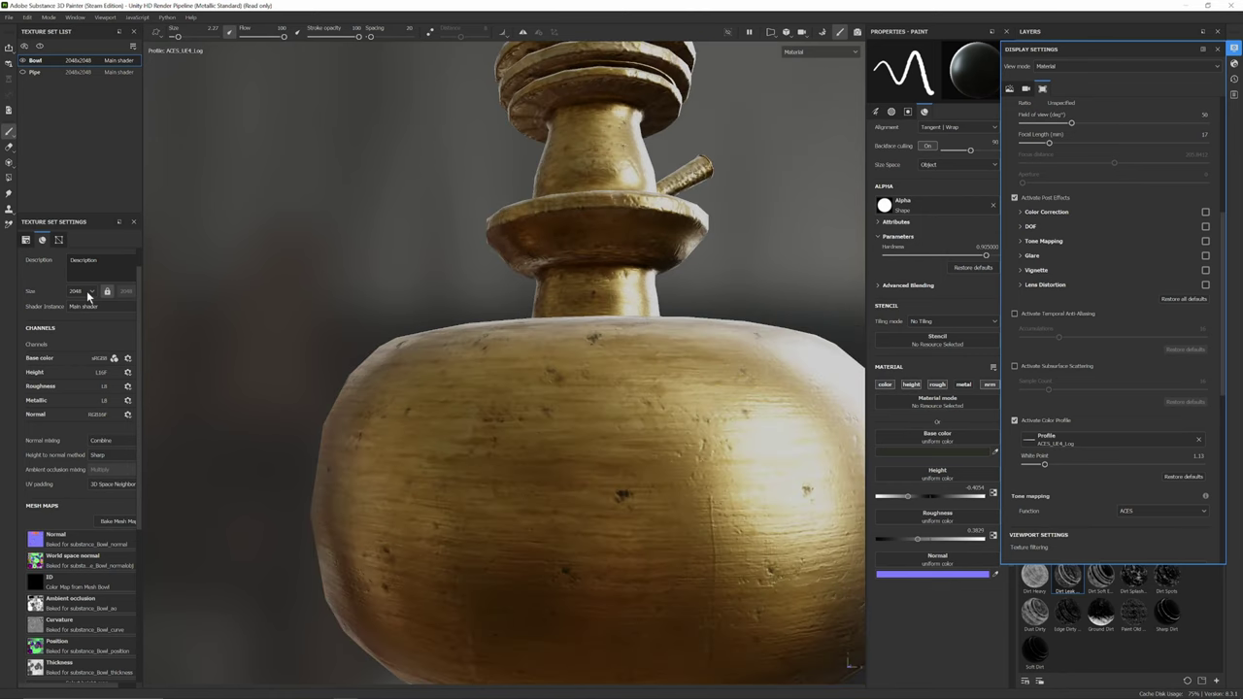
- Reduce the Bowl texture set's size to 1024 and close the display settings
left_click(86, 291)
left_click(78, 332)
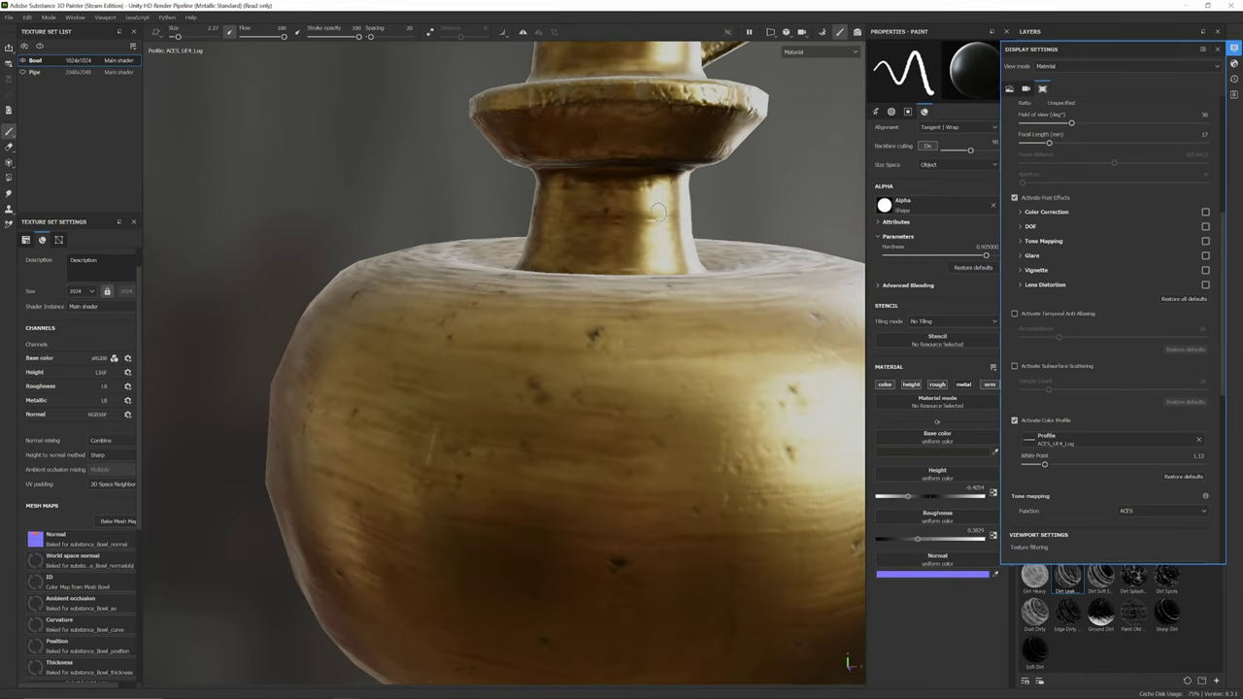
left_click(1217, 49)
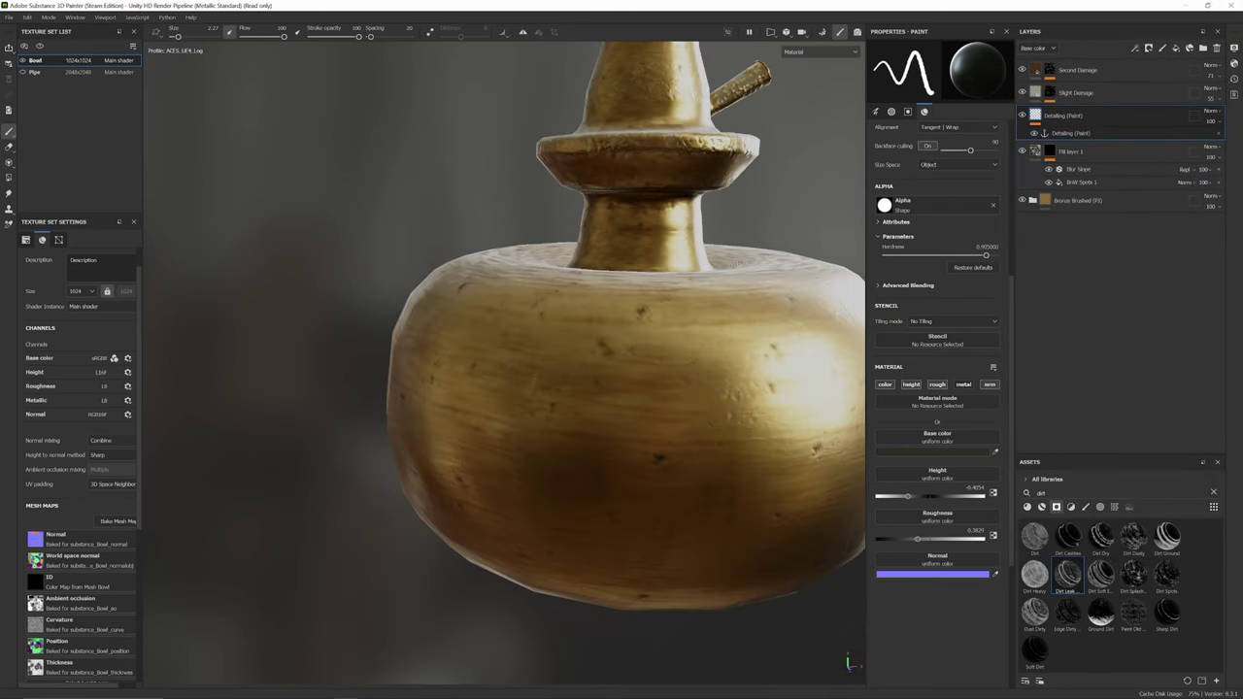
- Try a long vertical stroke down the front of the bowl in the Detailing (Paint) layer and inspect its edges
middle_click_drag(735, 263, 666, 249, "alt")
left_click_drag(575, 287, 565, 378)
left_click_drag(577, 363, 614, 334, "alt")
scroll(573, 331, "up", 3)
- Try enabling the roughness channel on the Slight Damage layer, check the bowl from several angles, and undo the change
left_click(1036, 94)
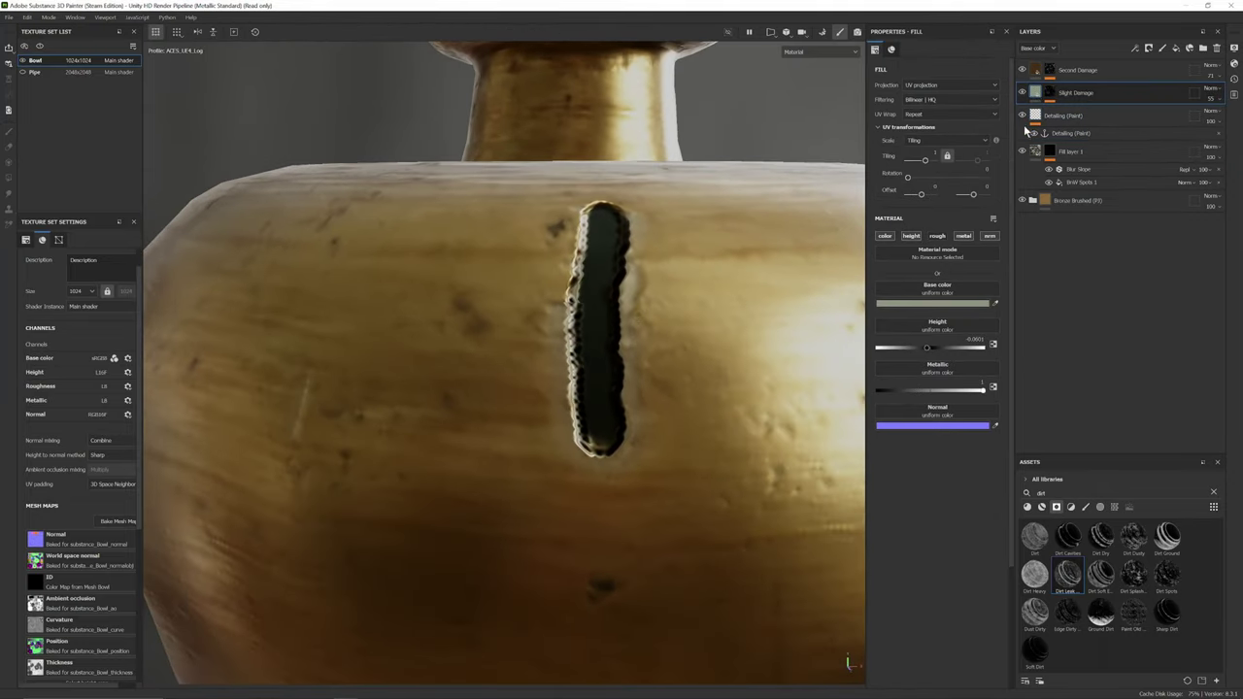
scroll(631, 306, "down", 5)
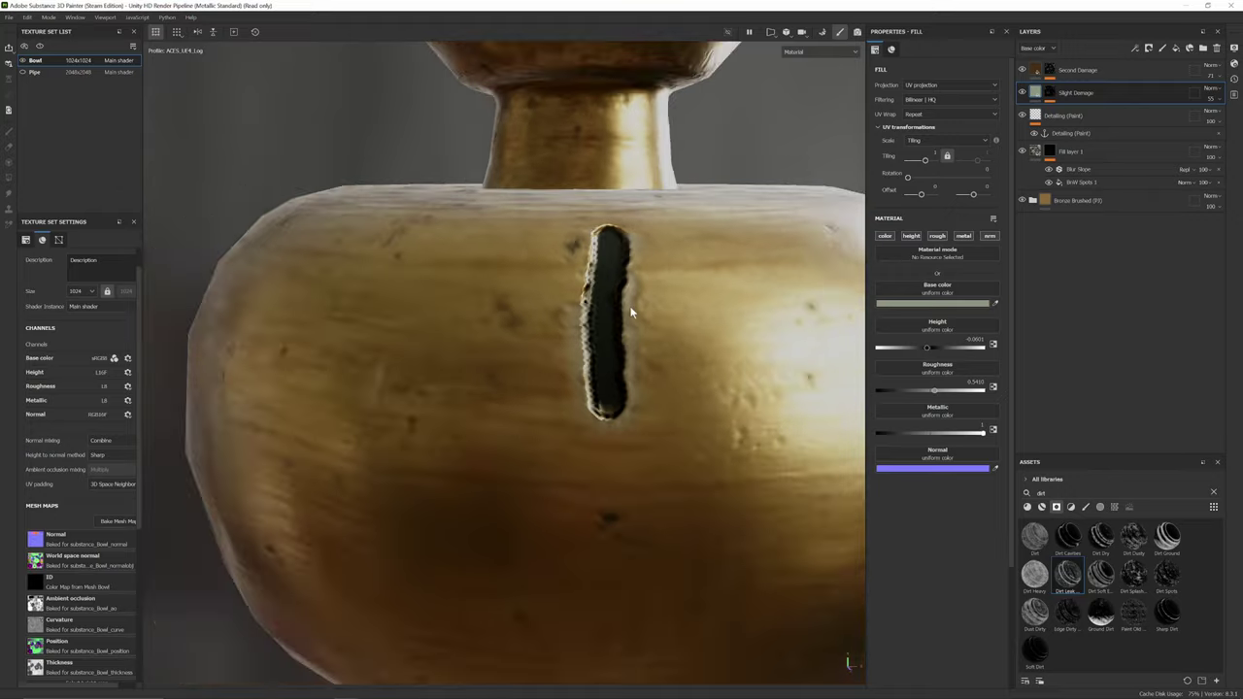
left_click_drag(651, 280, 596, 300, "alt")
middle_click_drag(597, 300, 546, 387, "alt")
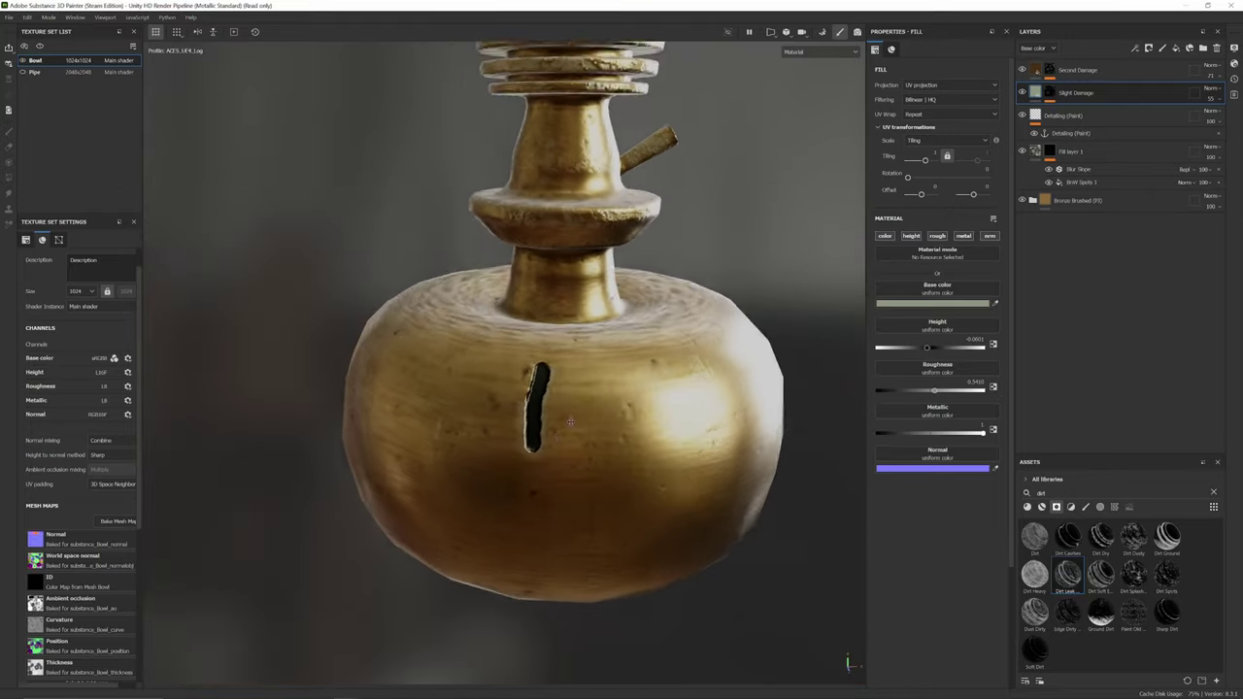
left_click_drag(545, 387, 661, 295, "alt")
scroll(650, 380, "down", 4)
scroll(650, 379, "down", 3)
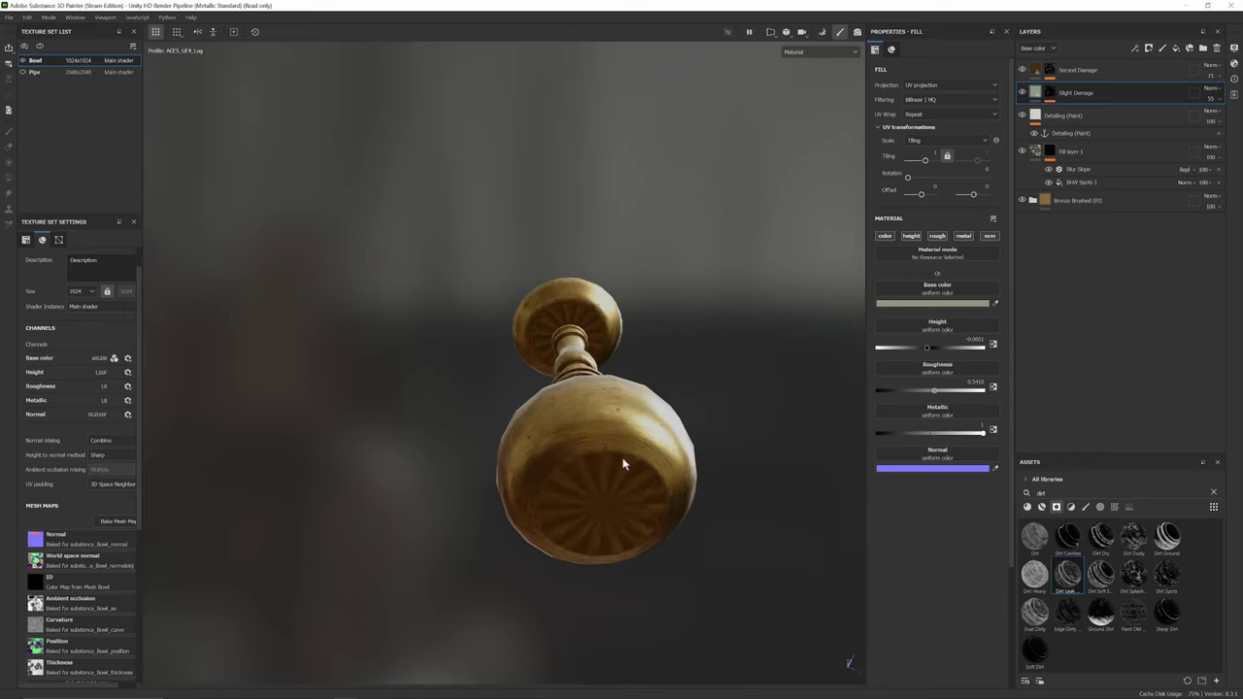
key("ctrl+z")
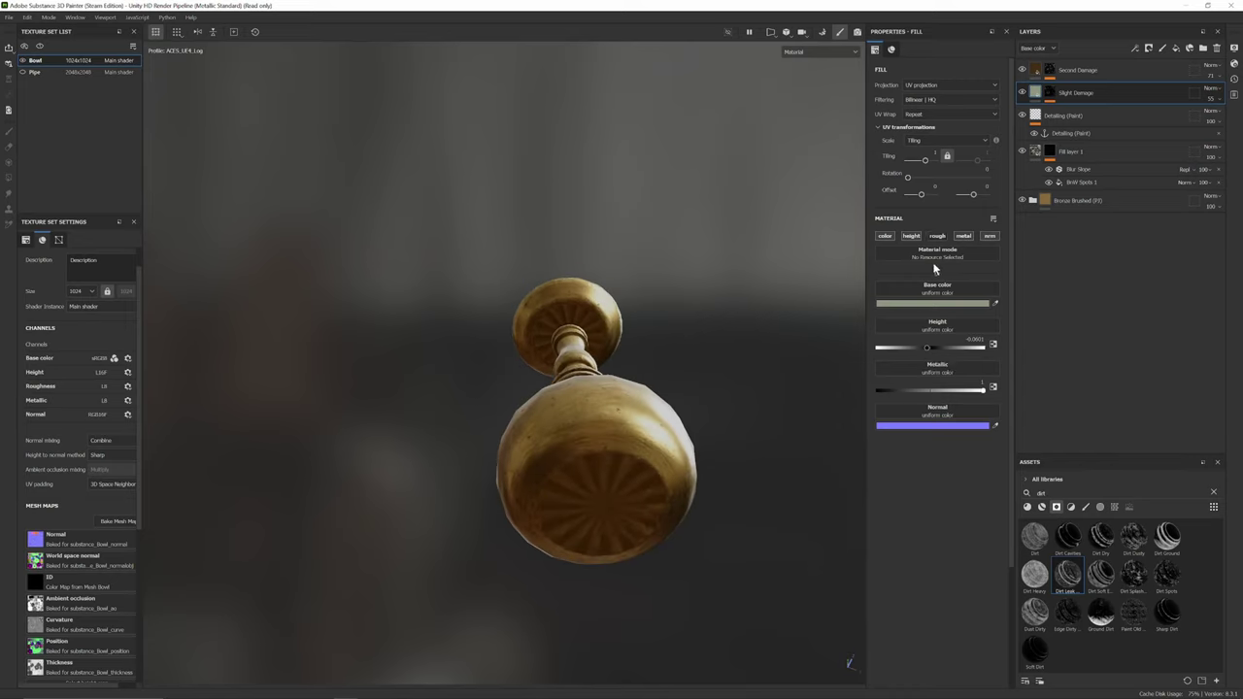
- Undo the vertical test stroke on the front of the bowl and reselect the Detailing (Paint) layer
left_click(1069, 115)
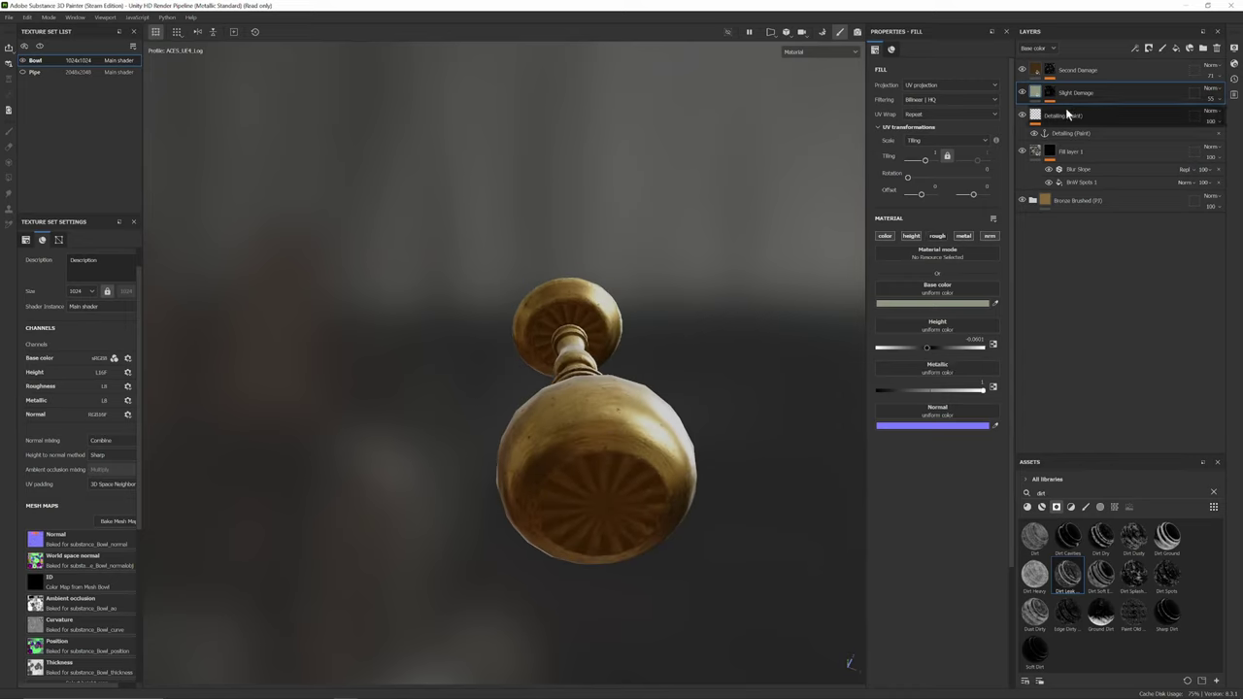
mouse_move(598, 481)
left_mouse_down()
mouse_move(604, 517)
mouse_move(599, 464)
mouse_move(587, 498)
mouse_move(699, 541)
mouse_move(613, 431)
left_mouse_up()
key("ctrl+z")
scroll(617, 453, "up", 3)
scroll(618, 457, "up", 3)
key("ctrl+z")
scroll(621, 423, "up", 5)
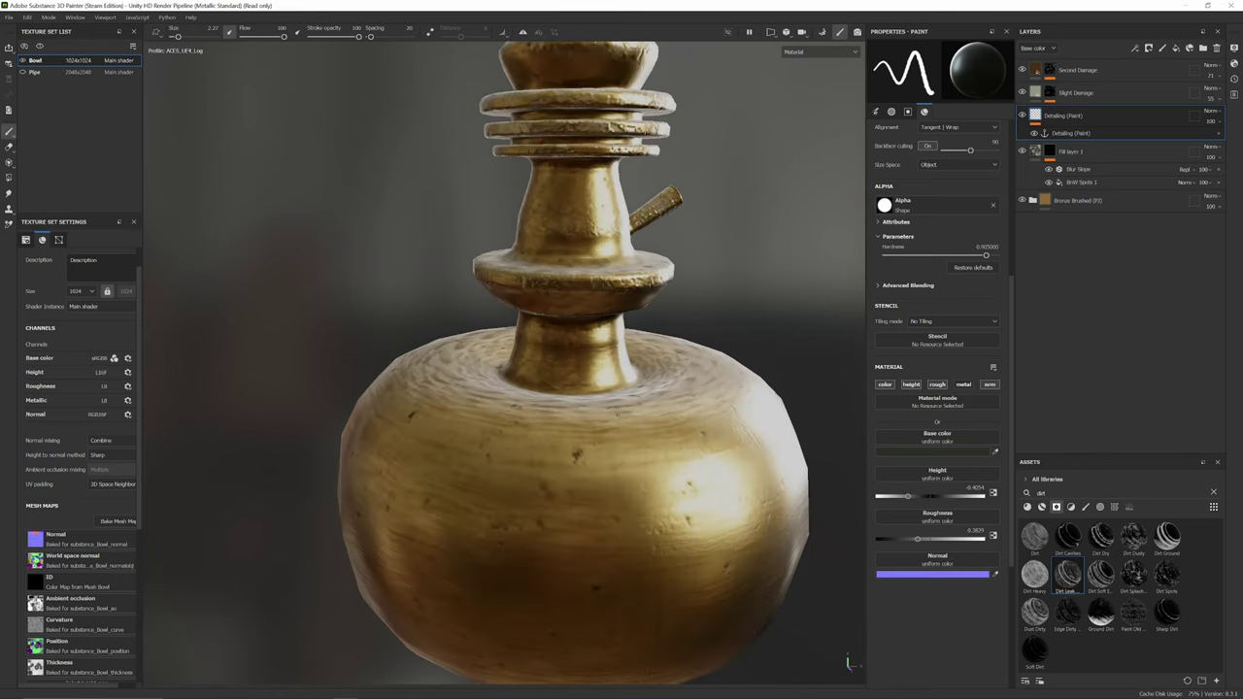
- Examine the texture sharpness and wear on the bowl, stem rings and spout at the reduced resolution
scroll(636, 413, "down", 4)
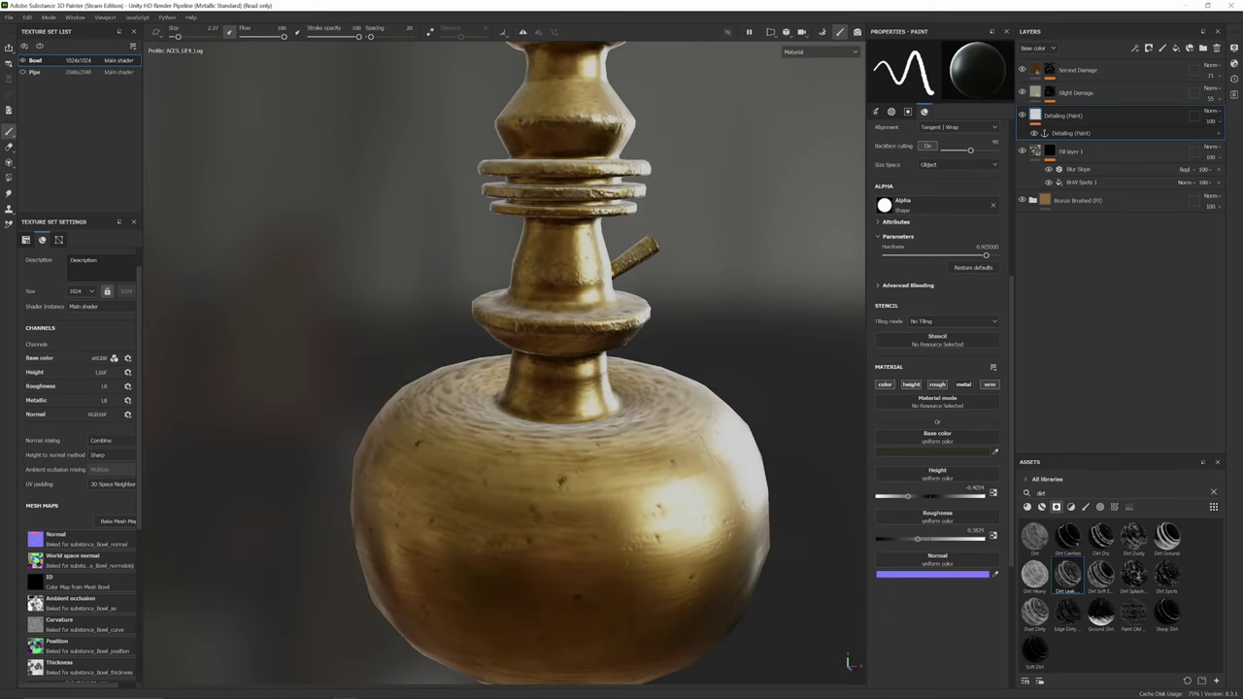
scroll(561, 355, "down", 1)
left_click_drag(560, 389, 544, 437, "alt")
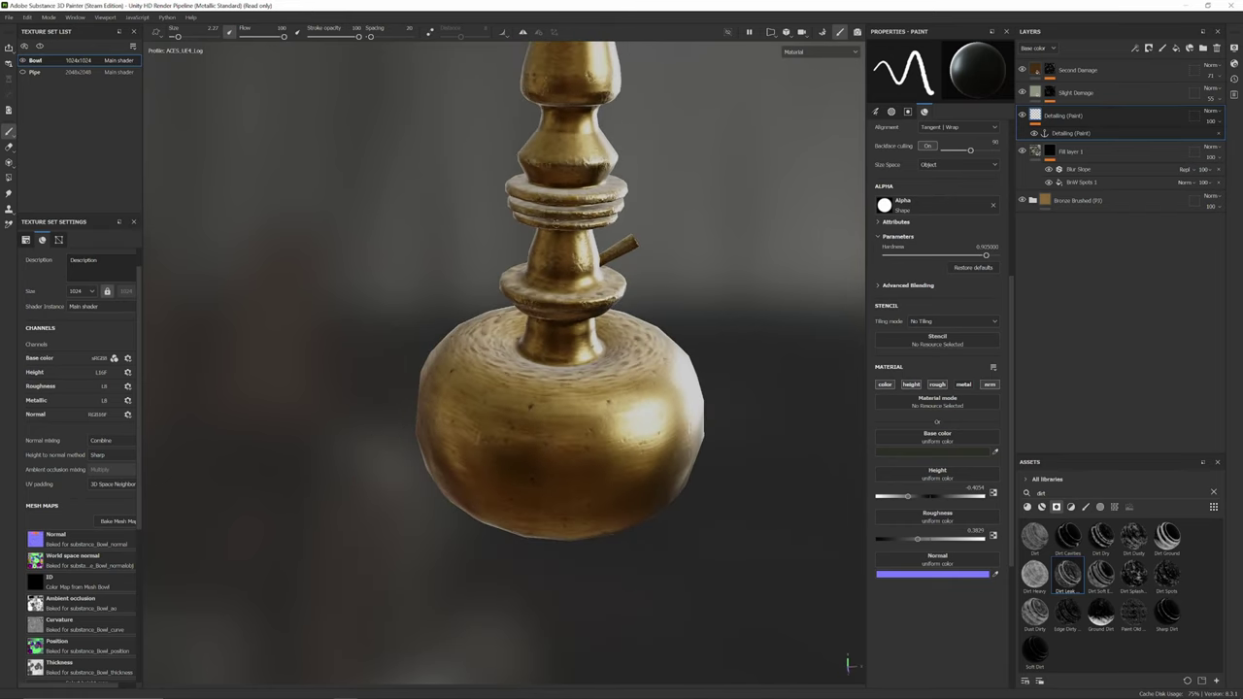
scroll(606, 338, "up", 3)
left_click_drag(606, 338, 660, 297, "alt")
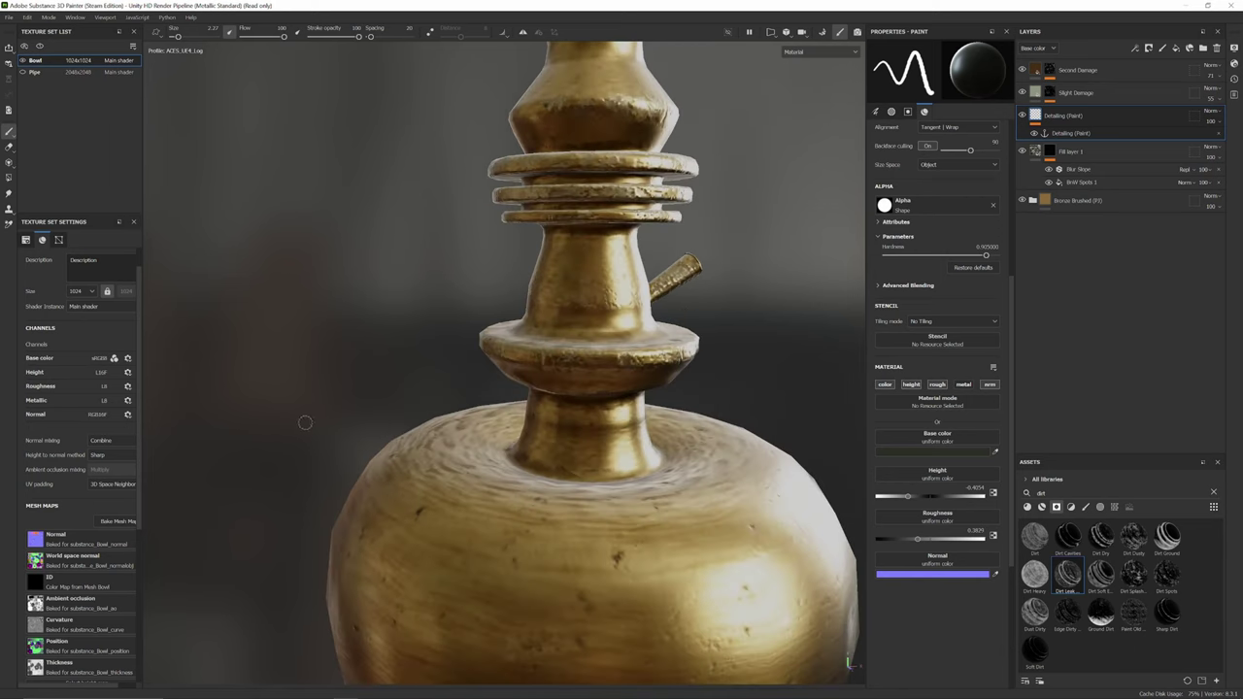
scroll(691, 389, "down", 2)
scroll(688, 385, "up", 2)
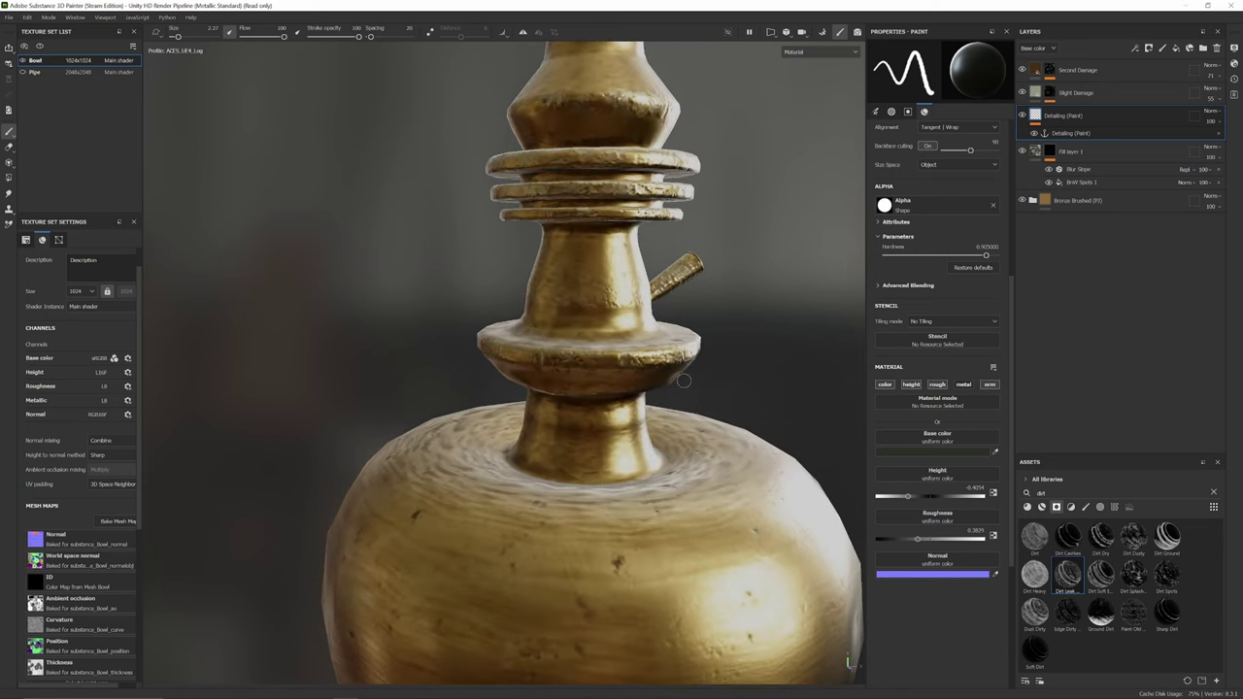
scroll(660, 365, "up", 1)
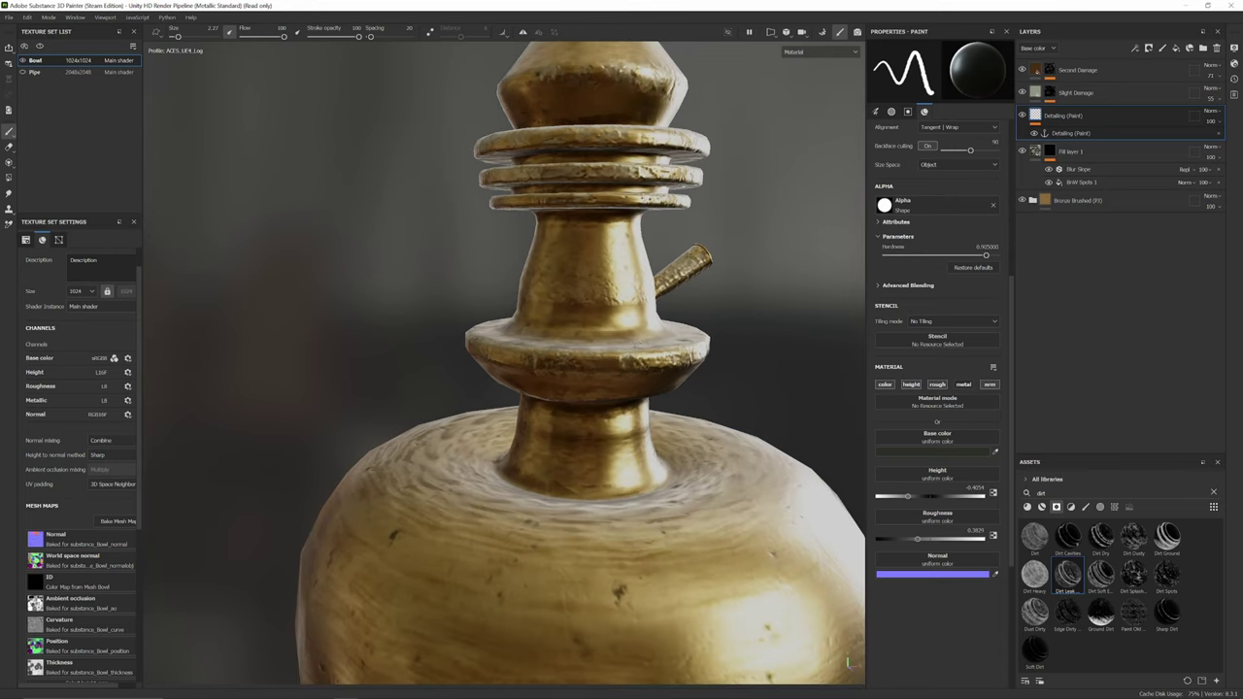
scroll(569, 464, "down", 2)
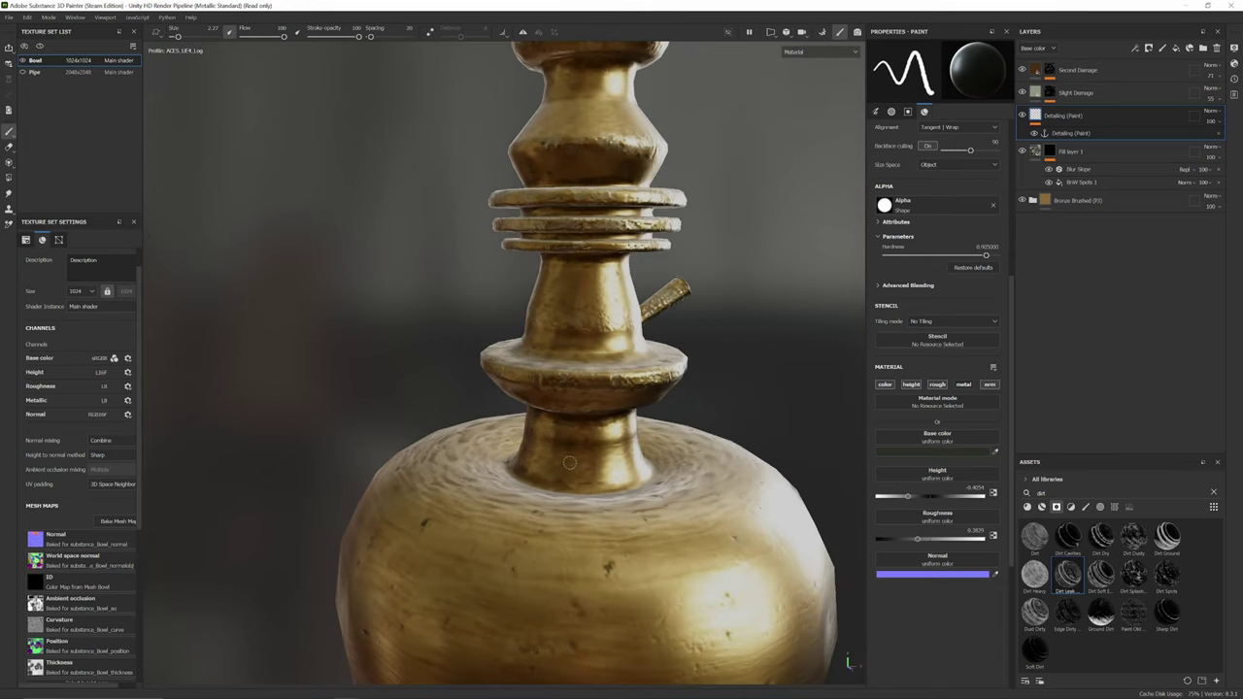
left_click_drag(589, 356, 637, 343, "alt")
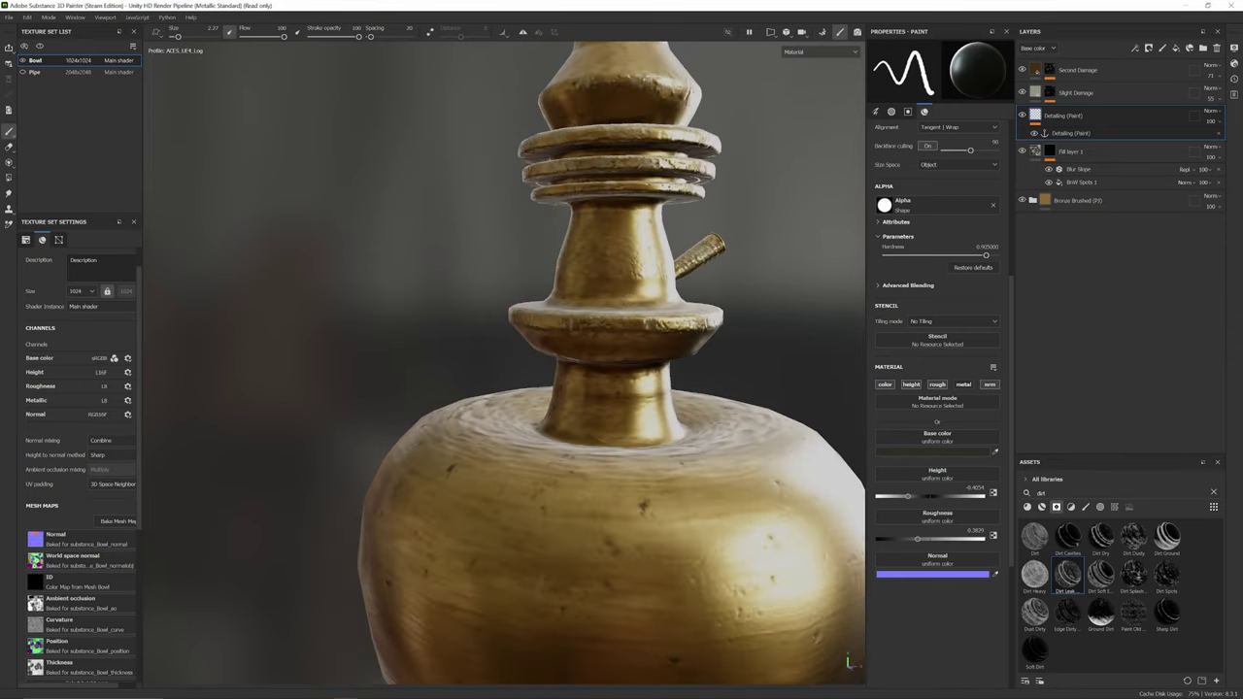
scroll(639, 346, "up", 1)
scroll(644, 388, "down", 3)
middle_click_drag(645, 389, 632, 324, "alt")
left_click_drag(632, 324, 656, 332, "alt")
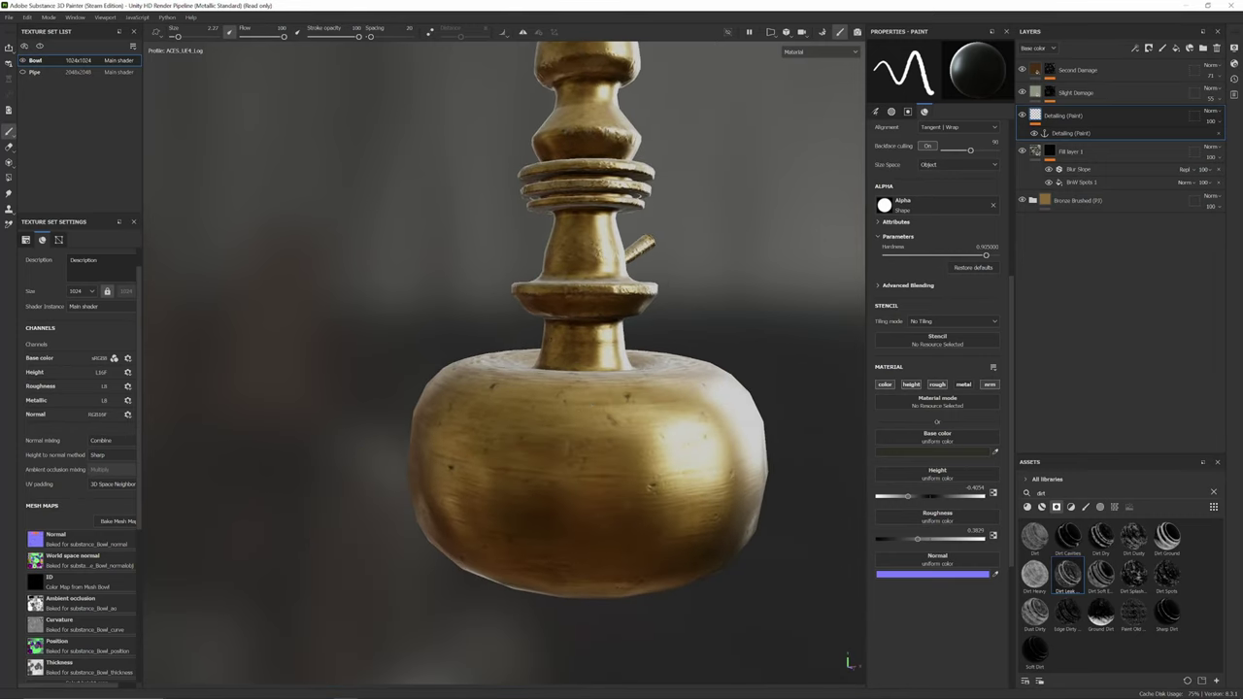
- Turn on radial symmetry for painting, try a stroke on the bowl, and undo it
left_click(523, 33)
left_click(540, 33)
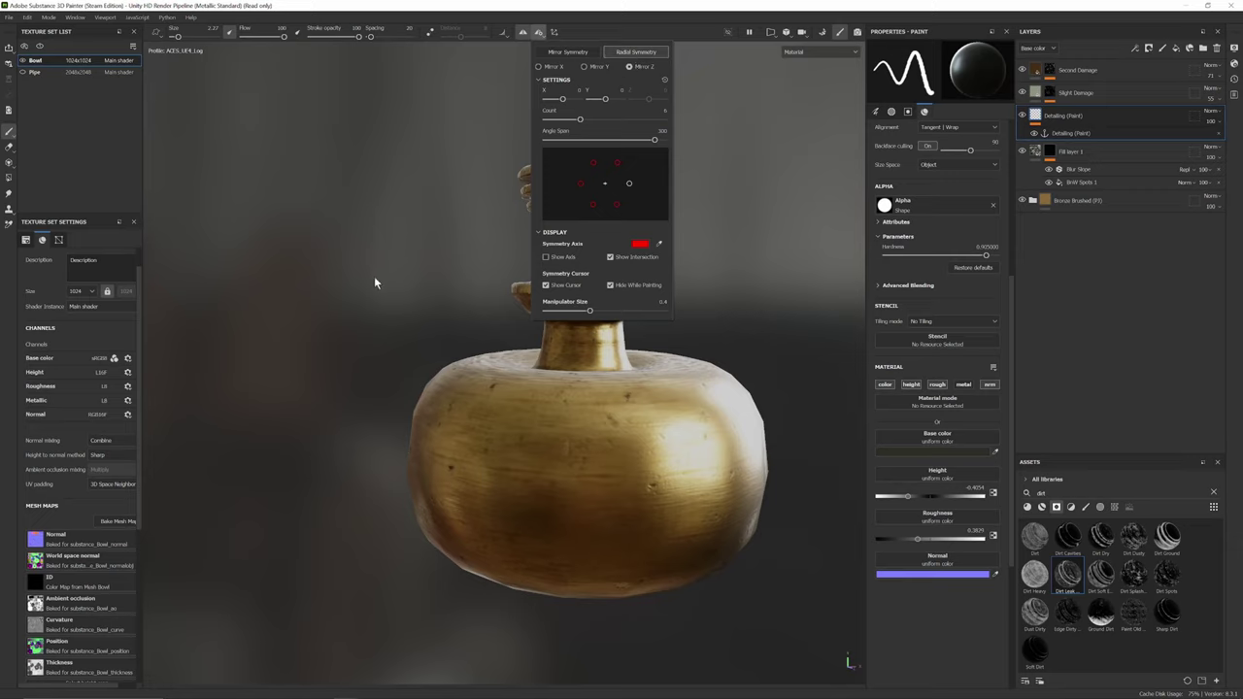
left_click_drag(374, 276, 389, 302, "alt")
left_click_drag(591, 426, 538, 385)
key("ctrl+z")
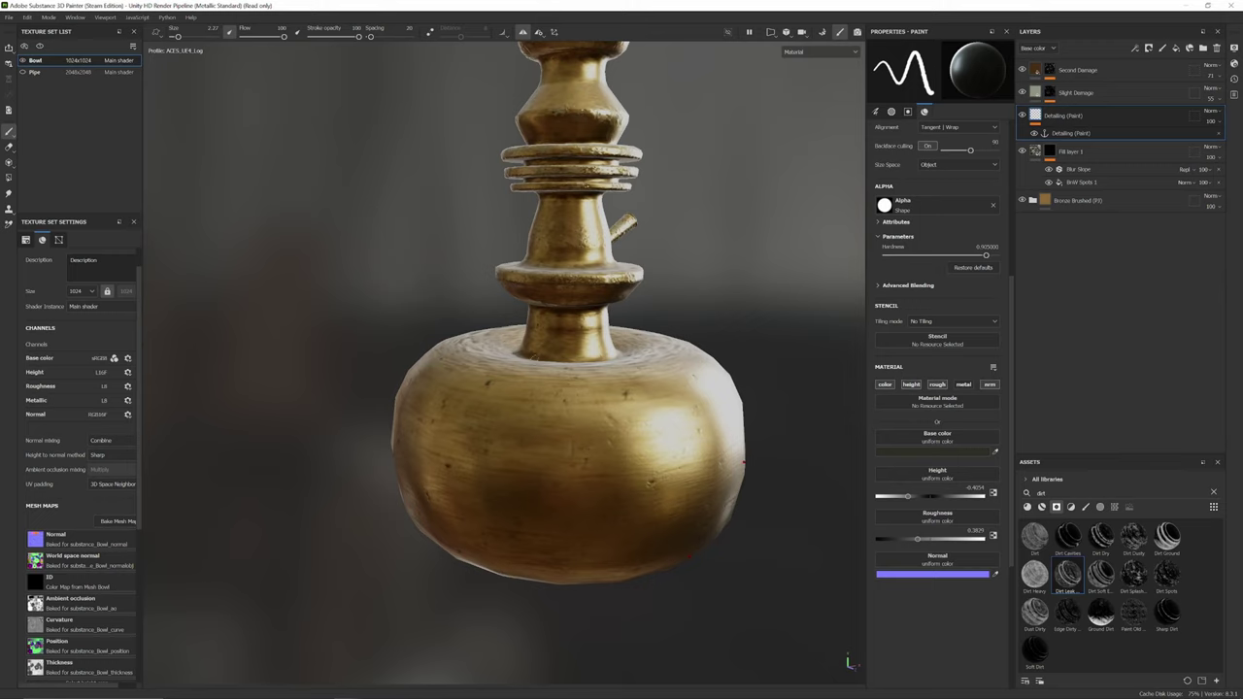
- Set the radial symmetry count to its maximum and the angle span to 360
left_click(539, 32)
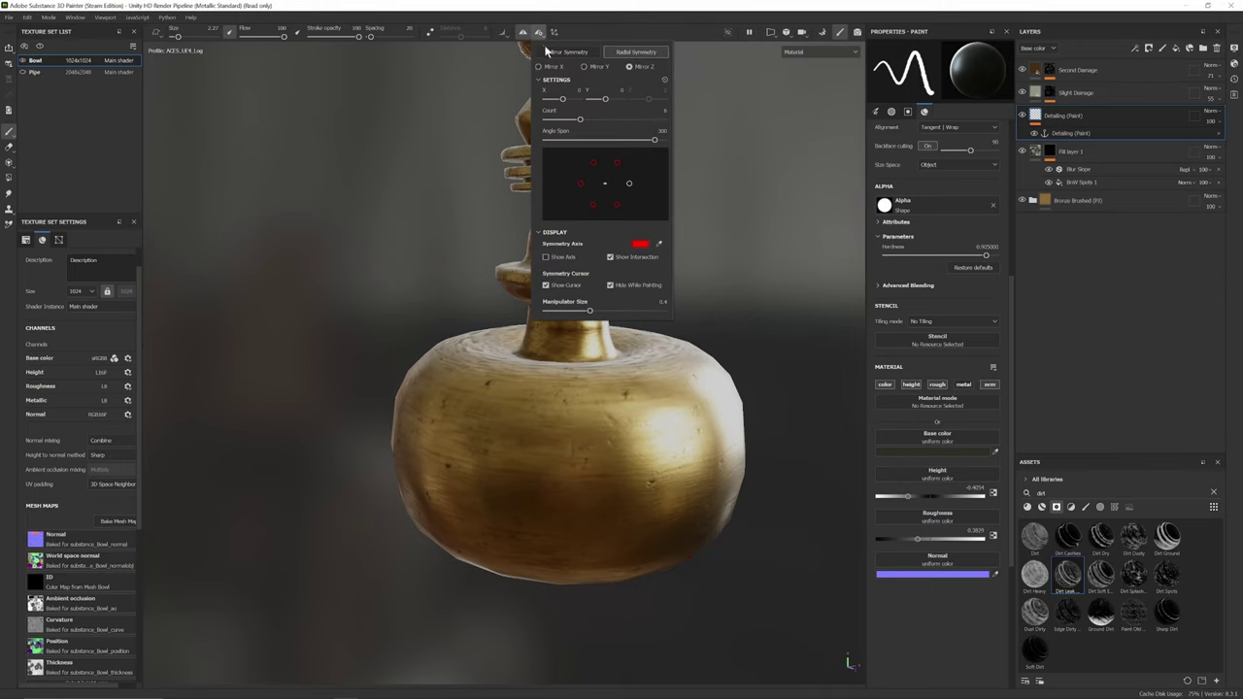
left_click_drag(579, 119, 605, 119)
left_click_drag(625, 123, 662, 135)
left_click_drag(459, 400, 463, 377, "alt")
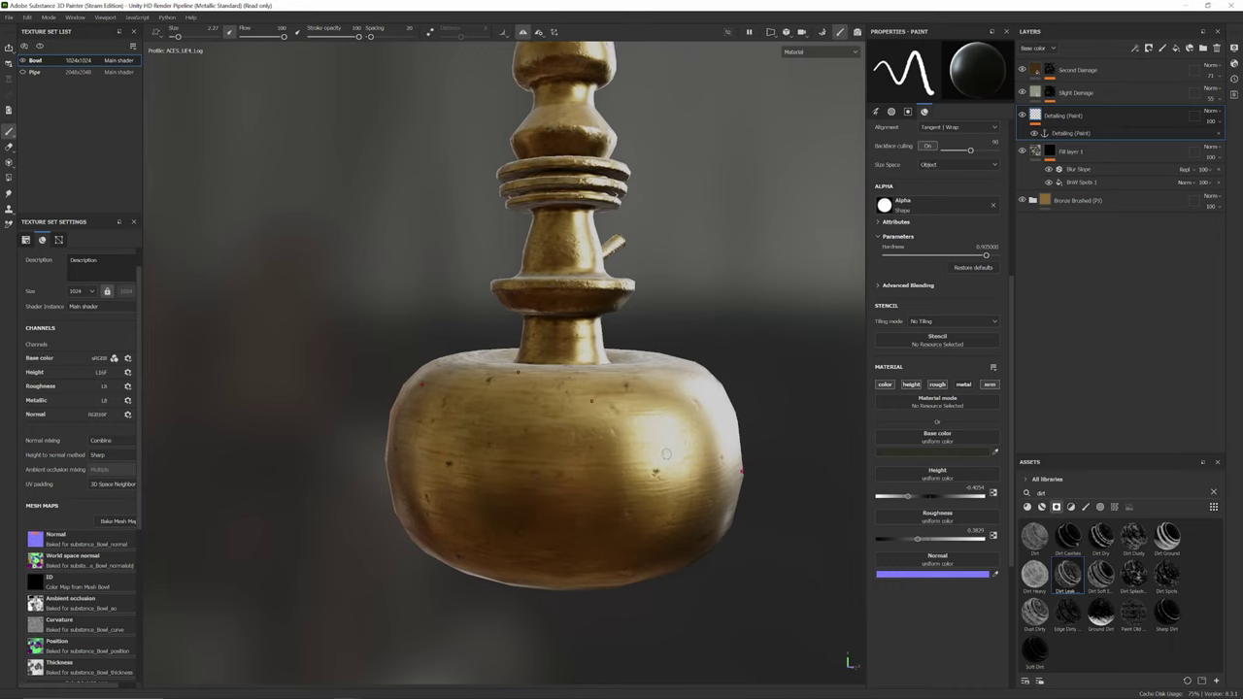
- Change the radial symmetry axis to Y so the points run around the model's vertical axis
left_click(539, 32)
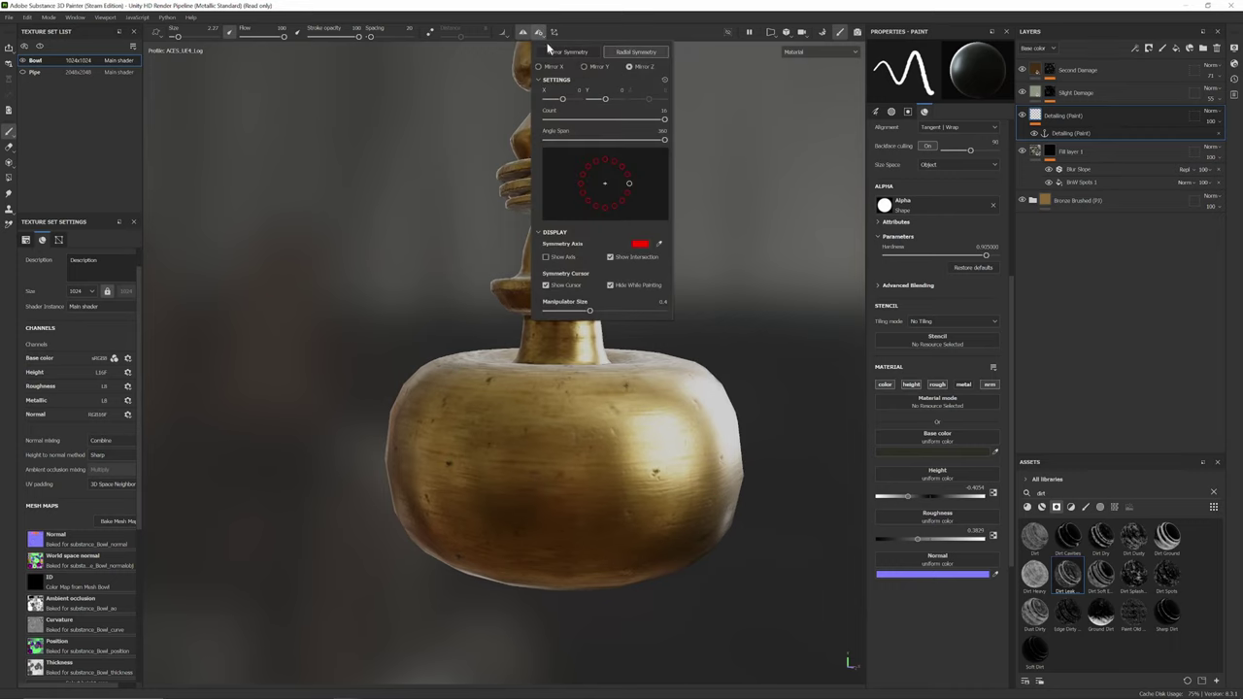
left_click(584, 66)
left_click_drag(558, 409, 535, 416, "alt")
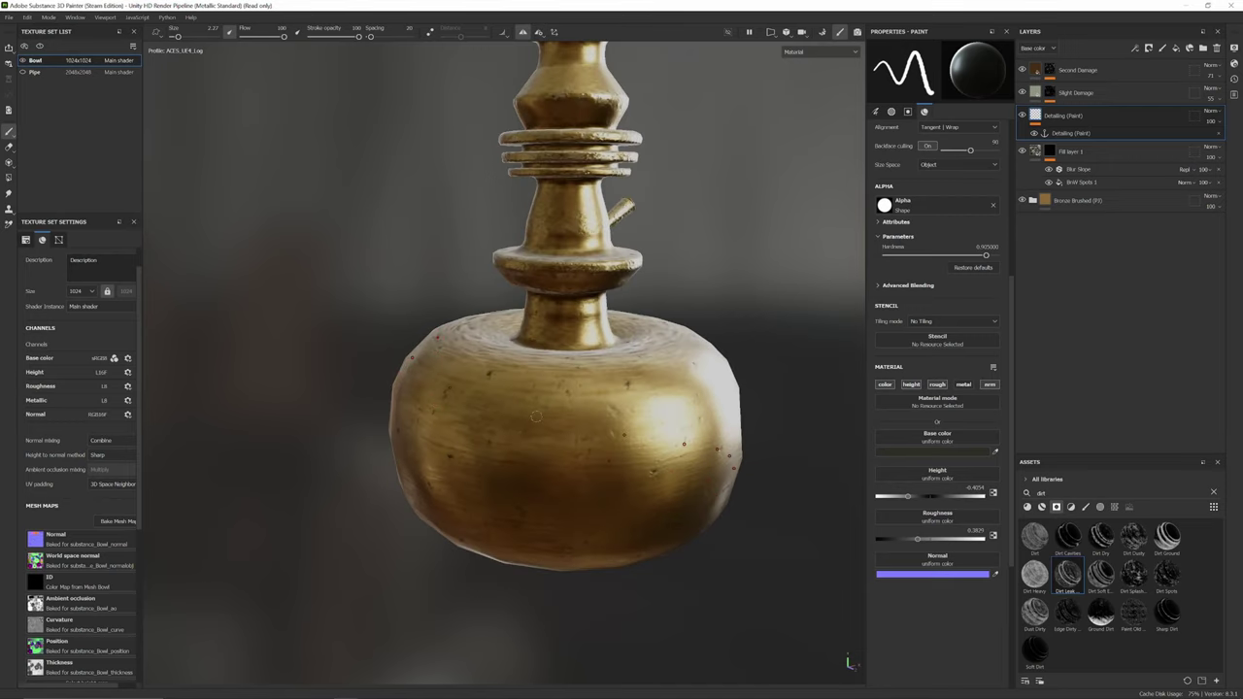
scroll(547, 270, "down", 3)
middle_click_drag(546, 270, 550, 348, "alt")
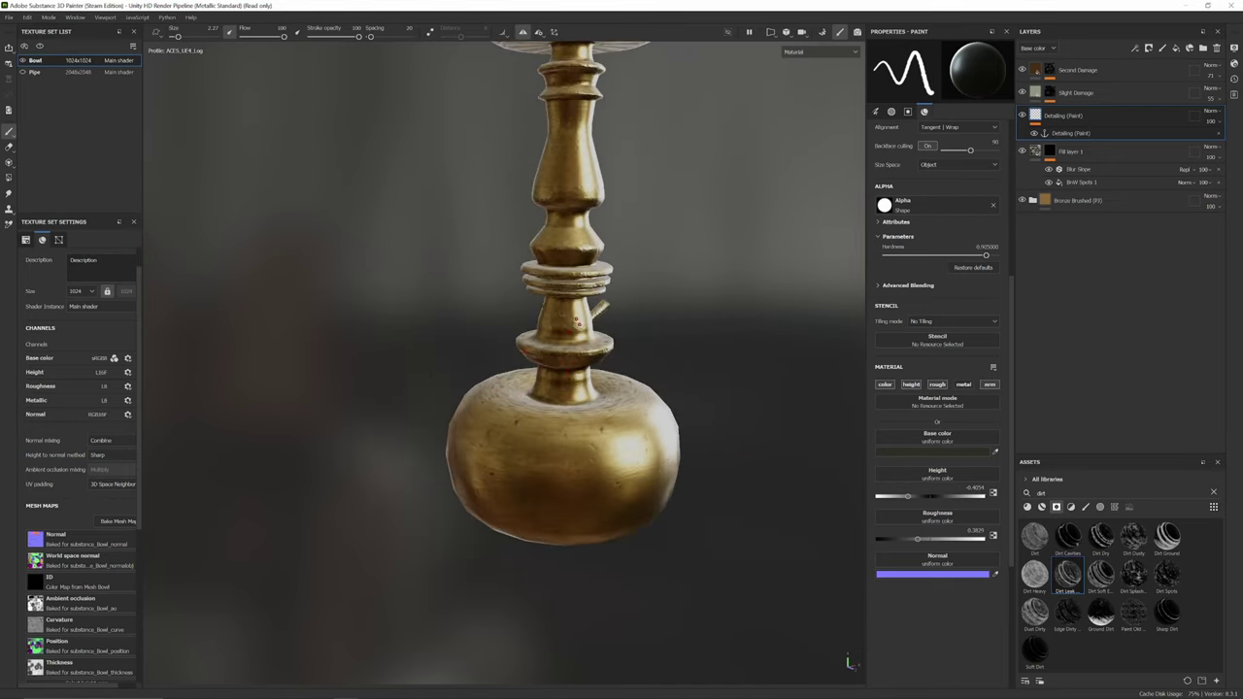
left_click_drag(551, 348, 551, 417, "alt")
middle_click_drag(550, 418, 519, 529, "alt")
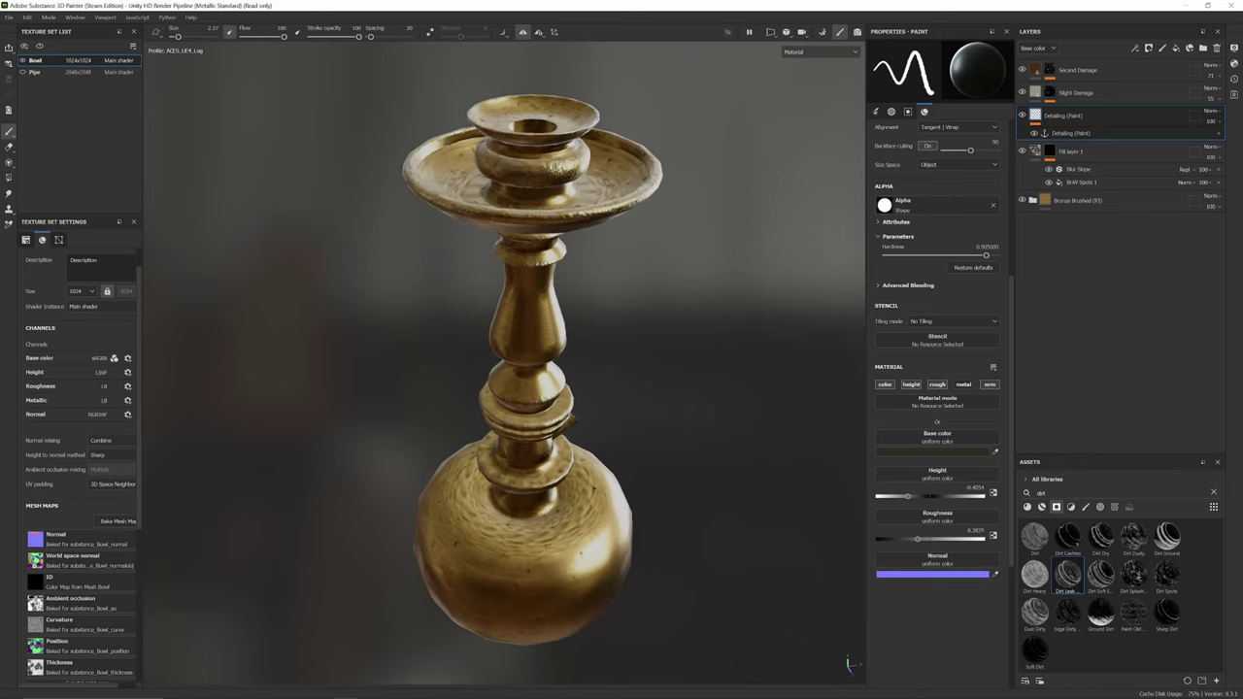
- Show the symmetry manipulator and shift the symmetry center along the X axis toward the middle of the stem
left_click(540, 32)
left_click_drag(437, 226, 440, 257, "alt")
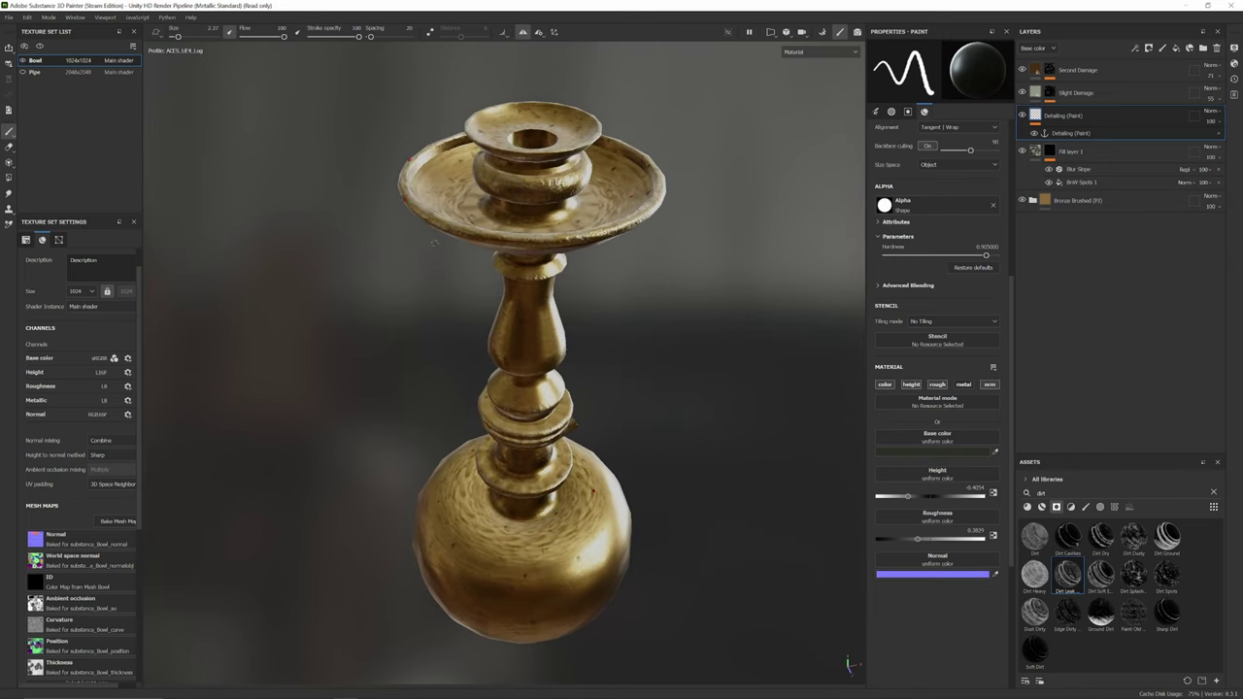
left_click(554, 32)
left_click_drag(695, 406, 695, 486, "alt")
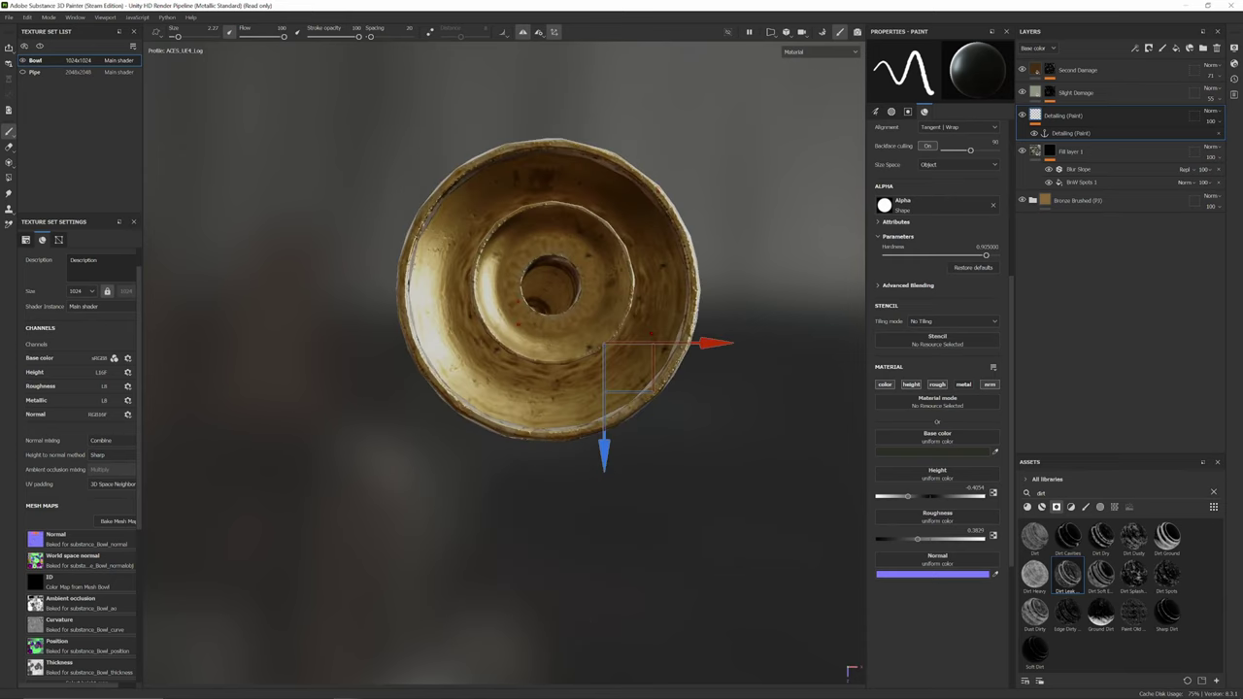
left_click_drag(704, 349, 670, 347)
middle_click_drag(707, 238, 679, 358, "alt")
right_click_drag(642, 363, 653, 349, "alt")
middle_click_drag(653, 348, 685, 306, "alt")
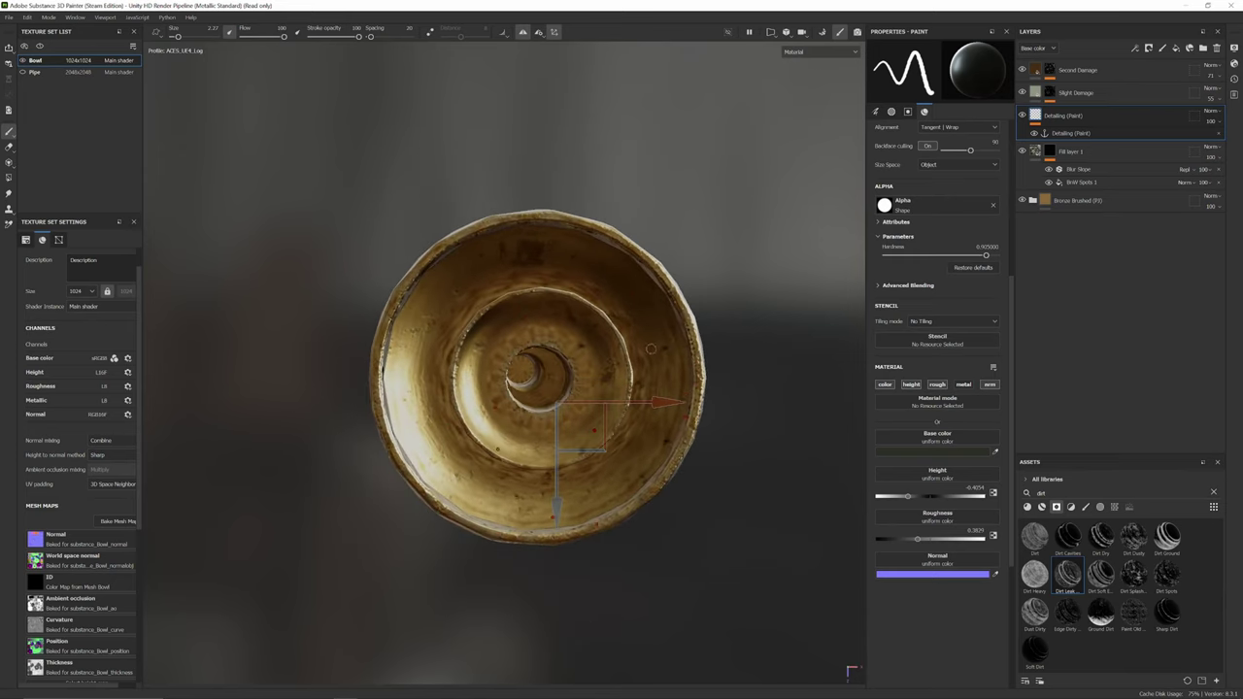
- Move the symmetry center along the Z axis to line it up with the opening inside the stem
key("q")
key("q")
left_click_drag(645, 391, 632, 393, "alt")
scroll(506, 419, "up", 8)
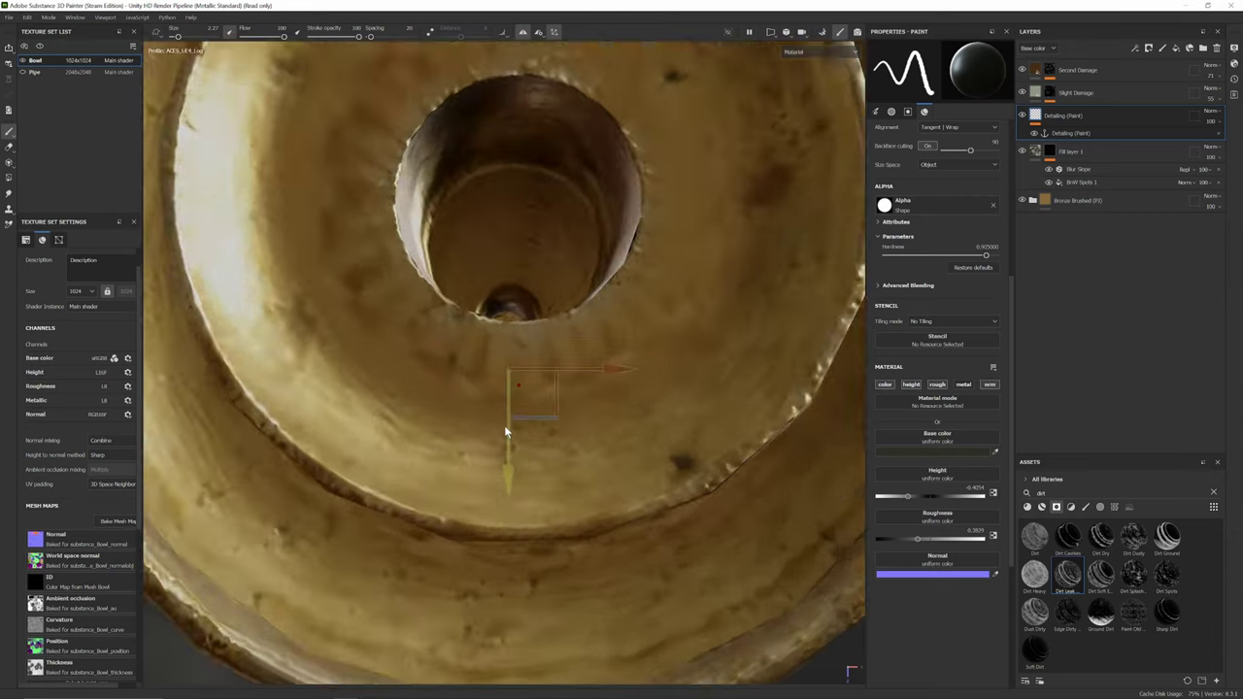
left_click_drag(506, 432, 520, 492, "alt")
scroll(515, 459, "up", 3)
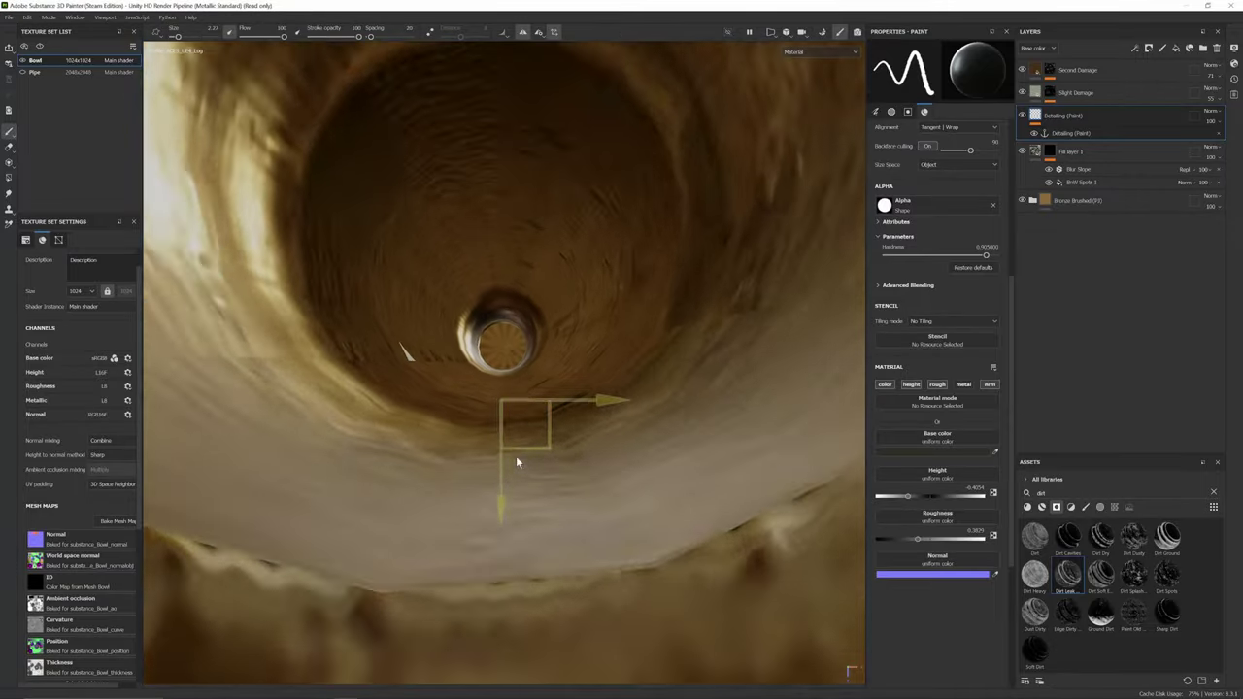
scroll(518, 464, "up", 3)
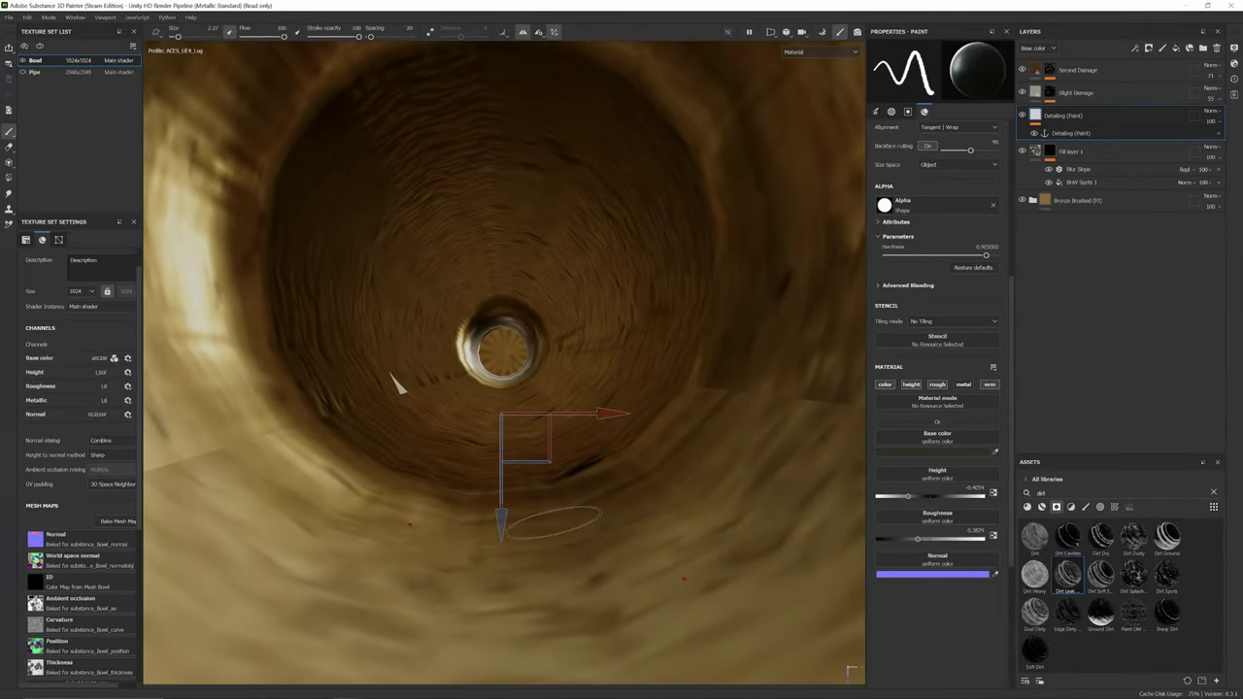
left_click_drag(501, 507, 496, 433)
scroll(509, 336, "up", 5)
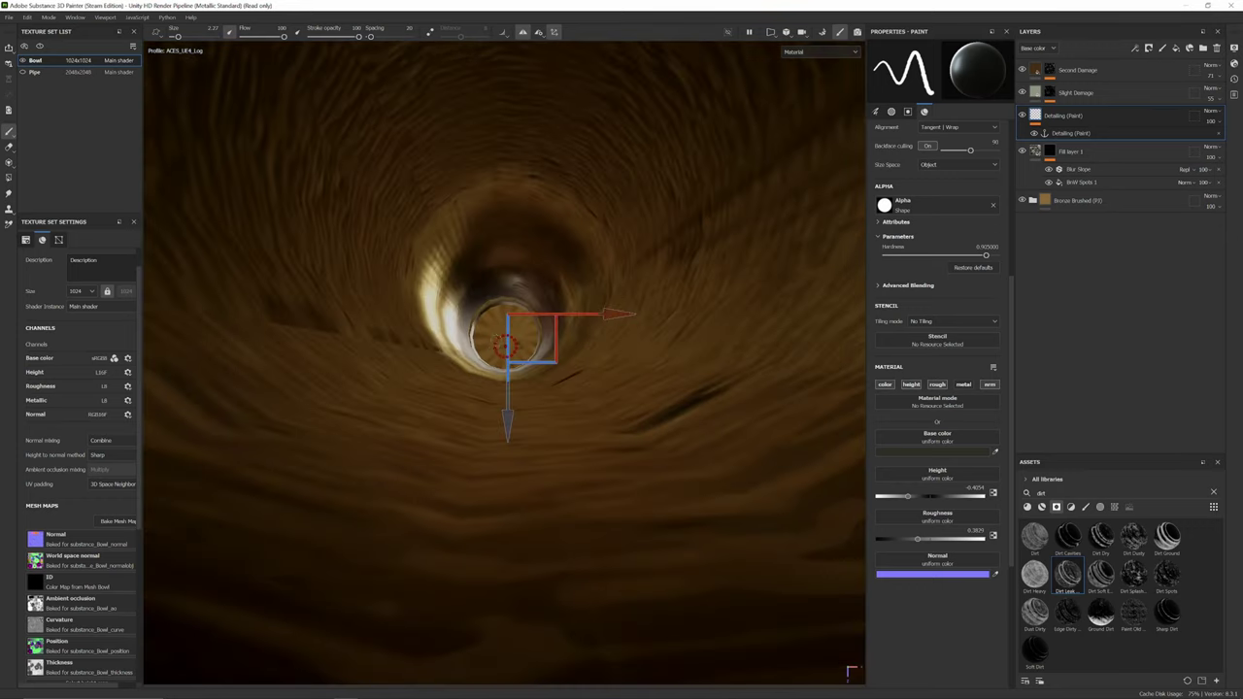
scroll(524, 340, "down", 2)
left_click_drag(525, 340, 533, 266, "alt")
scroll(563, 275, "down", 5)
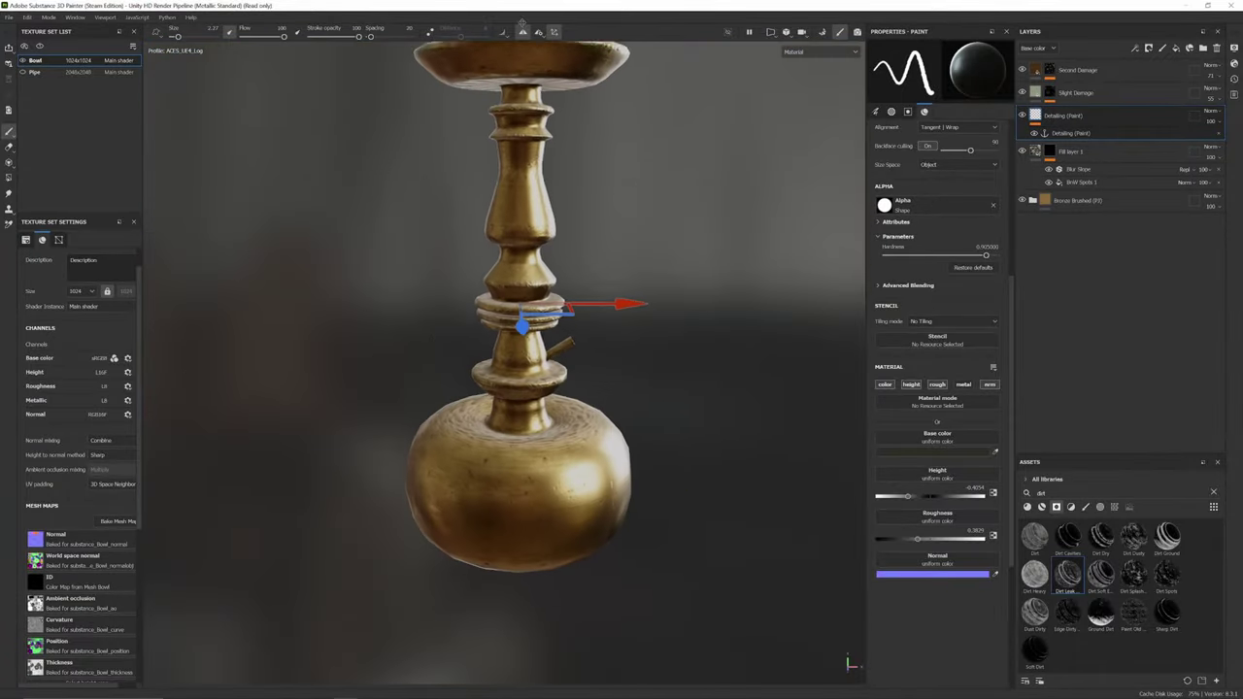
- Examine the symmetry center's alignment from above and down the inside of the stem
left_click_drag(519, 316, 507, 473, "alt")
scroll(555, 383, "up", 3)
scroll(453, 376, "up", 3)
middle_click_drag(453, 377, 157, 698, "alt")
scroll(421, 563, "up", 6)
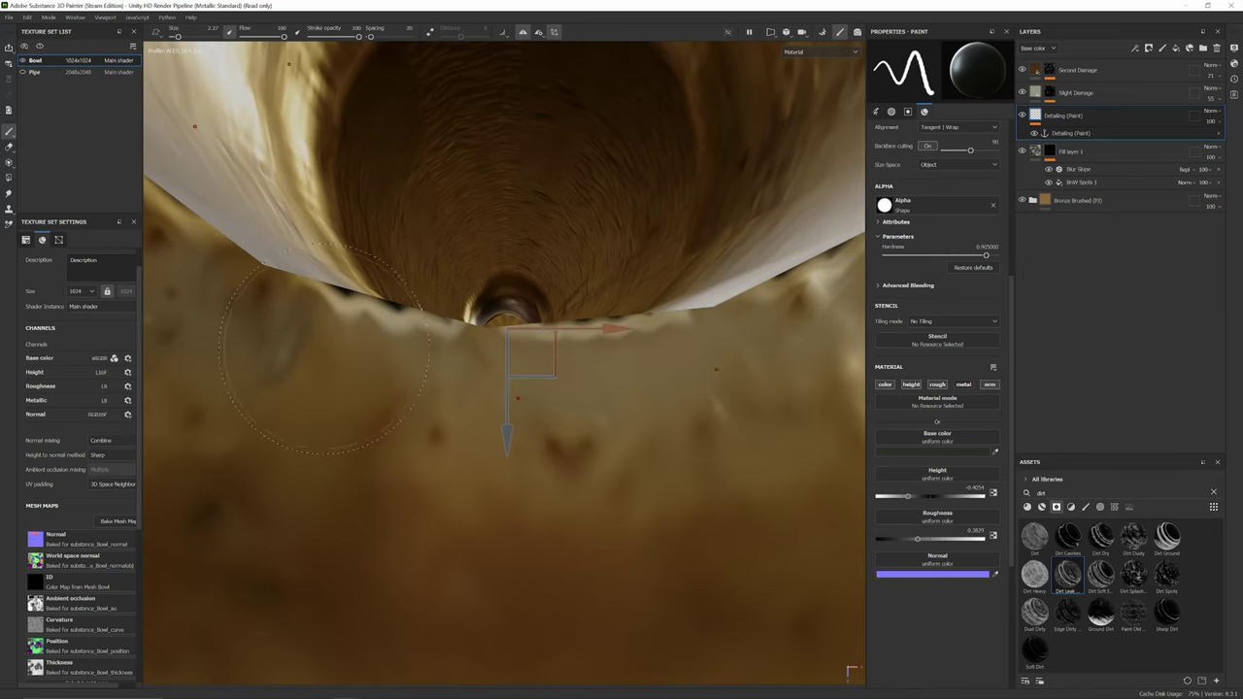
middle_click_drag(419, 396, 416, 435, "alt")
scroll(416, 435, "up", 3)
scroll(574, 397, "up", 2)
middle_click_drag(573, 397, 524, 375, "alt")
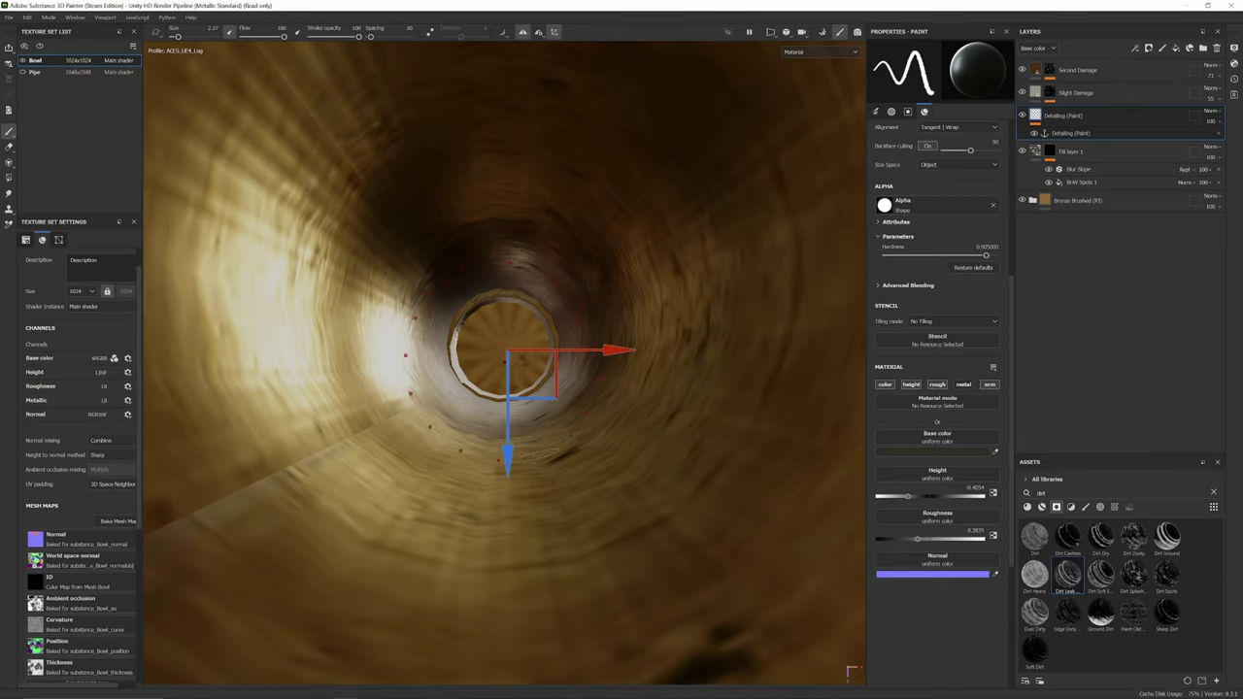
scroll(510, 444, "down", 15)
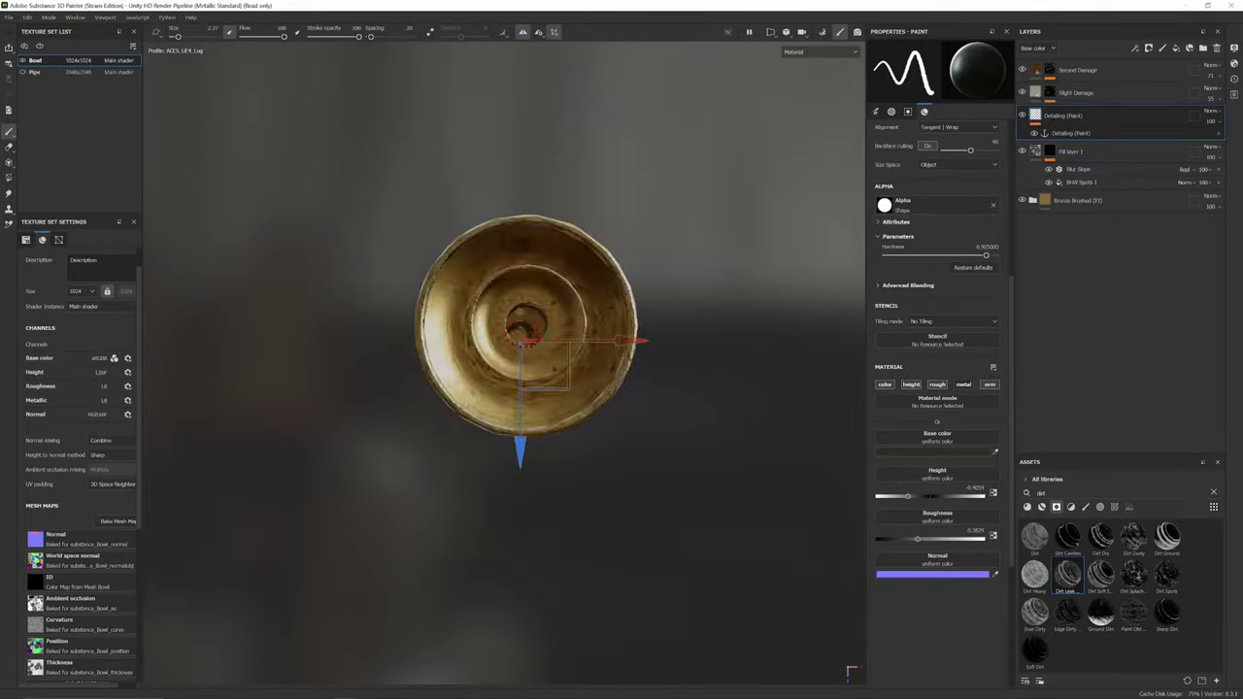
left_click_drag(510, 442, 495, 87, "alt")
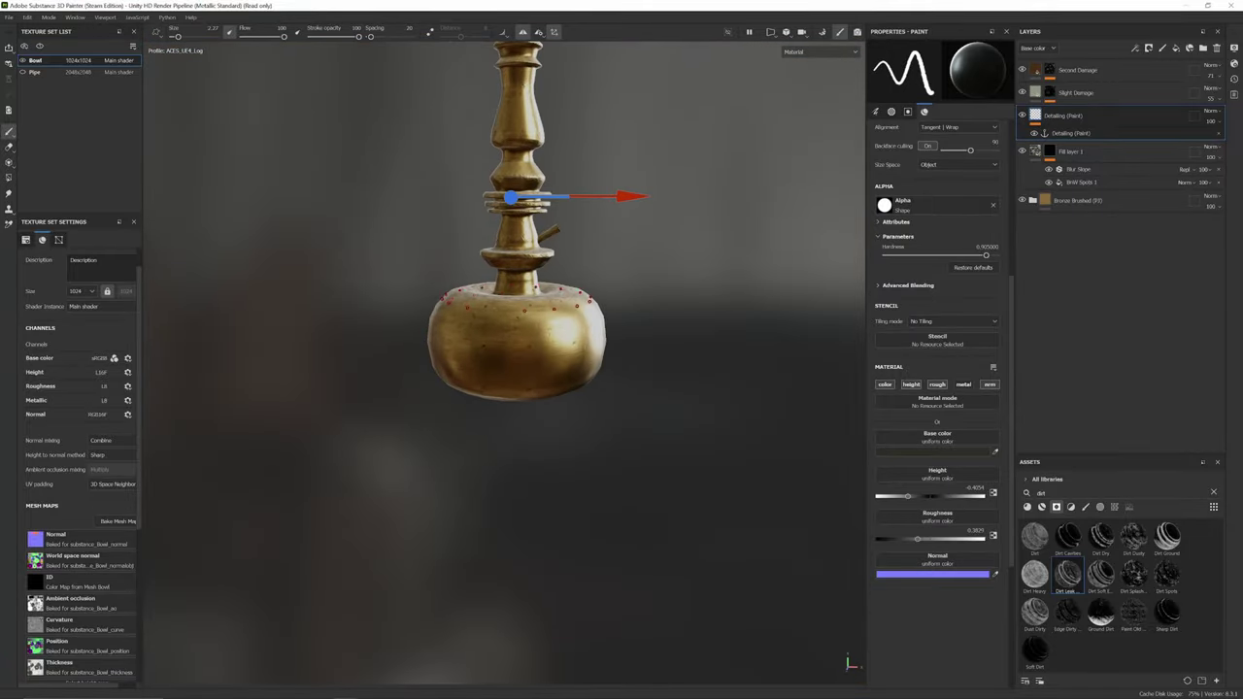
- Adjust the brush size and paint a radially symmetric groove around the bowl's shoulder in the Detailing (Paint) layer
scroll(491, 333, "up", 6)
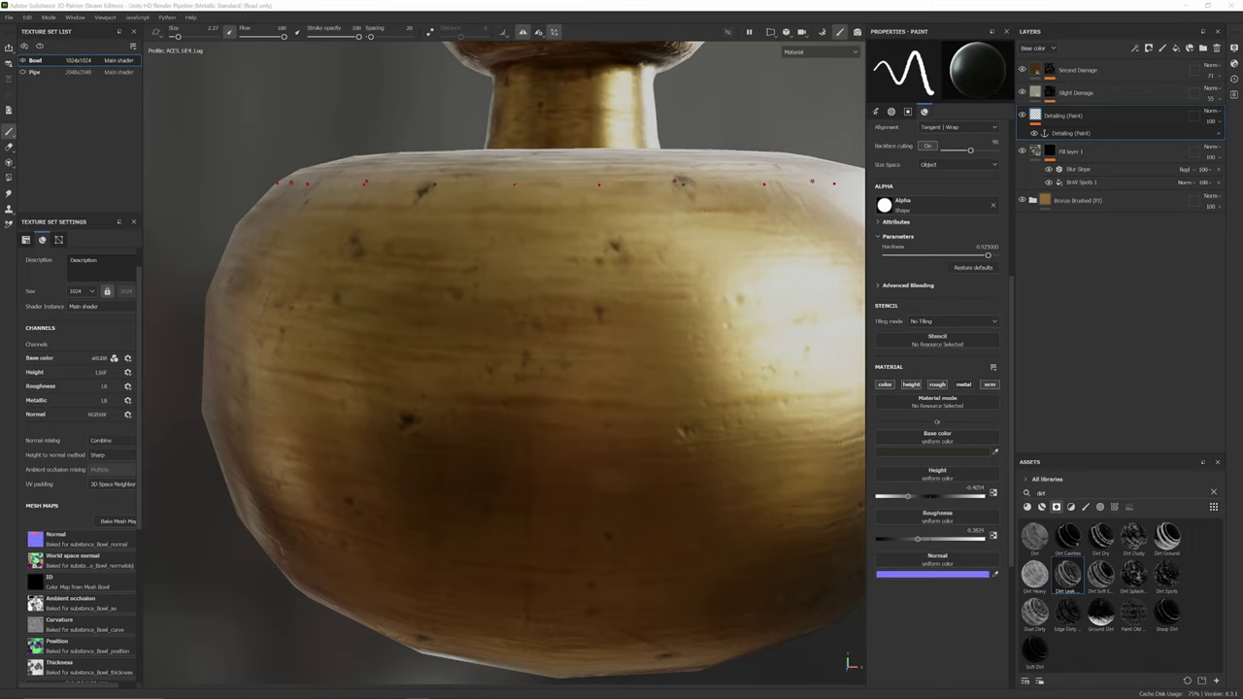
scroll(474, 234, "up", 1)
left_click_drag(474, 234, 541, 317, "alt")
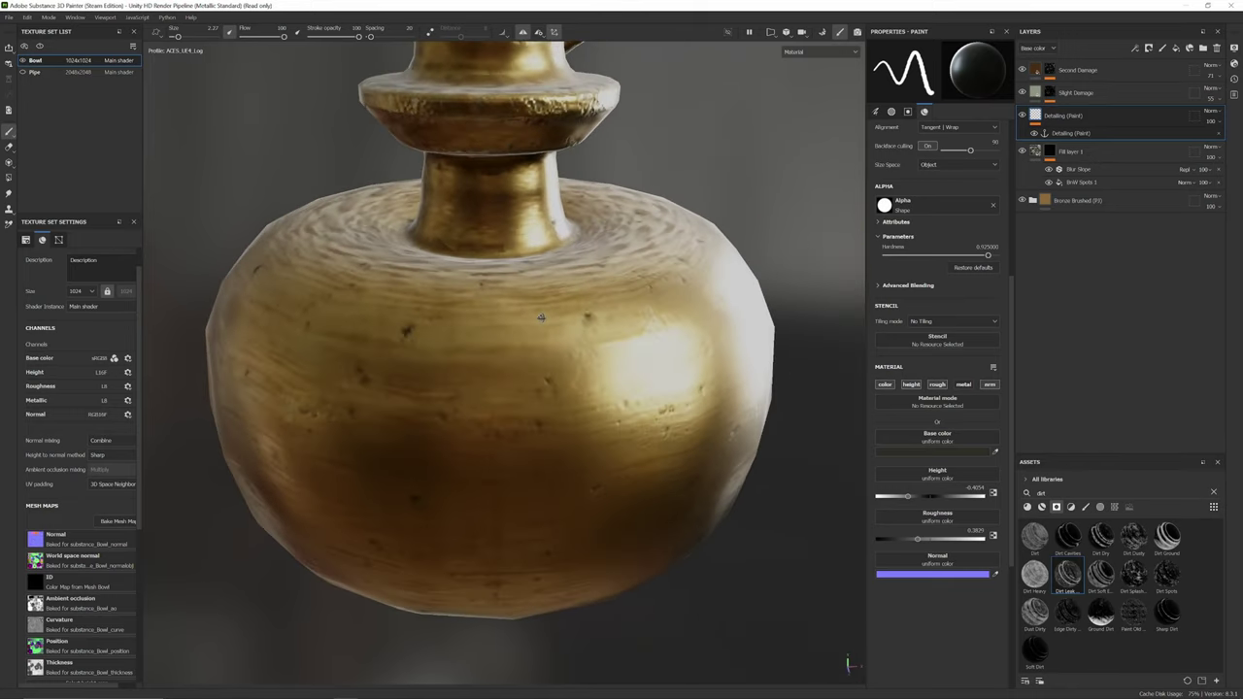
middle_click_drag(541, 316, 580, 327, "alt")
mouse_move(580, 327)
right_mouse_down("shift")
mouse_move(534, 332)
mouse_move(556, 337)
right_mouse_up("shift")
scroll(557, 337, "up", 5)
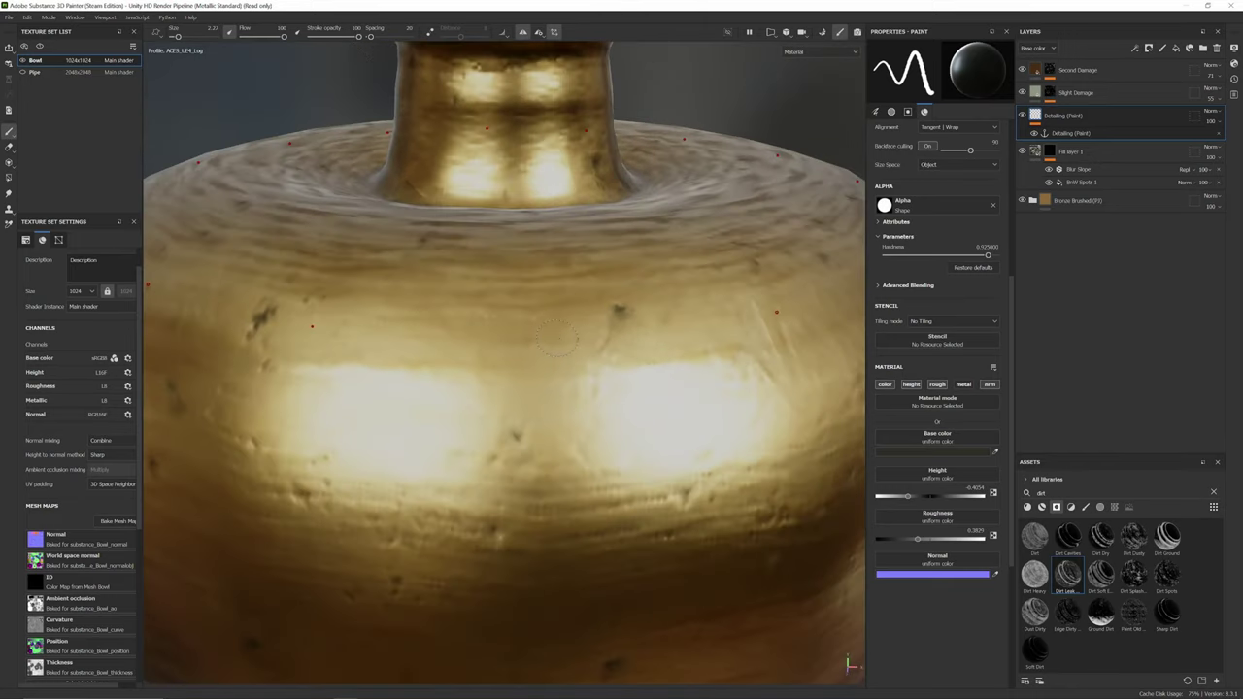
left_click_drag(556, 338, 568, 354, "alt")
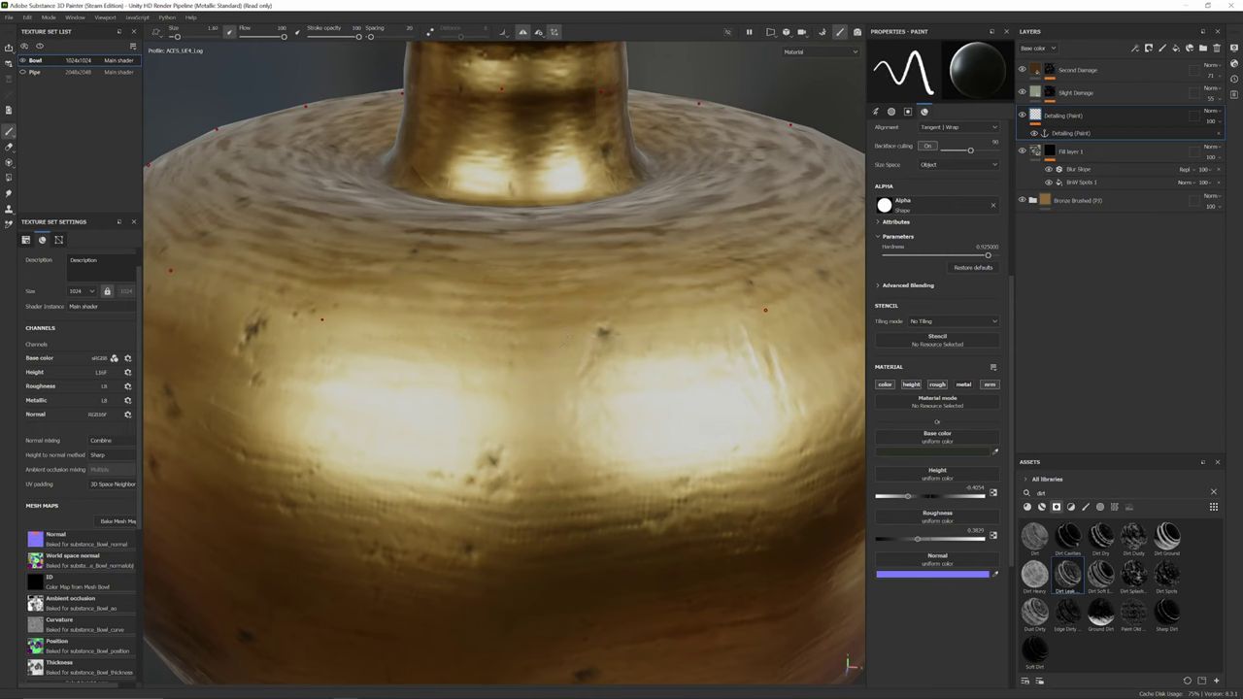
scroll(525, 284, "down", 4)
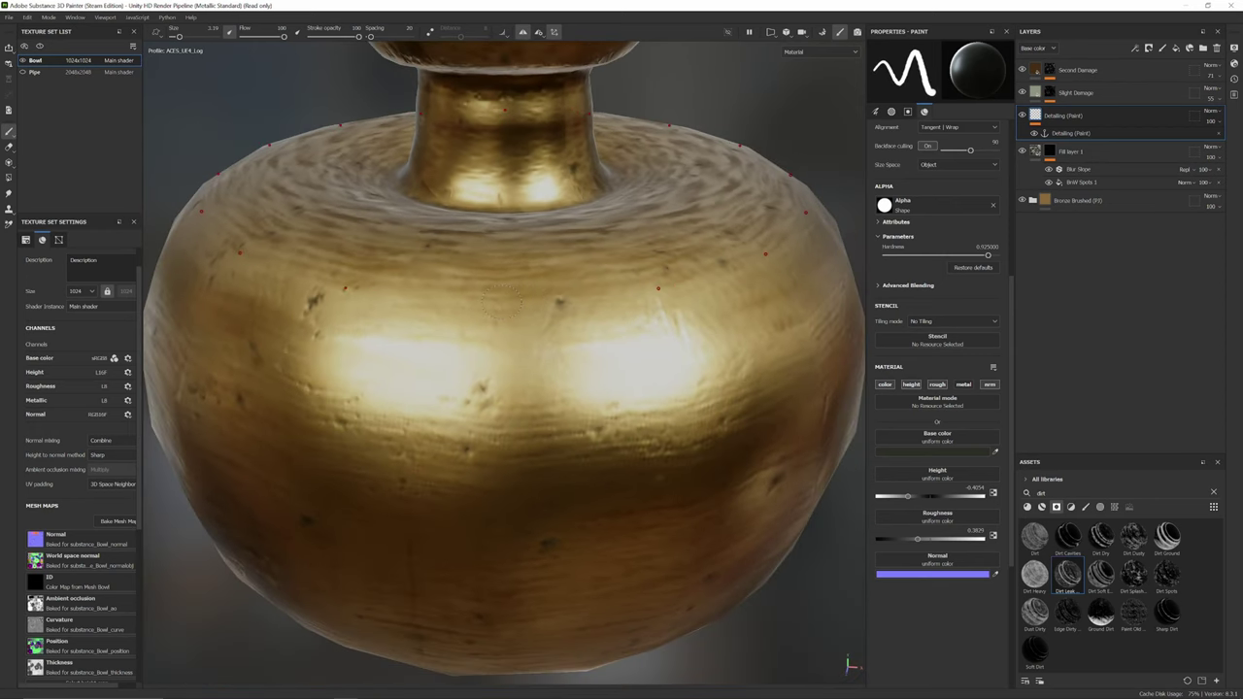
mouse_move(501, 302)
left_mouse_down()
mouse_move(751, 288)
mouse_move(767, 240)
mouse_move(811, 215)
mouse_move(841, 223)
left_mouse_up()
scroll(751, 289, "down", 3)
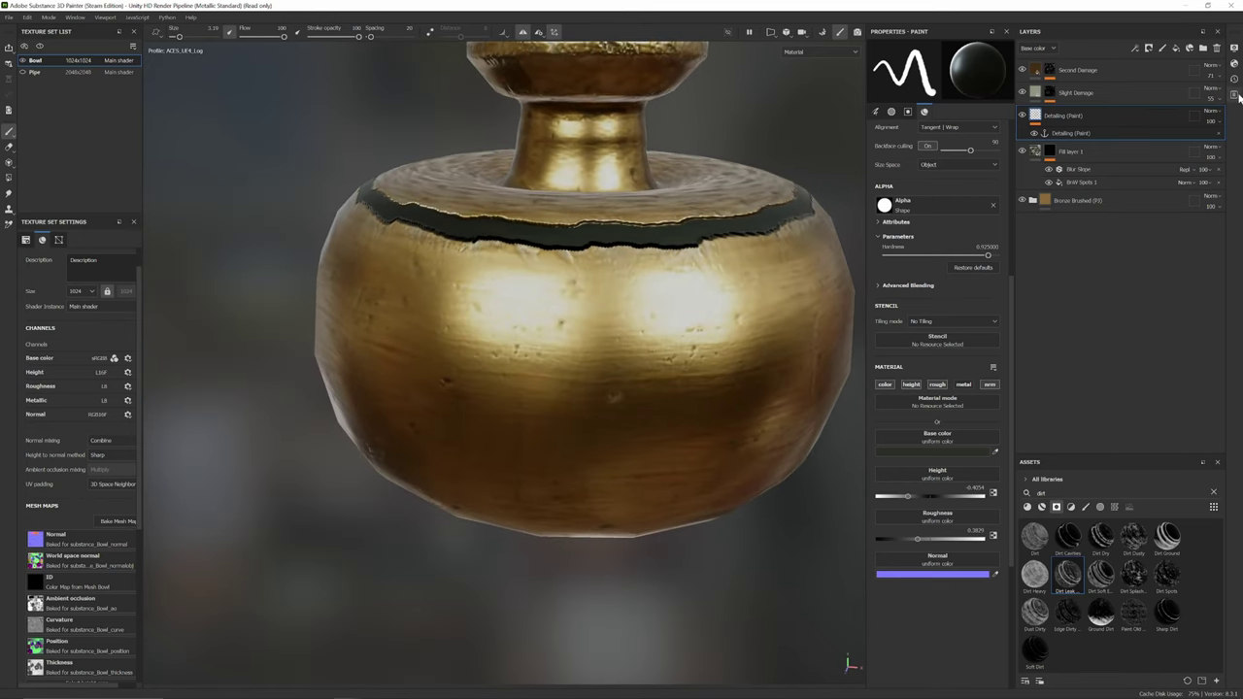
- Try turning Displacement & Tessellation off and back on in the shader settings
left_click(1235, 63)
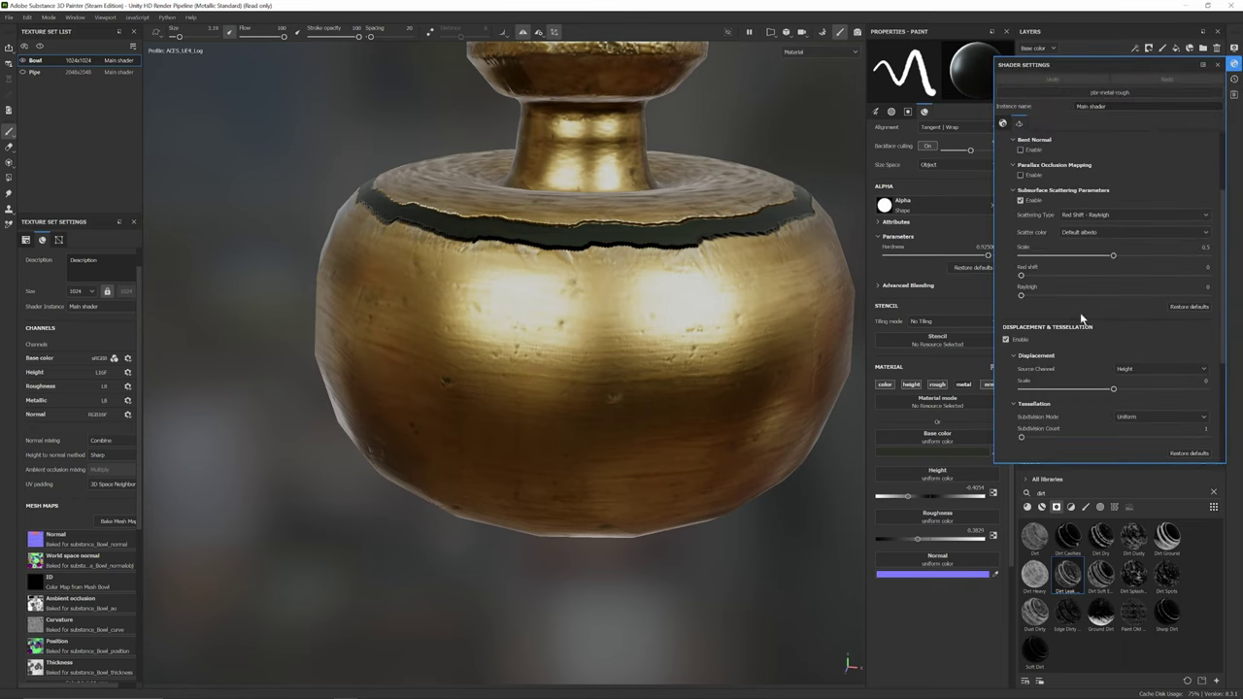
left_click(1006, 339)
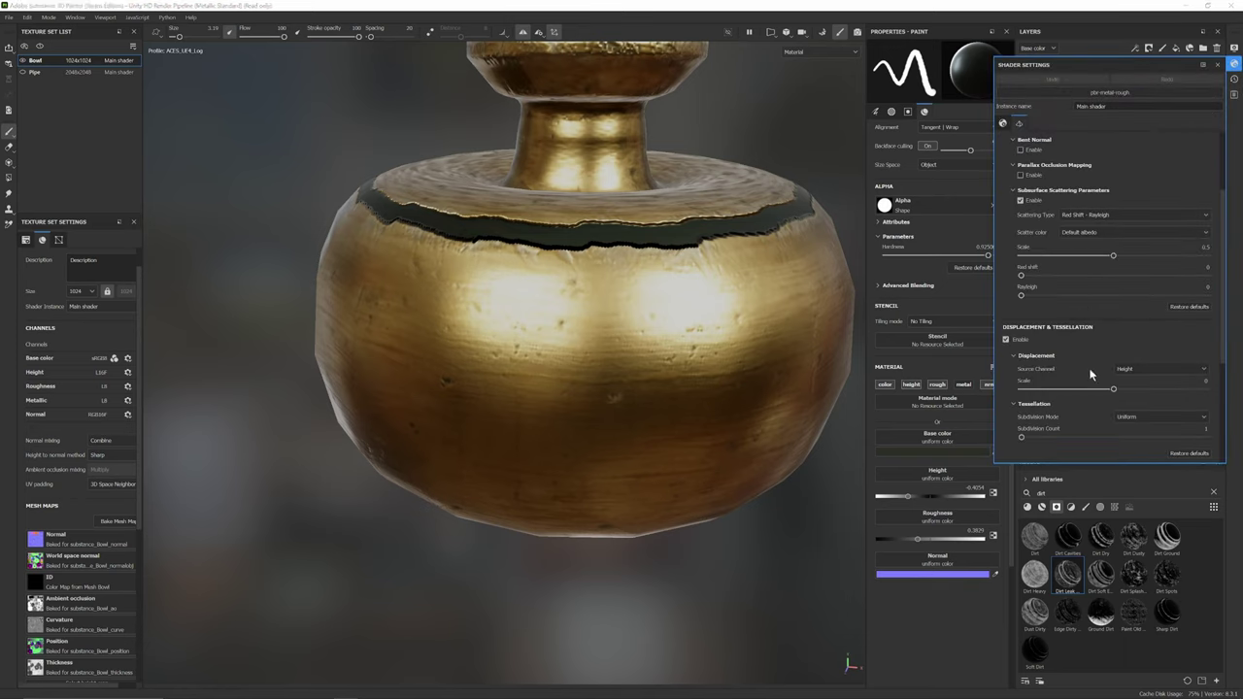
left_click(1007, 340)
scroll(1069, 360, "down", 2)
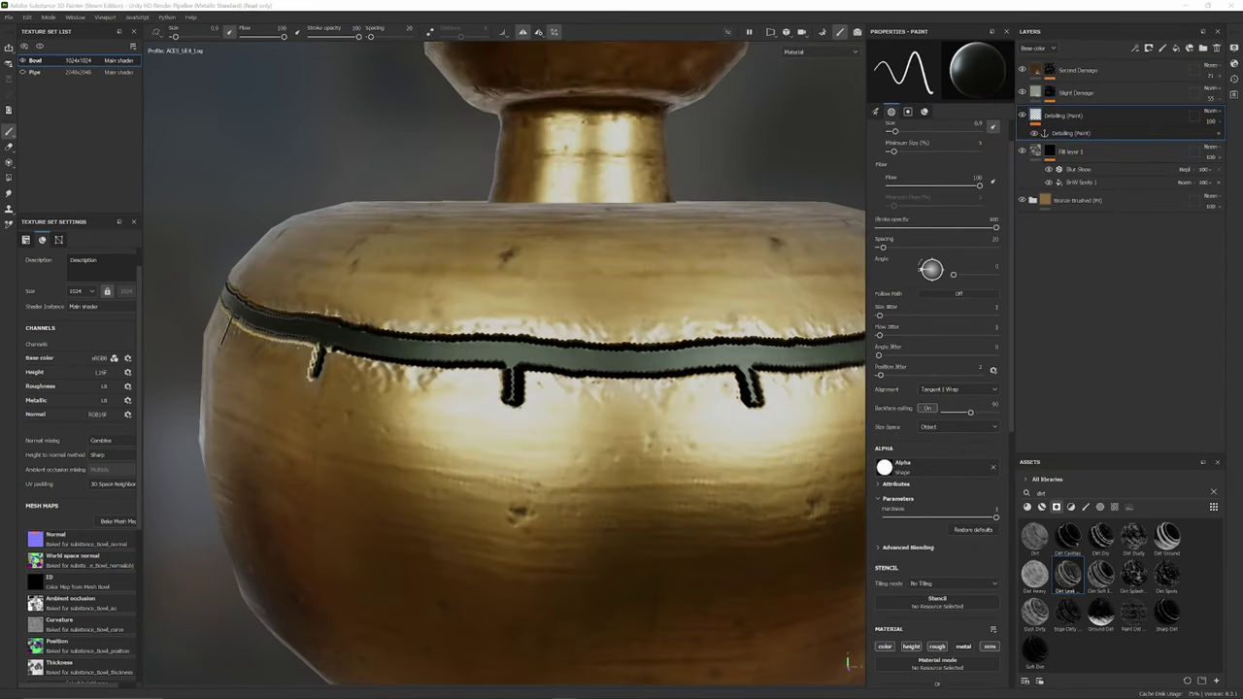
- Try a 2048 texture size on the Bowl texture set, compare the groove's edges, and undo the size change
left_click(91, 293)
left_click(83, 346)
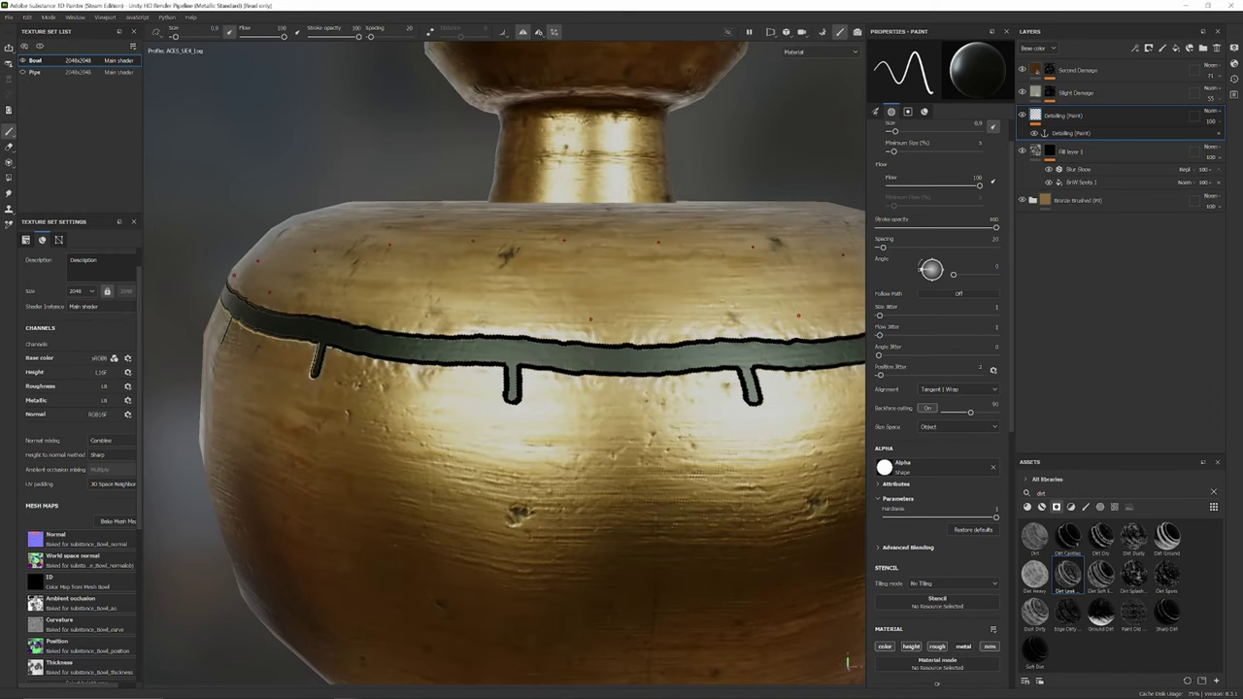
scroll(798, 316, "down", 2)
mouse_move(690, 350)
left_mouse_down("alt")
mouse_move(576, 340)
mouse_move(689, 349)
left_mouse_up("alt")
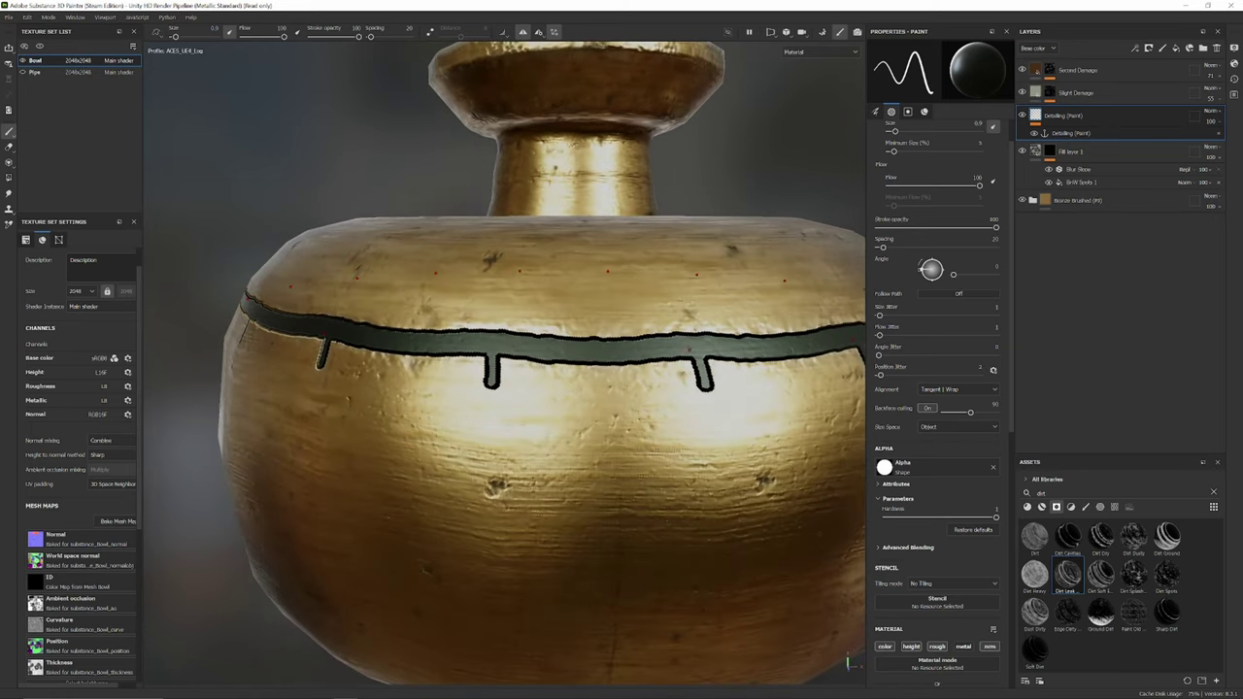
key("ctrl+z")
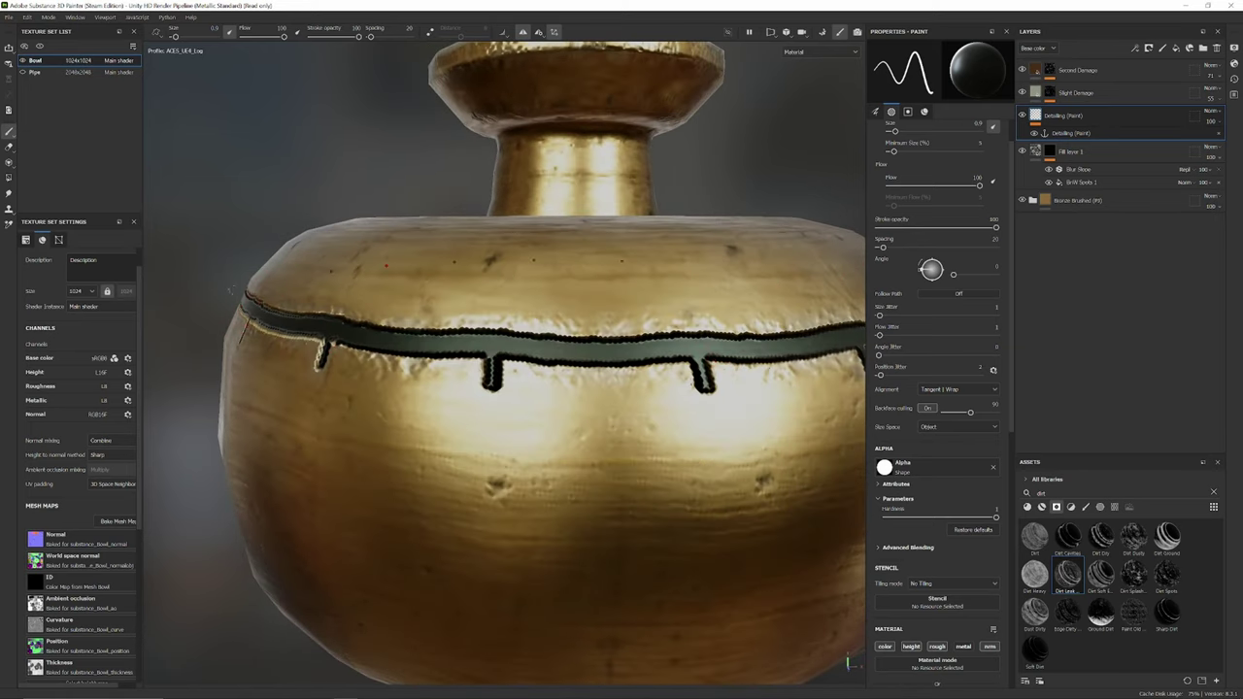
- Set the Bowl texture set's size to 2048 and inspect the painted groove and its short vertical notches up close
left_click(90, 293)
left_click(88, 340)
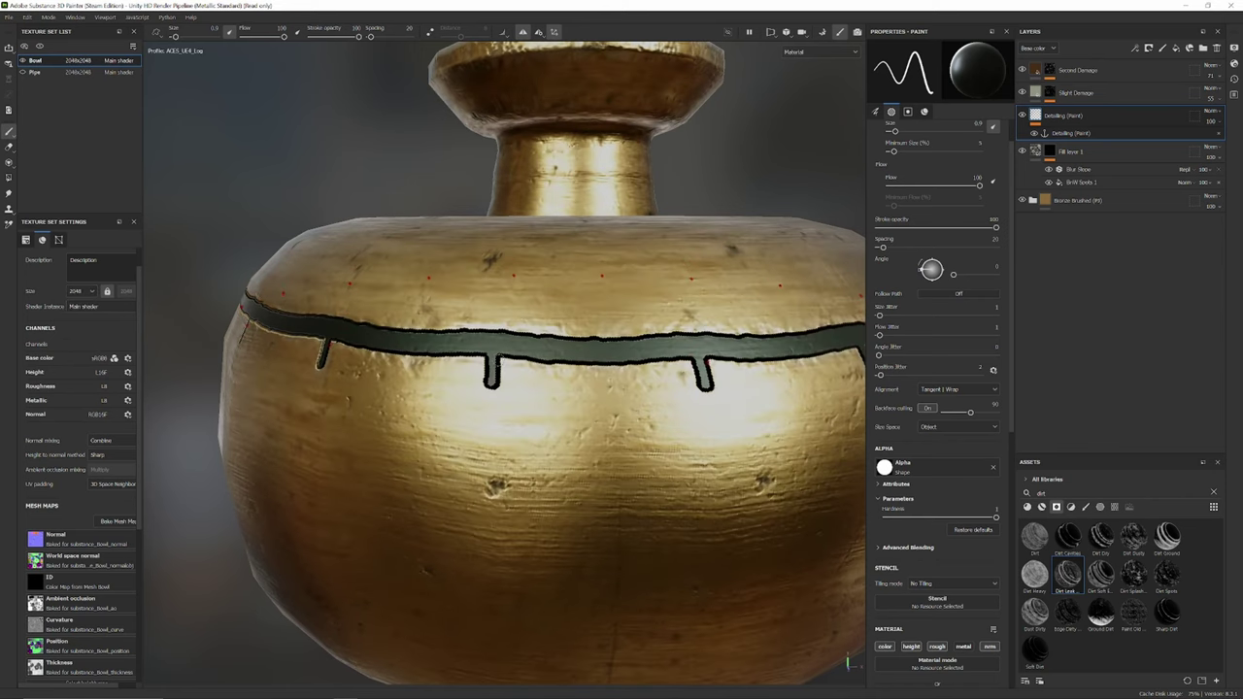
left_click_drag(705, 349, 703, 332, "alt")
right_click_drag(703, 332, 793, 336, "alt")
middle_click_drag(792, 336, 785, 361, "alt")
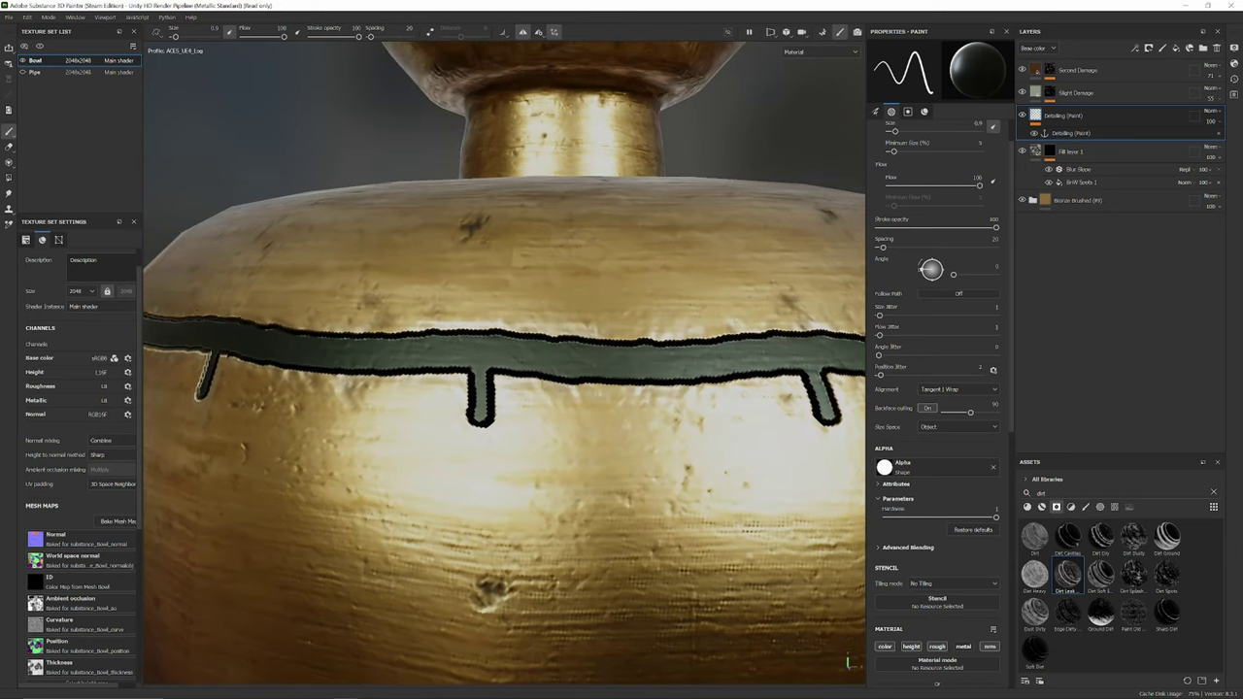
left_click(9, 147)
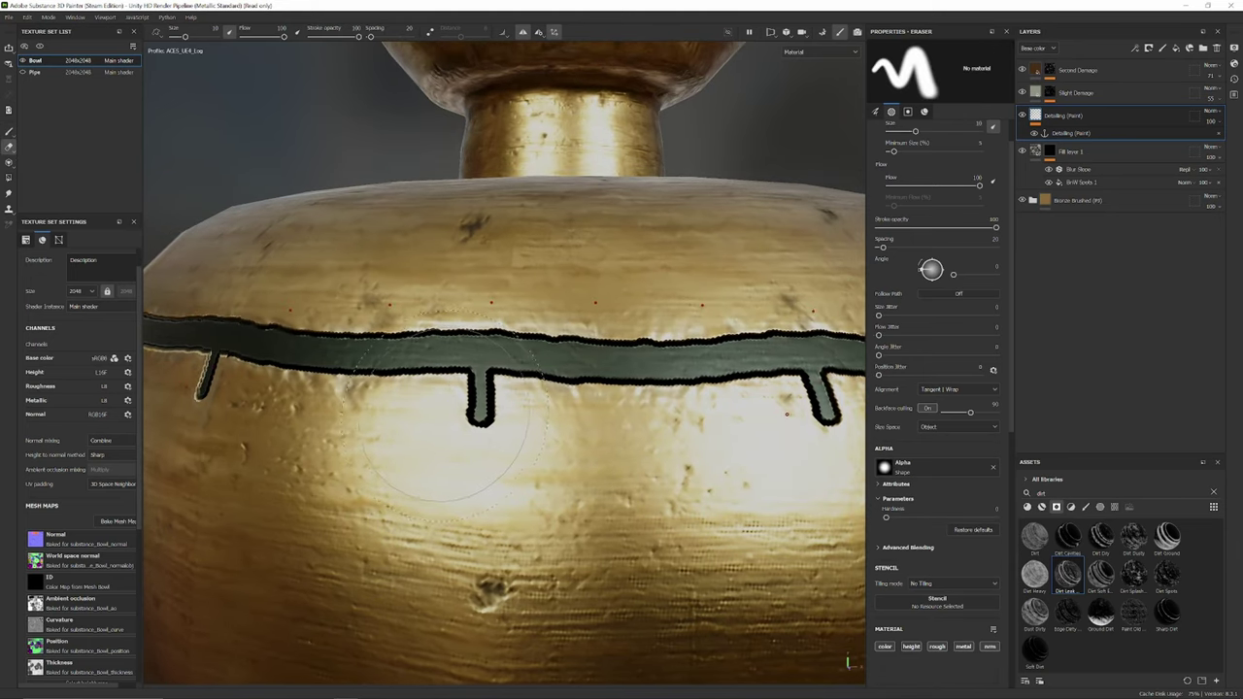
left_click_drag(448, 413, 463, 413)
key("ctrl+z")
left_click(9, 130)
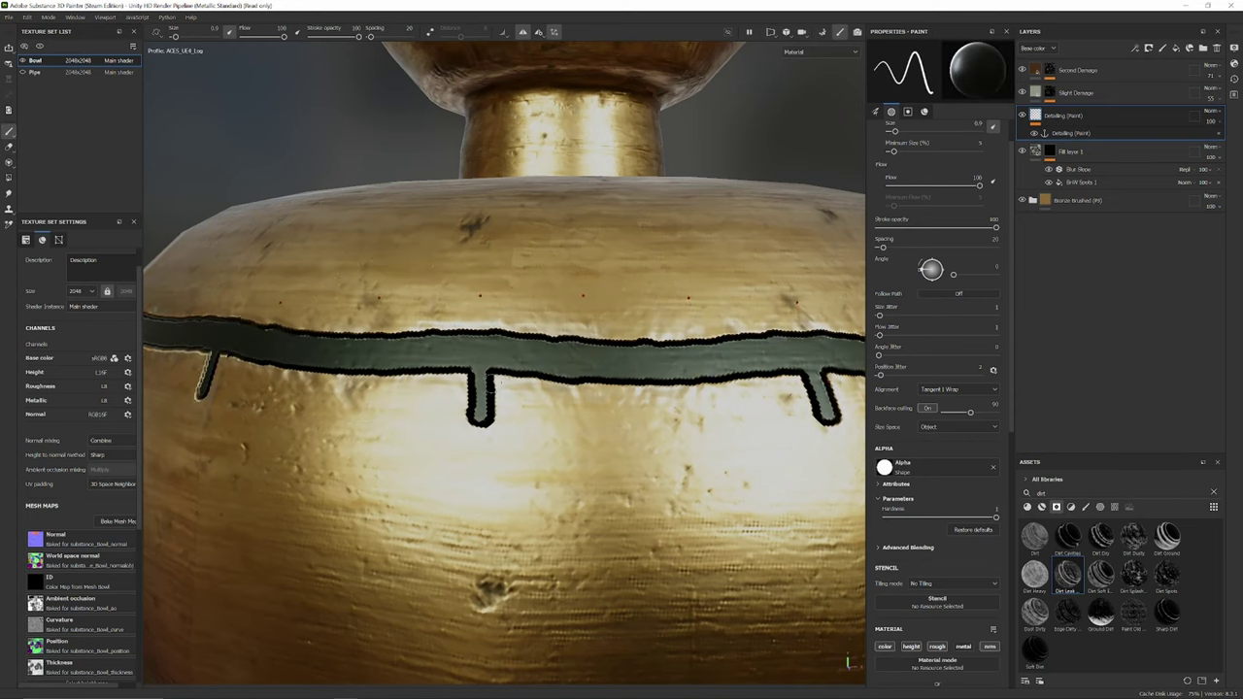
- Paint three more short notches below the shoulder groove and set the Bowl texture set's size back to 1024
mouse_move(487, 369)
left_mouse_down()
mouse_move(530, 391)
mouse_move(527, 433)
left_mouse_up()
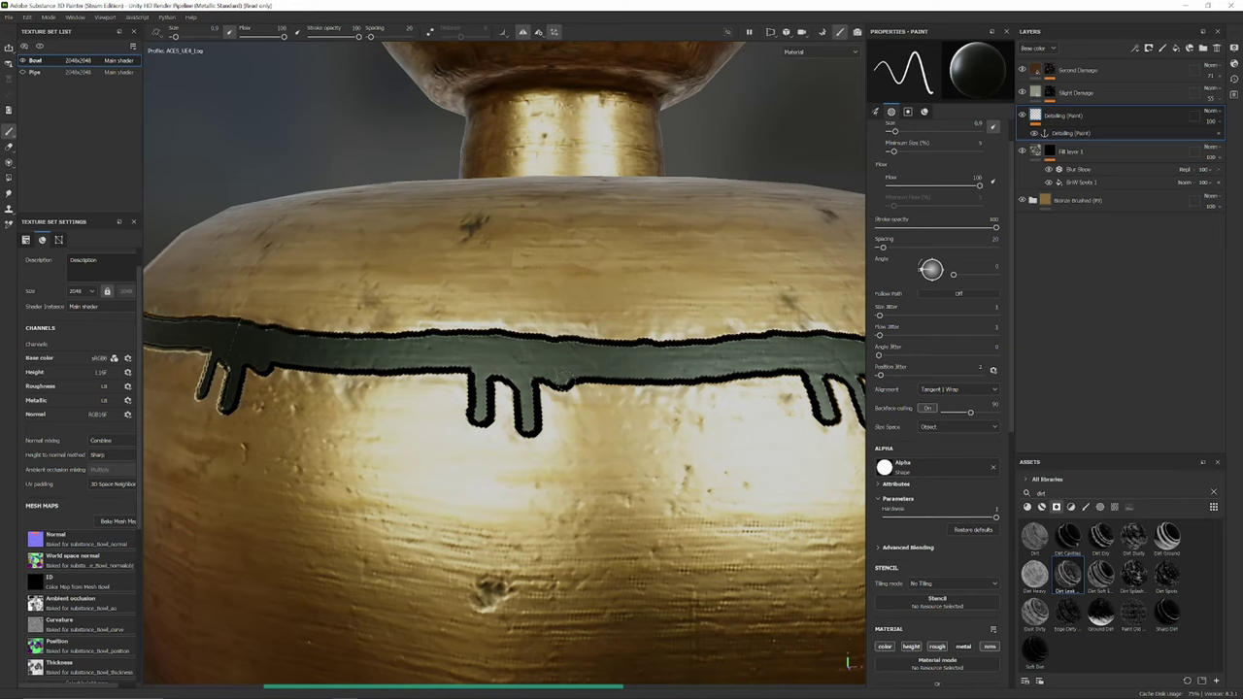
left_click_drag(563, 379, 573, 399)
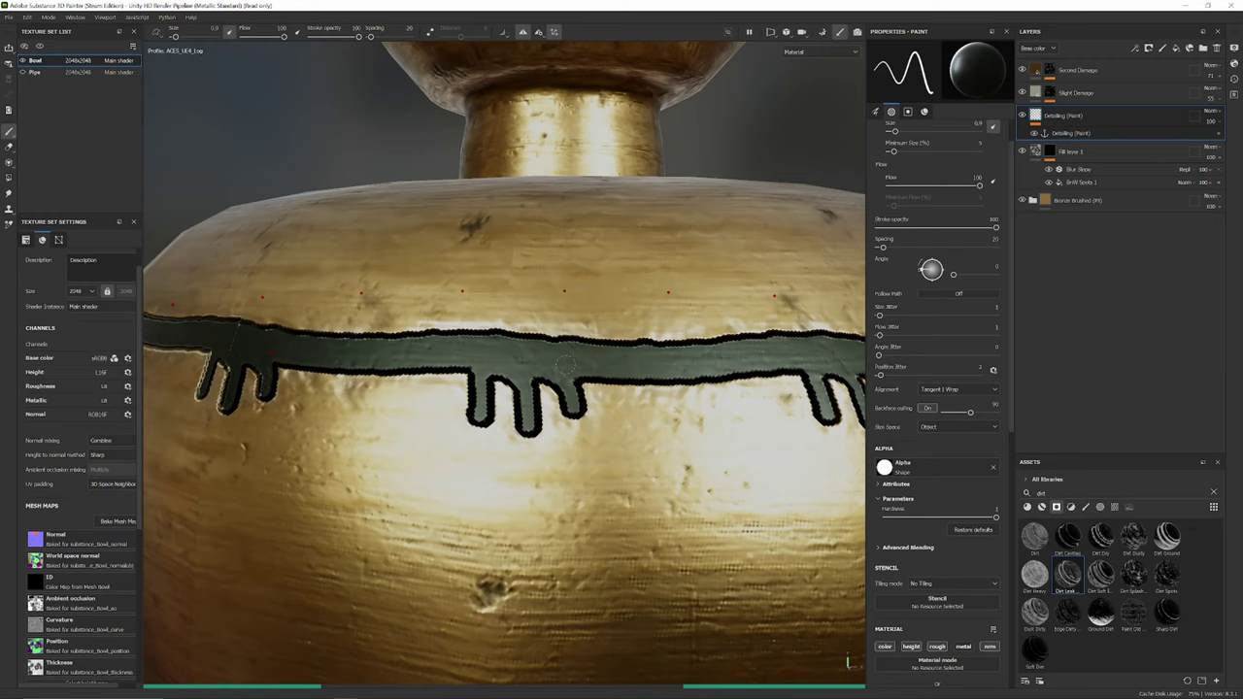
left_click_drag(565, 365, 624, 402)
scroll(623, 402, "down", 2)
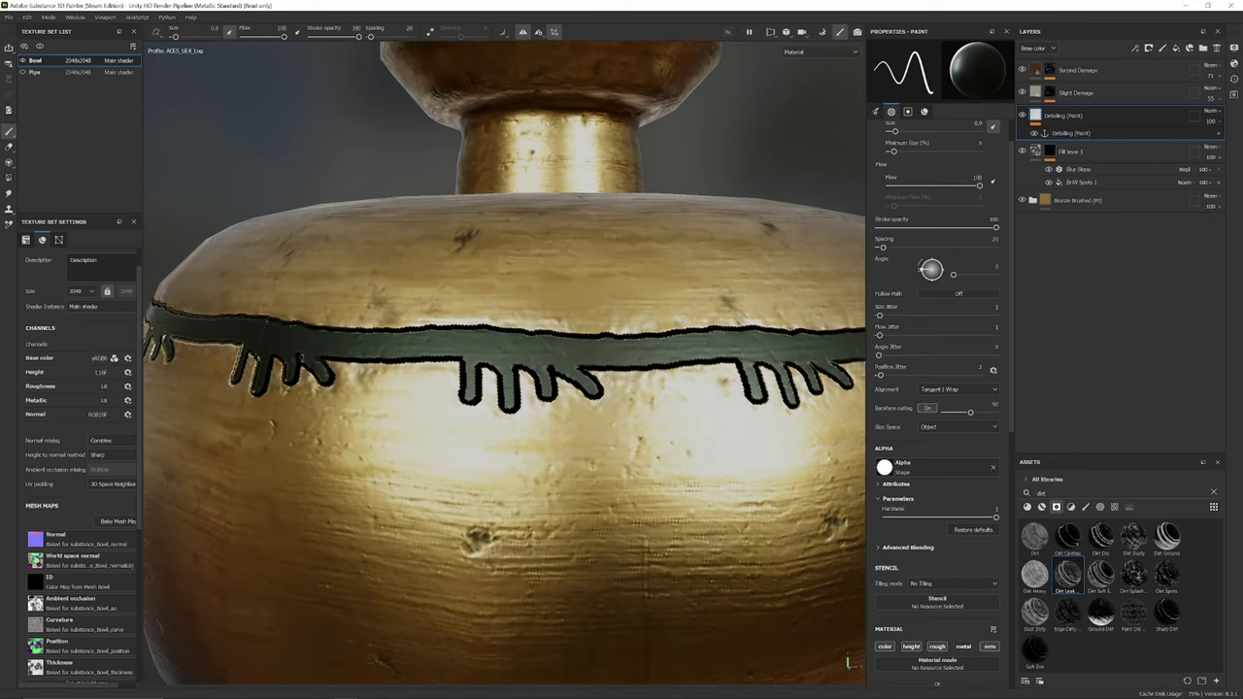
key("ctrl+z")
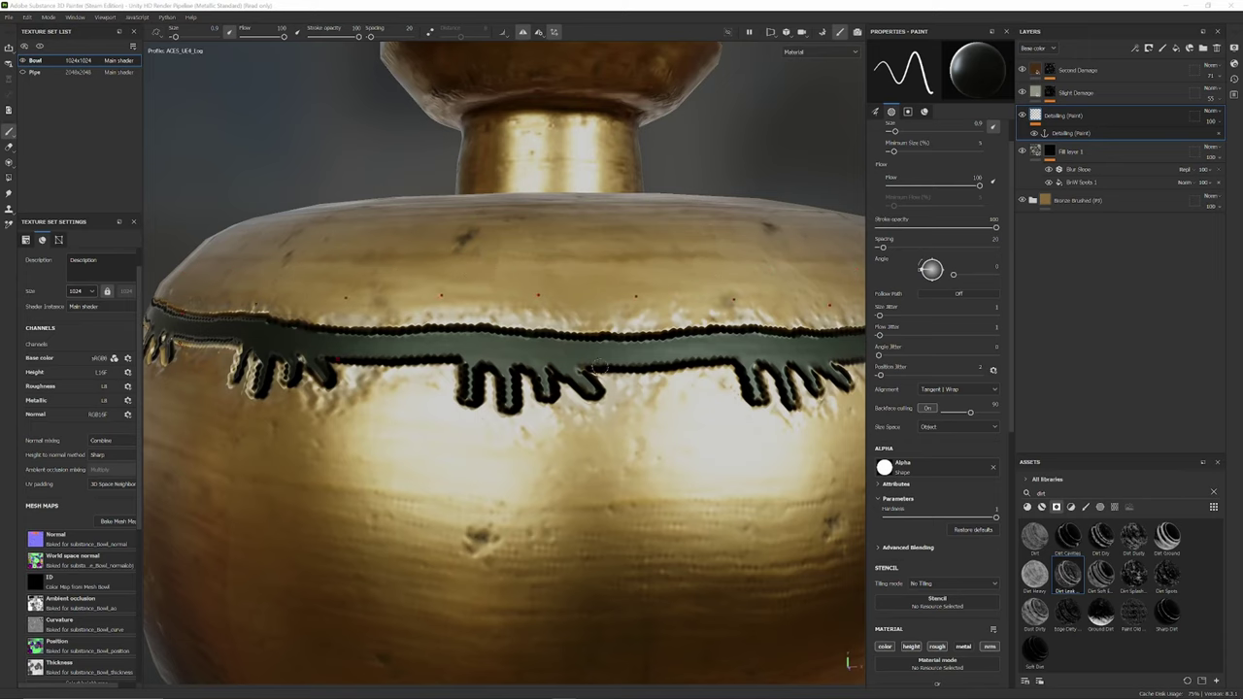
- Paint further vertical notches below the shoulder groove to complete the fringe around the bowl
left_click_drag(594, 367, 628, 416)
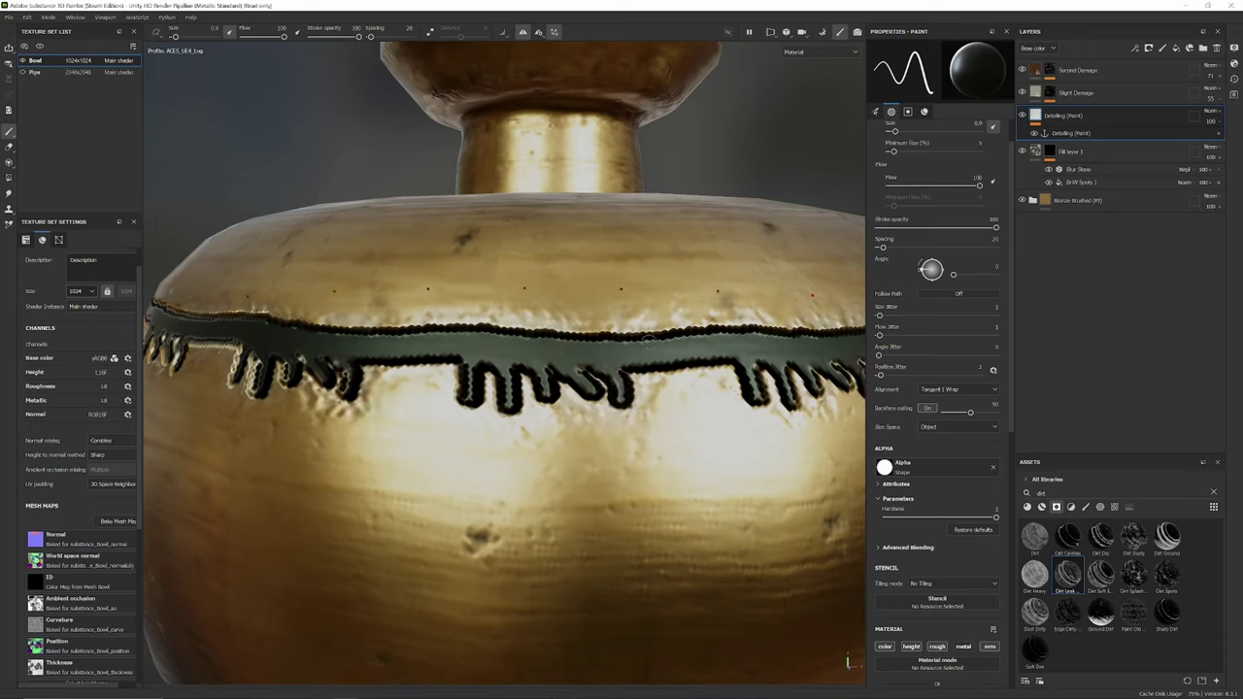
mouse_move(651, 361)
left_mouse_down()
mouse_move(657, 413)
mouse_move(690, 374)
mouse_move(692, 403)
left_mouse_up()
left_click_drag(720, 359, 725, 408)
scroll(725, 408, "down", 4)
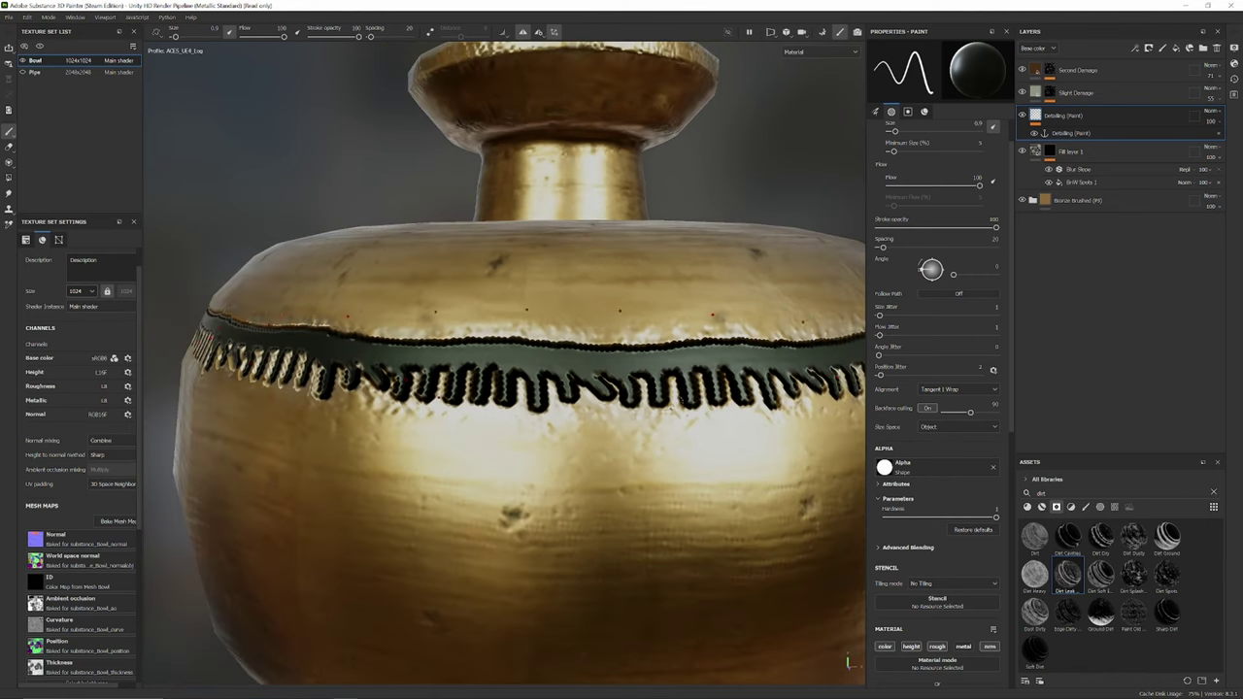
left_click_drag(532, 369, 510, 432, "alt")
scroll(507, 369, "up", 2)
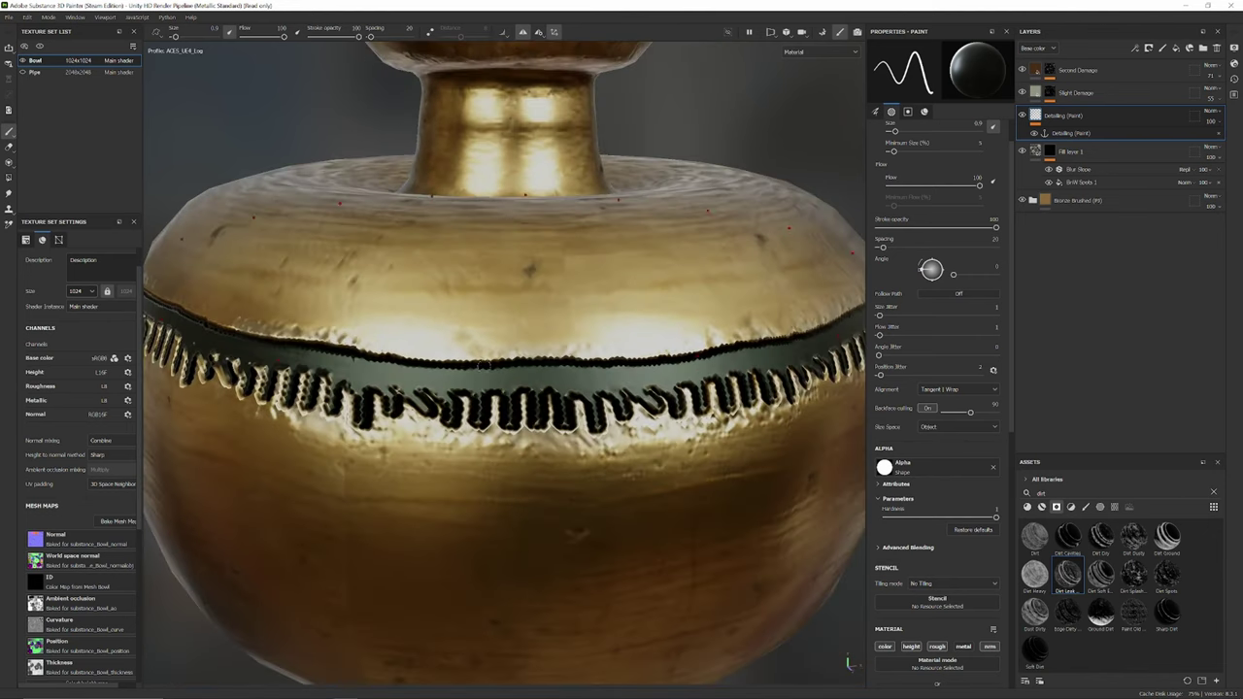
- Try painting short vertical grooves around the neck's base with brush size 2.15, and undo them
middle_click_drag(504, 352, 544, 446, "alt")
scroll(848, 663, "up", 3)
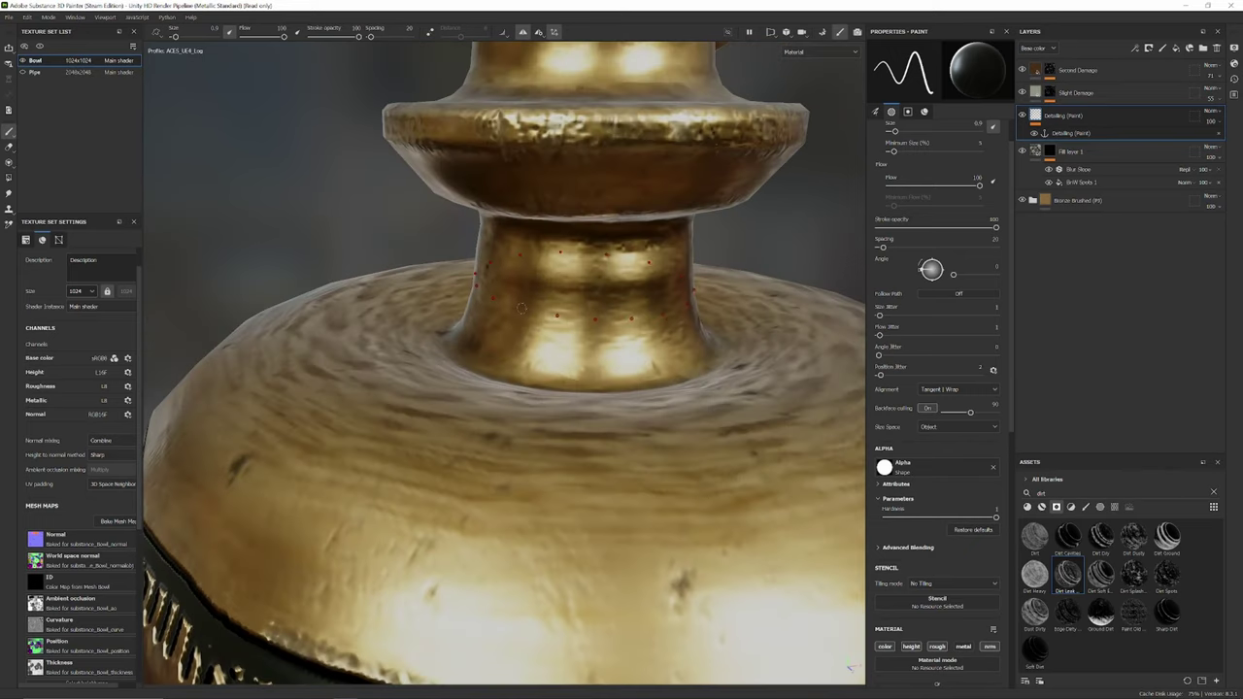
right_click_drag(527, 320, 523, 323, "ctrl")
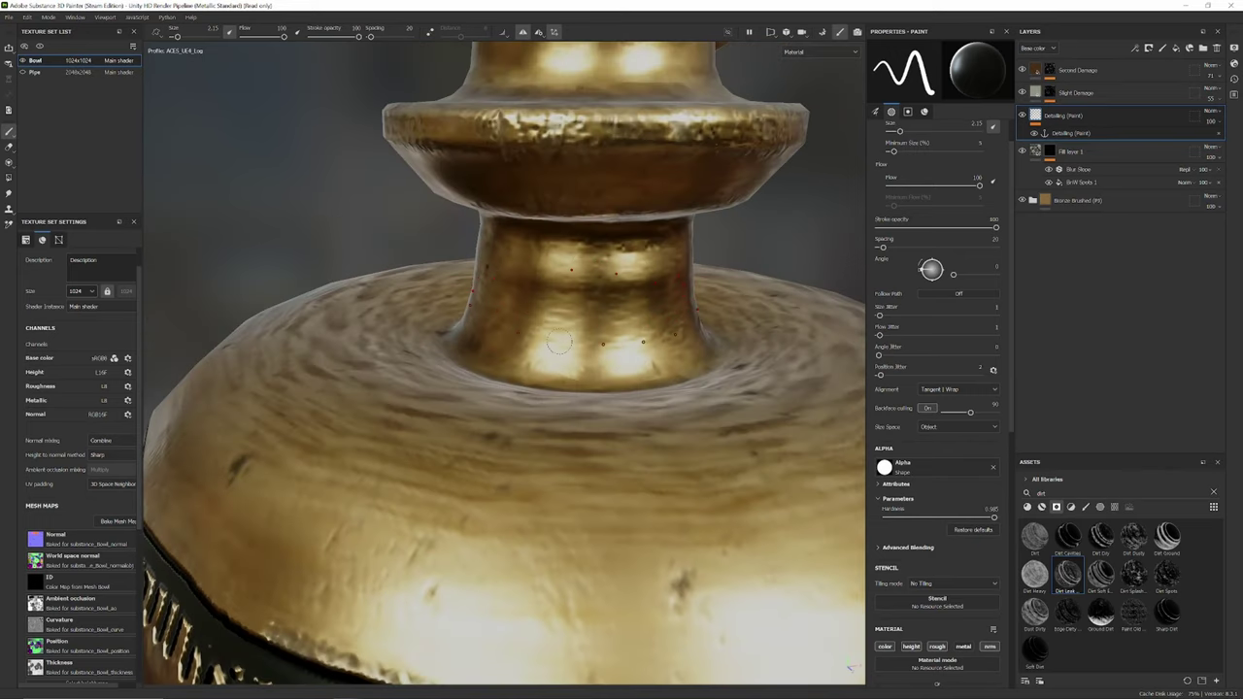
mouse_move(555, 378)
left_mouse_down("alt")
mouse_move(547, 351)
mouse_move(590, 394)
left_mouse_up("alt")
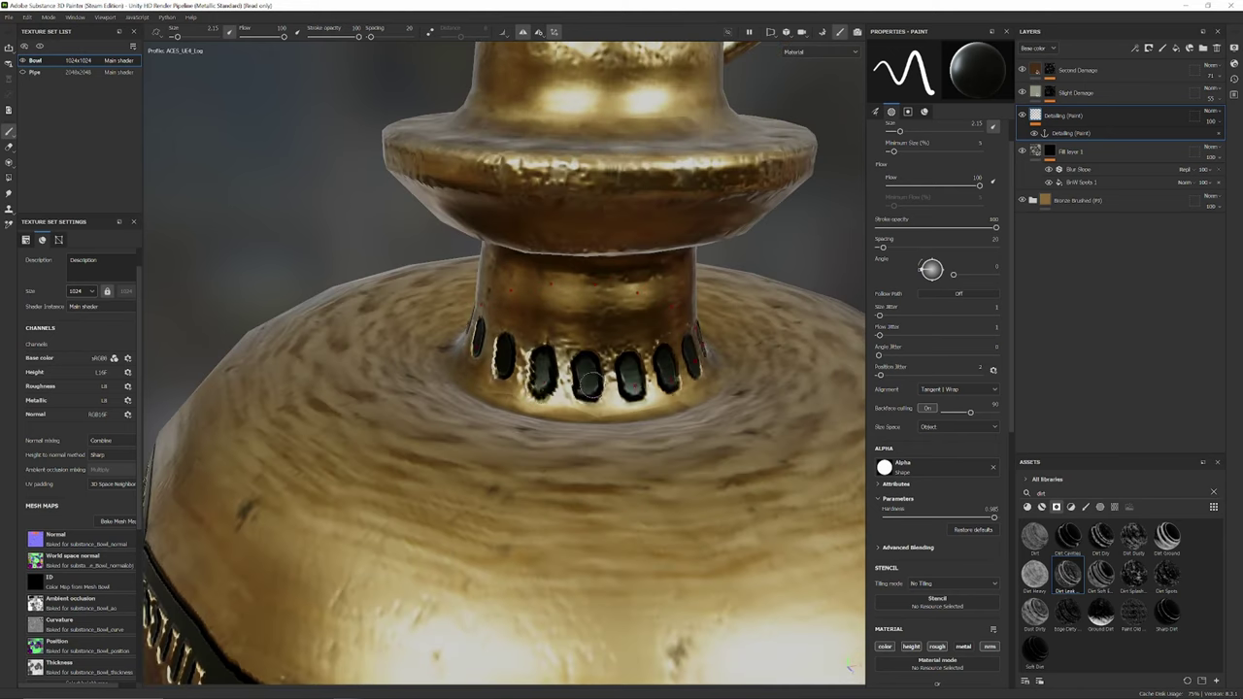
key("ctrl+z")
- Set the brush size to 1.35 and paint stepped grooves radiating from the neck's base across the shoulder, with a short dash beside each
right_click_drag(598, 375, 596, 376, "ctrl")
key("bracketleft")
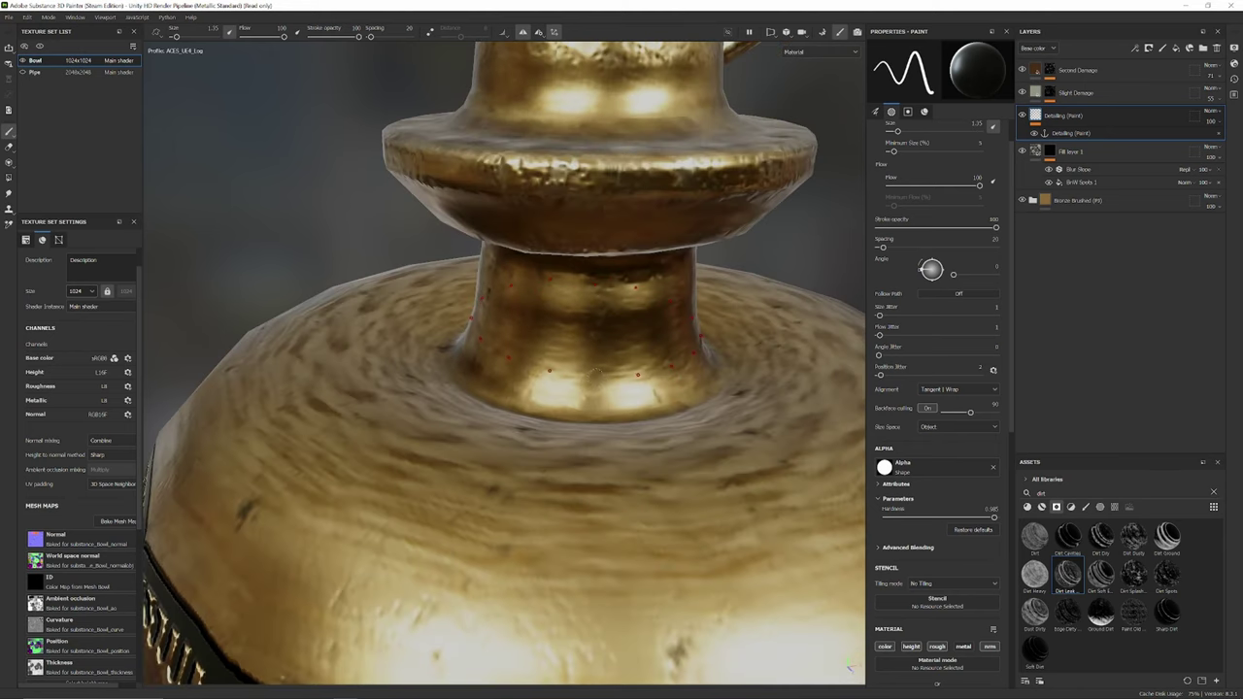
mouse_move(592, 366)
left_mouse_down()
mouse_move(594, 460)
mouse_move(540, 462)
mouse_move(527, 522)
mouse_move(622, 536)
left_mouse_up()
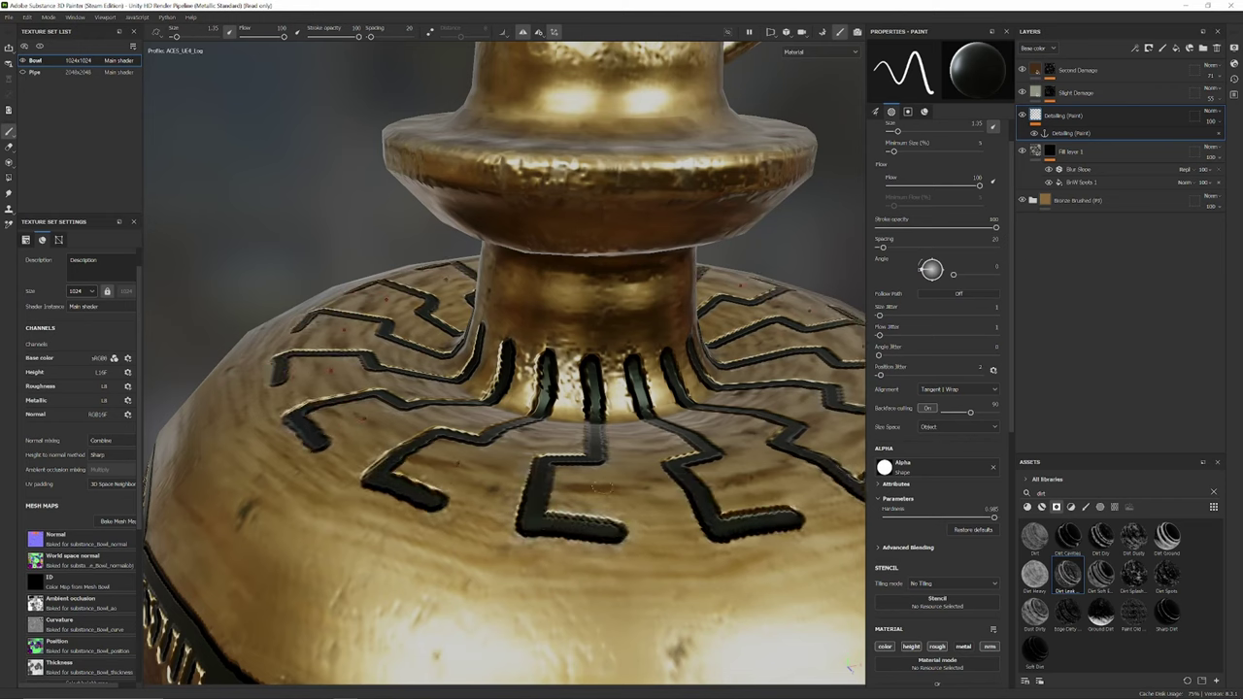
mouse_move(579, 485)
left_mouse_down()
mouse_move(630, 494)
mouse_move(626, 437)
mouse_move(580, 432)
mouse_move(617, 470)
mouse_move(672, 473)
mouse_move(682, 515)
left_mouse_up()
scroll(630, 492, "down", 2)
scroll(672, 473, "up", 2)
scroll(738, 418, "up", 2)
left_click_drag(787, 388, 665, 349, "alt")
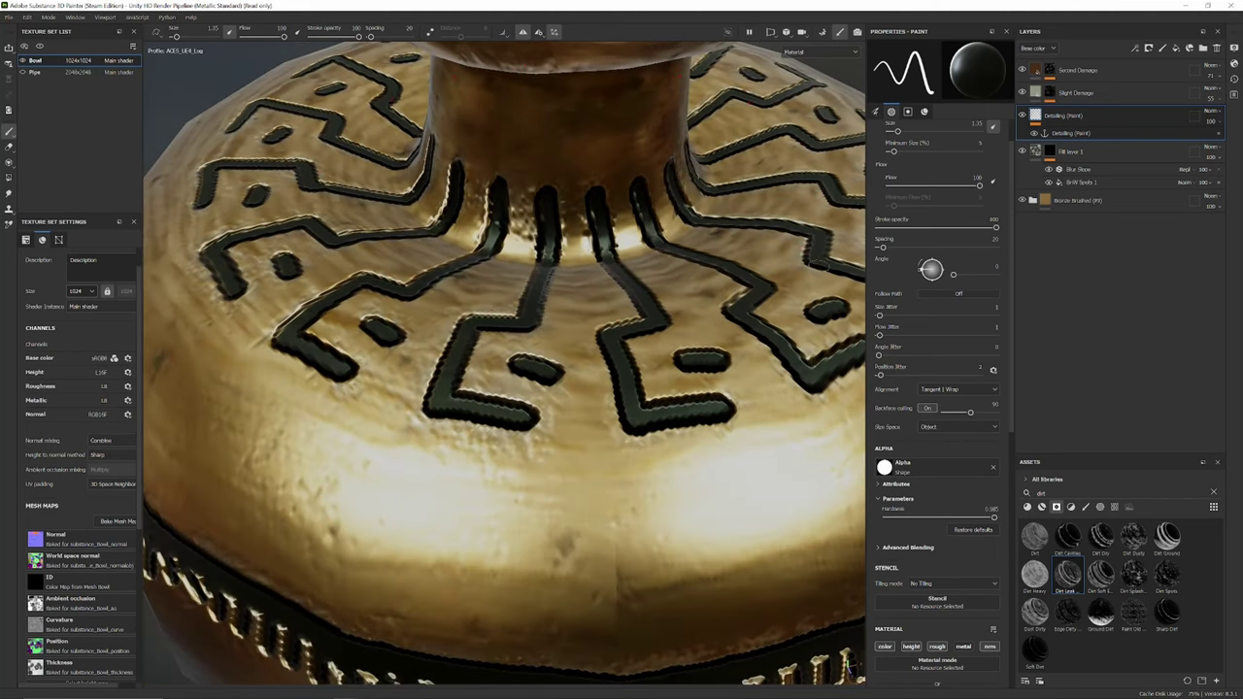
right_click_drag(728, 318, 679, 386, "alt")
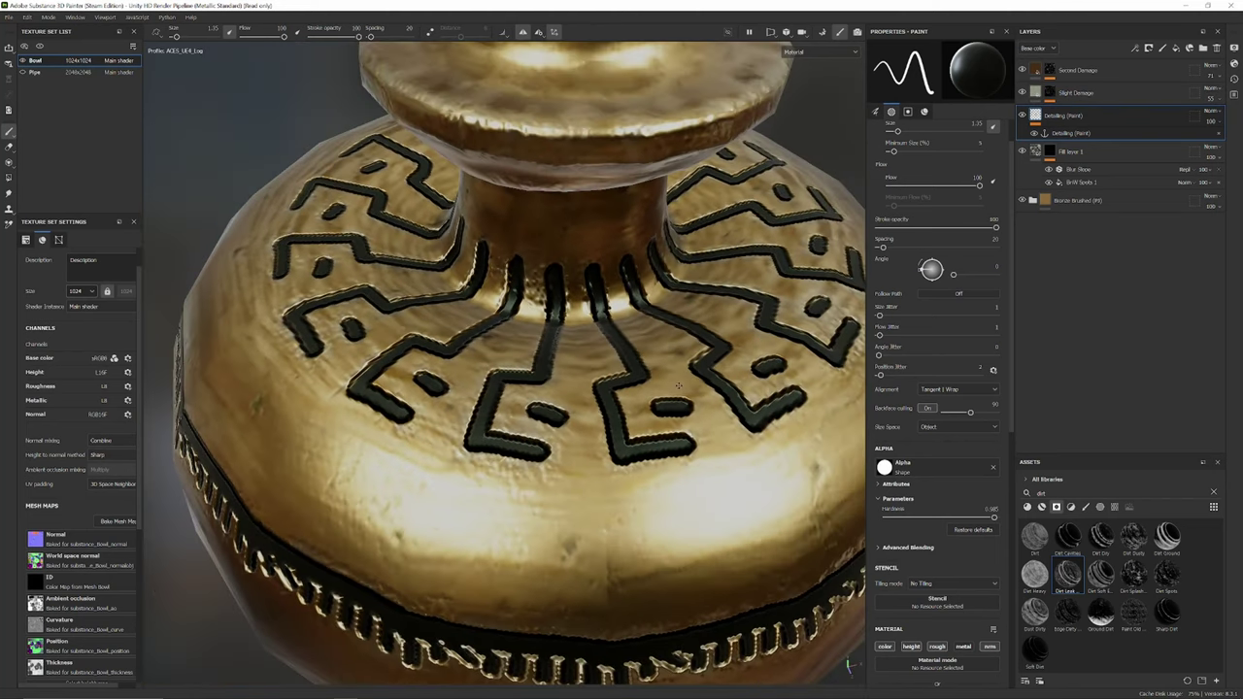
right_click_drag(723, 301, 675, 350, "alt")
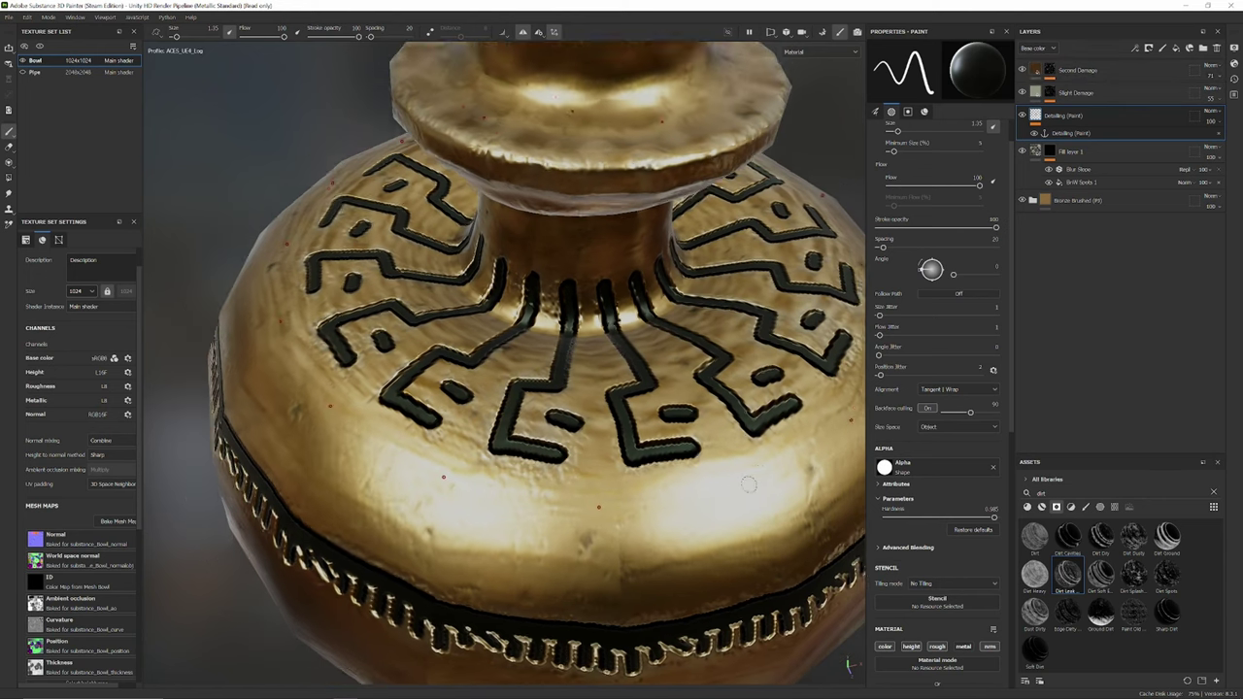
left_click_drag(675, 349, 691, 277, "alt")
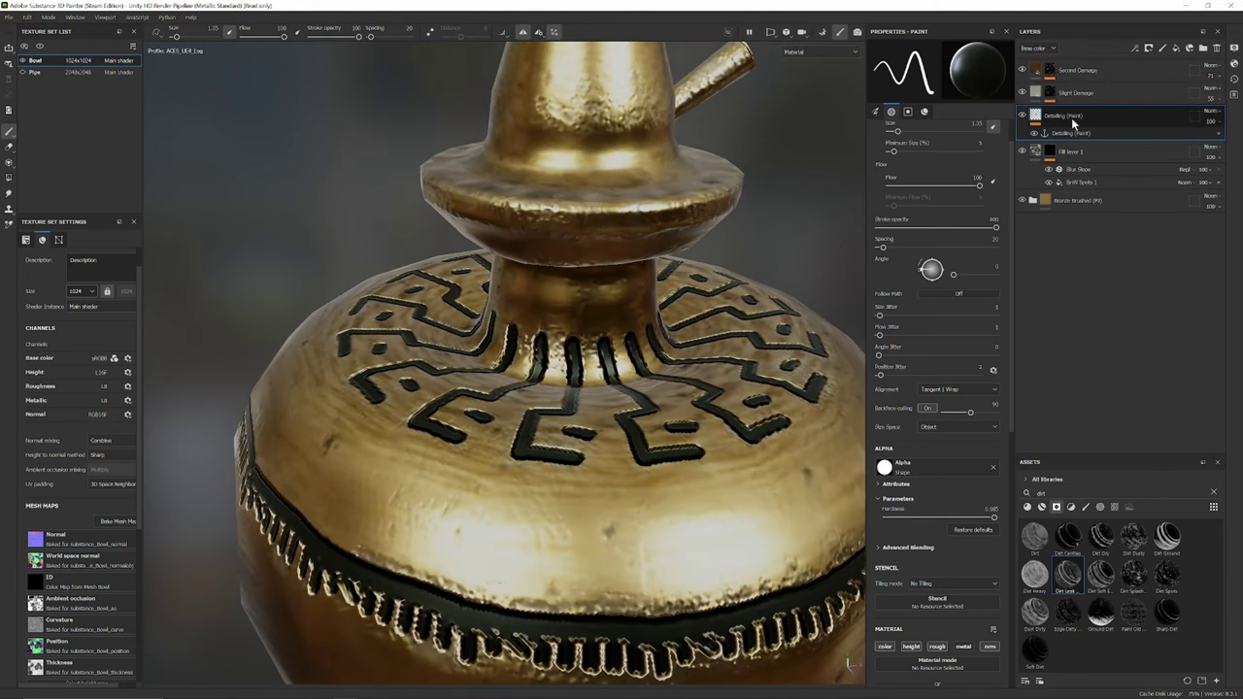
- Try painting short radial strokes between the stepped pattern and the fringed groove, and undo them
right_click_drag(578, 351, 581, 387, "alt")
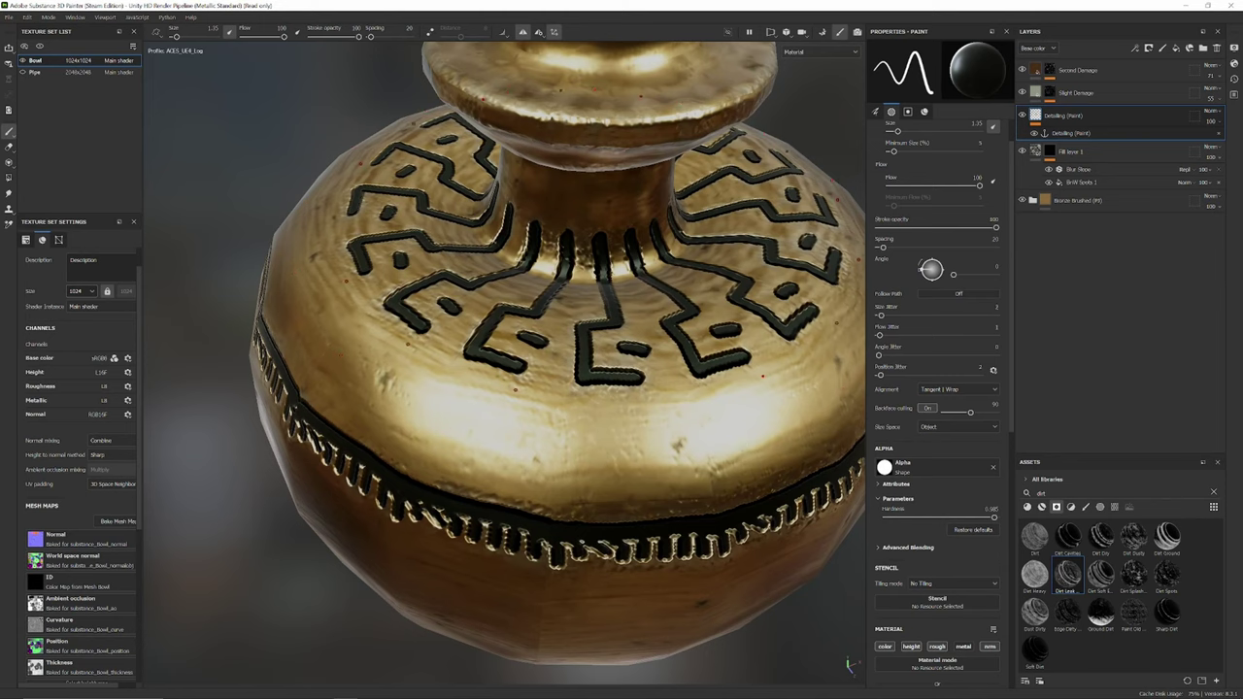
left_click_drag(645, 400, 648, 463)
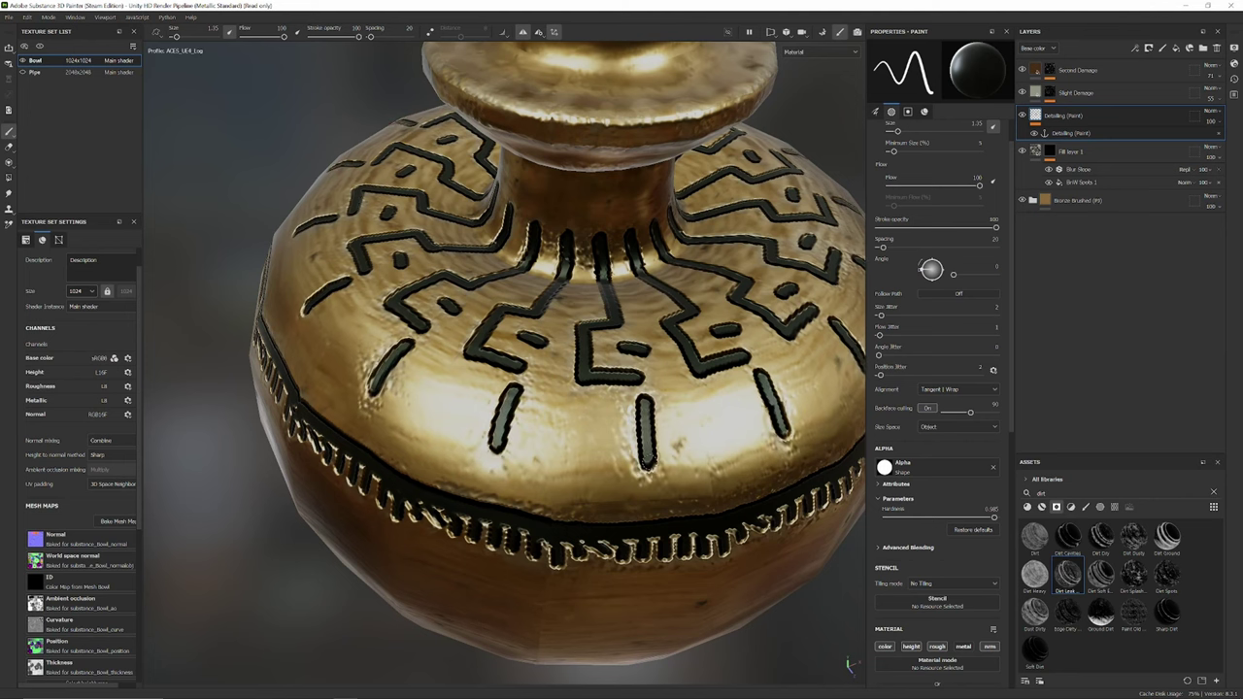
scroll(648, 470, "down", 2)
key("ctrl+z")
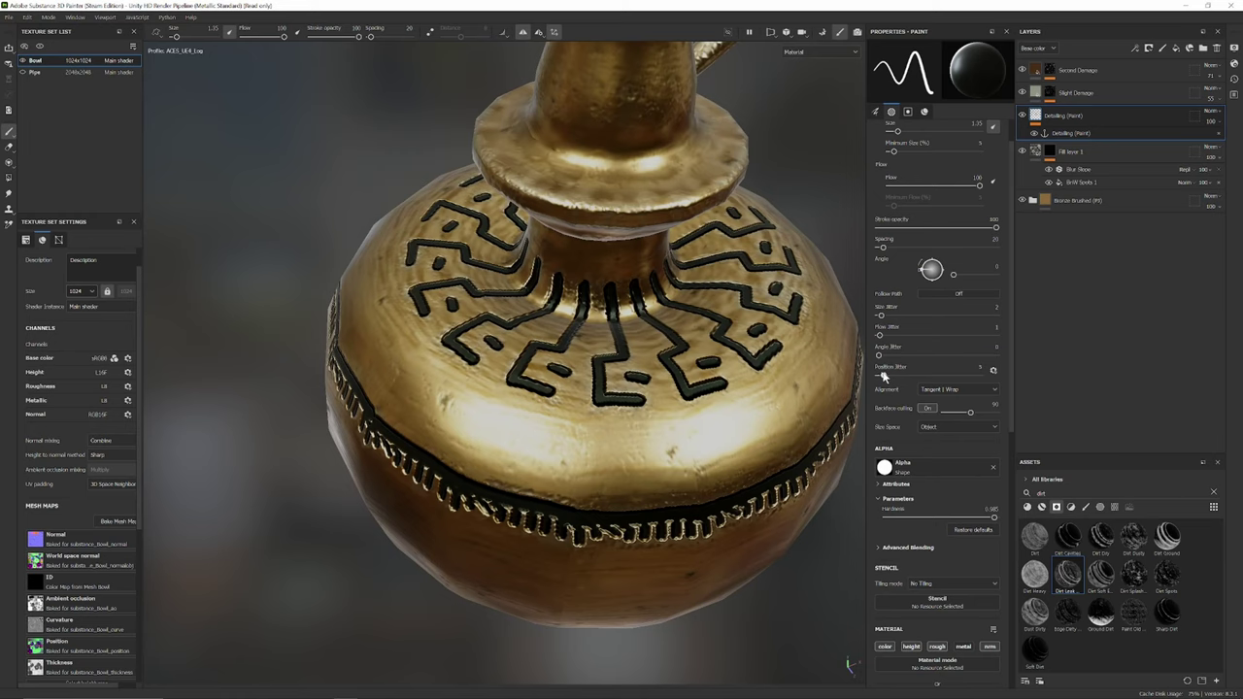
- Set the radial symmetry count to 8
mouse_move(915, 65)
left_mouse_down()
mouse_move(902, 65)
mouse_move(912, 85)
left_mouse_up()
left_click(539, 33)
double_click(660, 111)
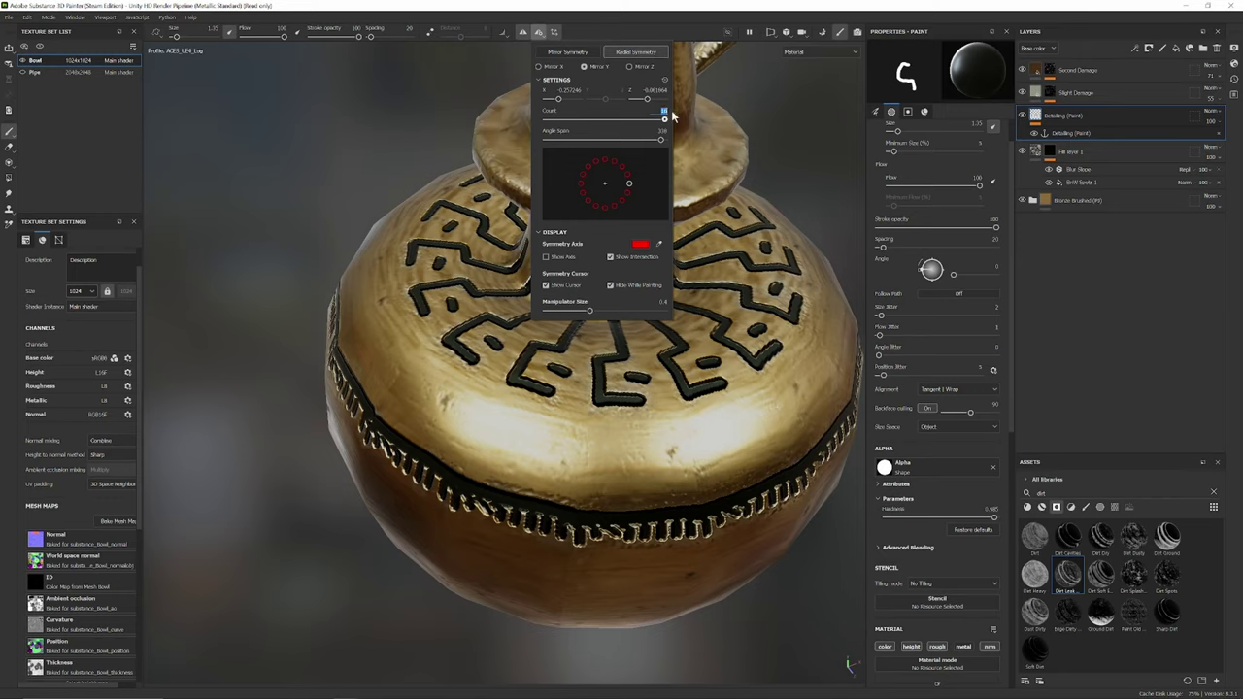
type("8")
- Try a dot and a freehand stroke on the bowl's shoulder with the new symmetry, undoing each
left_click(593, 449)
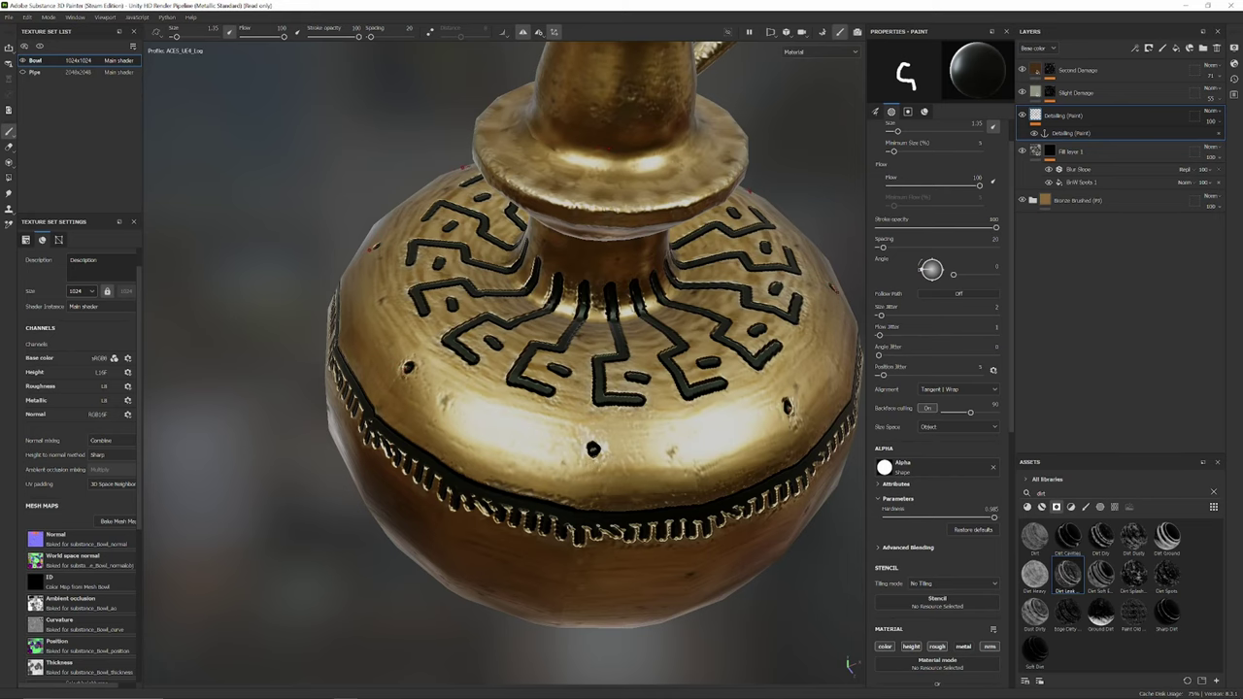
key("ctrl+z")
left_click_drag(593, 466, 417, 396)
key("ctrl+z")
- Paint a wavy groove around the shoulder and a pattern of scallops, circles, triangles and vertical lines around the bowl's body
scroll(465, 555, "up", 2)
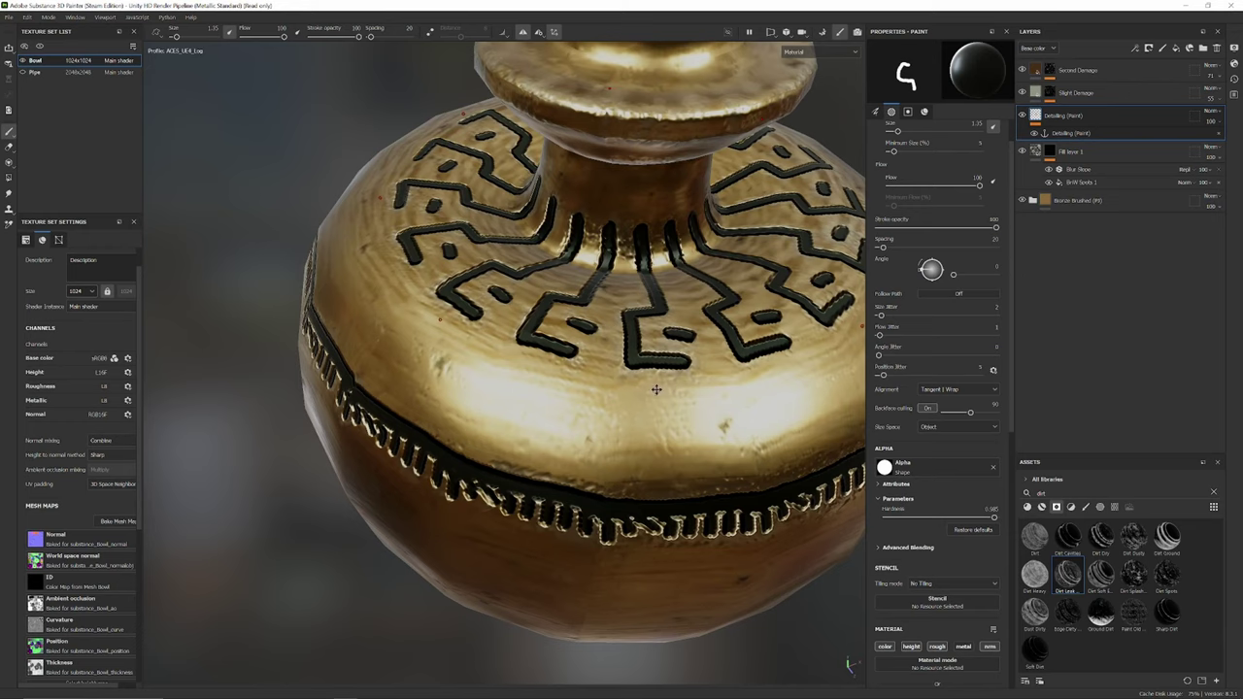
middle_click_drag(657, 389, 579, 408, "alt")
mouse_move(532, 493)
left_mouse_down()
mouse_move(587, 434)
mouse_move(612, 423)
mouse_move(646, 430)
left_mouse_up()
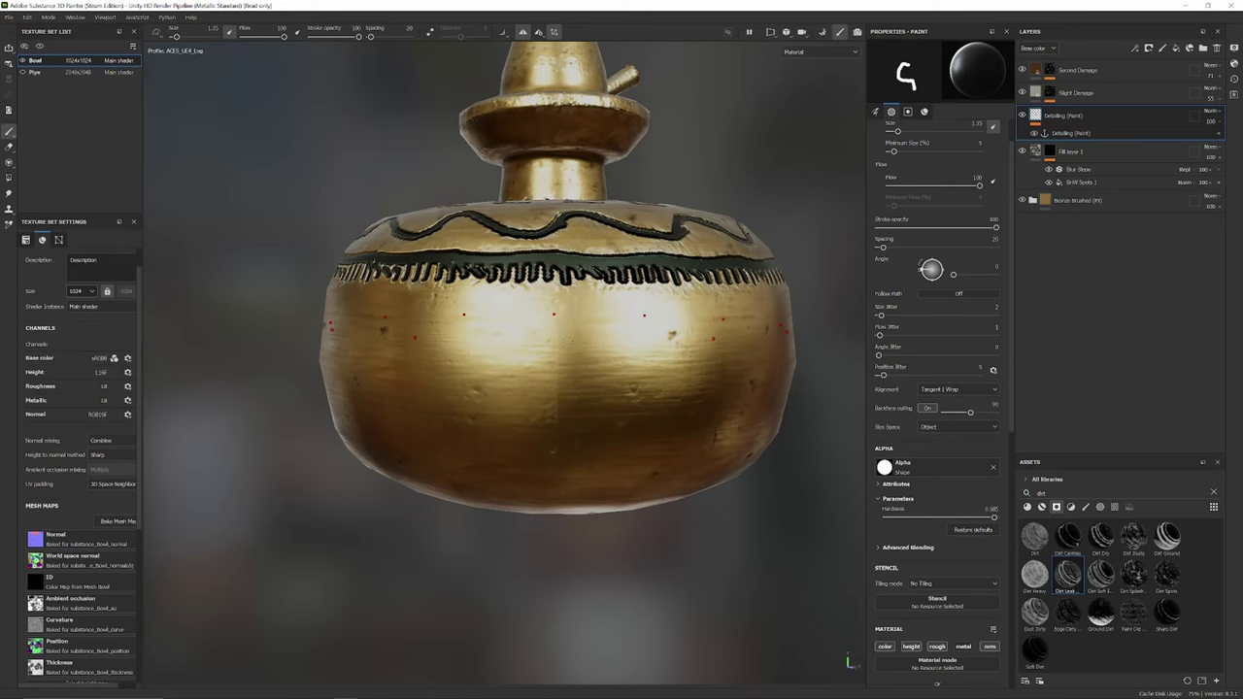
left_click_drag(556, 334, 573, 329)
mouse_move(581, 300)
left_mouse_down()
mouse_move(576, 366)
mouse_move(585, 303)
left_mouse_up()
left_click_drag(563, 371, 560, 448)
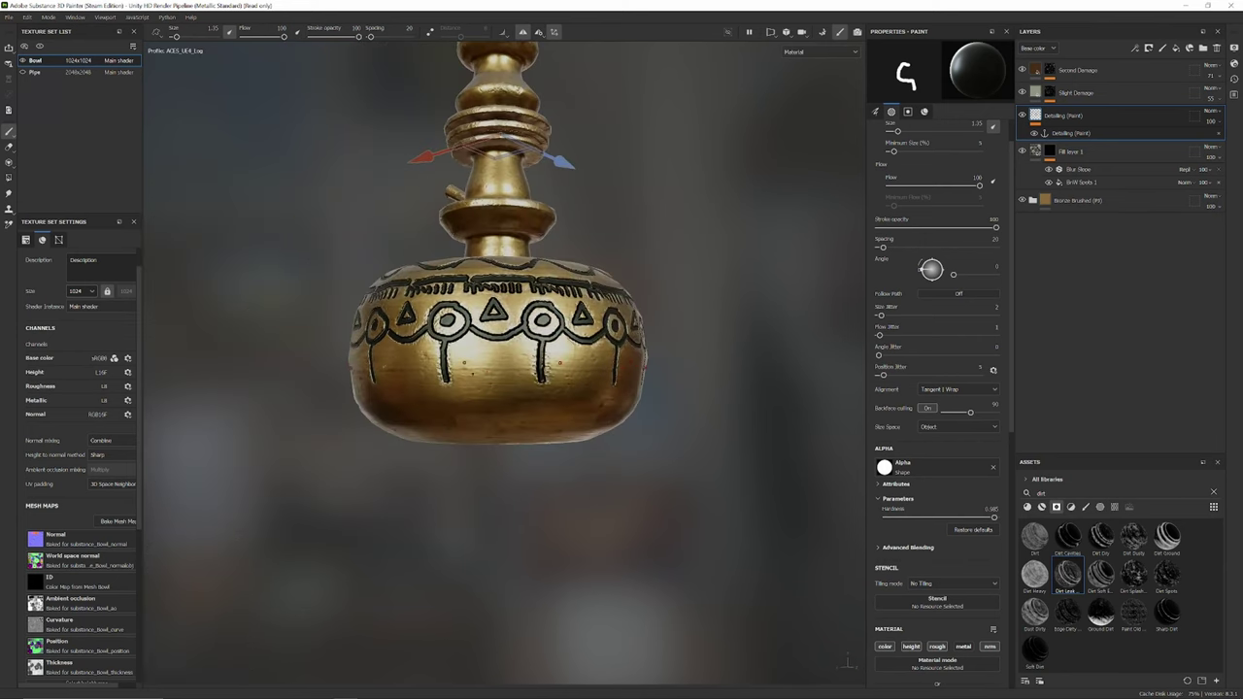
- Paint a dot with an upward-curving arc beneath it between the body's vertical lines, undoing the extra dots tried near the arc's end
left_click(491, 355)
left_click_drag(457, 369, 514, 377)
left_click(461, 382)
key("ctrl+z")
left_click(460, 383)
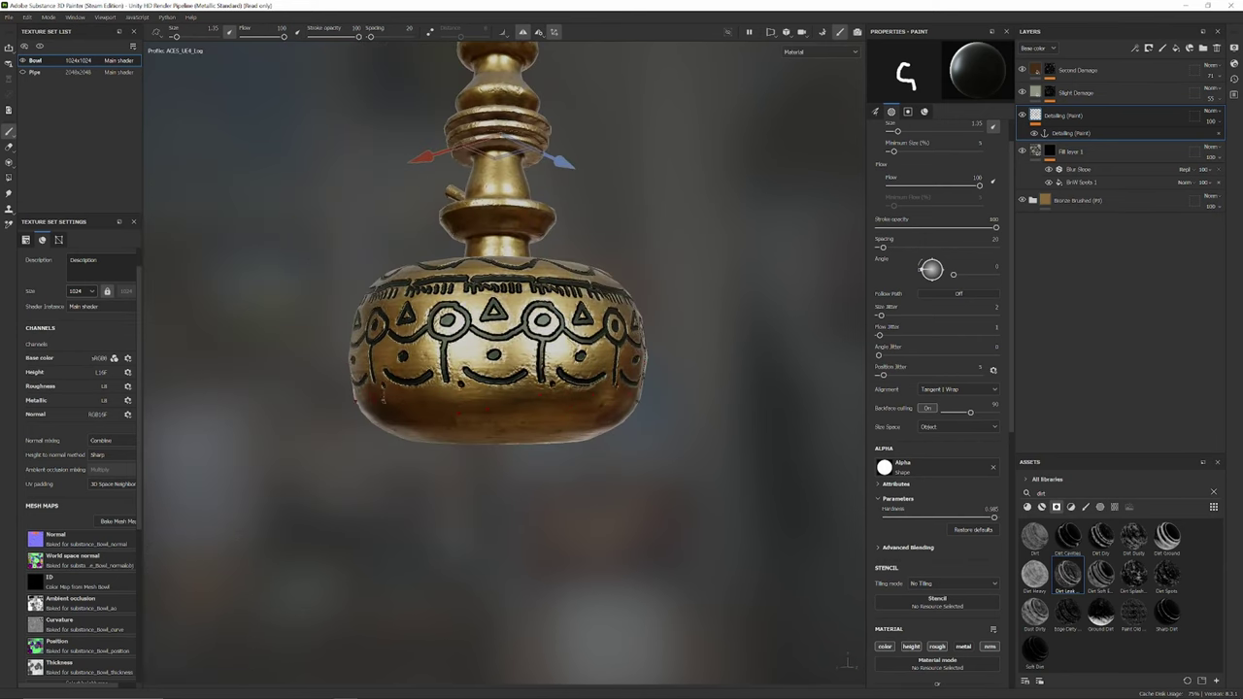
key("ctrl+z")
- Try painting straight L-shaped grooves below the arcs, and undo them
left_click(460, 382)
left_click(461, 425, "shift")
left_click(512, 425, "shift")
left_click_drag(512, 426, 515, 393, "alt")
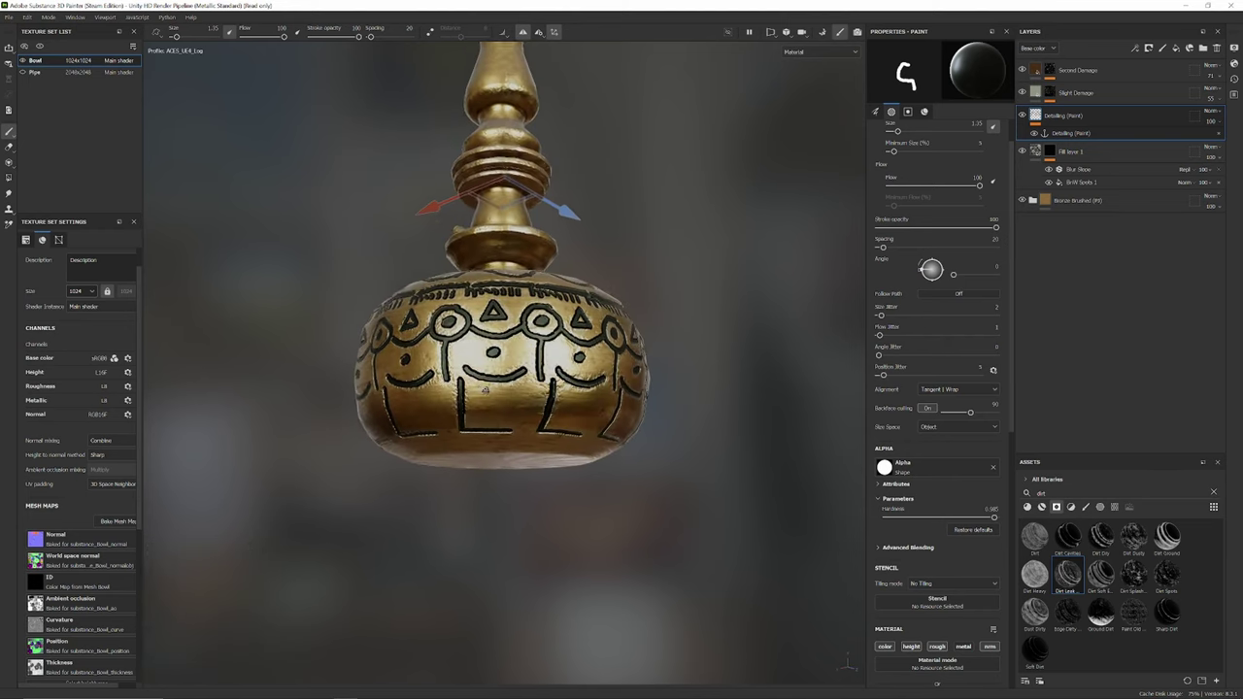
scroll(505, 388, "up", 2)
key("ctrl+z")
key("ctrl+z")
- Paint small dots near the ends of the arcs, and paint a horizontal stroke around the bowl's lower body with brush size 4.25
left_click(451, 378)
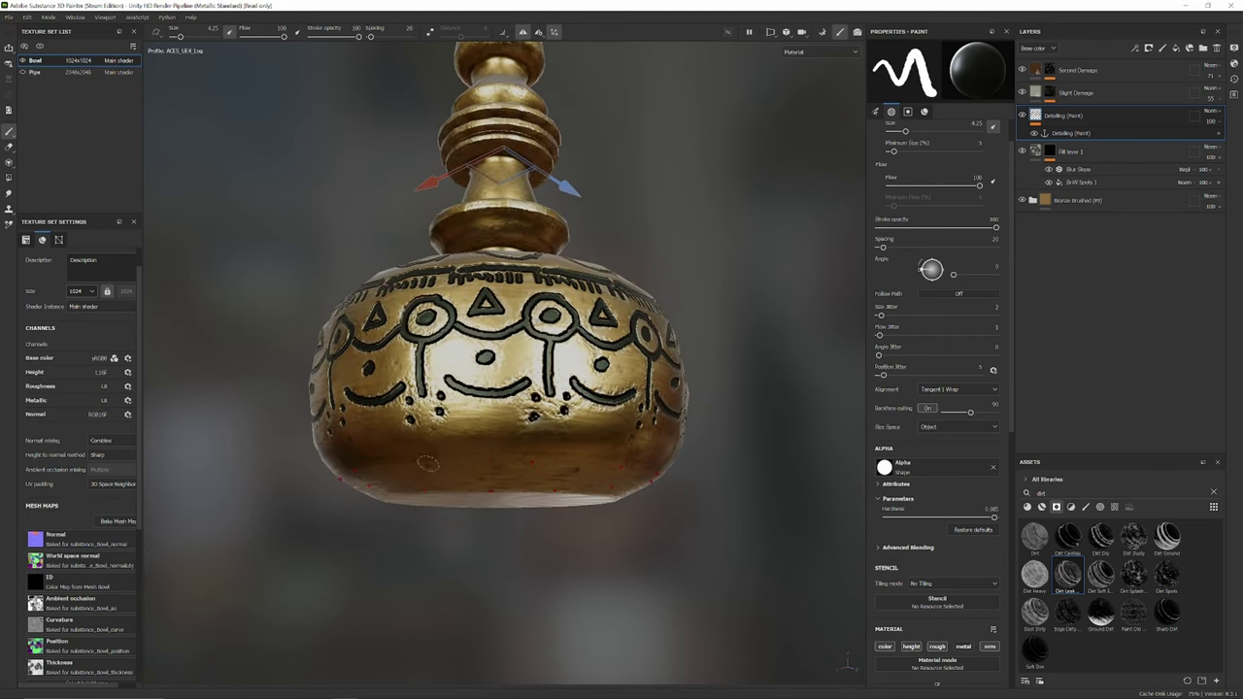
left_click_drag(388, 458, 512, 456)
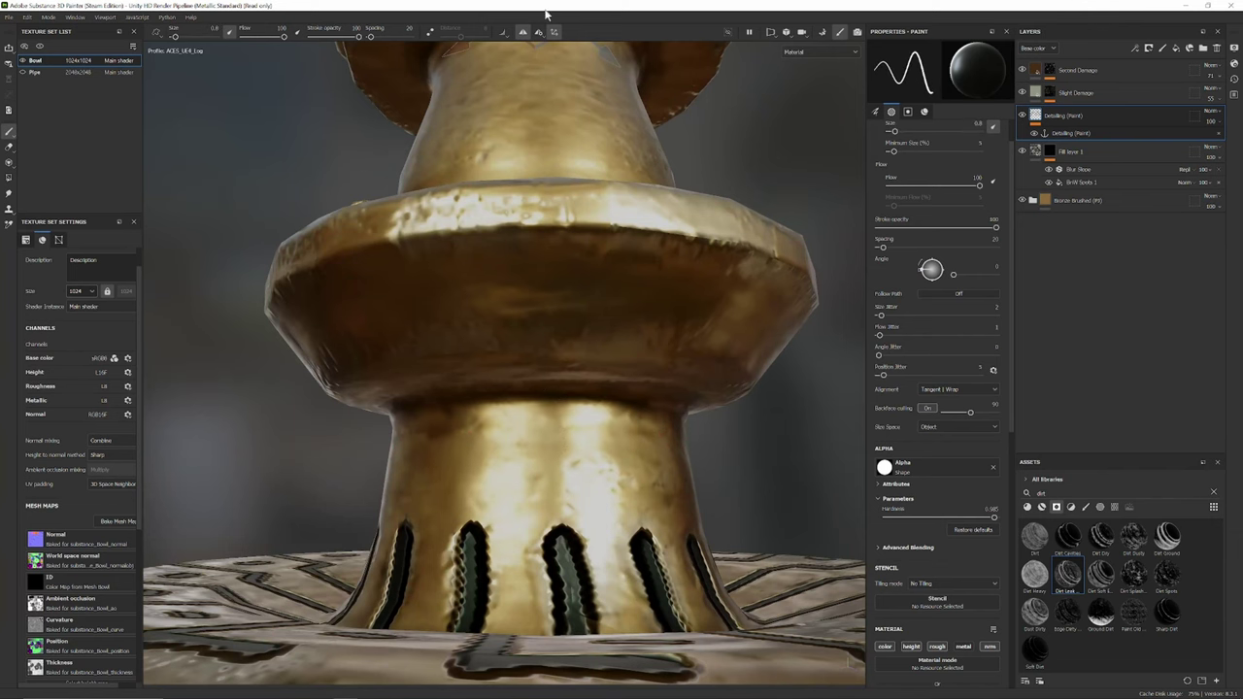
- Try painting staggered rows of radially symmetric dots around the neck section between the flange and the stacked rings
left_click(539, 32)
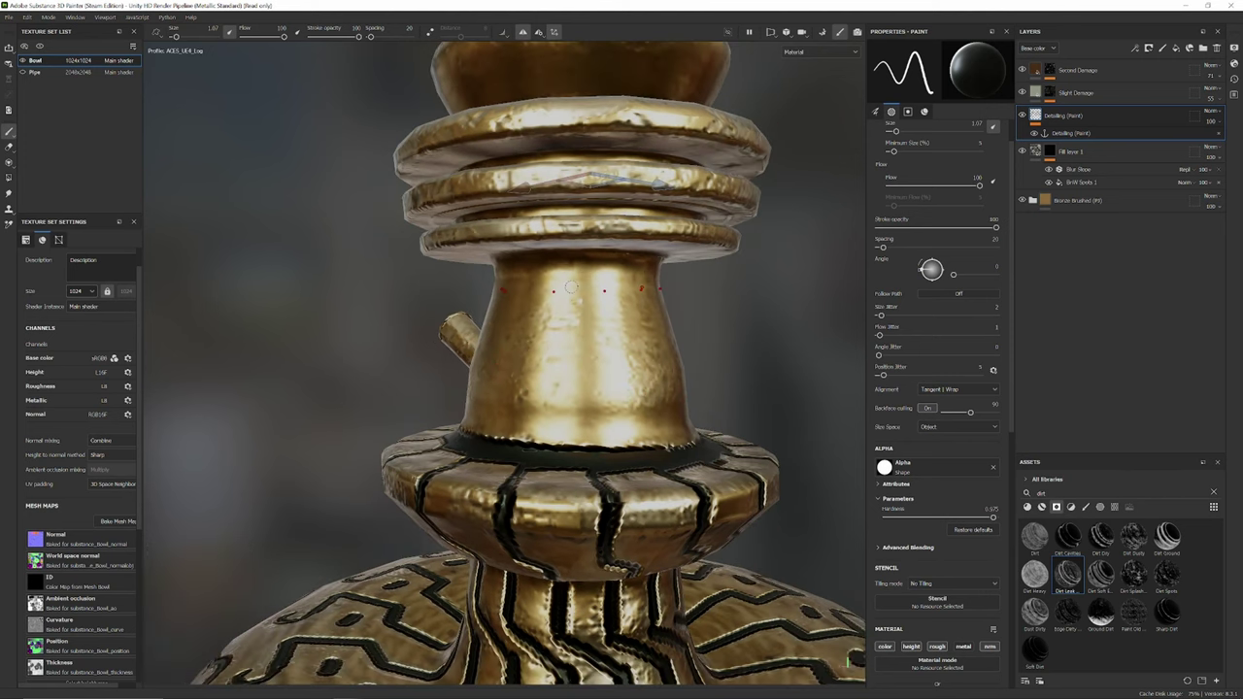
left_click(541, 285)
left_click(580, 286)
left_click(554, 317)
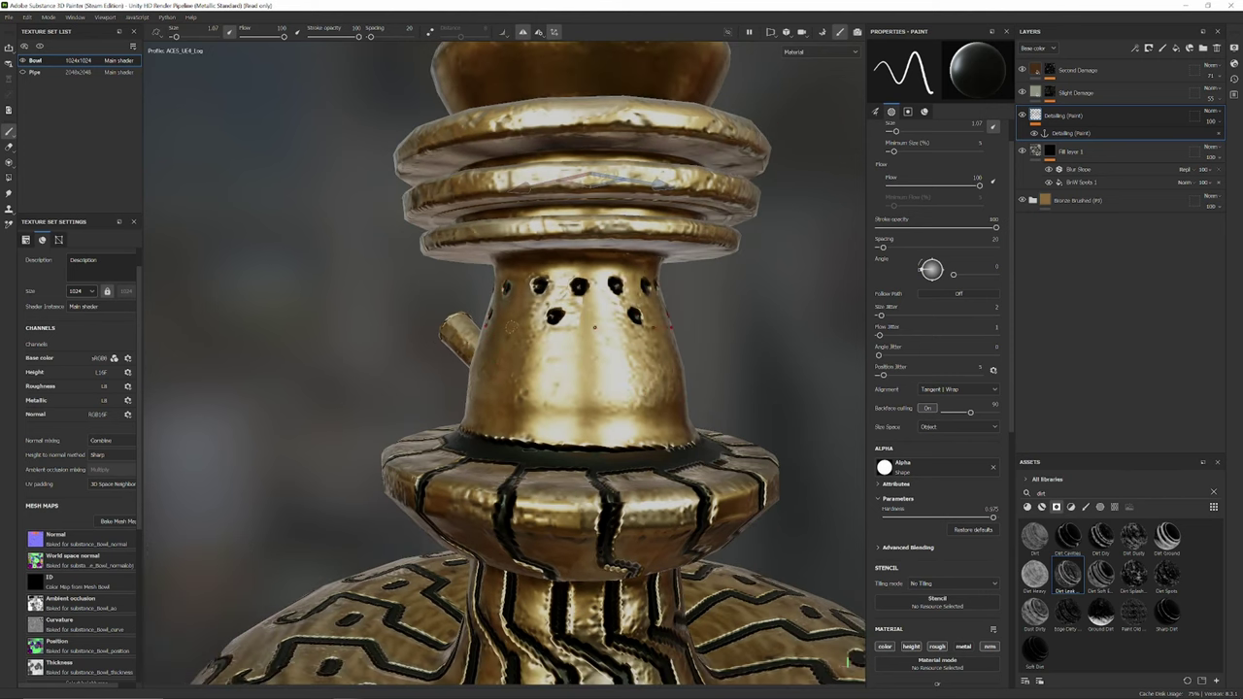
left_click(593, 329)
left_click(525, 346)
left_click(562, 348)
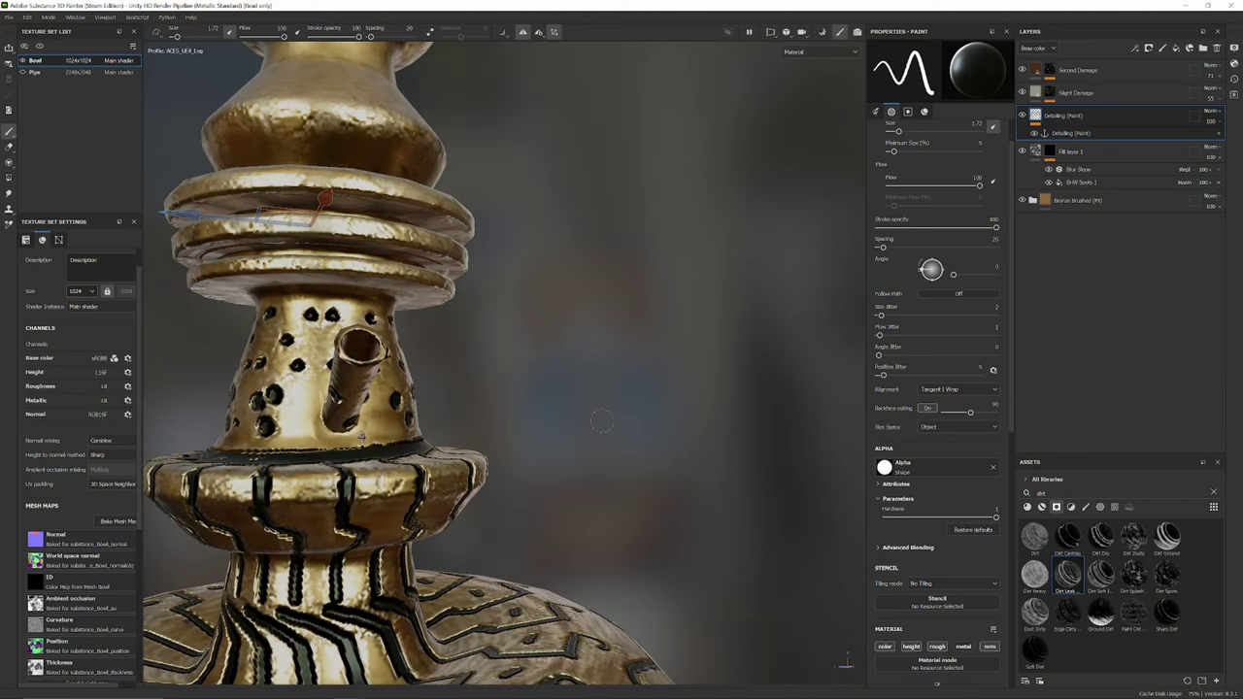
- Paint a row of dots around the top of the neck section, just below the stacked rings, with brush size 1.72
left_click_drag(362, 437, 425, 424, "alt")
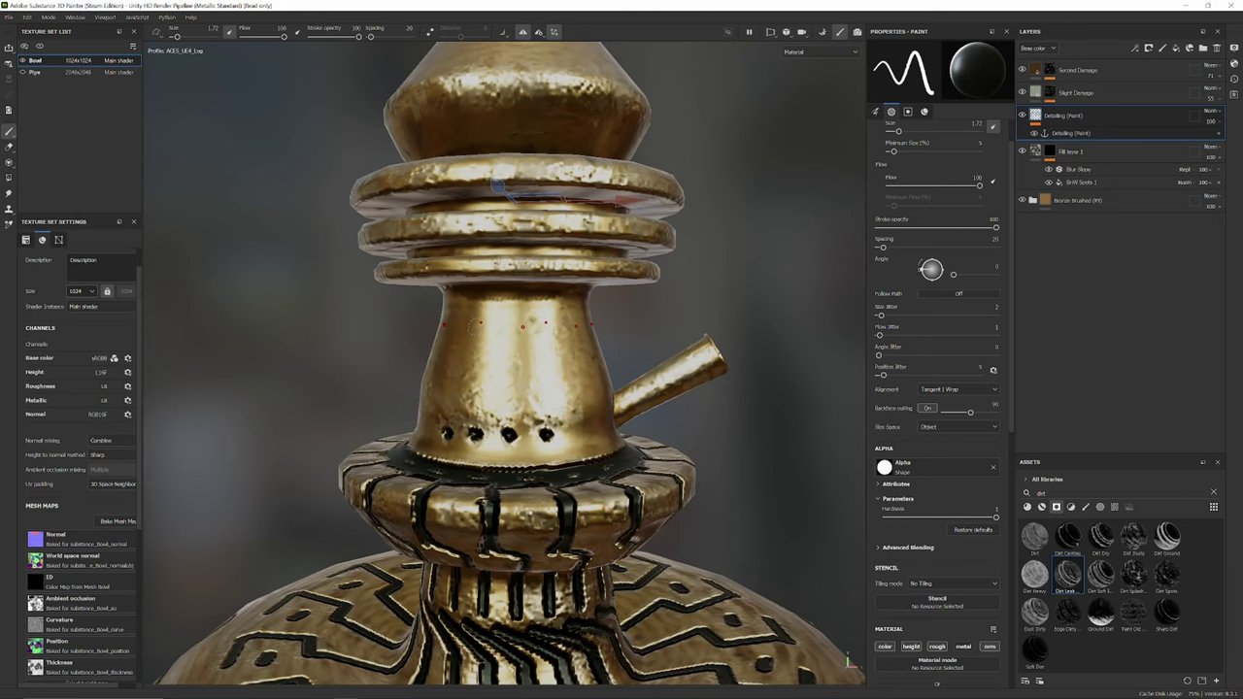
left_click(464, 311)
left_click(496, 311)
left_click(543, 311)
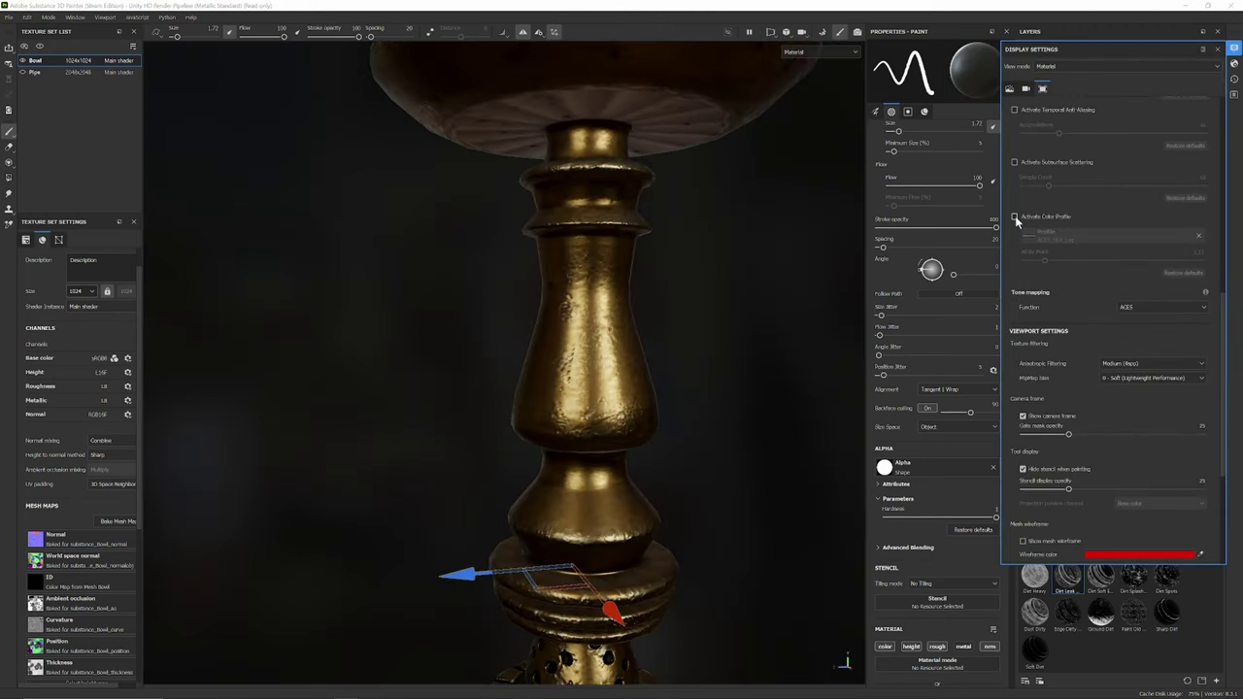
- Activate the viewport color profile so the model displays with the ACES_UE4_Log profile
left_click(1014, 216)
scroll(1015, 216, "down", 3)
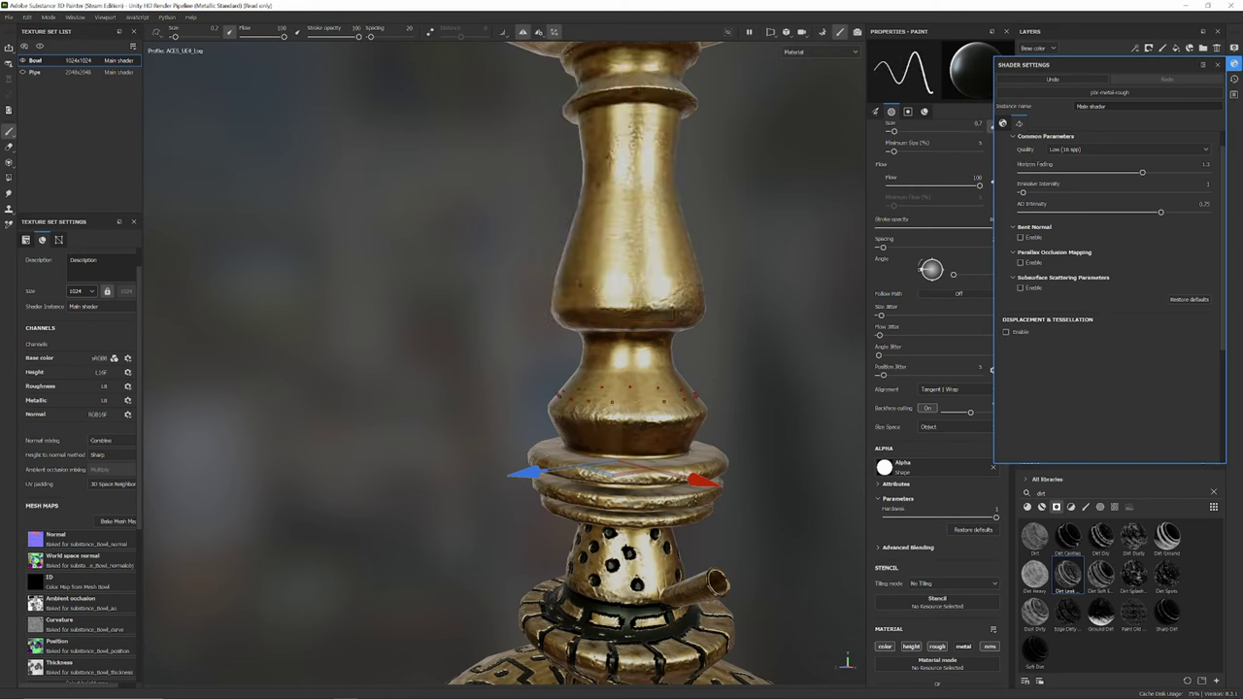
- Paint staggered rows of short hooked grooves around the flared section beneath the vase-shaped neck piece with brush size 0.7
scroll(611, 476, "up", 3)
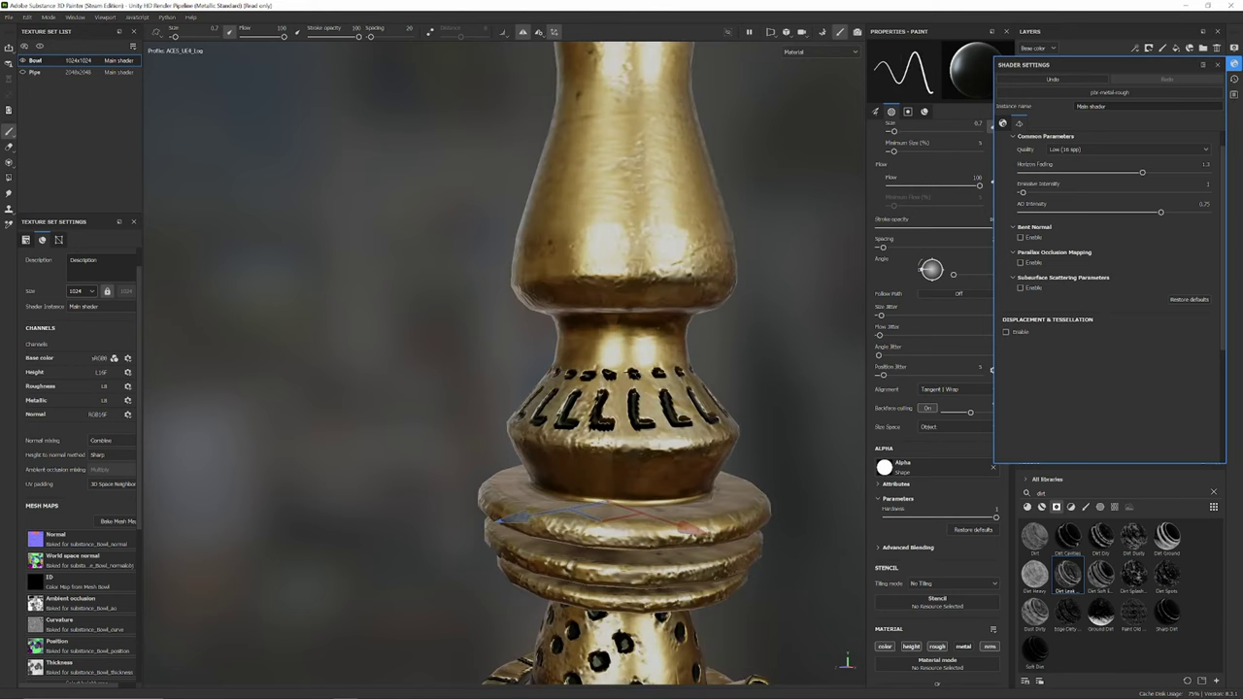
left_click(539, 32)
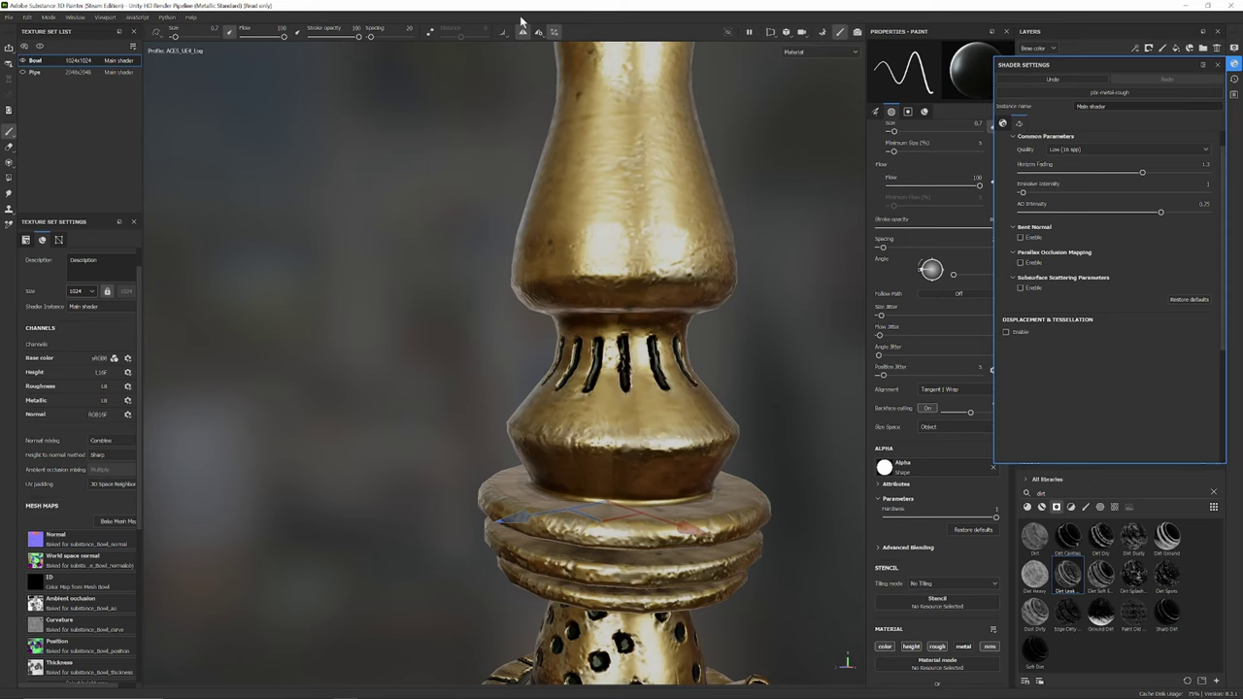
left_click_drag(631, 330, 643, 389)
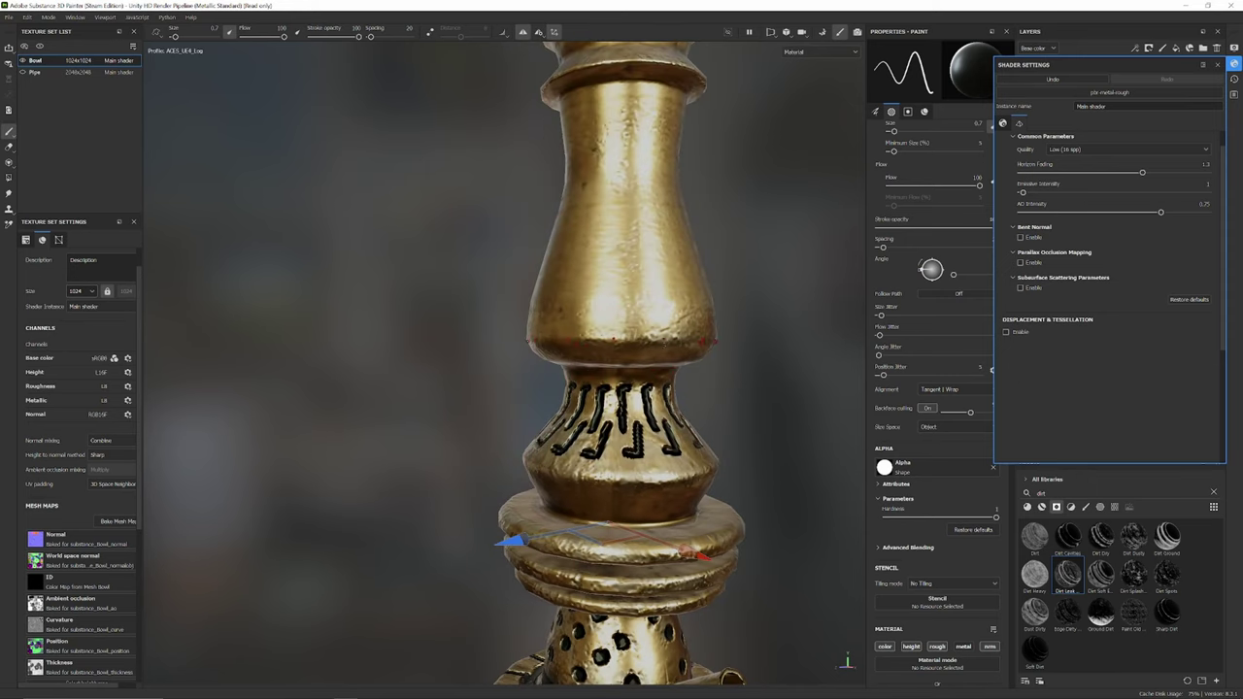
- Paint a line around the lower edge of the vase-shaped neck section and try wavy grooves above it with brush size 1.2
mouse_move(544, 339)
left_mouse_down()
mouse_move(643, 342)
mouse_move(609, 321)
left_mouse_up()
key("ctrl+z")
right_click_drag(630, 334, 621, 334, "ctrl")
mouse_move(622, 336)
left_mouse_down()
mouse_move(617, 262)
mouse_move(656, 226)
mouse_move(668, 184)
left_mouse_up()
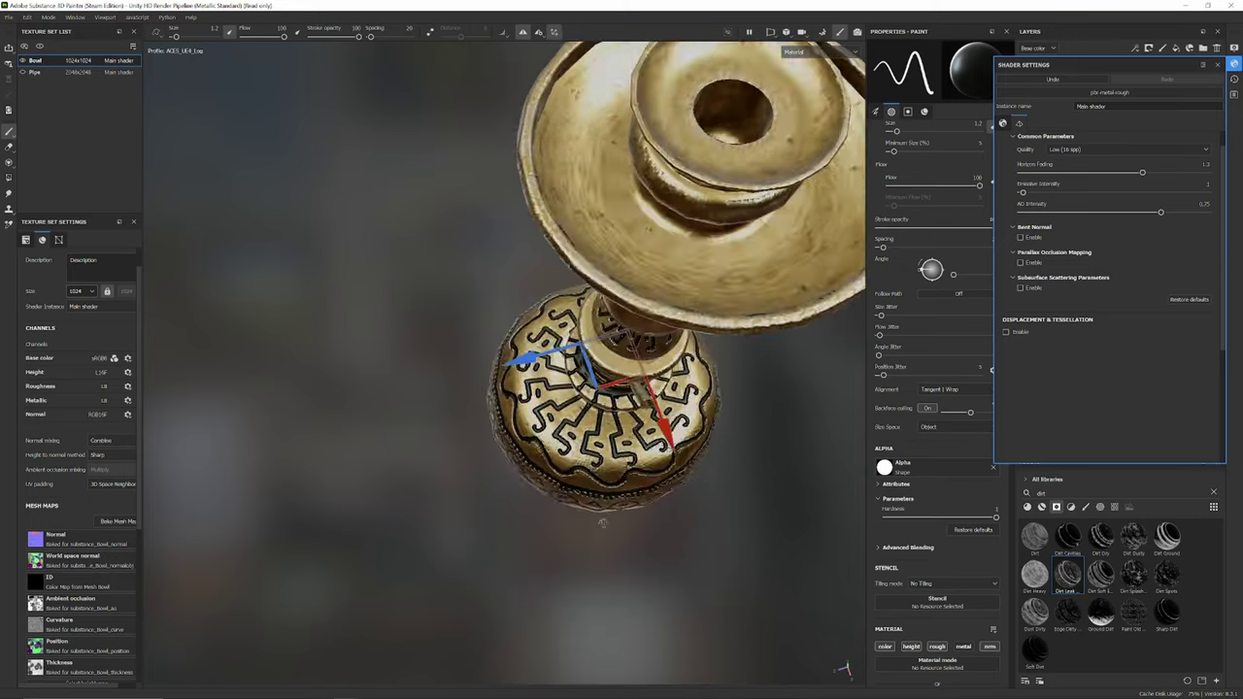
left_click_drag(544, 321, 524, 437, "alt")
left_click_drag(350, 437, 324, 445, "alt")
scroll(483, 361, "up", 5)
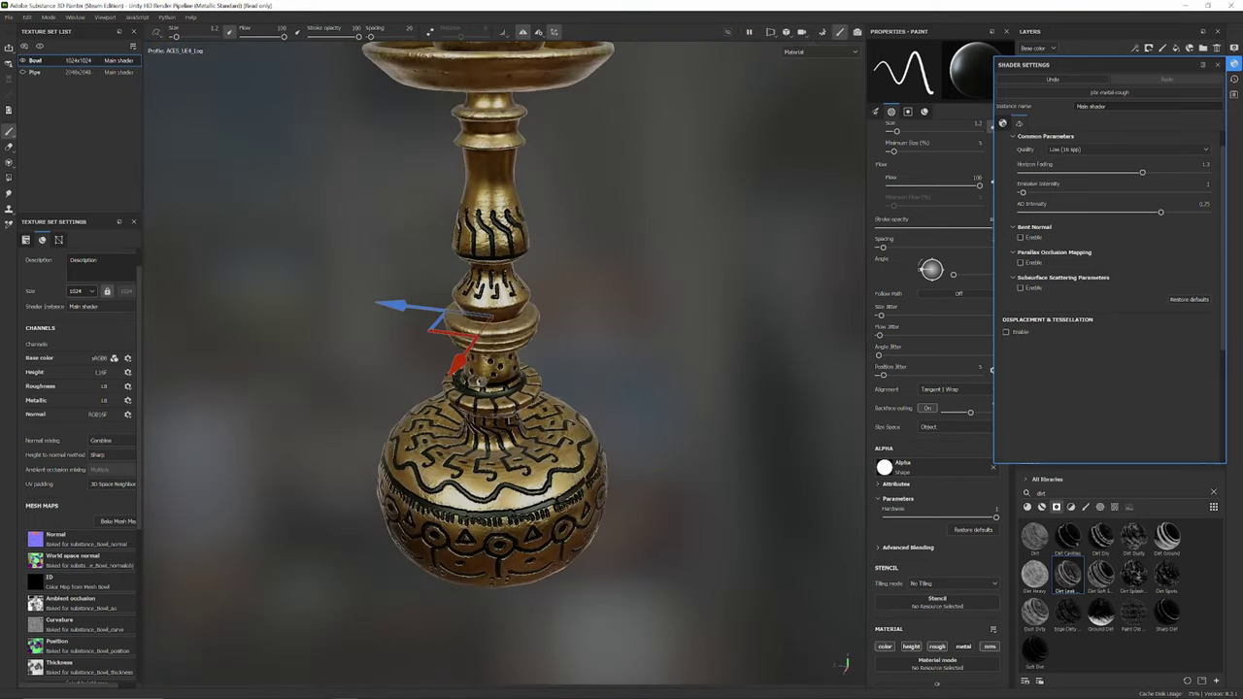
left_click_drag(488, 212, 495, 200)
scroll(493, 206, "up", 6)
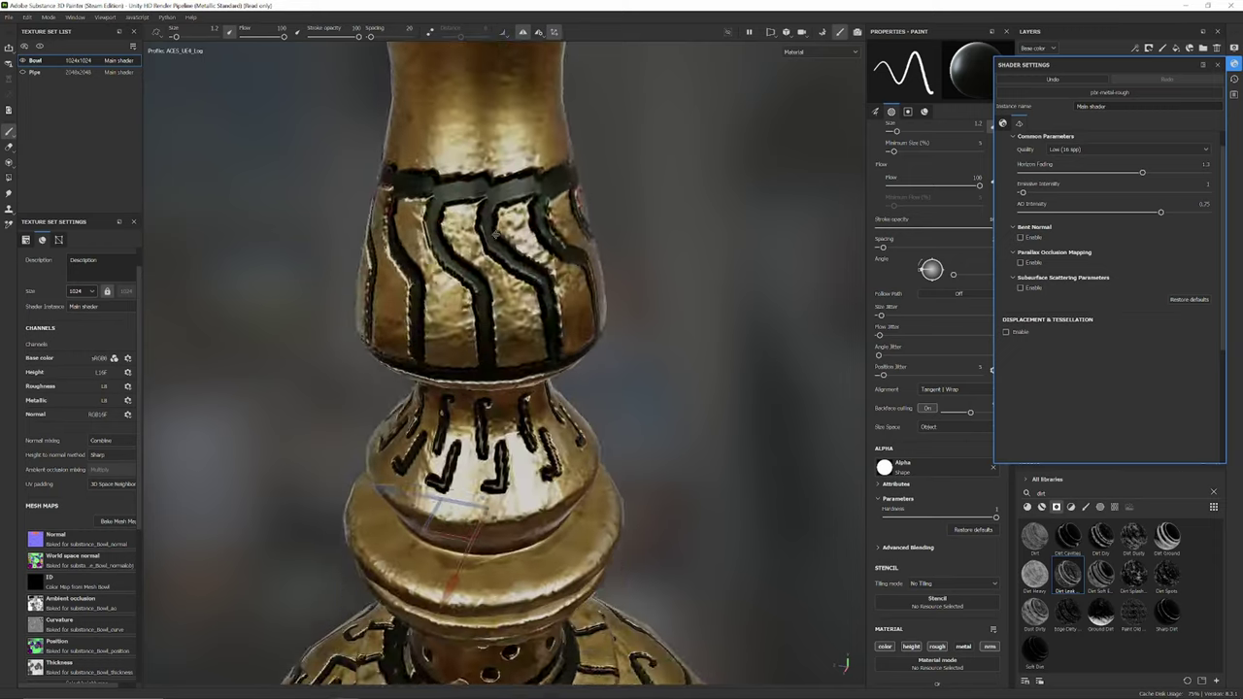
- Undo the last strokes and paint wavy vertical grooves along the full vase-shaped neck section with brush size 0.76
key("ctrl+z")
key("ctrl+z")
key("ctrl+z")
middle_click_drag(495, 103, 499, 205, "alt")
left_click_drag(499, 205, 508, 194, "alt")
right_click_drag(514, 175, 509, 175, "ctrl")
mouse_move(520, 177)
left_mouse_down()
mouse_move(497, 179)
mouse_move(520, 202)
mouse_move(495, 289)
mouse_move(507, 319)
mouse_move(470, 409)
mouse_move(468, 472)
left_mouse_up()
right_click_drag(505, 457, 389, 457, "alt")
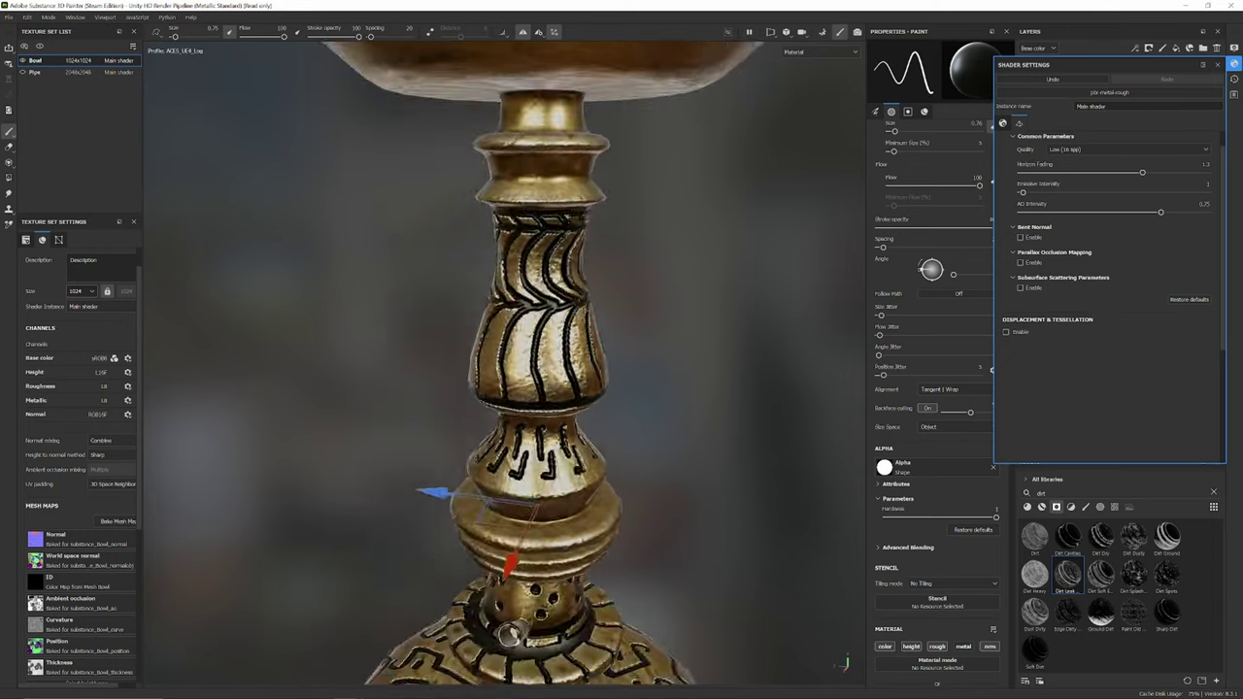
- Paint a rectangular groove band around the upper collar and flame-shaped grooves radiating across the underside of the top dish
left_click_drag(466, 408, 641, 364, "alt")
right_click_drag(641, 364, 1117, 263, "alt")
middle_click_drag(519, 242, 505, 369, "alt")
mouse_move(511, 282)
left_mouse_down()
mouse_move(509, 327)
mouse_move(476, 282)
mouse_move(498, 278)
left_mouse_up()
right_click_drag(543, 291, 389, 292, "alt")
right_click_drag(485, 360, 602, 360, "alt")
left_click_drag(575, 261, 566, 293)
left_click_drag(587, 292, 564, 316)
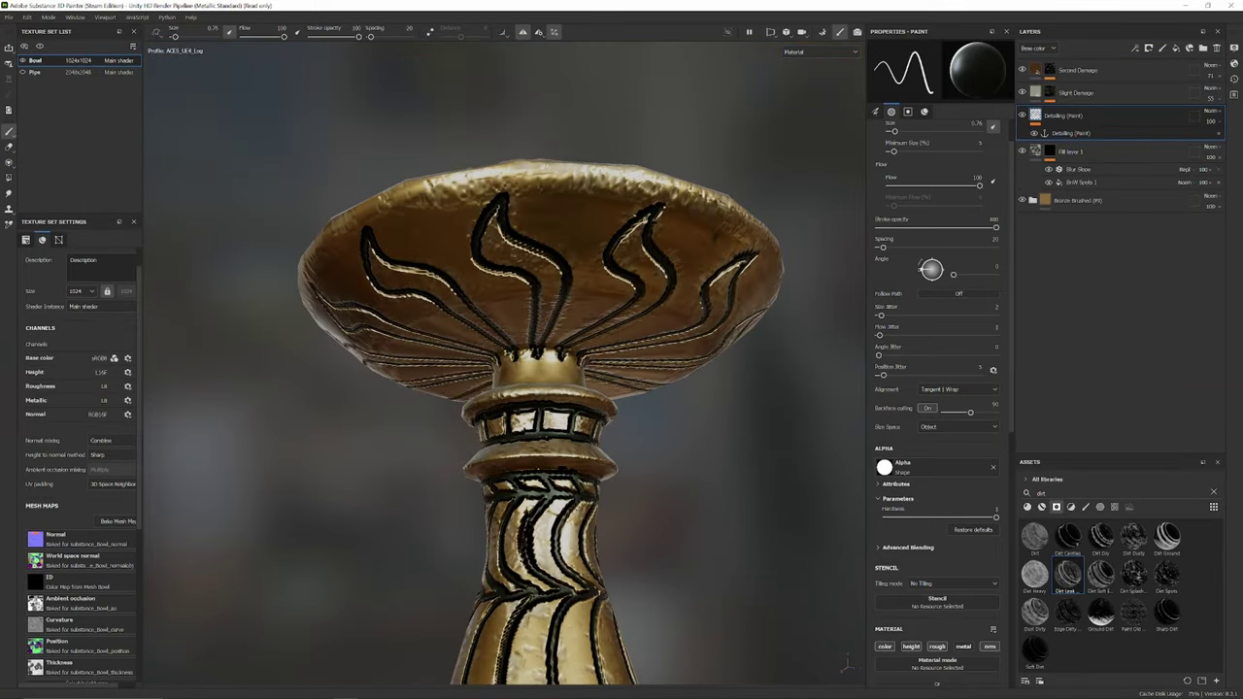
- Paint curved vertical grooves across the lower flared section, the stacked rings and the flange above the bowl
right_click_drag(505, 291, 622, 292, "alt")
left_click_drag(543, 291, 544, 369, "alt")
right_click_drag(621, 369, 505, 369, "alt")
middle_click_drag(524, 486, 524, 253, "alt")
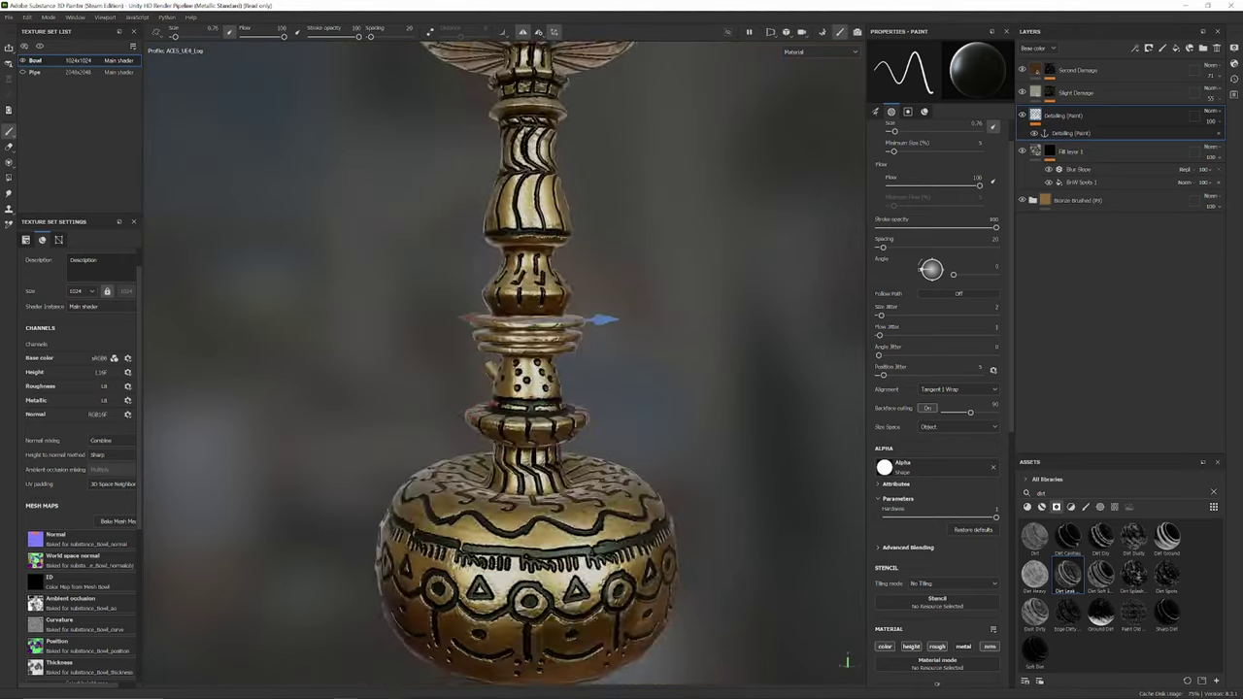
left_click_drag(525, 252, 485, 282, "alt")
right_click_drag(437, 268, 551, 268, "alt")
middle_click_drag(558, 226, 680, 233, "alt")
mouse_move(536, 268)
left_mouse_down()
mouse_move(605, 345)
mouse_move(612, 287)
left_mouse_up()
left_click_drag(618, 335, 601, 367)
mouse_move(601, 367)
left_mouse_down("alt")
mouse_move(603, 348)
mouse_move(604, 428)
mouse_move(603, 393)
left_mouse_up("alt")
left_click_drag(602, 425, 602, 446)
scroll(582, 428, "down", 6)
scroll(534, 340, "up", 4)
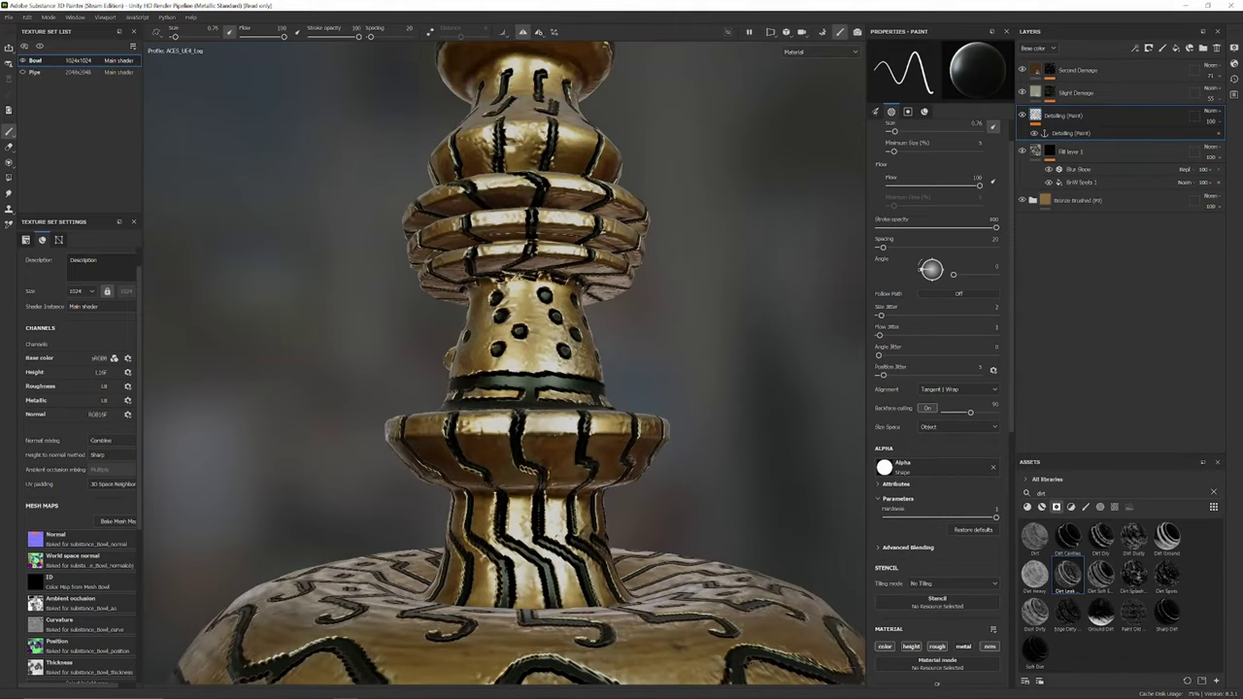
- Erase the uneven dots on the neck section with the spout and repaint them as staggered rows with brush size 2.08
left_click_drag(496, 331, 573, 335, "alt")
scroll(571, 335, "up", 3)
scroll(568, 335, "down", 8)
key("e")
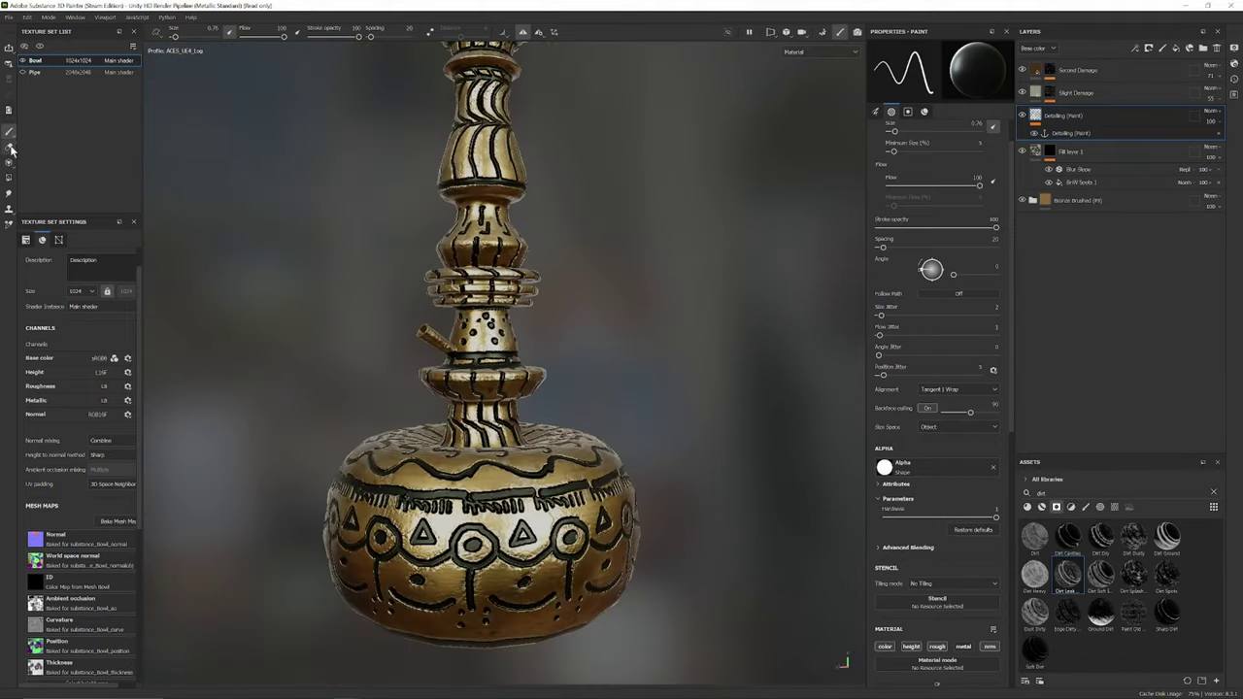
left_click(9, 131)
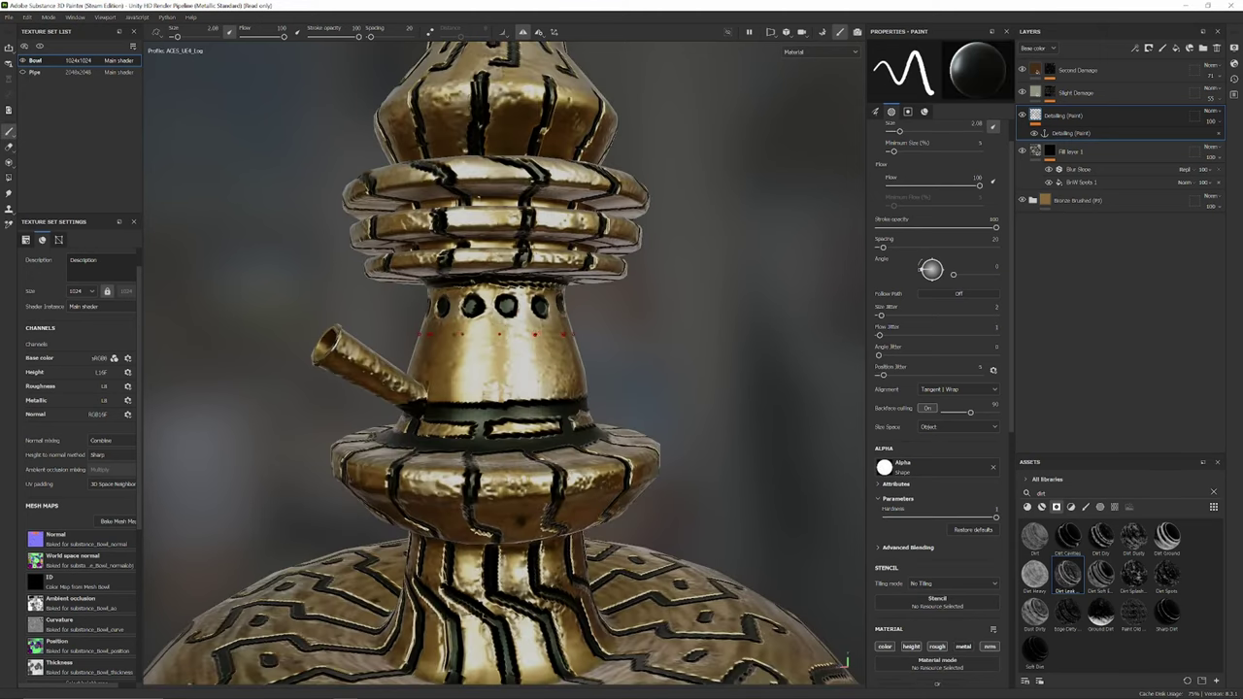
scroll(529, 359, "up", 4)
- Set the Bowl texture set's size to 2048 and check the painted details around the model
left_click(83, 291)
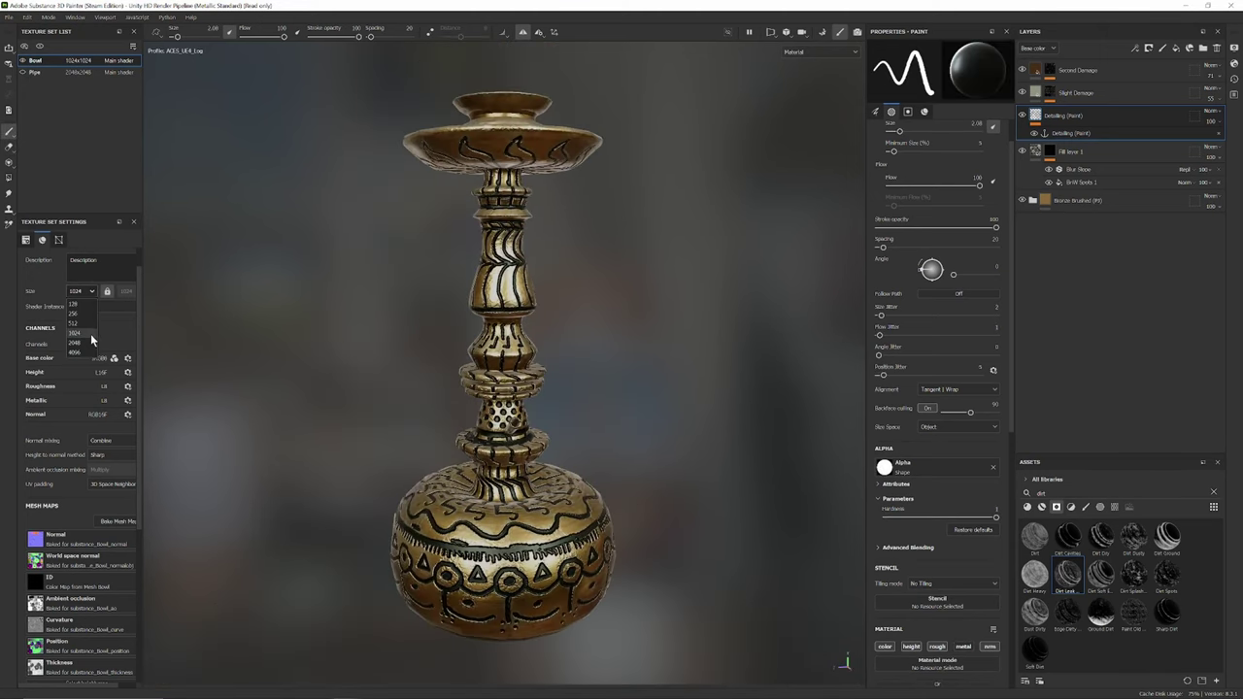
left_click(90, 333)
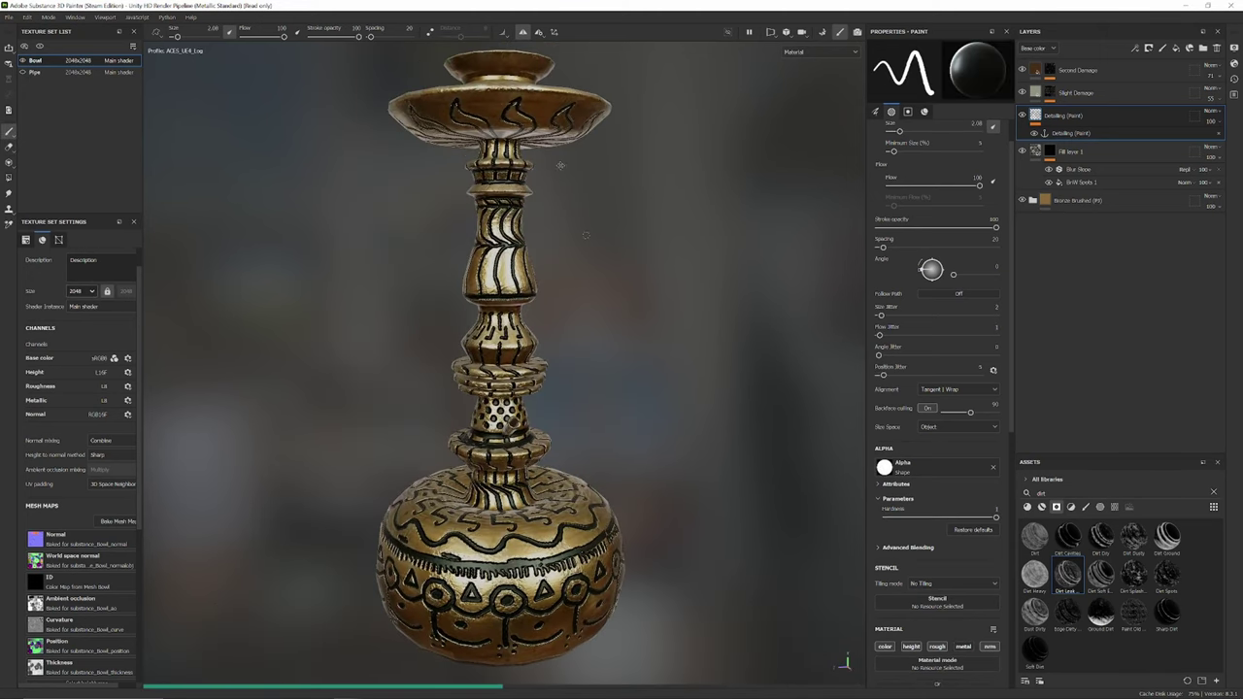
middle_click_drag(560, 165, 546, 58, "alt")
scroll(402, 256, "up", 3)
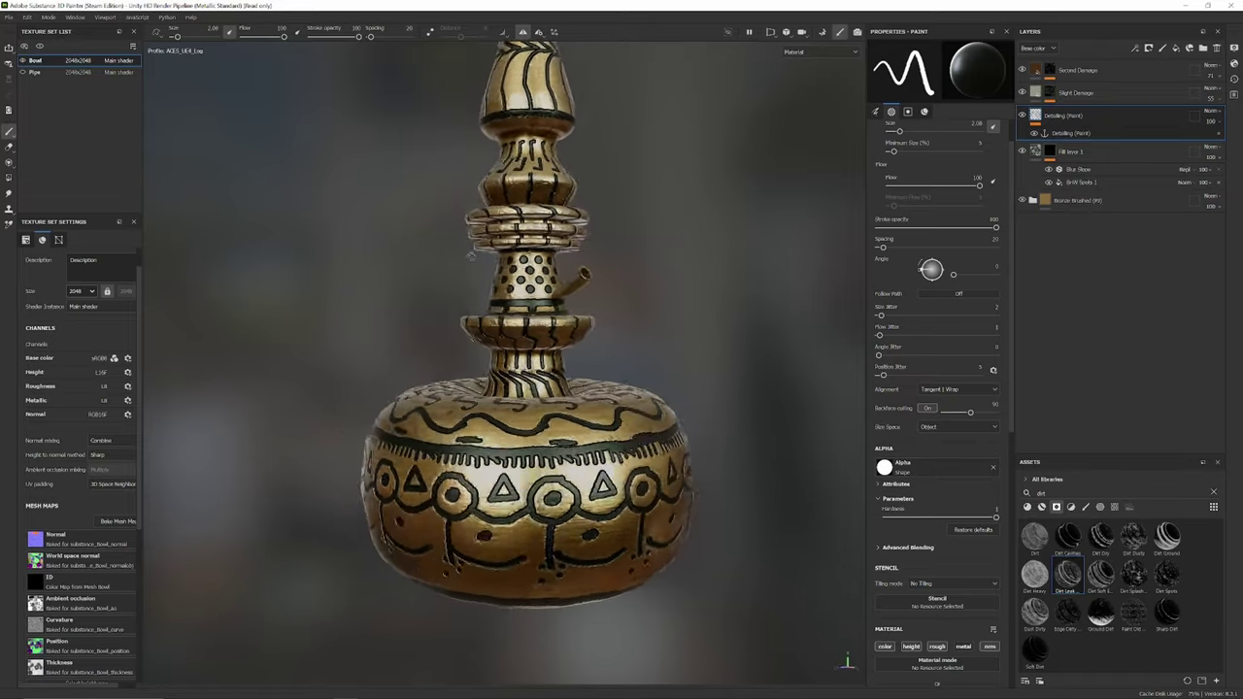
left_click_drag(378, 253, 671, 255, "alt")
scroll(580, 245, "down", 3)
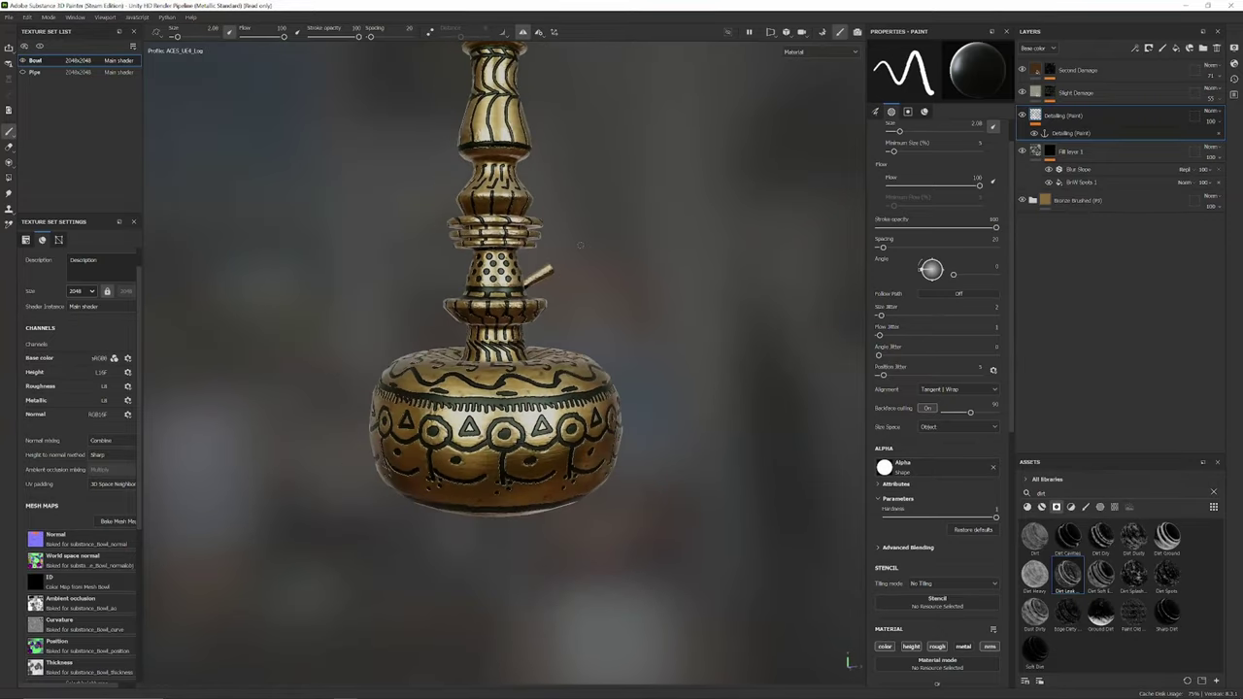
left_click_drag(580, 245, 486, 299, "alt")
- Replace the Blur filter on the Slight Damage layer's mask with a Blur Slope filter
left_click(1068, 72)
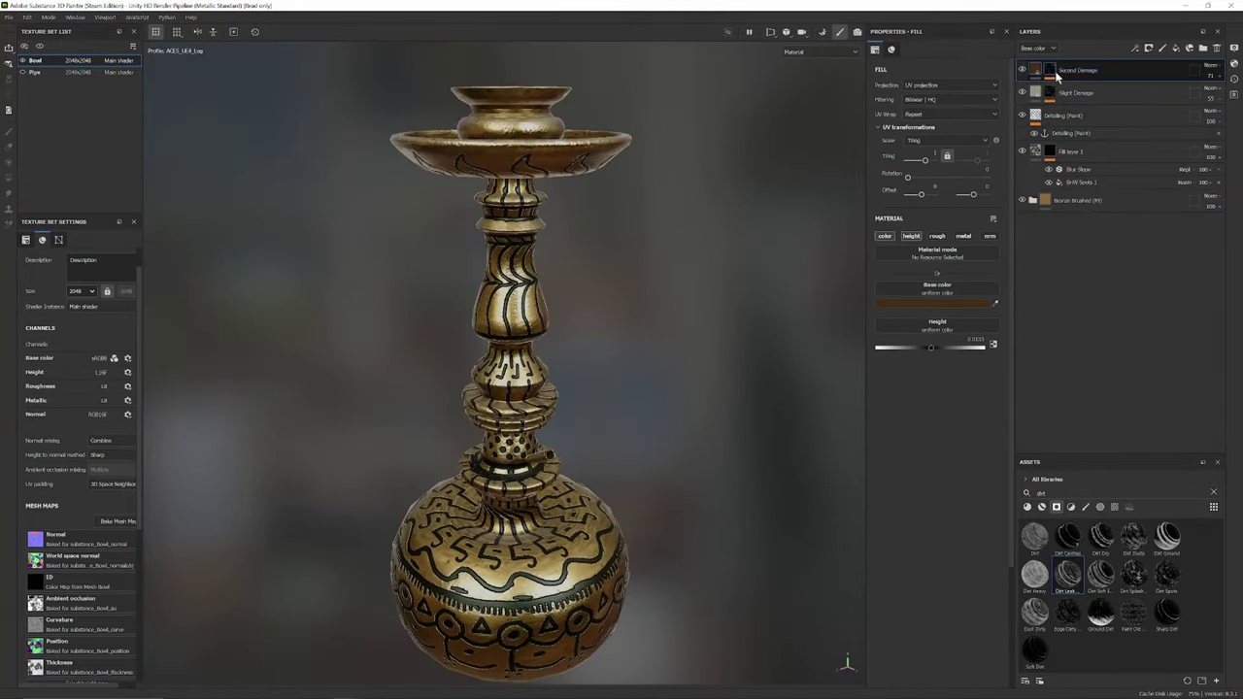
left_click(1049, 70)
right_click_drag(604, 249, 981, 219, "alt")
middle_click_drag(980, 218, 954, 126, "alt")
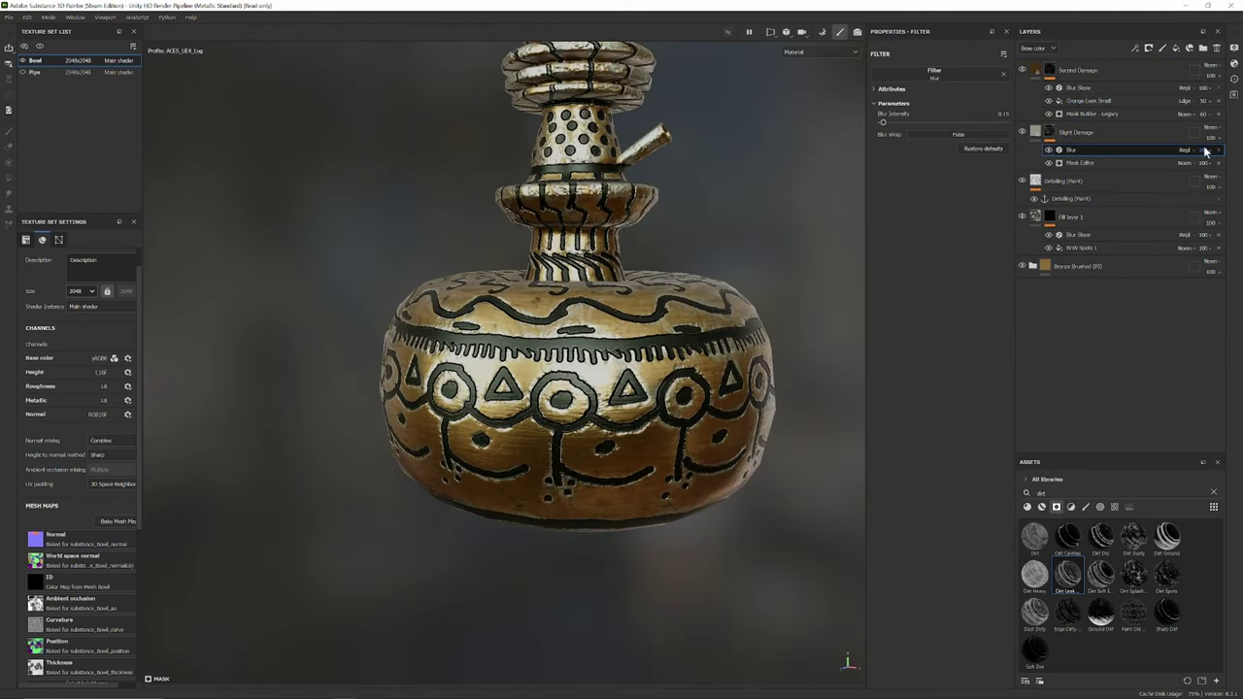
key("Delete")
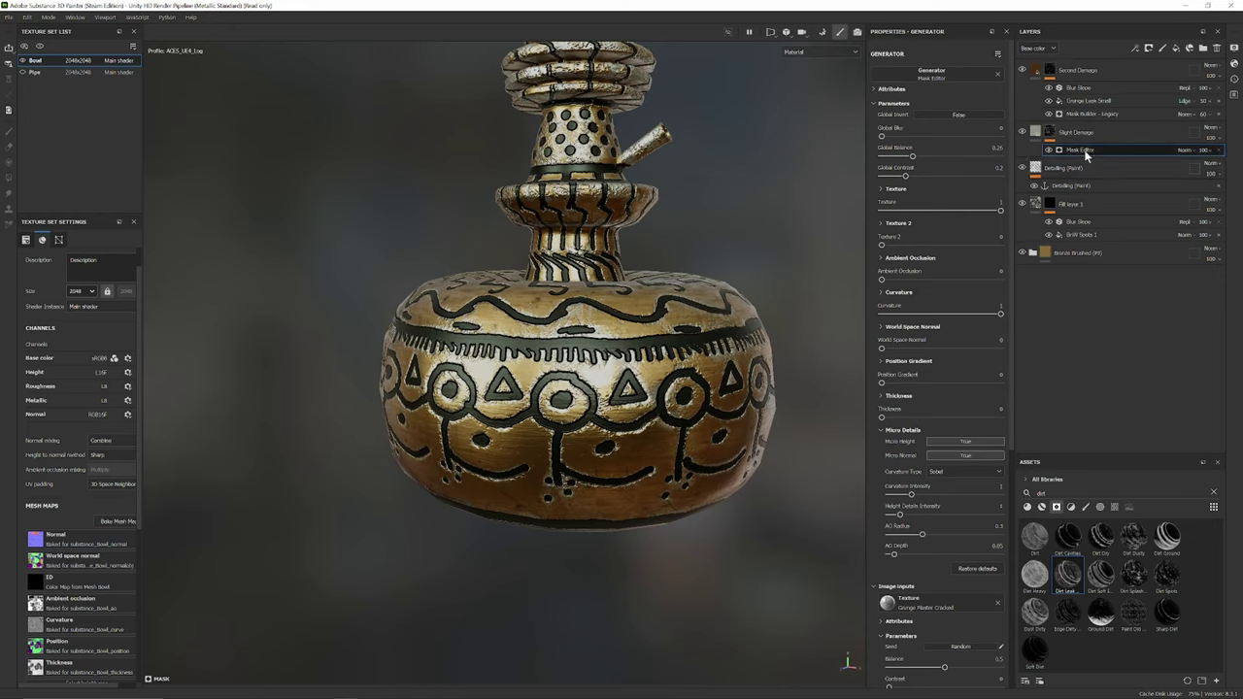
right_click(1084, 154)
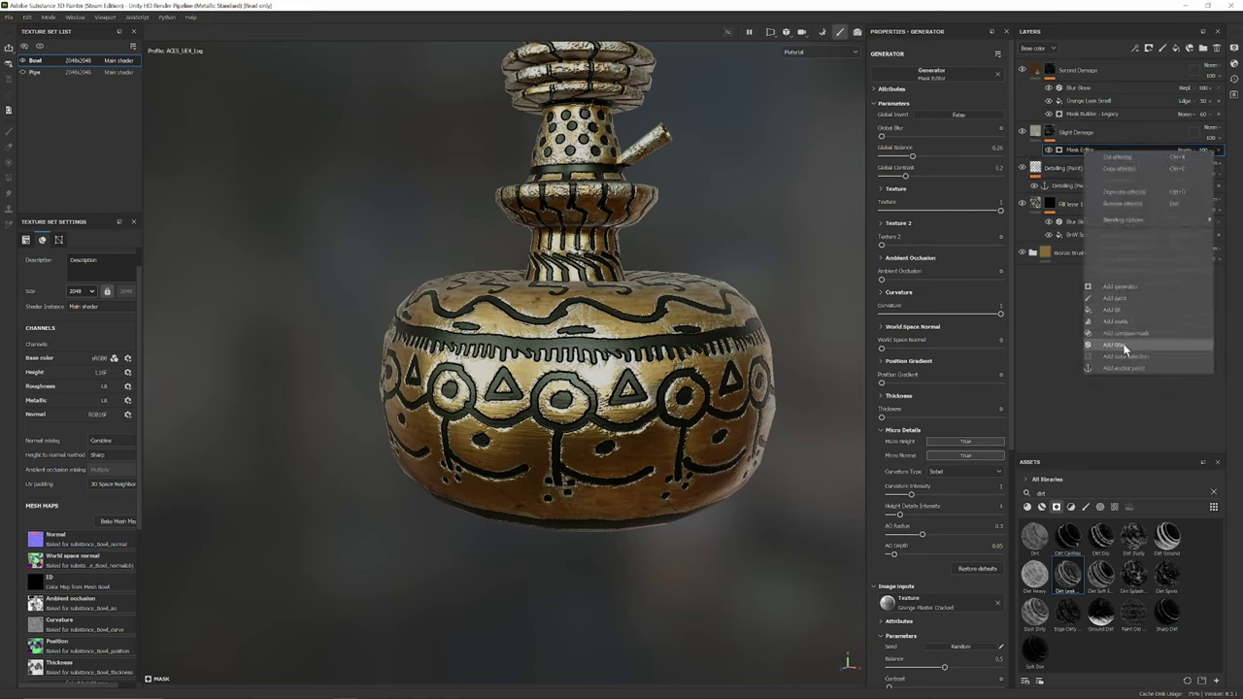
left_click(1125, 347)
left_click(947, 77)
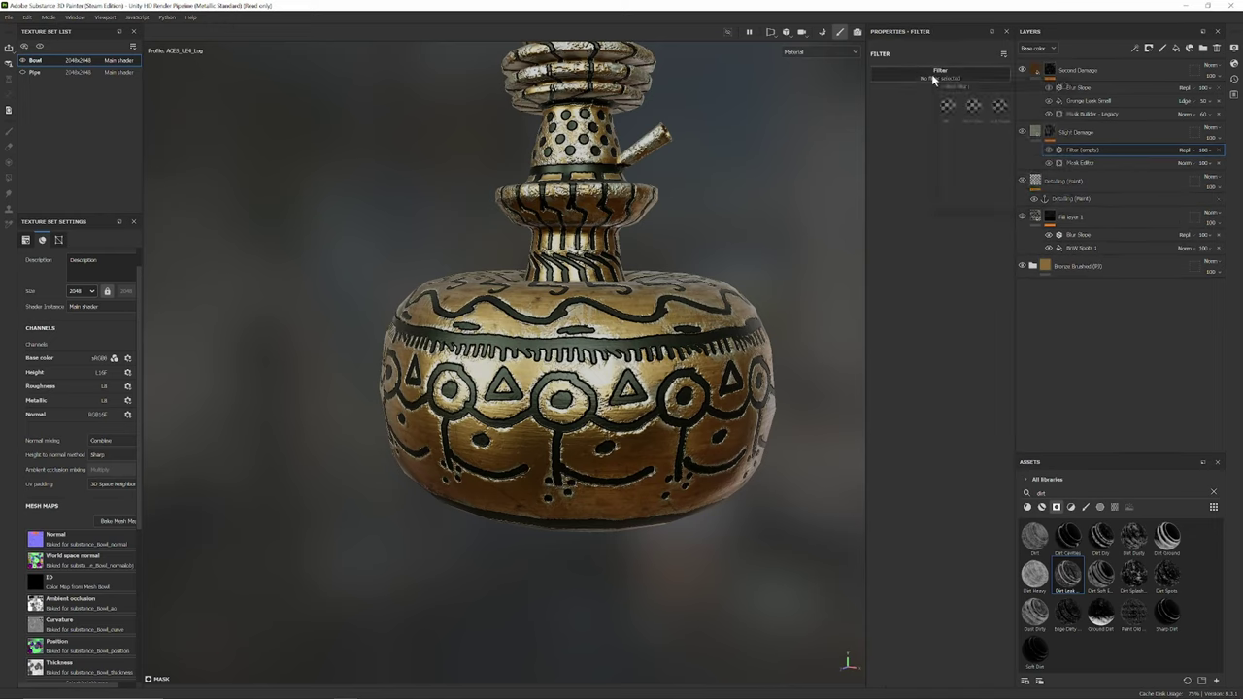
left_click(999, 109)
- Lower the intensity of the Blur Slope filter on the Slight Damage mask
scroll(789, 240, "up", 10)
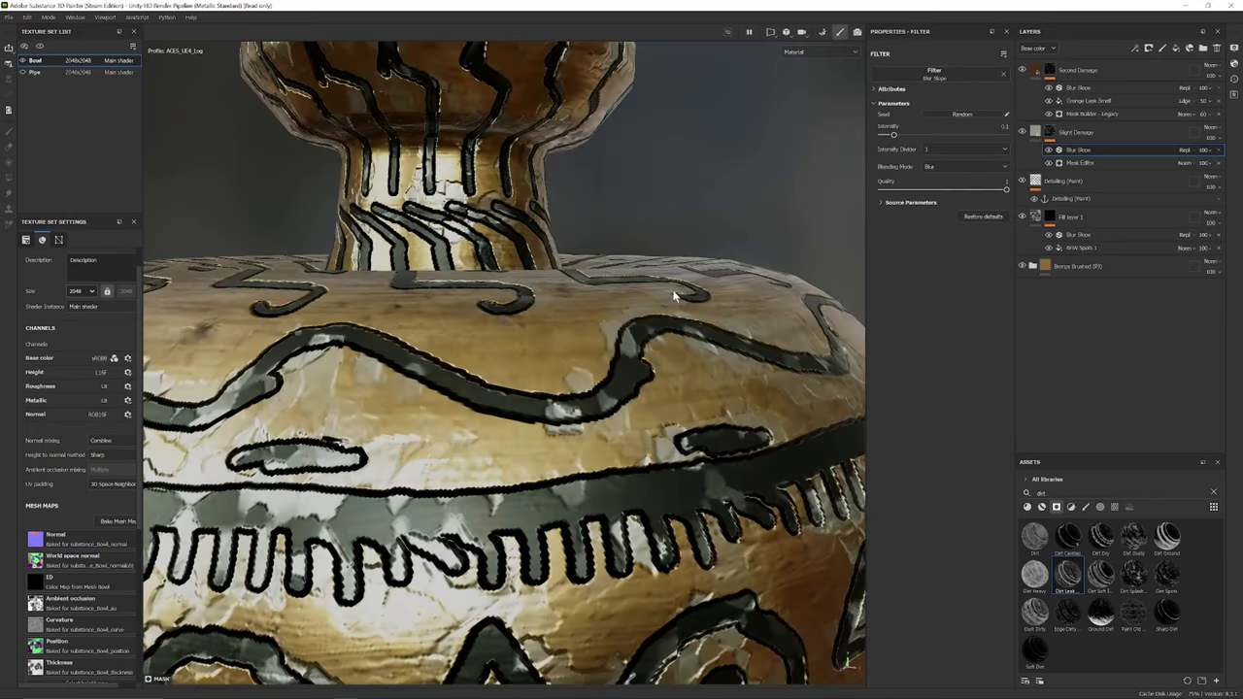
scroll(789, 239, "down", 5)
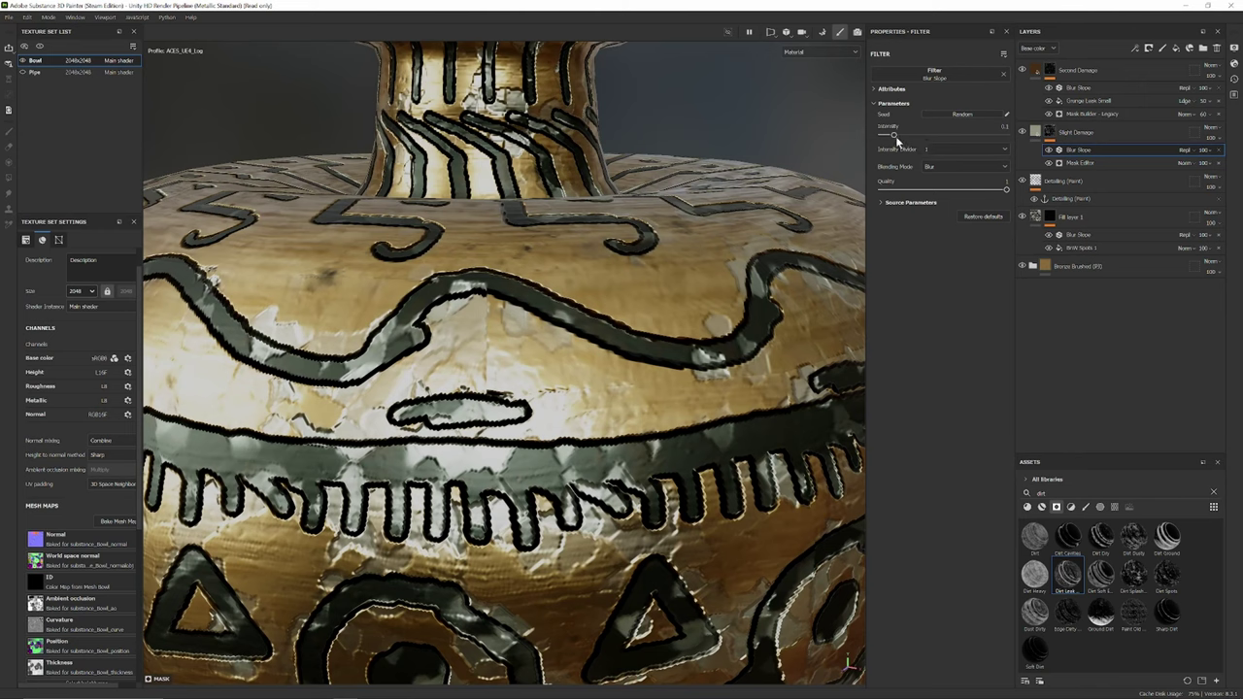
left_click_drag(893, 134, 882, 144)
- Lower the Slight Damage fill's height to about -0.09, enable its roughness channel and set roughness to about 0.35
left_click(1039, 132)
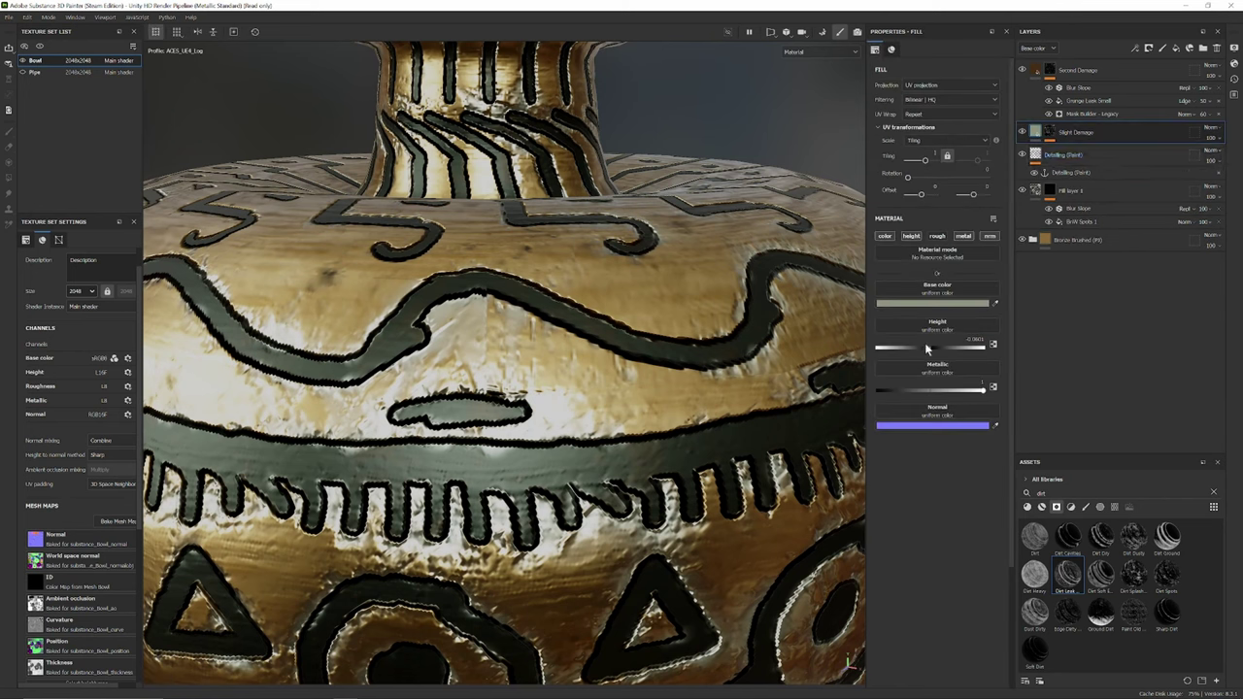
left_click_drag(927, 347, 925, 345)
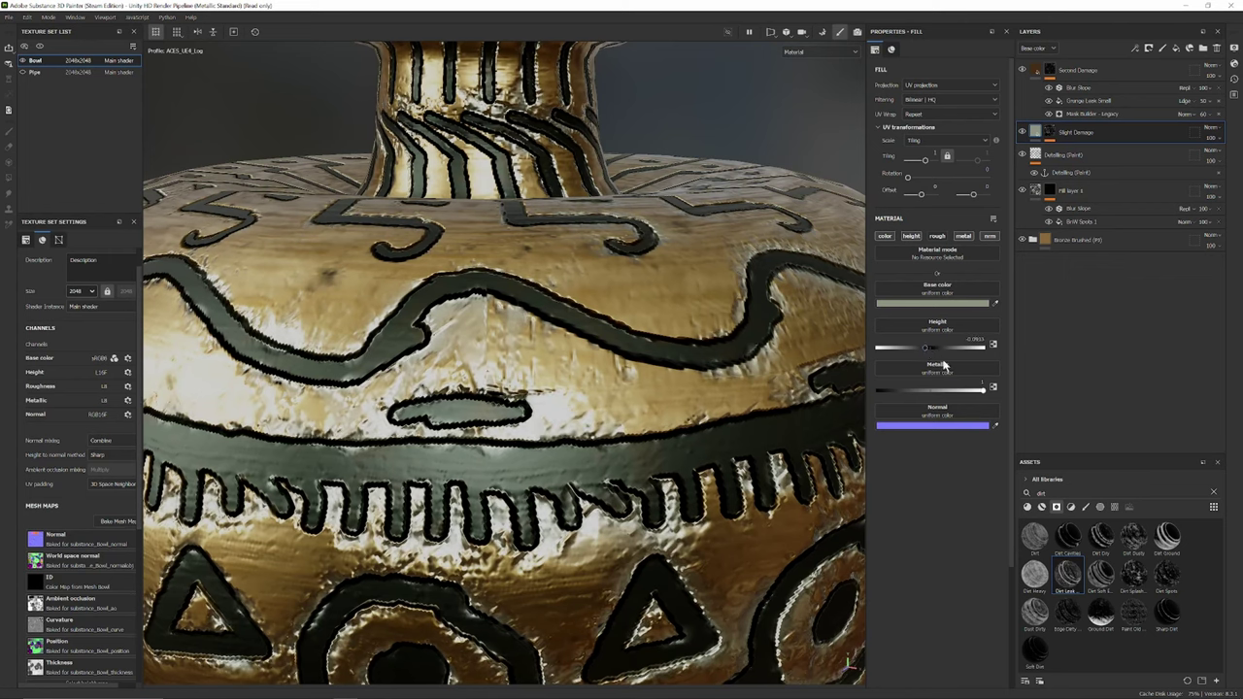
left_click(938, 237)
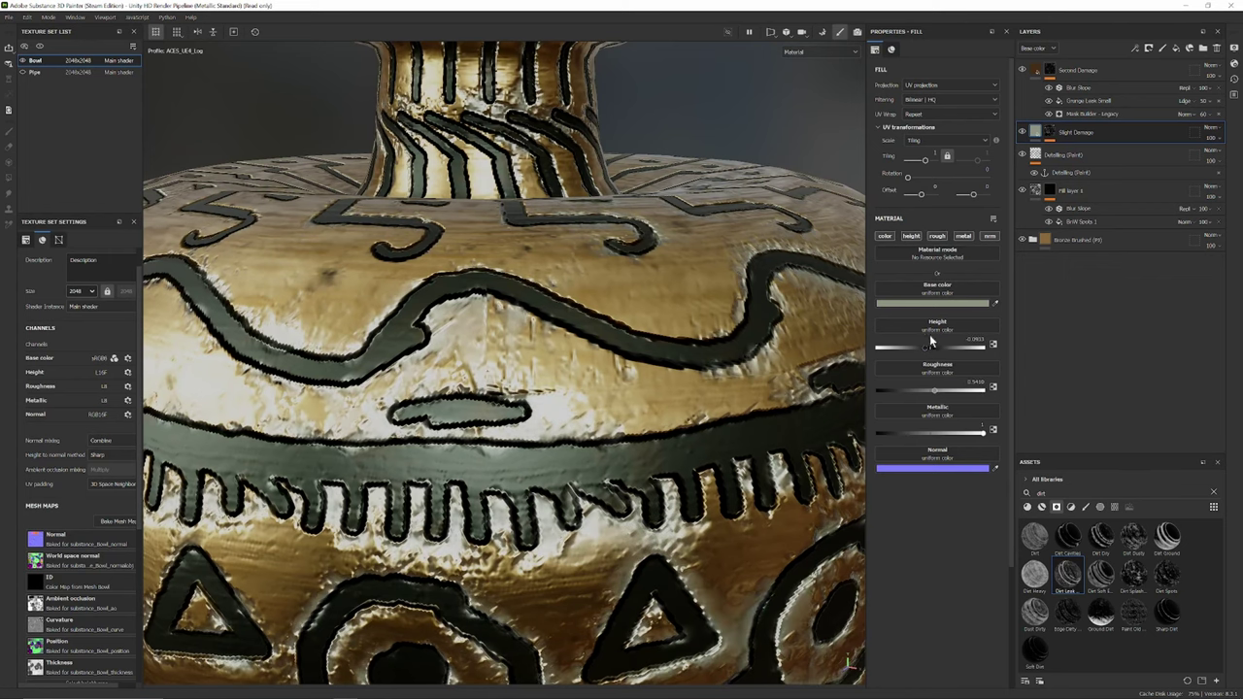
left_click_drag(937, 393, 911, 389)
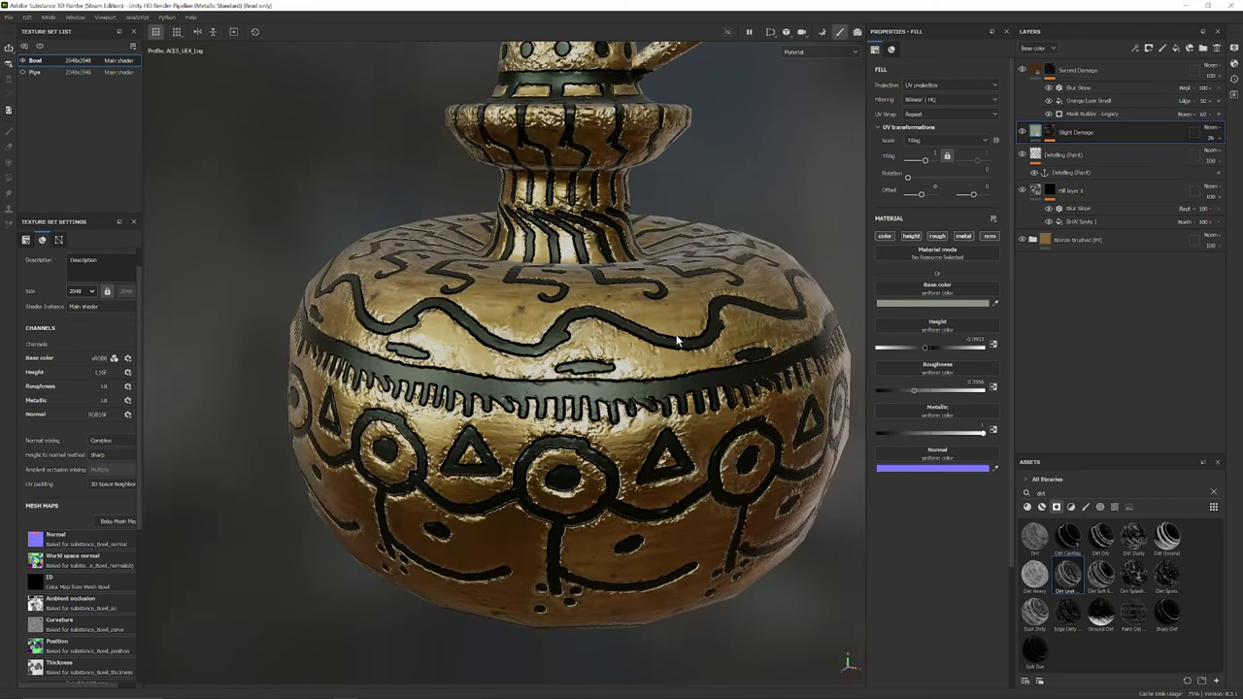
- Inspect the damage around the neck and set the Slight Damage fill's height to 0.001
left_click_drag(677, 341, 779, 190, "alt")
left_click_drag(608, 272, 464, 372, "alt")
middle_click_drag(465, 372, 475, 632, "alt")
middle_click_drag(412, 146, 506, 447, "alt")
scroll(506, 446, "up", 3)
left_click_drag(510, 405, 529, 373, "alt")
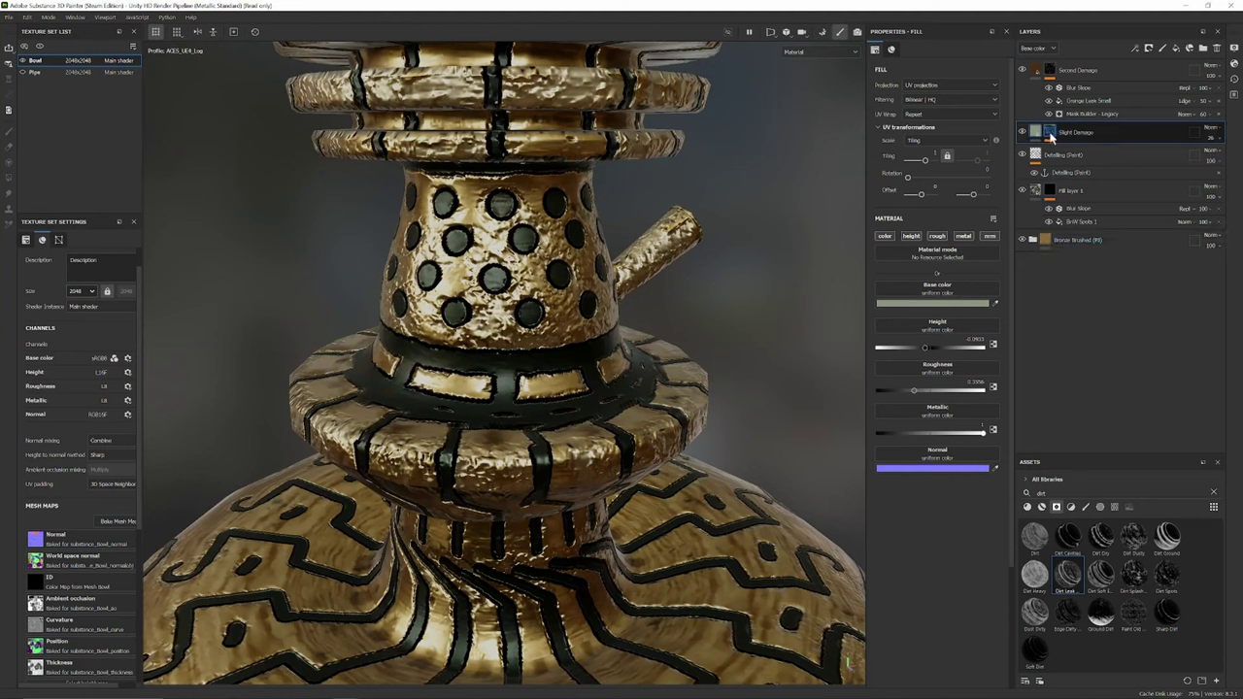
left_click(928, 347)
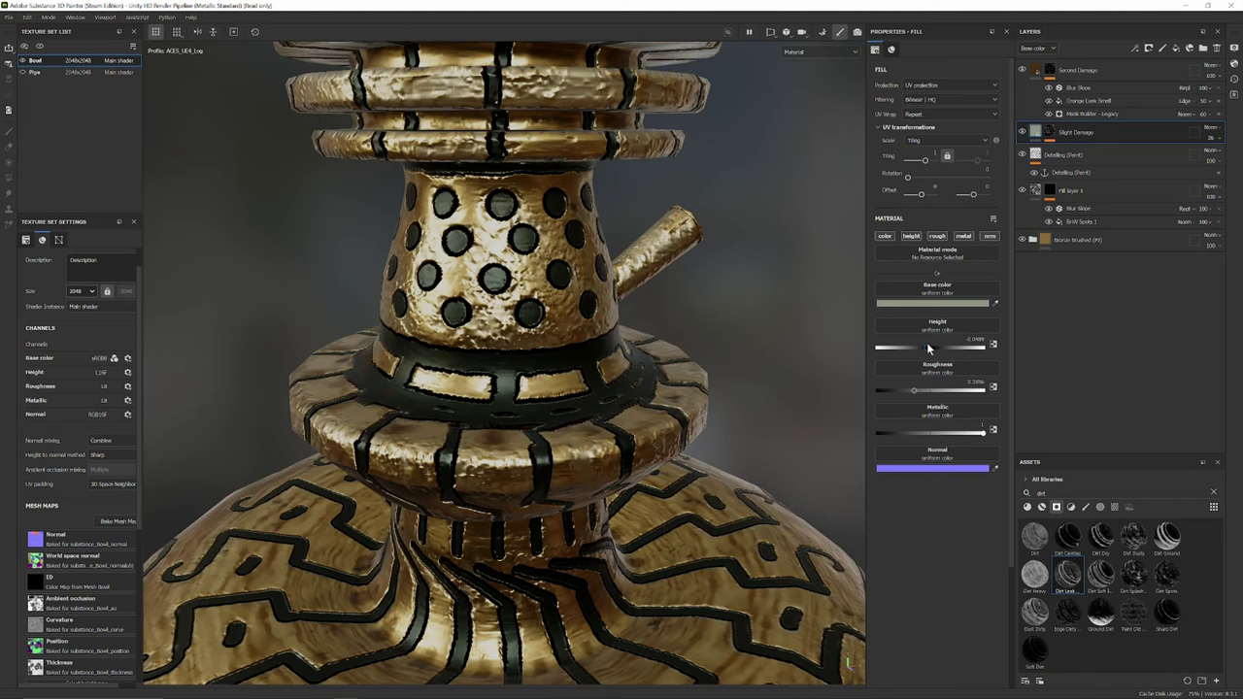
left_click_drag(927, 345, 931, 346)
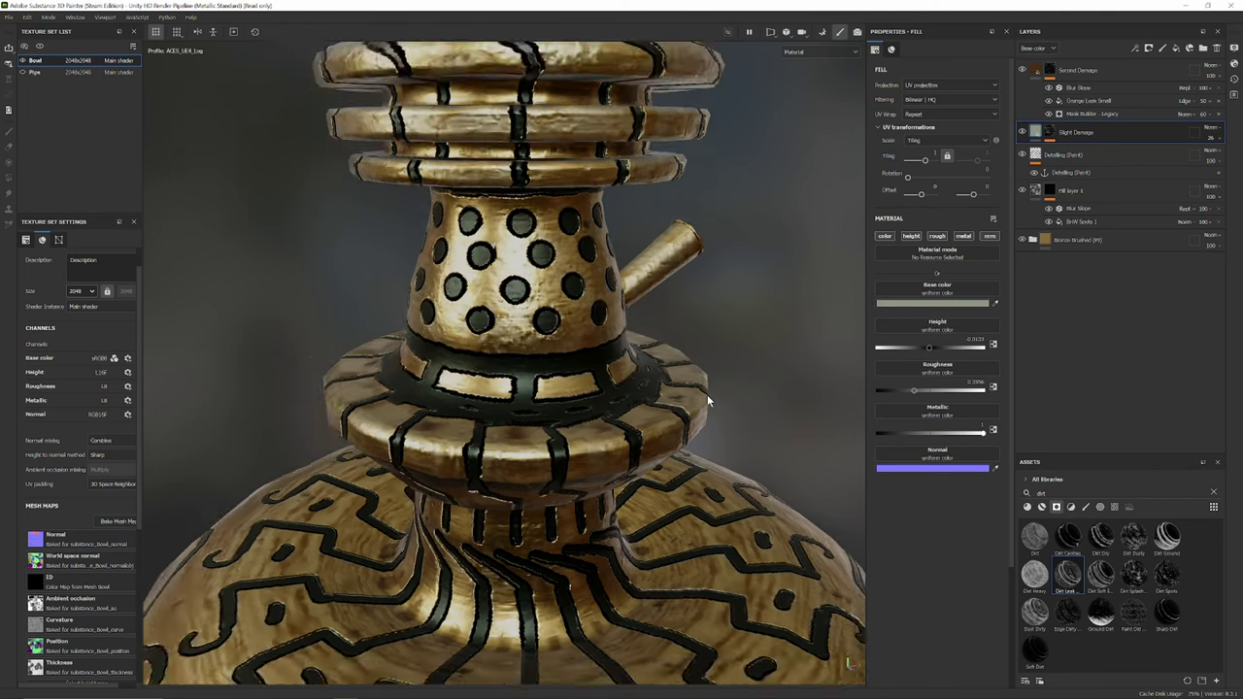
scroll(708, 396, "down", 2)
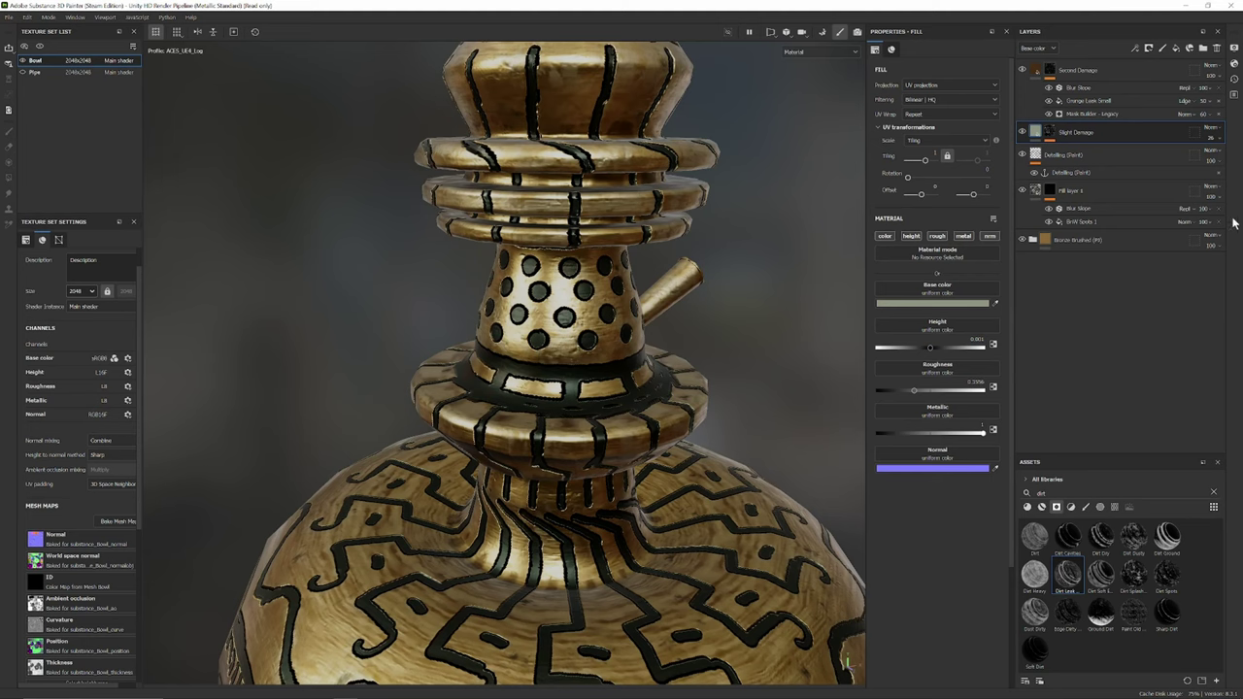
- Set the Slight Damage layer's opacity to 51
left_click(1218, 138)
left_click_drag(1218, 156, 1222, 157)
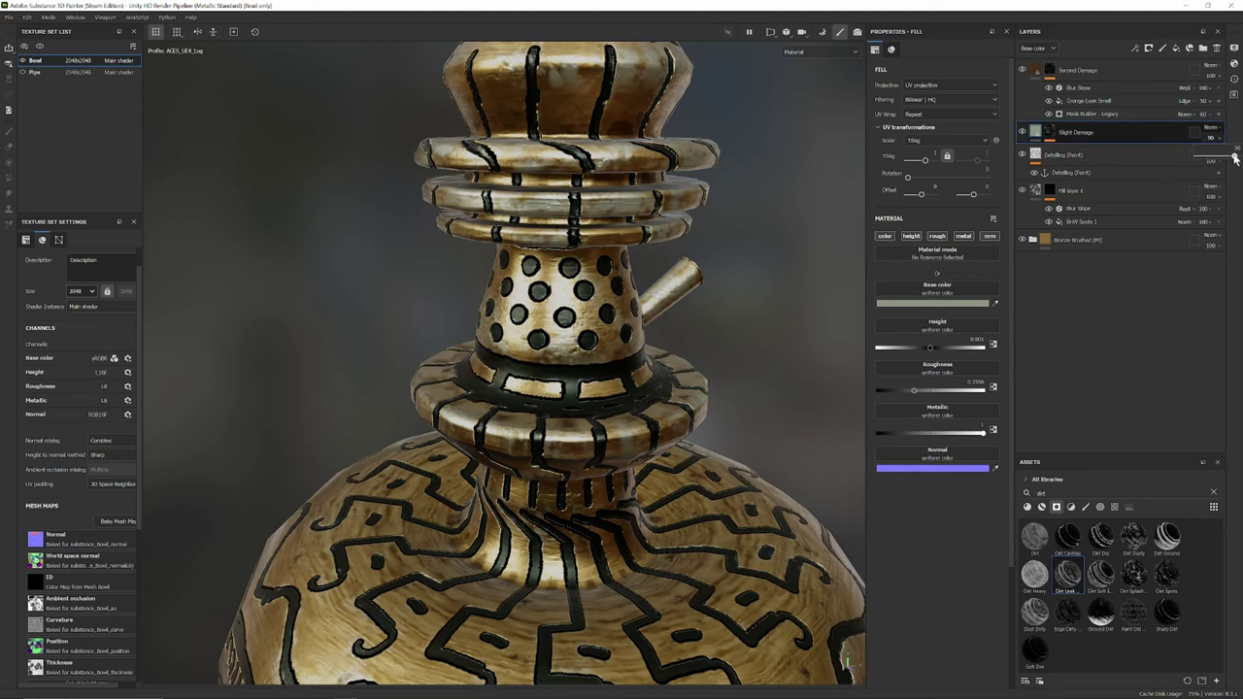
scroll(752, 453, "down", 3)
left_click_drag(752, 452, 714, 290, "alt")
- Raise the Slight Damage fill's roughness to about 0.83, keep metallic at 1, and review the whole model
mouse_move(918, 394)
left_mouse_down()
mouse_move(977, 399)
mouse_move(967, 390)
left_mouse_up()
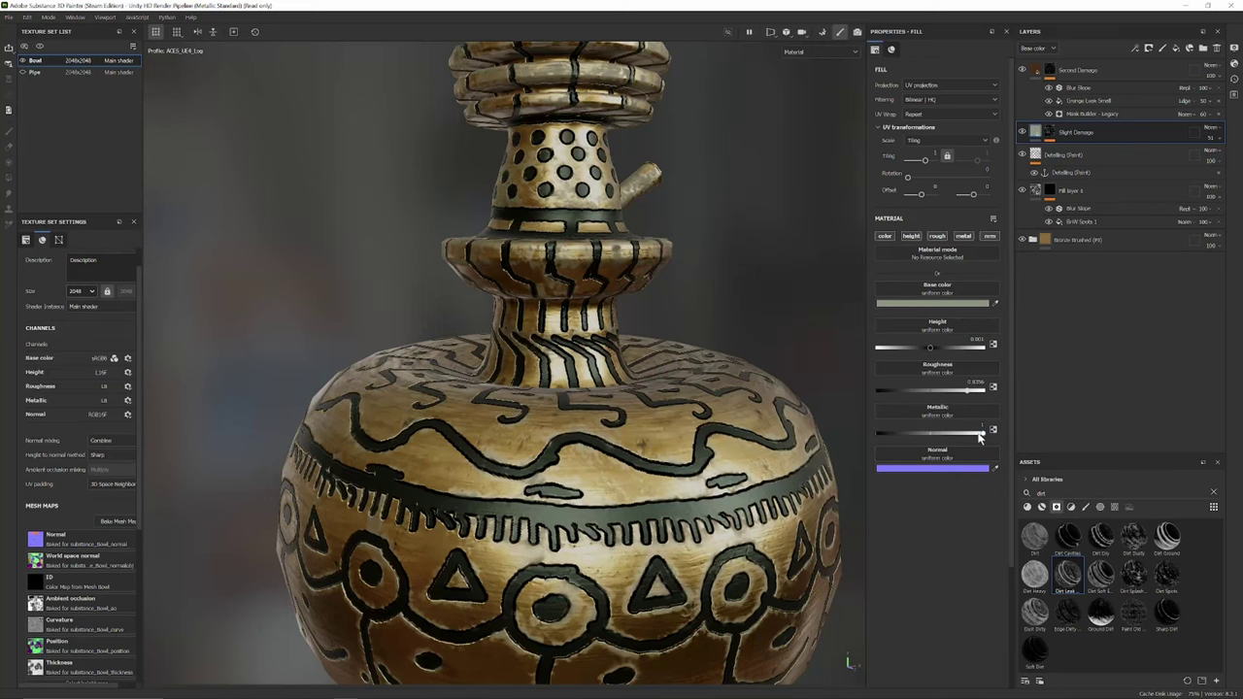
left_click_drag(980, 434, 1038, 430)
scroll(665, 438, "down", 2)
left_click_drag(665, 438, 749, 325, "alt")
scroll(680, 452, "down", 3)
scroll(733, 333, "down", 3)
middle_click_drag(728, 336, 651, 430, "alt")
left_click_drag(652, 430, 632, 469, "alt")
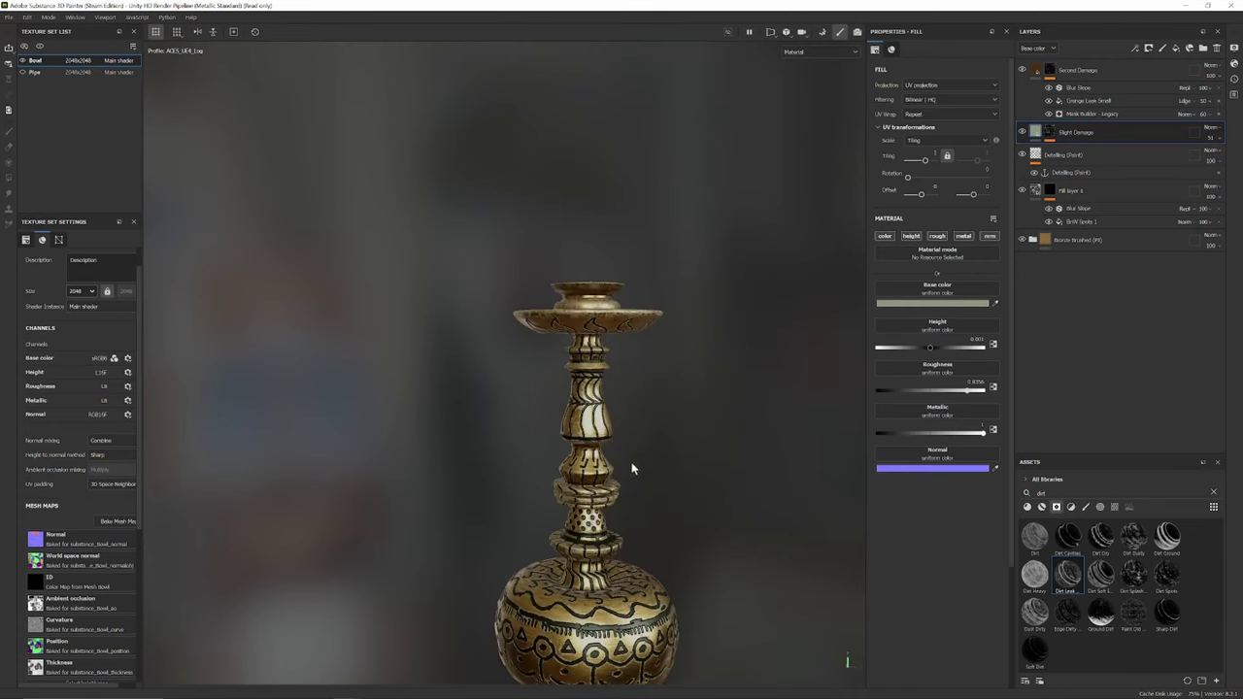
- Review the whole bowl, then hide the Bowl texture set and show the Pipe for a closer look
scroll(631, 466, "up", 3)
middle_click_drag(631, 466, 642, 383, "alt")
scroll(640, 381, "down", 5)
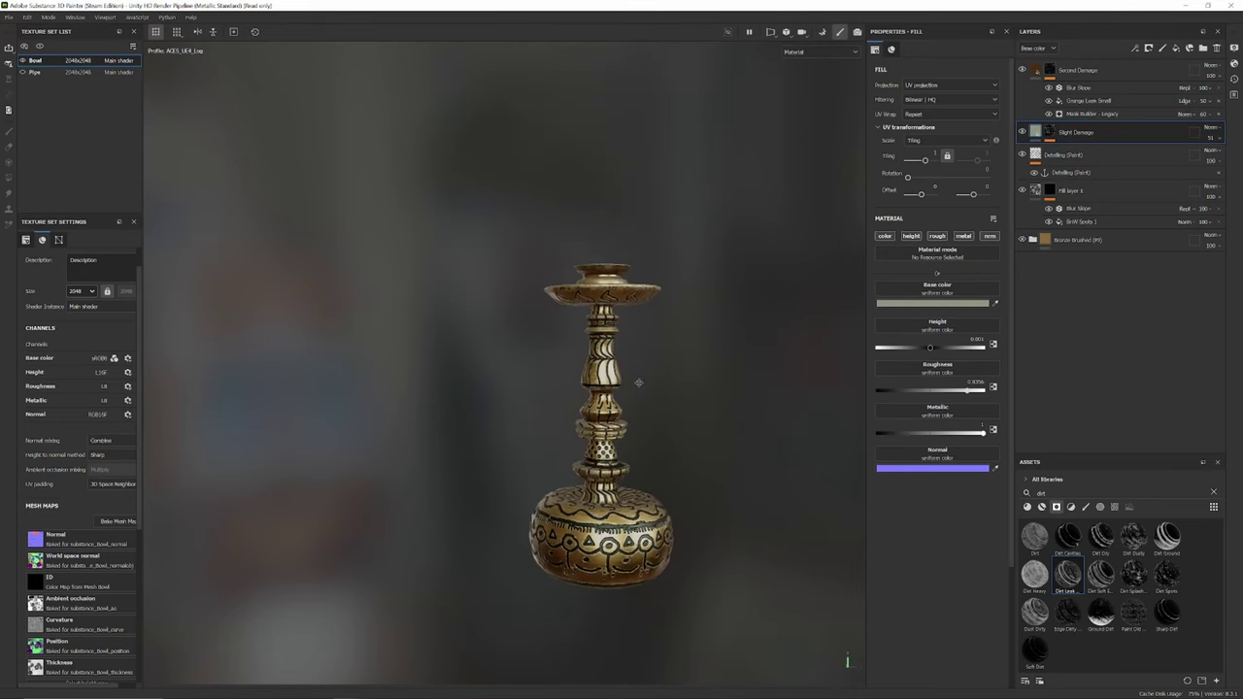
left_click(22, 60)
left_click(22, 72)
scroll(645, 510, "up", 6)
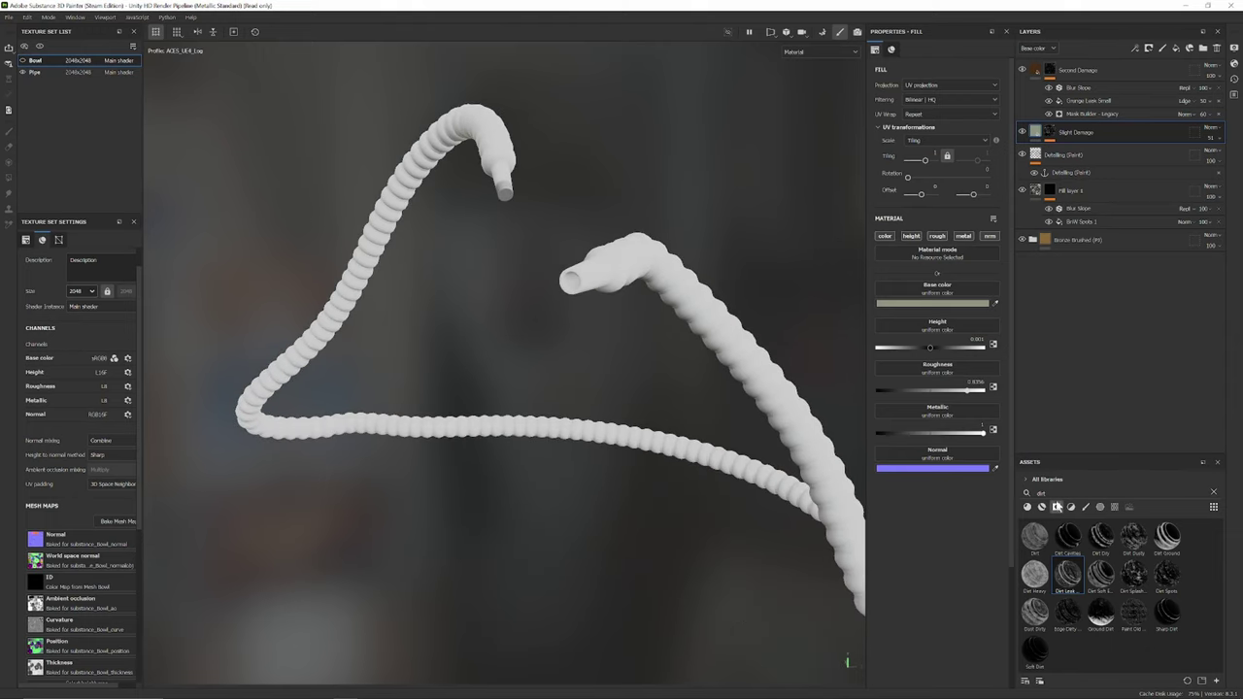
- Clear the dirt search and look through the materials for fabric
key("BackSpace")
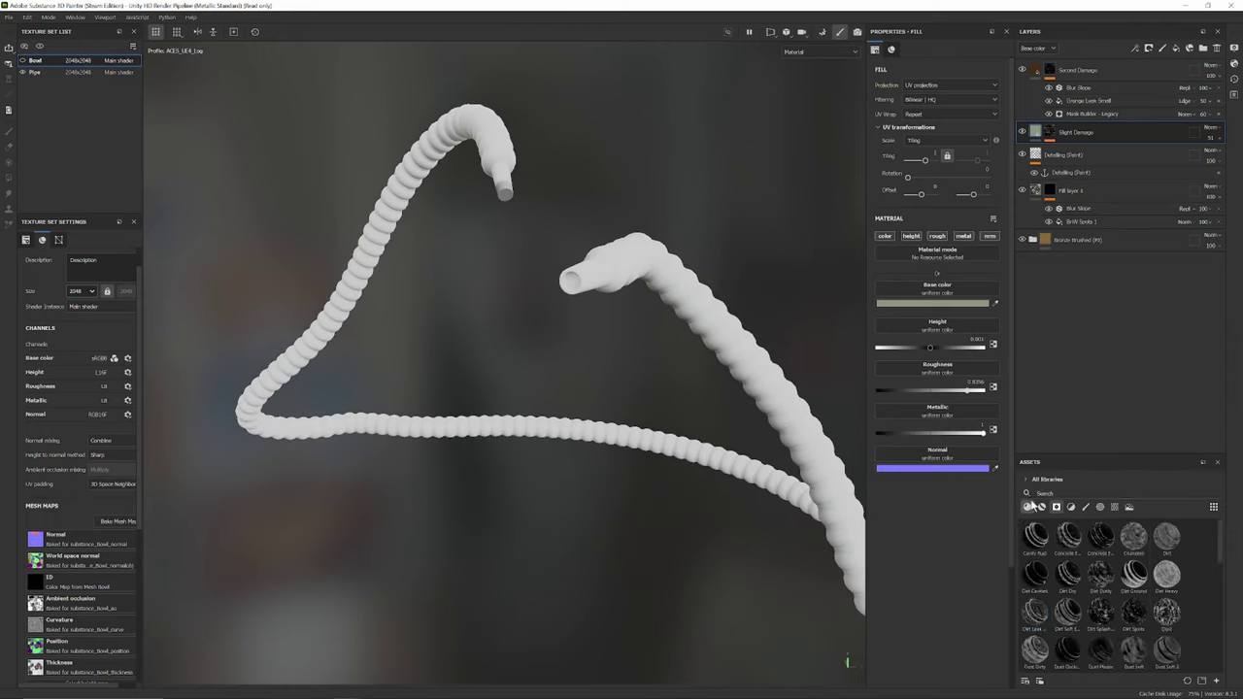
left_click(1029, 508)
type("fabric")
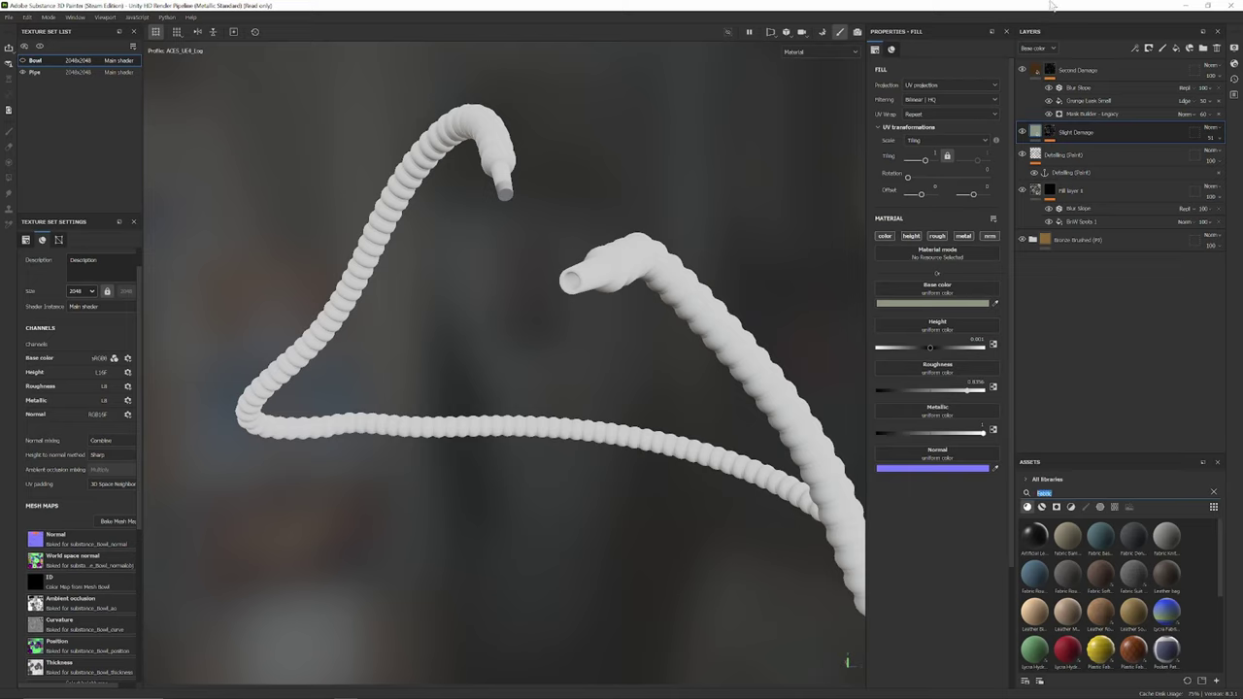
- Make Pipe the active texture set and delete its existing fill layer
left_click(34, 73)
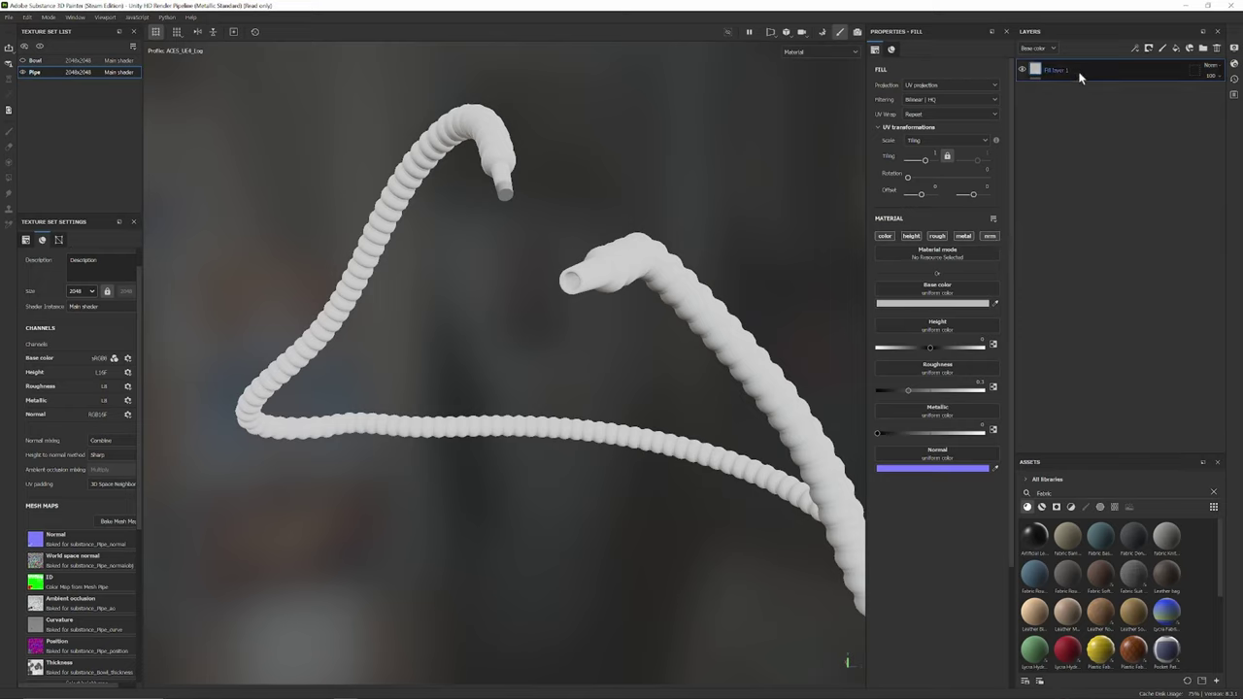
key("Delete")
scroll(747, 406, "up", 1)
middle_click_drag(717, 421, 706, 381, "alt")
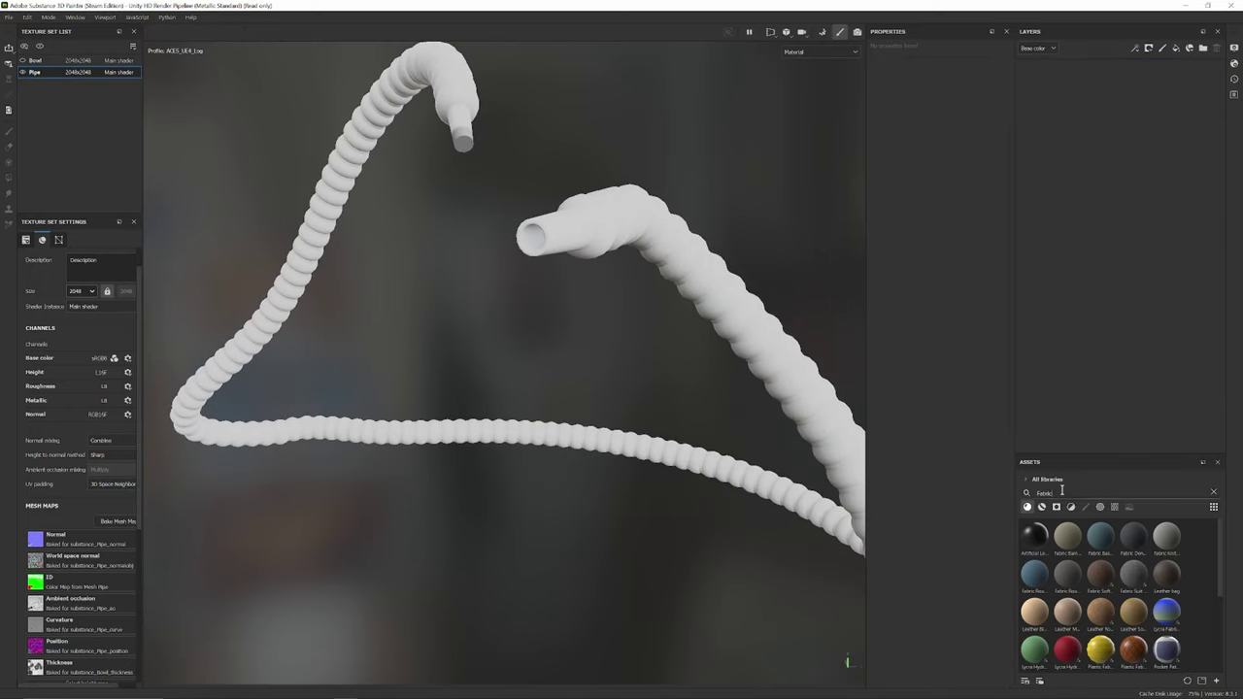
- Search the material library for stainless and wood options for the pipe
type("st")
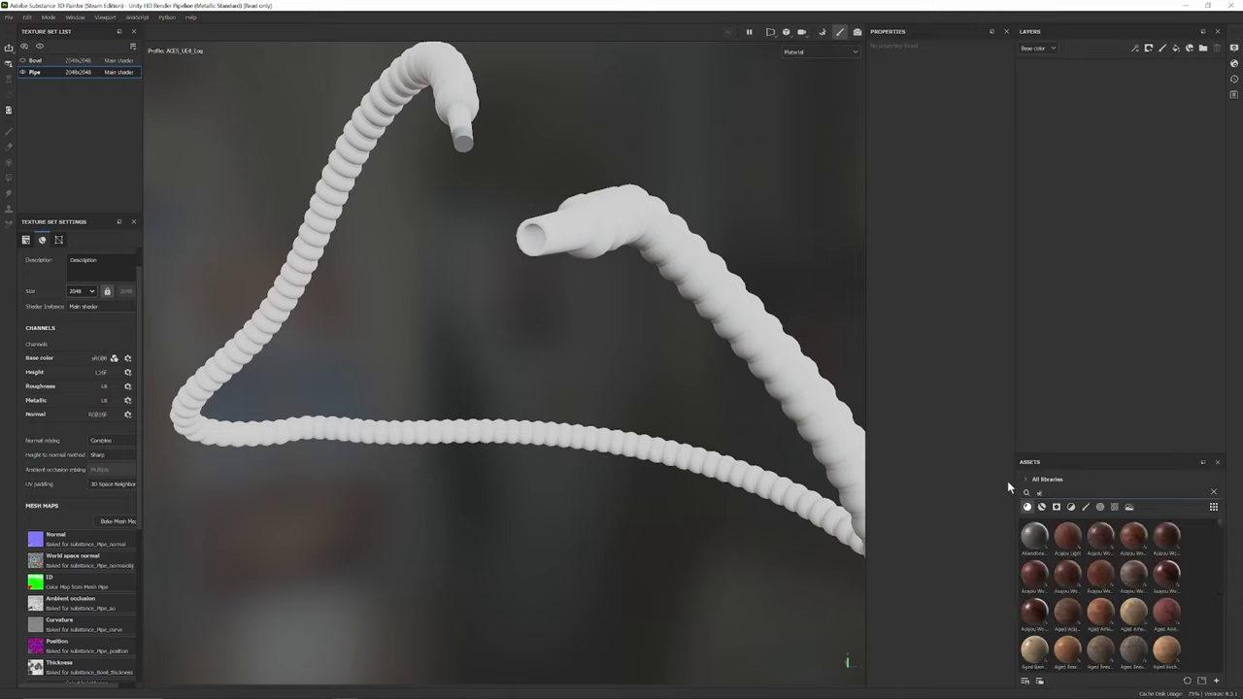
type("ainle")
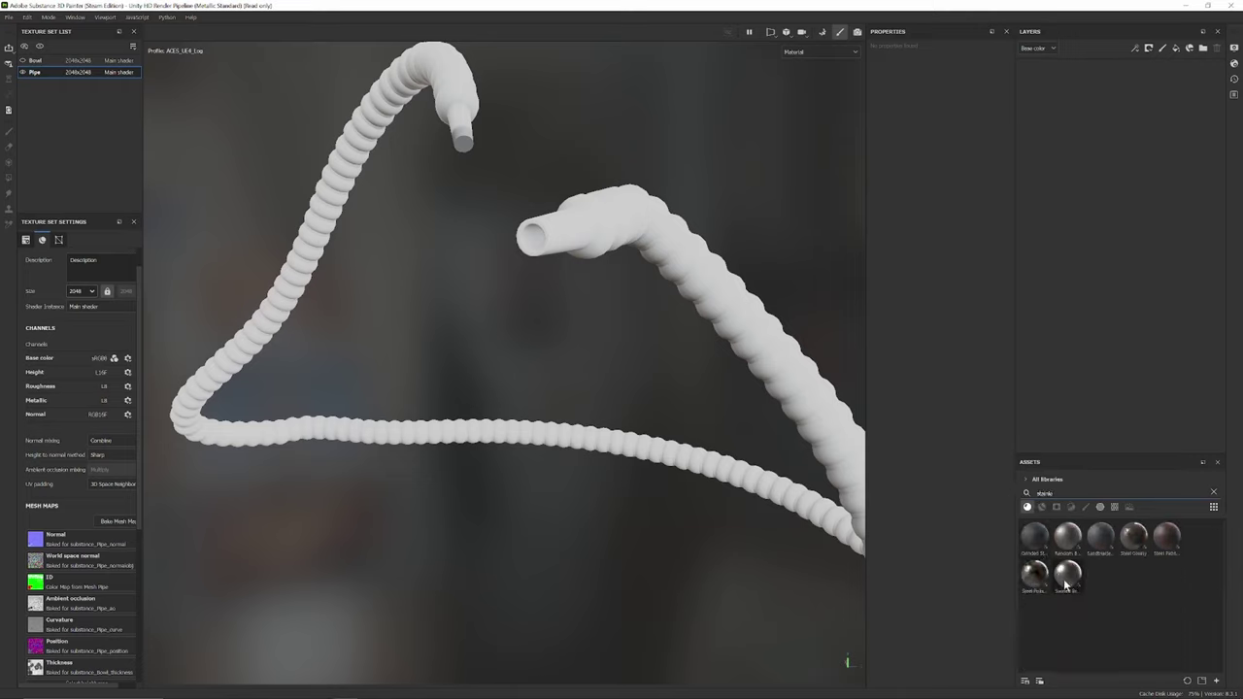
mouse_move(1065, 583)
type("wood")
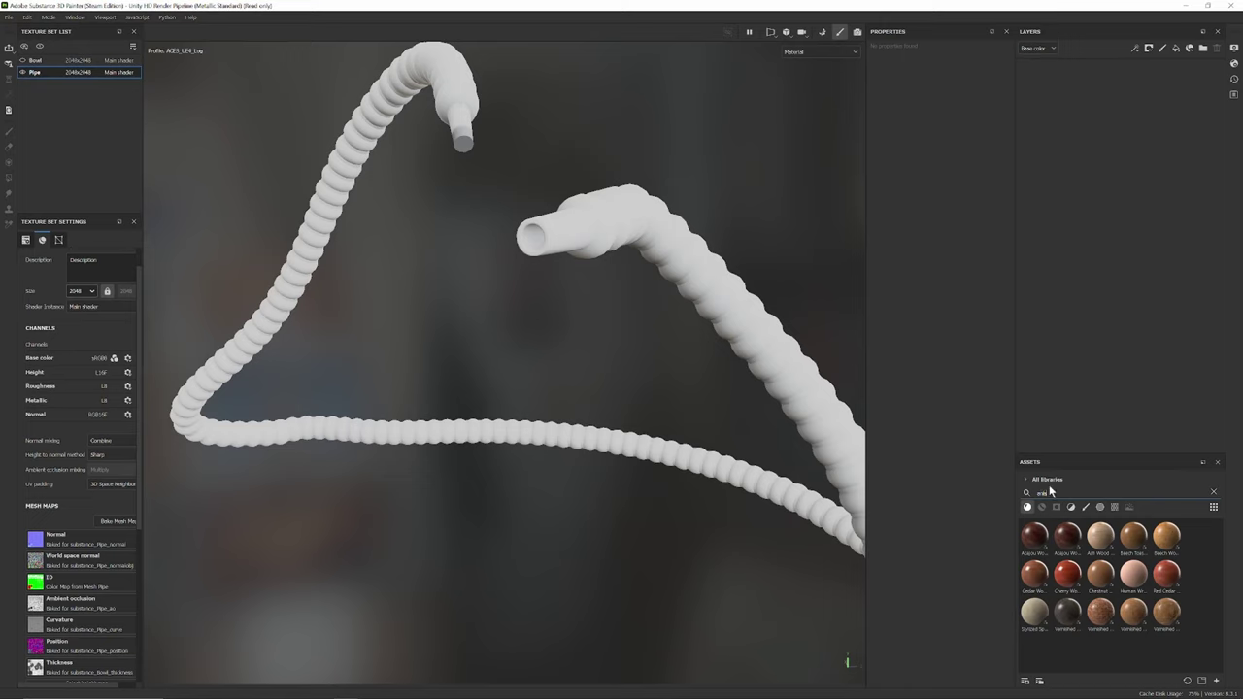
- Find Aluminium Brushed among the metal materials and apply it to the pipe
type("metal")
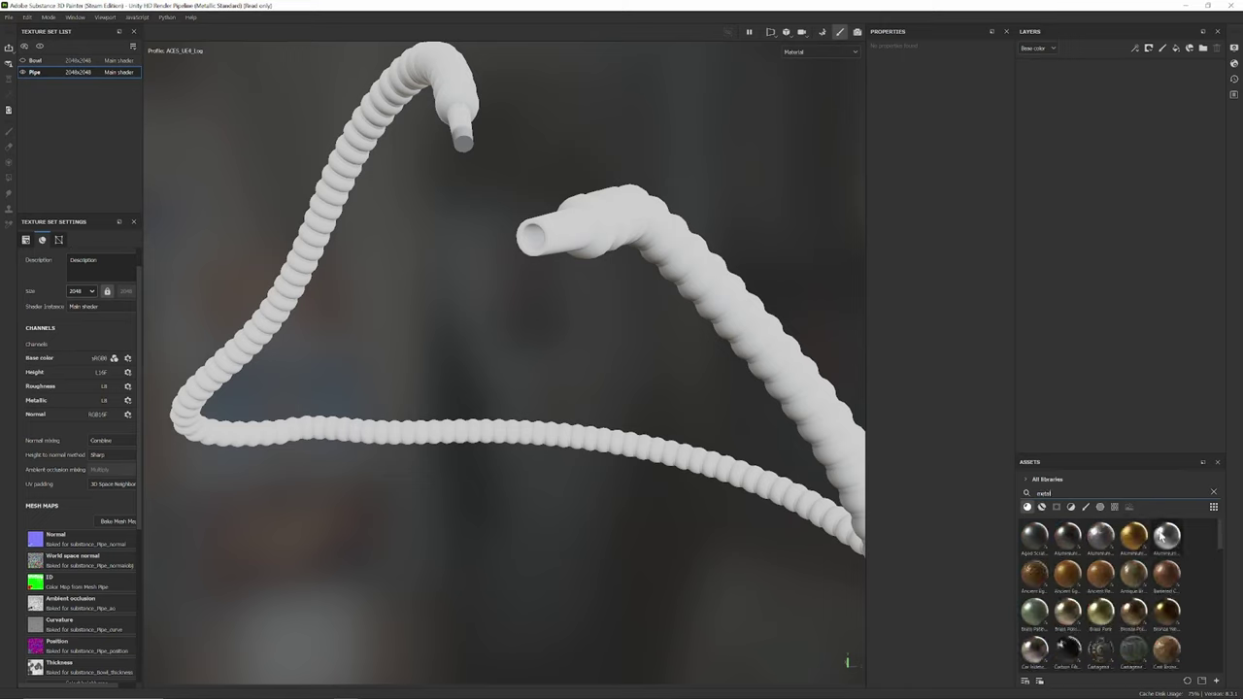
mouse_move(1163, 540)
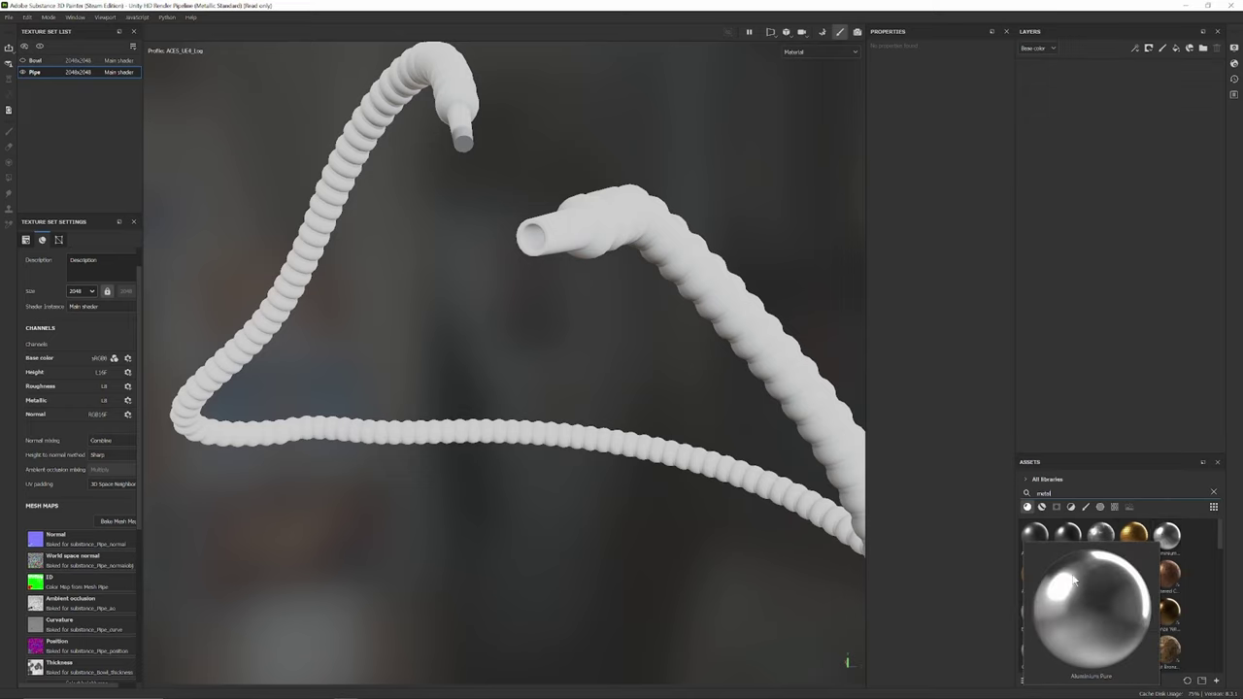
mouse_move(1096, 542)
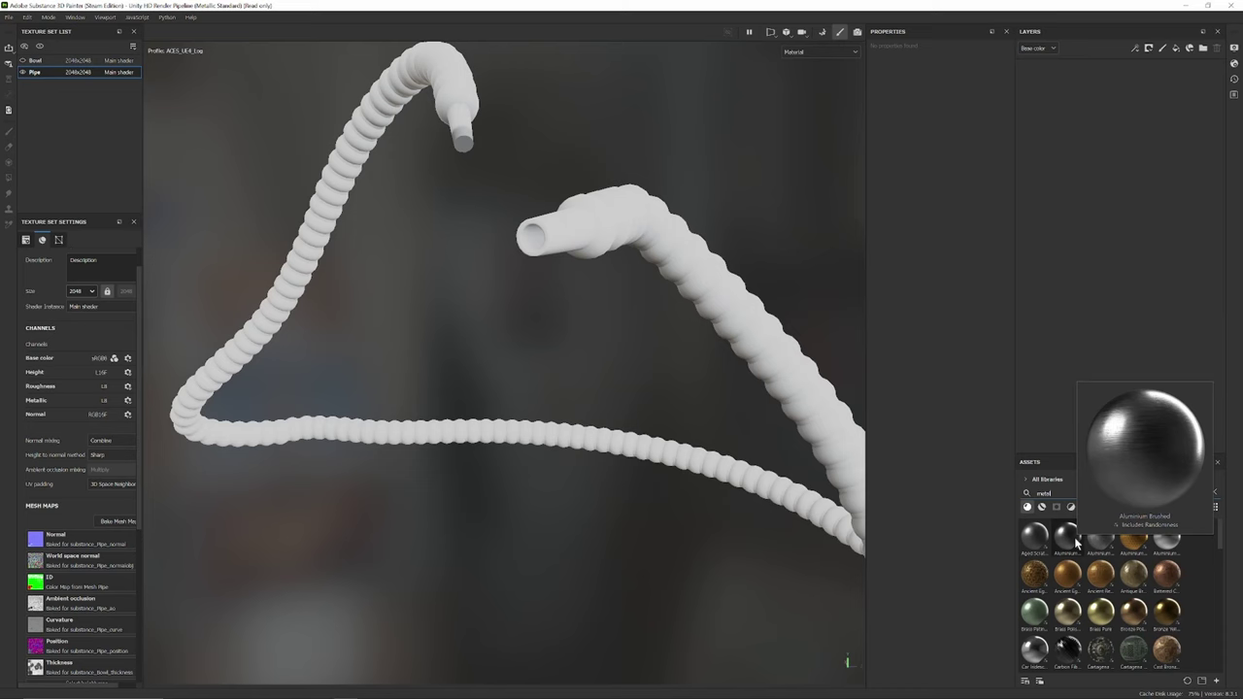
mouse_move(1075, 542)
left_mouse_down()
mouse_move(895, 510)
mouse_move(734, 426)
mouse_move(750, 348)
left_mouse_up()
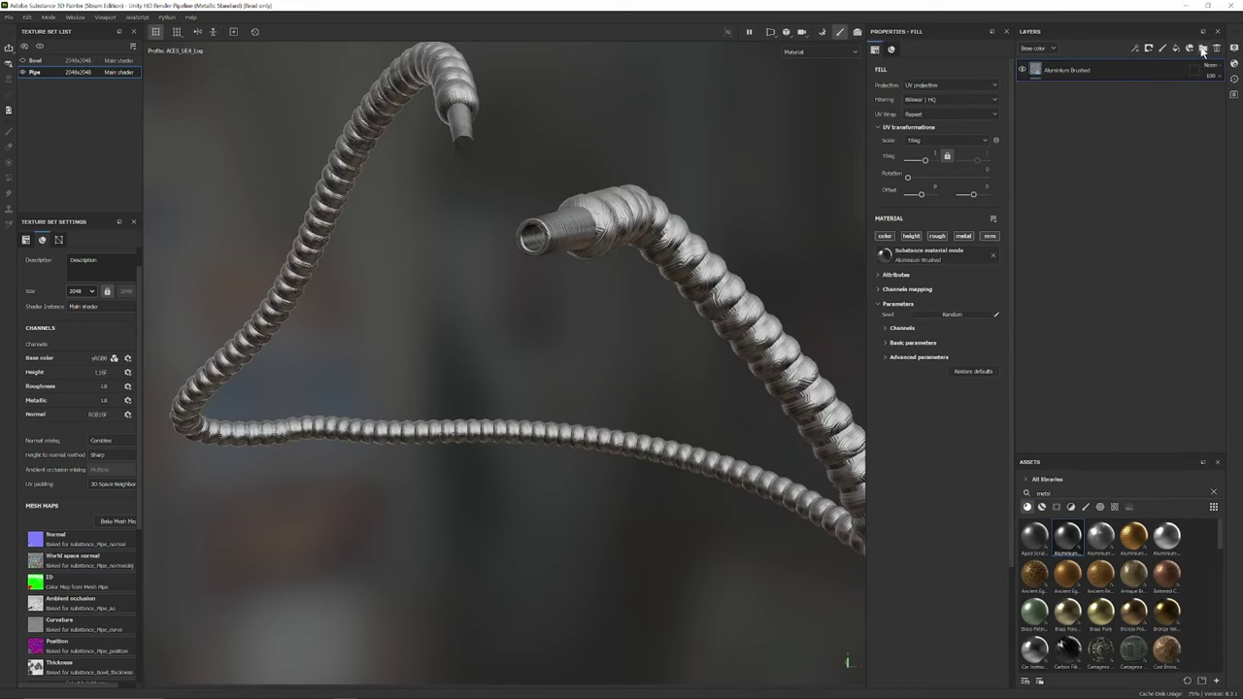
- Create a folder named Aluminium and move the Aluminium Brushed layer into it
left_click(1203, 48)
double_click(1110, 71)
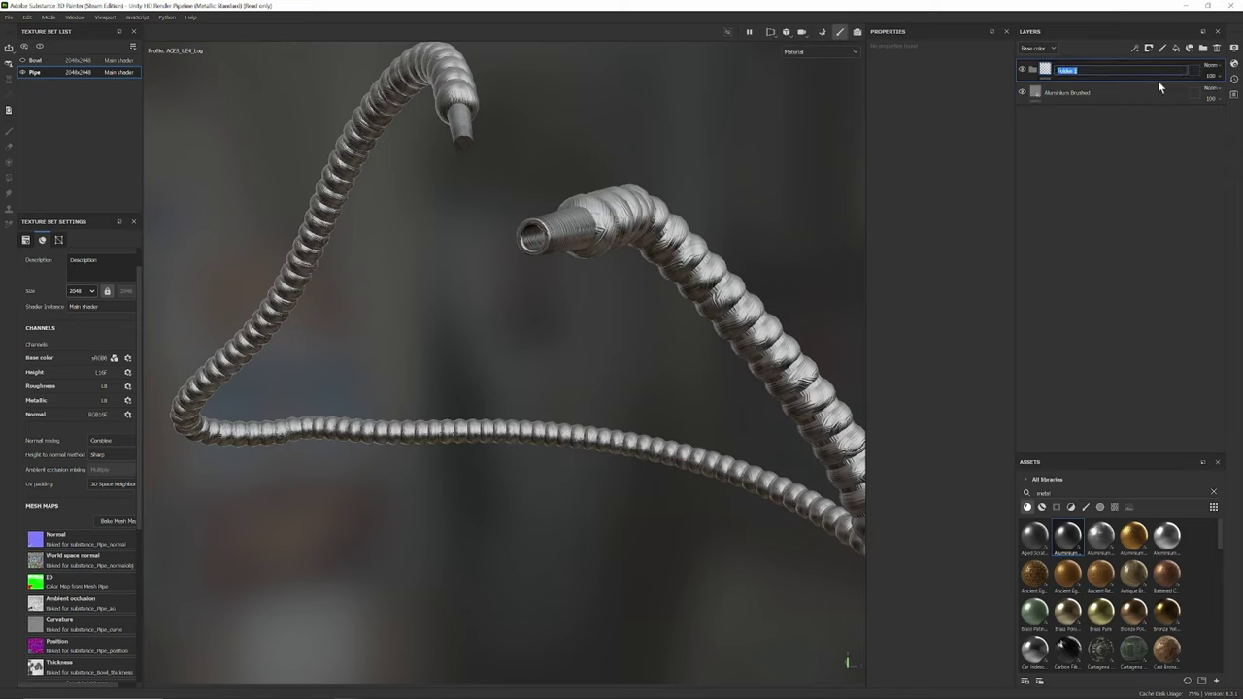
type("Aluminium")
key("Return")
left_click_drag(1053, 93, 1067, 70)
- Mask the Aluminium folder with a color selection that picks the white ID bands between the pipe's segments
scroll(654, 238, "up", 4)
left_click_drag(653, 238, 561, 267, "alt")
scroll(719, 202, "up", 4)
left_click_drag(720, 202, 645, 243, "alt")
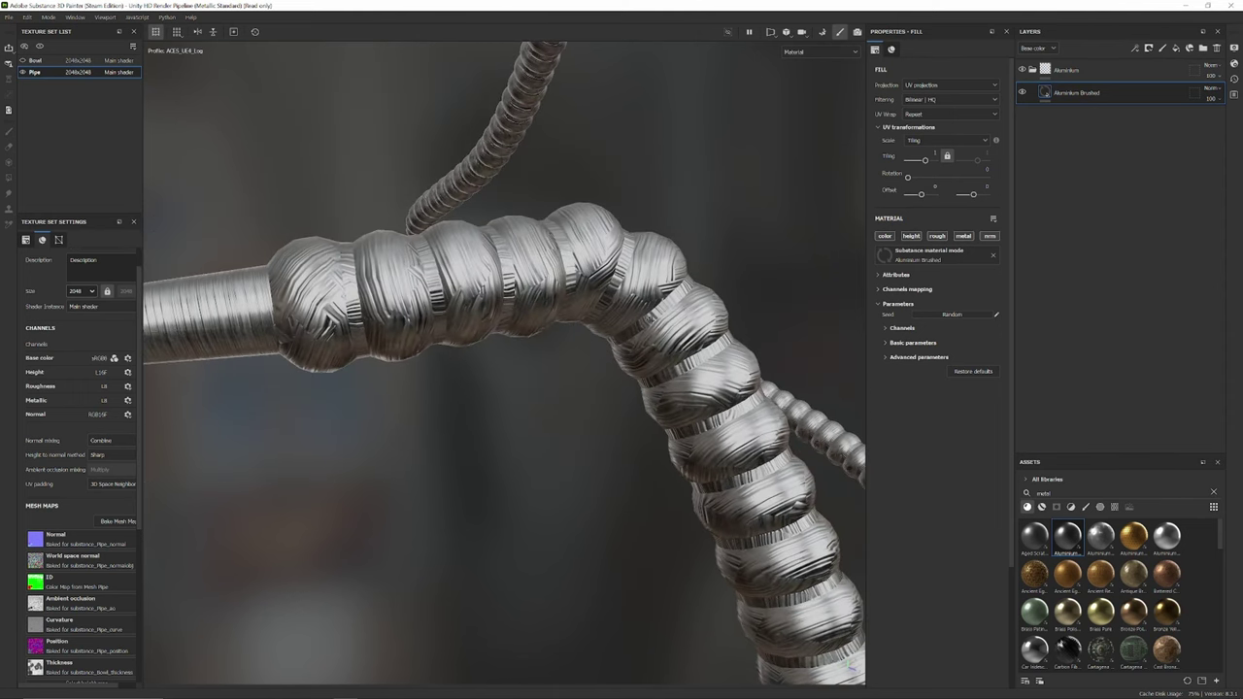
right_click(1095, 76)
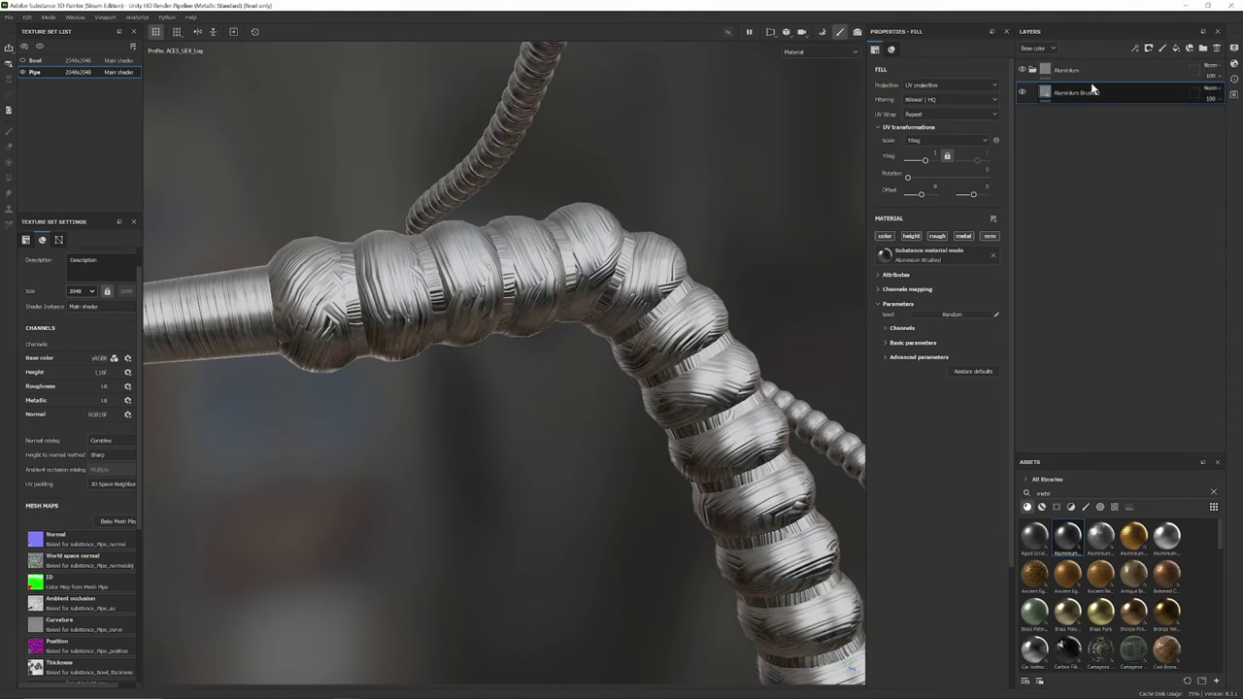
left_click(1166, 117)
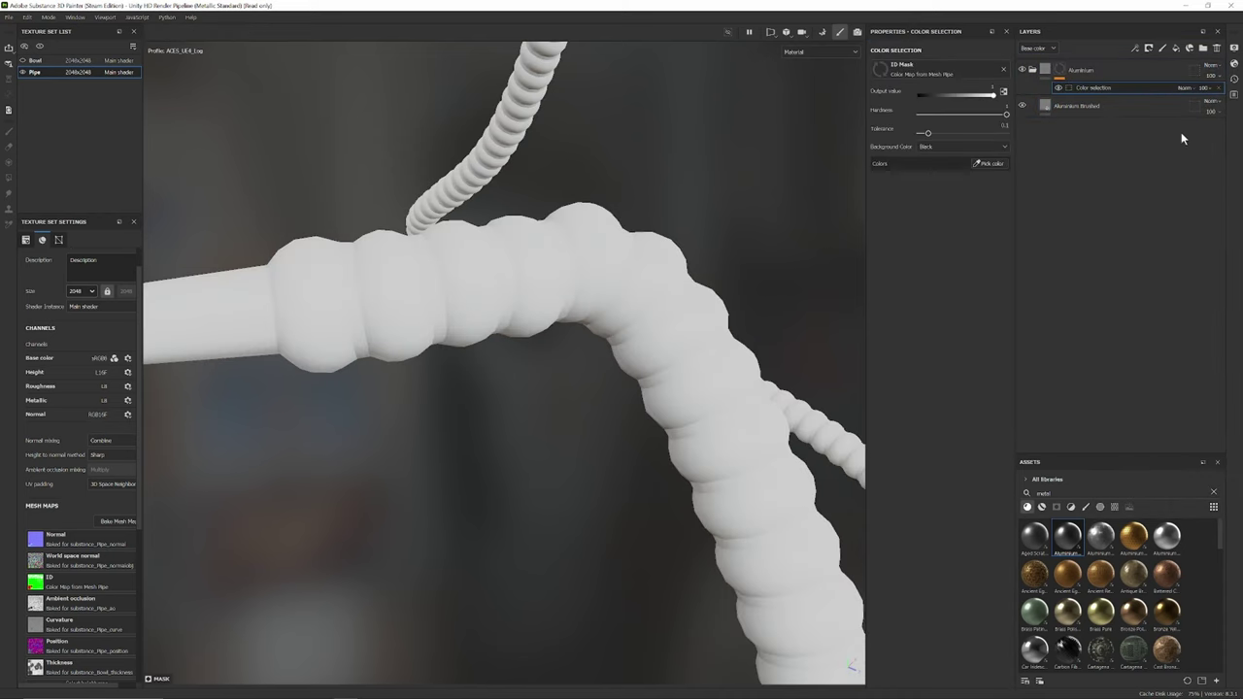
left_click(989, 165)
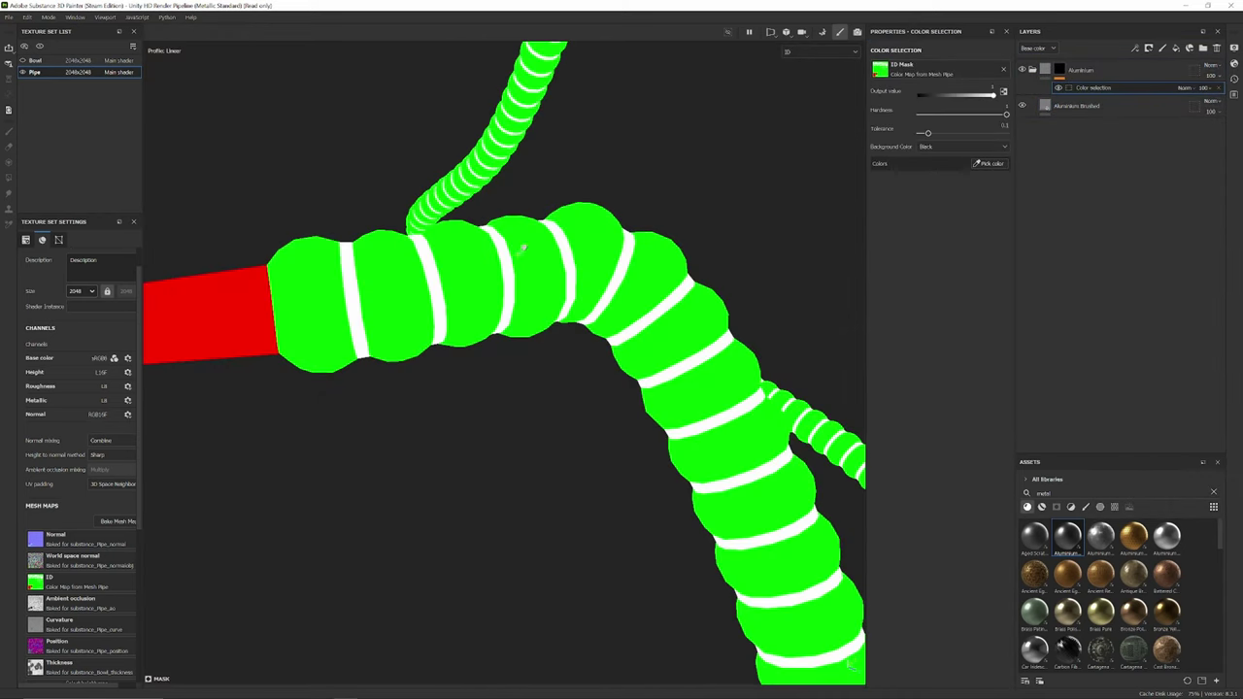
left_click(435, 278)
left_click_drag(411, 342, 401, 316, "alt")
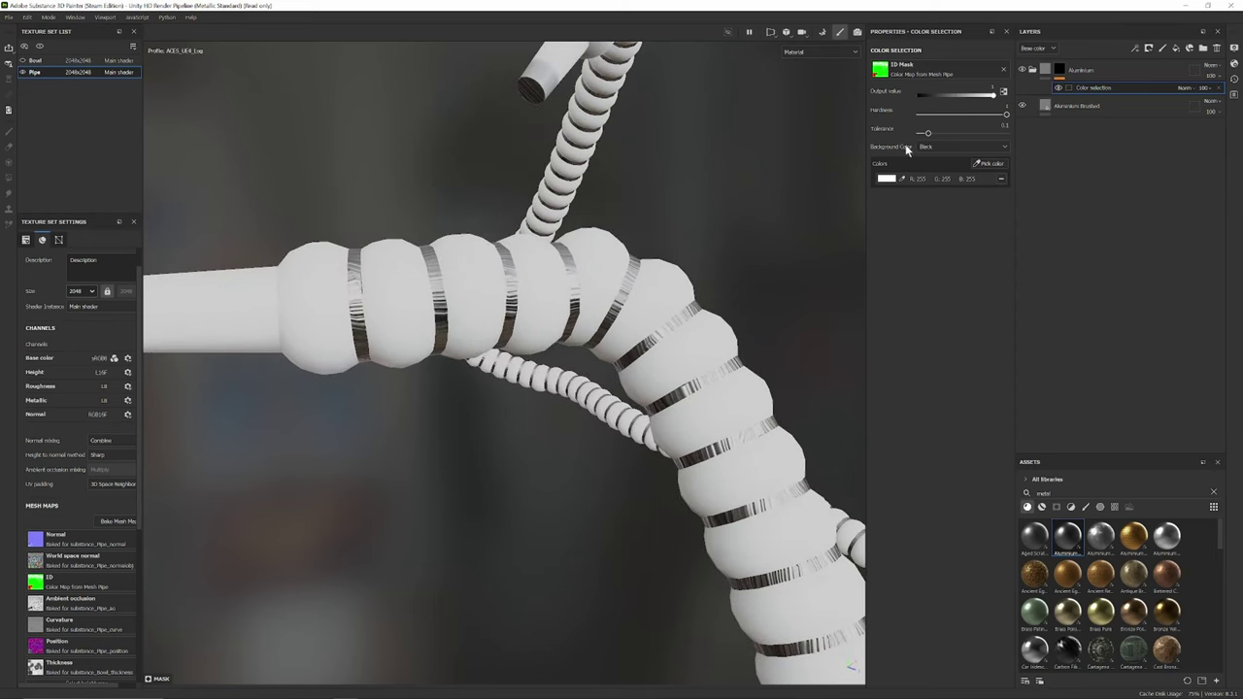
- Set the Aluminium Brushed layer's UV rotation to 90 and raise its tiling to about 2.3
left_click(1044, 73)
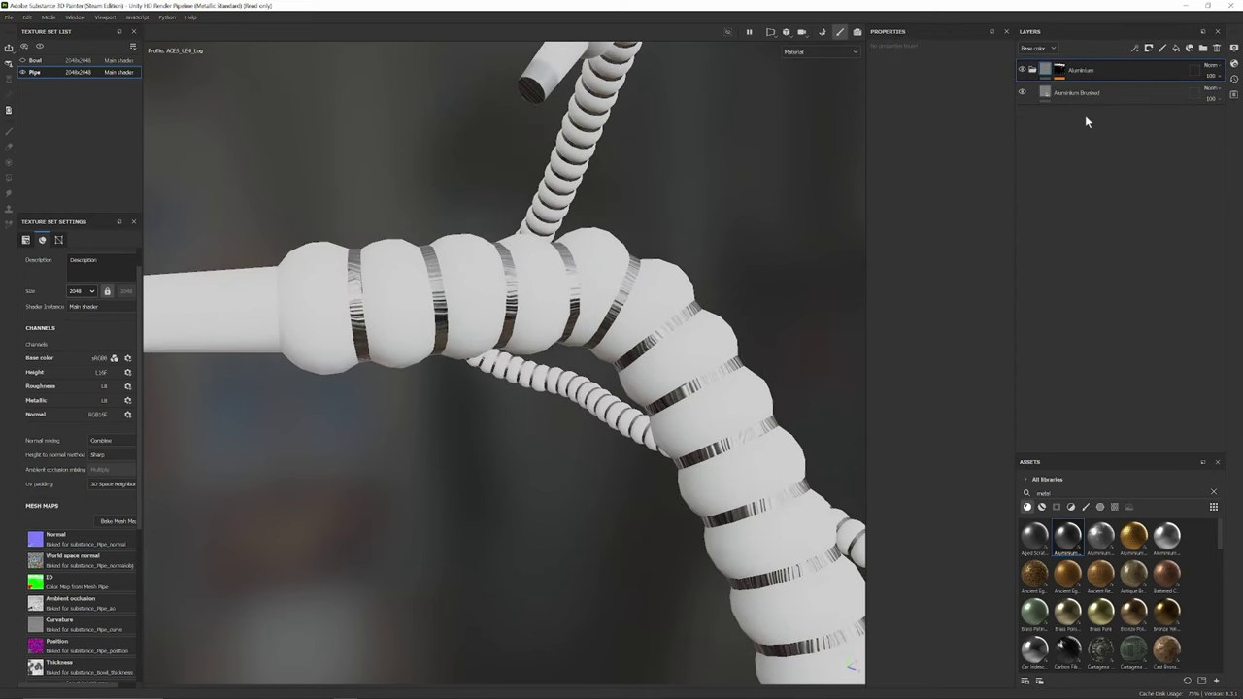
left_click(1069, 93)
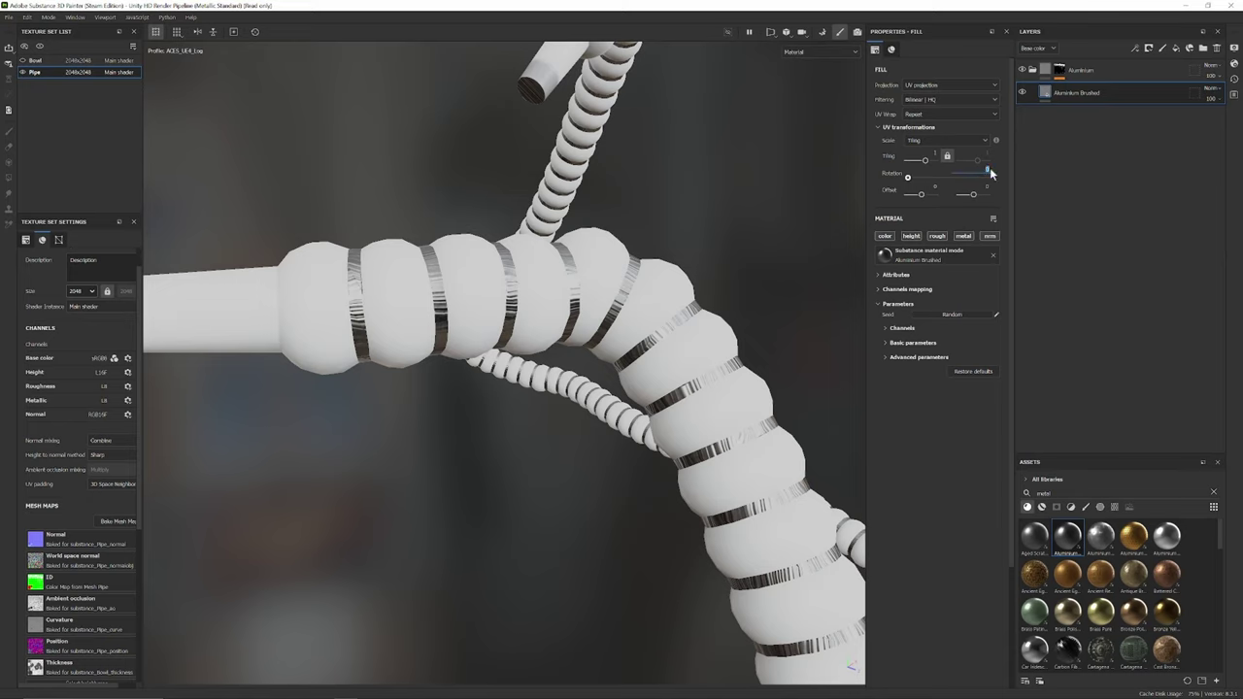
key("Return")
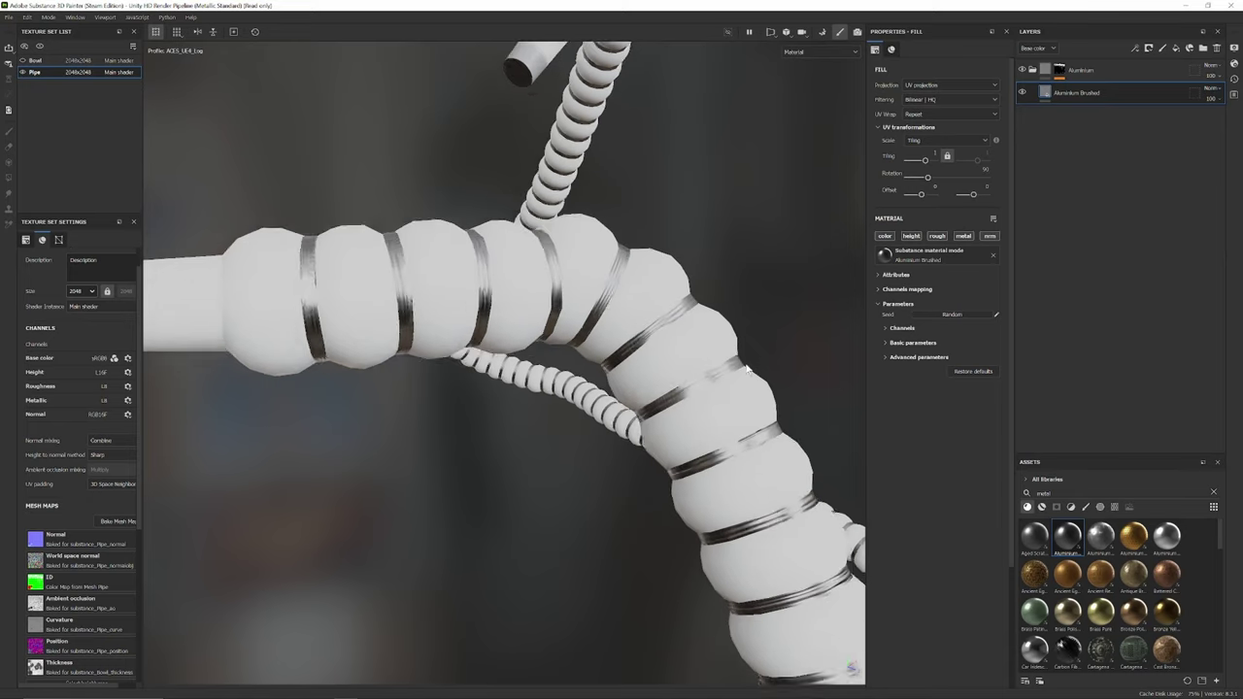
left_click_drag(919, 168, 927, 166)
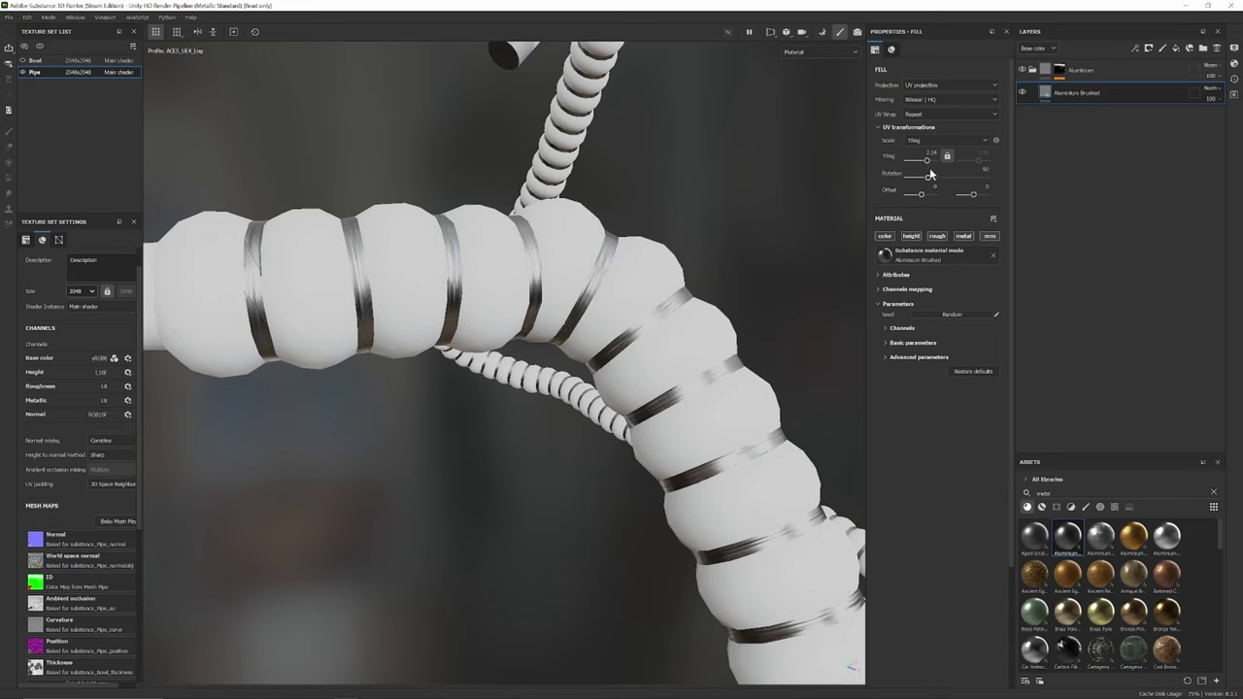
- Inspect the brushed aluminium bands along the full length of the pipe, both up close and from a distance
left_click_drag(453, 306, 490, 321, "alt")
scroll(596, 341, "up", 5)
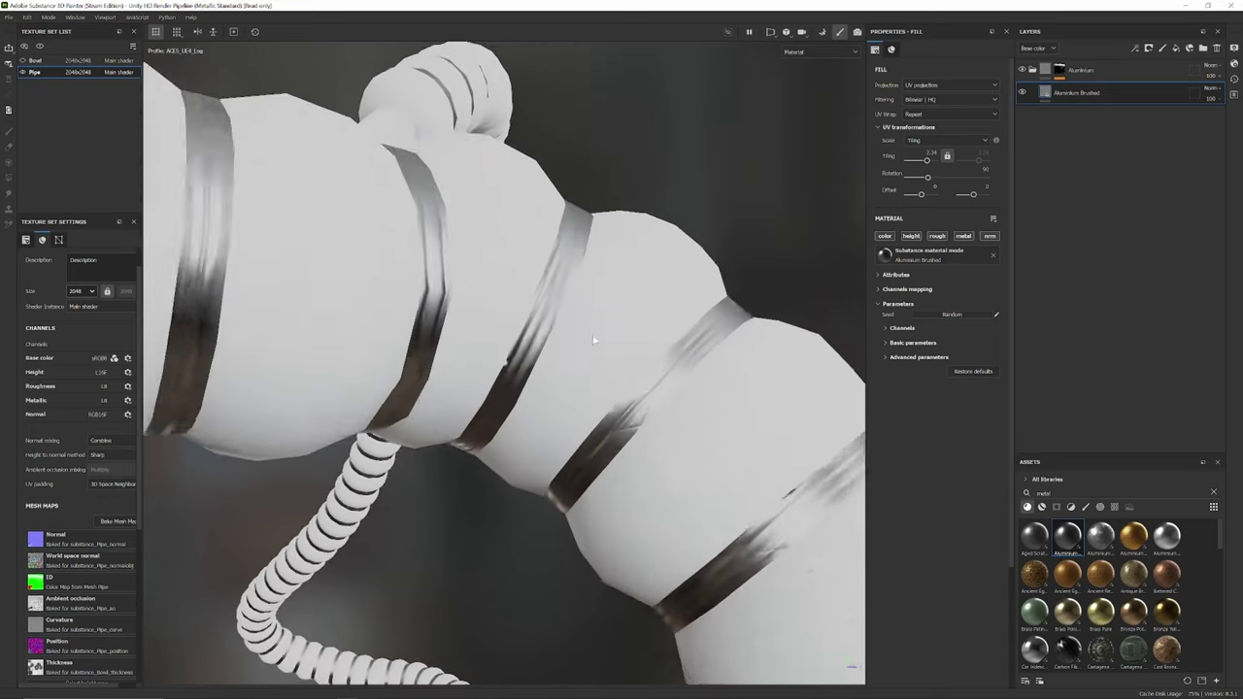
left_click_drag(597, 341, 549, 310, "alt")
scroll(755, 489, "down", 4)
left_click_drag(754, 489, 621, 325, "alt")
scroll(738, 487, "down", 4)
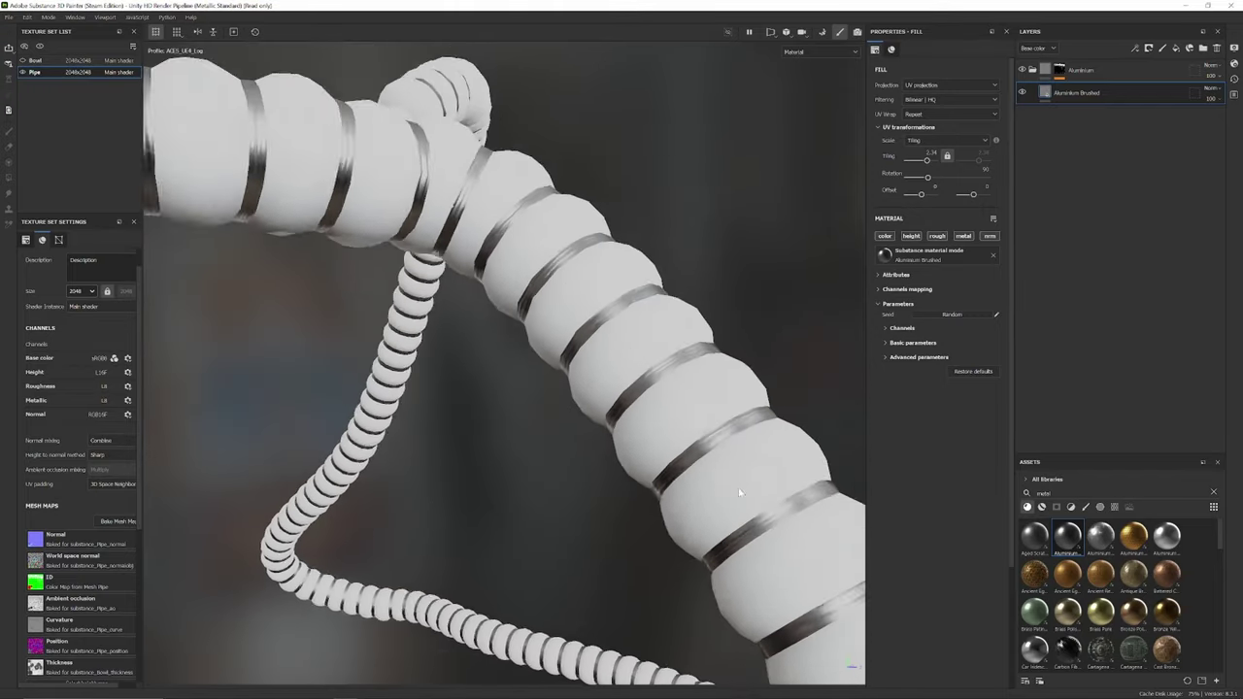
left_click_drag(738, 488, 514, 304, "alt")
right_click_drag(513, 304, 360, 2, "shift")
scroll(697, 511, "down", 1)
left_click_drag(789, 687, 418, 346, "alt")
right_click_drag(419, 348, 471, 474, "alt")
middle_click_drag(471, 474, 535, 402, "alt")
right_click_drag(536, 402, 468, 374, "shift")
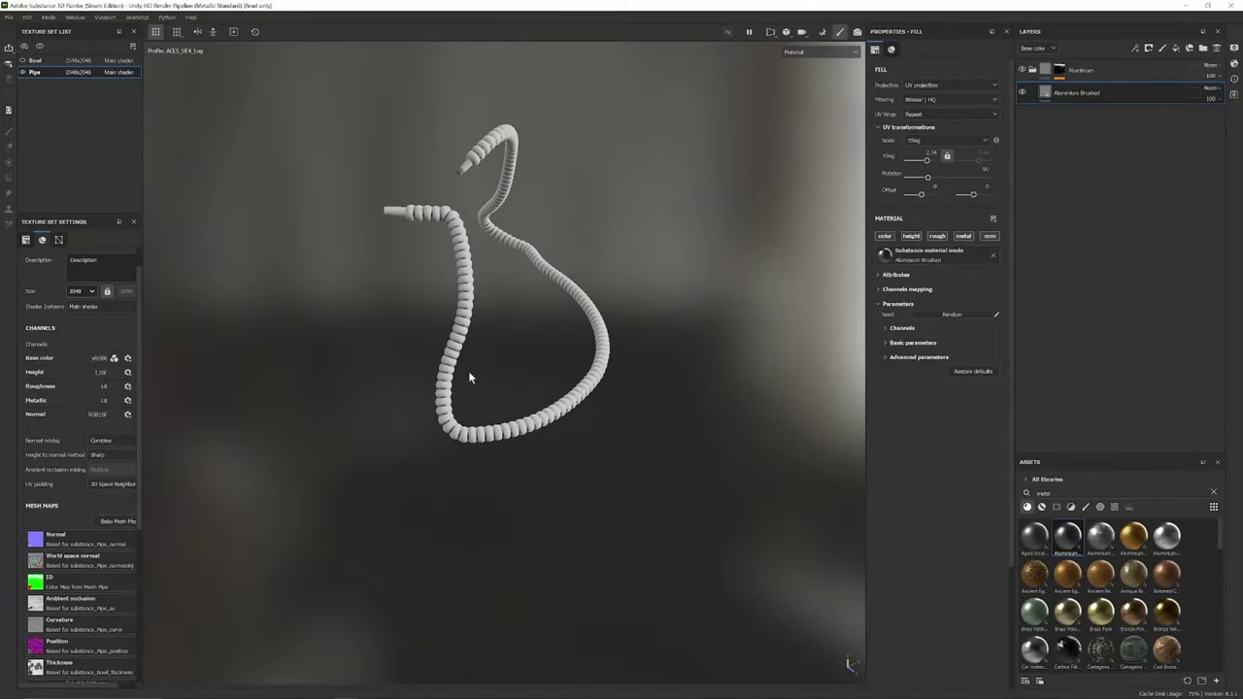
left_click_drag(468, 373, 358, 369, "alt")
right_click_drag(654, 418, 703, 412, "alt")
middle_click_drag(703, 412, 690, 490, "alt")
right_click_drag(691, 490, 705, 437, "shift")
middle_click_drag(705, 437, 630, 444, "alt")
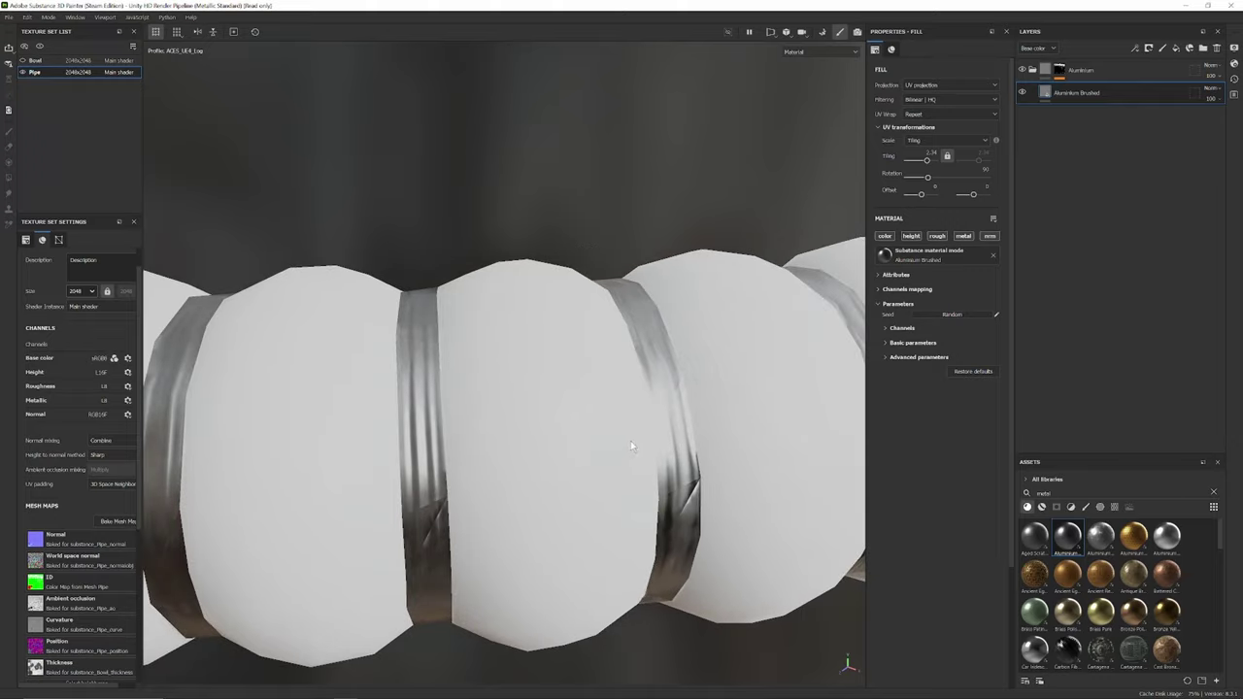
right_click_drag(631, 444, 660, 430, "shift")
right_click_drag(660, 430, 632, 427, "alt")
mouse_move(632, 427)
left_mouse_down("alt")
mouse_move(577, 428)
mouse_move(622, 446)
left_mouse_up("alt")
right_click_drag(622, 446, 740, 442, "alt")
middle_click_drag(740, 442, 802, 415, "alt")
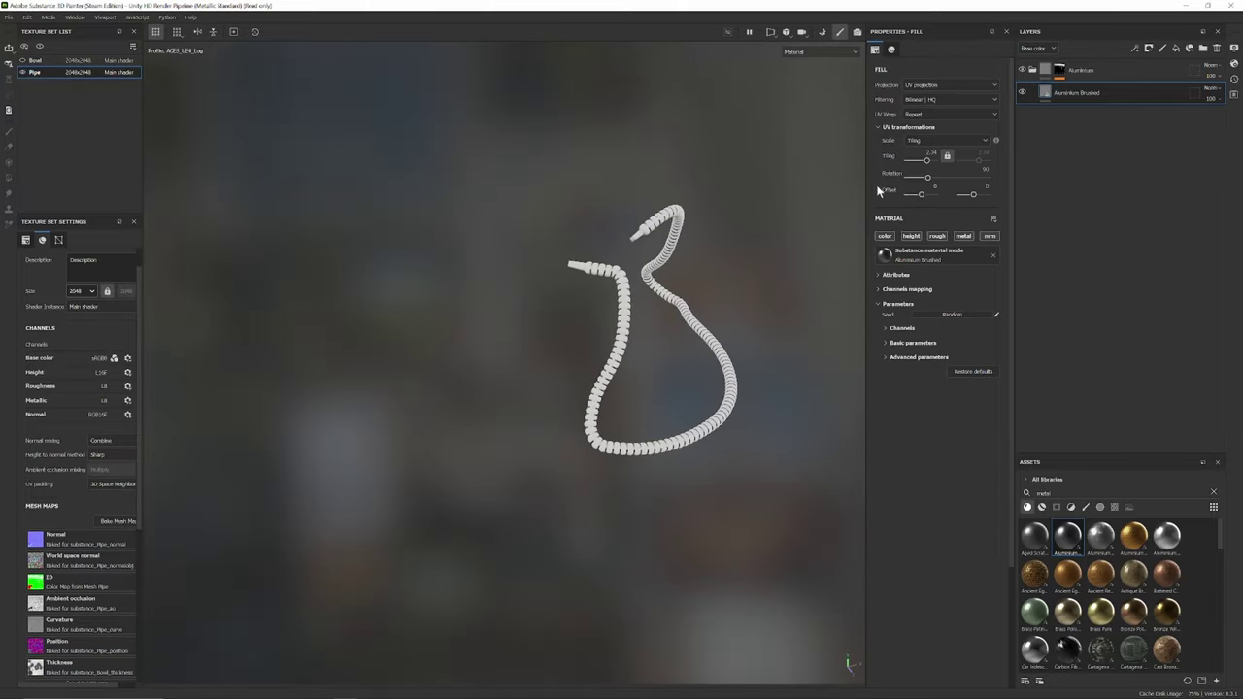
- Add a folder named Fabric above the Aluminium folder
left_click(1094, 77)
left_click(1204, 50)
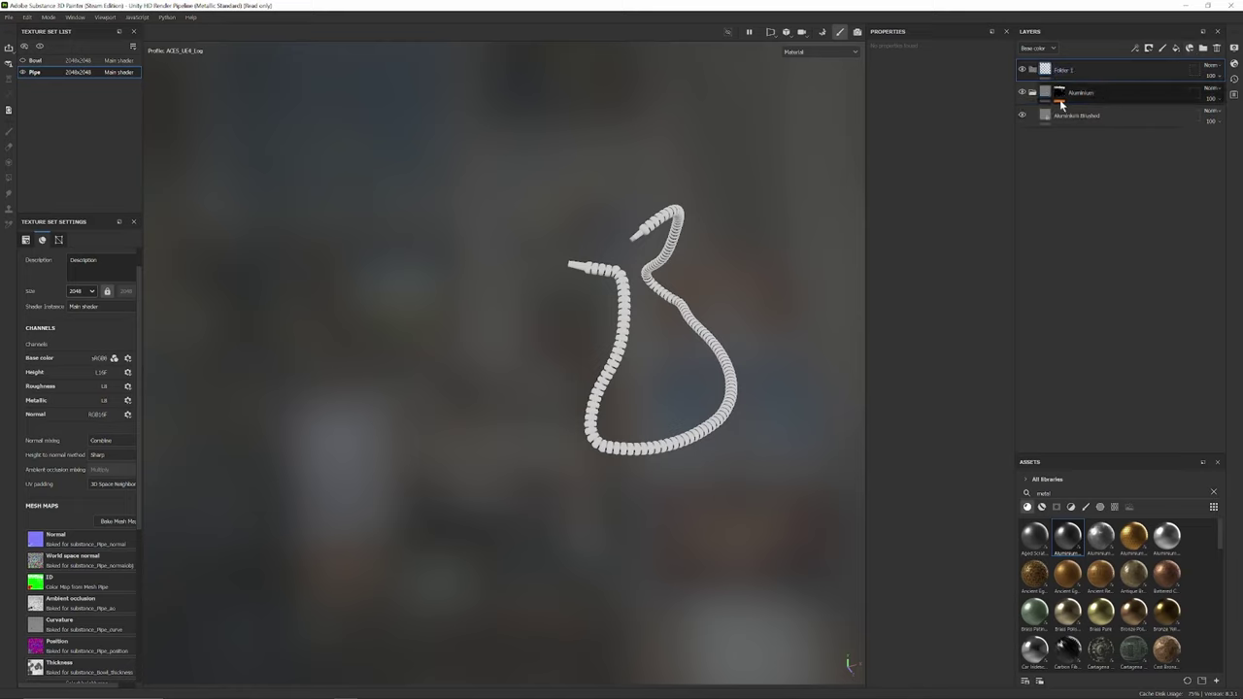
double_click(1069, 70)
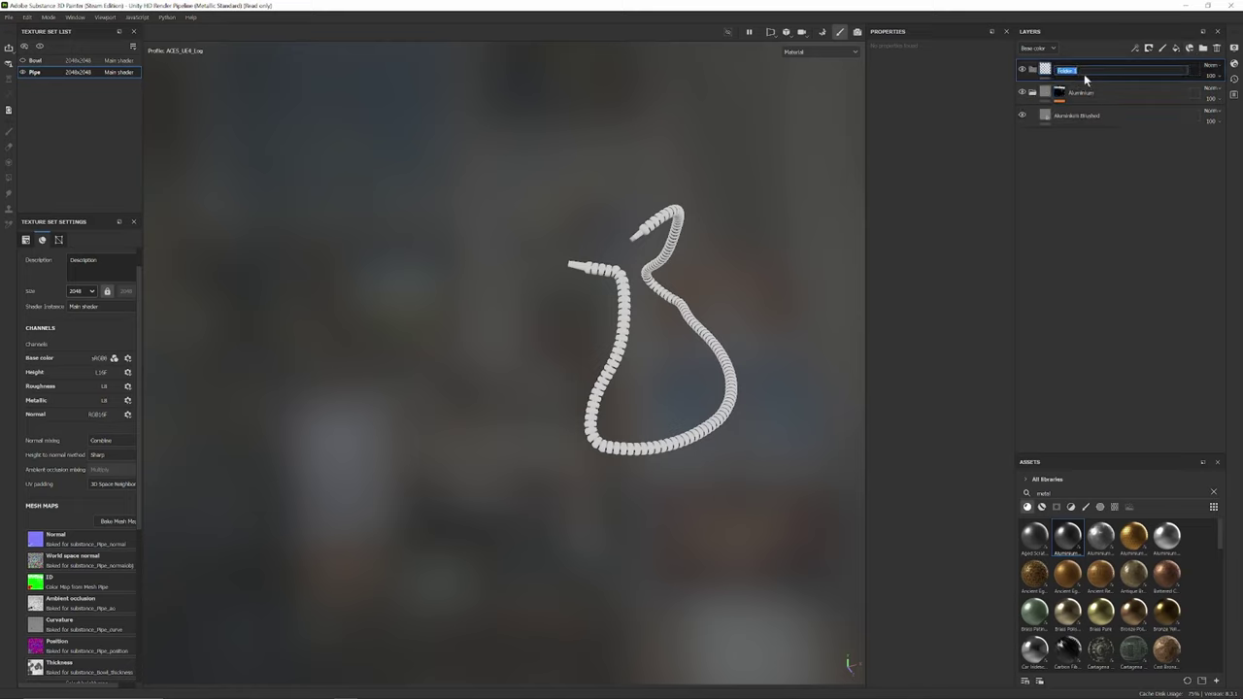
type("Fabric")
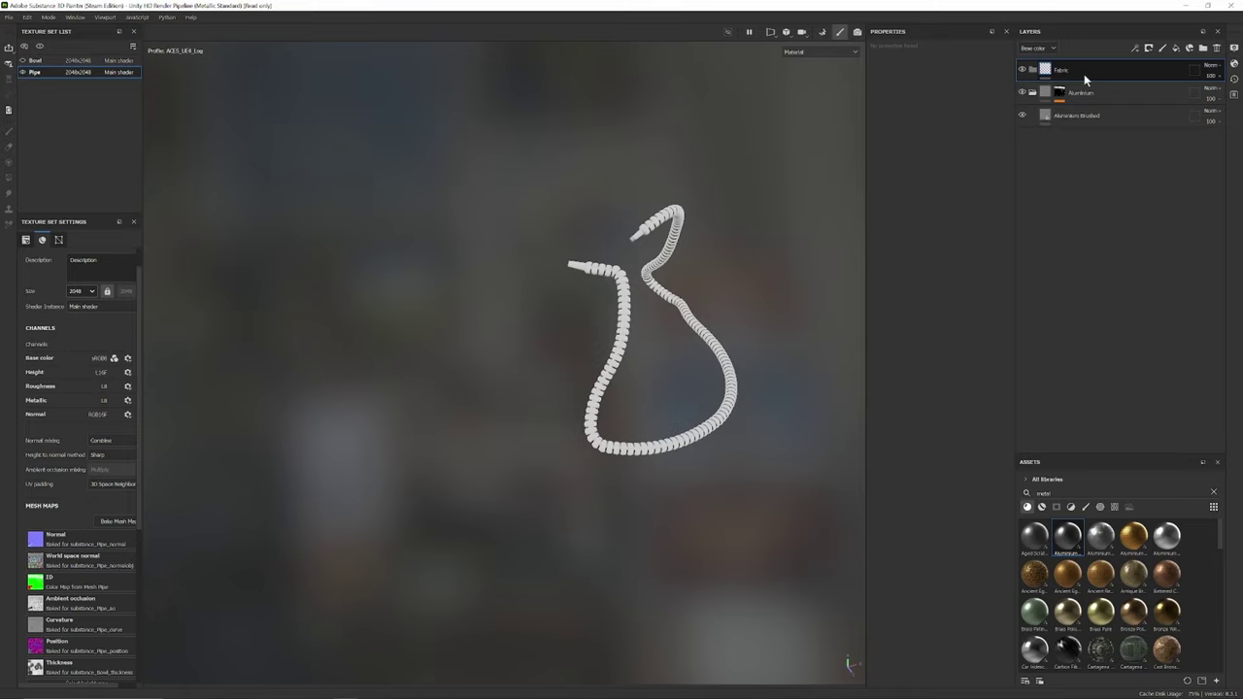
key("Return")
- Examine the pipe's uncovered segments and search the material library for a fabric for them
left_click_drag(489, 318, 643, 355, "alt")
scroll(643, 355, "up", 5)
middle_click_drag(643, 356, 510, 402, "alt")
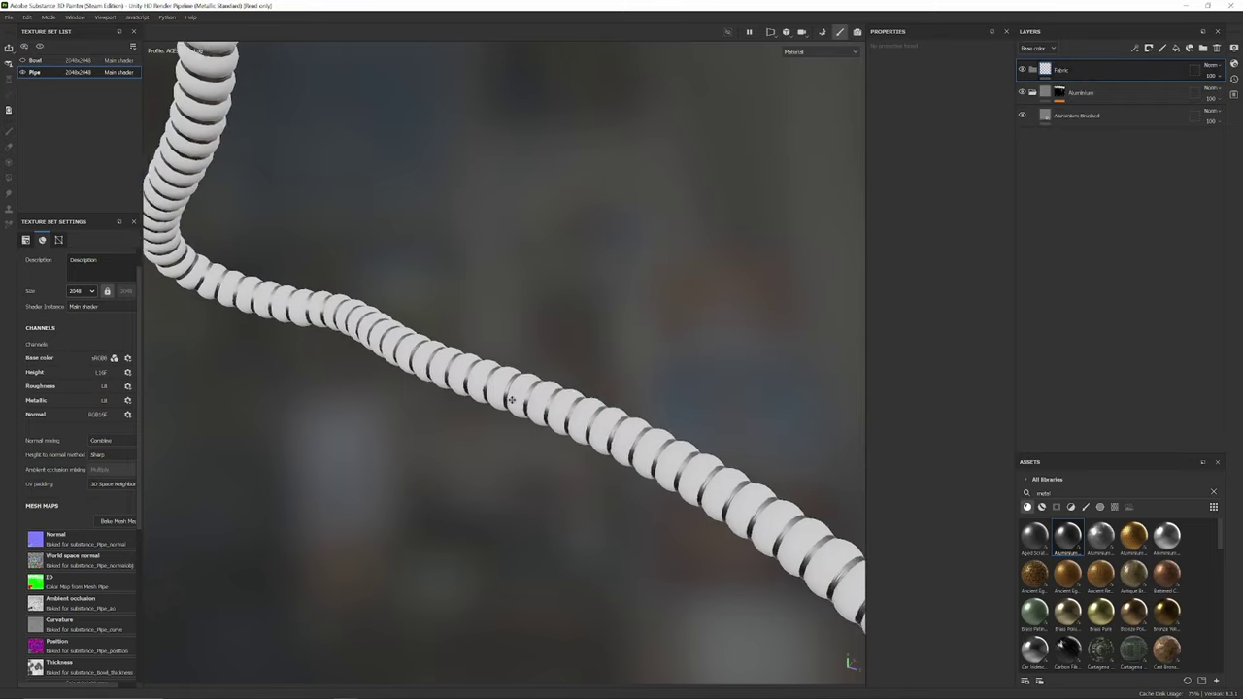
left_click_drag(511, 402, 483, 312, "alt")
middle_click_drag(484, 313, 600, 335, "alt")
left_click_drag(559, 342, 515, 365, "alt")
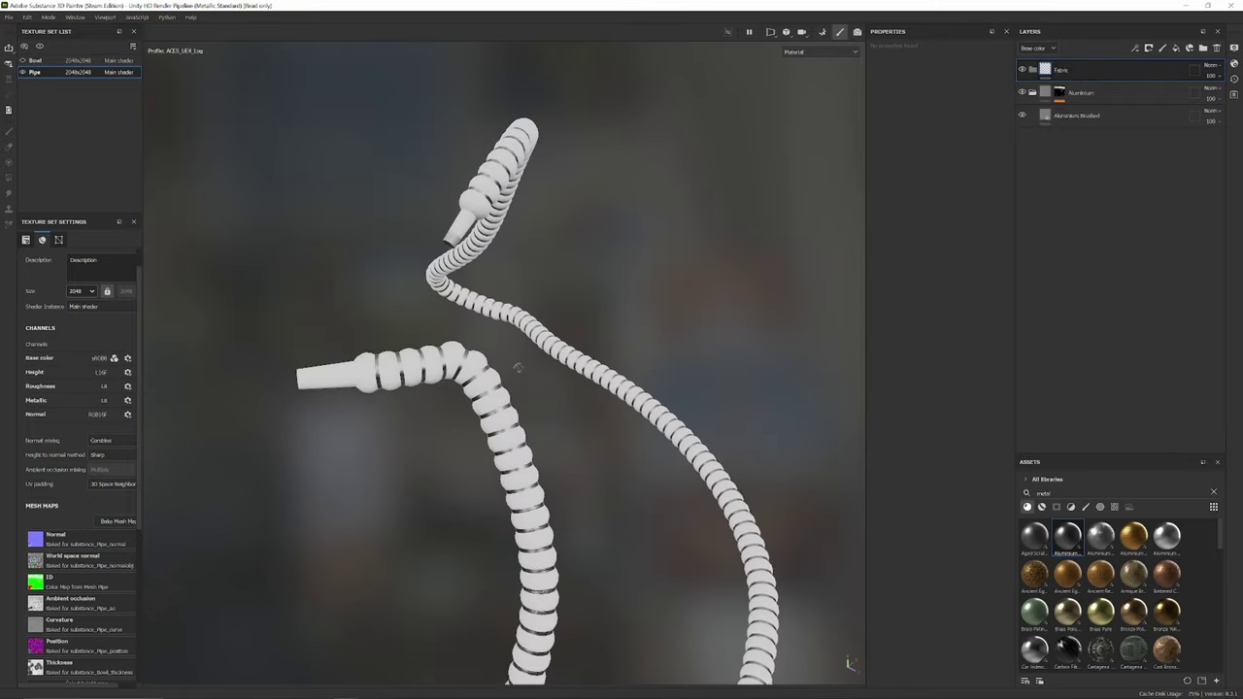
right_click_drag(516, 365, 424, 424, "alt")
middle_click_drag(424, 423, 627, 347, "alt")
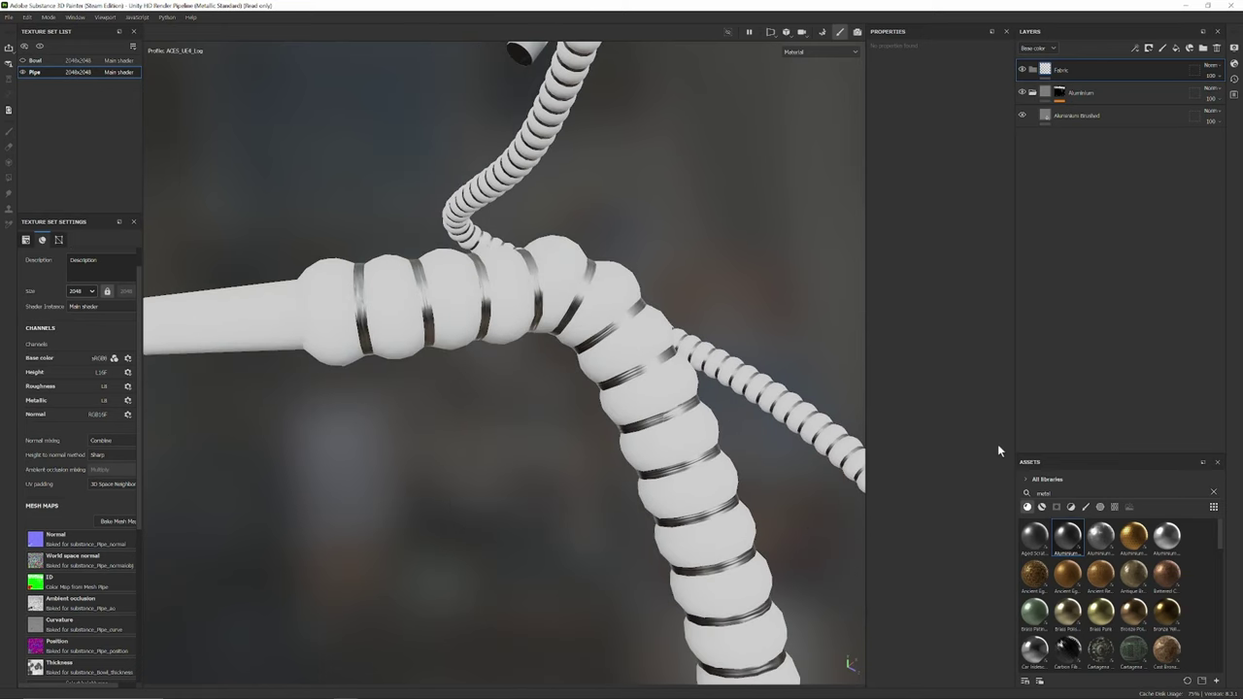
type("fabric")
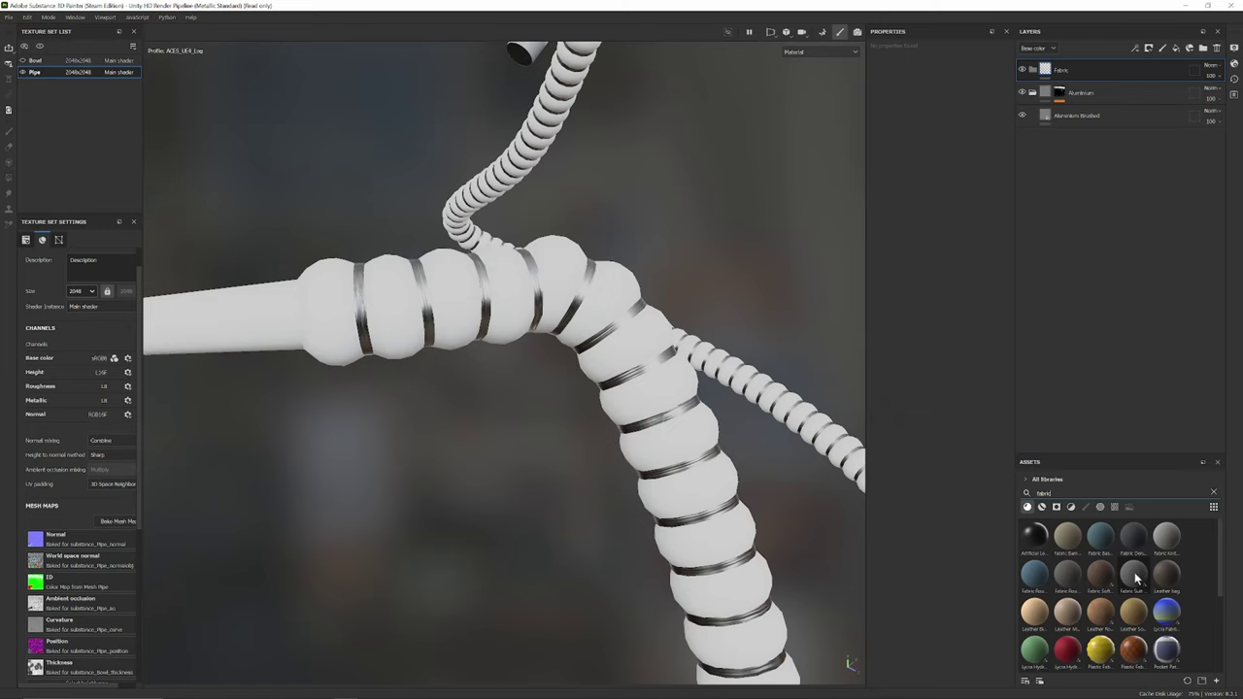
- Add the Fabric Rough Aligned material to the pipe and place it inside the Fabric folder
mouse_move(1135, 579)
mouse_move(1076, 580)
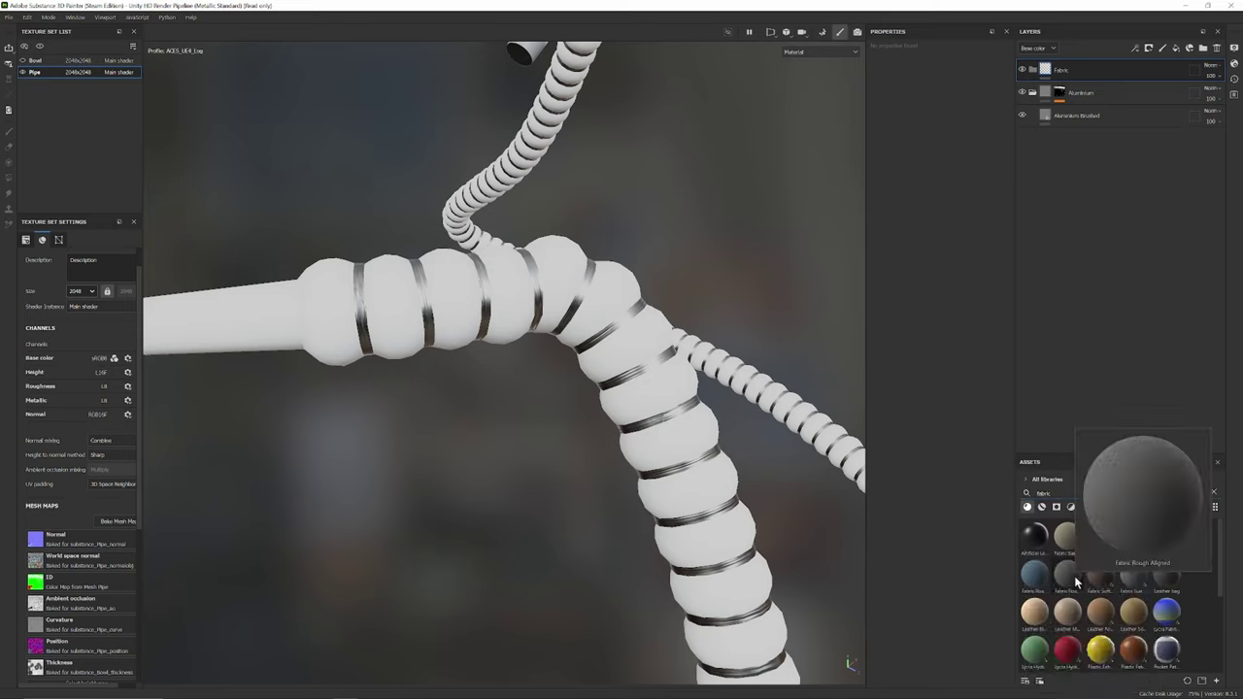
left_click_drag(1076, 581, 701, 446)
left_click_drag(1056, 97, 1083, 78)
- Mask the Fabric folder by colour selection, picking the green ID colour of the pipe's rounded segments
right_click(1083, 77)
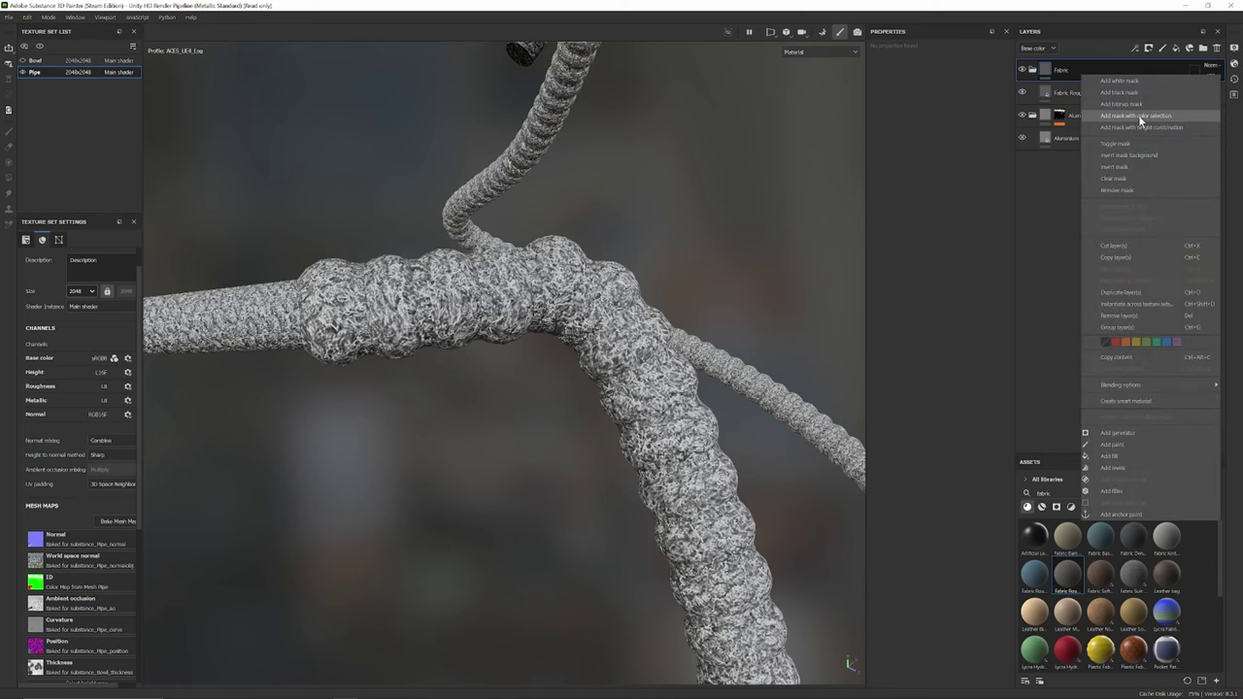
left_click(1138, 115)
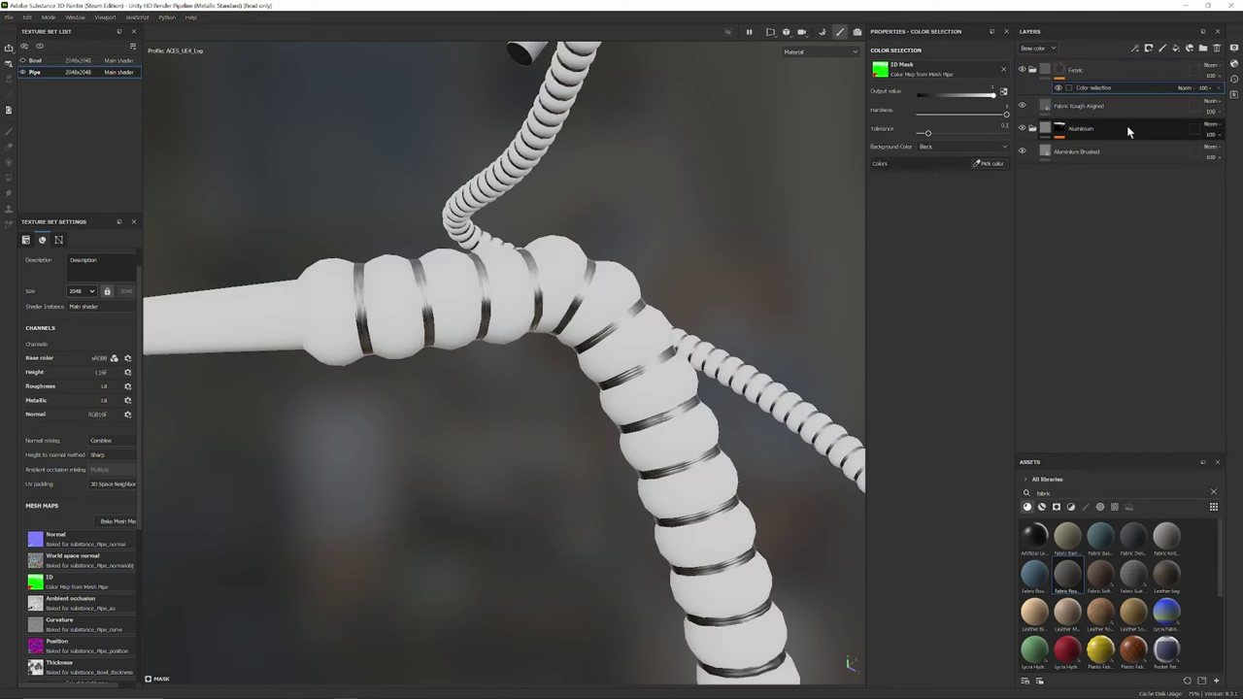
left_click(990, 163)
left_click(576, 254)
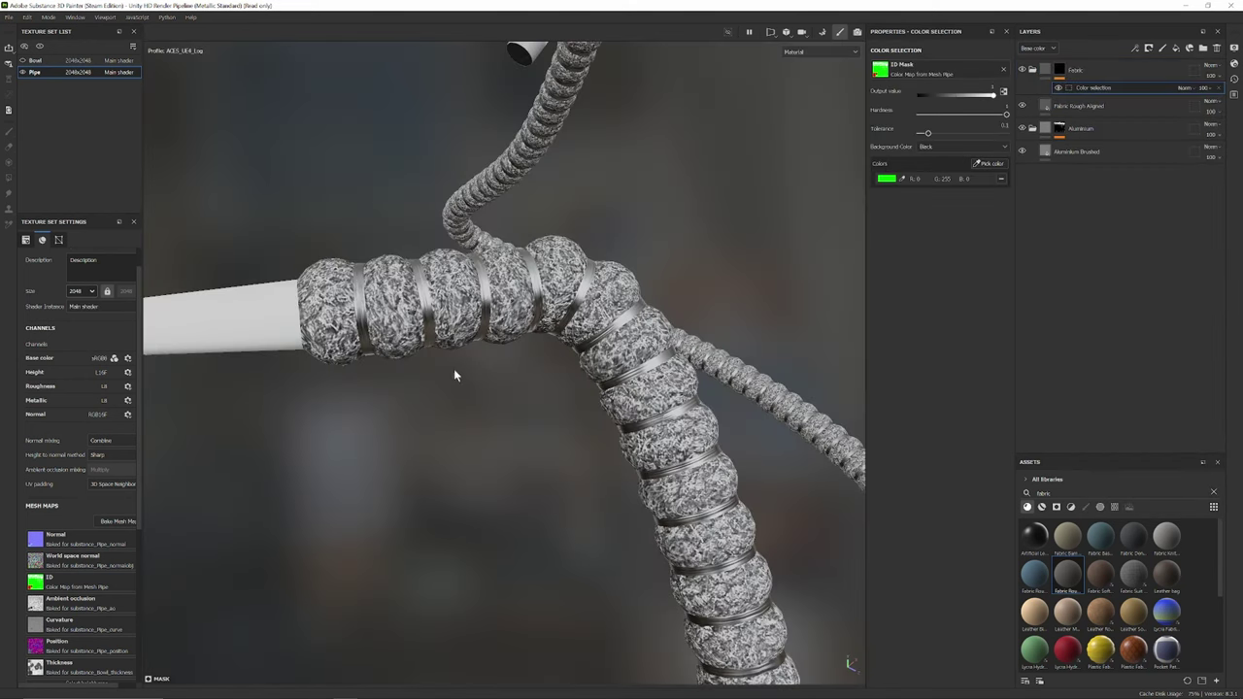
left_click_drag(454, 368, 570, 400, "alt")
- Raise the Fabric Rough Aligned layer's tiling for a finer weave and set its colour to near-black 080706
left_click(1087, 109)
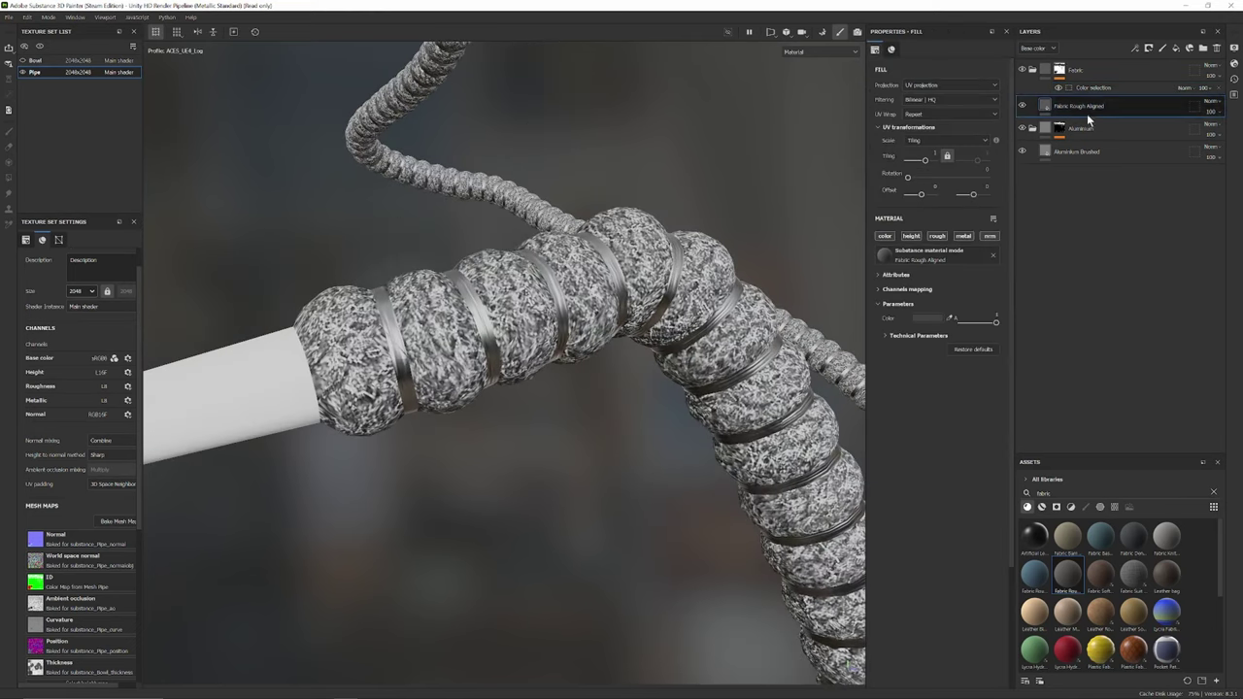
left_click_drag(925, 157, 926, 158)
left_click(938, 319)
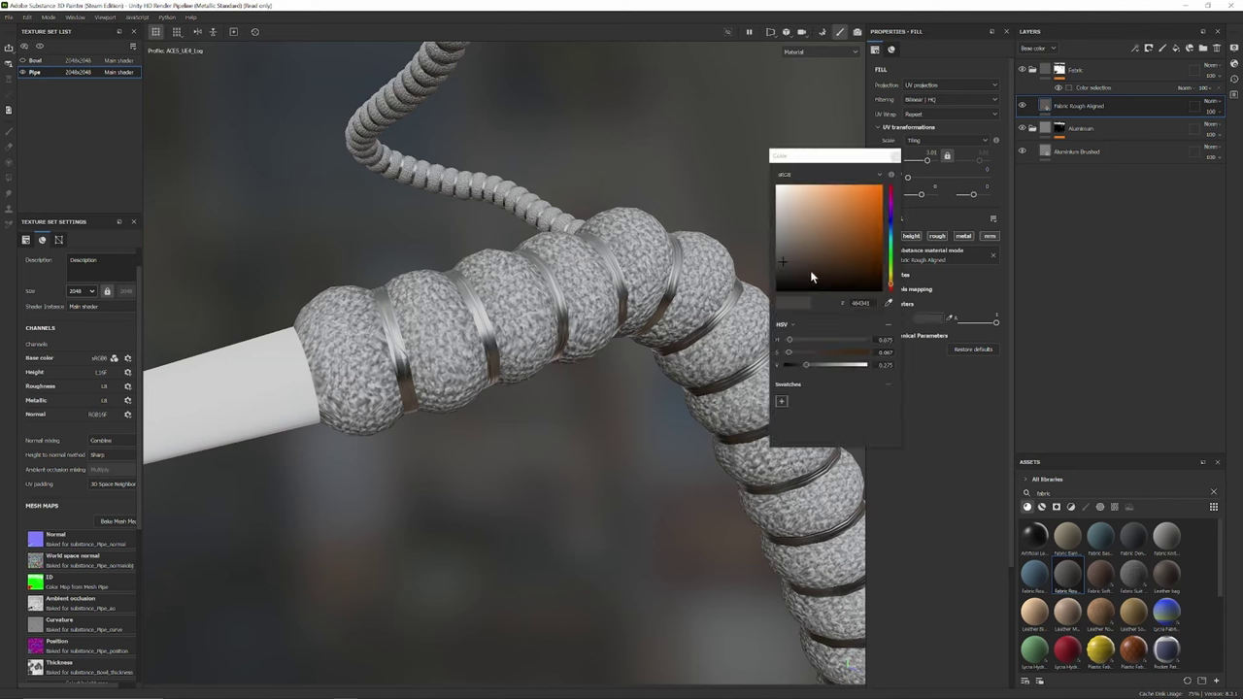
left_click_drag(811, 272, 797, 289)
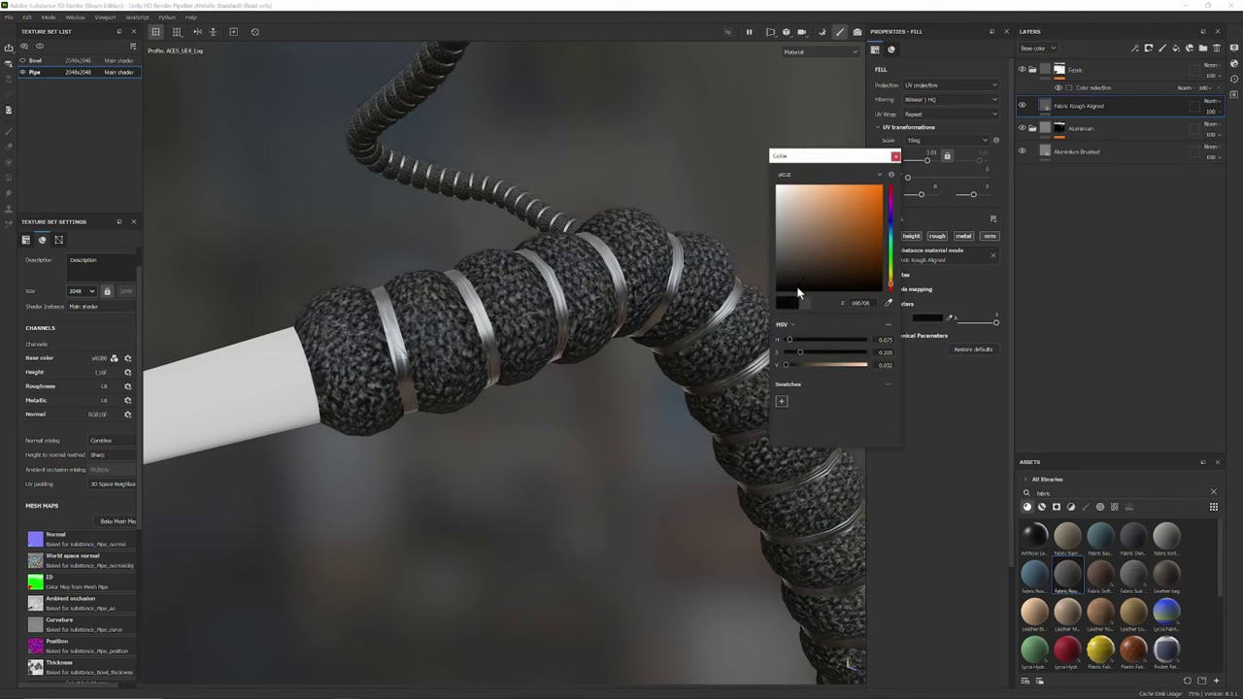
left_click_drag(660, 379, 784, 318, "alt")
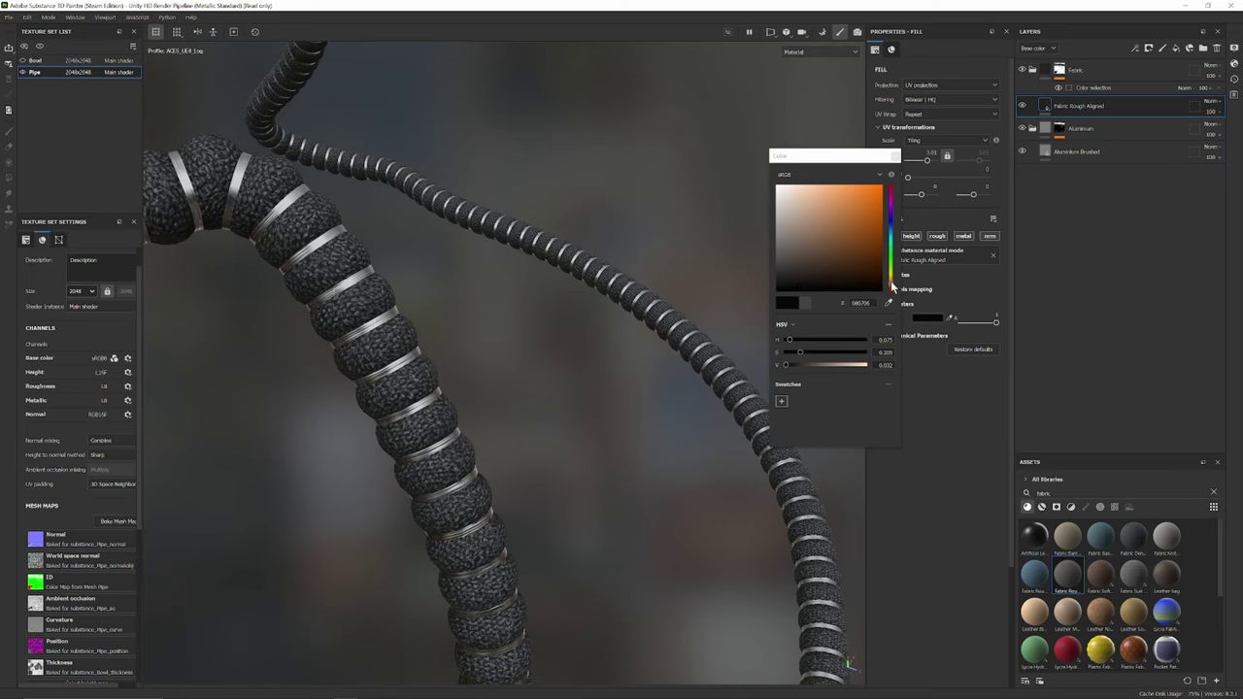
- Try a dark brown on the fabric, then set its colour to dark navy blue 00040F
left_click(891, 286)
left_click(893, 288)
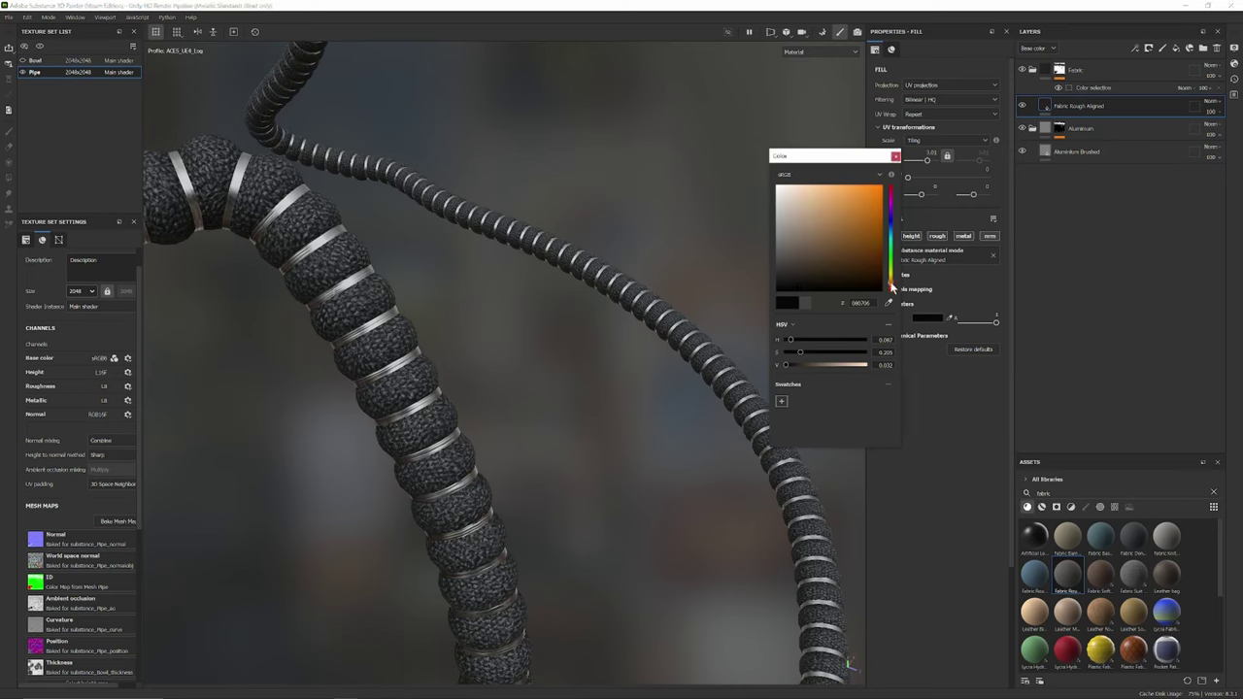
left_click(891, 285)
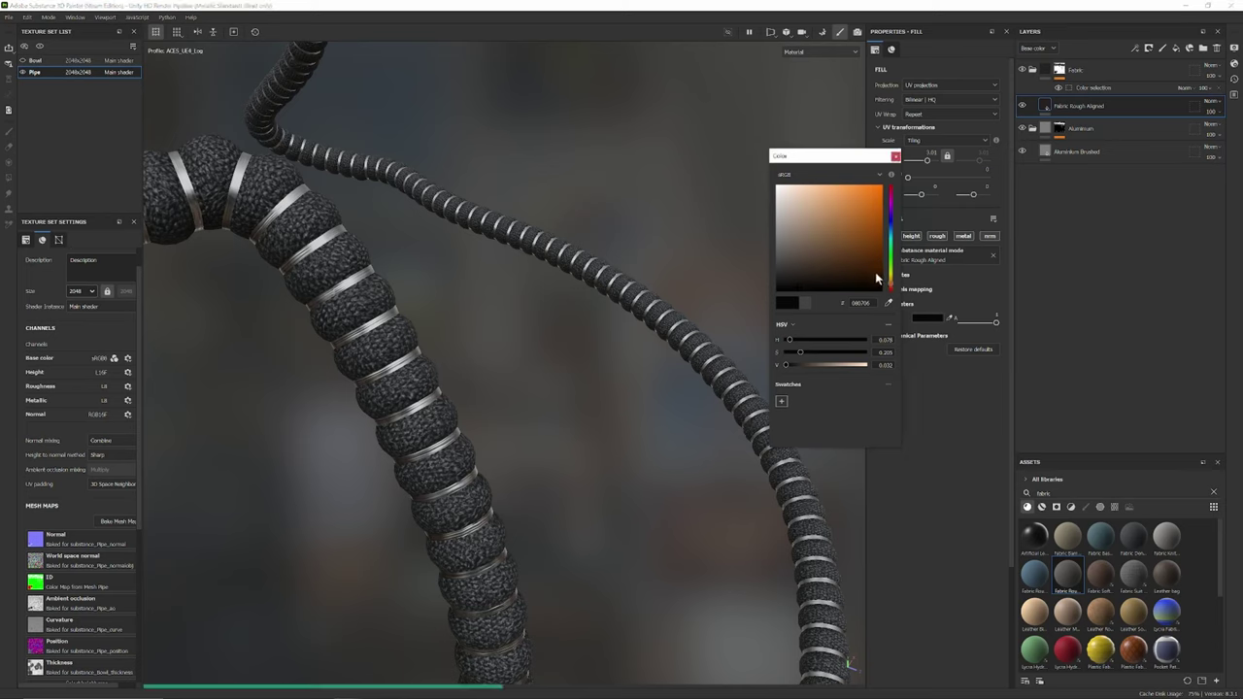
left_click_drag(877, 278, 880, 289)
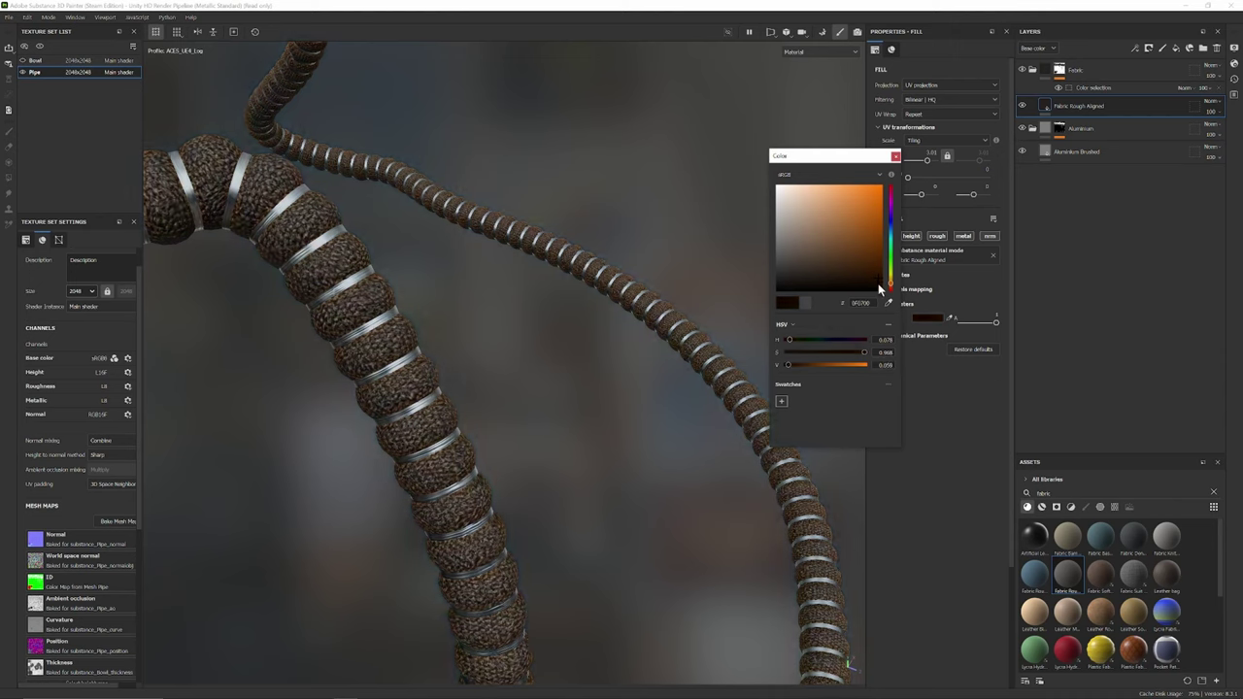
left_click(892, 225)
left_click_drag(617, 324, 562, 367, "alt")
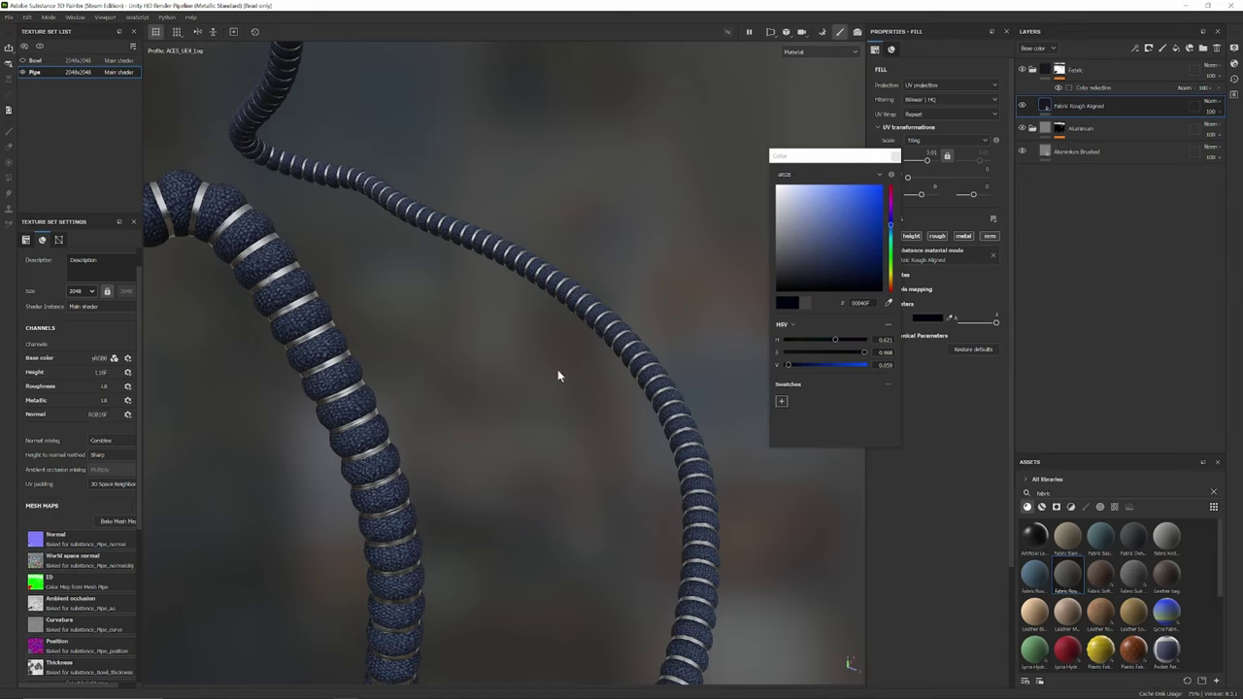
scroll(558, 373, "down", 5)
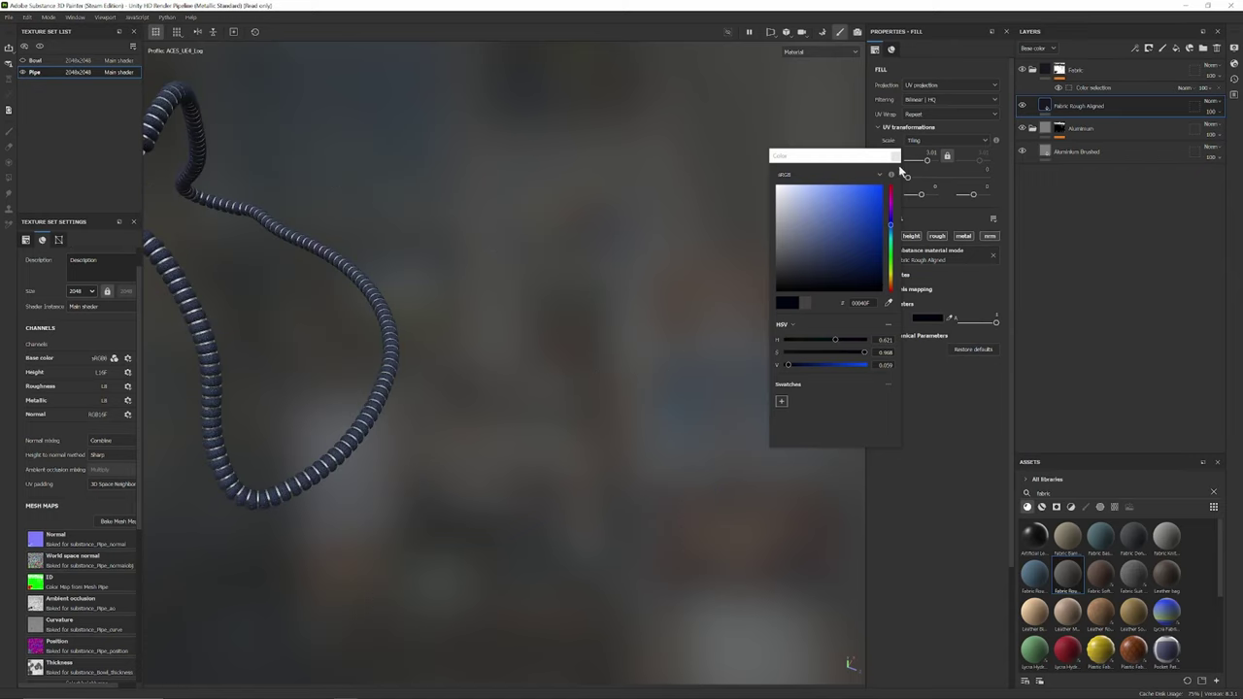
- Reduce the Pipe texture set's size to 1024 and check the fabric and bands up close
key("f")
left_click(66, 273)
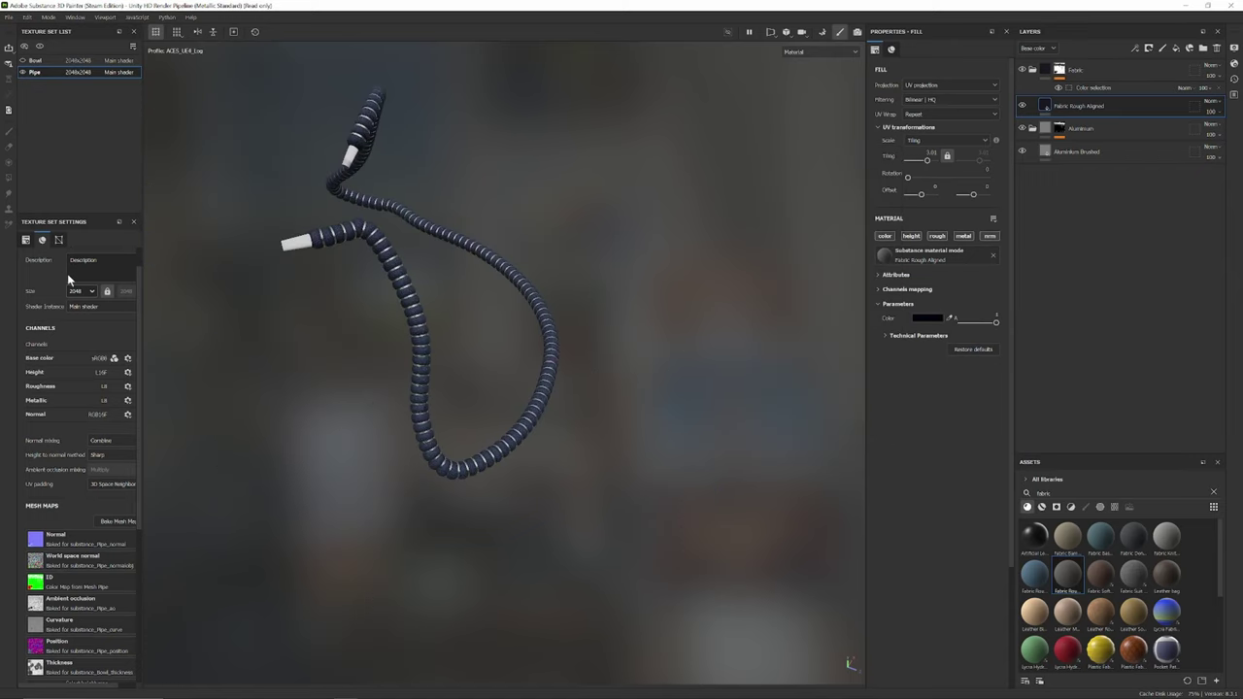
left_click(82, 290)
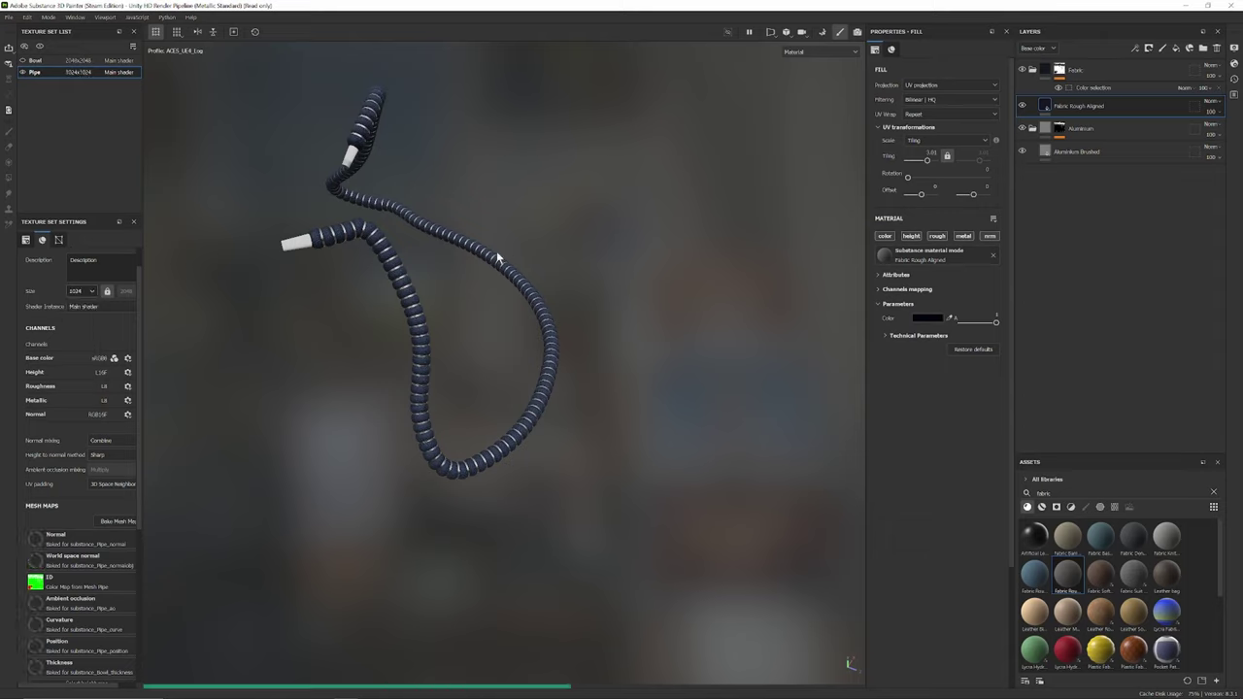
scroll(497, 257, "up", 5)
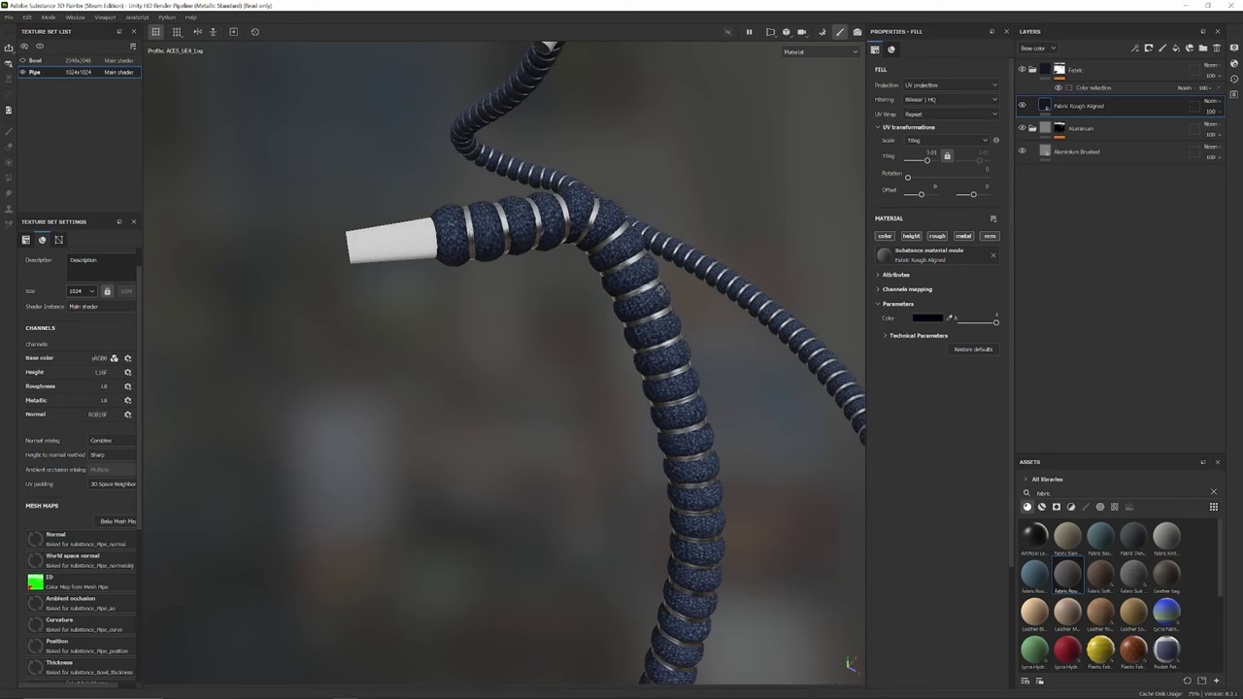
left_click_drag(662, 291, 681, 316, "alt")
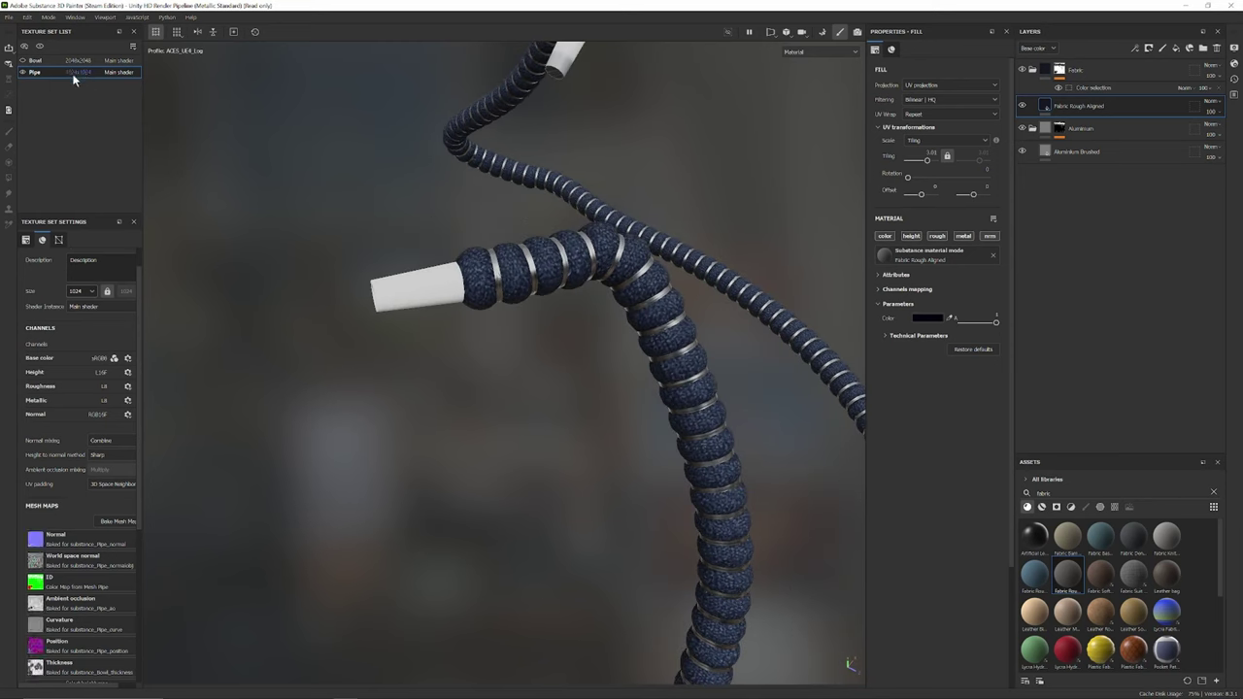
left_click_drag(447, 208, 463, 258, "alt")
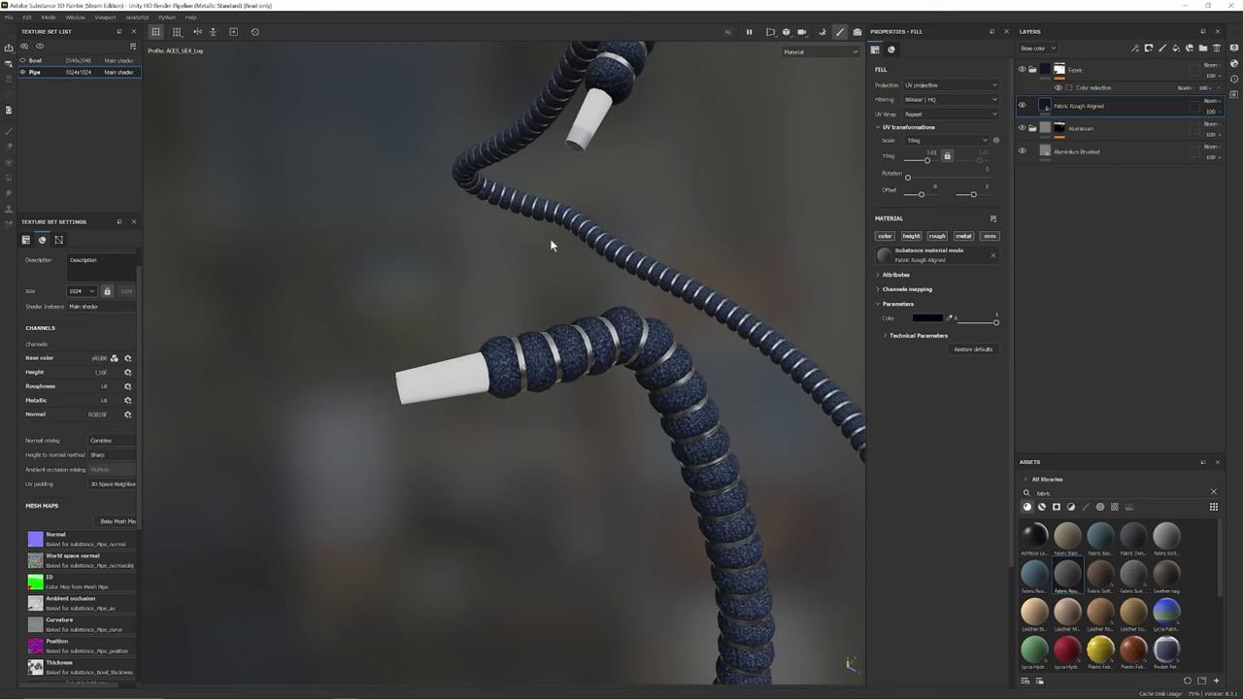
- Add a folder named Wood above the Fabric folder
left_click(1096, 70)
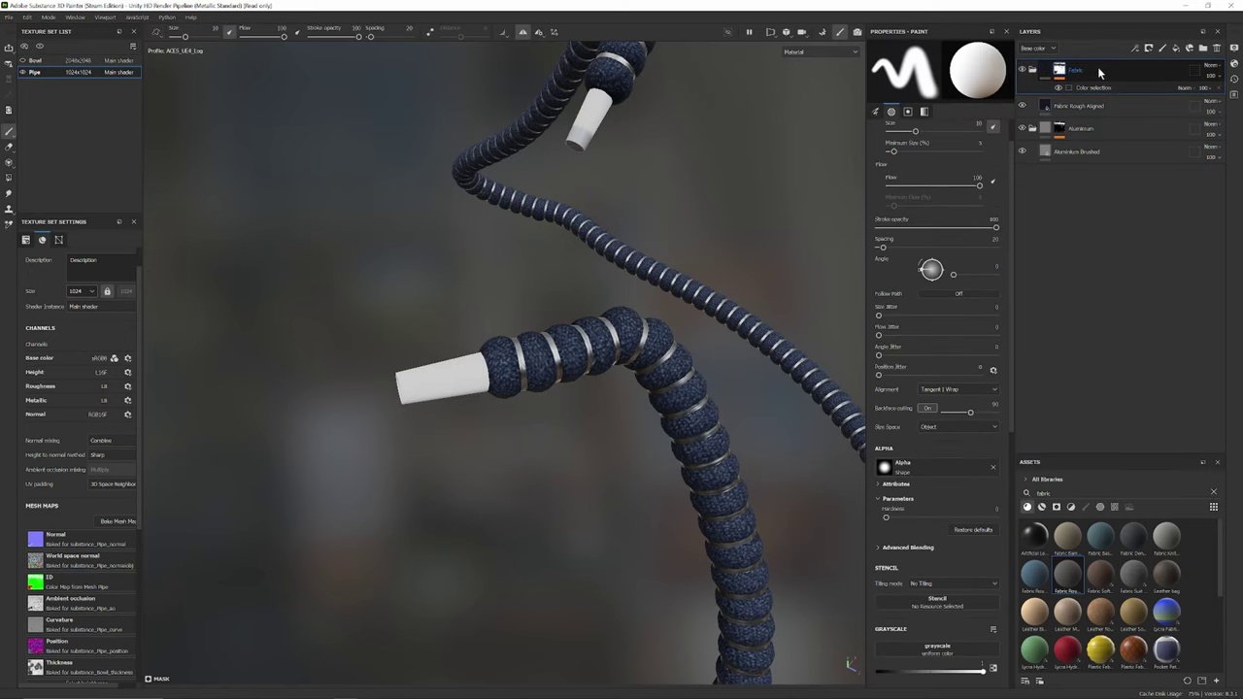
left_click(1202, 47)
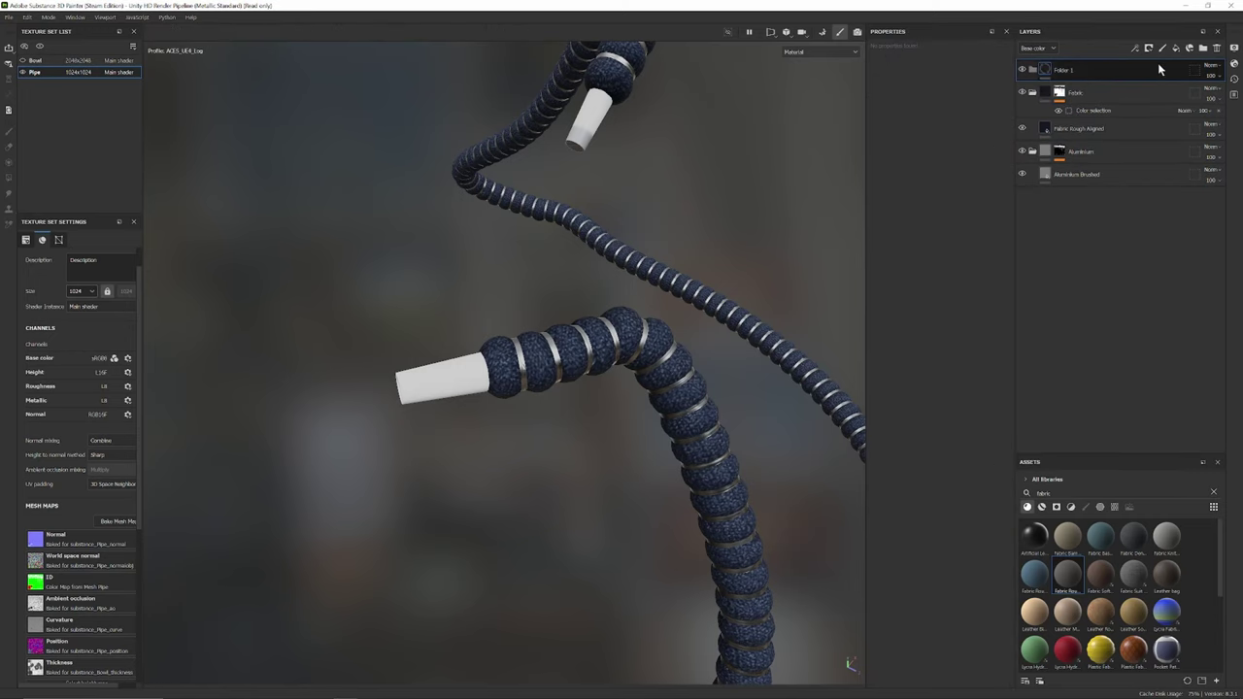
double_click(1065, 72)
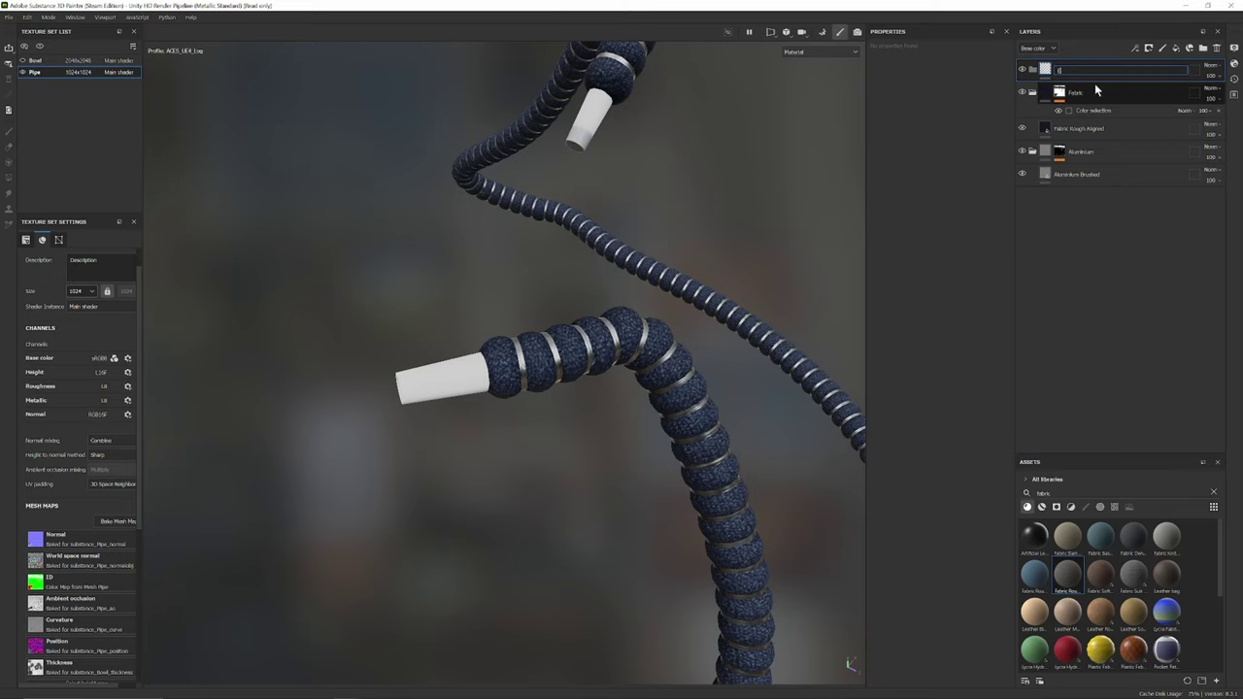
type("Wood")
key("Return")
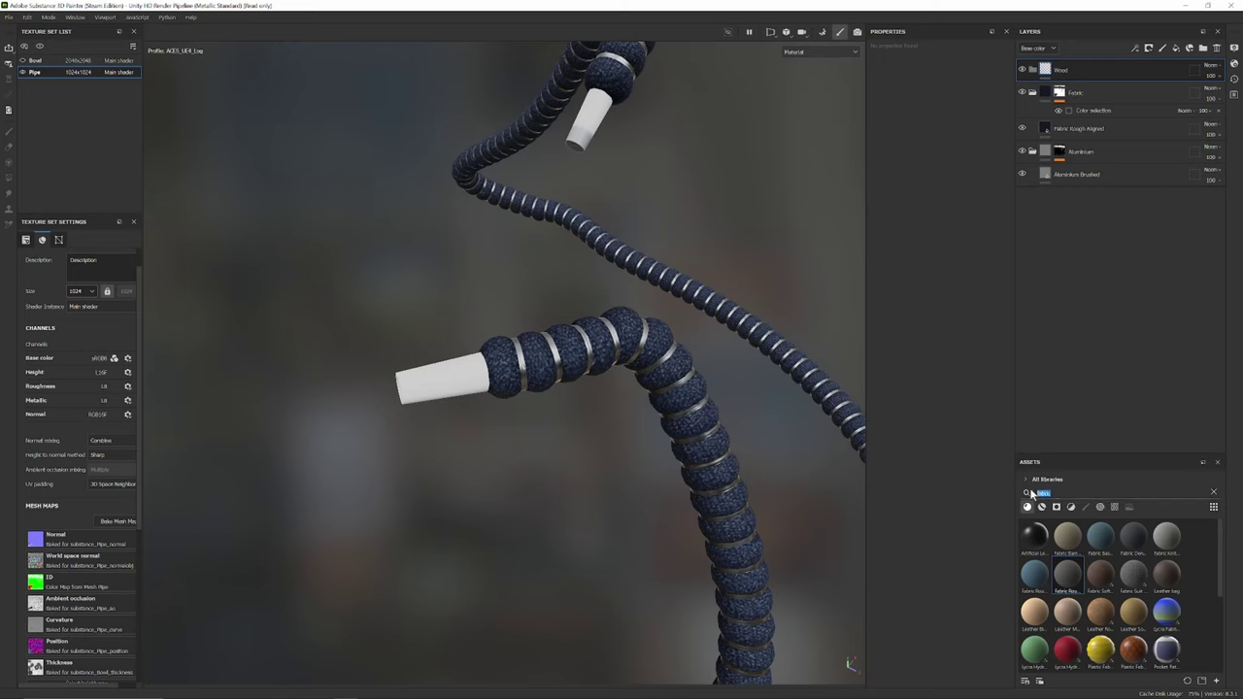
- Search the material library for wood and place the Acajou Wood Varnished material in the Wood folder
type("wood")
mouse_move(1134, 579)
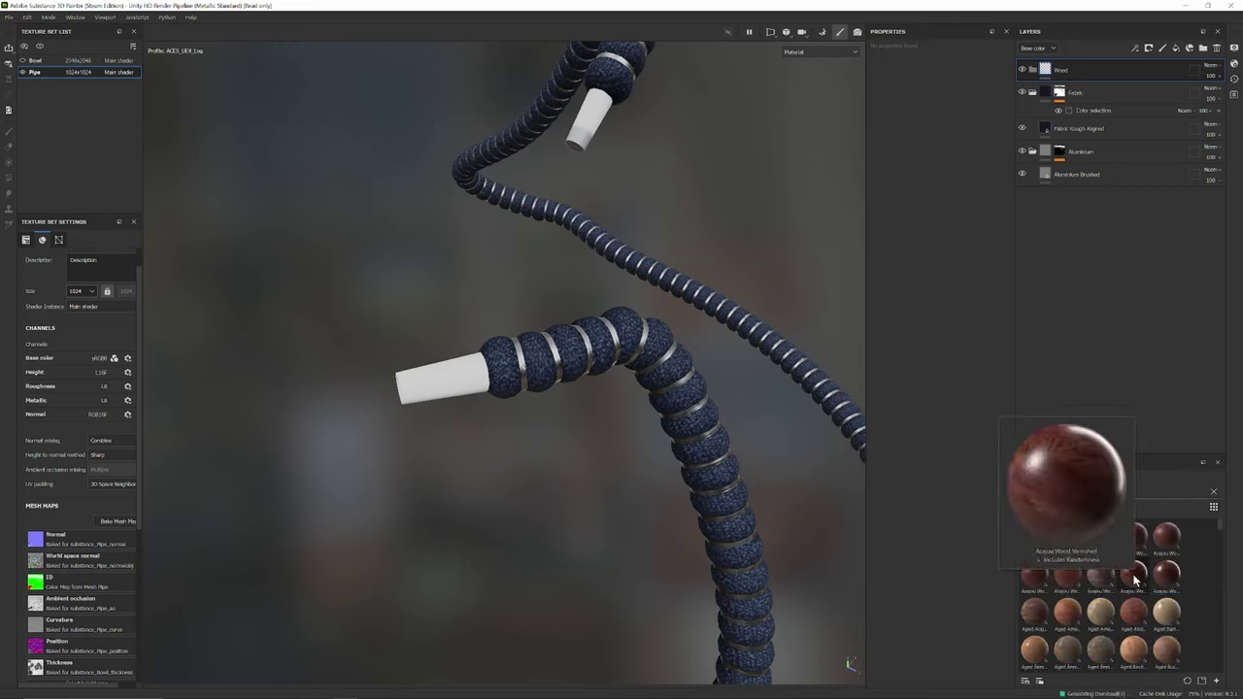
left_click_drag(1134, 579, 1073, 86)
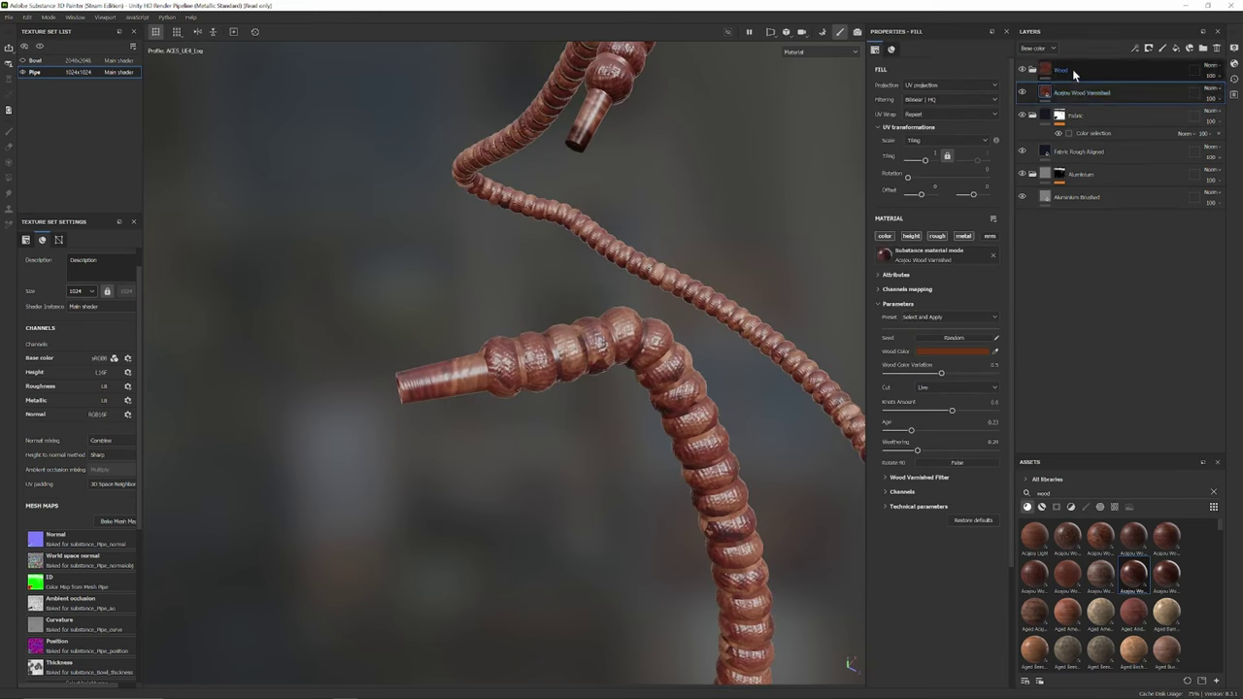
- Mask the Wood folder by colour selection, picking the red ID colour of the pipe's tapered end piece
right_click(1072, 69)
left_click(1137, 115)
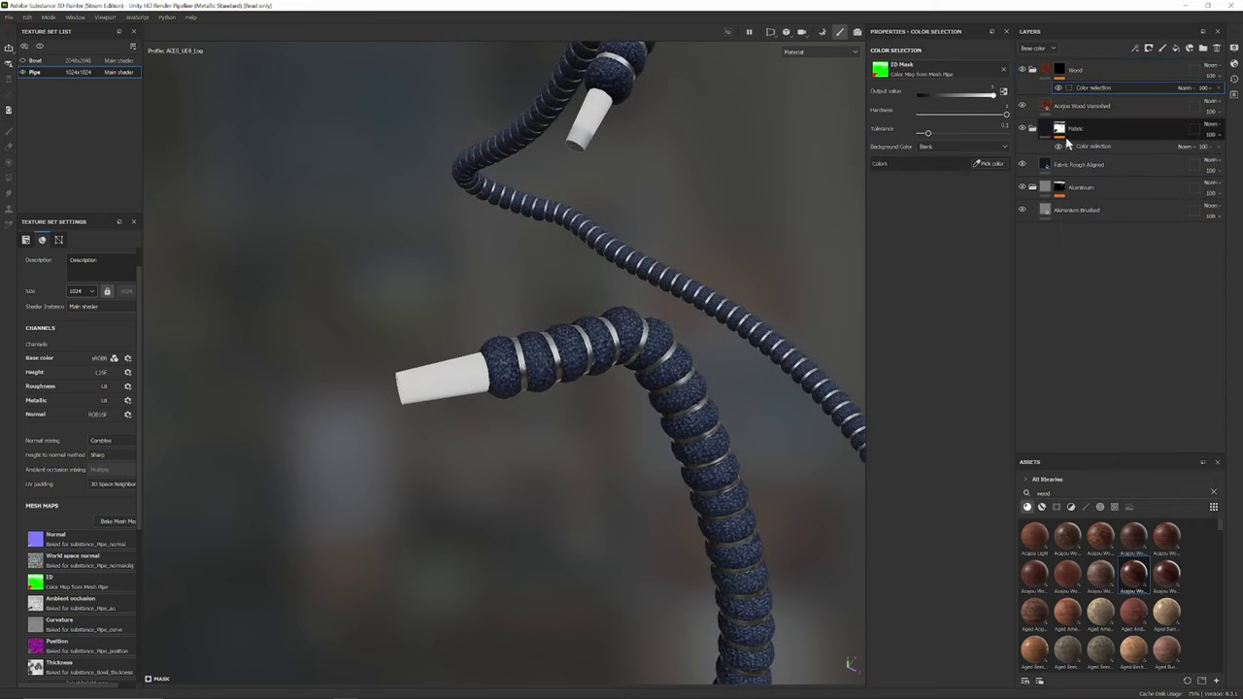
left_click(986, 165)
left_click(457, 379)
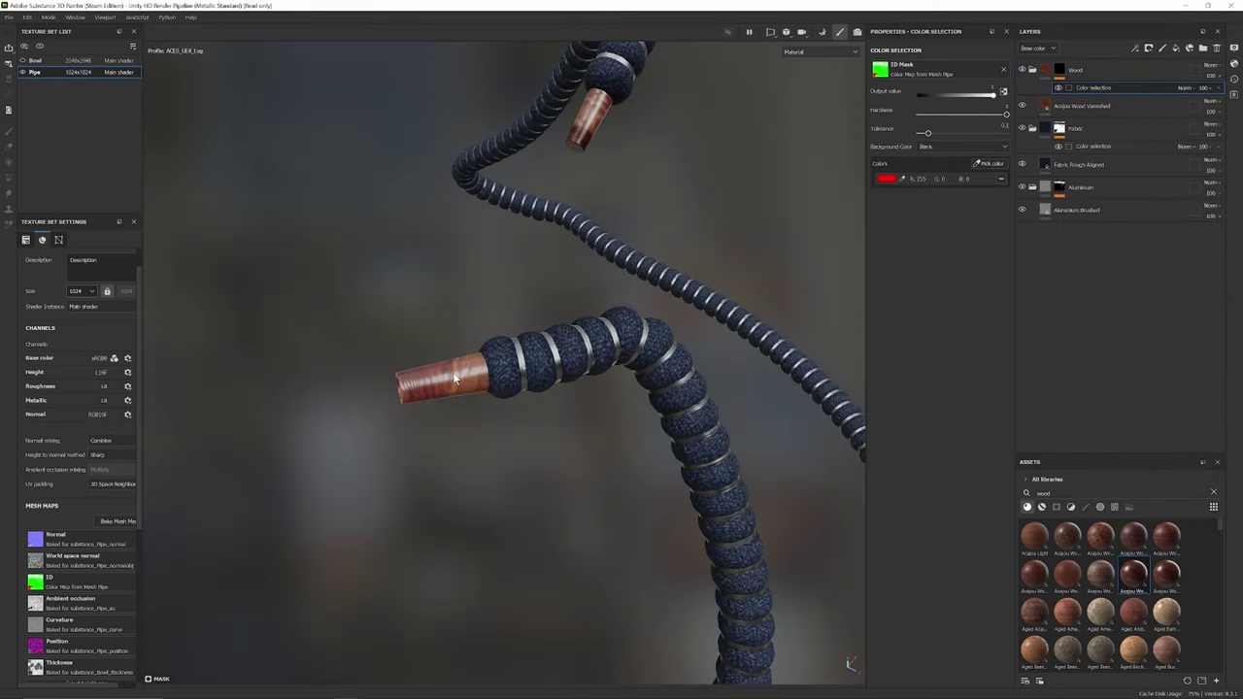
left_click_drag(367, 387, 533, 436, "alt")
scroll(533, 436, "up", 3)
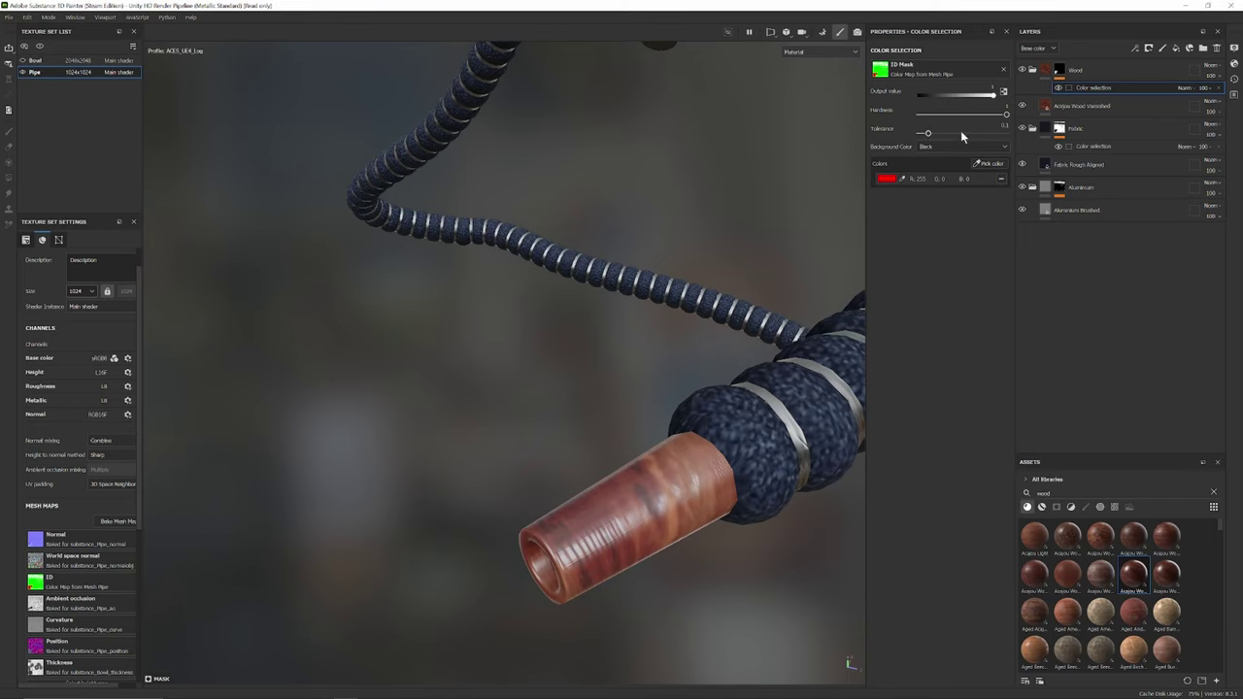
- Set the Acajou Wood Varnished layer's UV rotation to 90 and raise its tiling for a finer grain
left_click(1083, 105)
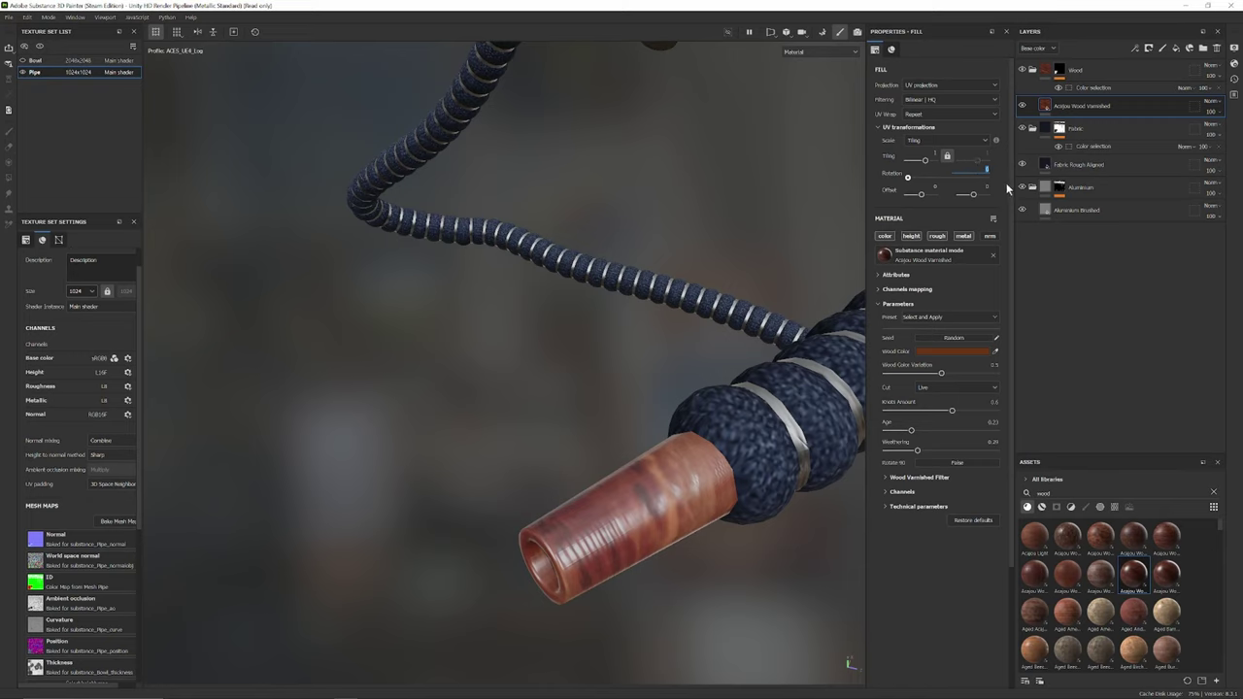
type("90")
key("Return")
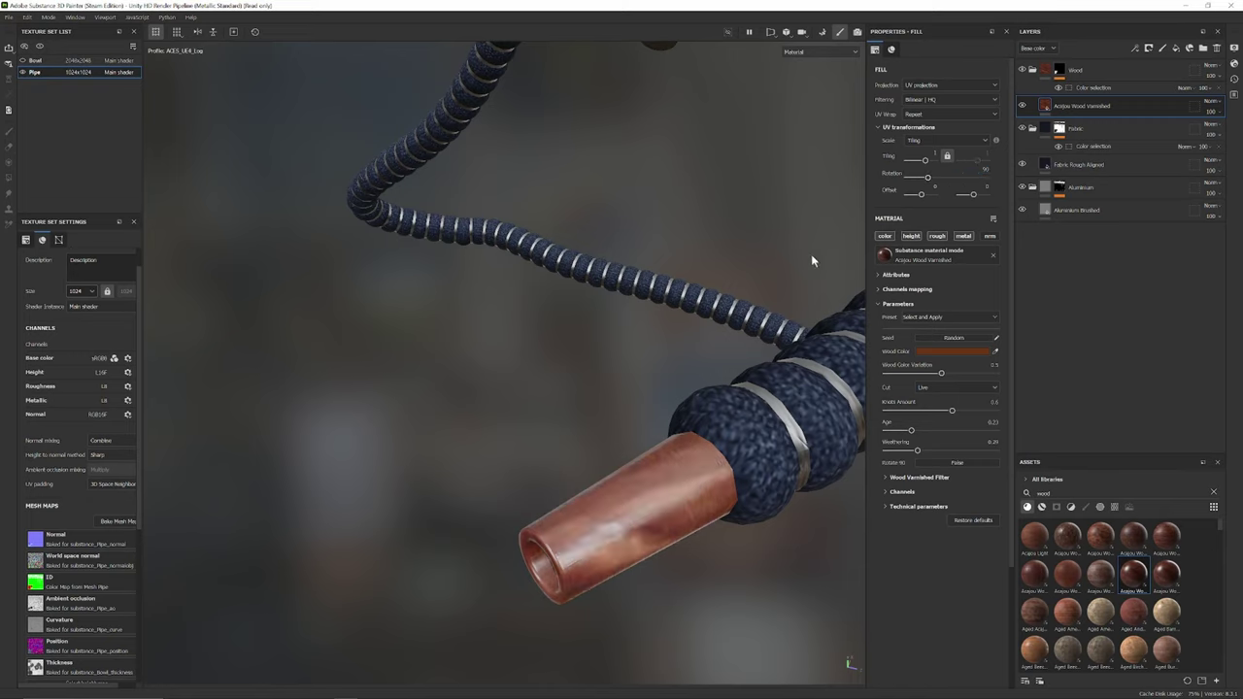
left_click_drag(811, 254, 724, 256, "alt")
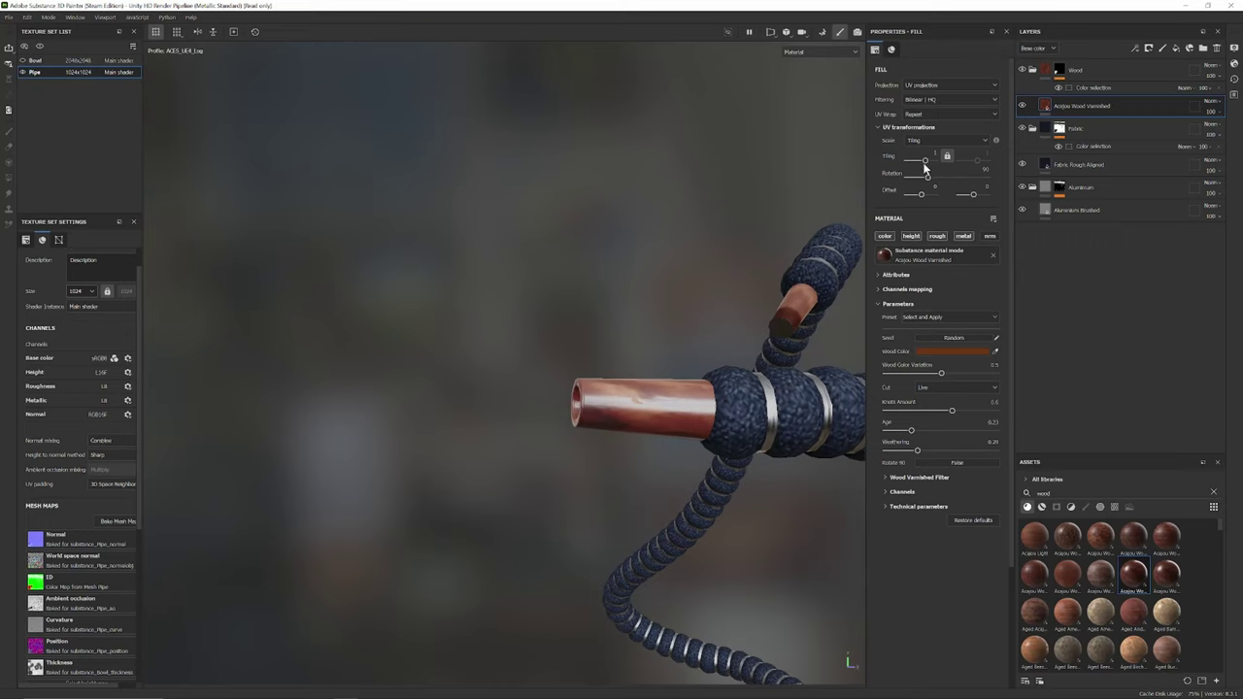
left_click_drag(925, 165, 927, 167)
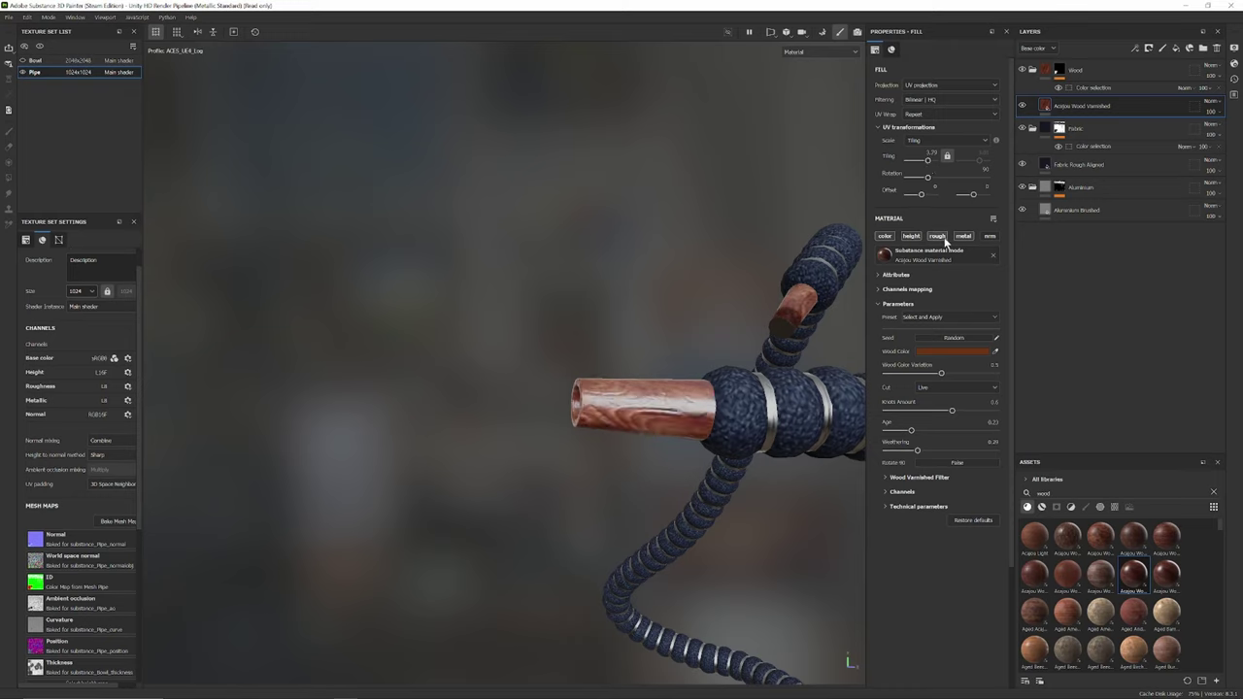
- Disable the height channel of the Acajou Wood Varnished layer and check the wooden ends
left_click(912, 238)
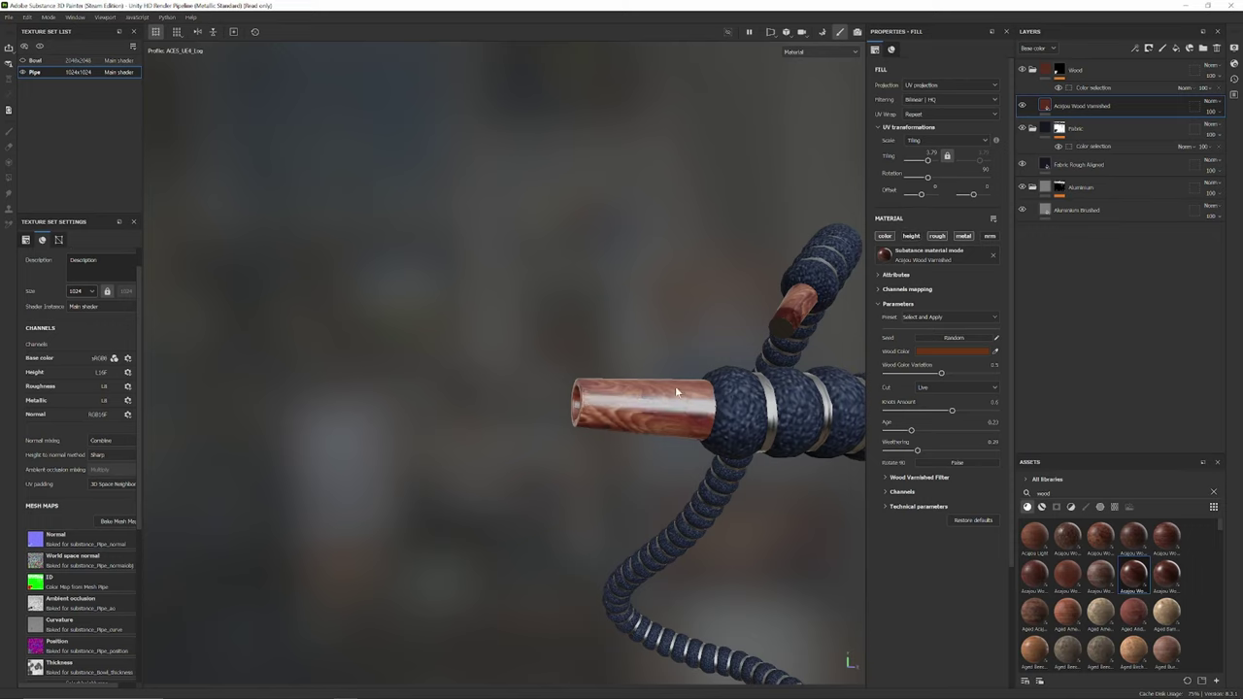
left_click_drag(676, 391, 749, 398, "alt")
scroll(750, 398, "down", 8)
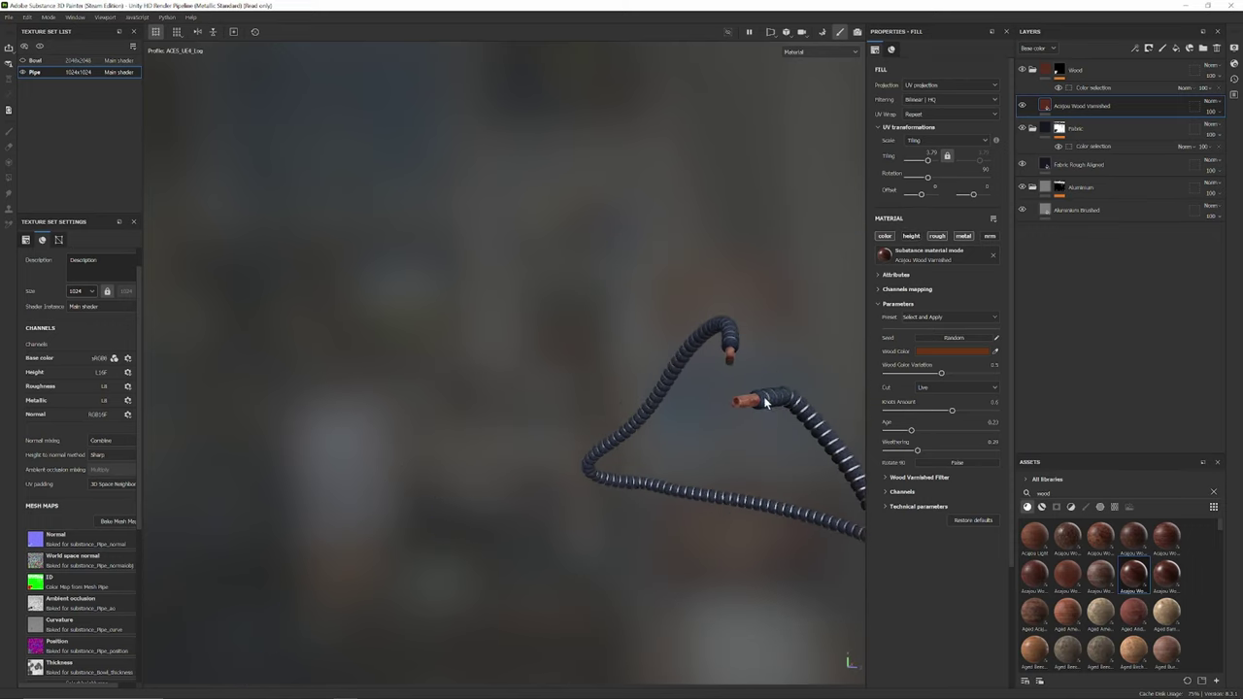
- Show the Bowl texture set again and inspect the complete hookah with its pipe
left_click(23, 61)
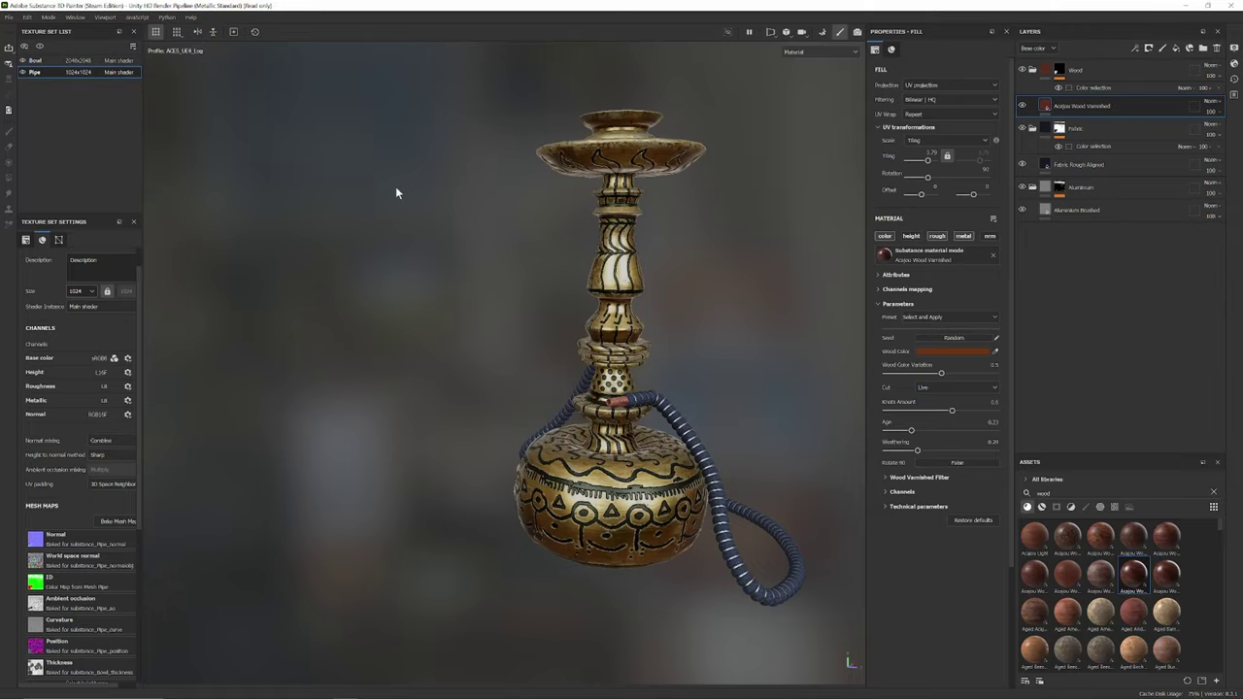
left_click_drag(397, 191, 393, 282, "alt")
scroll(699, 389, "up", 4)
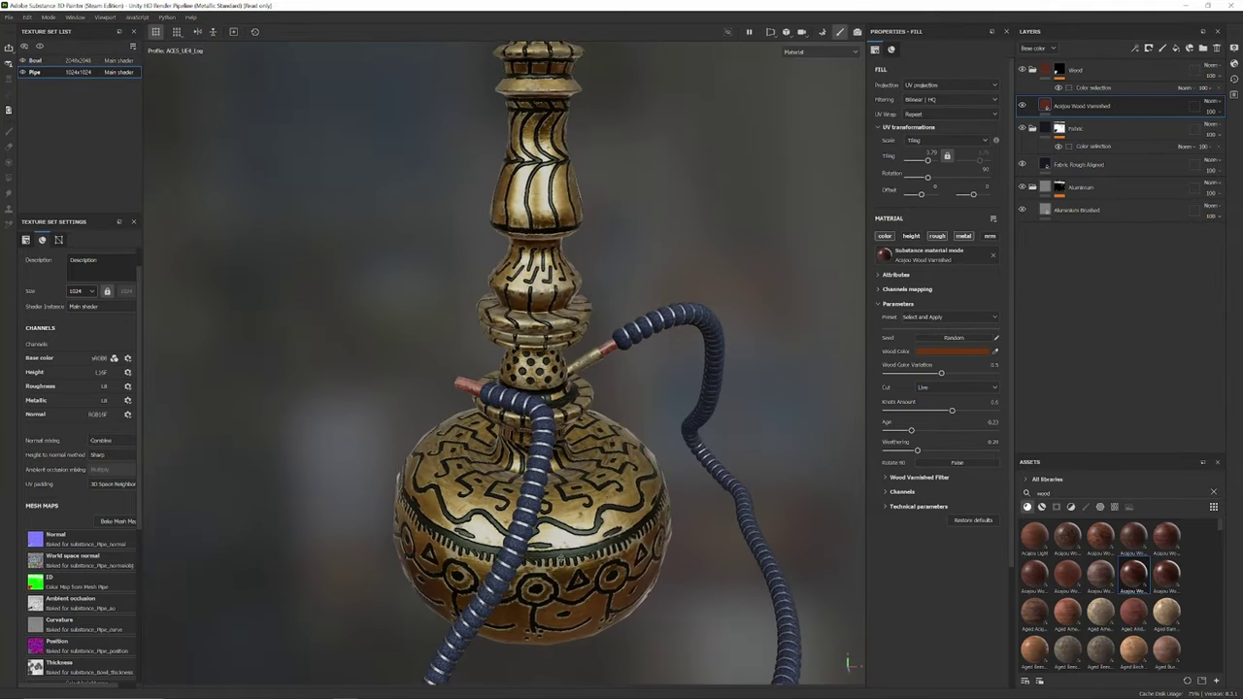
- Inspect the complete hookah with its pipe from several angles and select the pipe's Wood folder
left_click_drag(631, 417, 733, 491, "alt")
scroll(642, 497, "up", 3)
middle_click_drag(704, 470, 765, 422, "alt")
left_click_drag(765, 421, 762, 388, "alt")
scroll(442, 437, "down", 8)
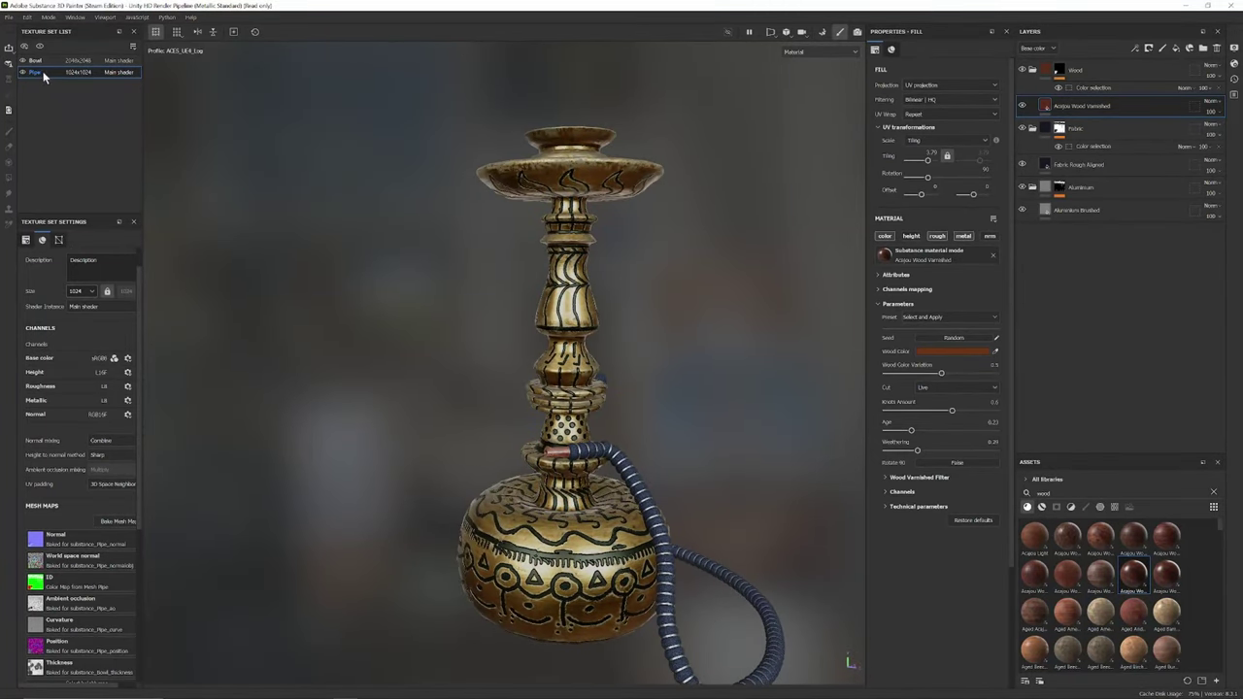
left_click(1117, 67)
scroll(666, 320, "up", 4)
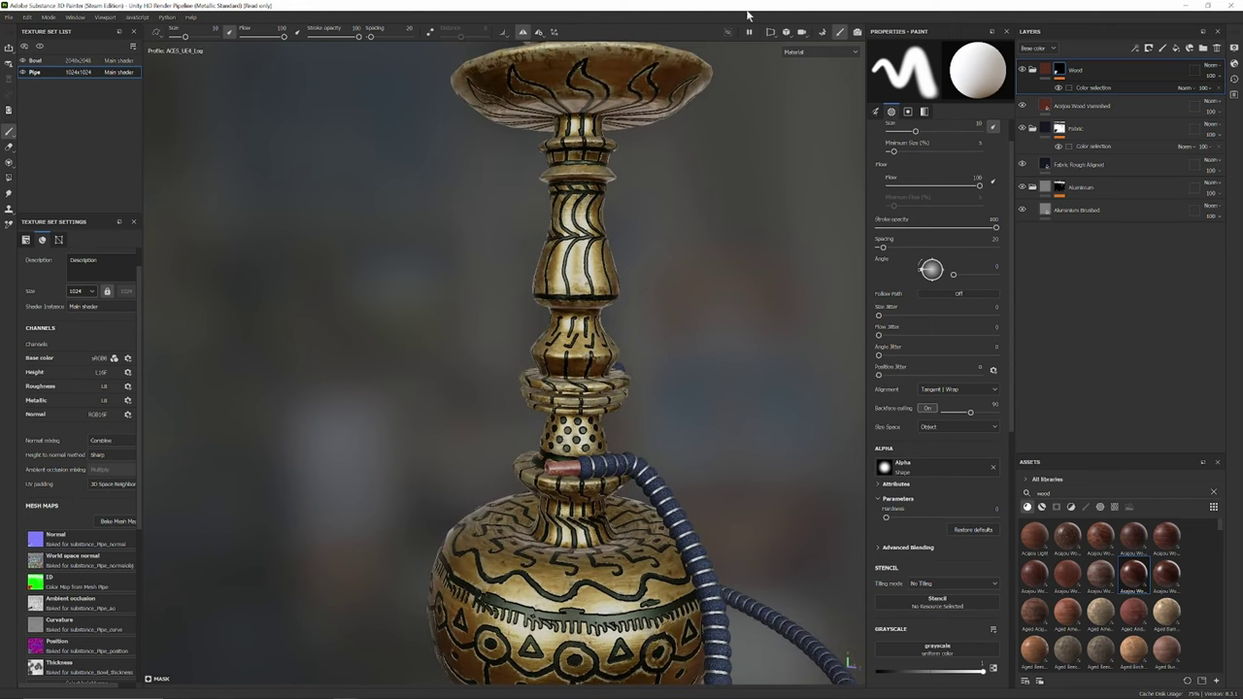
- Hide the Bowl texture set and collapse the pipe's Wood, Fabric and Aluminium folders
left_click(22, 60)
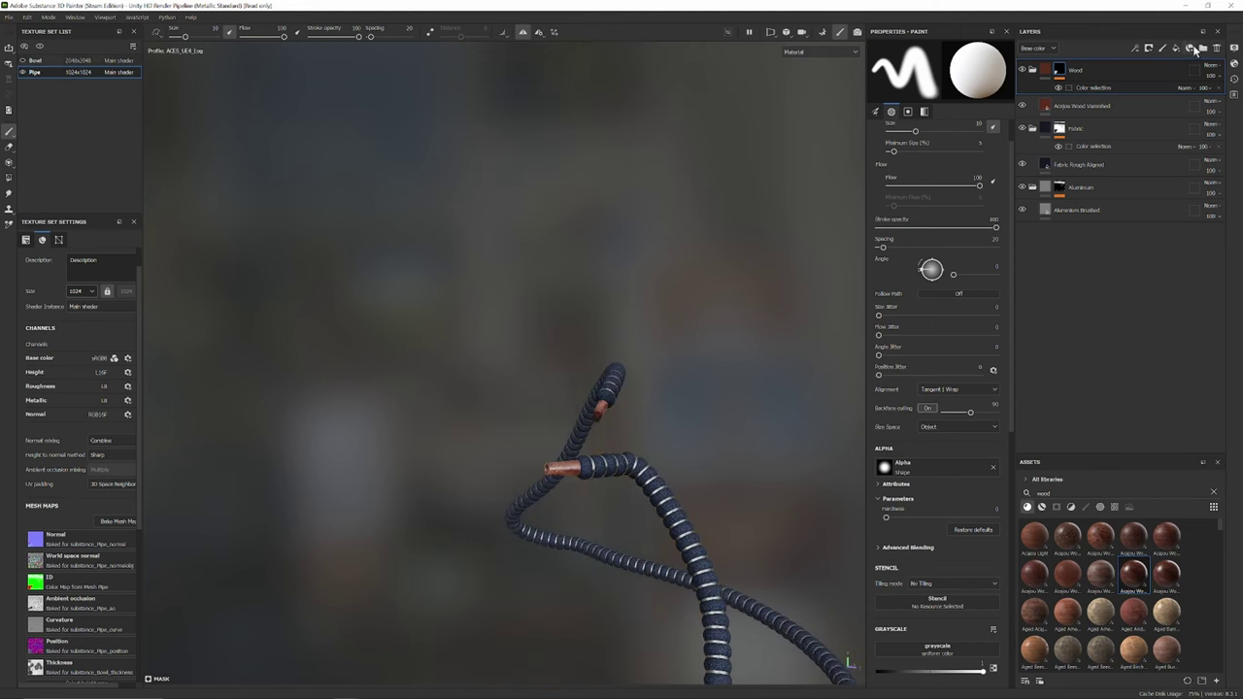
left_click(1032, 69)
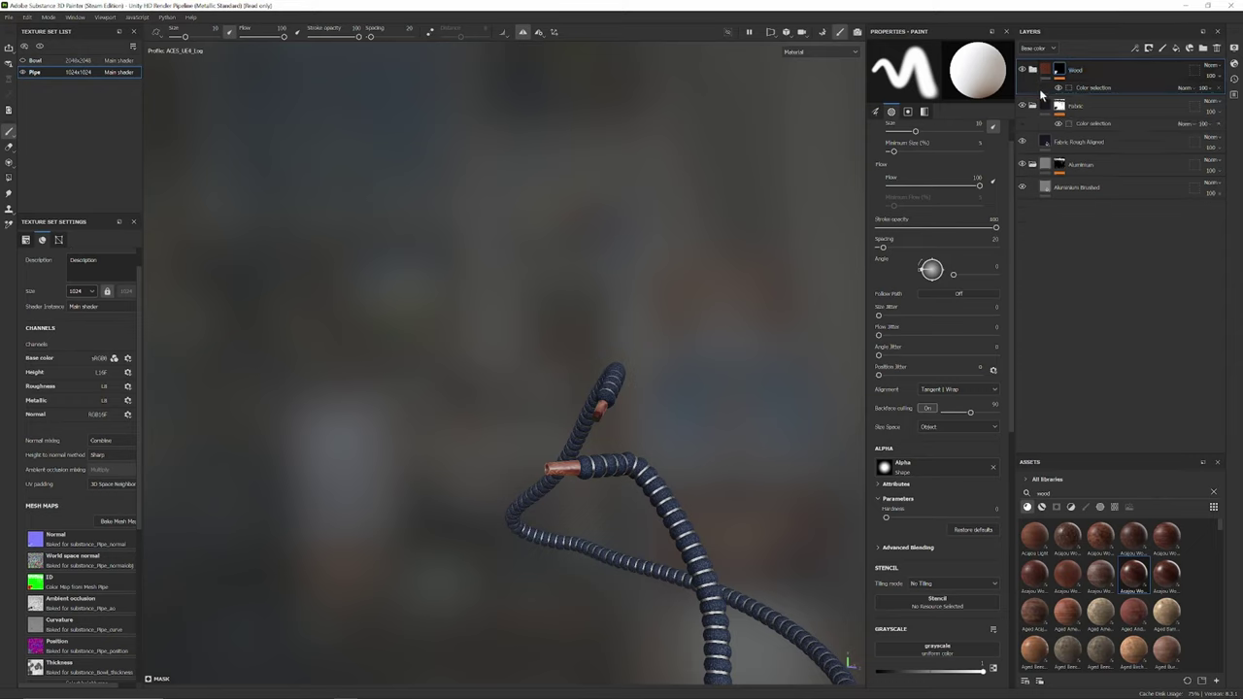
left_click(1032, 105)
left_click(1032, 142)
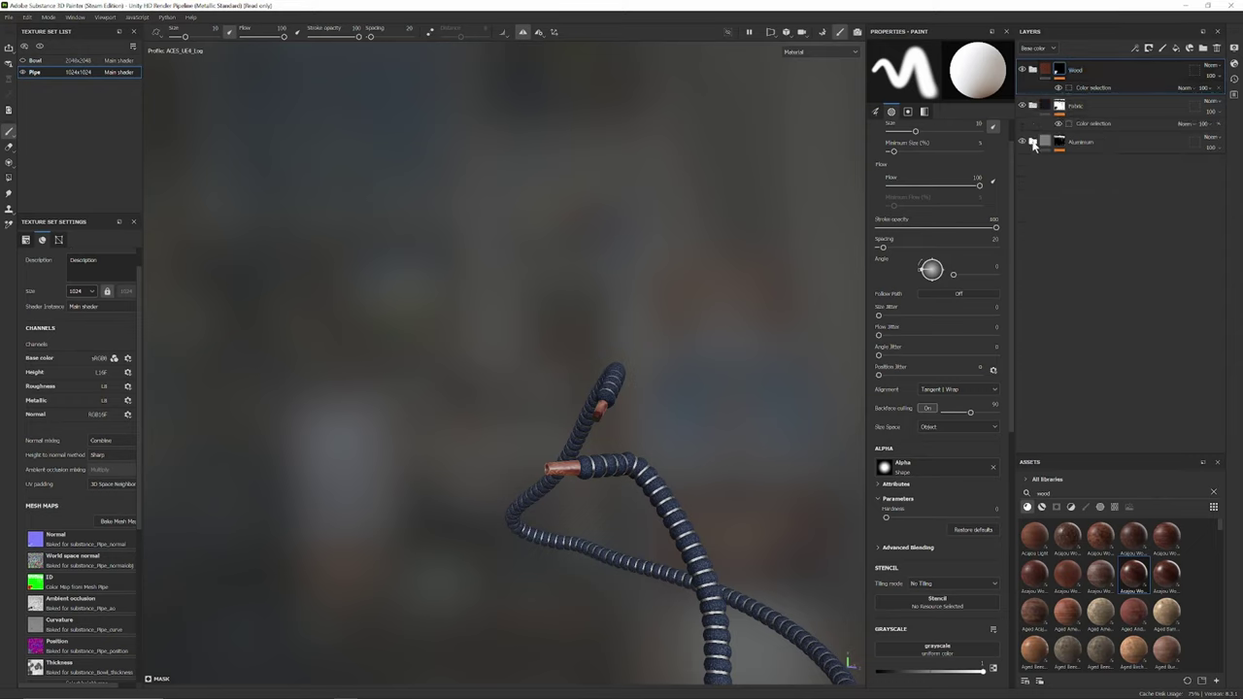
- Add a fill layer above the pipe's material folders and apply the Dirt smart mask to it
left_click(1176, 48)
left_click_drag(809, 393, 768, 229, "alt")
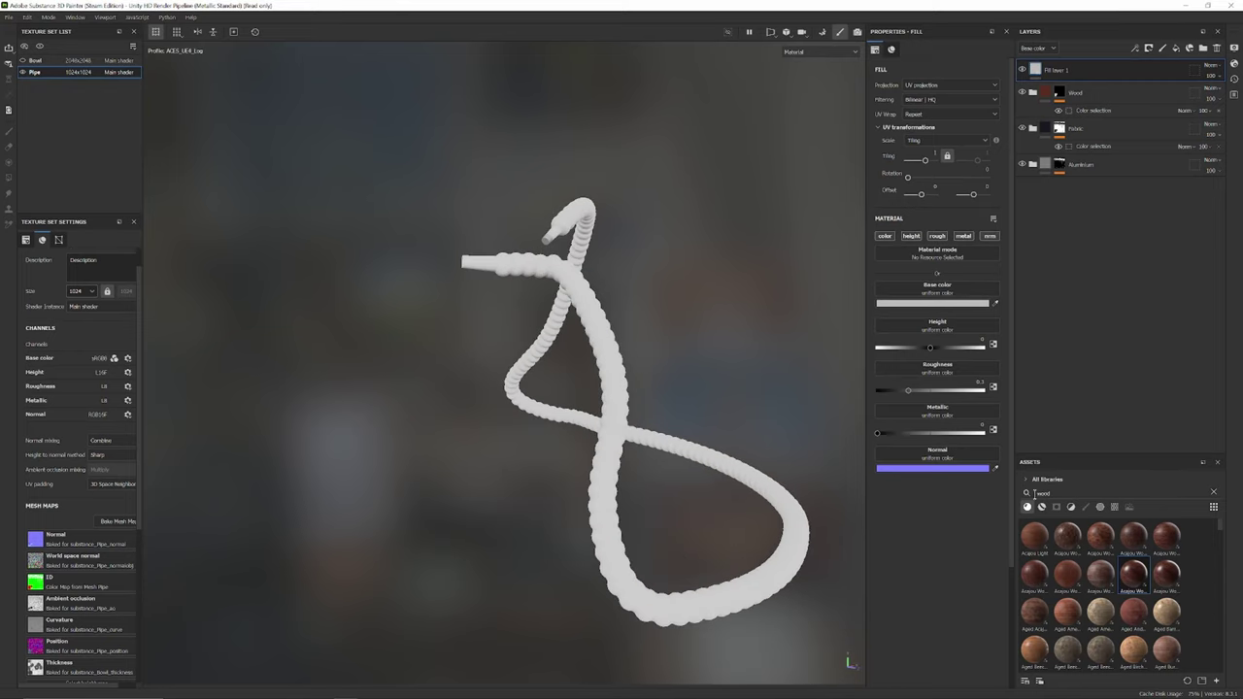
left_click(1213, 493)
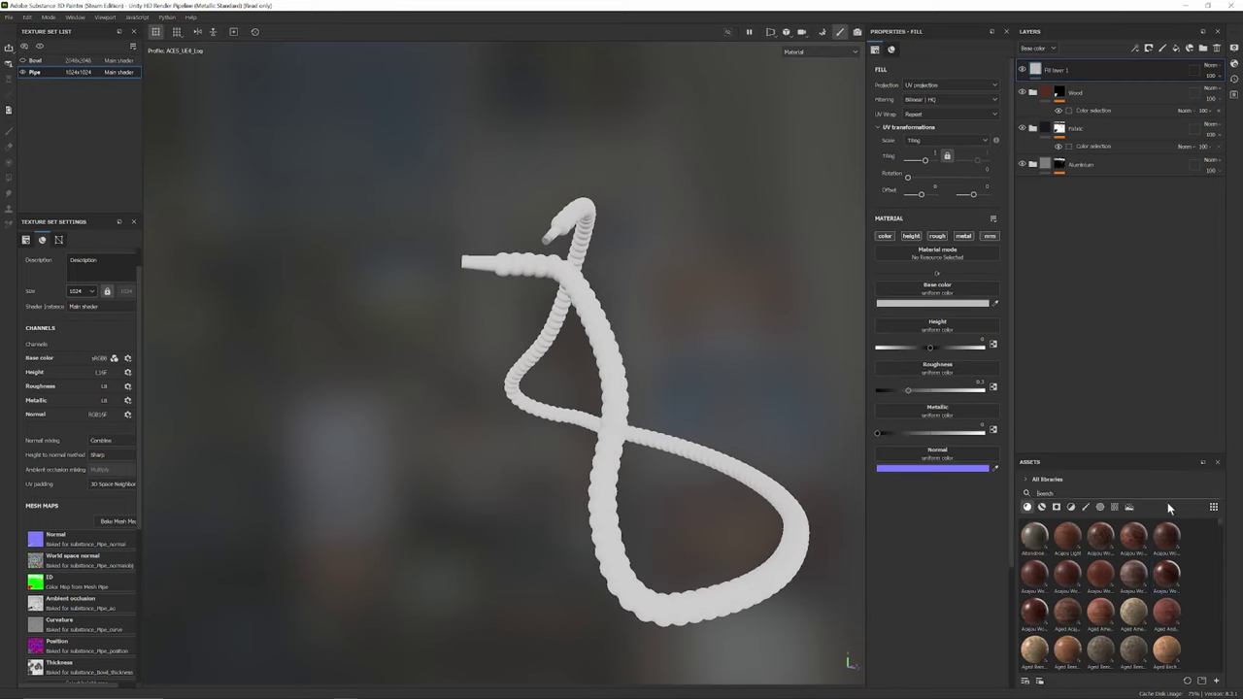
left_click(1057, 507)
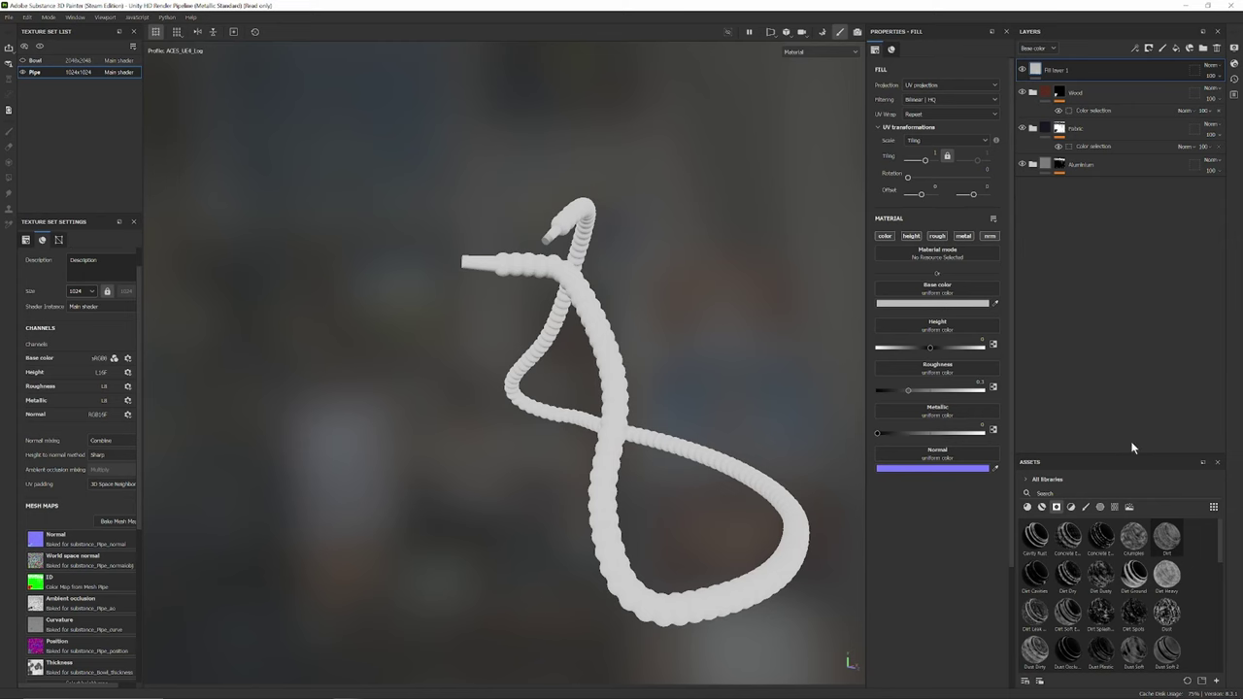
mouse_move(1166, 535)
left_mouse_down()
mouse_move(1116, 254)
mouse_move(1103, 73)
left_mouse_up()
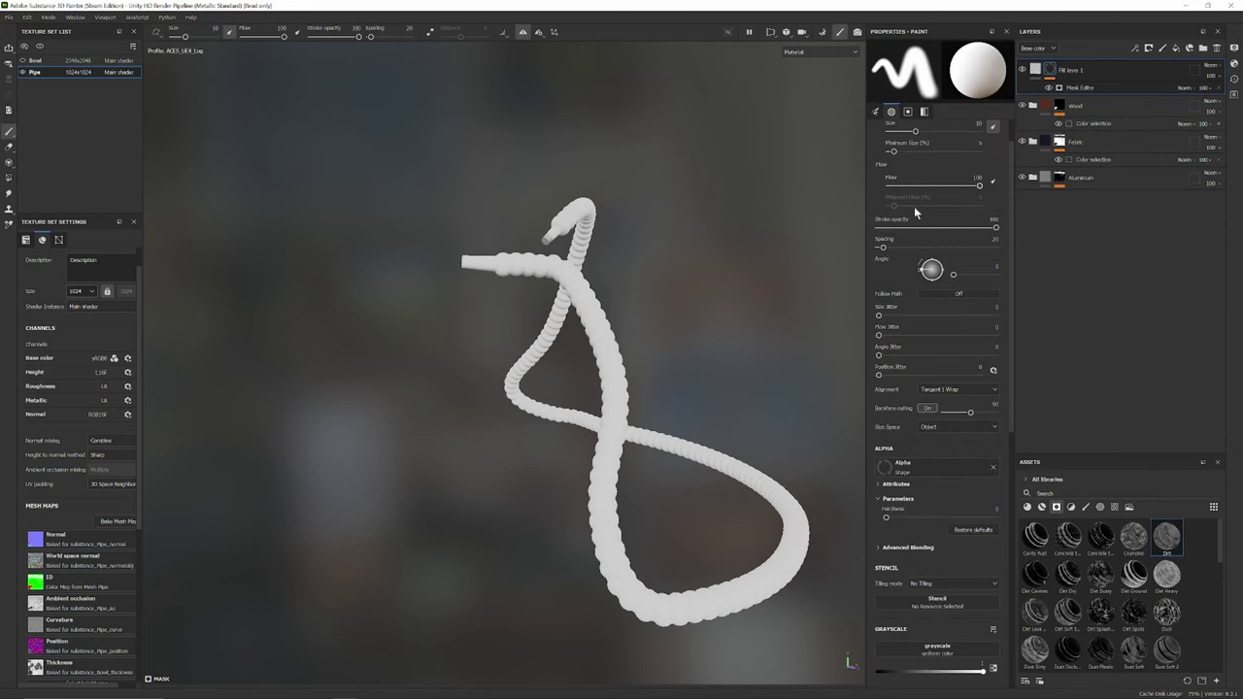
scroll(622, 364, "up", 4)
left_click_drag(622, 364, 588, 358, "alt")
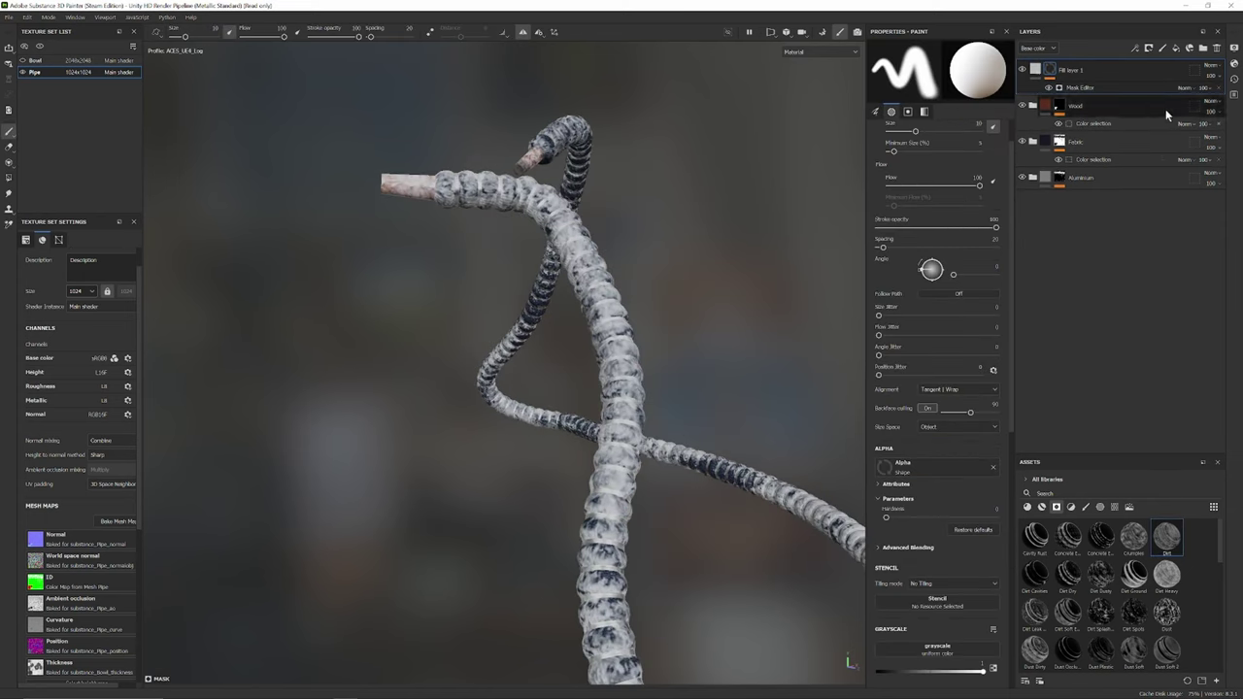
- Lower the dirt fill layer's opacity to 11 and raise its roughness to about 0.63
left_click(1216, 78)
left_click_drag(1217, 95, 1205, 98)
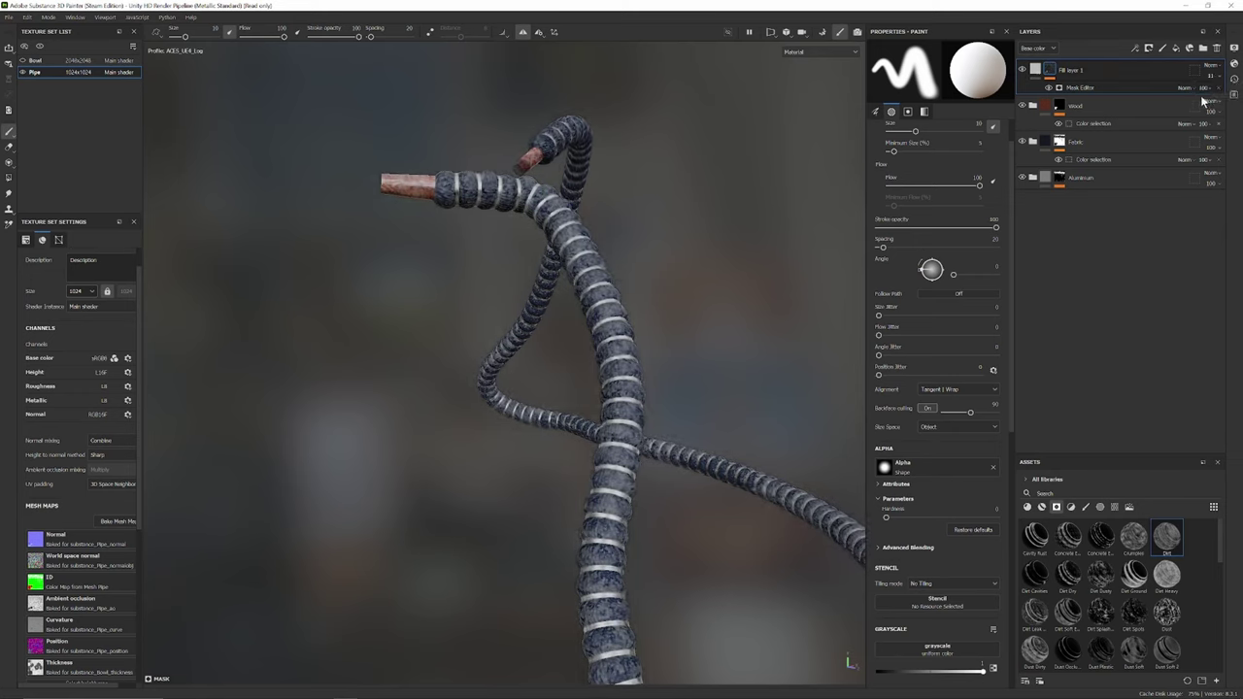
left_click(1049, 88)
key("Delete")
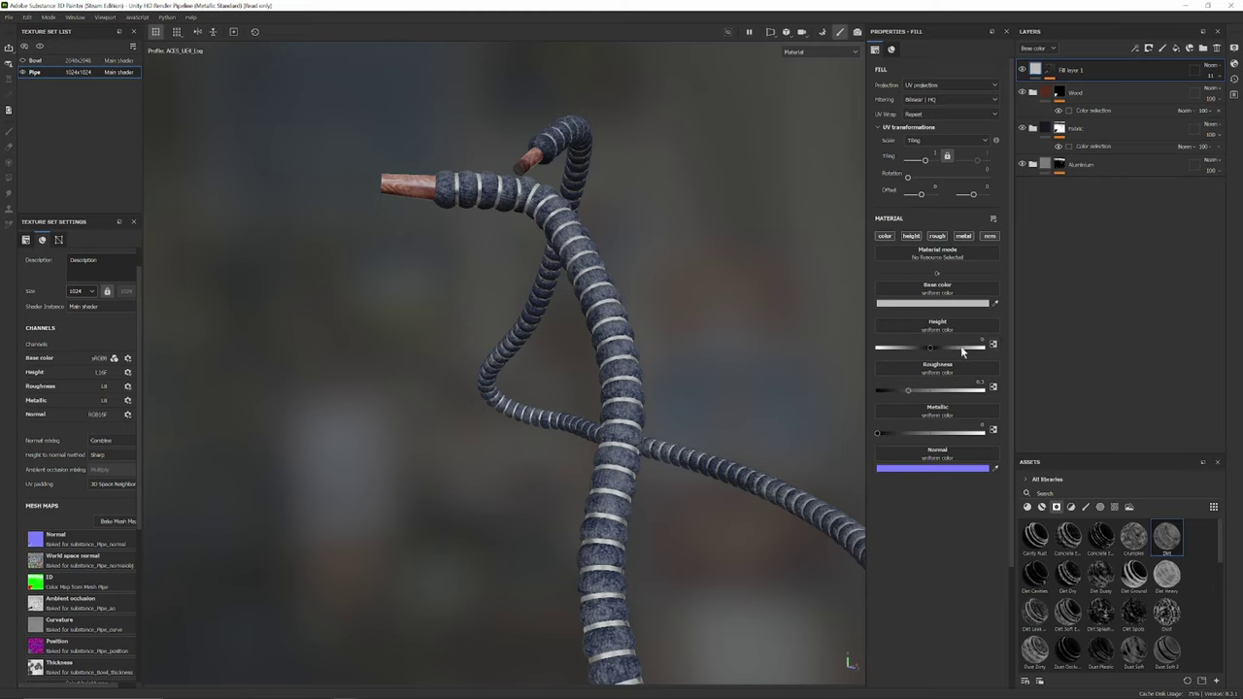
left_click_drag(912, 391, 947, 396)
left_click(1215, 80)
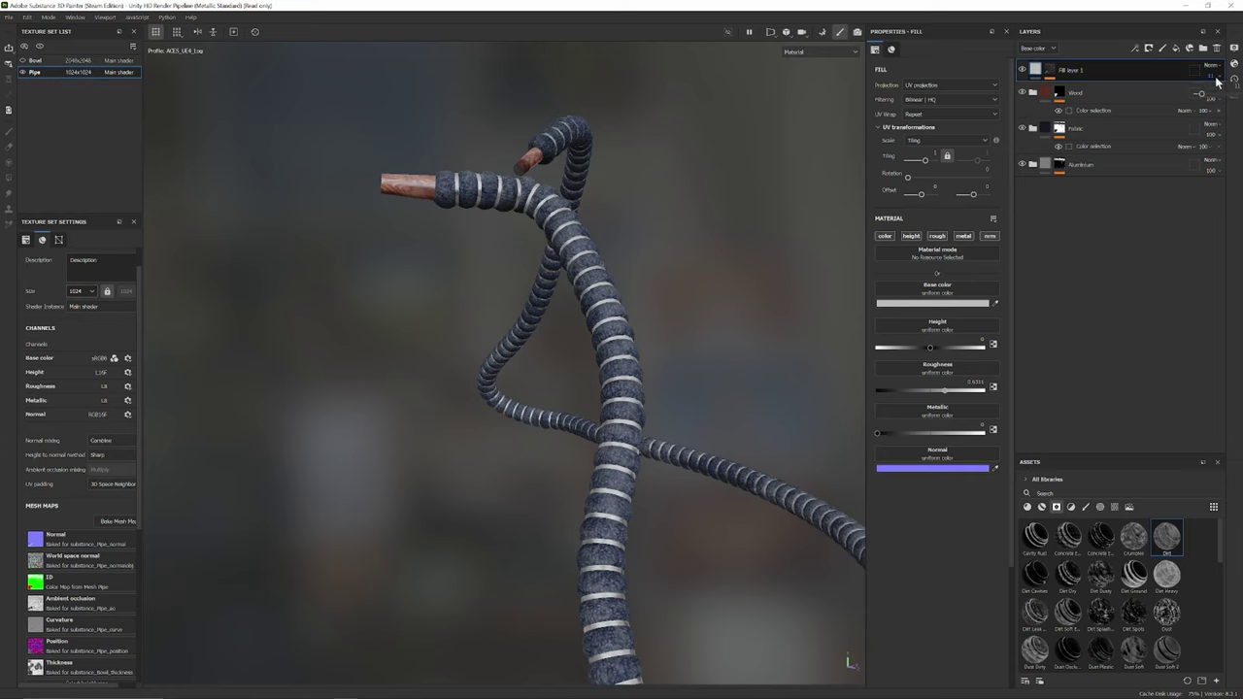
- Try Multiply blending on the dirt layer's Mask Editor effect together with a higher layer opacity
left_click(1216, 68)
left_click(1050, 70)
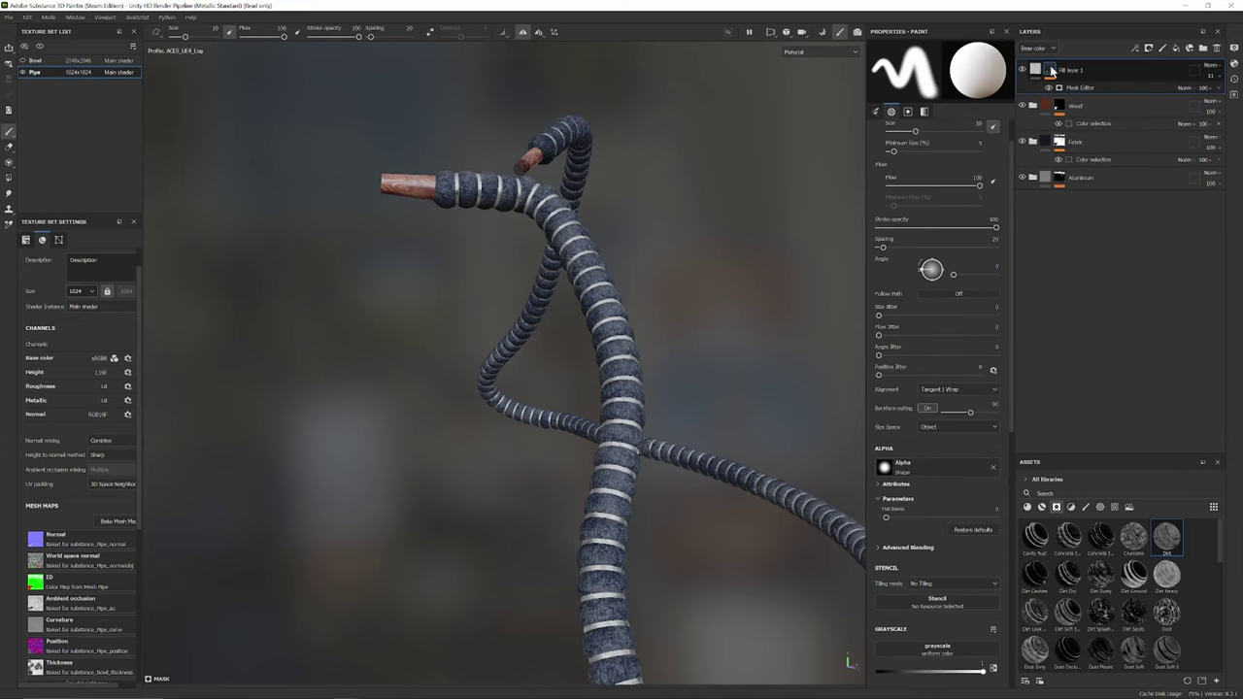
left_click(1210, 95)
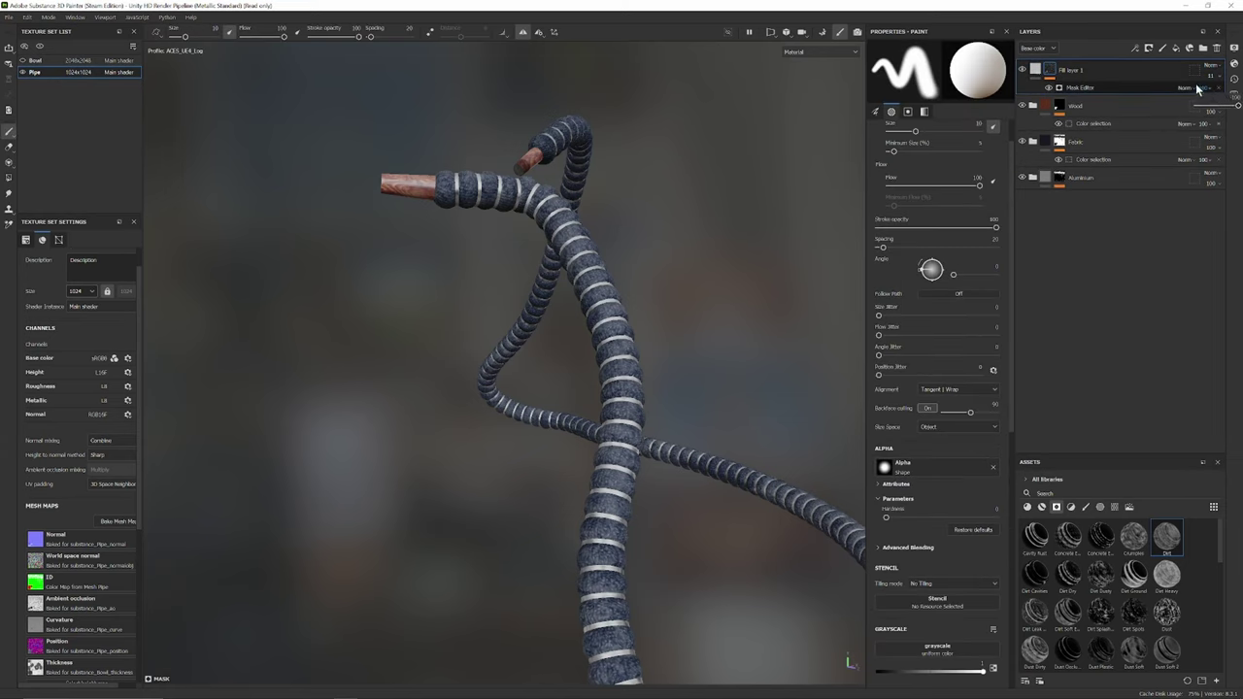
left_click(1197, 89)
left_click(1198, 138)
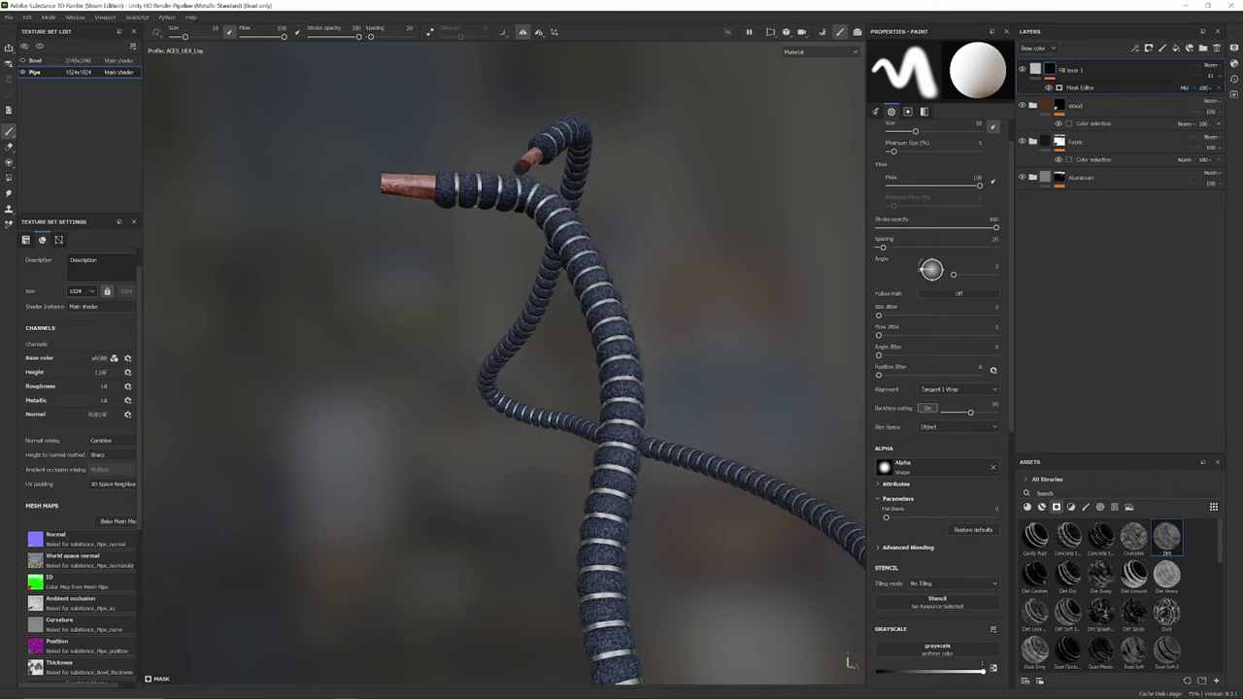
scroll(742, 317, "up", 3)
left_click_drag(742, 317, 694, 328, "alt")
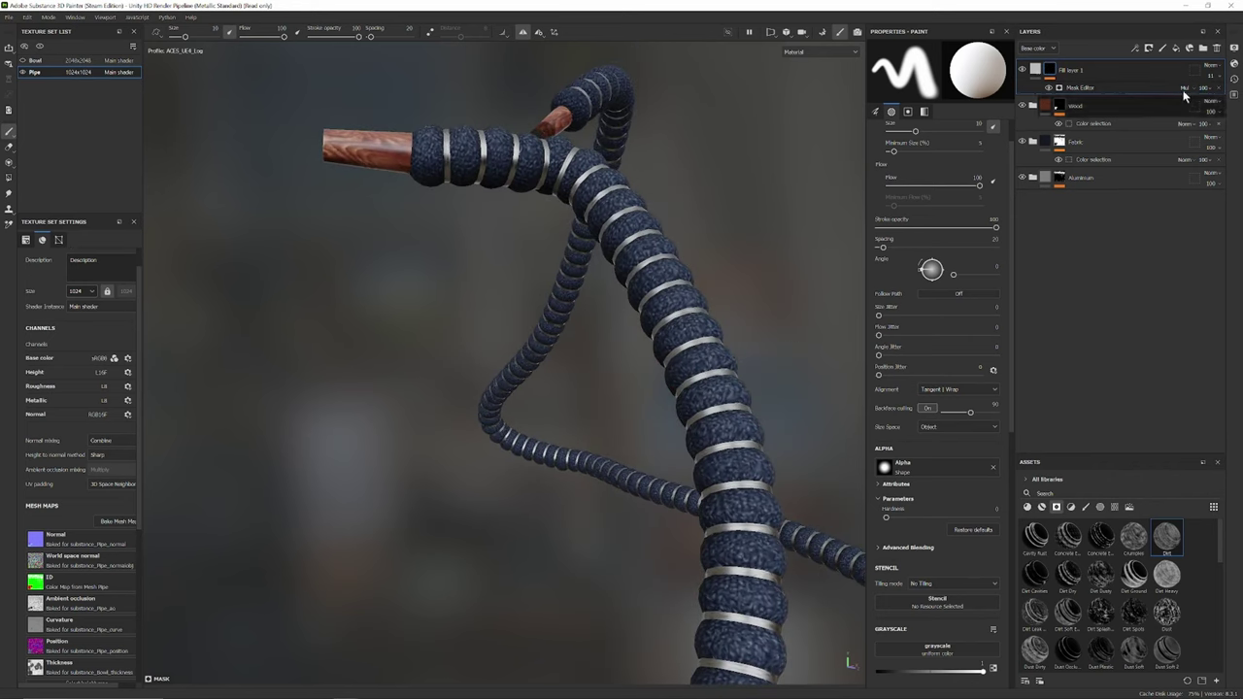
left_click(1214, 76)
left_click_drag(1214, 95, 1224, 94)
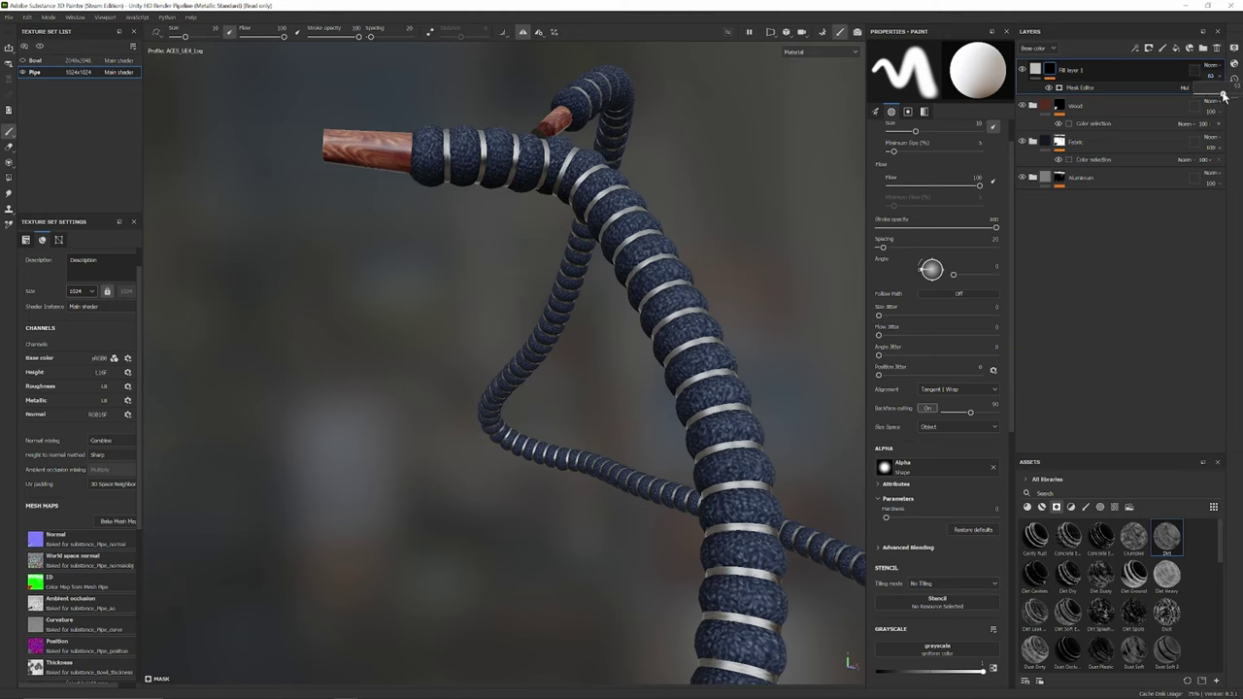
- Set the Mask Editor effect's blending back to Normal and lower the dirt fill layer's opacity to 7
left_click(1186, 89)
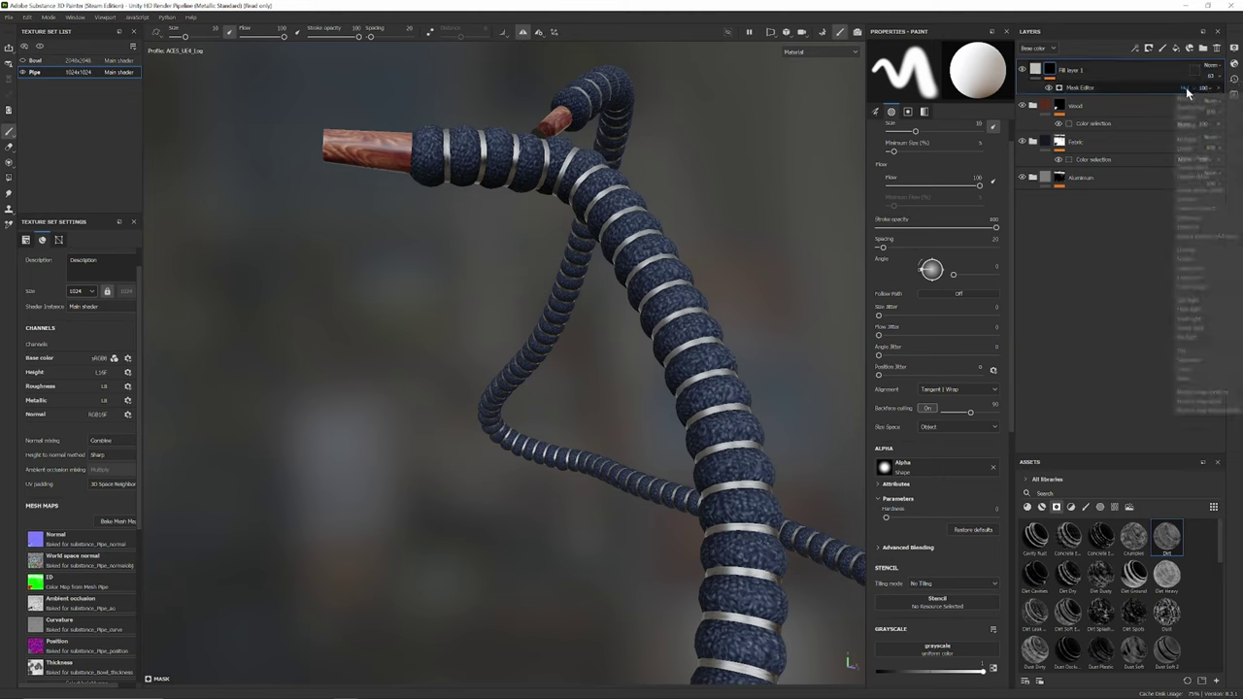
left_click(1193, 103)
left_click(1220, 78)
left_click_drag(1219, 94, 1202, 95)
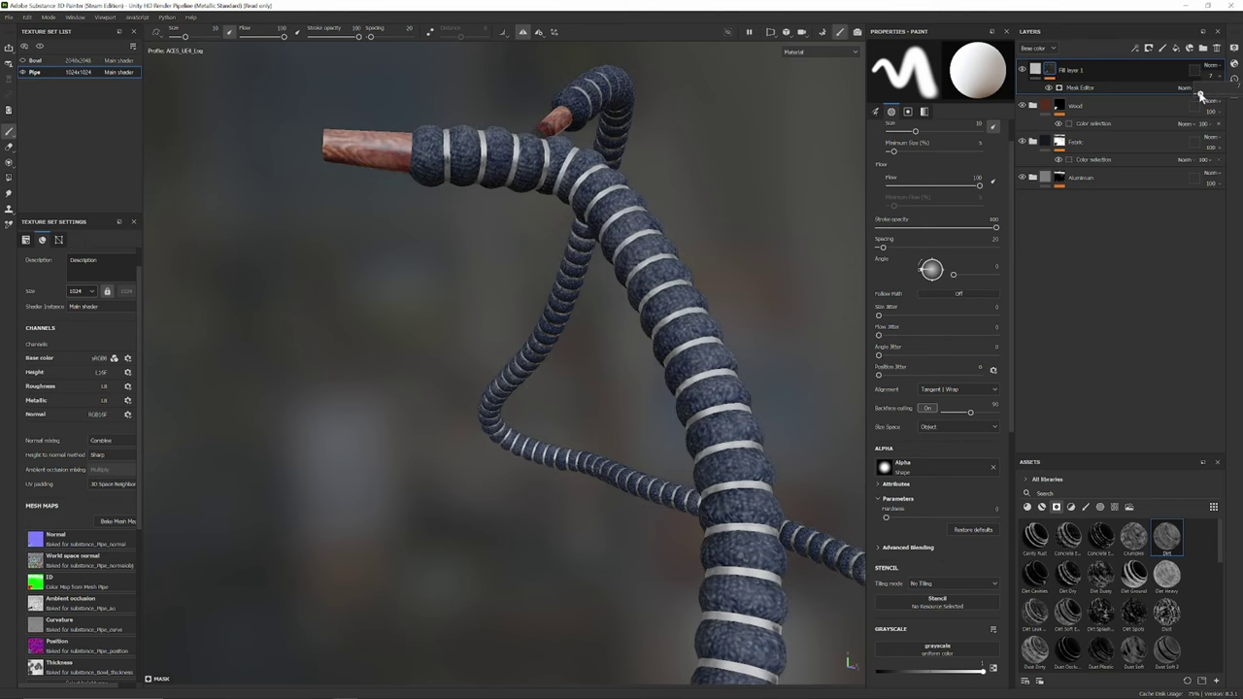
left_click_drag(758, 199, 766, 290, "alt")
scroll(735, 250, "up", 4)
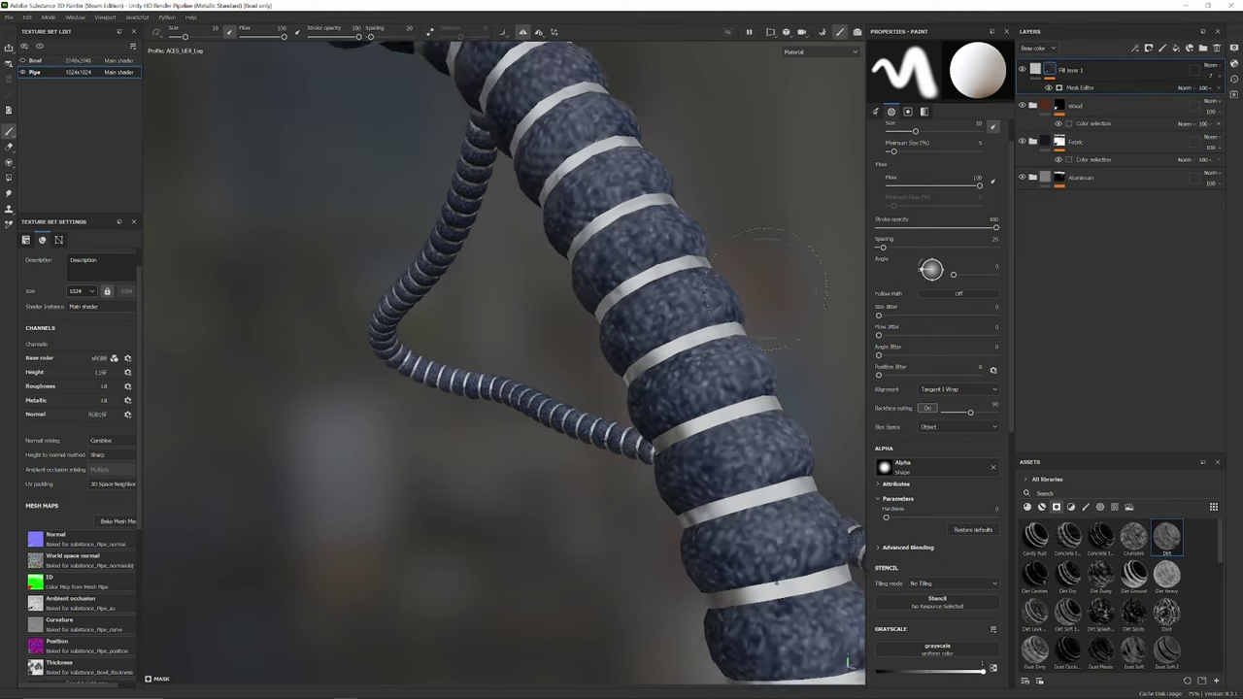
- Replace the fill layer's dirt mask with a colour selection of the green fabric and red end-piece ID colours
right_click(1105, 66)
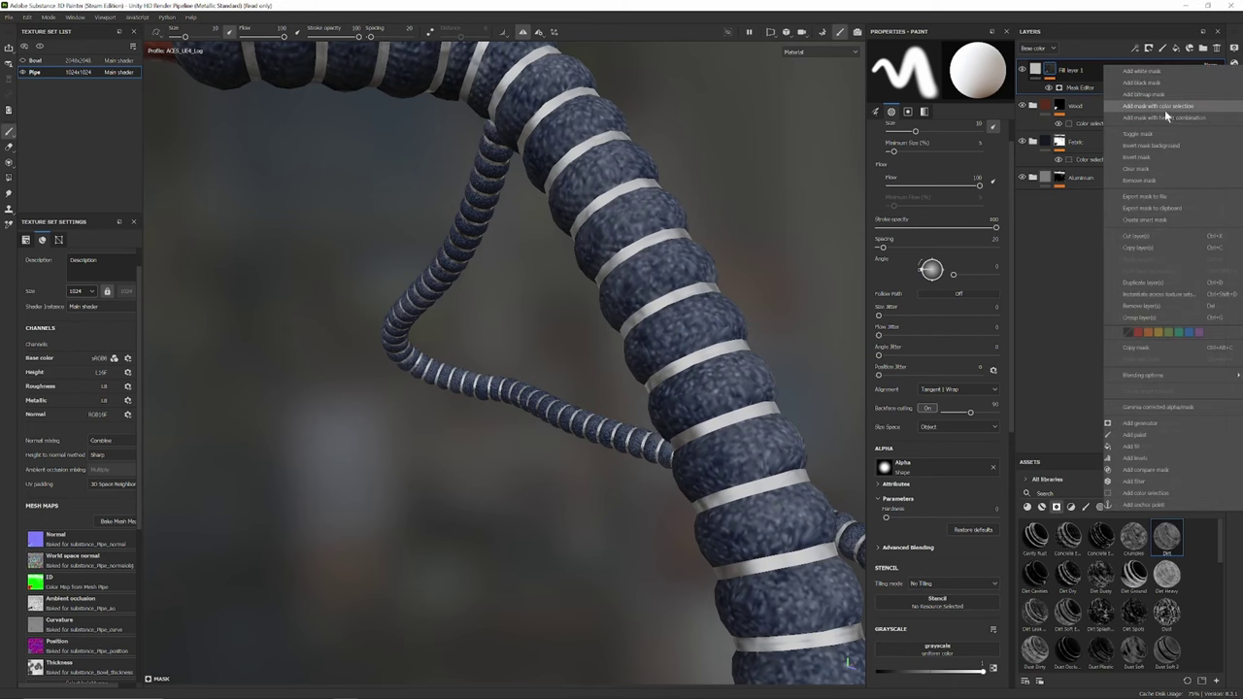
left_click(1164, 108)
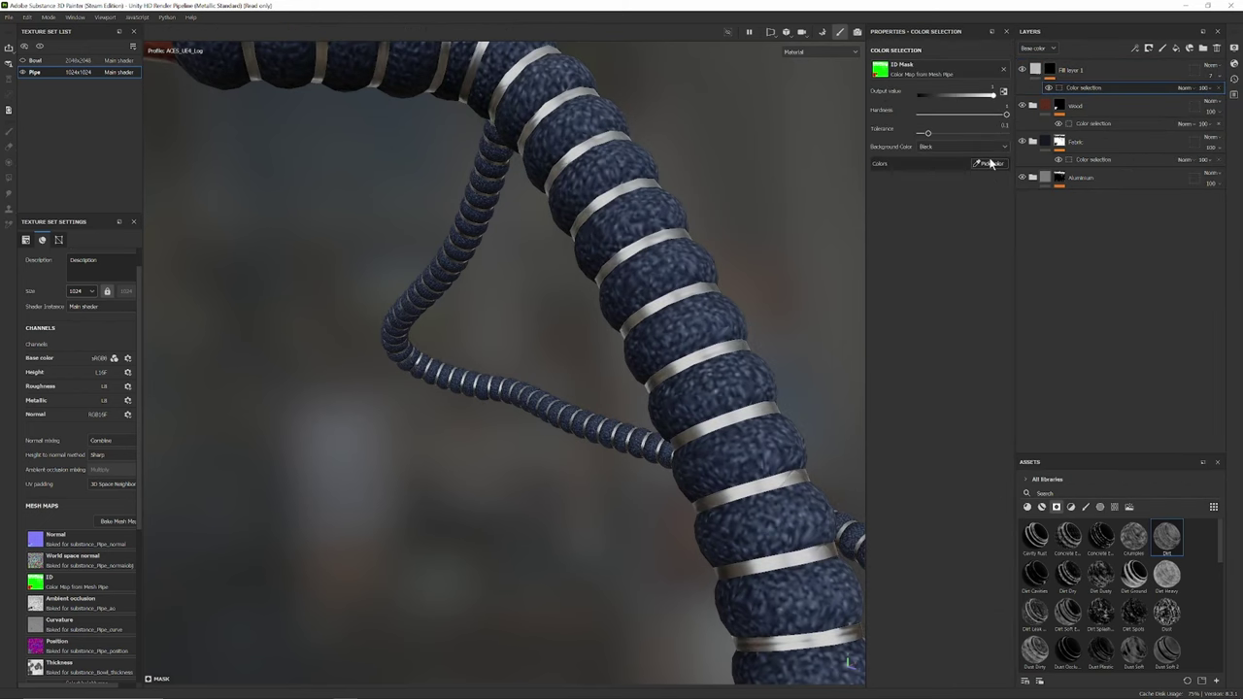
left_click(990, 163)
left_click_drag(585, 126, 559, 145, "alt")
left_click(559, 144)
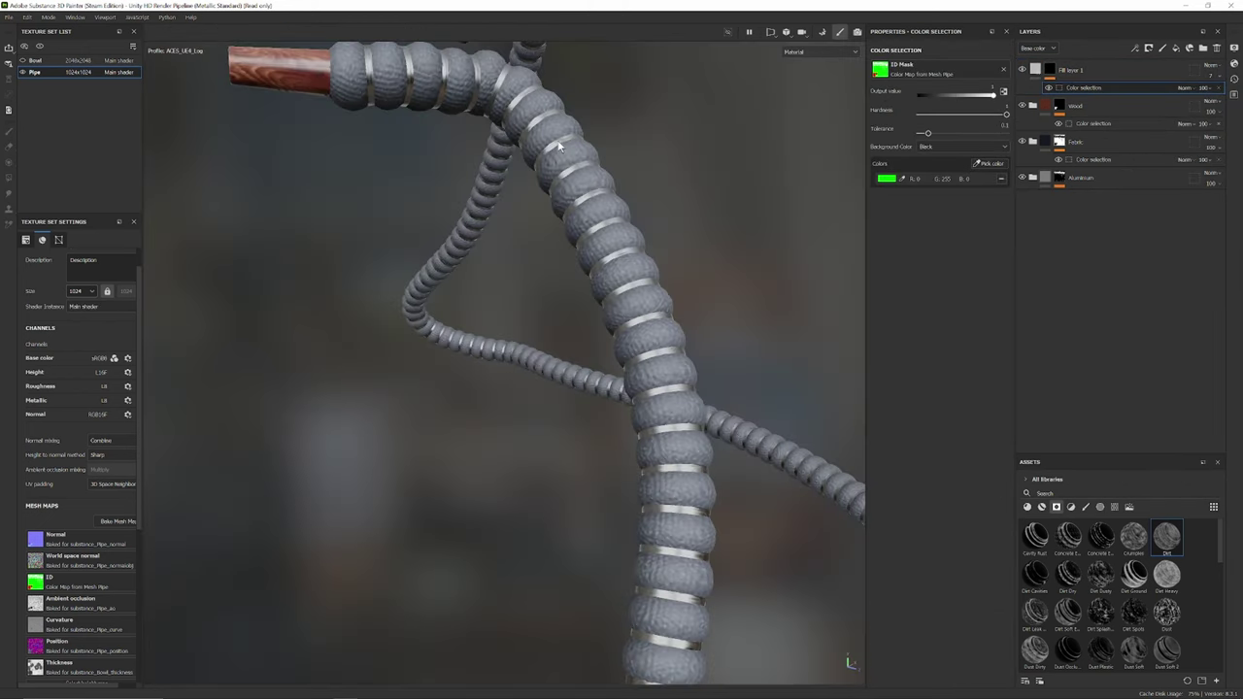
left_click(1001, 179)
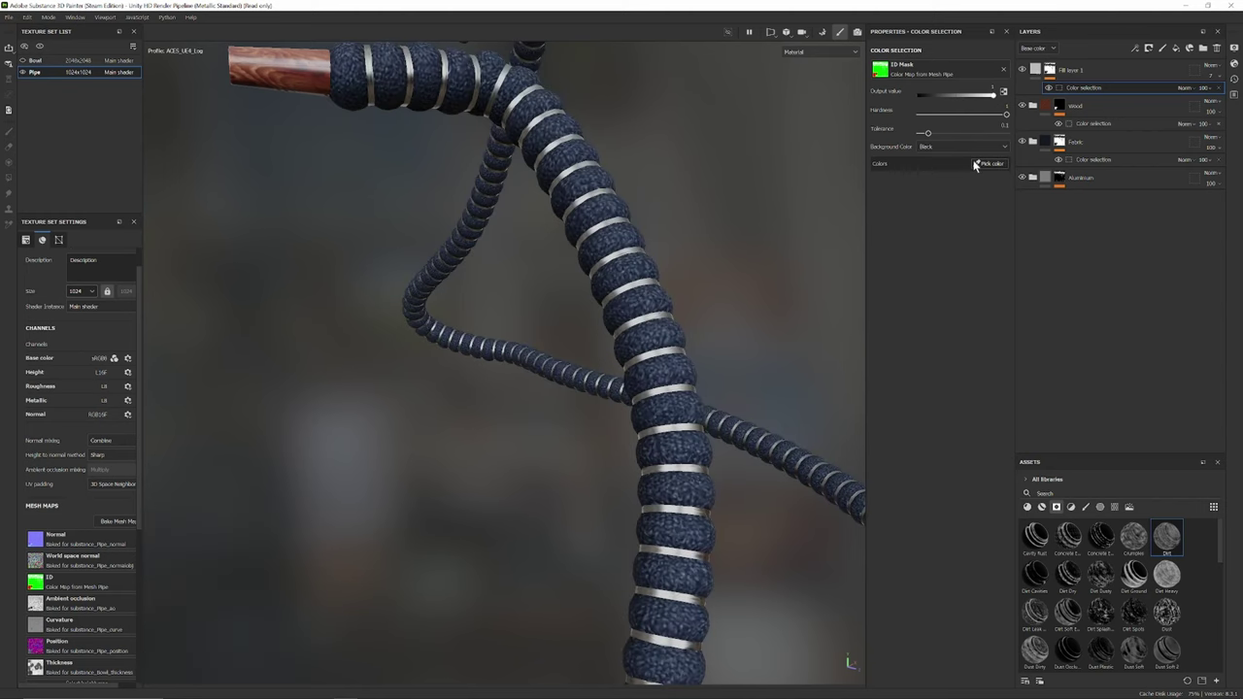
left_click(983, 163)
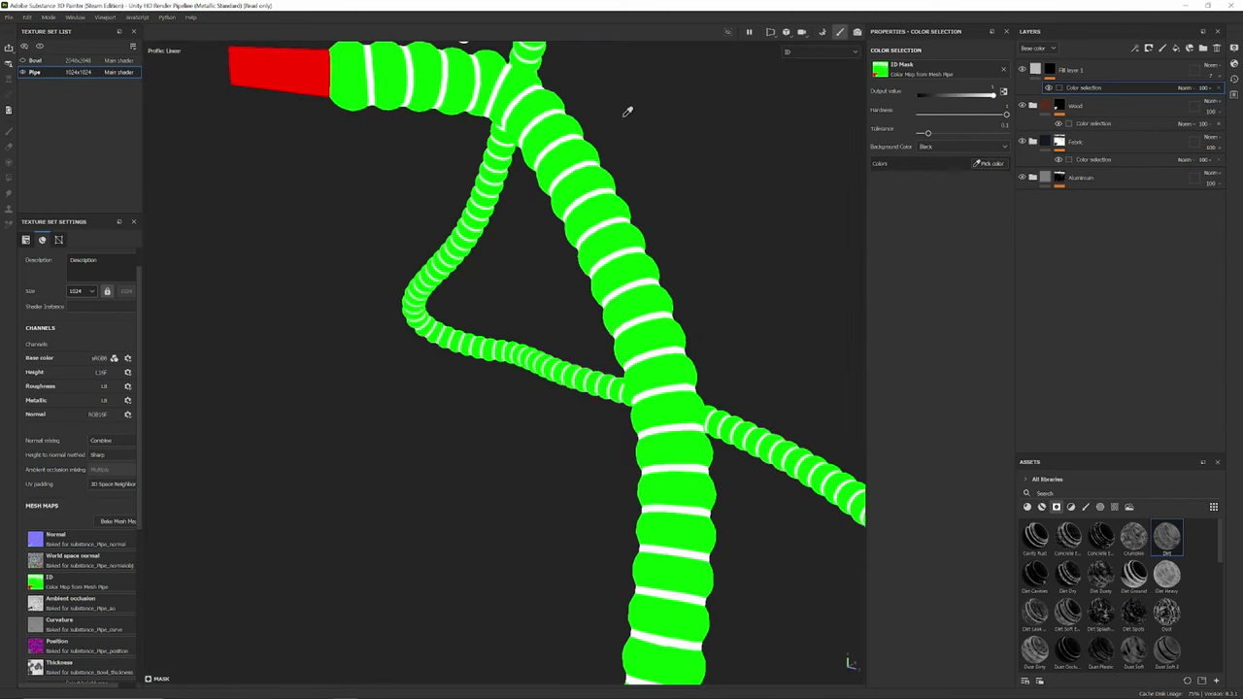
left_click(987, 163)
left_click(292, 61)
middle_click_drag(371, 145, 364, 233, "alt")
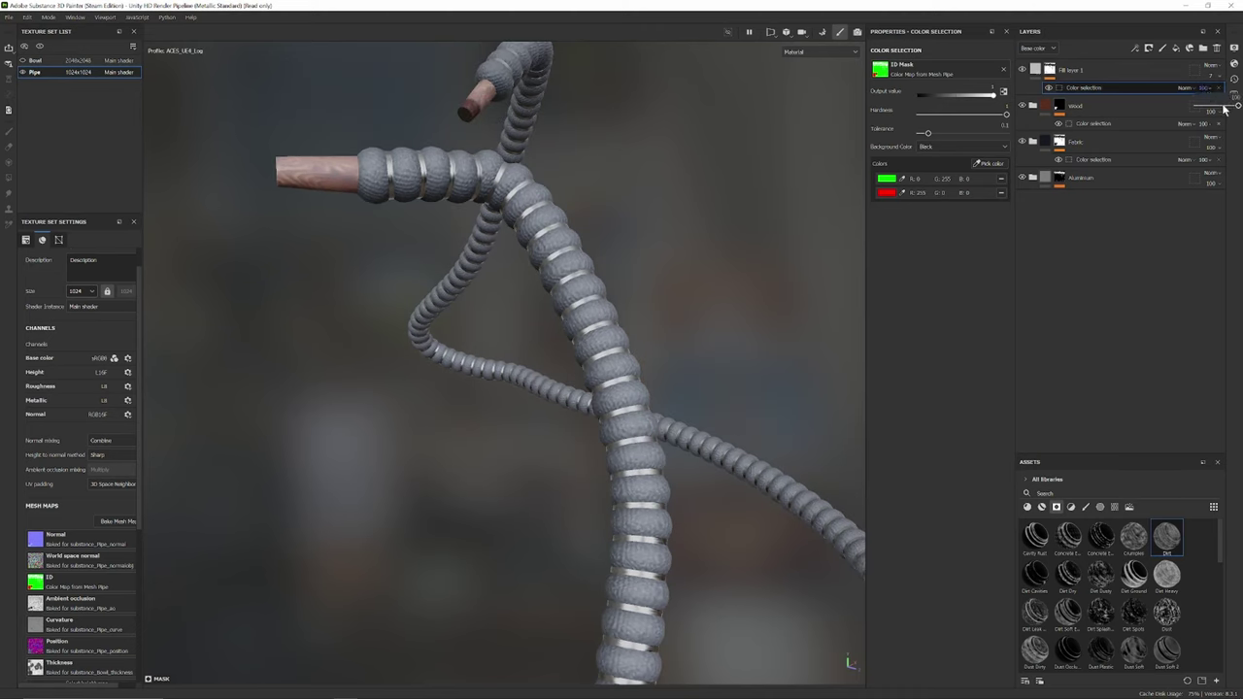
- Lower the opacity of the fill layer's Color selection effect to thin the dust, and check the pipe up close
mouse_move(1224, 110)
left_mouse_down()
mouse_move(1208, 110)
mouse_move(1229, 110)
left_mouse_up()
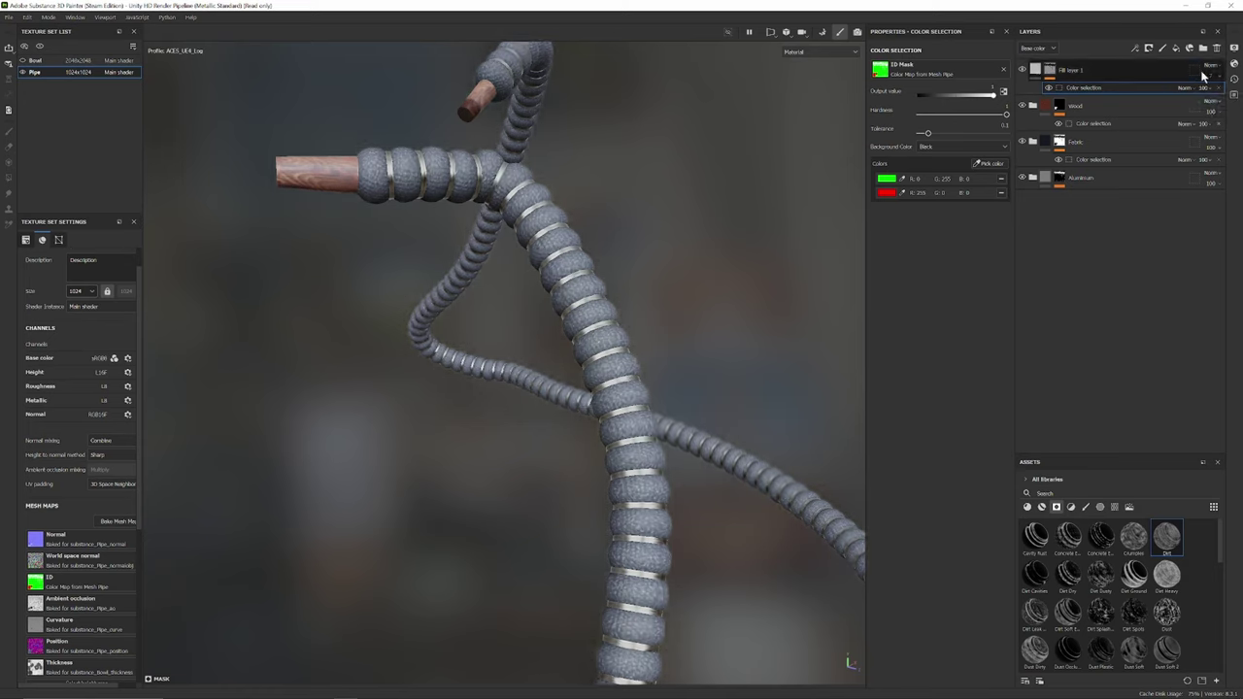
left_click(1217, 77)
left_click_drag(688, 185, 669, 200, "alt")
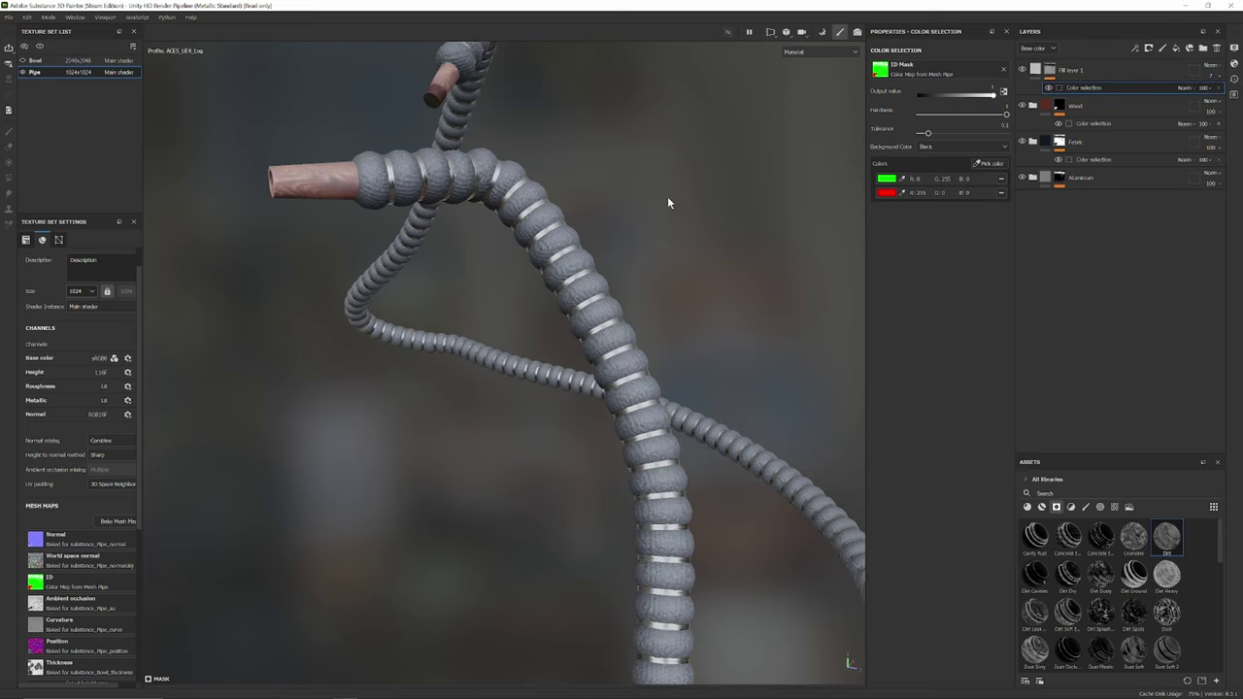
left_click(1211, 91)
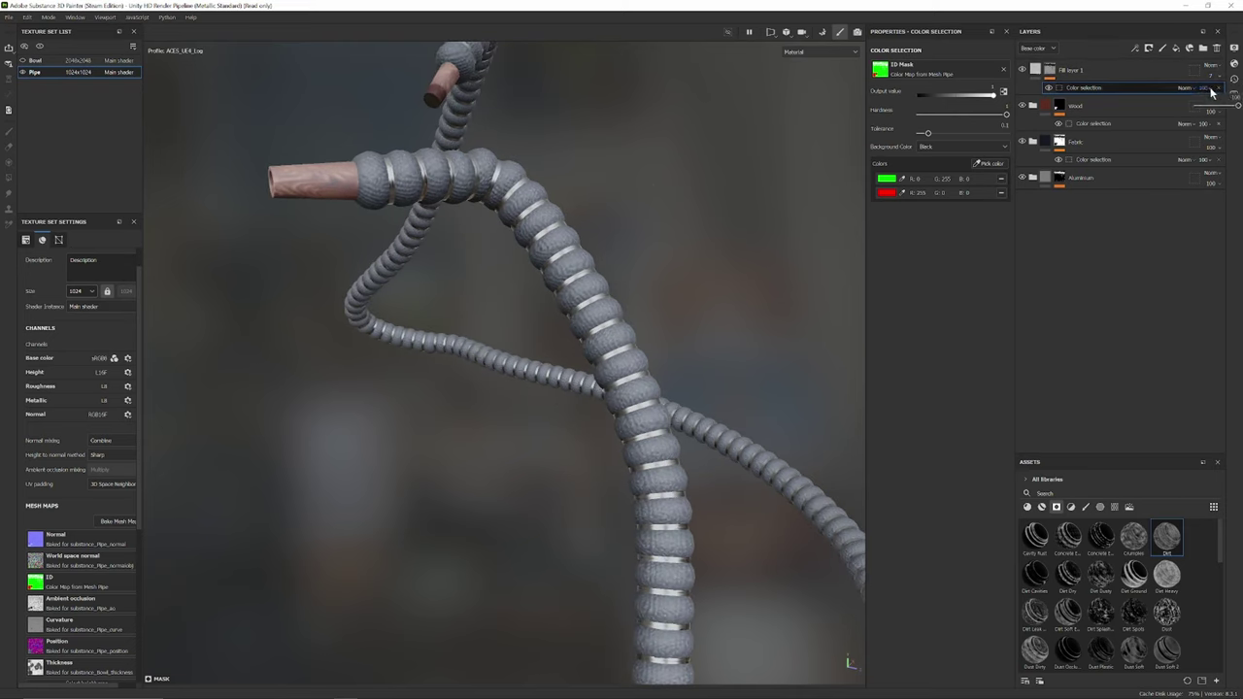
left_click_drag(1209, 91, 1212, 109)
scroll(530, 216, "down", 4)
left_click_drag(665, 219, 339, 203, "alt")
scroll(422, 219, "up", 4)
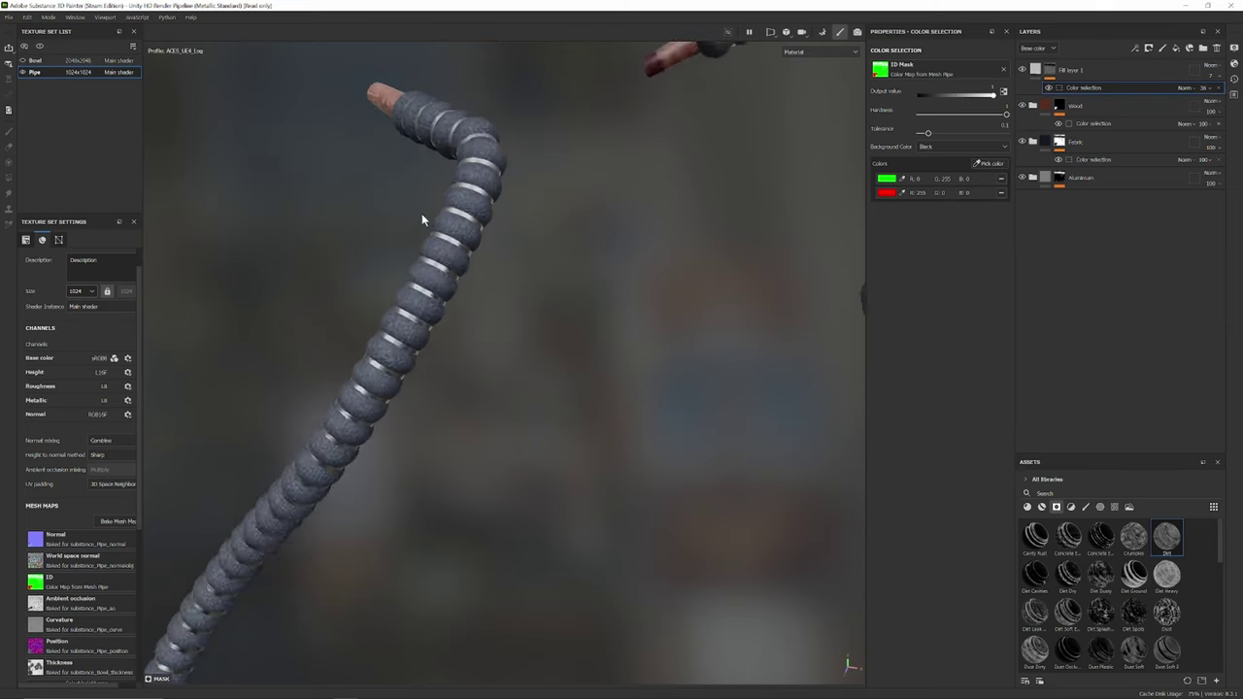
scroll(424, 220, "up", 4)
- Add a second fill layer with the Dirt Cavities smart mask and open its Mask Builder - Legacy generator settings
left_click(1083, 72)
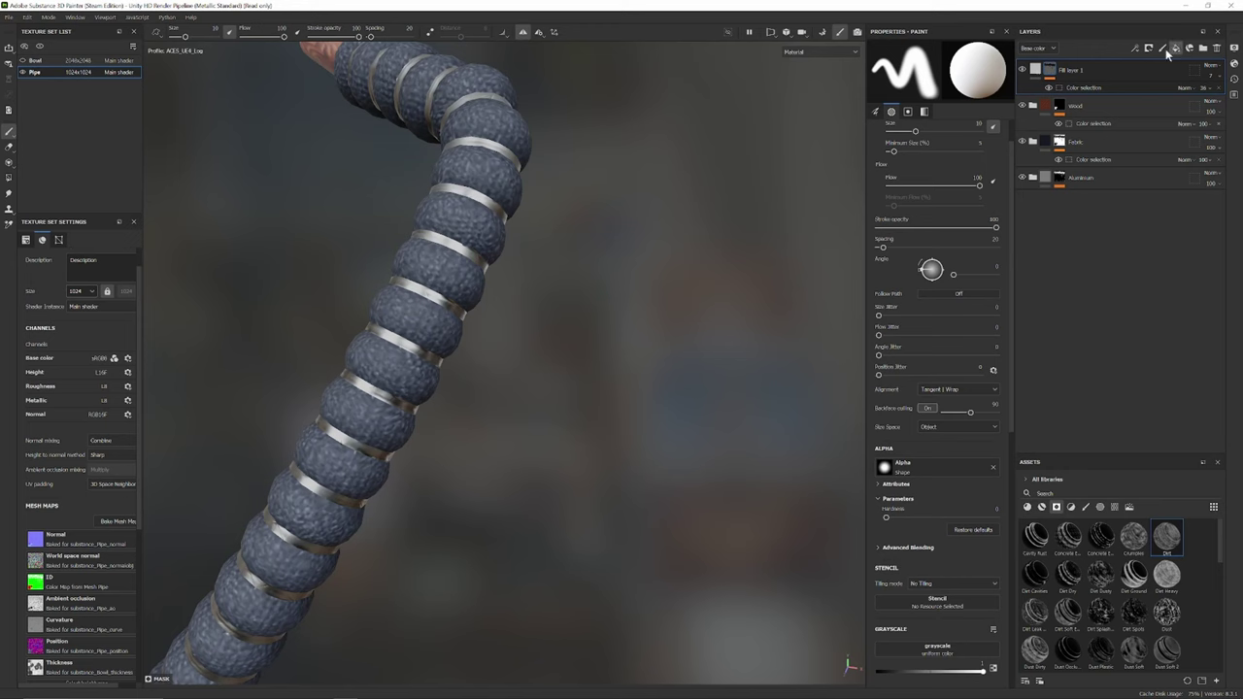
left_click(1168, 48)
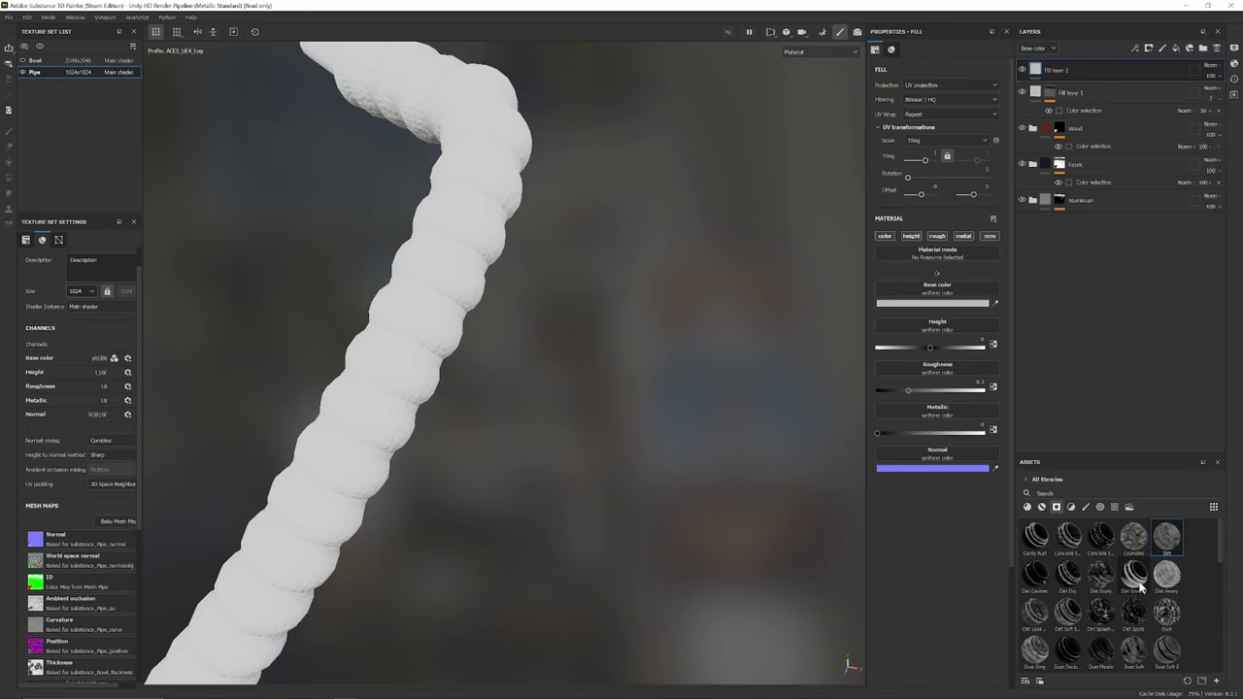
left_click_drag(1042, 579, 1068, 72)
scroll(687, 325, "down", 3)
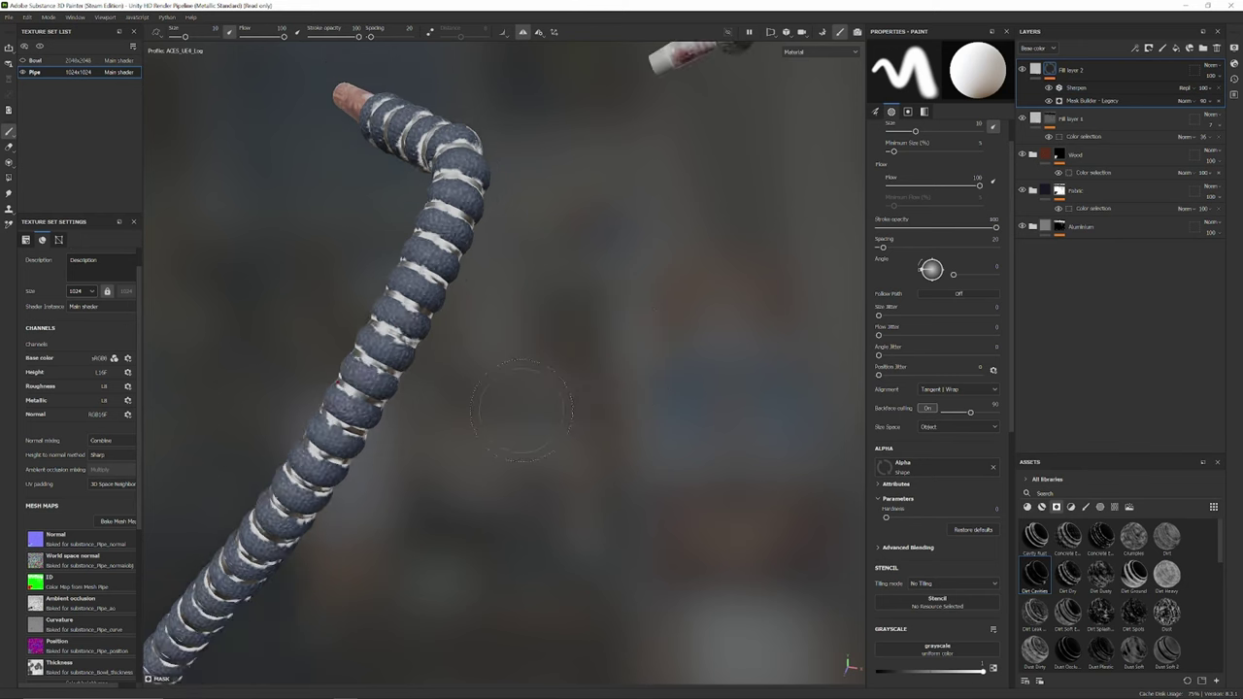
left_click_drag(687, 325, 369, 513, "alt")
scroll(468, 454, "up", 3)
left_click(1093, 101)
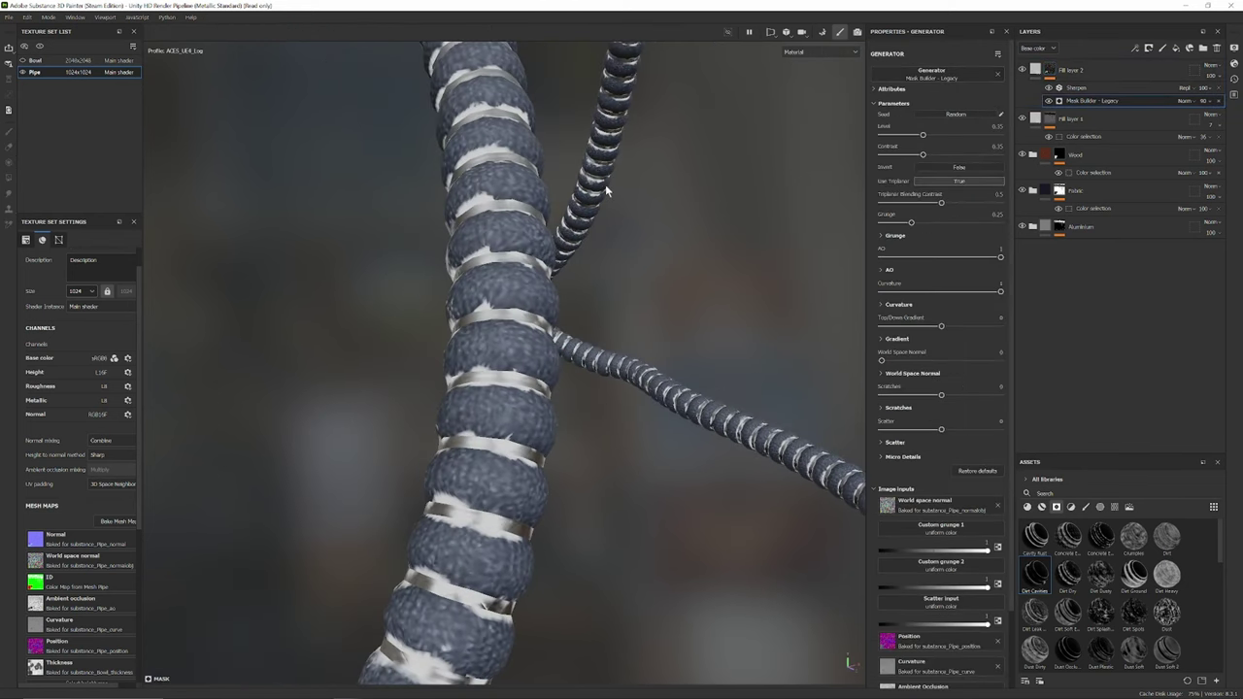
- Set the Mask Builder - Legacy generator's Contrast to 0.07 and Level to 0.39 on the pipe's dirt mask
left_click_drag(605, 184, 645, 191, "alt")
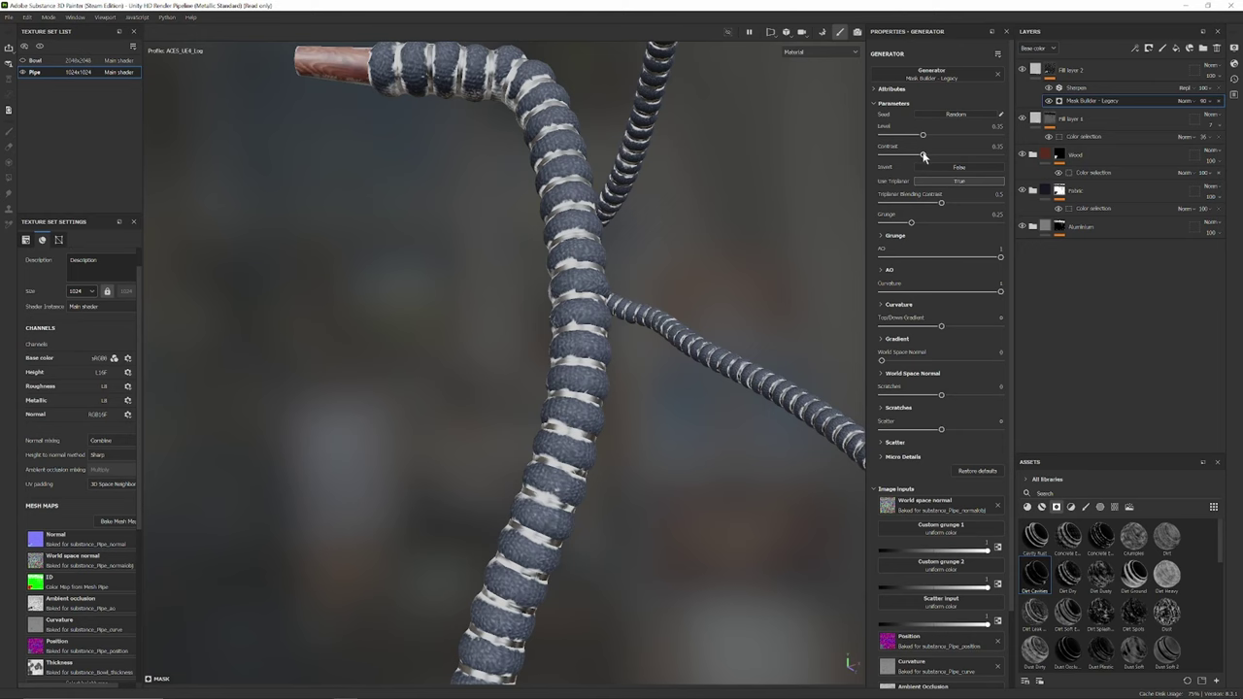
left_click_drag(923, 156, 891, 180)
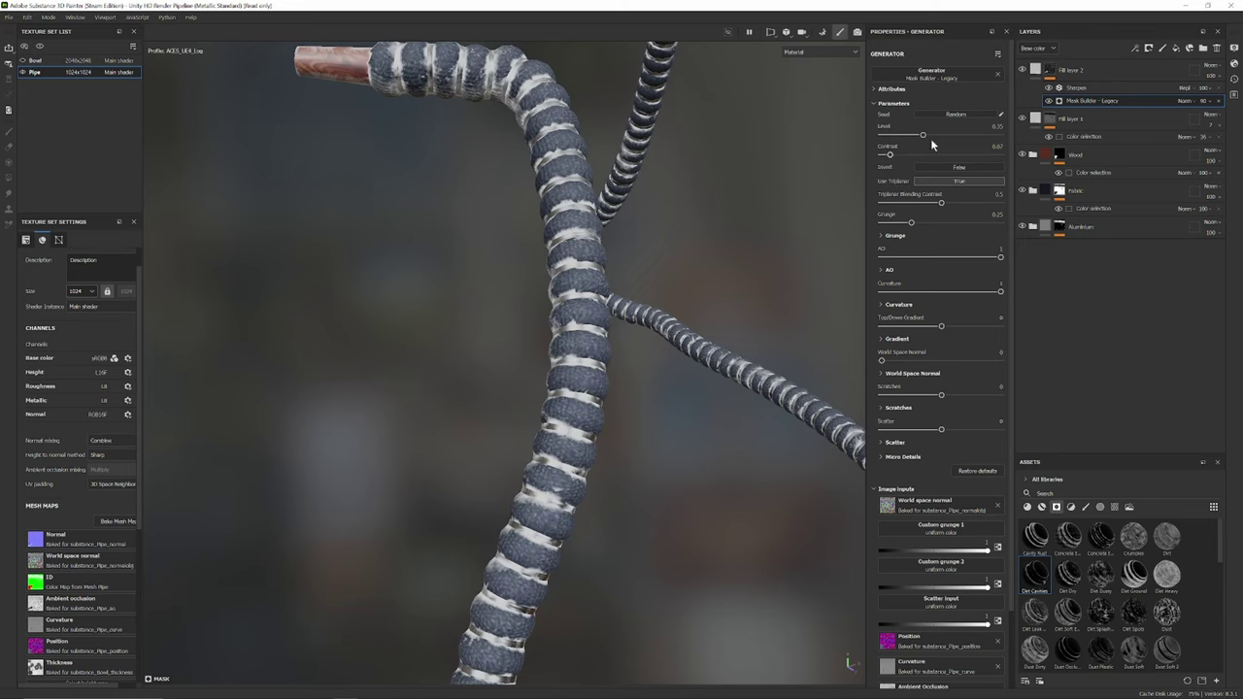
left_click_drag(923, 135, 927, 137)
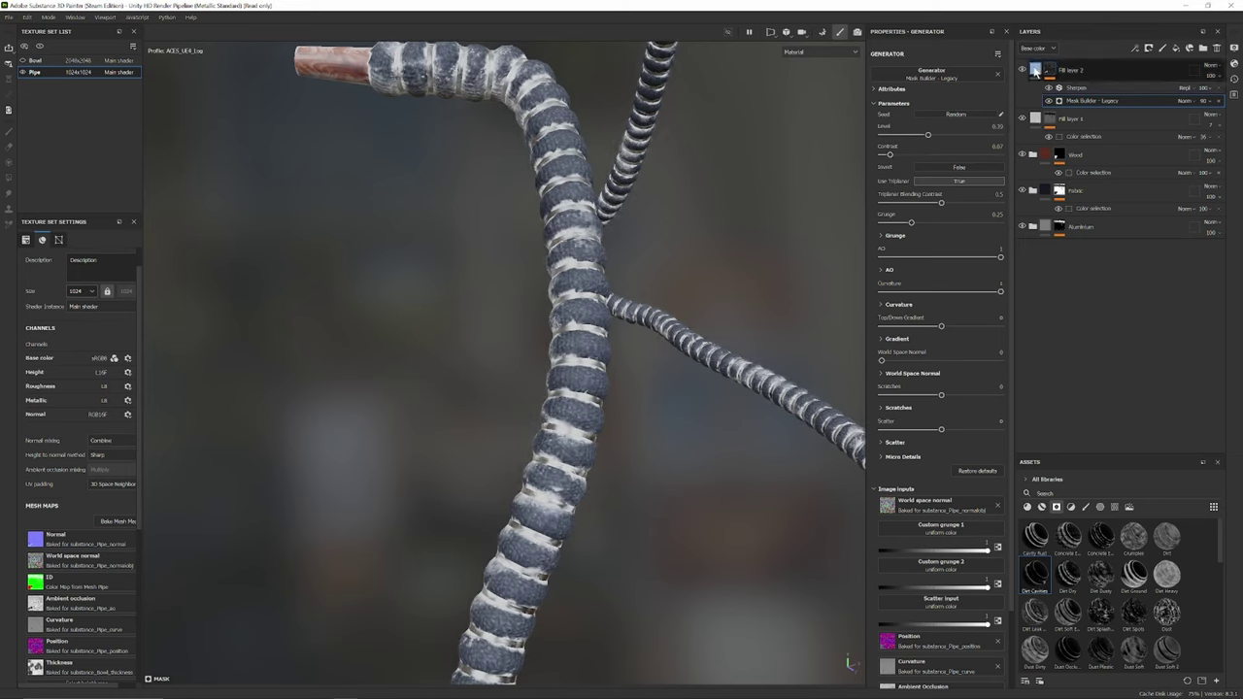
- Change Fill layer 2's base colour to a dark yellow-brown for the pipe's cavity dirt
left_click(1036, 70)
left_click(940, 303)
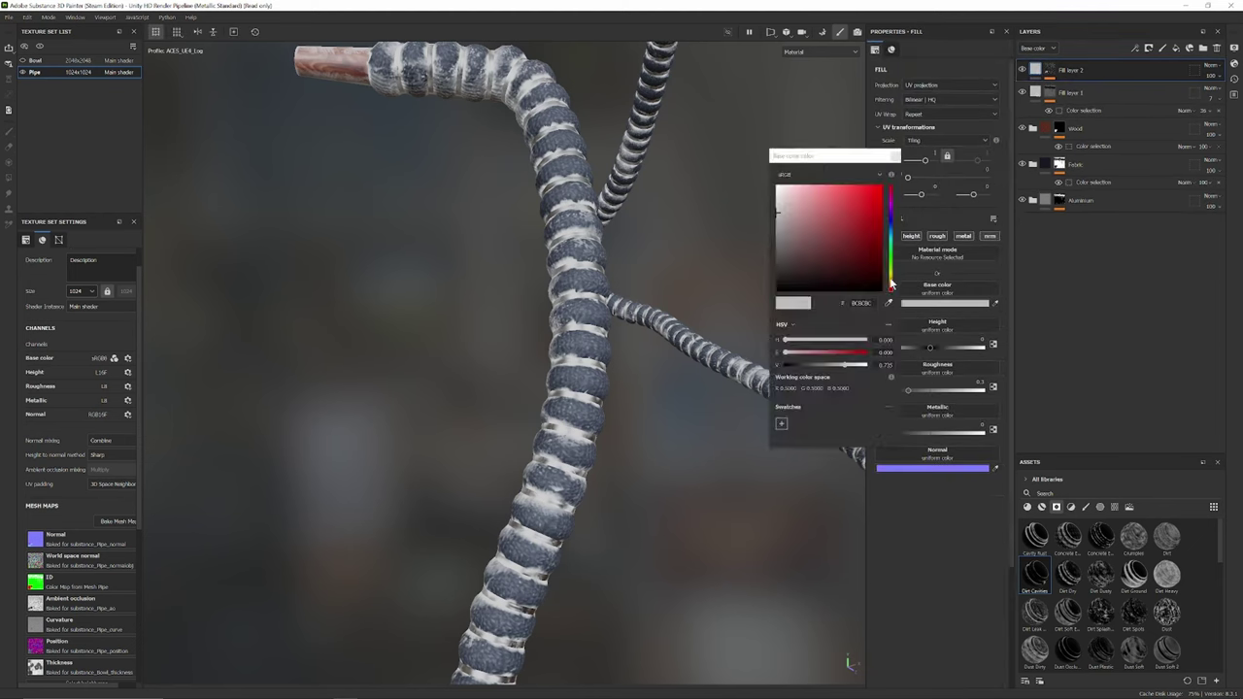
left_click_drag(891, 285, 890, 282)
mouse_move(797, 250)
left_mouse_down()
mouse_move(835, 241)
mouse_move(871, 258)
left_mouse_up()
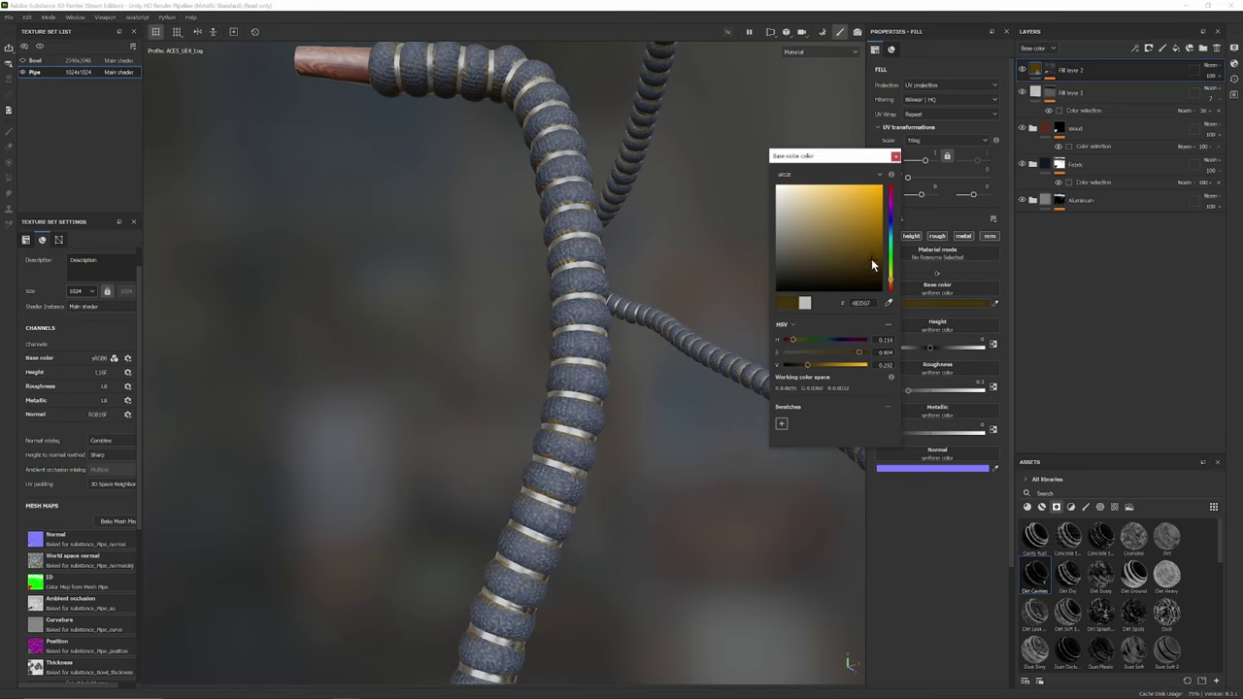
left_click(895, 157)
- Try the Fill layer 2 mask without its Sharpen filter, check the pipe's cavities up close, and undo the removal
left_click(1052, 72)
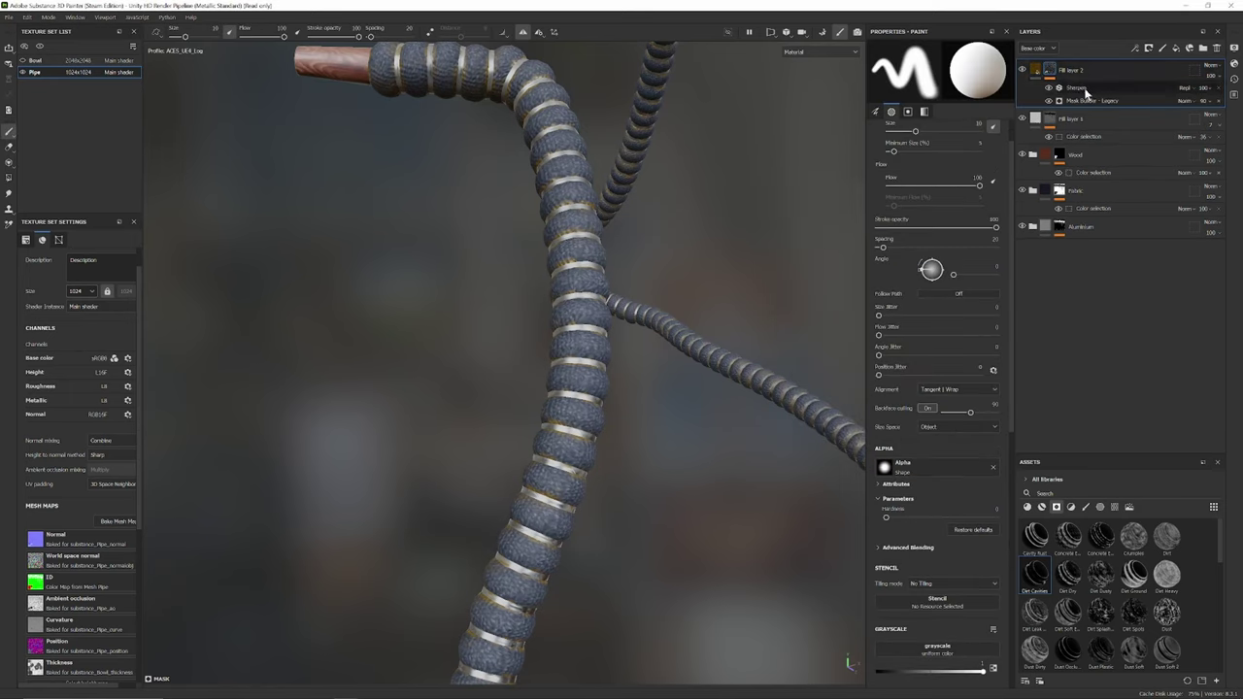
left_click(1085, 89)
key("Delete")
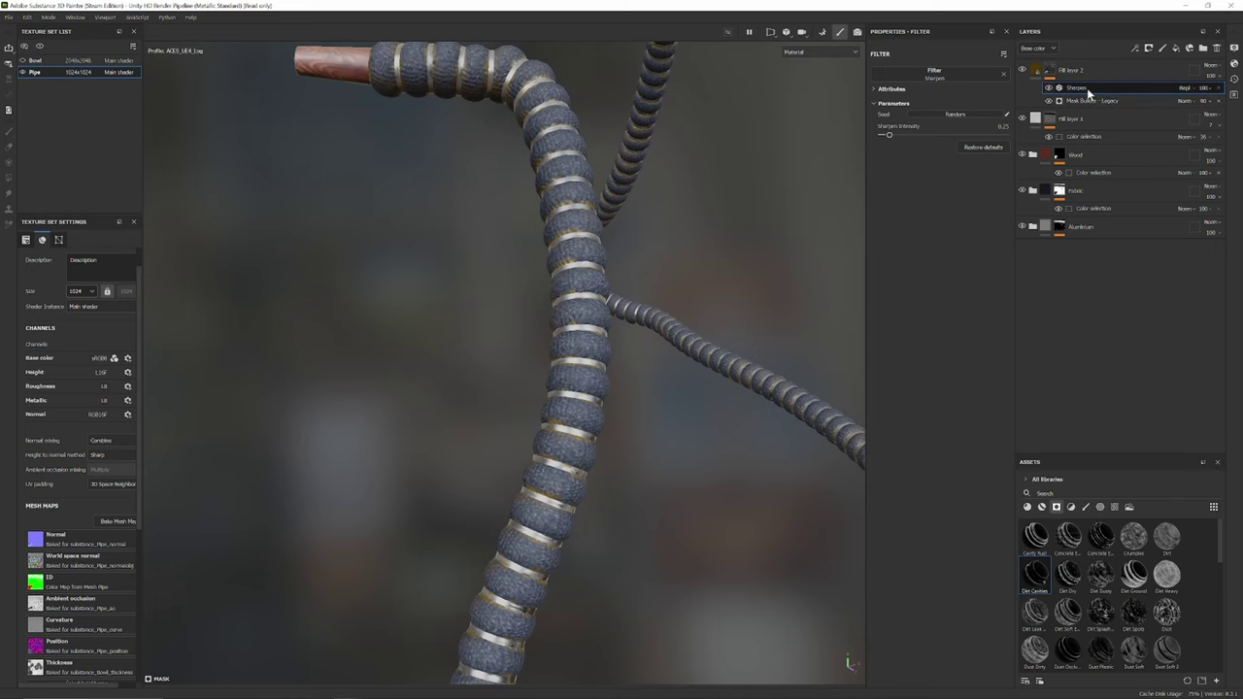
scroll(671, 244, "up", 6)
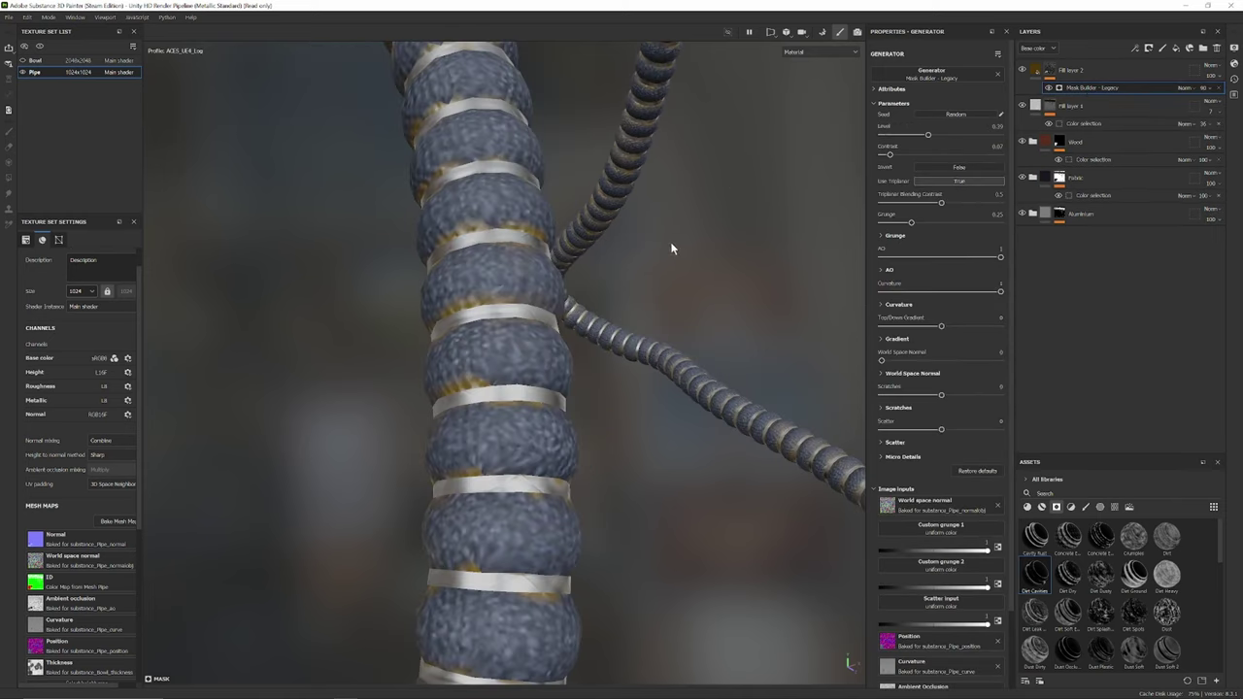
left_click_drag(506, 307, 700, 278, "alt")
right_click_drag(699, 277, 787, 270, "shift")
key("ctrl+z")
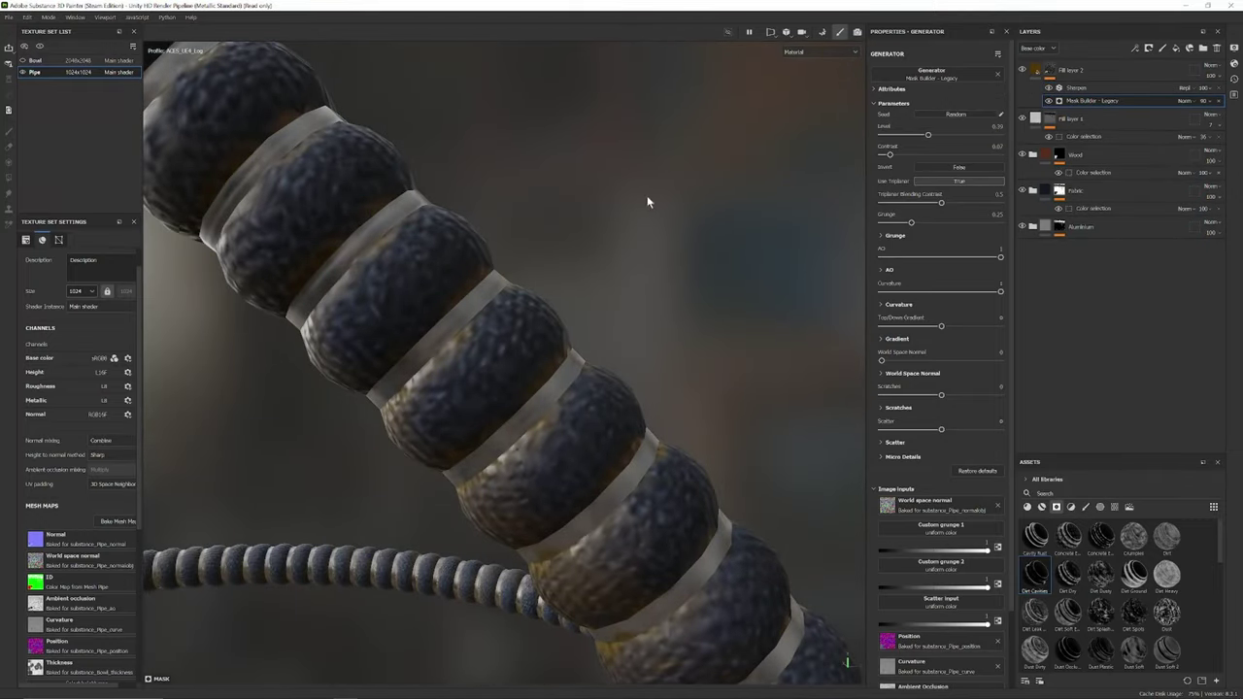
- Examine the cavity dirt along the pipe from up close and with the whole pipe in view
left_click(1078, 89)
scroll(433, 215, "down", 4)
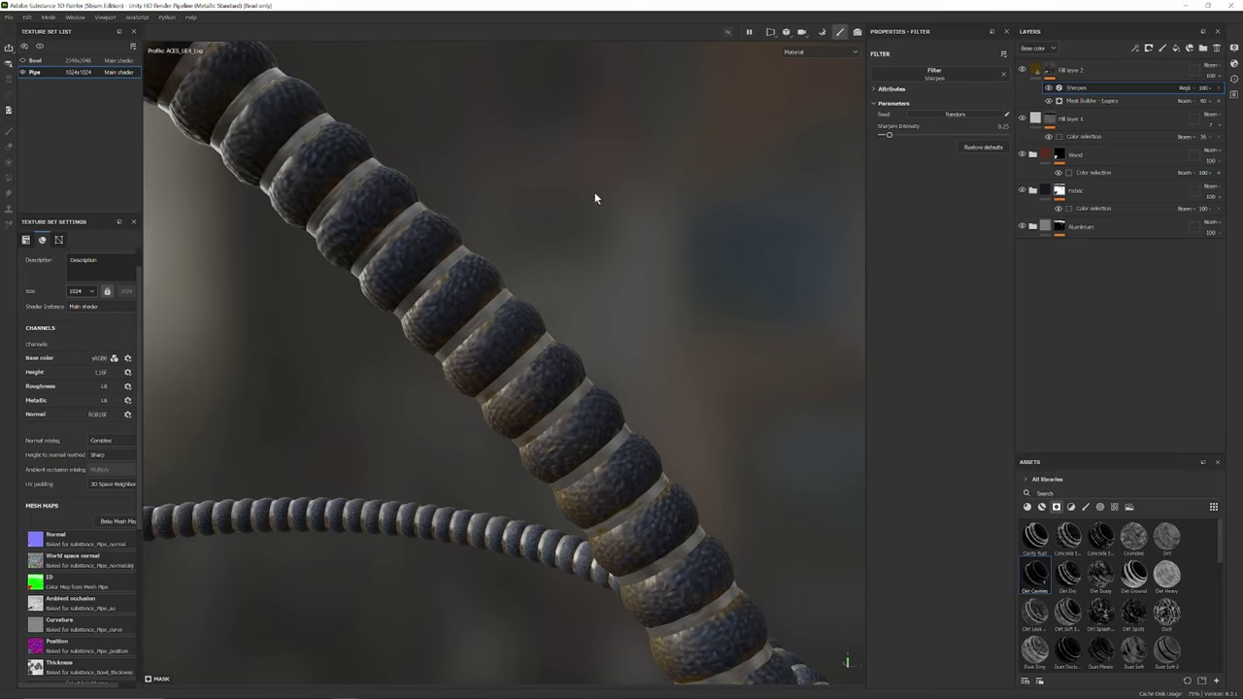
scroll(571, 200, "down", 1)
left_click_drag(667, 198, 433, 194, "alt")
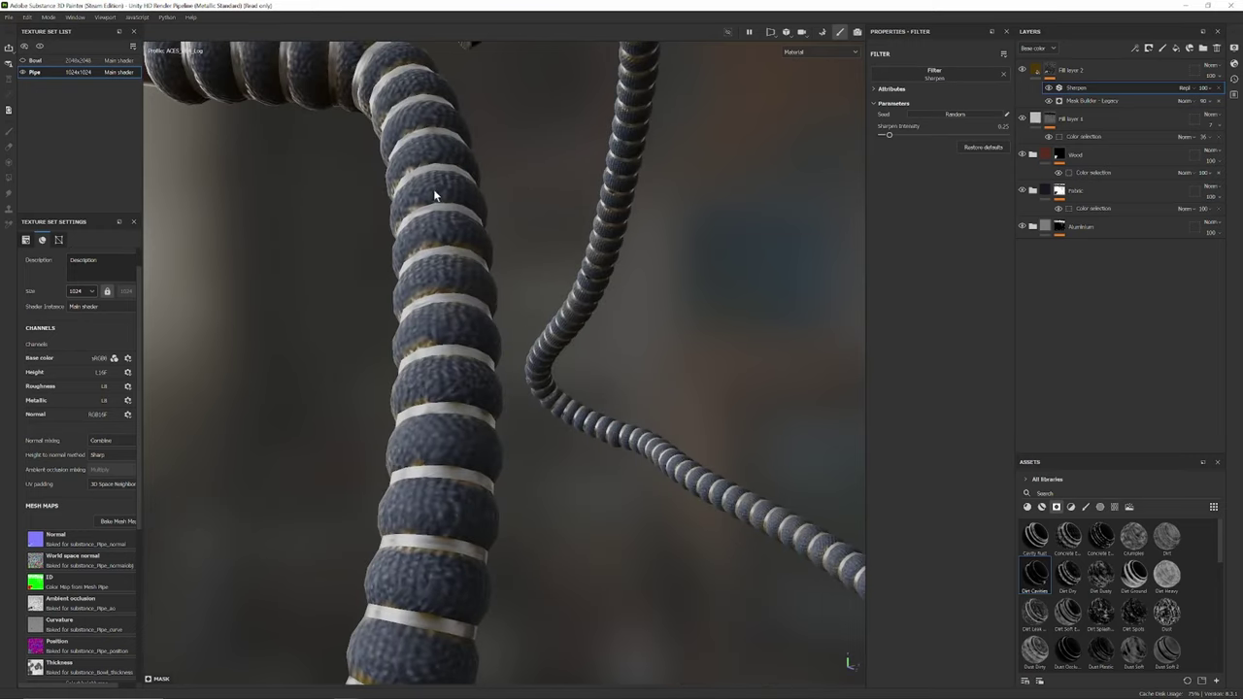
scroll(495, 218, "down", 8)
left_click_drag(497, 218, 473, 253, "alt")
scroll(474, 253, "up", 4)
middle_click_drag(474, 253, 646, 317, "alt")
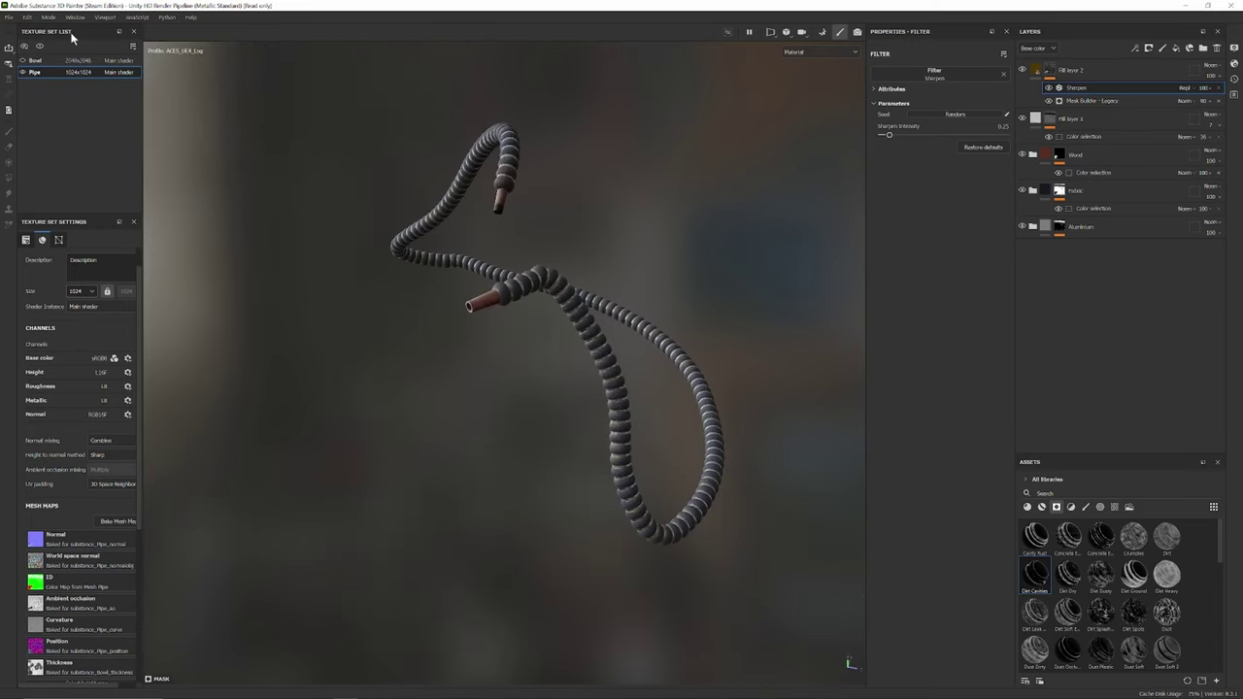
- Show the Bowl texture set again and inspect the bowl's painted surface together with the pipe
left_click(23, 61)
left_click_drag(661, 175, 641, 226, "alt")
scroll(533, 200, "up", 5)
right_click_drag(641, 225, 381, 218, "shift")
left_click_drag(433, 229, 527, 269, "alt")
middle_click_drag(528, 269, 671, 196, "alt")
scroll(557, 370, "up", 1)
left_click_drag(559, 370, 786, 232, "alt")
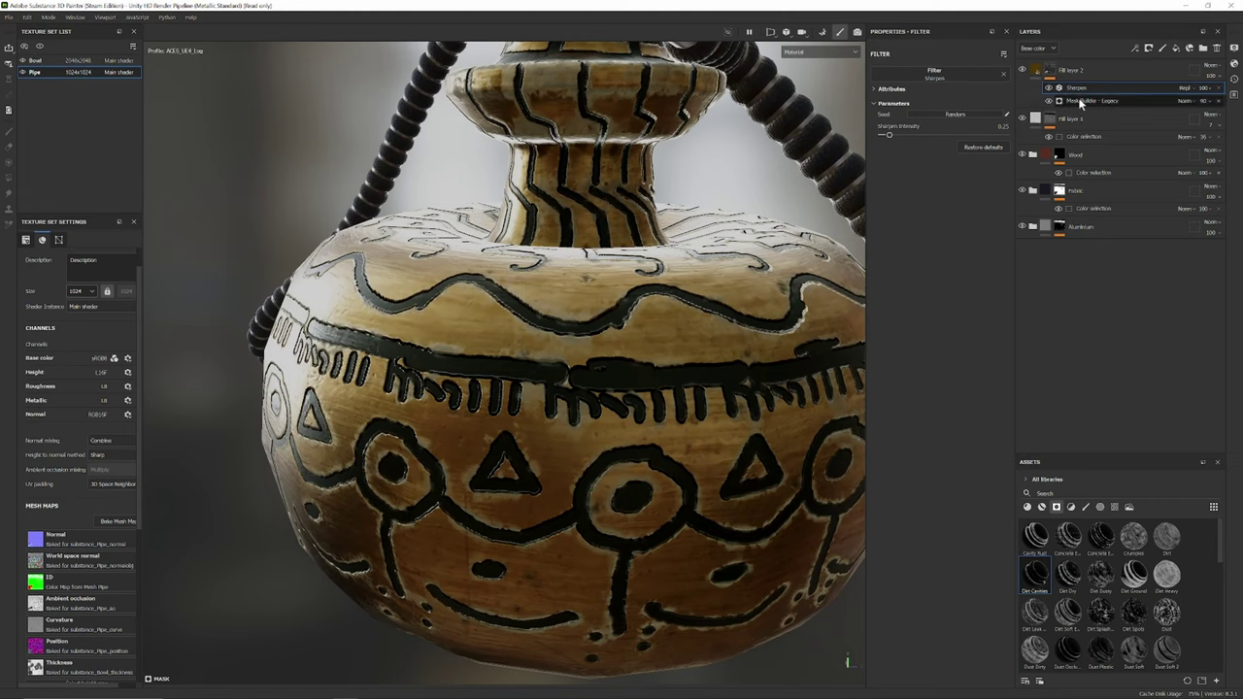
- Switch to the Bowl texture set and open the Mask Editor generator settings of the Slight Damage layer's mask
left_click(82, 63)
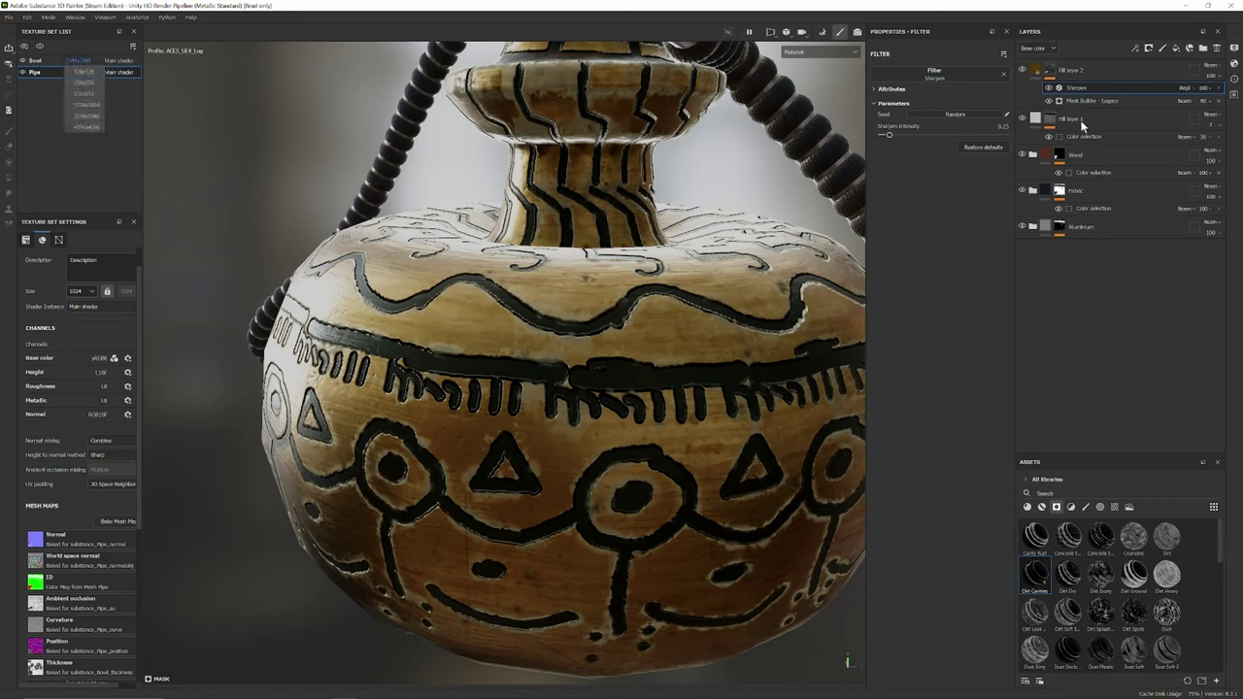
left_click(37, 62)
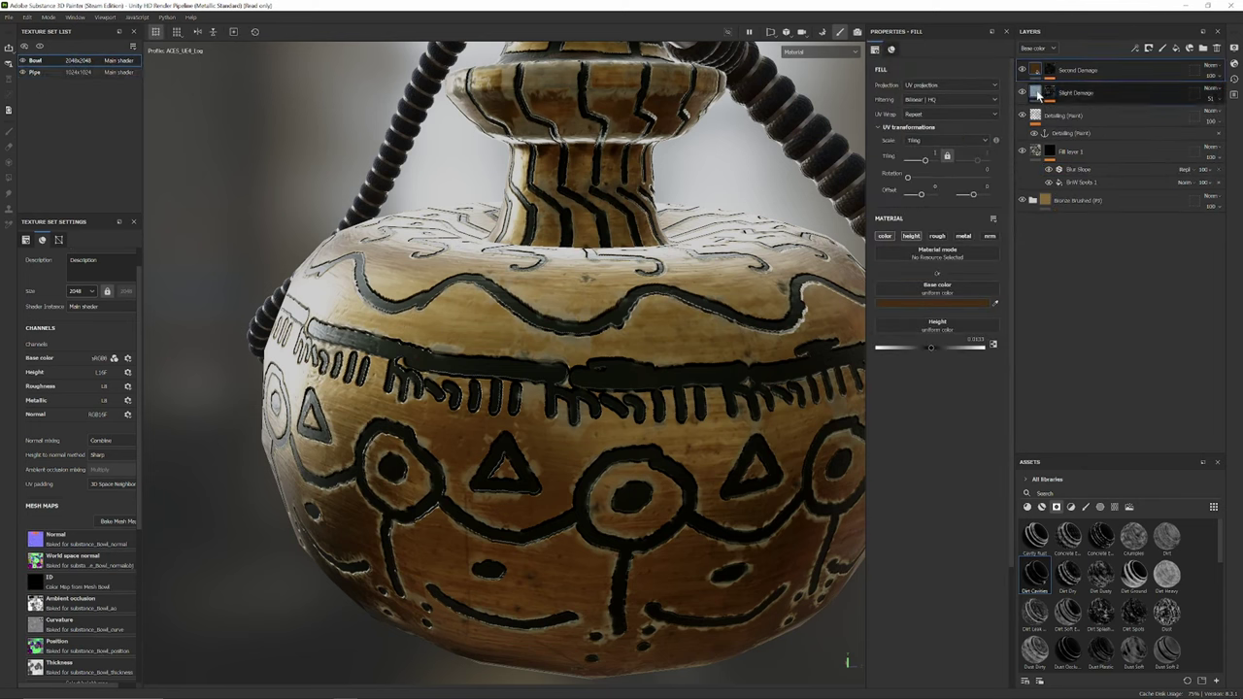
left_click(1050, 95)
key("1")
left_click(1050, 94)
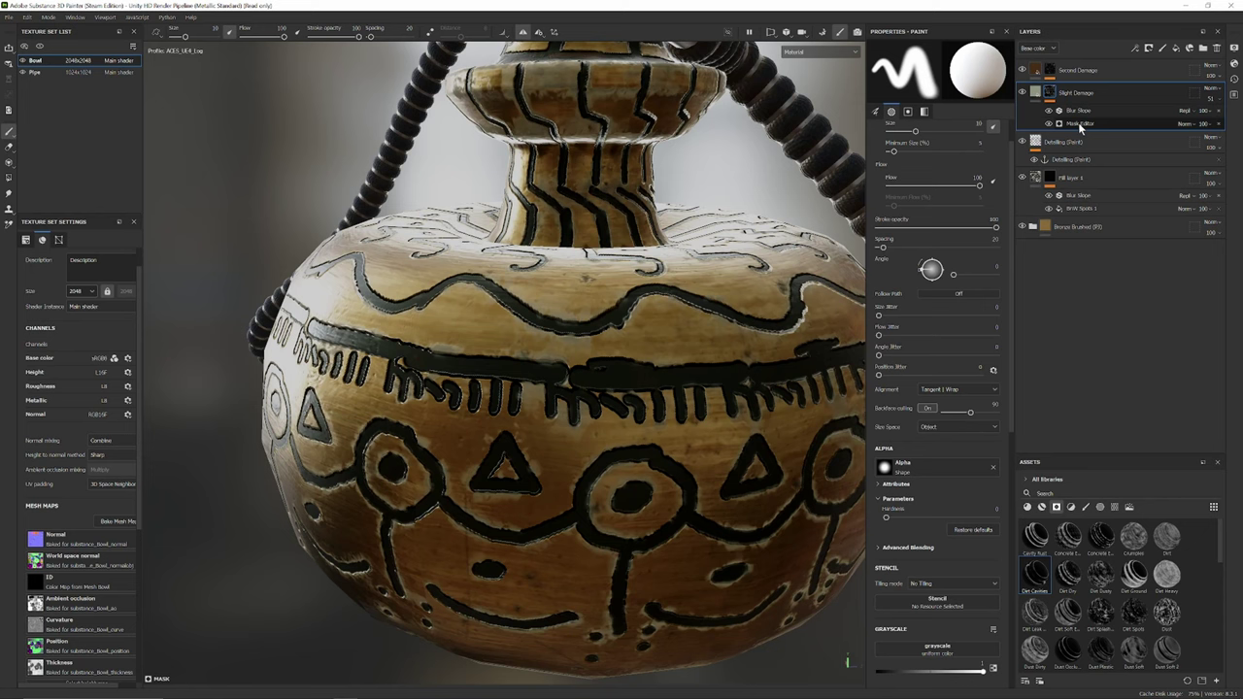
left_click(1049, 94)
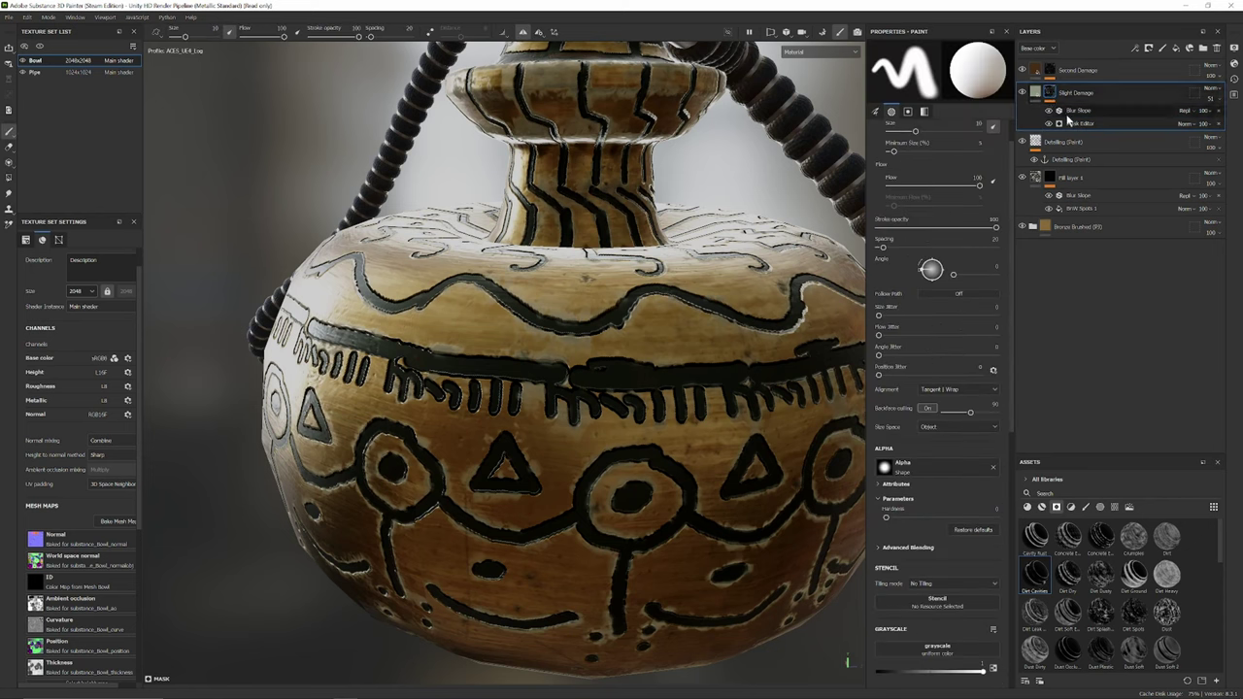
left_click(1073, 113)
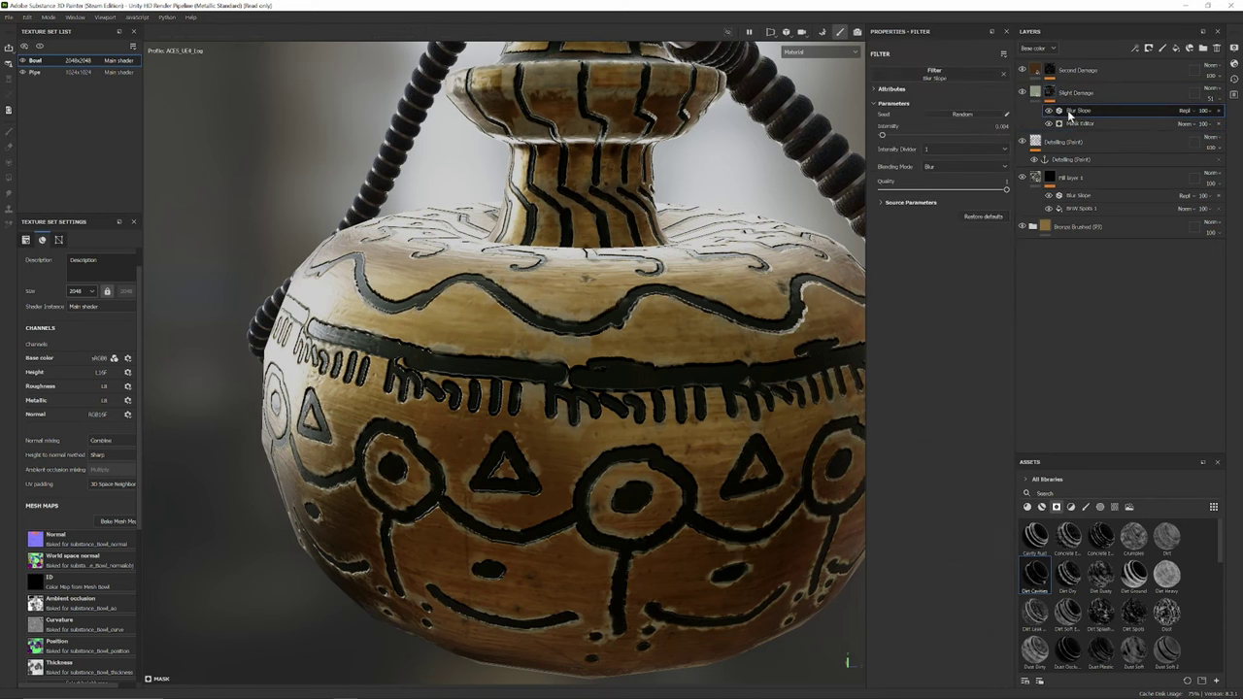
left_click(1050, 94)
left_click(1073, 113)
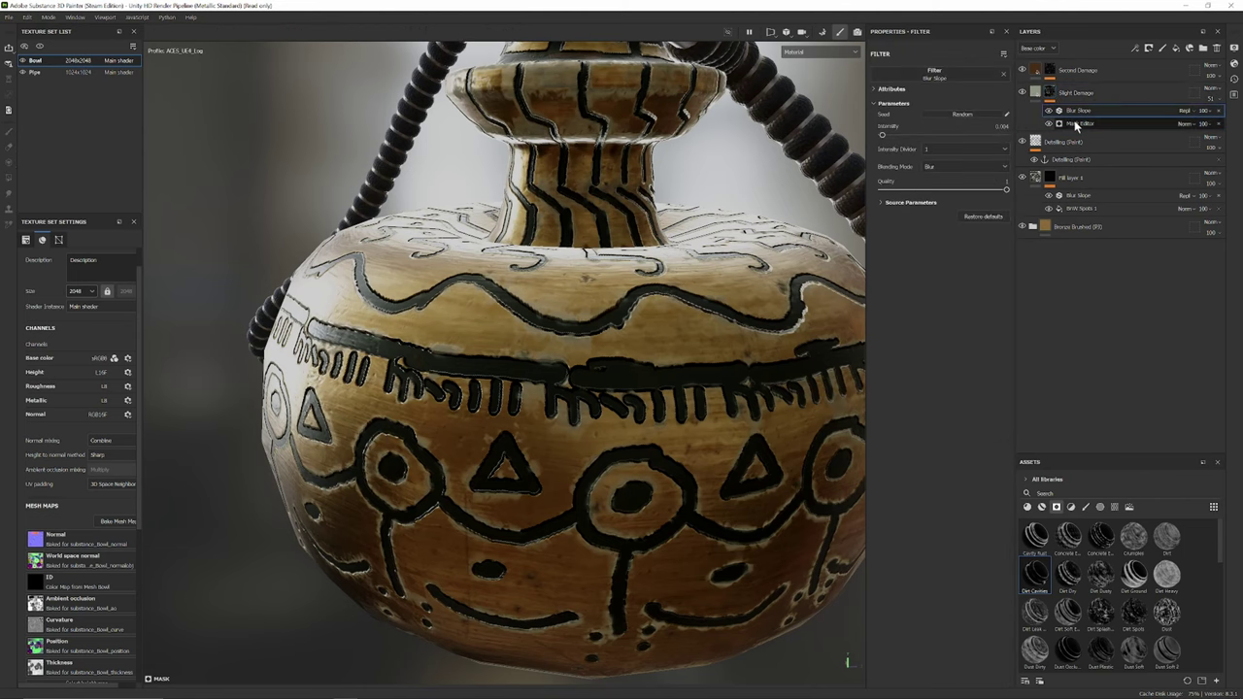
left_click(1076, 126)
- Set the Slight Damage mask's Global Contrast to 0.47, Global Balance to 0.32 and Global Blur to 0.13
scroll(726, 339, "up", 3)
middle_click_drag(727, 339, 768, 358, "alt")
left_click_drag(675, 298, 718, 310, "alt")
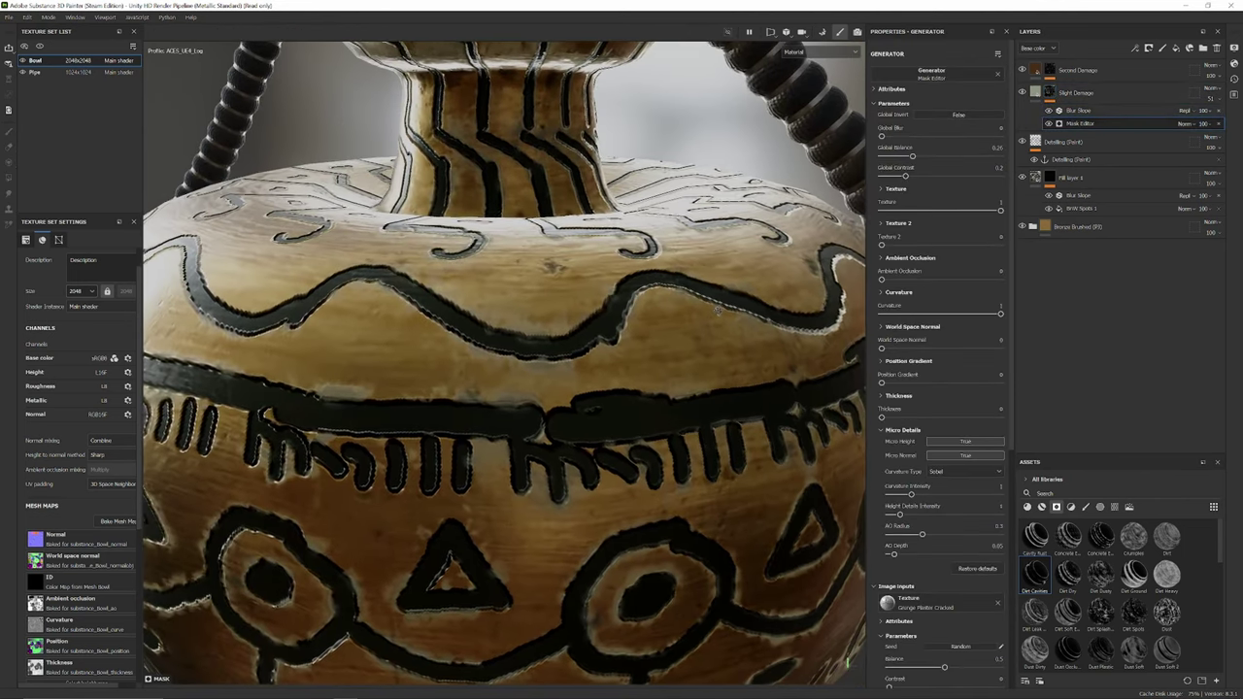
left_click_drag(907, 179, 938, 180)
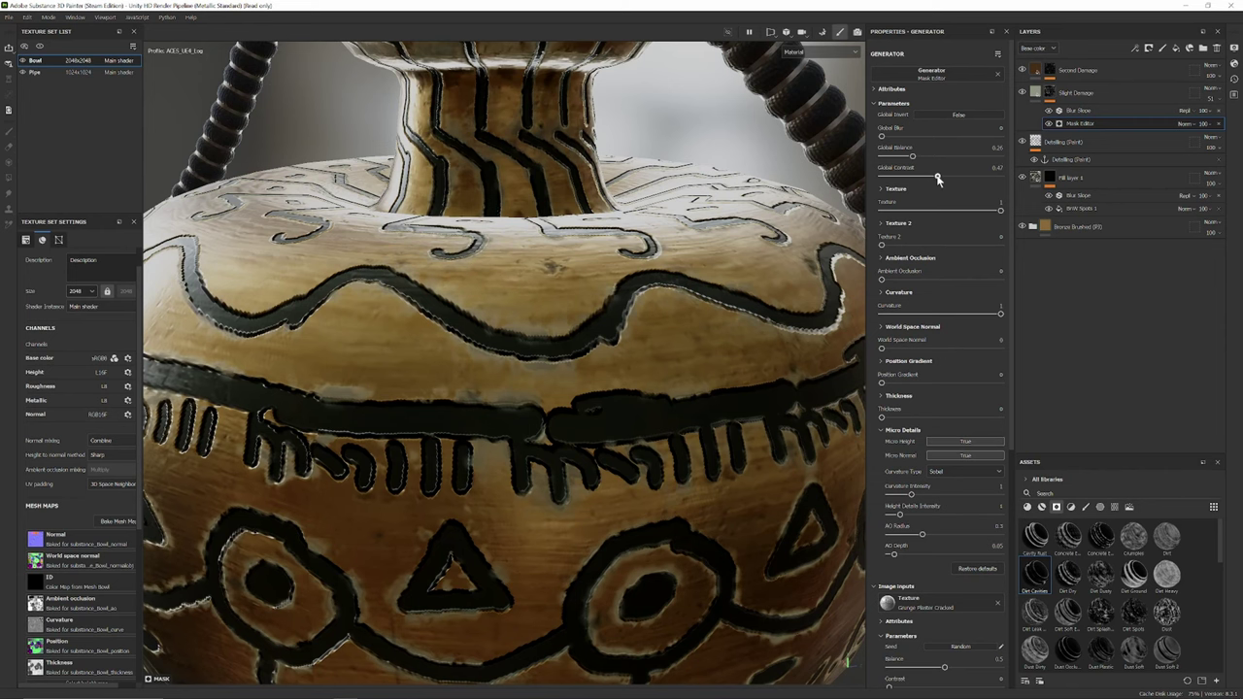
left_click_drag(670, 270, 793, 233, "alt")
mouse_move(911, 158)
left_mouse_down()
mouse_move(931, 165)
mouse_move(913, 168)
left_mouse_up()
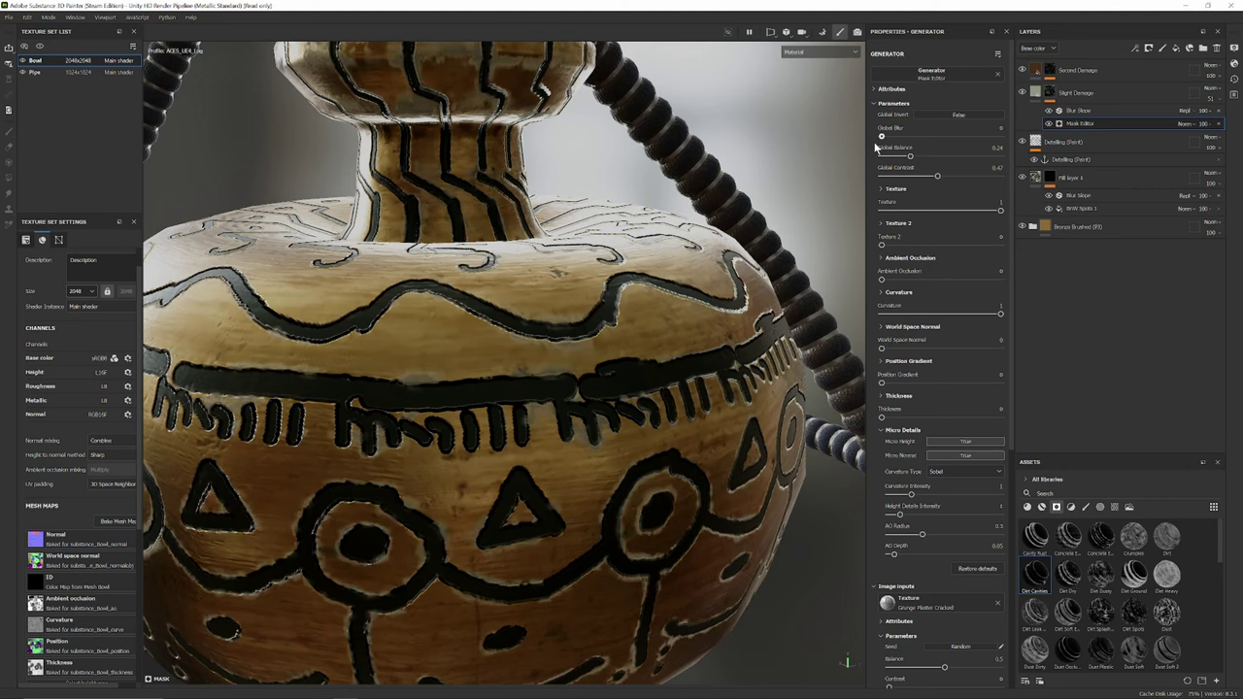
left_click_drag(910, 159, 881, 138)
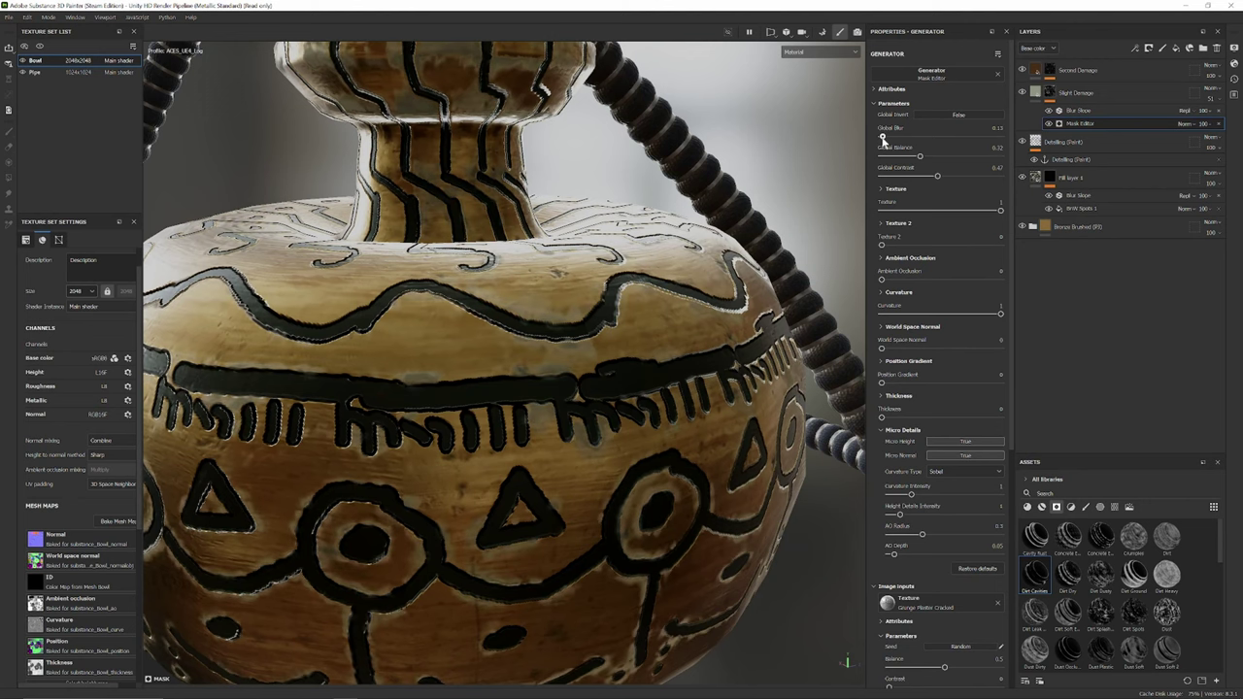
- Change the Slight Damage layer's base colour to a saturated green with hue 0.222, saturation 1 and value 0.425
left_click(1037, 94)
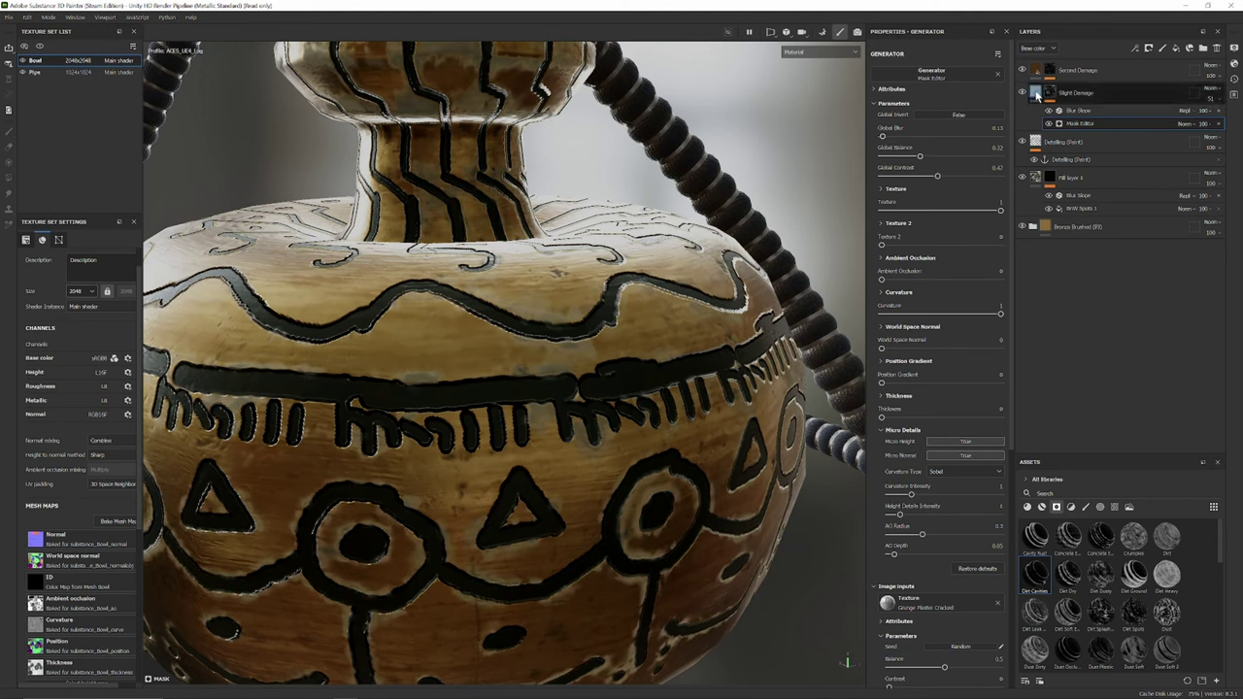
left_click(930, 303)
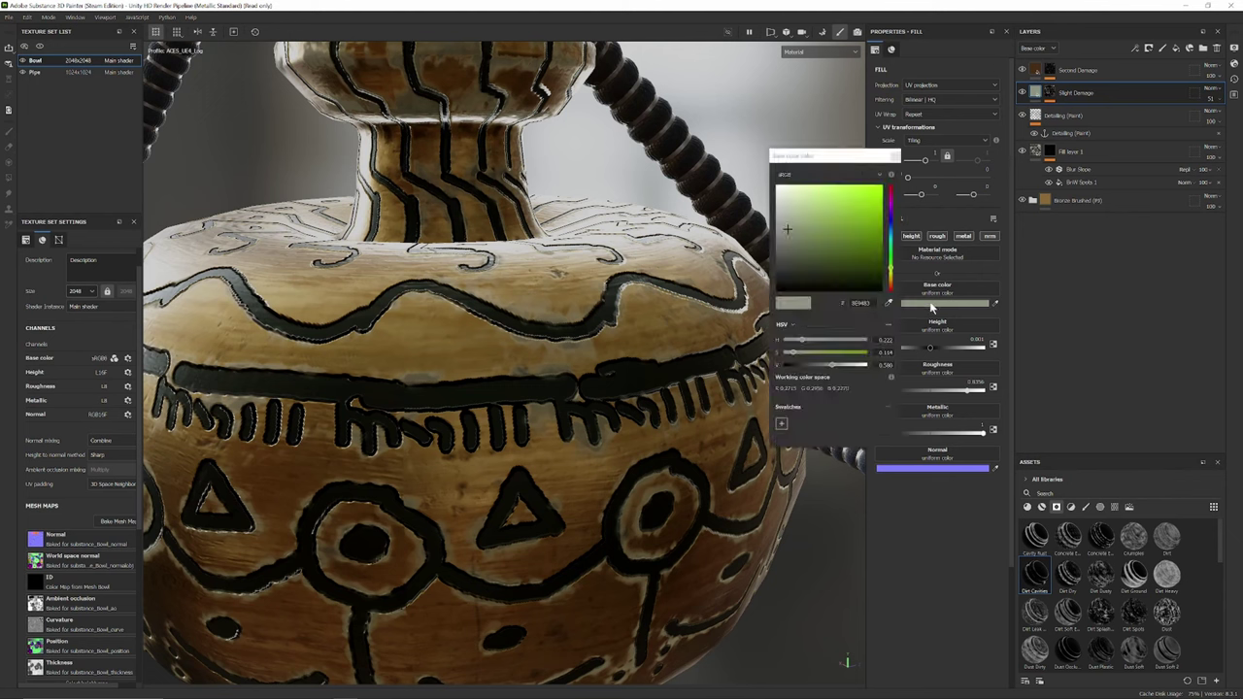
left_click(870, 273)
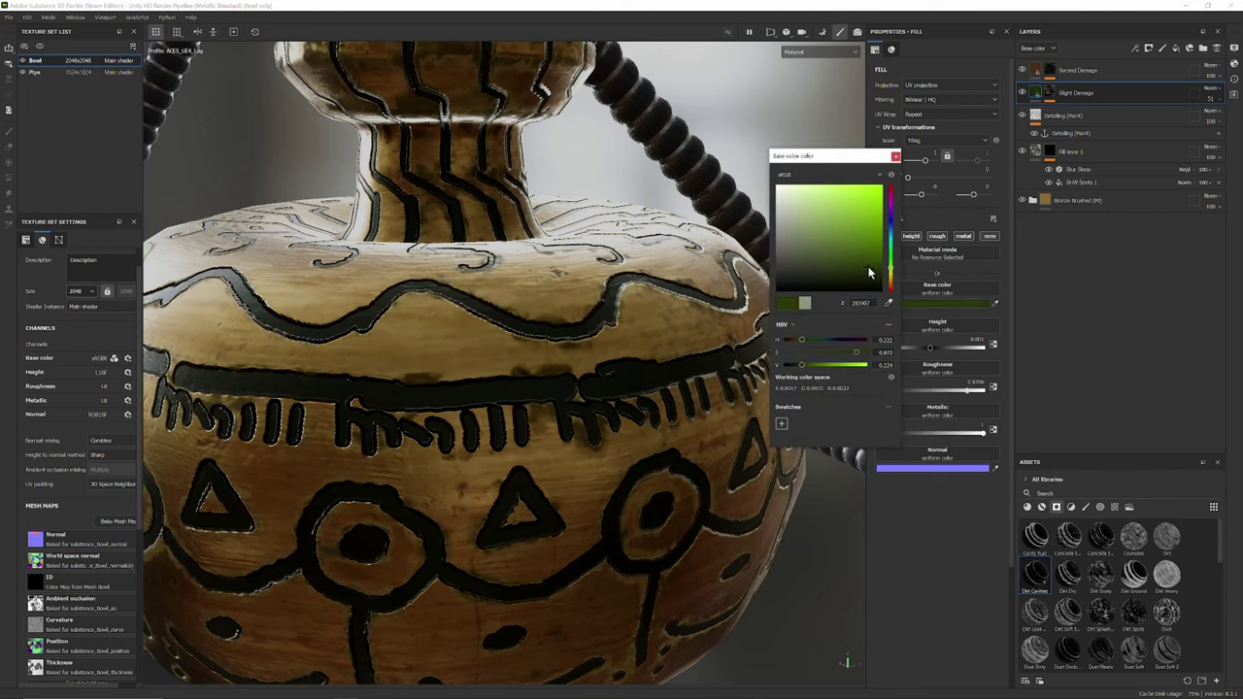
left_click_drag(822, 264, 885, 248)
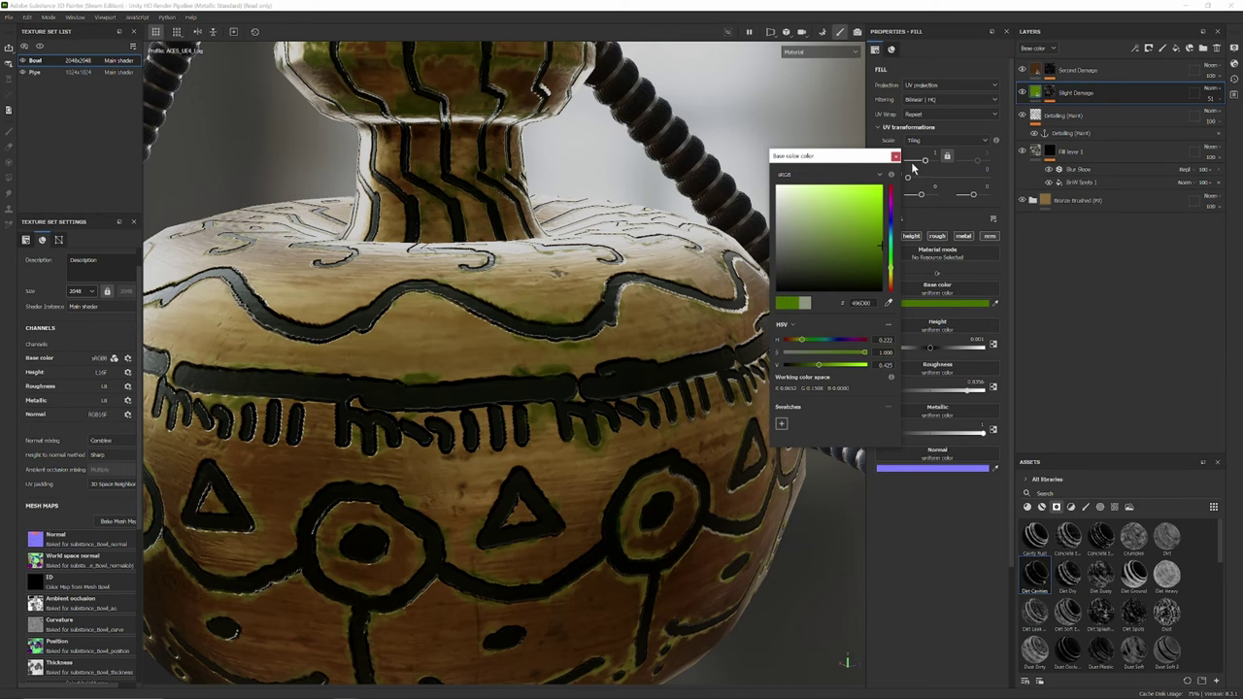
left_click(897, 157)
- Lower the Slight Damage layer's opacity to make the green tarnish subtler, and check it on the bowl
left_click(1212, 100)
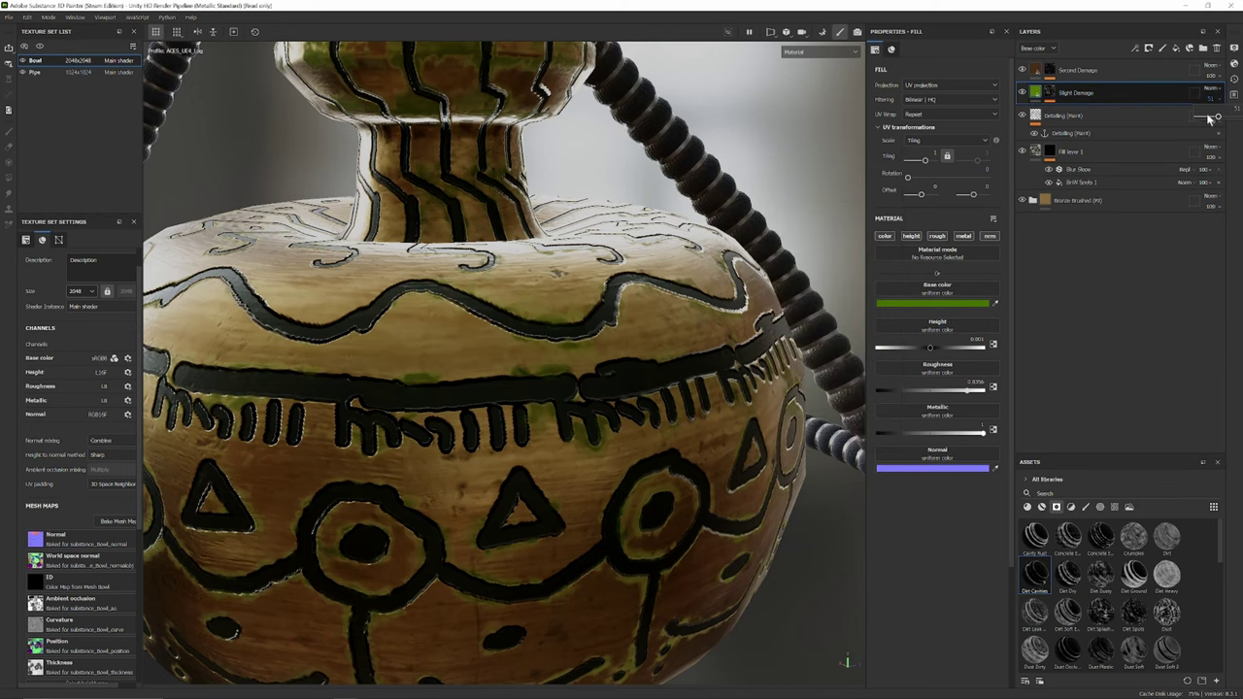
left_click_drag(1218, 117, 1206, 118)
left_click_drag(575, 439, 669, 490, "alt")
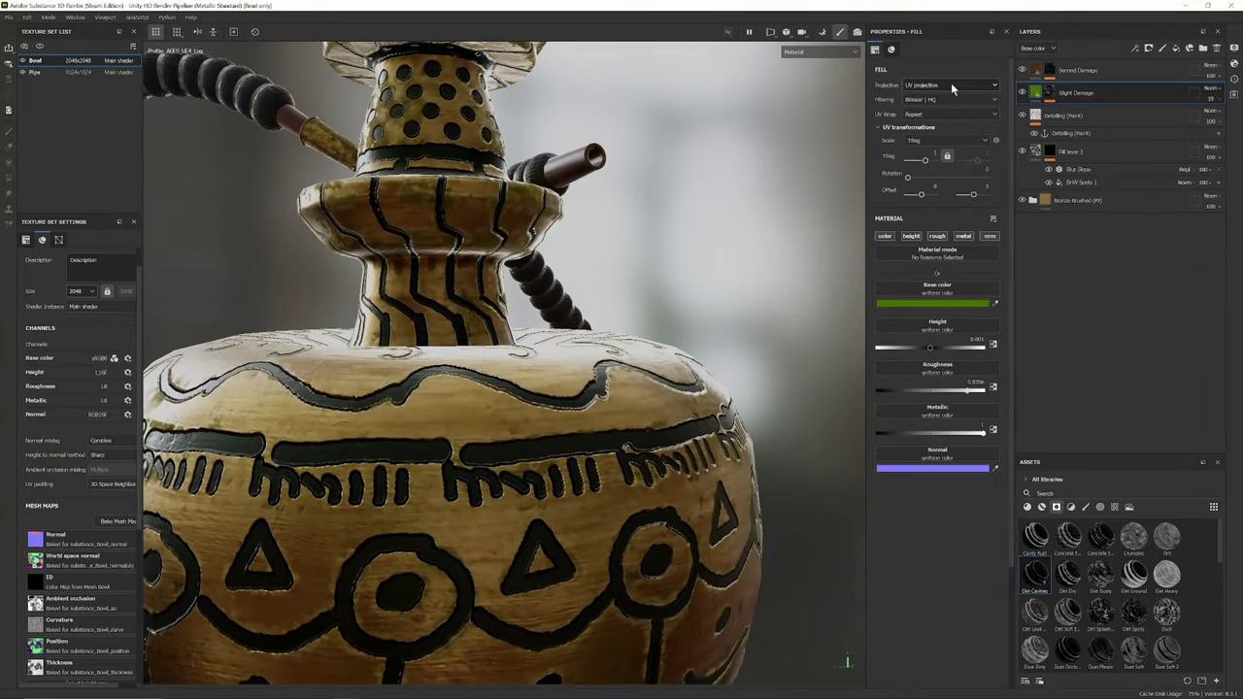
- Set the Slight Damage mask's Global Blur to 0 and Global Balance to 0.6, checking the tarnish around the bowl
left_click(1049, 92)
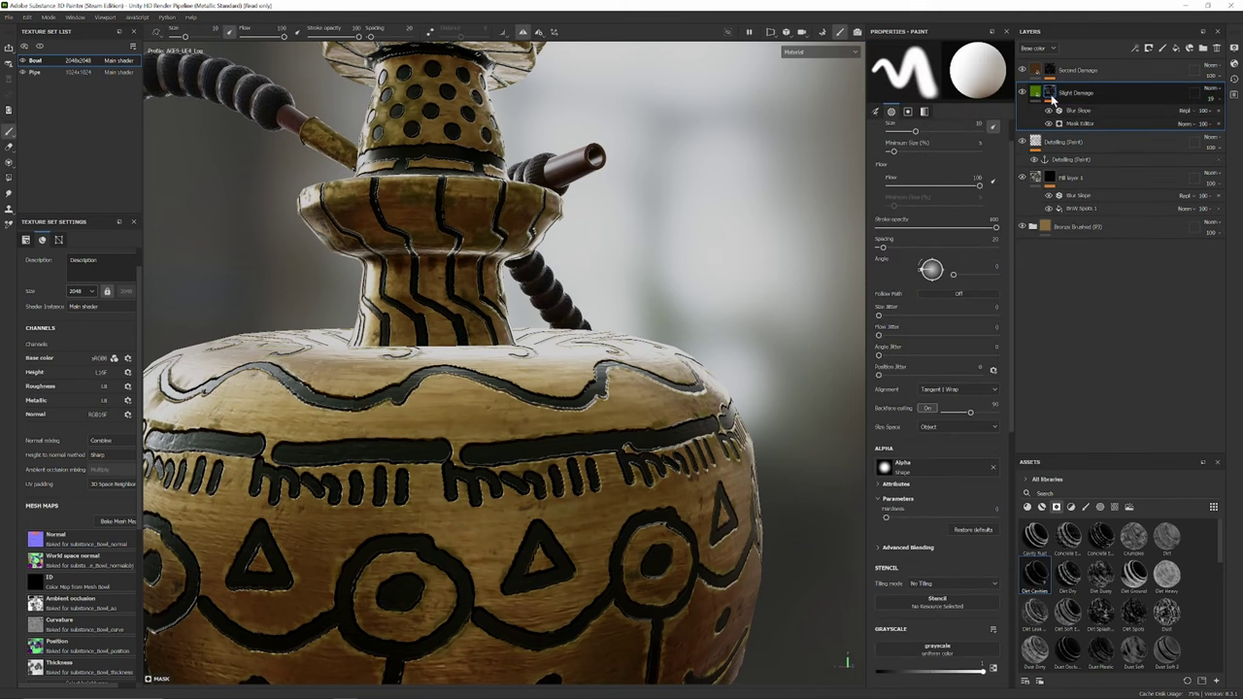
left_click(1078, 123)
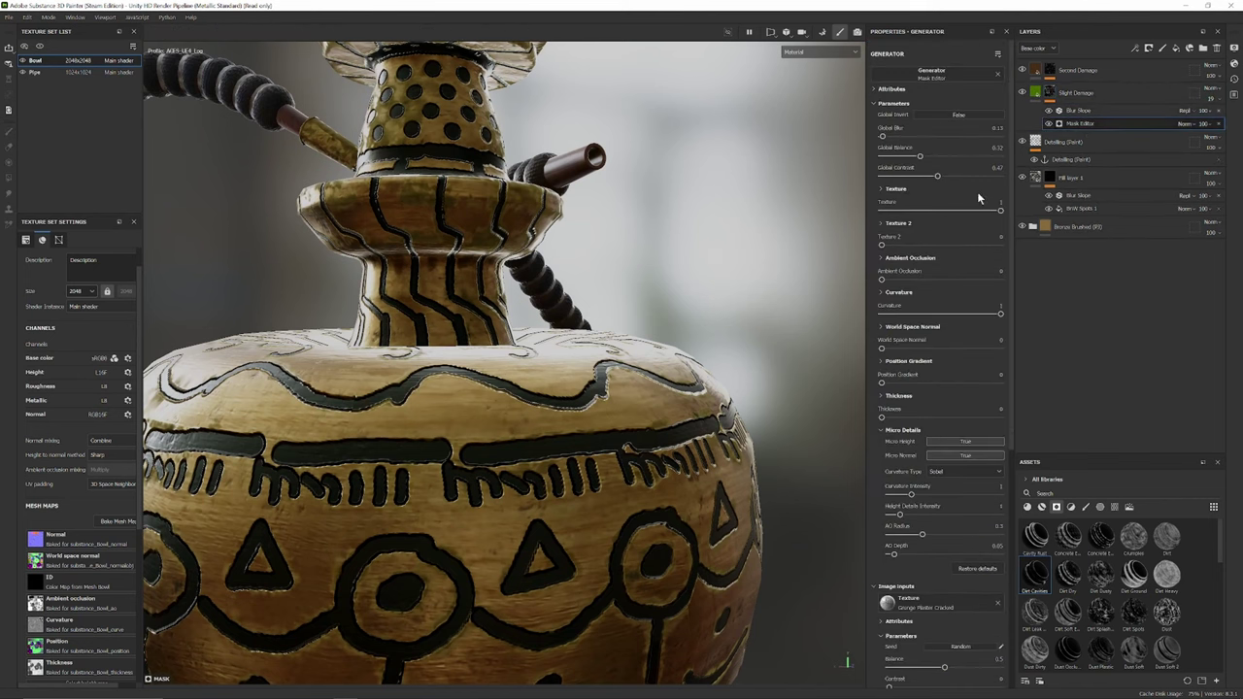
left_click_drag(923, 158, 879, 142)
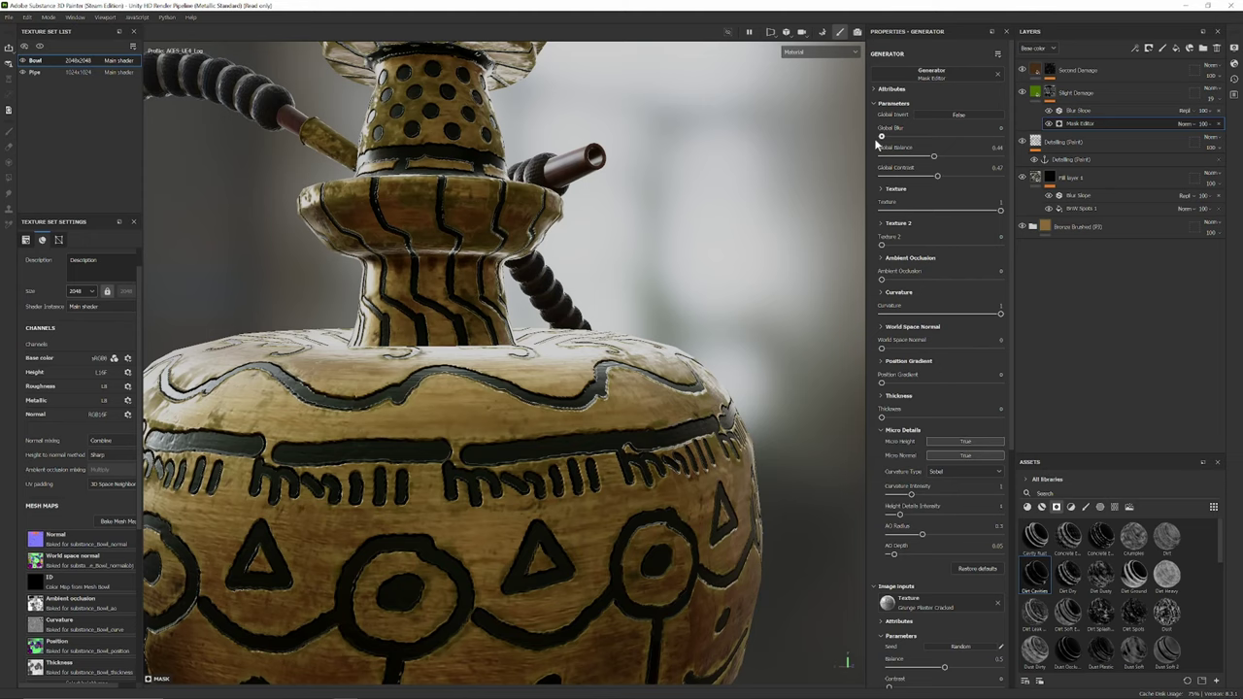
scroll(598, 399, "down", 3)
left_click_drag(599, 398, 720, 418, "alt")
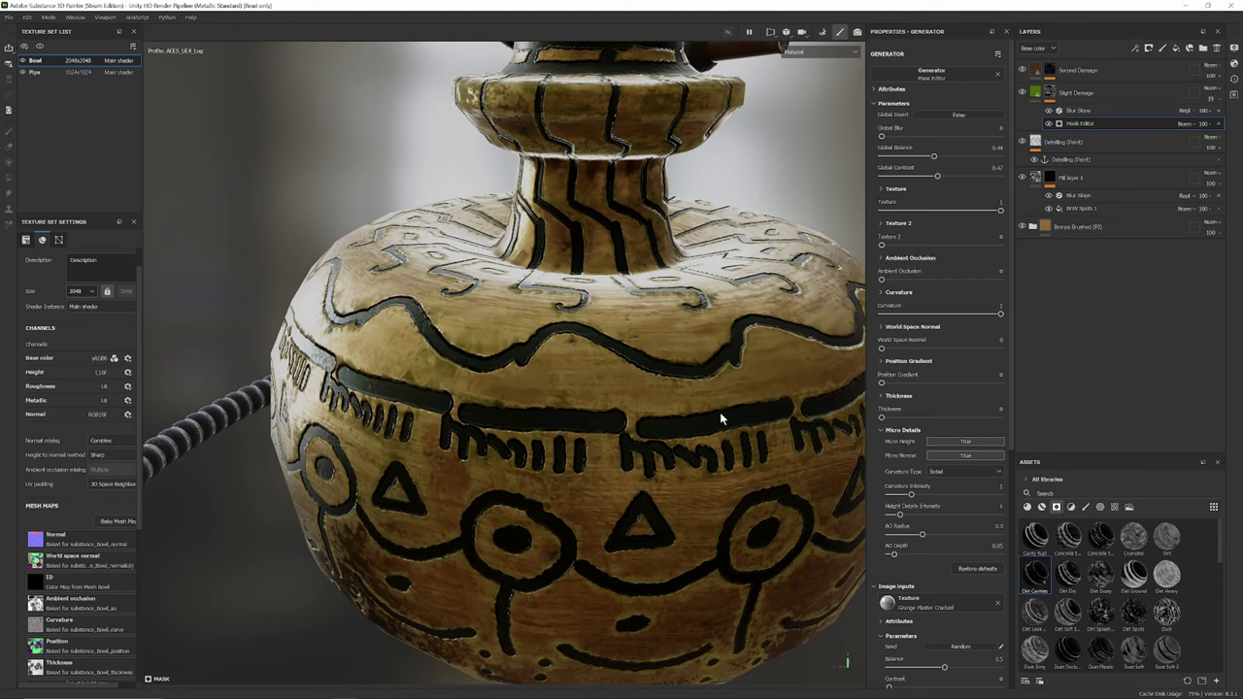
left_click_drag(720, 415, 891, 137, "alt")
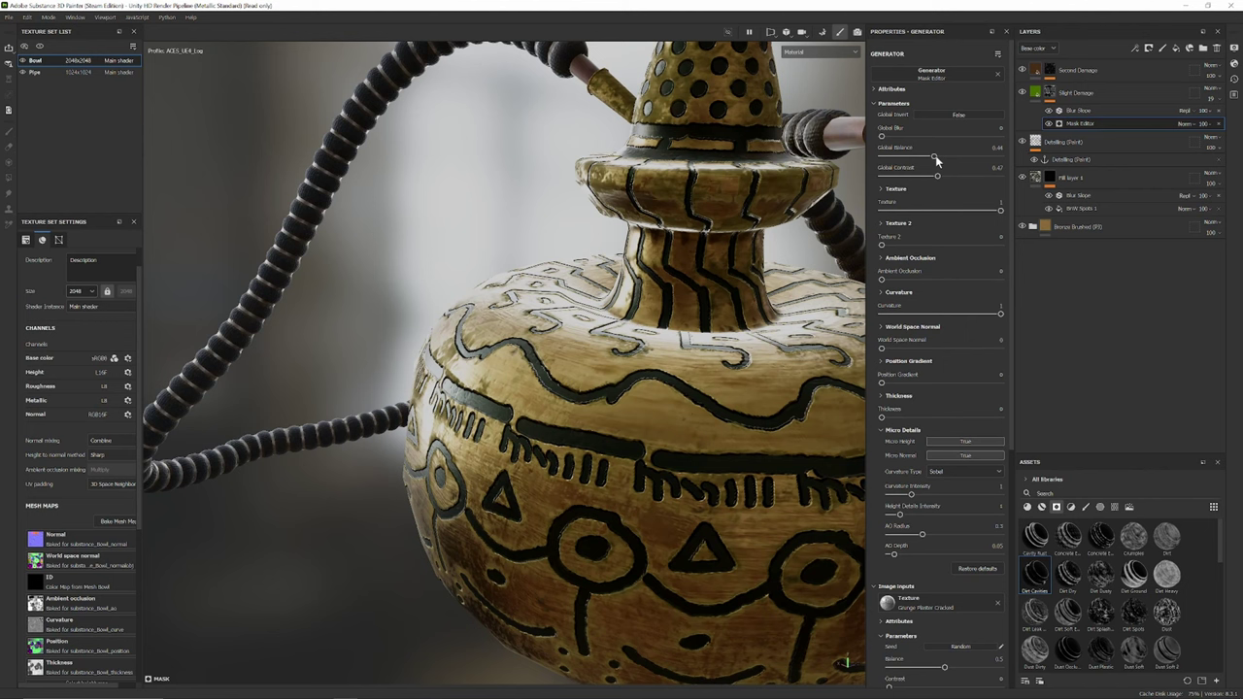
left_click_drag(936, 160, 945, 163)
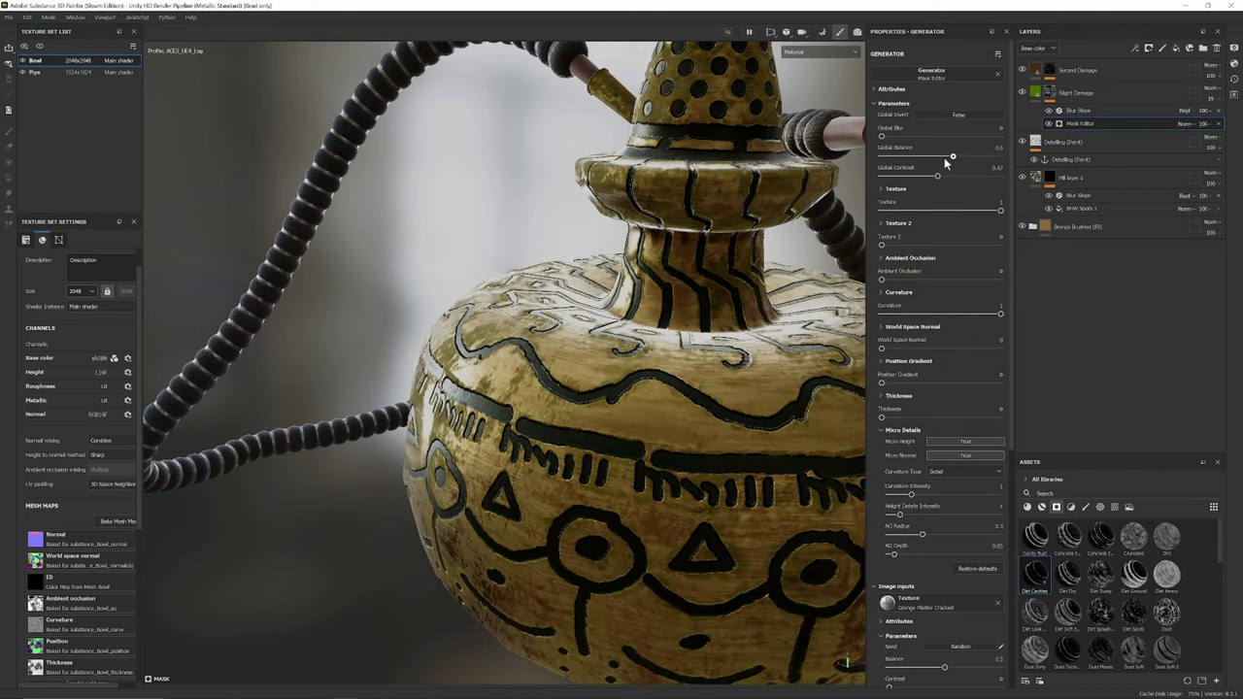
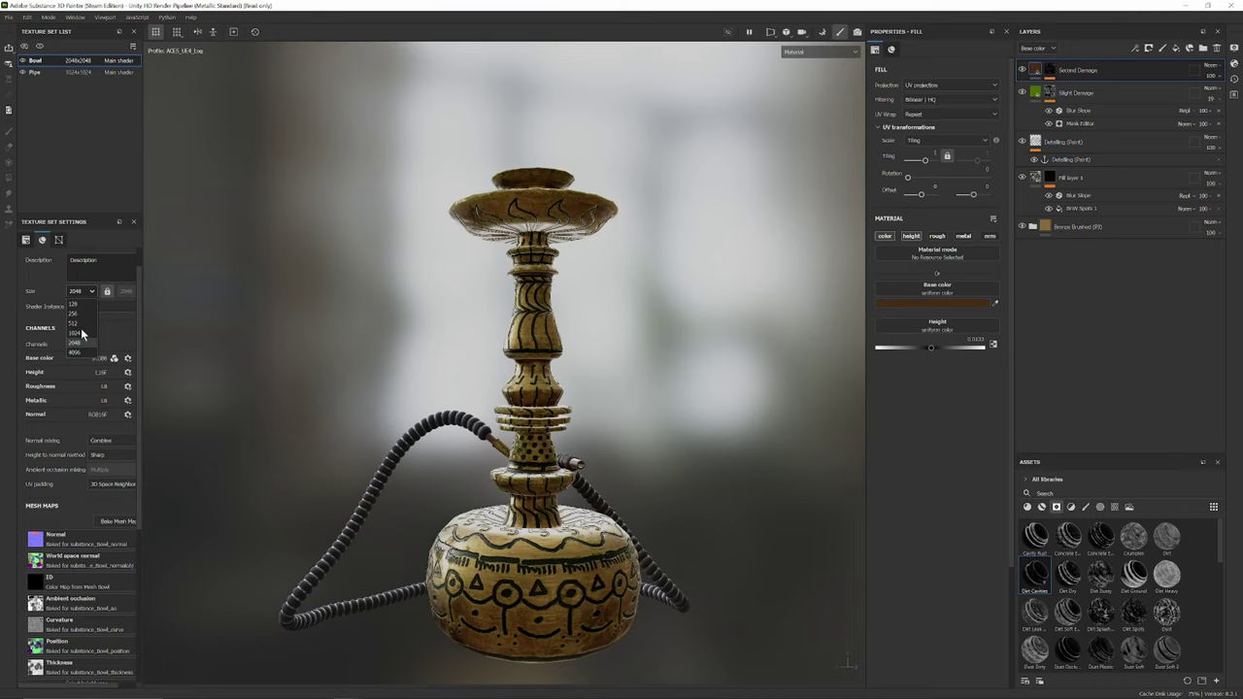
- Set the Bowl's texture size to 1024 and apply the Dirt smart mask to a new fill layer above Second Damage
left_click(81, 333)
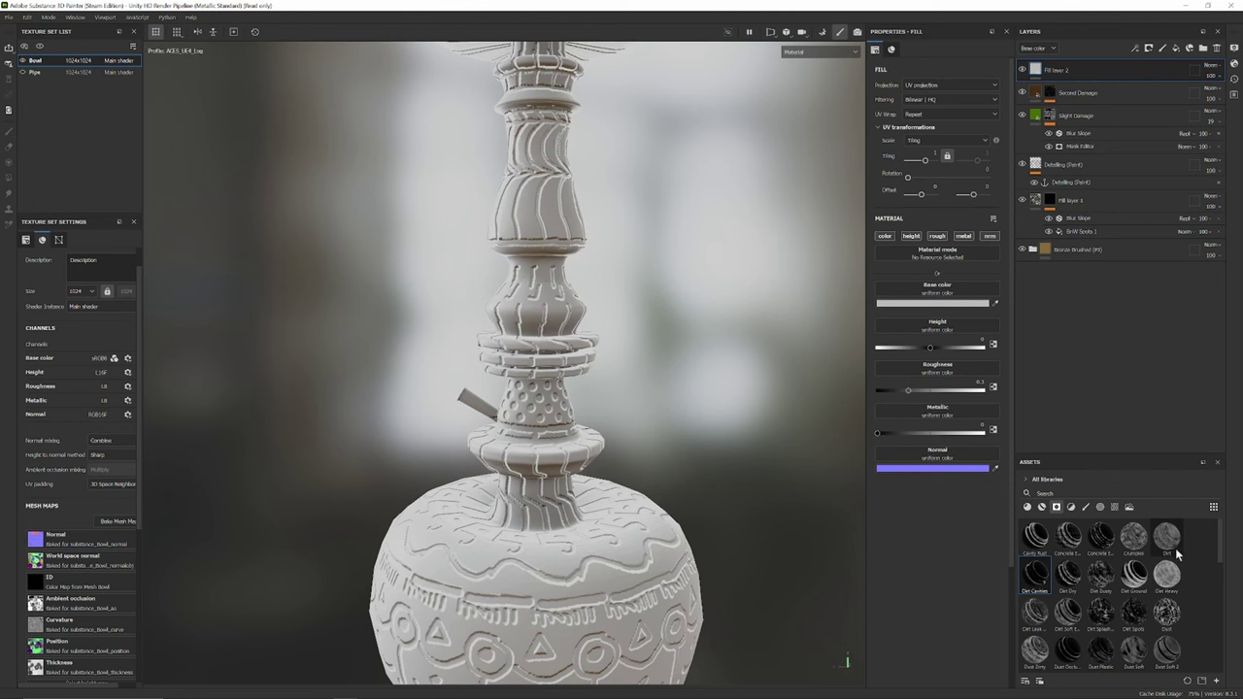
left_click_drag(1176, 553, 1125, 74)
middle_click_drag(670, 331, 688, 277, "alt")
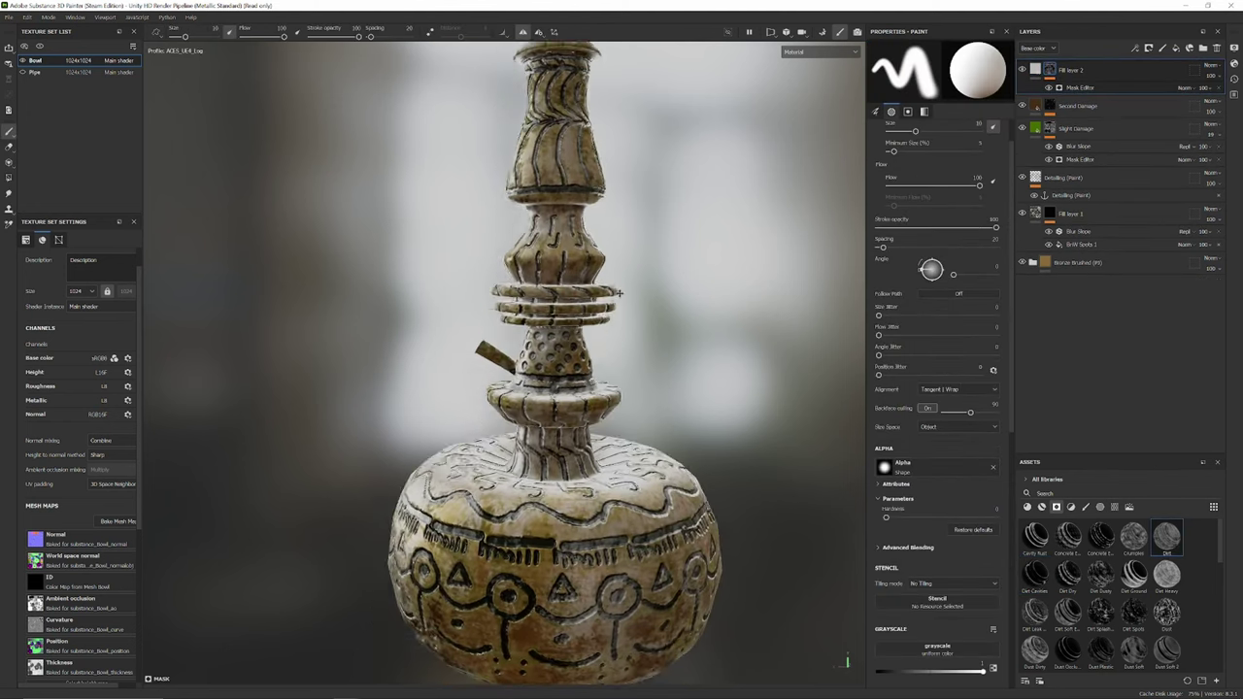
left_click_drag(688, 277, 762, 354, "alt")
scroll(735, 335, "up", 3)
middle_click_drag(641, 375, 717, 375, "alt")
left_click_drag(716, 374, 728, 340, "alt")
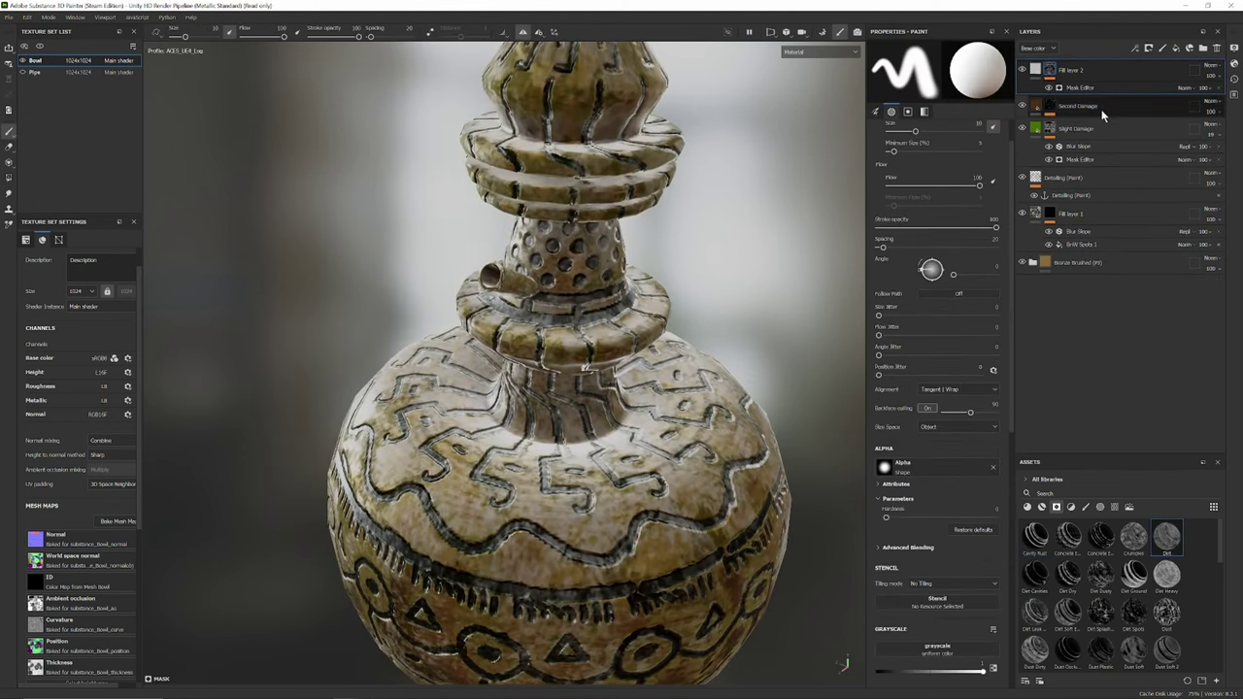
- Set the Dirt mask's Global Balance to 0.41 and Global Blur to 0.2, and check the bowl
left_click(1080, 88)
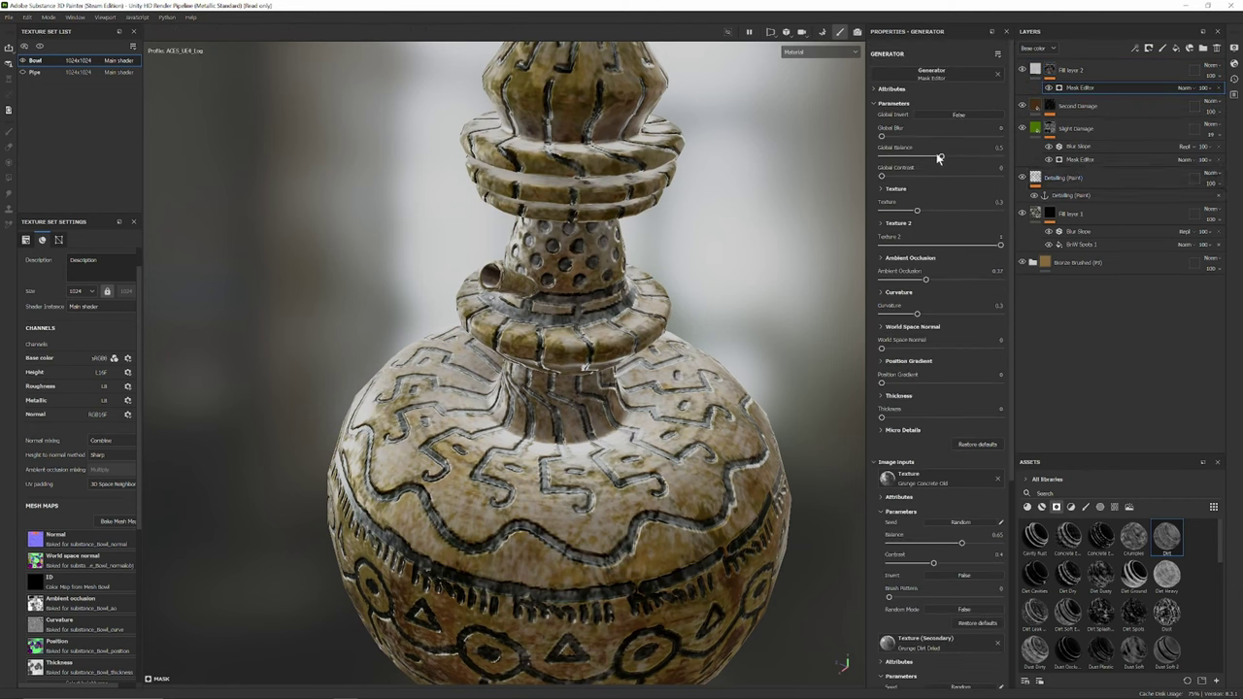
left_click_drag(939, 158, 883, 143)
left_click_drag(514, 427, 519, 353, "alt")
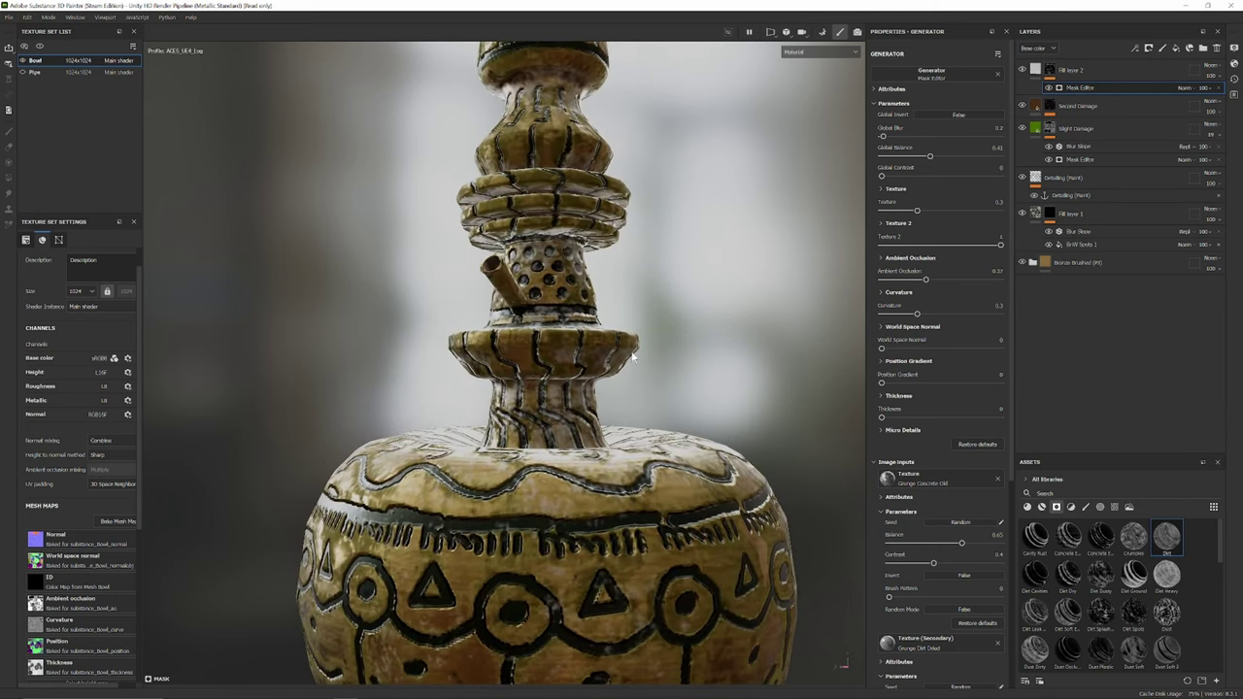
left_click_drag(632, 357, 638, 372, "alt")
- Change the dirt layer's base colour to a dark golden brown with hue 0.114, saturation 0.836 and value 0.553
left_click(1035, 74)
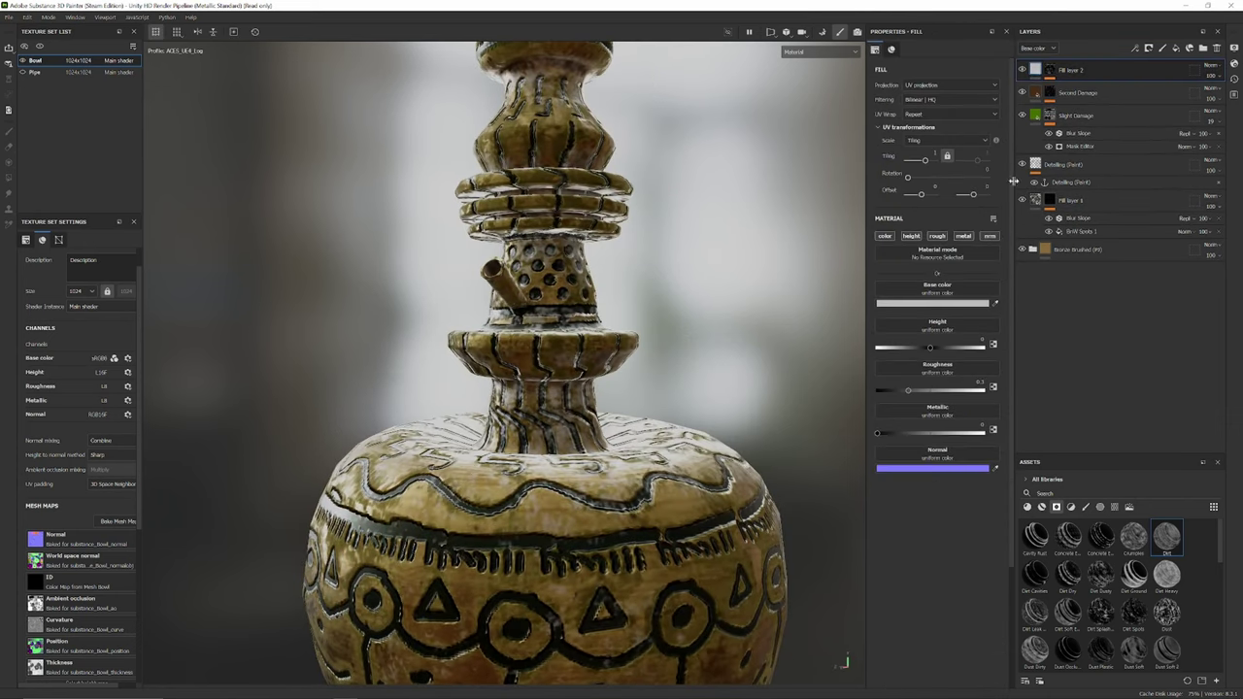
left_click(903, 303)
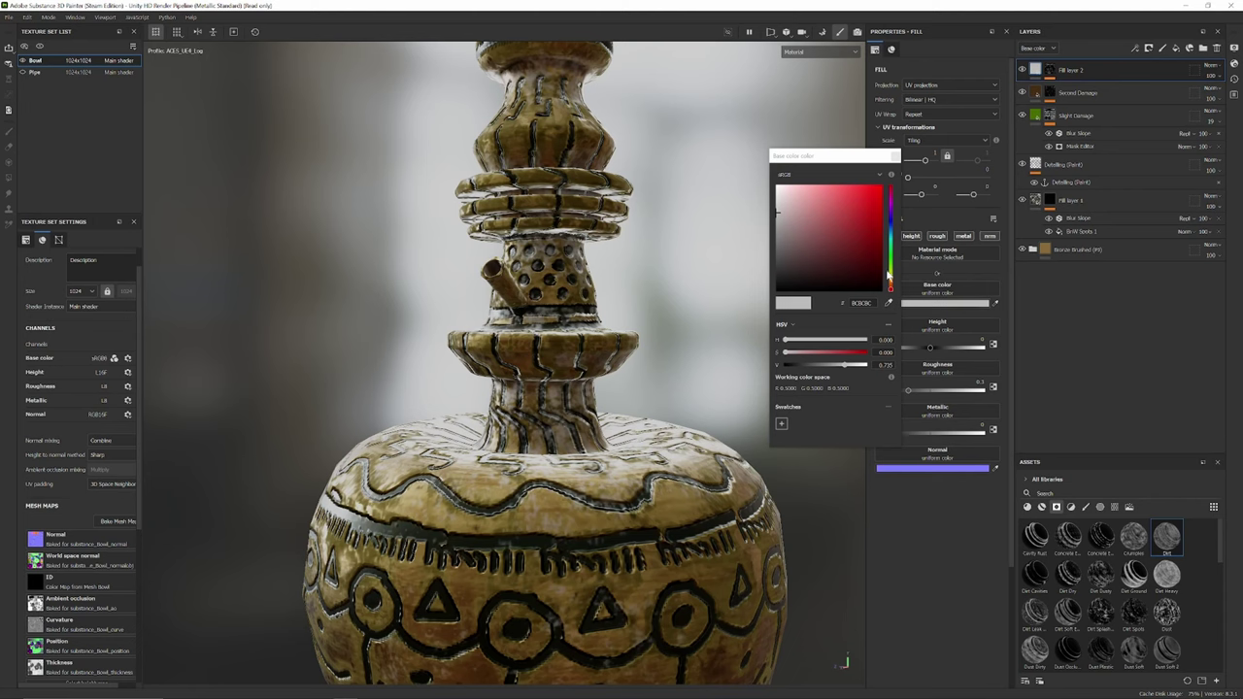
left_click_drag(888, 275, 889, 278)
left_click(810, 223)
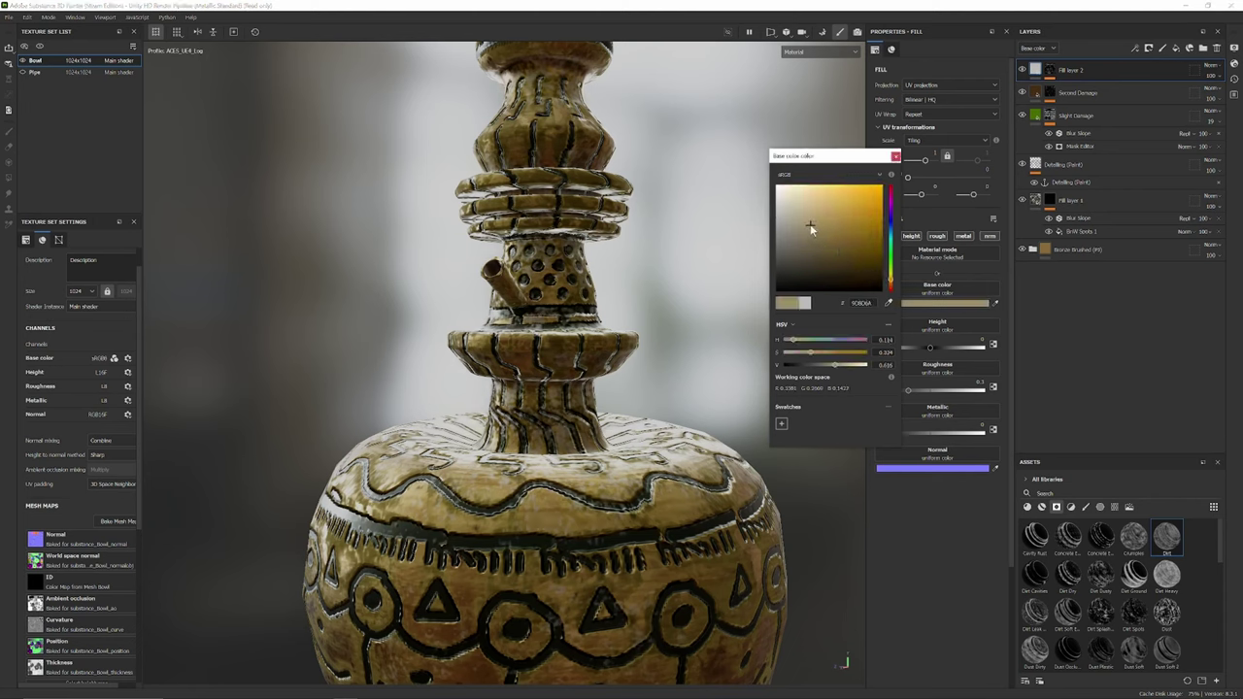
left_click_drag(810, 225, 867, 199)
left_click_drag(519, 315, 557, 389, "alt")
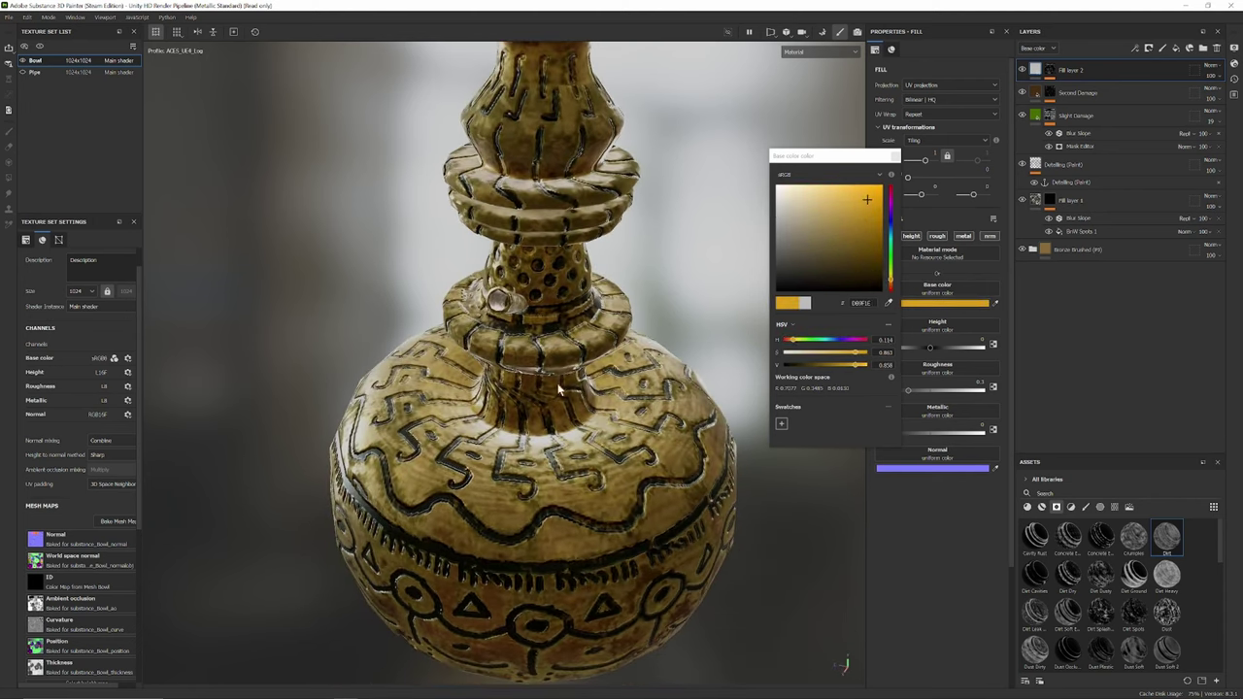
left_click(864, 232)
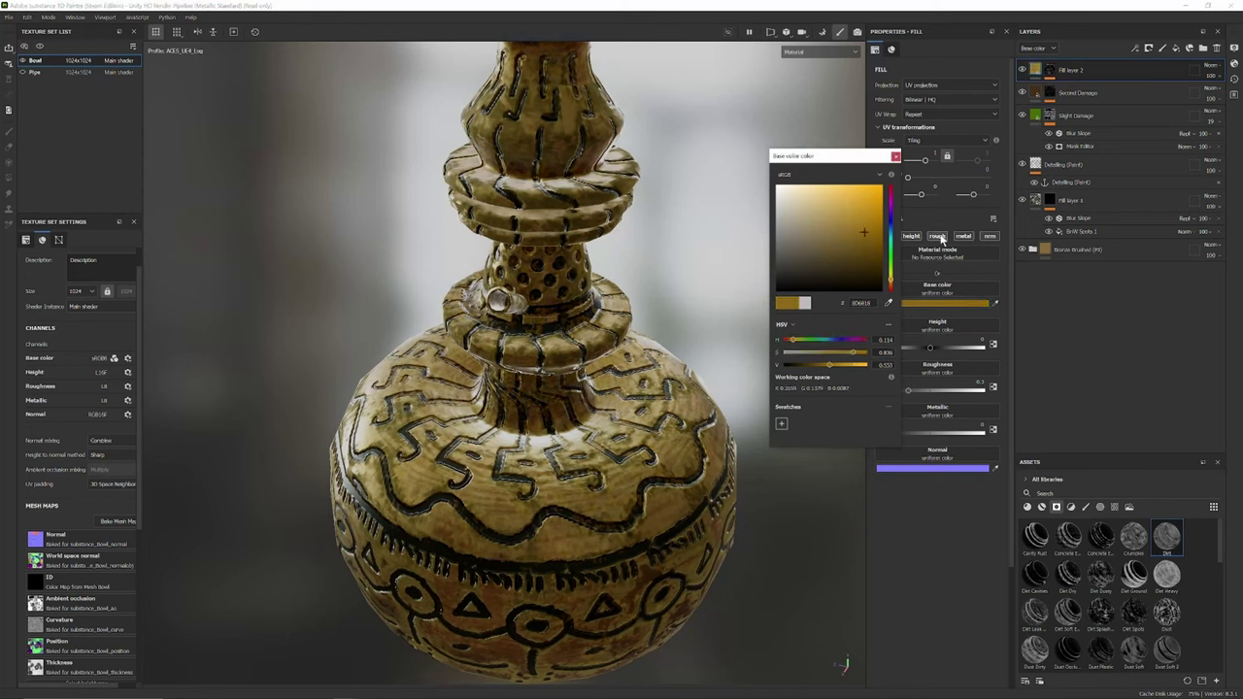
- Disable the dirt layer's metallic, height and normal channels, and raise its roughness to 0.64
left_click(964, 239)
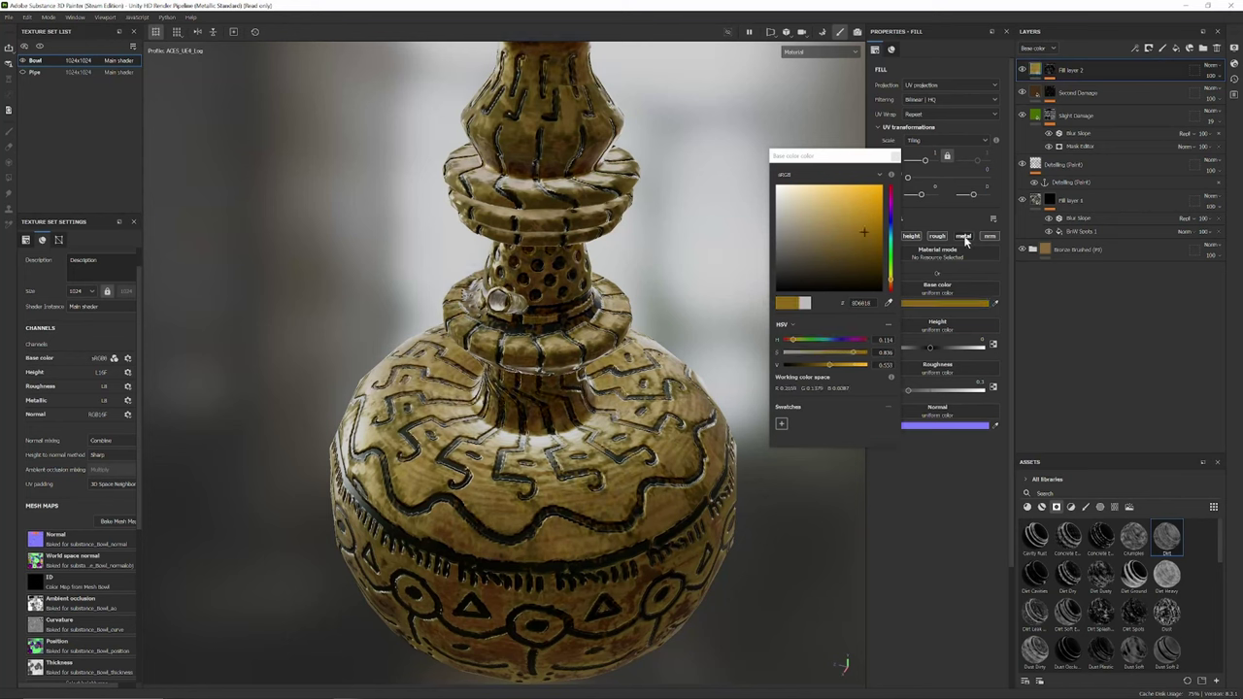
left_click(914, 237)
left_click(988, 236)
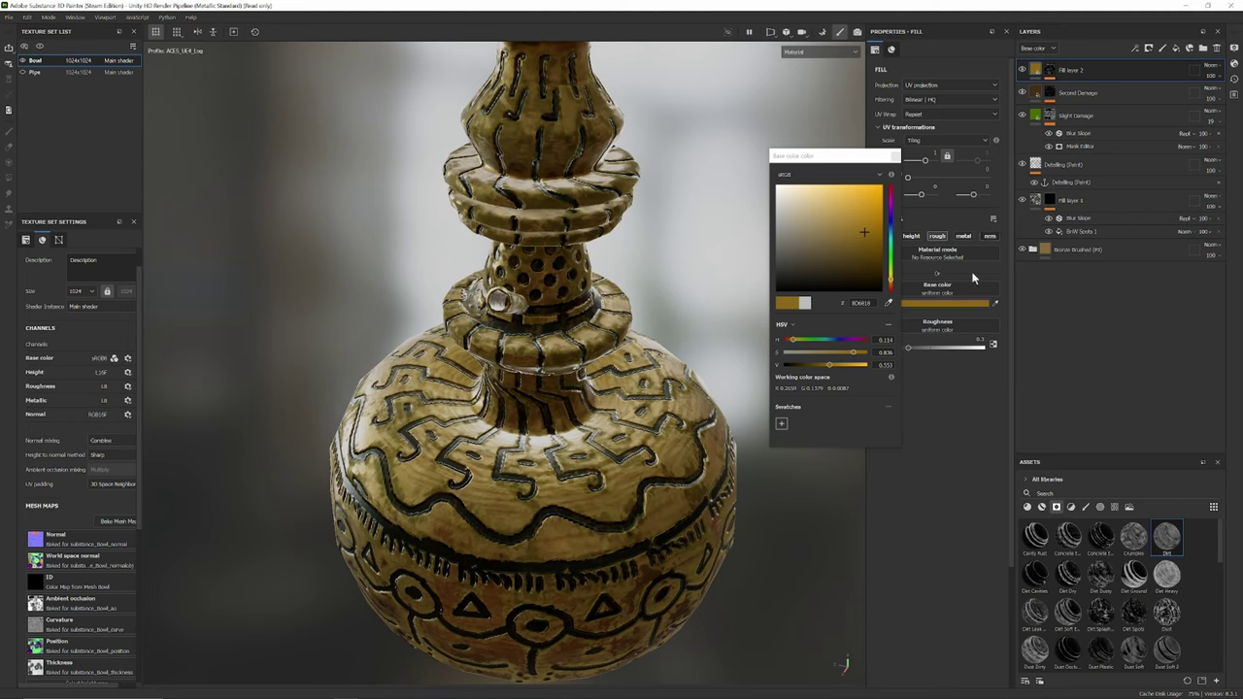
left_click_drag(921, 351, 946, 352)
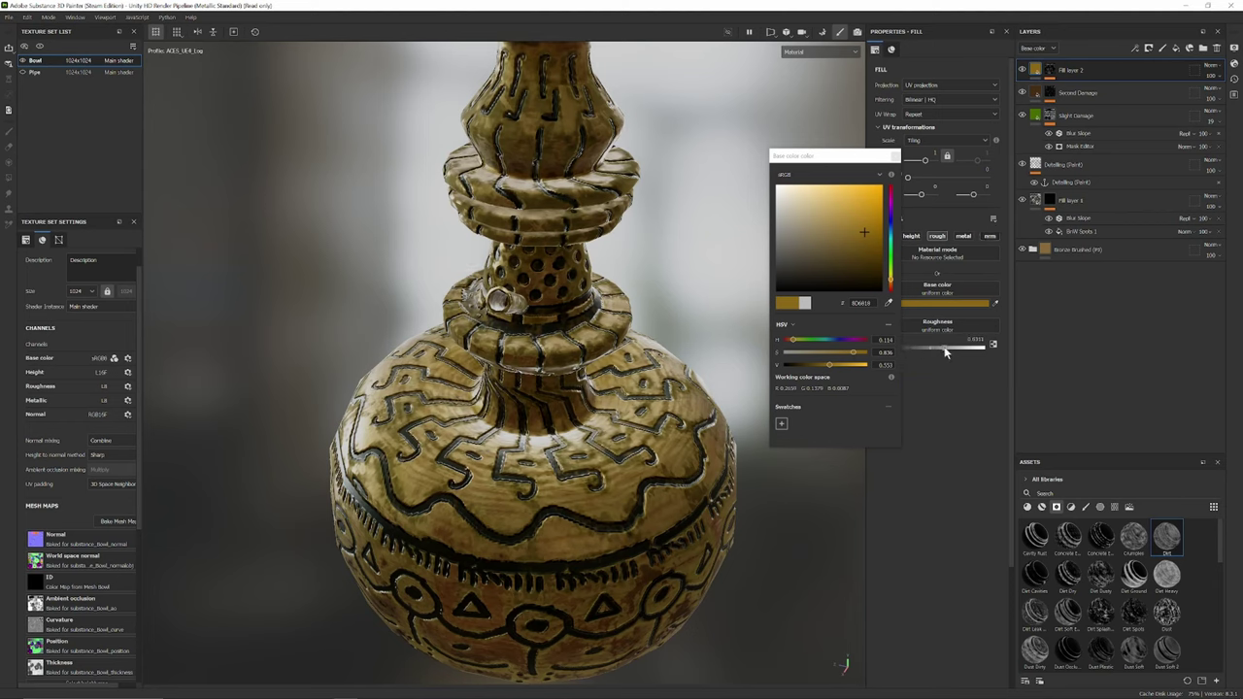
- Desaturate the dirt layer's base colour to the warm grey 84817D and inspect the dirt around the bowl and neck
left_click_drag(837, 171, 749, 296)
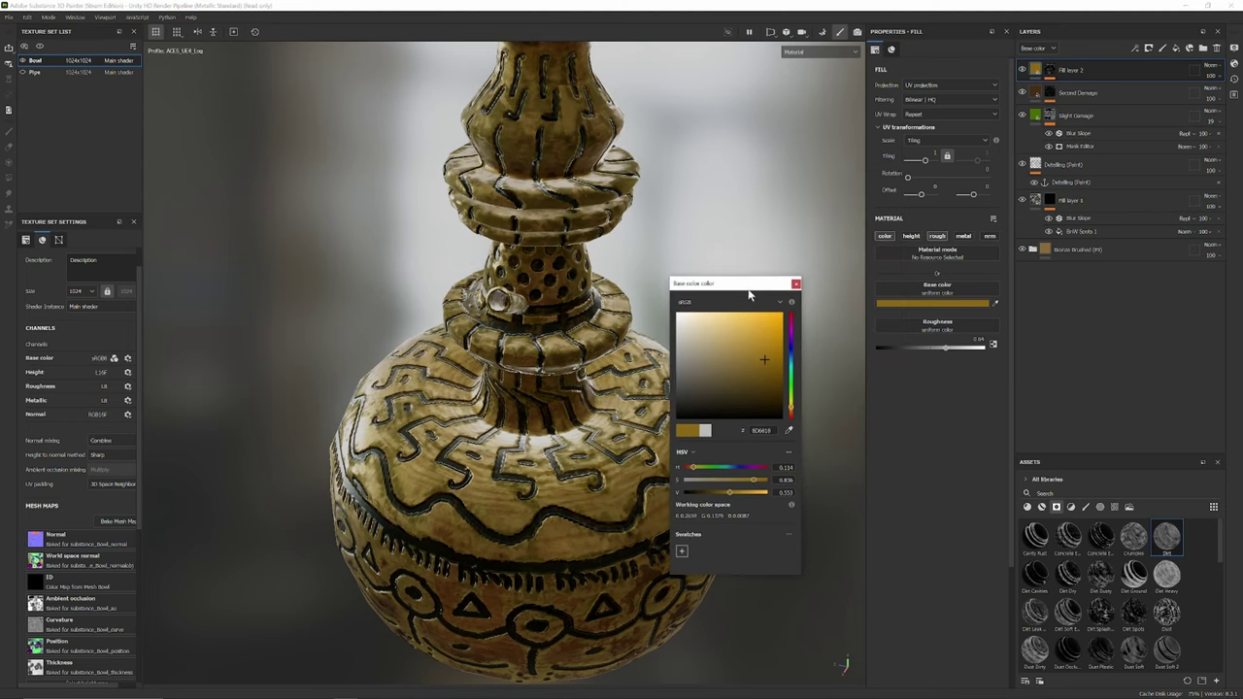
left_click_drag(759, 364, 680, 362)
left_click_drag(416, 387, 526, 296, "alt")
scroll(428, 322, "down", 3)
scroll(525, 296, "up", 3)
scroll(563, 301, "up", 5)
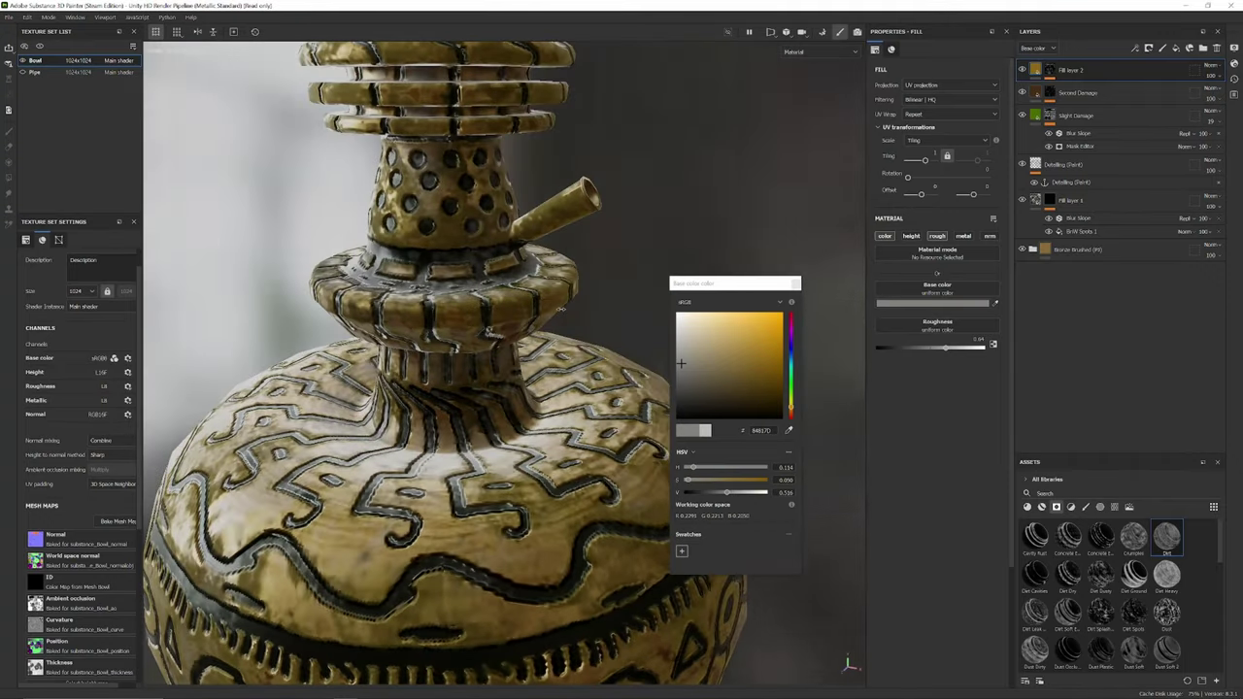
scroll(561, 309, "down", 3)
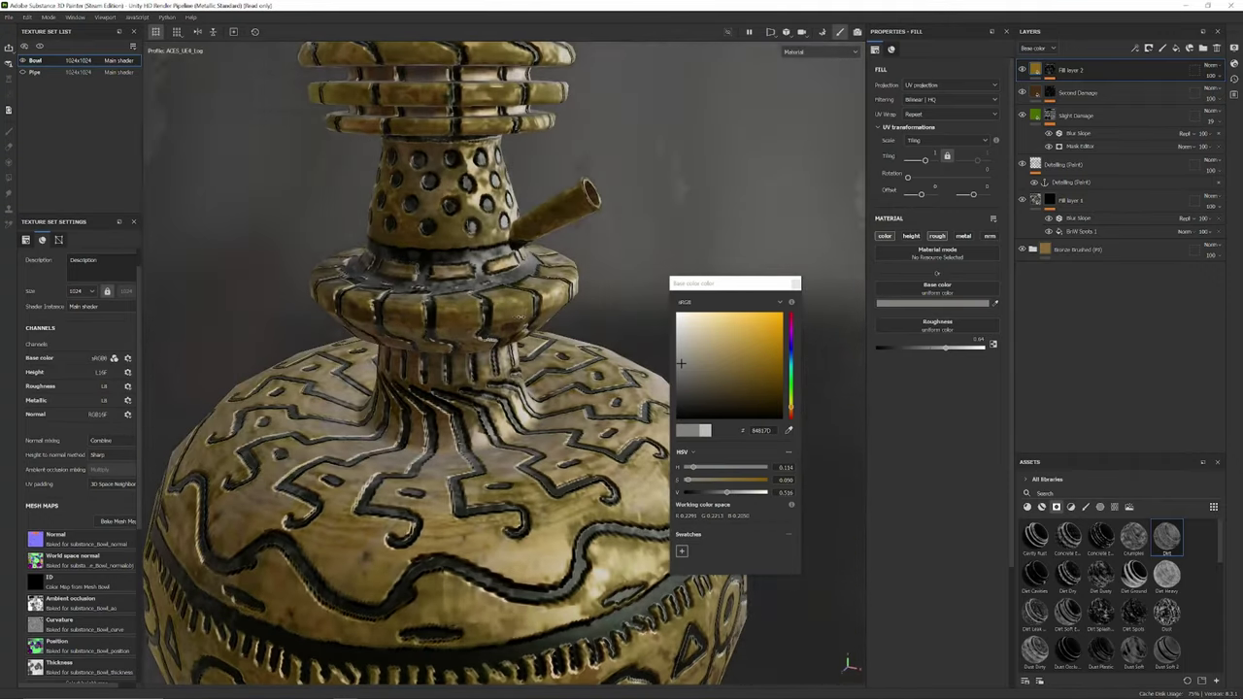
left_click(794, 282)
scroll(619, 372, "down", 3)
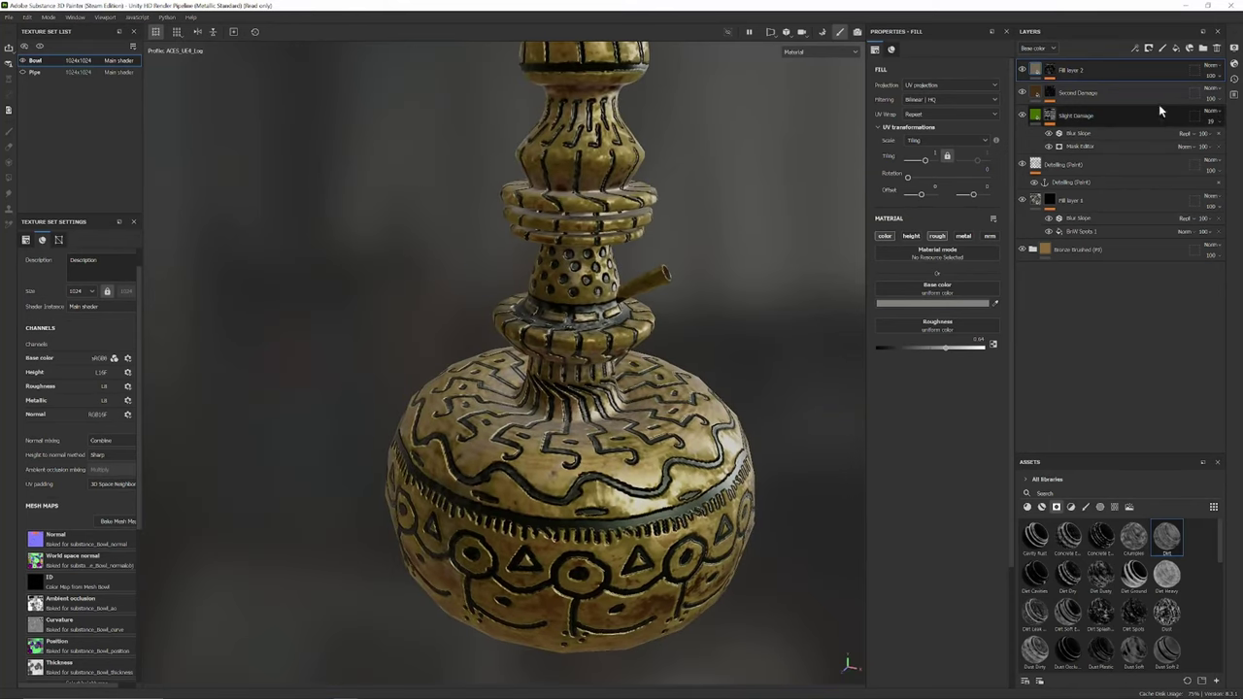
- Add a fill layer above the dirt layer and apply the Dust Soft smart mask to it
left_click(1176, 48)
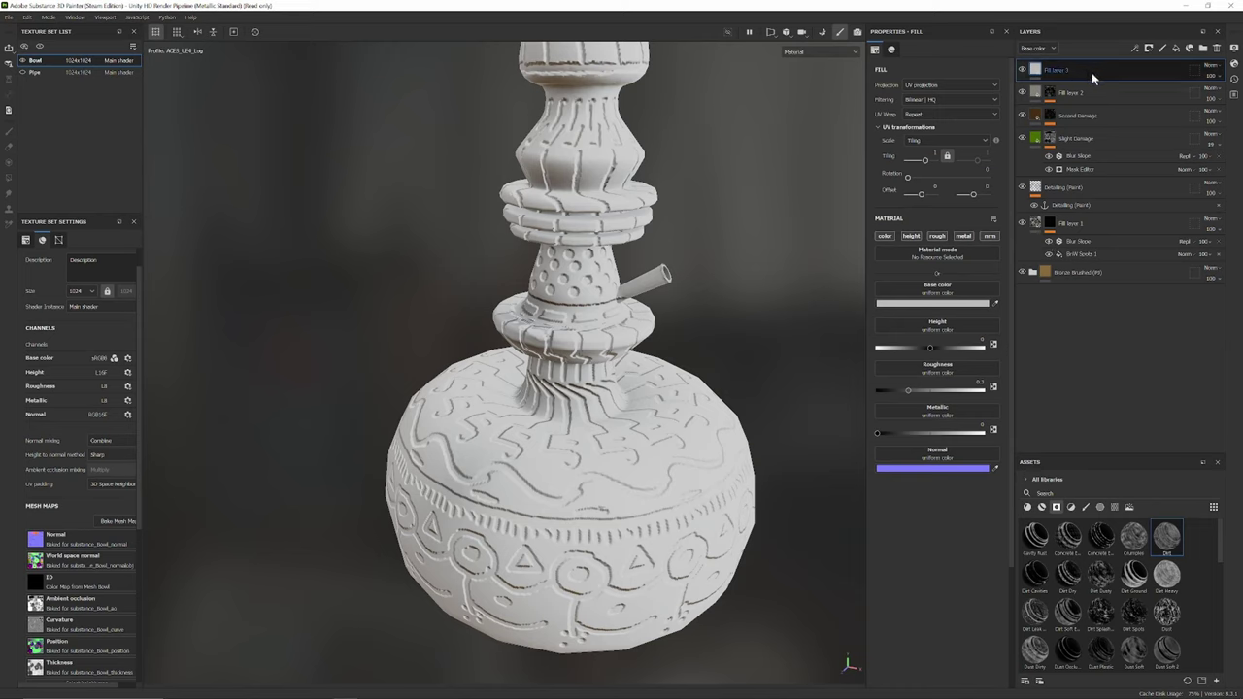
middle_click_drag(697, 190, 696, 231, "alt")
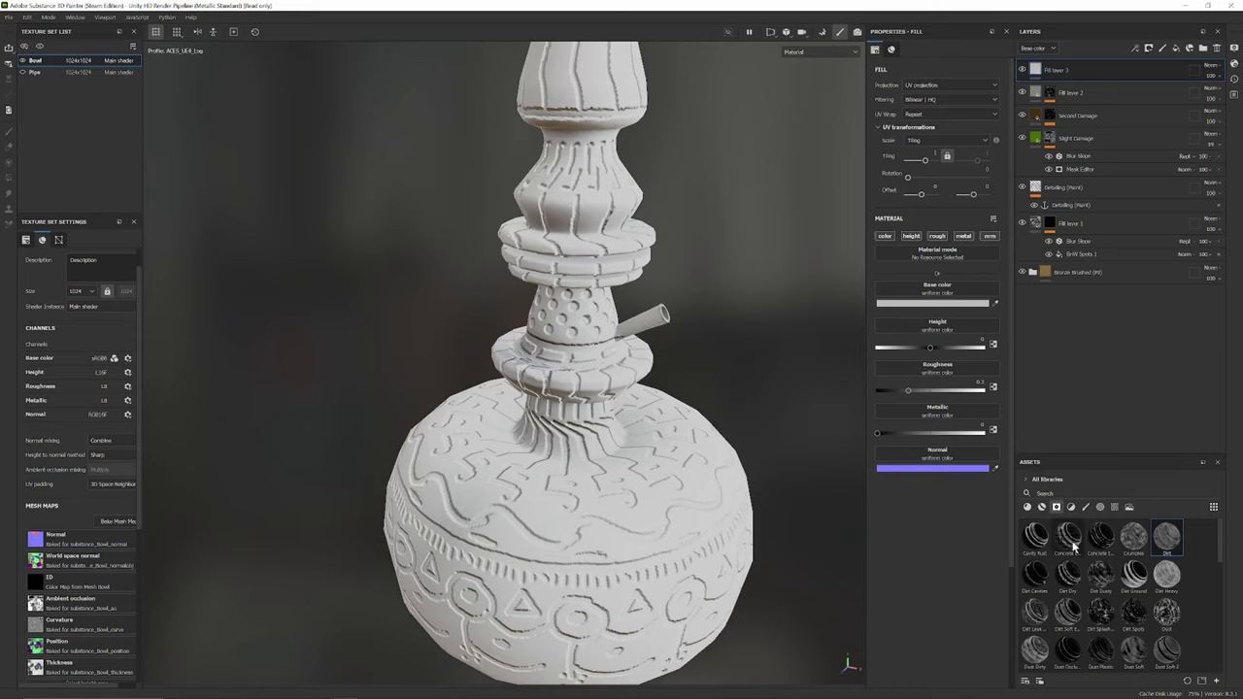
left_click_drag(1133, 649, 1109, 82)
left_click_drag(597, 243, 627, 245, "alt")
scroll(633, 270, "up", 2)
scroll(664, 251, "up", 2)
scroll(641, 252, "down", 2)
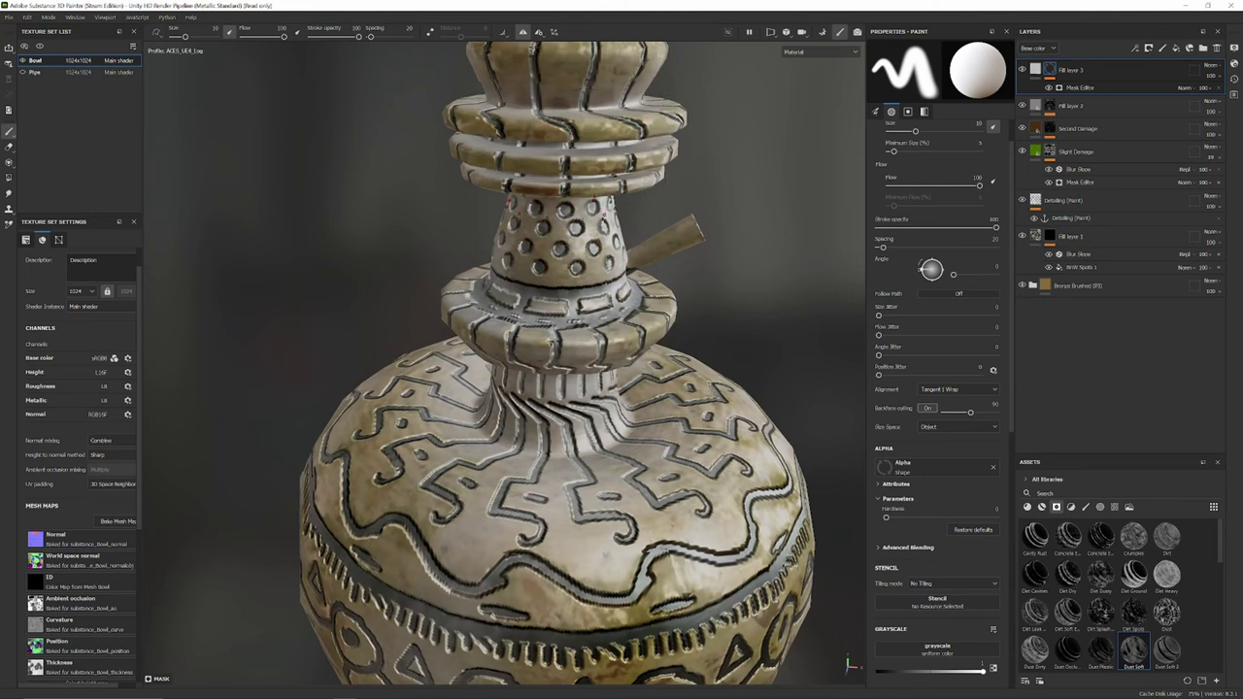
- Change the dust layer's base colour to a light orange with hue 0.078, saturation 0.564 and value 1
left_click(1035, 70)
left_click(942, 304)
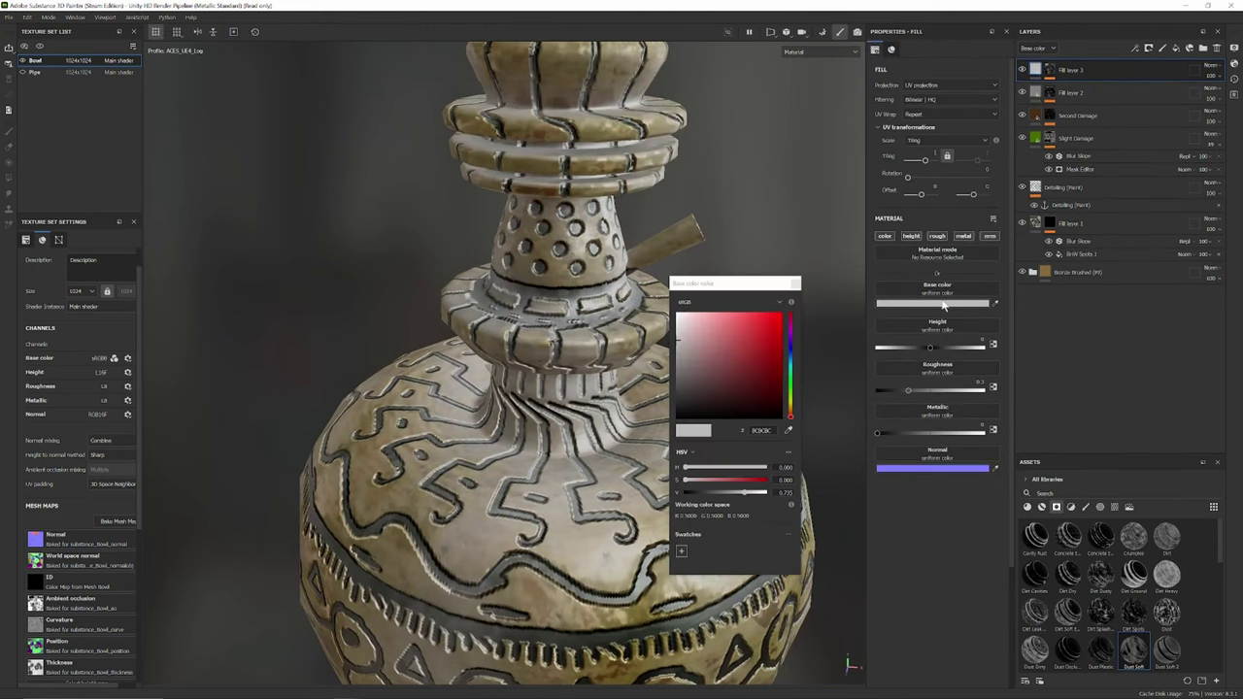
left_click(792, 409)
left_click(739, 314)
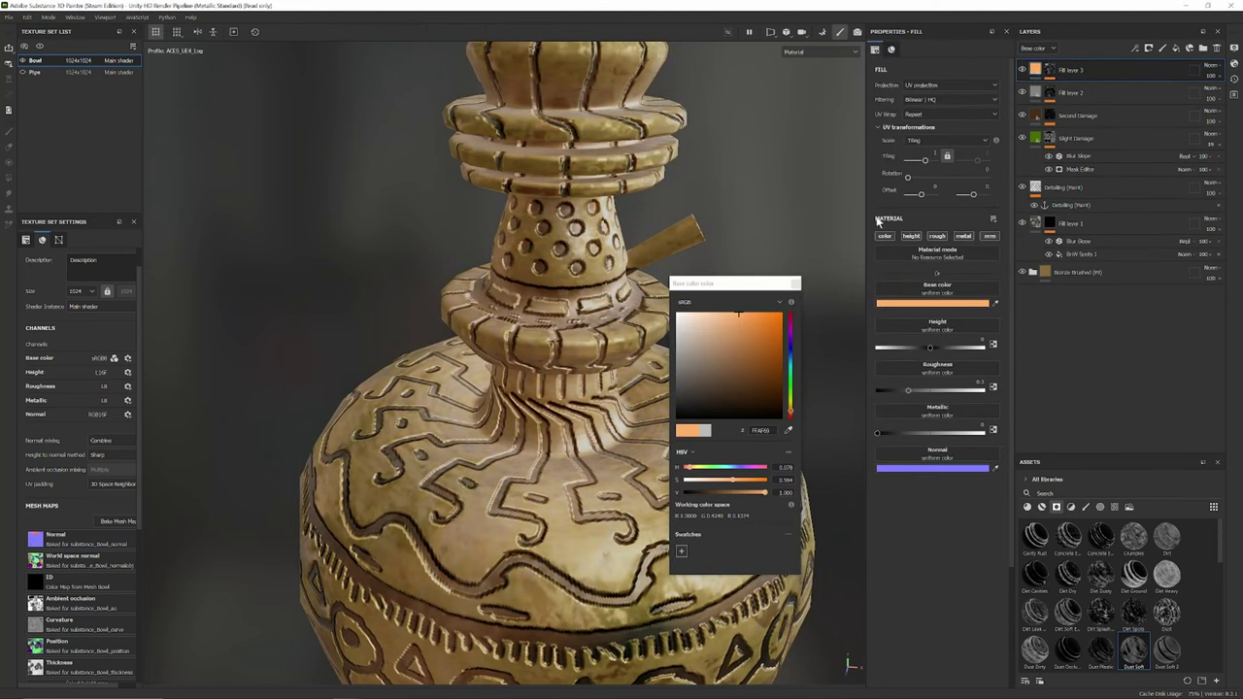
left_click(796, 285)
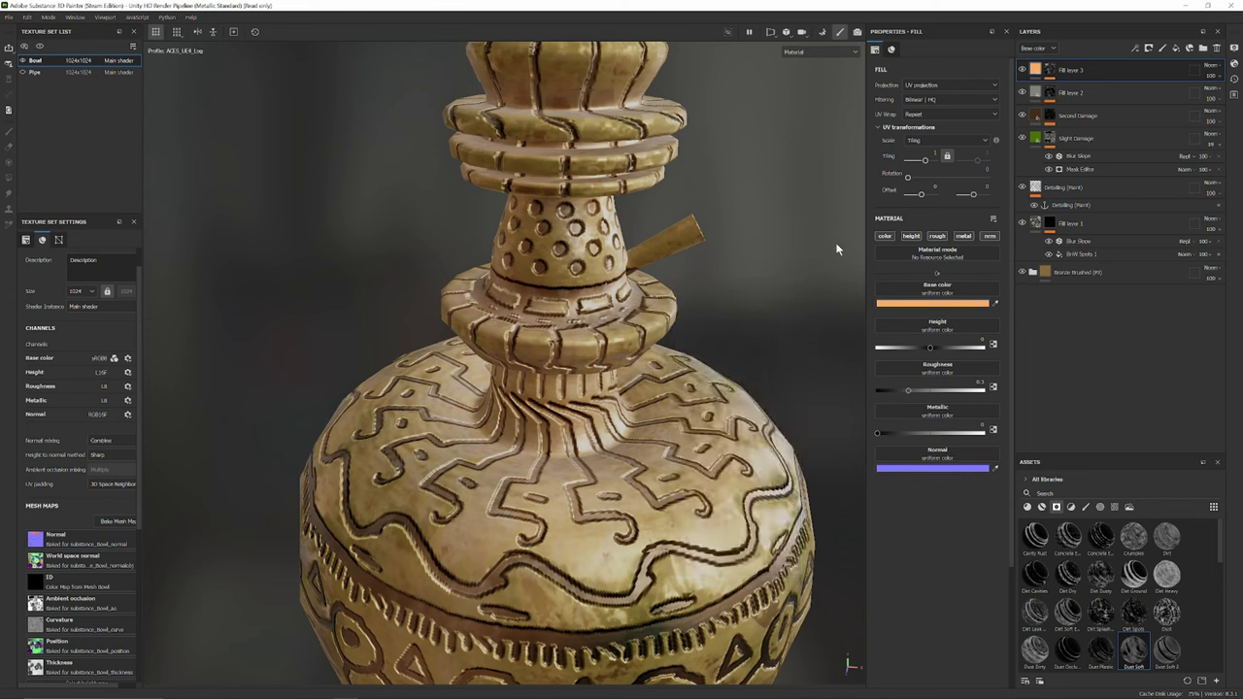
- Set the Dust Soft mask's Global Balance to 0.44 and Texture to 0.87, and check the dust on the bowl
left_click(1050, 73)
left_click(1080, 87)
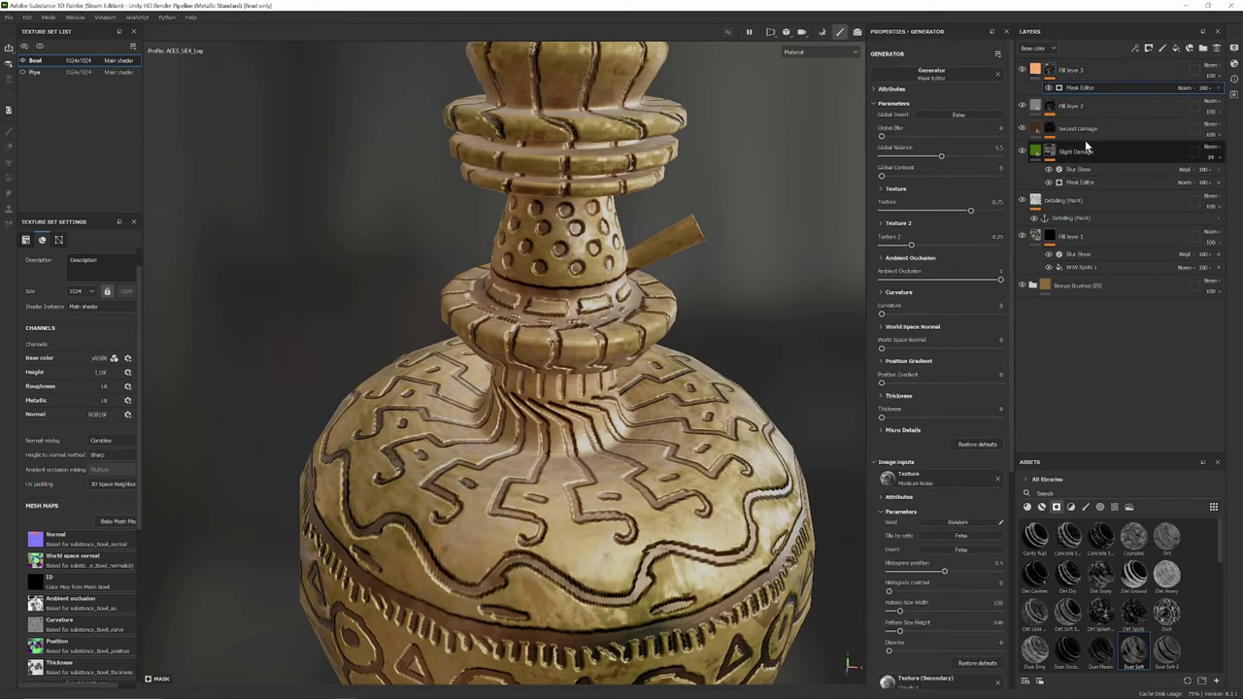
left_click_drag(941, 159, 877, 181)
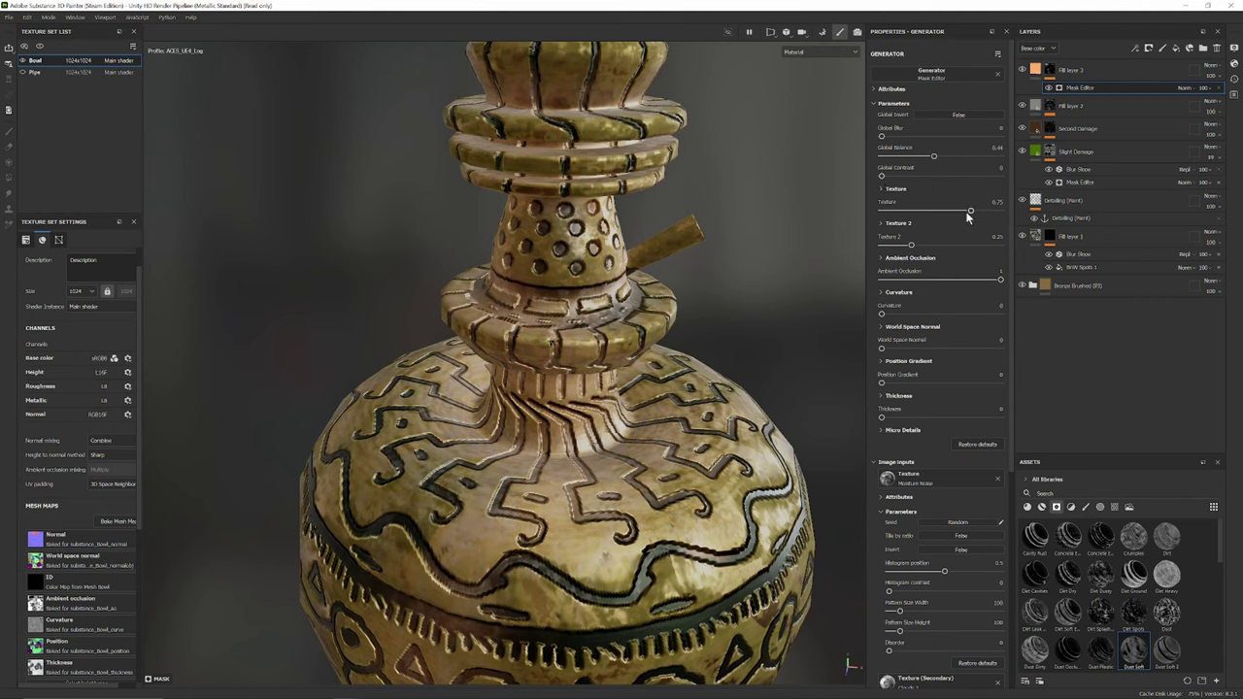
mouse_move(968, 216)
left_mouse_down()
mouse_move(1017, 221)
mouse_move(983, 214)
left_mouse_up()
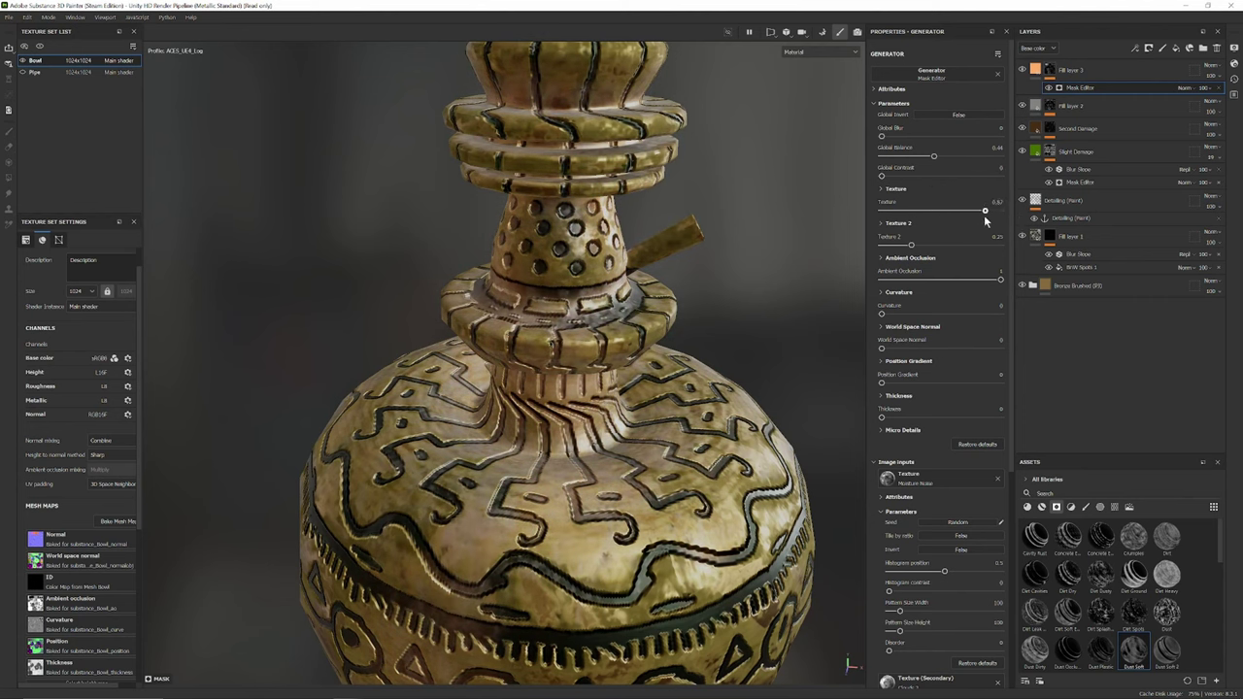
scroll(785, 300, "down", 3)
left_click_drag(785, 300, 841, 218, "alt")
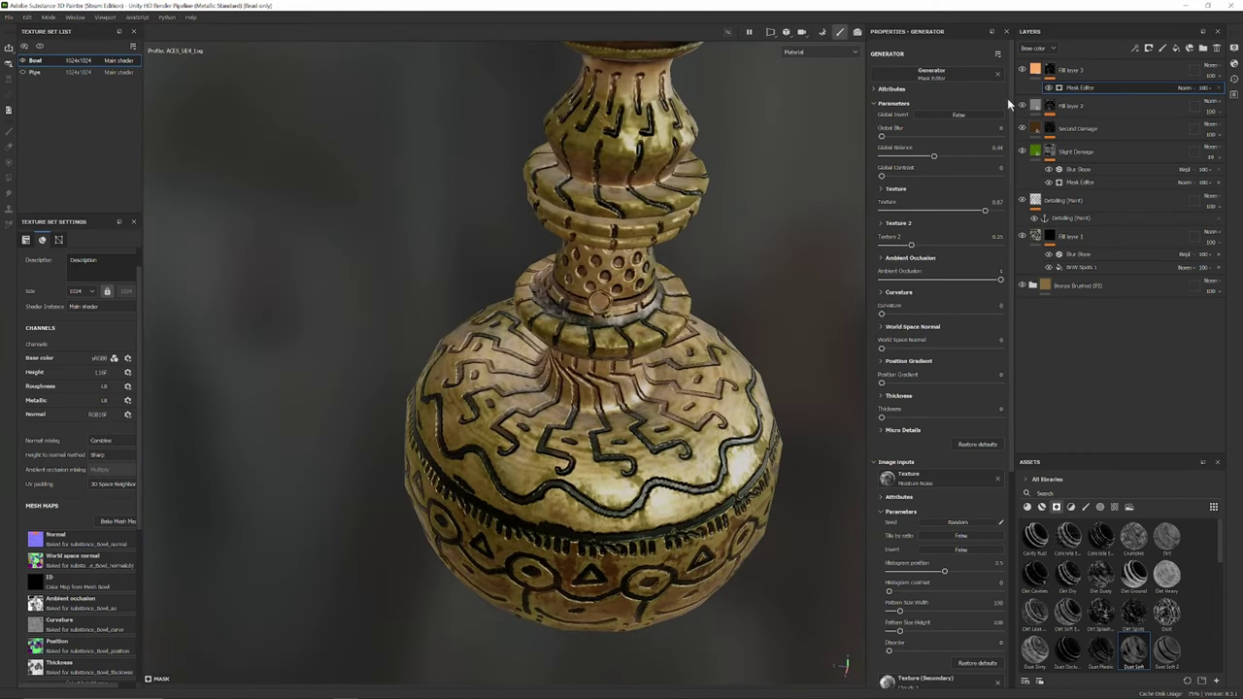
- Show the orange dust layer's fill material settings
left_click(1035, 70)
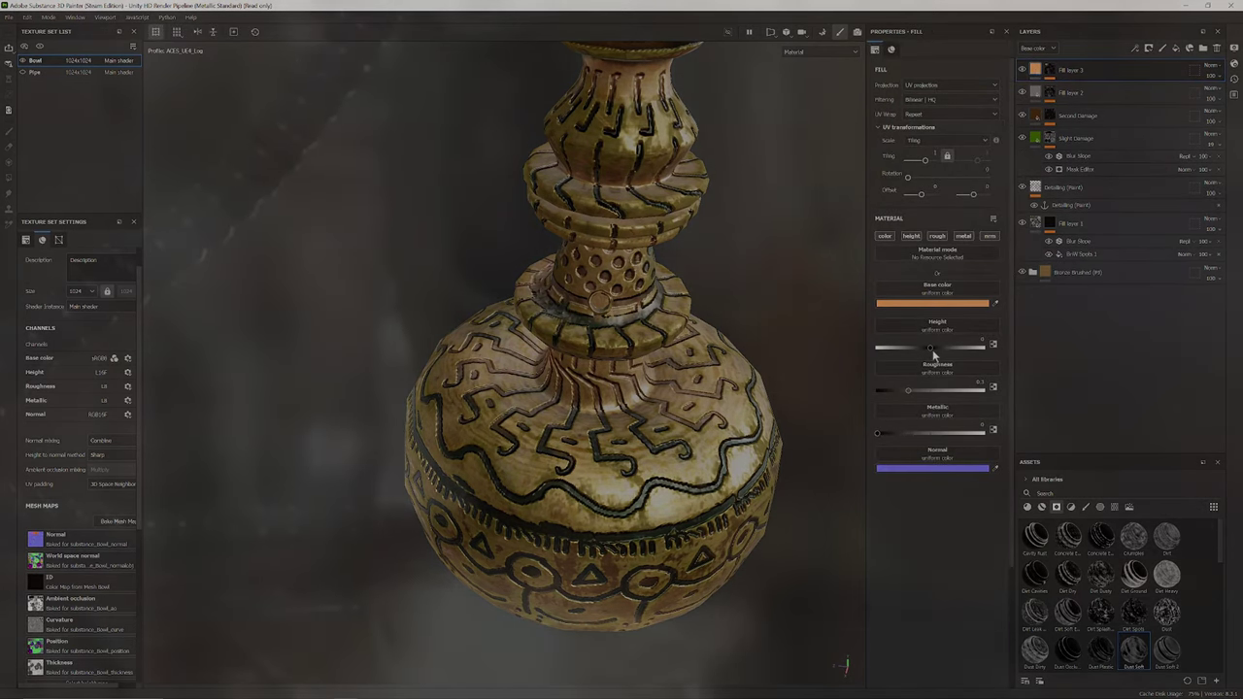